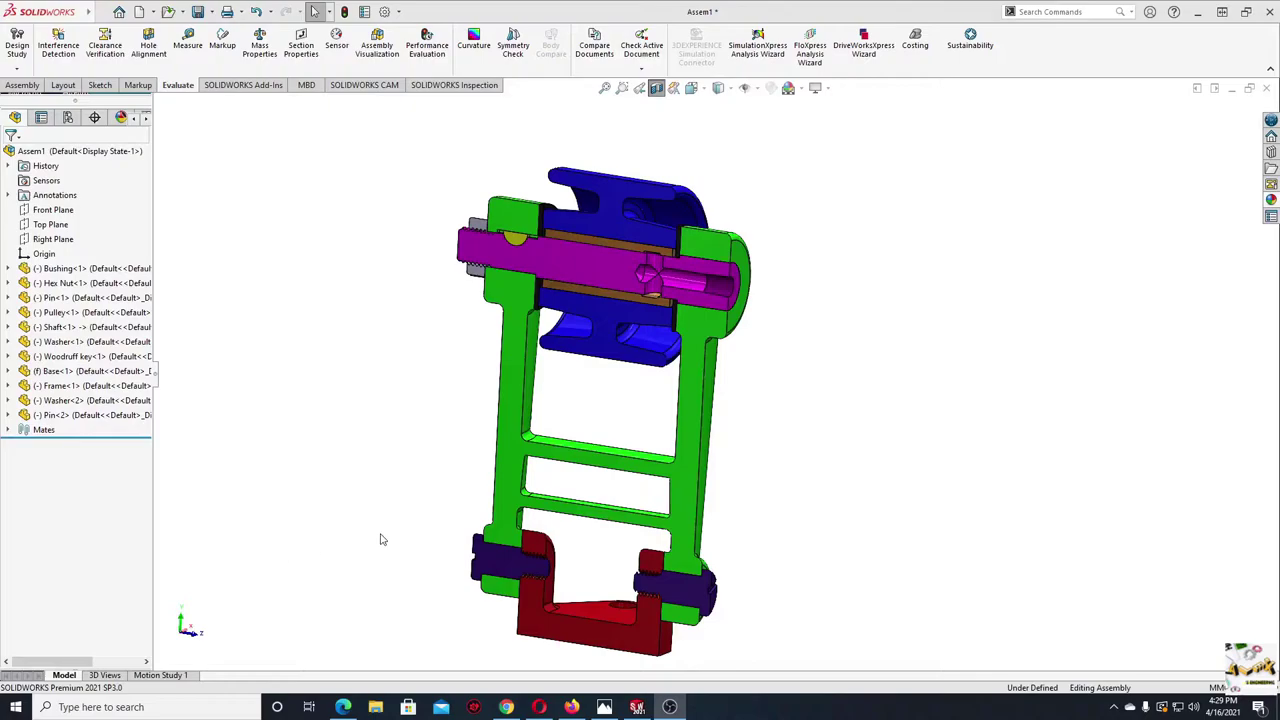
# - Orbit the belt tightener, turn off Section View, swing the frame, and open Belt tightener.jpg
pyautogui.moveTo(380, 540)
pyautogui.mouseDown(button='middle')
pyautogui.moveTo(280, 505)
pyautogui.moveTo(240, 557)
pyautogui.moveTo(286, 529)
pyautogui.moveTo(389, 526)
pyautogui.moveTo(526, 480)
pyautogui.moveTo(466, 486)
pyautogui.moveTo(563, 400)
pyautogui.mouseUp(button='middle')
pyautogui.scroll(-3, 513, 477)
pyautogui.scroll(4, 466, 486)
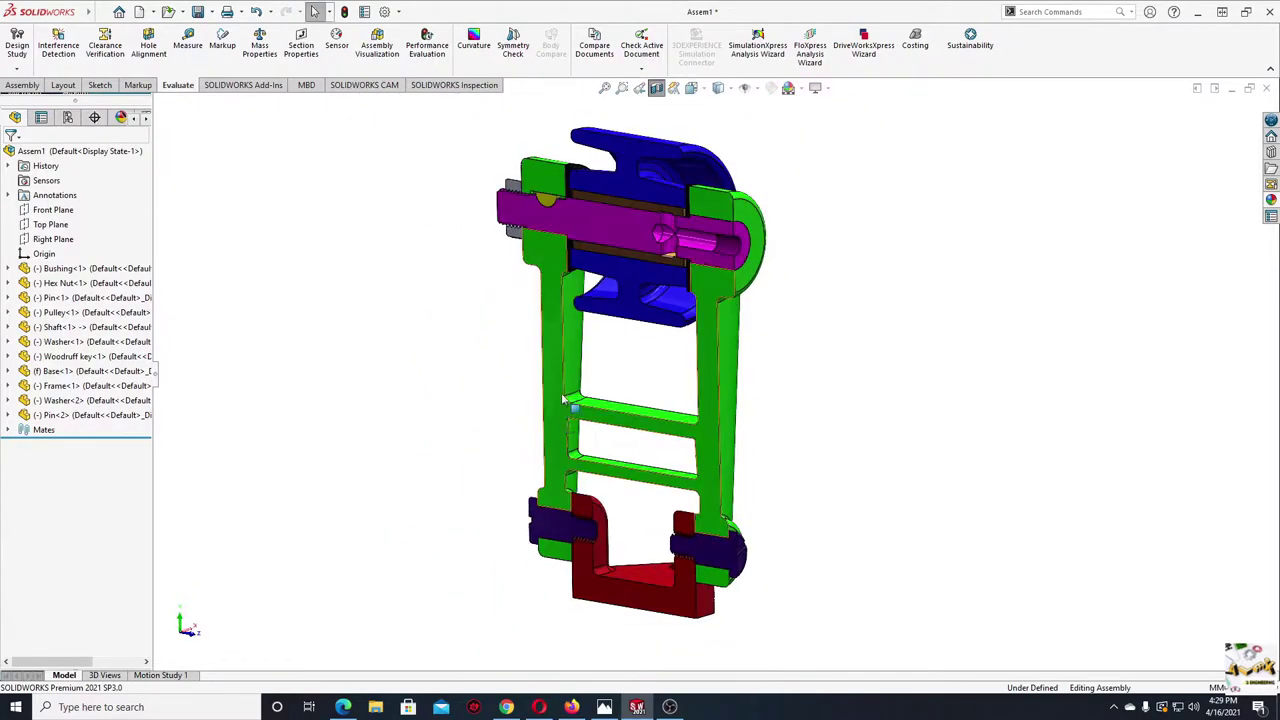
pyautogui.click(656, 88)
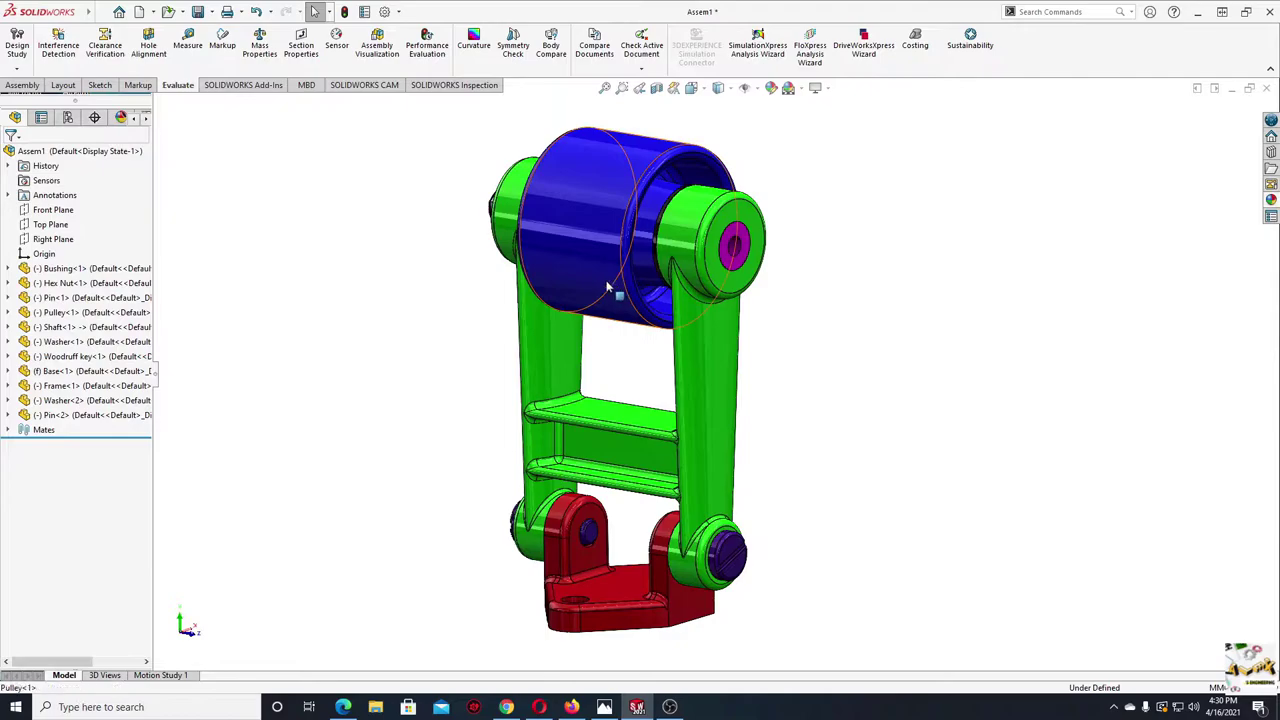
pyautogui.moveTo(607, 287)
pyautogui.mouseDown()
pyautogui.moveTo(425, 420)
pyautogui.moveTo(600, 250)
pyautogui.moveTo(430, 420)
pyautogui.mouseUp()
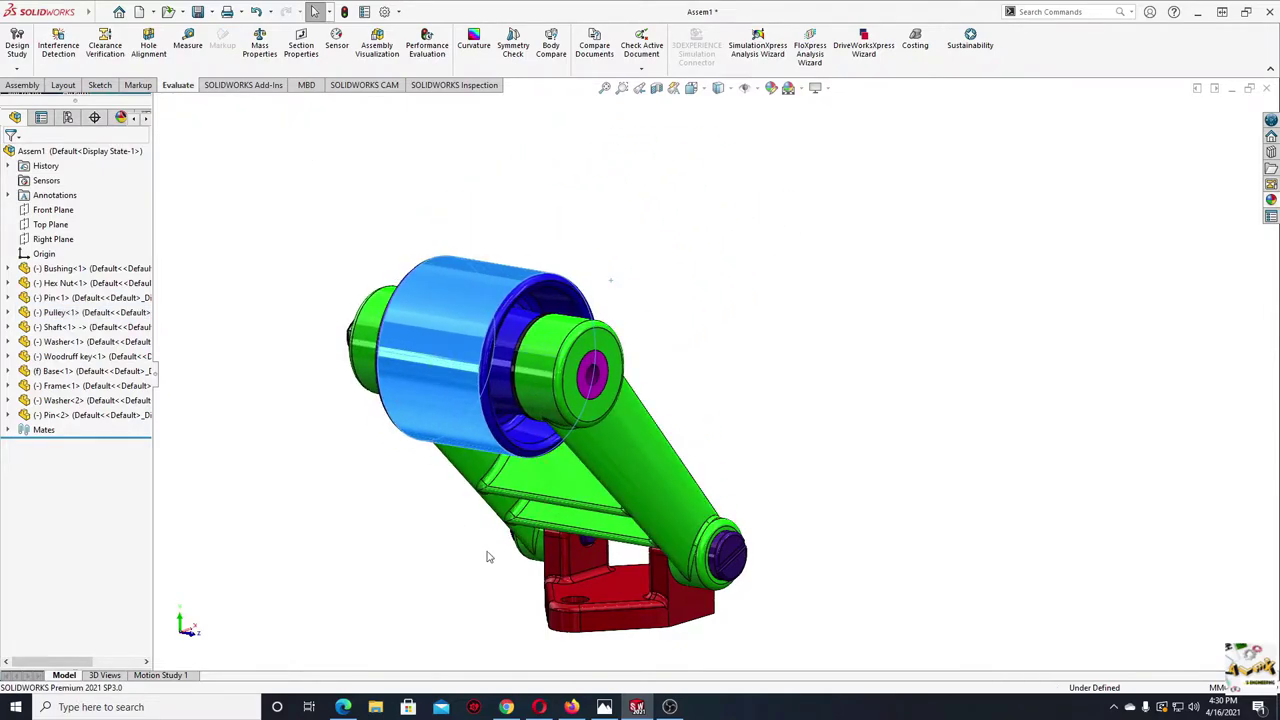
pyautogui.click(604, 707)
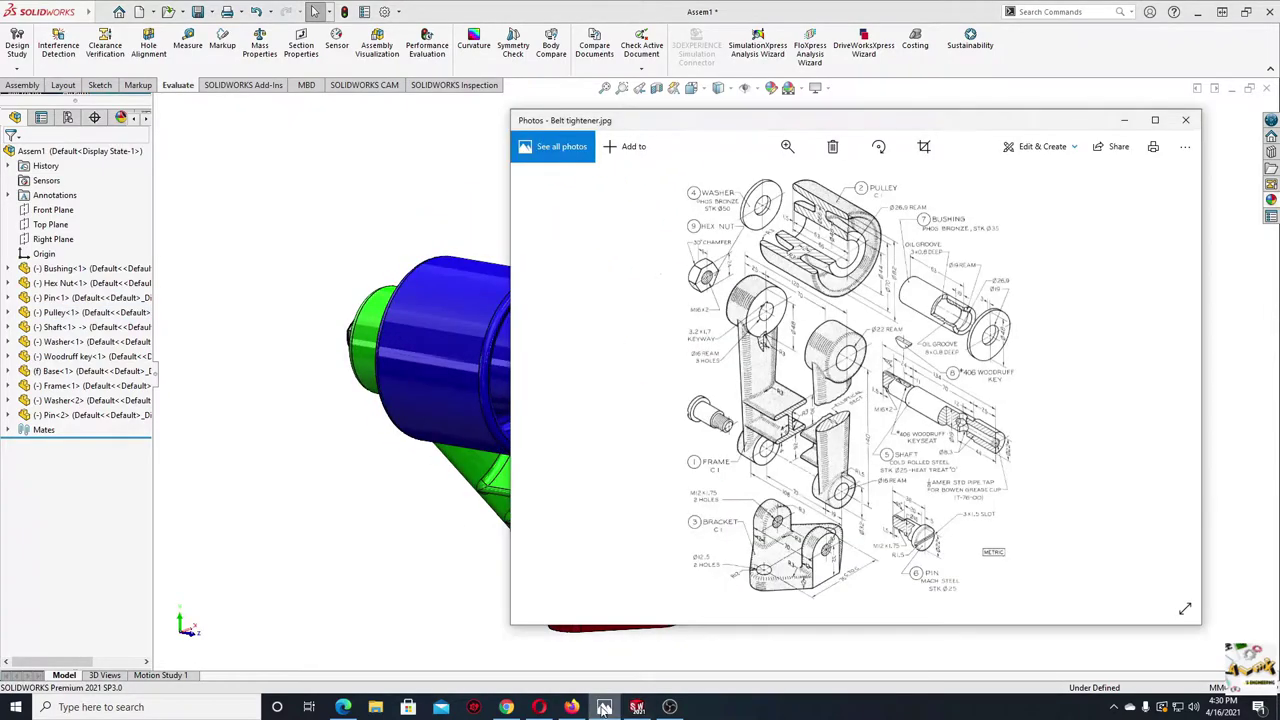
pyautogui.click(1157, 123)
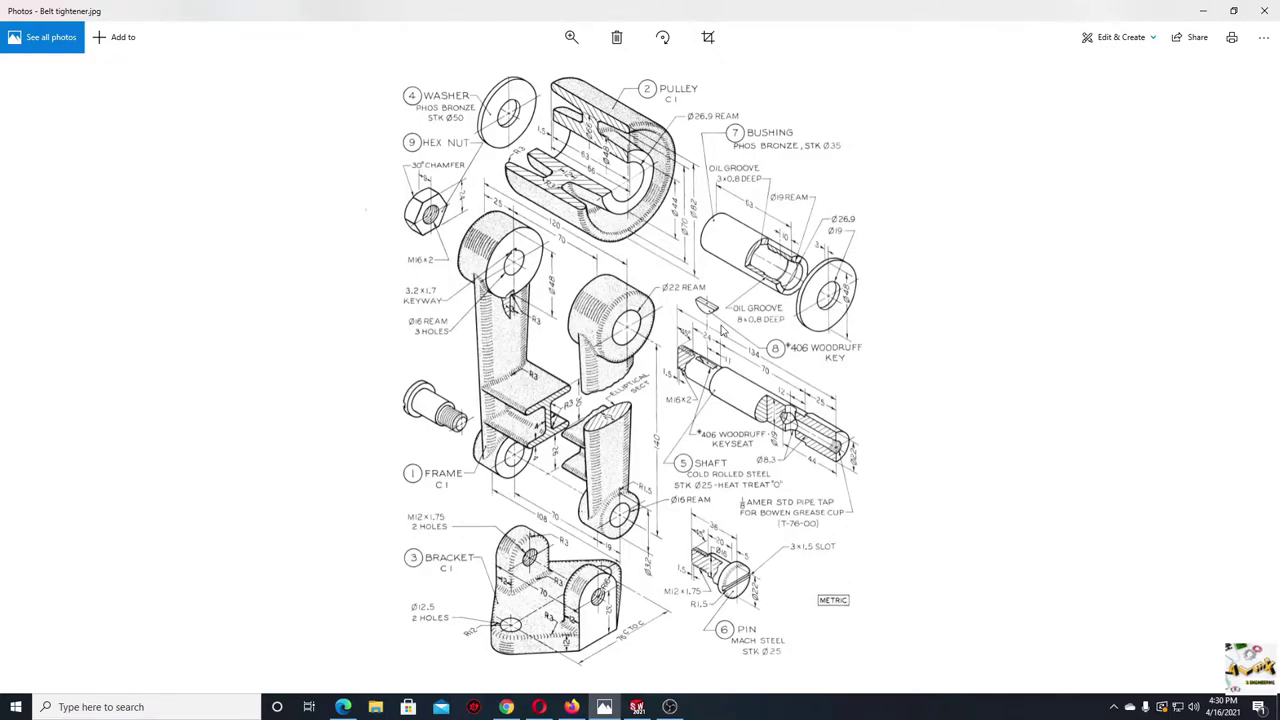
pyautogui.scroll(3, 722, 330)
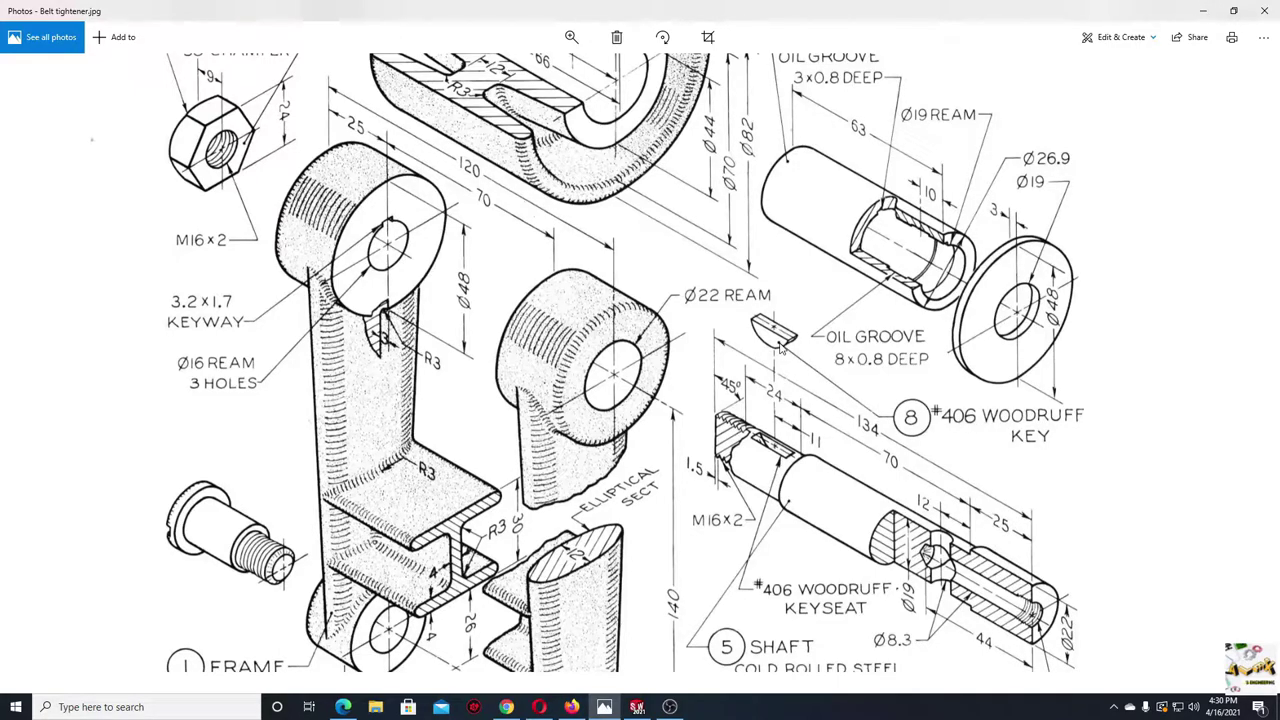
pyautogui.scroll(-3, 767, 381)
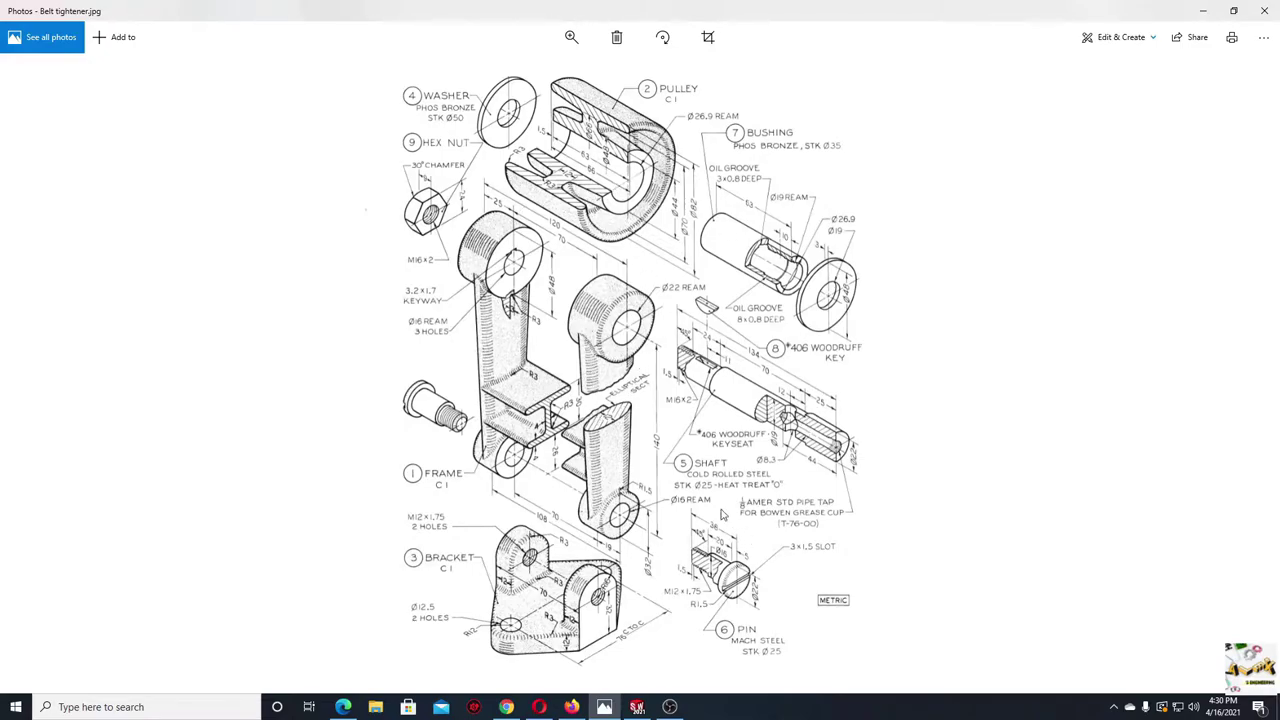
pyautogui.click(1234, 11)
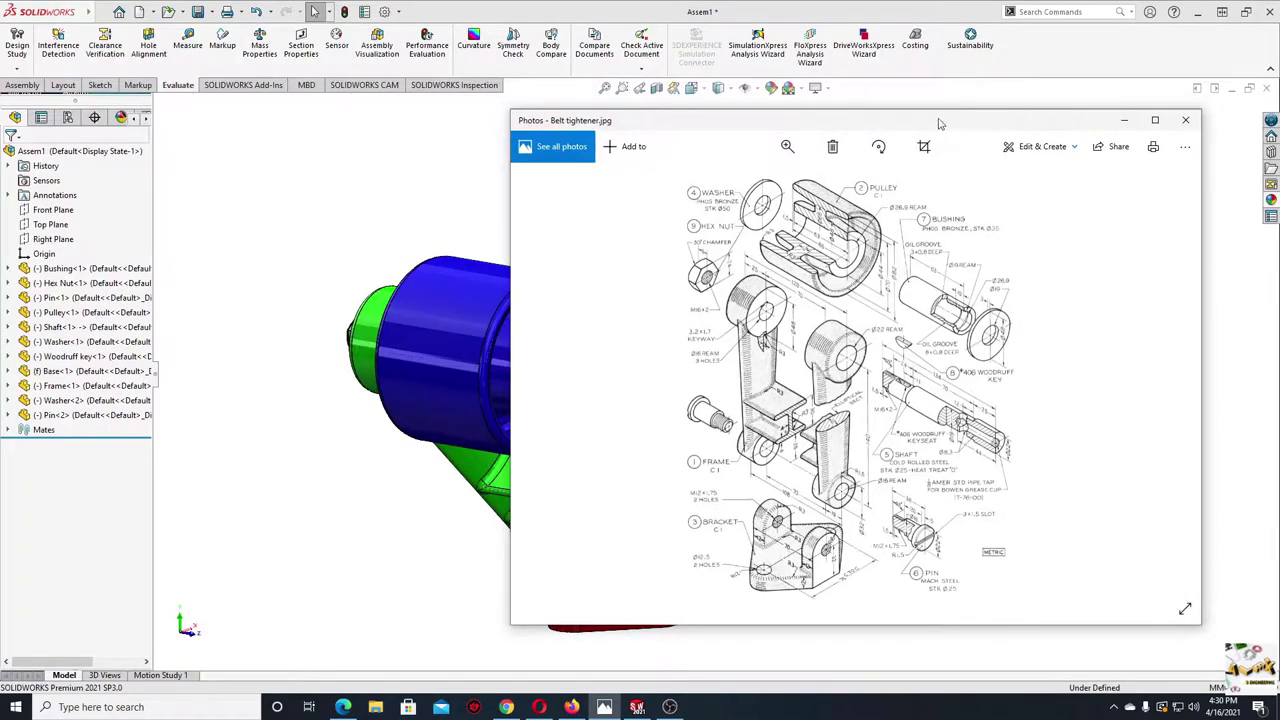
# - Create a new part and give it the Plain White scene
pyautogui.click(314, 11)
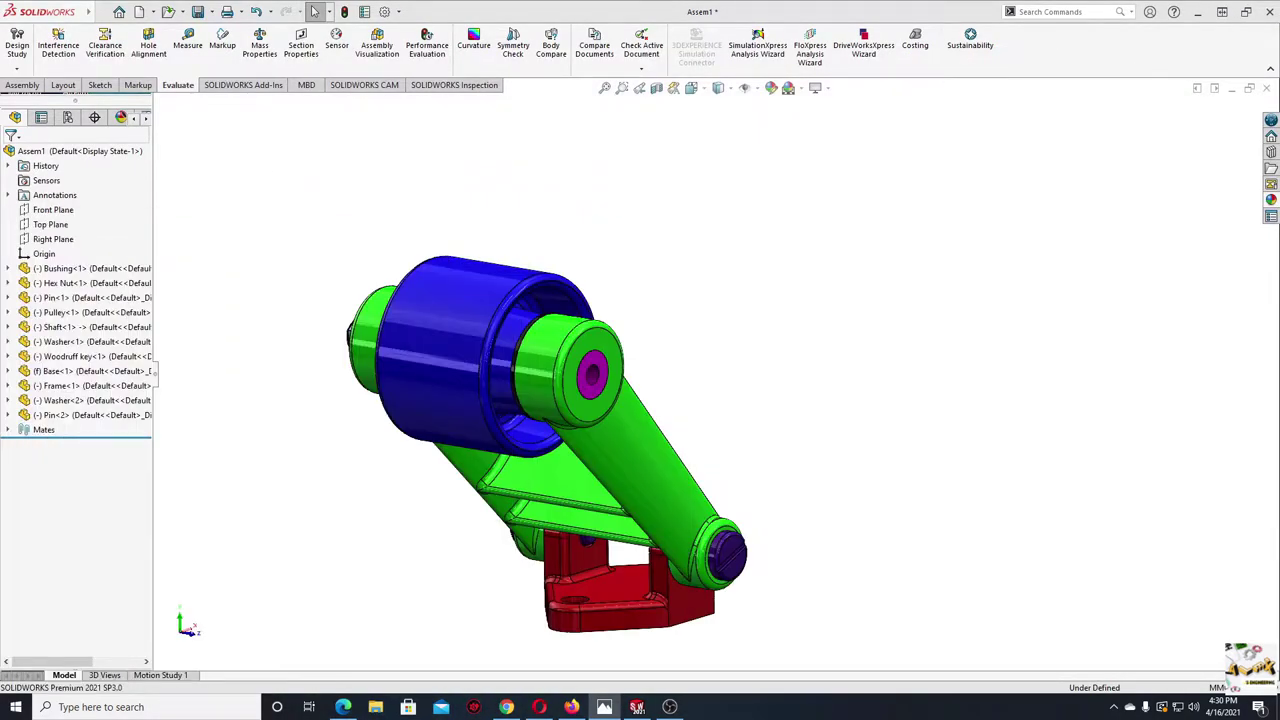
pyautogui.click(140, 11)
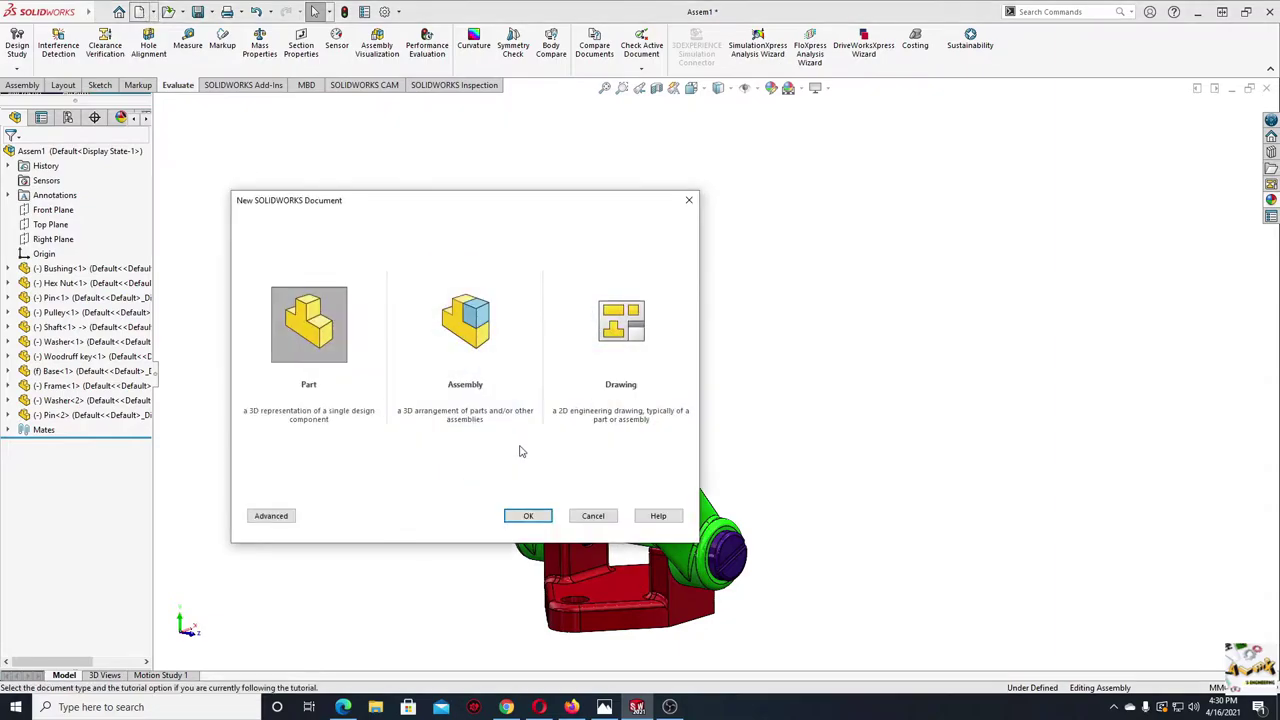
pyautogui.click(529, 526)
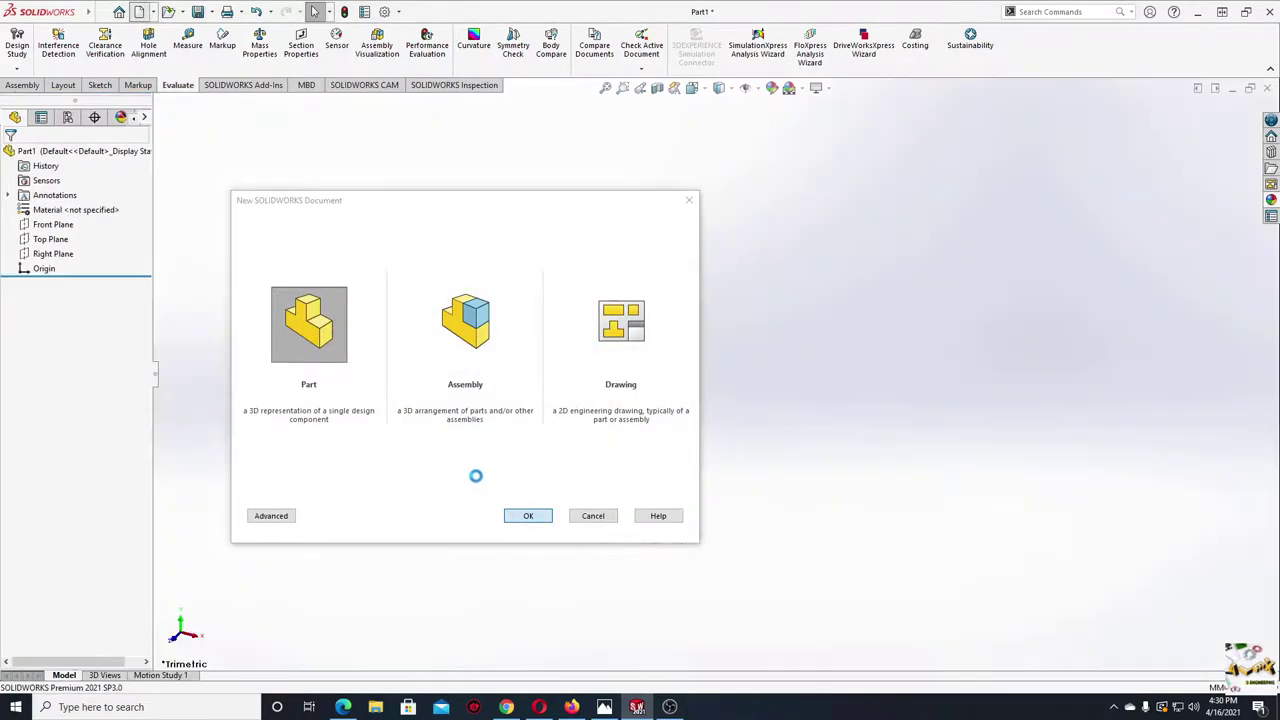
pyautogui.click(801, 88)
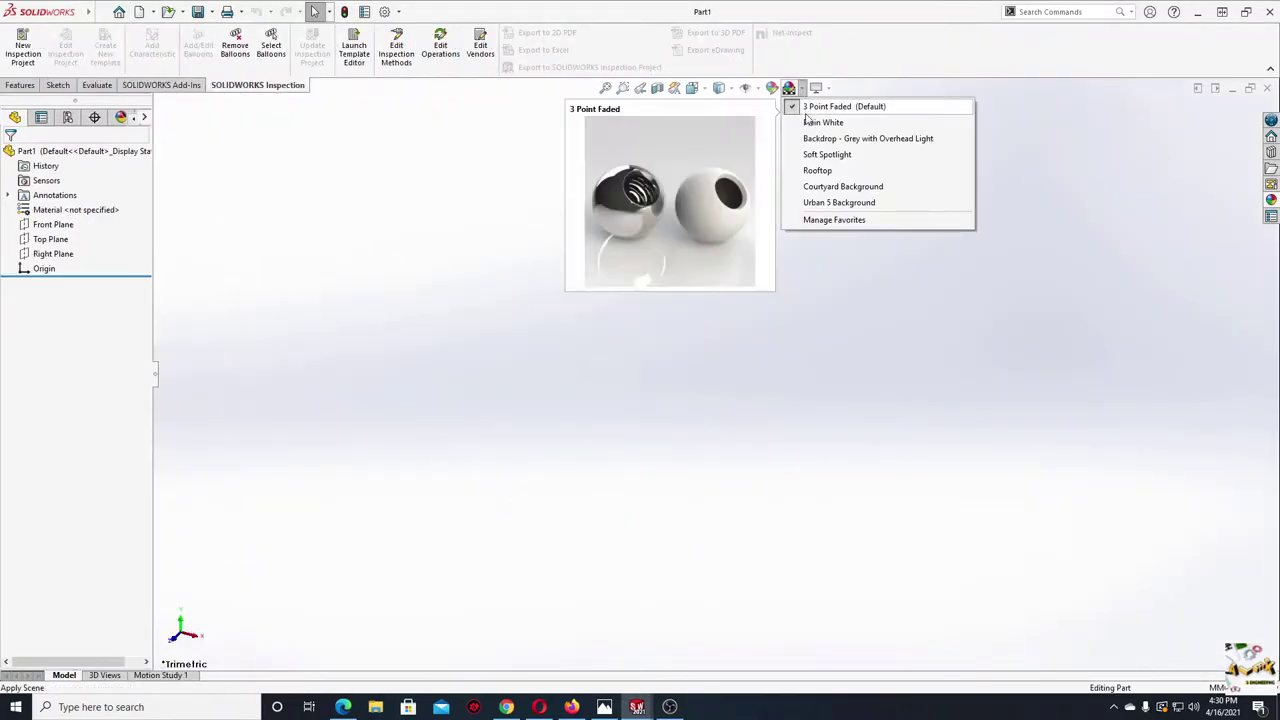
pyautogui.click(822, 122)
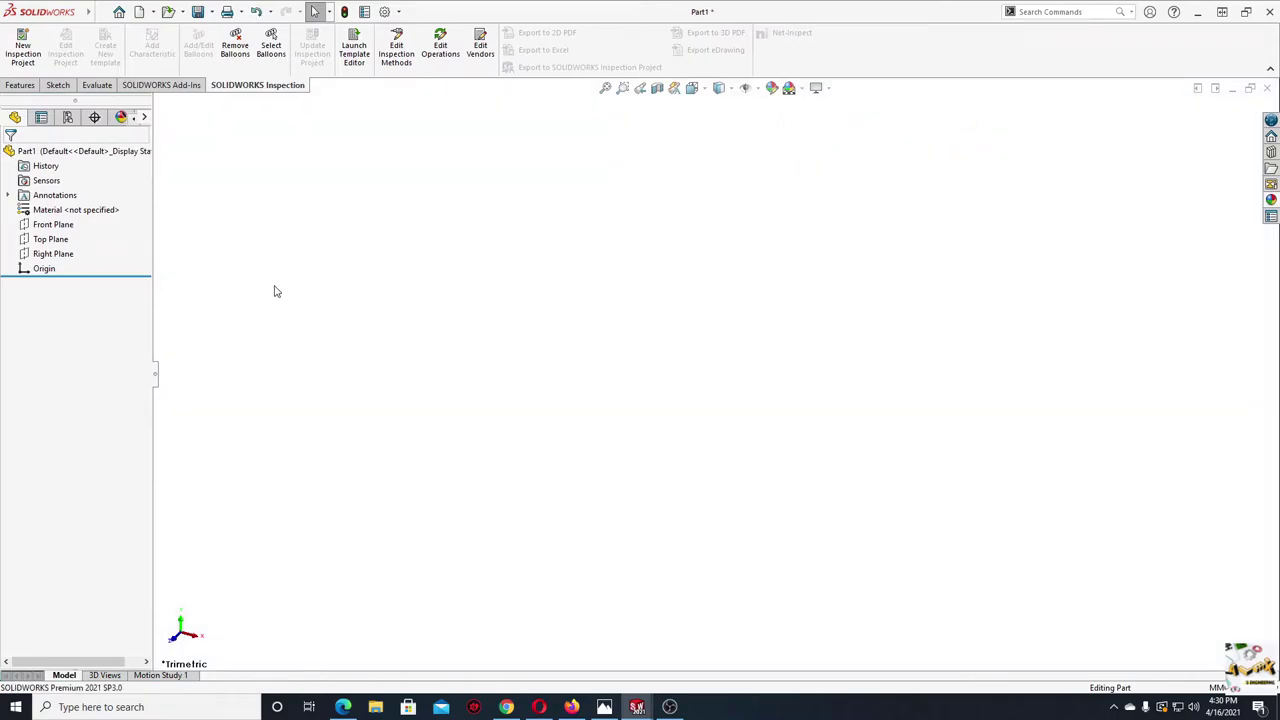
# - Start a sketch on the Top Plane
pyautogui.click(50, 239)
pyautogui.click(90, 215)
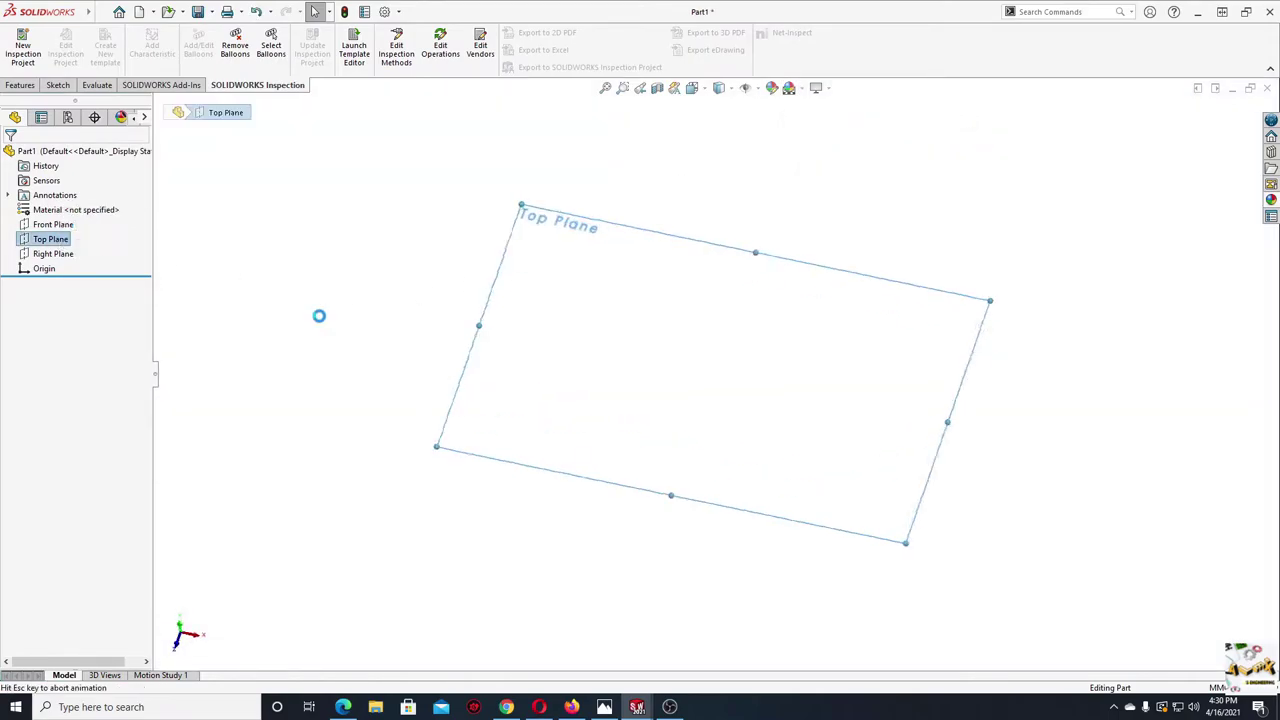
pyautogui.scroll(3, 431, 391)
pyautogui.scroll(1, 381, 413)
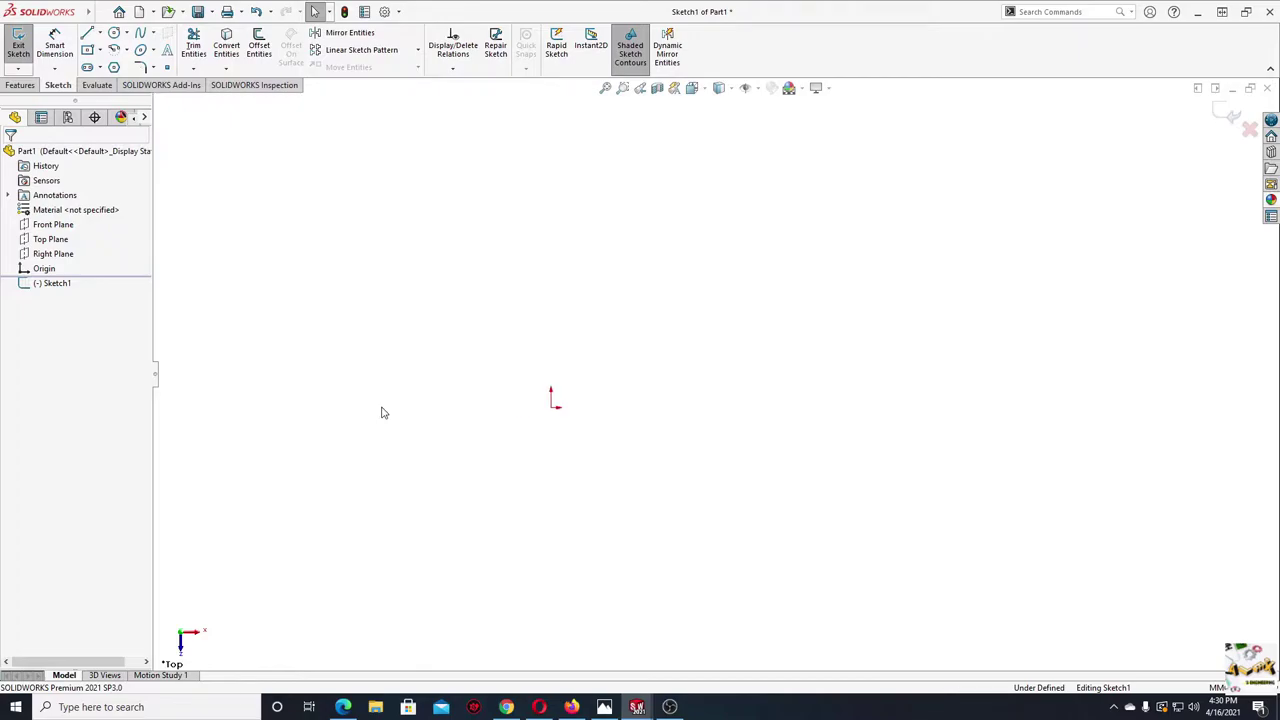
# - Draw a vertical construction centerline upward from the sketch origin
pyautogui.scroll(1, 391, 423)
pyautogui.click(113, 35)
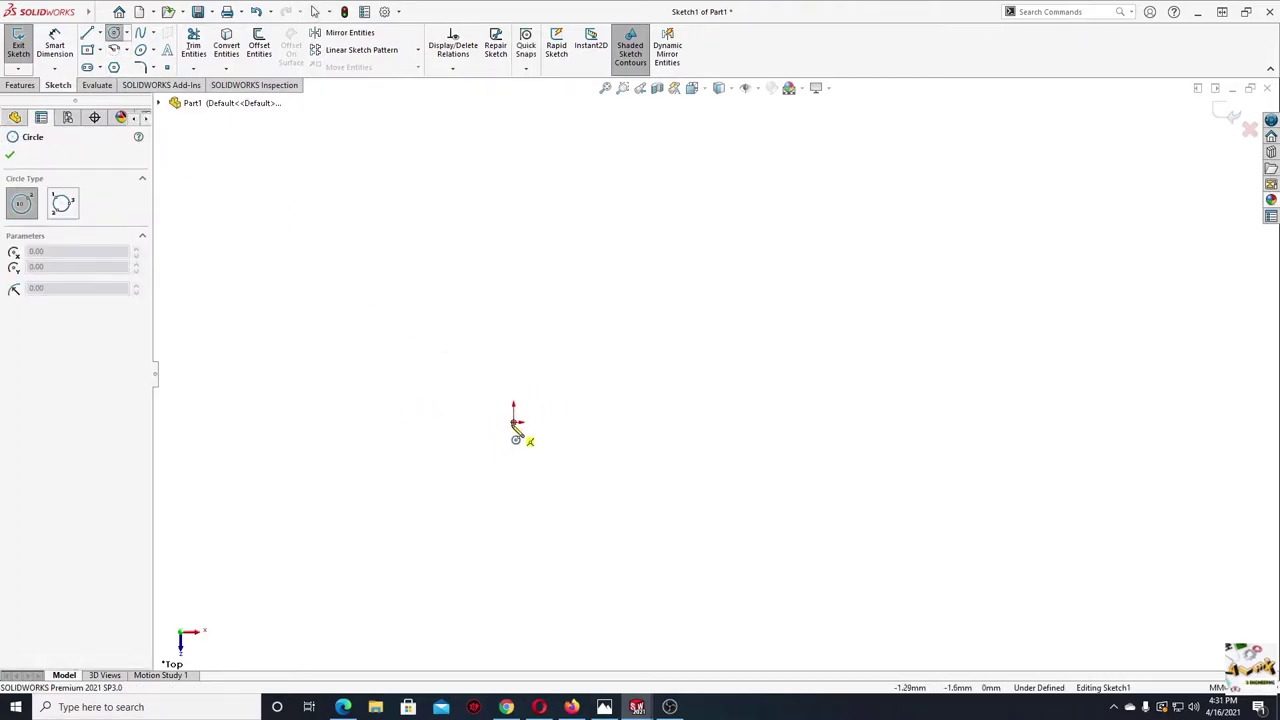
pyautogui.rightClick(333, 385)
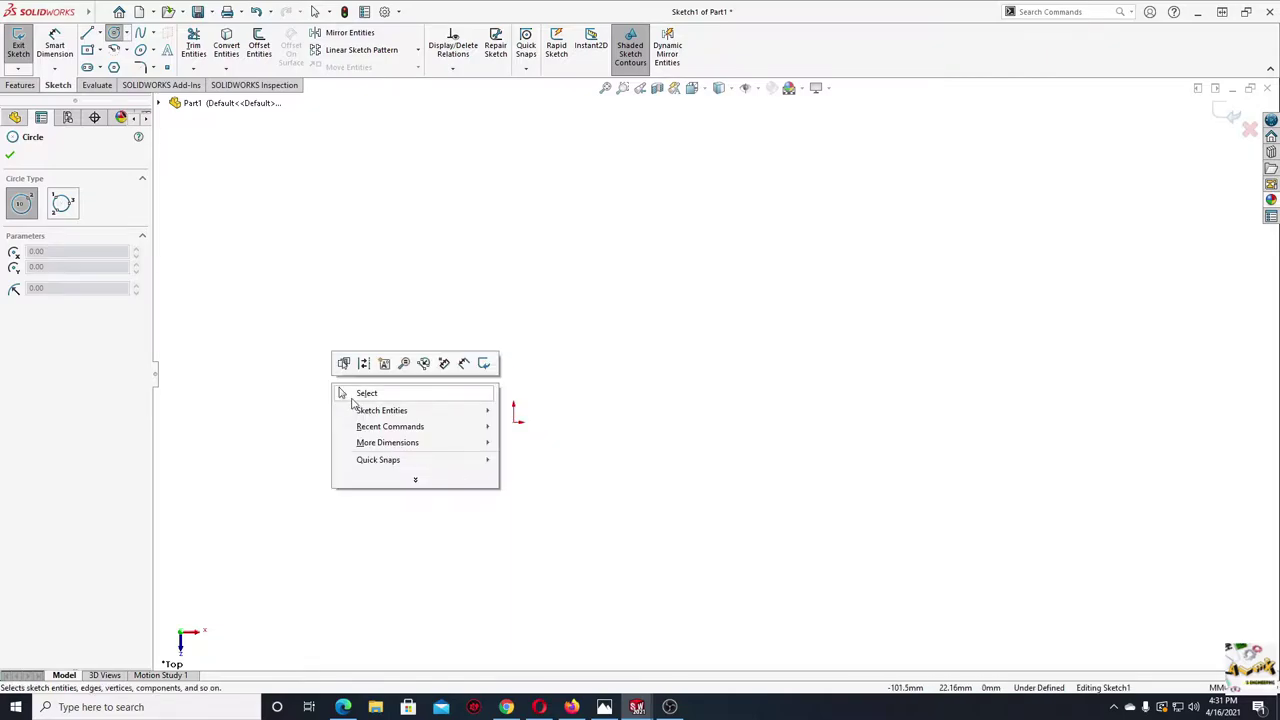
pyautogui.click(362, 391)
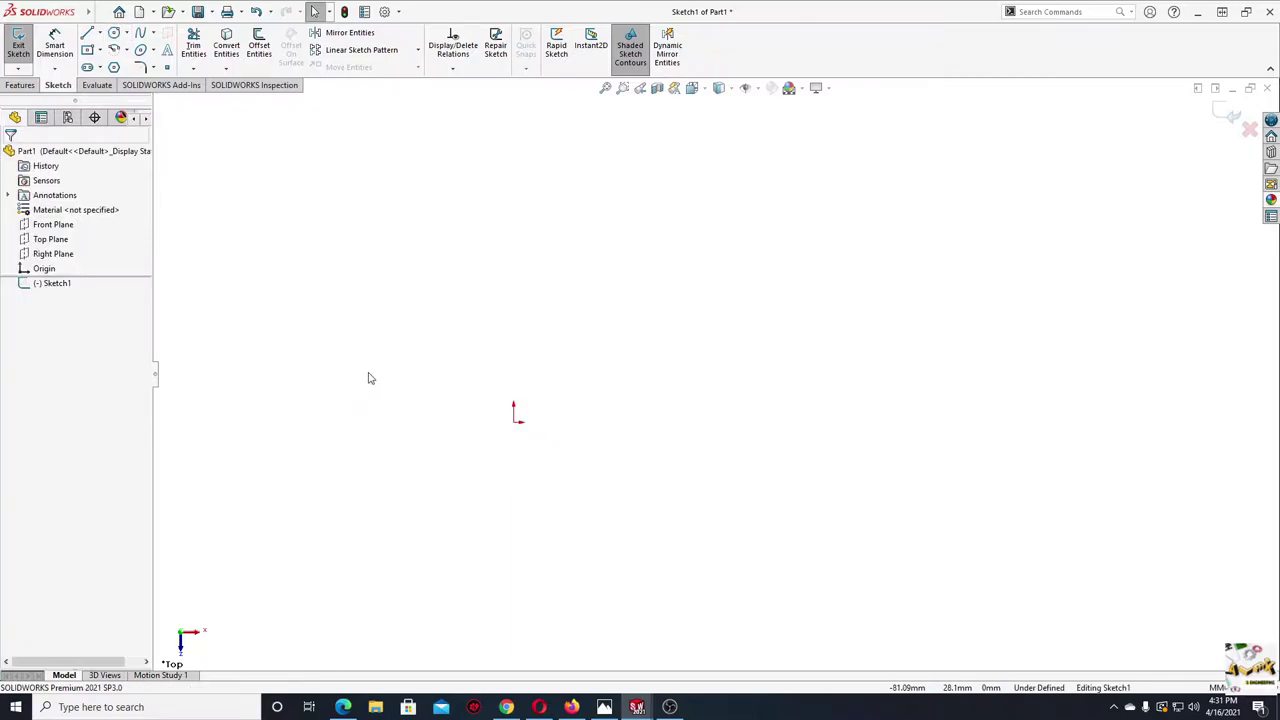
pyautogui.click(99, 34)
pyautogui.click(122, 63)
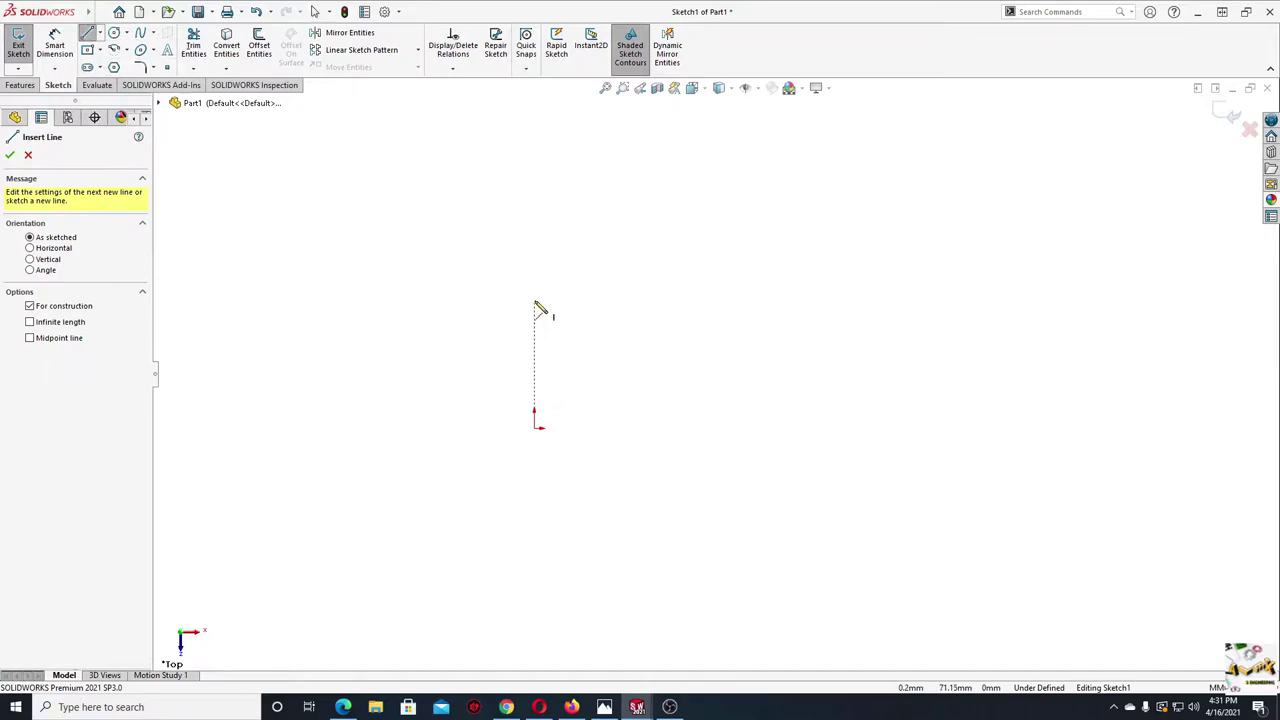
pyautogui.click(535, 302)
pyautogui.click(534, 428)
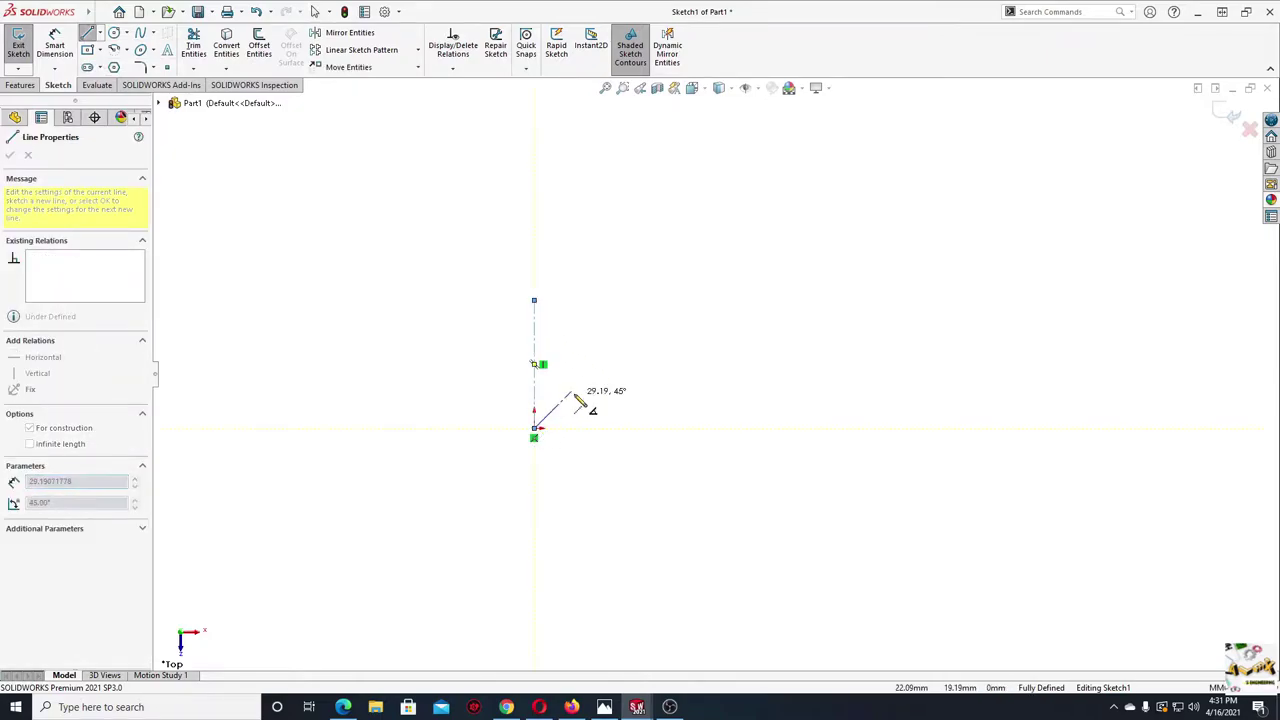
pyautogui.rightClick(574, 398)
pyautogui.click(600, 404)
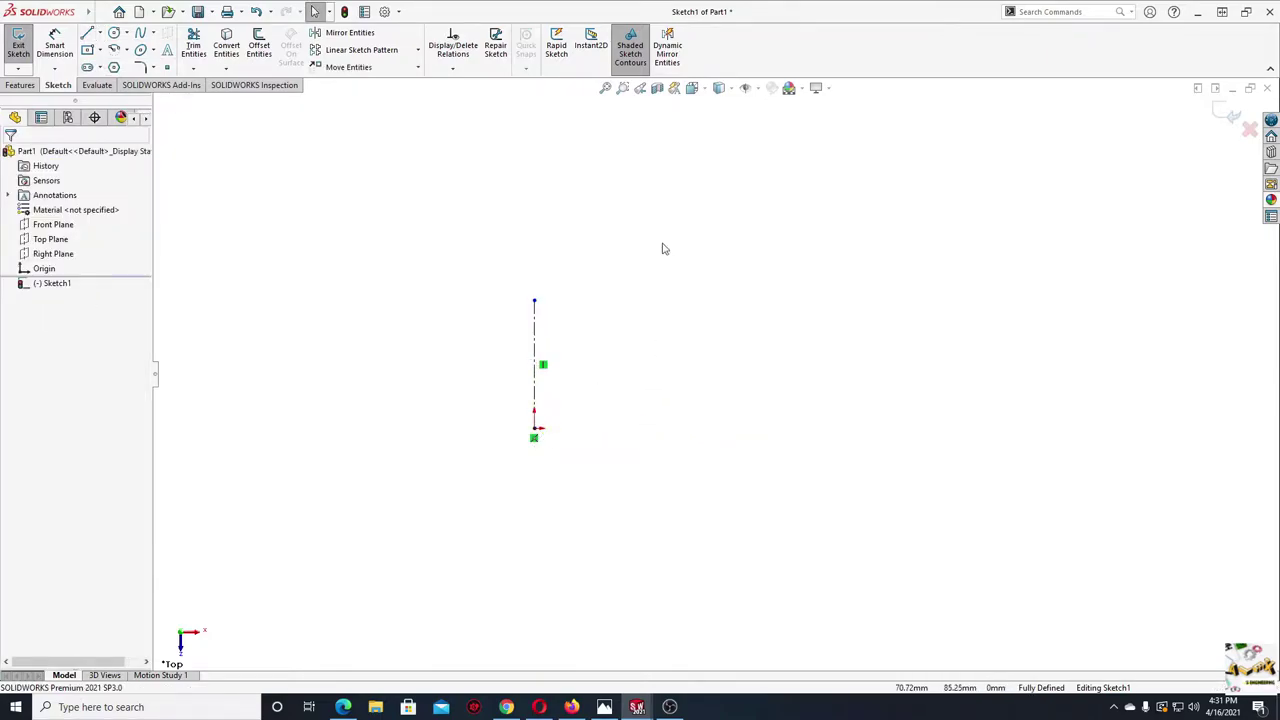
# - Mirror new entities about the centerline and draw a mirrored pair of circles
pyautogui.click(666, 54)
pyautogui.click(535, 390)
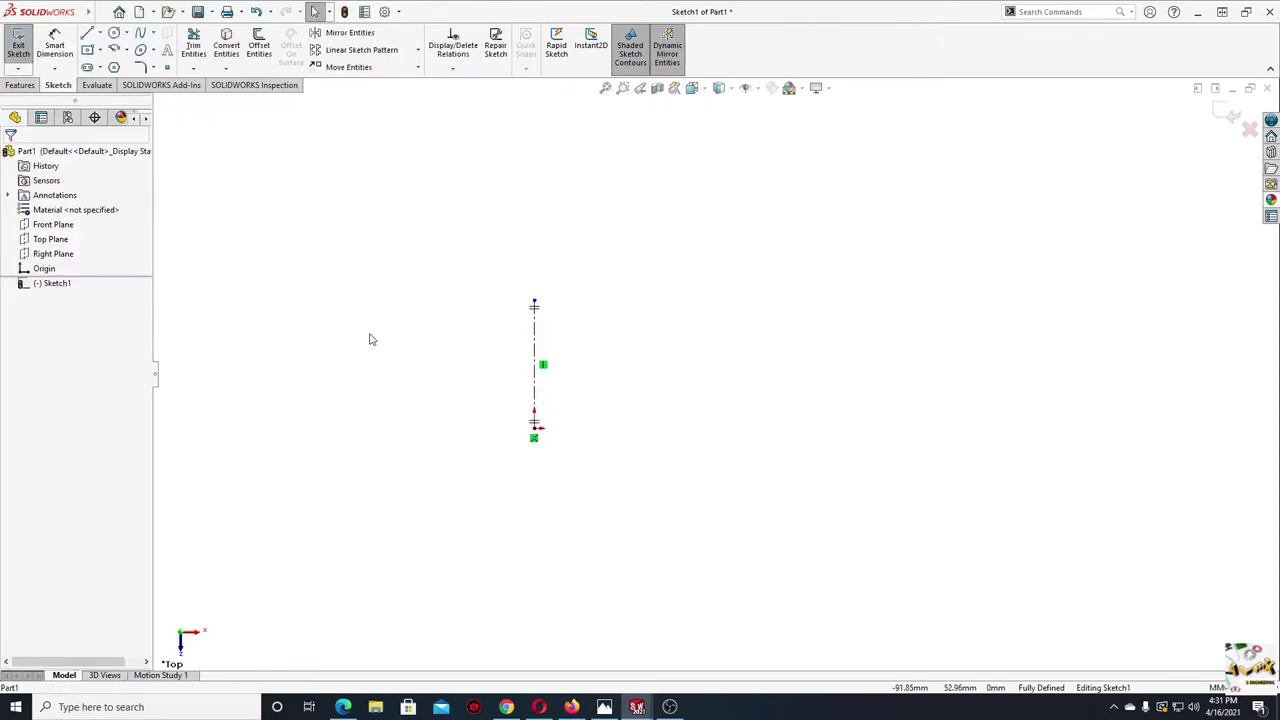
pyautogui.click(114, 33)
pyautogui.click(308, 428)
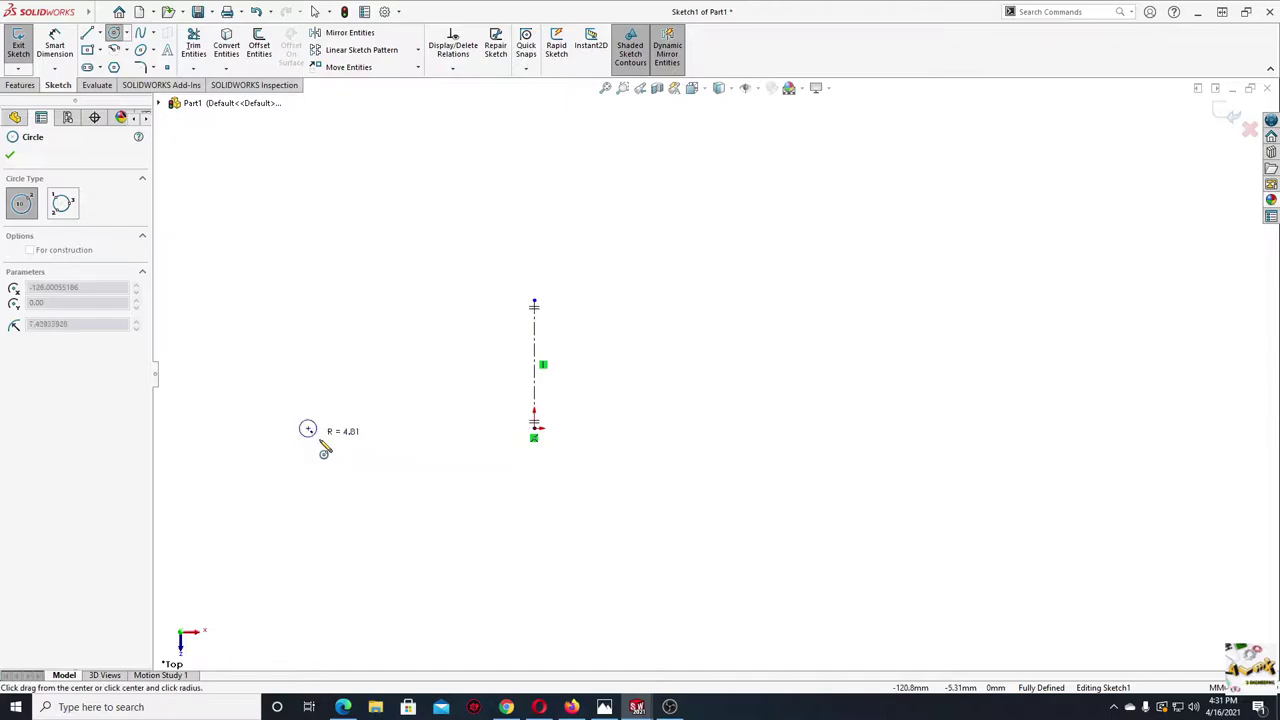
pyautogui.click(331, 446)
pyautogui.rightClick(369, 377)
pyautogui.click(372, 381)
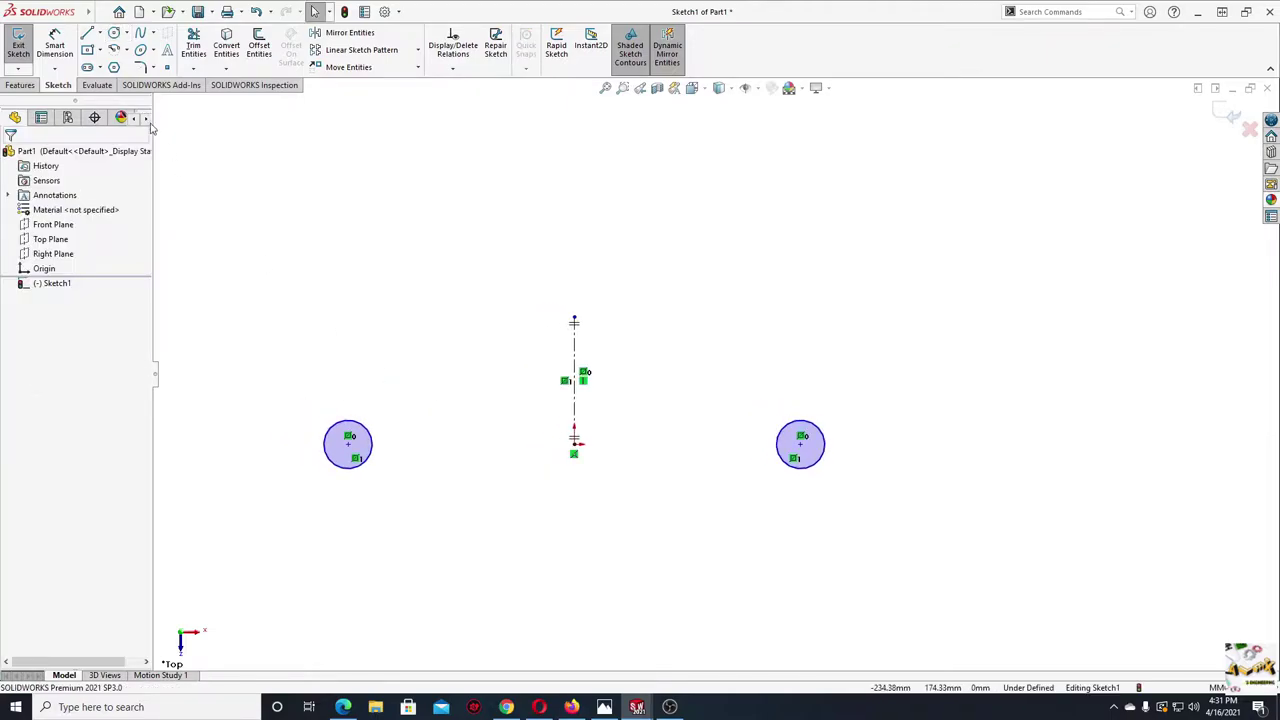
# - Draw a centre-point half-circle arc around the left circle, mirrored on the right
pyautogui.click(114, 50)
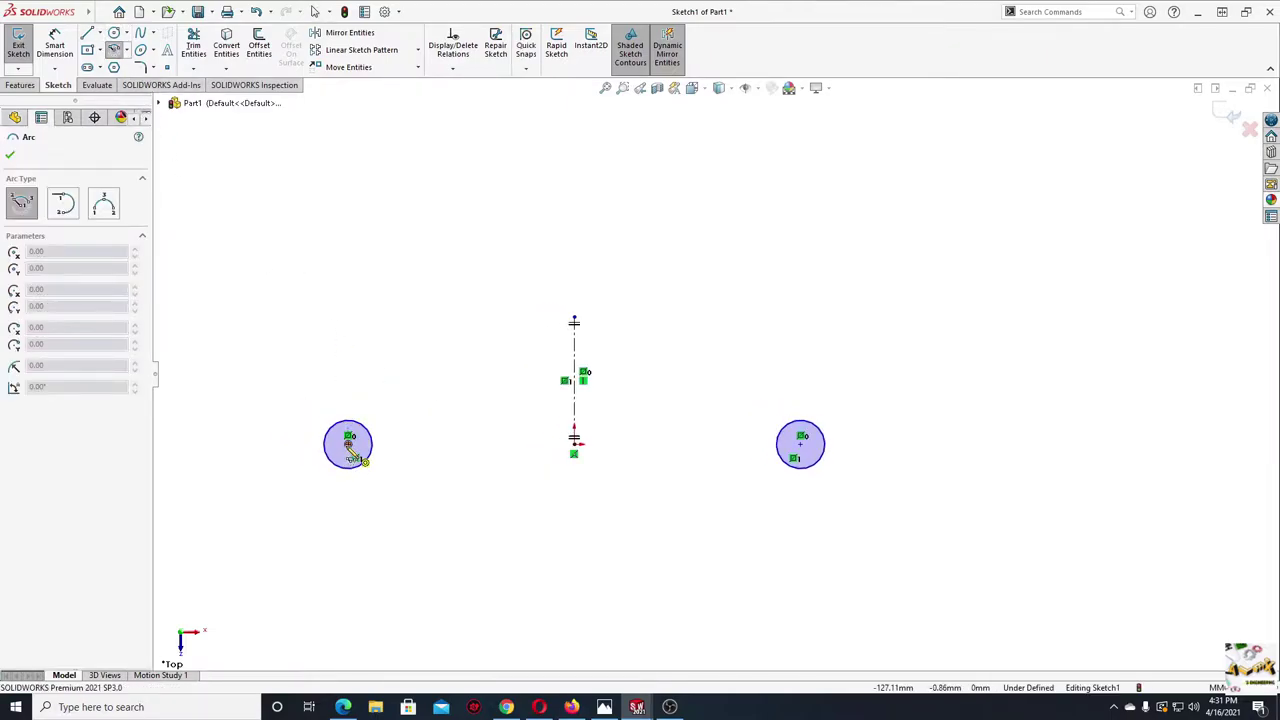
pyautogui.click(348, 444)
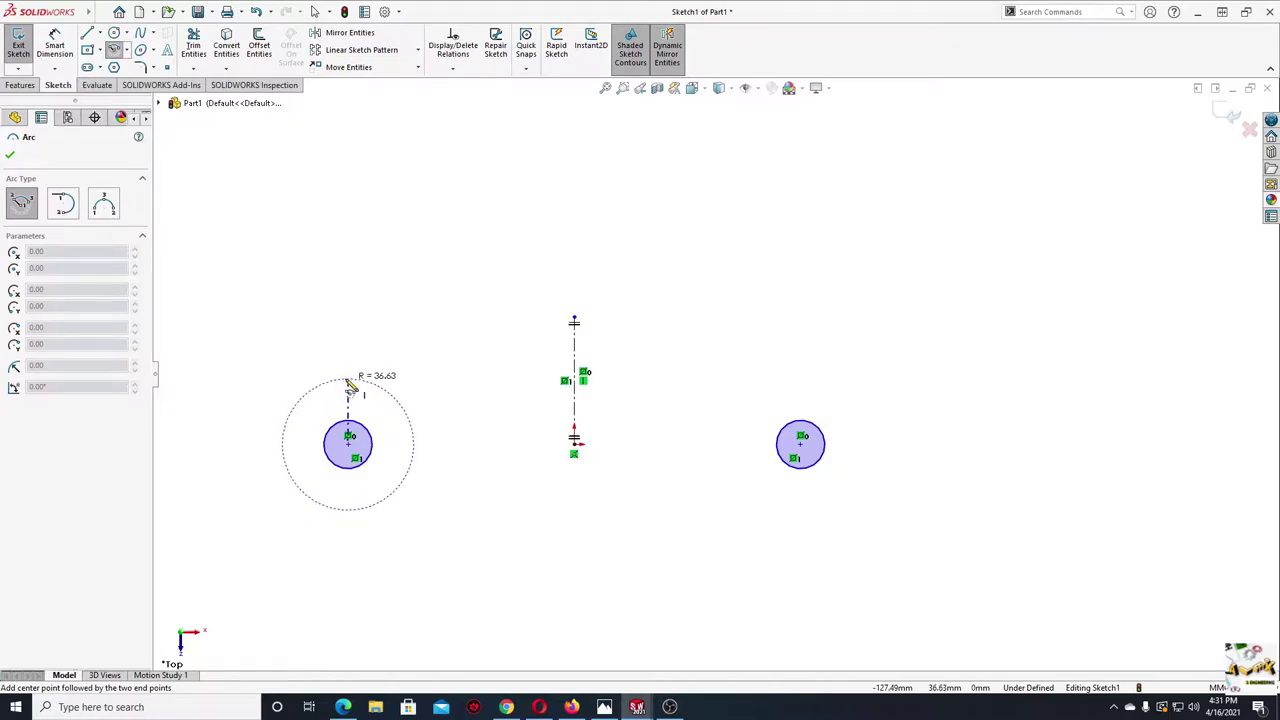
pyautogui.click(348, 381)
pyautogui.click(348, 510)
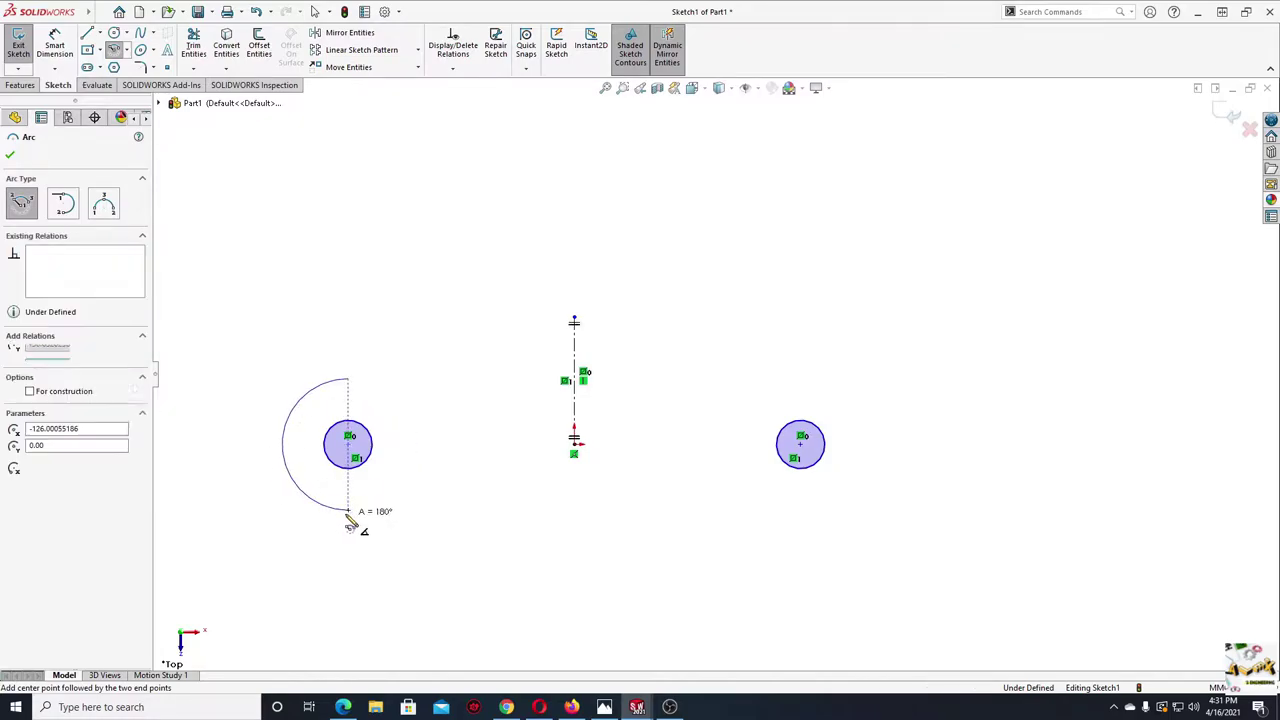
pyautogui.rightClick(396, 320)
pyautogui.click(422, 379)
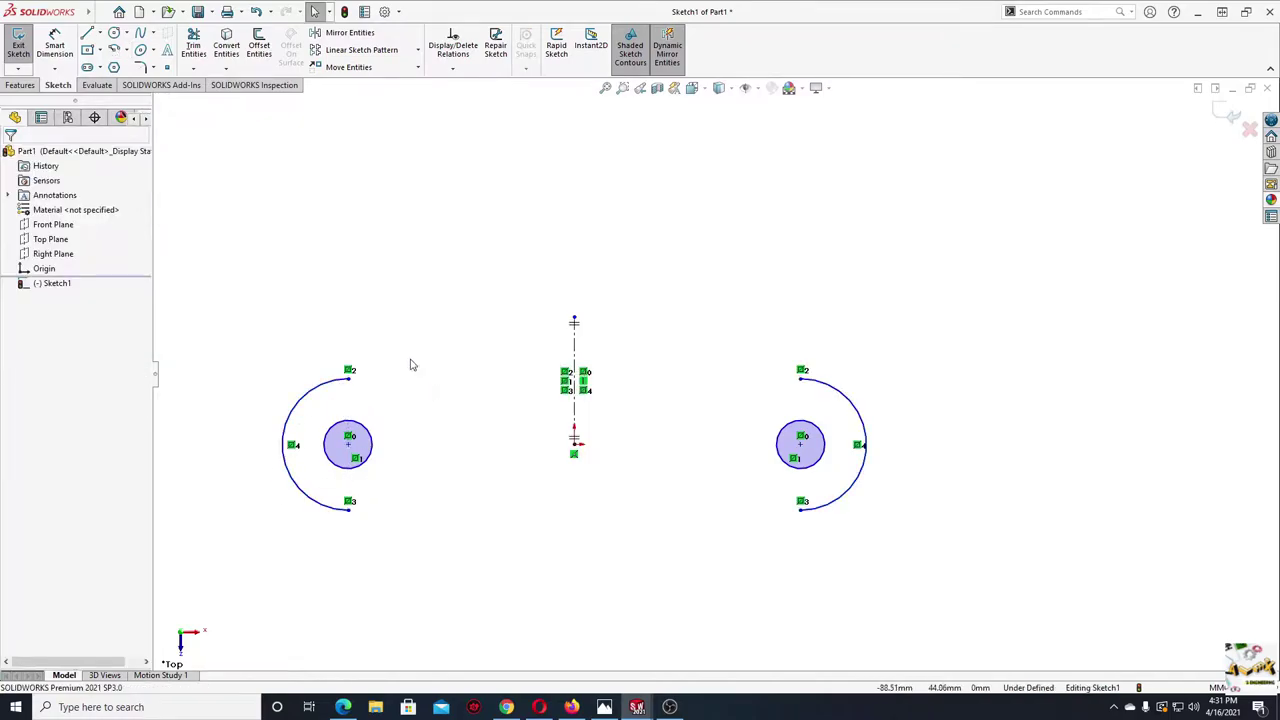
# - Draw the upper slanted and horizontal lines from the left arc's top end to the centerline
pyautogui.click(88, 33)
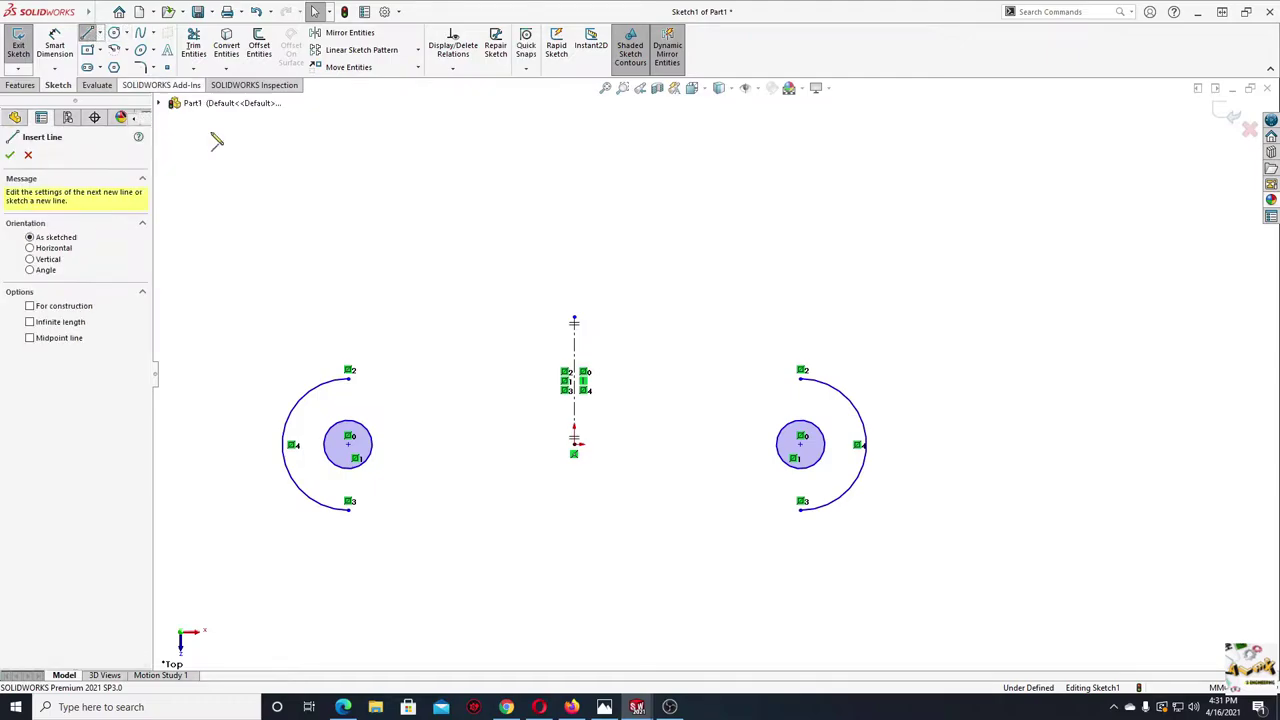
pyautogui.click(349, 378)
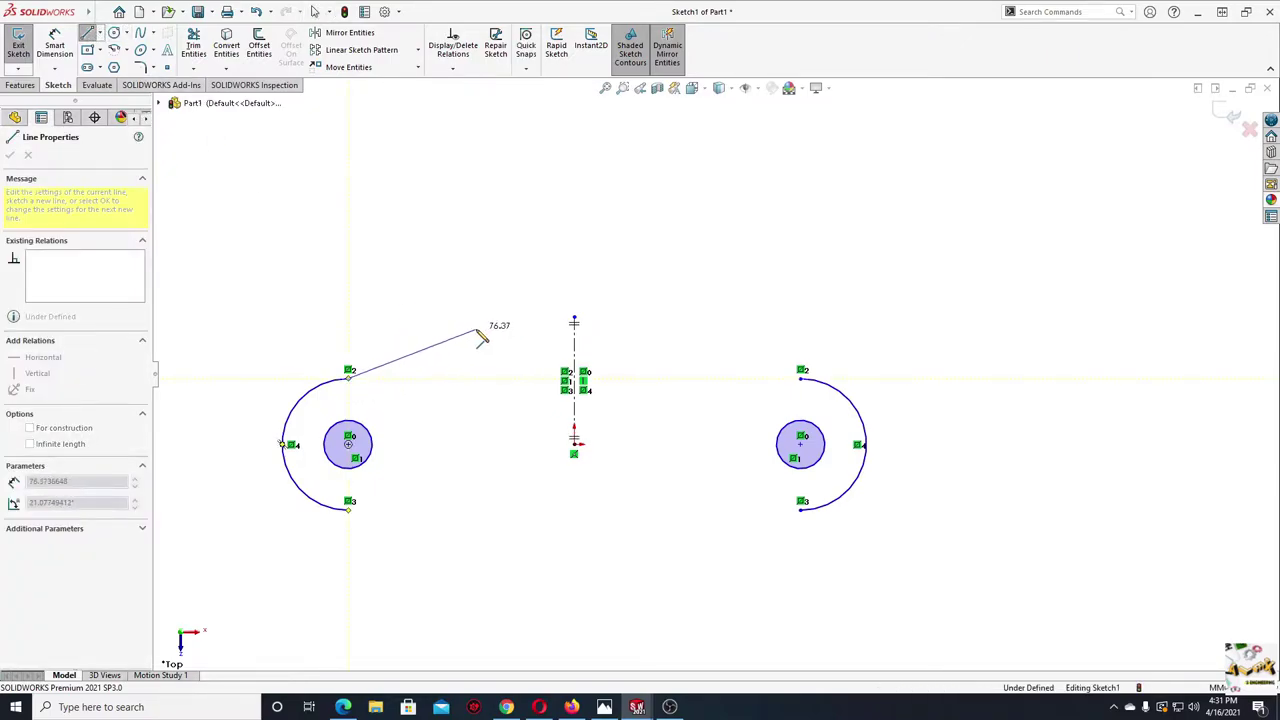
pyautogui.click(477, 328)
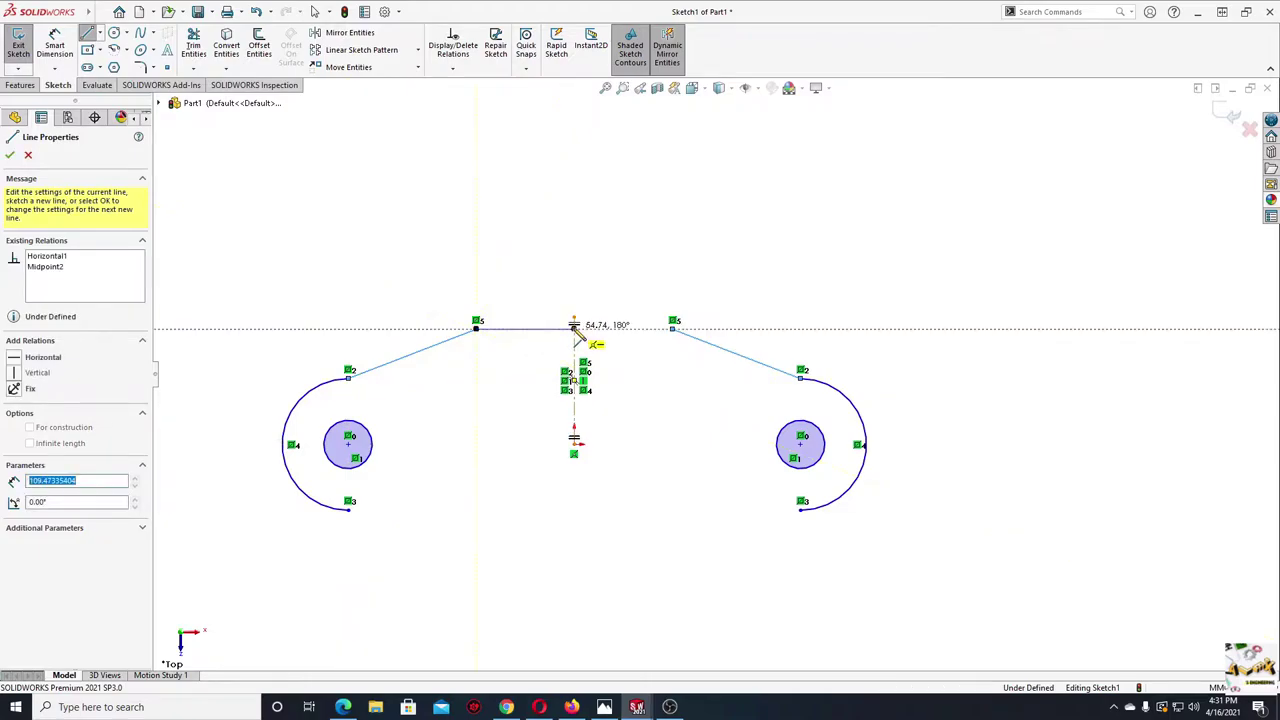
pyautogui.click(573, 328)
pyautogui.press('Escape')
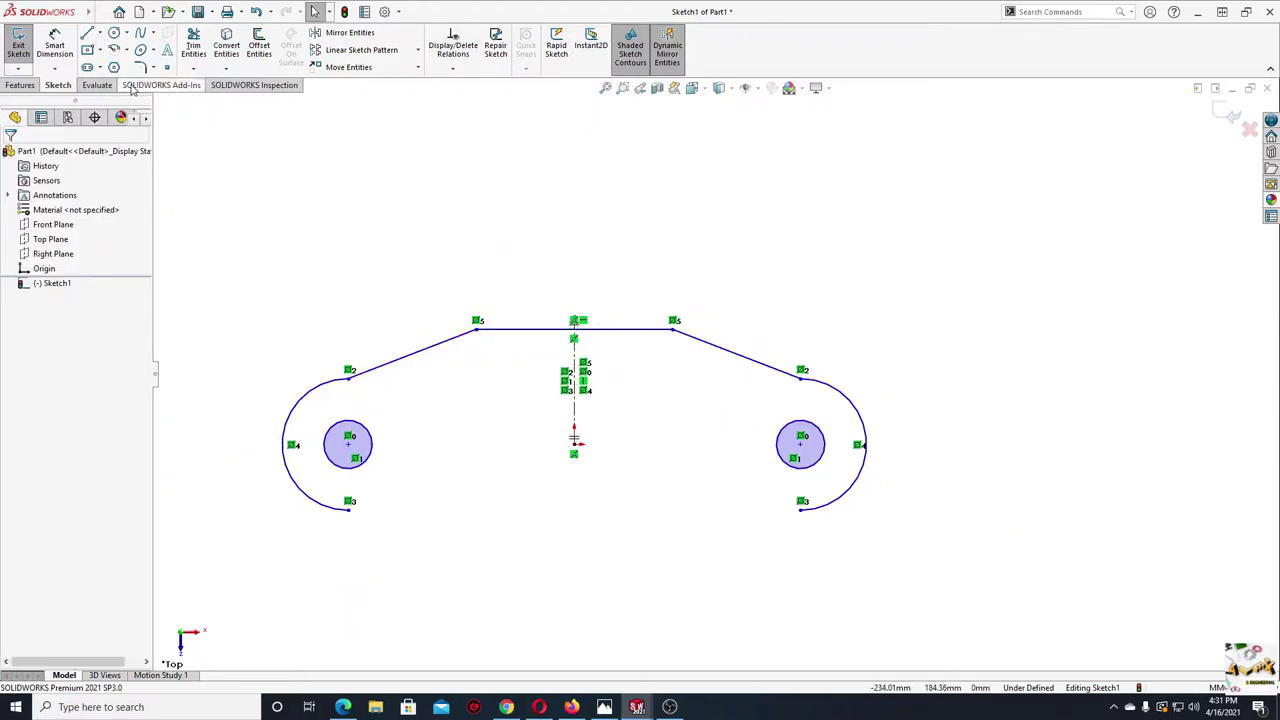
# - Draw the matching lower lines from the arc's bottom end, closing the mirrored outline
pyautogui.click(88, 32)
pyautogui.click(348, 510)
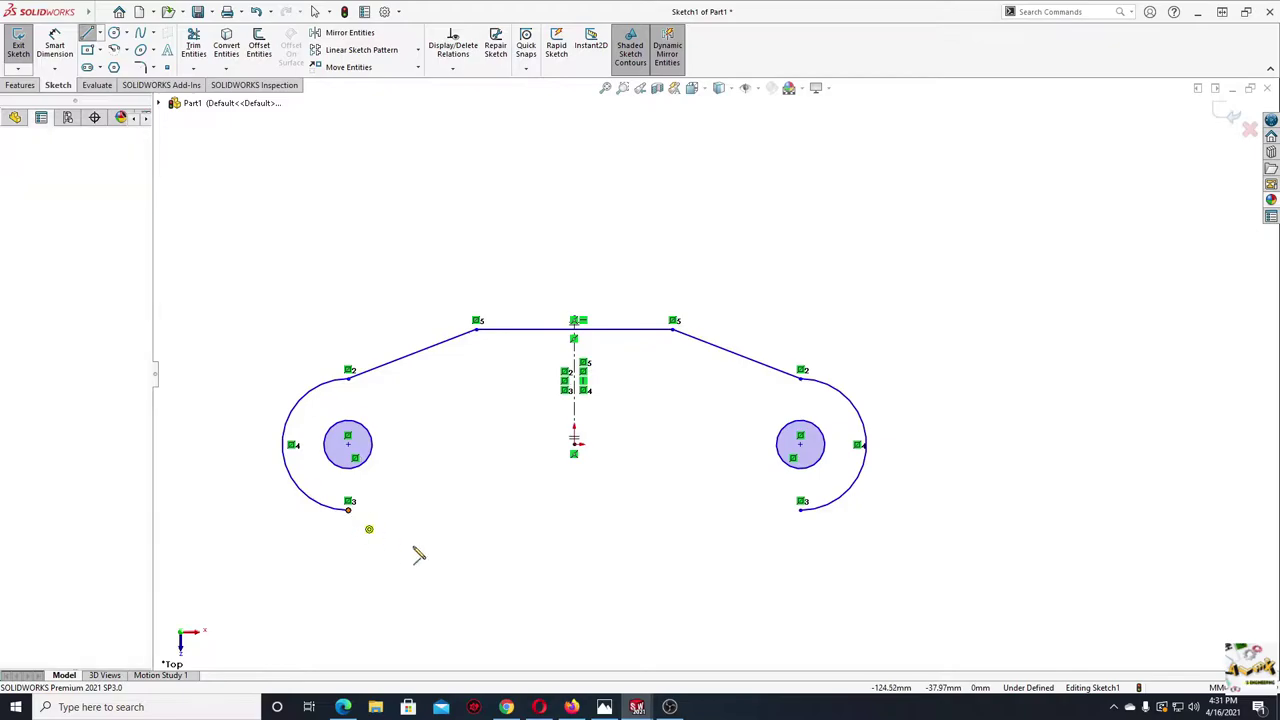
pyautogui.click(477, 560)
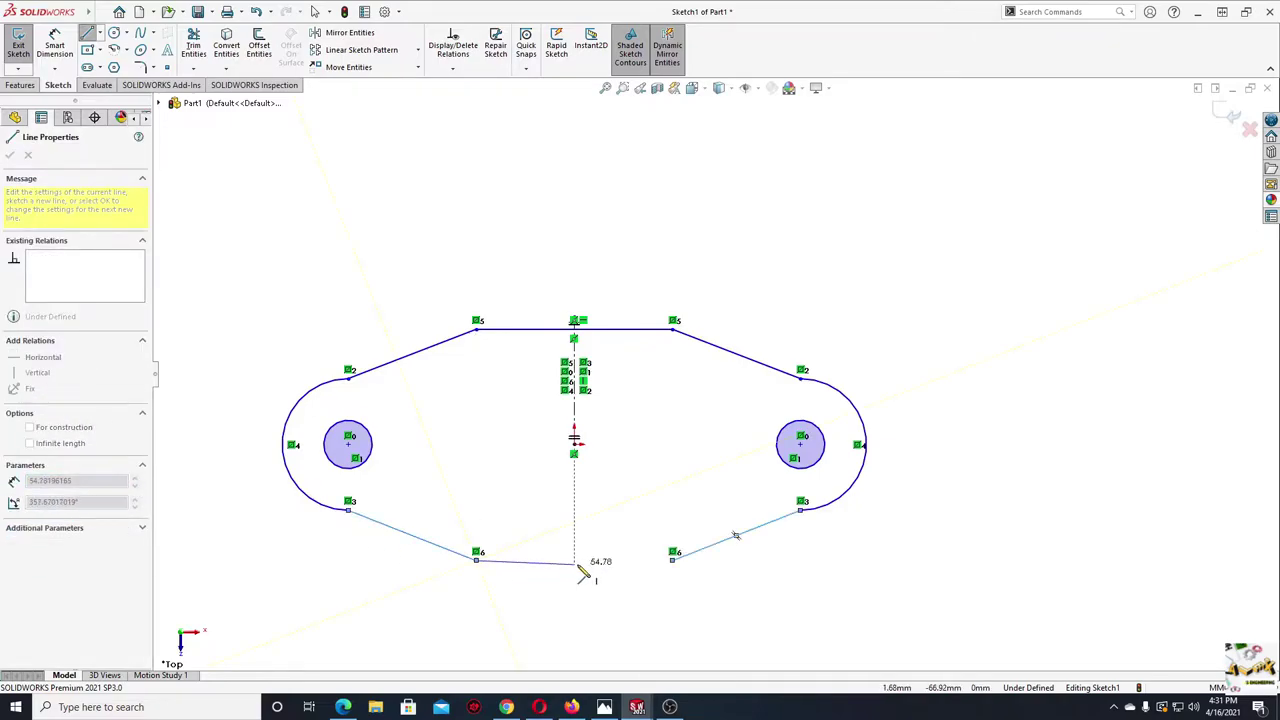
pyautogui.click(574, 560)
pyautogui.press('Escape')
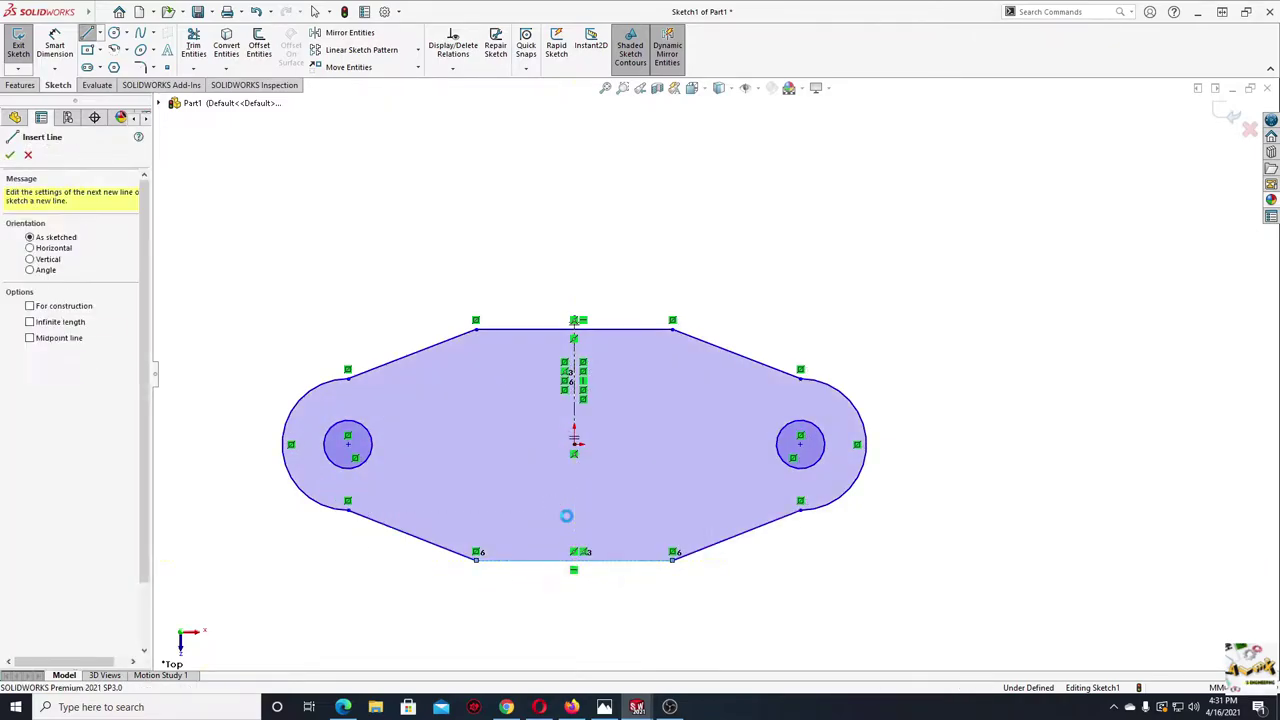
pyautogui.press('Escape')
pyautogui.keyDown('ctrl'); pyautogui.moveTo(415, 423); pyautogui.dragTo(439, 383, button='middle'); pyautogui.keyUp('ctrl')
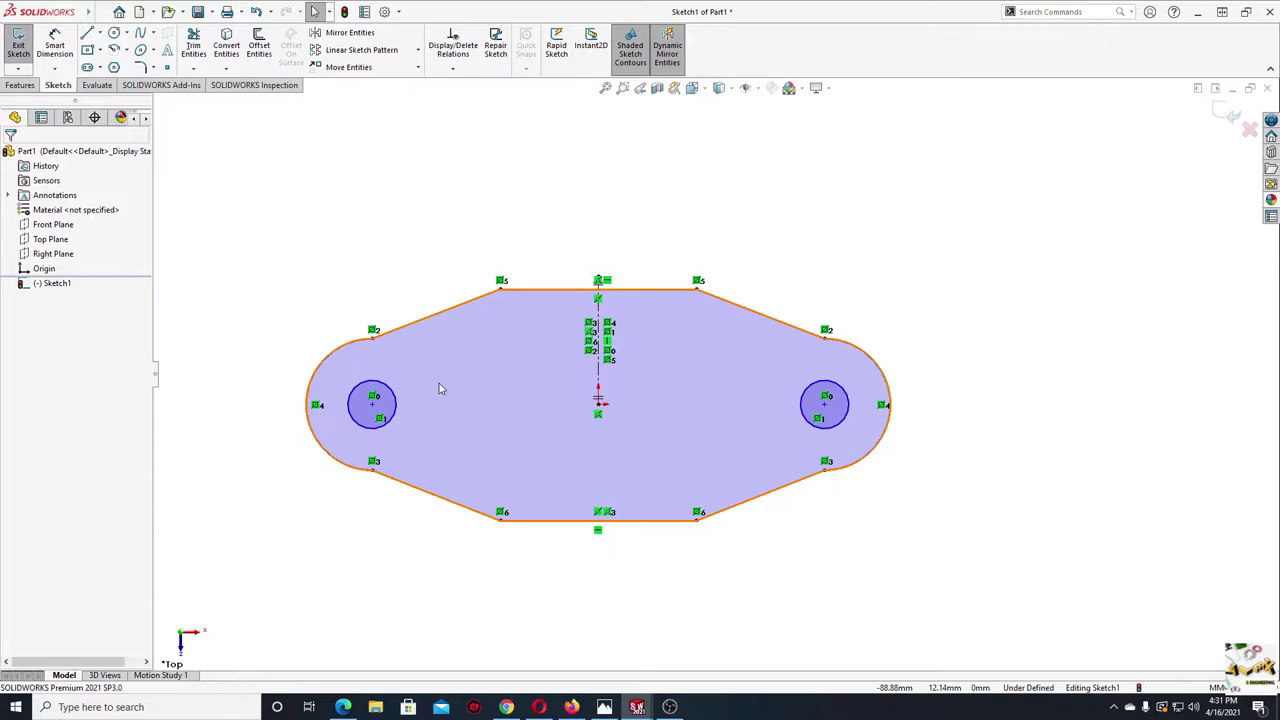
# - Make the left arc tangent to the slanted line at its lower junction
pyautogui.click(375, 339)
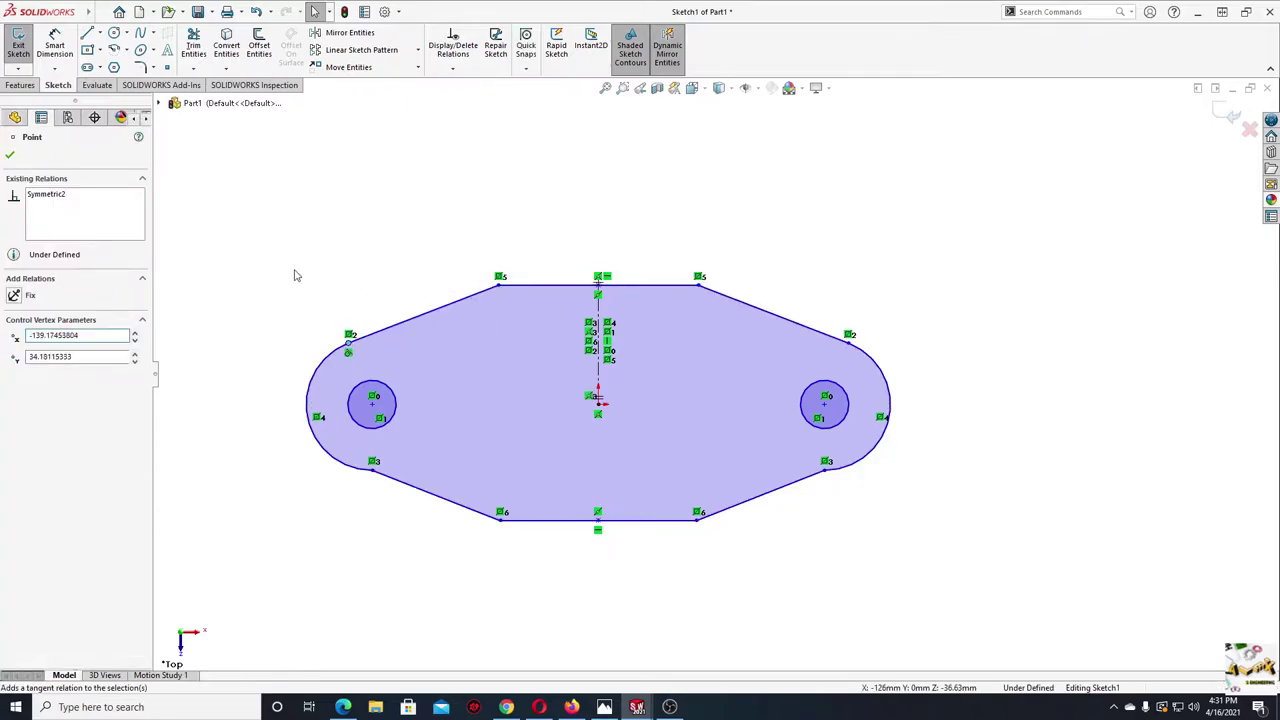
pyautogui.press('Escape')
pyautogui.click(373, 471)
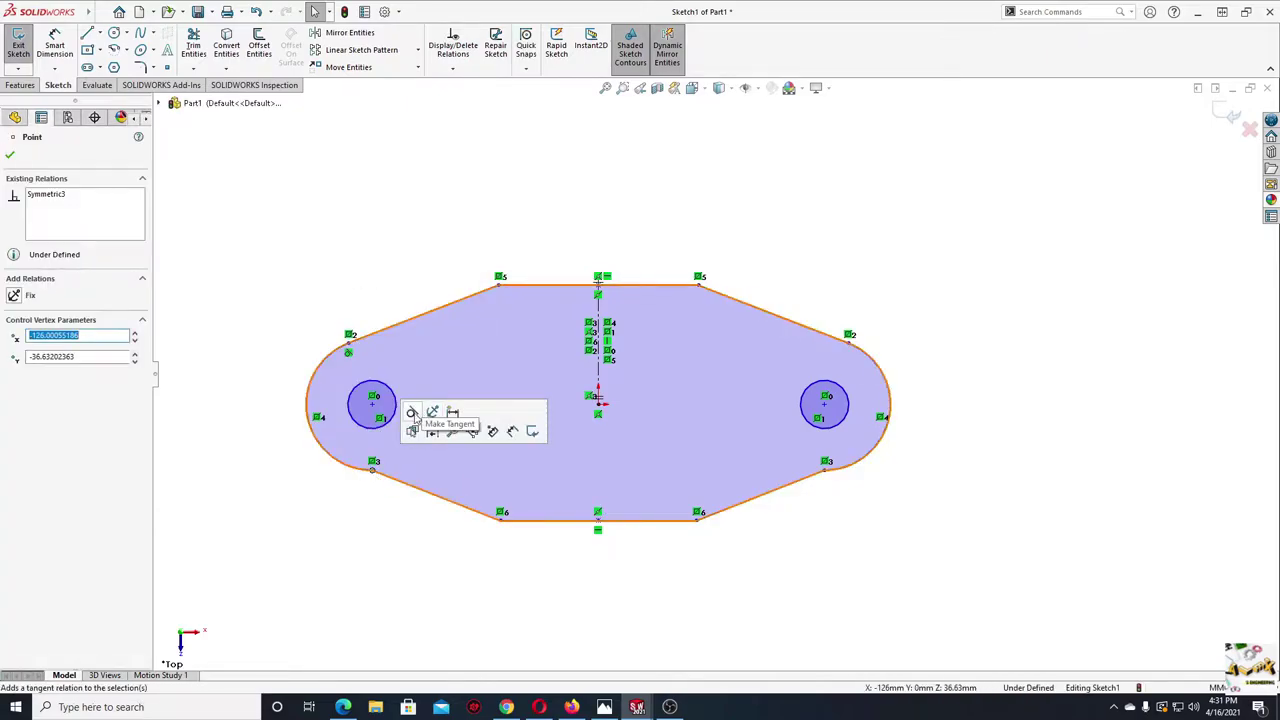
pyautogui.click(414, 415)
pyautogui.press('Escape')
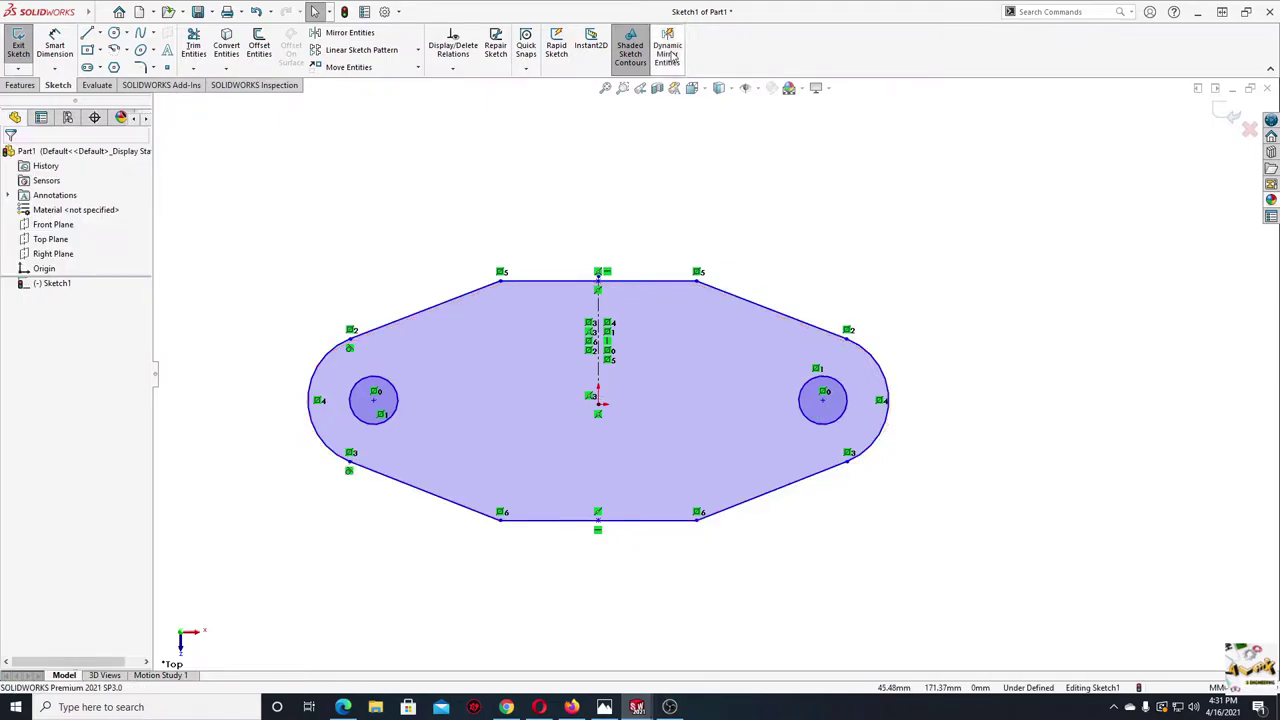
# - Dimension the two circle centres 76 mm apart
pyautogui.click(55, 48)
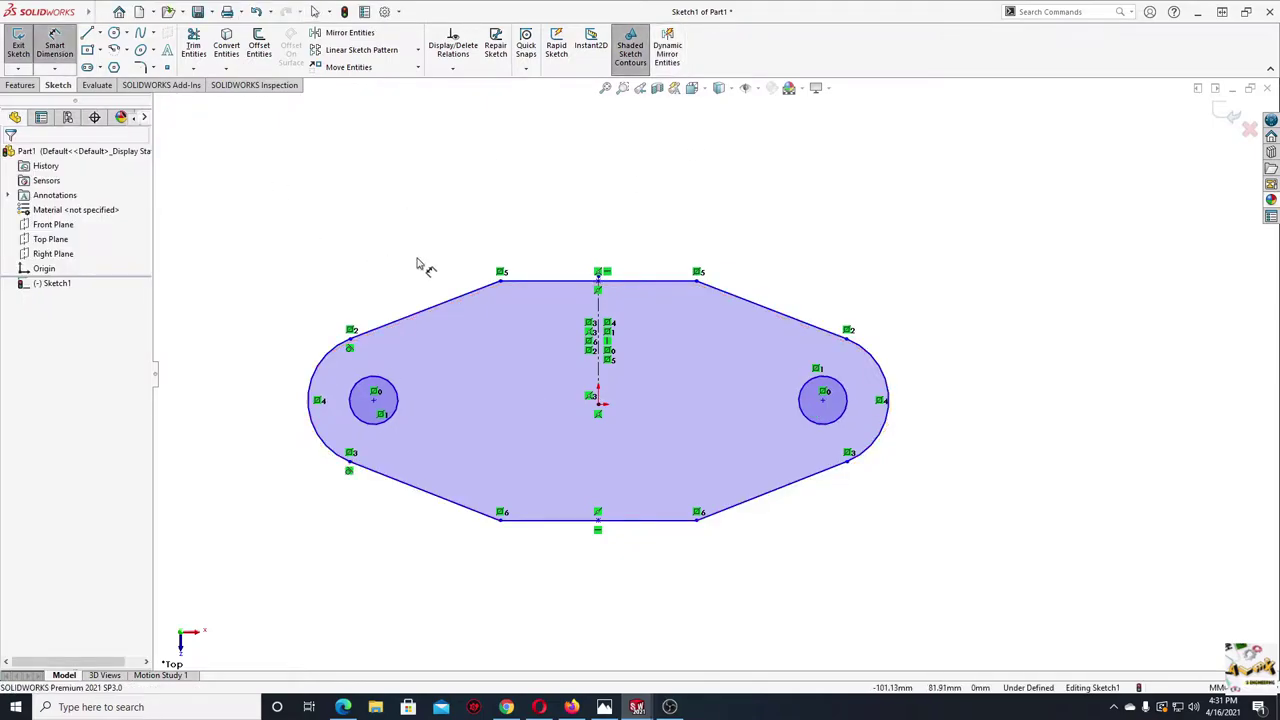
pyautogui.keyDown('ctrl'); pyautogui.moveTo(385, 307); pyautogui.dragTo(350, 296, button='middle'); pyautogui.keyUp('ctrl')
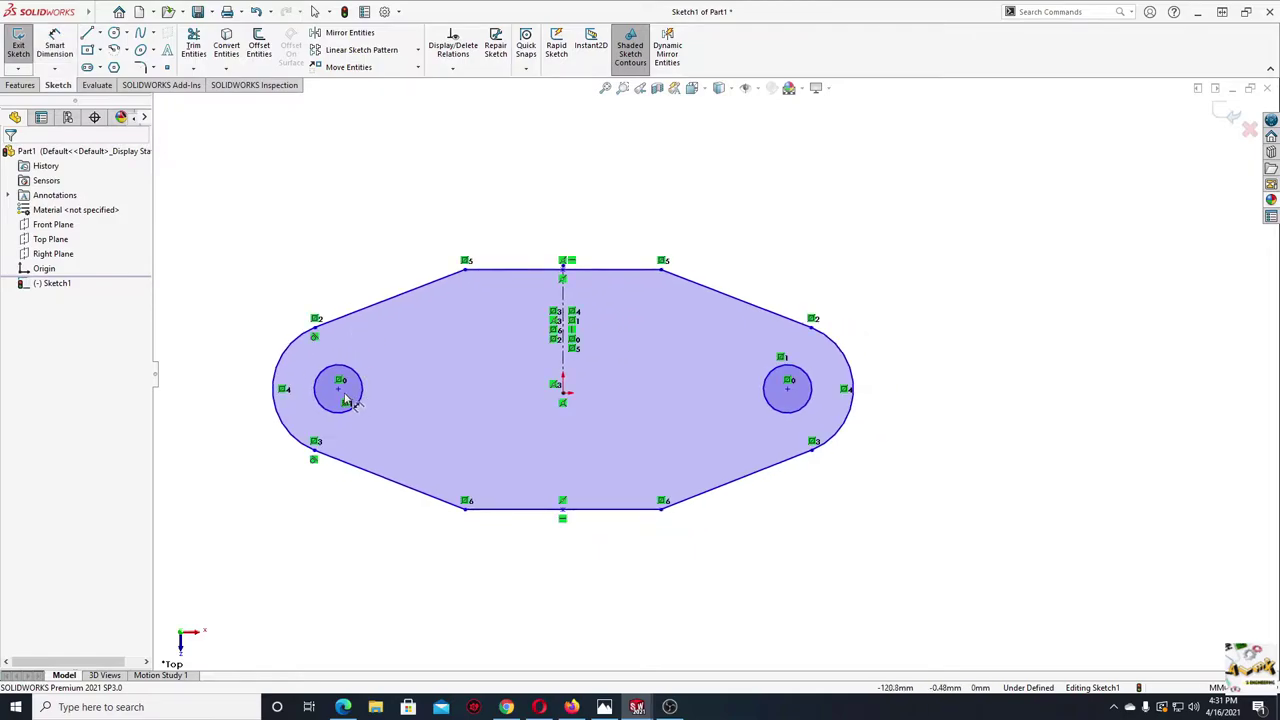
pyautogui.click(341, 389)
pyautogui.click(768, 406)
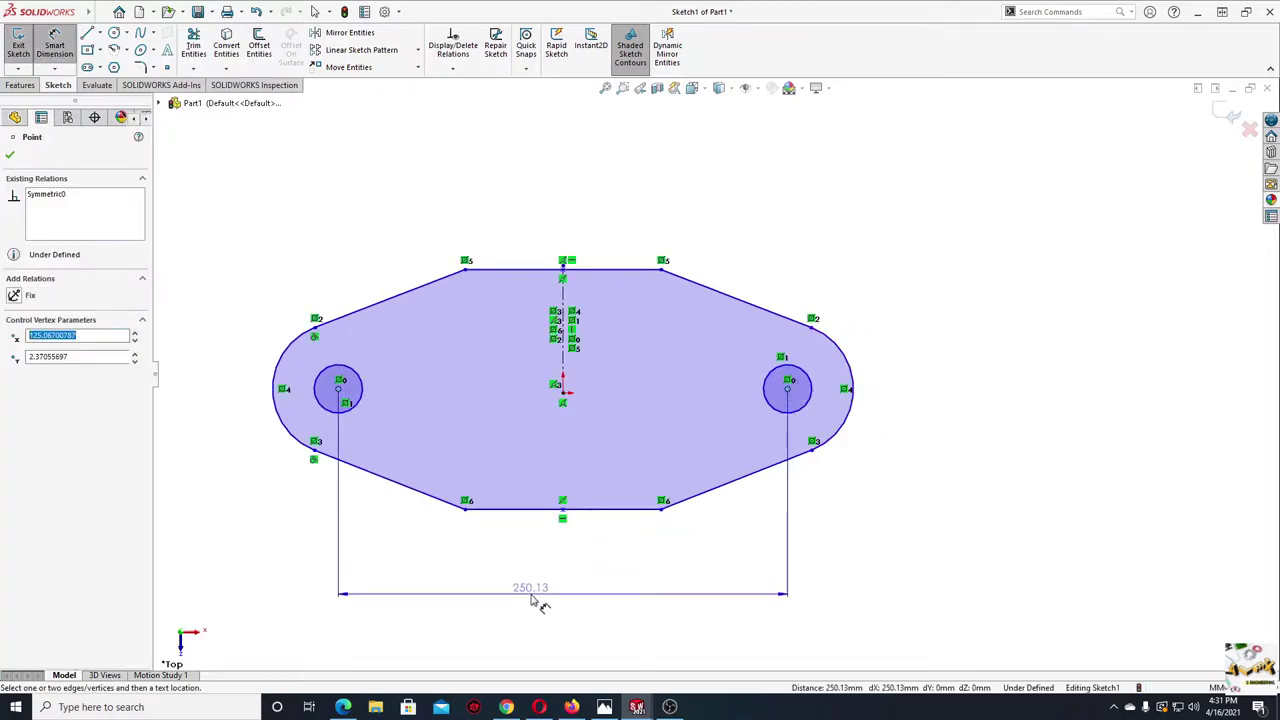
pyautogui.click(538, 602)
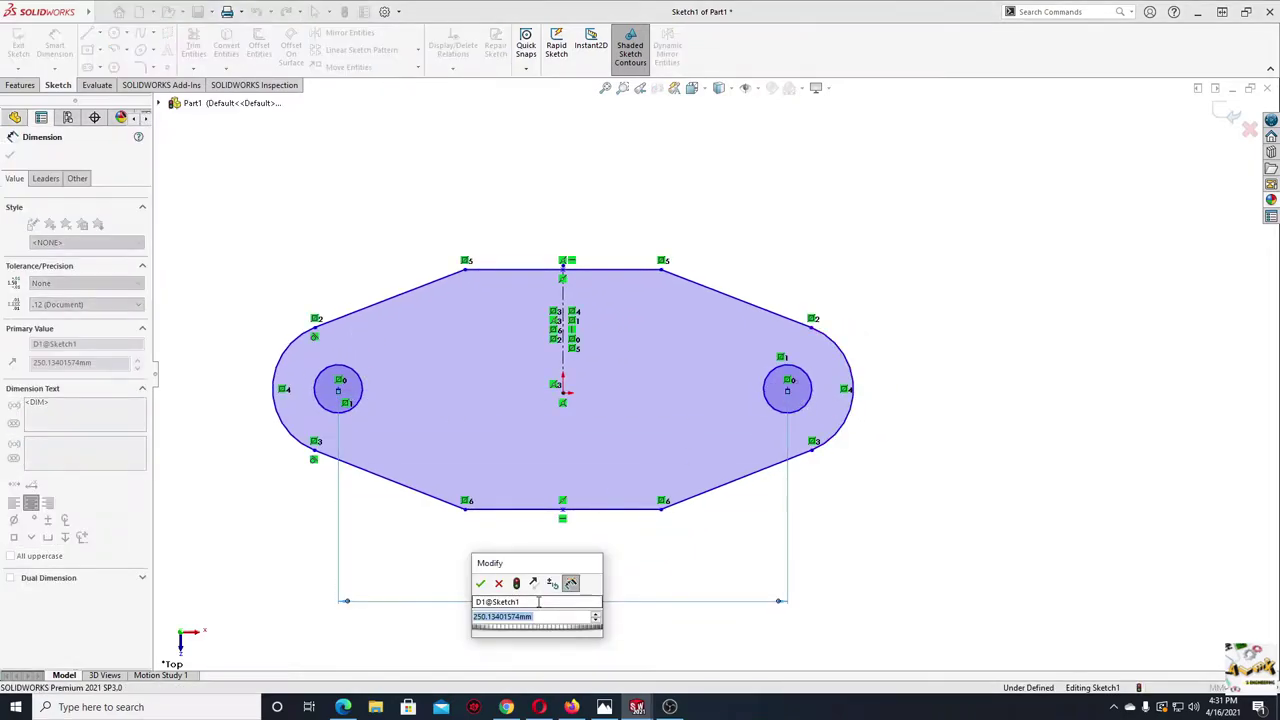
pyautogui.write('76')
pyautogui.press('Return')
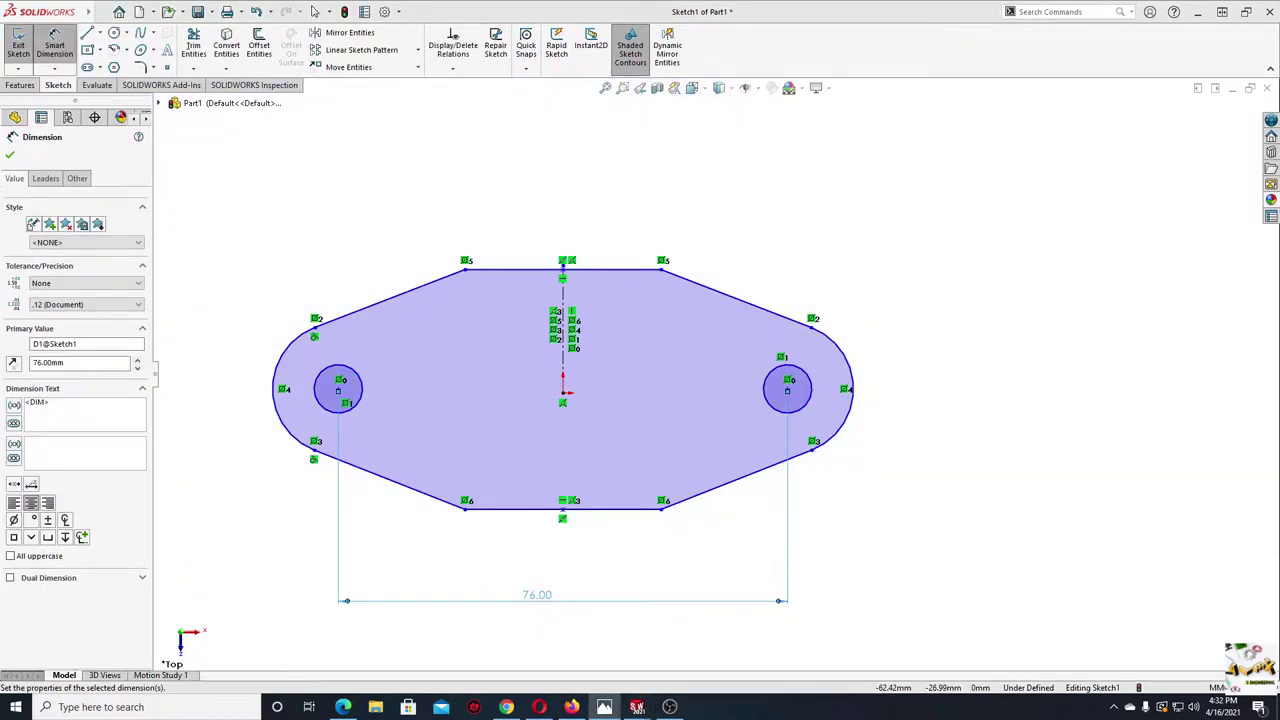
# - Give the left arc an R12 radius and the top line a 32 mm length
pyautogui.click(352, 212)
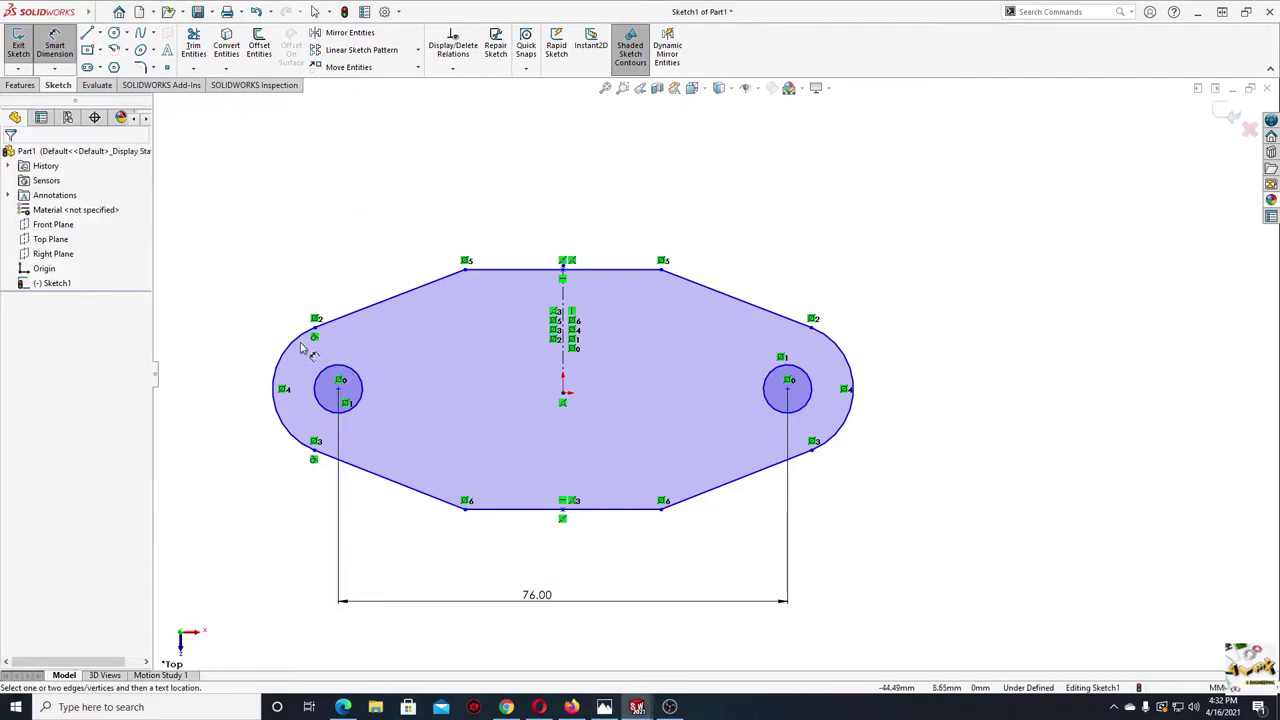
pyautogui.click(285, 352)
pyautogui.click(215, 385)
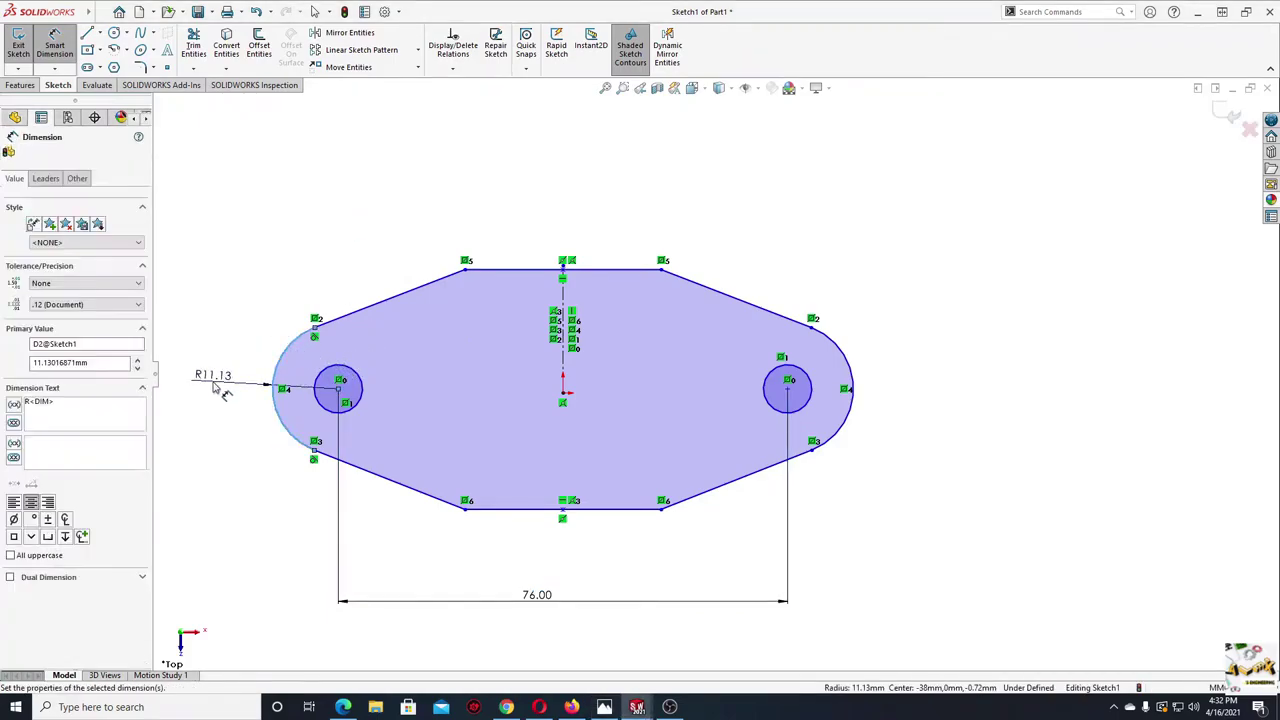
pyautogui.write('2')
pyautogui.press('Return')
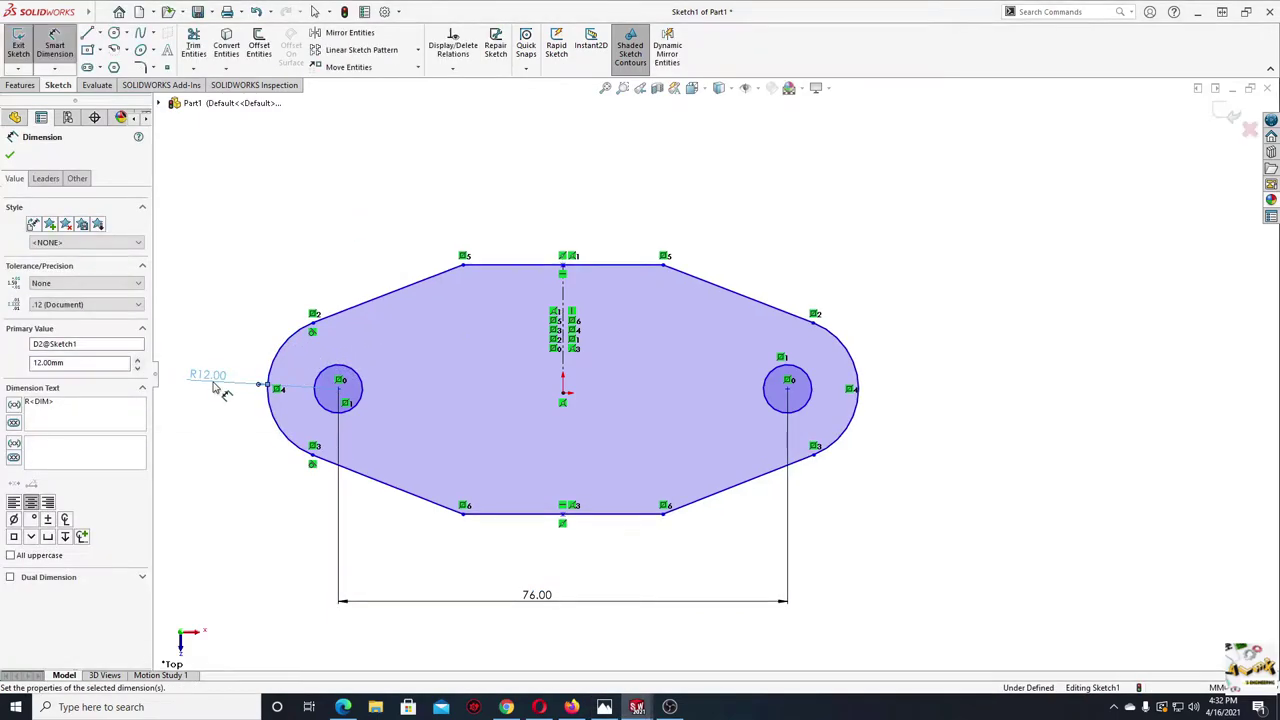
pyautogui.click(522, 267)
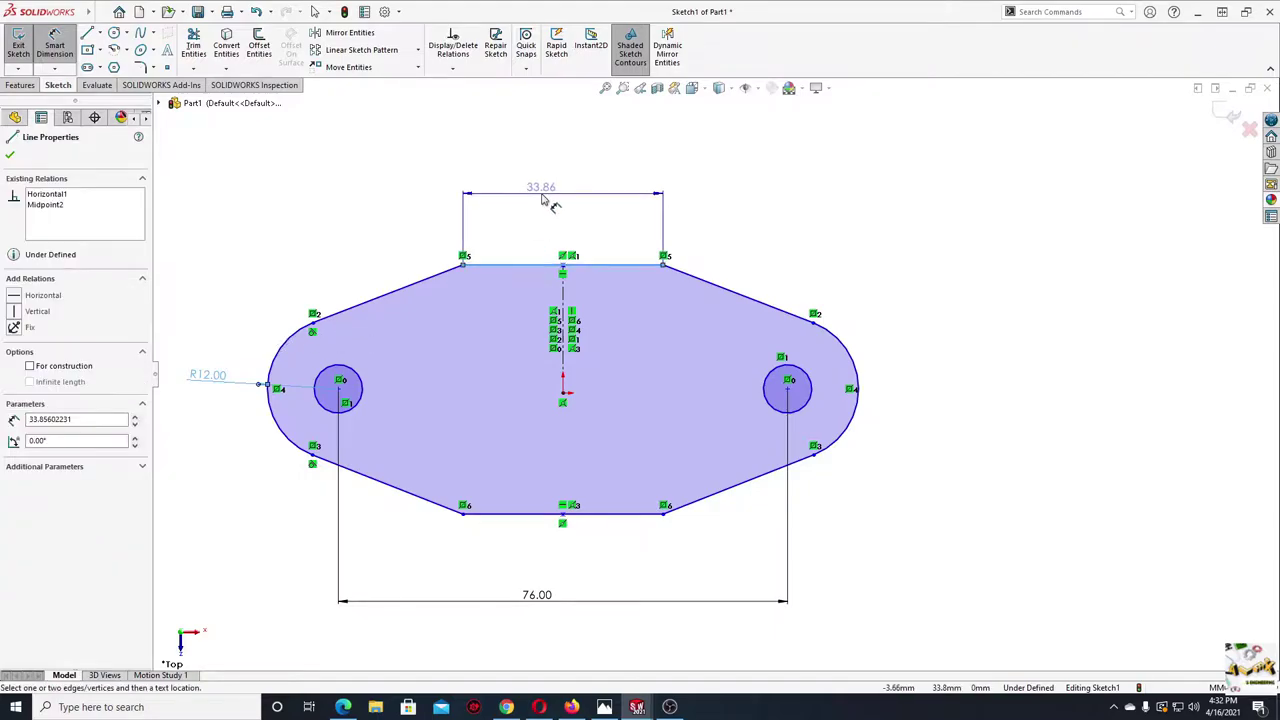
pyautogui.click(548, 188)
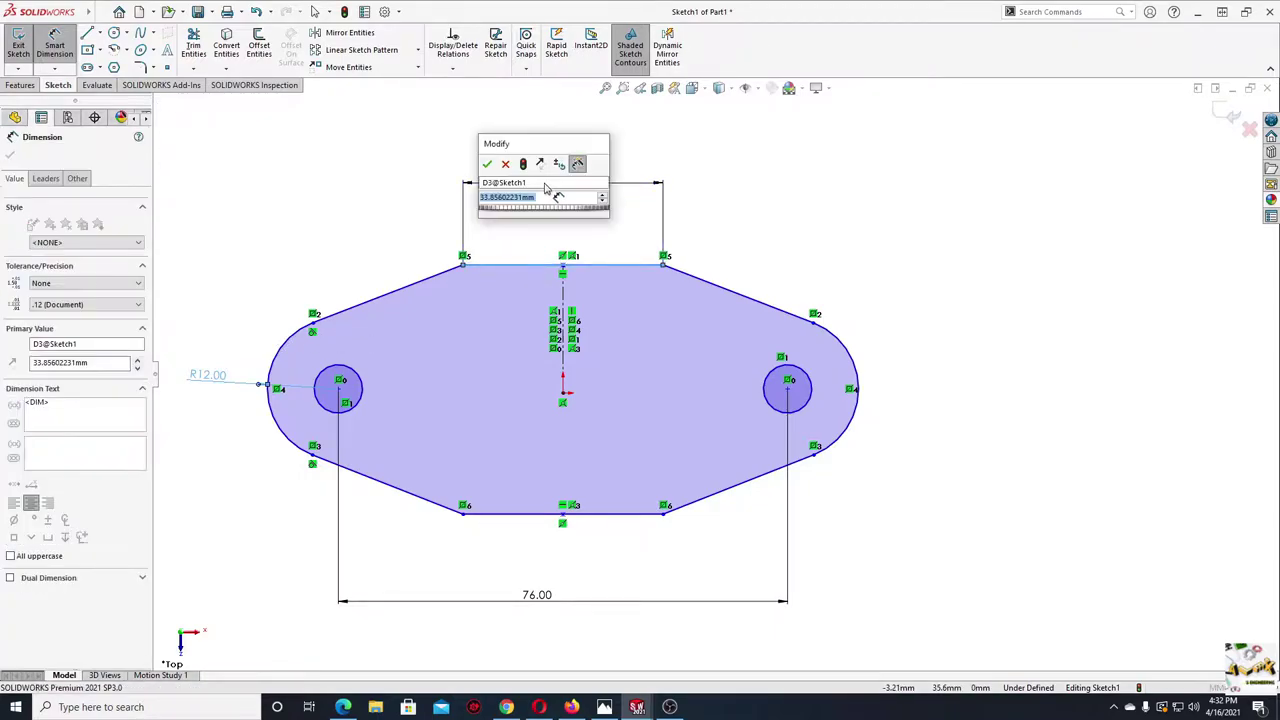
pyautogui.write('32')
pyautogui.press('Return')
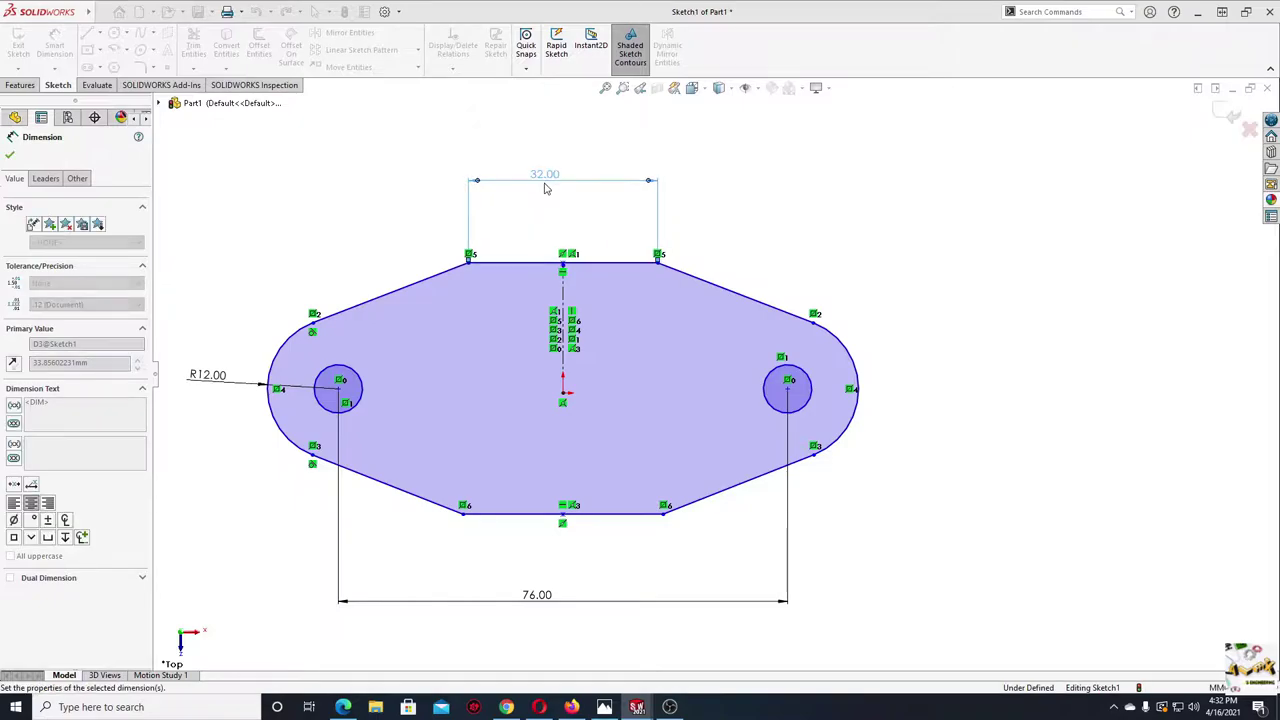
pyautogui.rightClick(362, 200)
# - Make the bottom horizontal line equal to the top line
pyautogui.click(398, 236)
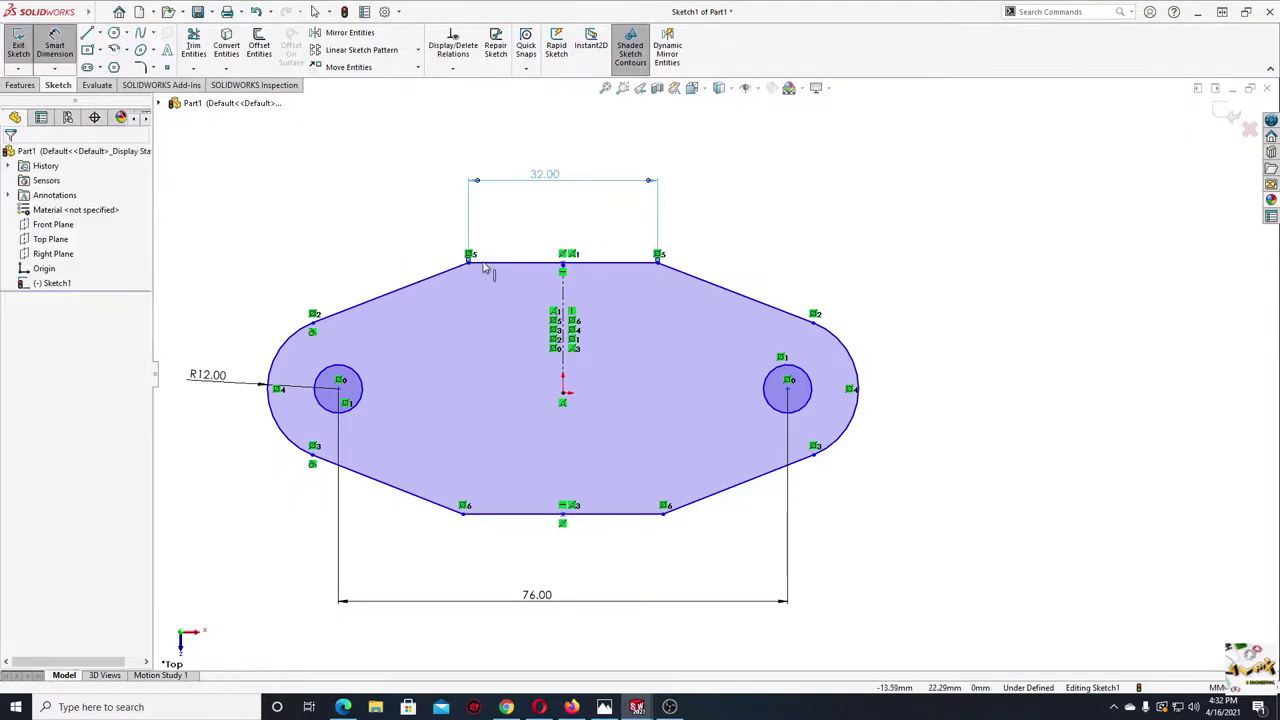
pyautogui.keyDown('ctrl'); pyautogui.click(521, 517); pyautogui.keyUp('ctrl')
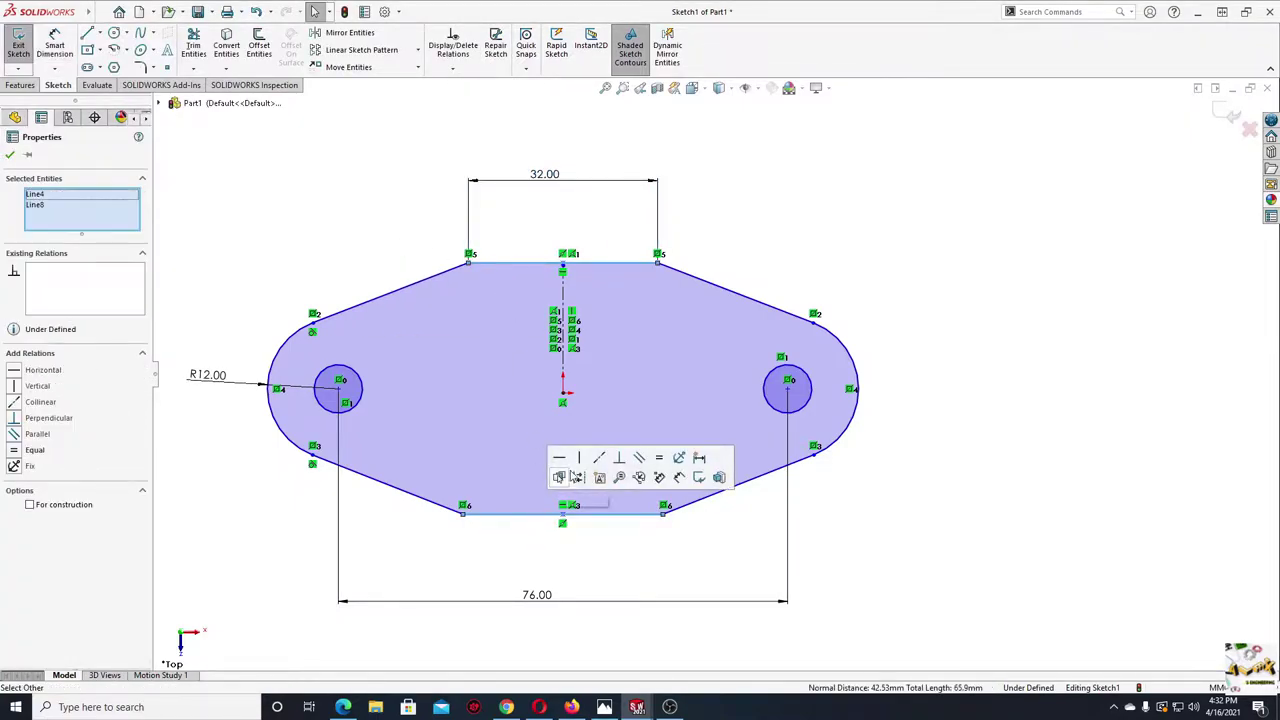
pyautogui.click(640, 457)
pyautogui.click(762, 236)
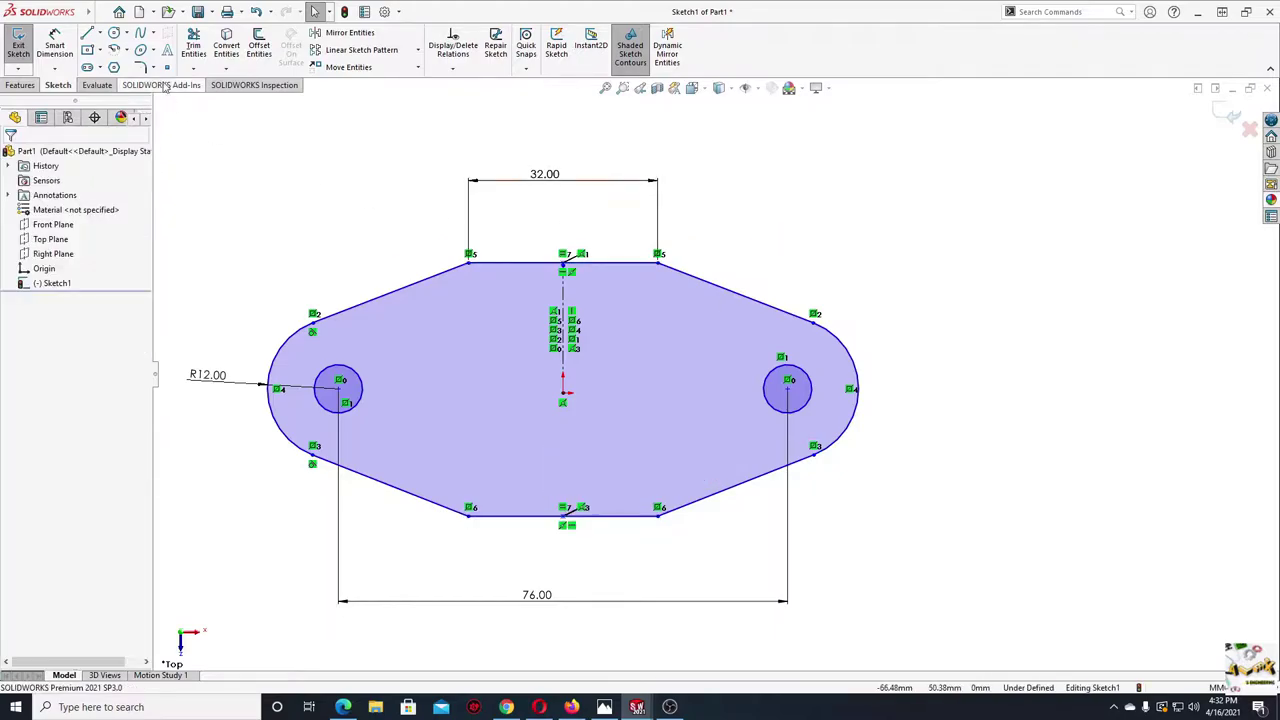
# - Dimension the distance between the top and bottom lines as 70 mm
pyautogui.click(55, 48)
pyautogui.click(506, 264)
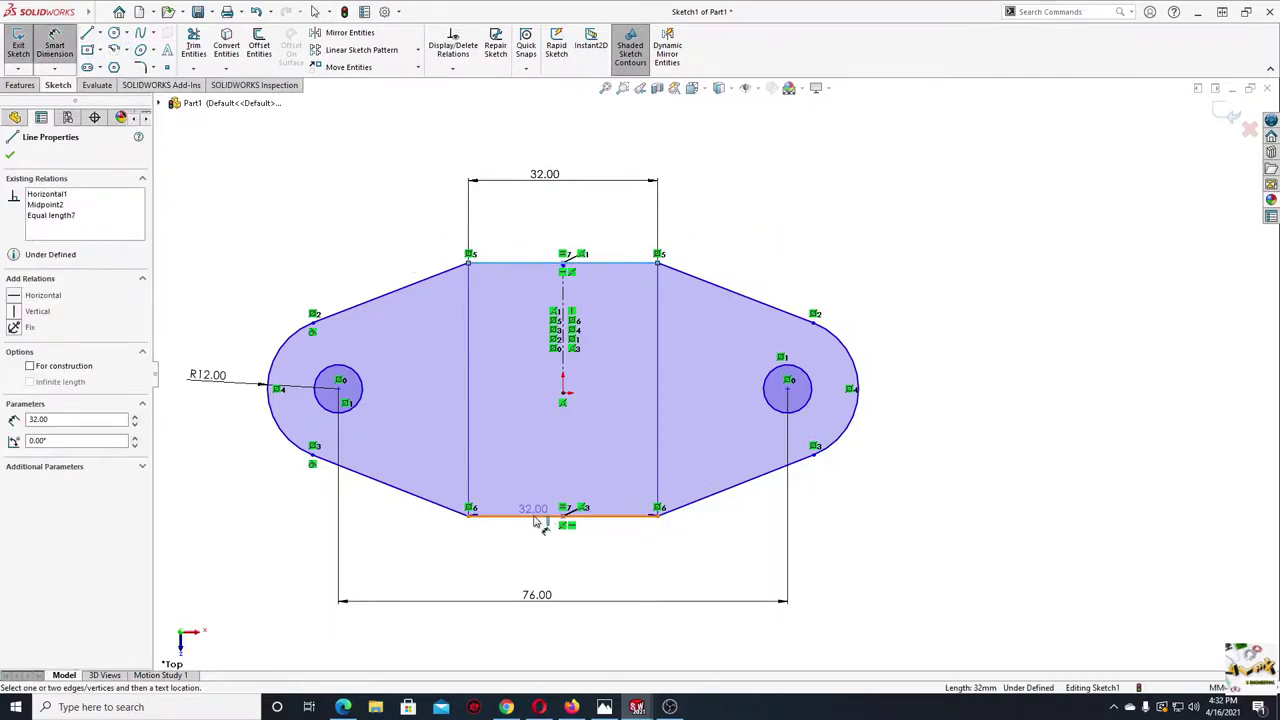
pyautogui.click(532, 515)
pyautogui.click(950, 410)
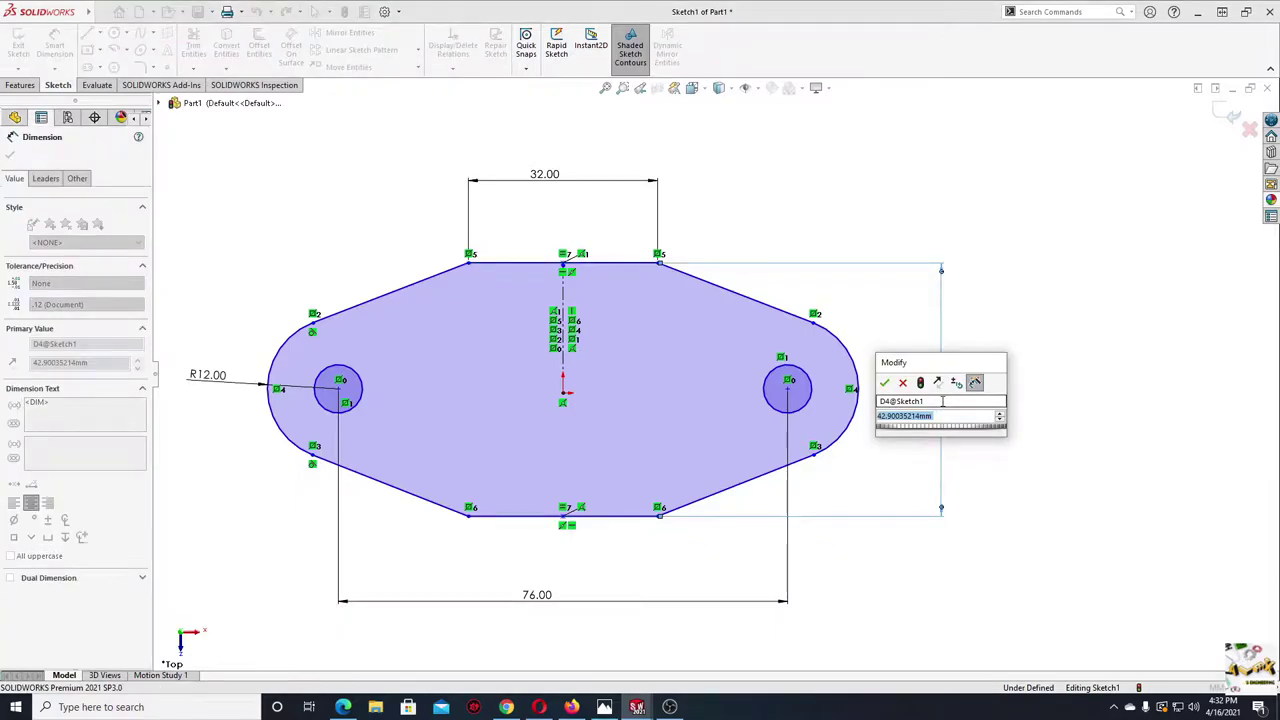
pyautogui.write('70')
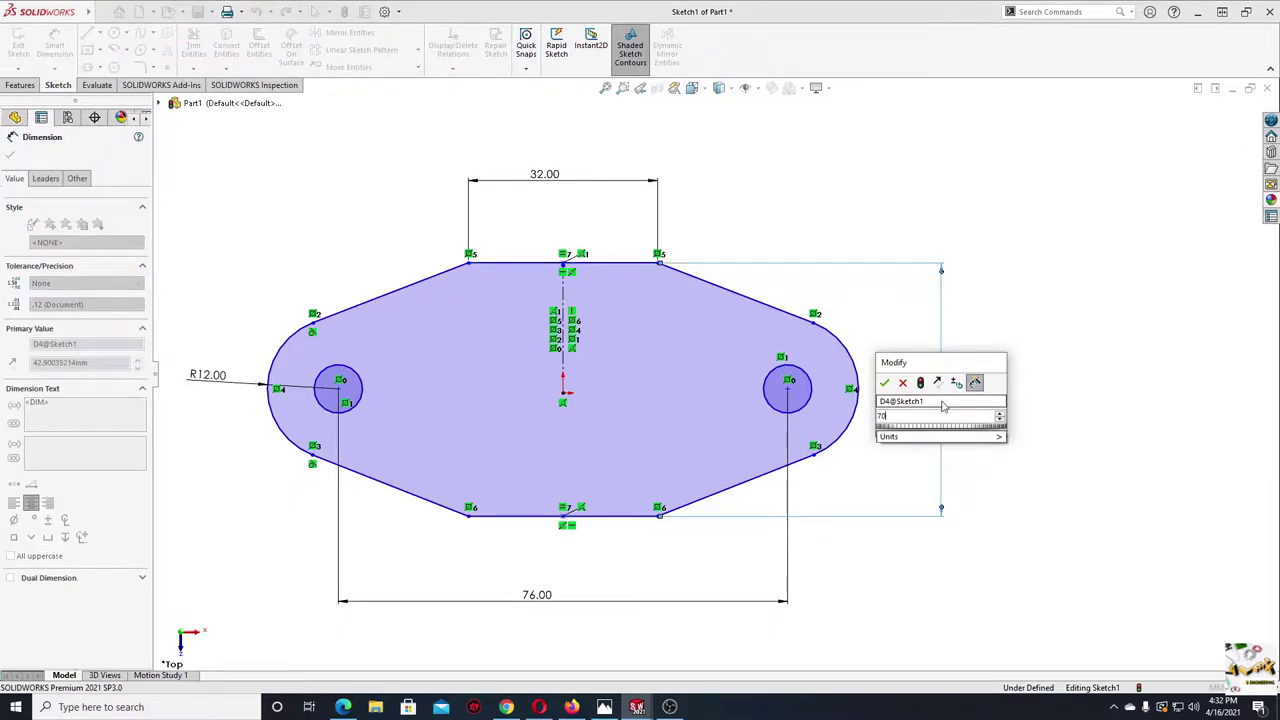
pyautogui.press('Return')
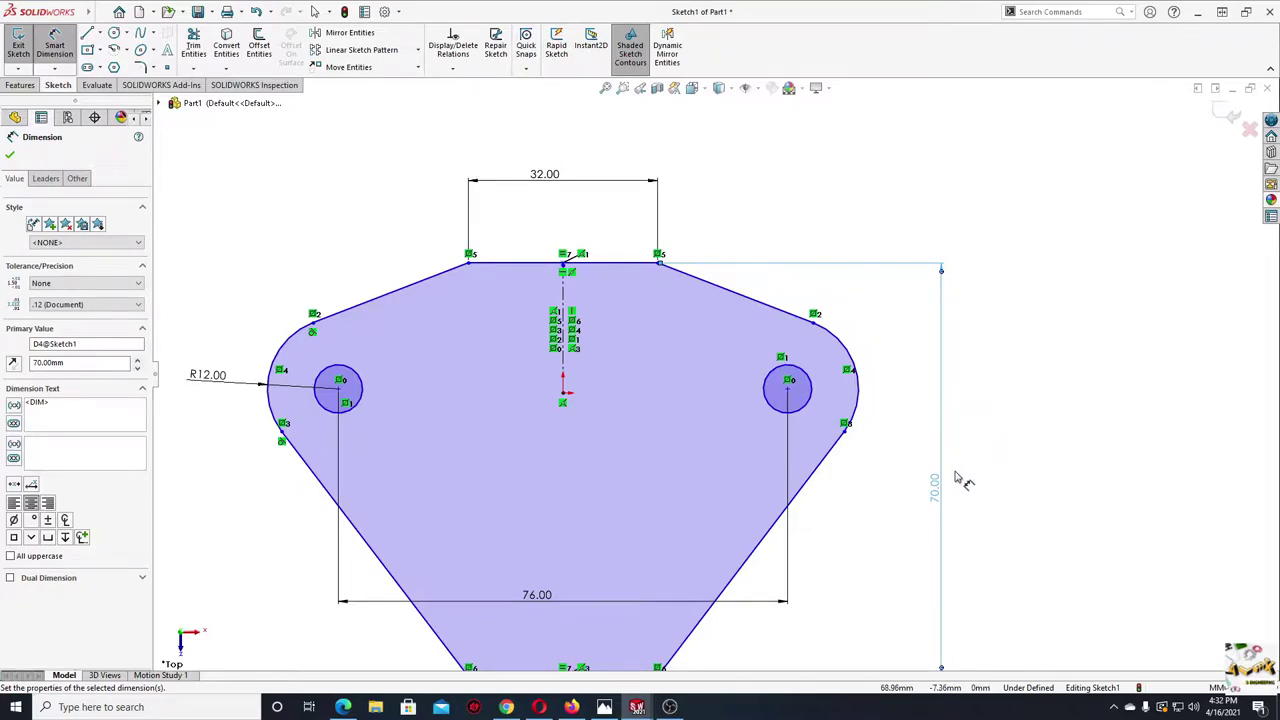
pyautogui.rightClick(1012, 456)
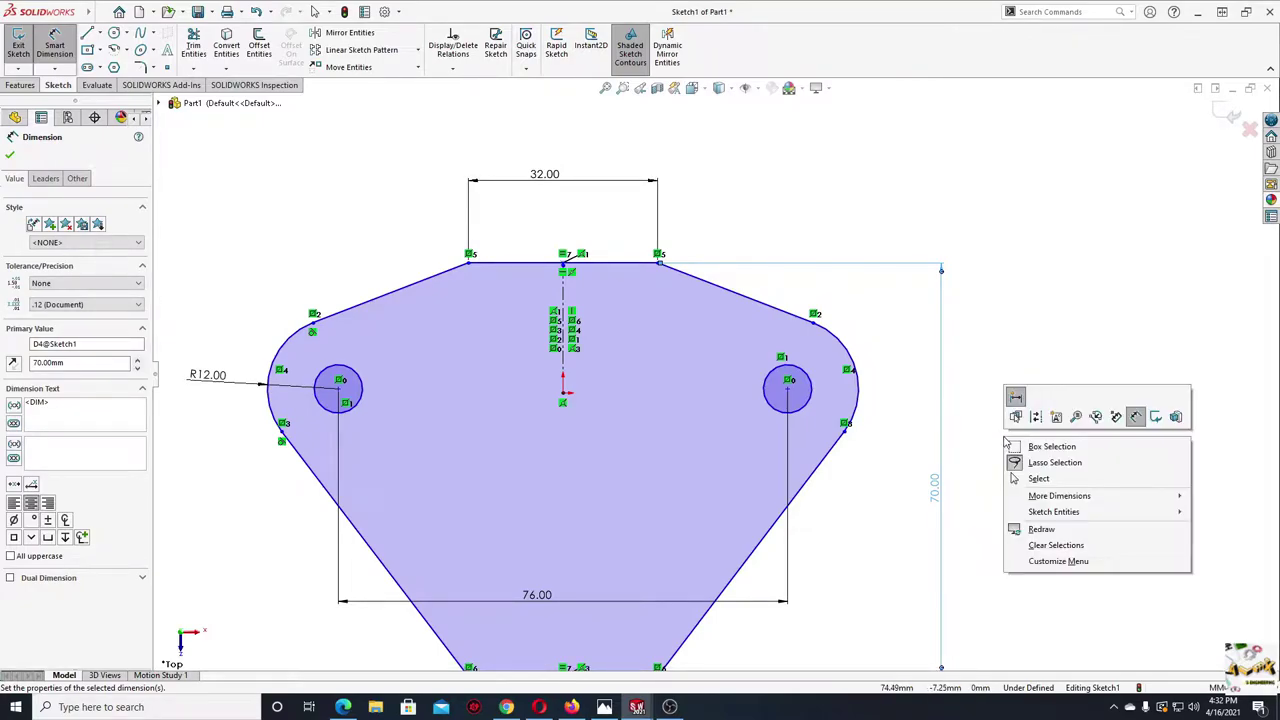
pyautogui.click(1040, 477)
pyautogui.moveTo(846, 523)
pyautogui.keyDown('ctrl'); pyautogui.mouseDown(button='middle')
pyautogui.moveTo(816, 424)
pyautogui.moveTo(834, 466)
pyautogui.mouseUp(button='middle'); pyautogui.keyUp('ctrl')
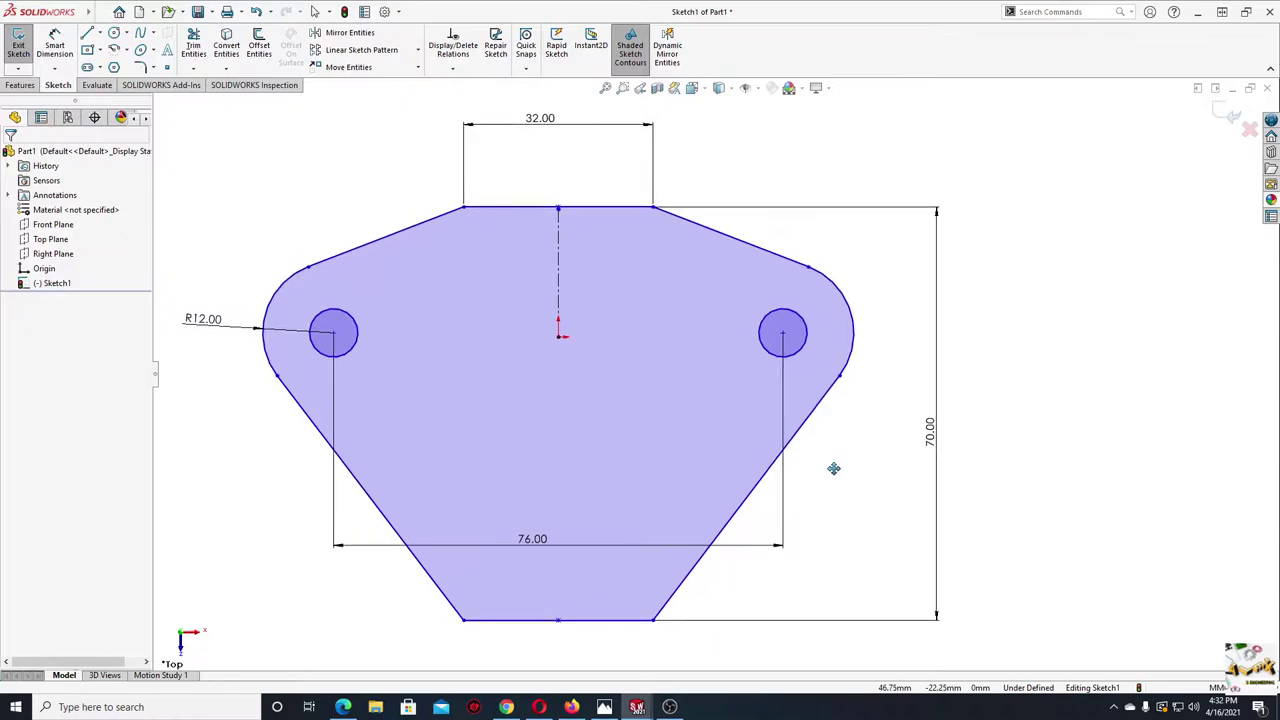
# - Make the two left slanted edges equal in length
pyautogui.click(365, 497)
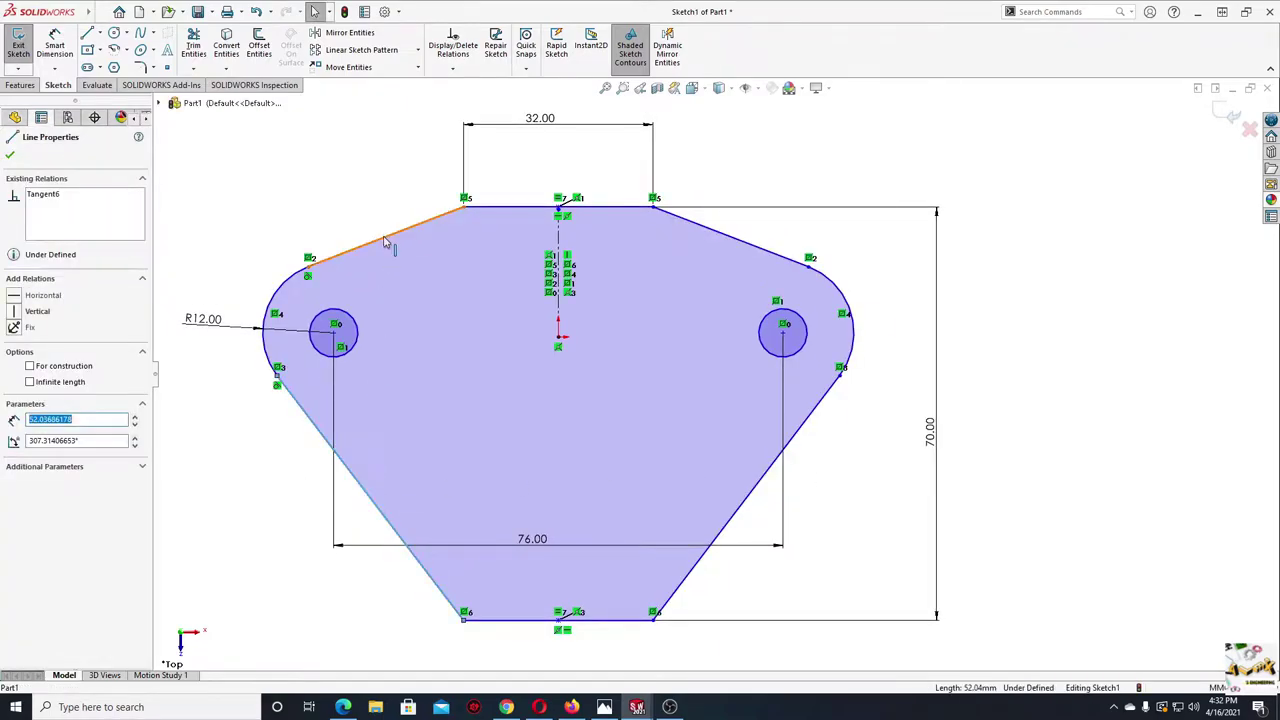
pyautogui.keyDown('ctrl'); pyautogui.click(386, 238); pyautogui.keyUp('ctrl')
pyautogui.click(515, 178)
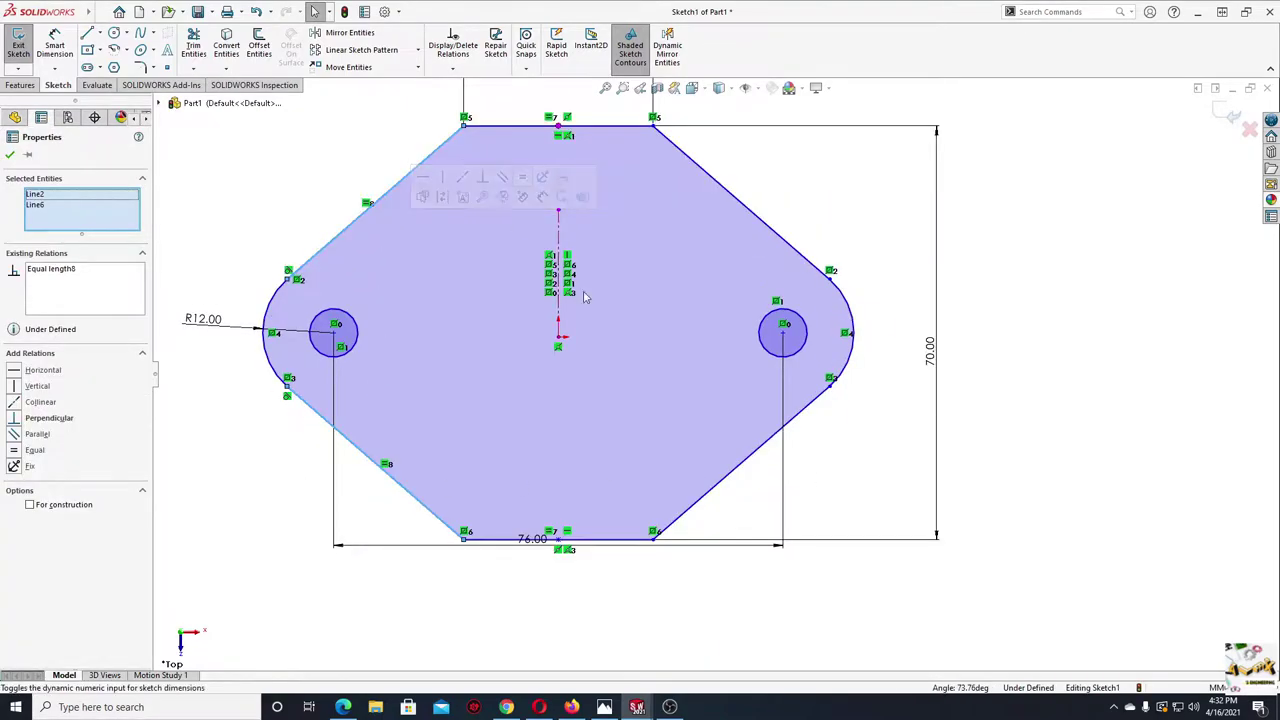
pyautogui.press('Escape')
pyautogui.keyDown('ctrl'); pyautogui.moveTo(920, 341); pyautogui.dragTo(924, 404, button='middle'); pyautogui.keyUp('ctrl')
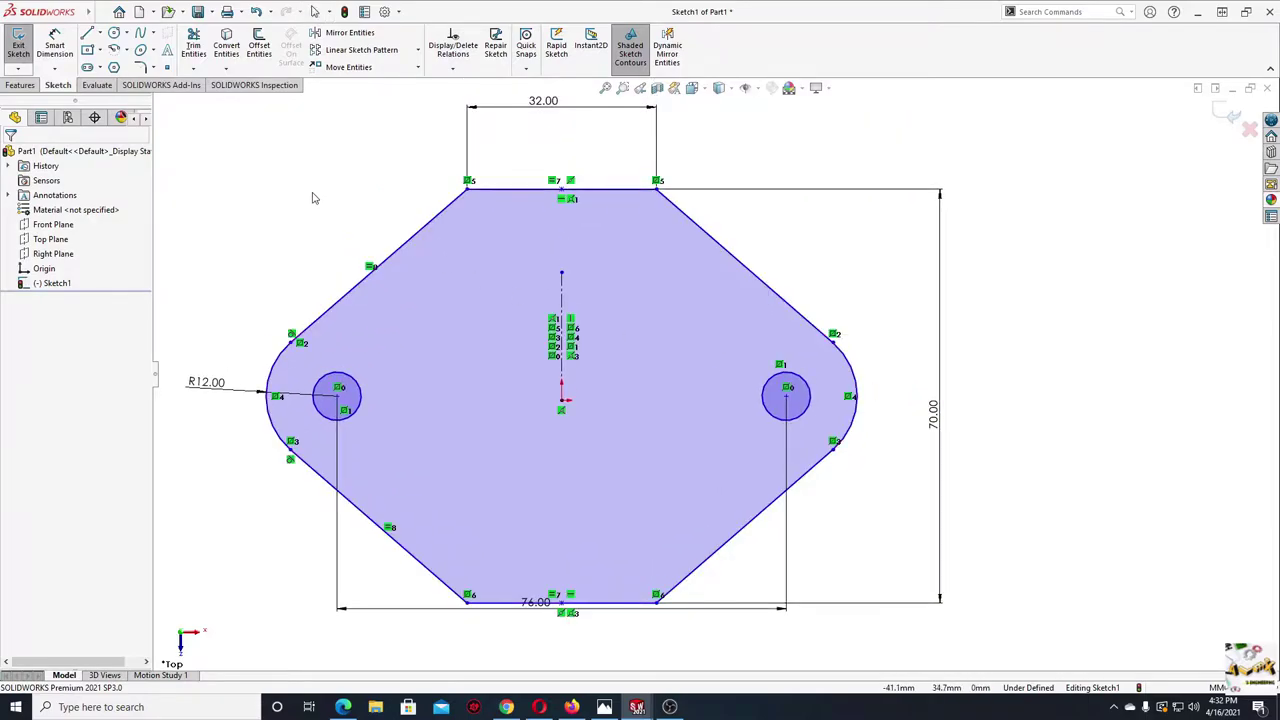
# - Add a Horizontal relation levelling the left hole centre with the origin
pyautogui.click(53, 42)
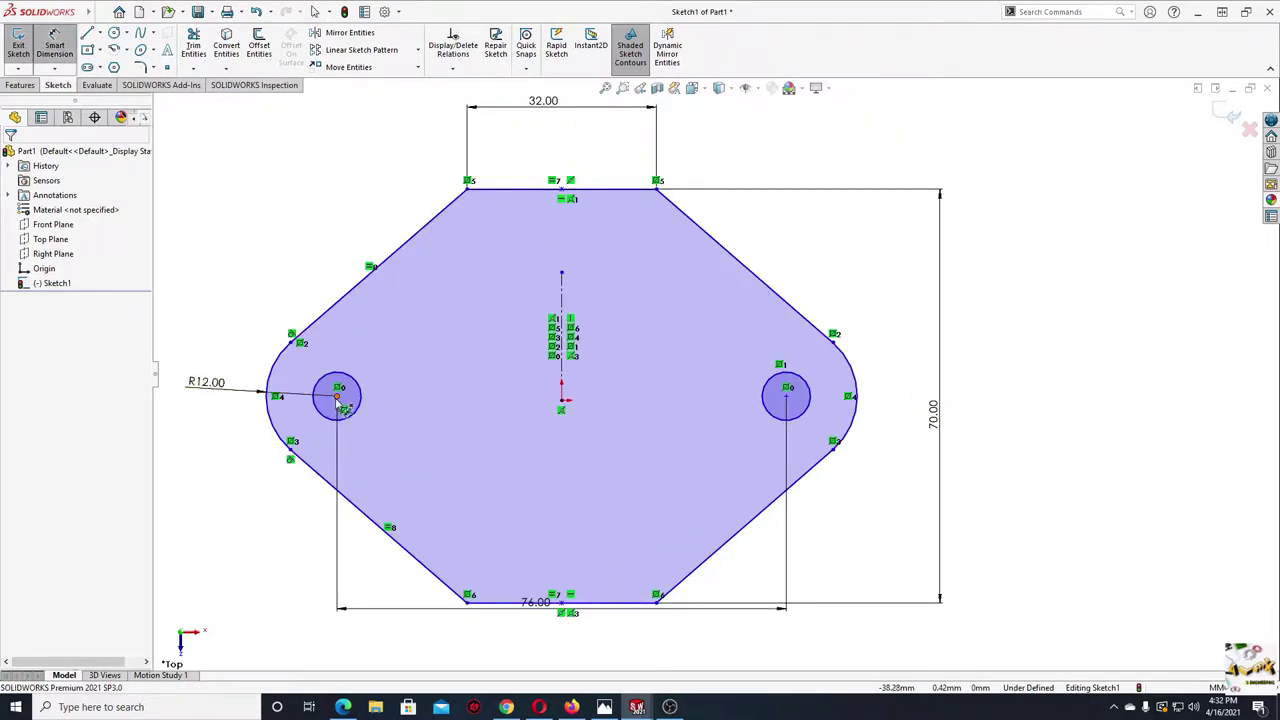
pyautogui.rightClick(297, 248)
pyautogui.click(328, 280)
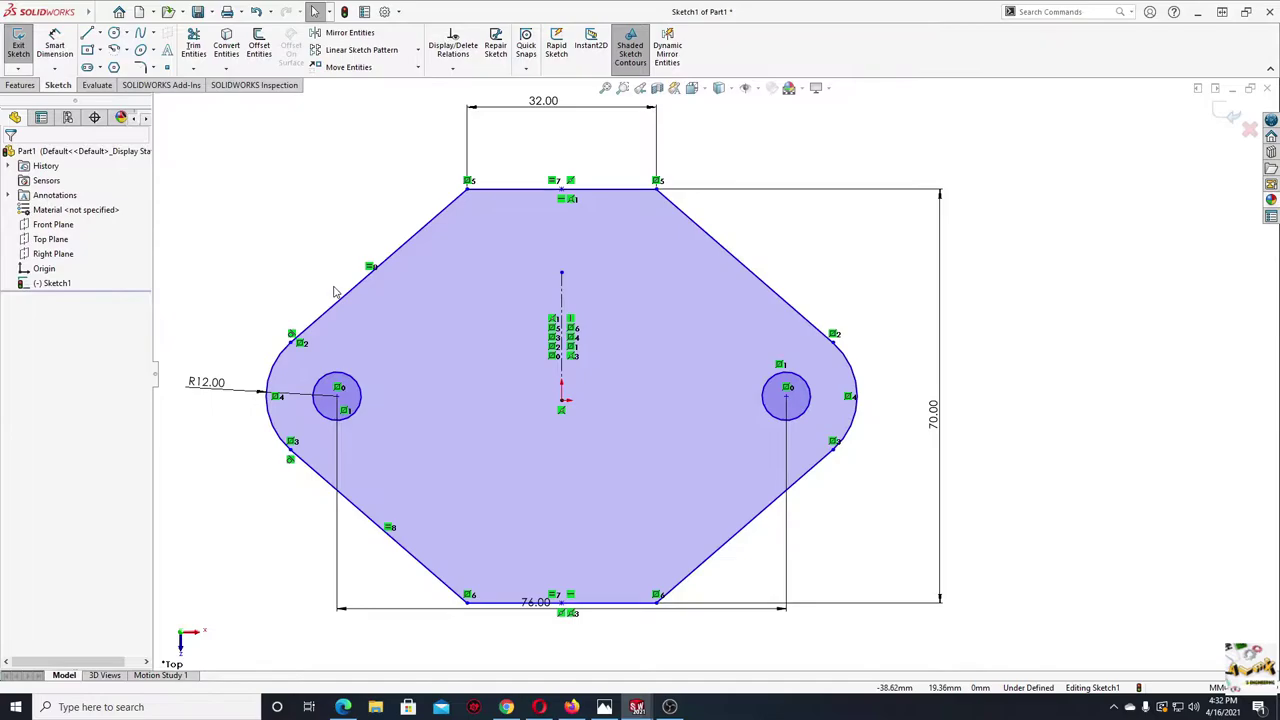
pyautogui.moveTo(468, 184); pyautogui.dragTo(248, 188)
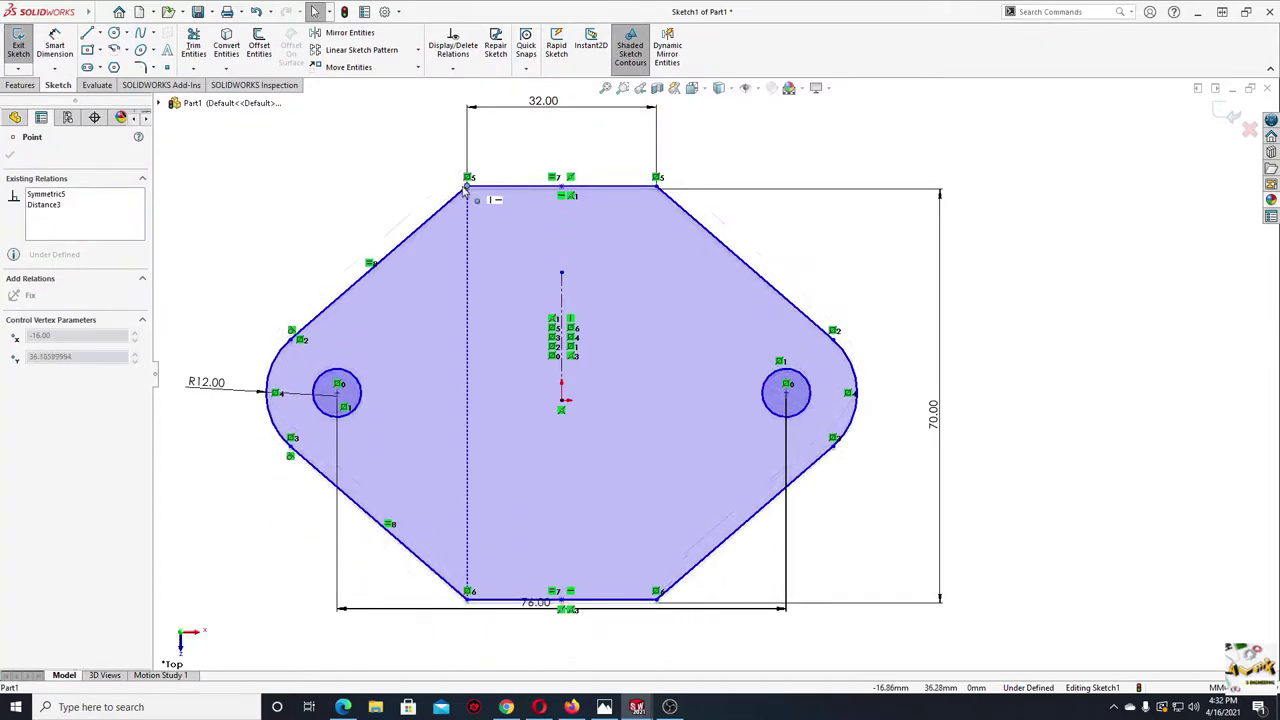
pyautogui.click(248, 188)
pyautogui.click(561, 381)
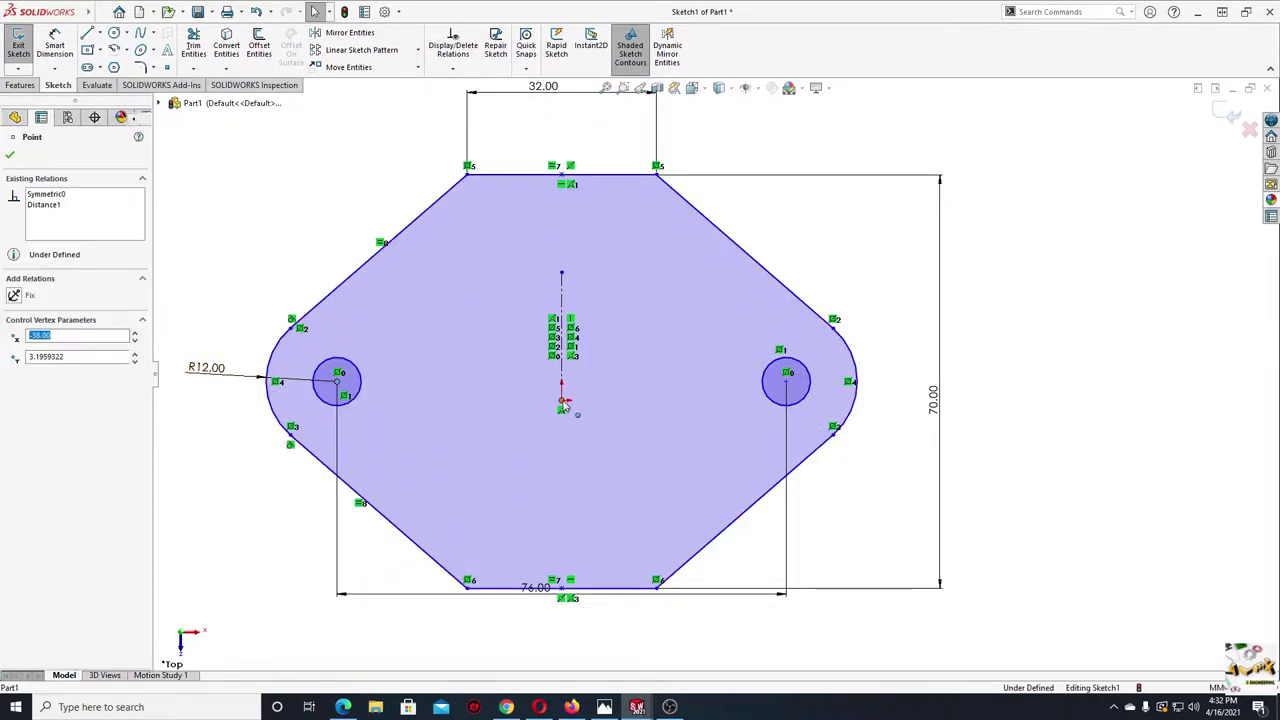
pyautogui.keyDown('ctrl'); pyautogui.click(563, 401); pyautogui.keyUp('ctrl')
pyautogui.click(601, 341)
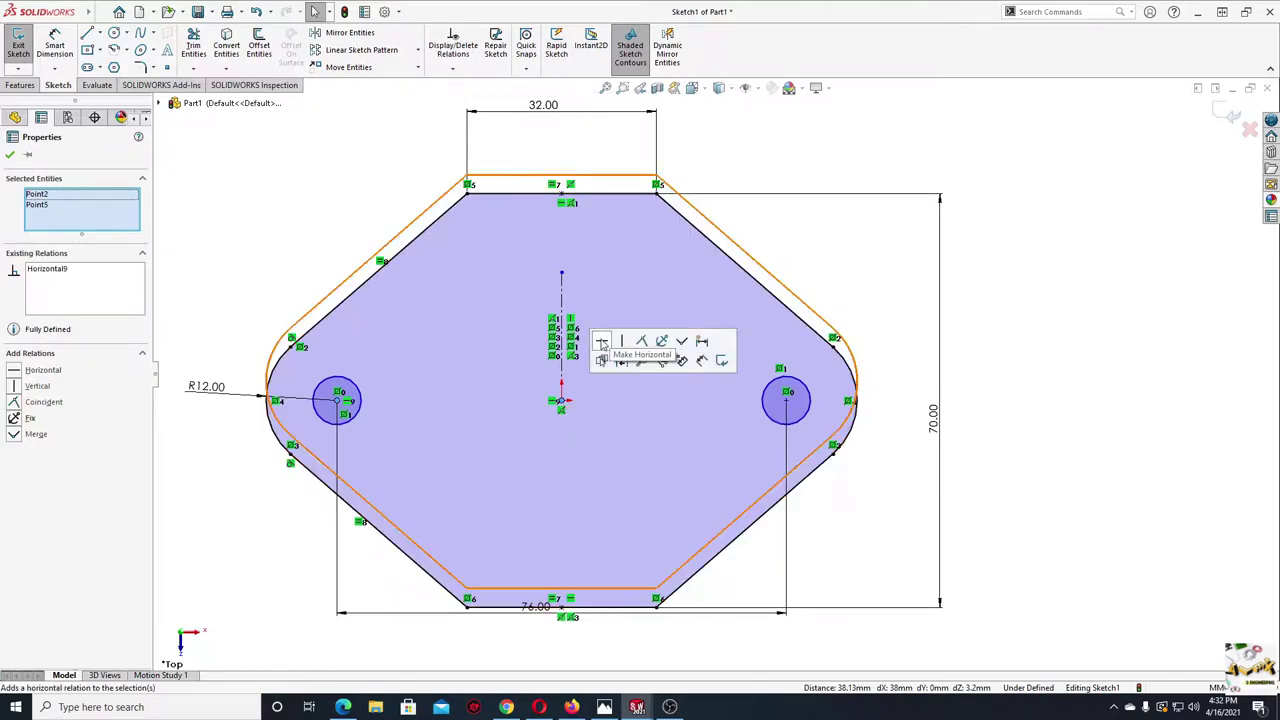
pyautogui.click(350, 229)
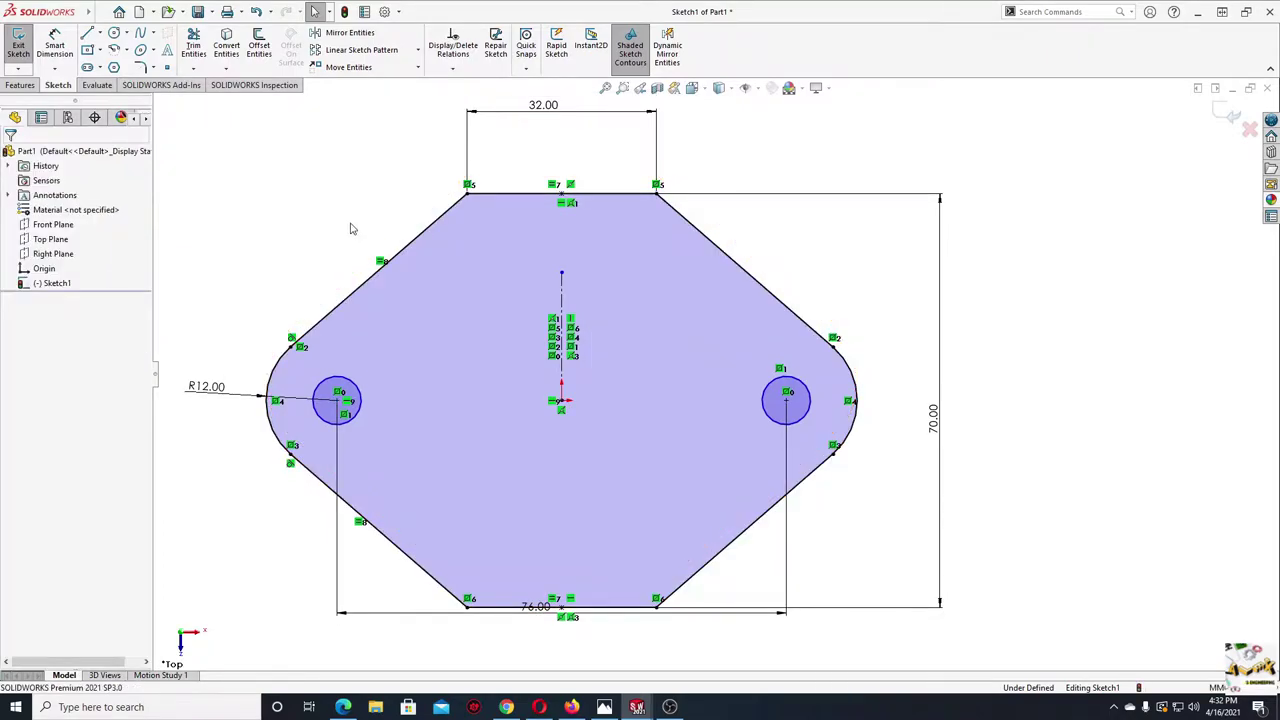
# - Dimension the left hole's diameter as 12.5 mm
pyautogui.click(54, 48)
pyautogui.click(405, 382)
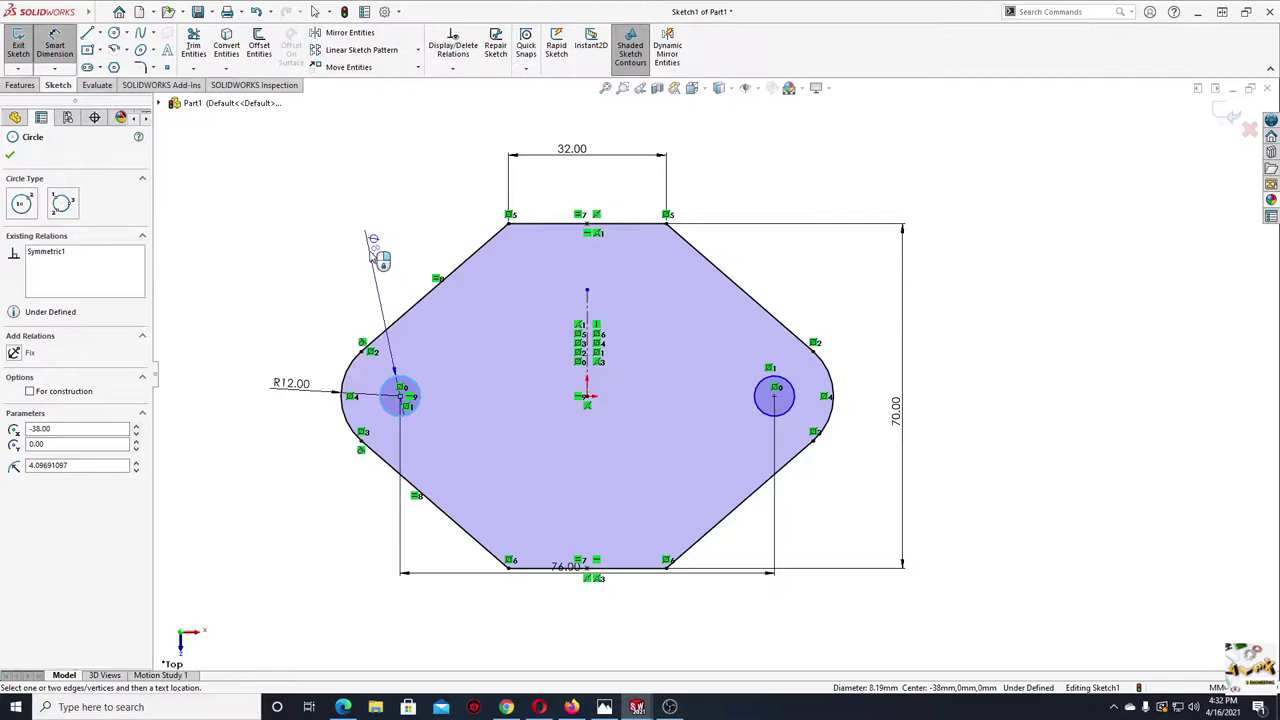
pyautogui.click(370, 250)
pyautogui.write('12.5')
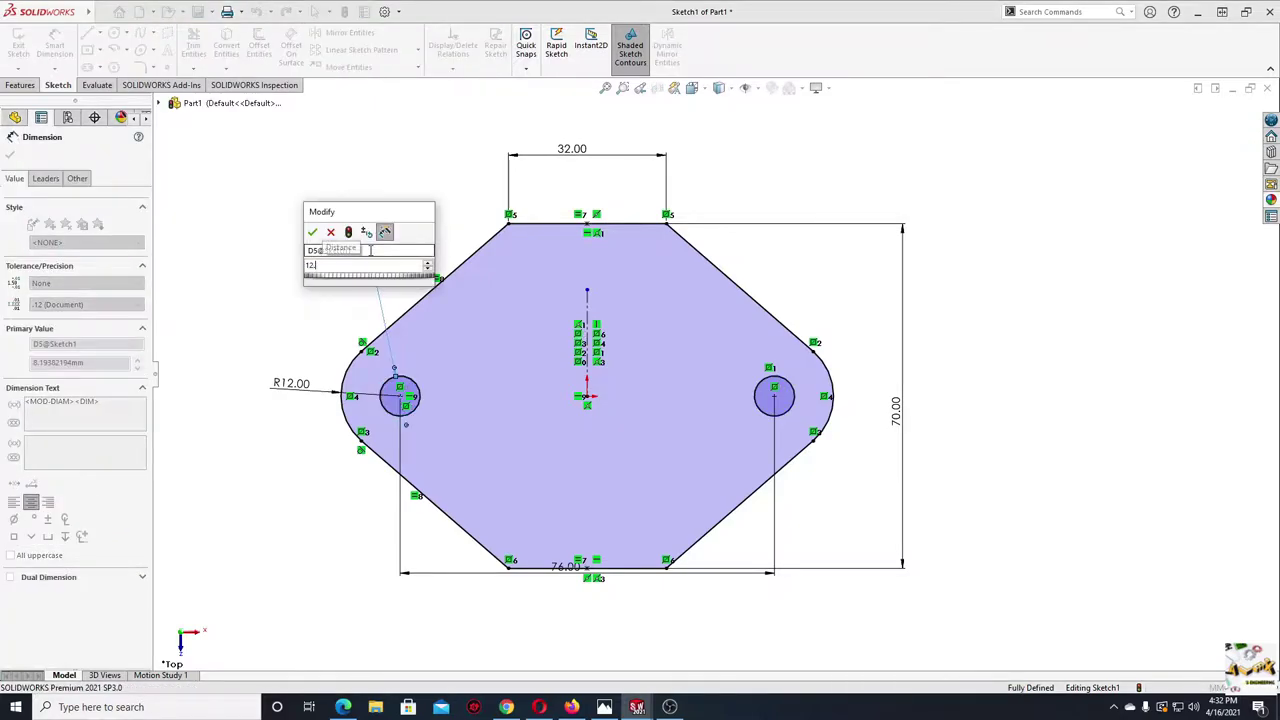
pyautogui.press('Return')
pyautogui.rightClick(243, 229)
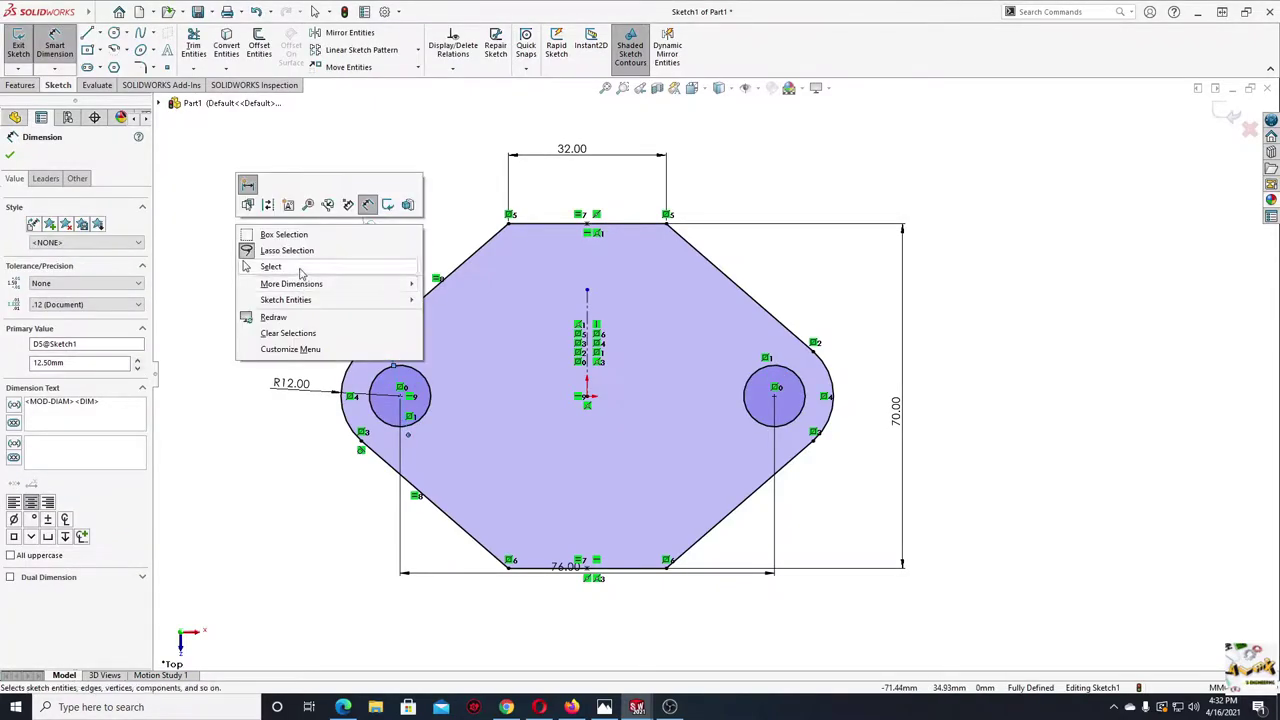
pyautogui.click(284, 267)
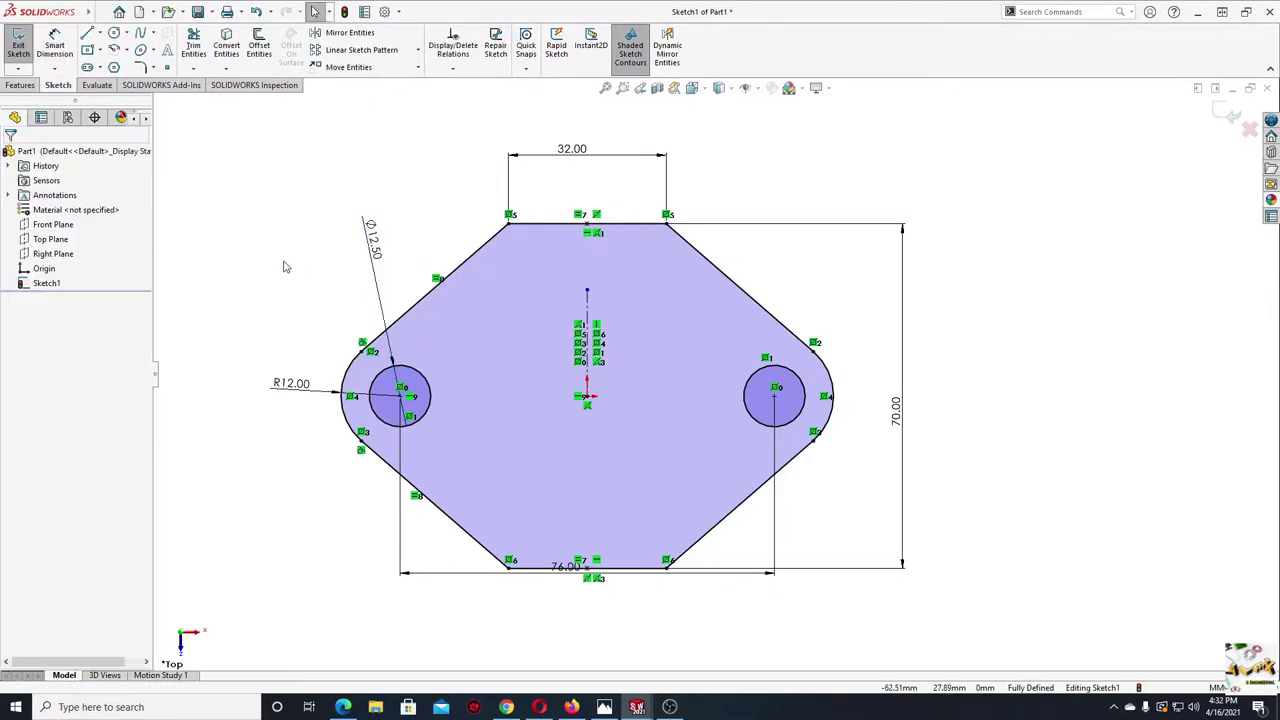
# - Extrude the plate sketch 12 mm as Boss-Extrude1, then sketch on its front face
pyautogui.click(20, 85)
pyautogui.click(23, 45)
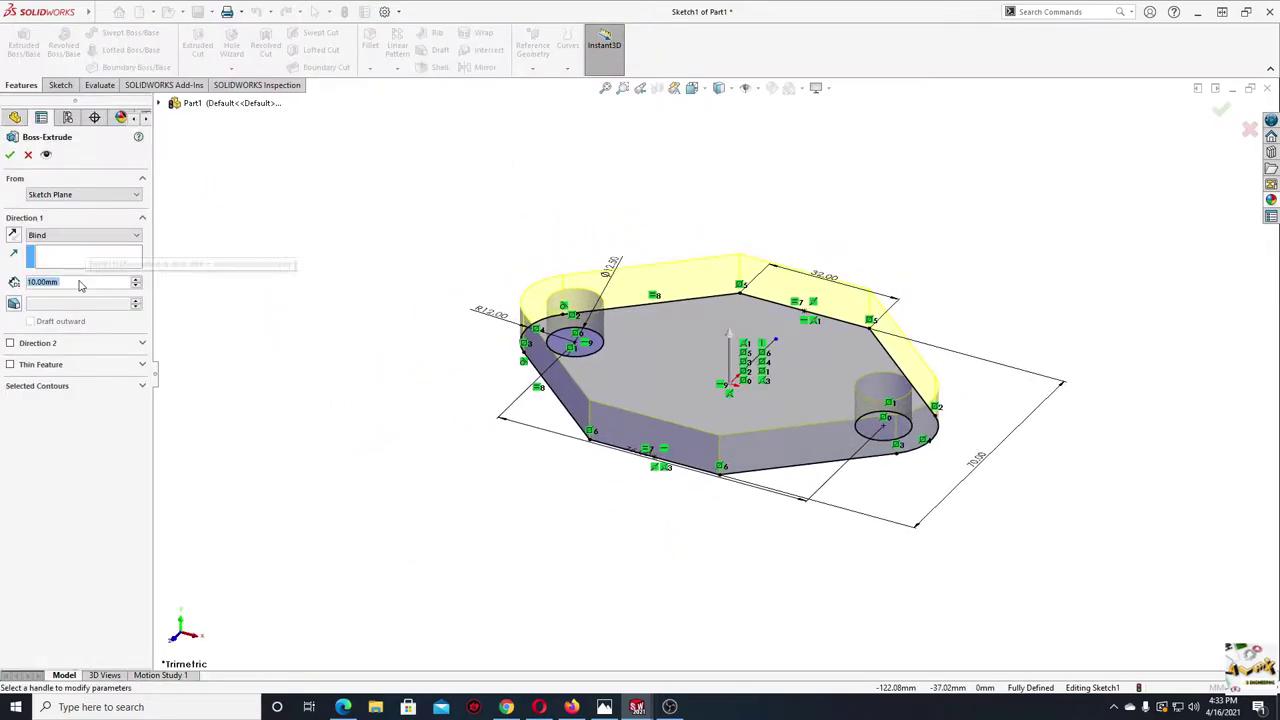
pyautogui.write('12')
pyautogui.press('Return')
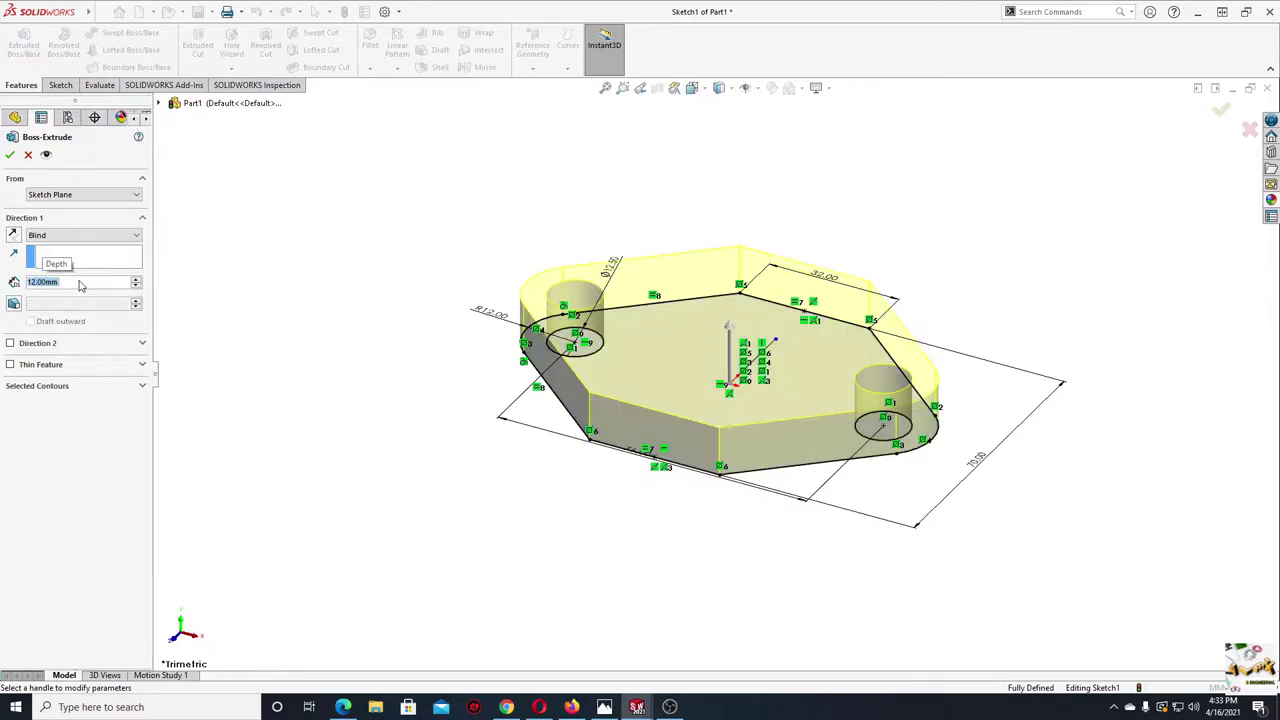
pyautogui.press('Return')
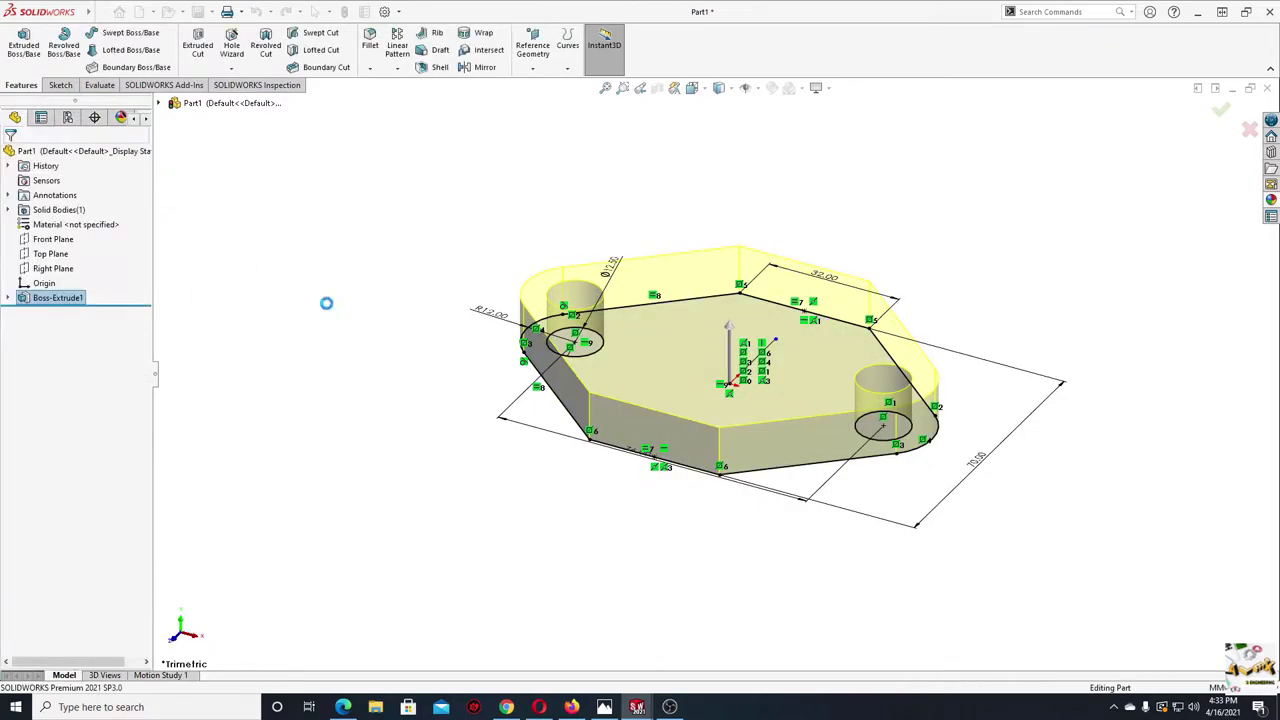
pyautogui.moveTo(443, 380)
pyautogui.mouseDown(button='middle')
pyautogui.moveTo(420, 480)
pyautogui.moveTo(631, 491)
pyautogui.mouseUp(button='middle')
pyautogui.click(666, 416)
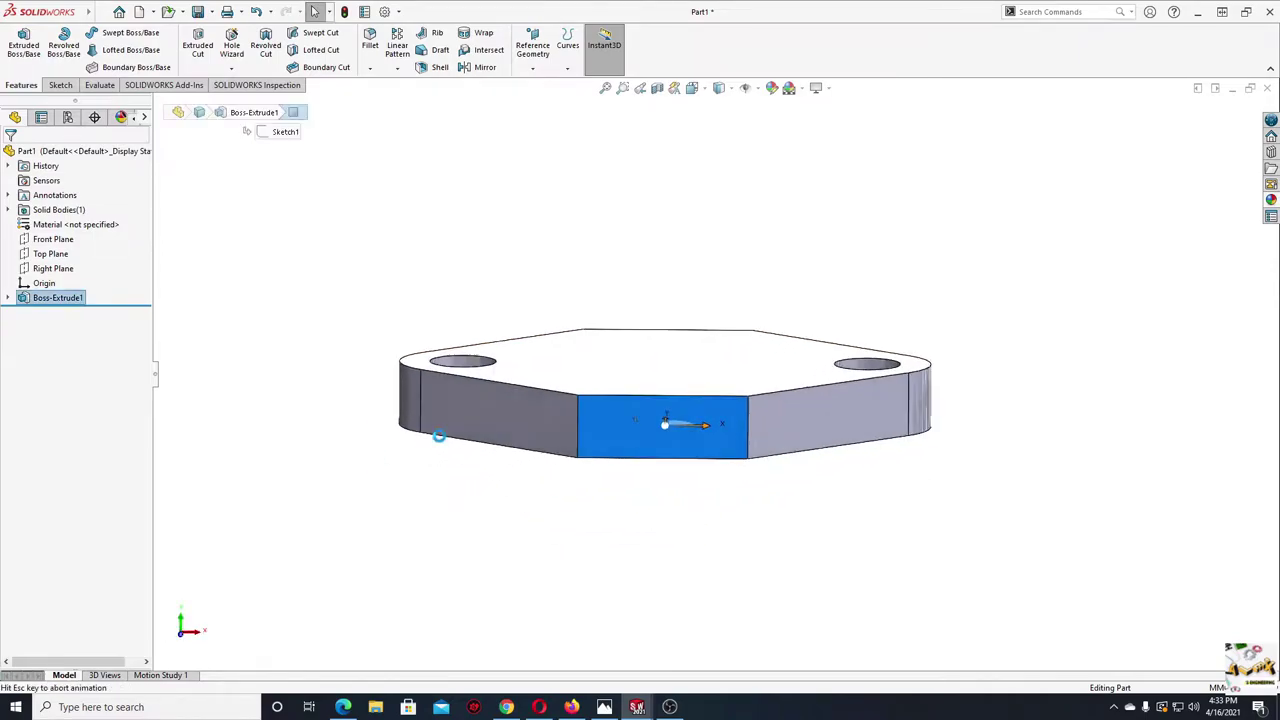
# - Draw the upright profile on the plate's top edge: two vertical sides, a base line and an arched top
pyautogui.scroll(-2, 577, 394)
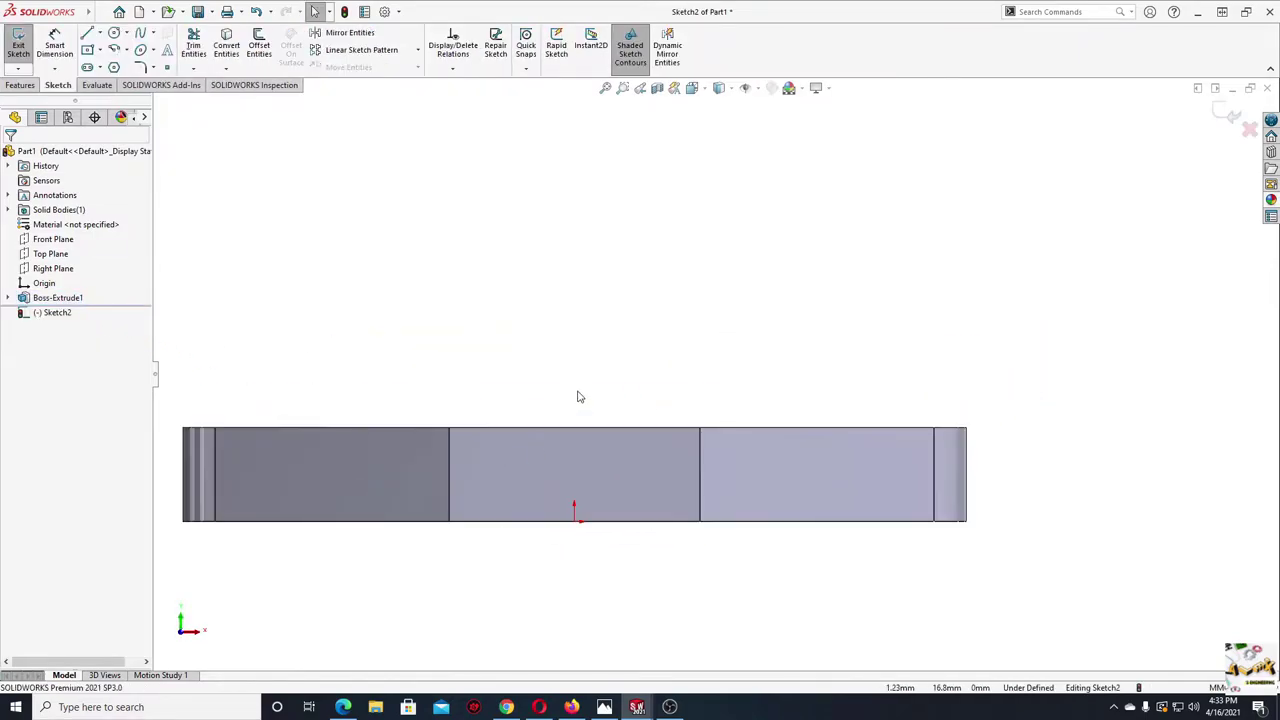
pyautogui.press('Escape')
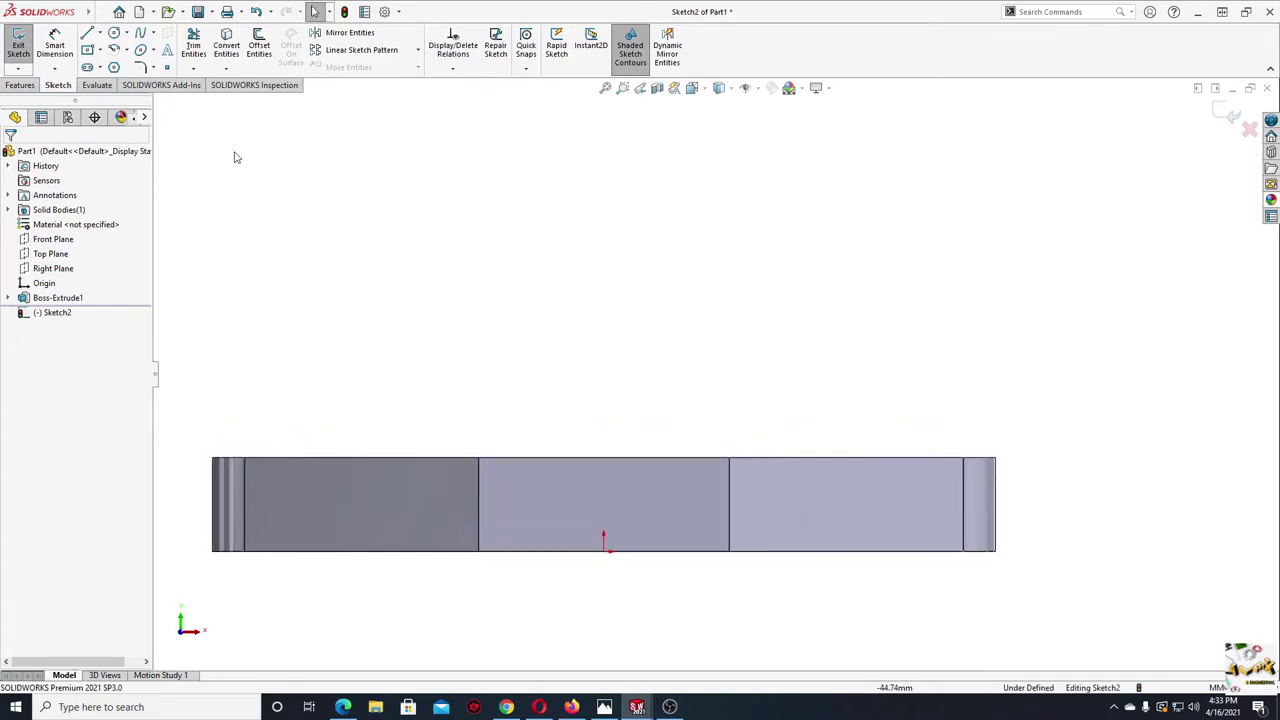
pyautogui.press('l')
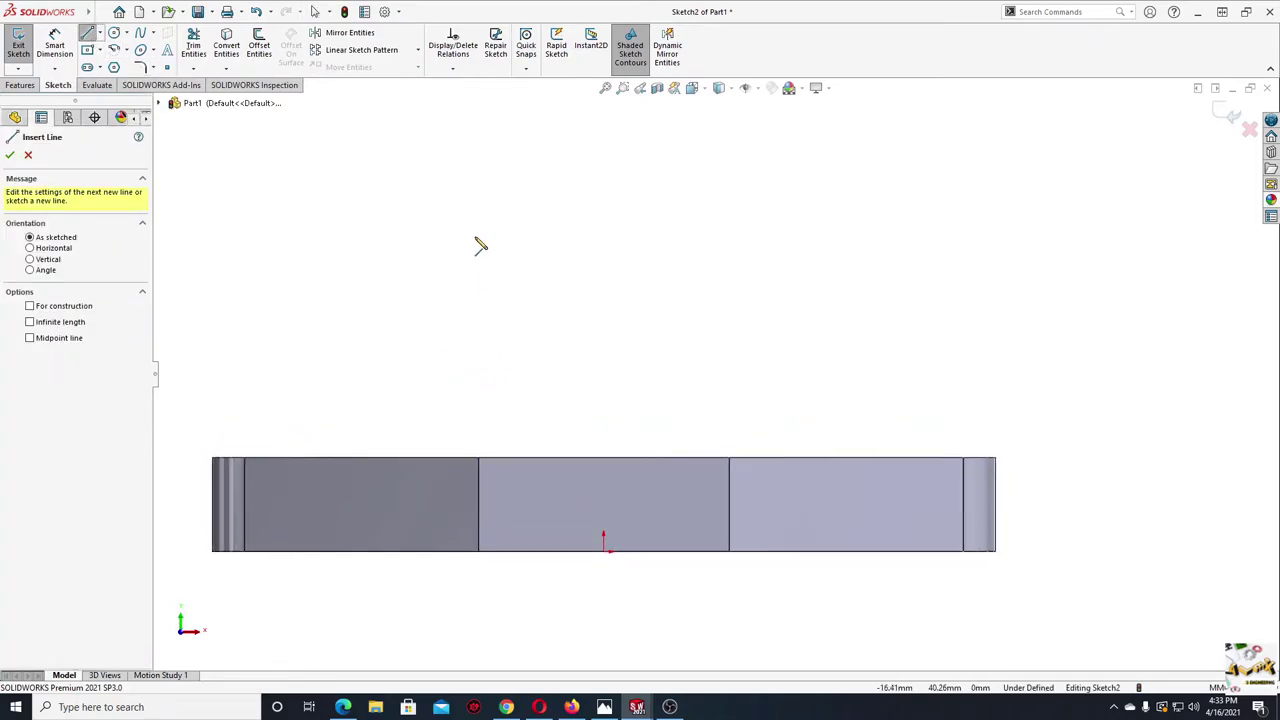
pyautogui.click(478, 222)
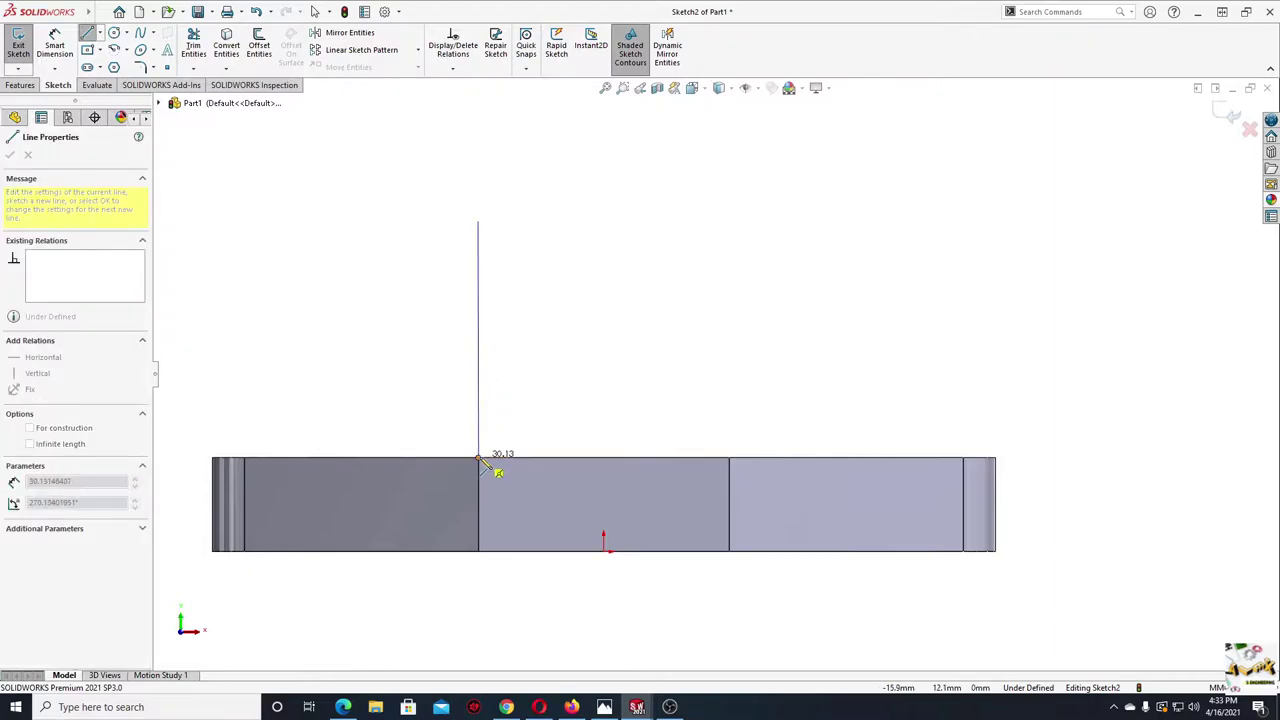
pyautogui.click(478, 460)
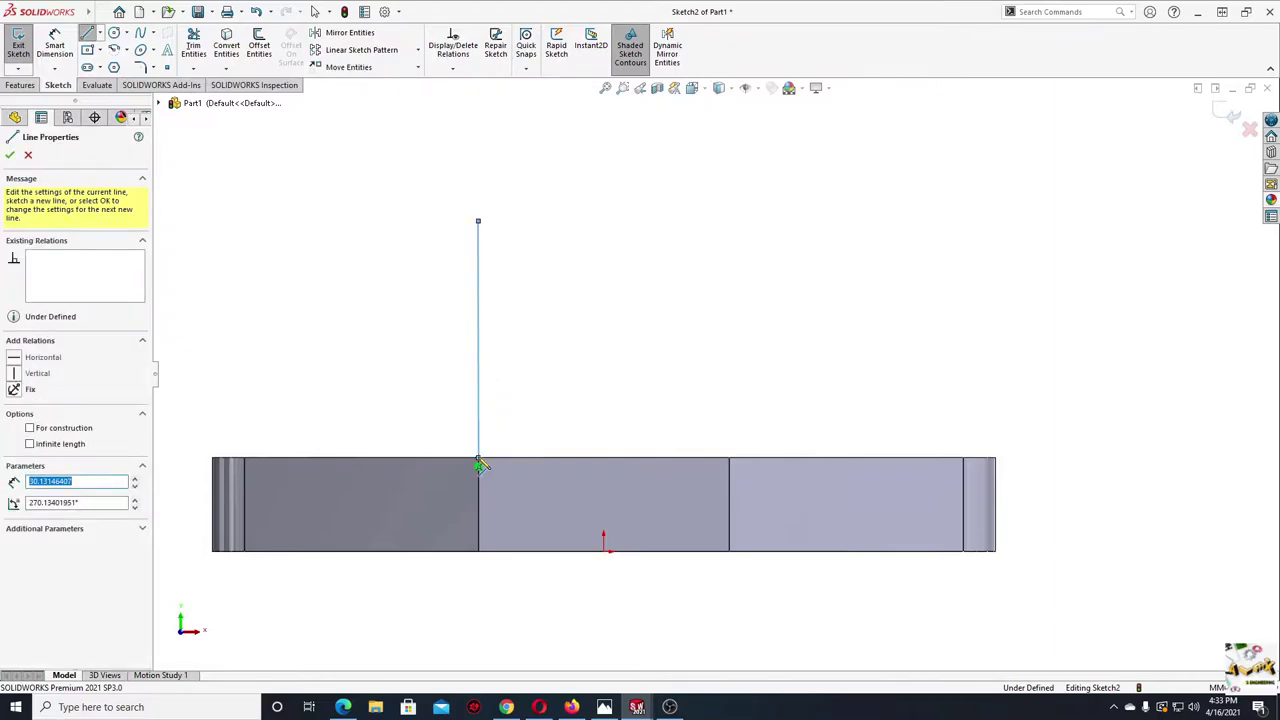
pyautogui.click(729, 459)
pyautogui.click(729, 221)
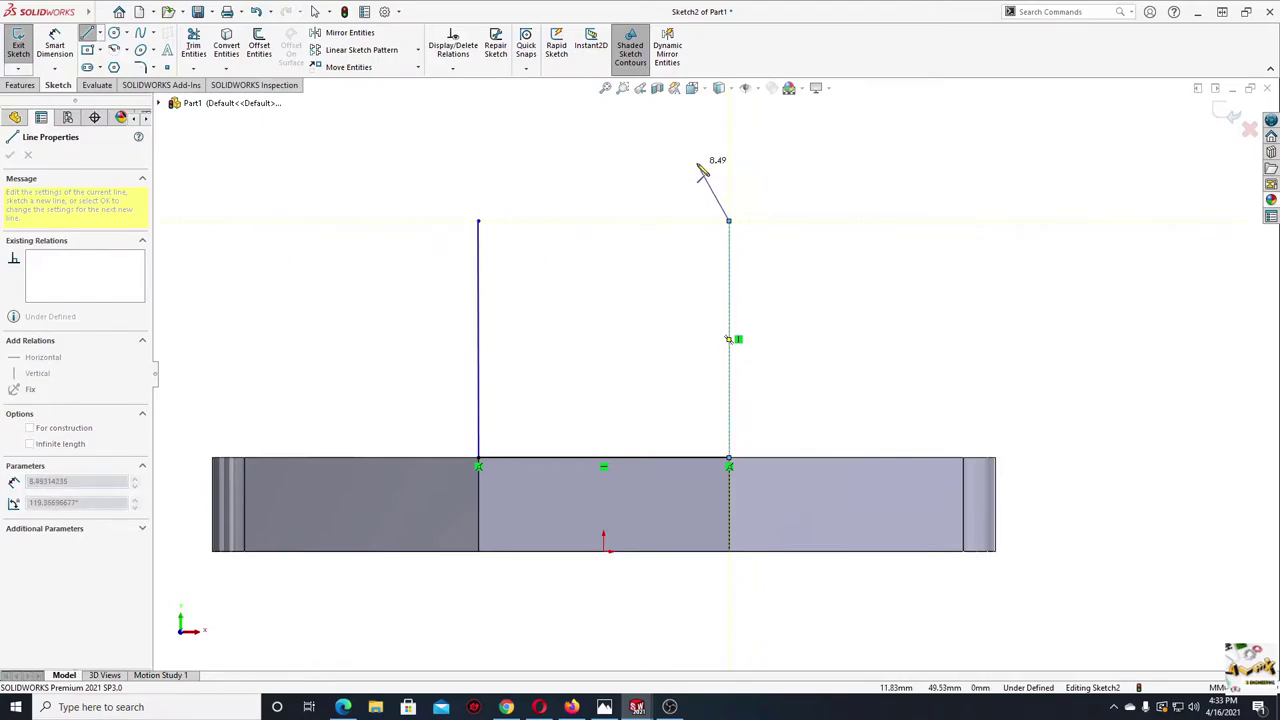
pyautogui.click(478, 221)
pyautogui.press('Escape')
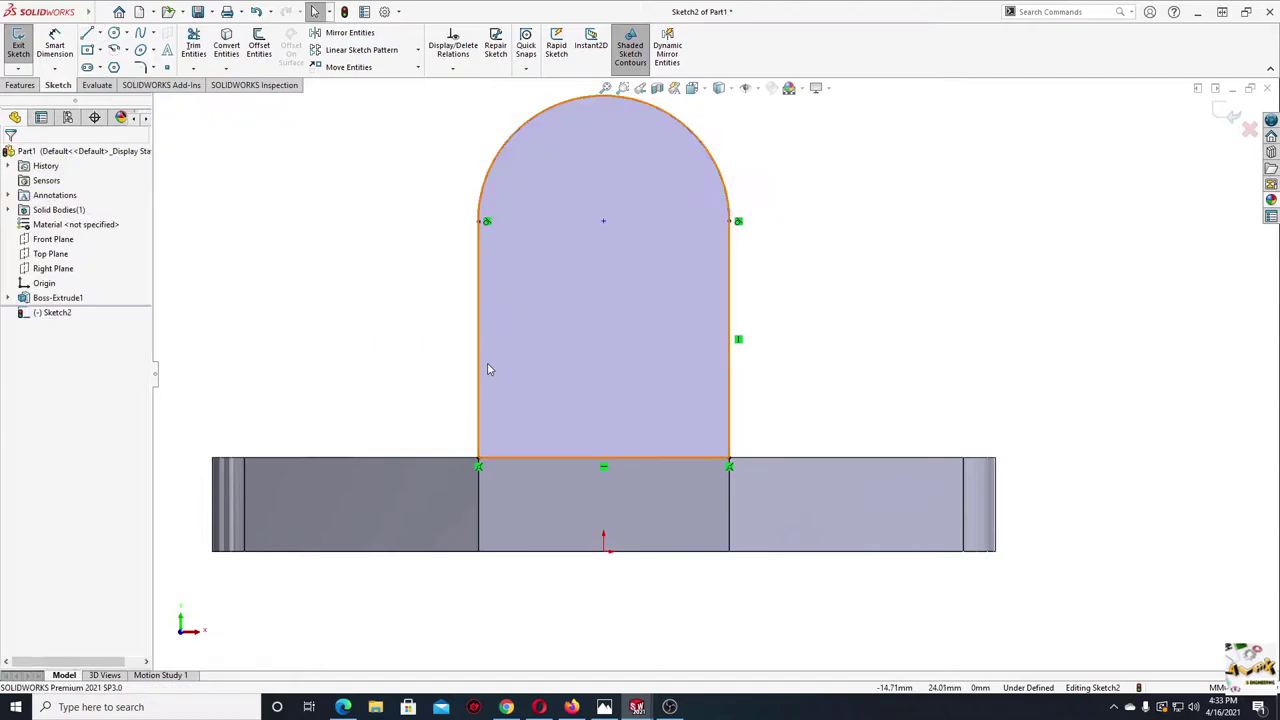
pyautogui.click(479, 382)
pyautogui.click(537, 312)
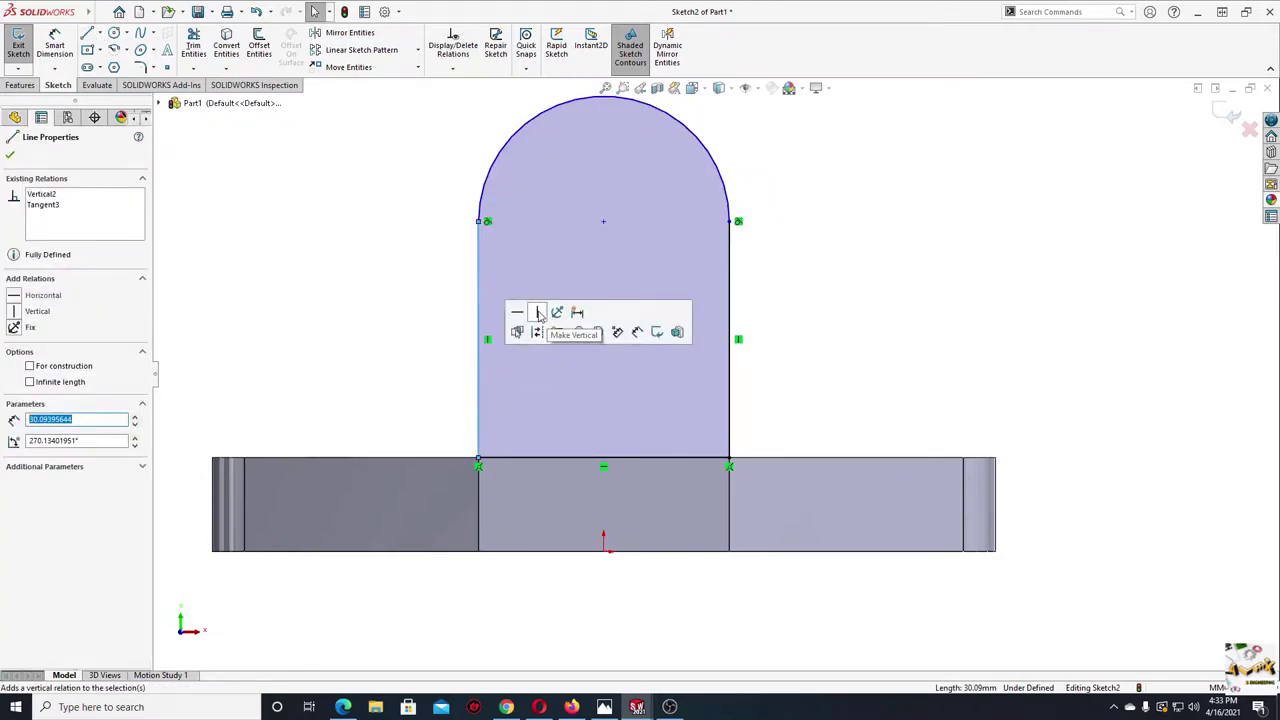
pyautogui.click(354, 320)
pyautogui.keyDown('ctrl'); pyautogui.moveTo(426, 309); pyautogui.dragTo(434, 346, button='middle'); pyautogui.keyUp('ctrl')
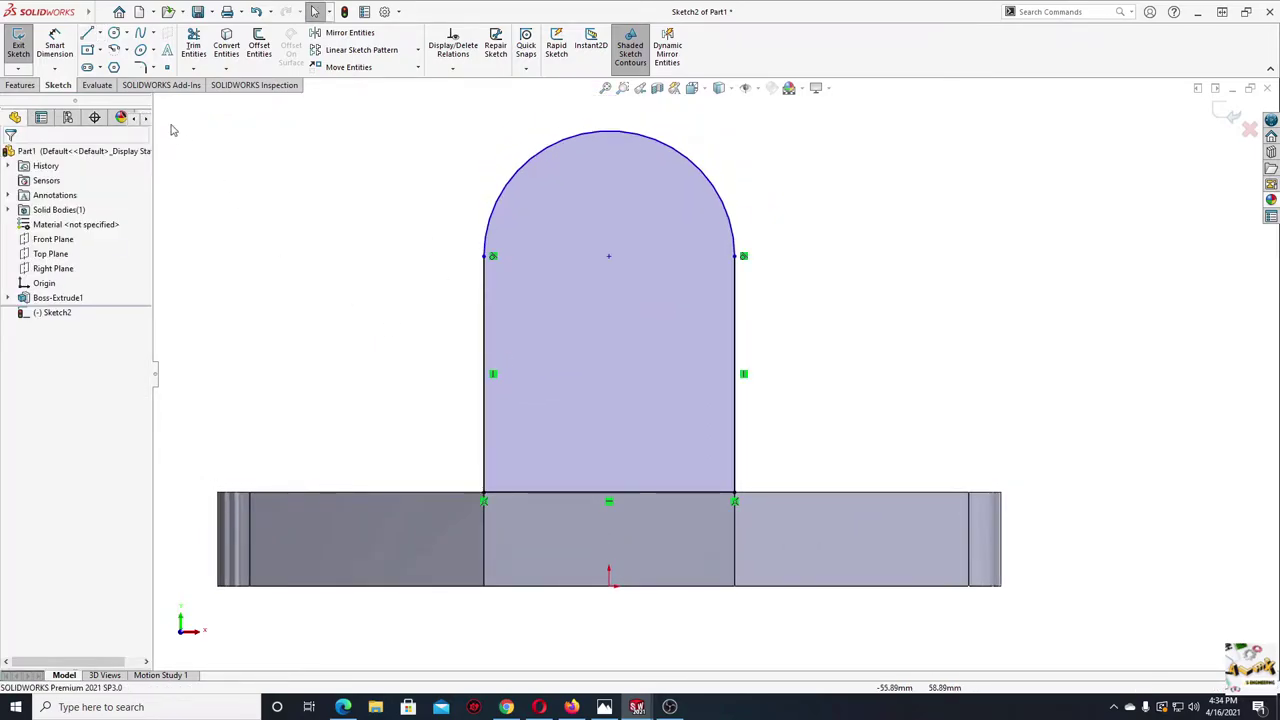
# - Dimension the arc centre 32 mm above the base's bottom edge
pyautogui.click(54, 48)
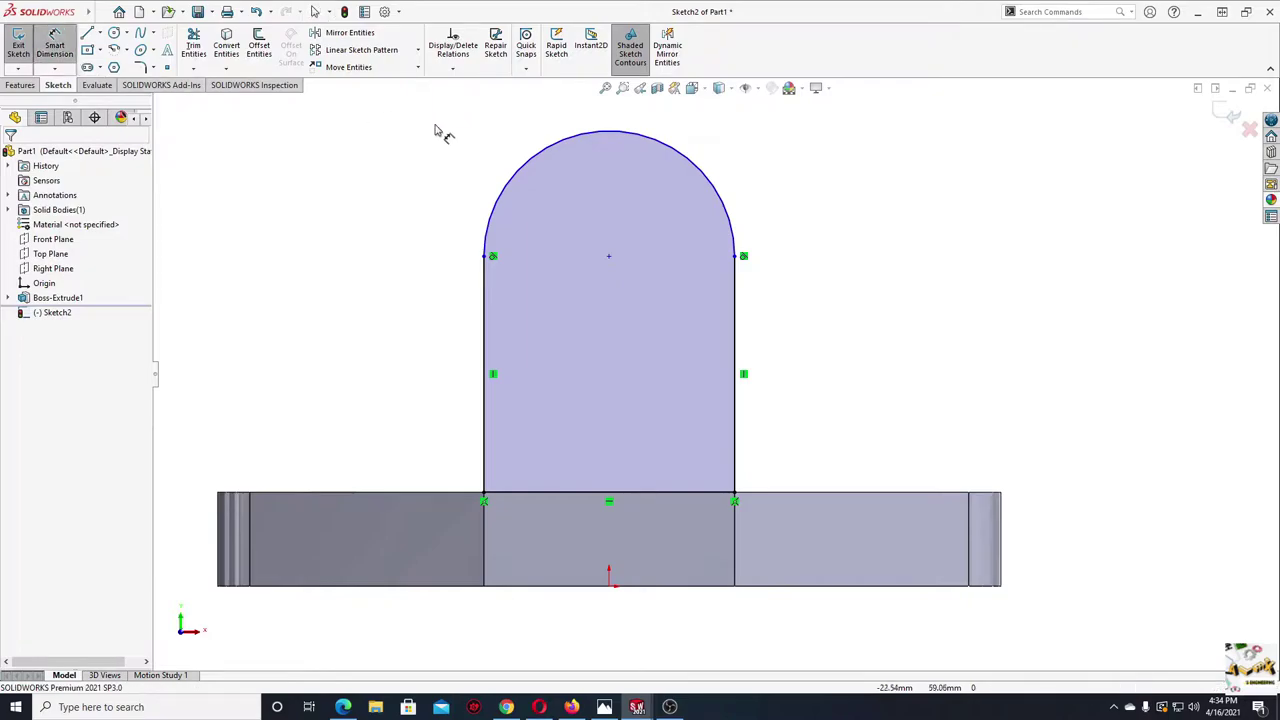
pyautogui.click(506, 190)
pyautogui.press('Escape')
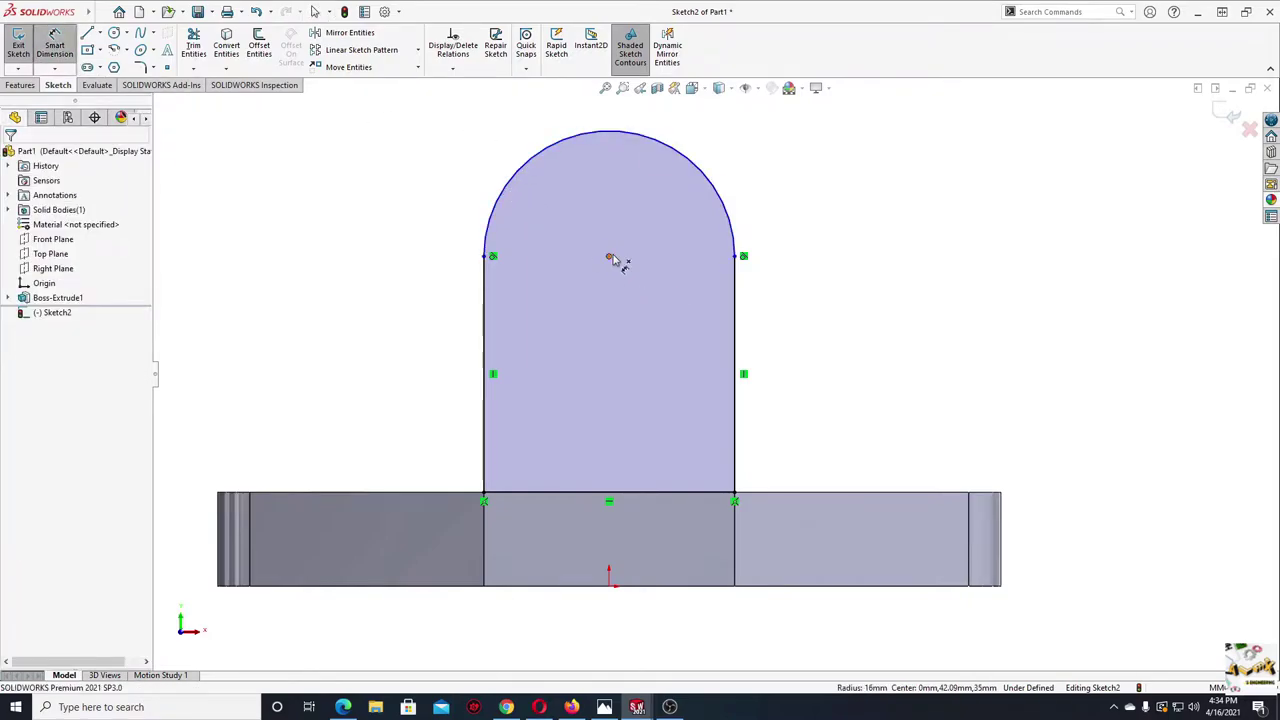
pyautogui.click(610, 257)
pyautogui.click(677, 587)
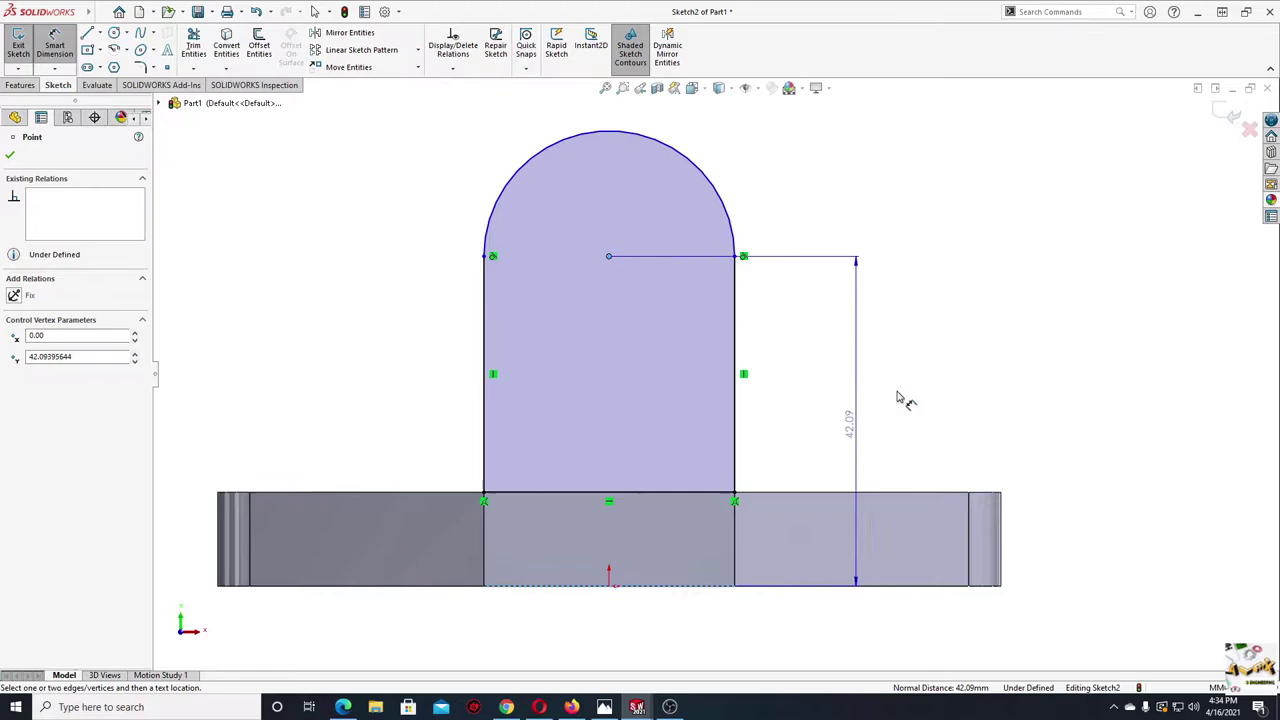
pyautogui.click(1030, 415)
pyautogui.write('3')
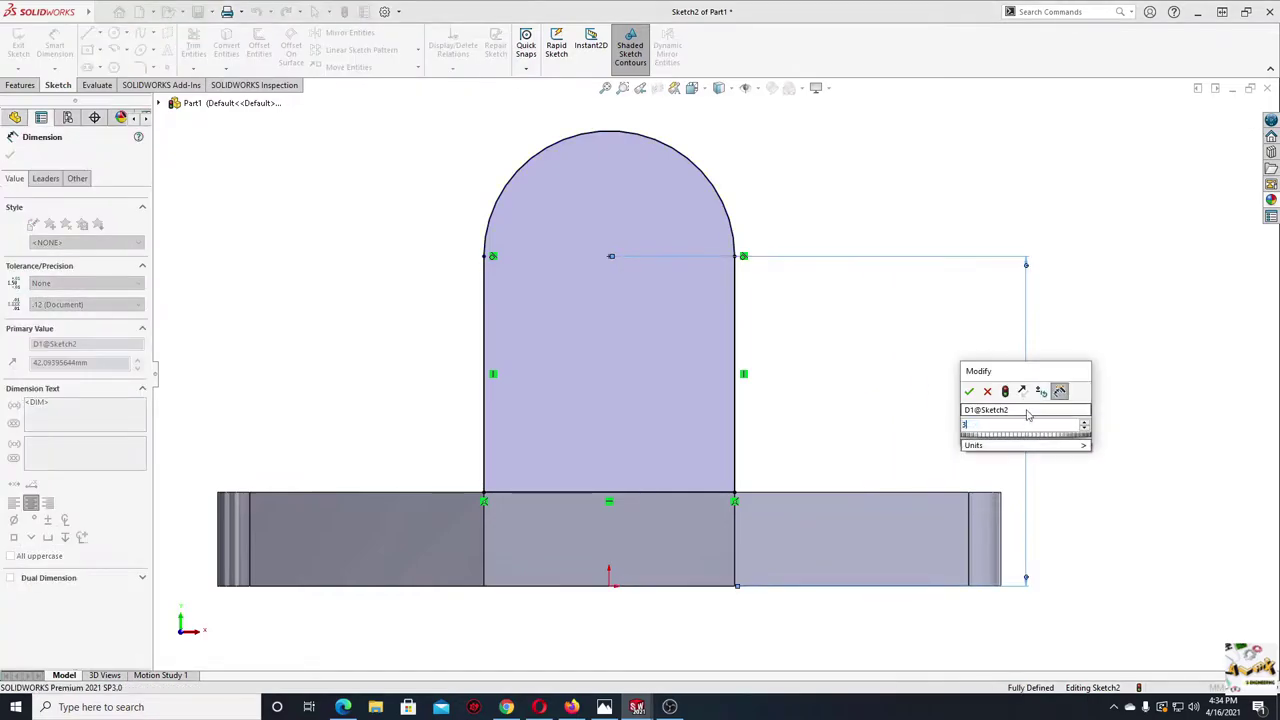
pyautogui.press('Return')
pyautogui.rightClick(366, 226)
pyautogui.click(414, 266)
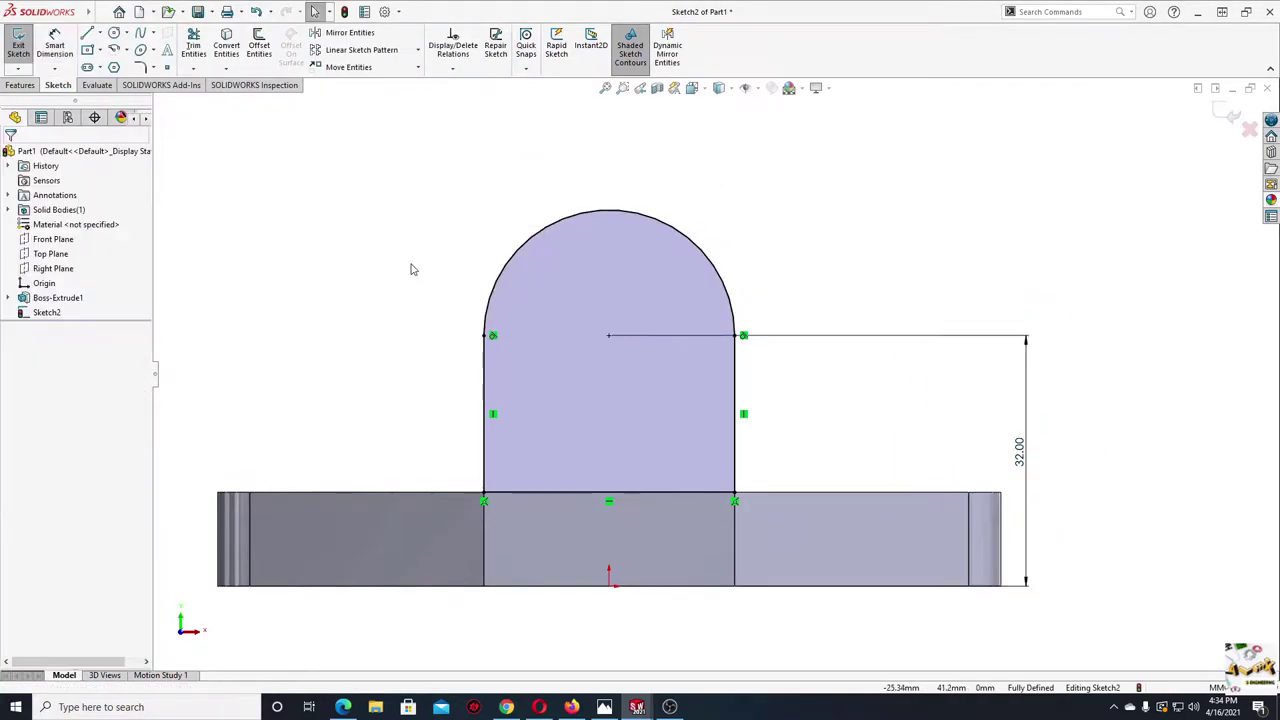
# - Draw a circle at the arc centre and dimension its diameter as 10 mm
pyautogui.click(101, 12)
pyautogui.click(309, 166)
pyautogui.click(113, 32)
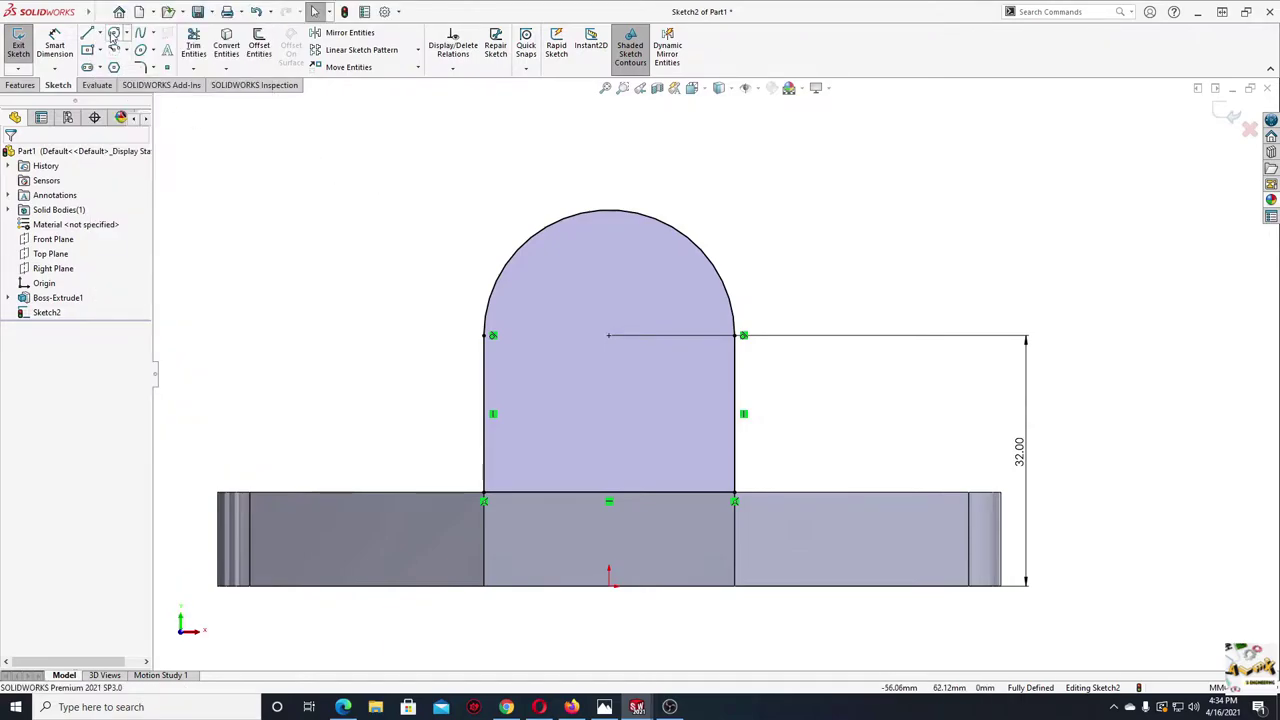
pyautogui.click(609, 335)
pyautogui.click(577, 328)
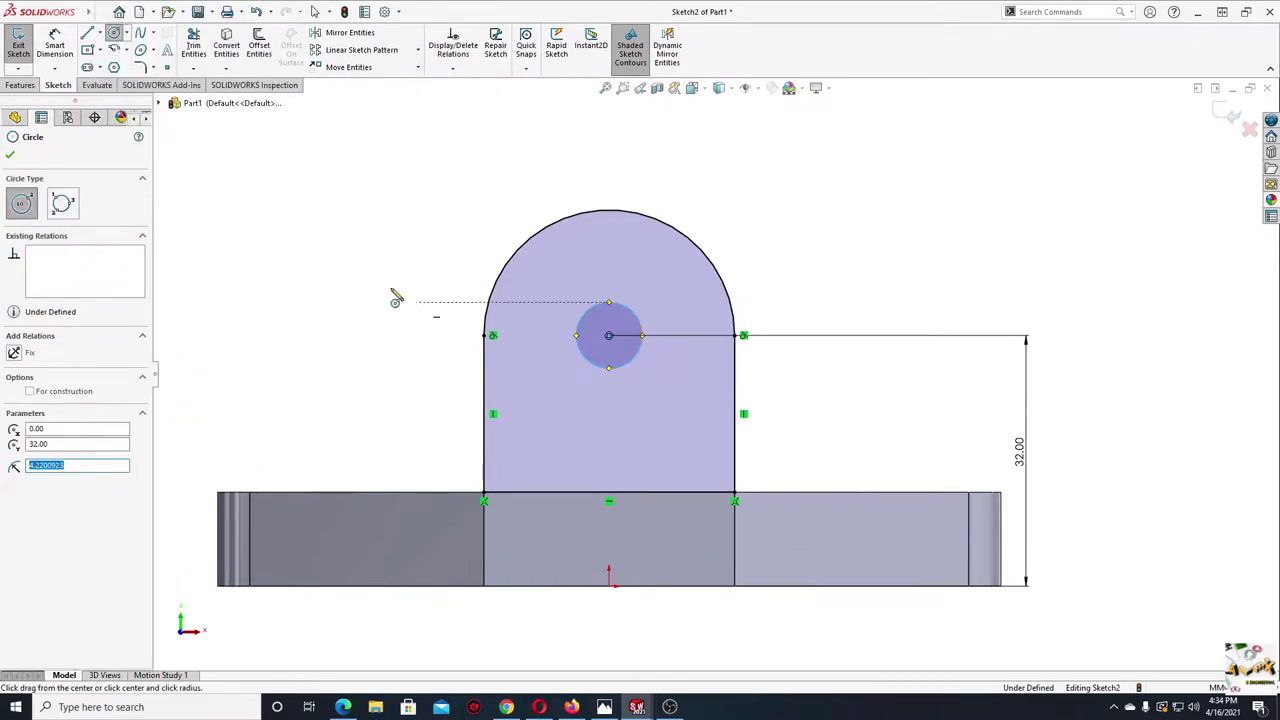
pyautogui.press('Escape')
pyautogui.click(55, 44)
pyautogui.click(592, 363)
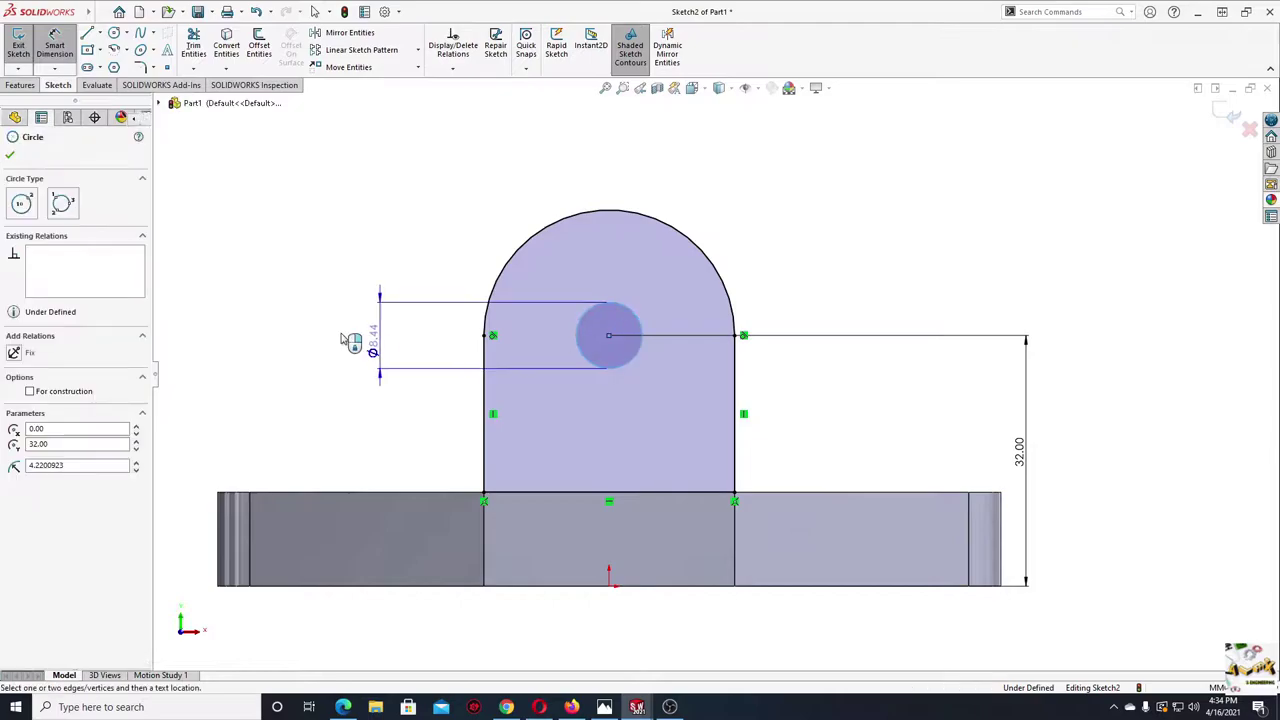
pyautogui.click(341, 331)
pyautogui.write('10')
pyautogui.press('Return')
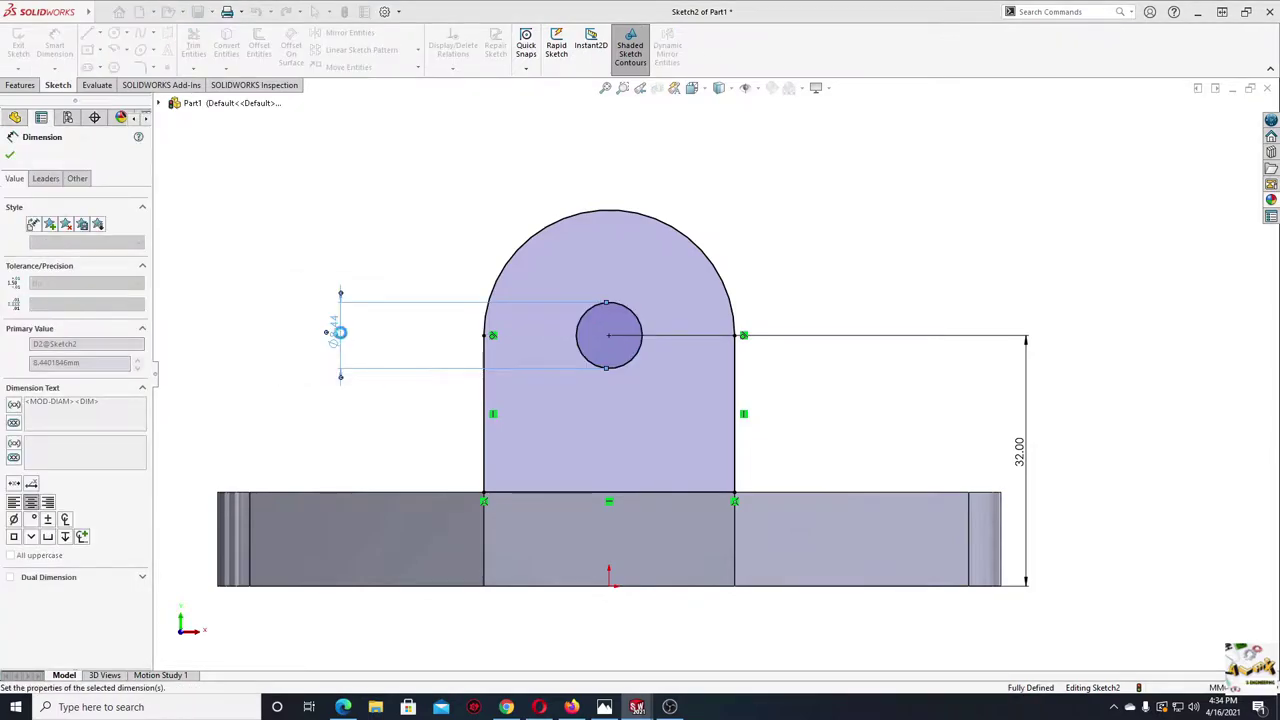
pyautogui.click(340, 233)
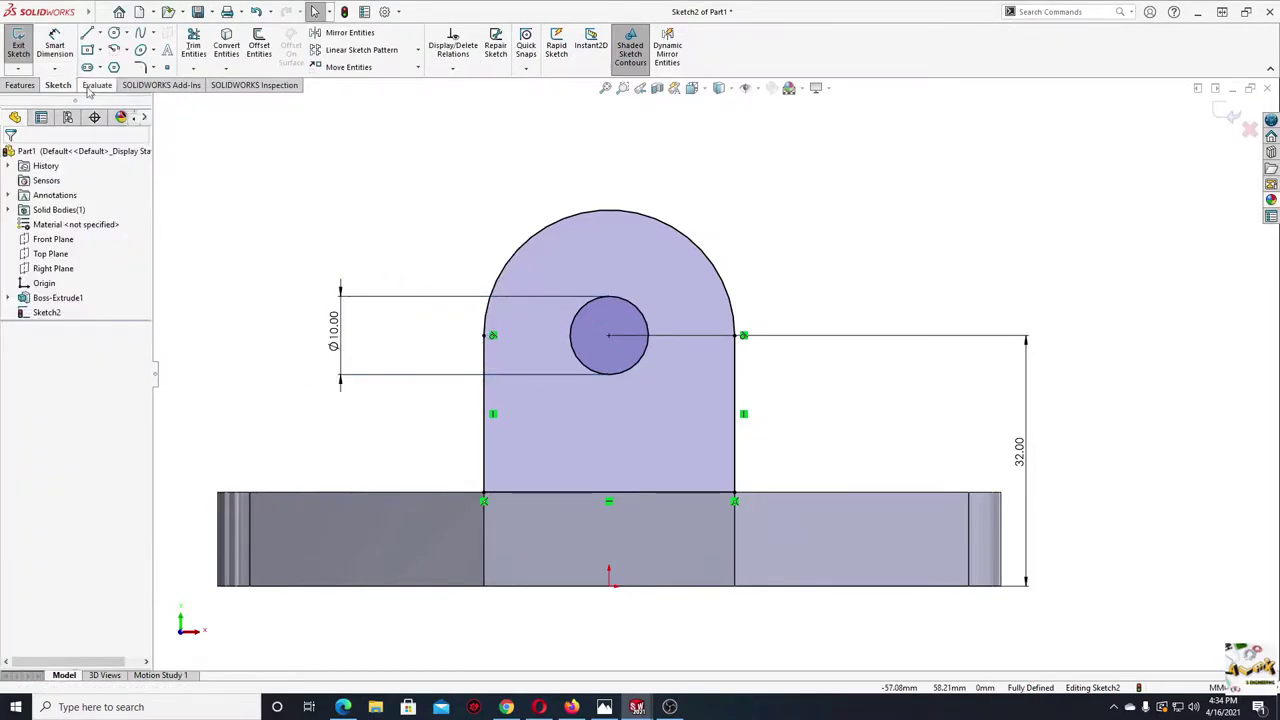
pyautogui.click(21, 85)
# - Extrude the upright sketch 12 mm, reversed toward the plate and merged, forming a lug with a hole
pyautogui.click(30, 55)
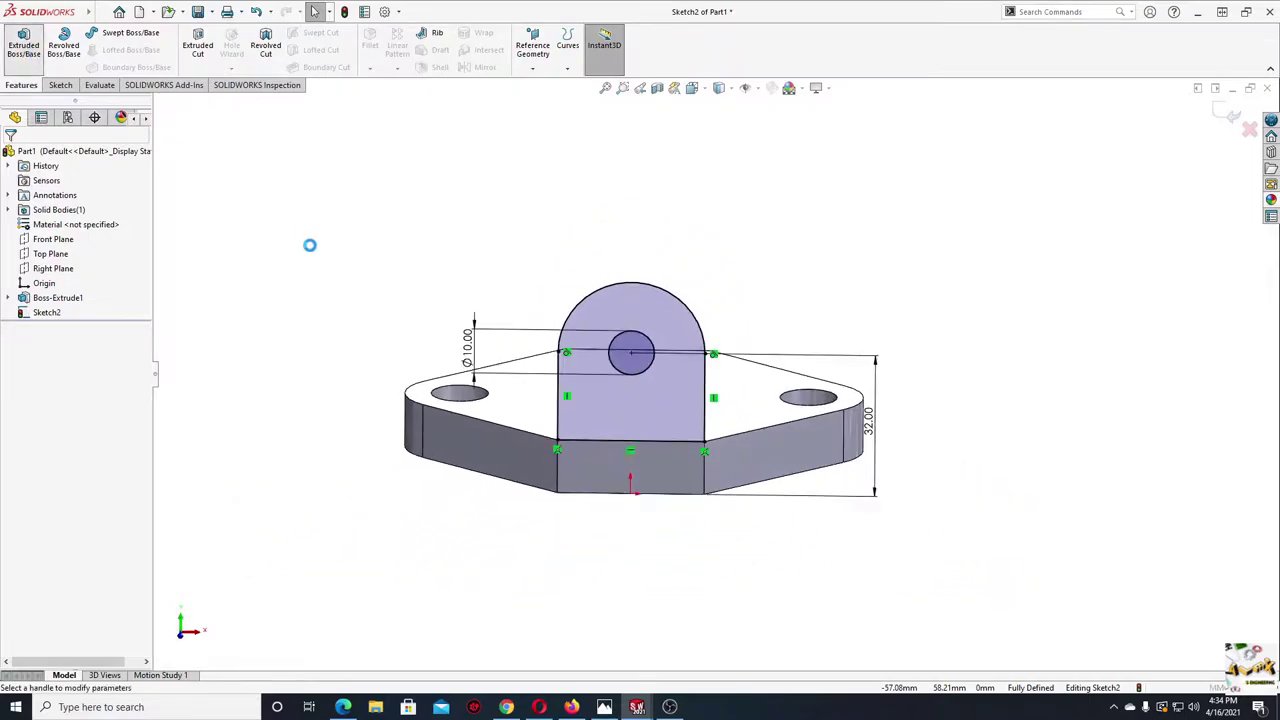
pyautogui.moveTo(371, 305)
pyautogui.mouseDown(button='middle')
pyautogui.moveTo(510, 400)
pyautogui.moveTo(476, 412)
pyautogui.mouseUp(button='middle')
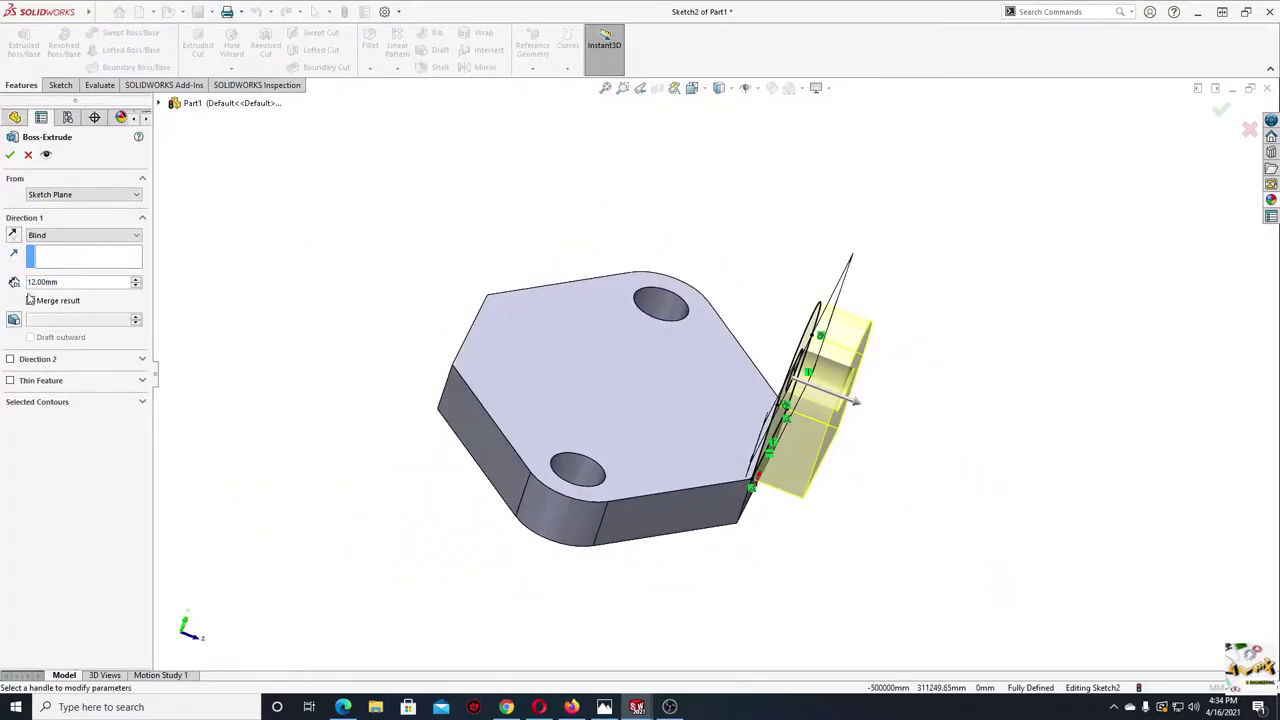
pyautogui.click(13, 233)
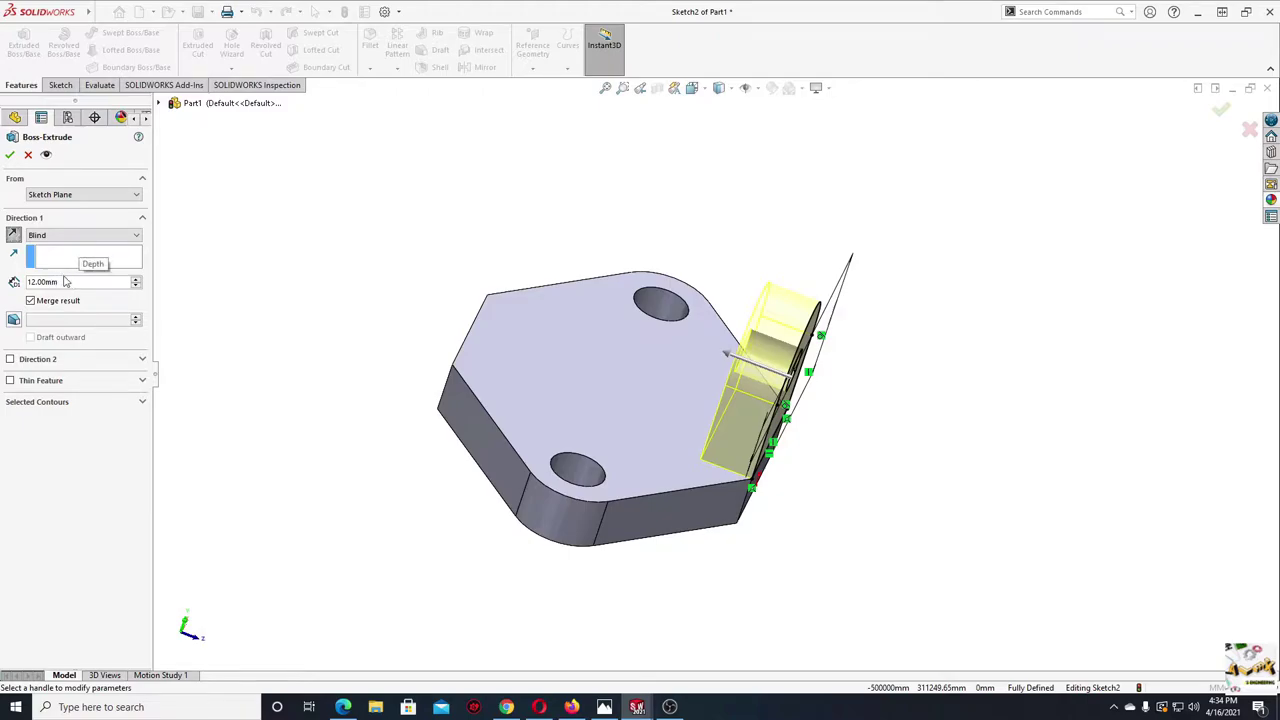
pyautogui.click(14, 159)
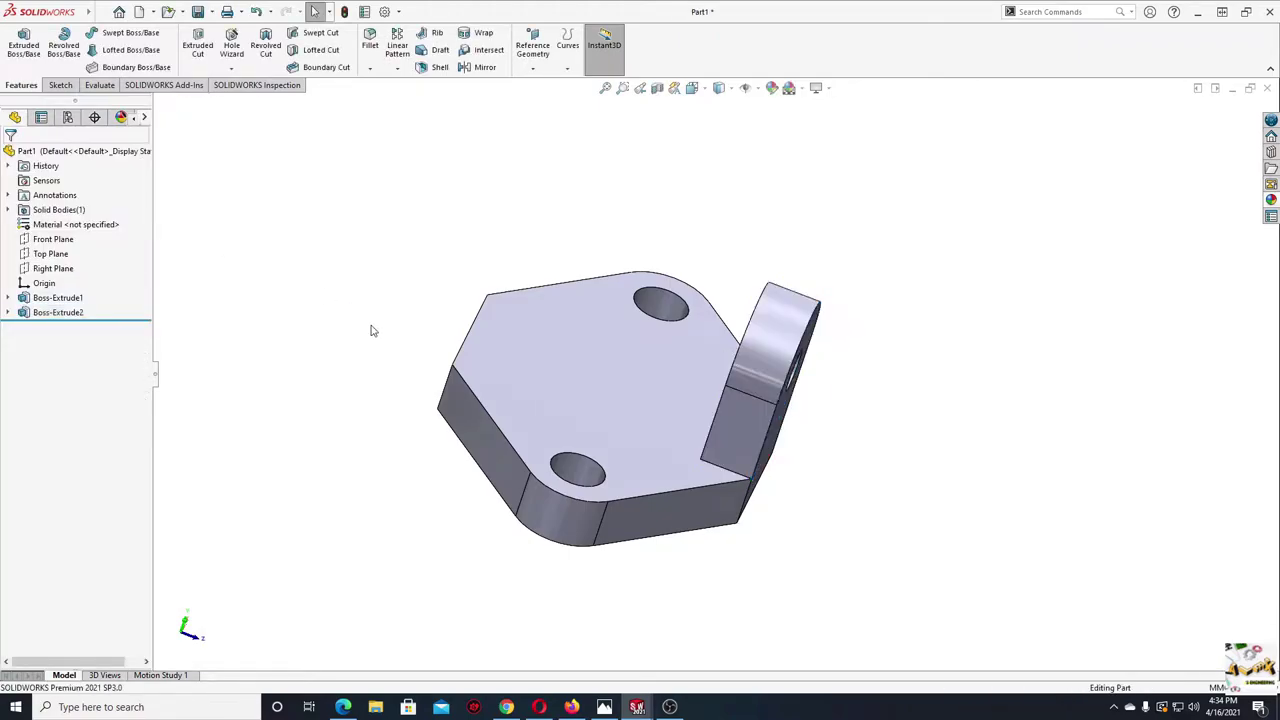
pyautogui.moveTo(548, 466)
pyautogui.mouseDown(button='middle')
pyautogui.moveTo(437, 452)
pyautogui.moveTo(437, 374)
pyautogui.mouseUp(button='middle')
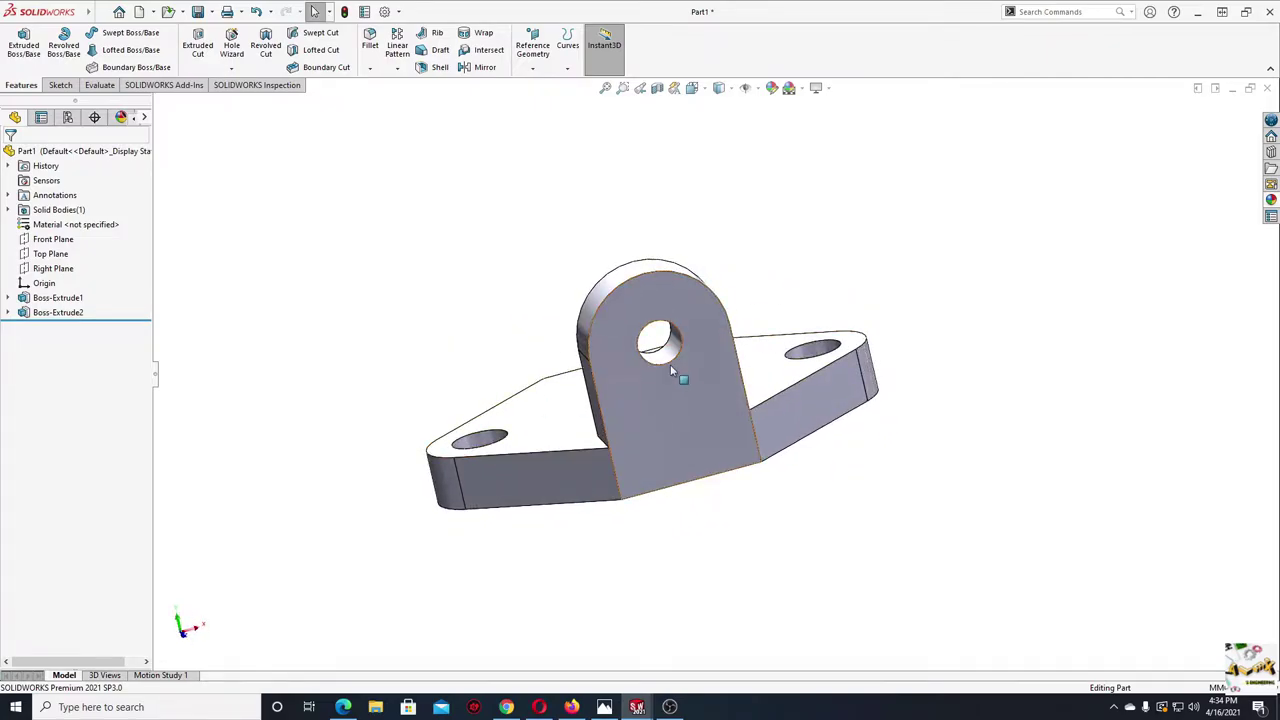
pyautogui.scroll(-3, 660, 362)
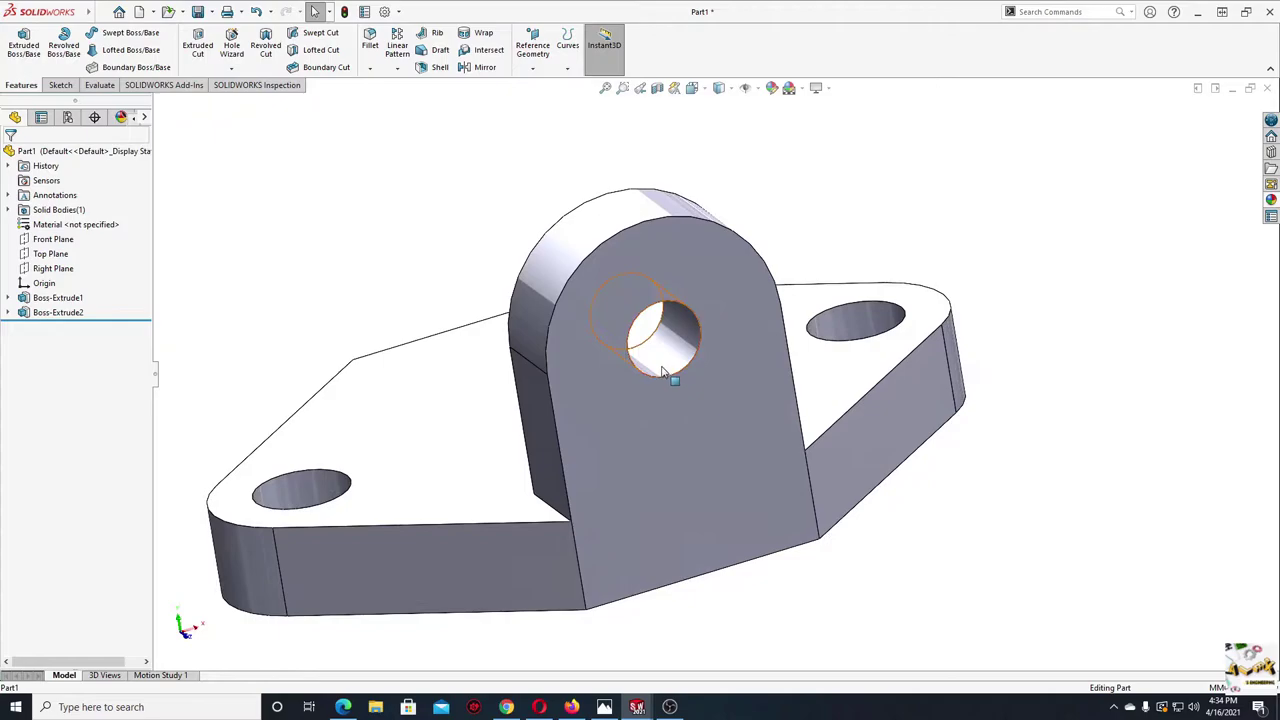
pyautogui.scroll(3, 665, 370)
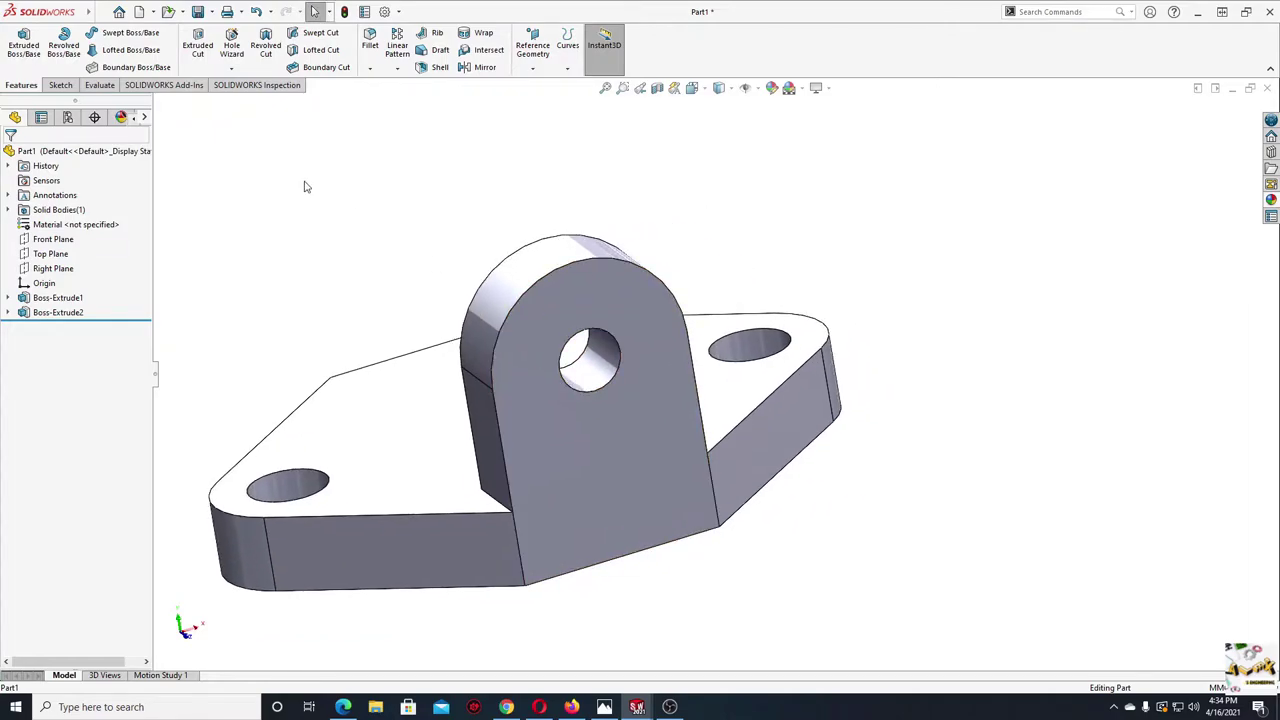
pyautogui.click(232, 70)
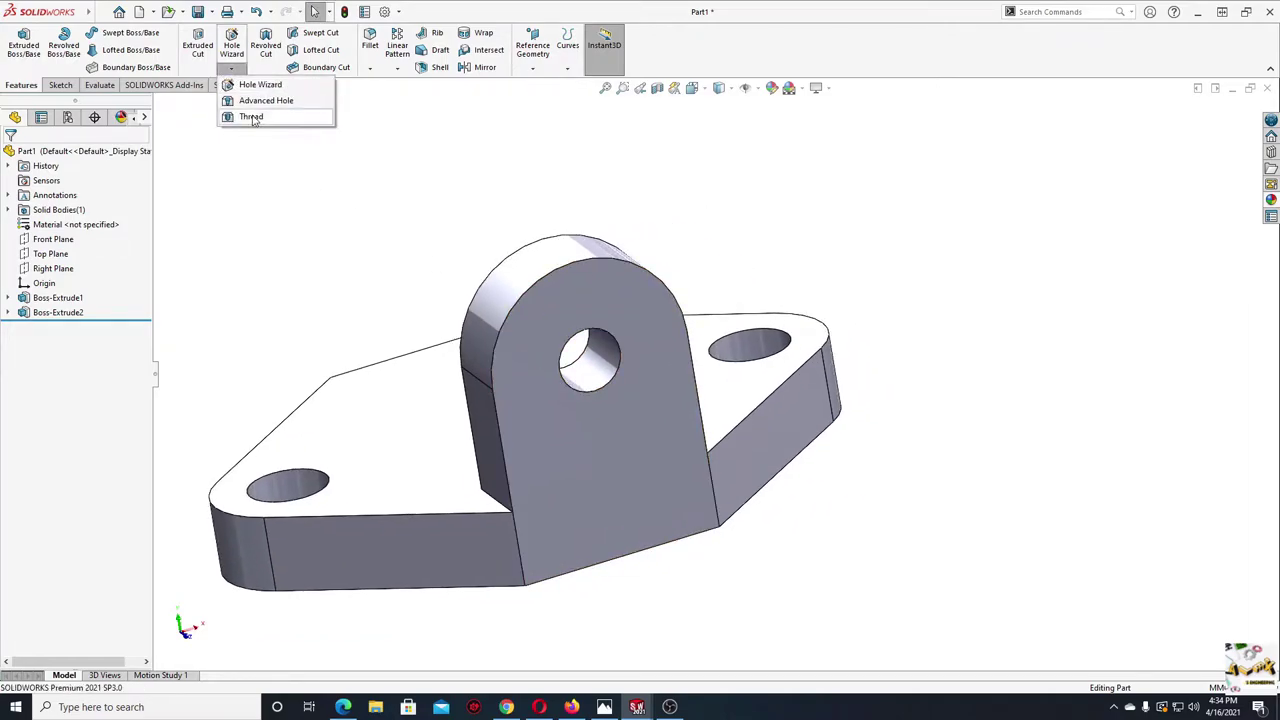
# - Start a thread on the lug hole's edge with a 2 mm offset and an Up To Selection end condition
pyautogui.click(251, 116)
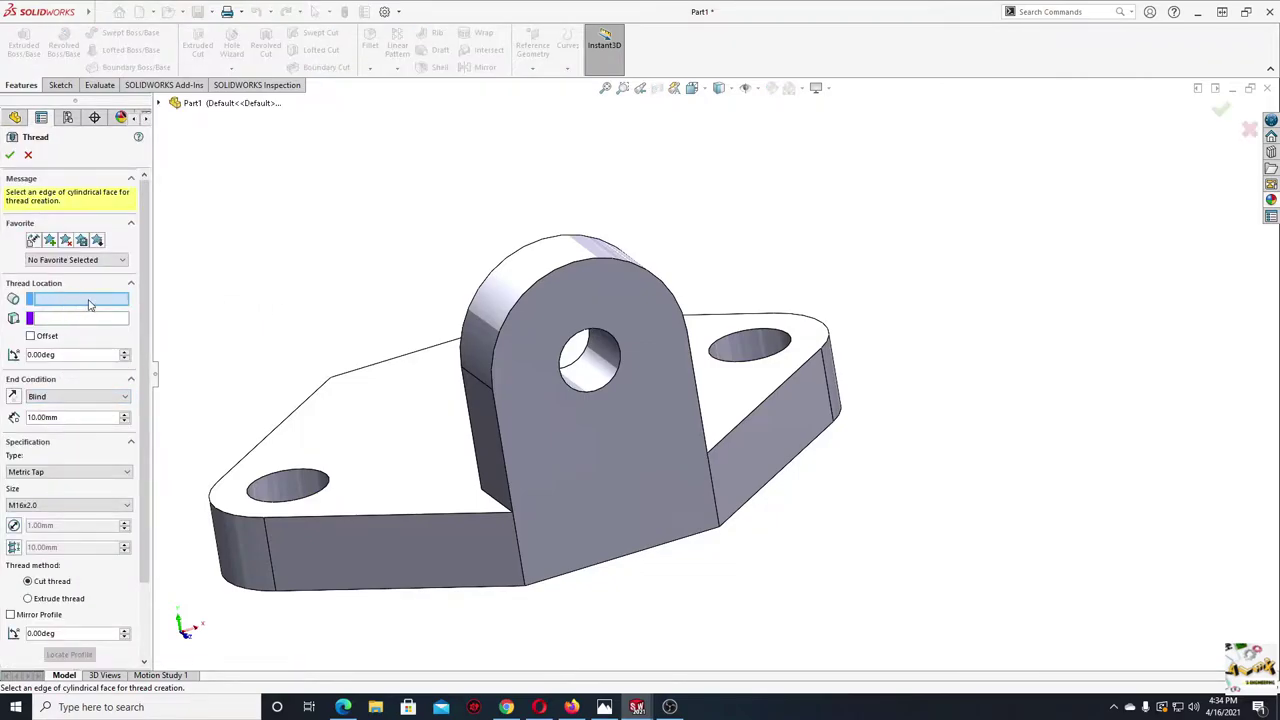
pyautogui.click(606, 383)
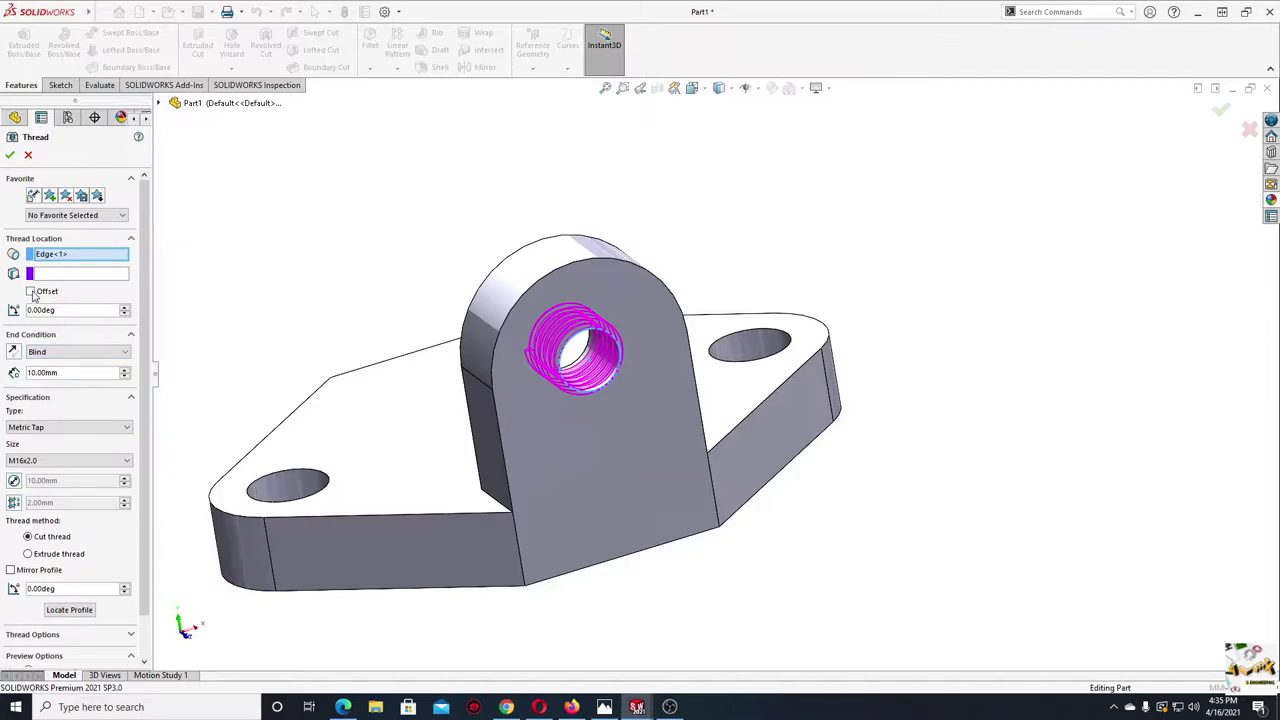
pyautogui.click(31, 291)
pyautogui.write('2')
pyautogui.press('Return')
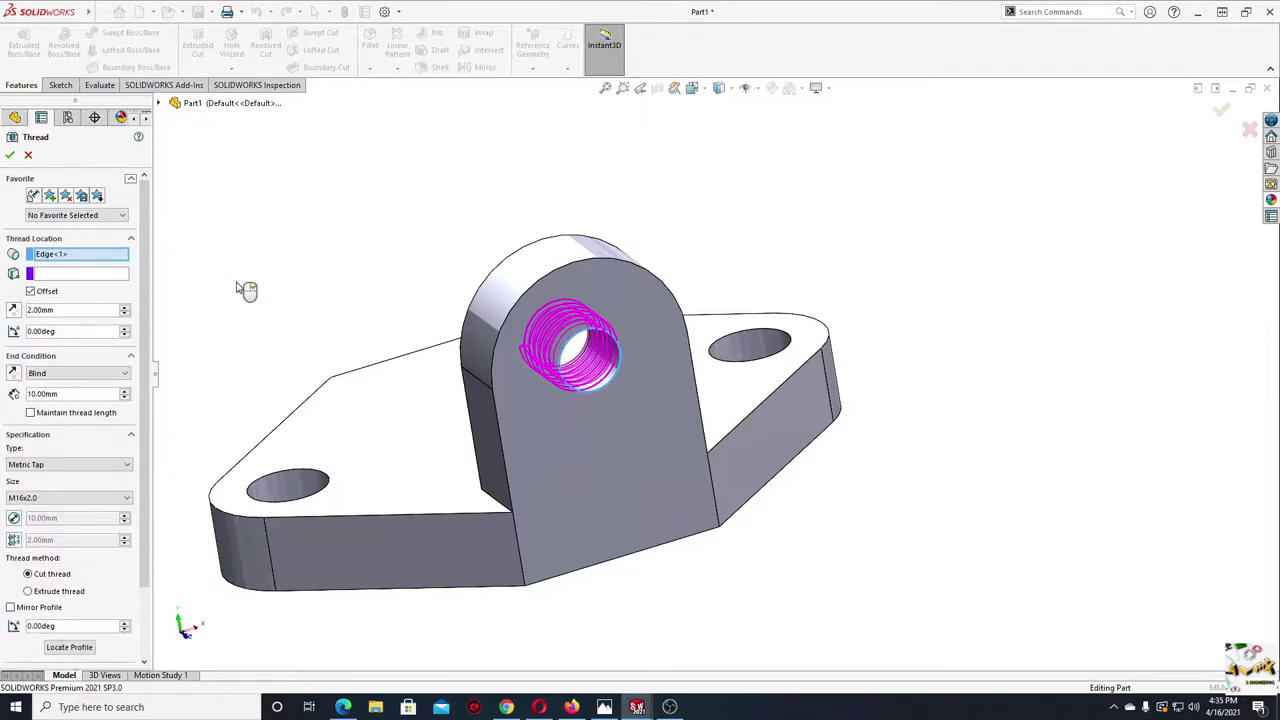
pyautogui.click(60, 377)
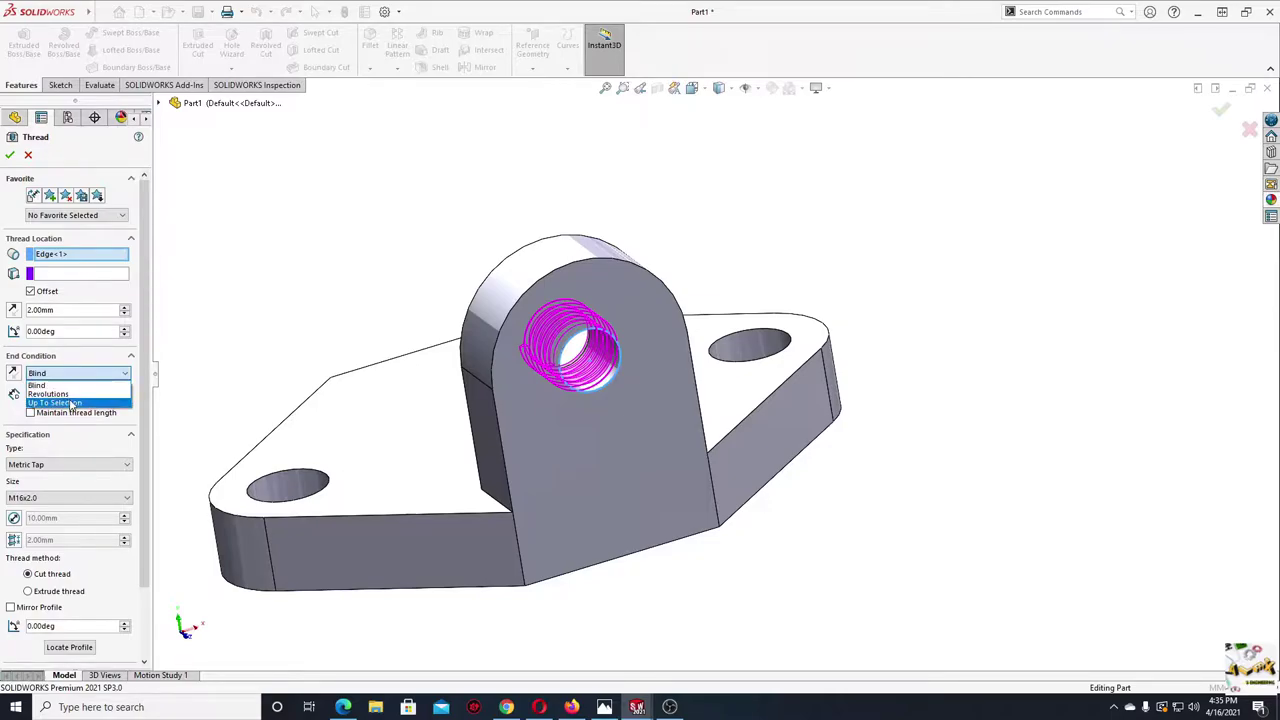
pyautogui.click(70, 402)
# - End the thread at the hole's far edge, reverse the offset, and set the size to M12x1.75
pyautogui.moveTo(228, 380); pyautogui.dragTo(645, 390, button='middle')
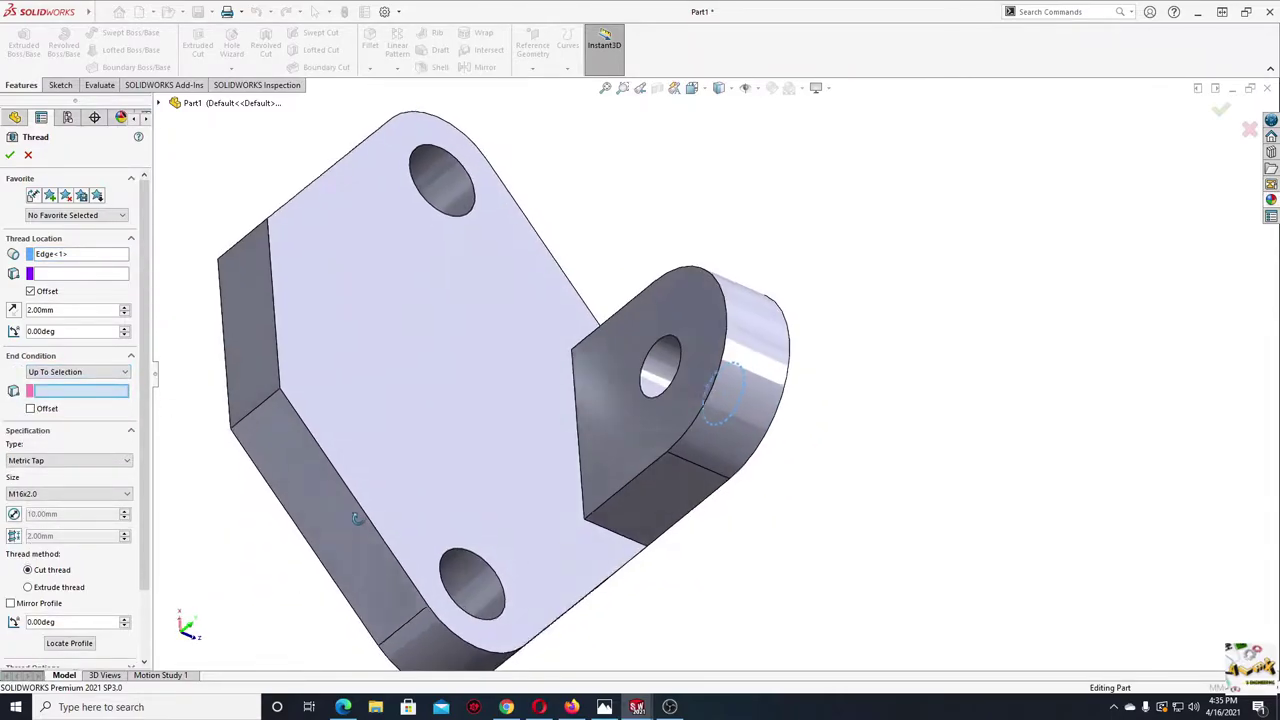
pyautogui.click(645, 390)
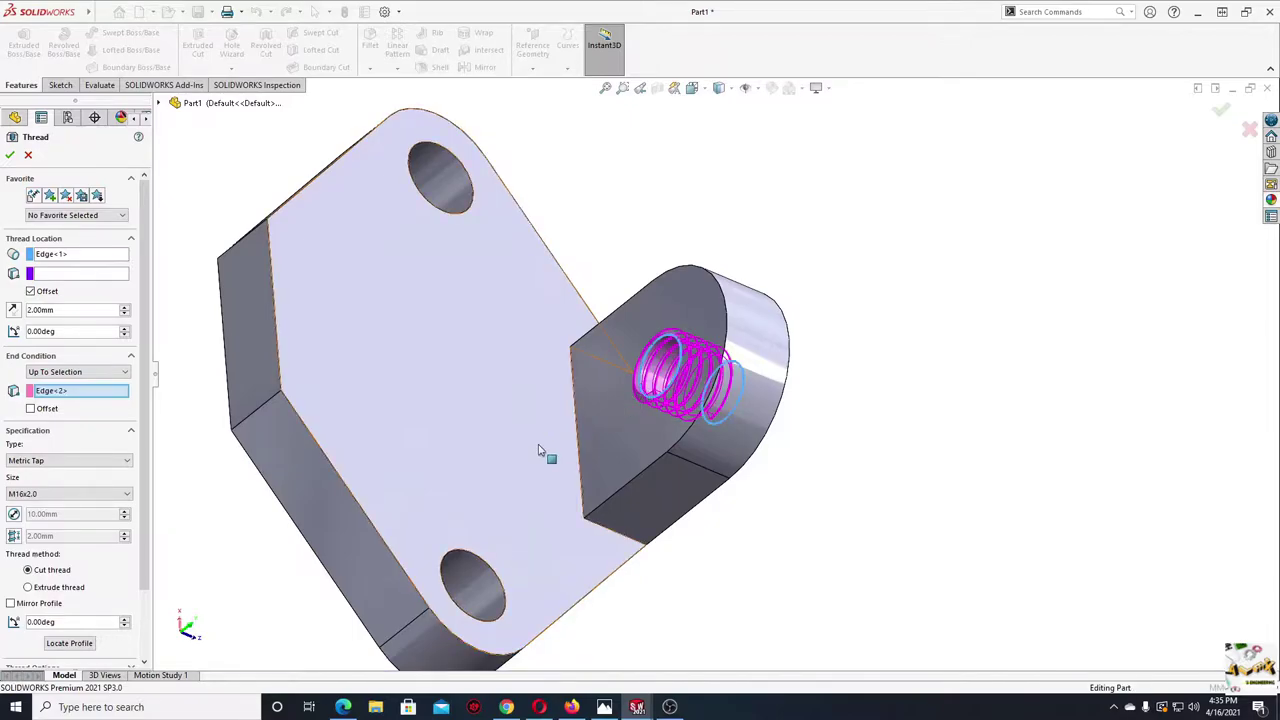
pyautogui.moveTo(543, 451)
pyautogui.mouseDown(button='middle')
pyautogui.moveTo(500, 397)
pyautogui.moveTo(425, 362)
pyautogui.mouseUp(button='middle')
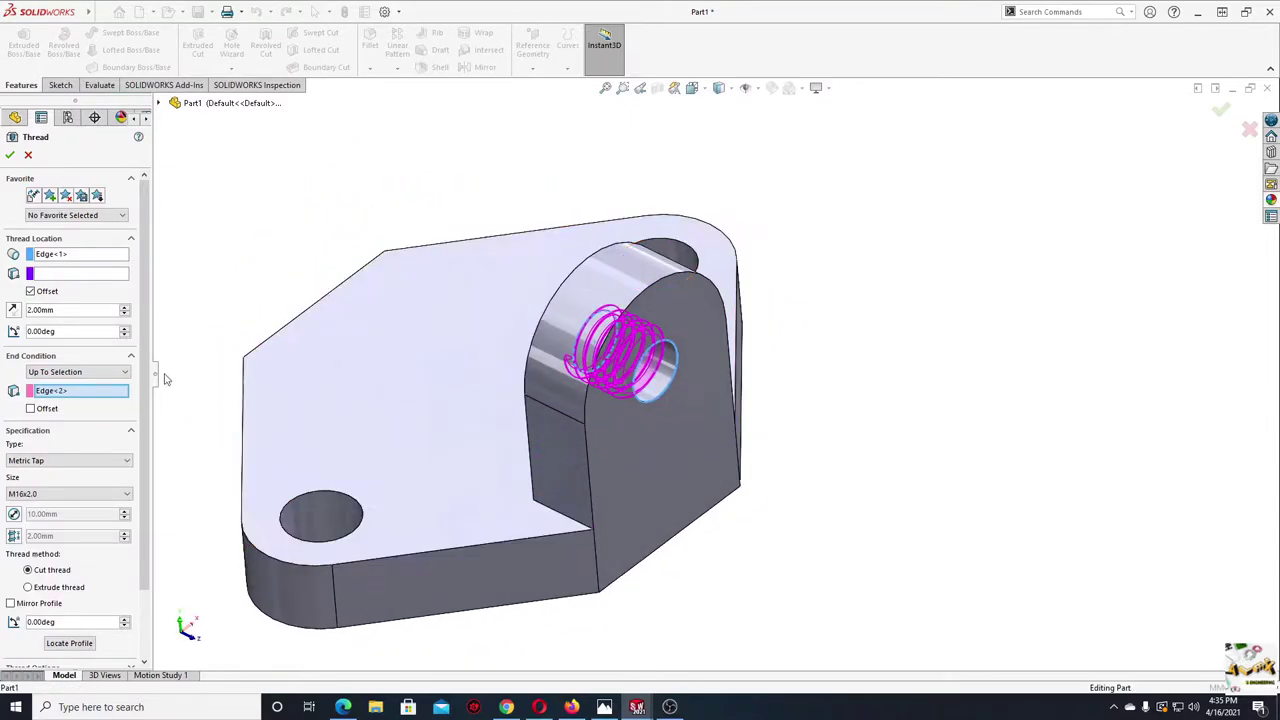
pyautogui.click(14, 310)
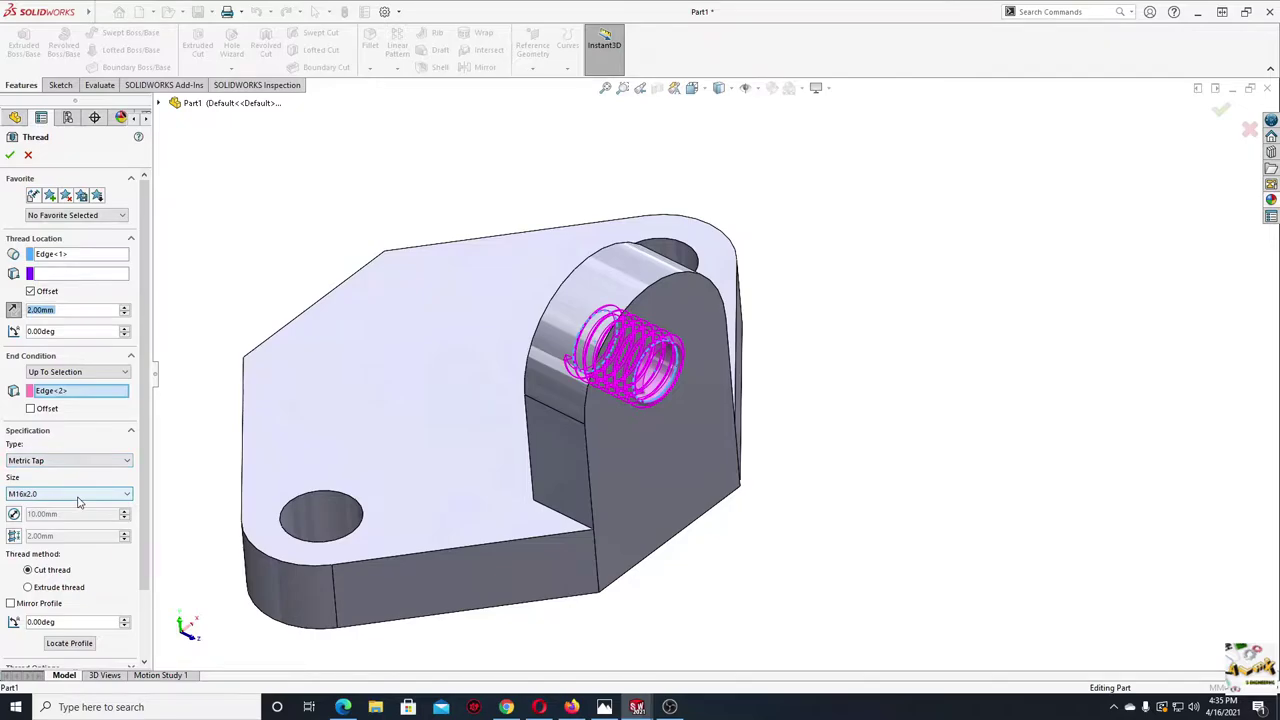
pyautogui.click(79, 494)
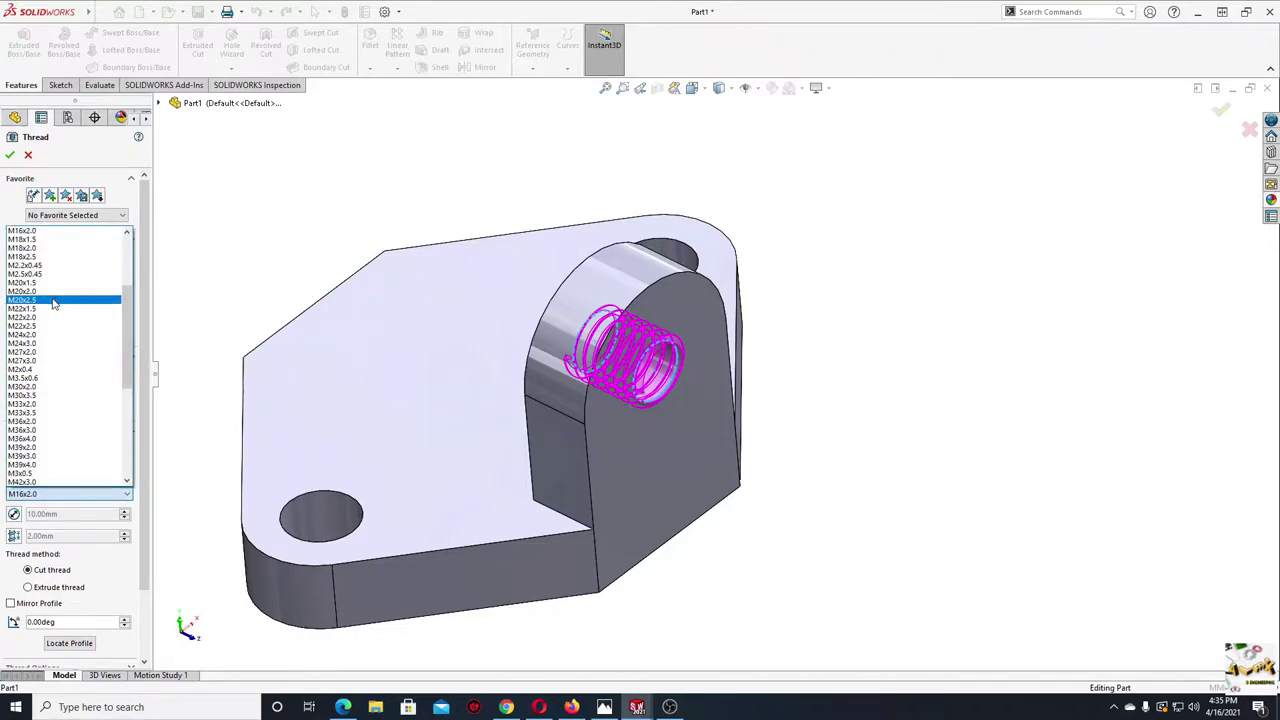
pyautogui.scroll(2, 55, 310)
pyautogui.scroll(1, 45, 292)
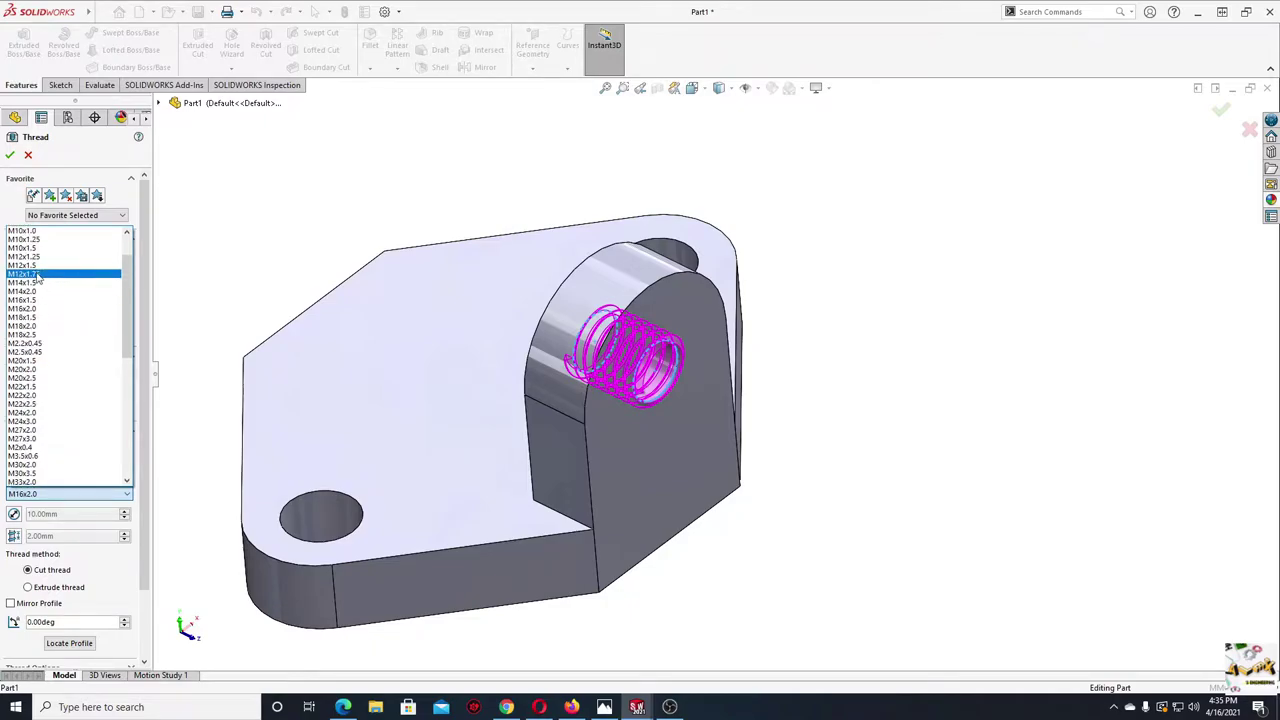
pyautogui.click(40, 275)
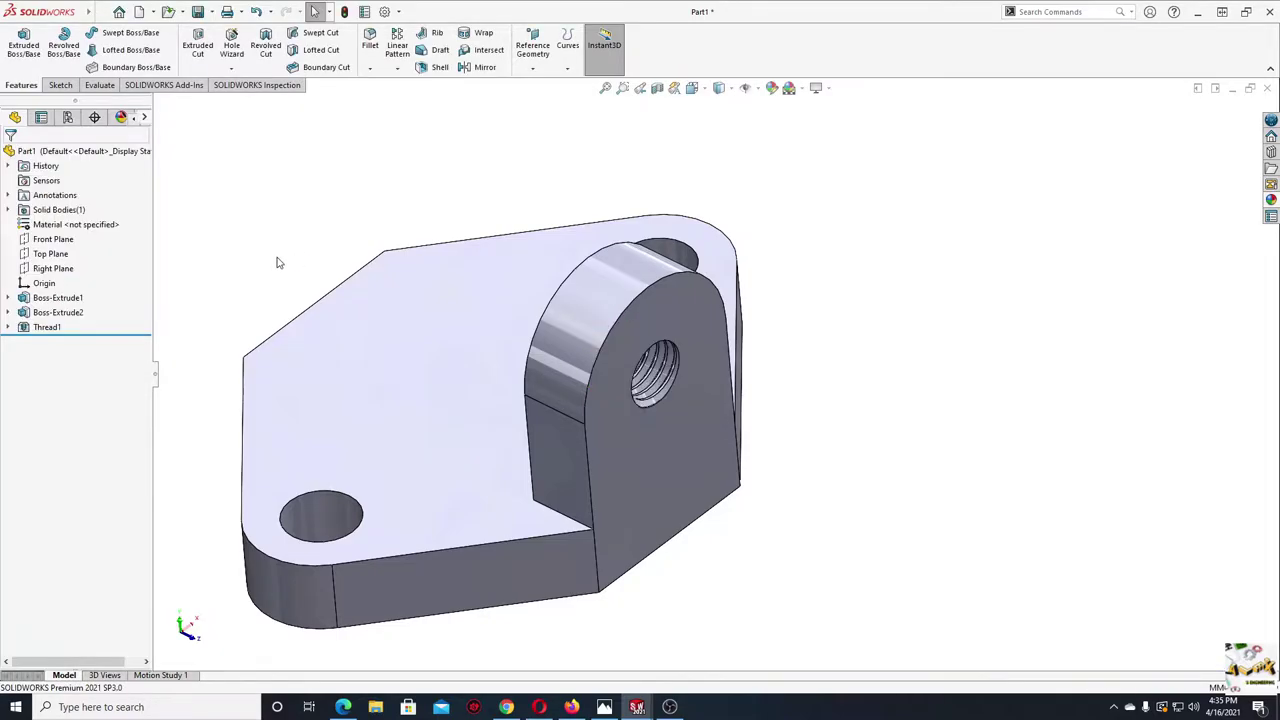
# - Mirror the lug boss, Boss-Extrude2, across the Front Plane
pyautogui.moveTo(443, 386)
pyautogui.mouseDown(button='middle')
pyautogui.moveTo(363, 383)
pyautogui.moveTo(403, 360)
pyautogui.moveTo(570, 466)
pyautogui.moveTo(434, 400)
pyautogui.moveTo(391, 397)
pyautogui.moveTo(477, 453)
pyautogui.mouseUp(button='middle')
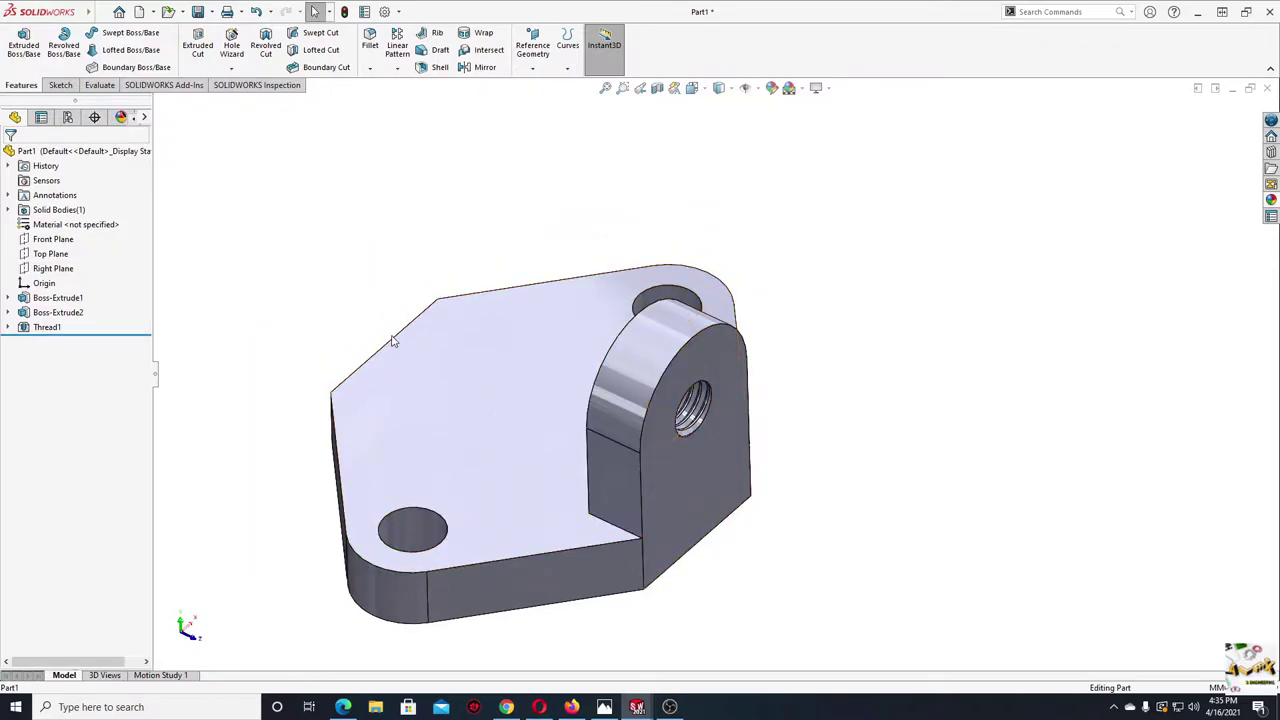
pyautogui.click(58, 241)
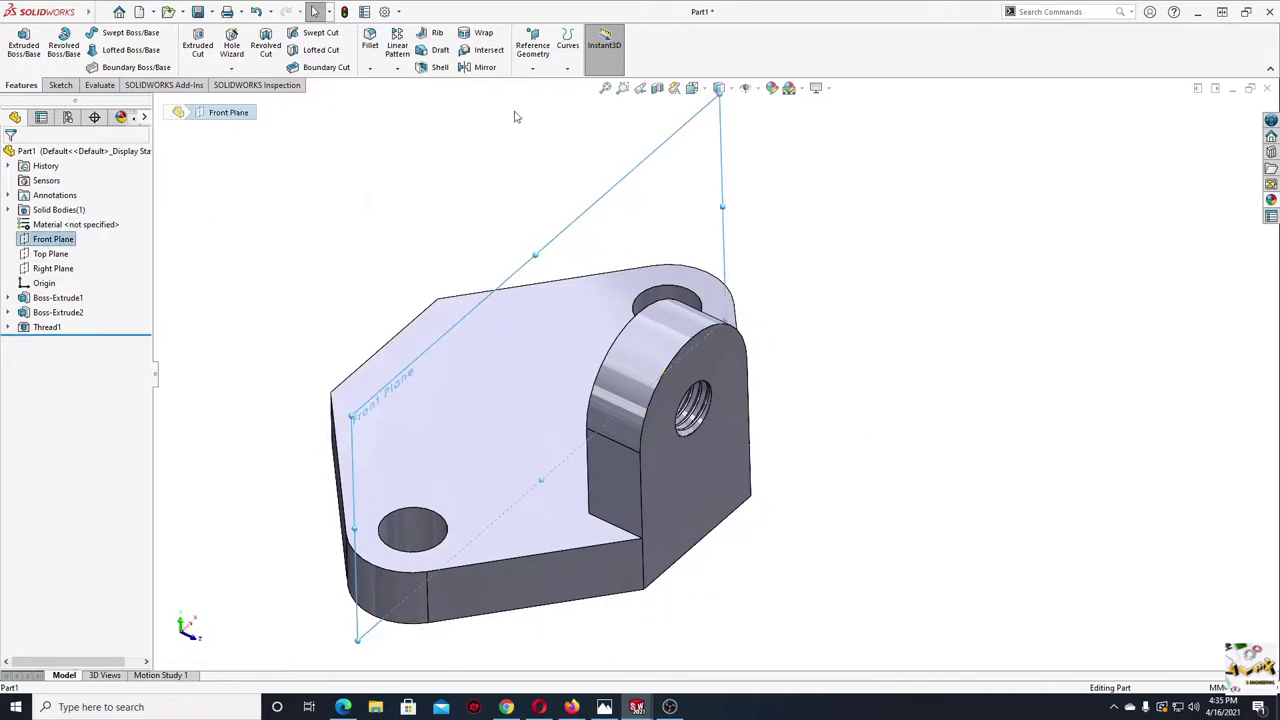
pyautogui.click(480, 68)
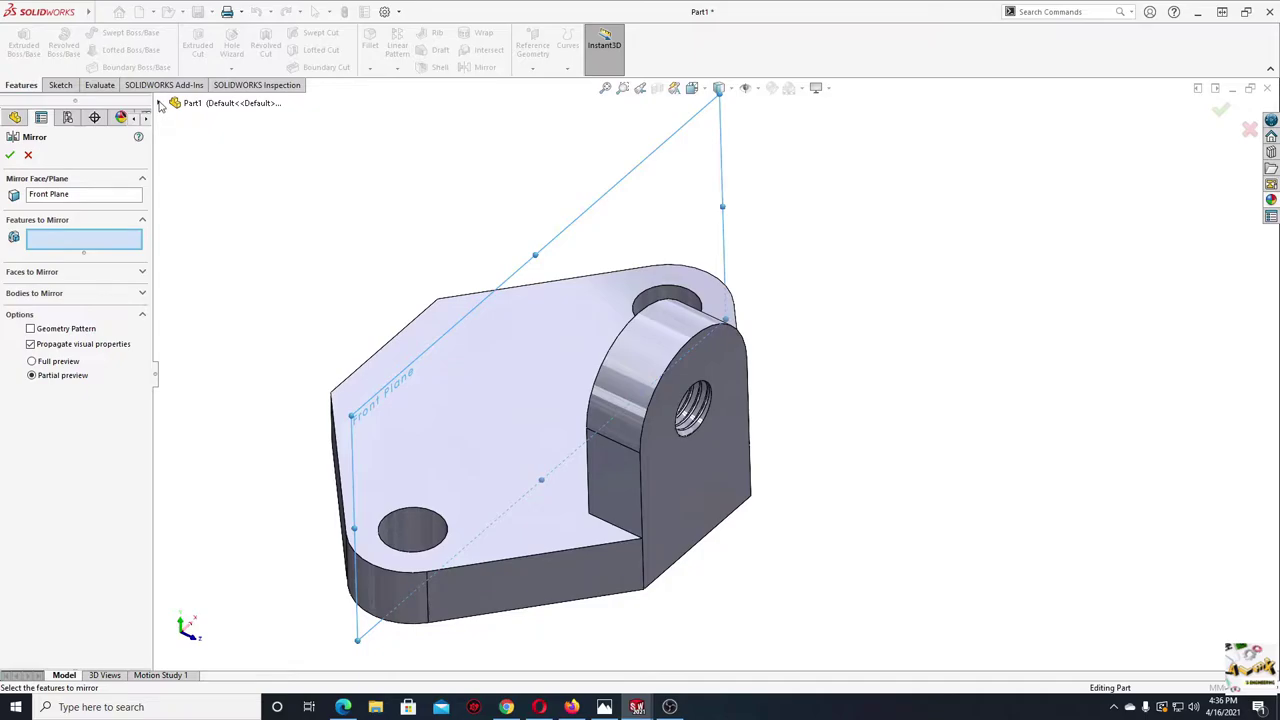
pyautogui.click(161, 104)
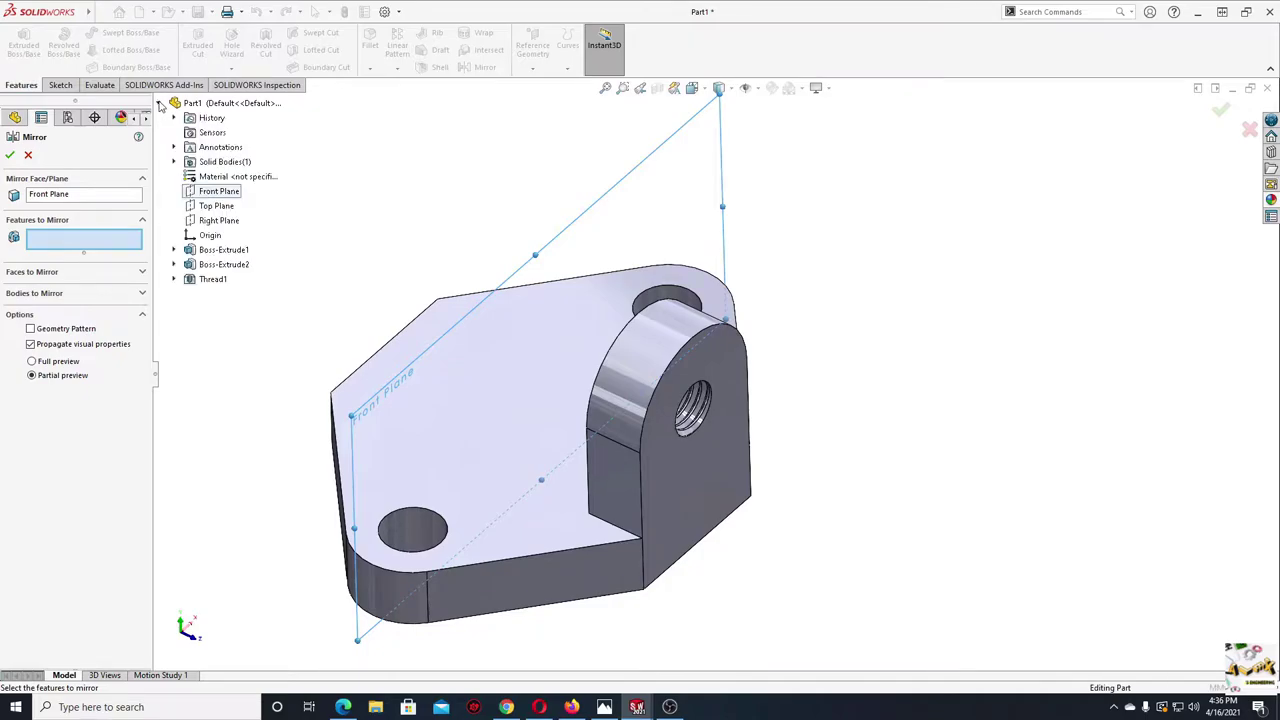
pyautogui.click(217, 266)
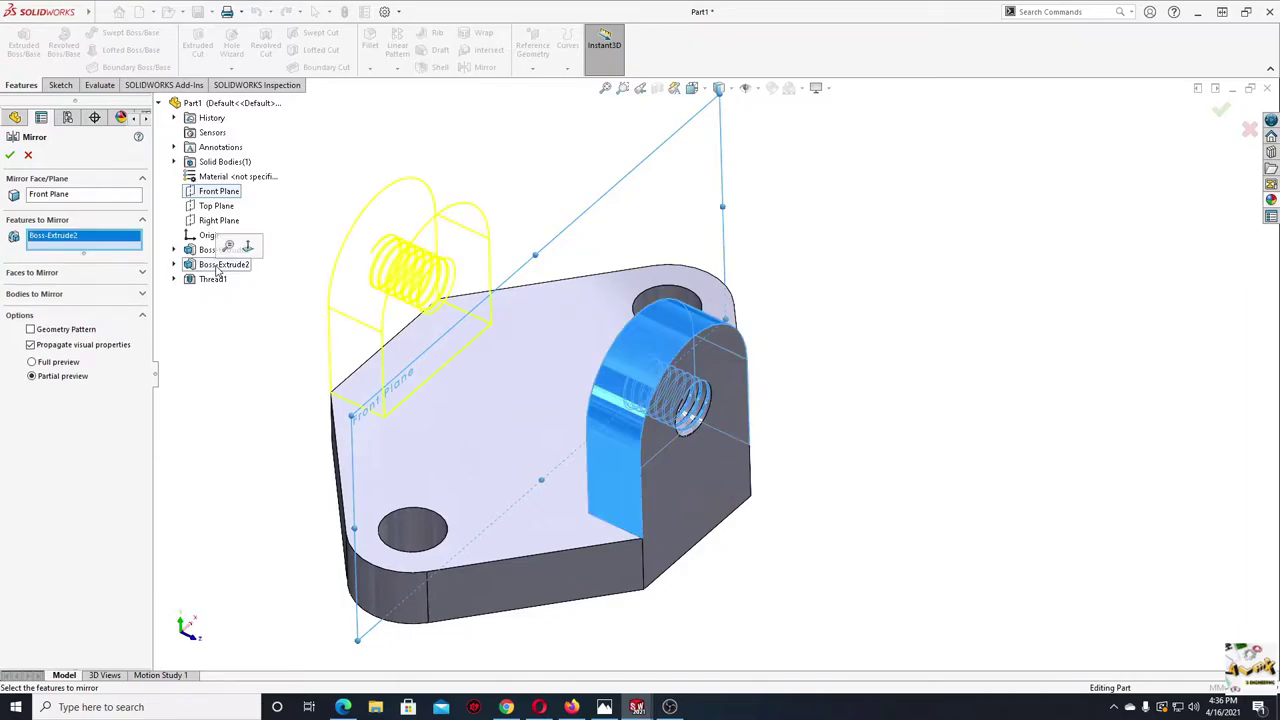
pyautogui.click(10, 155)
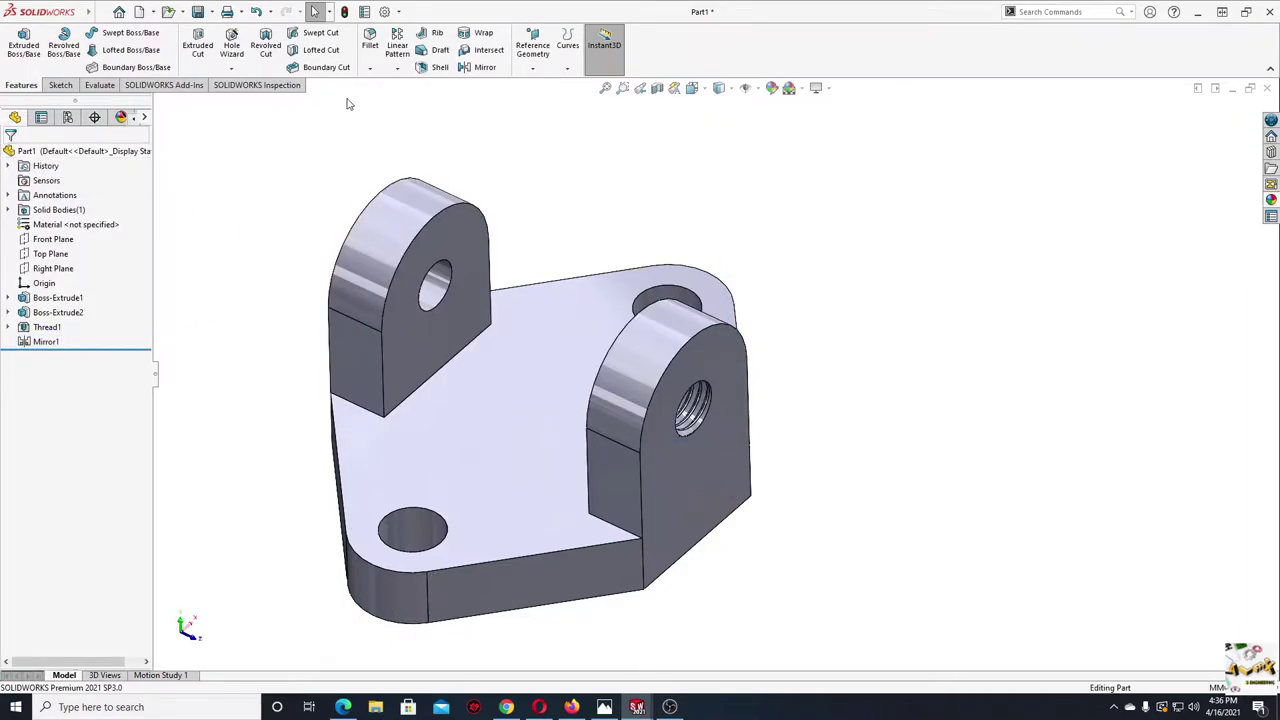
# - Mirror Thread1 across the Front Plane into the new lug
pyautogui.click(480, 67)
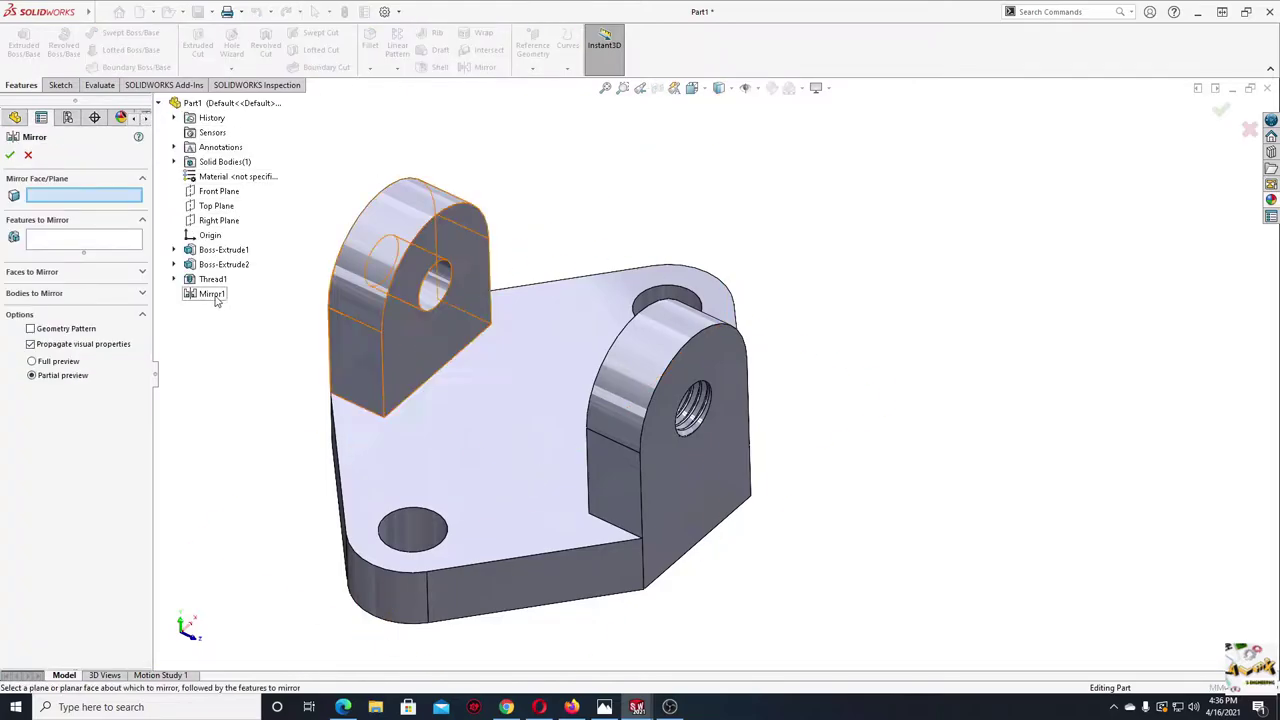
pyautogui.click(218, 191)
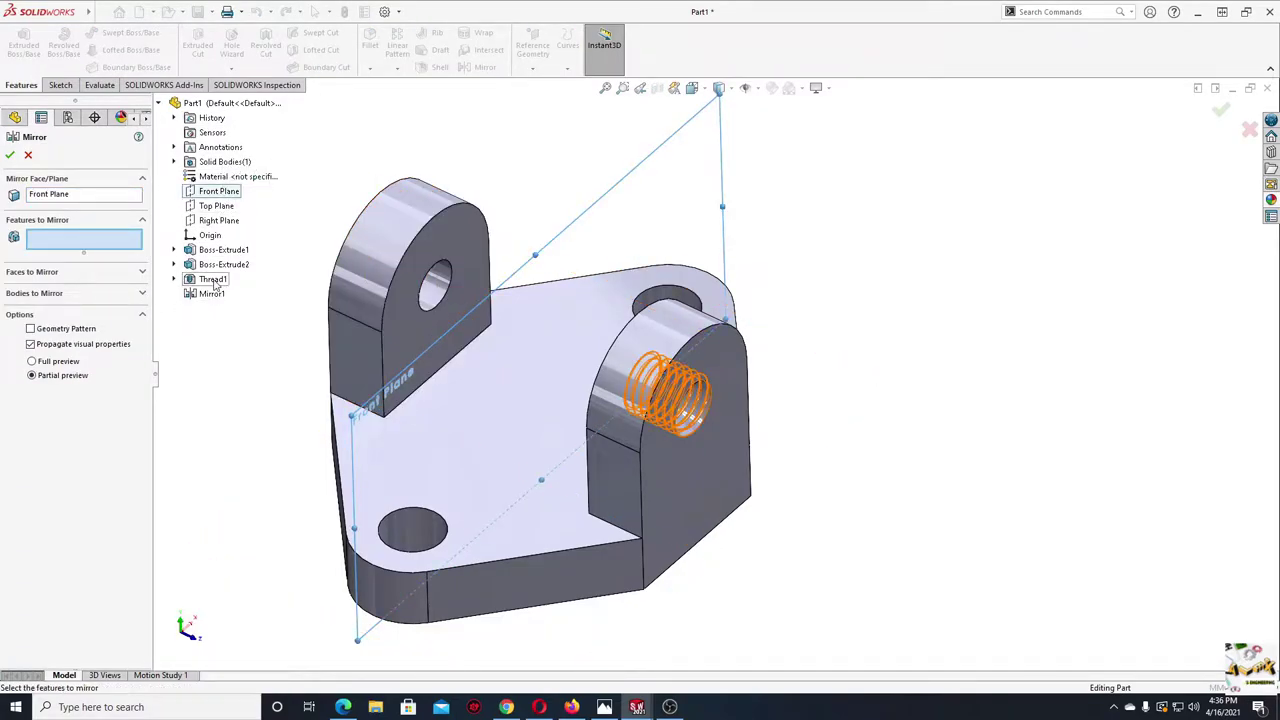
pyautogui.click(213, 279)
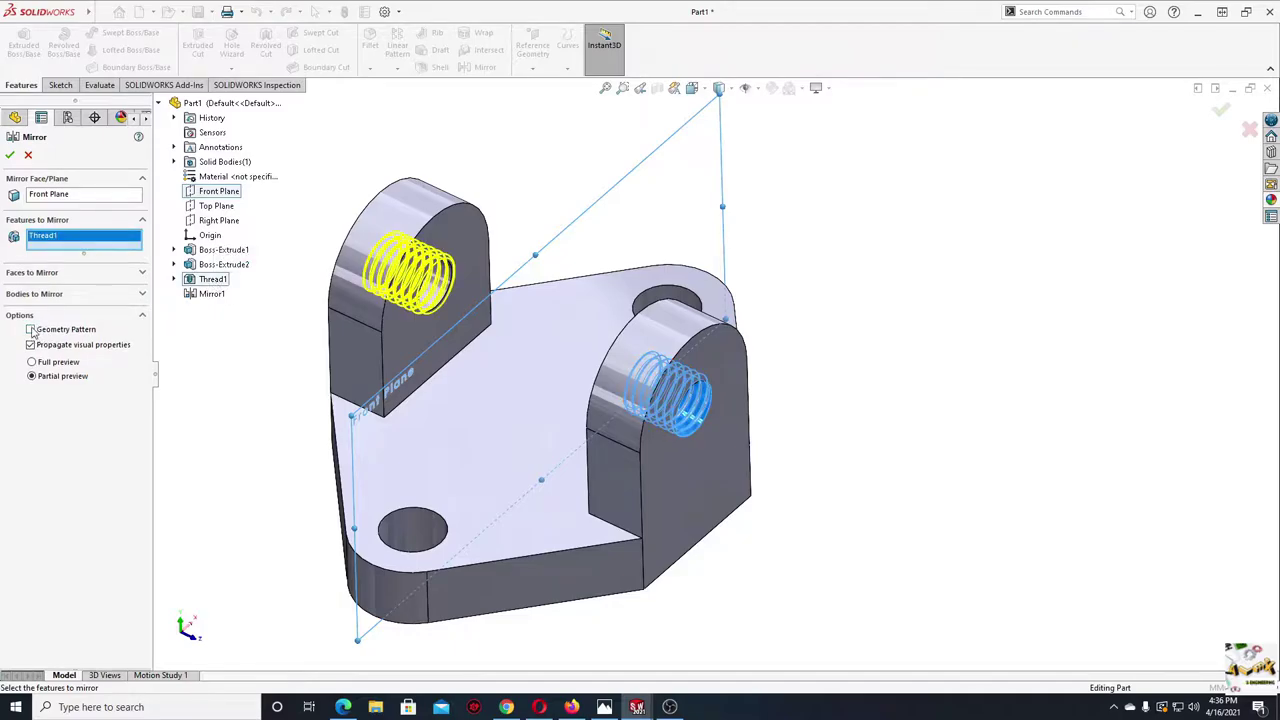
pyautogui.click(10, 155)
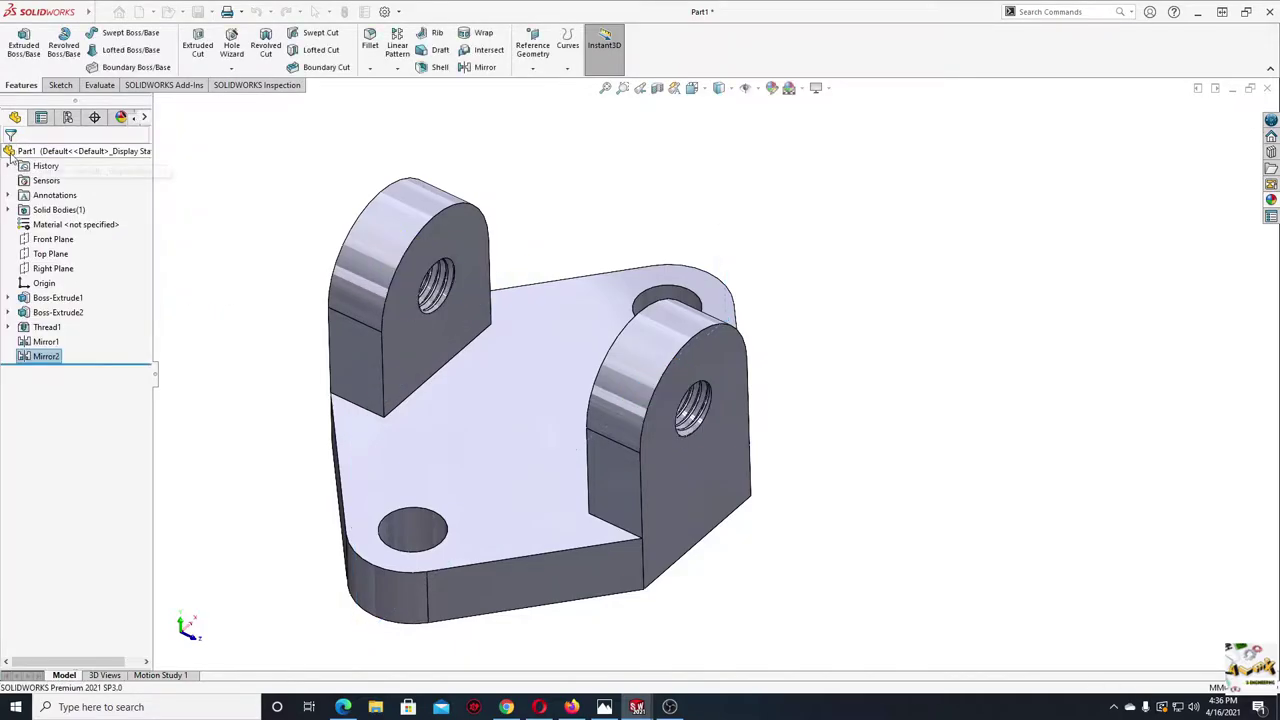
# - Apply a 3 mm fillet to the plate's near and far outer edges and both lug edges
pyautogui.moveTo(323, 263)
pyautogui.mouseDown(button='middle')
pyautogui.moveTo(218, 366)
pyautogui.moveTo(271, 409)
pyautogui.moveTo(294, 451)
pyautogui.moveTo(300, 411)
pyautogui.moveTo(378, 417)
pyautogui.moveTo(349, 420)
pyautogui.mouseUp(button='middle')
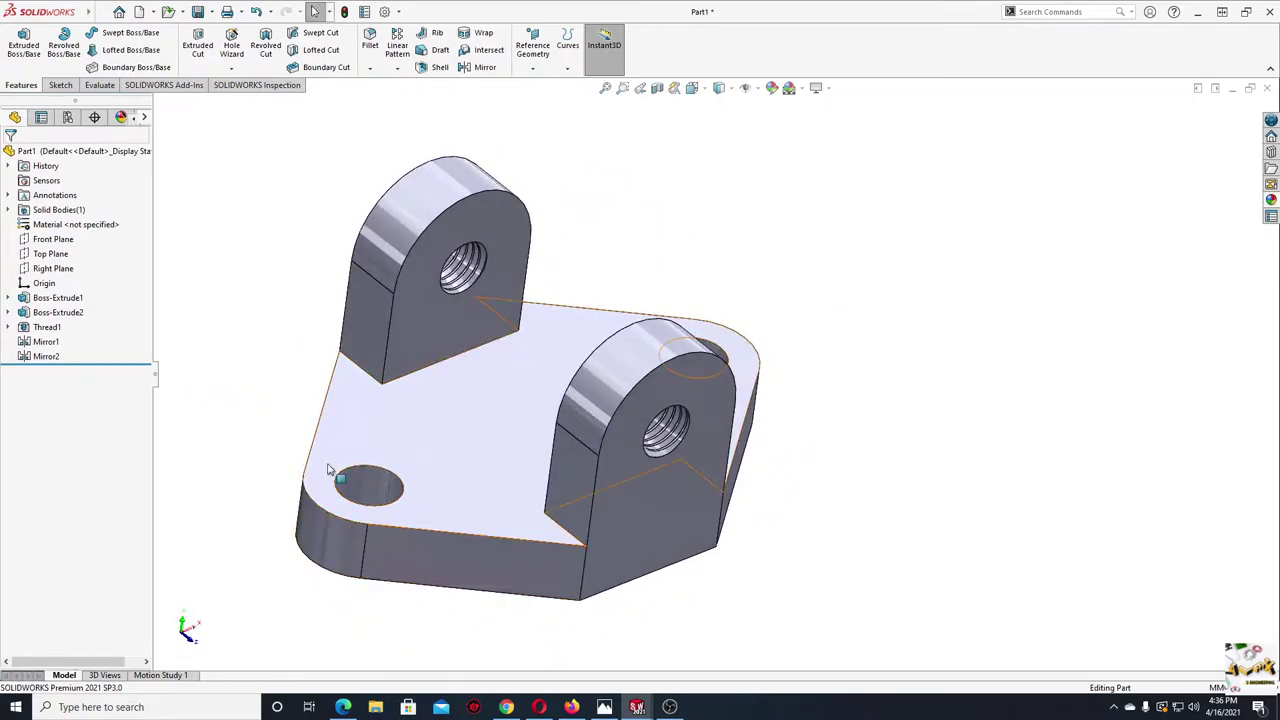
pyautogui.click(369, 42)
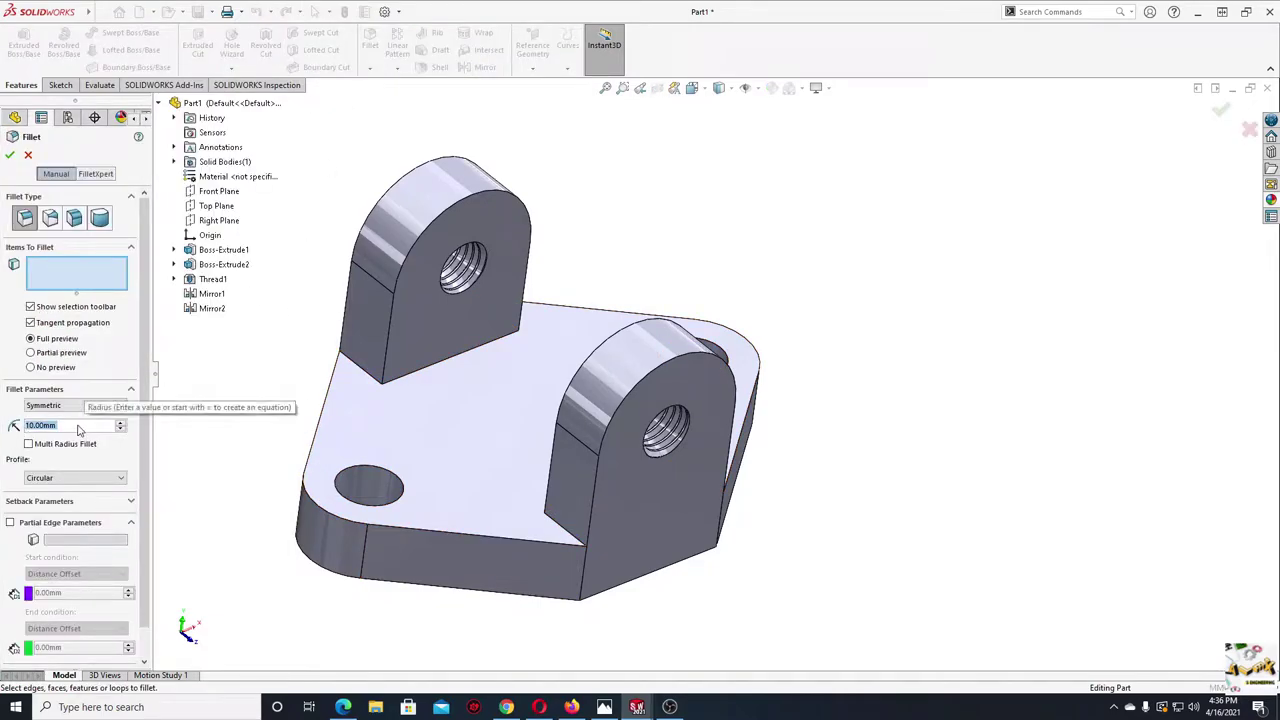
pyautogui.write('3')
pyautogui.press('Return')
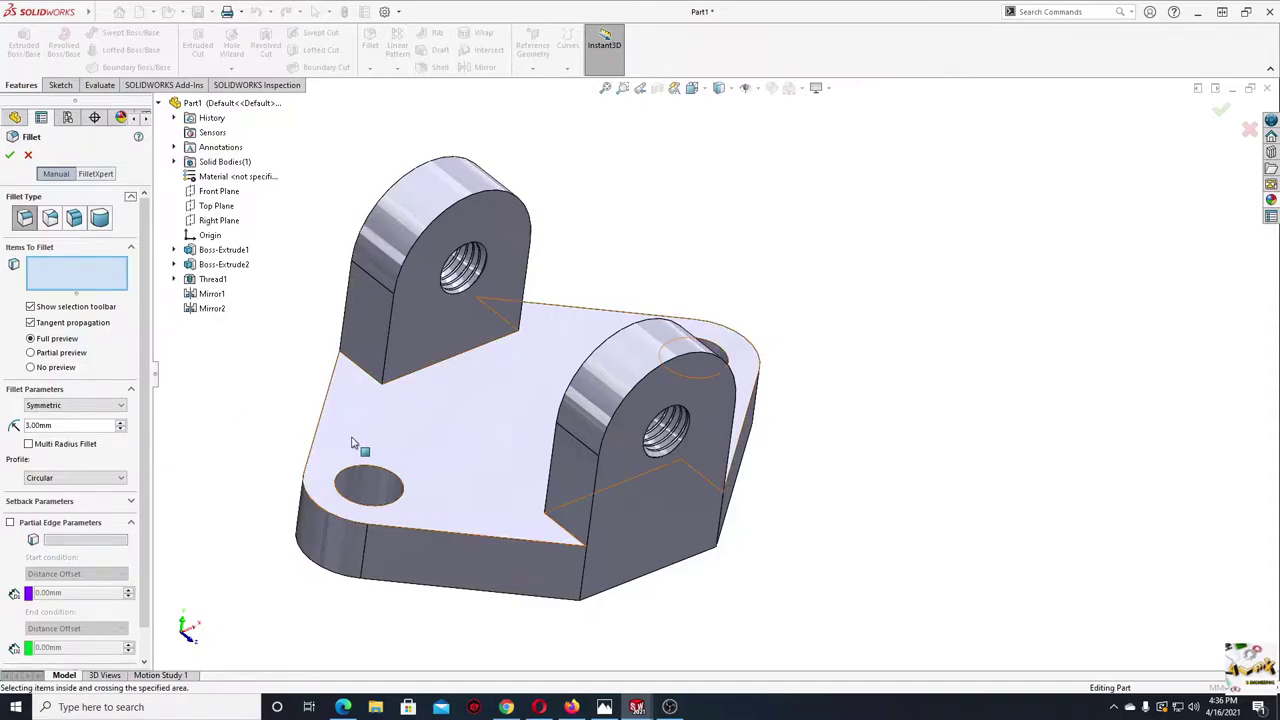
pyautogui.click(308, 490)
pyautogui.moveTo(310, 490); pyautogui.dragTo(452, 470, button='middle')
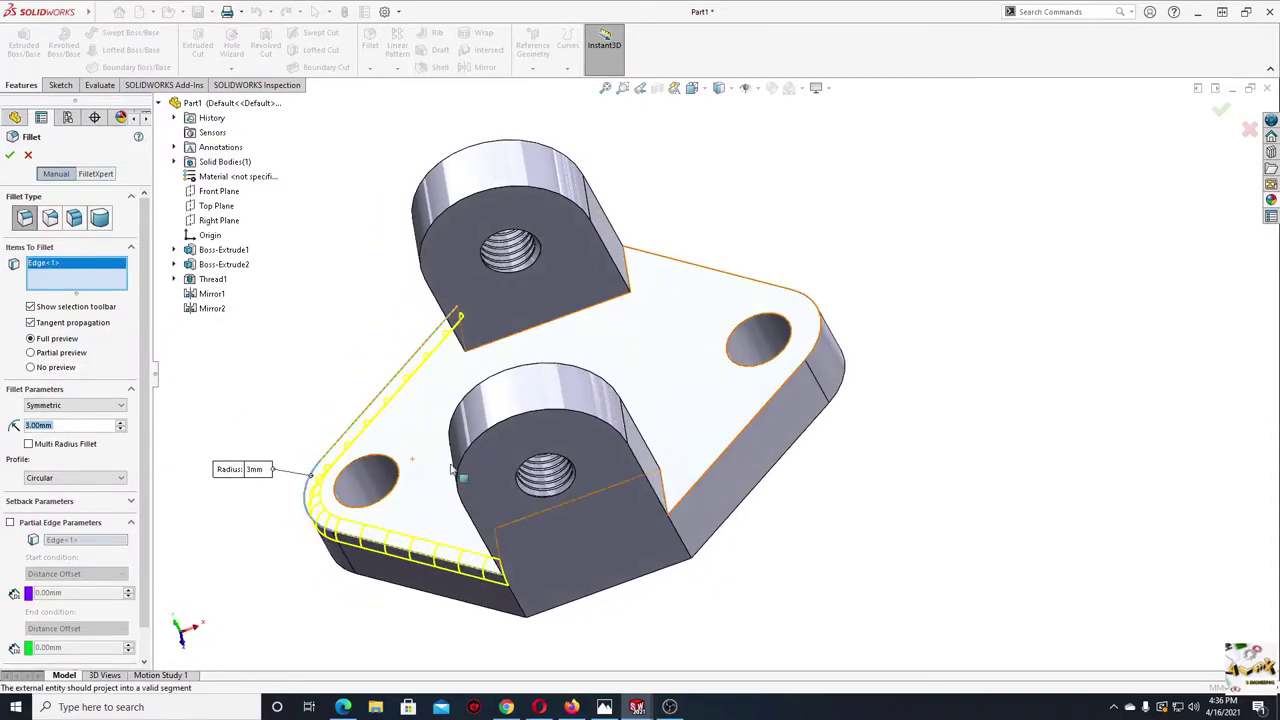
pyautogui.click(828, 340)
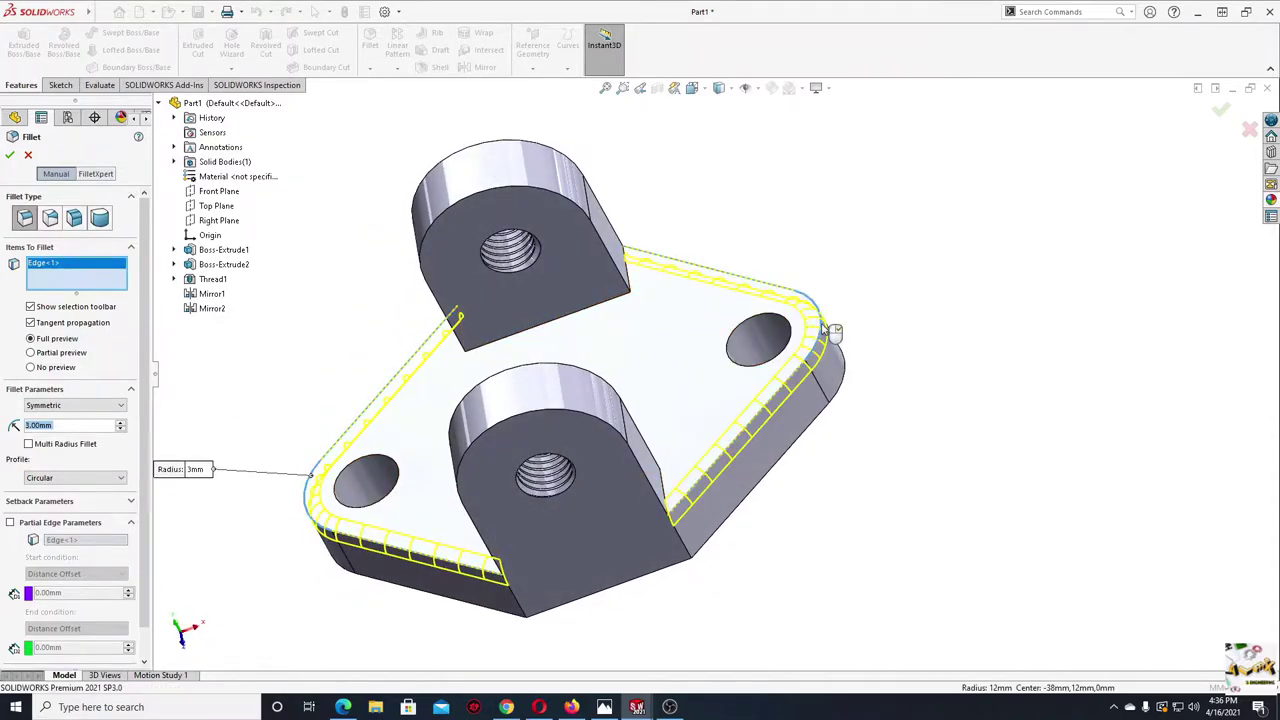
pyautogui.moveTo(651, 423)
pyautogui.mouseDown(button='middle')
pyautogui.moveTo(756, 403)
pyautogui.moveTo(441, 163)
pyautogui.mouseUp(button='middle')
pyautogui.click(706, 374)
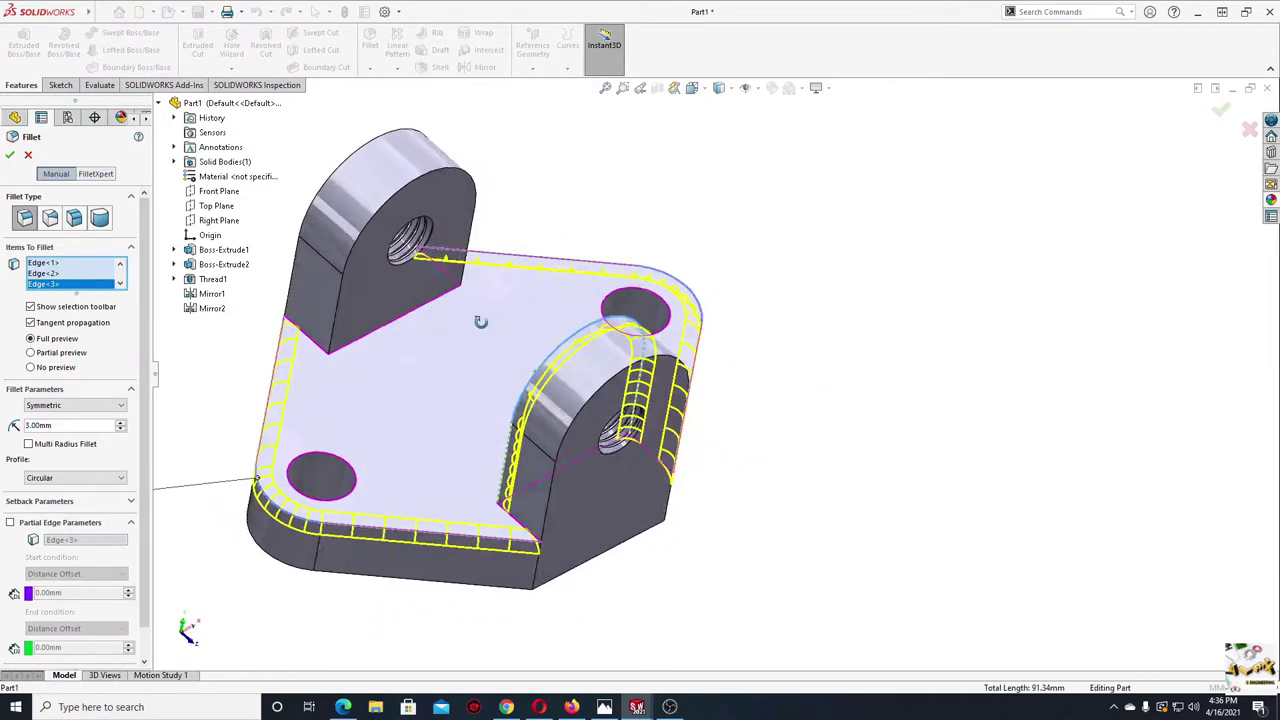
pyautogui.click(441, 163)
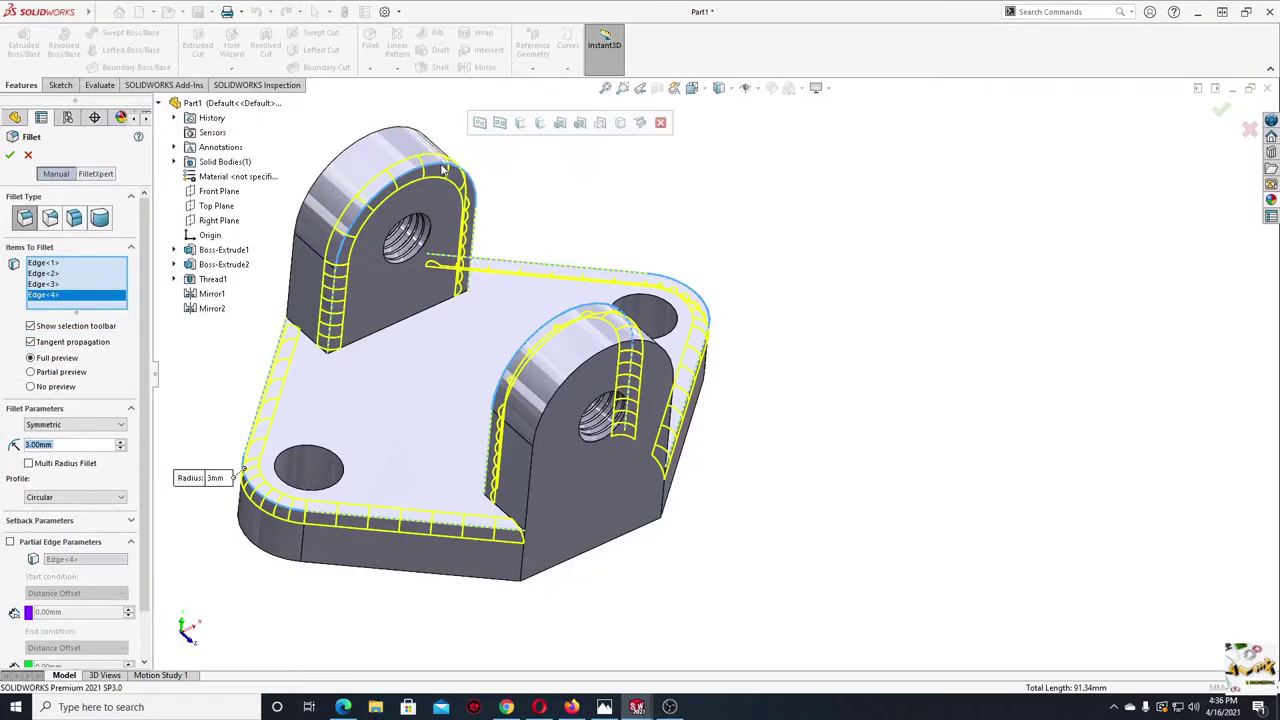
pyautogui.keyDown('ctrl'); pyautogui.moveTo(423, 391); pyautogui.dragTo(497, 400, button='middle'); pyautogui.keyUp('ctrl')
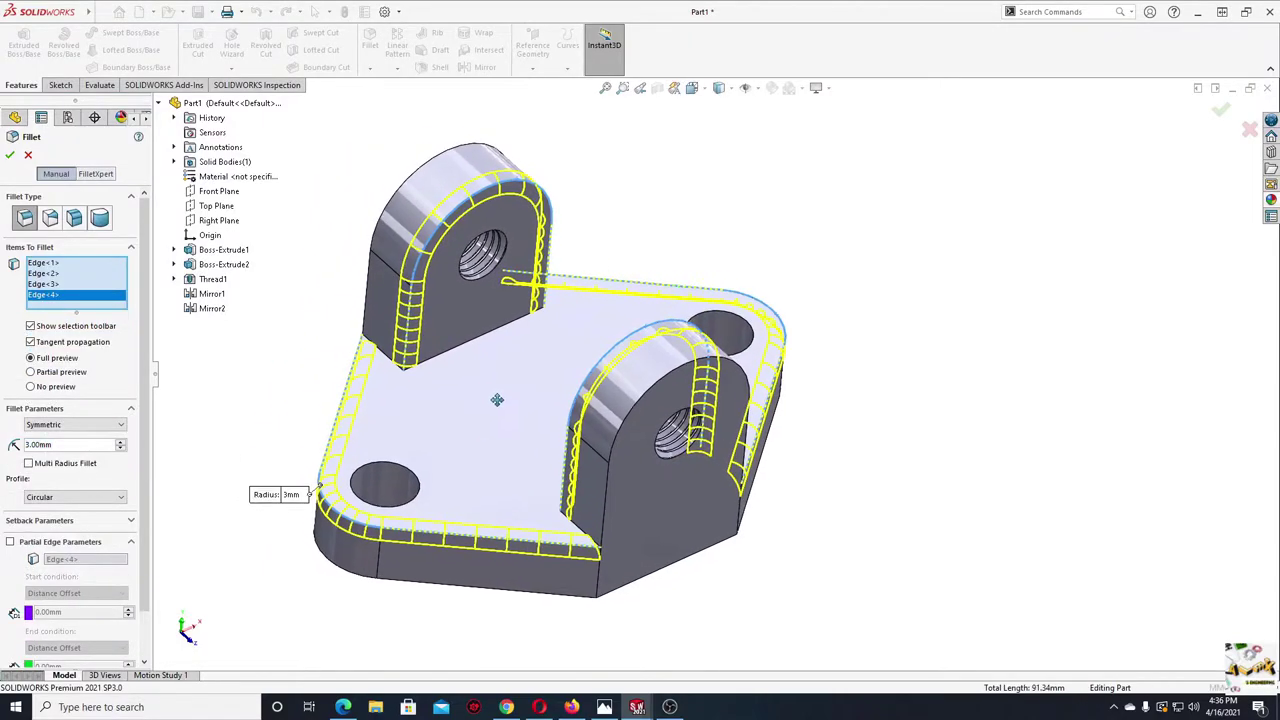
pyautogui.click(9, 156)
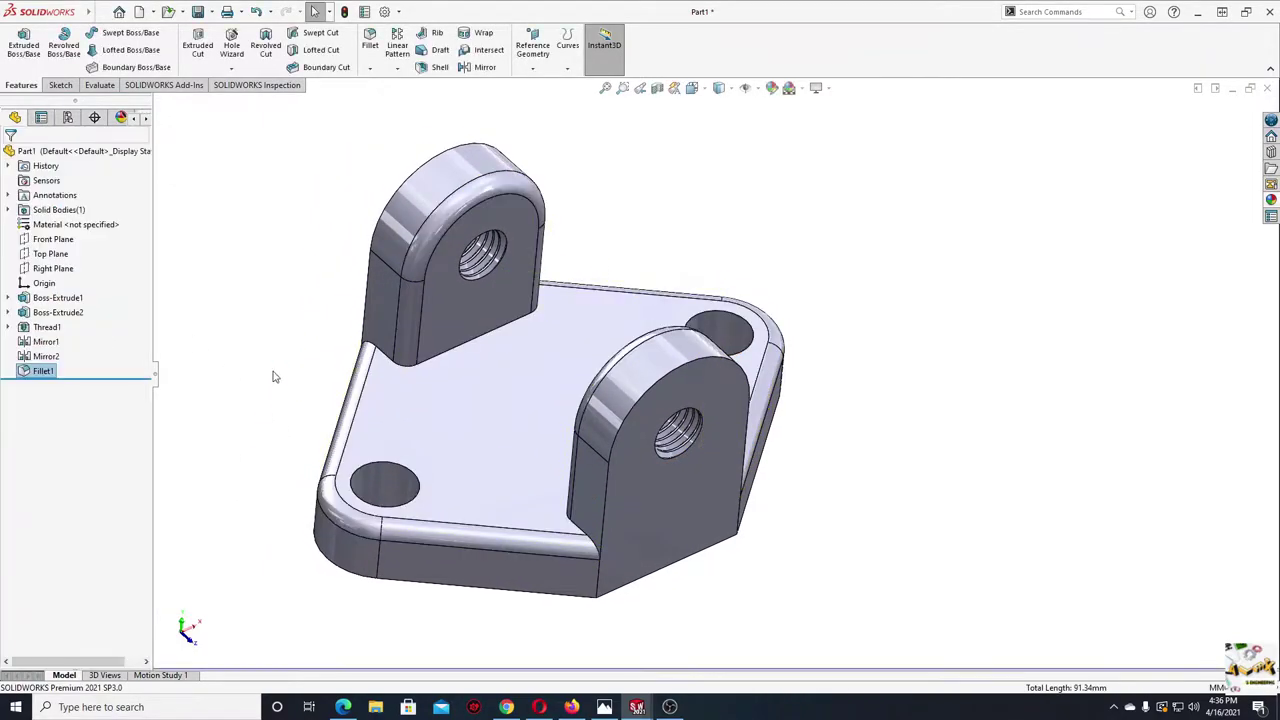
# - Fillet the left and right lug-to-plate edges at 3 mm radius
pyautogui.click(369, 50)
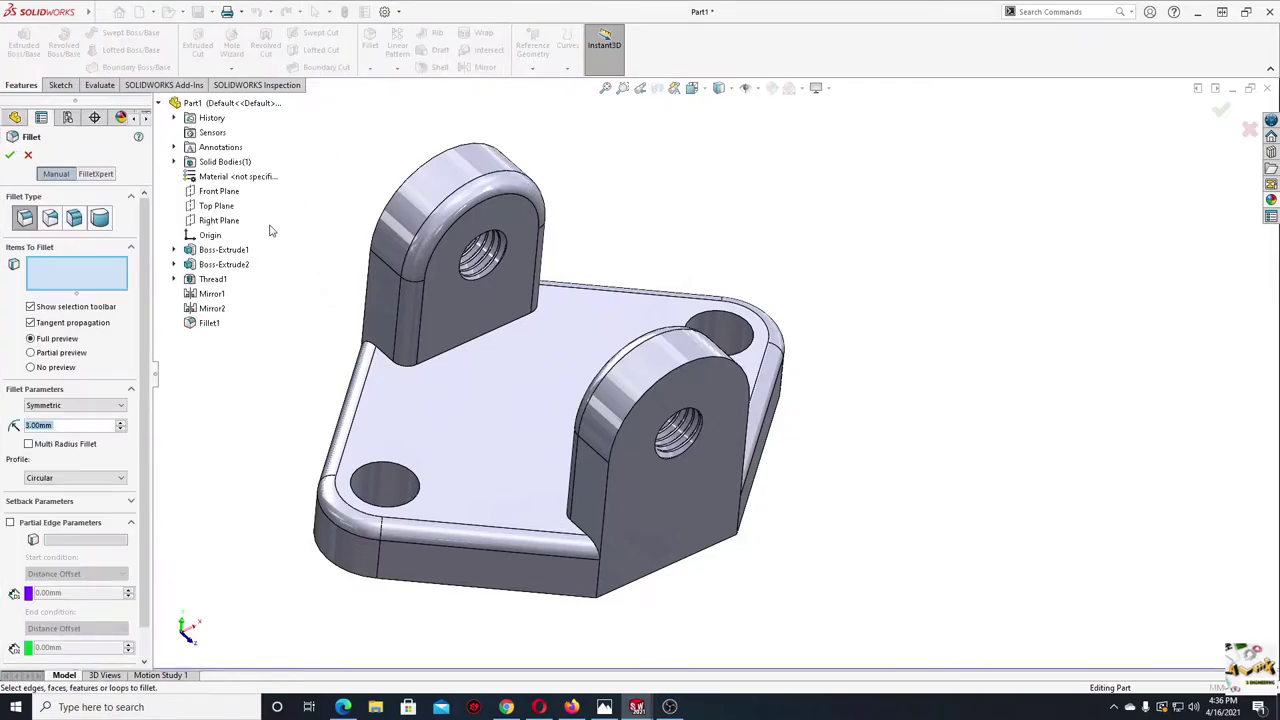
pyautogui.click(405, 362)
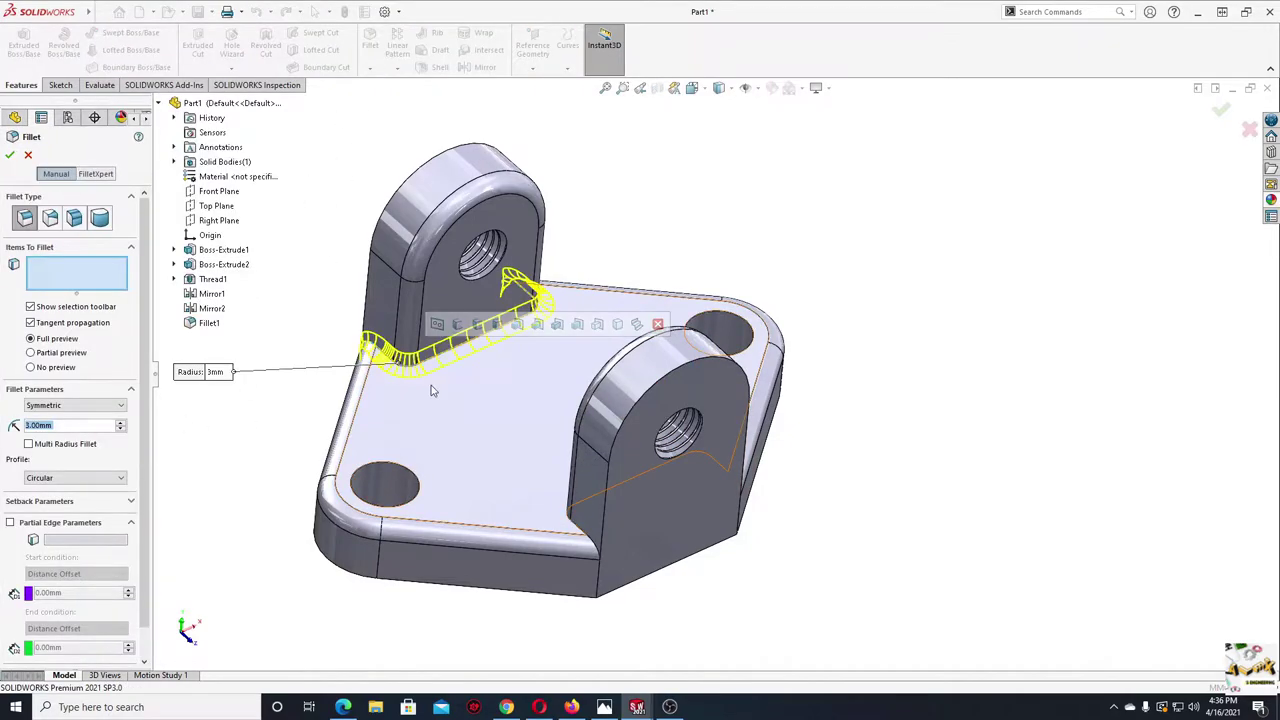
pyautogui.moveTo(491, 457)
pyautogui.mouseDown(button='middle')
pyautogui.moveTo(567, 572)
pyautogui.moveTo(425, 459)
pyautogui.mouseUp(button='middle')
pyautogui.click(600, 538)
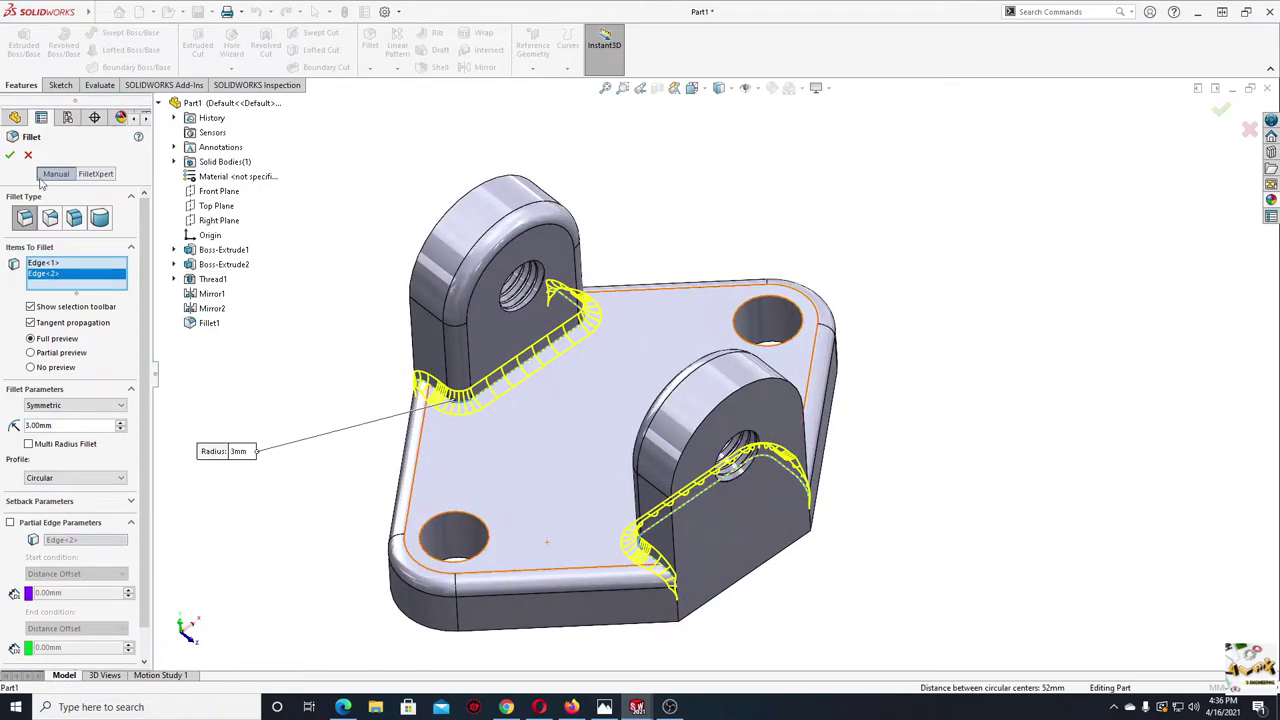
pyautogui.click(10, 156)
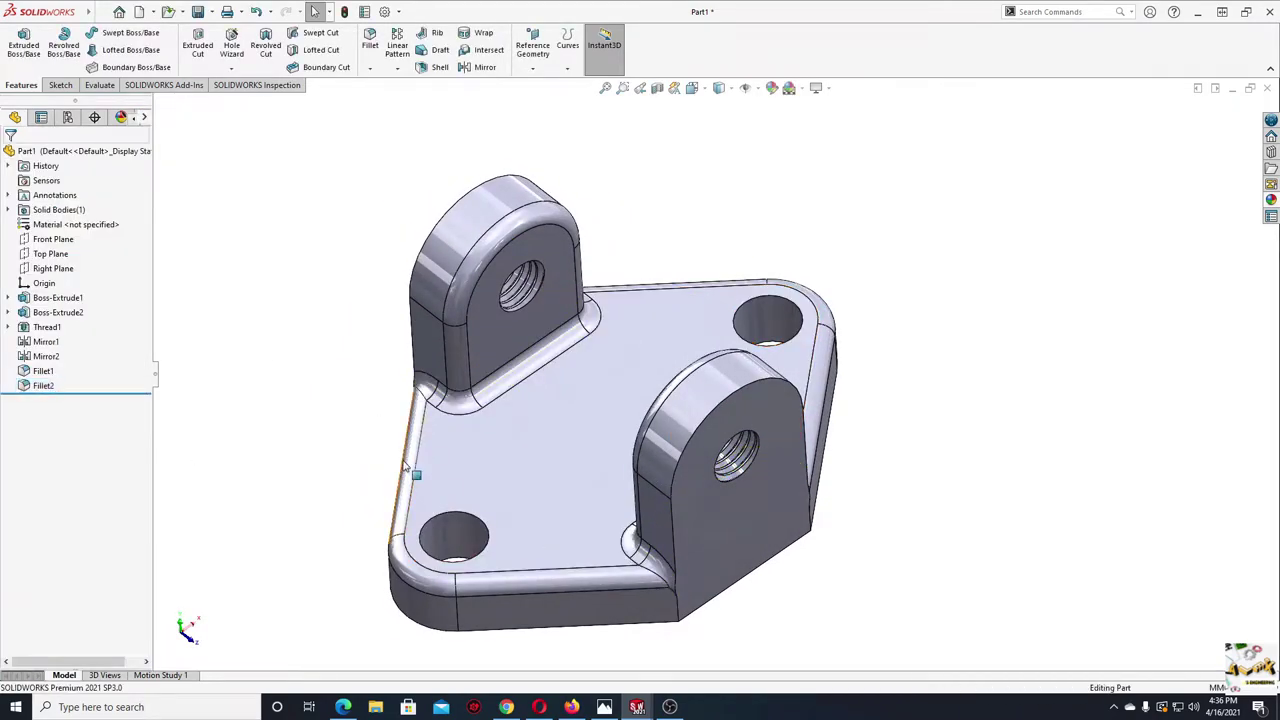
pyautogui.moveTo(414, 466)
pyautogui.mouseDown(button='middle')
pyautogui.moveTo(375, 480)
pyautogui.moveTo(343, 357)
pyautogui.moveTo(263, 366)
pyautogui.moveTo(343, 357)
pyautogui.moveTo(396, 421)
pyautogui.moveTo(370, 455)
pyautogui.moveTo(377, 466)
pyautogui.moveTo(466, 449)
pyautogui.moveTo(363, 402)
pyautogui.mouseUp(button='middle')
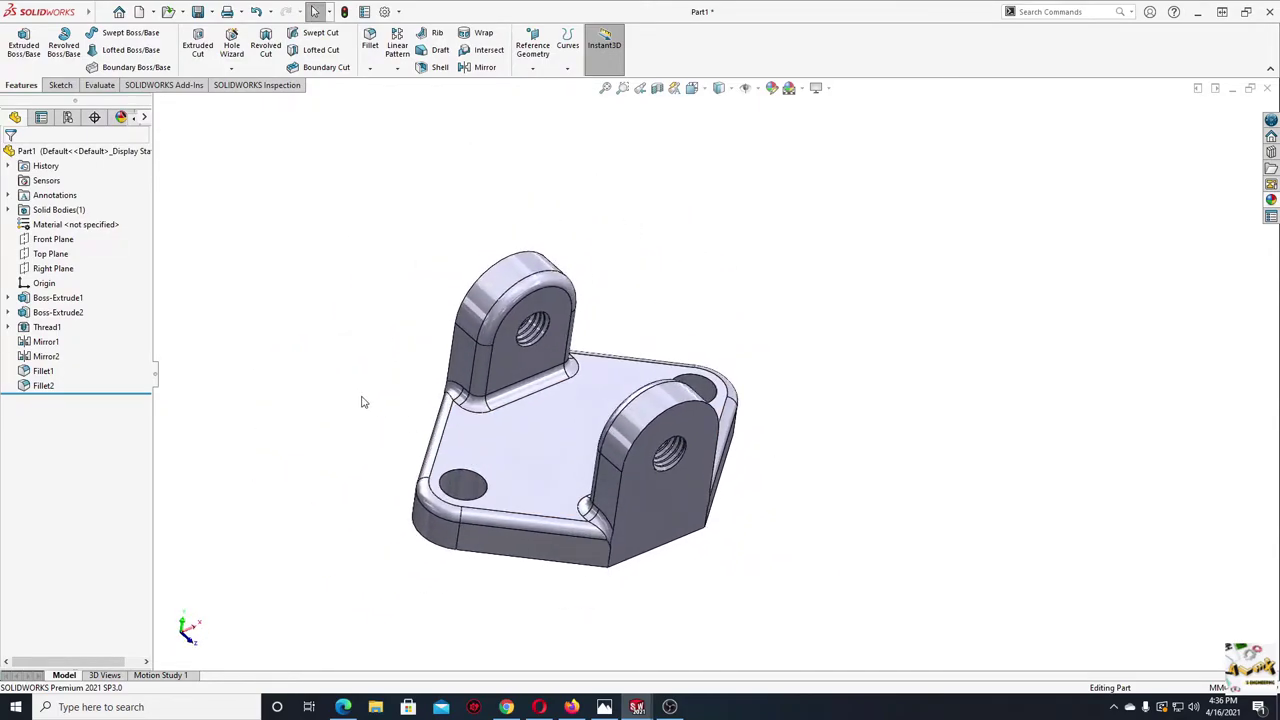
# - Save the part as Bracket on the Desktop and start a new document
pyautogui.click(199, 13)
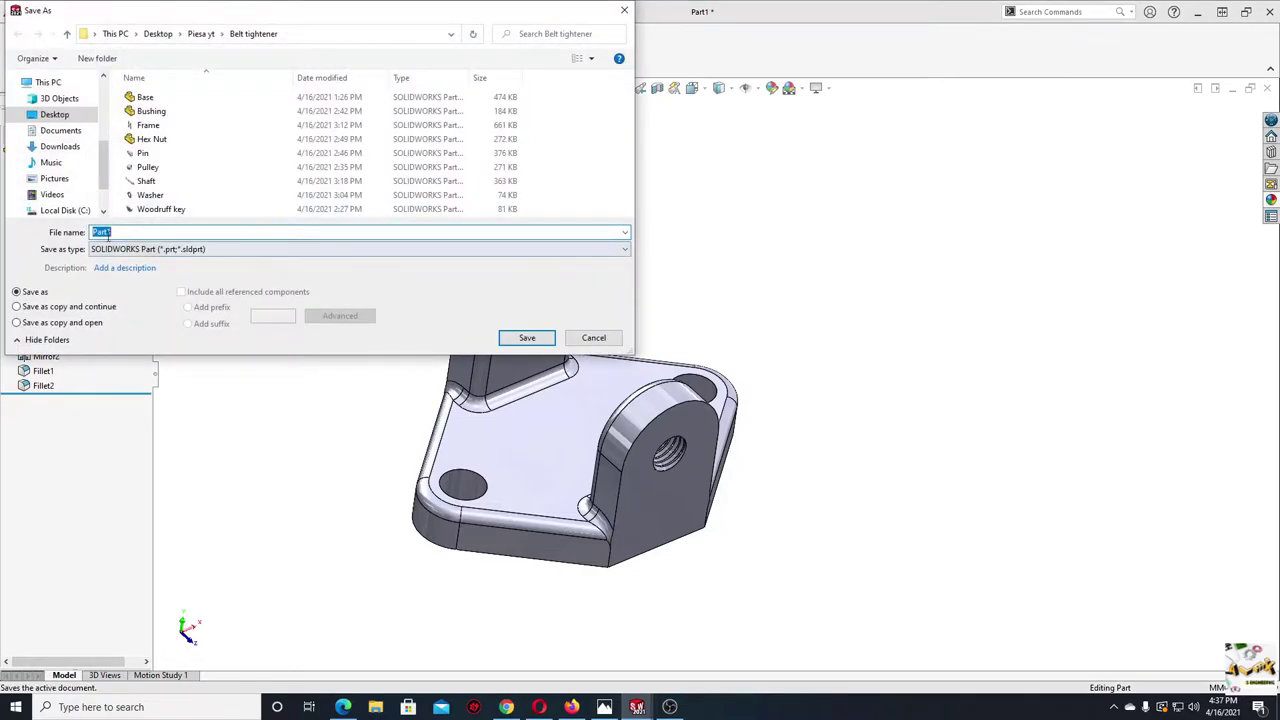
pyautogui.click(56, 118)
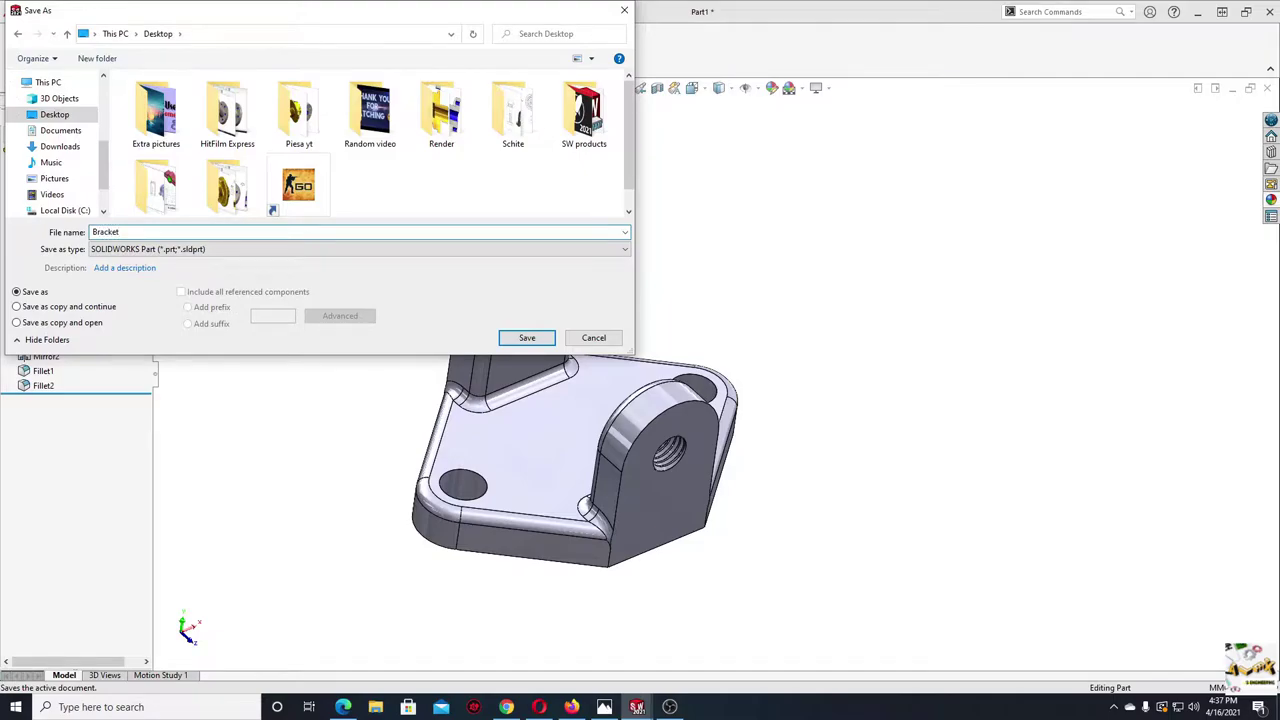
pyautogui.press('Return')
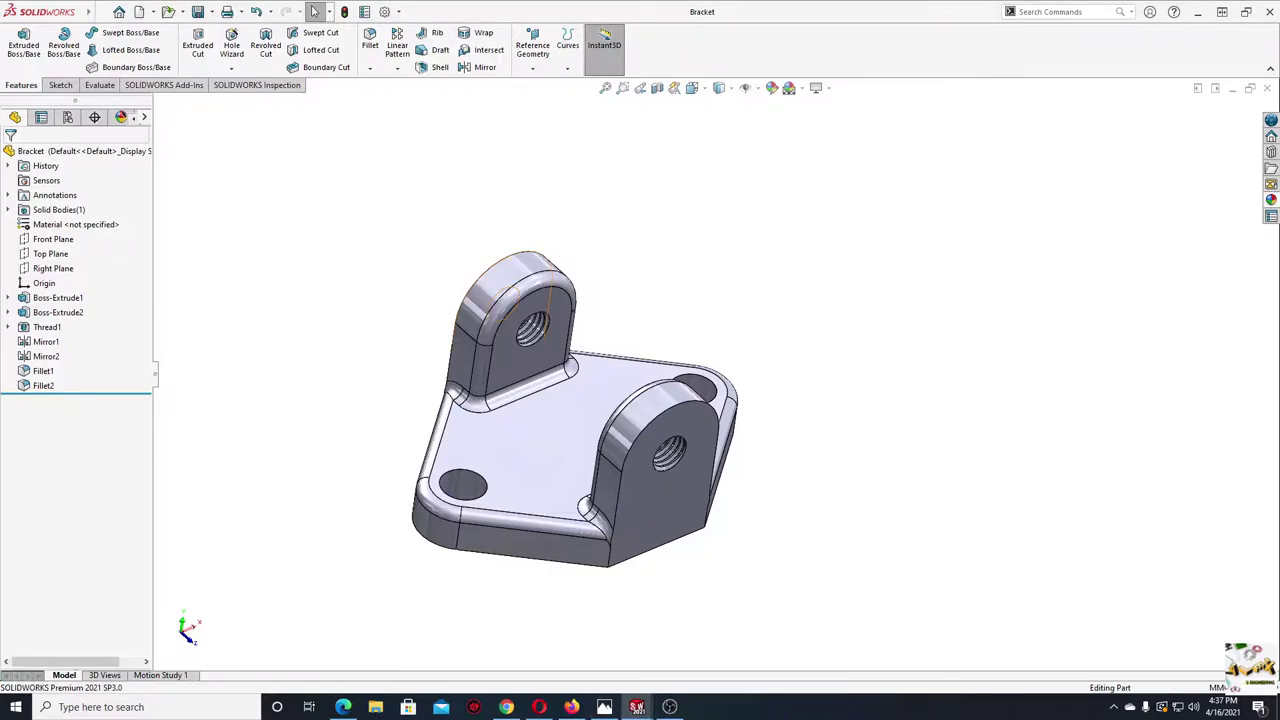
pyautogui.click(139, 11)
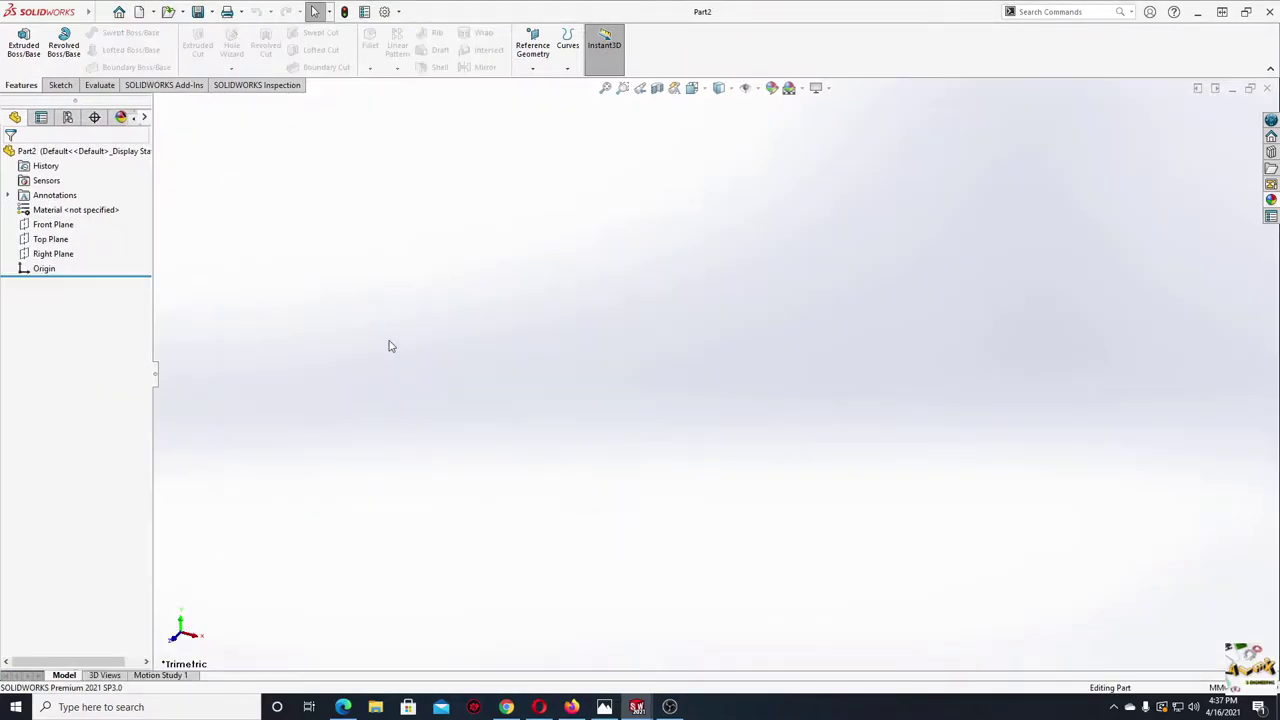
# - Switch the viewport background to plain white and start a sketch on the Front Plane
pyautogui.click(797, 88)
pyautogui.click(822, 121)
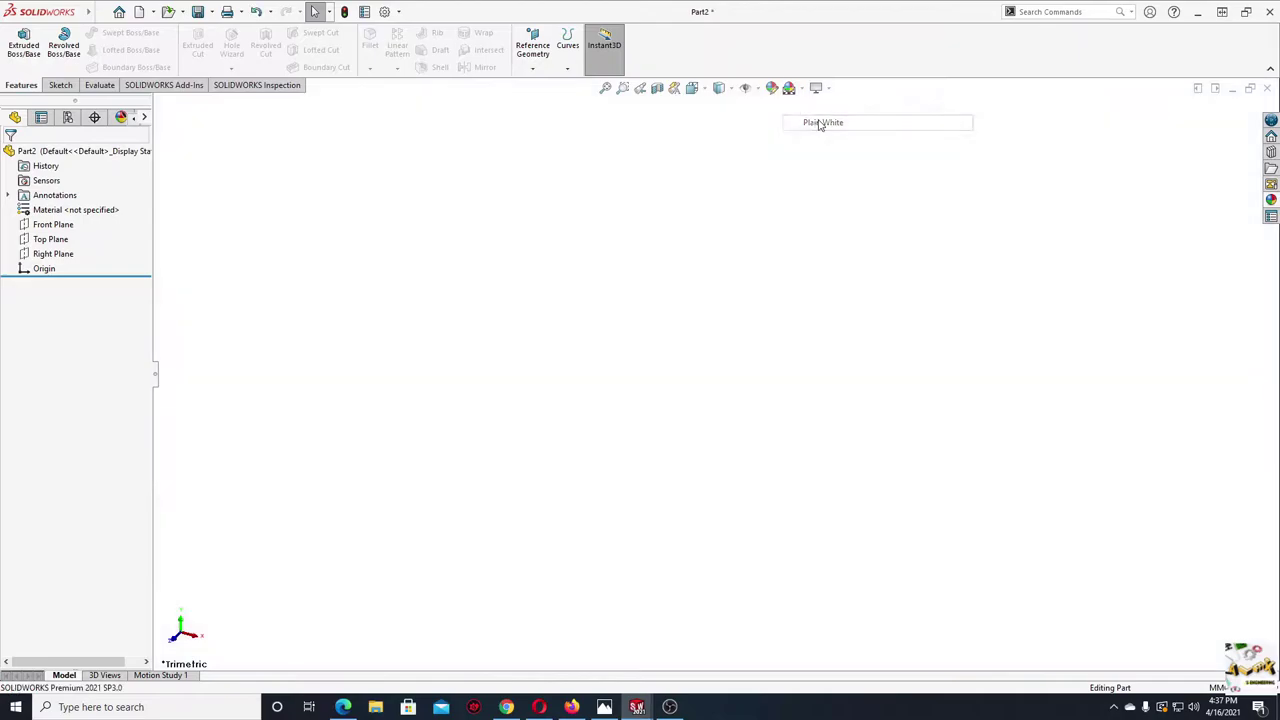
pyautogui.click(50, 228)
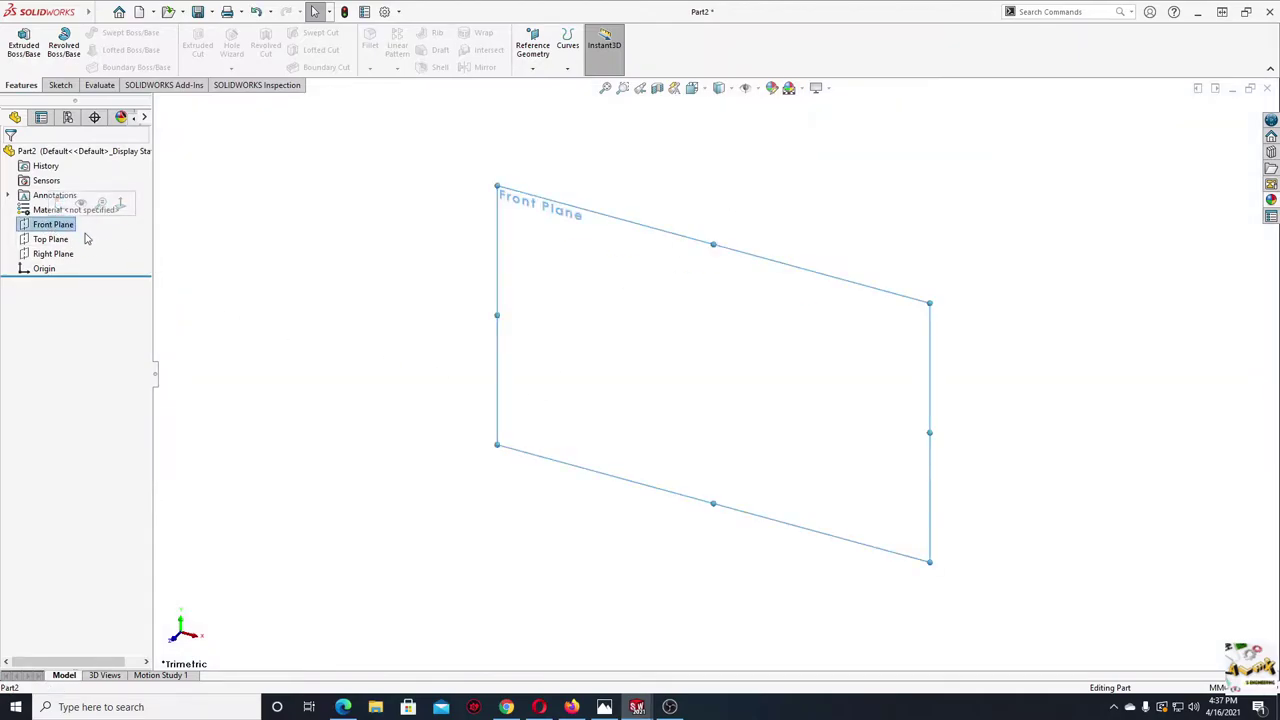
pyautogui.click(84, 204)
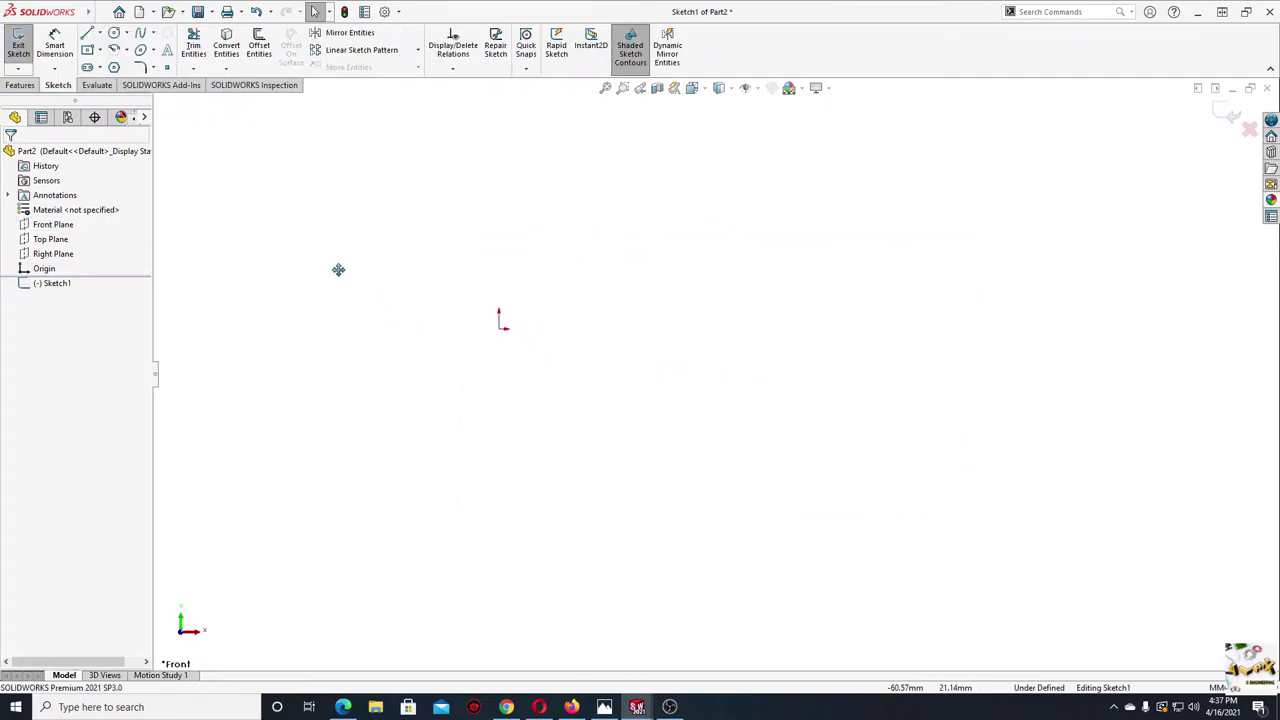
# - Draw a circle centred on the origin and a smaller circle directly below it
pyautogui.click(114, 33)
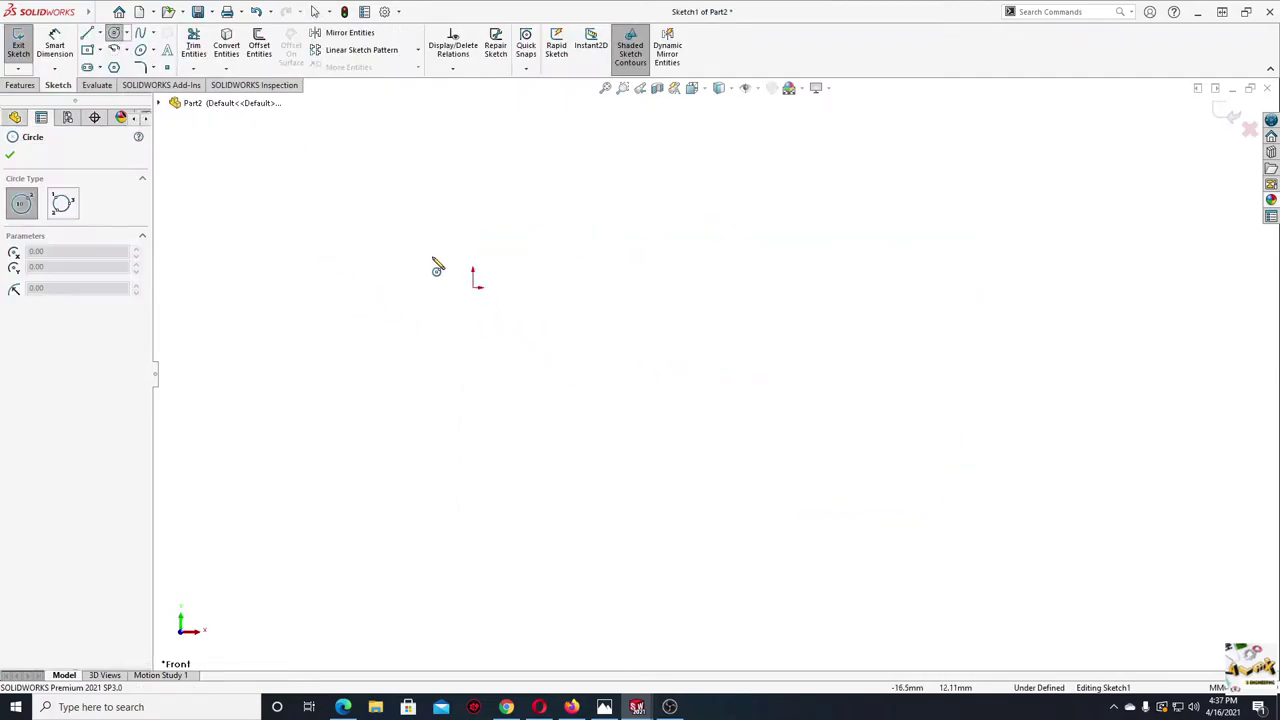
pyautogui.click(474, 284)
pyautogui.click(513, 345)
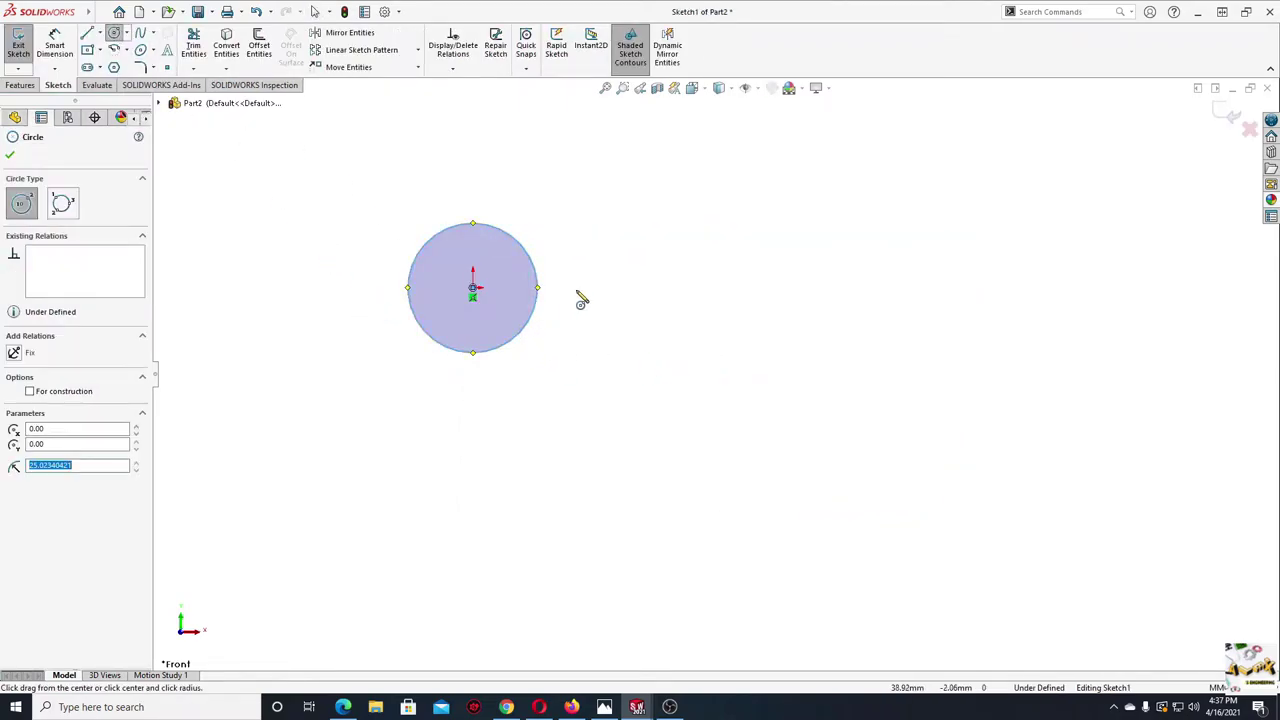
pyautogui.rightClick(579, 277)
pyautogui.click(613, 287)
pyautogui.keyDown('ctrl'); pyautogui.moveTo(452, 348); pyautogui.dragTo(352, 234, button='middle'); pyautogui.keyUp('ctrl')
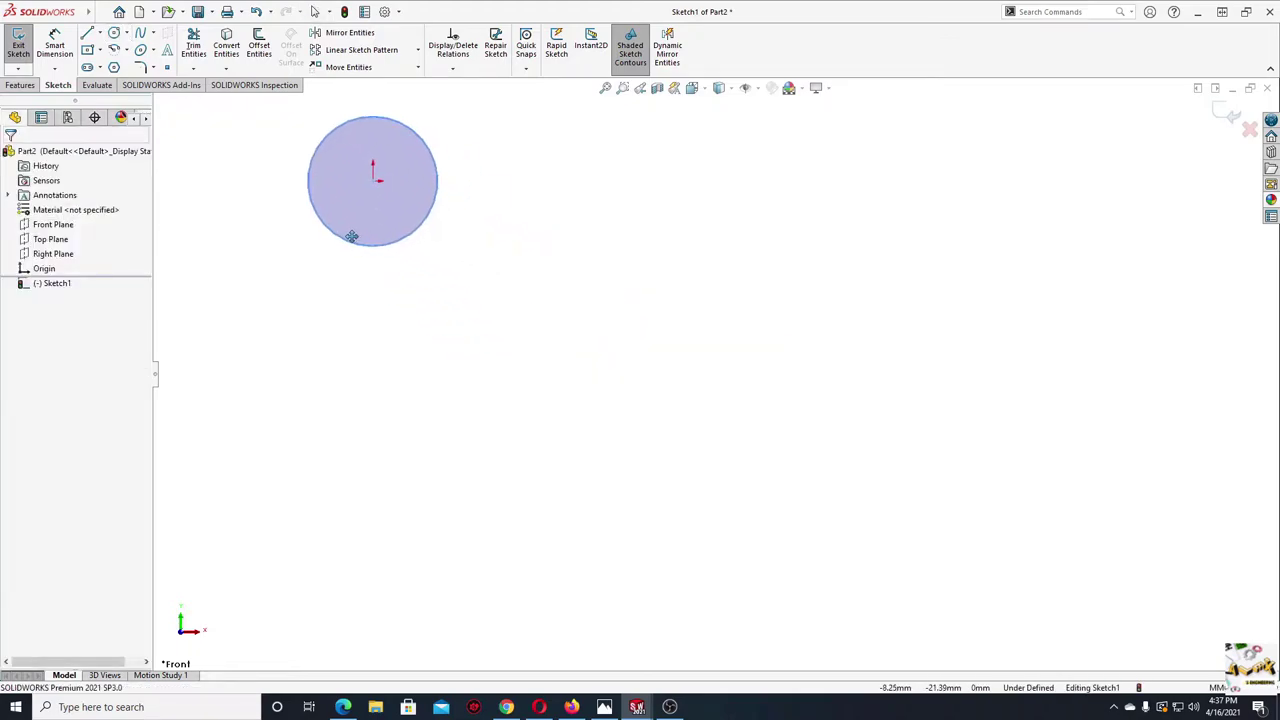
pyautogui.click(114, 33)
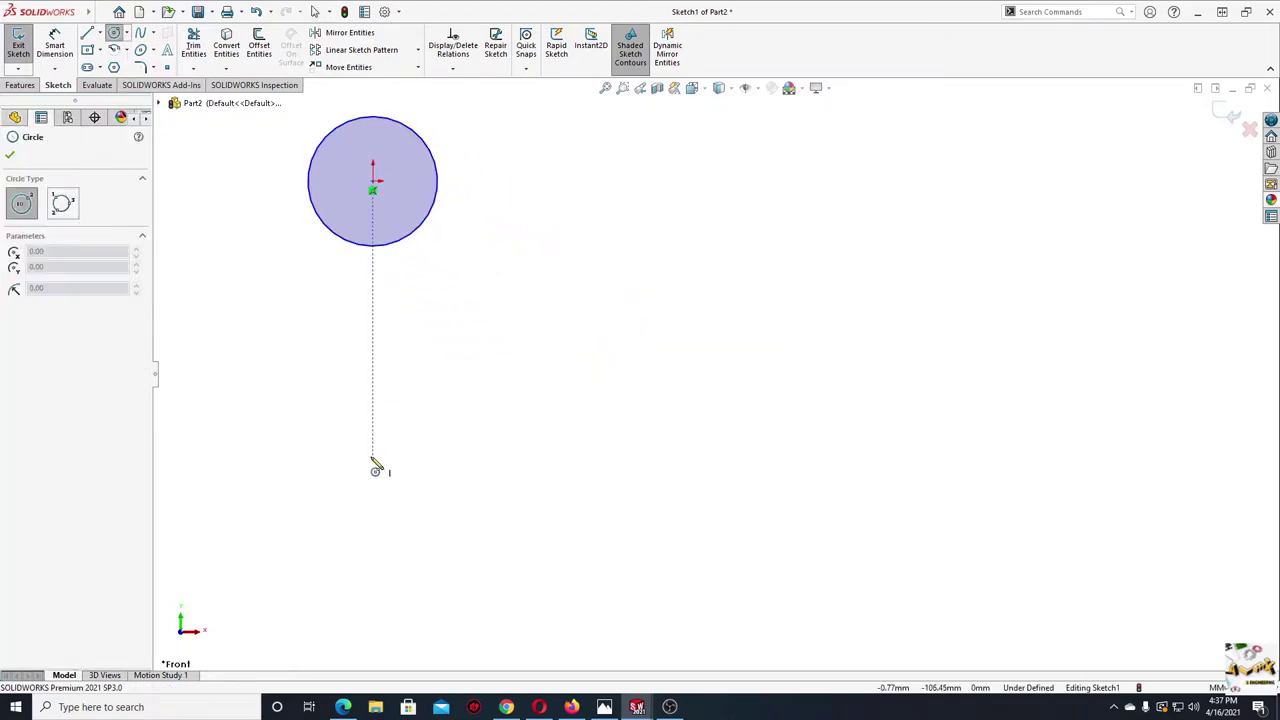
pyautogui.click(373, 456)
pyautogui.click(420, 478)
pyautogui.press('Escape')
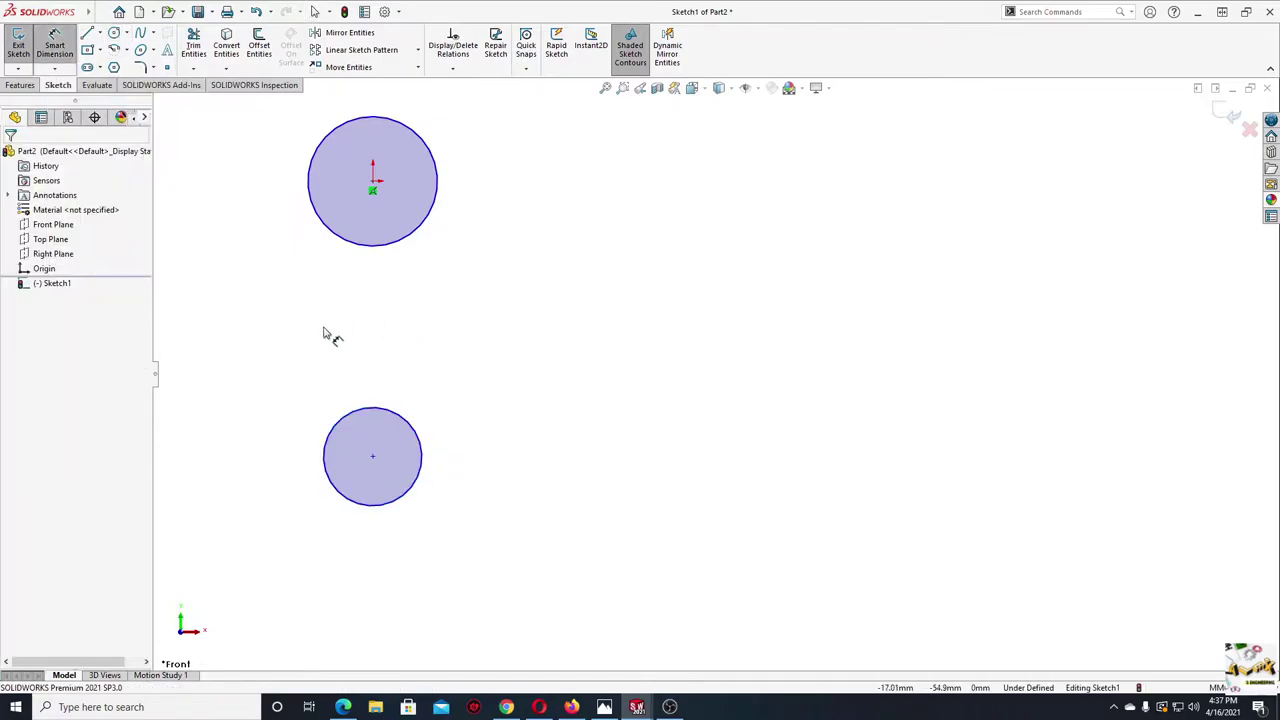
# - Dimension the upper circle as Ø48 and the lower circle as Ø32
pyautogui.click(404, 239)
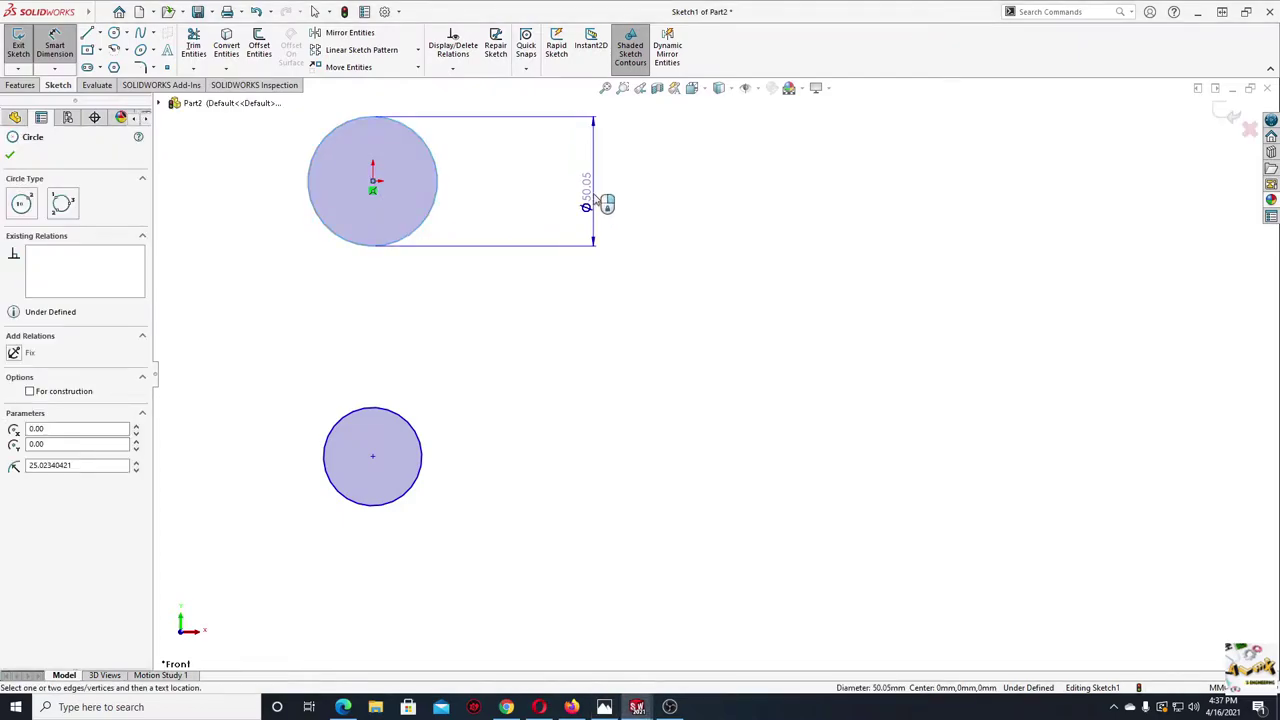
pyautogui.click(590, 195)
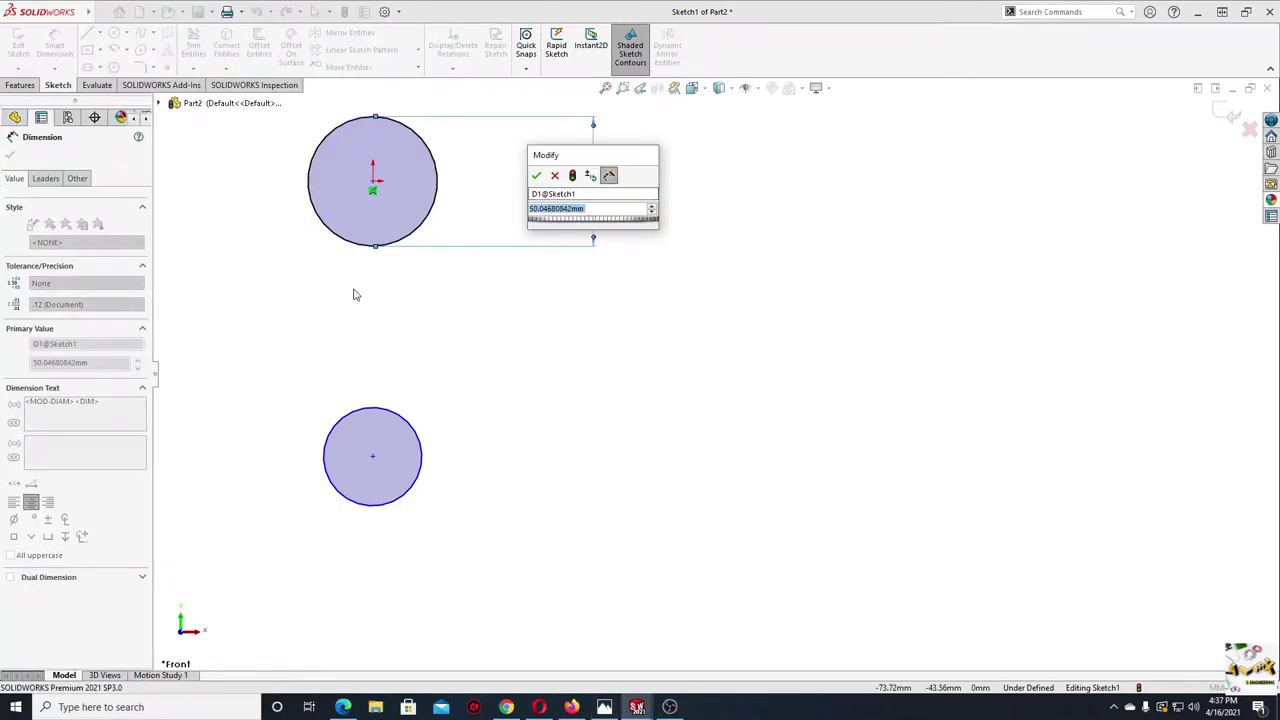
pyautogui.write('48')
pyautogui.press('Return')
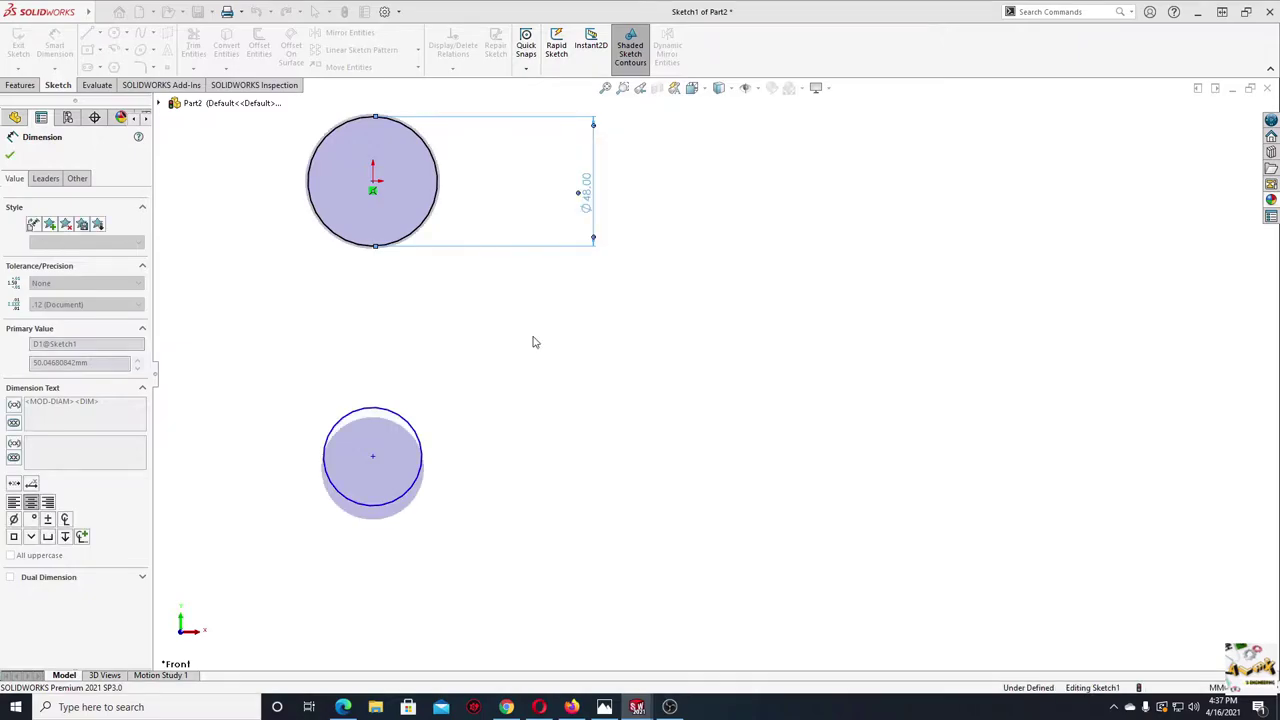
pyautogui.click(421, 444)
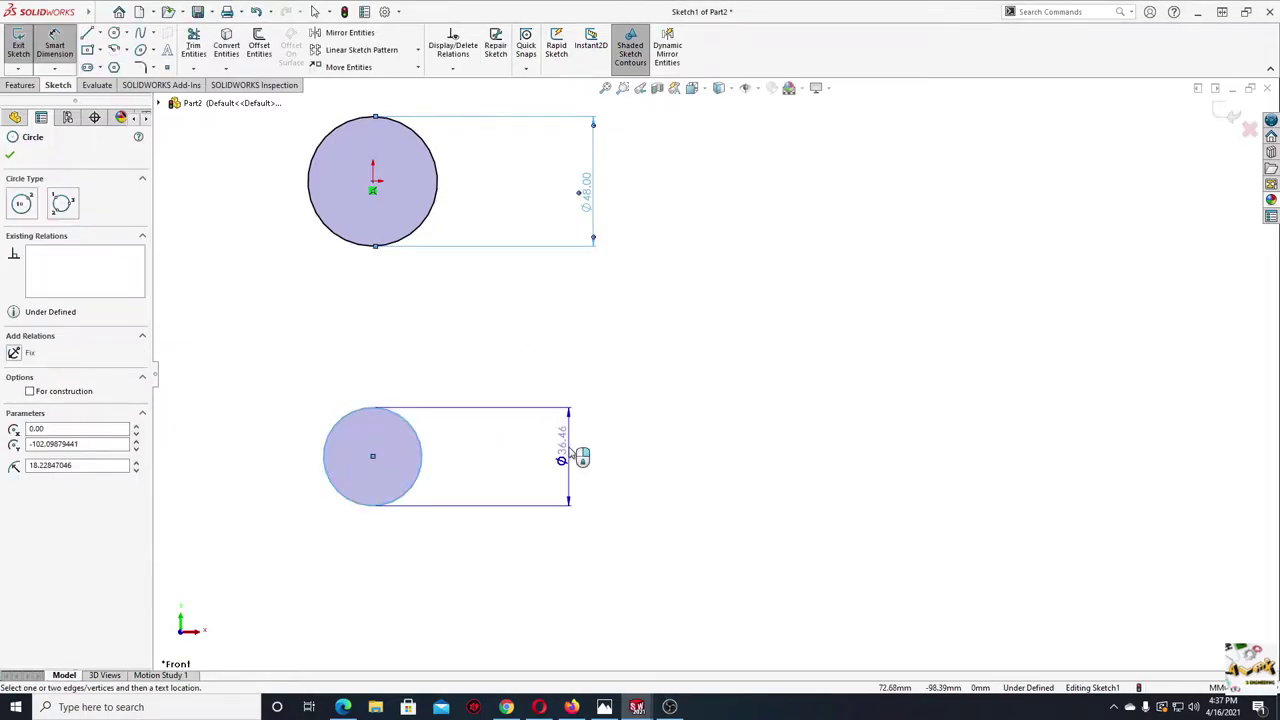
pyautogui.click(570, 447)
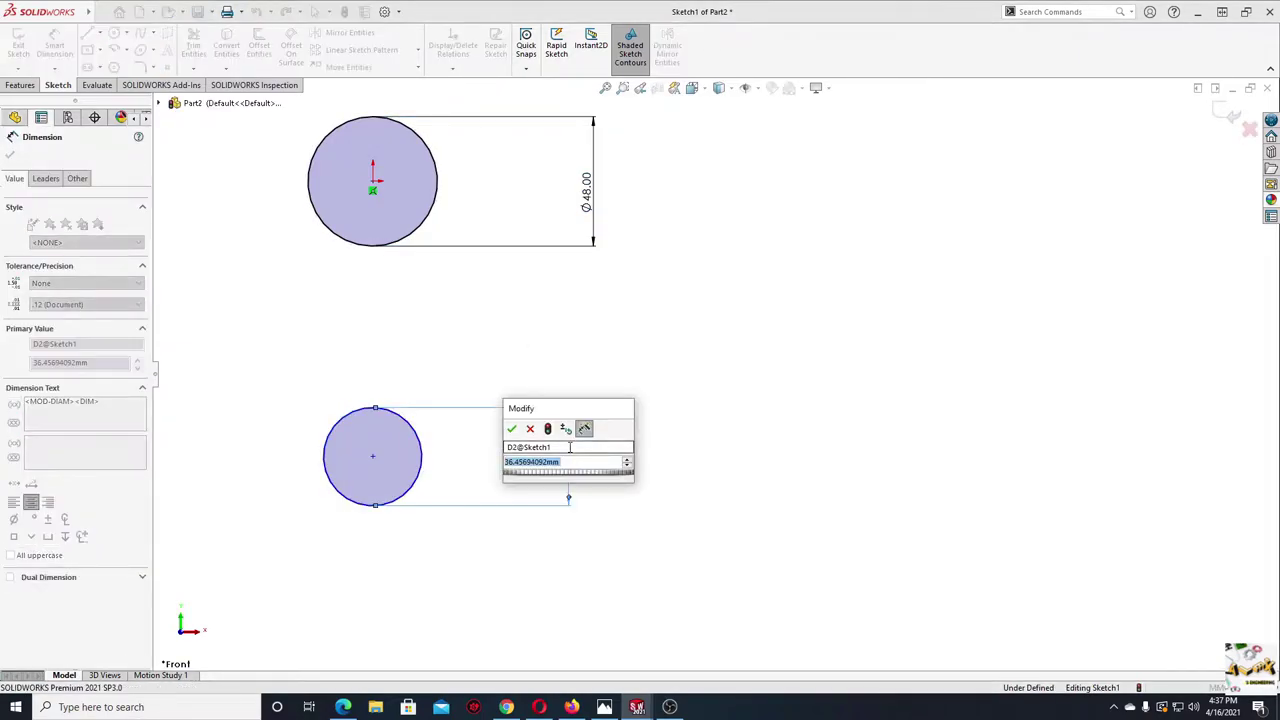
pyautogui.write('32')
pyautogui.press('Return')
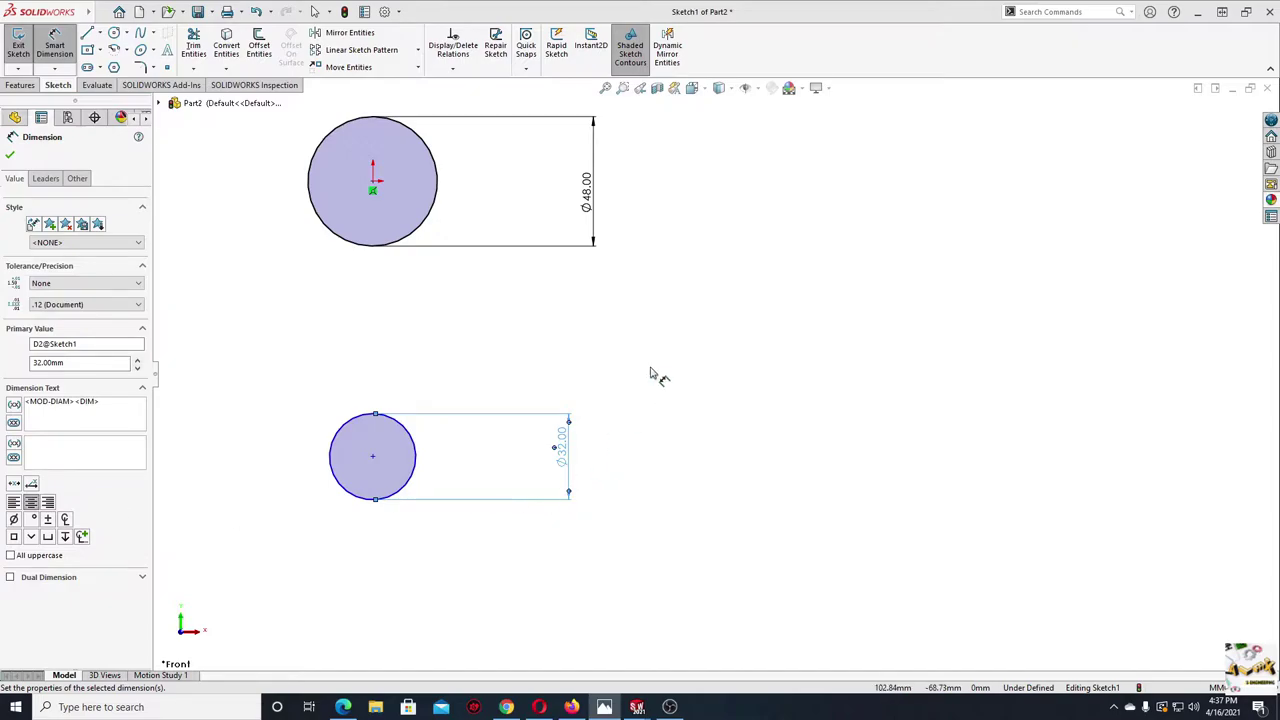
# - Dimension the distance between the two circle centres as 140 mm
pyautogui.press('Escape')
pyautogui.click(372, 182)
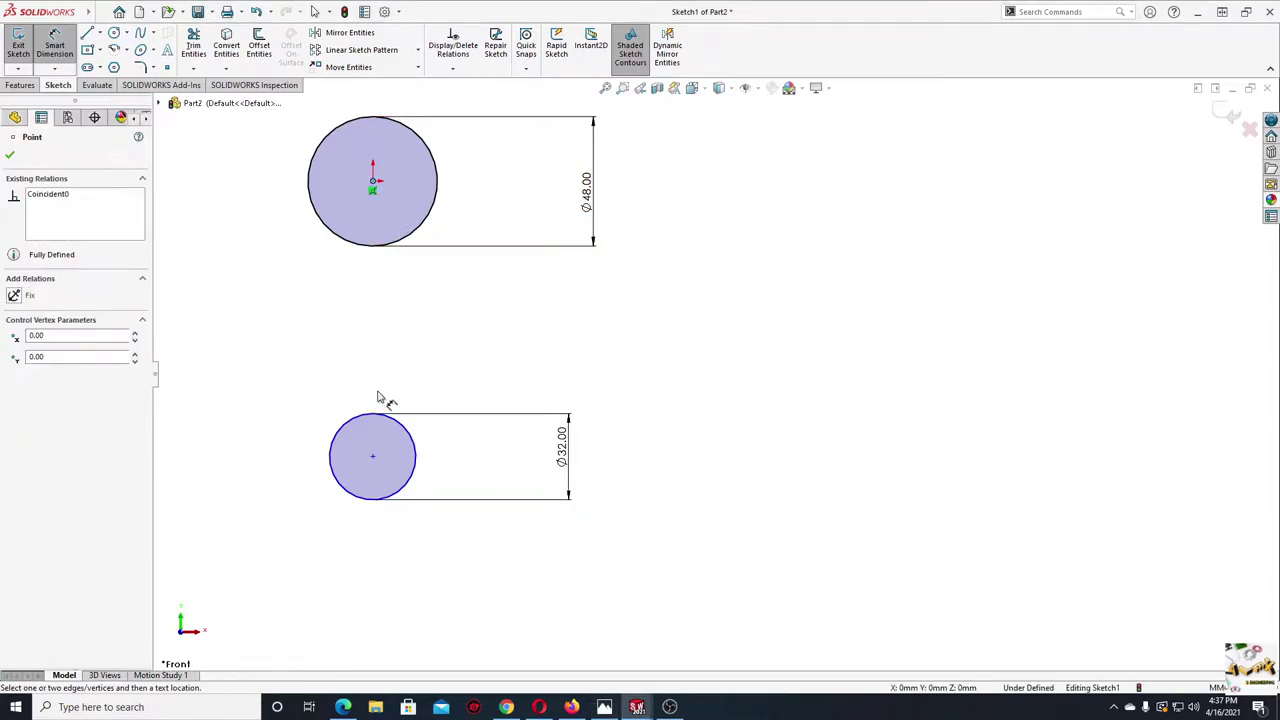
pyautogui.click(373, 457)
pyautogui.click(725, 402)
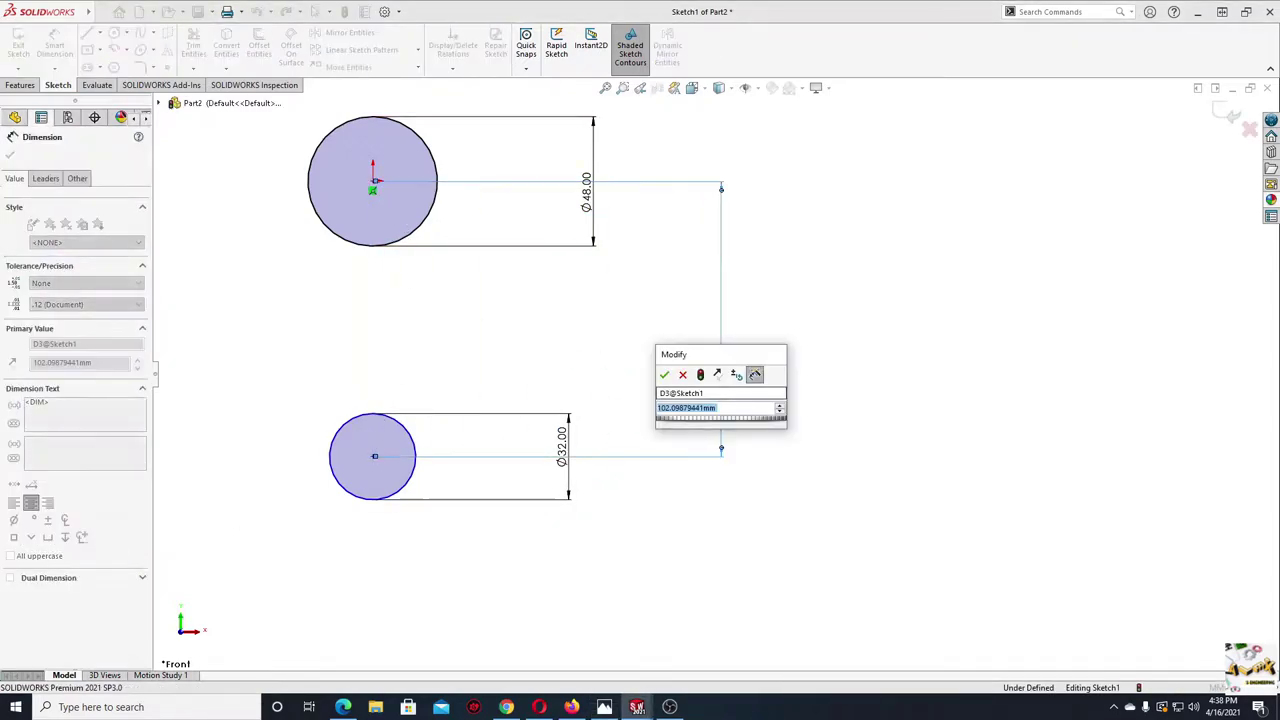
pyautogui.write('140')
pyautogui.press('Return')
# - Add a Vertical relation between the two circle centres
pyautogui.rightClick(298, 335)
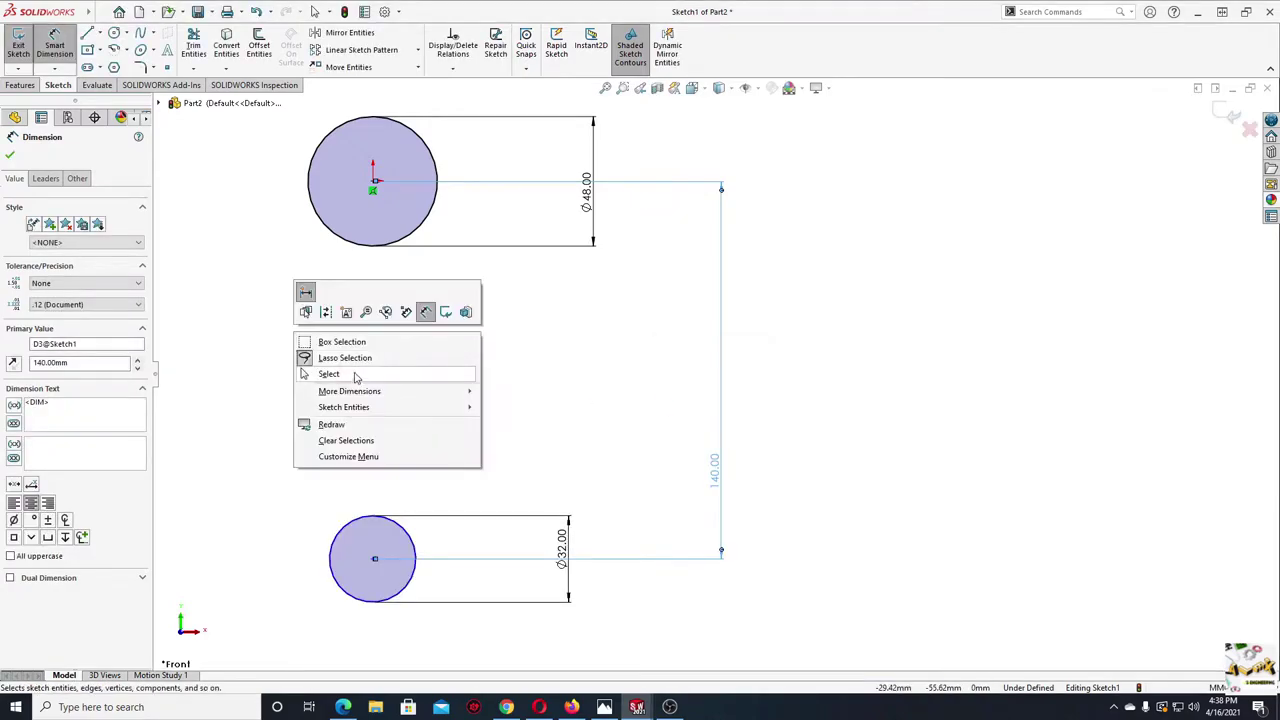
pyautogui.click(354, 374)
pyautogui.click(373, 558)
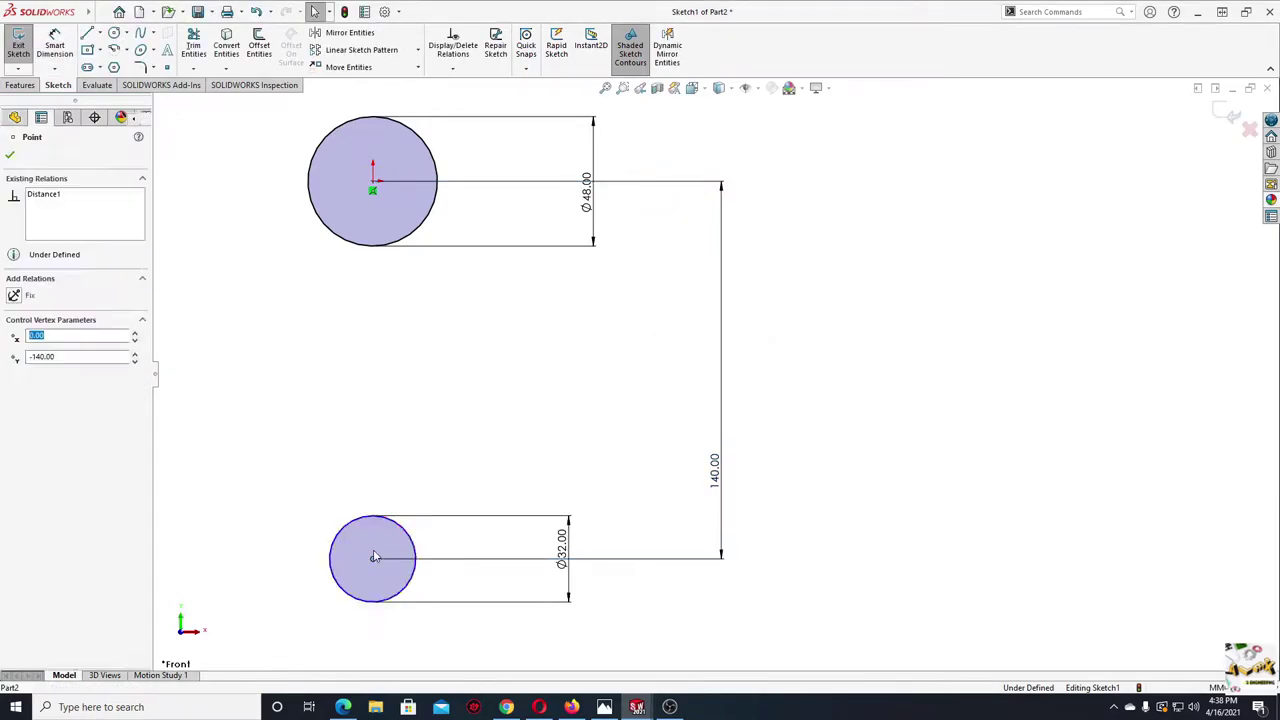
pyautogui.keyDown('ctrl'); pyautogui.click(372, 183); pyautogui.keyUp('ctrl')
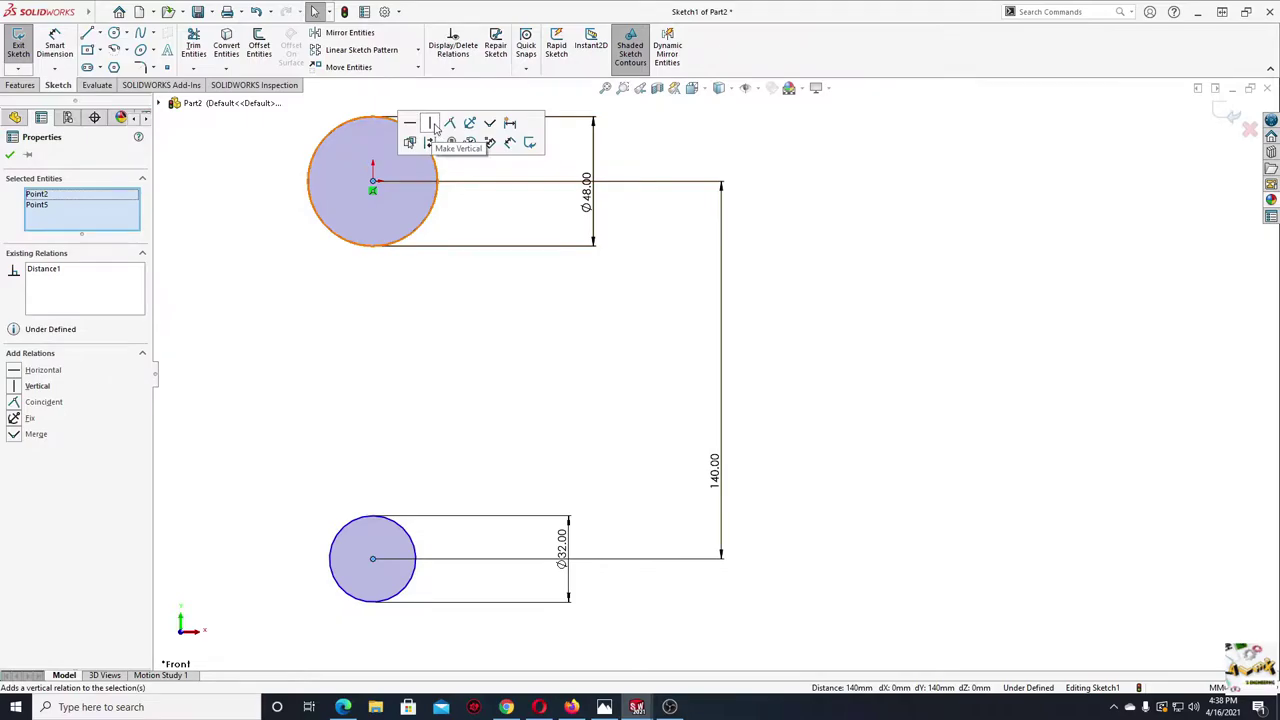
pyautogui.click(431, 123)
pyautogui.click(469, 371)
pyautogui.scroll(2, 485, 360)
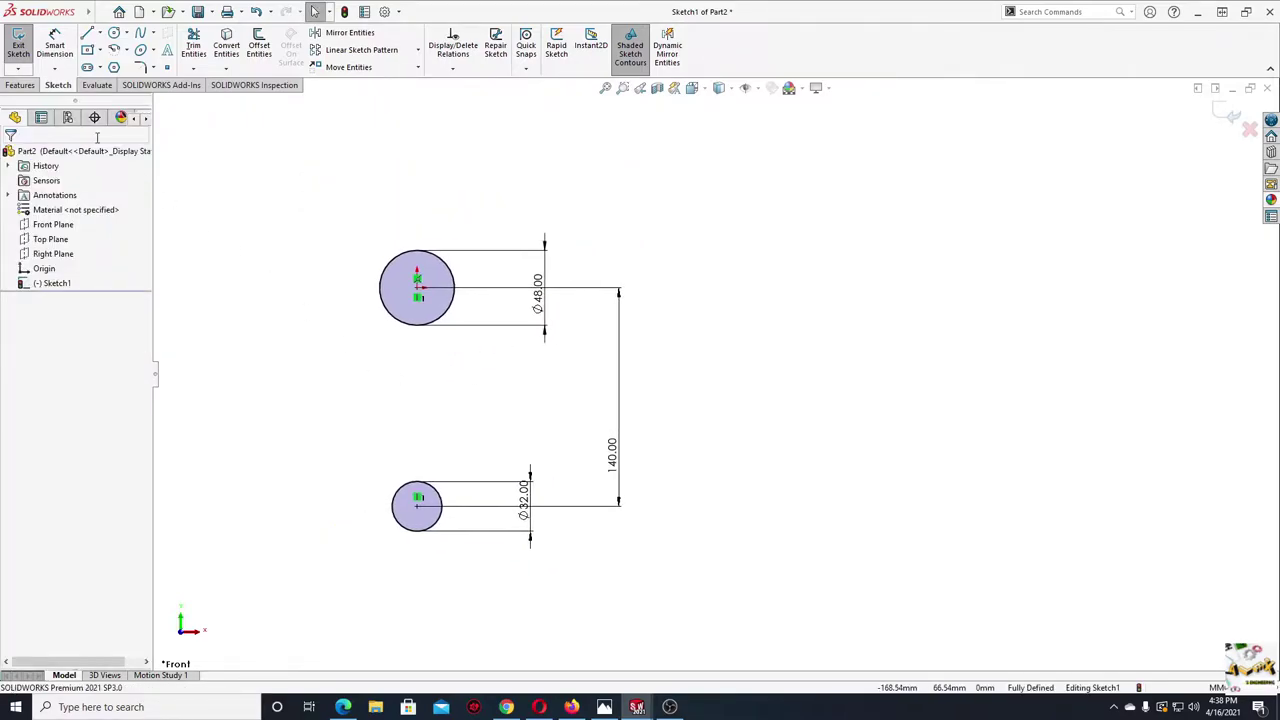
pyautogui.click(24, 85)
# - Extrude only the upper Ø48 circle's region 25 mm into a cylinder
pyautogui.click(24, 45)
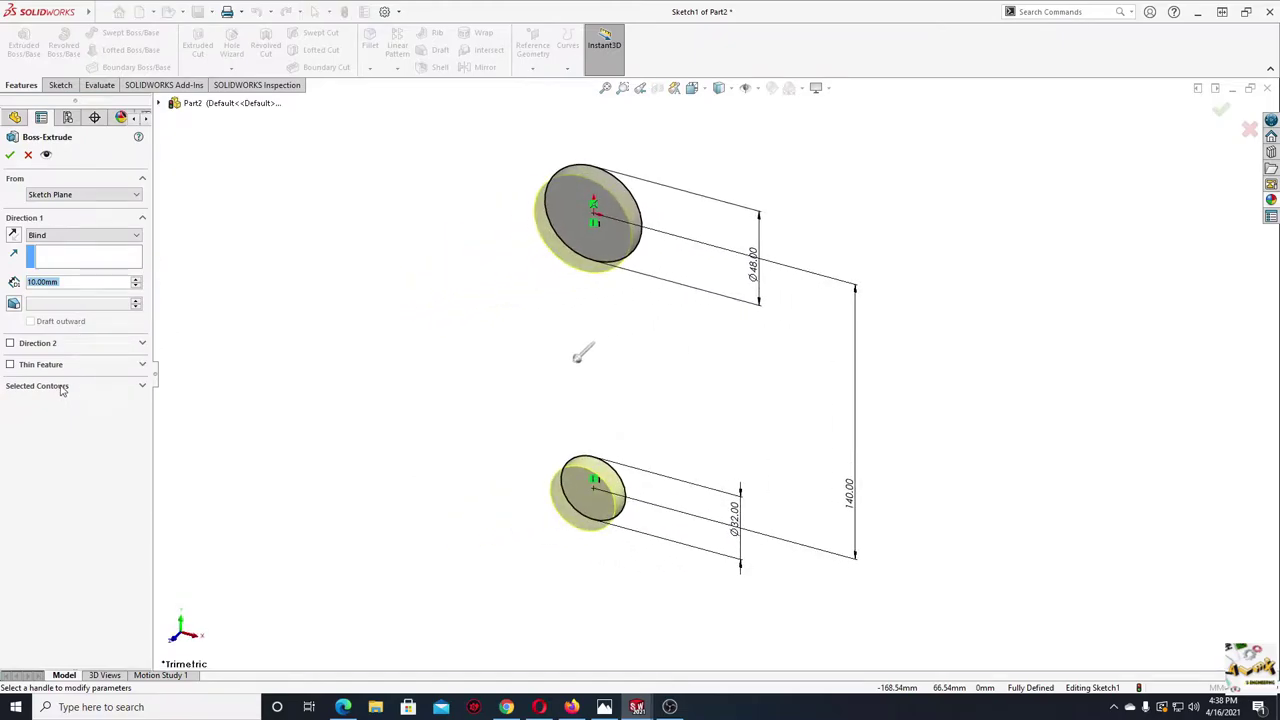
pyautogui.click(100, 390)
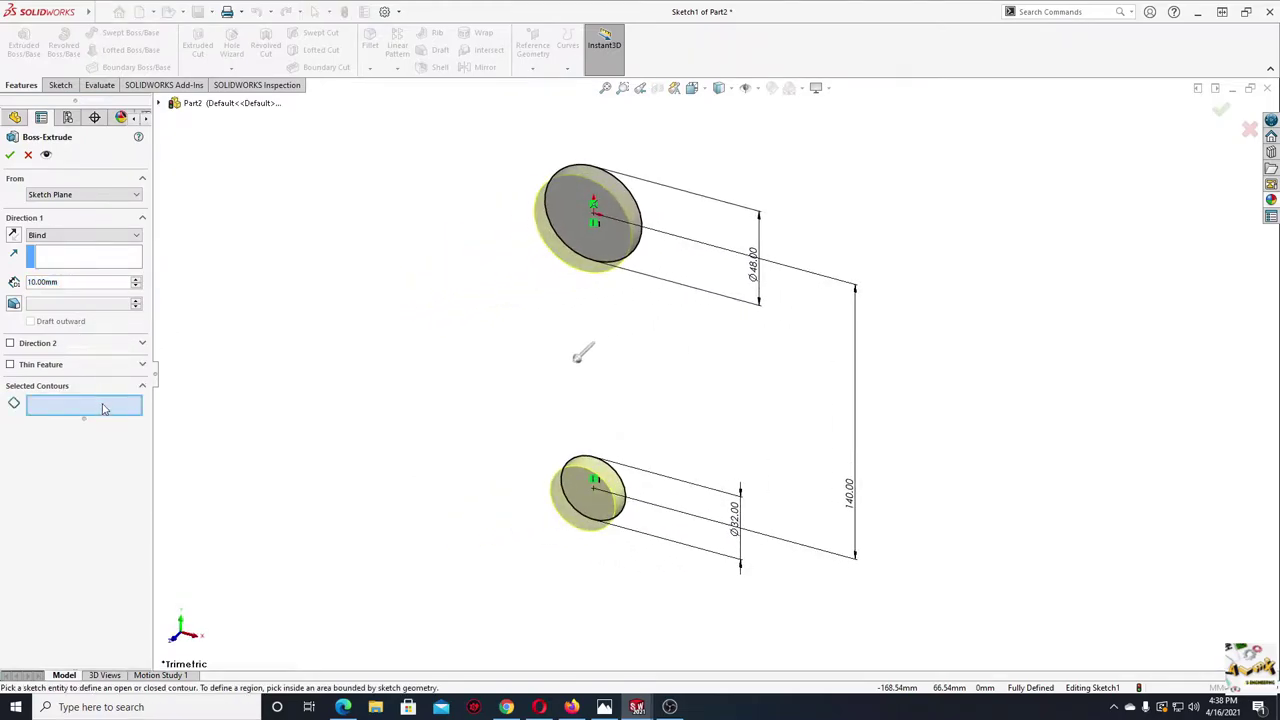
pyautogui.click(602, 228)
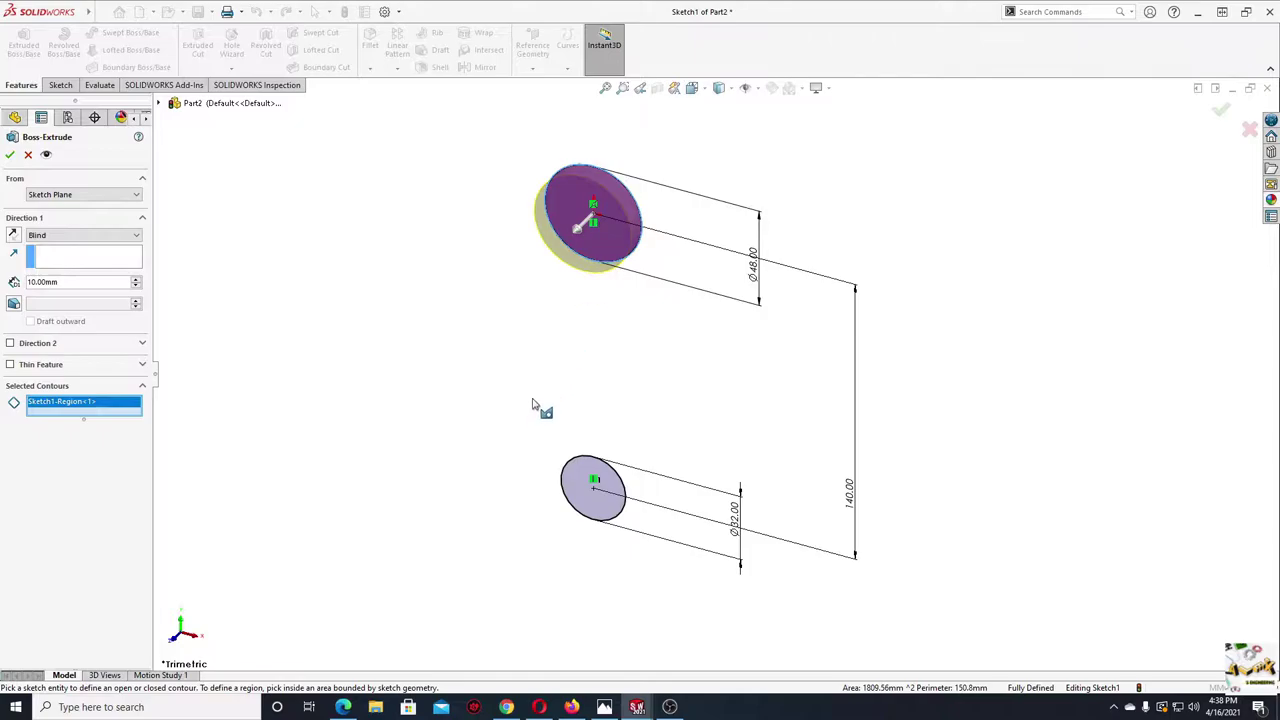
pyautogui.moveTo(532, 405)
pyautogui.mouseDown(button='middle')
pyautogui.moveTo(580, 391)
pyautogui.moveTo(549, 543)
pyautogui.moveTo(669, 411)
pyautogui.moveTo(626, 392)
pyautogui.moveTo(510, 407)
pyautogui.mouseUp(button='middle')
pyautogui.scroll(3, 626, 392)
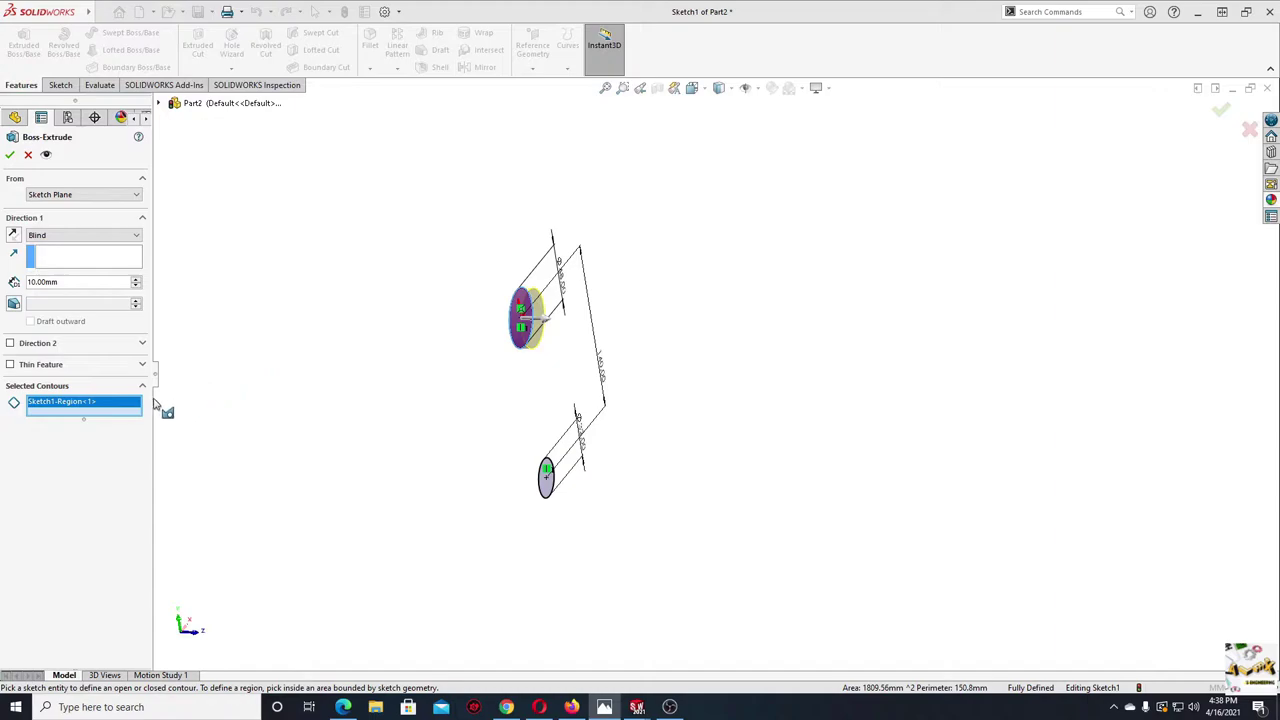
pyautogui.doubleClick(86, 284)
pyautogui.write('25')
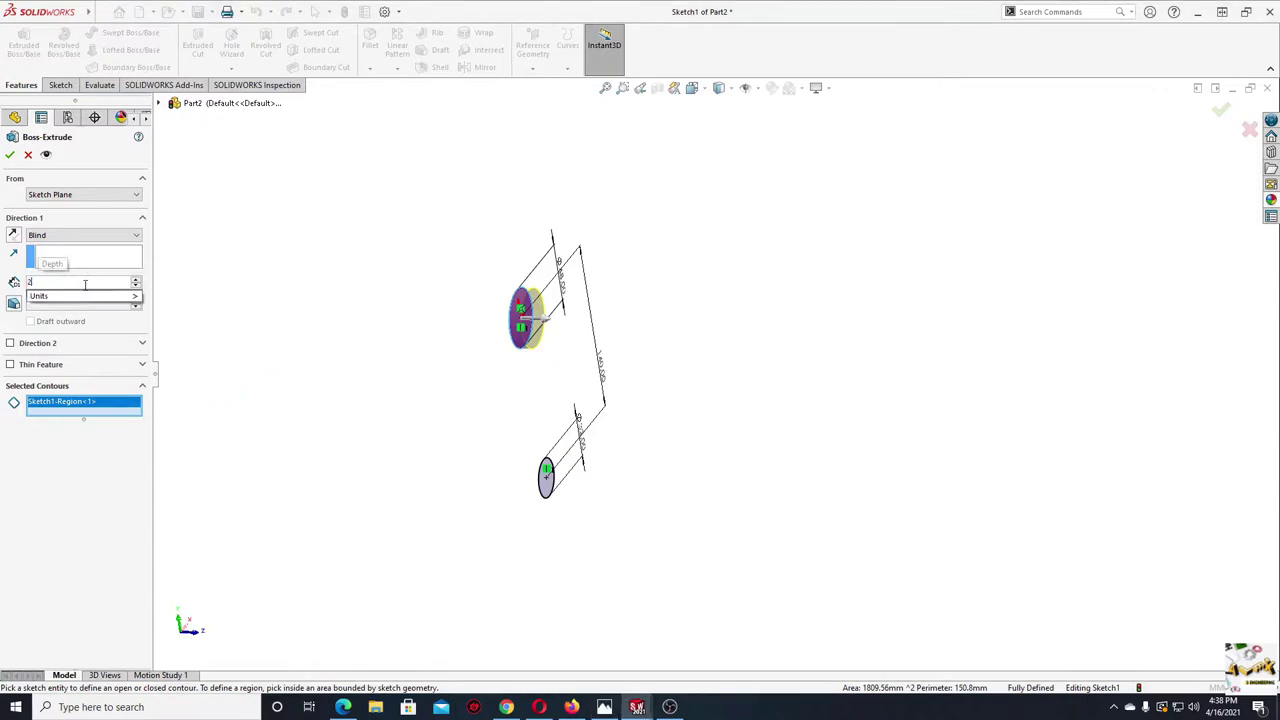
pyautogui.press('Return')
pyautogui.click(9, 154)
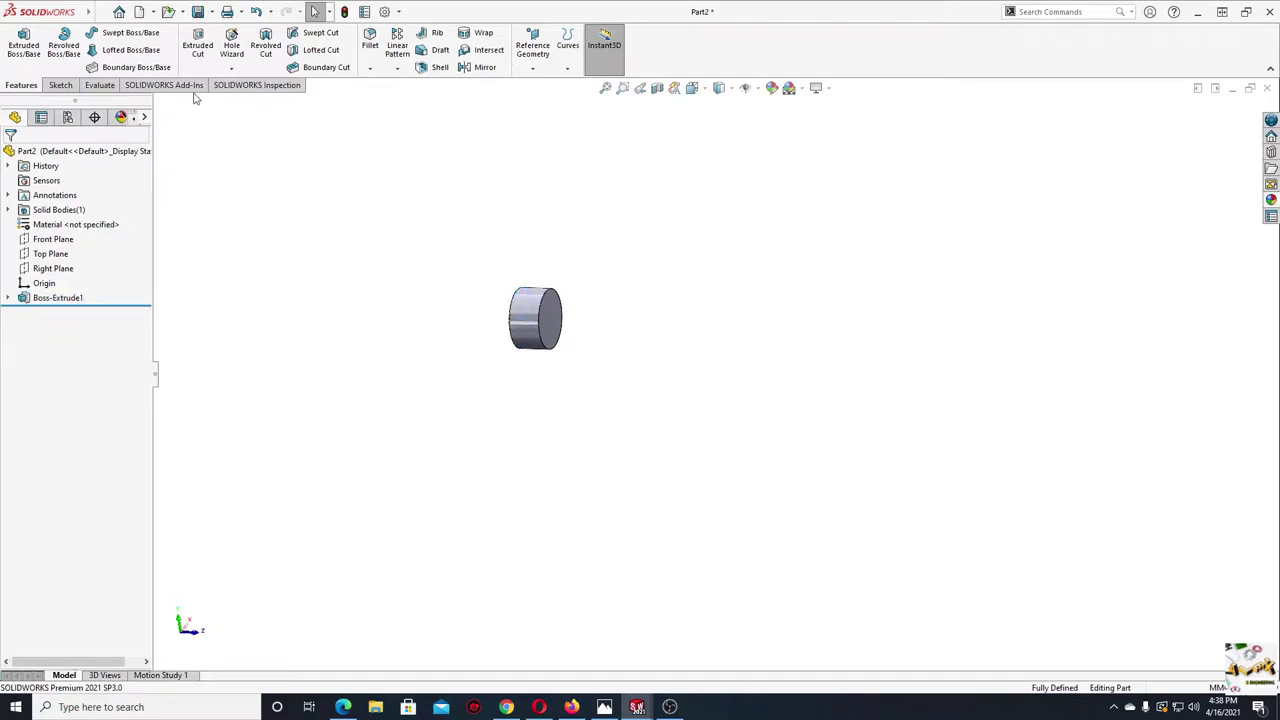
# - Start a second extrusion from Sketch1, limited to the lower circle's region
pyautogui.click(24, 45)
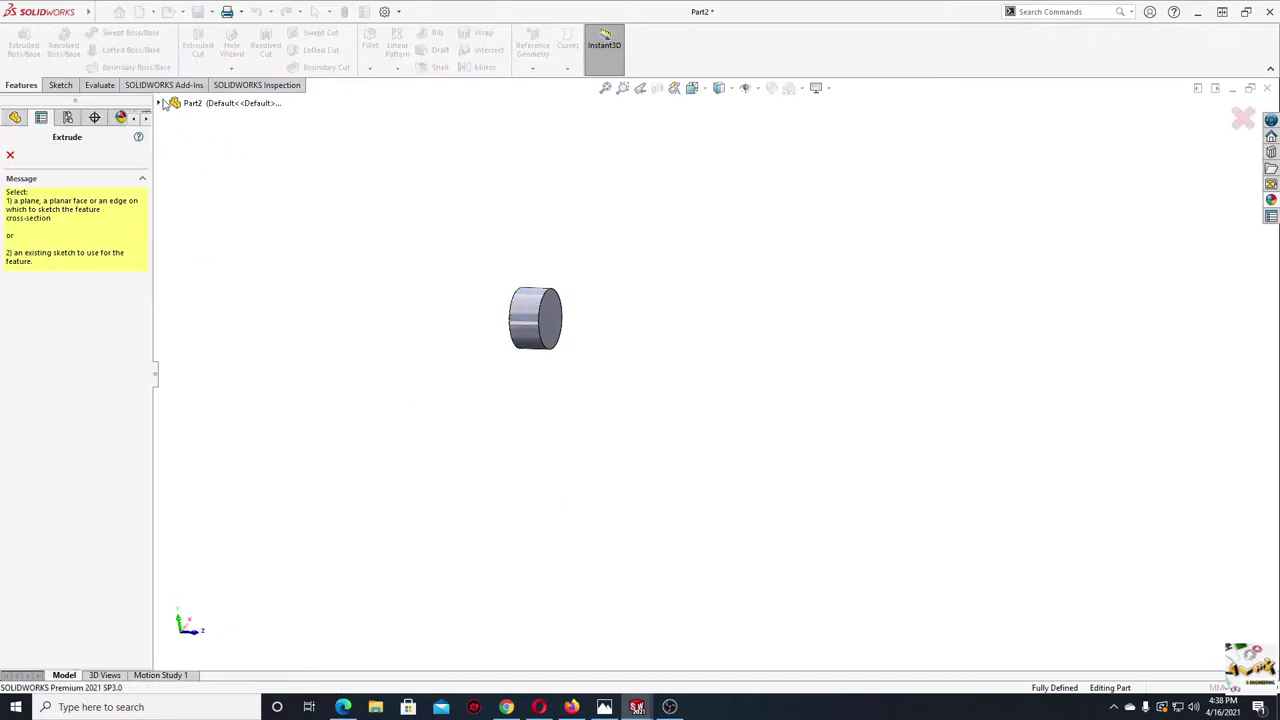
pyautogui.click(162, 104)
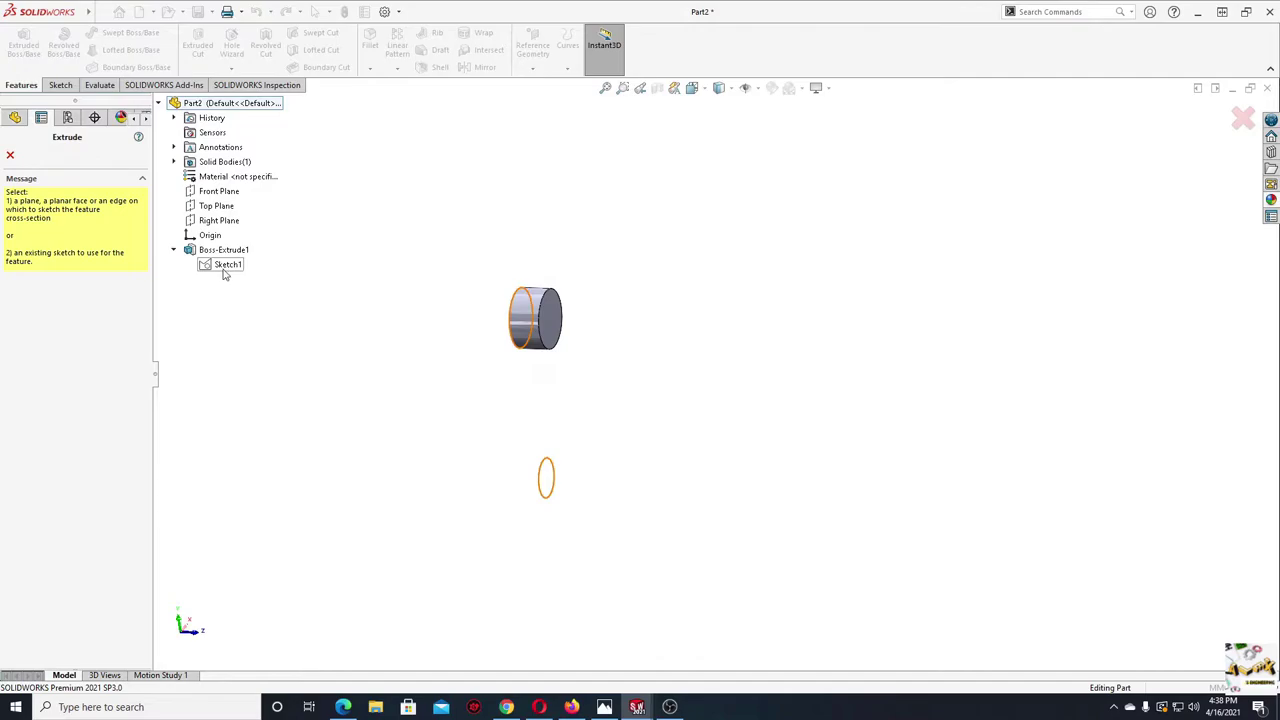
pyautogui.click(225, 268)
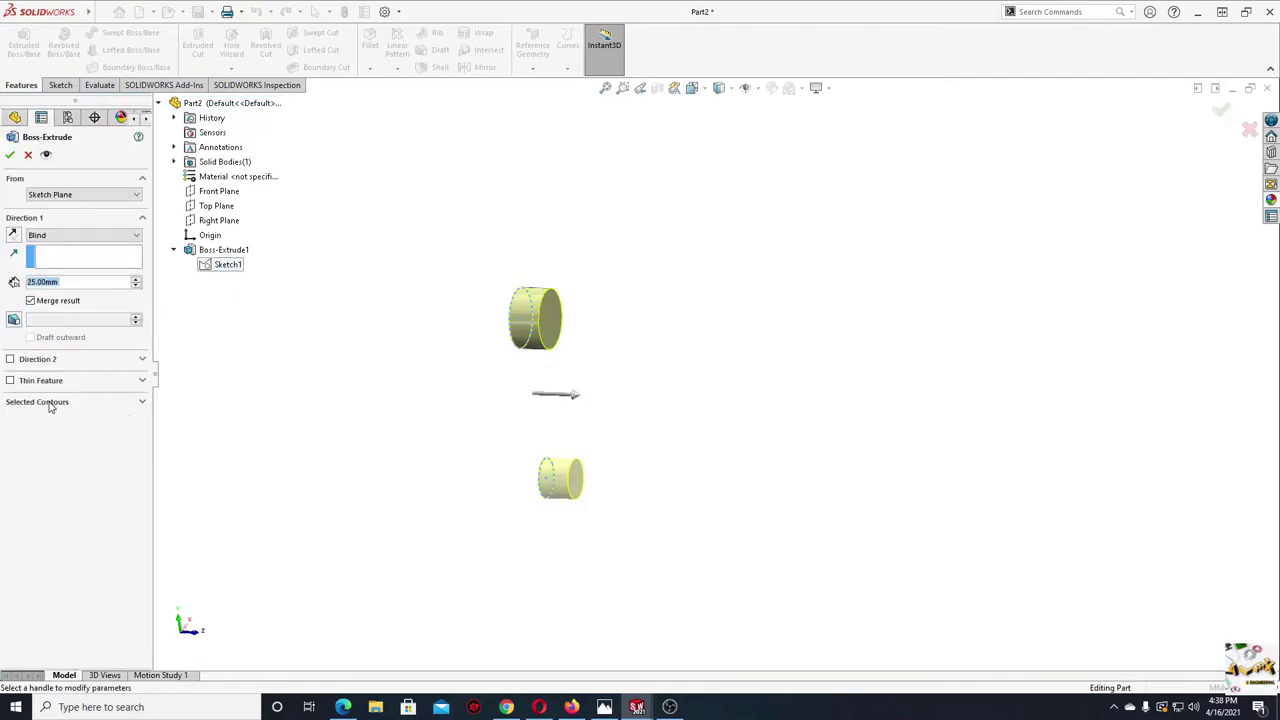
pyautogui.click(50, 406)
pyautogui.rightClick(82, 428)
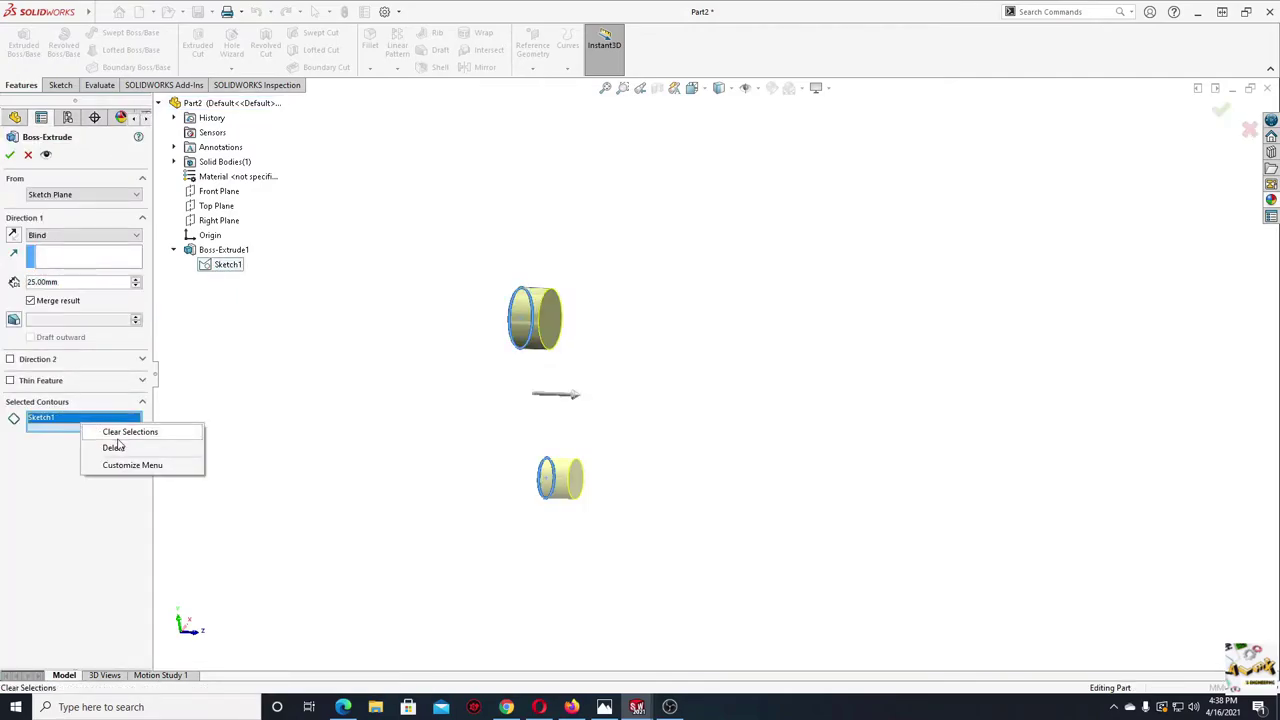
pyautogui.click(114, 447)
pyautogui.click(553, 482)
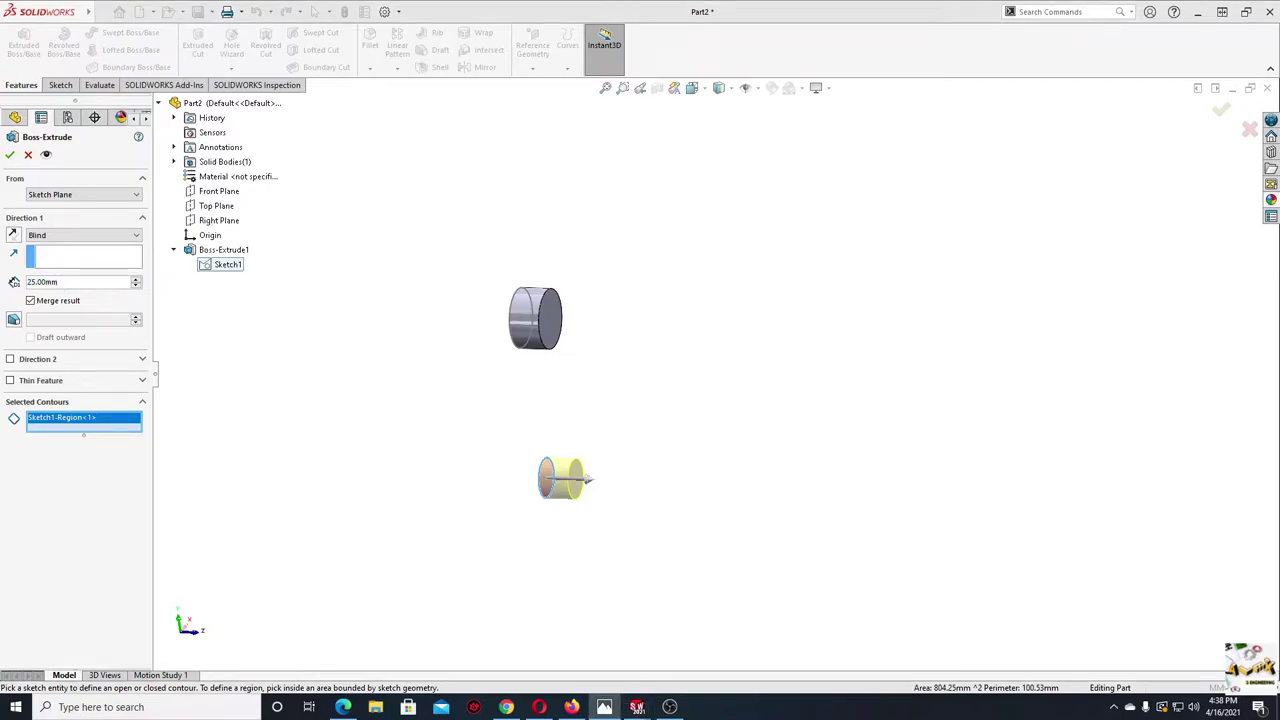
# - Set the extrusion depth to 19 mm and accept Boss-Extrude2
pyautogui.click(80, 285)
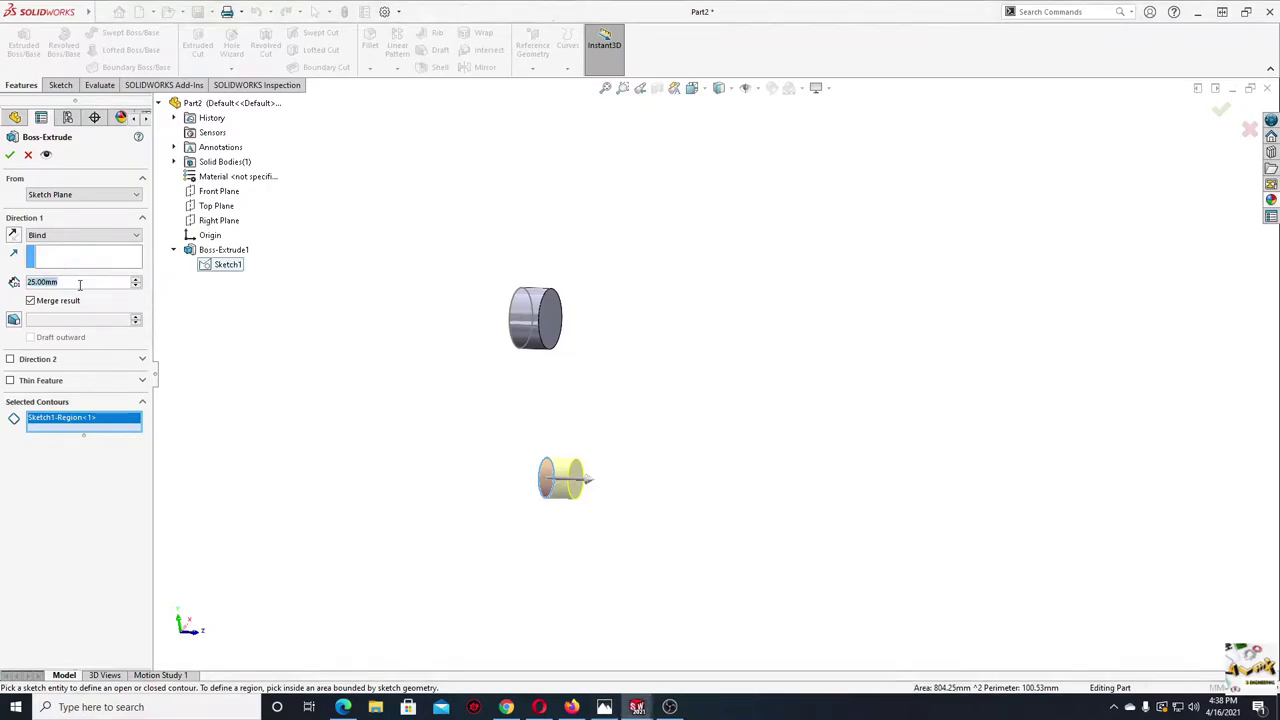
pyautogui.write('19')
pyautogui.press('Return')
pyautogui.click(9, 157)
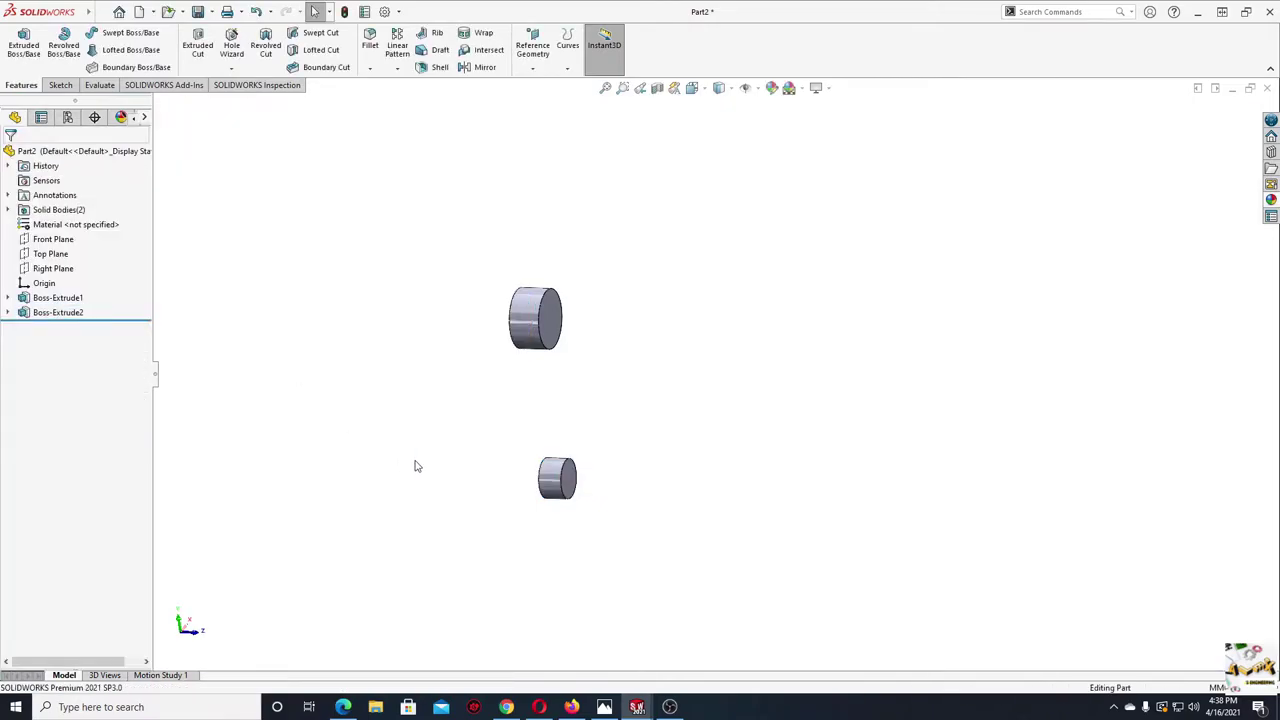
# - Create Plane1 offset 140 mm from Top Plane with the offset direction flipped
pyautogui.moveTo(423, 463)
pyautogui.mouseDown(button='middle')
pyautogui.moveTo(545, 398)
pyautogui.moveTo(457, 420)
pyautogui.moveTo(529, 446)
pyautogui.moveTo(457, 420)
pyautogui.moveTo(451, 491)
pyautogui.moveTo(466, 381)
pyautogui.moveTo(534, 394)
pyautogui.moveTo(414, 437)
pyautogui.moveTo(358, 402)
pyautogui.mouseUp(button='middle')
pyautogui.scroll(-3, 417, 441)
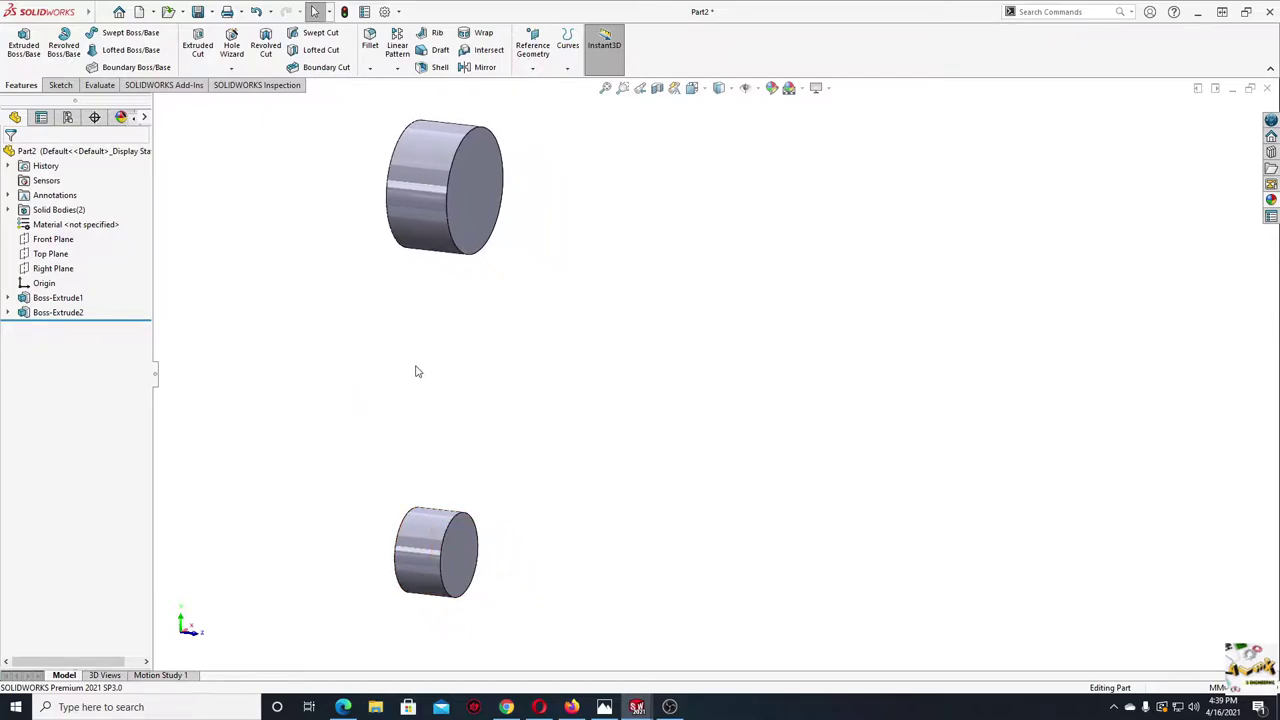
pyautogui.click(533, 70)
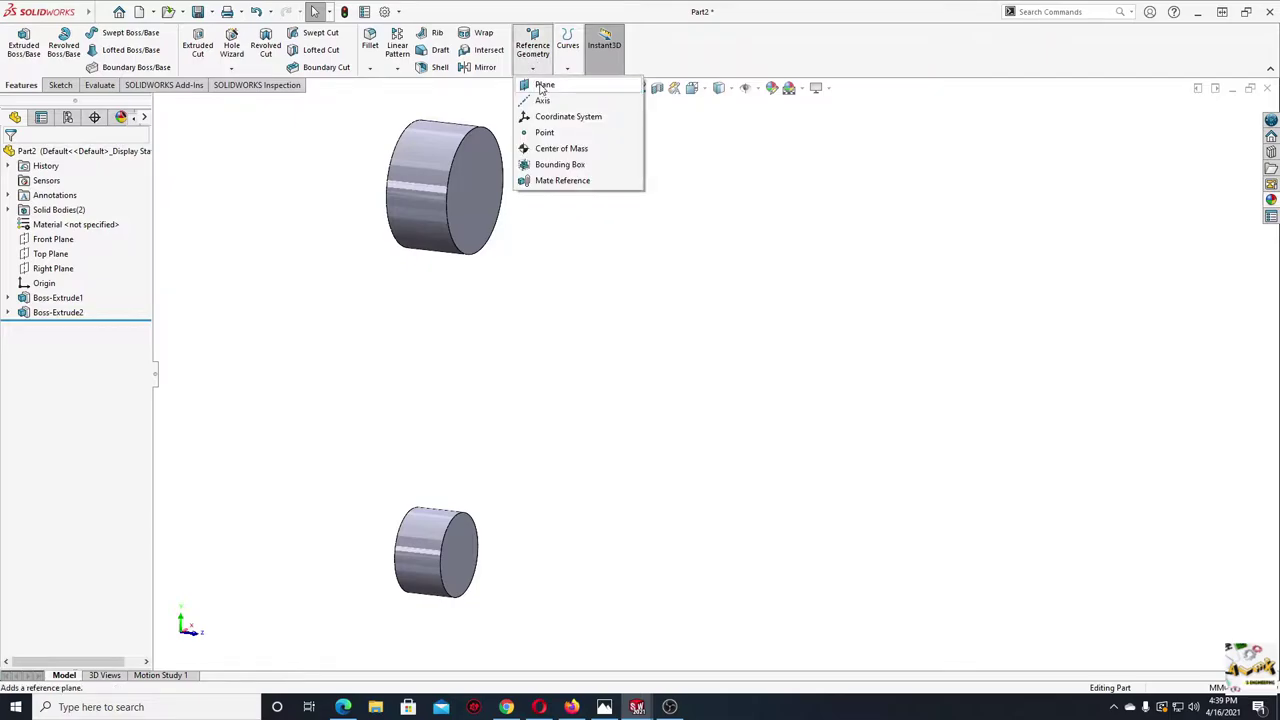
pyautogui.click(541, 86)
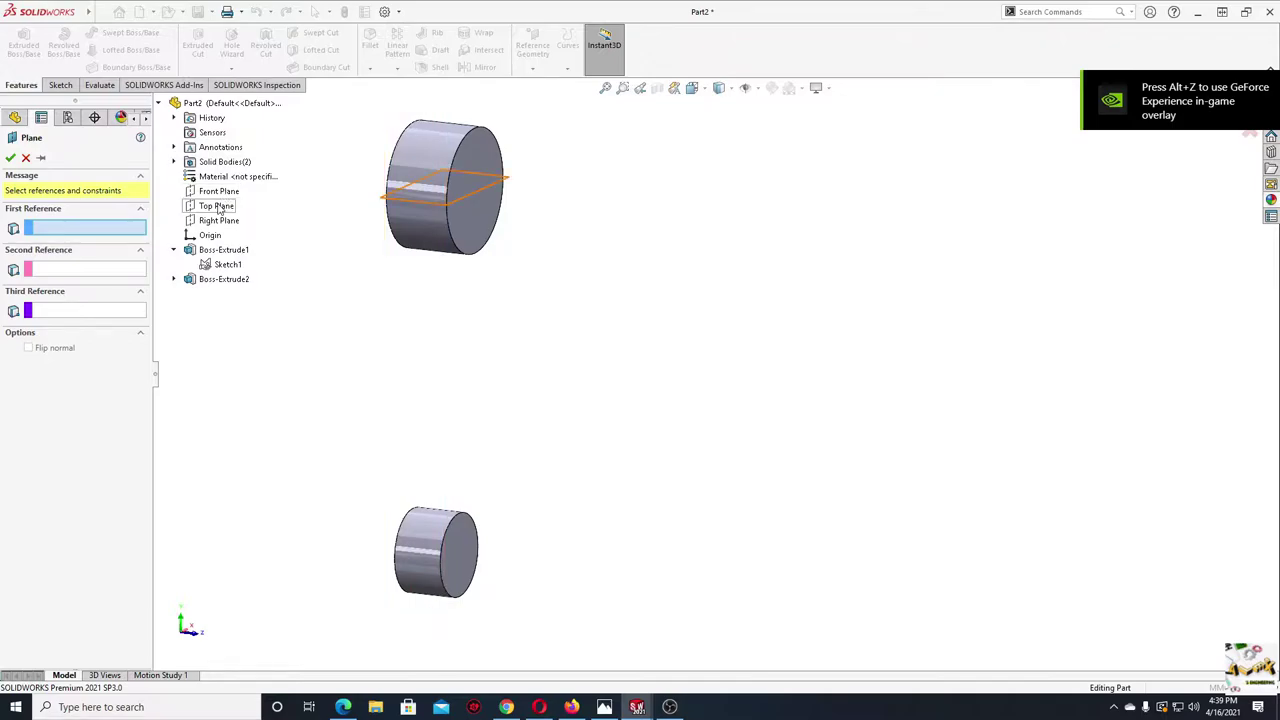
pyautogui.click(219, 208)
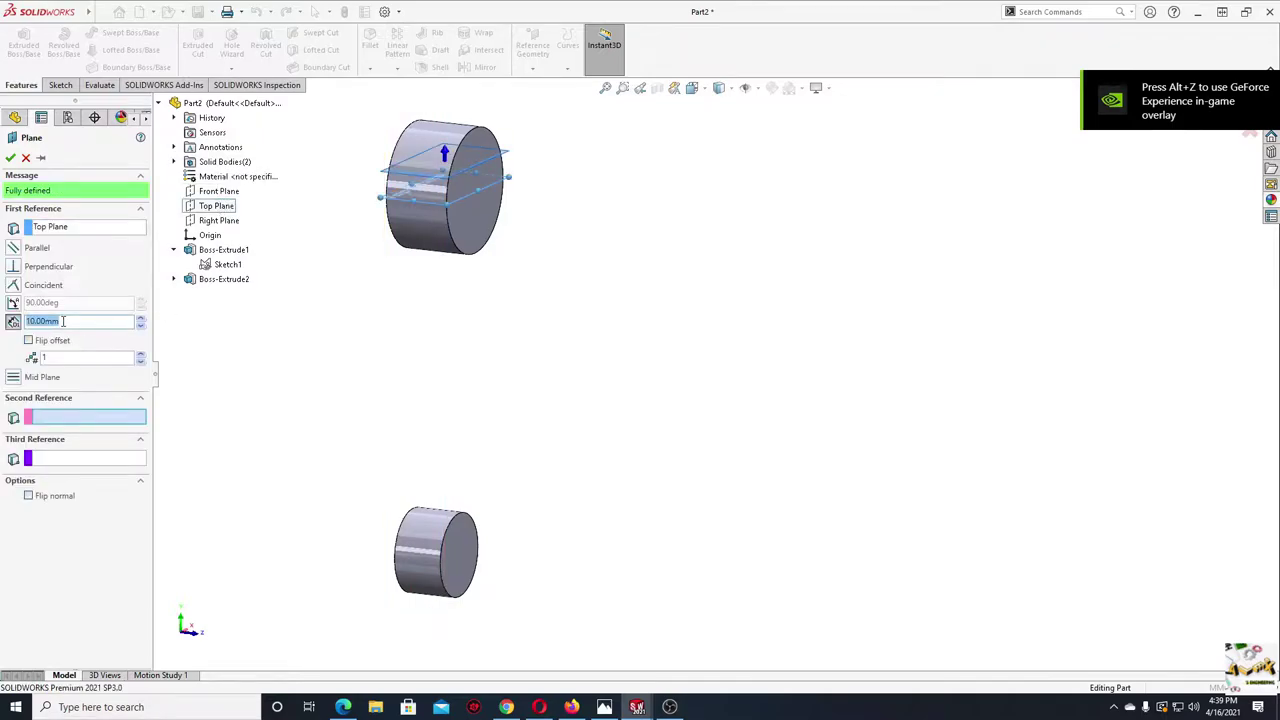
pyautogui.write('140')
pyautogui.press('Return')
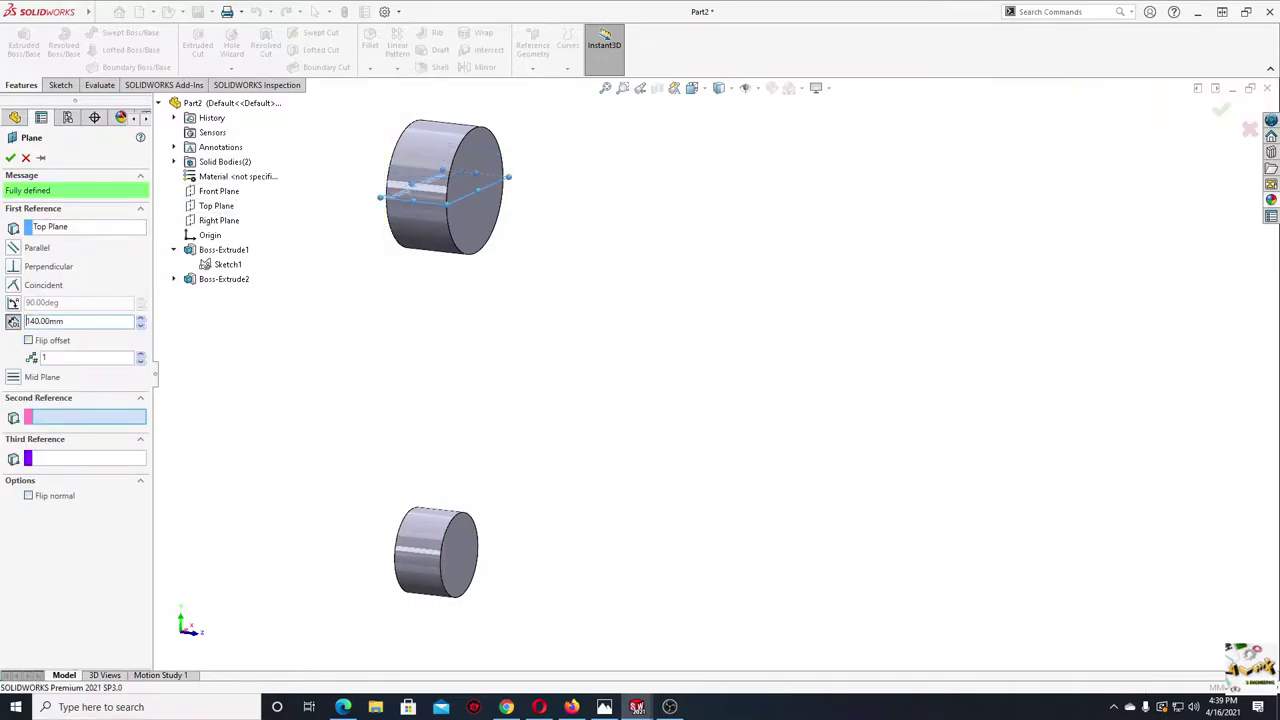
pyautogui.click(30, 344)
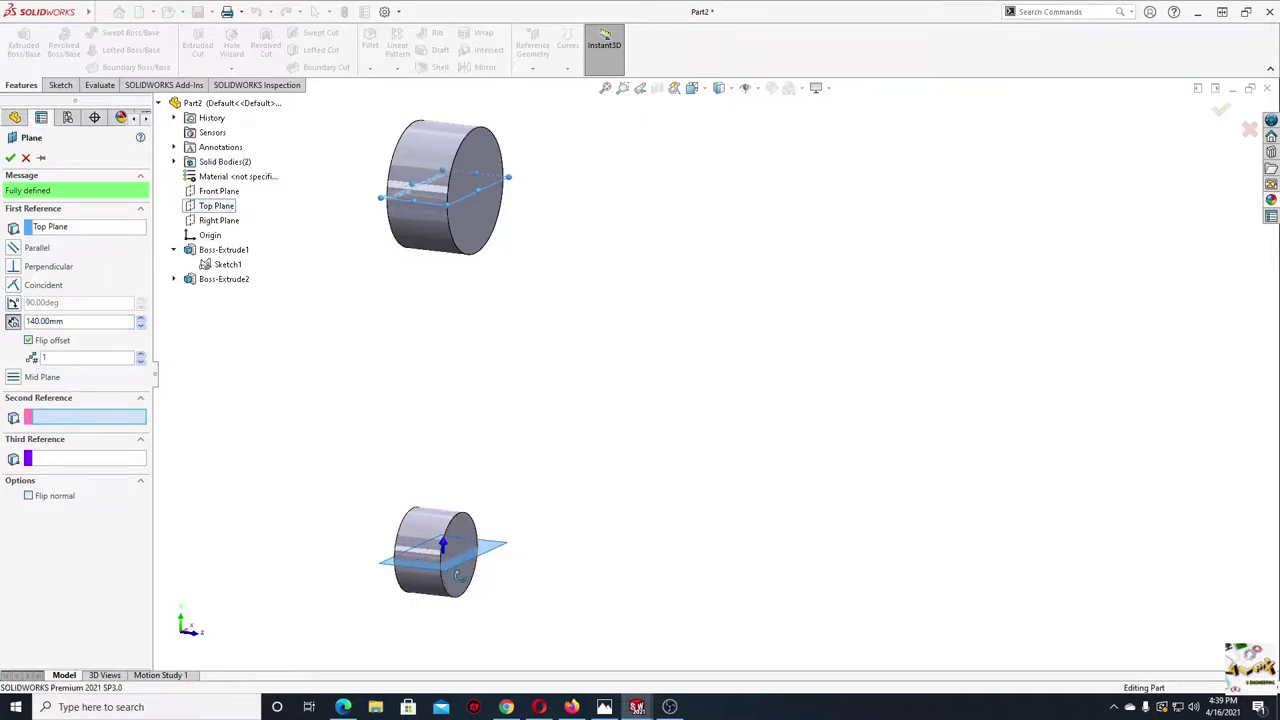
pyautogui.moveTo(440, 545); pyautogui.dragTo(447, 541, button='middle')
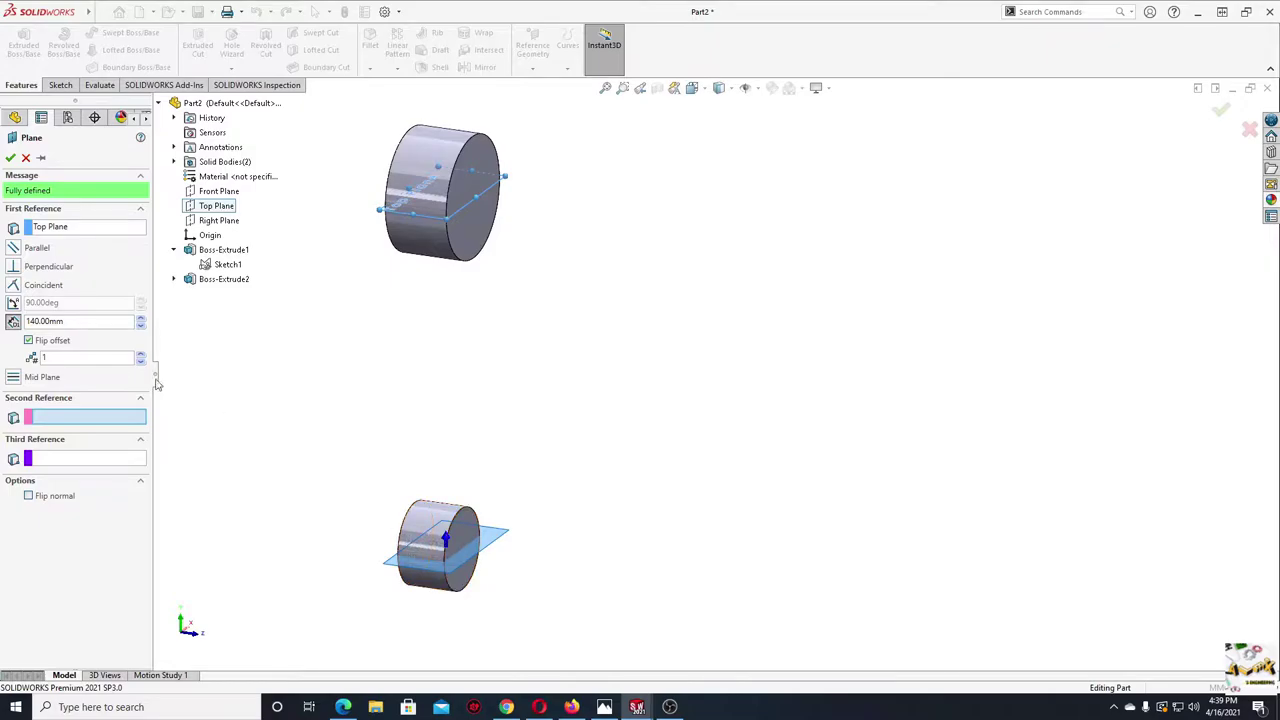
pyautogui.click(10, 158)
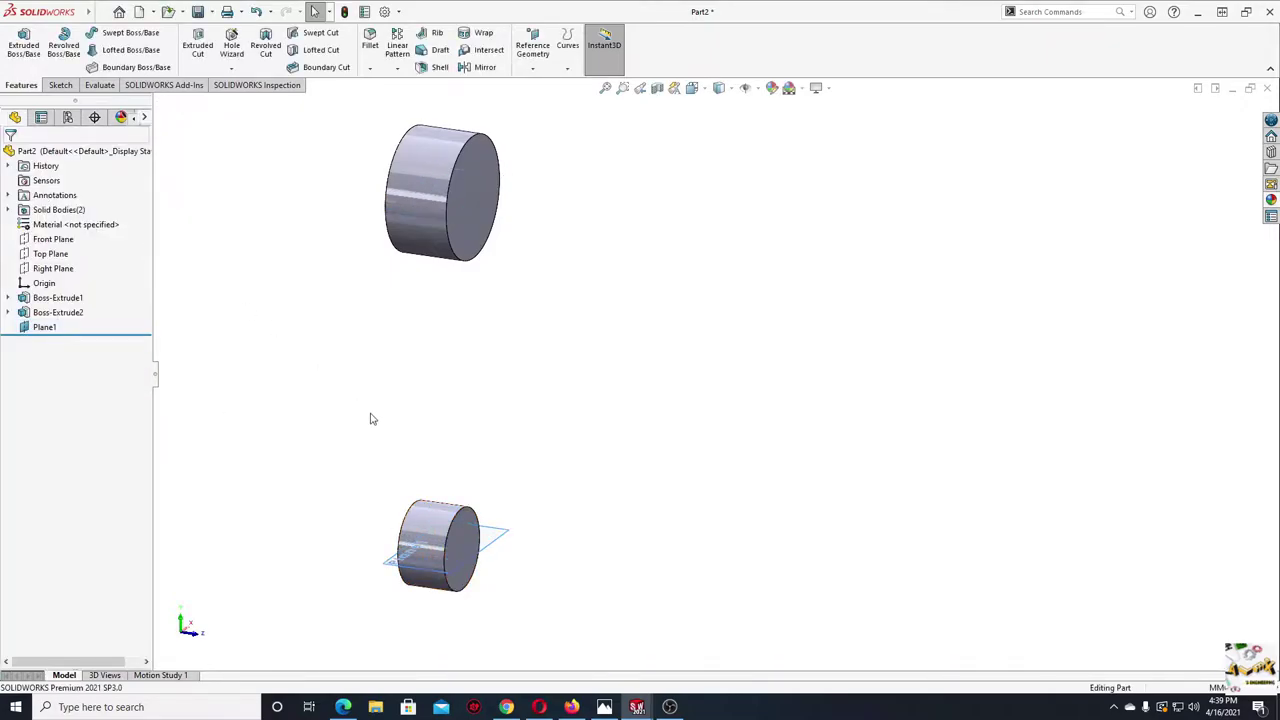
pyautogui.moveTo(369, 417)
pyautogui.mouseDown(button='middle')
pyautogui.moveTo(345, 455)
pyautogui.moveTo(366, 486)
pyautogui.moveTo(363, 449)
pyautogui.mouseUp(button='middle')
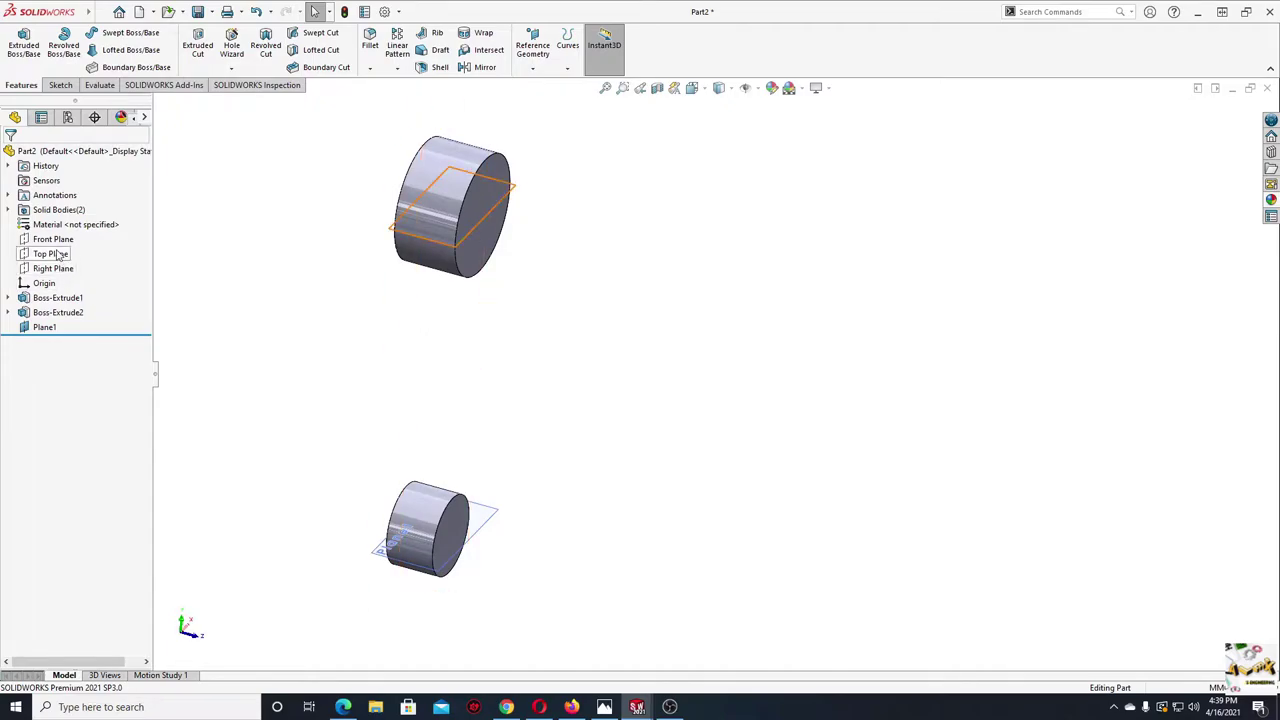
# - Open Sketch2 and draw a horizontal ellipse below the origin spanning the cylinder's width
pyautogui.click(58, 254)
pyautogui.click(84, 230)
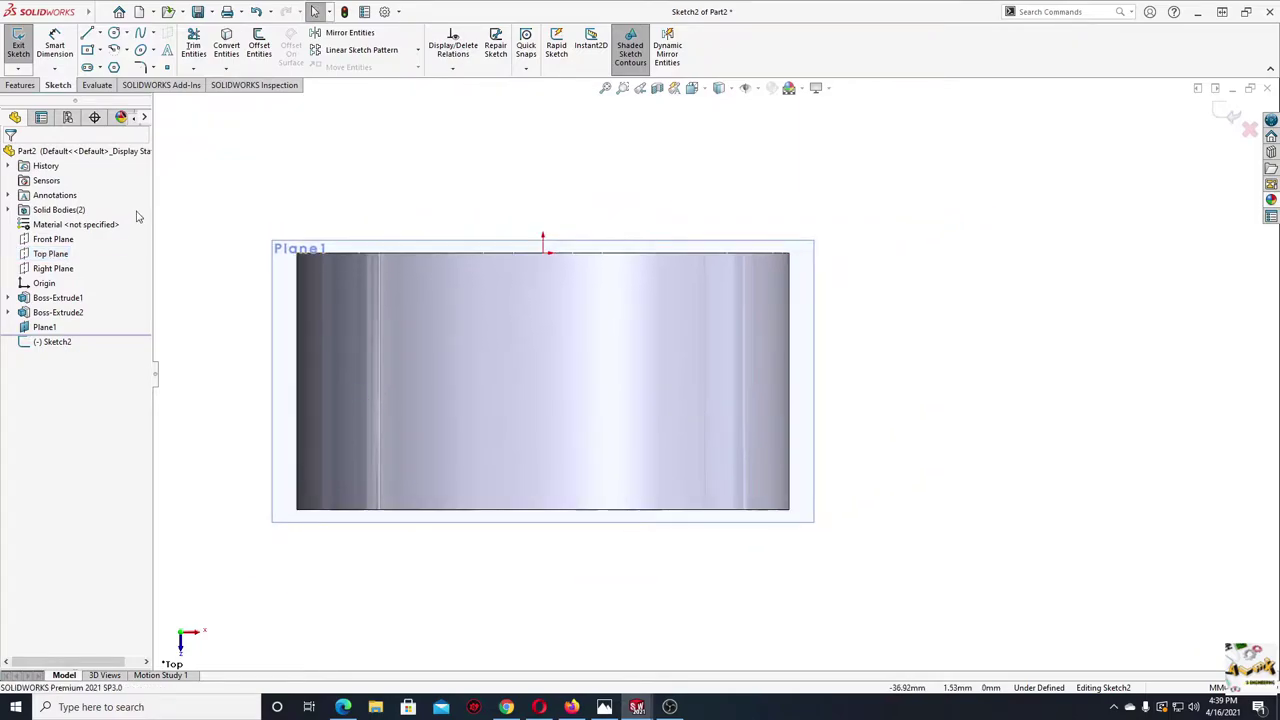
pyautogui.click(141, 51)
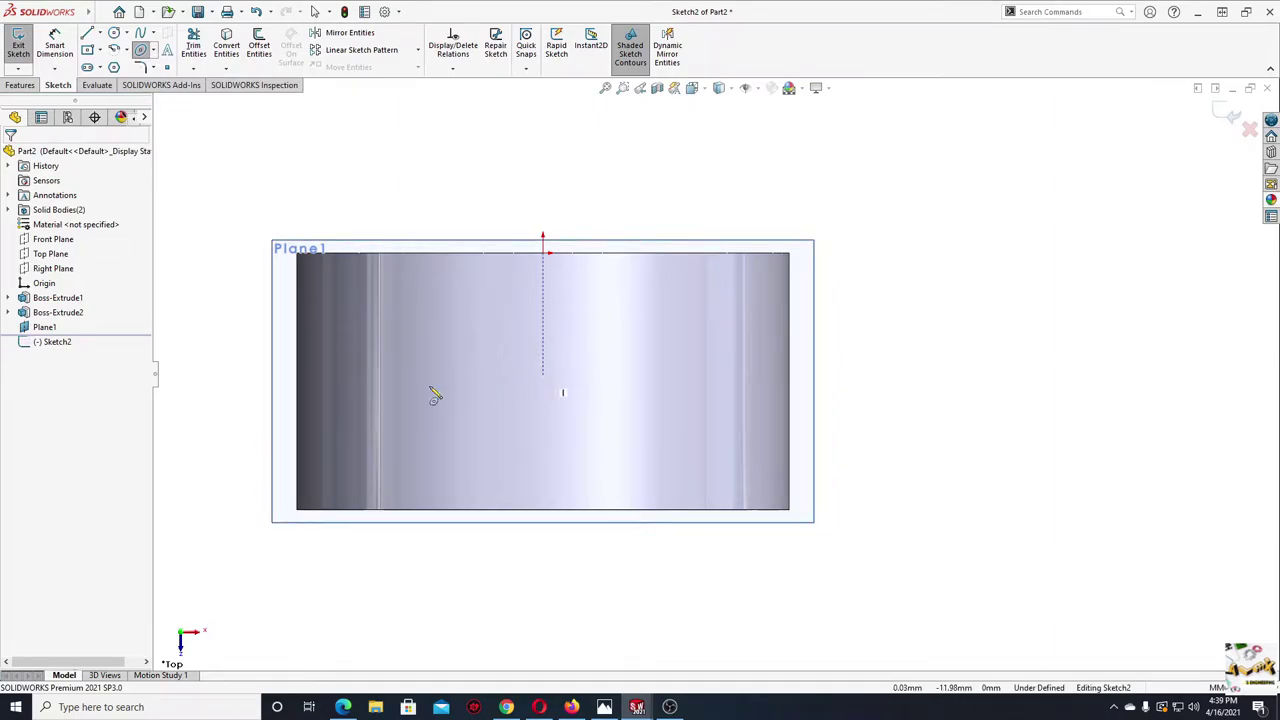
pyautogui.click(542, 375)
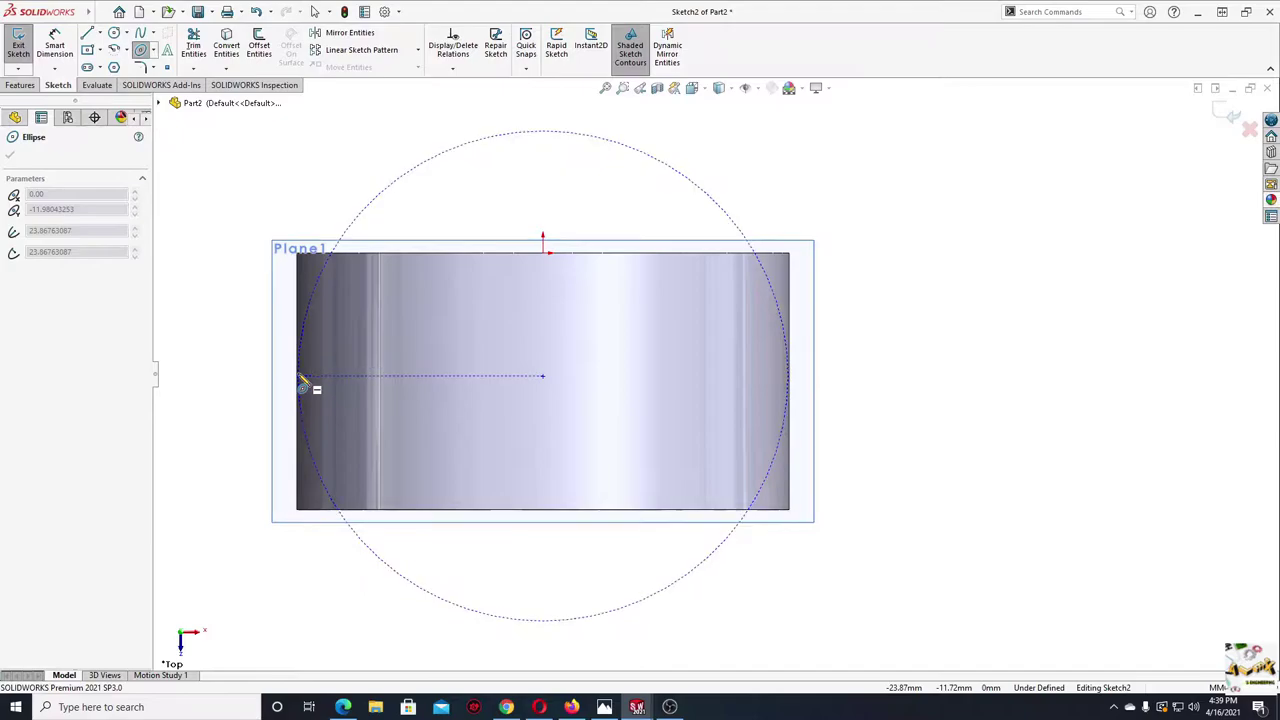
pyautogui.click(299, 376)
pyautogui.click(478, 308)
pyautogui.rightClick(408, 175)
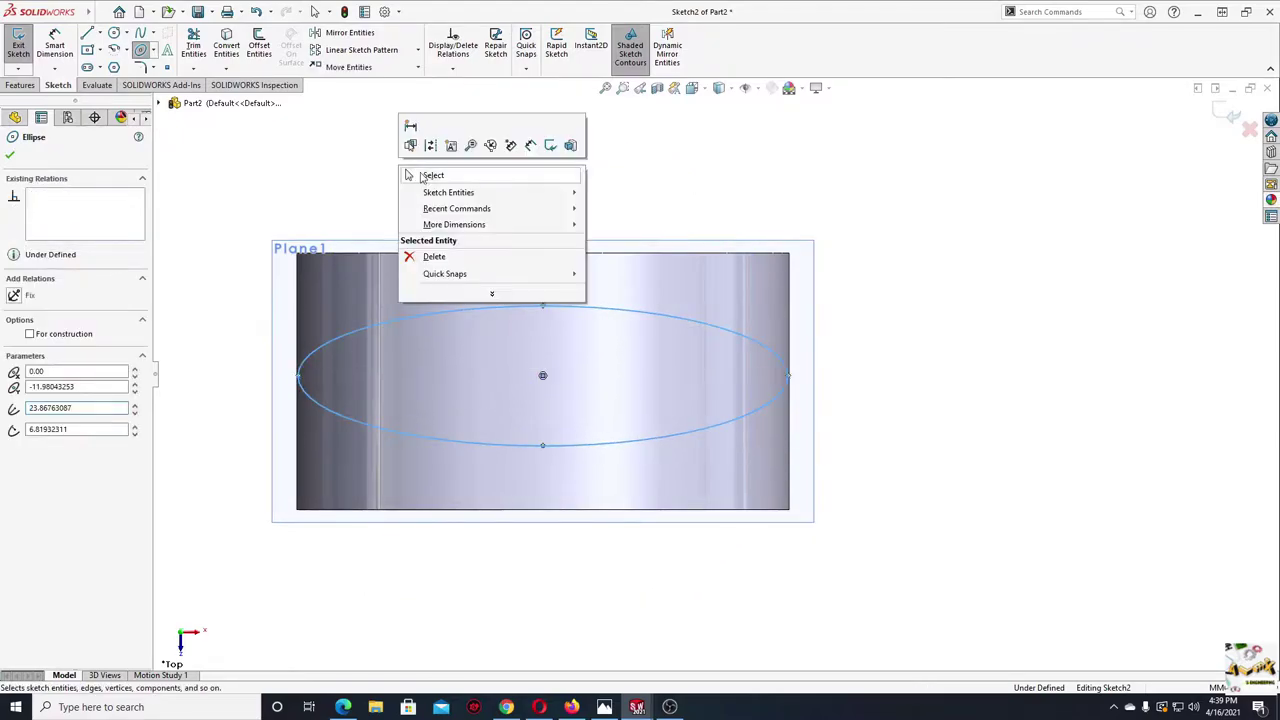
pyautogui.click(430, 176)
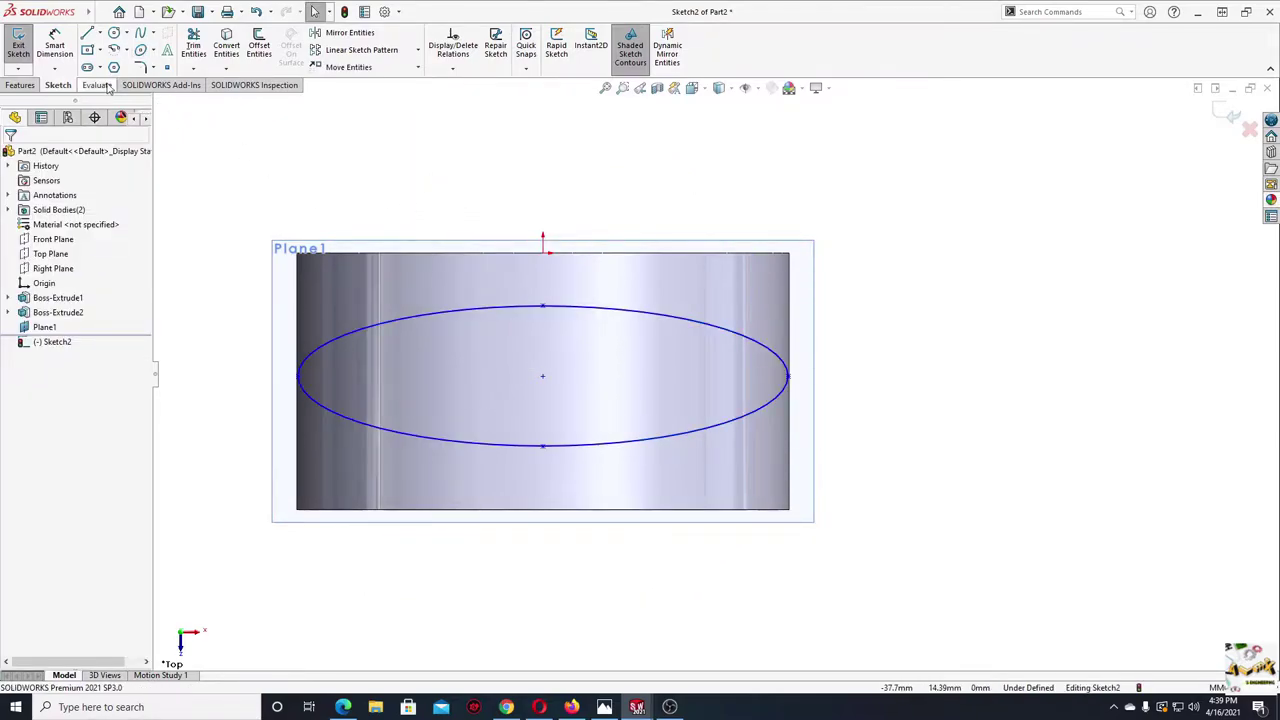
pyautogui.click(55, 45)
# - Dimension the ellipse's height from top to bottom vertex as 12 mm
pyautogui.click(542, 309)
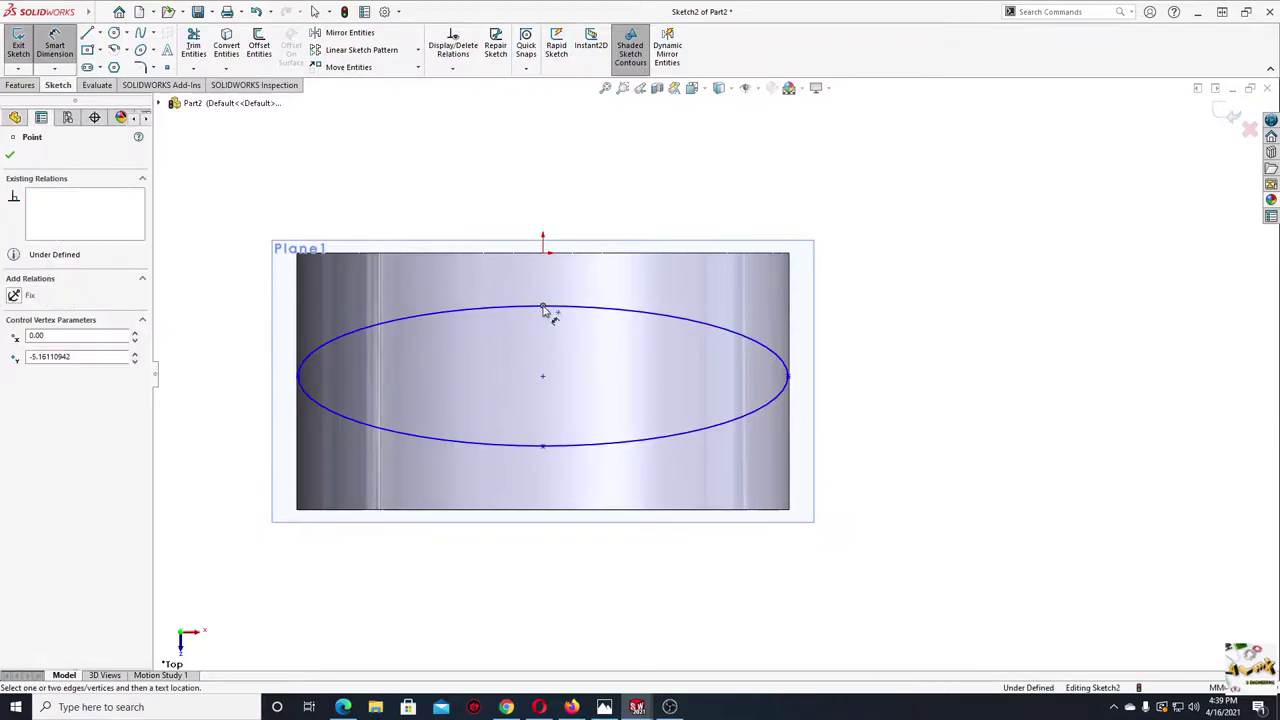
pyautogui.click(542, 446)
pyautogui.click(910, 410)
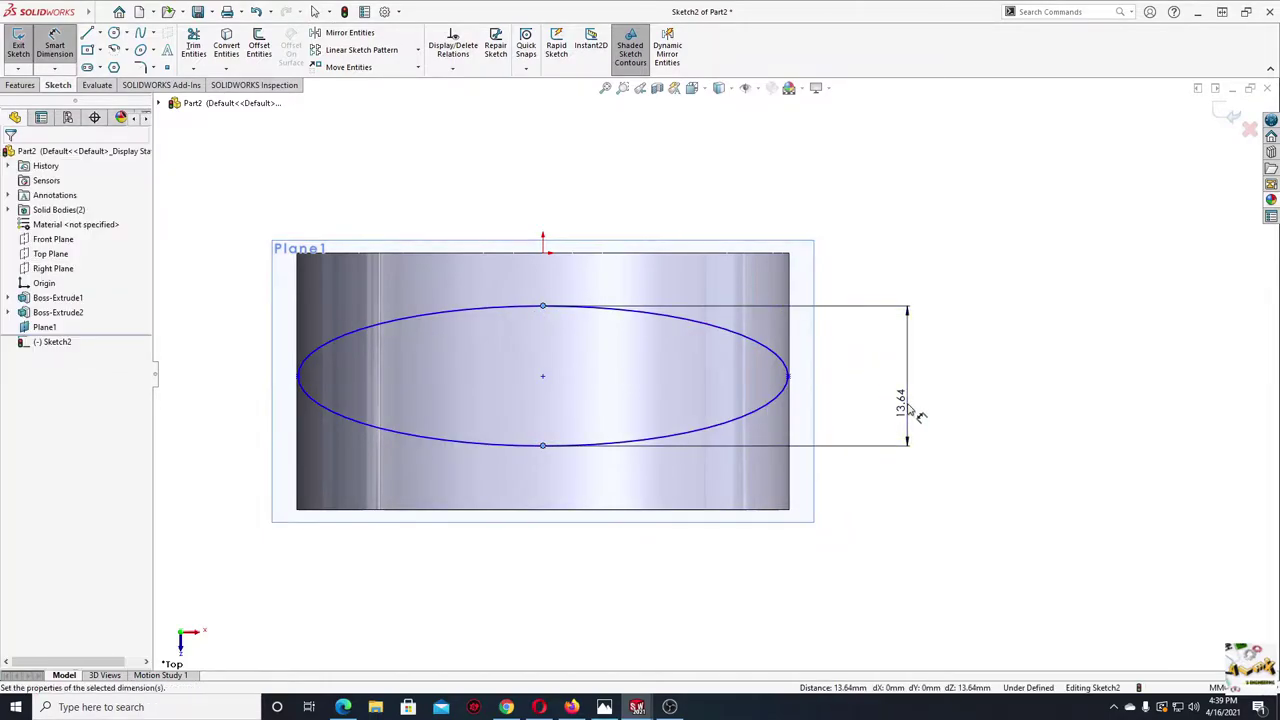
pyautogui.write('2')
pyautogui.press('Return')
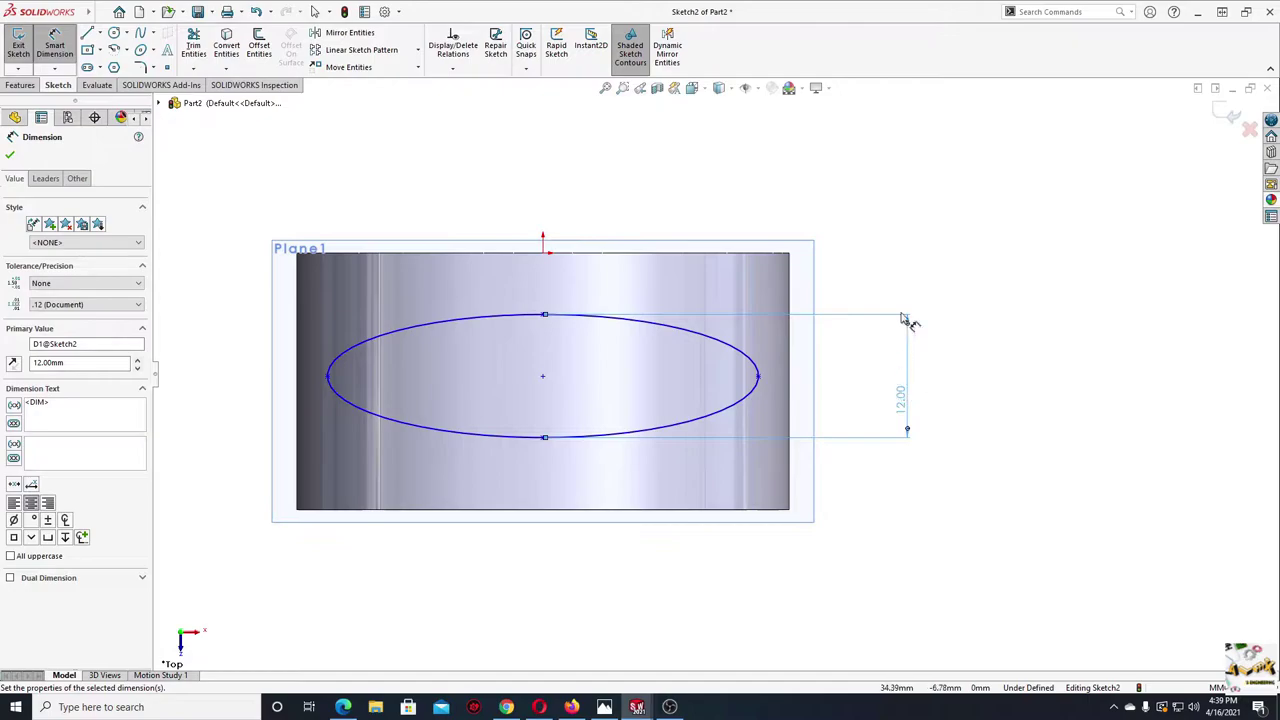
pyautogui.rightClick(905, 320)
pyautogui.click(958, 306)
# - Make the ellipse's left and right end points horizontal
pyautogui.click(758, 377)
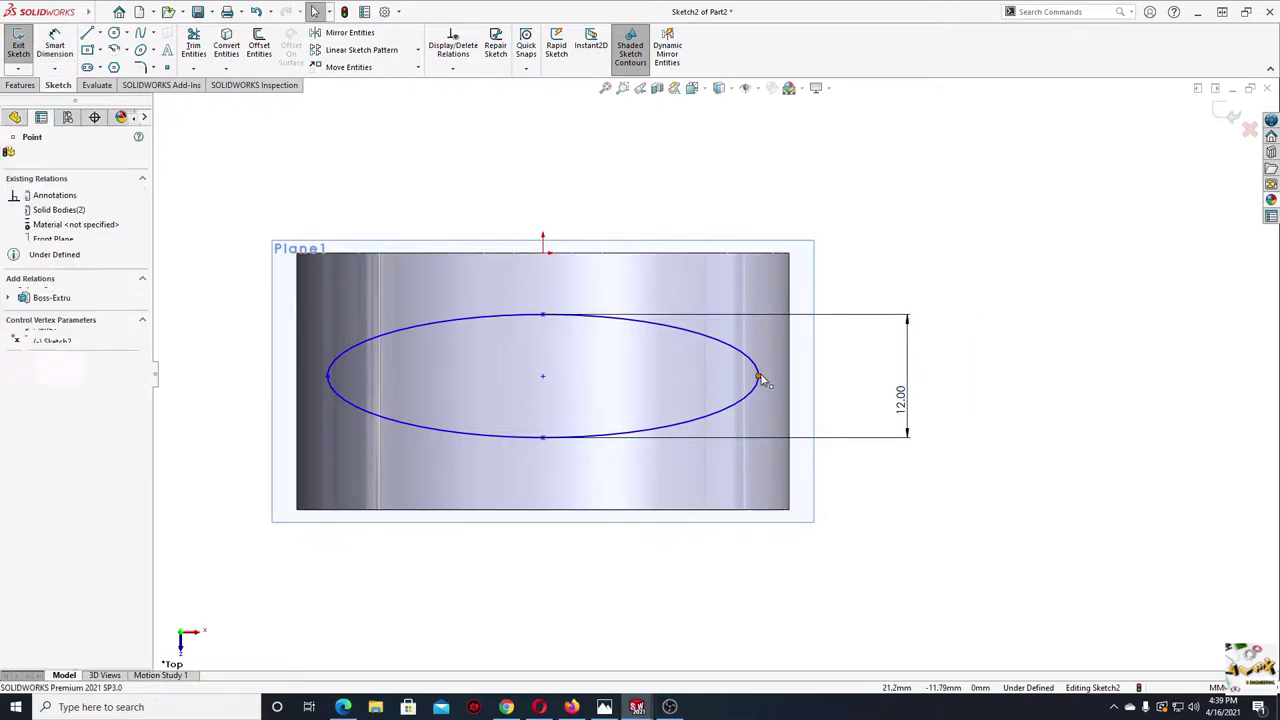
pyautogui.keyDown('ctrl'); pyautogui.click(328, 376); pyautogui.keyUp('ctrl')
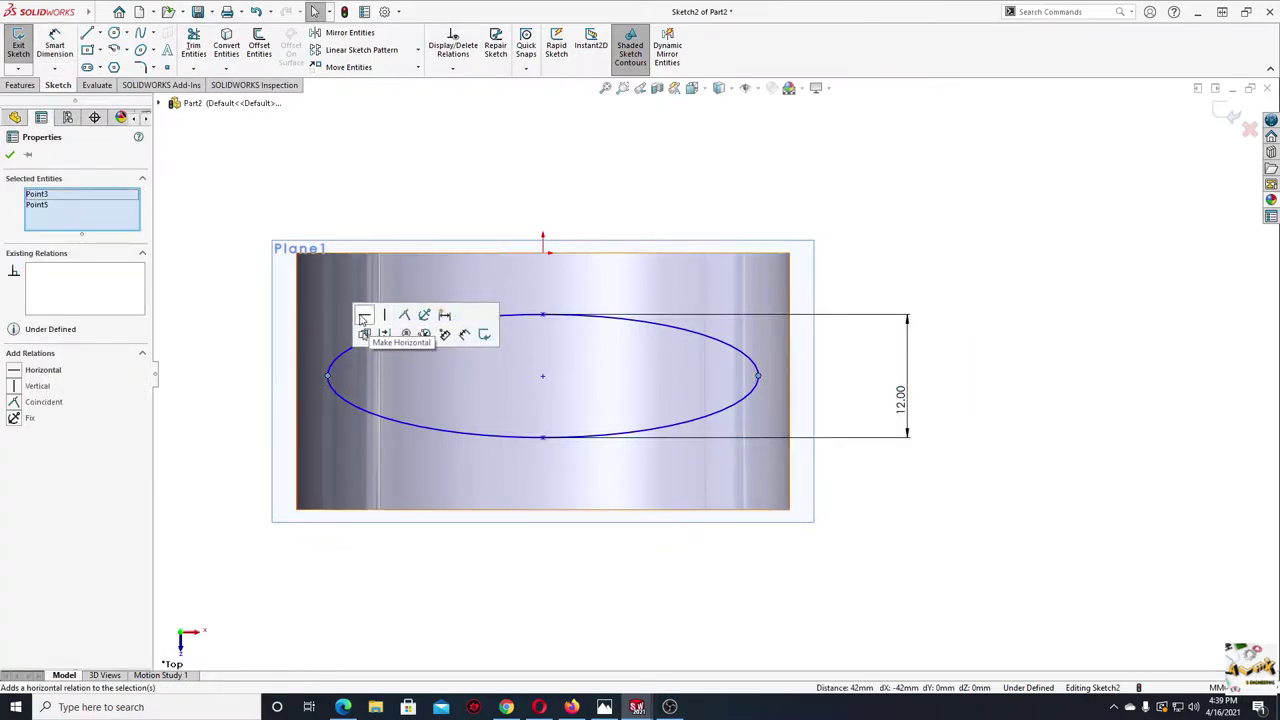
pyautogui.click(363, 318)
pyautogui.click(352, 365)
# - Make each ellipse end point coincident with the cylinder's left and right silhouette edges
pyautogui.click(318, 375)
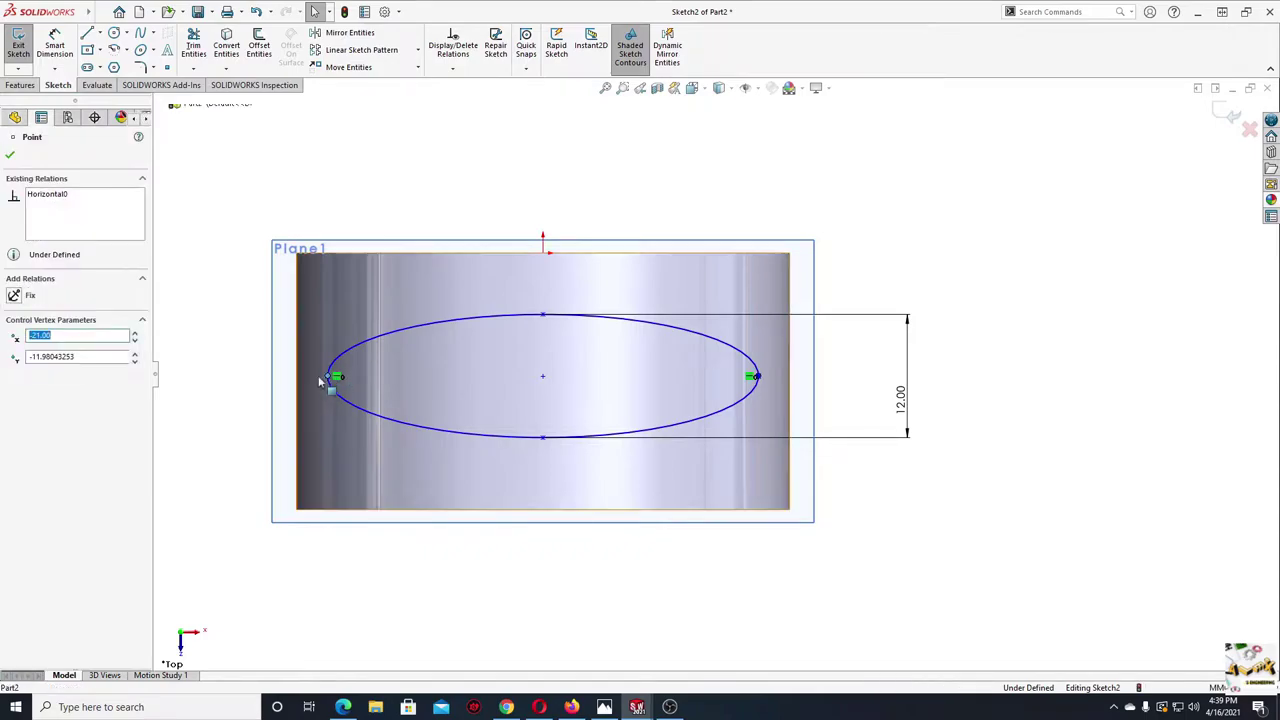
pyautogui.keyDown('ctrl'); pyautogui.click(319, 348); pyautogui.keyUp('ctrl')
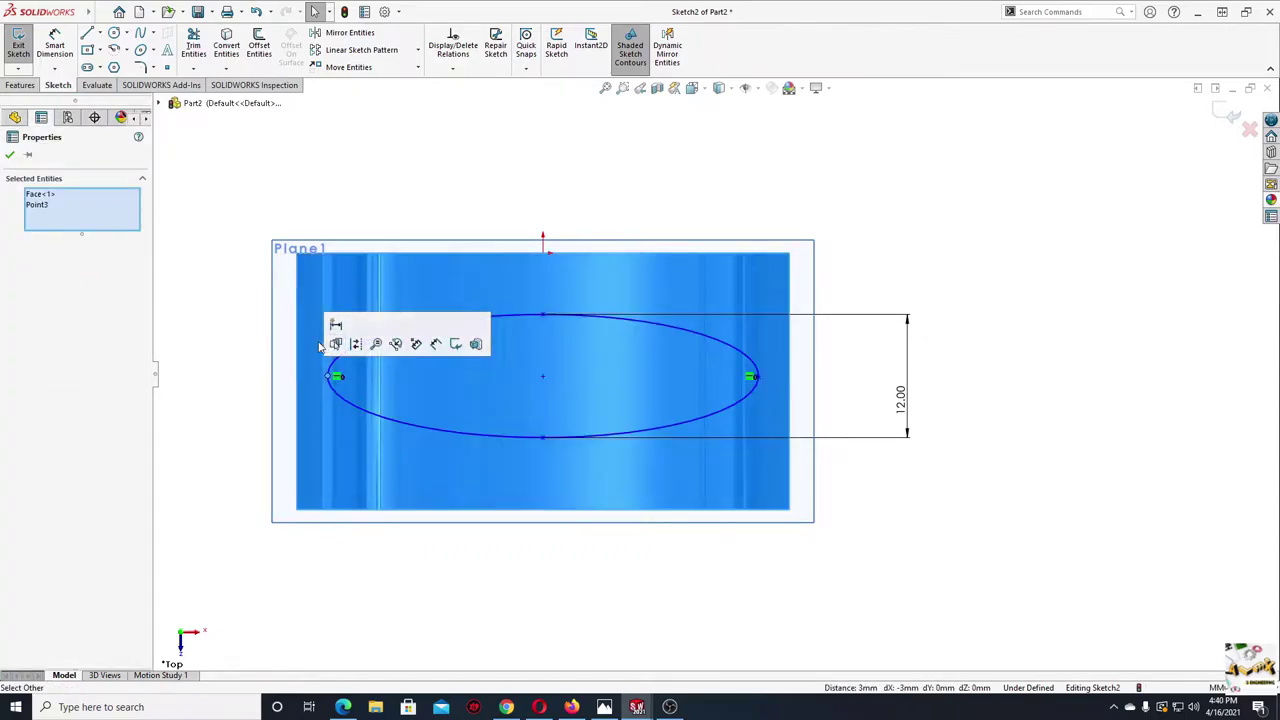
pyautogui.click(287, 376)
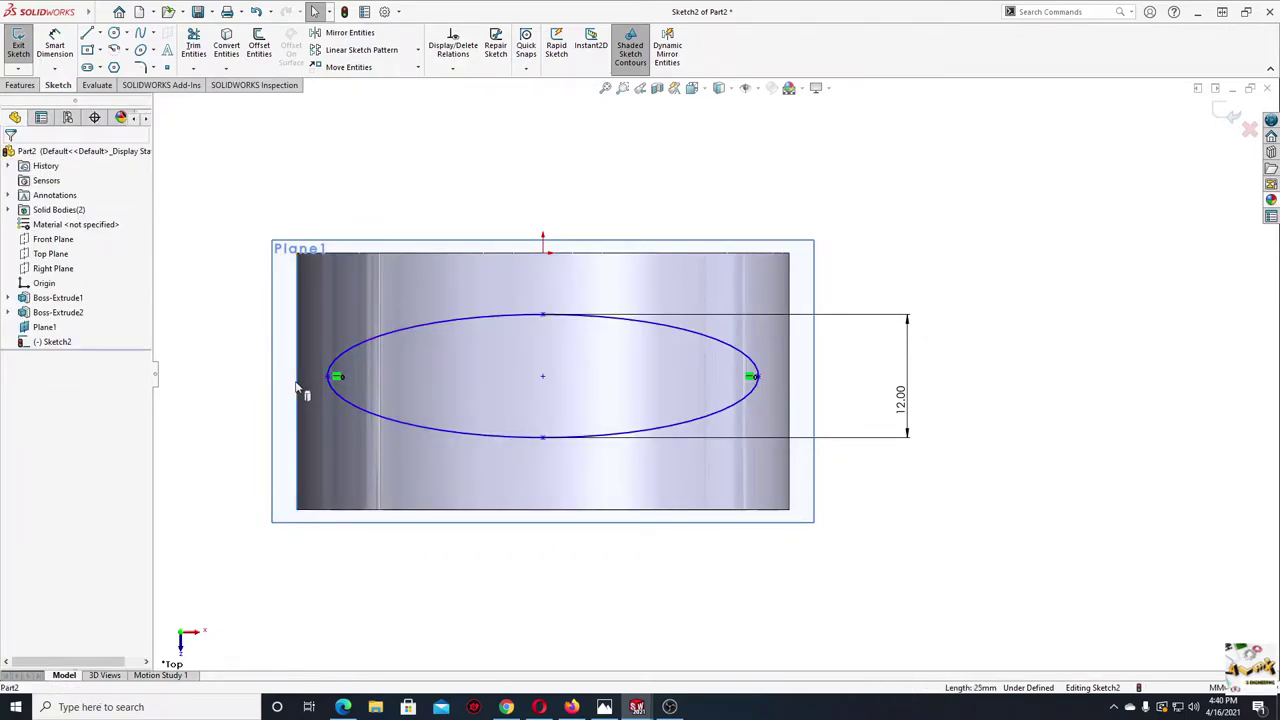
pyautogui.keyDown('ctrl'); pyautogui.click(298, 380); pyautogui.keyUp('ctrl')
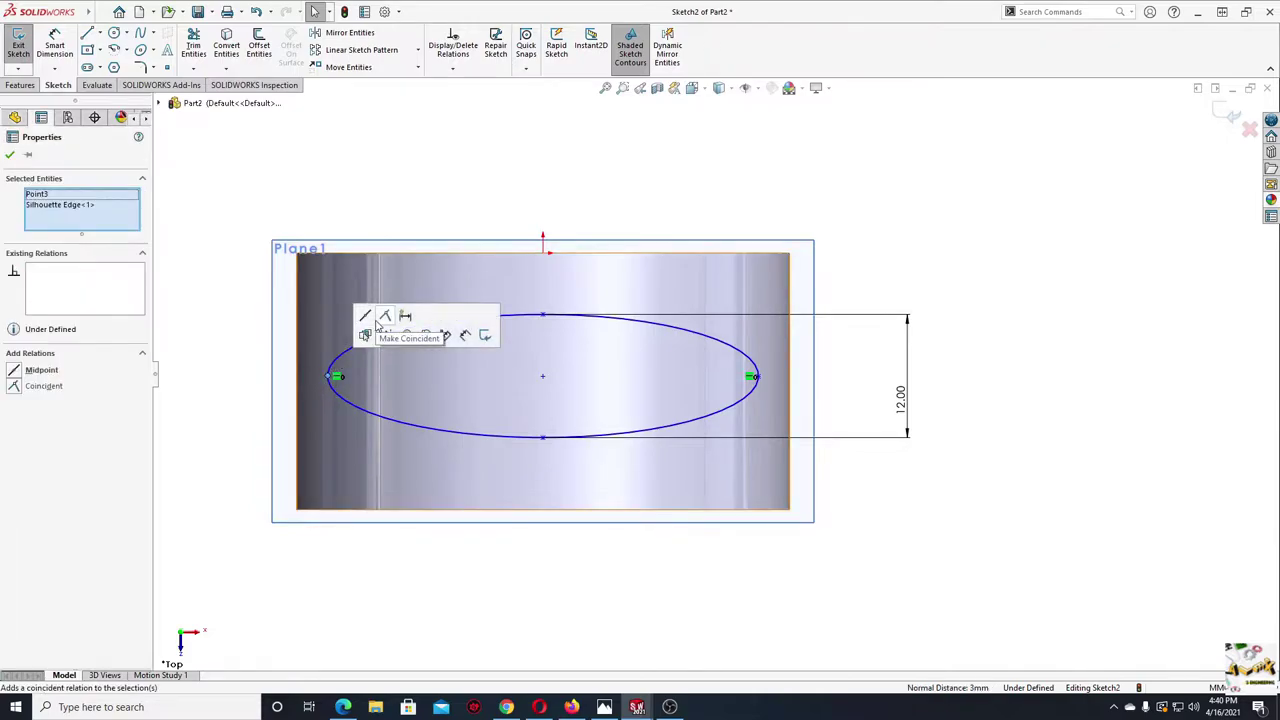
pyautogui.click(384, 316)
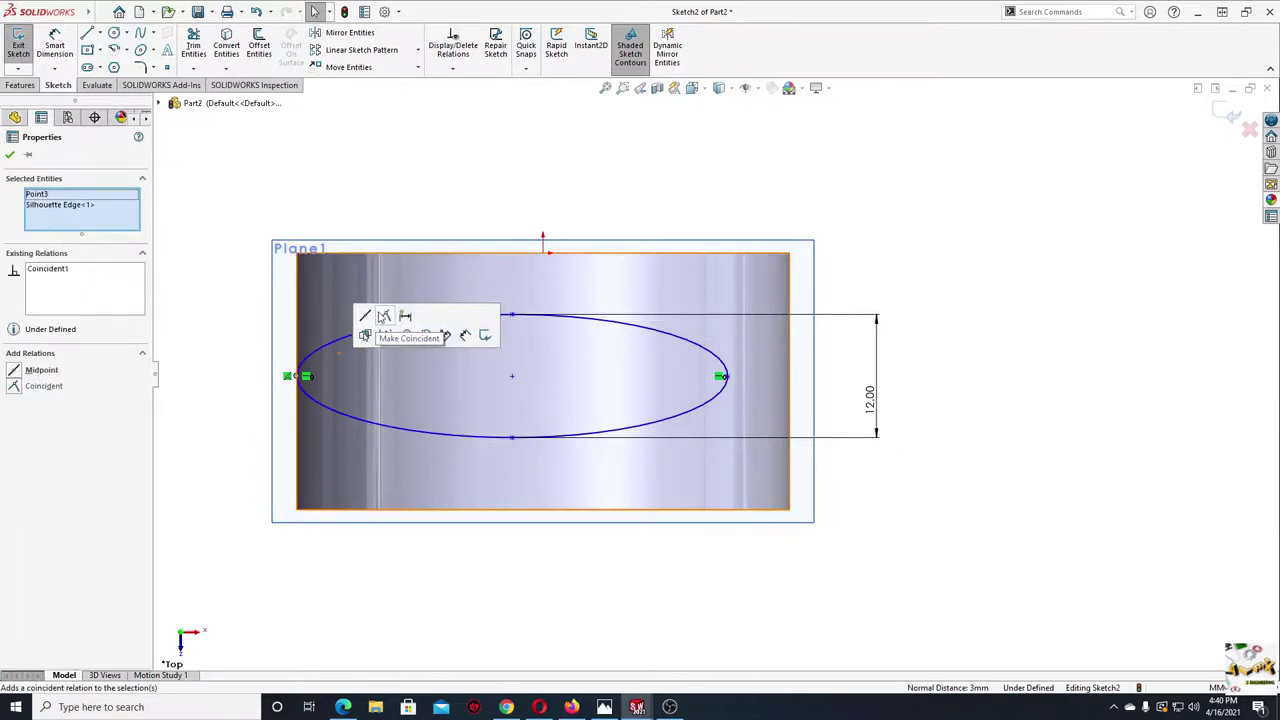
pyautogui.click(726, 377)
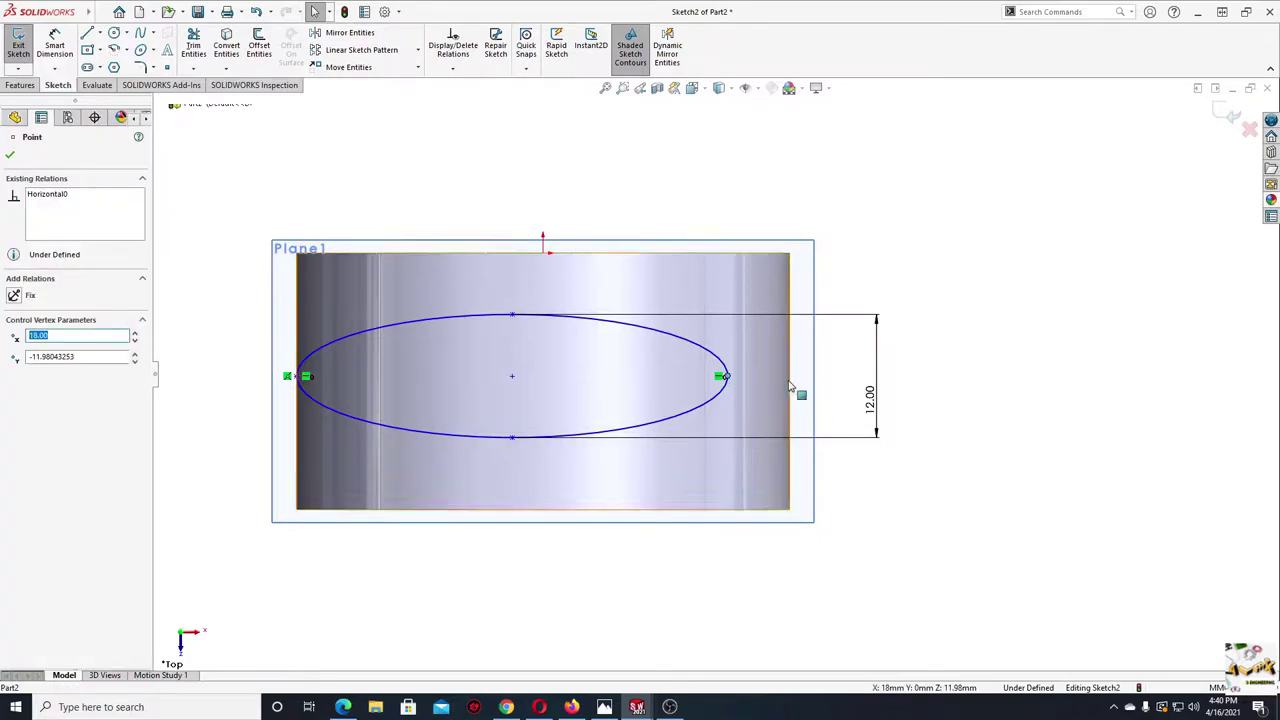
pyautogui.keyDown('ctrl'); pyautogui.click(790, 388); pyautogui.keyUp('ctrl')
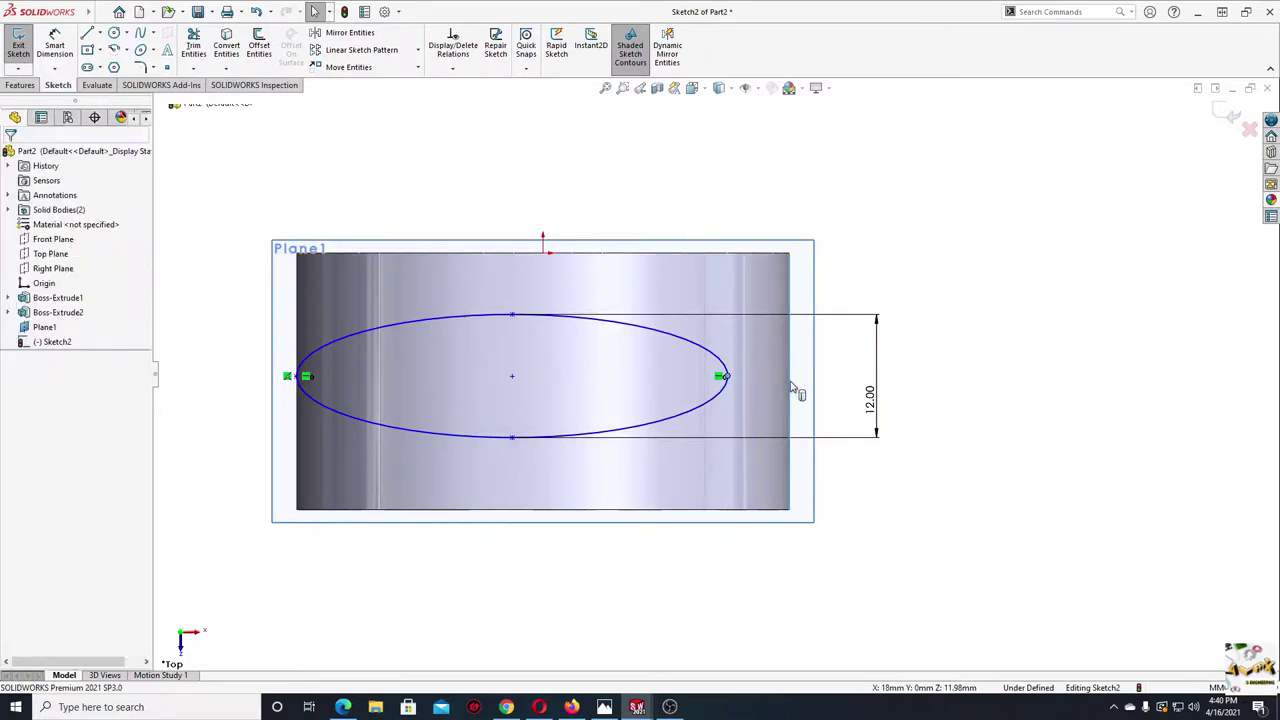
pyautogui.click(851, 323)
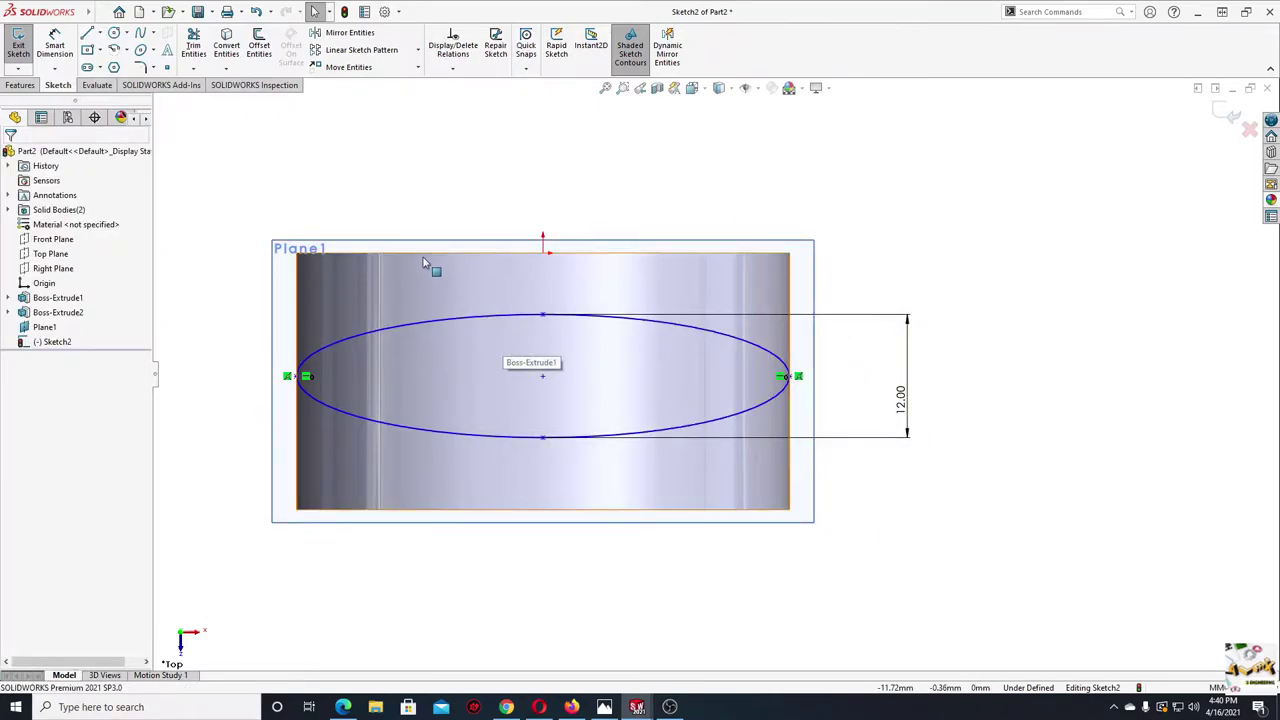
# - Dimension the ellipse's top point 3 mm below the cylinder's top edge, then exit Sketch2
pyautogui.moveTo(425, 262); pyautogui.dragTo(425, 258, button='middle')
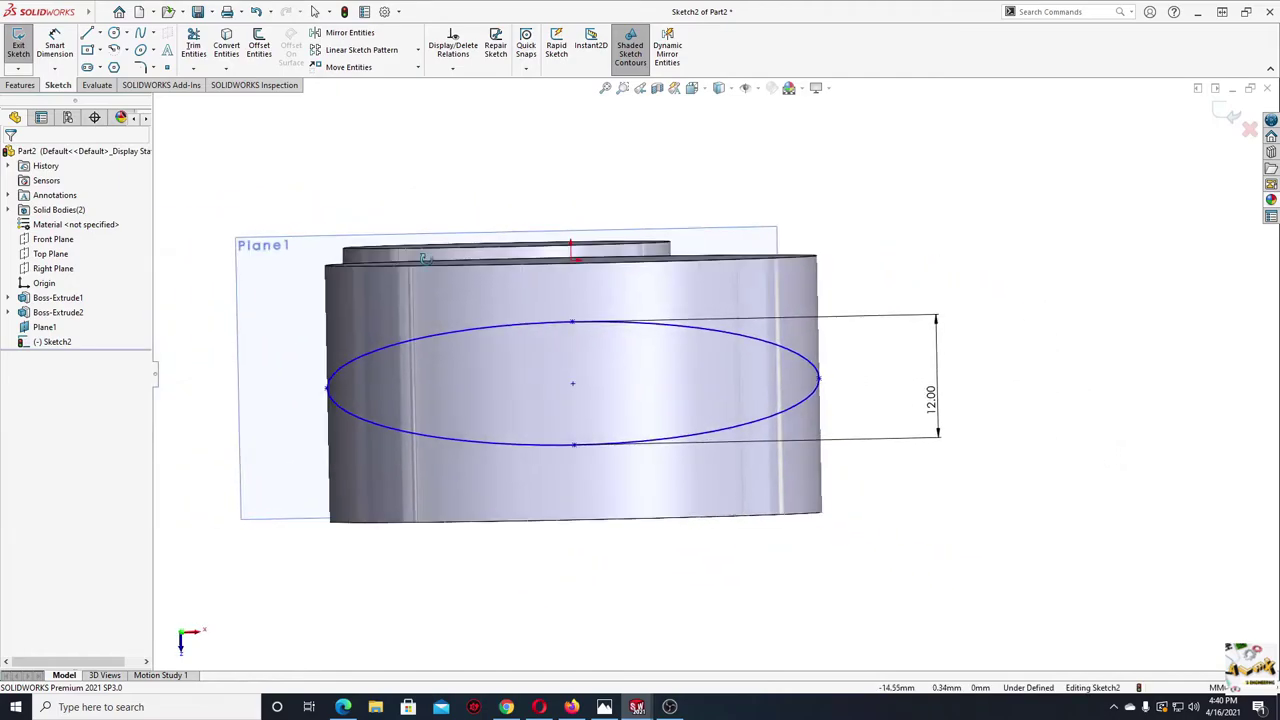
pyautogui.click(55, 47)
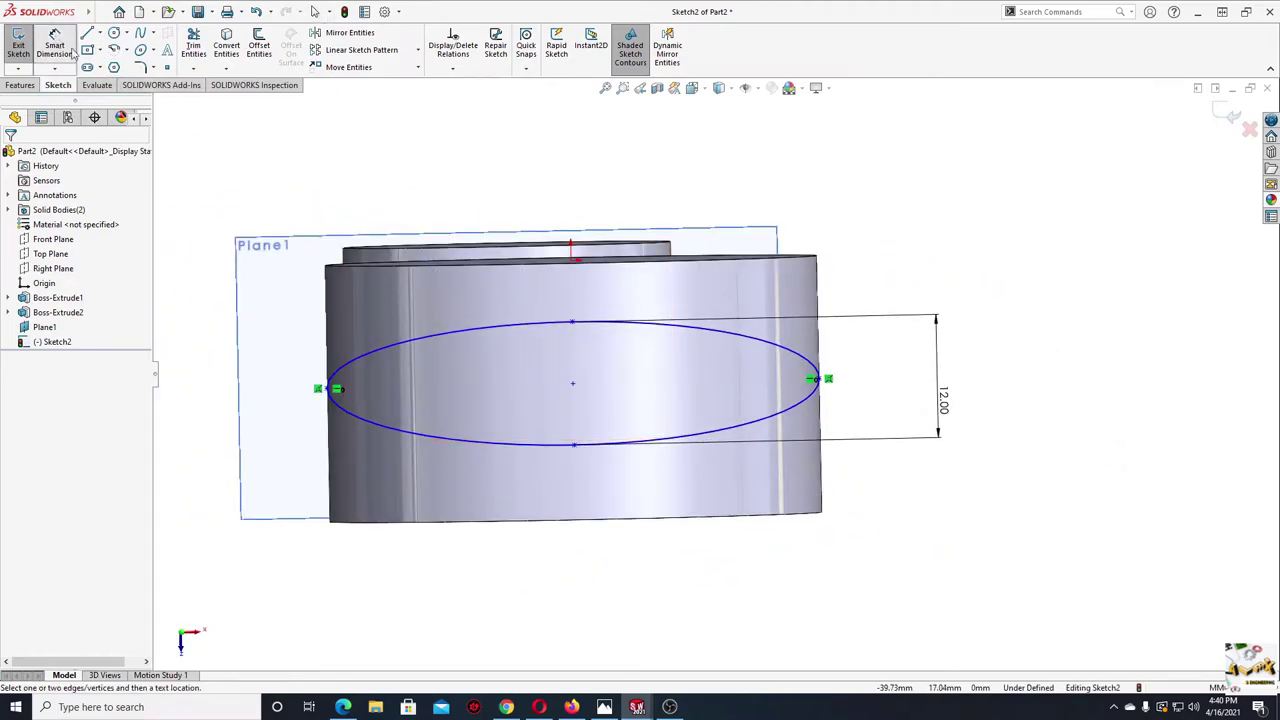
pyautogui.click(573, 324)
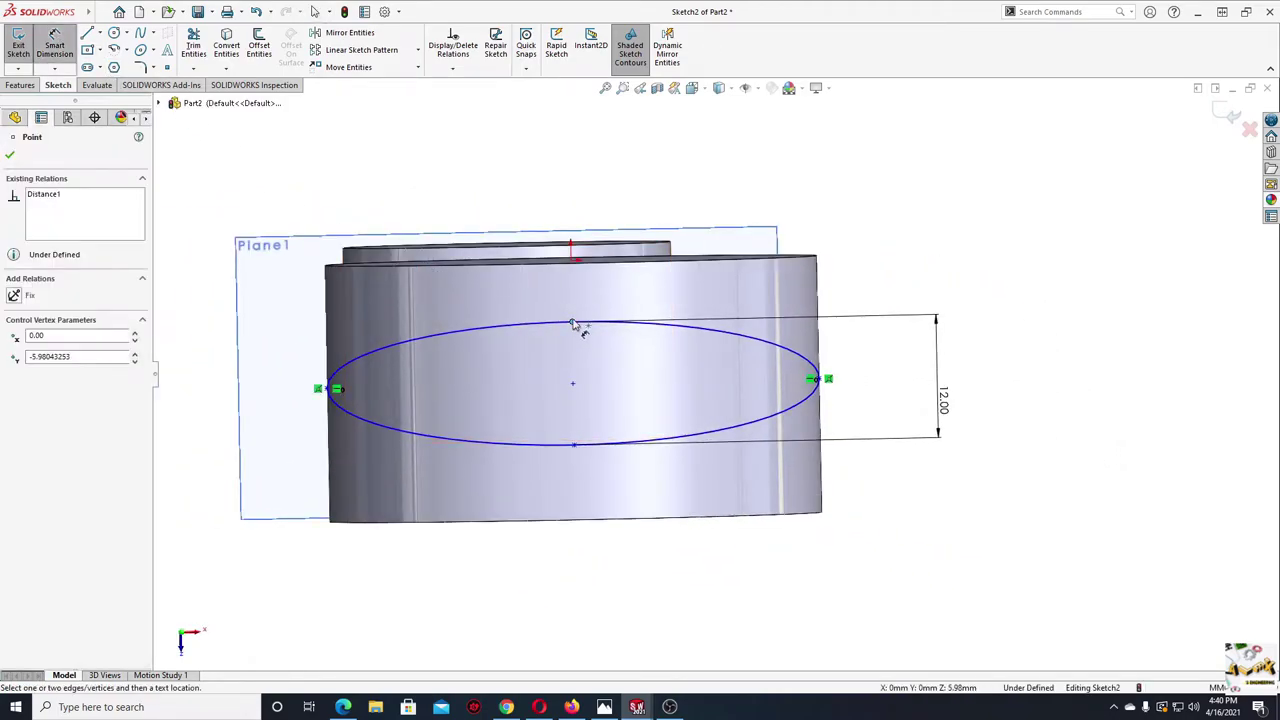
pyautogui.click(557, 268)
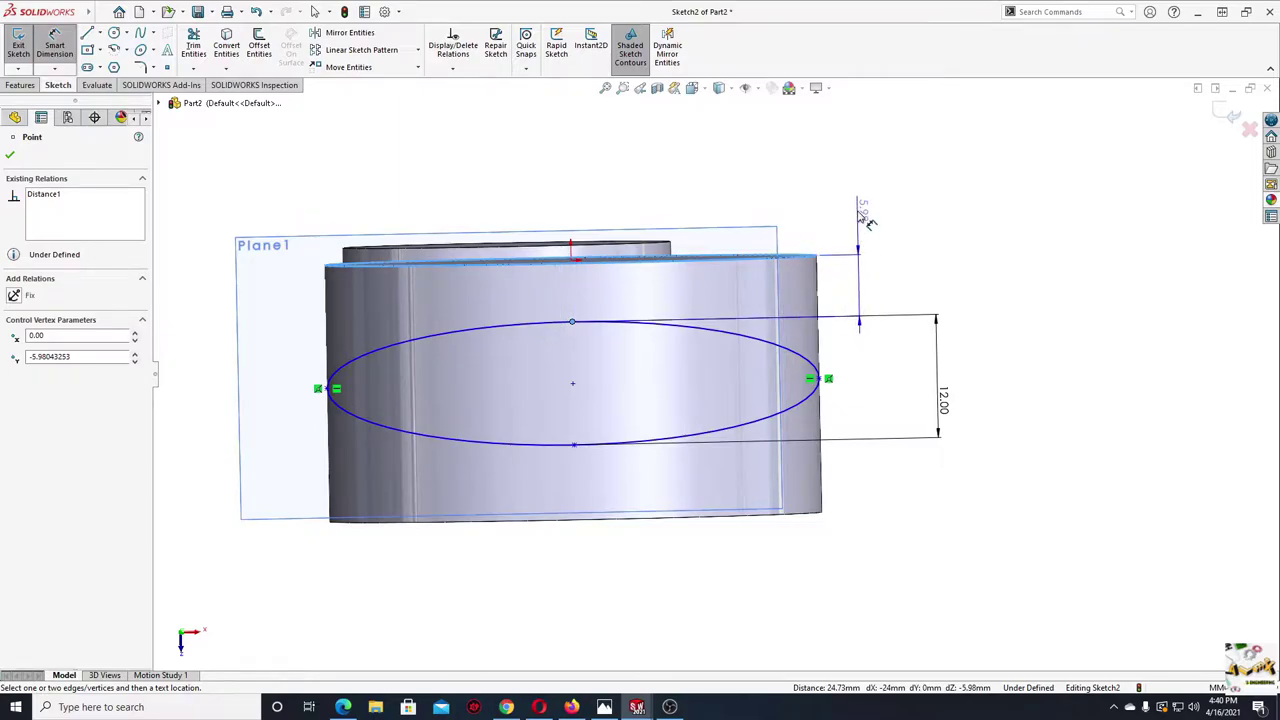
pyautogui.click(866, 218)
pyautogui.write('3')
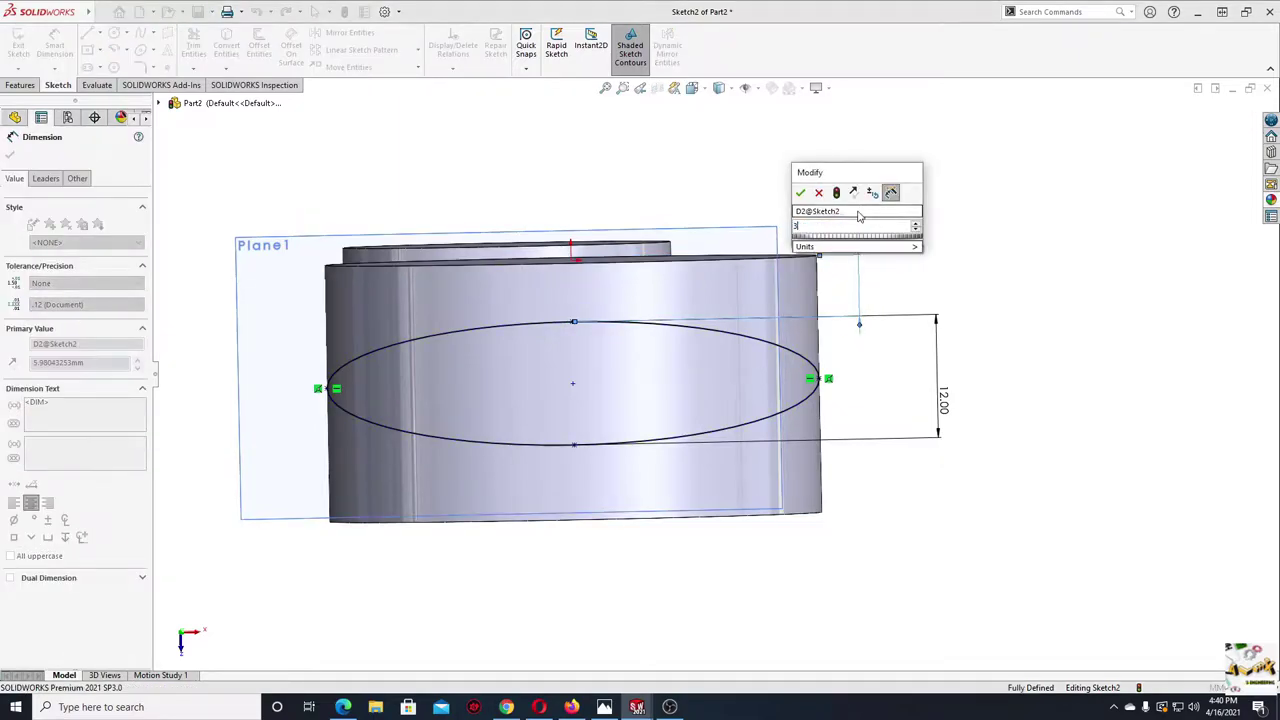
pyautogui.press('Return')
pyautogui.rightClick(828, 192)
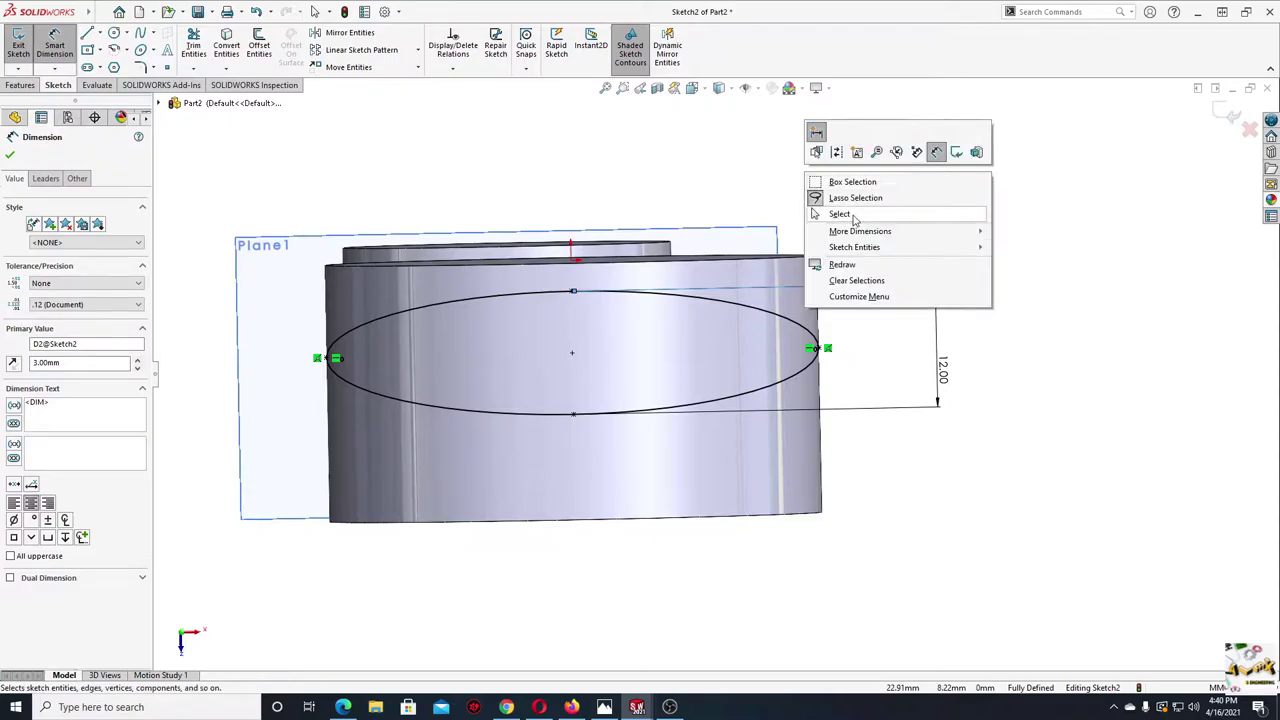
pyautogui.click(838, 212)
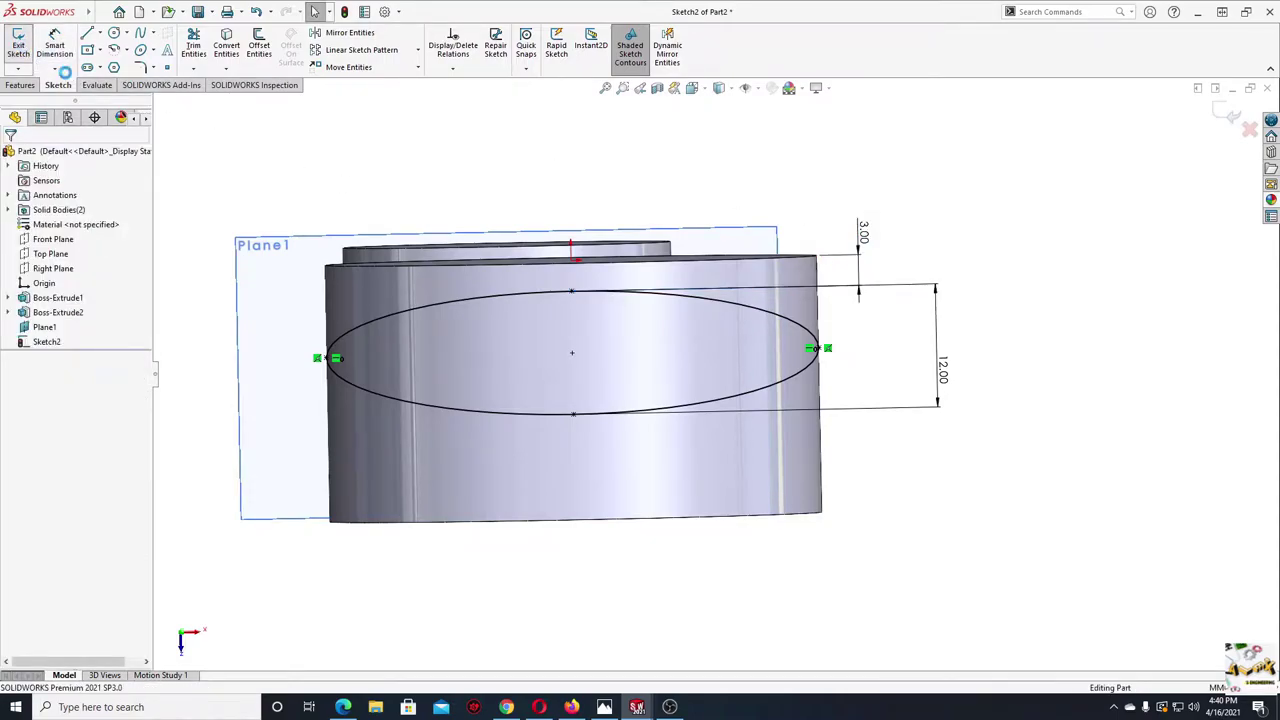
pyautogui.click(24, 50)
# - Open Sketch3 on Plane1 and view it face-on, centred in the window
pyautogui.moveTo(261, 303); pyautogui.dragTo(274, 317, button='middle')
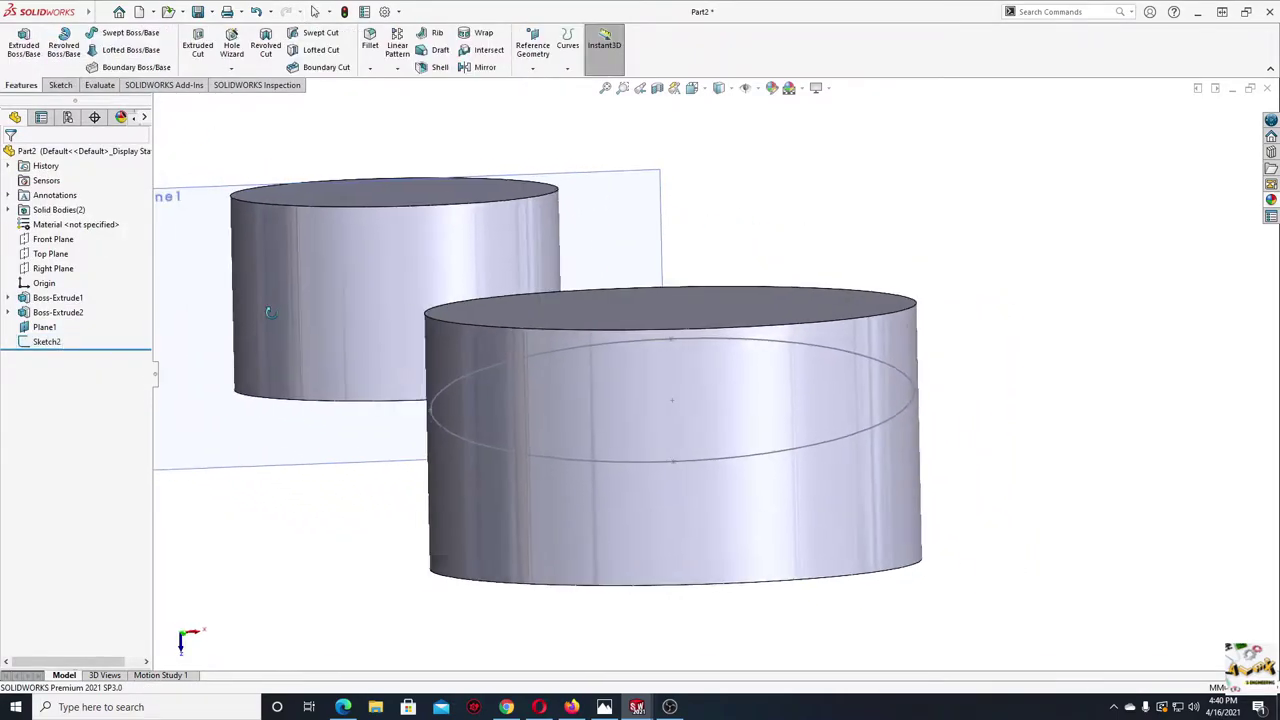
pyautogui.click(355, 310)
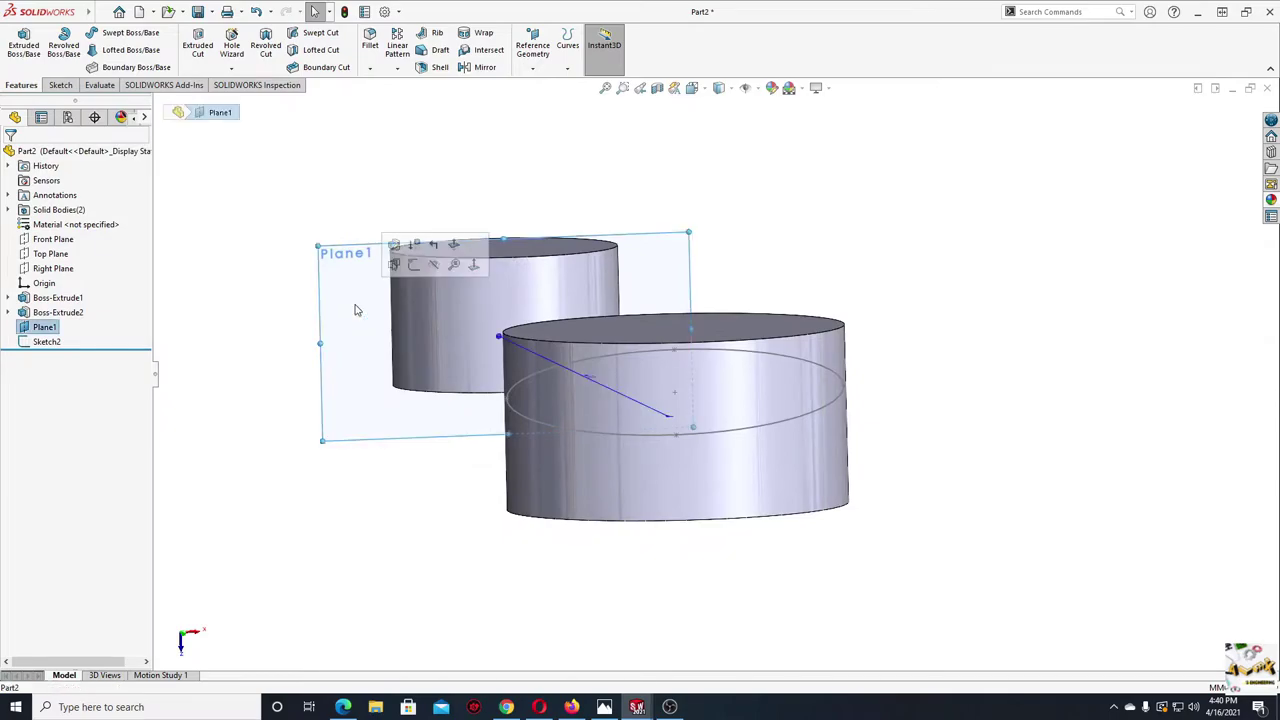
pyautogui.click(417, 265)
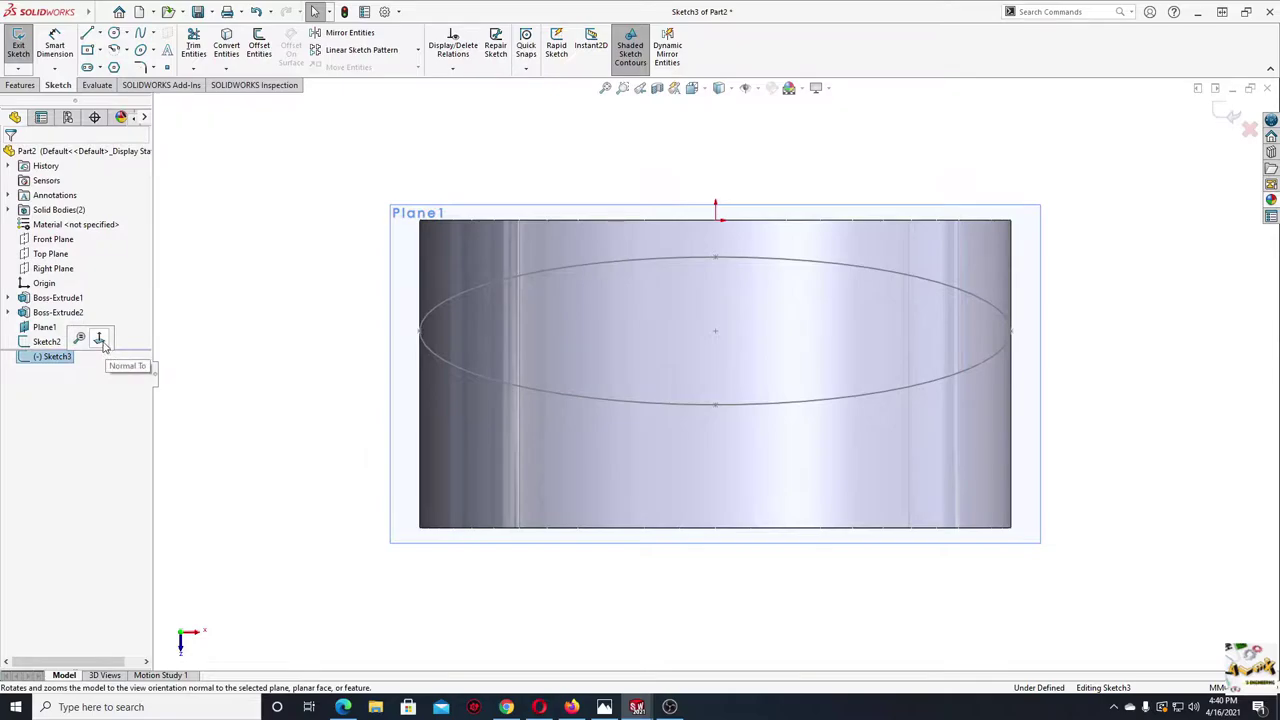
pyautogui.click(100, 340)
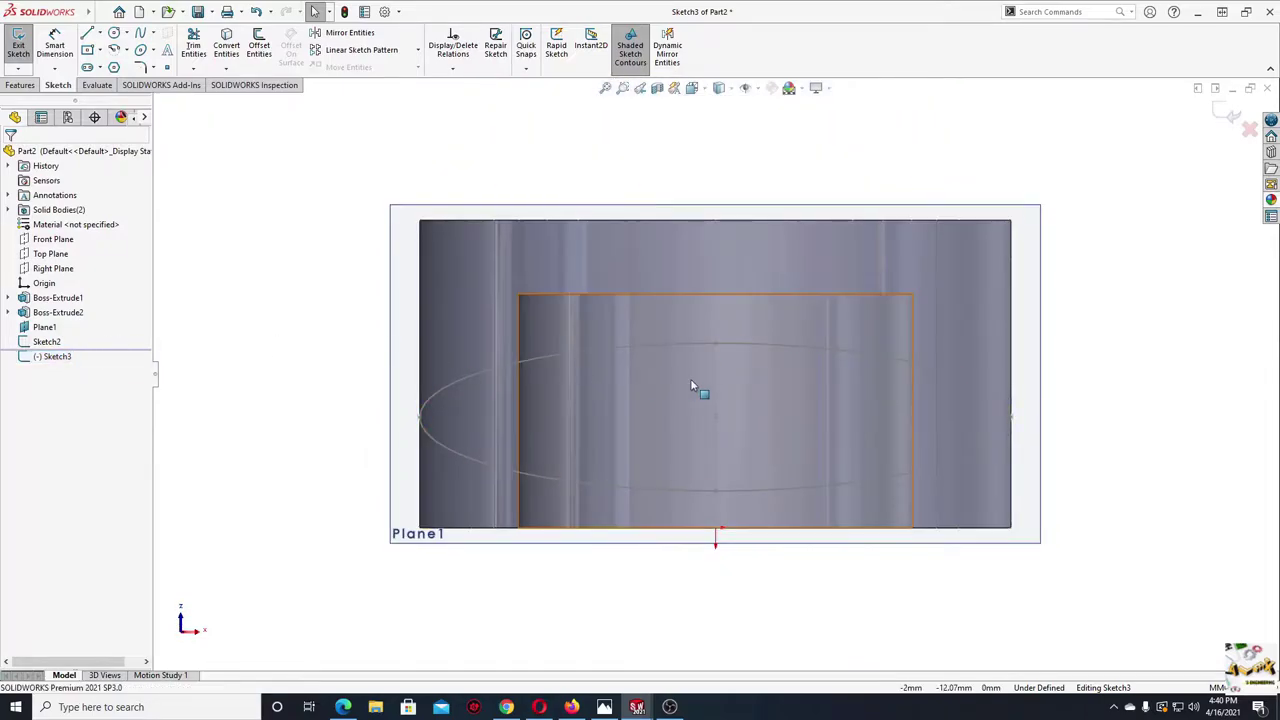
pyautogui.scroll(2, 690, 378)
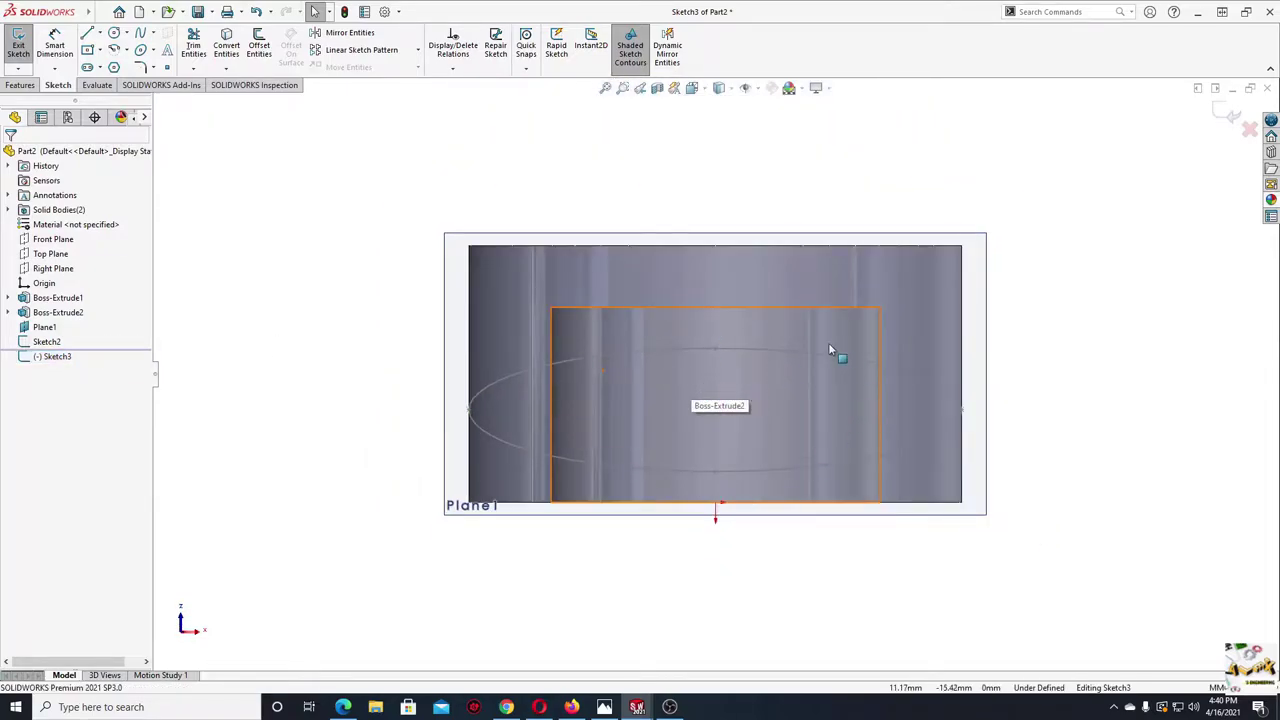
pyautogui.keyDown('ctrl'); pyautogui.moveTo(636, 419); pyautogui.dragTo(483, 408, button='middle'); pyautogui.keyUp('ctrl')
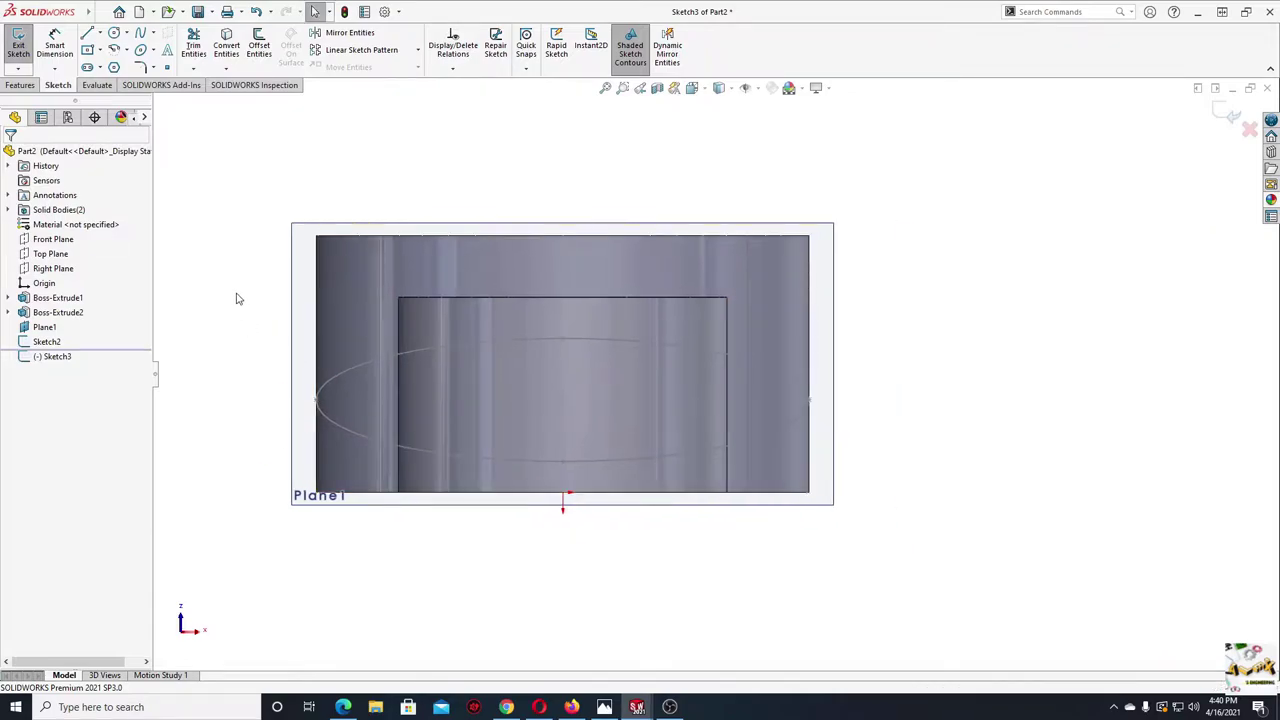
pyautogui.click(141, 52)
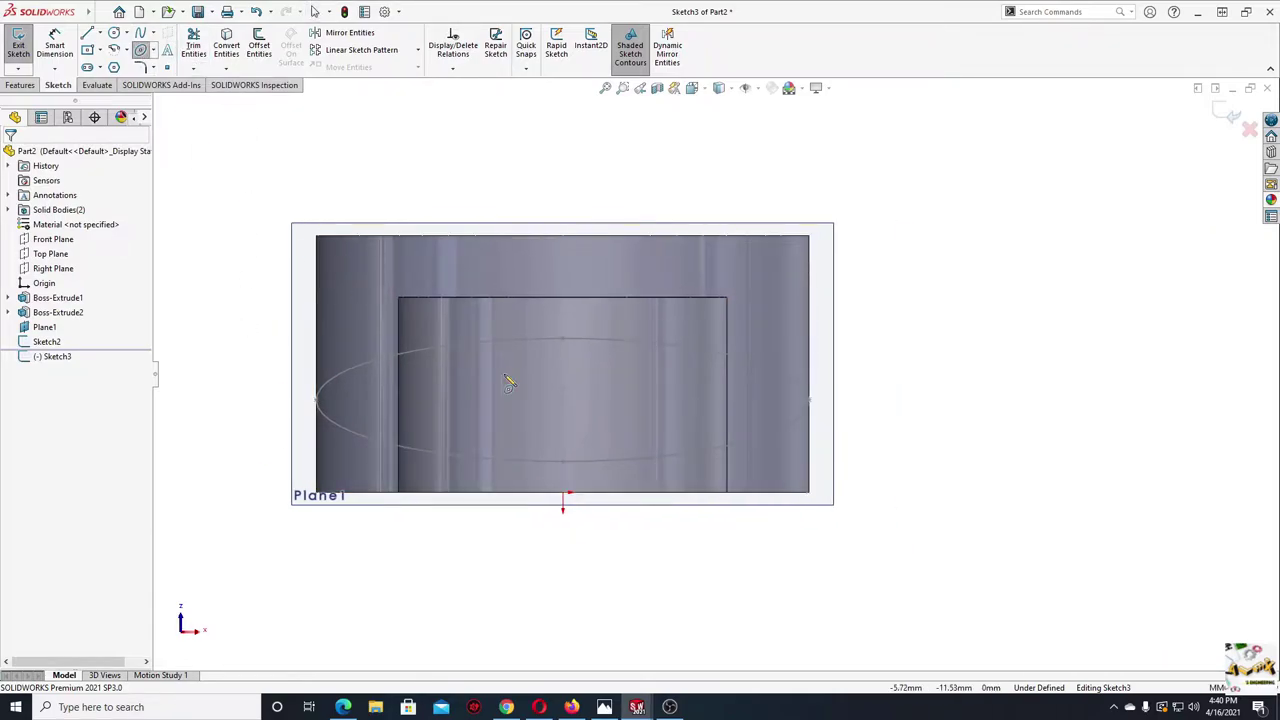
# - Draw a horizontal ellipse centred on the second cylinder's axis, reaching its left edge
pyautogui.click(563, 399)
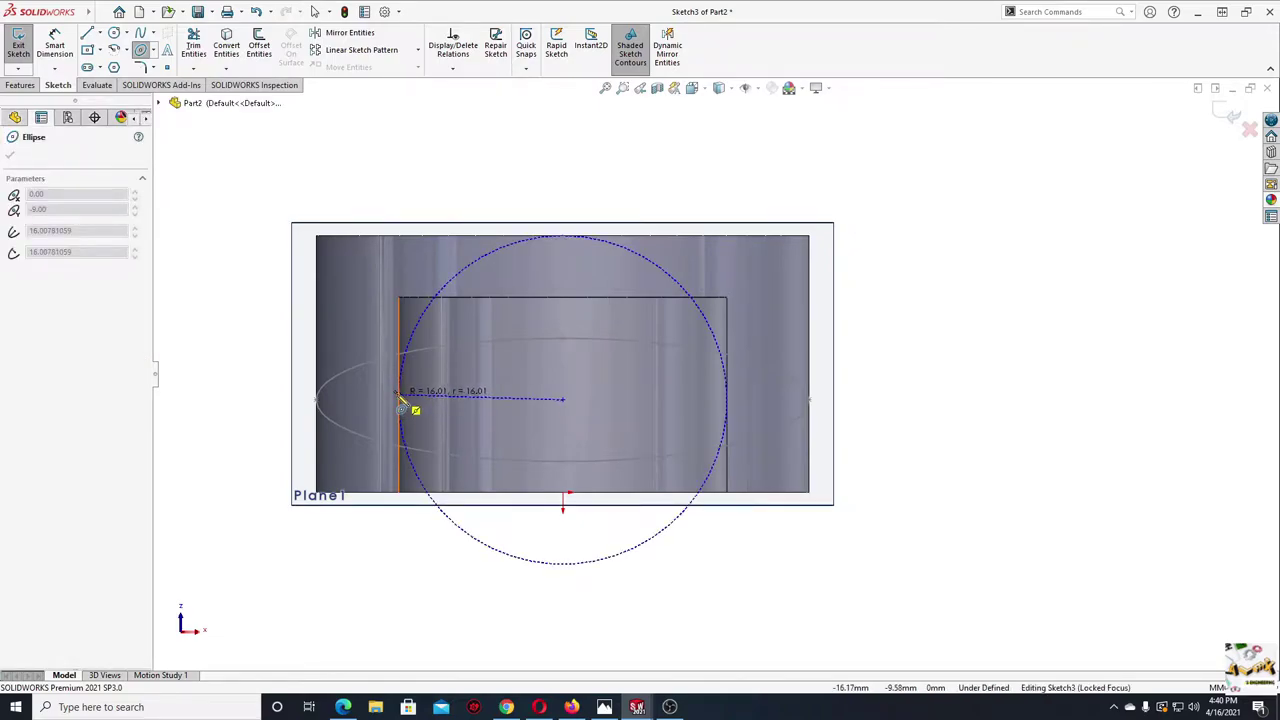
pyautogui.click(400, 398)
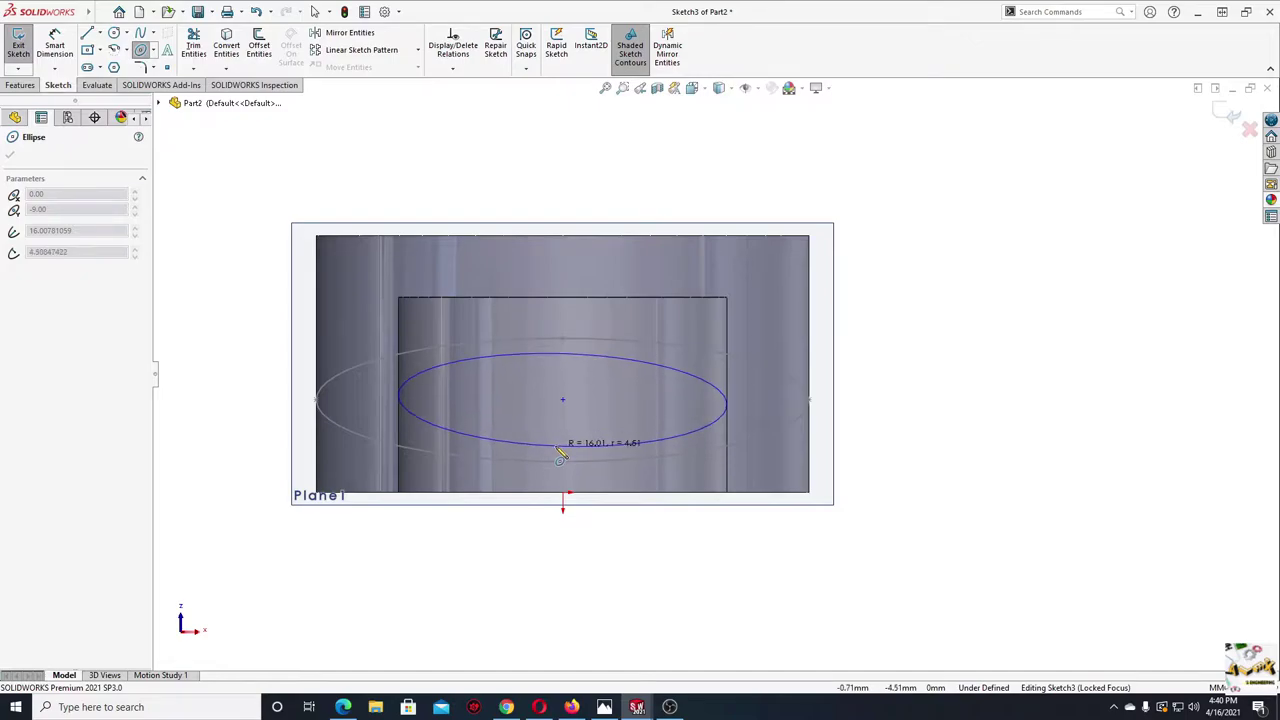
pyautogui.click(556, 455)
pyautogui.press('Escape')
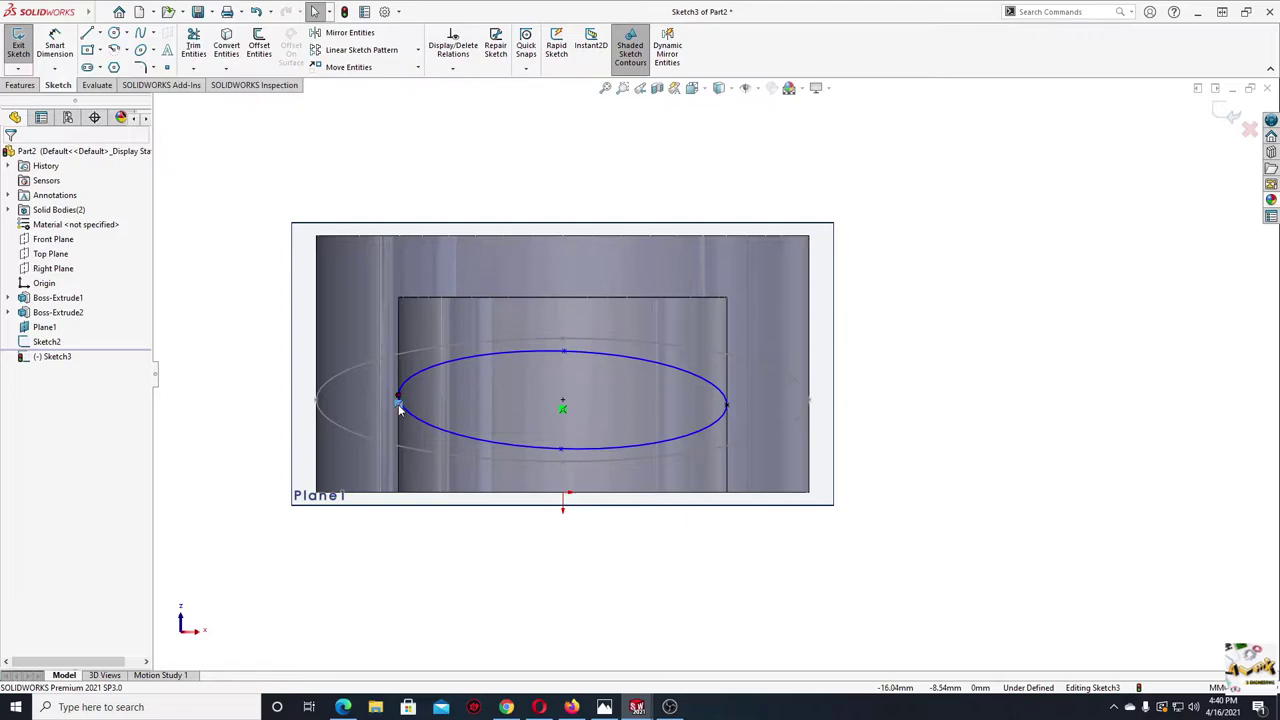
pyautogui.rightClick(397, 403)
pyautogui.click(469, 578)
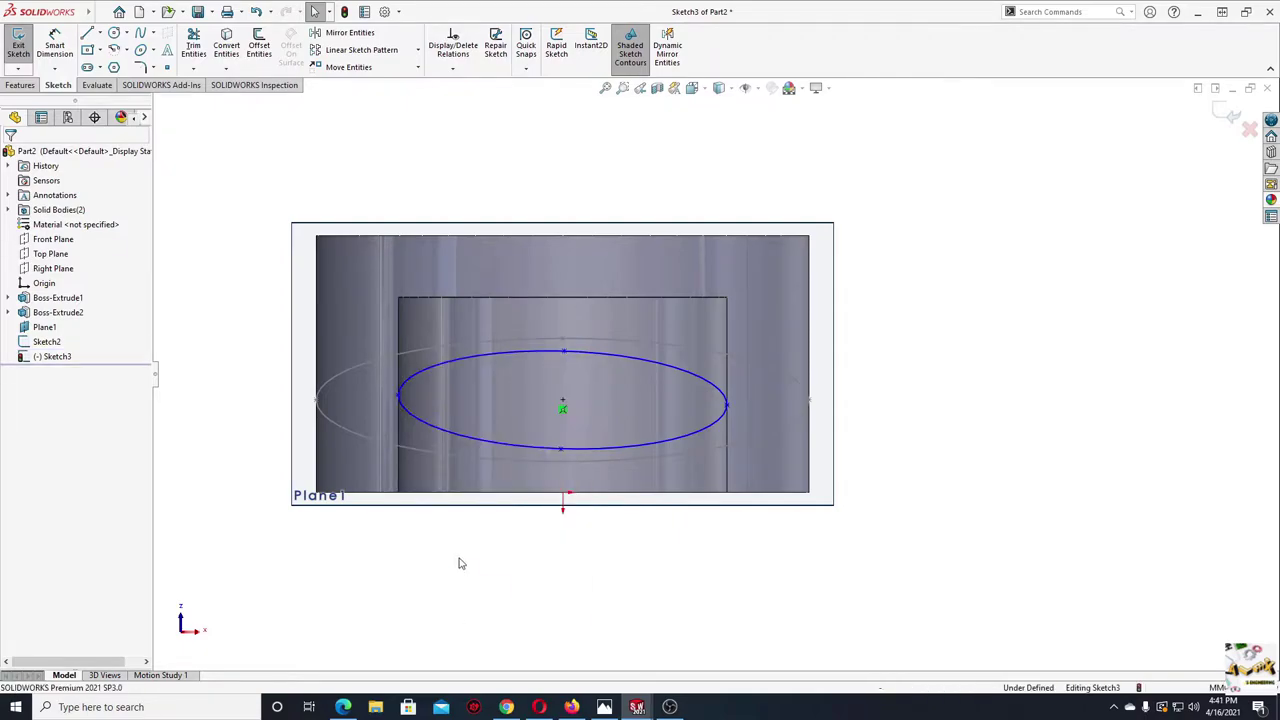
# - Make the ellipse's two major-axis end points horizontal
pyautogui.click(399, 400)
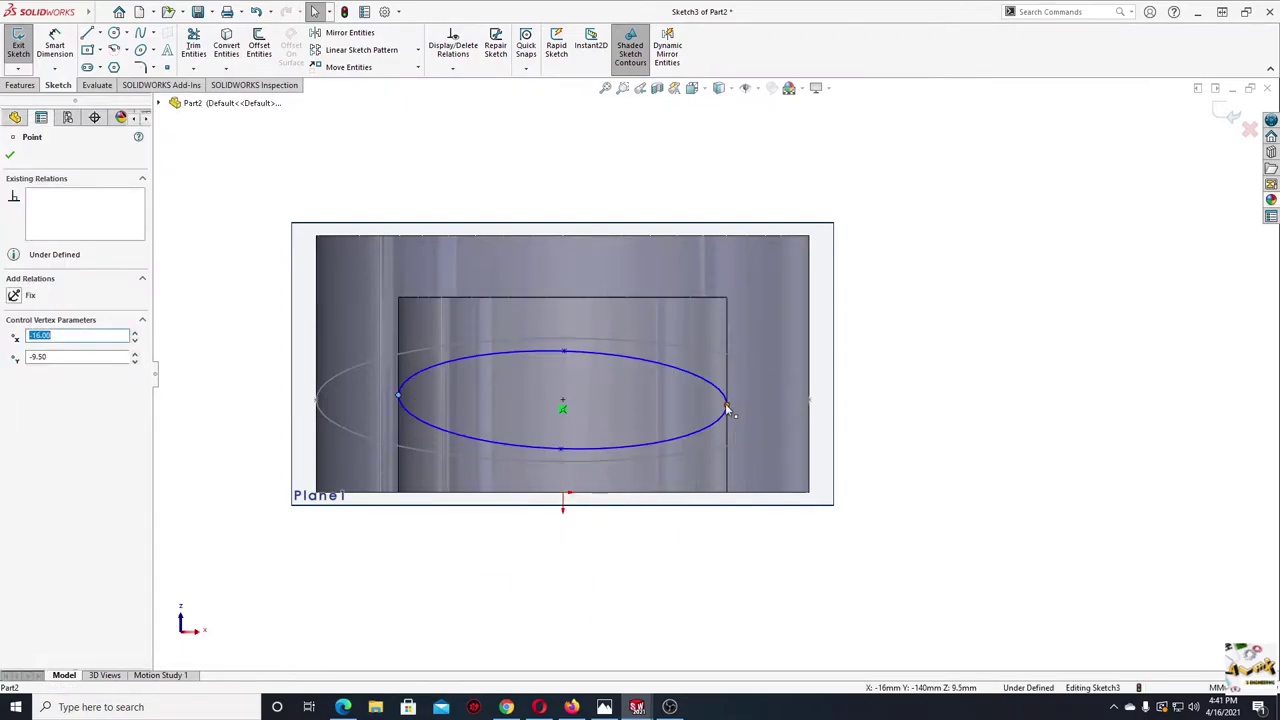
pyautogui.keyDown('ctrl'); pyautogui.click(726, 405); pyautogui.keyUp('ctrl')
pyautogui.click(764, 346)
pyautogui.click(943, 457)
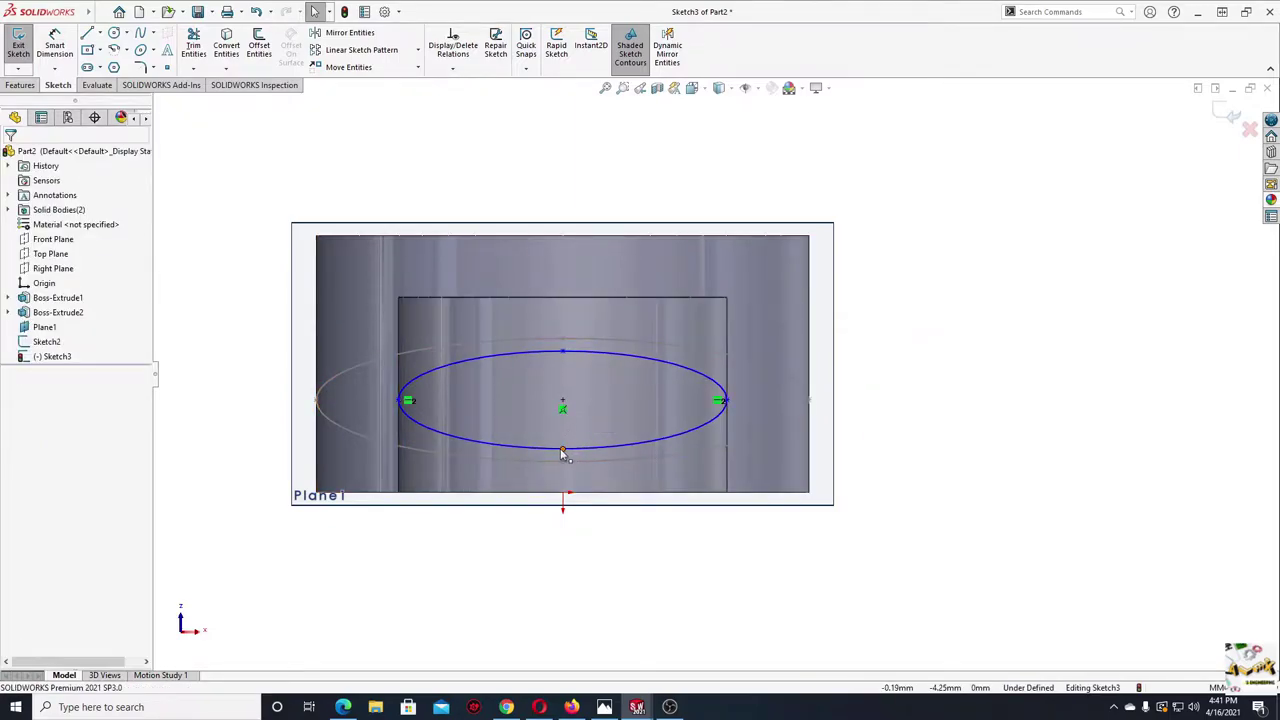
# - Dimension the ellipse's height from top to bottom point as 12 mm
pyautogui.click(50, 50)
pyautogui.click(563, 351)
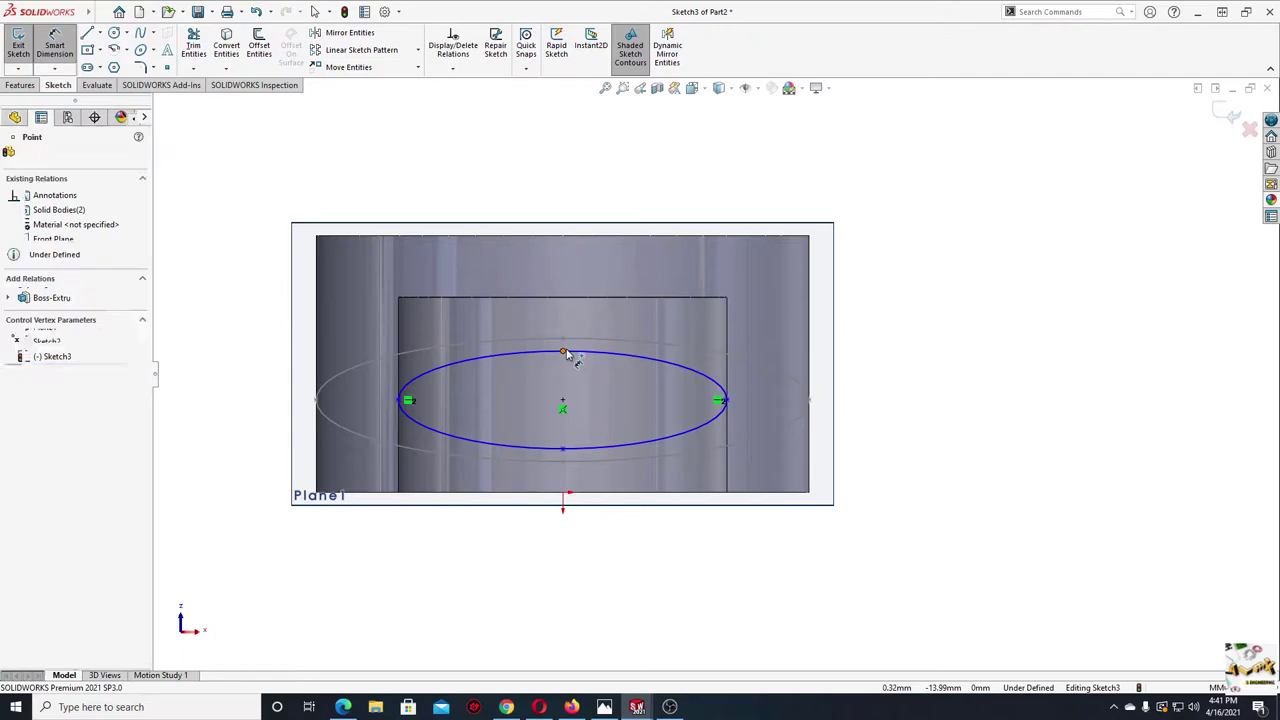
pyautogui.click(563, 450)
pyautogui.click(920, 428)
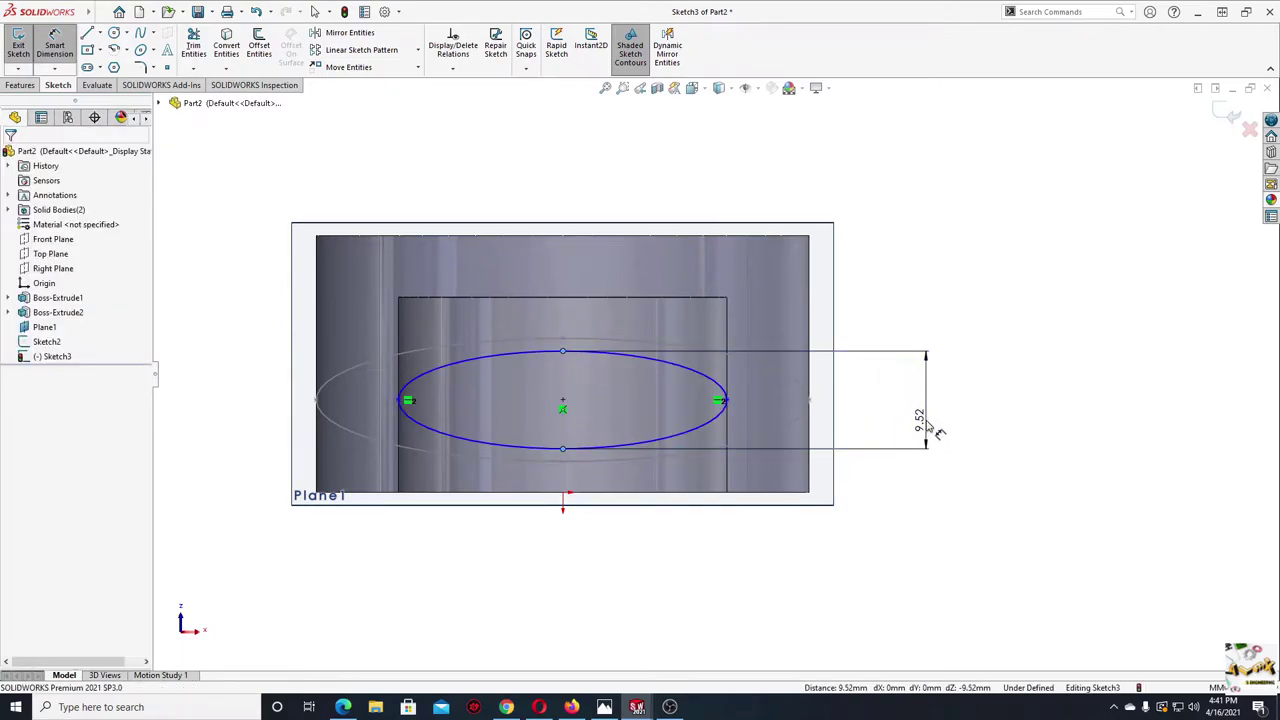
pyautogui.write('12')
pyautogui.press('Return')
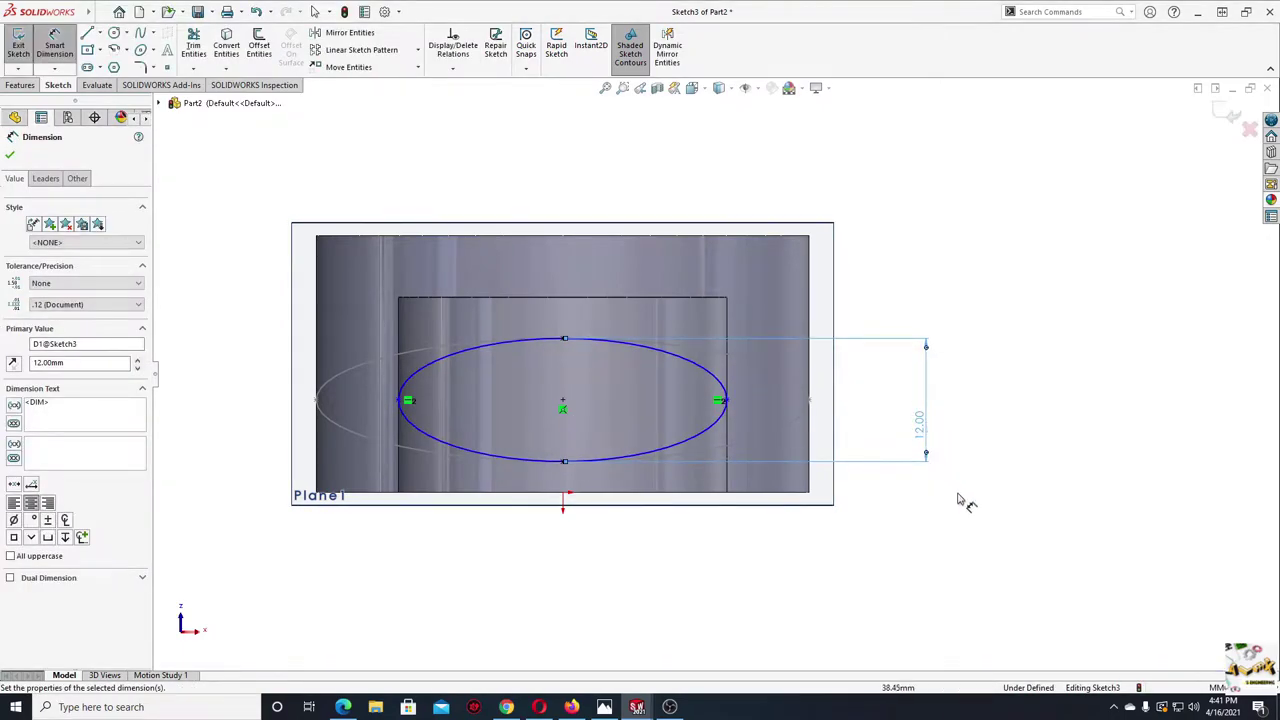
pyautogui.rightClick(810, 557)
pyautogui.click(850, 560)
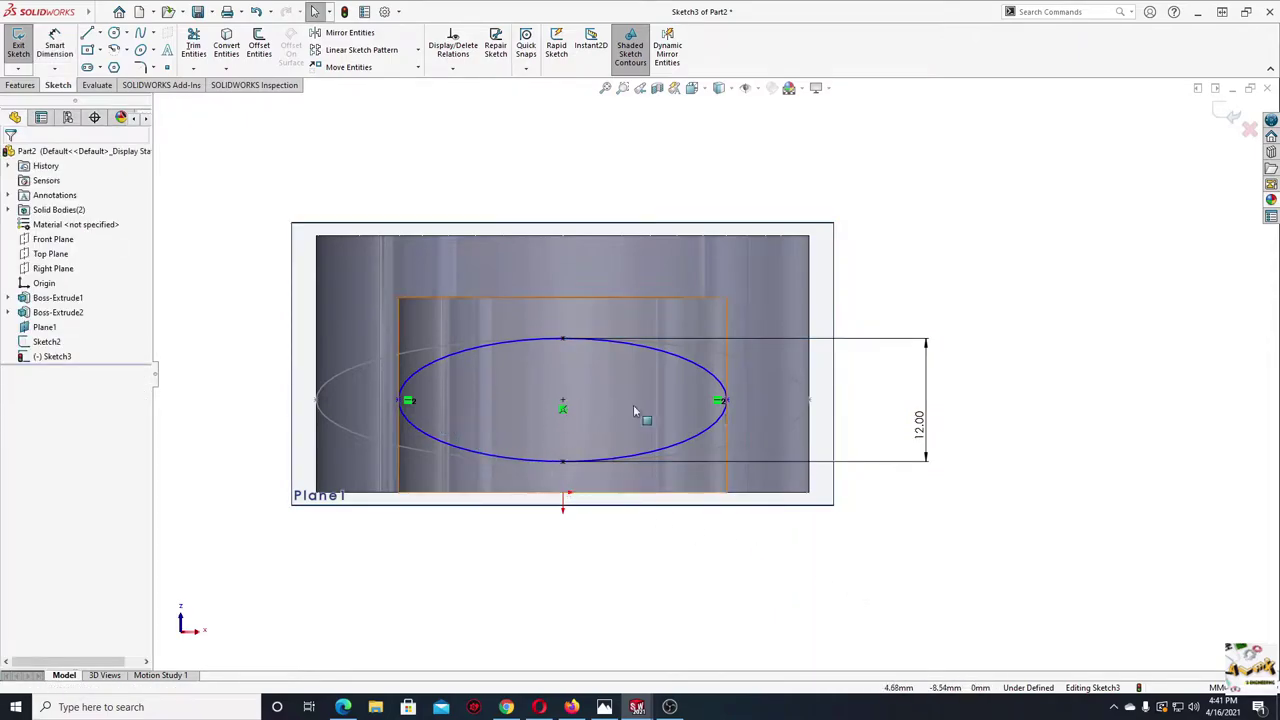
# - Drag the ellipse's right end point outward to widen it
pyautogui.moveTo(721, 401); pyautogui.dragTo(772, 437)
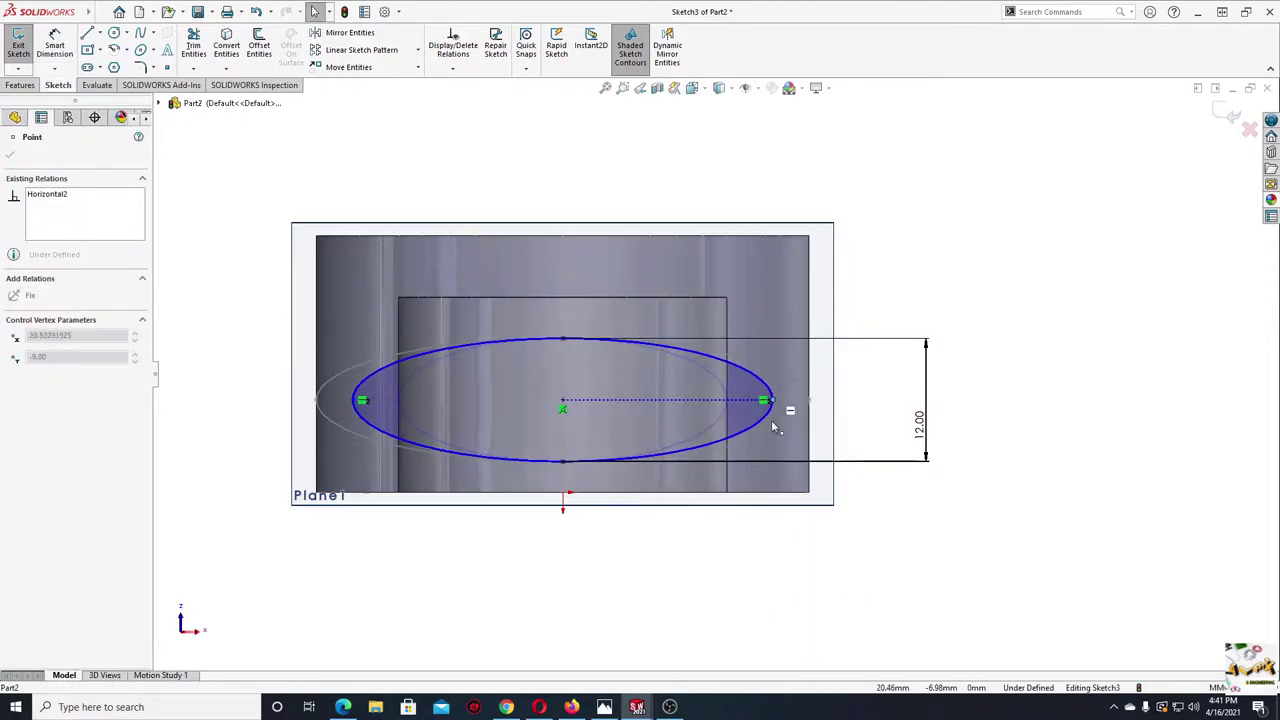
pyautogui.click(772, 437)
pyautogui.scroll(-1, 771, 463)
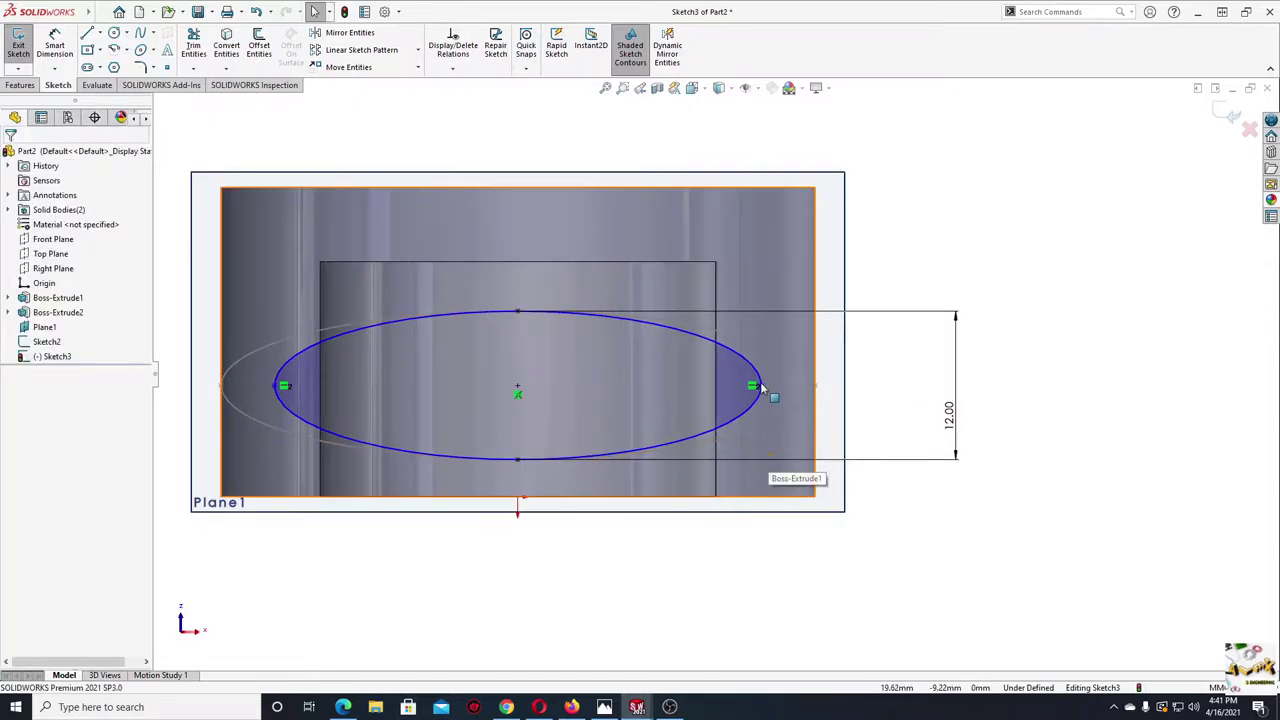
pyautogui.click(760, 388)
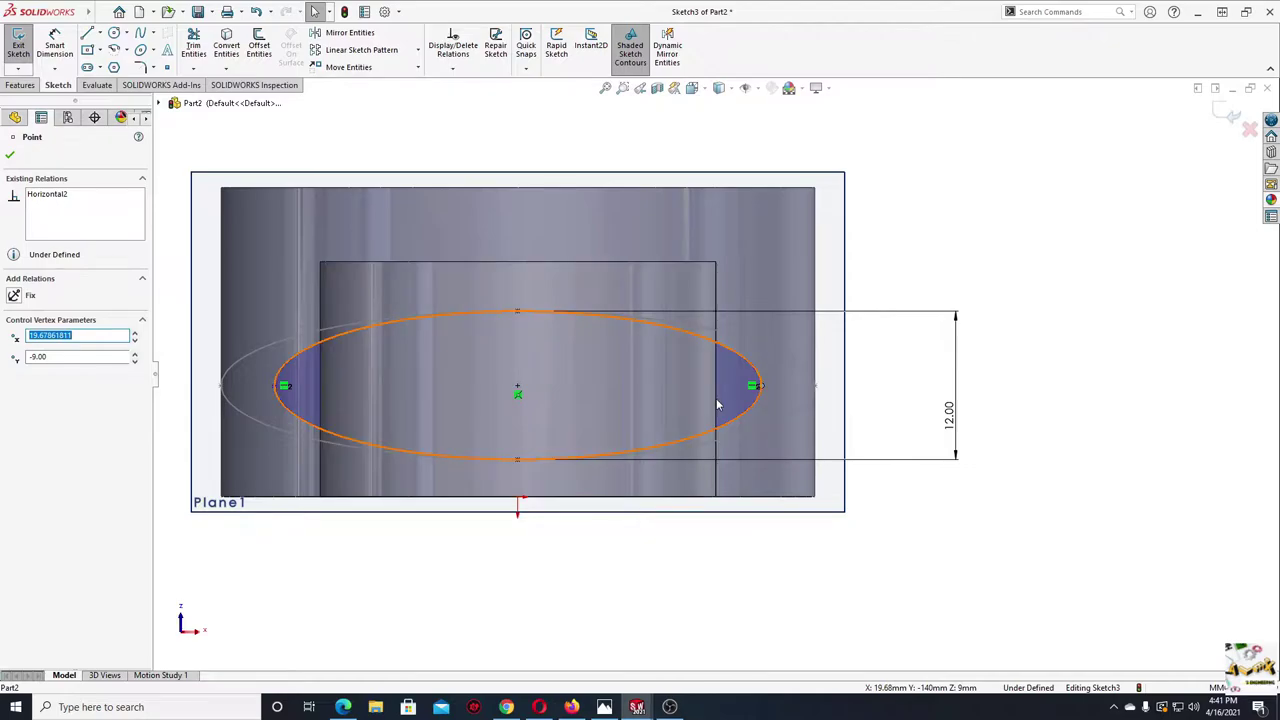
# - Make the ellipse end point coincident with the Boss-Extrude2 edge to fully define Sketch3, then exit the sketch
pyautogui.keyDown('ctrl'); pyautogui.click(716, 298); pyautogui.keyUp('ctrl')
pyautogui.click(776, 237)
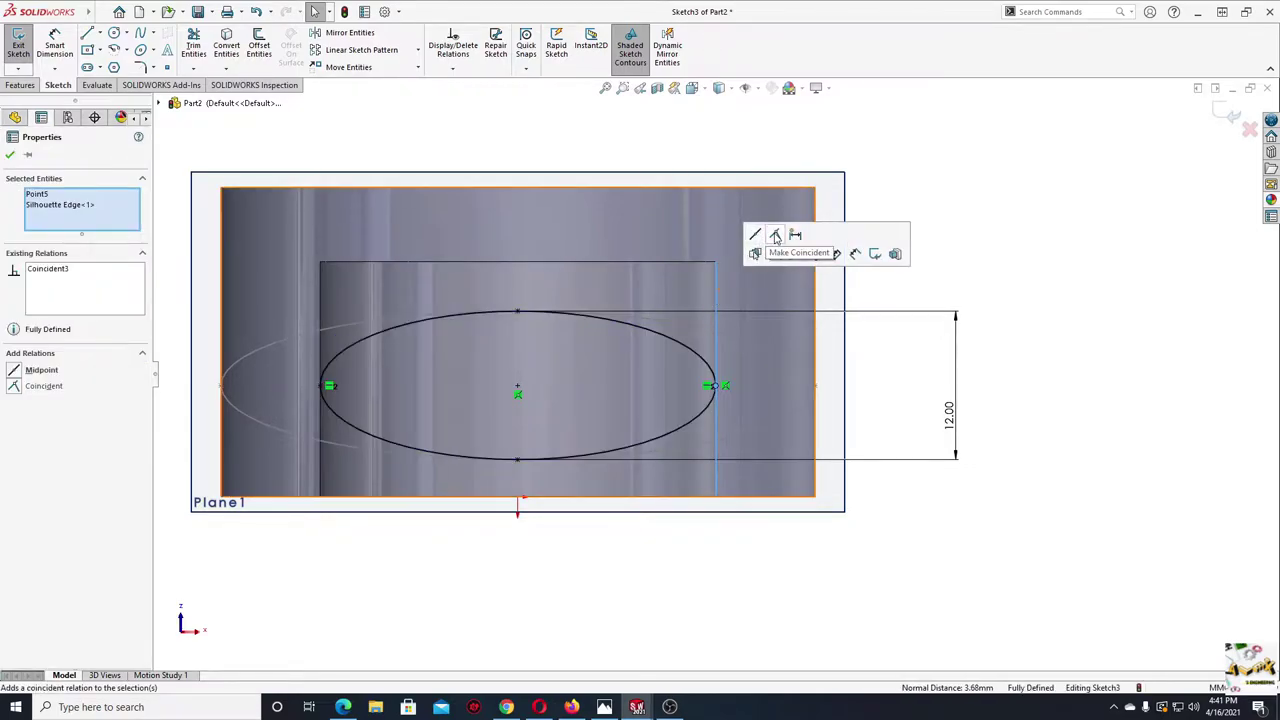
pyautogui.click(903, 520)
pyautogui.scroll(1, 657, 509)
pyautogui.scroll(1, 617, 453)
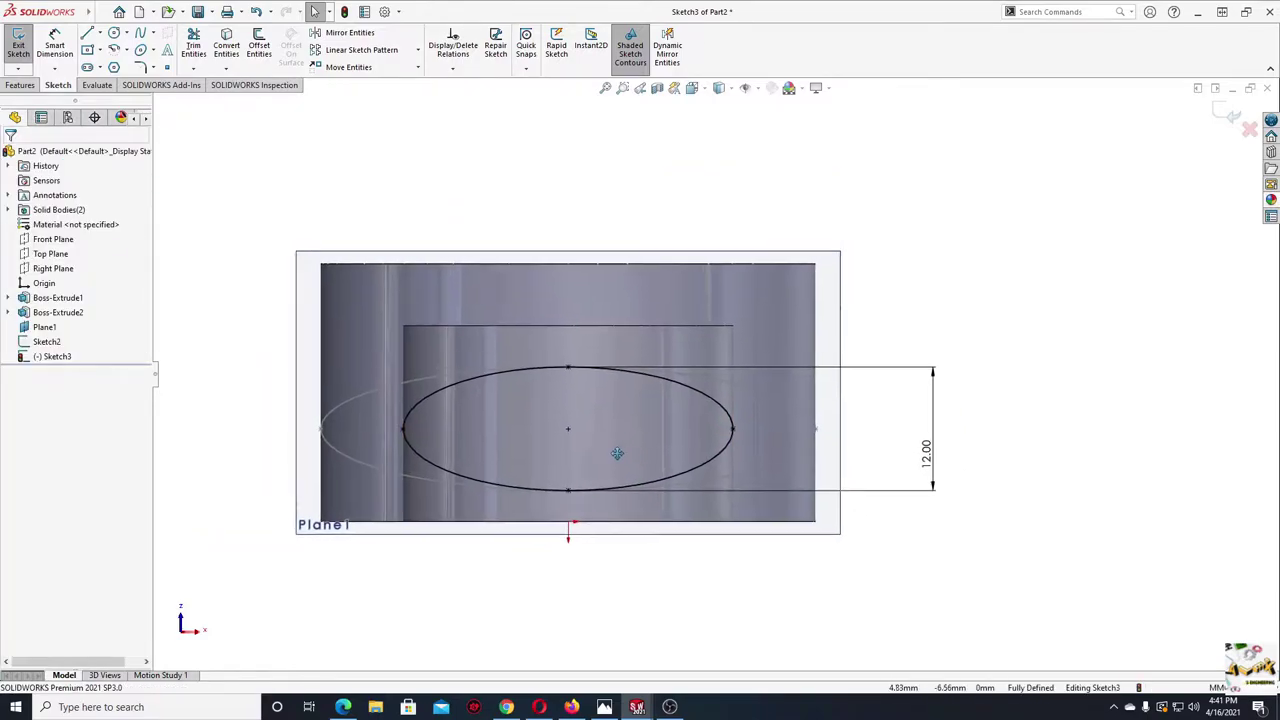
pyautogui.scroll(2, 617, 453)
pyautogui.click(18, 45)
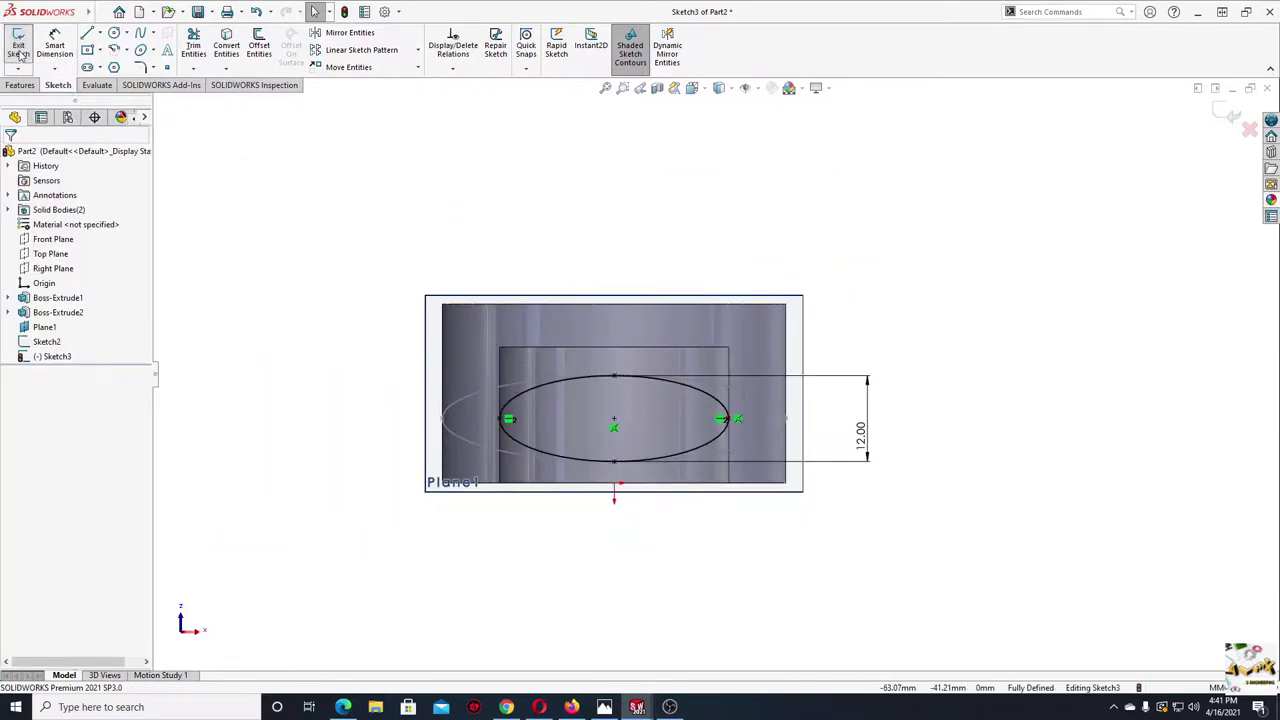
# - Hide Plane1
pyautogui.moveTo(457, 389)
pyautogui.mouseDown(button='middle')
pyautogui.moveTo(348, 533)
pyautogui.moveTo(329, 523)
pyautogui.mouseUp(button='middle')
pyautogui.rightClick(450, 430)
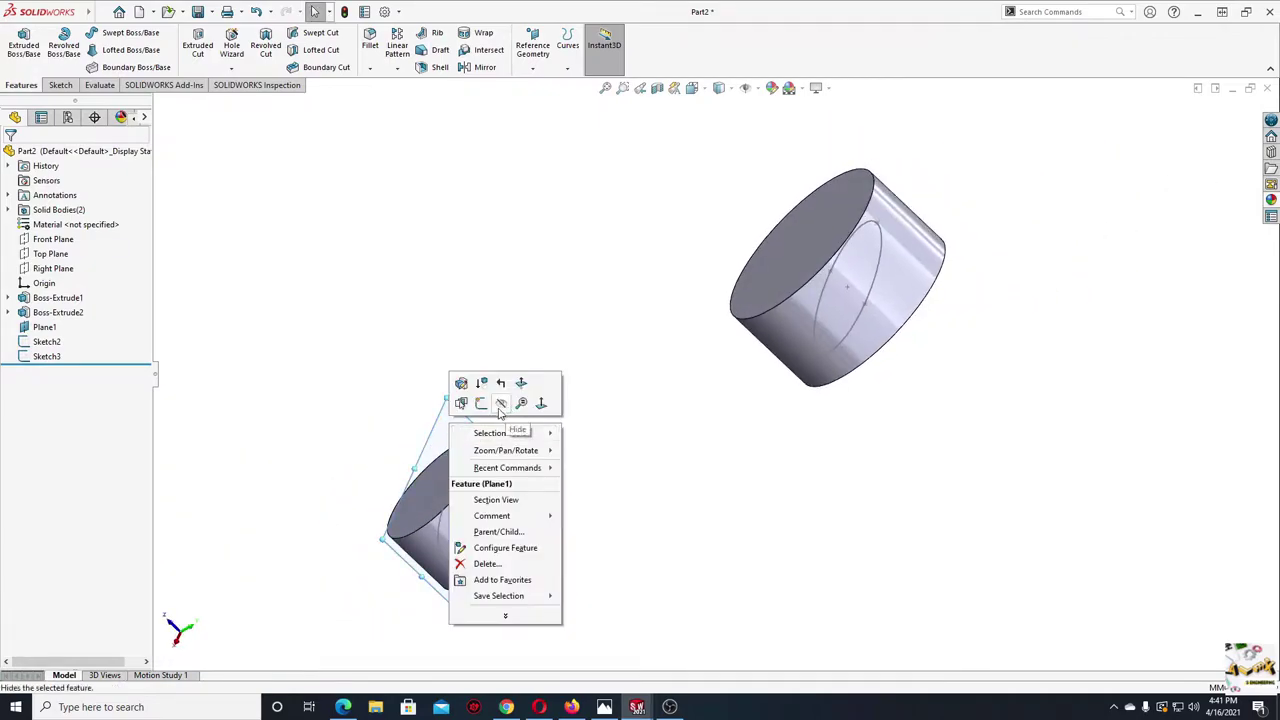
pyautogui.click(502, 412)
pyautogui.moveTo(542, 379)
pyautogui.mouseDown(button='middle')
pyautogui.moveTo(517, 314)
pyautogui.moveTo(530, 331)
pyautogui.mouseUp(button='middle')
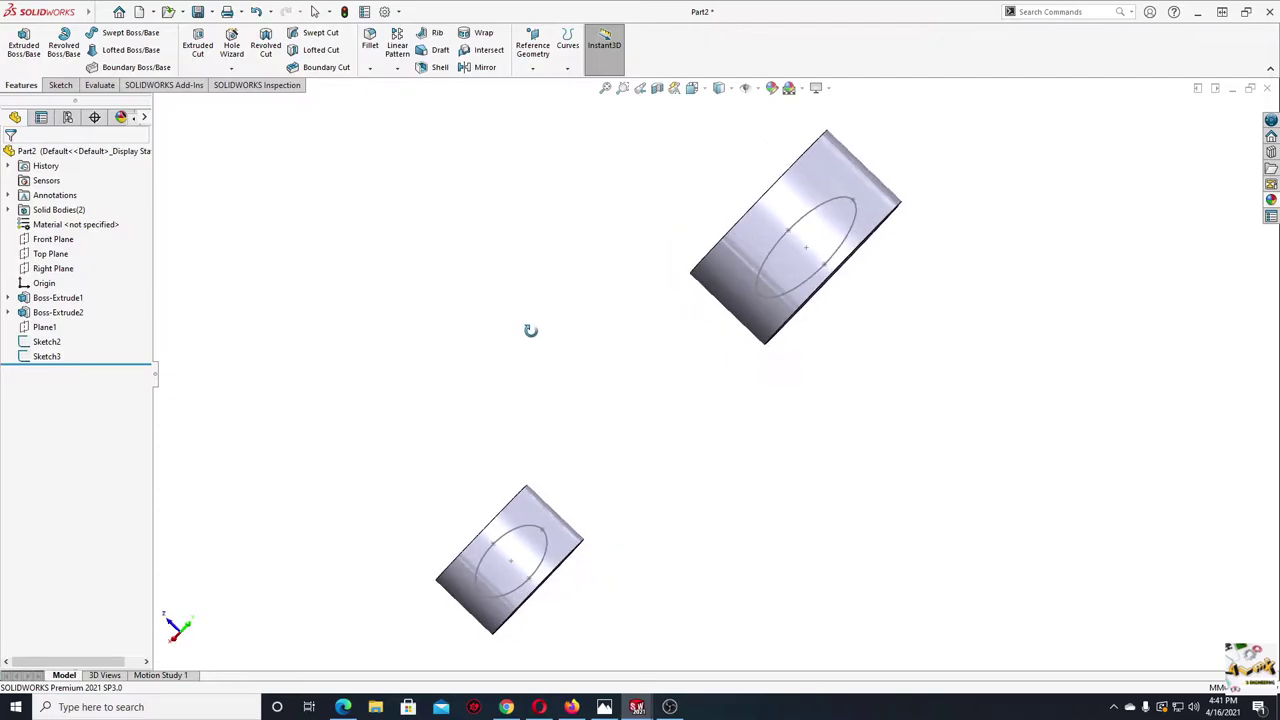
# - Loft from Sketch3 to Sketch2 to create Loft1, the tapered rod joining both bosses
pyautogui.click(131, 52)
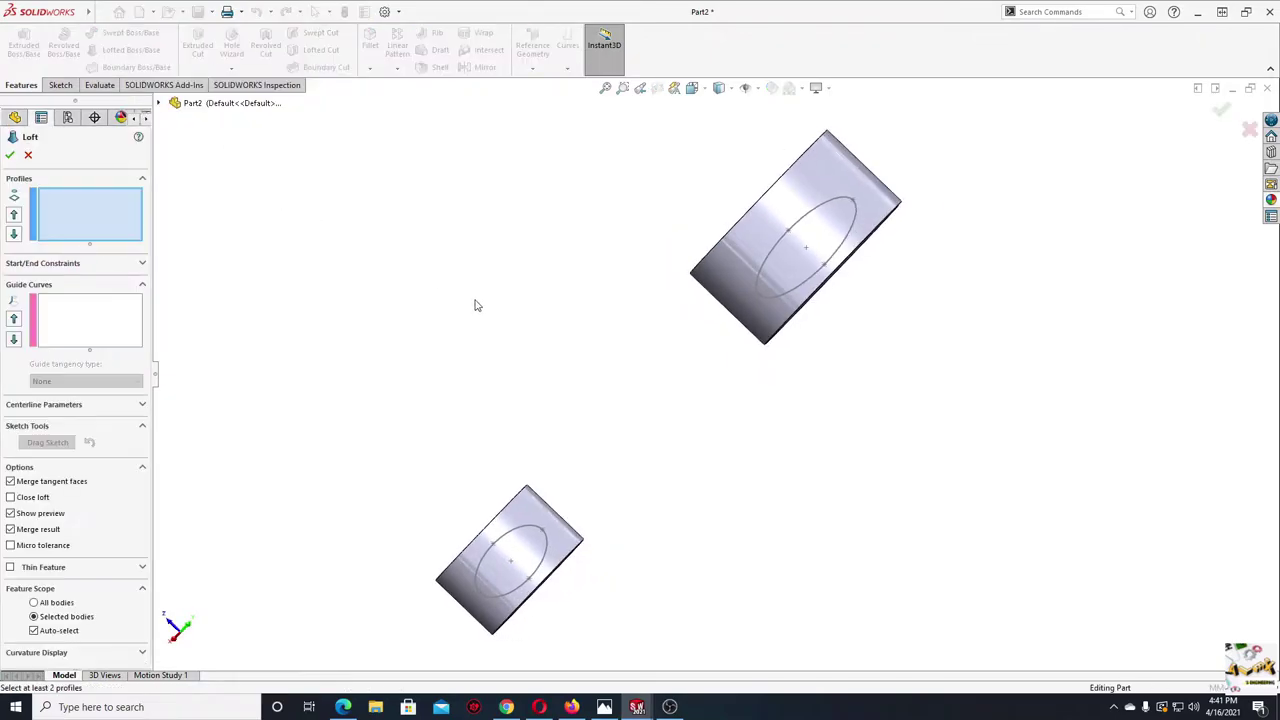
pyautogui.moveTo(452, 580); pyautogui.dragTo(426, 580, button='middle')
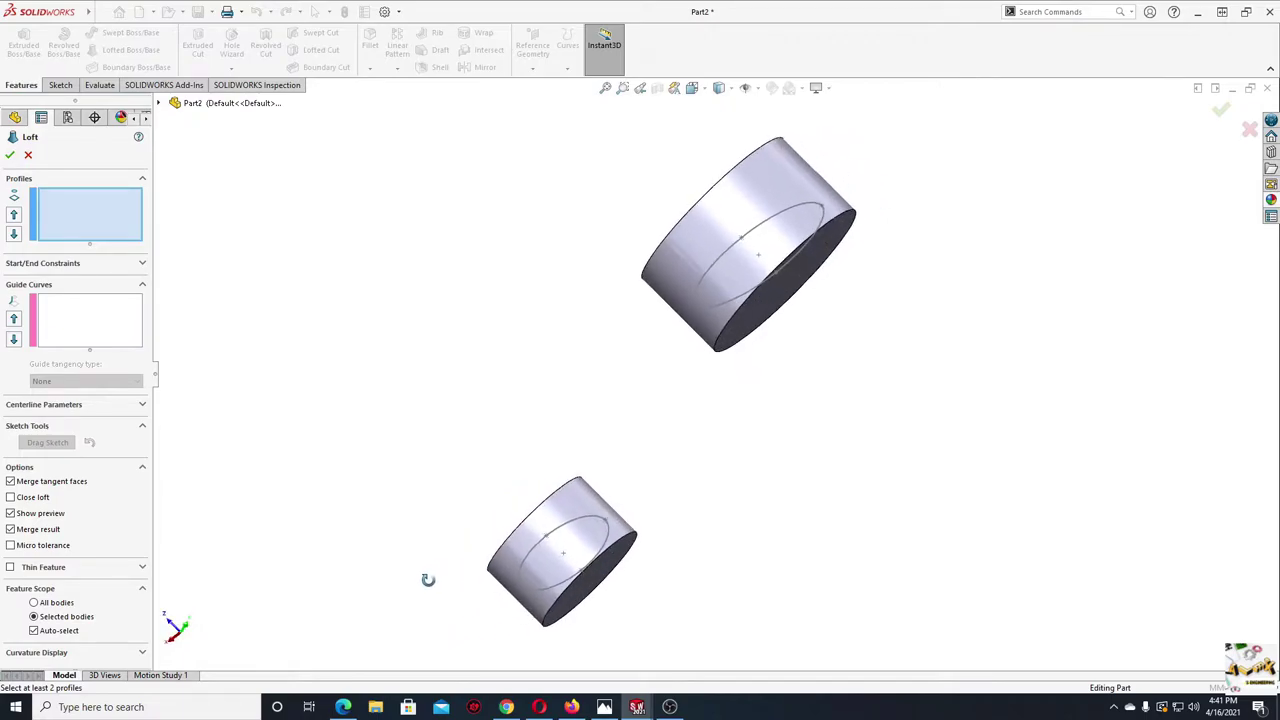
pyautogui.scroll(-3, 537, 586)
pyautogui.click(550, 546)
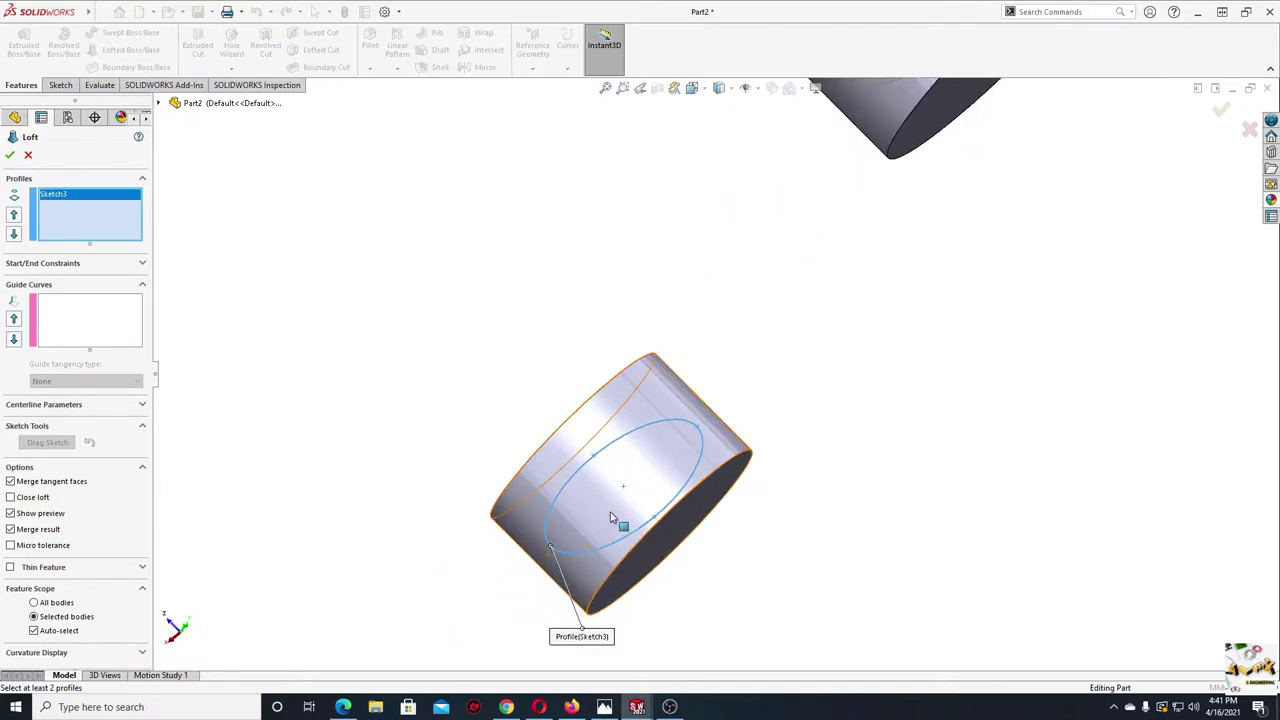
pyautogui.scroll(3, 614, 514)
pyautogui.keyDown('ctrl'); pyautogui.moveTo(723, 346); pyautogui.dragTo(546, 451, button='middle'); pyautogui.keyUp('ctrl')
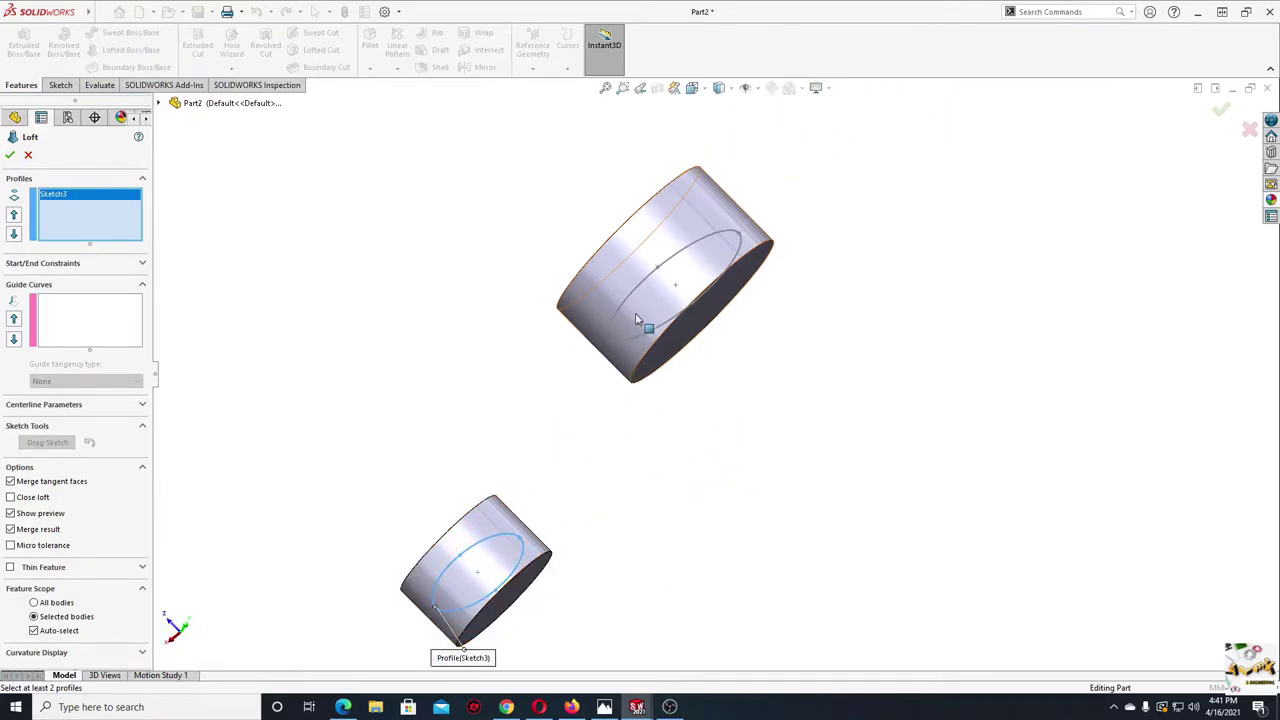
pyautogui.click(609, 337)
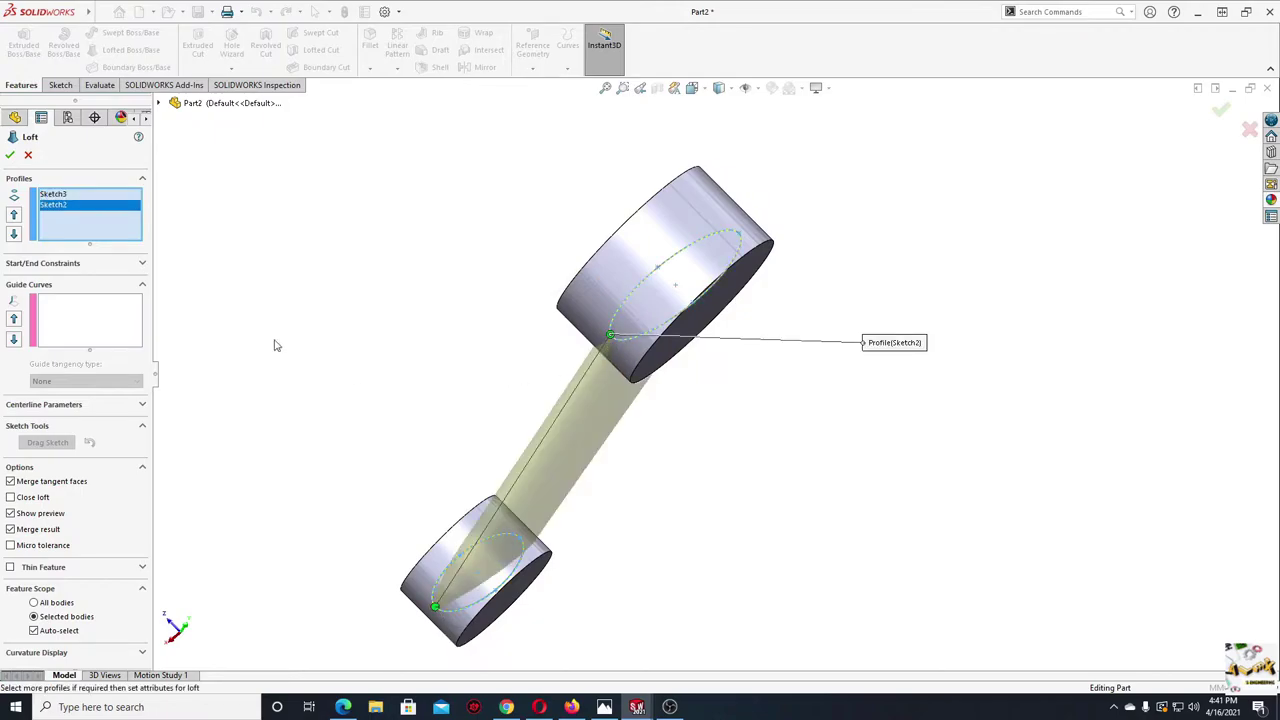
pyautogui.click(10, 155)
pyautogui.scroll(-2, 405, 314)
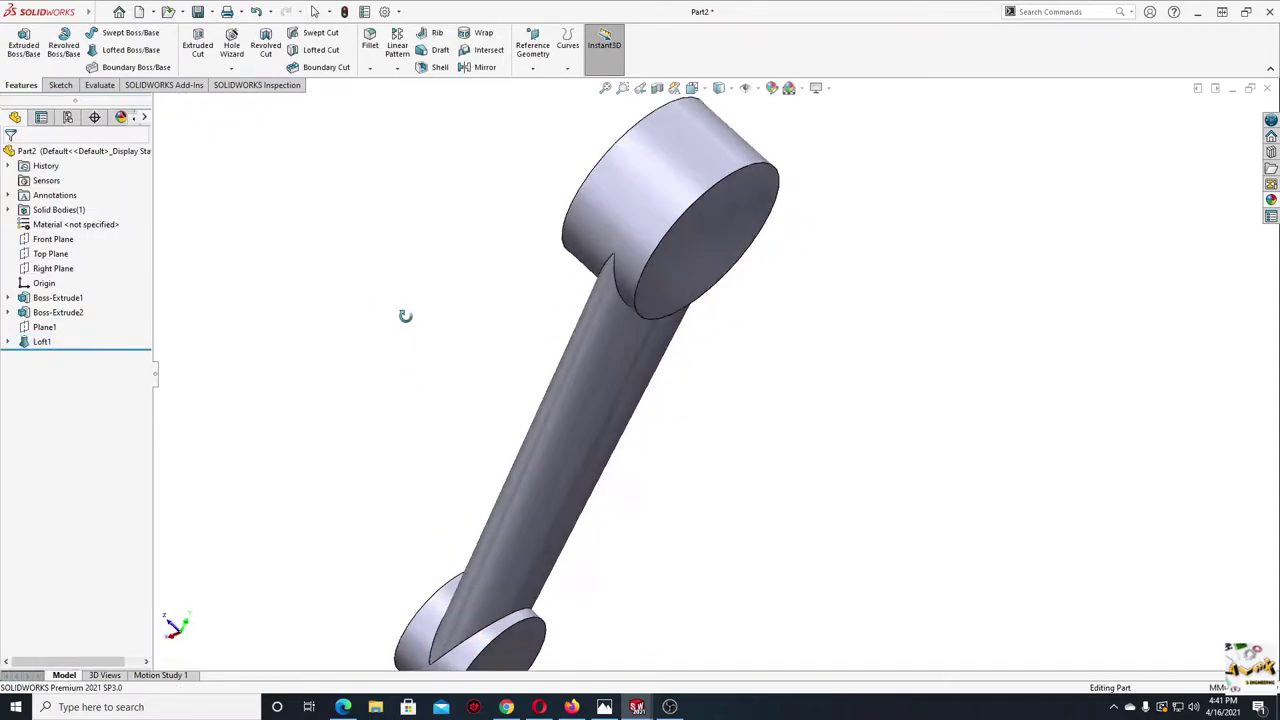
pyautogui.moveTo(405, 314)
pyautogui.mouseDown(button='middle')
pyautogui.moveTo(232, 338)
pyautogui.moveTo(443, 449)
pyautogui.moveTo(523, 314)
pyautogui.moveTo(500, 243)
pyautogui.moveTo(390, 337)
pyautogui.moveTo(466, 429)
pyautogui.moveTo(371, 463)
pyautogui.moveTo(489, 432)
pyautogui.moveTo(403, 363)
pyautogui.moveTo(477, 363)
pyautogui.moveTo(451, 290)
pyautogui.moveTo(483, 326)
pyautogui.moveTo(423, 371)
pyautogui.moveTo(421, 462)
pyautogui.mouseUp(button='middle')
pyautogui.moveTo(349, 438)
pyautogui.mouseDown(button='middle')
pyautogui.moveTo(371, 420)
pyautogui.moveTo(460, 410)
pyautogui.mouseUp(button='middle')
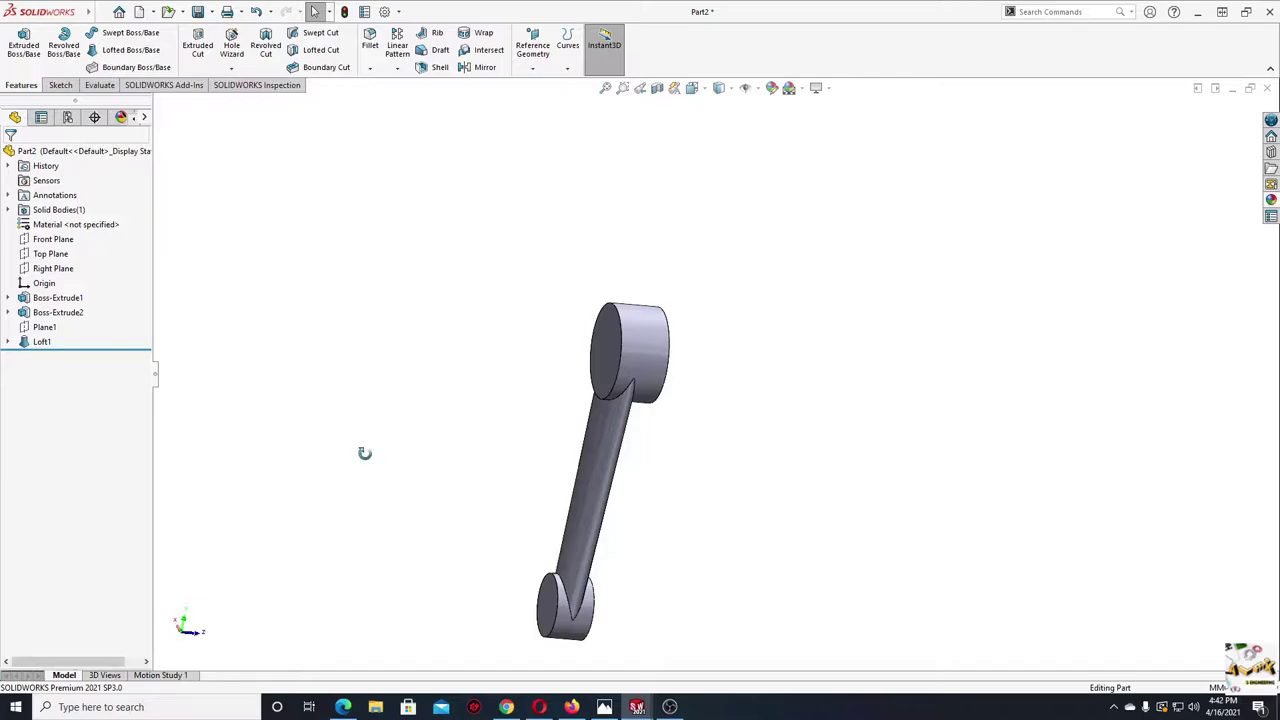
pyautogui.moveTo(364, 453)
pyautogui.mouseDown(button='middle')
pyautogui.moveTo(337, 431)
pyautogui.moveTo(347, 445)
pyautogui.mouseUp(button='middle')
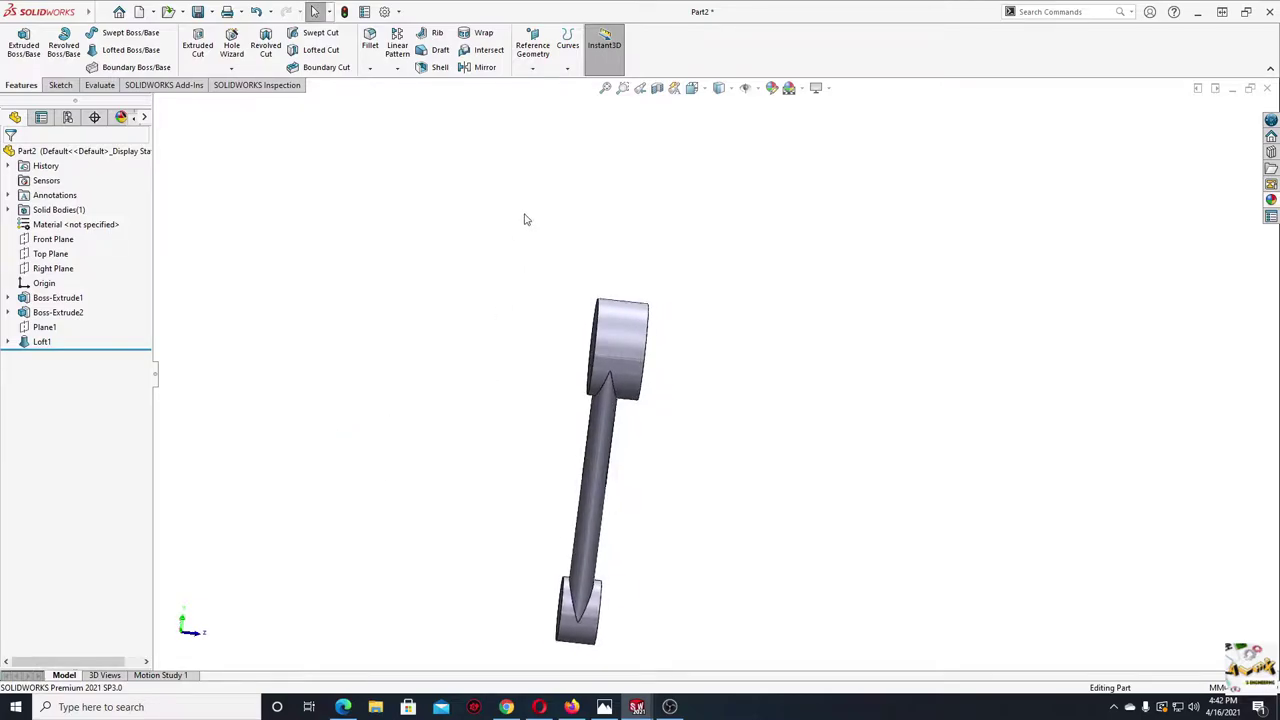
# - Create Plane2 offset 35 mm from the Front Plane, flipped to the rod's opposite side
pyautogui.click(533, 69)
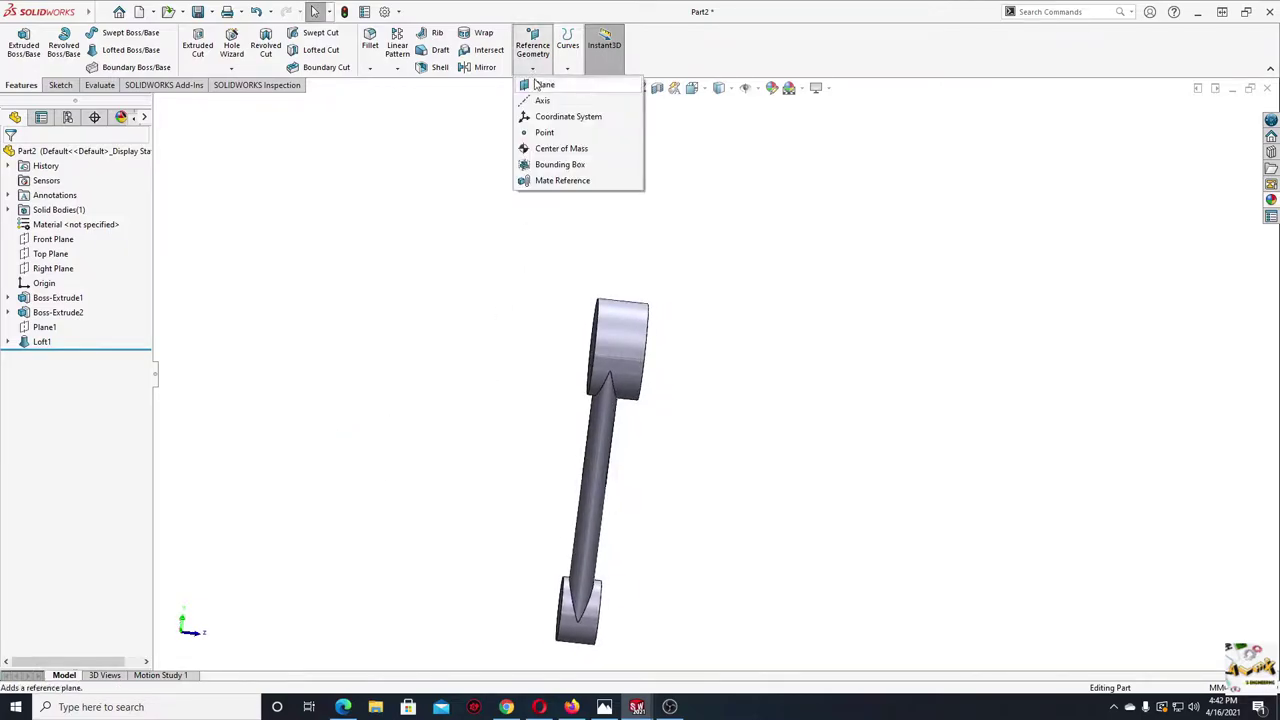
pyautogui.click(544, 86)
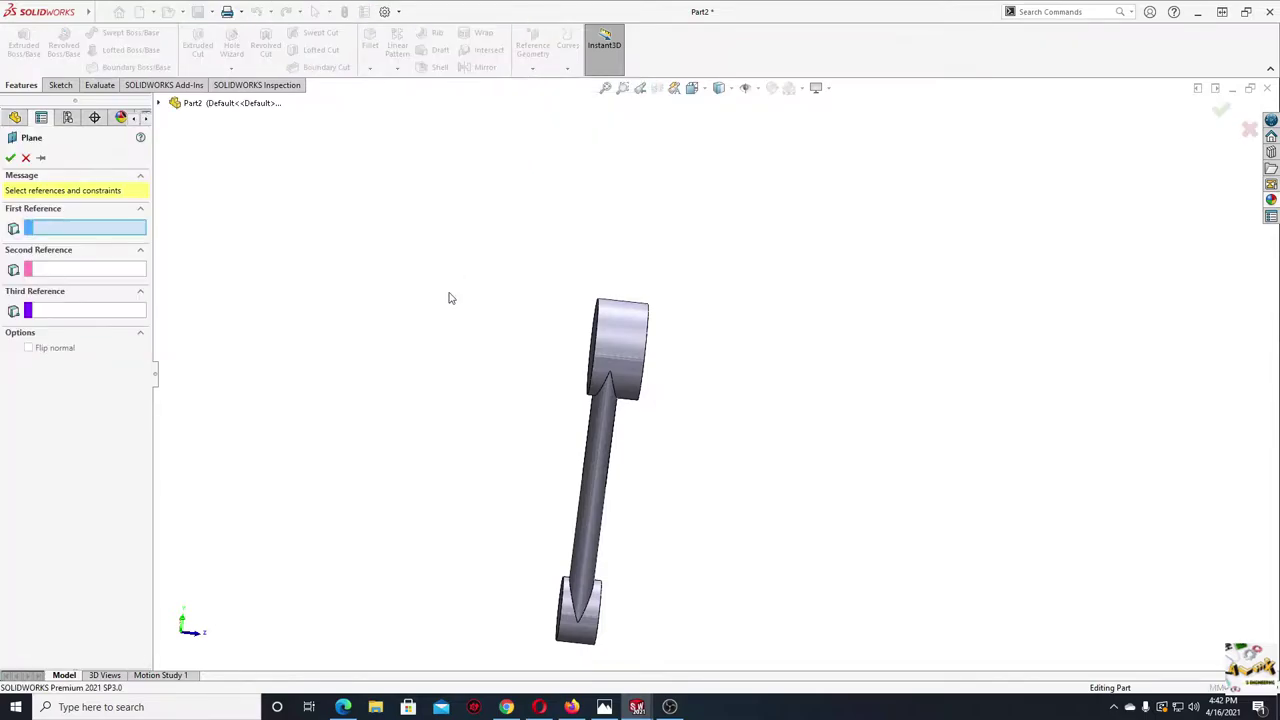
pyautogui.click(157, 106)
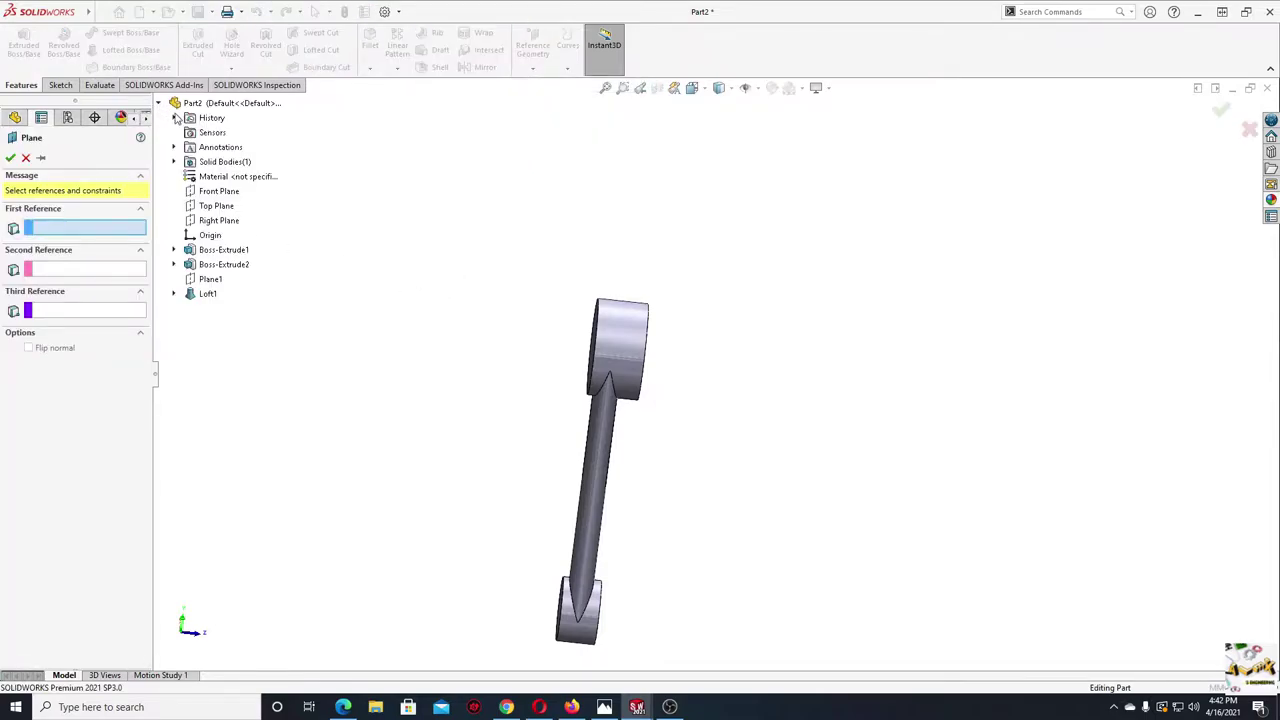
pyautogui.click(219, 191)
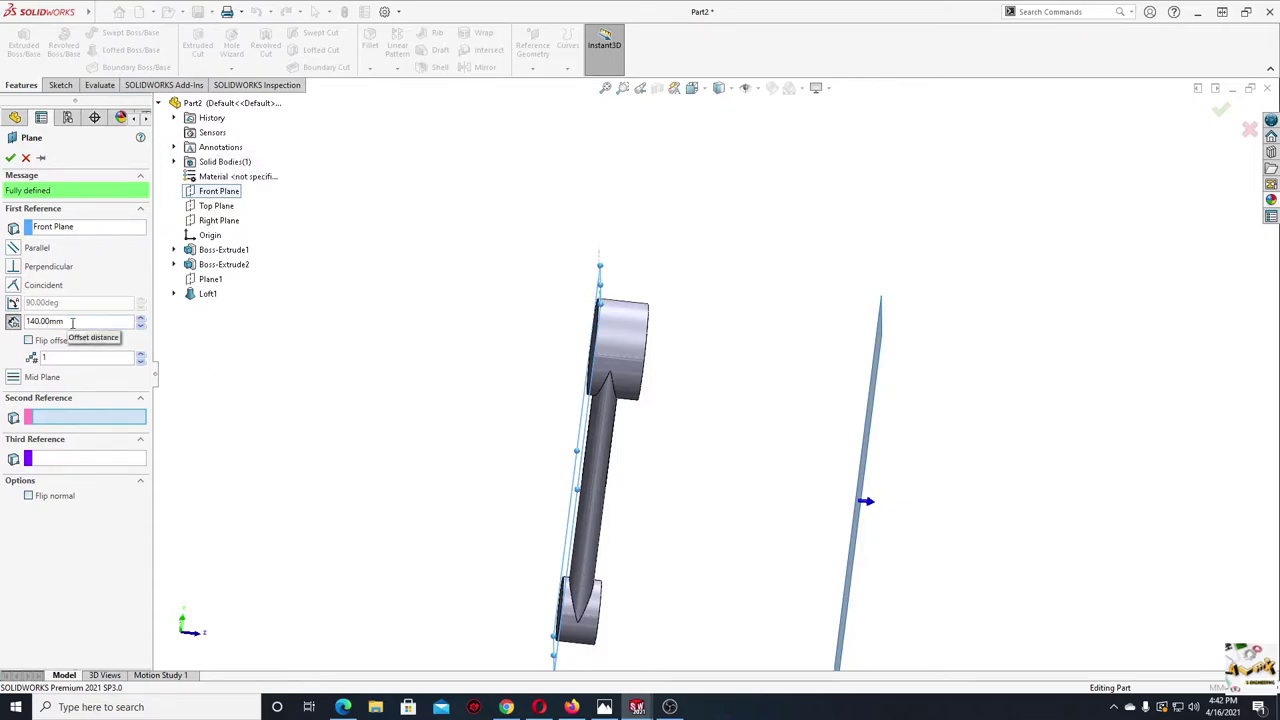
pyautogui.click(29, 341)
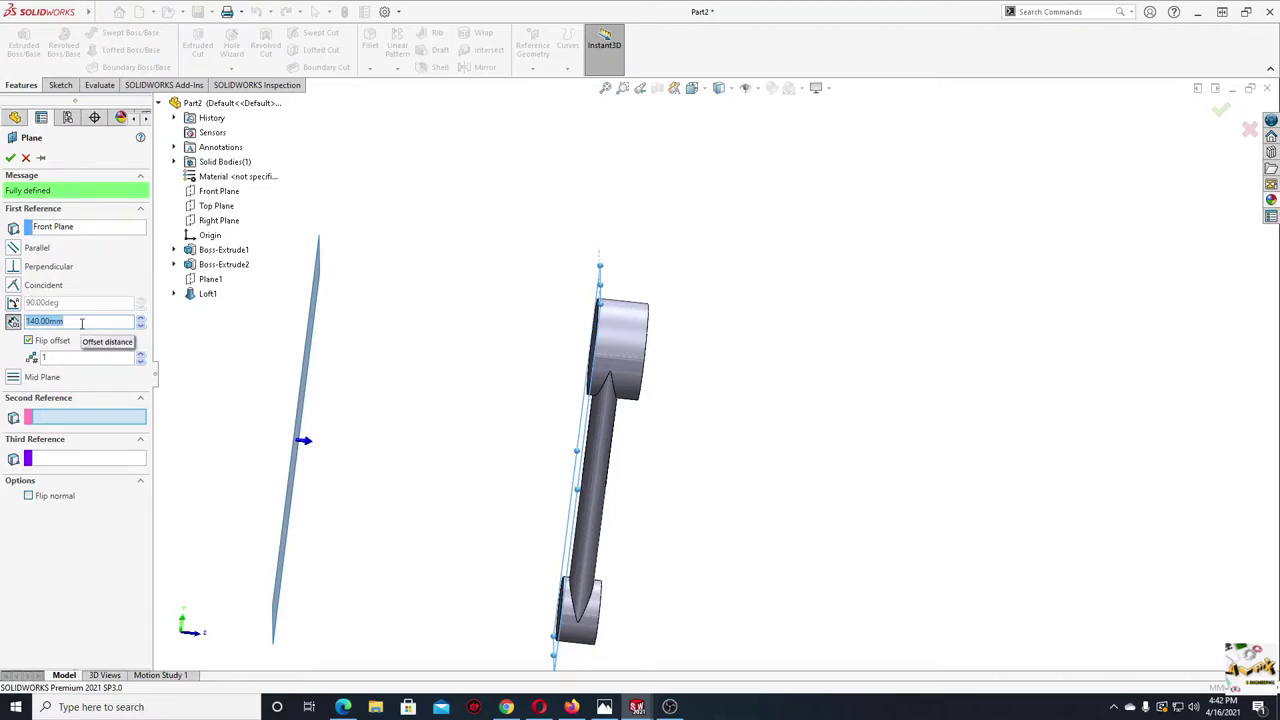
pyautogui.write('35')
pyautogui.press('Return')
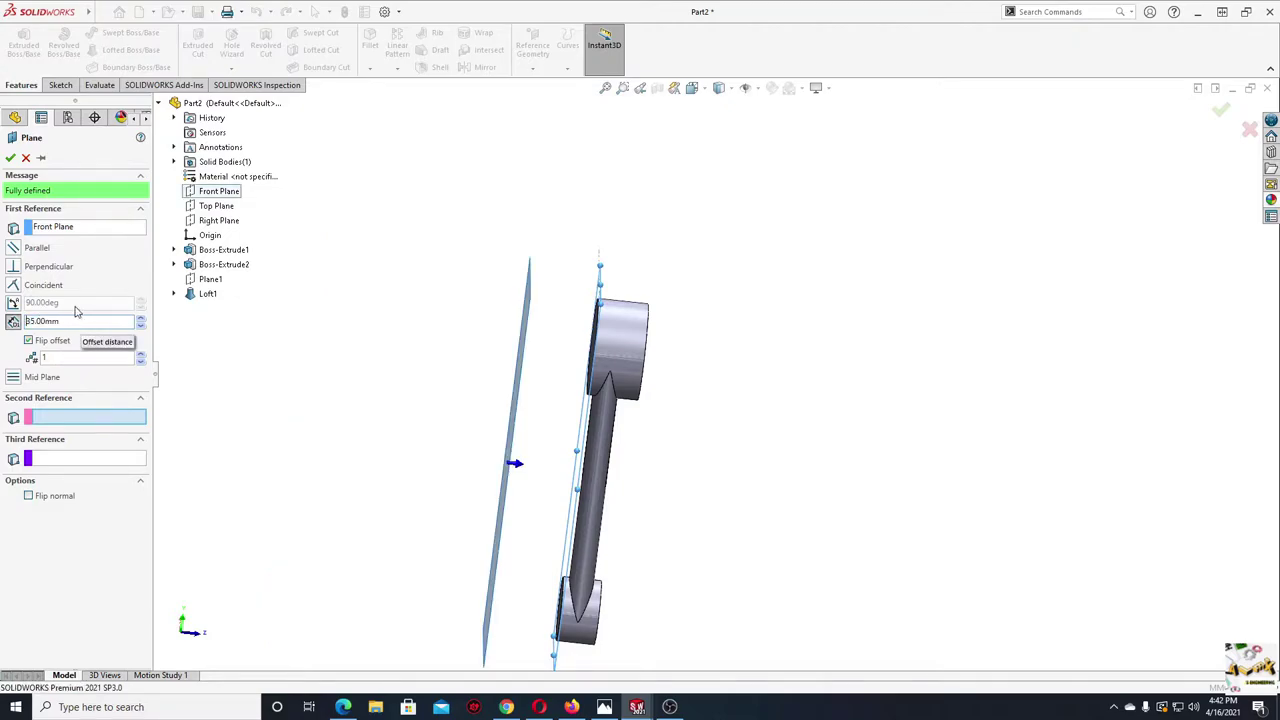
pyautogui.click(10, 158)
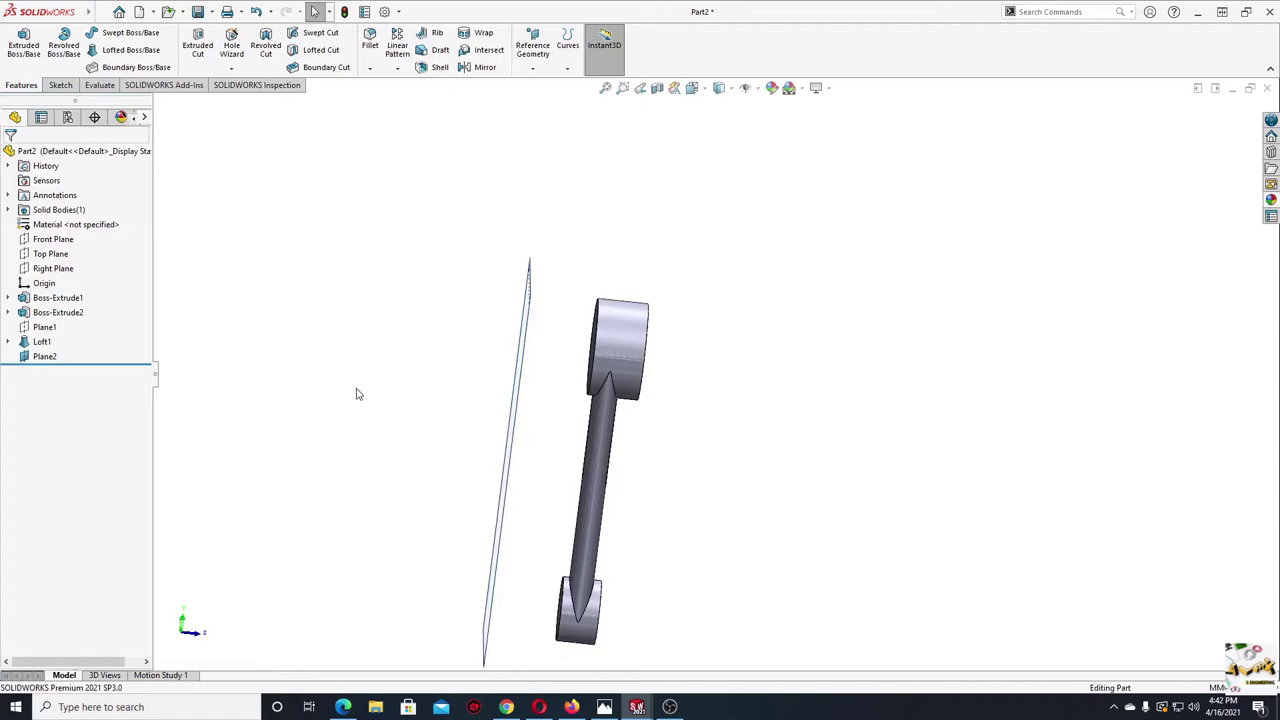
pyautogui.moveTo(344, 384); pyautogui.dragTo(432, 224, button='middle')
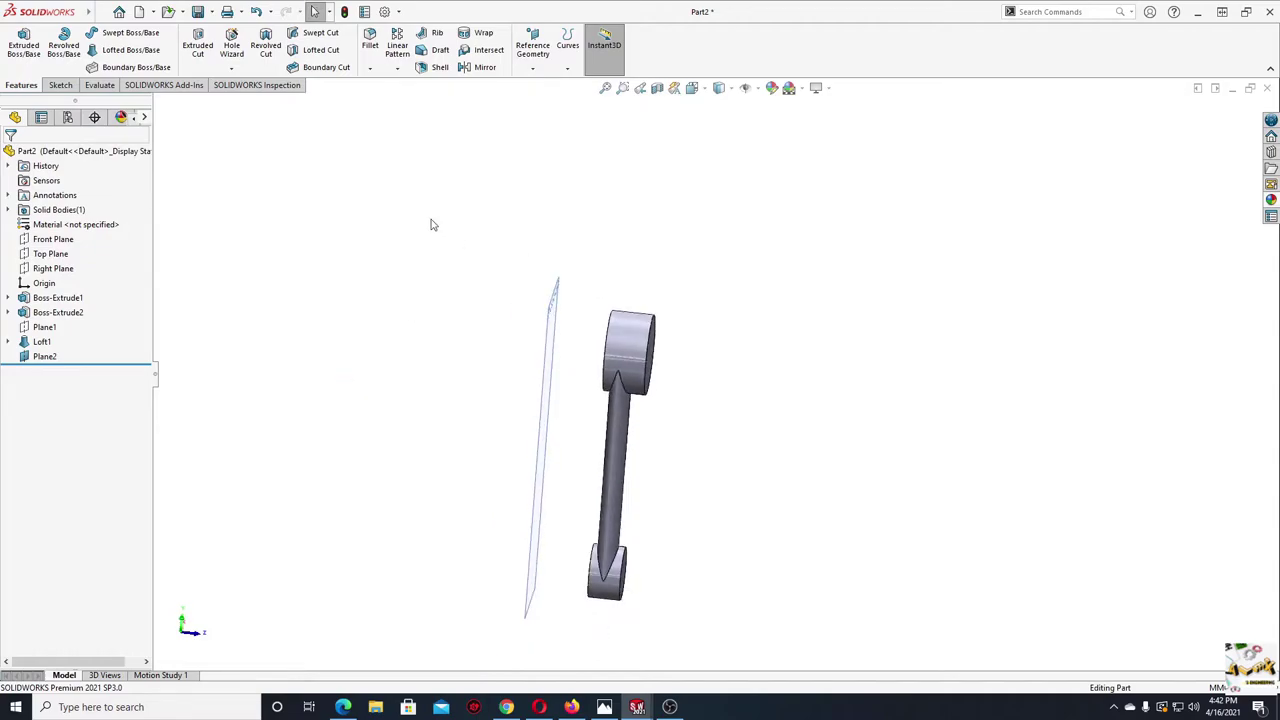
# - Mirror the Loft1 rod body across Plane2 as a separate, unmerged body (Mirror2)
pyautogui.click(485, 68)
pyautogui.moveTo(526, 357); pyautogui.dragTo(500, 358, button='middle')
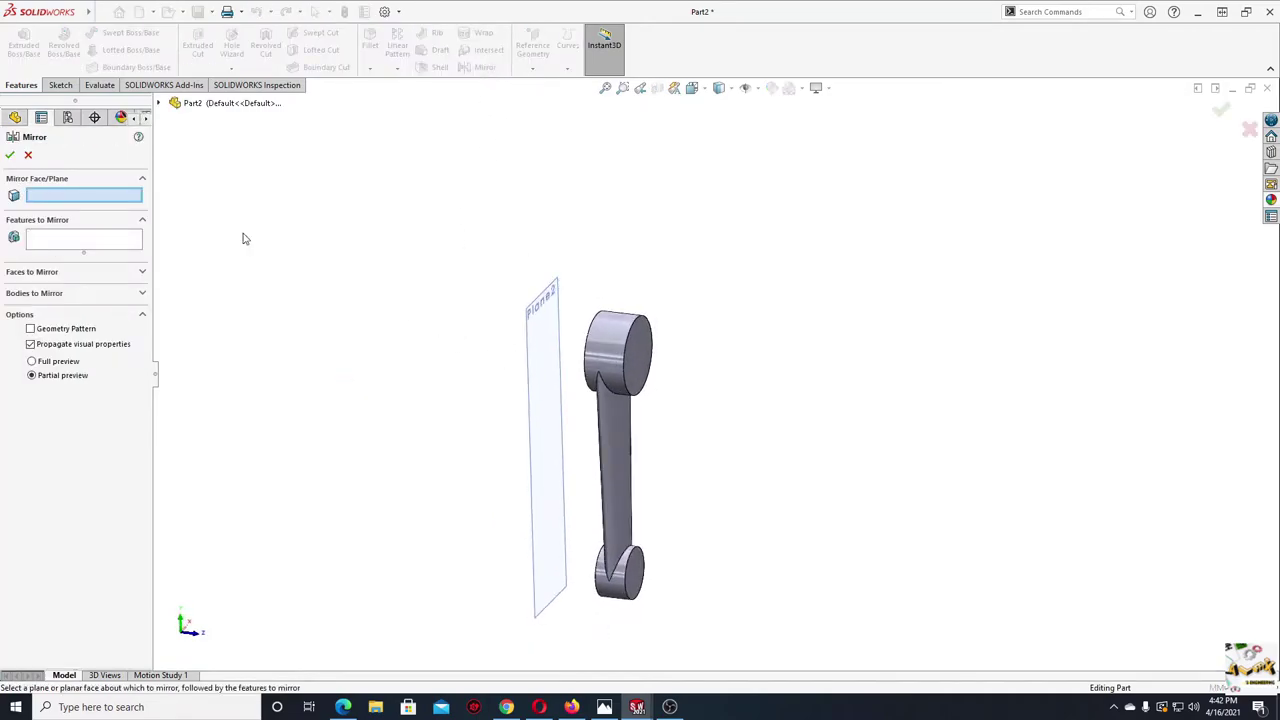
pyautogui.click(545, 390)
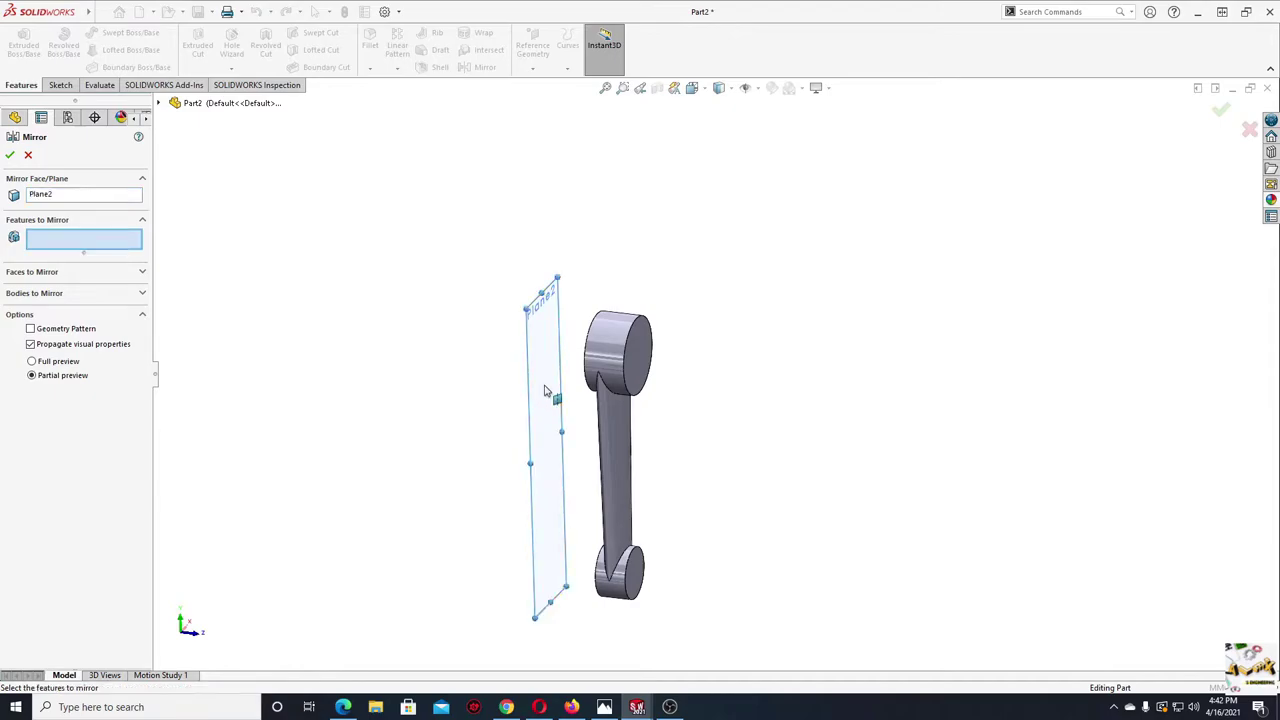
pyautogui.moveTo(407, 387); pyautogui.dragTo(278, 267, button='middle')
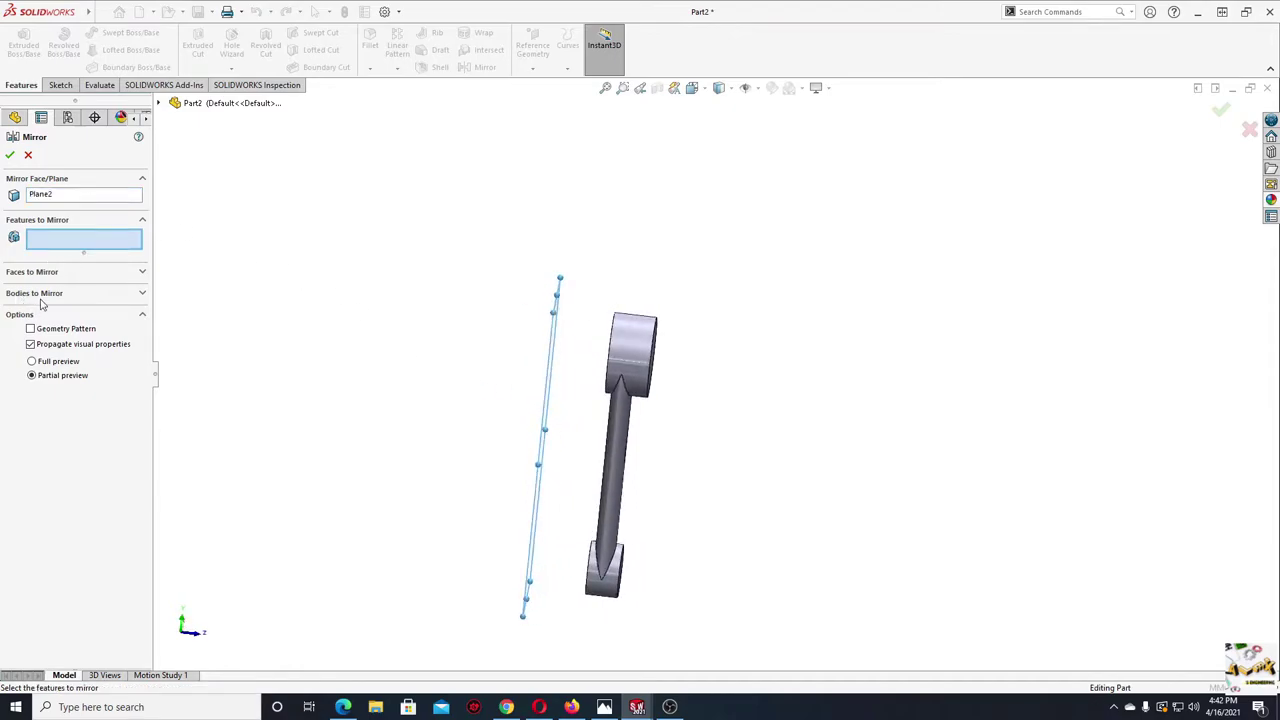
pyautogui.click(142, 294)
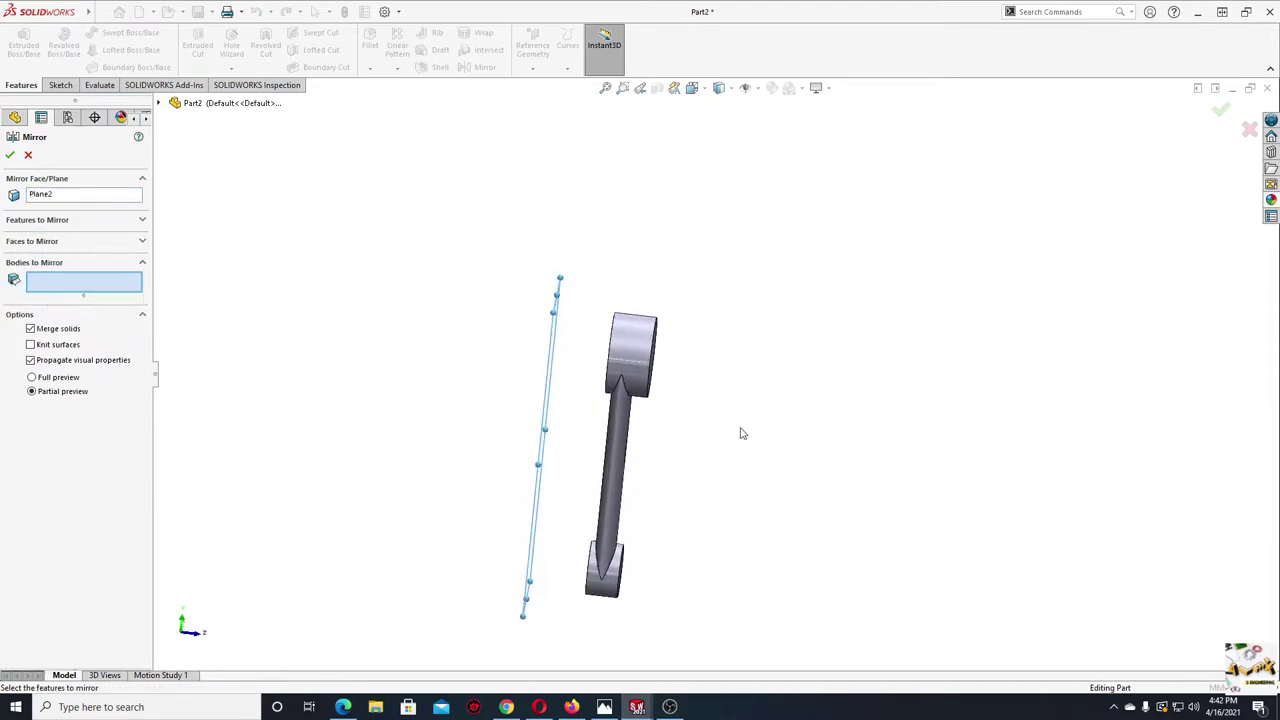
pyautogui.click(628, 456)
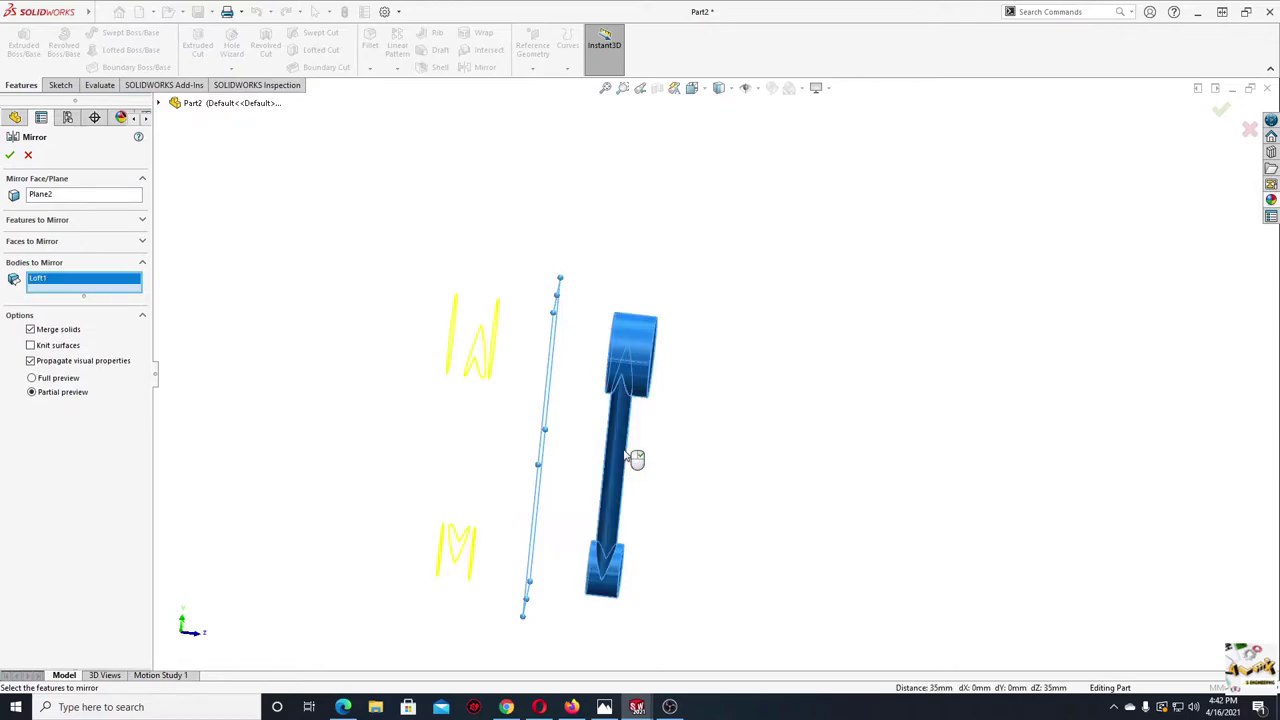
pyautogui.click(13, 157)
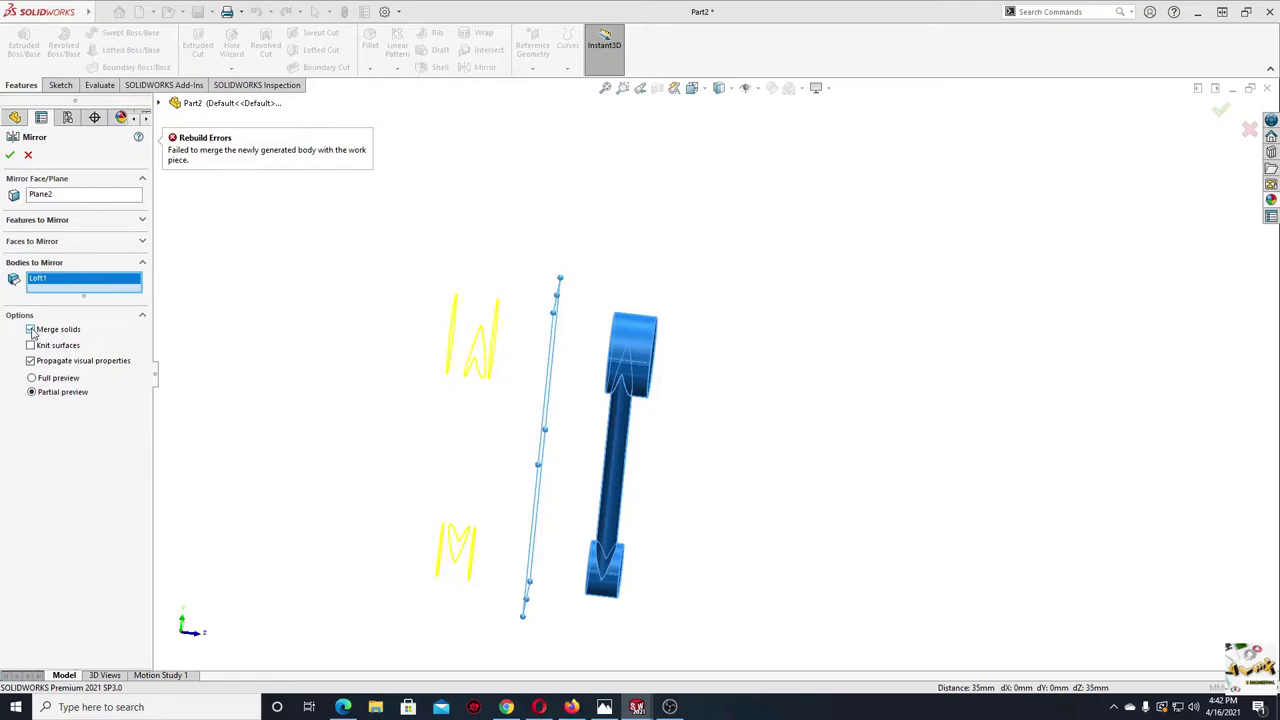
pyautogui.click(31, 330)
pyautogui.click(9, 156)
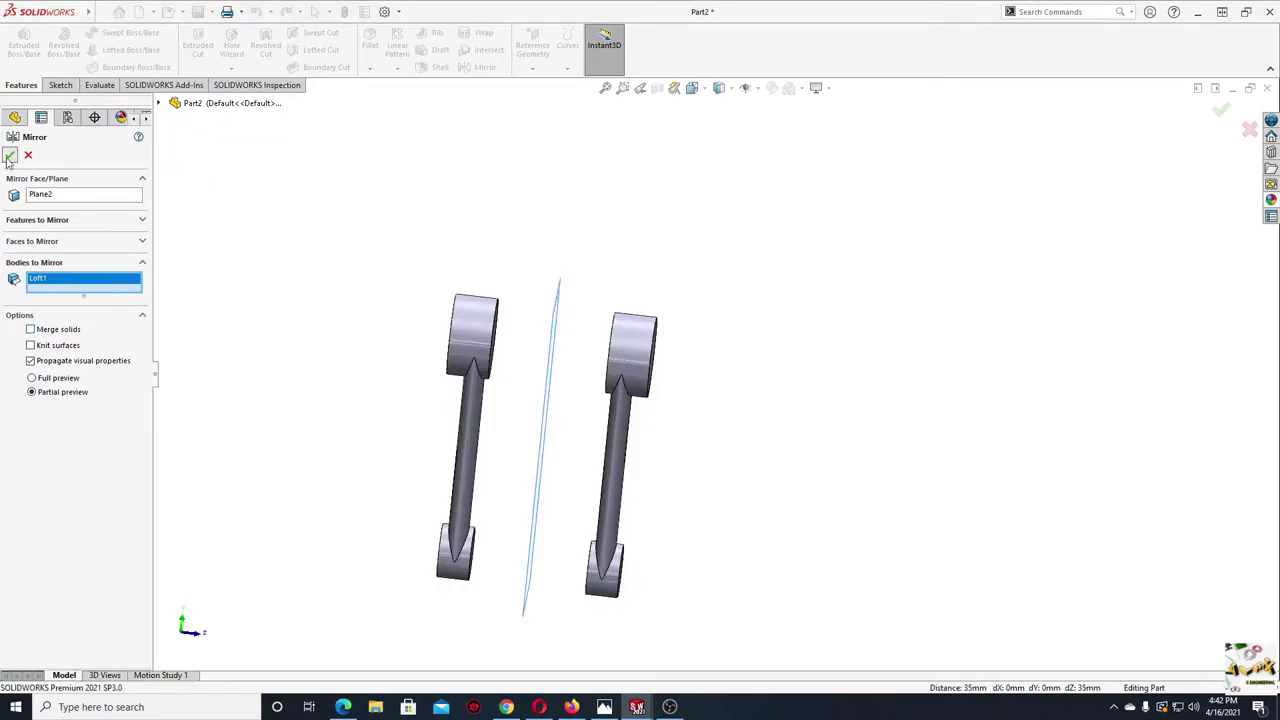
pyautogui.moveTo(420, 423)
pyautogui.mouseDown(button='middle')
pyautogui.moveTo(351, 414)
pyautogui.moveTo(506, 417)
pyautogui.mouseUp(button='middle')
# - Hide Plane2 and start a new sketch on it
pyautogui.rightClick(535, 355)
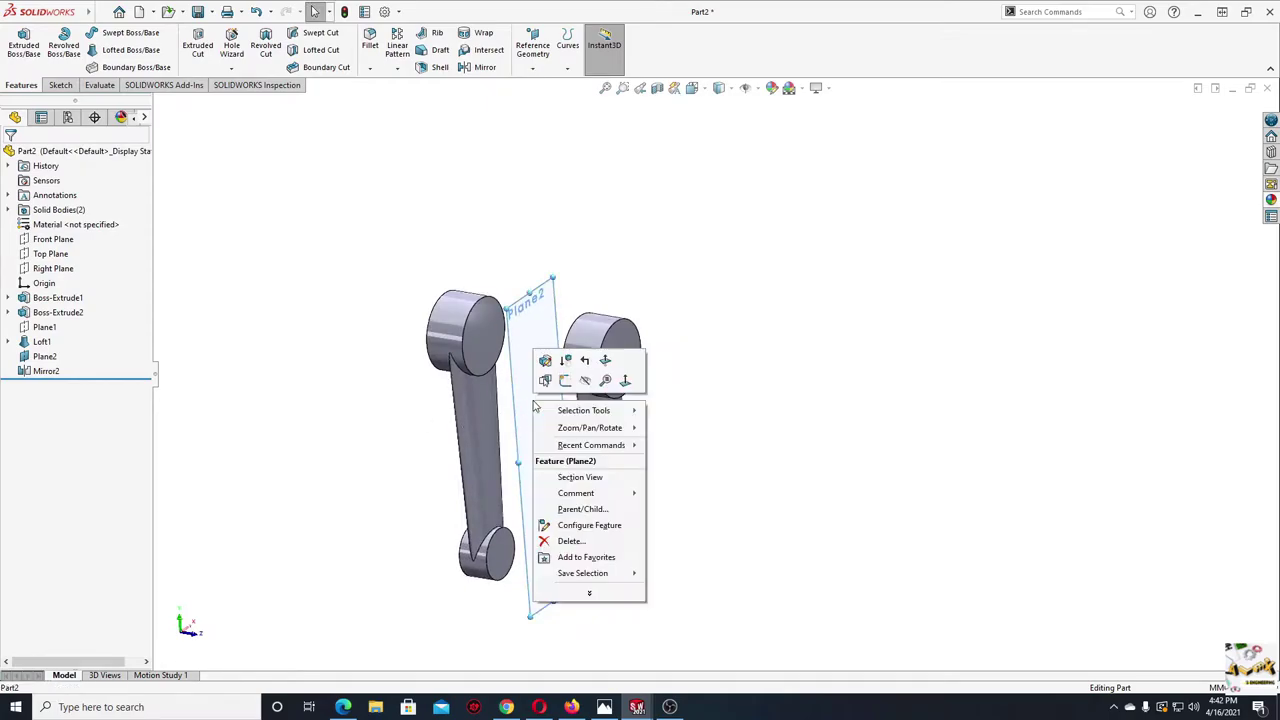
pyautogui.click(587, 382)
pyautogui.moveTo(365, 454)
pyautogui.mouseDown(button='middle')
pyautogui.moveTo(391, 449)
pyautogui.moveTo(375, 454)
pyautogui.moveTo(417, 474)
pyautogui.moveTo(266, 443)
pyautogui.moveTo(295, 453)
pyautogui.mouseUp(button='middle')
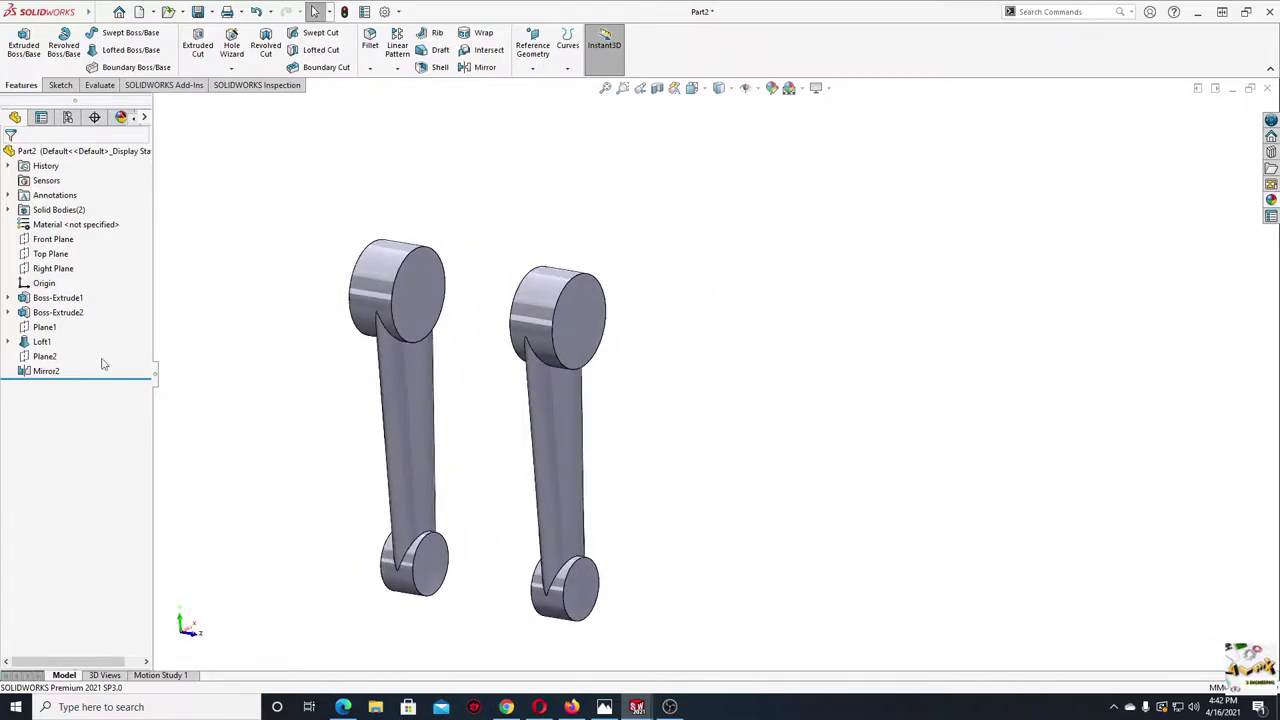
pyautogui.click(48, 360)
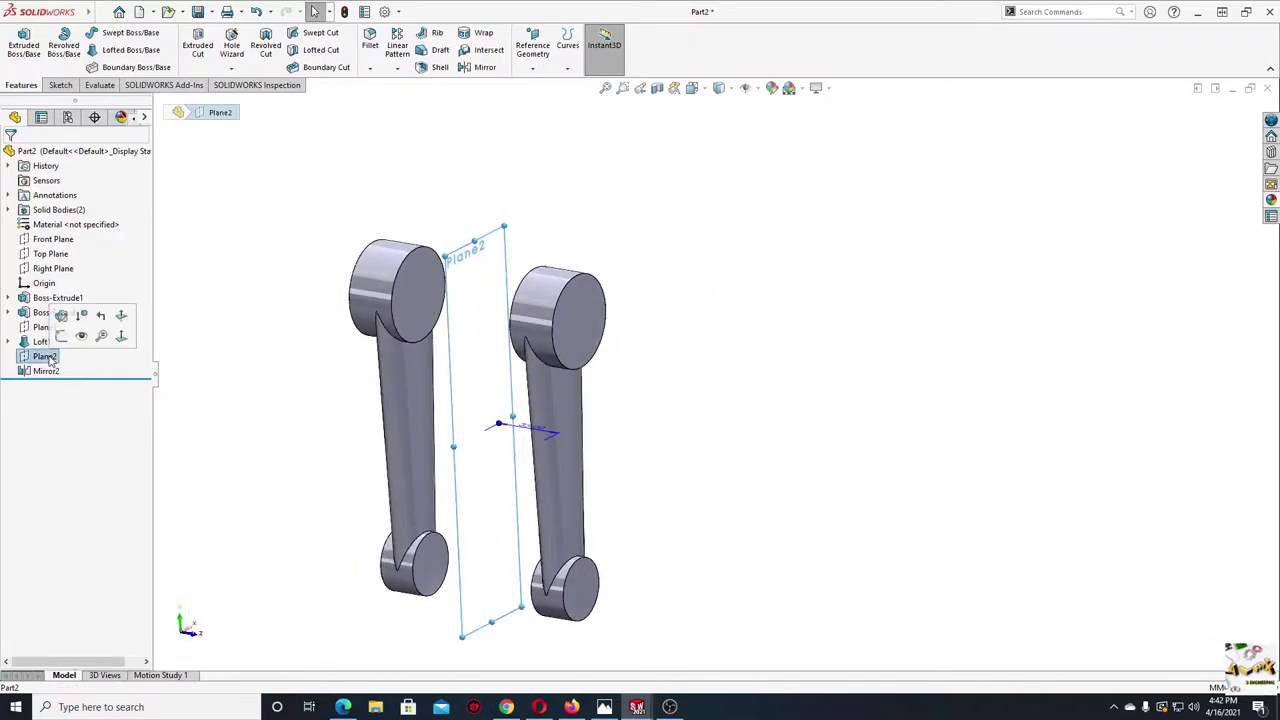
pyautogui.click(61, 337)
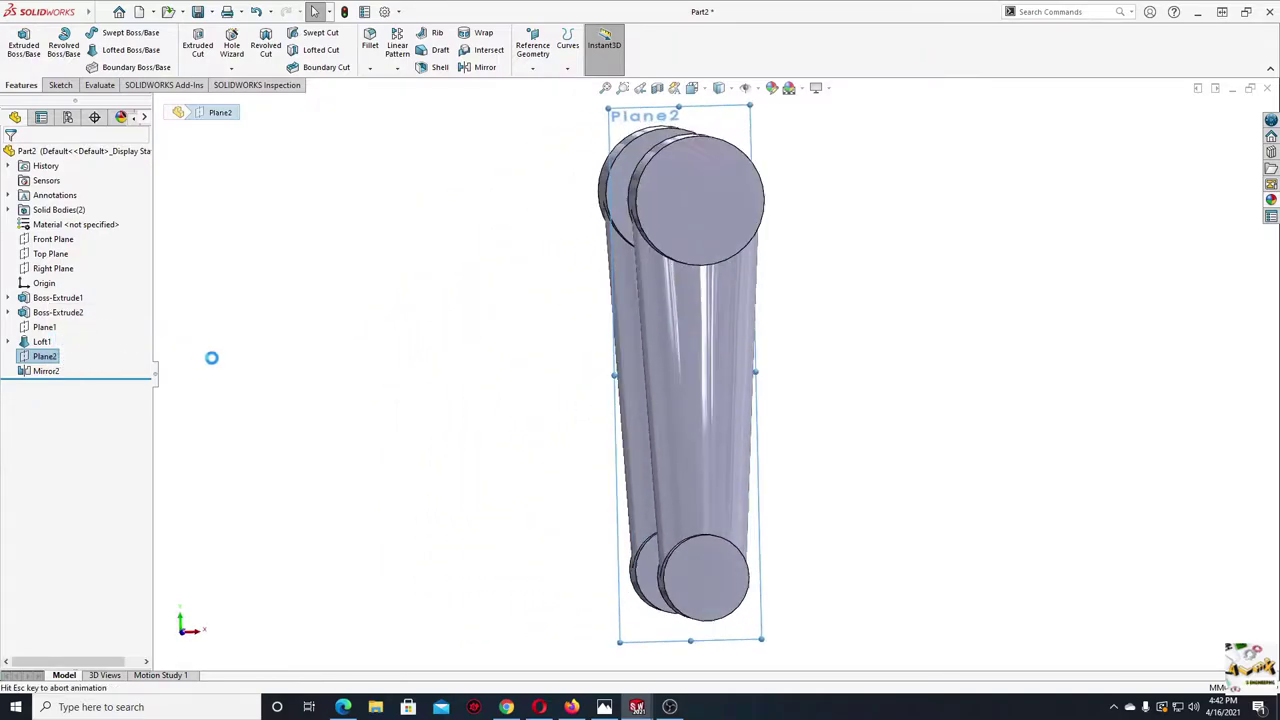
# - Draw a vertical centerline up the rod and set it as the Dynamic Mirror axis
pyautogui.scroll(-3, 490, 400)
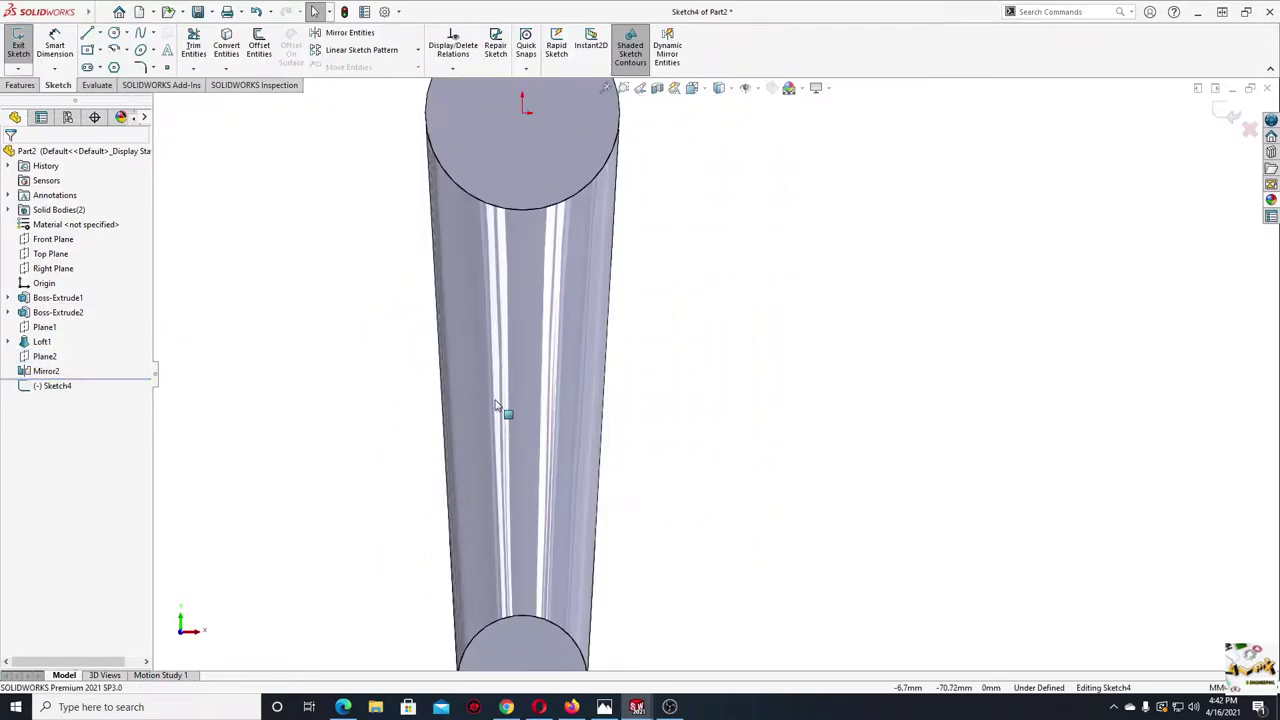
pyautogui.scroll(3, 408, 371)
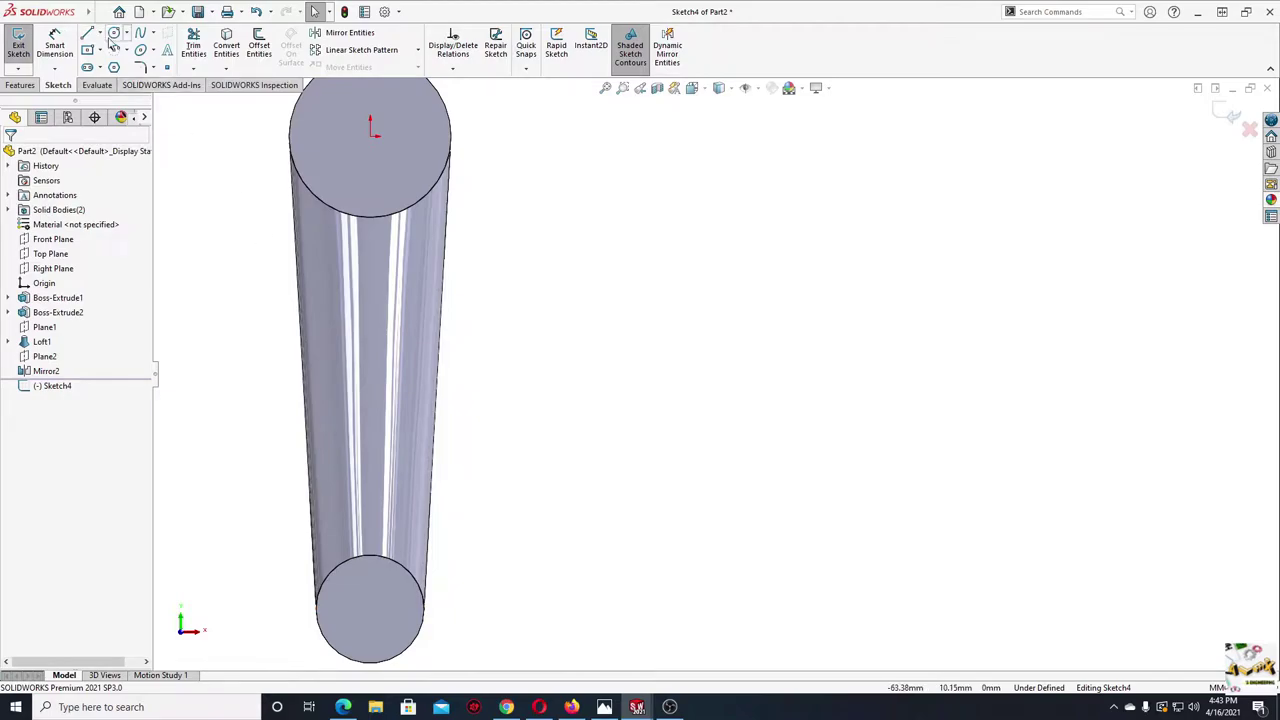
pyautogui.click(99, 33)
pyautogui.click(118, 62)
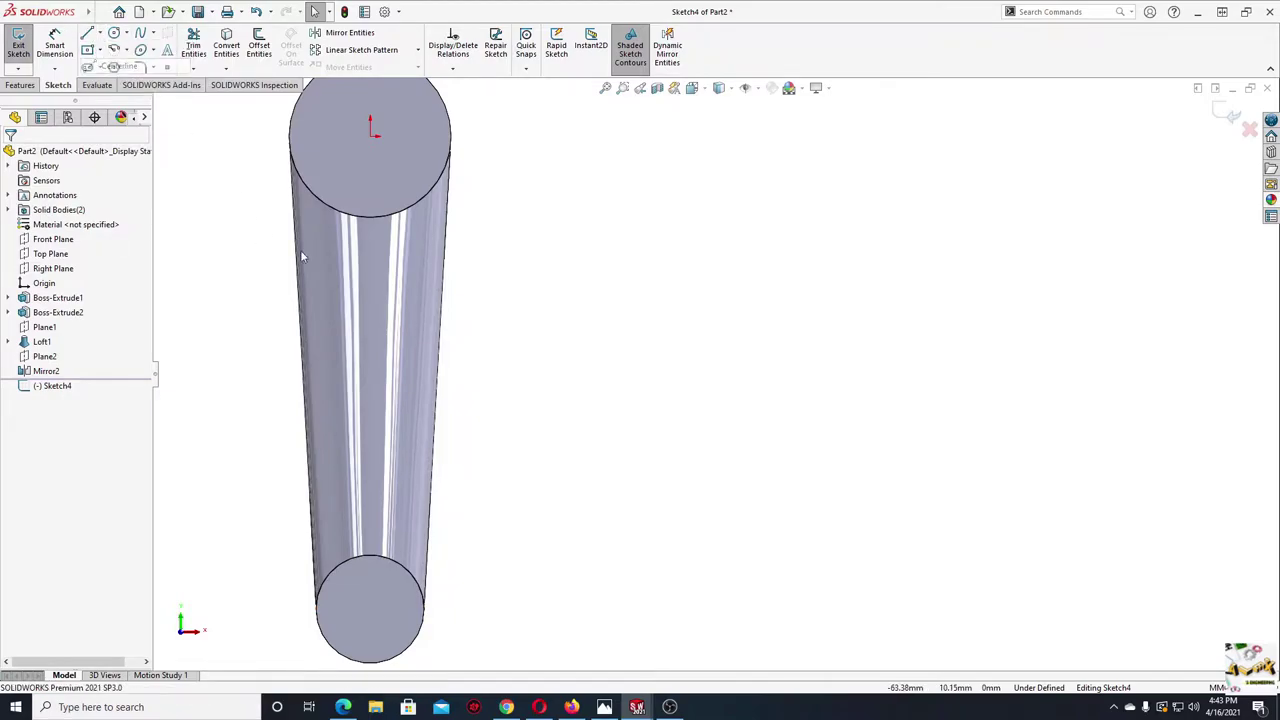
pyautogui.click(370, 554)
pyautogui.click(370, 428)
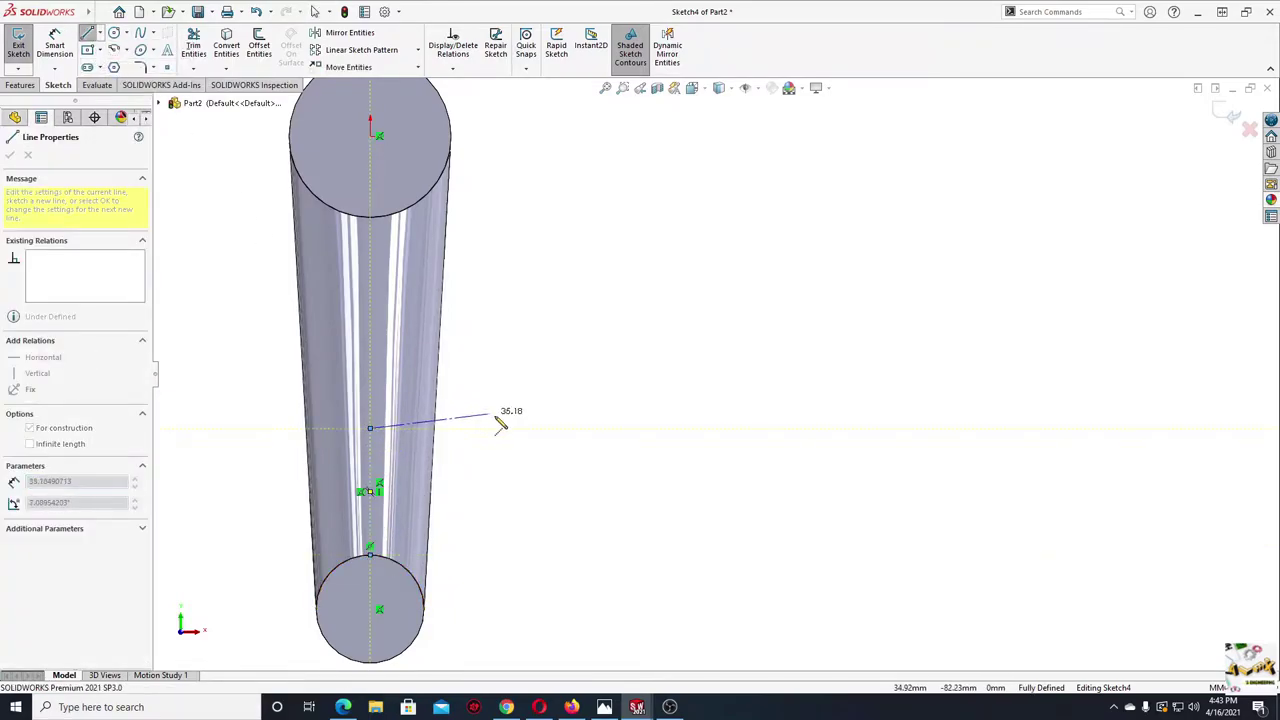
pyautogui.press('Escape')
pyautogui.click(679, 60)
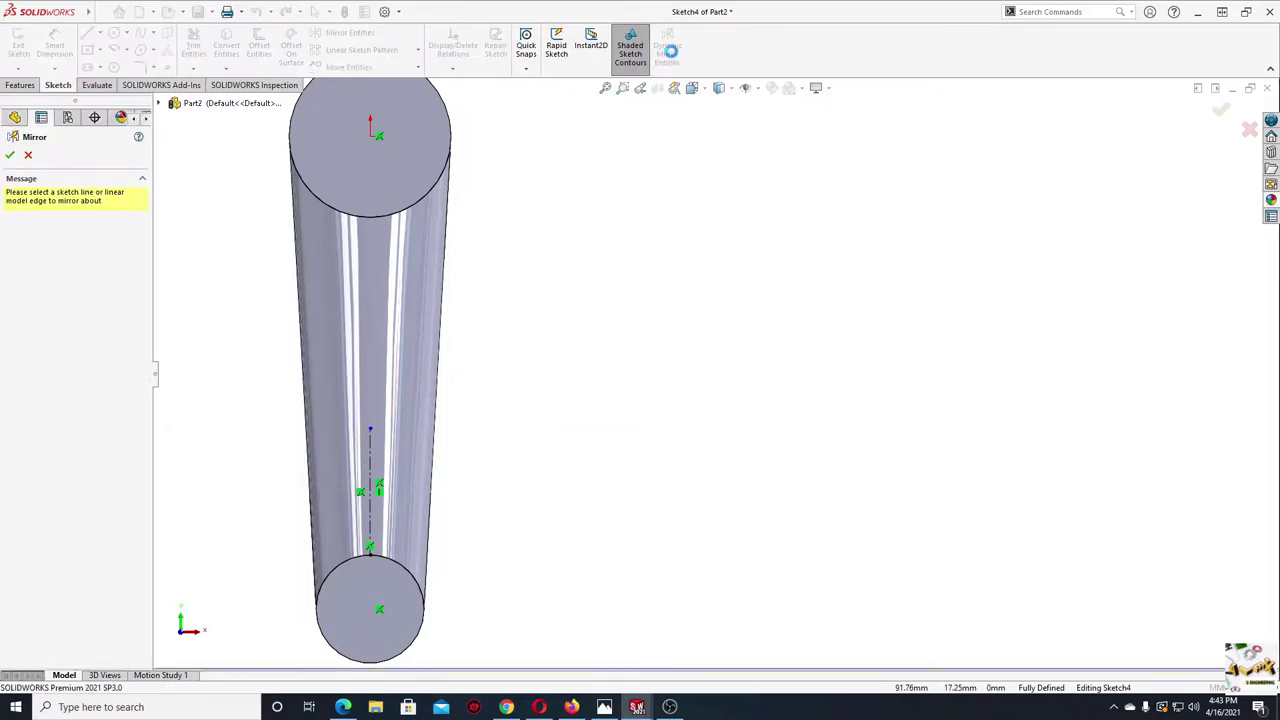
pyautogui.click(376, 470)
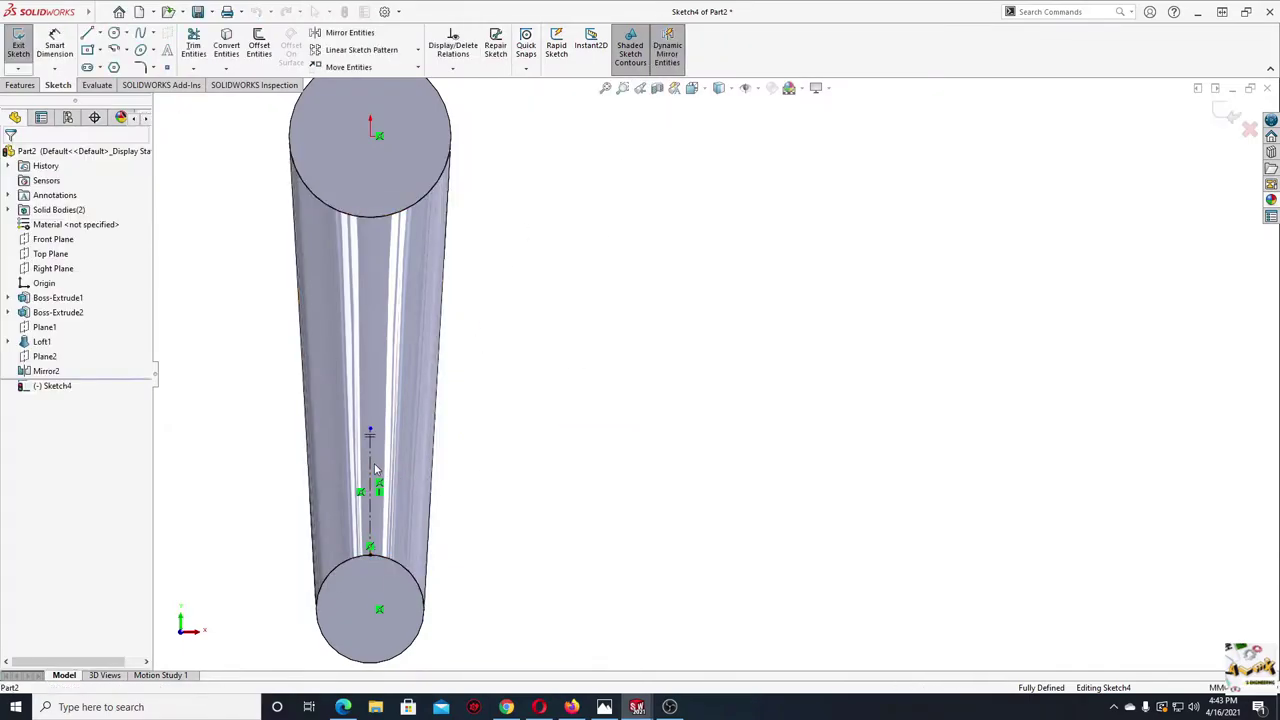
# - Draw the two lower mirrored horizontal lines across the centerline
pyautogui.scroll(-3, 366, 463)
pyautogui.scroll(-2, 377, 399)
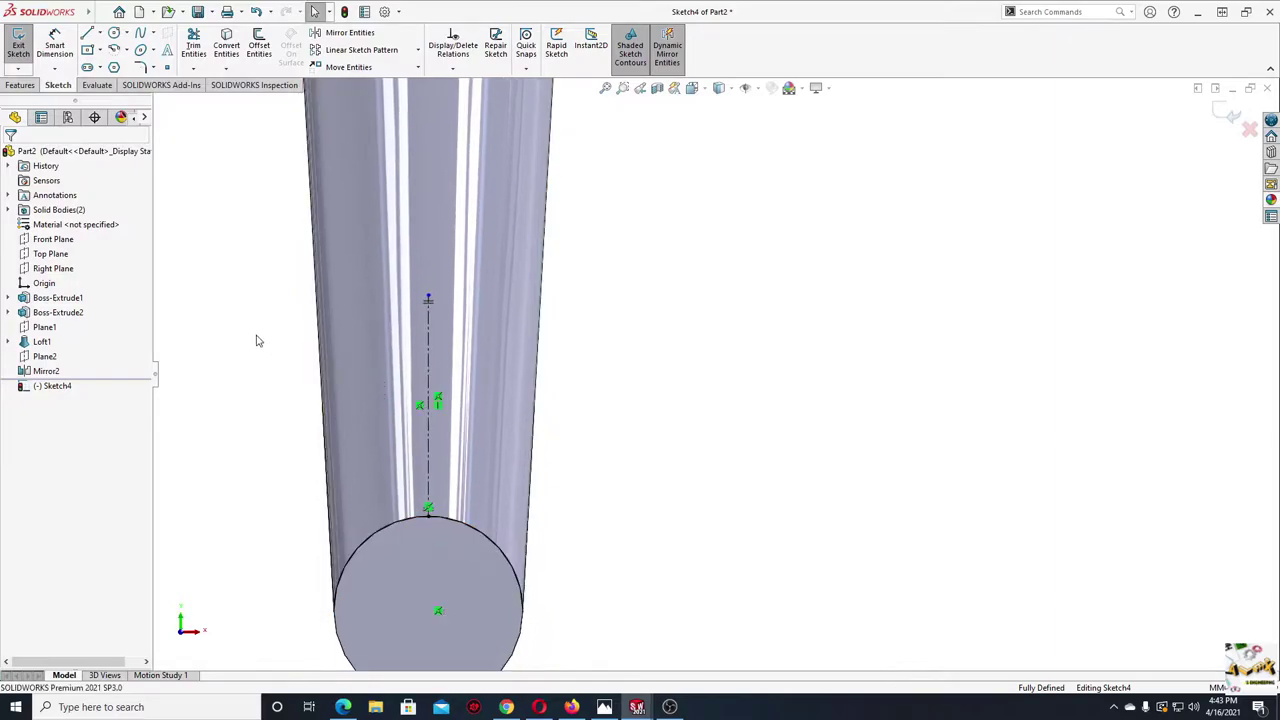
pyautogui.click(88, 34)
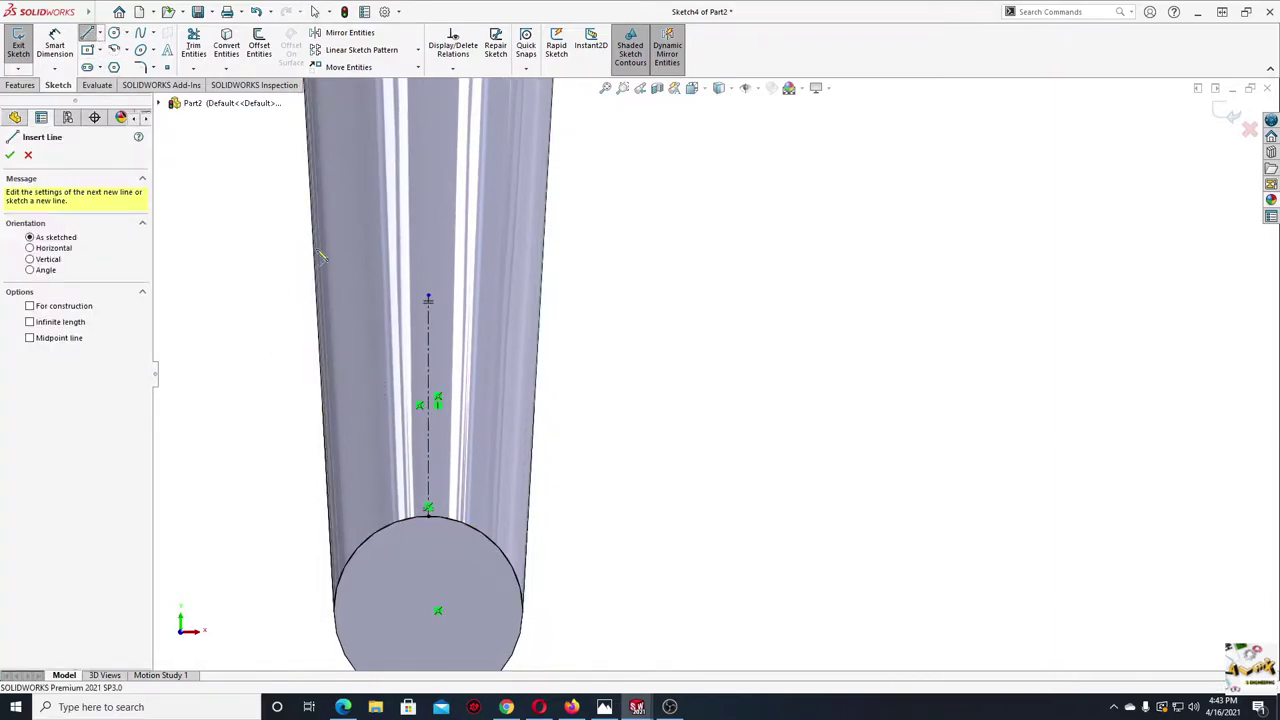
pyautogui.click(355, 460)
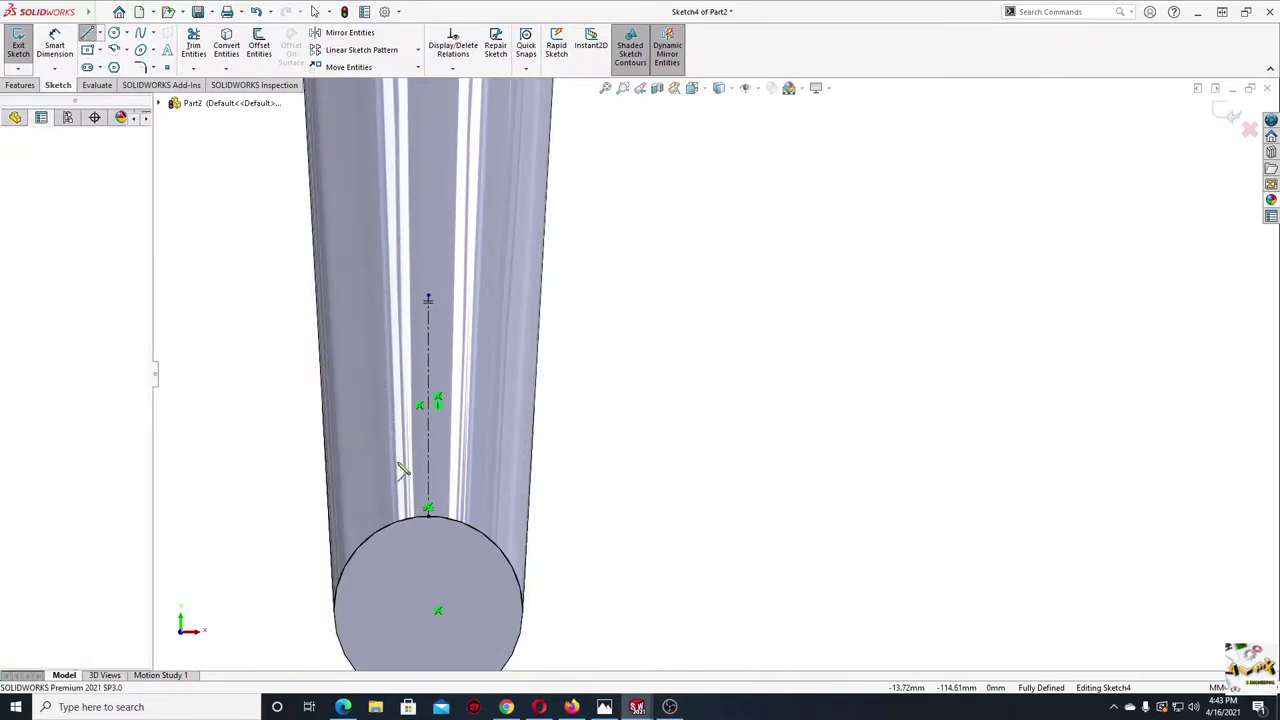
pyautogui.click(428, 460)
pyautogui.press('Escape')
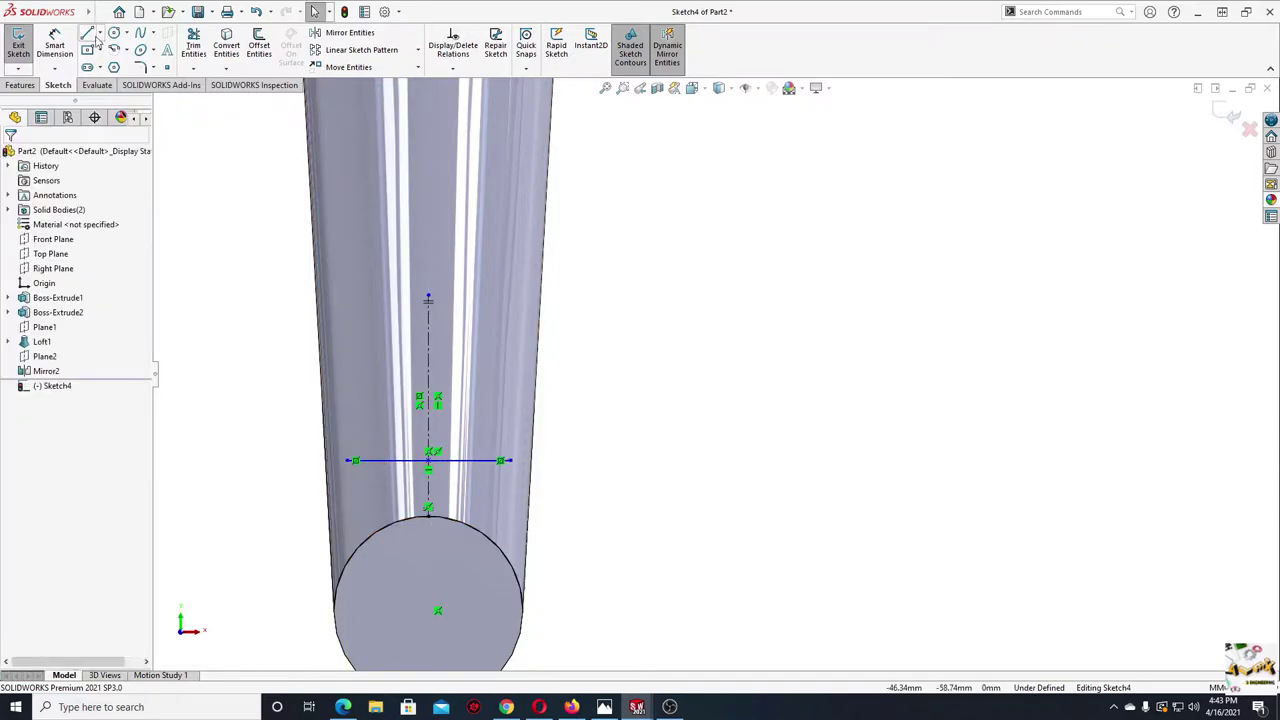
pyautogui.press('l')
pyautogui.click(355, 438)
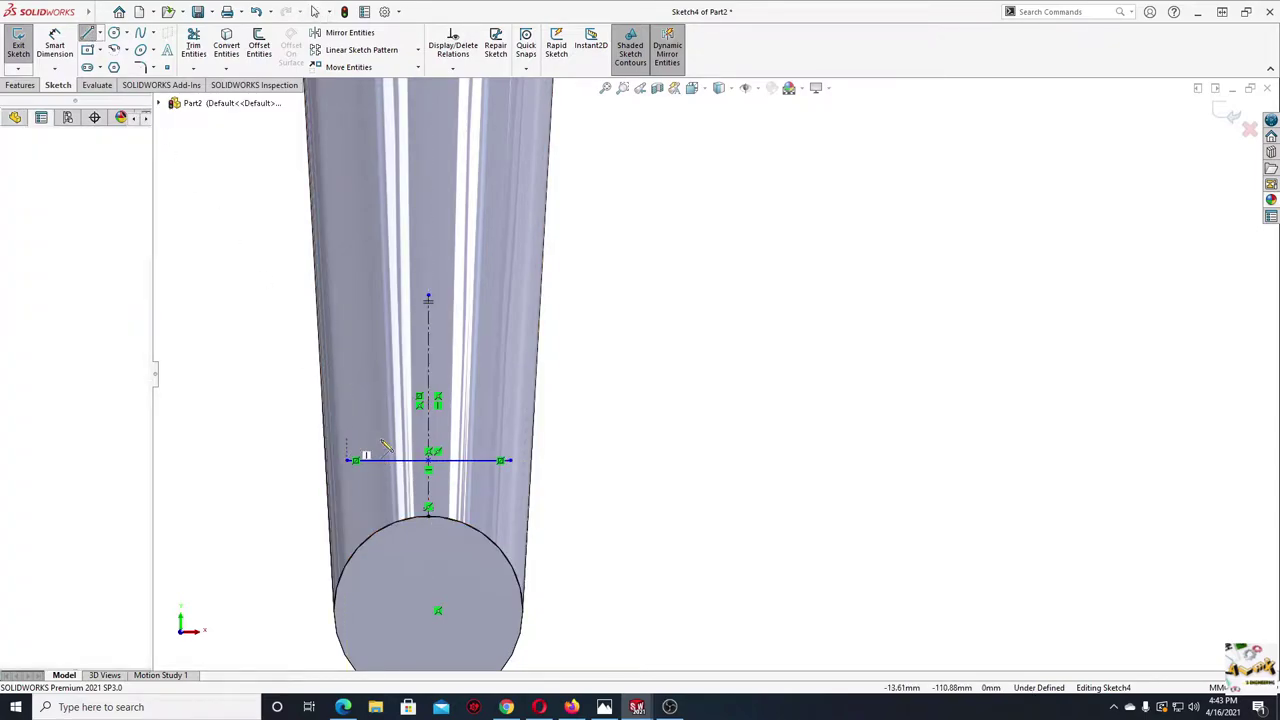
pyautogui.click(428, 438)
# - Add the vertical and horizontal step and the topmost mirrored horizontal line
pyautogui.click(414, 370)
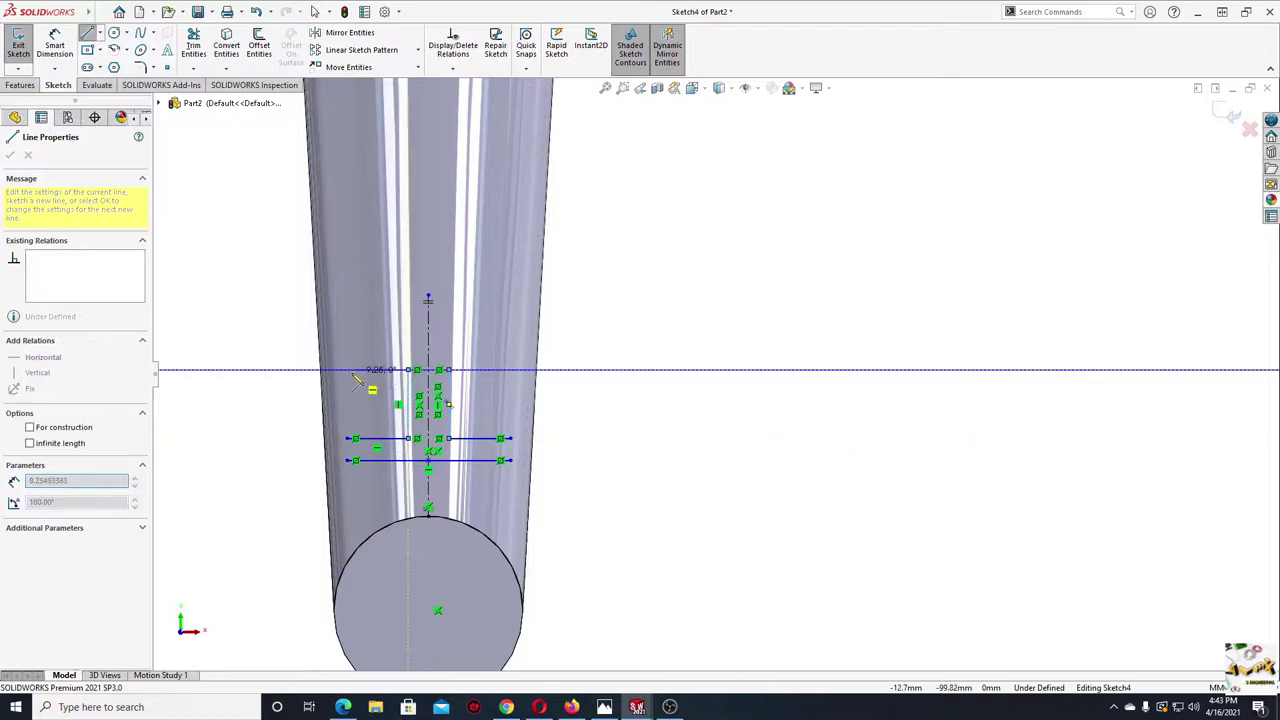
pyautogui.doubleClick(350, 358)
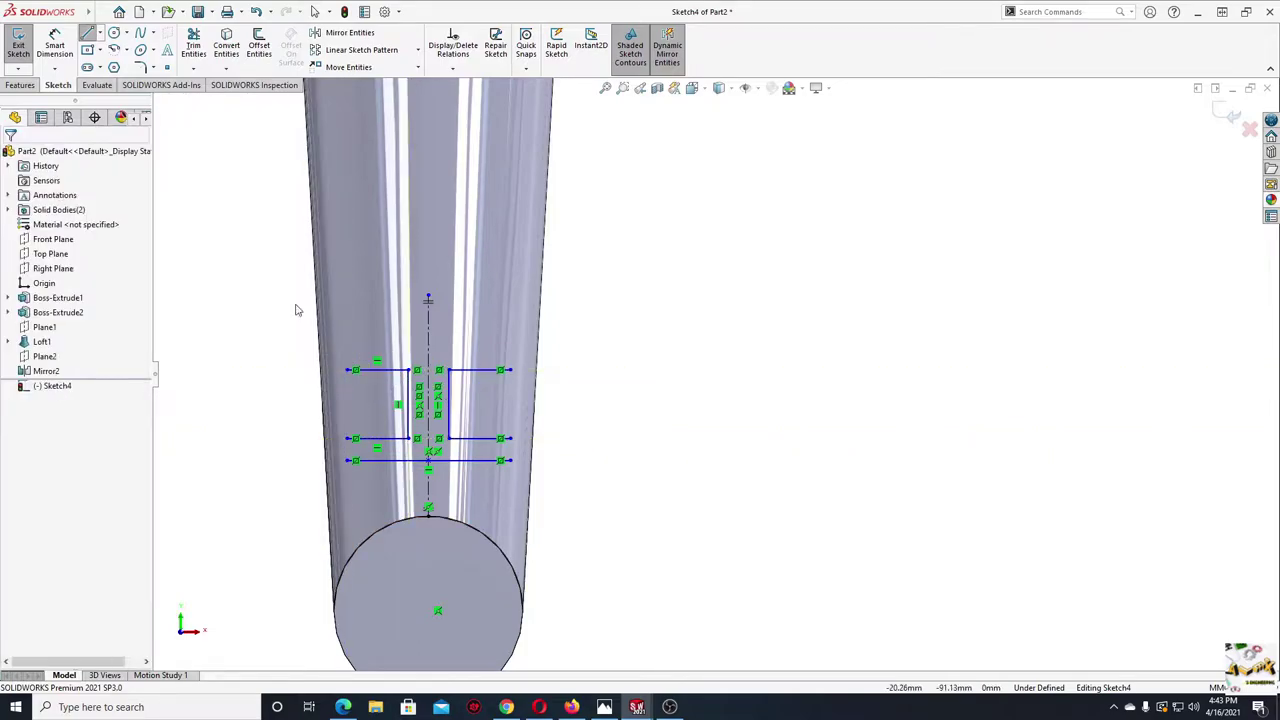
pyautogui.click(348, 345)
pyautogui.click(429, 344)
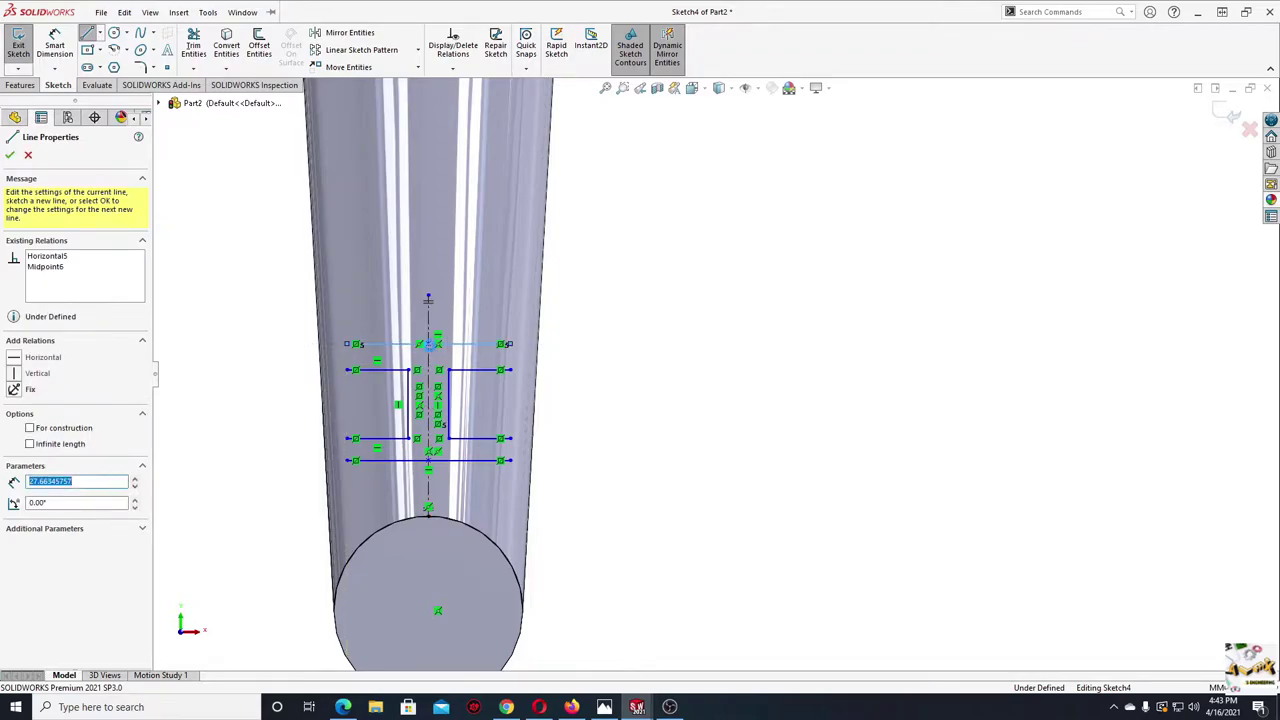
pyautogui.press('Escape')
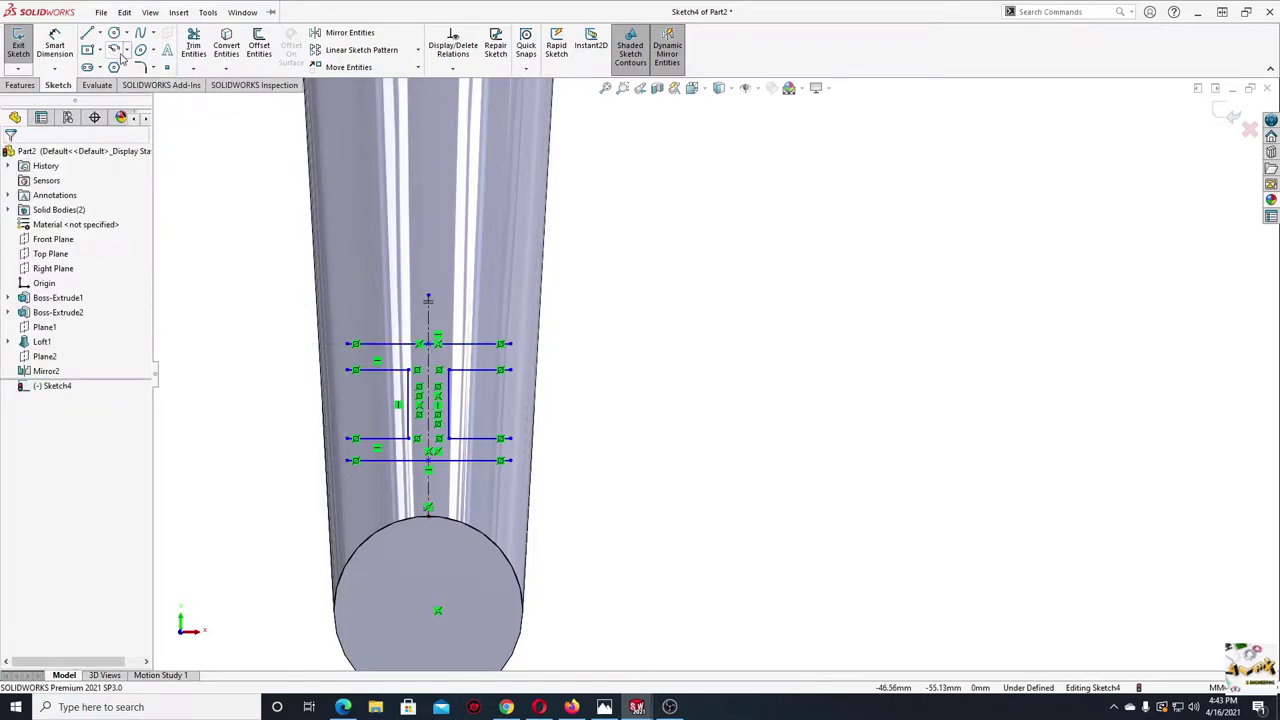
pyautogui.click(125, 50)
# - Close the upper and lower slot ends with tangent arcs
pyautogui.click(168, 80)
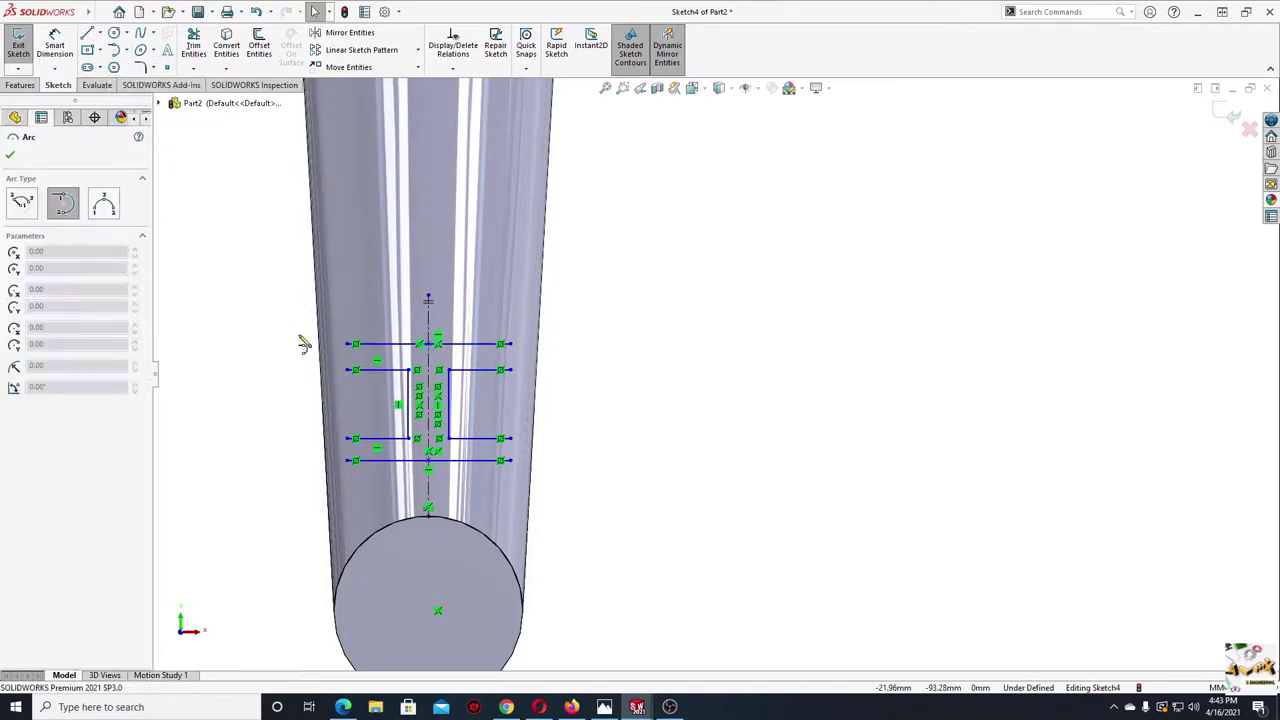
pyautogui.click(353, 371)
pyautogui.click(352, 345)
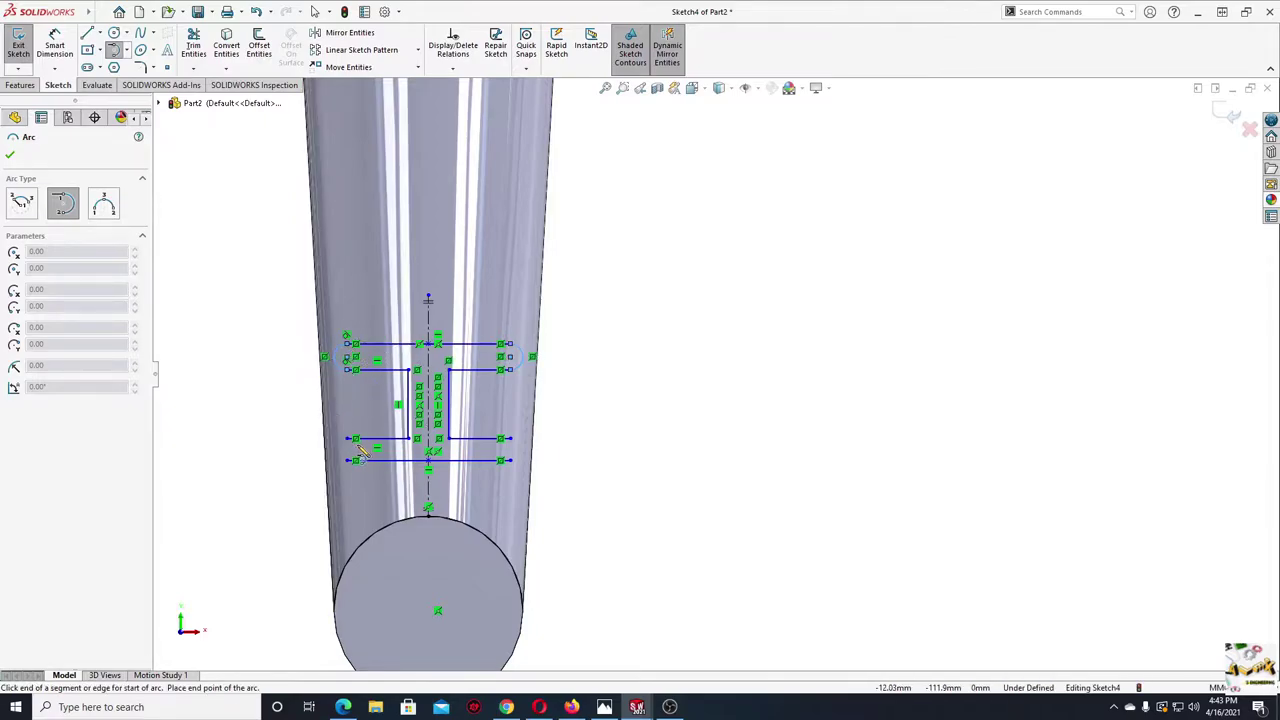
pyautogui.click(355, 440)
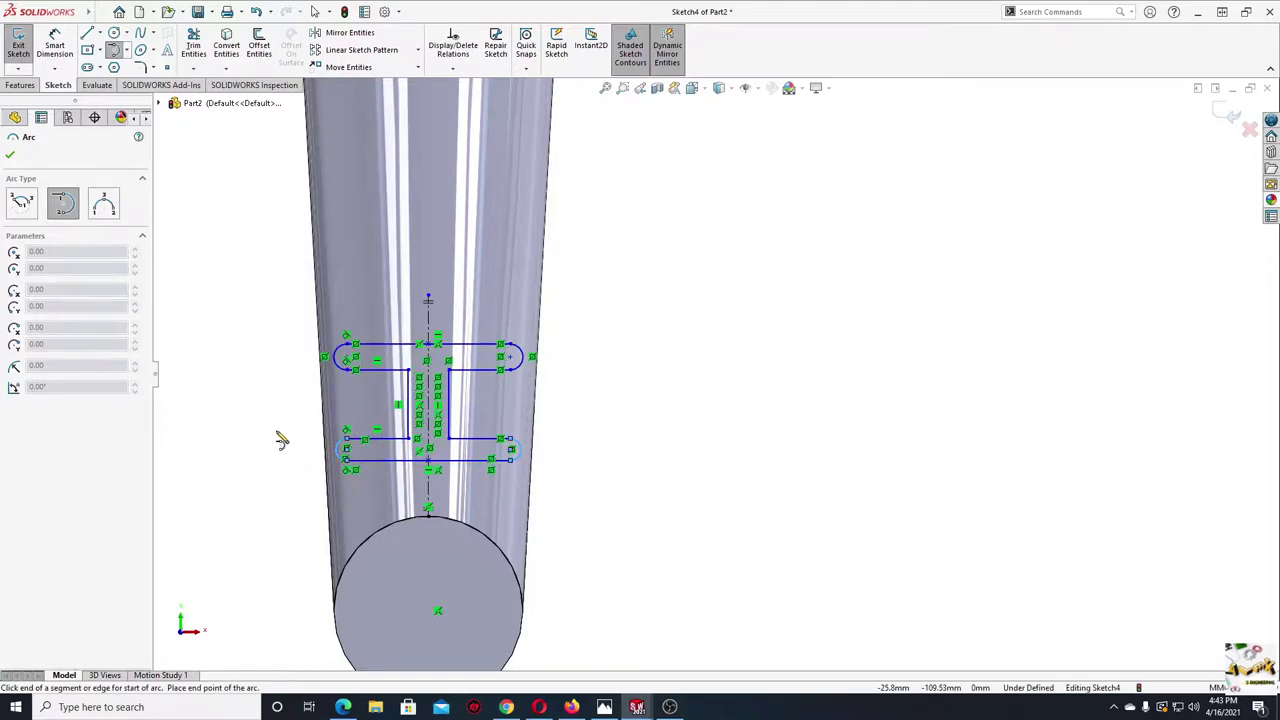
pyautogui.rightClick(280, 437)
pyautogui.click(303, 443)
pyautogui.scroll(3, 361, 480)
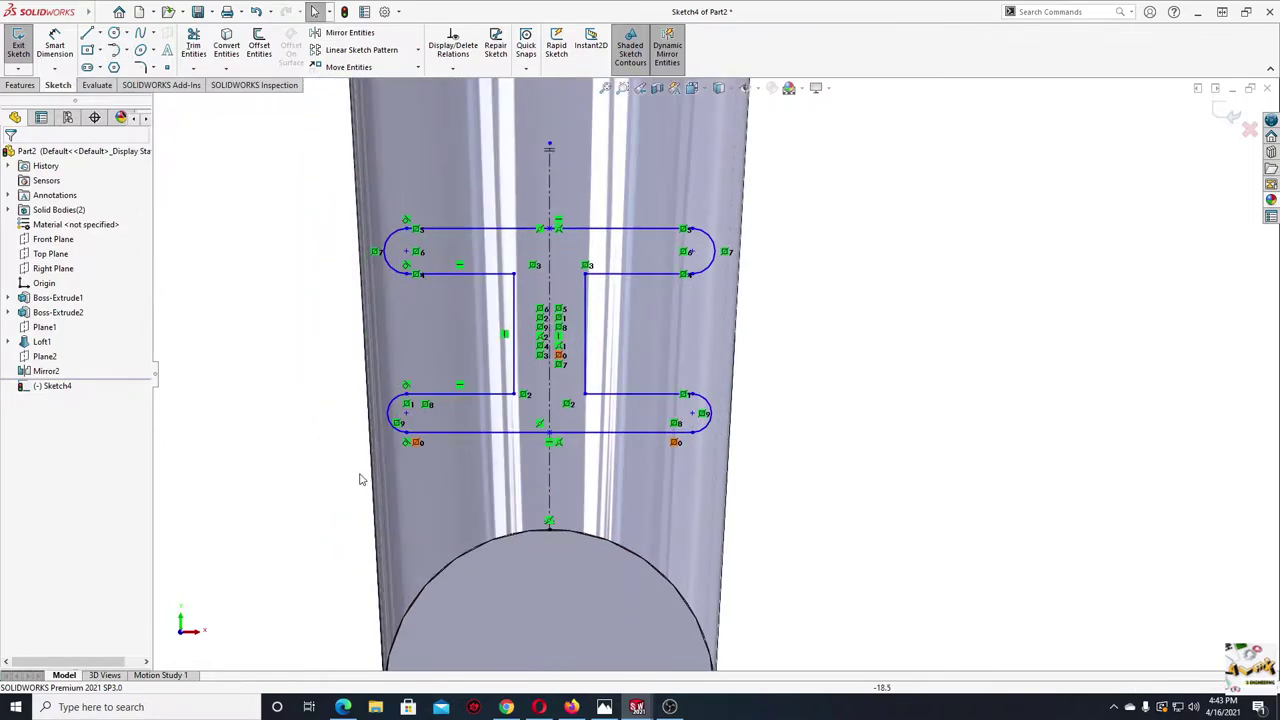
# - Make the lower-left and upper-left arcs tangent to the rod's side edge
pyautogui.click(392, 423)
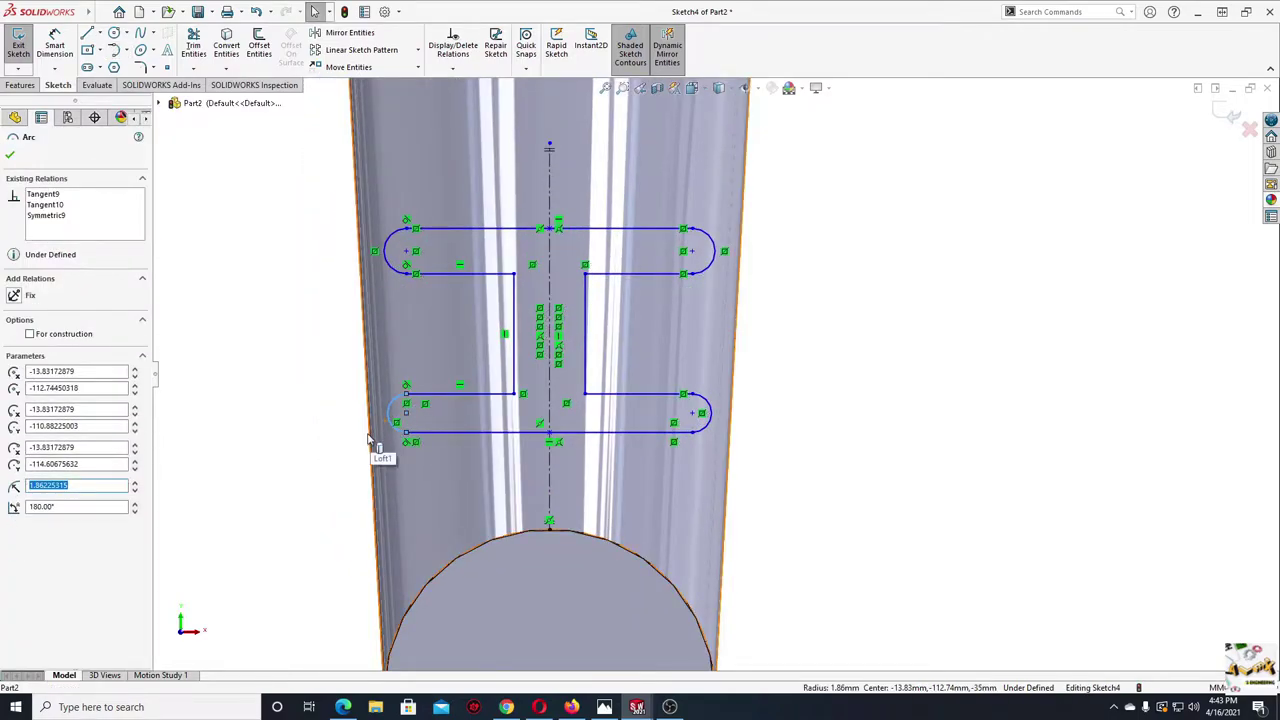
pyautogui.keyDown('ctrl'); pyautogui.click(368, 440); pyautogui.keyUp('ctrl')
pyautogui.click(411, 379)
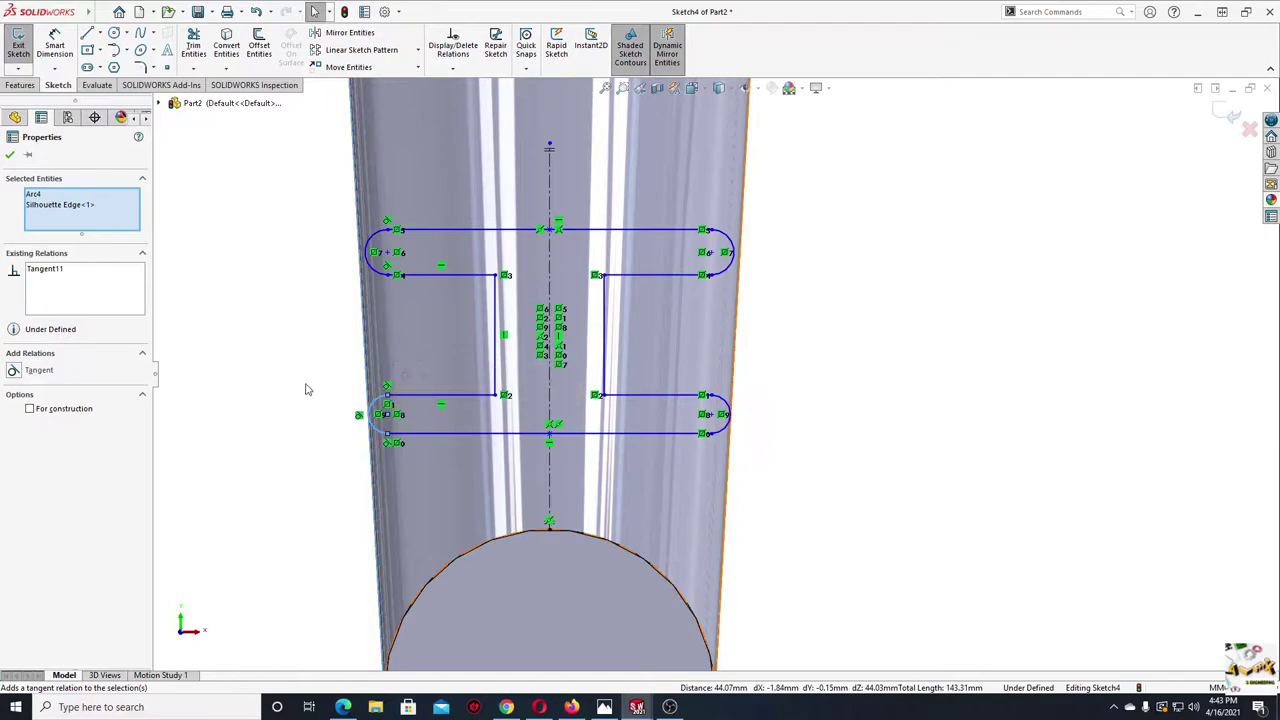
pyautogui.click(307, 389)
pyautogui.click(362, 262)
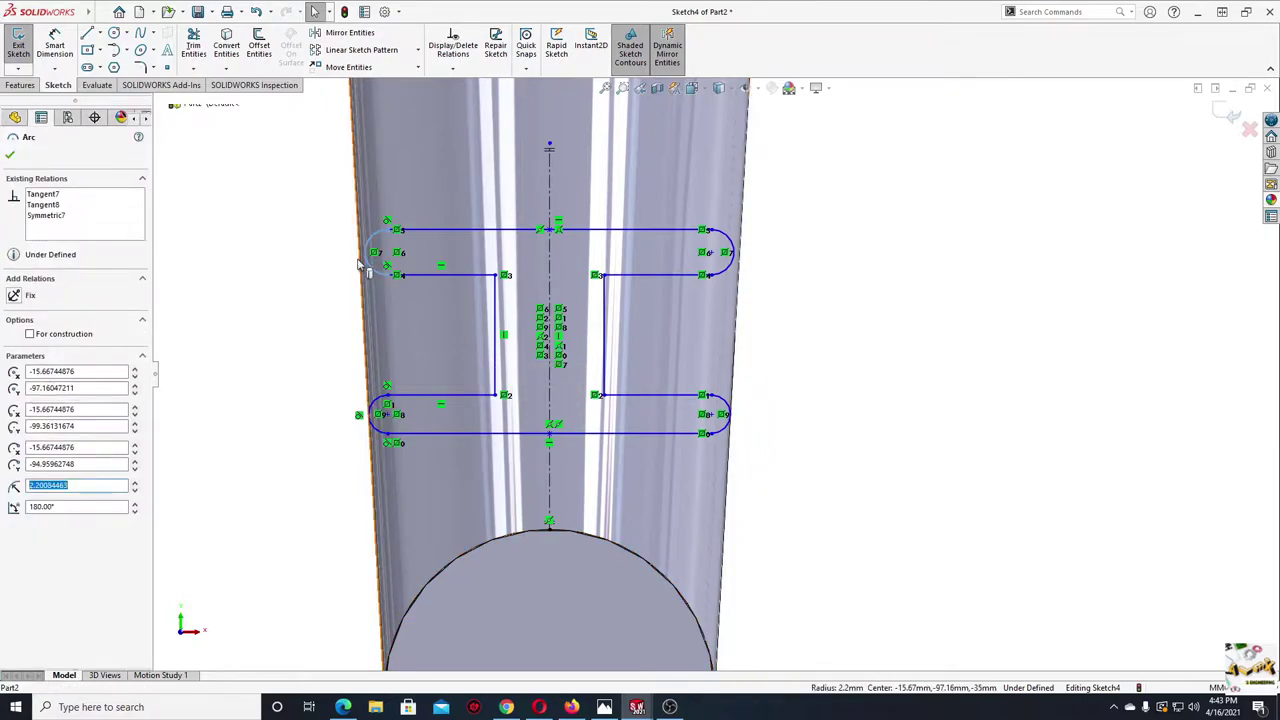
pyautogui.keyDown('ctrl'); pyautogui.click(358, 262); pyautogui.keyUp('ctrl')
pyautogui.click(411, 219)
pyautogui.click(307, 339)
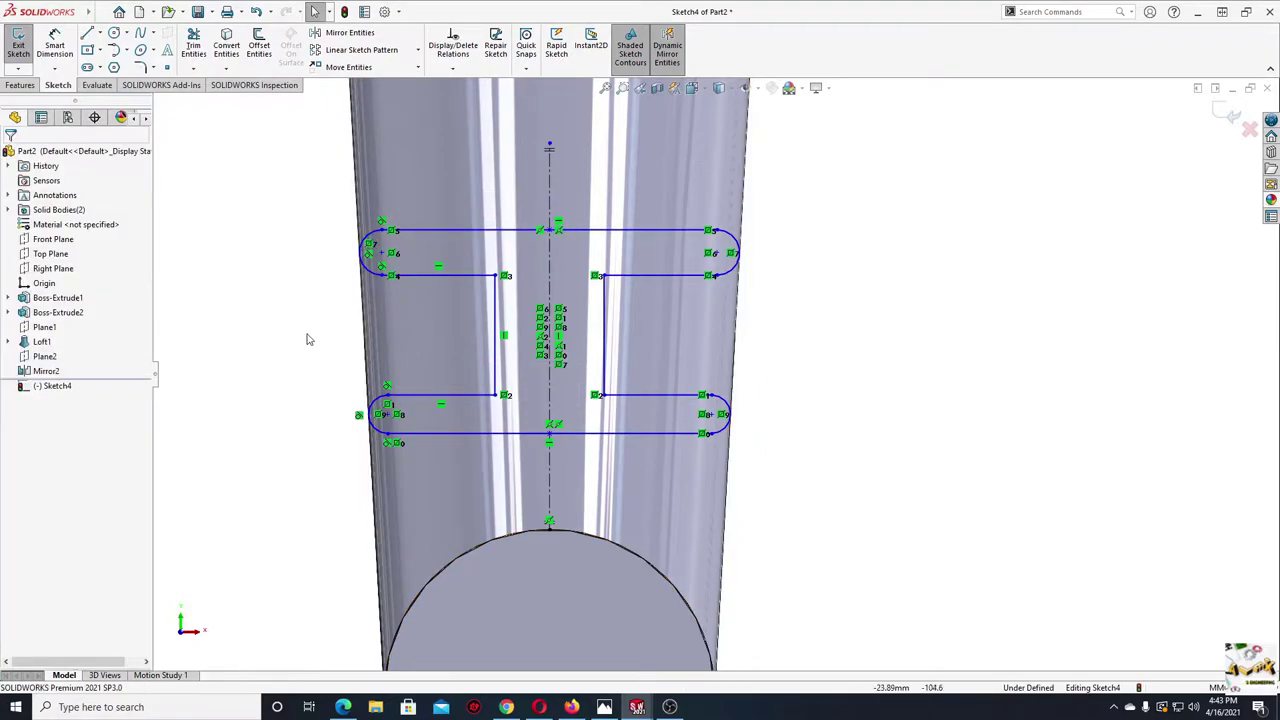
# - Make the two left arcs equal in size and turn off Dynamic Mirror
pyautogui.click(370, 412)
pyautogui.keyDown('ctrl'); pyautogui.click(365, 278); pyautogui.keyUp('ctrl')
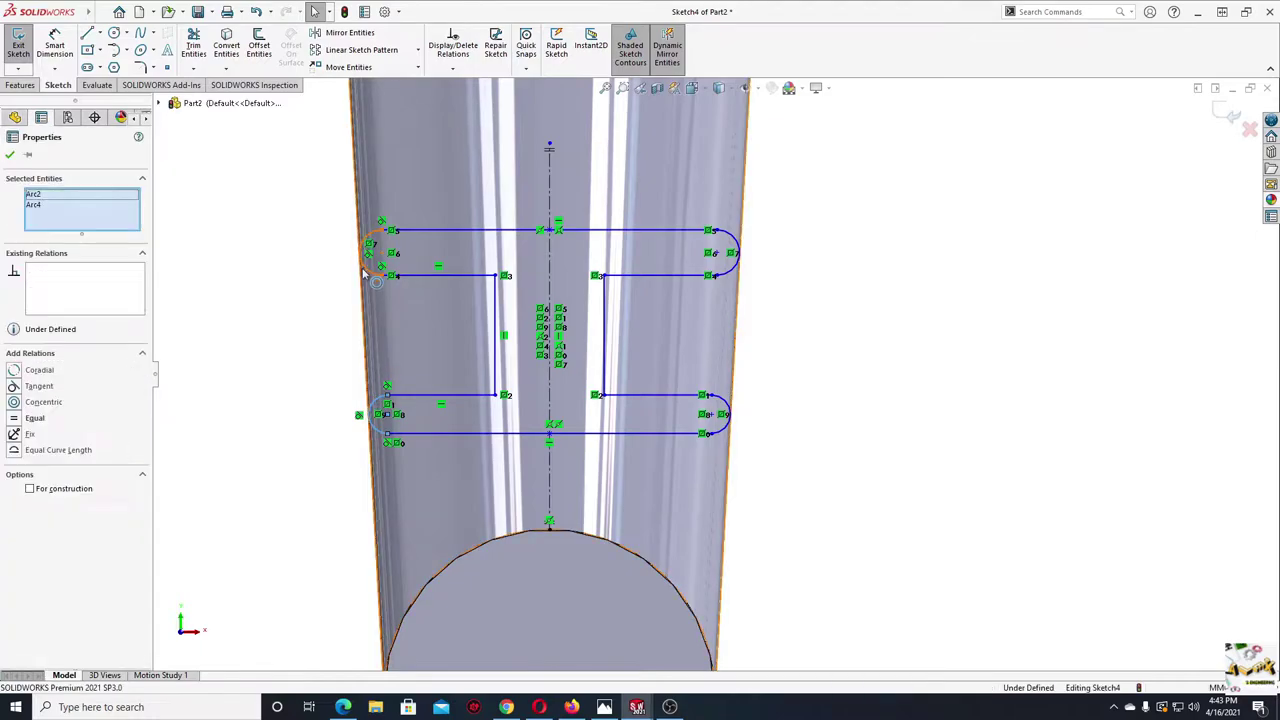
pyautogui.click(463, 220)
pyautogui.click(275, 320)
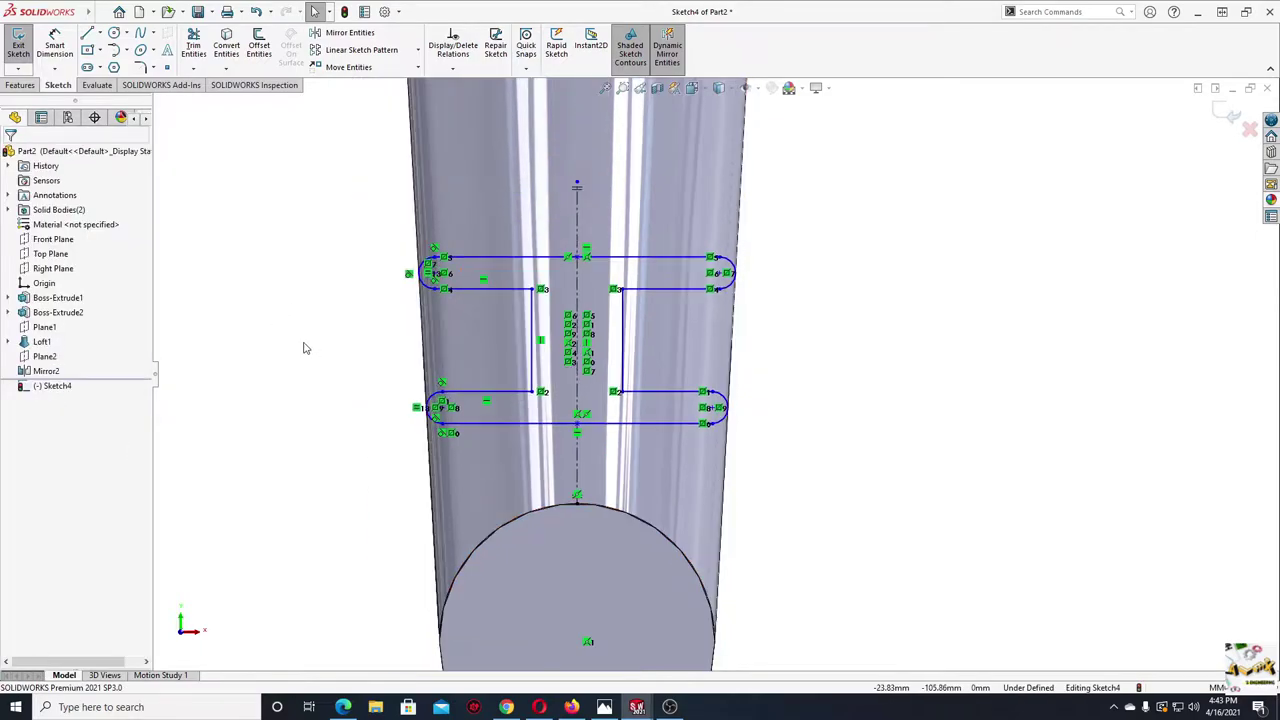
pyautogui.moveTo(305, 348); pyautogui.dragTo(279, 378, button='middle')
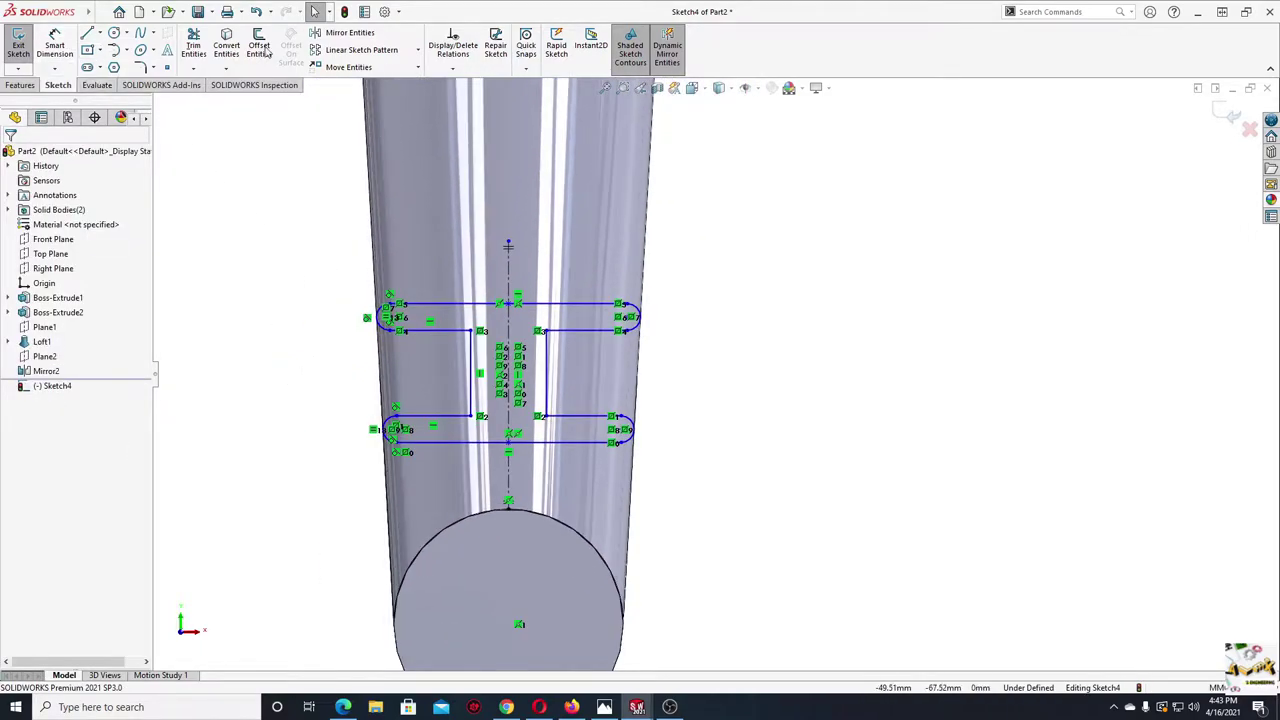
pyautogui.click(667, 50)
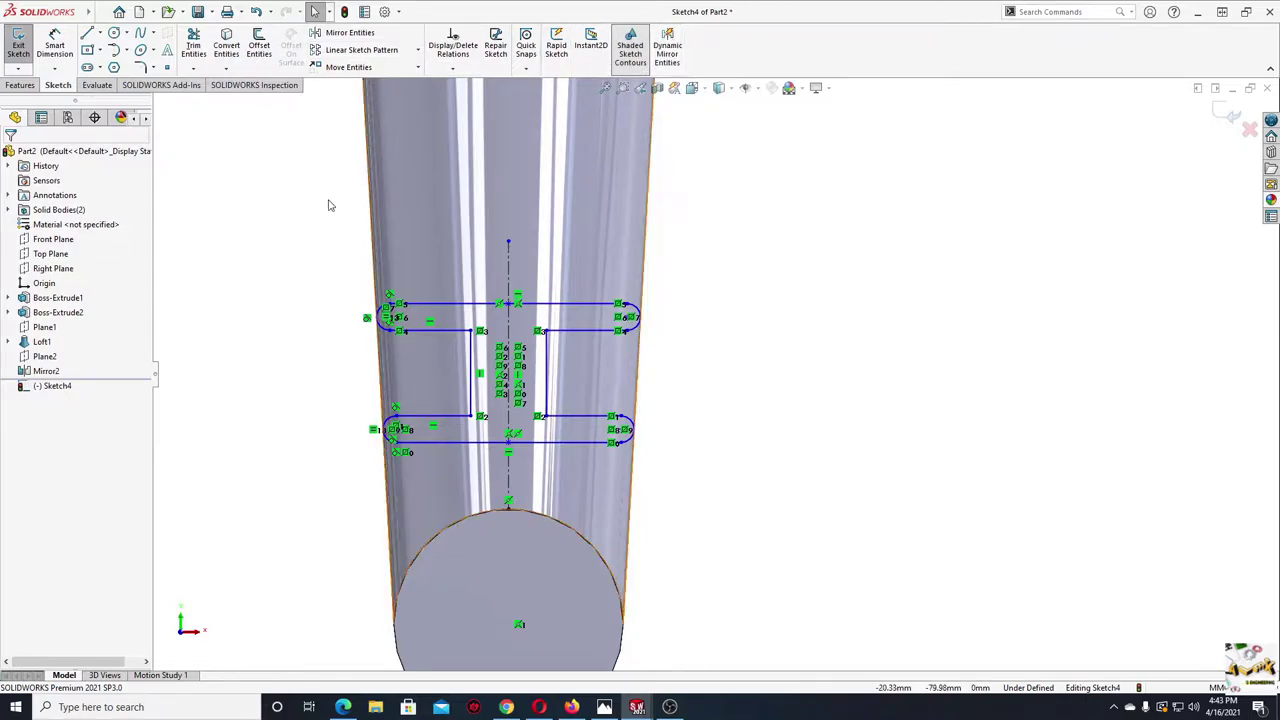
pyautogui.click(55, 47)
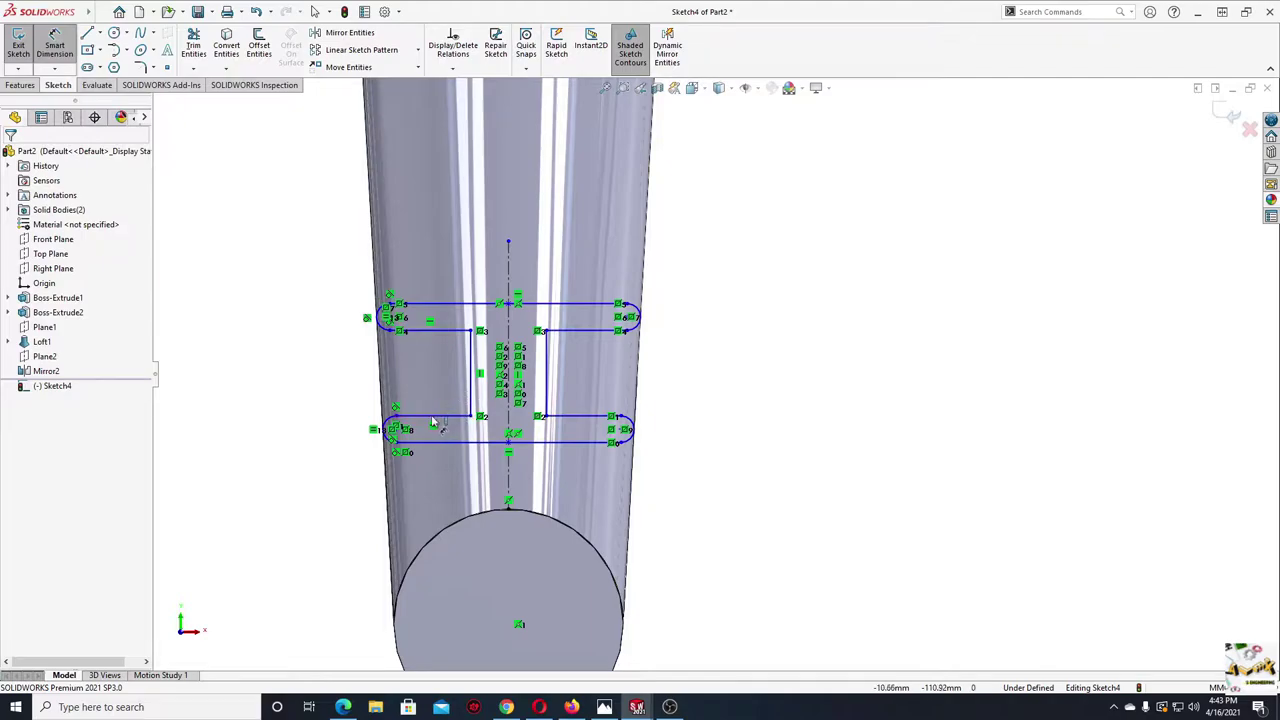
# - Dimension the slot thickness and the centre gap between the vertical lines, both 4 mm
pyautogui.click(425, 417)
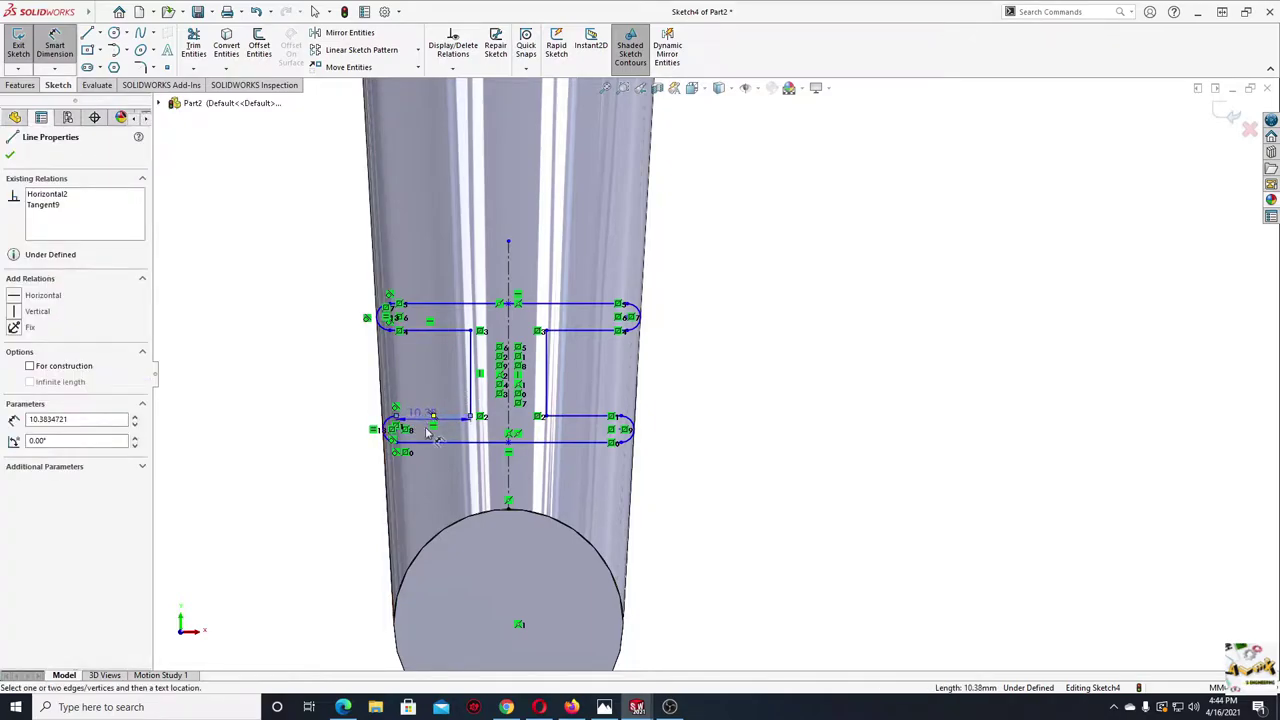
pyautogui.click(433, 442)
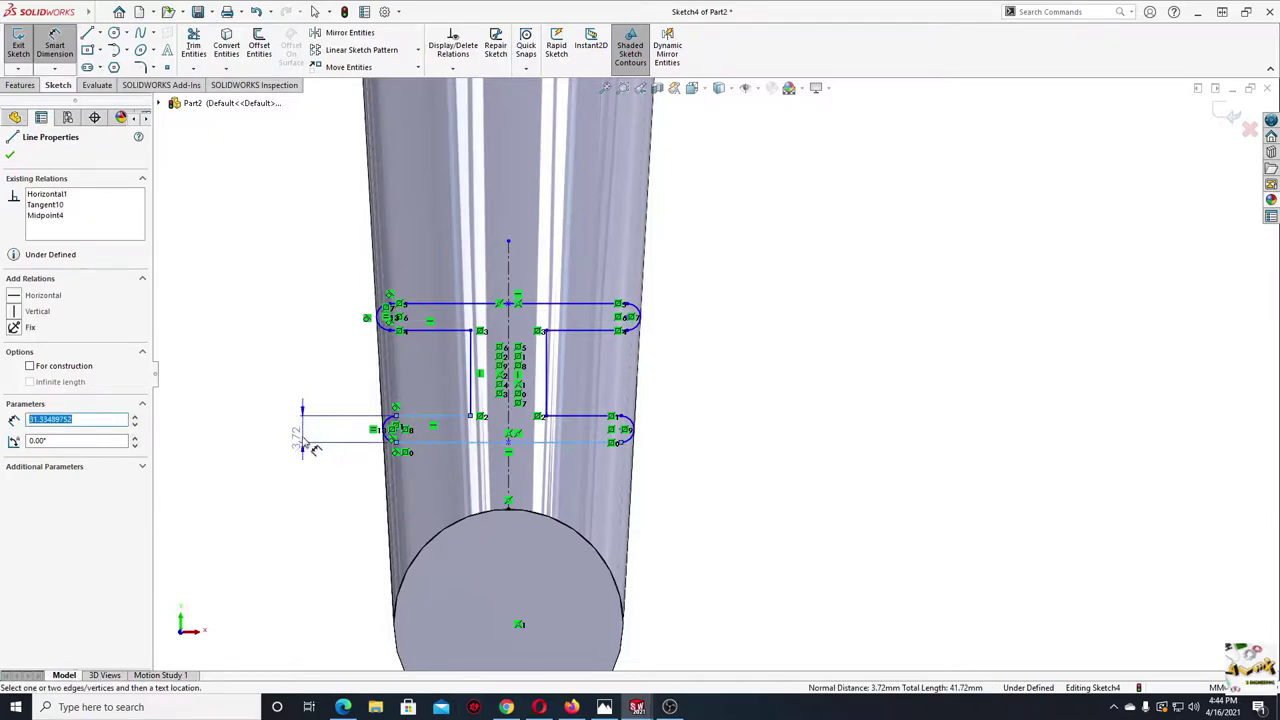
pyautogui.click(312, 447)
pyautogui.press('Return')
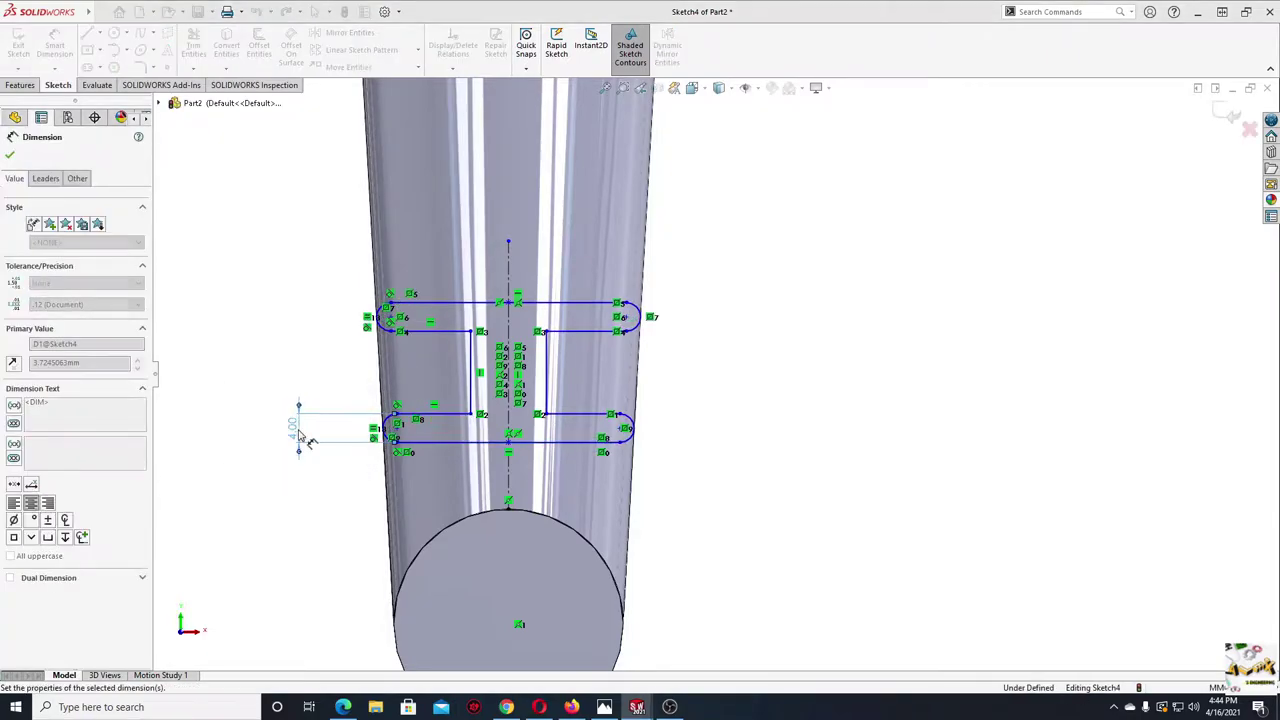
pyautogui.click(474, 393)
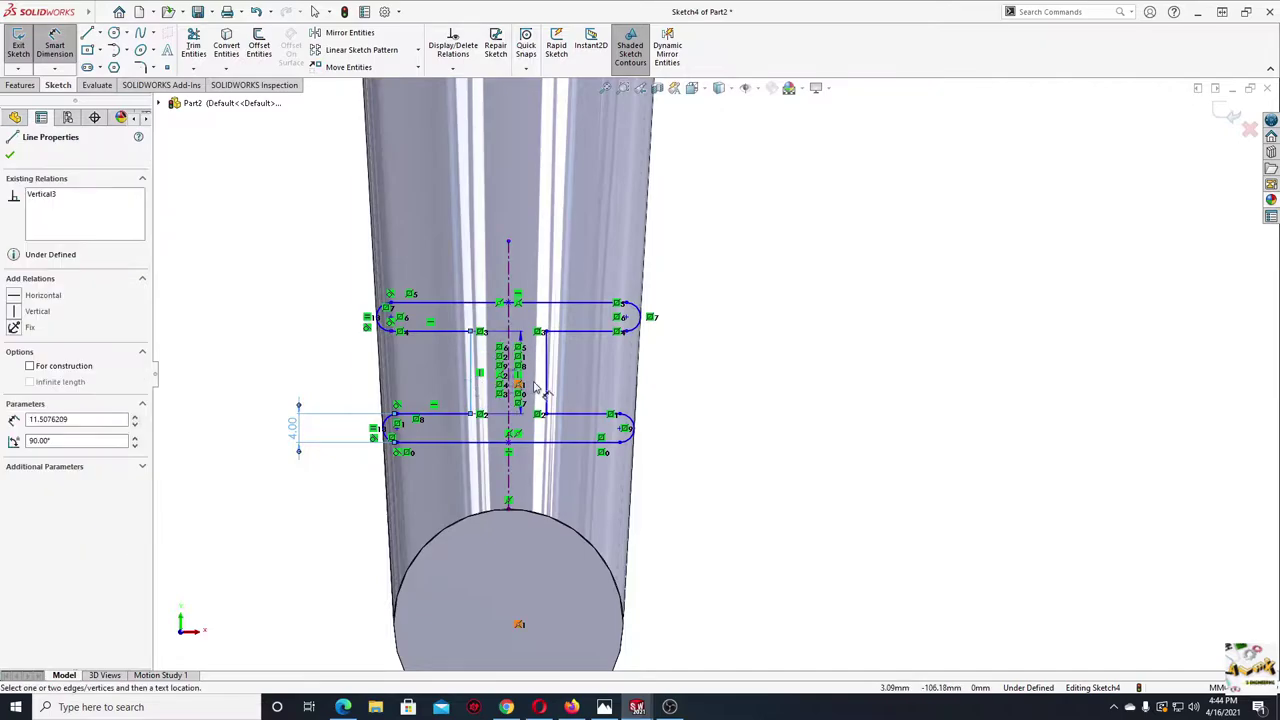
pyautogui.click(546, 385)
pyautogui.click(345, 364)
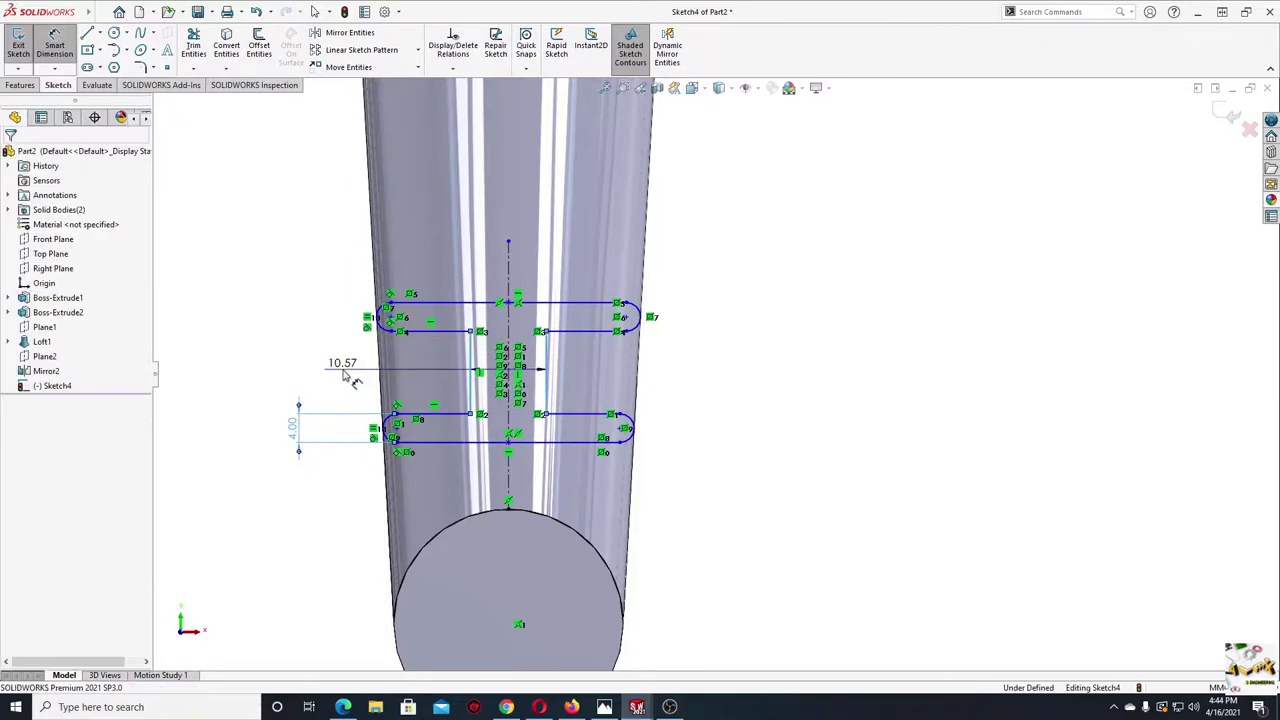
pyautogui.write('4')
pyautogui.press('Return')
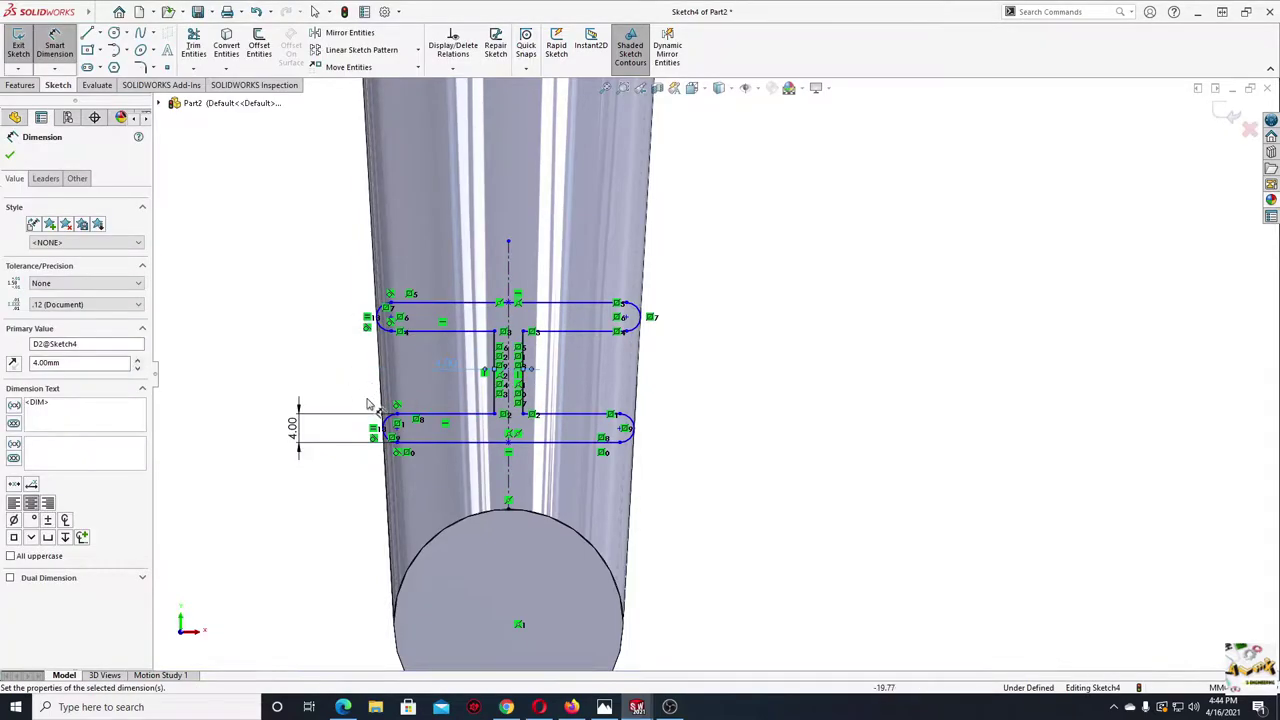
# - Set 30 mm slot spacing and 26 mm from the lower slot to the circle centre
pyautogui.click(515, 327)
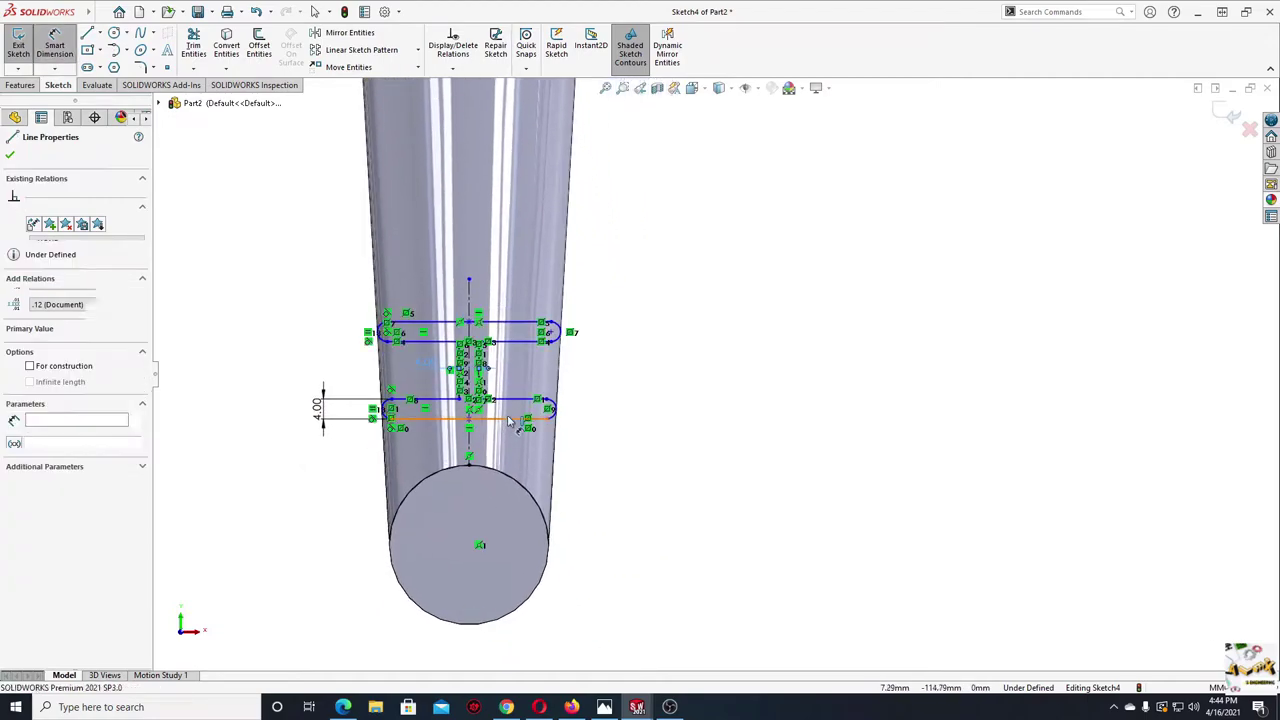
pyautogui.click(525, 417)
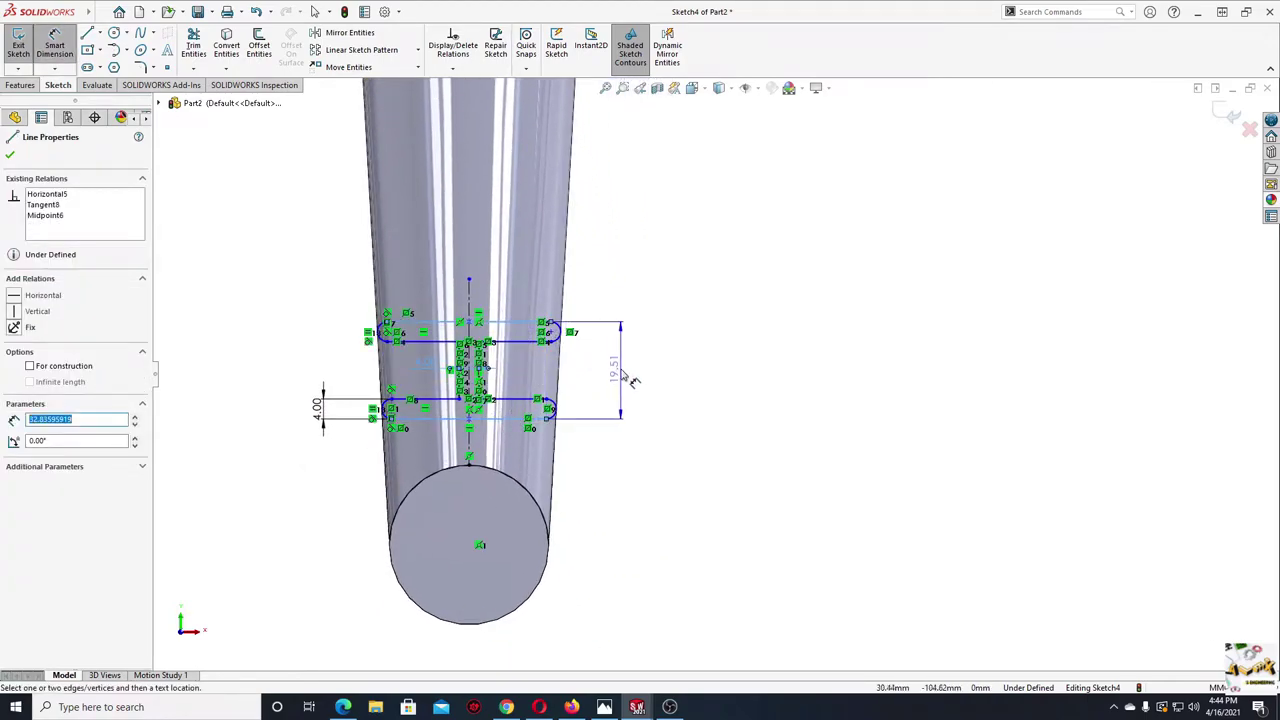
pyautogui.click(630, 378)
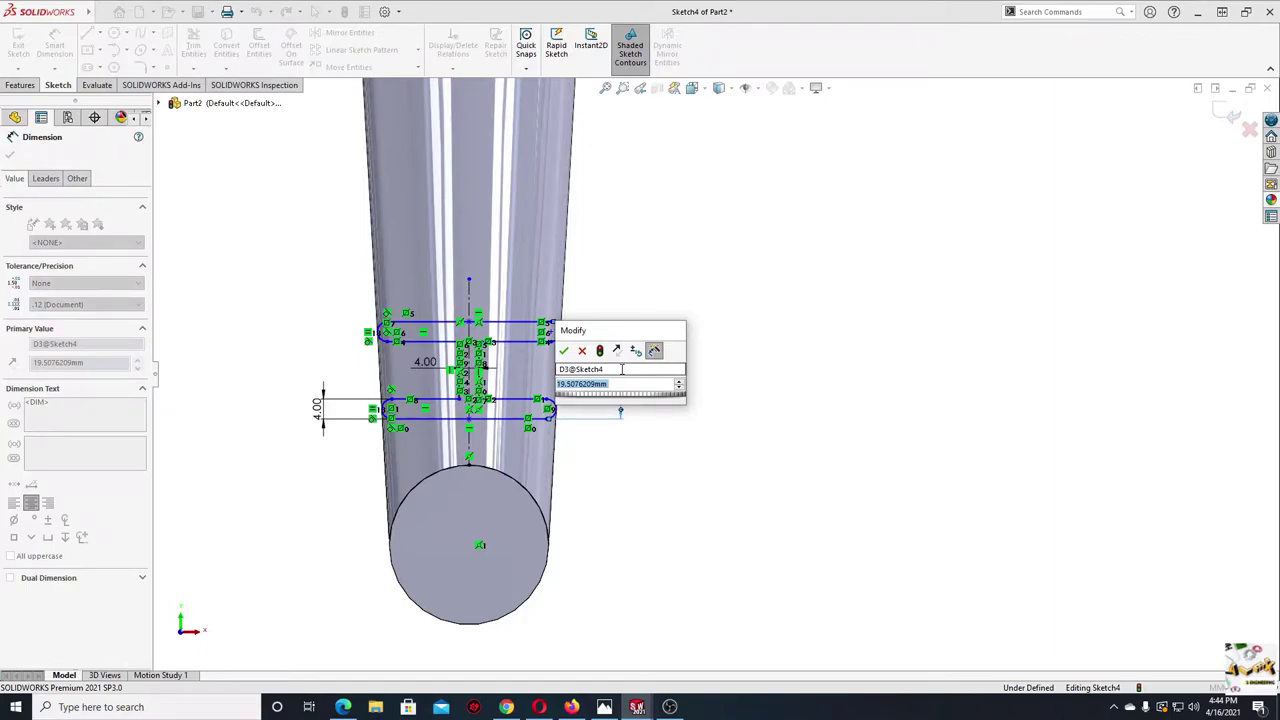
pyautogui.write('30')
pyautogui.press('Return')
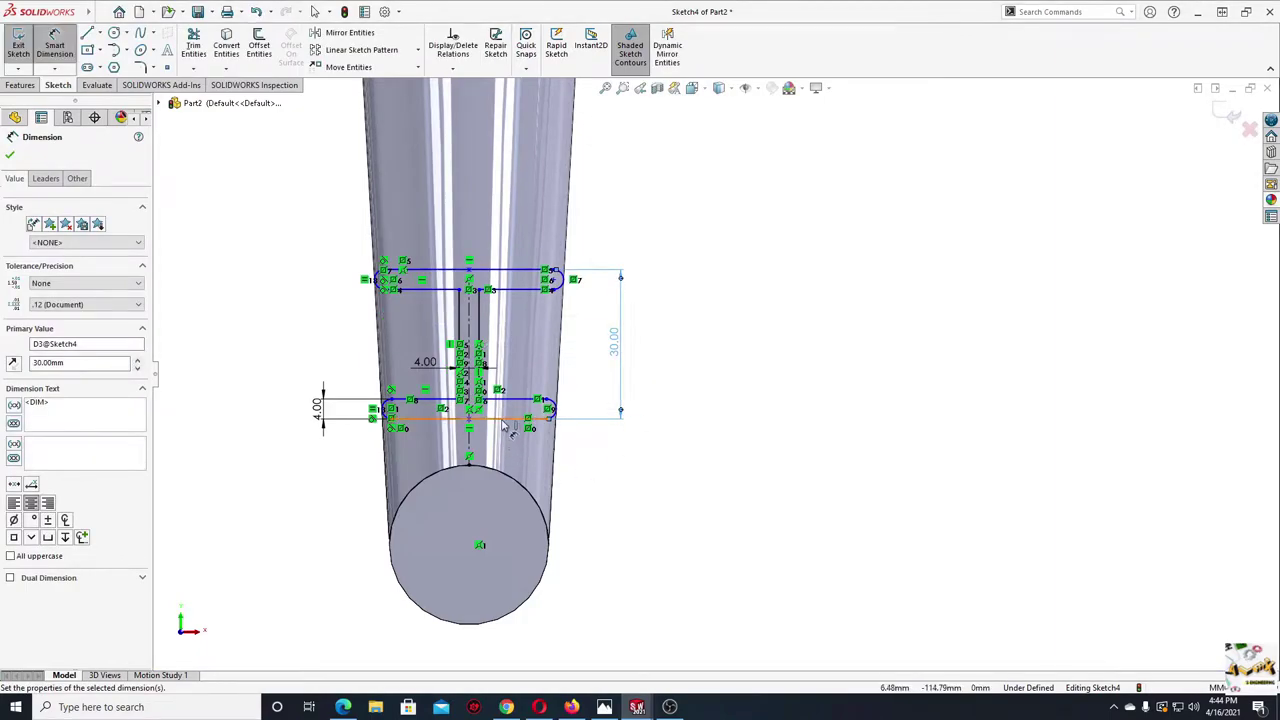
pyautogui.click(504, 421)
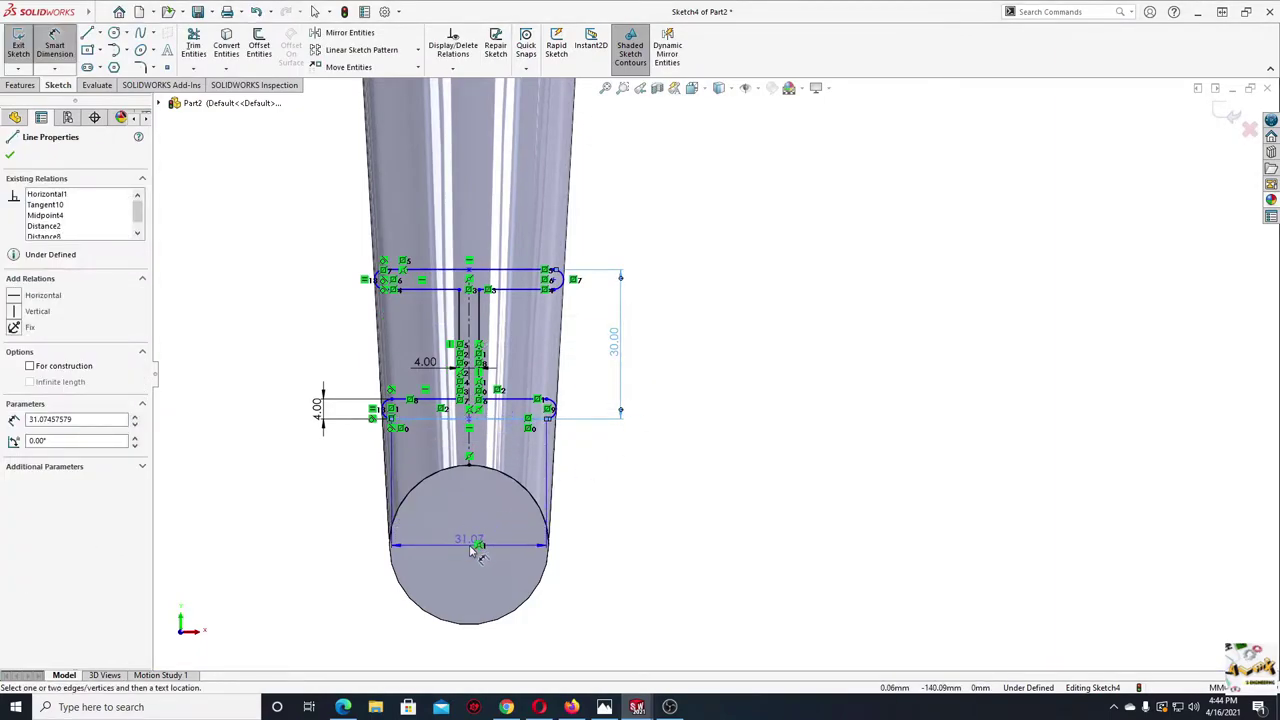
pyautogui.click(553, 578)
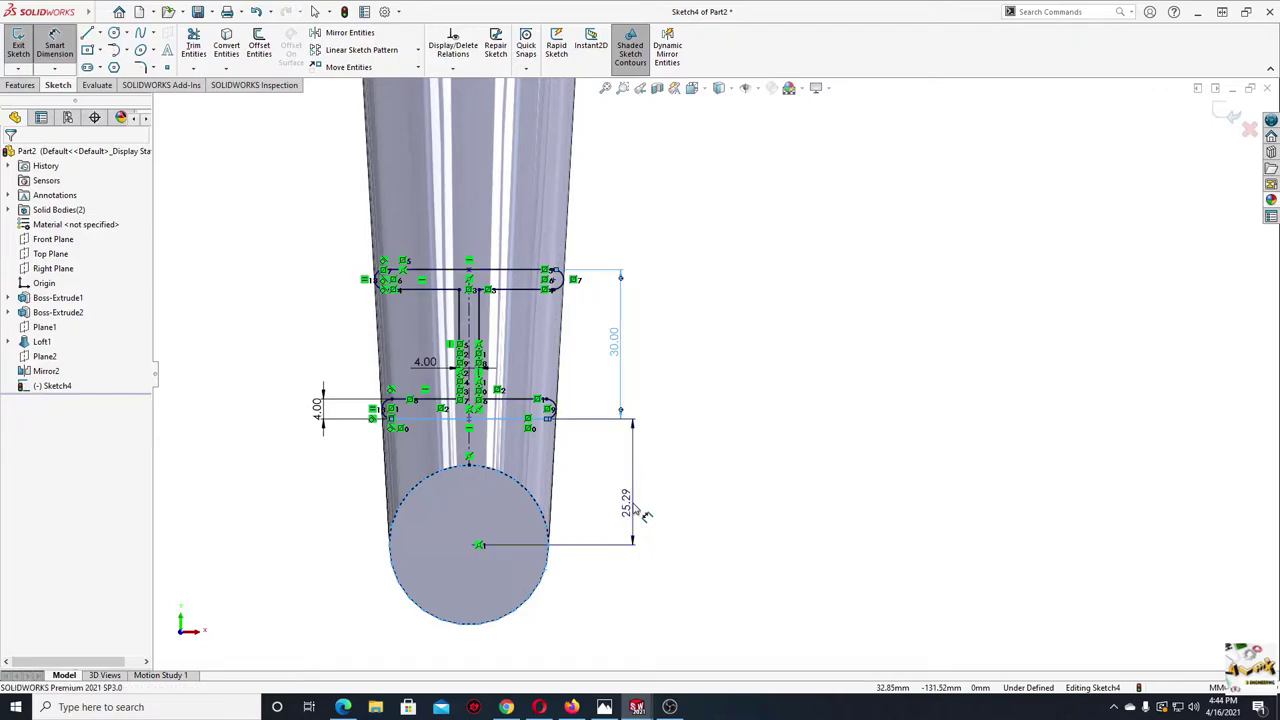
pyautogui.click(633, 508)
pyautogui.write('26')
pyautogui.press('Return')
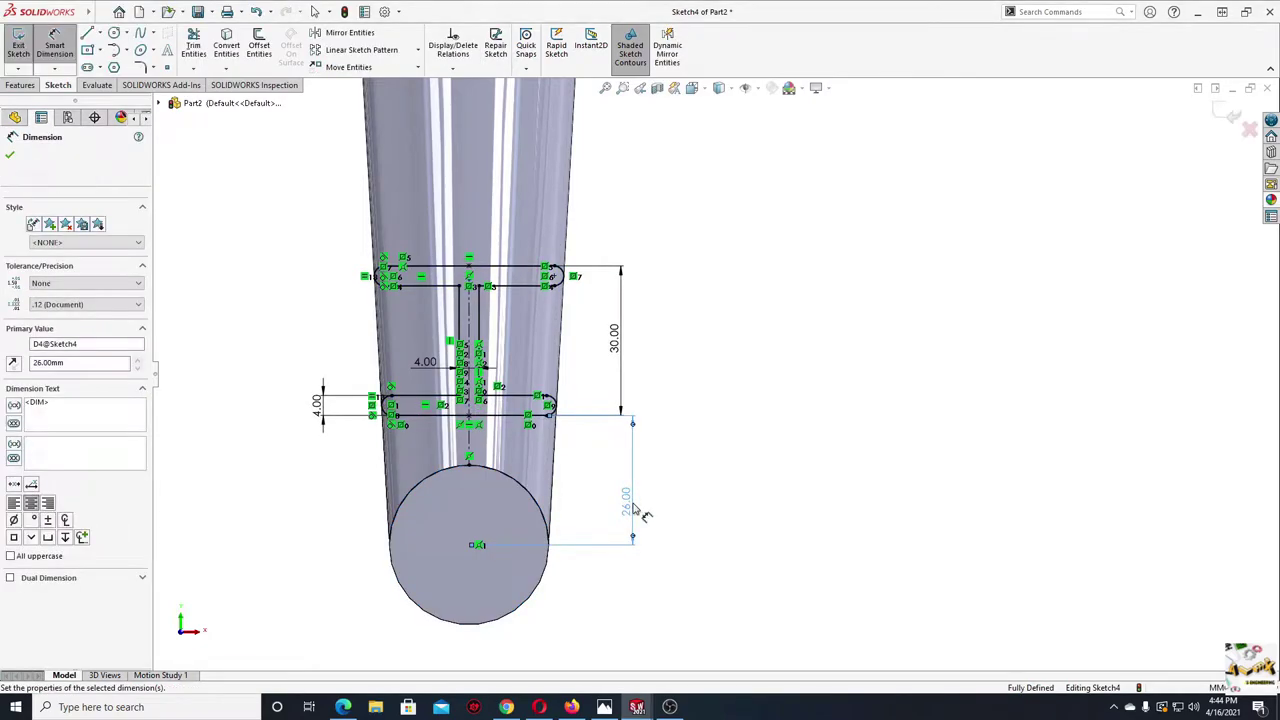
pyautogui.rightClick(340, 345)
pyautogui.press('Escape')
pyautogui.press('Escape')
pyautogui.moveTo(359, 378)
pyautogui.mouseDown(button='middle')
pyautogui.moveTo(376, 376)
pyautogui.moveTo(420, 479)
pyautogui.mouseUp(button='middle')
# - Extrude the profile sketch with Direction 1 set to Up To Next
pyautogui.click(20, 86)
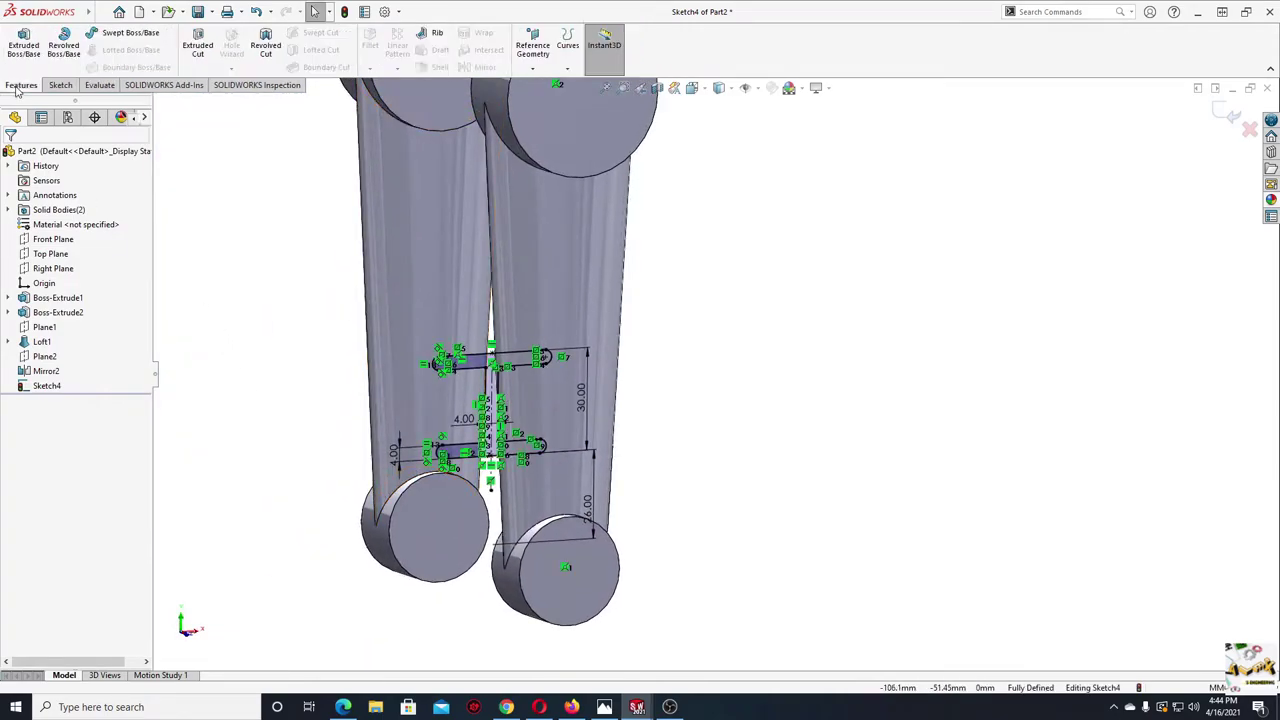
pyautogui.click(22, 45)
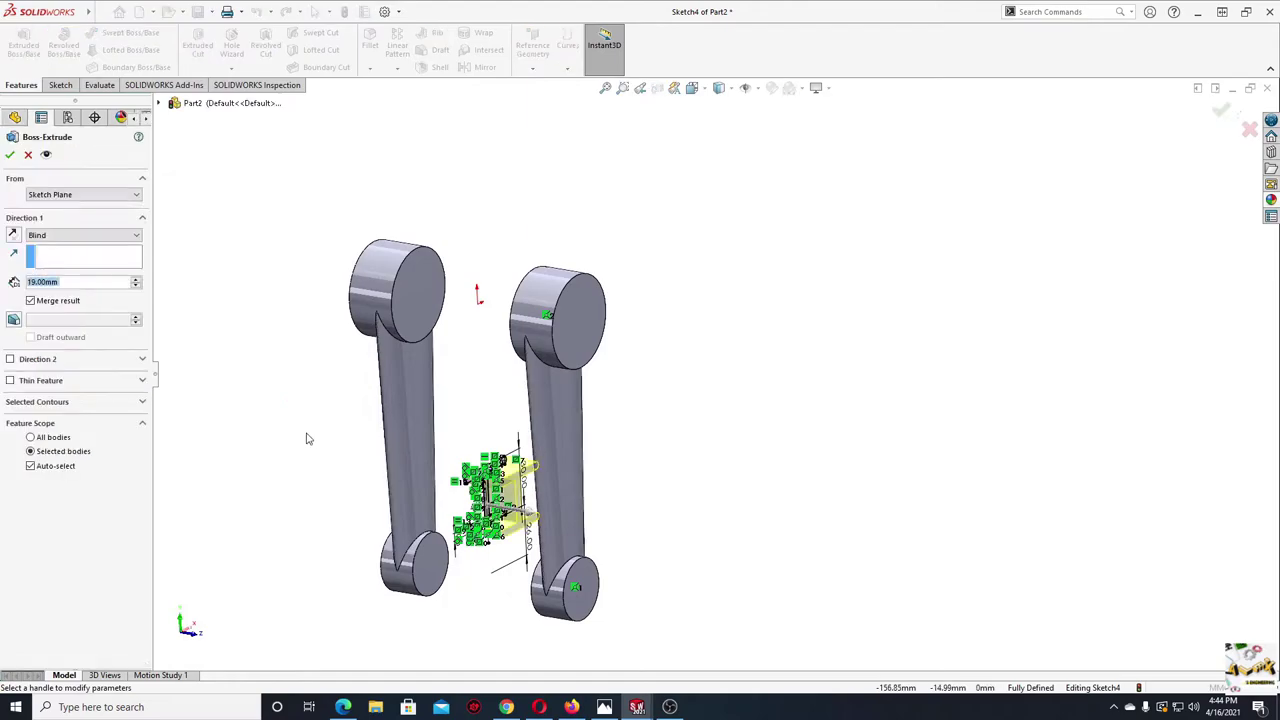
pyautogui.keyDown('ctrl'); pyautogui.moveTo(331, 459); pyautogui.dragTo(294, 424, button='middle'); pyautogui.keyUp('ctrl')
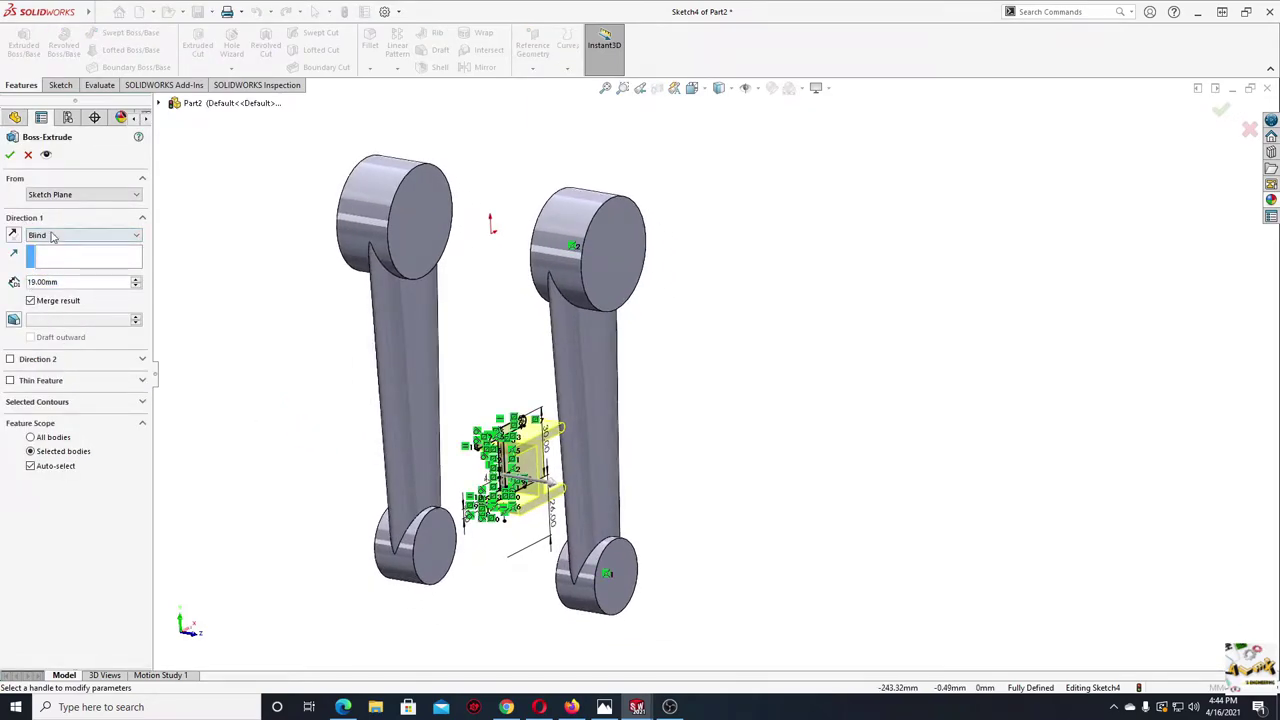
pyautogui.click(63, 236)
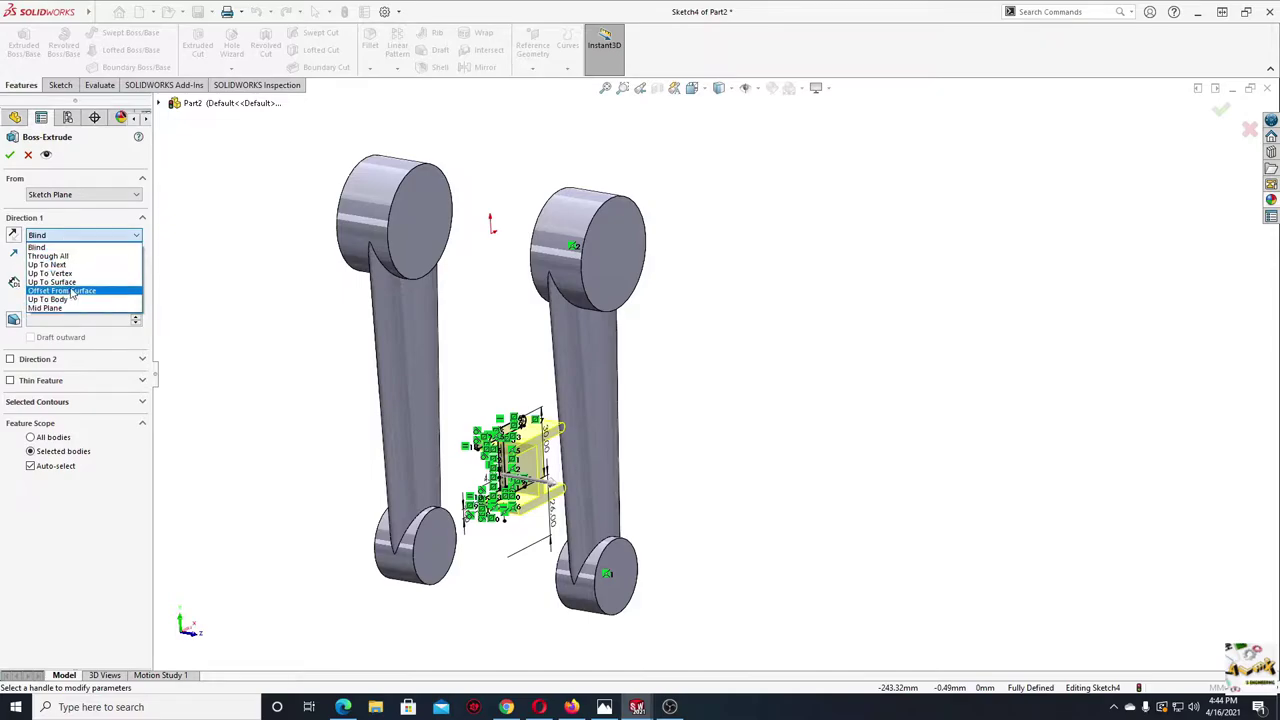
pyautogui.click(71, 277)
pyautogui.moveTo(215, 386); pyautogui.dragTo(266, 435, button='middle')
pyautogui.click(122, 236)
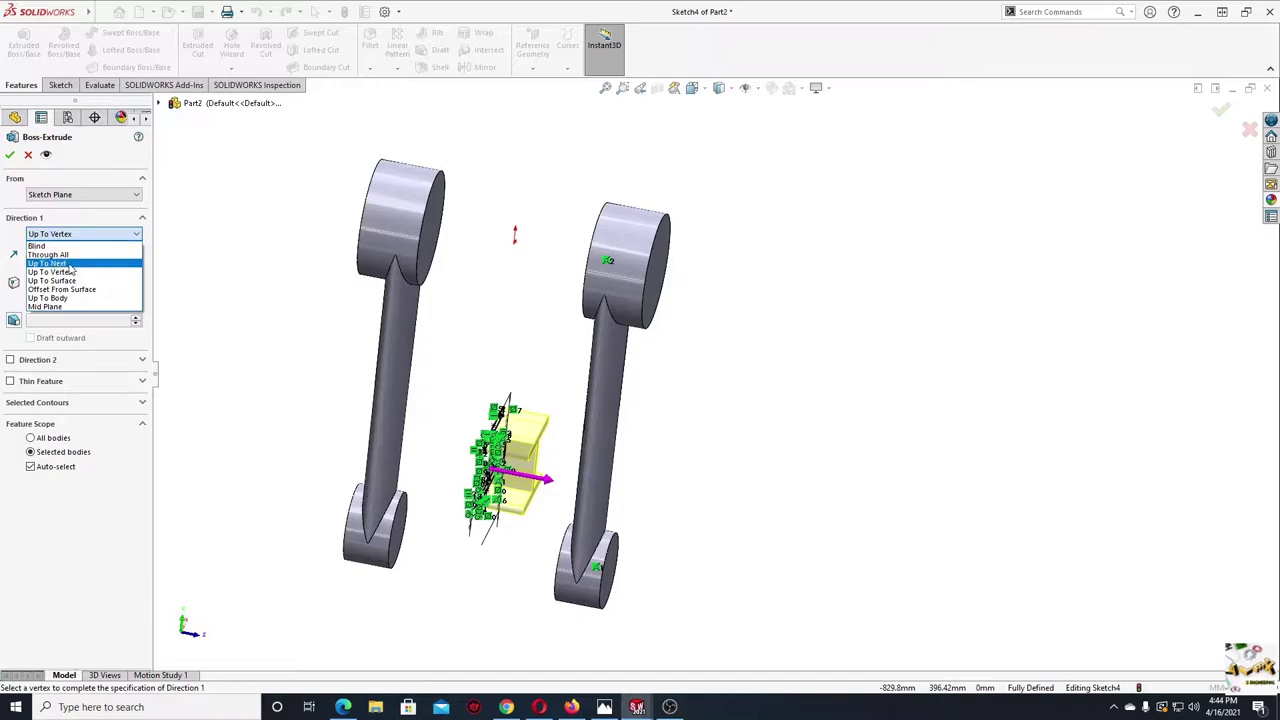
pyautogui.click(65, 266)
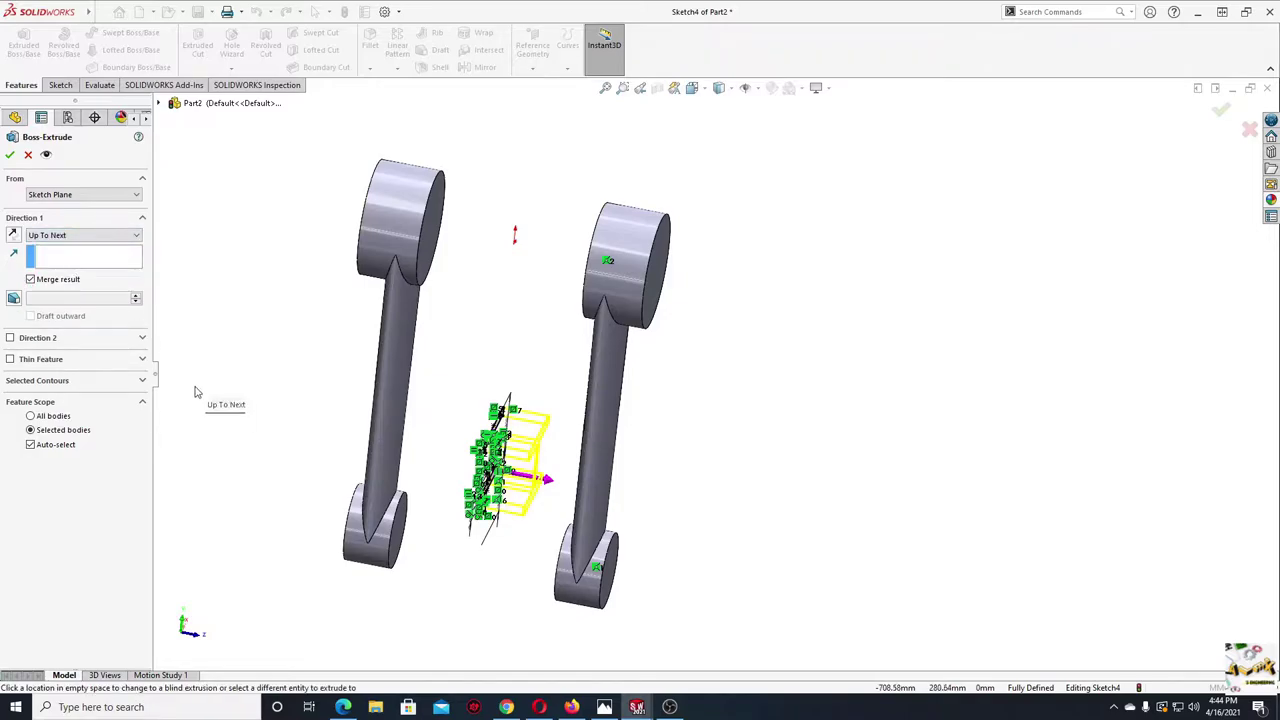
# - Add Direction 2 Up To Next and accept, creating Boss-Extrude3 joining both arms
pyautogui.click(10, 338)
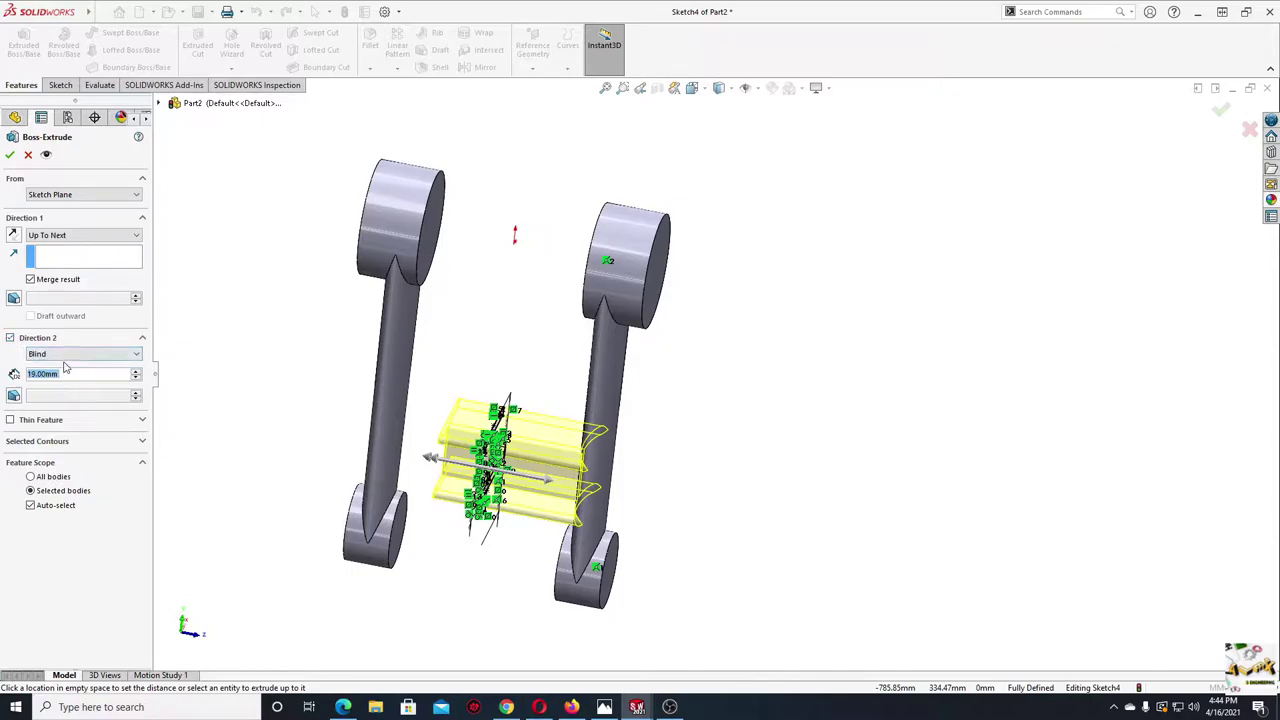
pyautogui.click(66, 355)
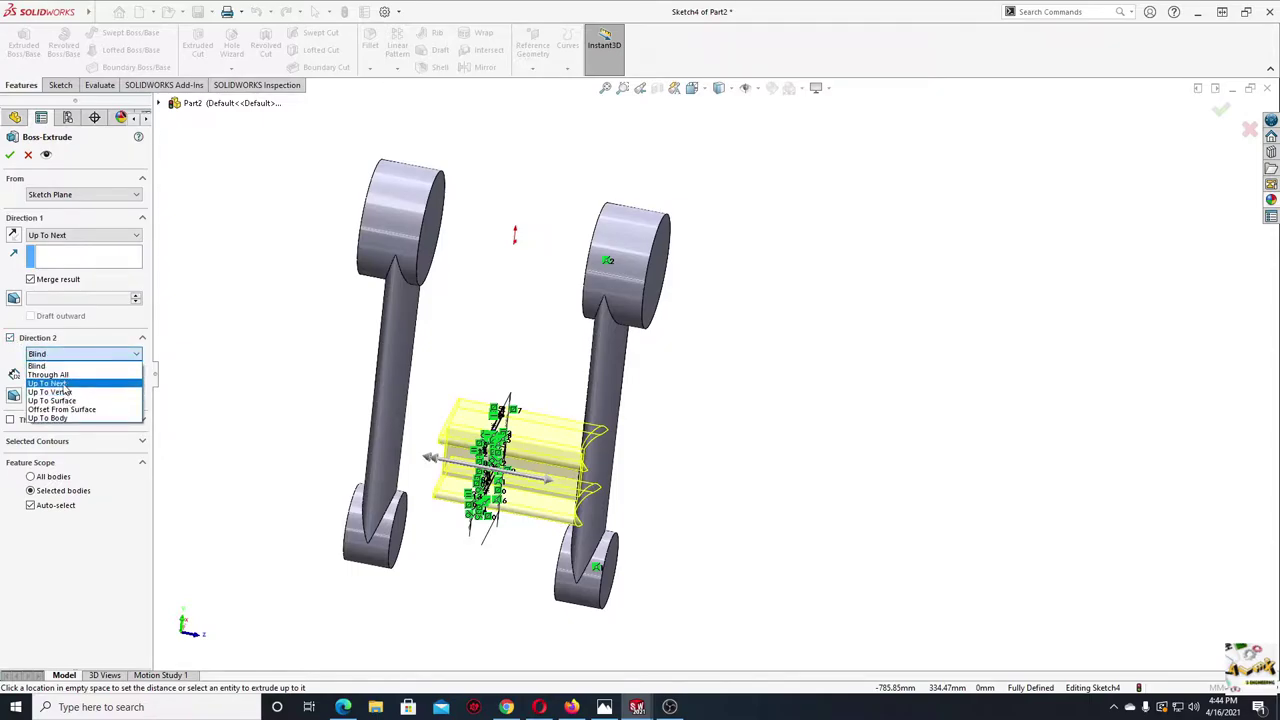
pyautogui.click(64, 385)
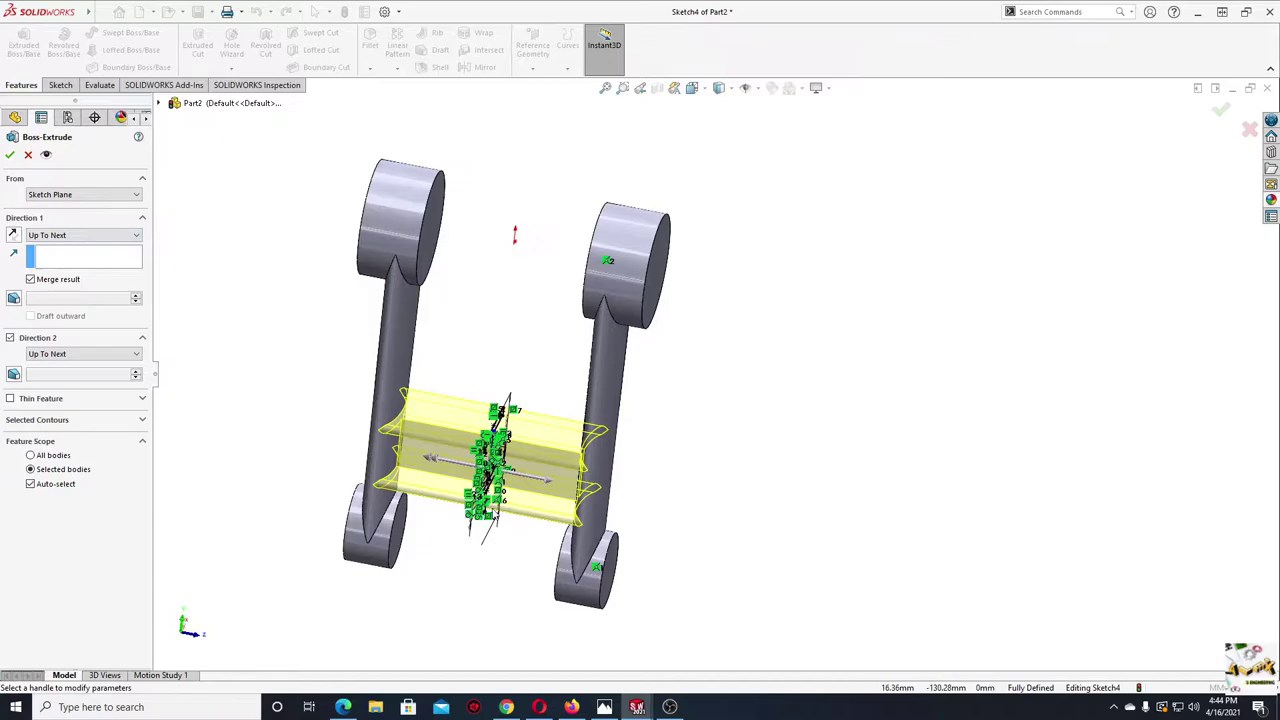
pyautogui.moveTo(520, 380); pyautogui.dragTo(581, 472, button='middle')
pyautogui.scroll(-6, 581, 472)
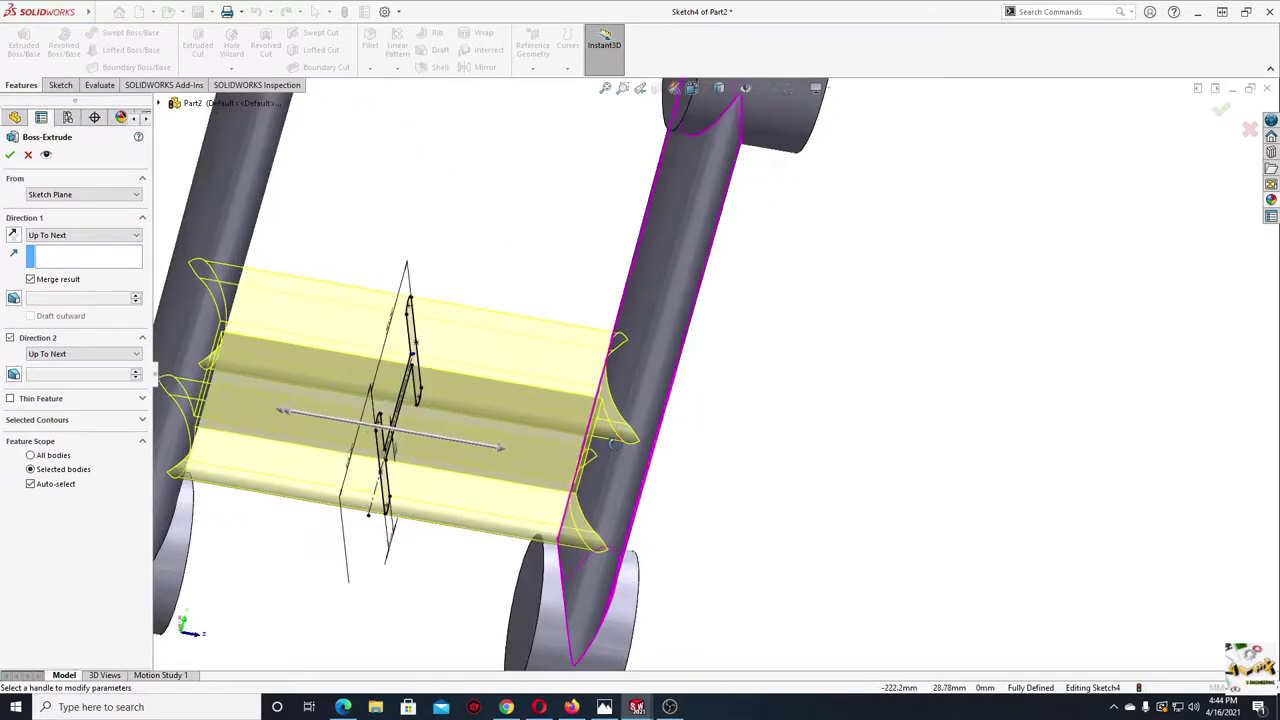
pyautogui.scroll(5, 612, 443)
pyautogui.moveTo(612, 443); pyautogui.dragTo(223, 202, button='middle')
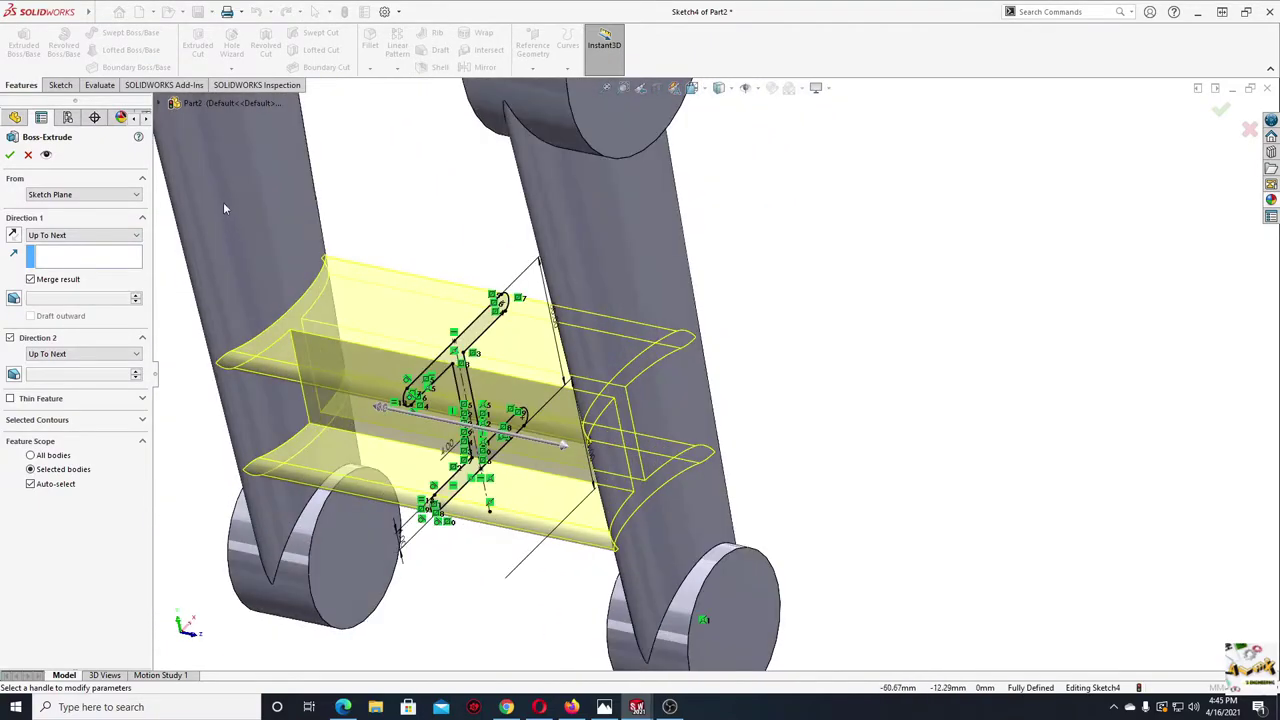
pyautogui.moveTo(375, 310); pyautogui.dragTo(340, 333, button='middle')
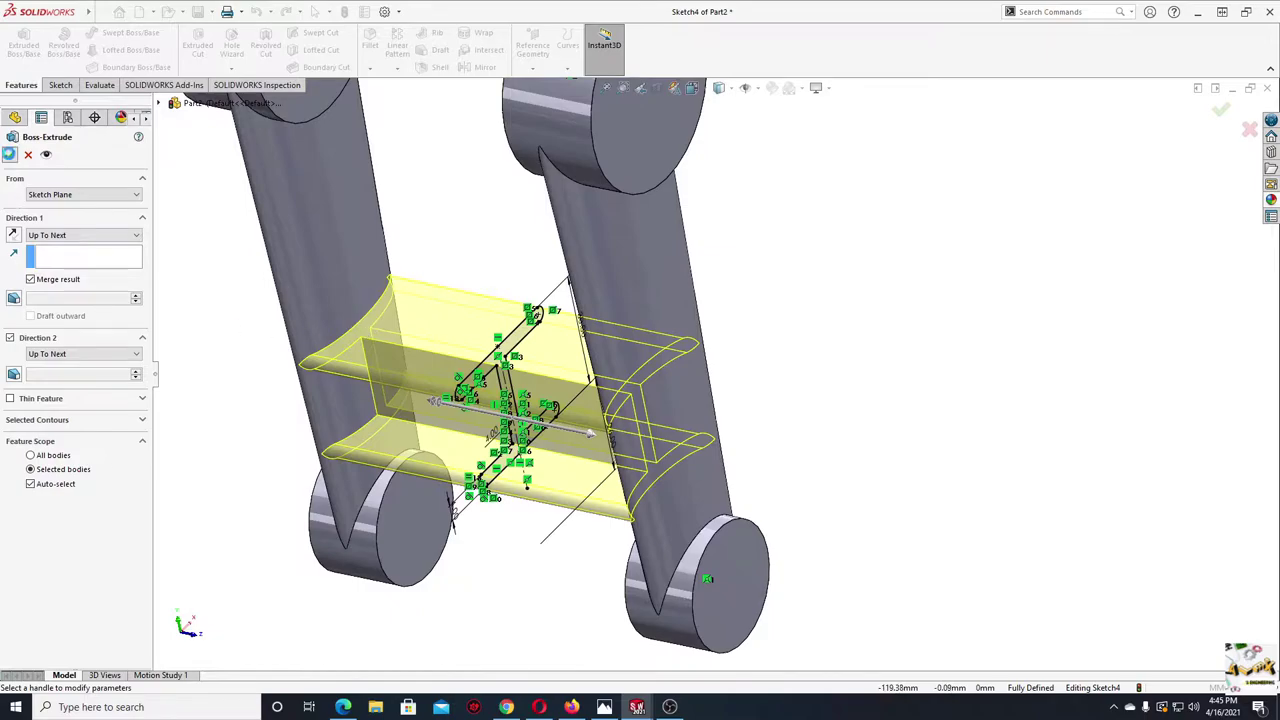
pyautogui.press('Return')
pyautogui.moveTo(229, 428)
pyautogui.mouseDown(button='middle')
pyautogui.moveTo(303, 417)
pyautogui.moveTo(371, 466)
pyautogui.moveTo(491, 494)
pyautogui.moveTo(369, 563)
pyautogui.moveTo(457, 577)
pyautogui.moveTo(403, 606)
pyautogui.moveTo(404, 567)
pyautogui.mouseUp(button='middle')
pyautogui.scroll(5, 303, 417)
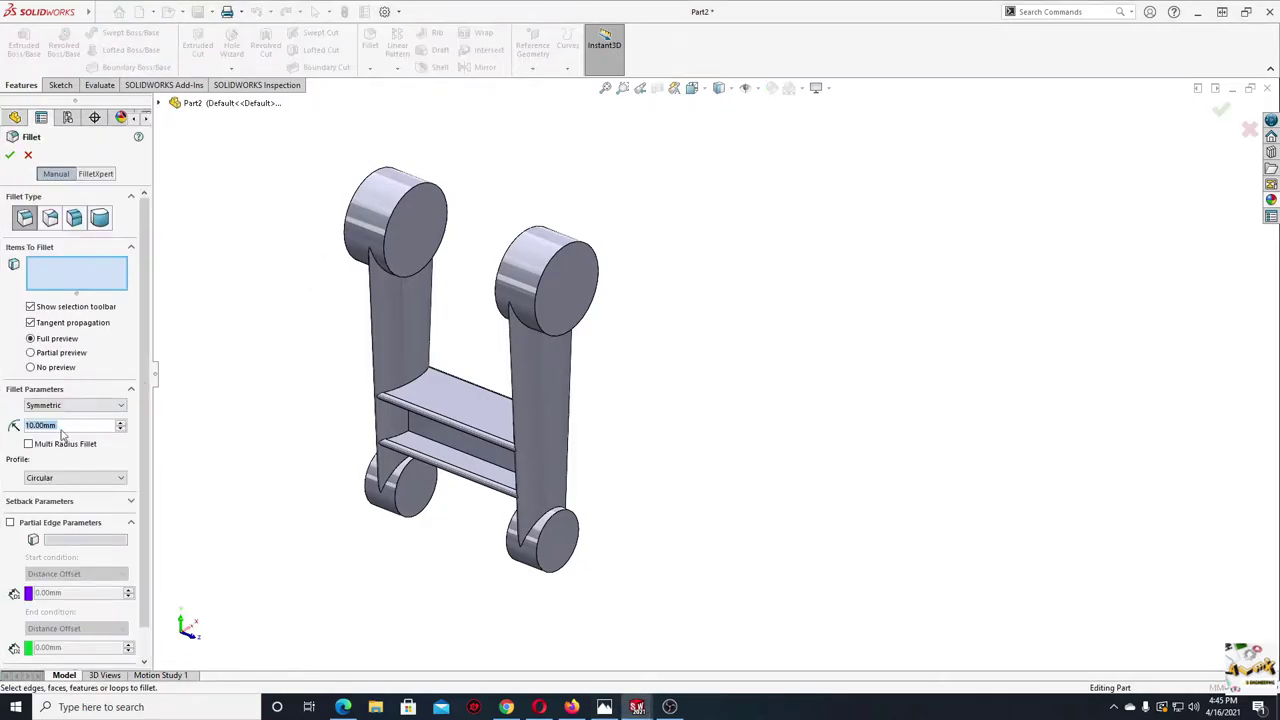
# - Set the fillet radius to 3 mm and pick the first groove edge and two crosspiece faces
pyautogui.write('3')
pyautogui.press('Return')
pyautogui.scroll(-3, 433, 466)
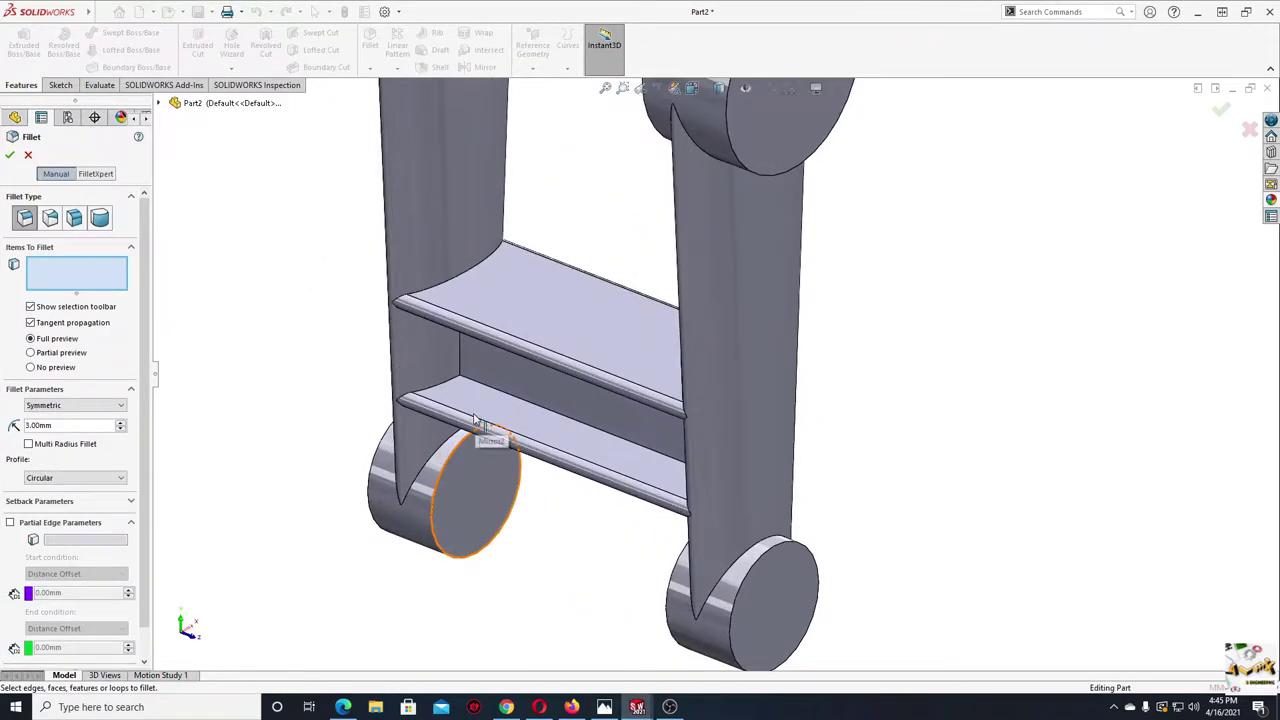
pyautogui.keyDown('ctrl'); pyautogui.moveTo(476, 420); pyautogui.dragTo(414, 490, button='middle'); pyautogui.keyUp('ctrl')
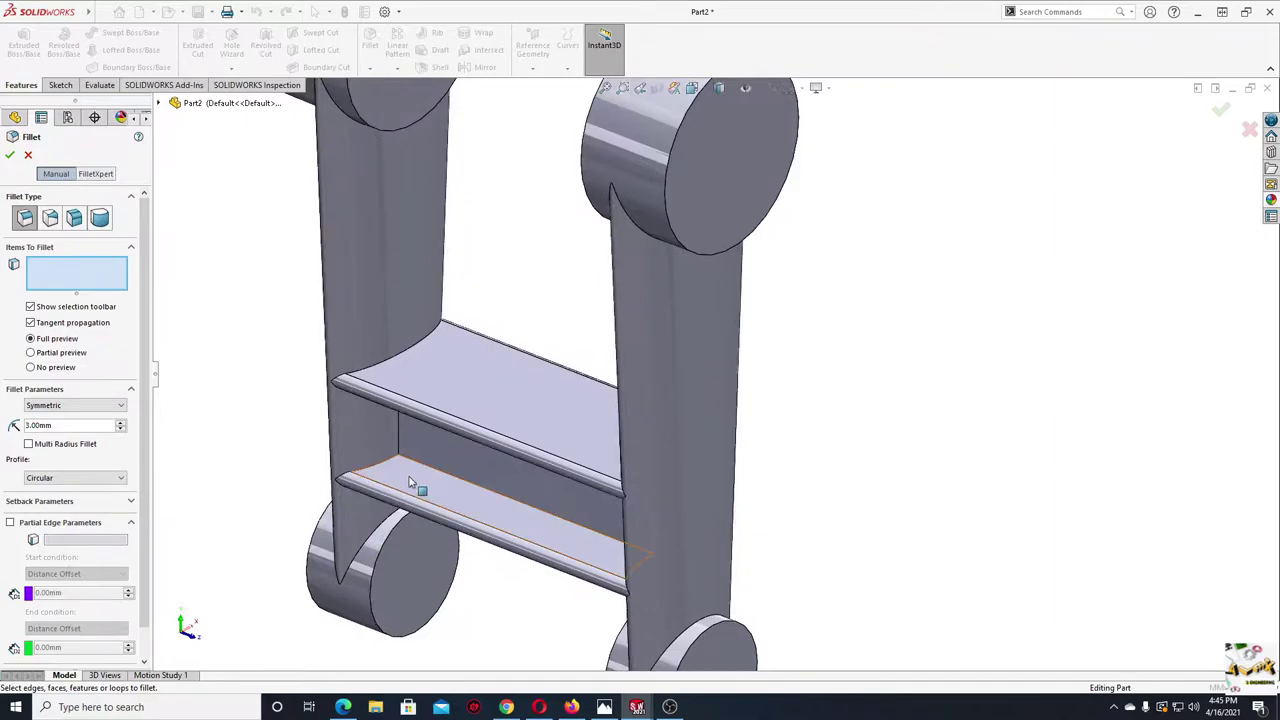
pyautogui.click(340, 480)
pyautogui.moveTo(457, 543); pyautogui.dragTo(475, 549, button='middle')
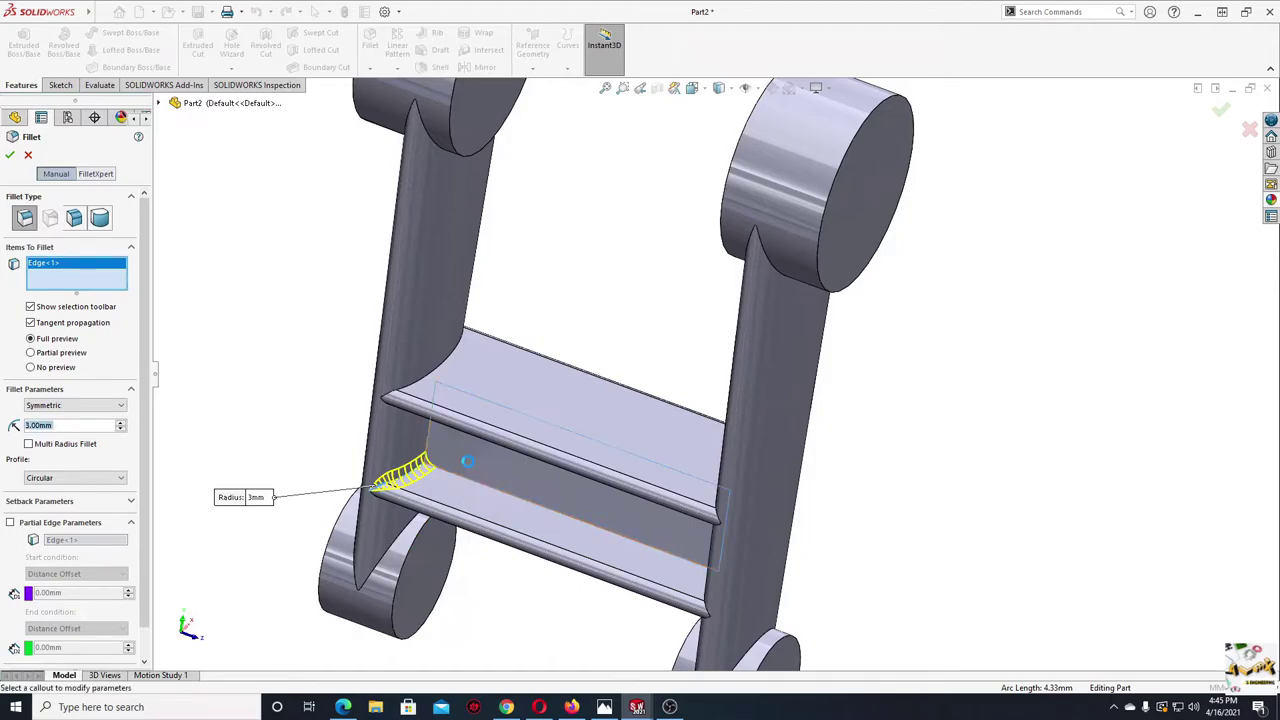
pyautogui.click(506, 492)
pyautogui.moveTo(509, 491)
pyautogui.mouseDown(button='middle')
pyautogui.moveTo(553, 459)
pyautogui.moveTo(665, 450)
pyautogui.mouseUp(button='middle')
pyautogui.click(553, 459)
# - Add the crossbar corner edges and lower-left junction edges to the fillet
pyautogui.scroll(-2, 665, 450)
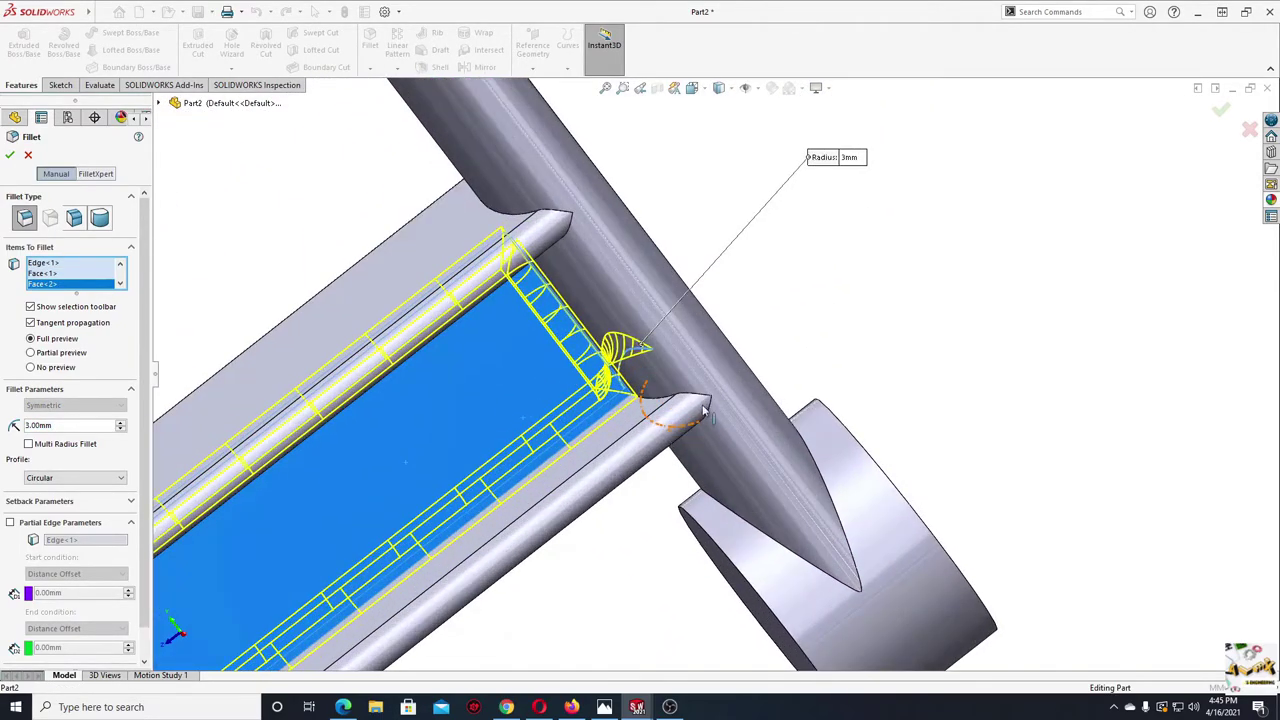
pyautogui.click(701, 400)
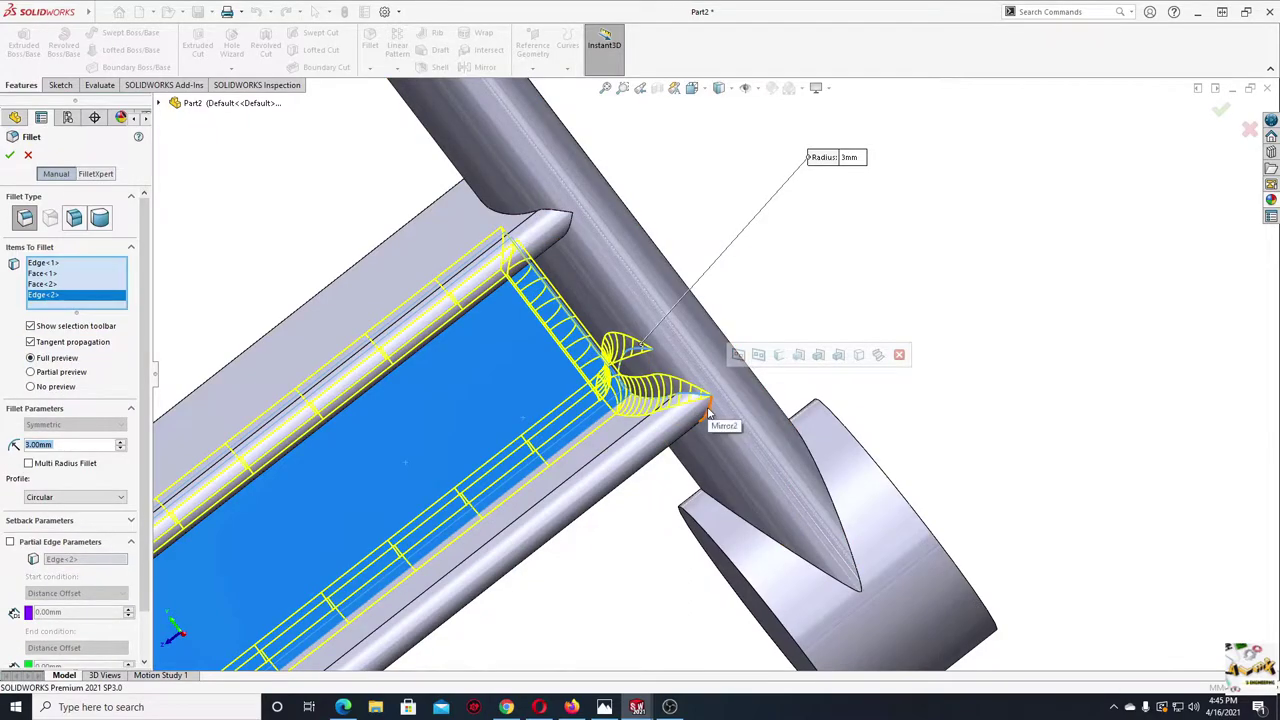
pyautogui.click(612, 400)
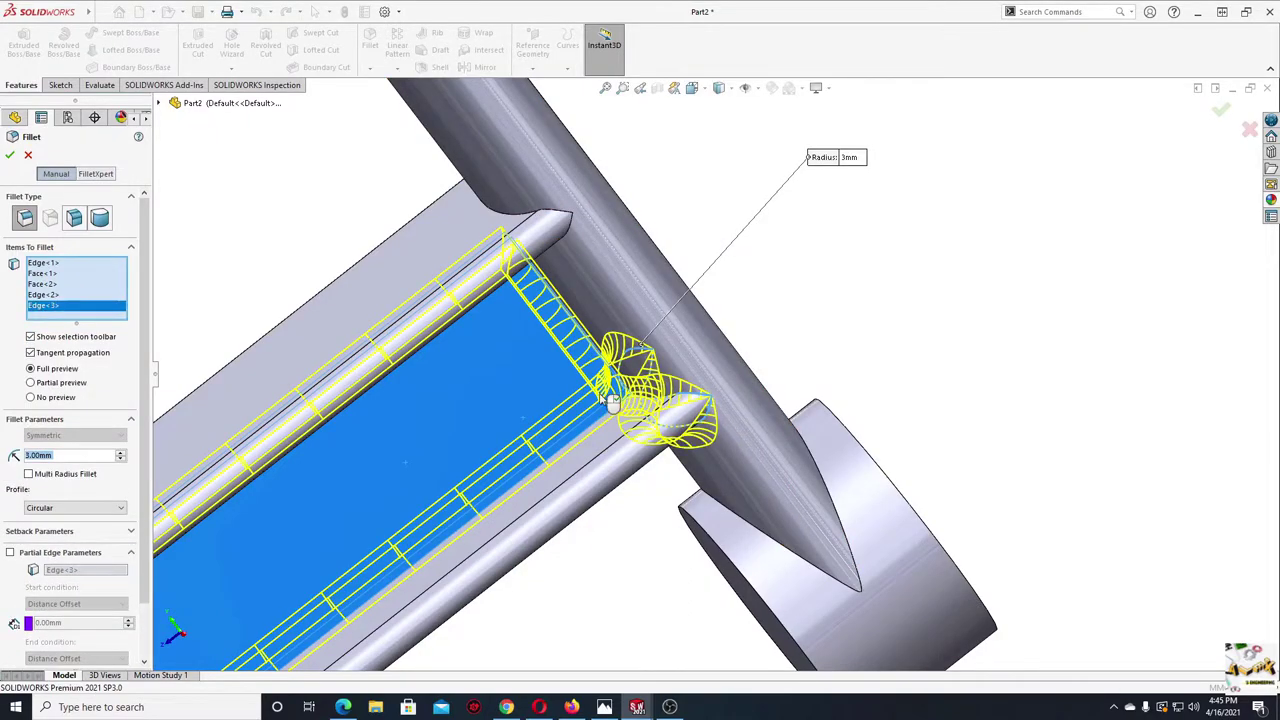
pyautogui.click(570, 228)
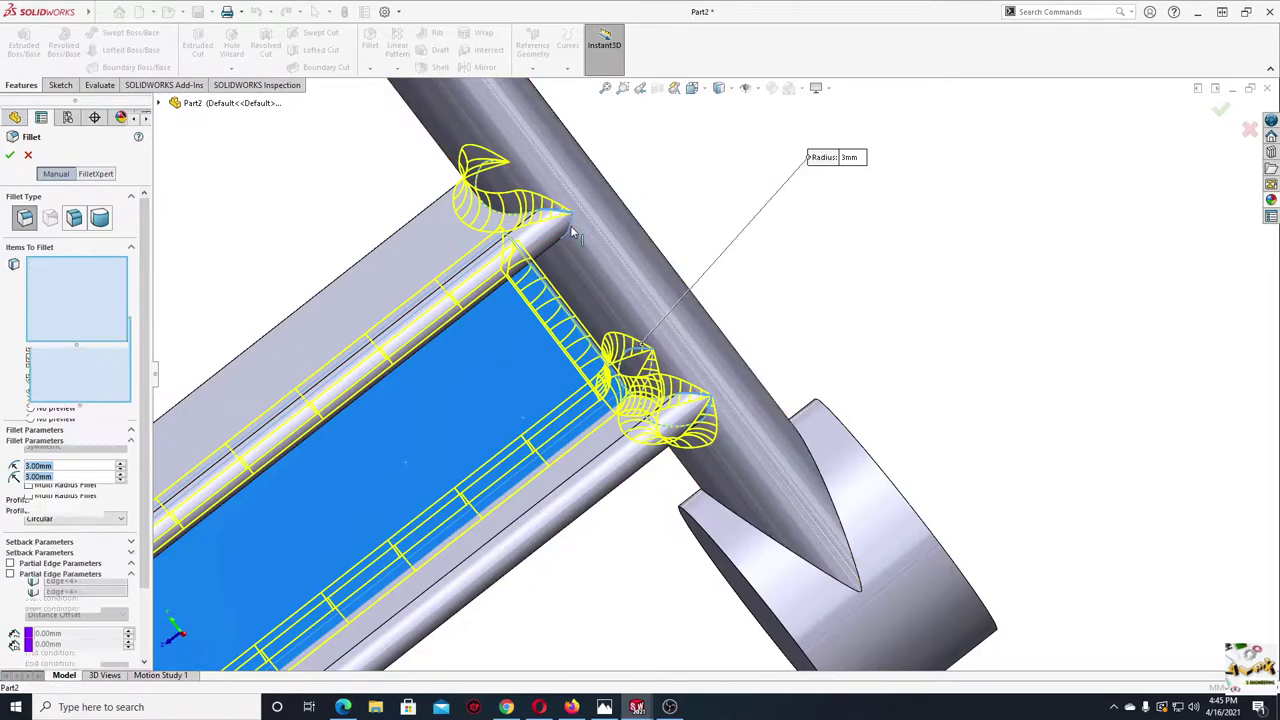
pyautogui.click(540, 316)
pyautogui.moveTo(492, 351)
pyautogui.keyDown('ctrl'); pyautogui.mouseDown(button='middle')
pyautogui.moveTo(670, 250)
pyautogui.moveTo(422, 440)
pyautogui.mouseUp(button='middle'); pyautogui.keyUp('ctrl')
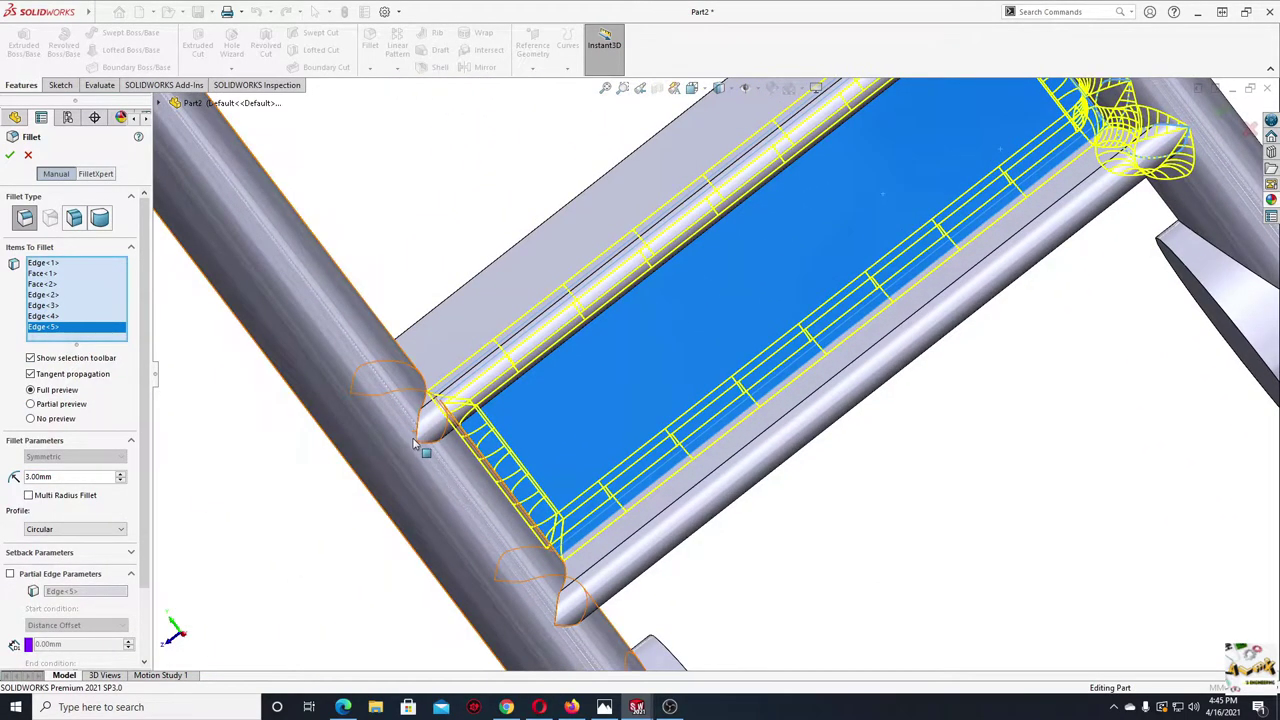
pyautogui.click(424, 443)
pyautogui.click(430, 446)
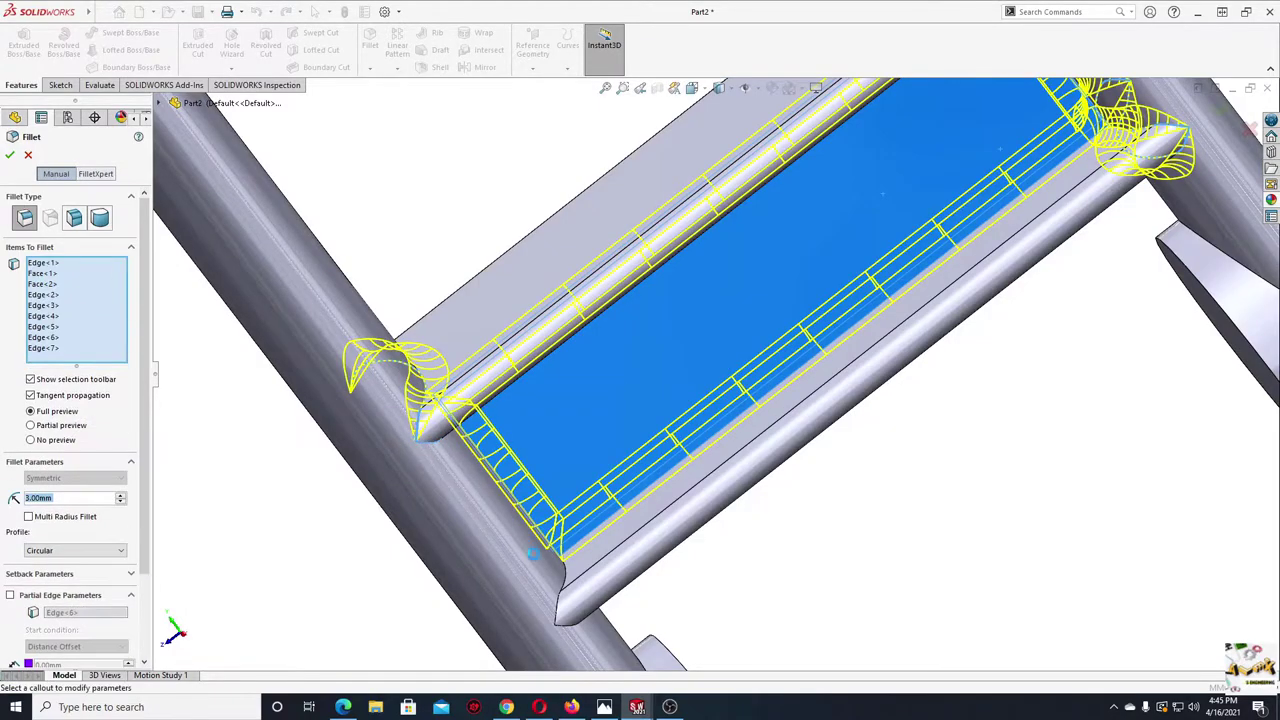
# - Add the lower tube corner edges, dropping the stray tube face from the selection
pyautogui.click(557, 617)
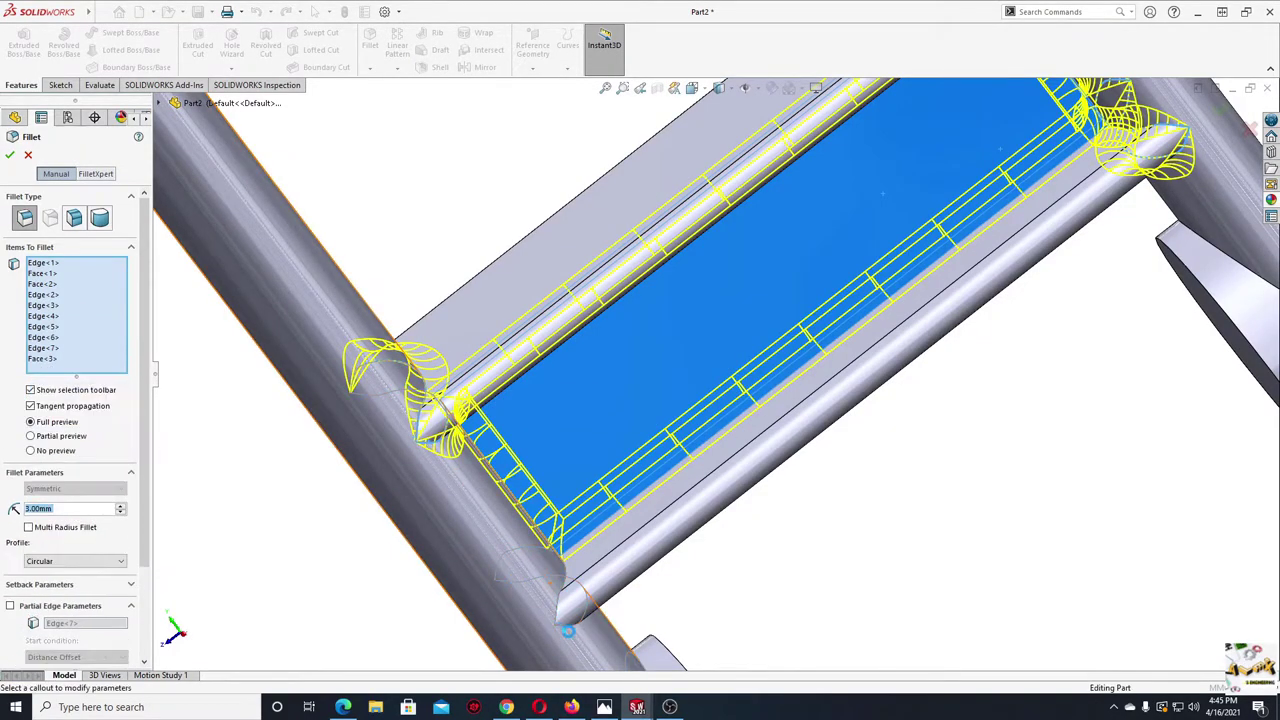
pyautogui.click(442, 557)
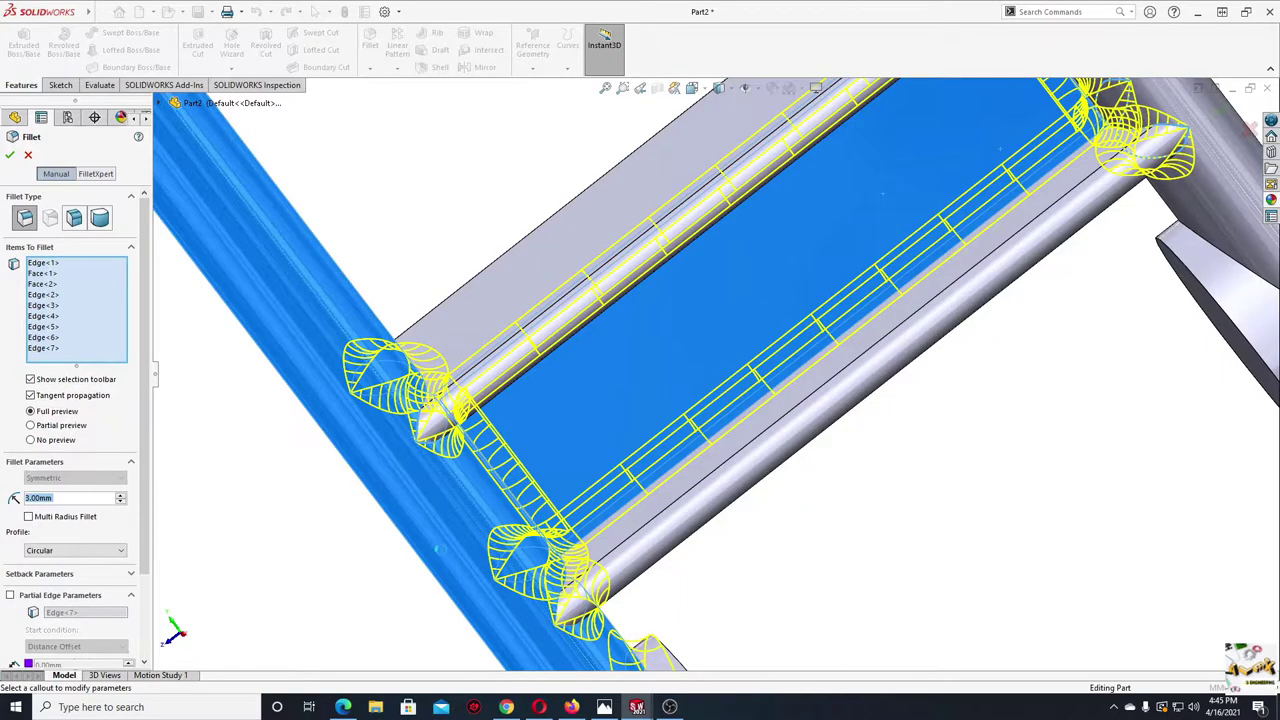
pyautogui.click(557, 620)
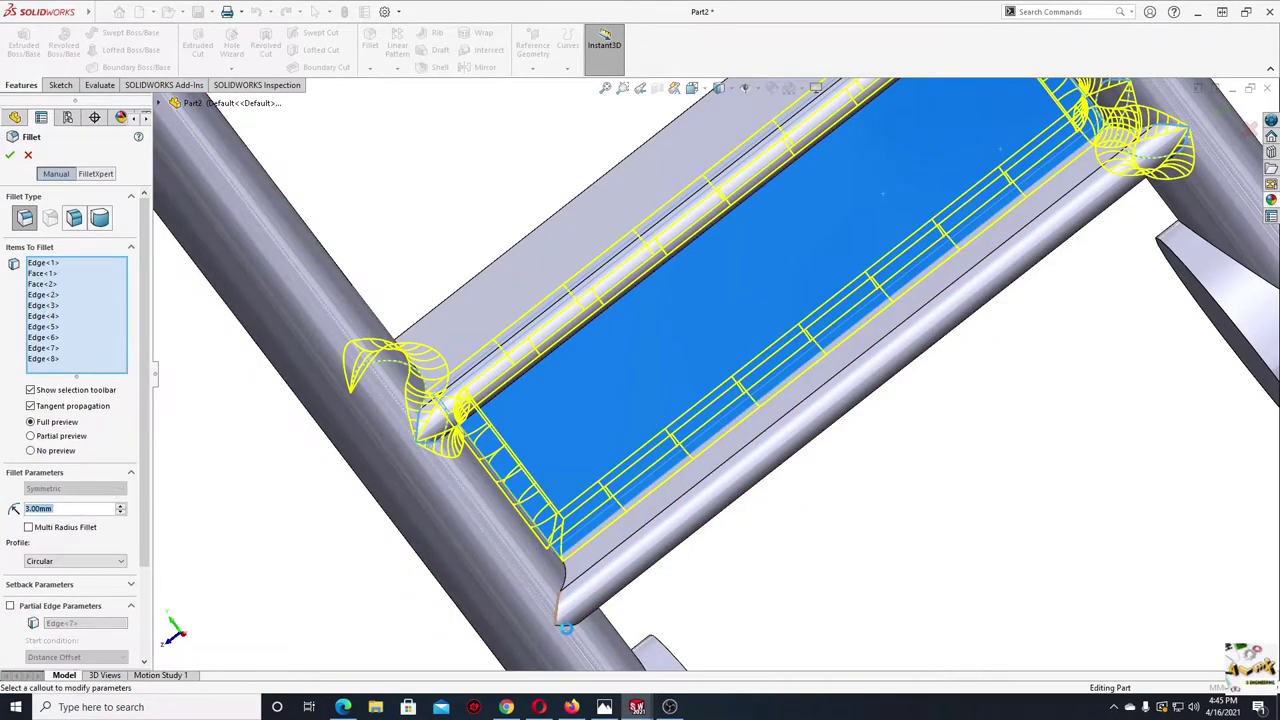
pyautogui.click(570, 630)
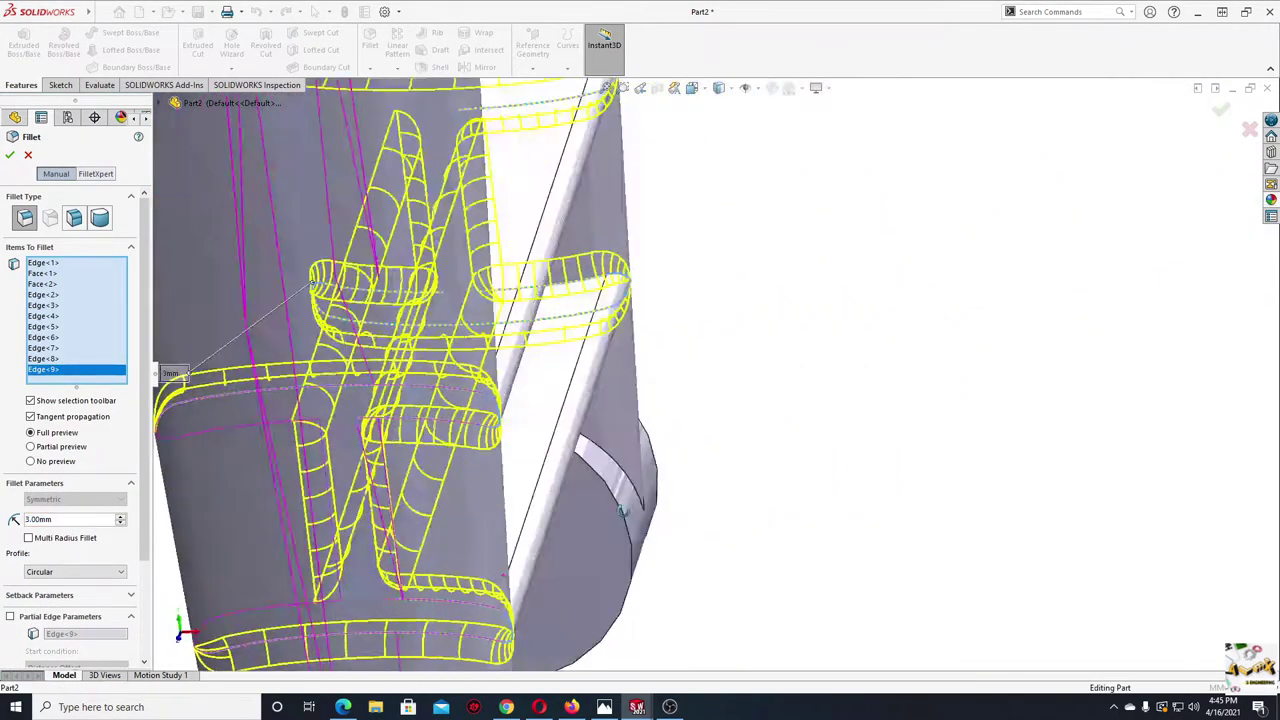
pyautogui.moveTo(523, 605)
pyautogui.mouseDown(button='middle')
pyautogui.moveTo(561, 505)
pyautogui.moveTo(606, 551)
pyautogui.moveTo(366, 517)
pyautogui.mouseUp(button='middle')
# - Add the left and right leg-to-hub junction edges to the 3 mm fillet
pyautogui.scroll(5, 409, 420)
pyautogui.moveTo(409, 420); pyautogui.dragTo(507, 580, button='middle')
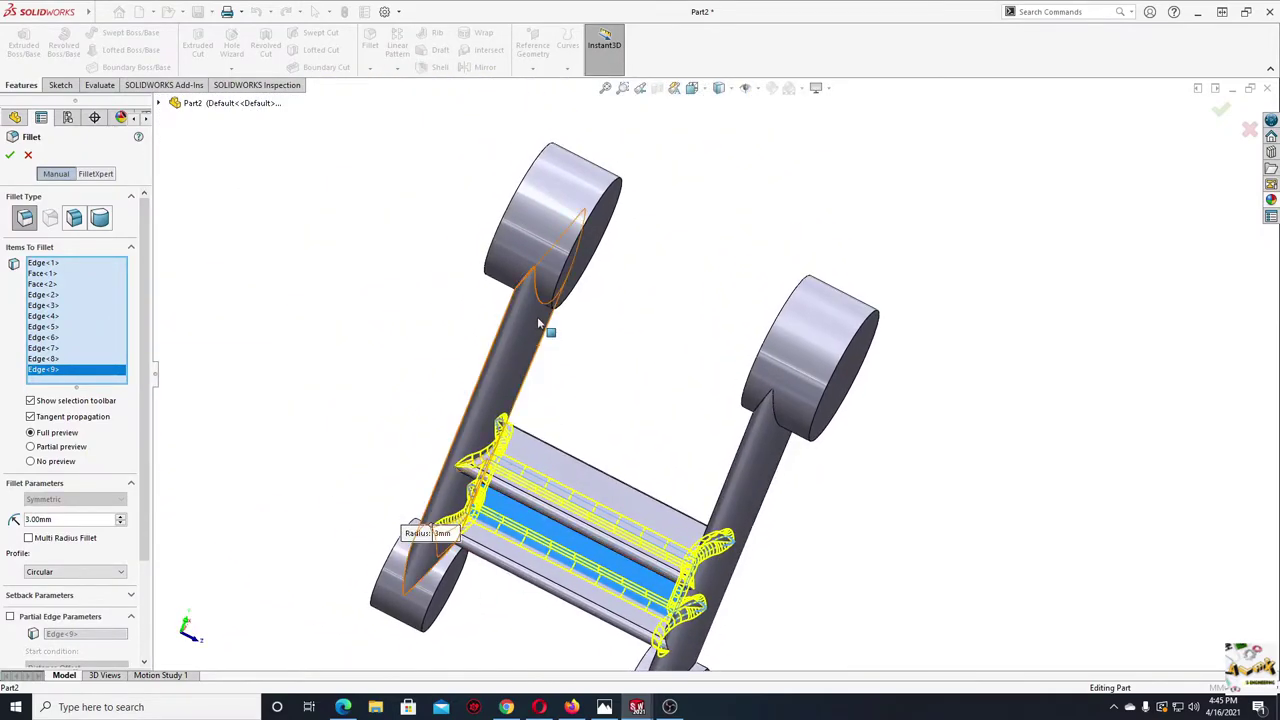
pyautogui.scroll(-3, 543, 322)
pyautogui.scroll(-3, 491, 310)
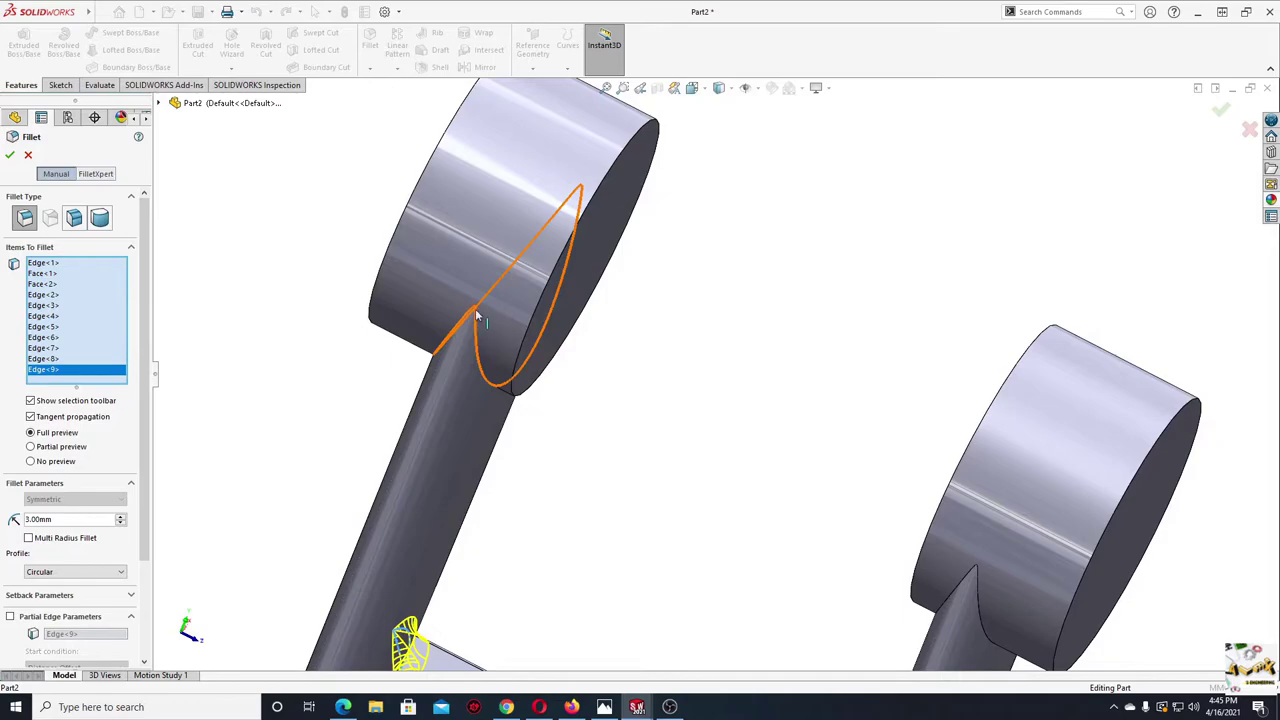
pyautogui.click(474, 308)
pyautogui.keyDown('ctrl'); pyautogui.moveTo(600, 447); pyautogui.dragTo(335, 297, button='middle'); pyautogui.keyUp('ctrl')
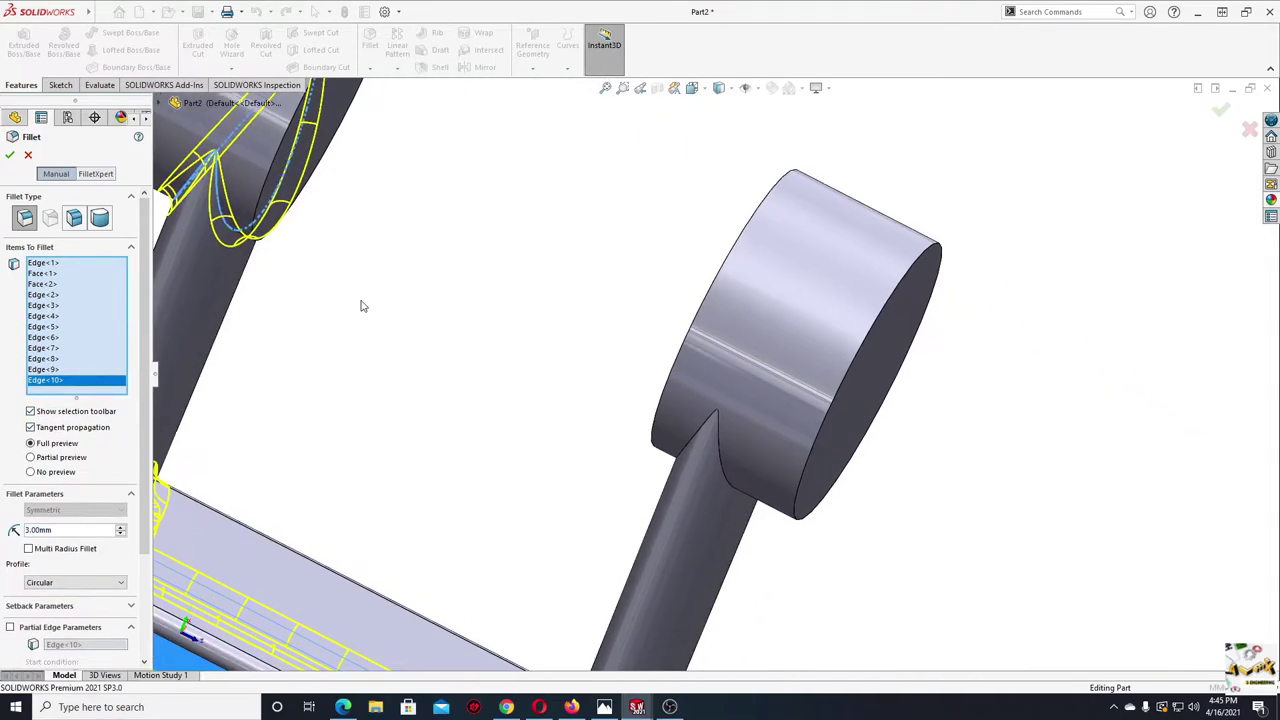
pyautogui.click(719, 421)
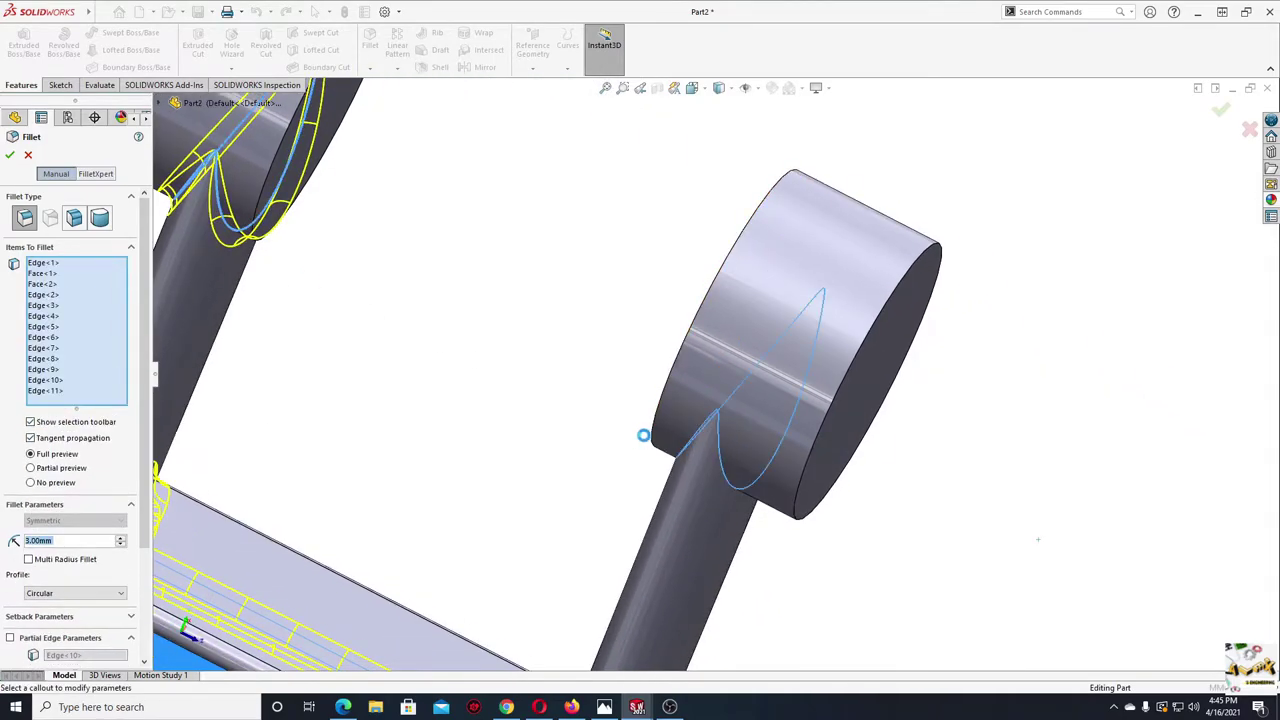
# - Add the four hub end faces and apply the fillet as Fillet1
pyautogui.scroll(1, 614, 442)
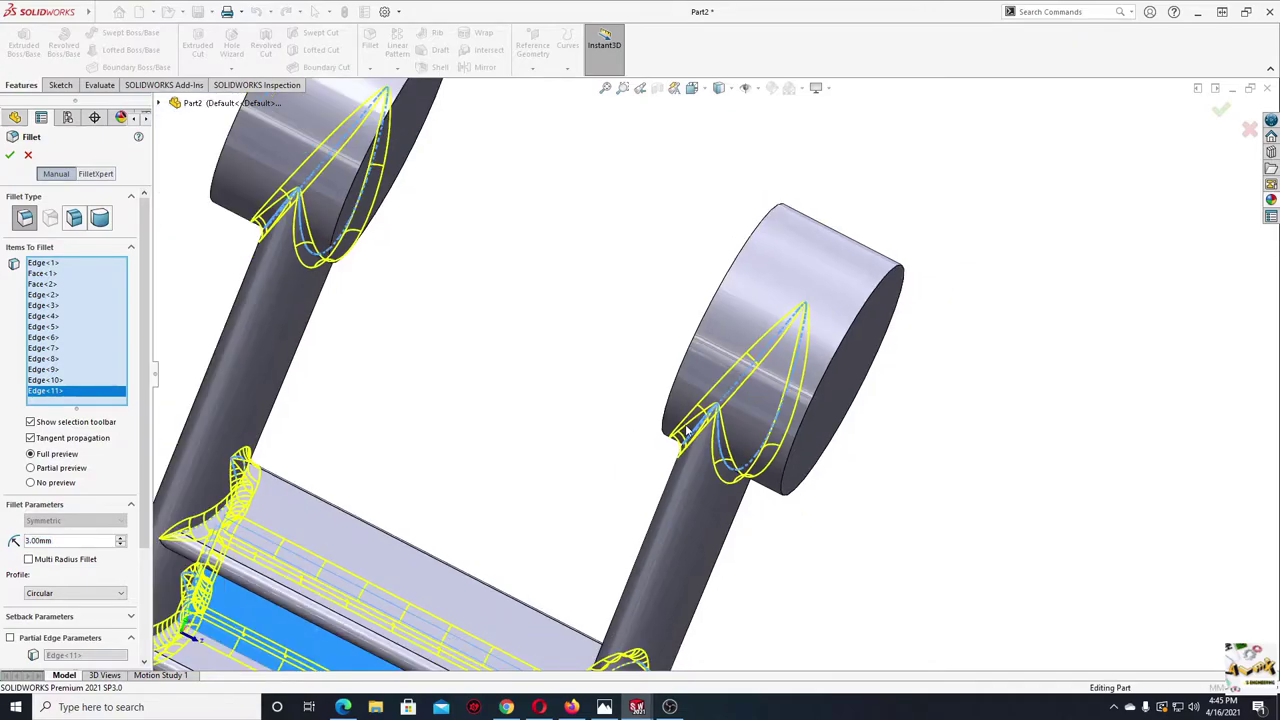
pyautogui.keyDown('ctrl'); pyautogui.moveTo(869, 350); pyautogui.dragTo(654, 353, button='middle'); pyautogui.keyUp('ctrl')
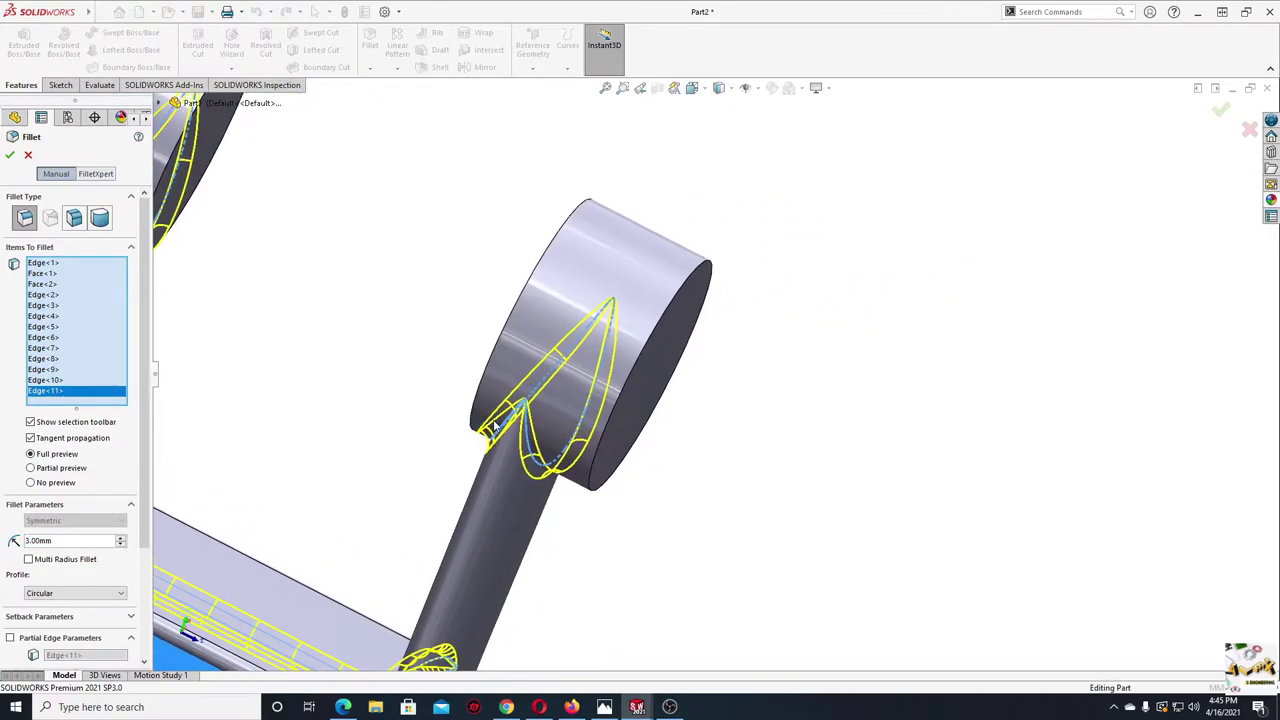
pyautogui.click(645, 355)
pyautogui.scroll(3, 543, 380)
pyautogui.moveTo(436, 307)
pyautogui.mouseDown(button='middle')
pyautogui.moveTo(405, 478)
pyautogui.moveTo(533, 271)
pyautogui.mouseUp(button='middle')
pyautogui.click(405, 472)
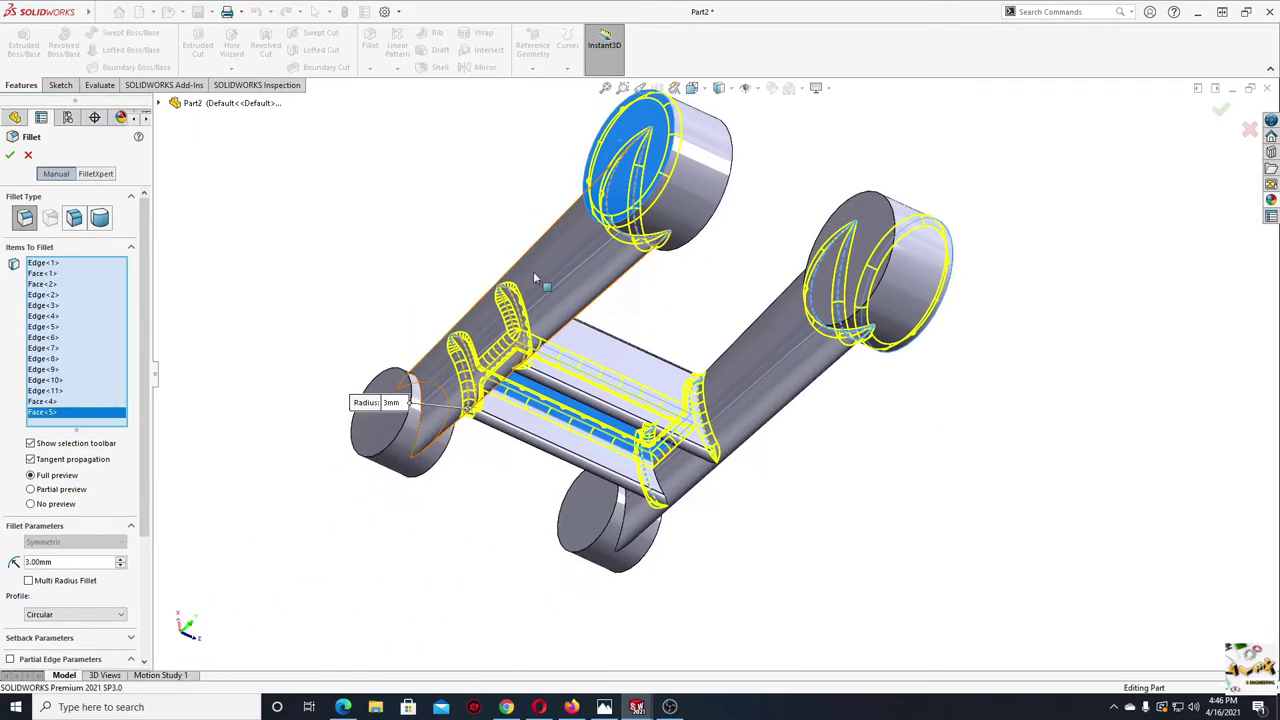
pyautogui.click(378, 410)
pyautogui.moveTo(512, 538); pyautogui.dragTo(734, 606, button='middle')
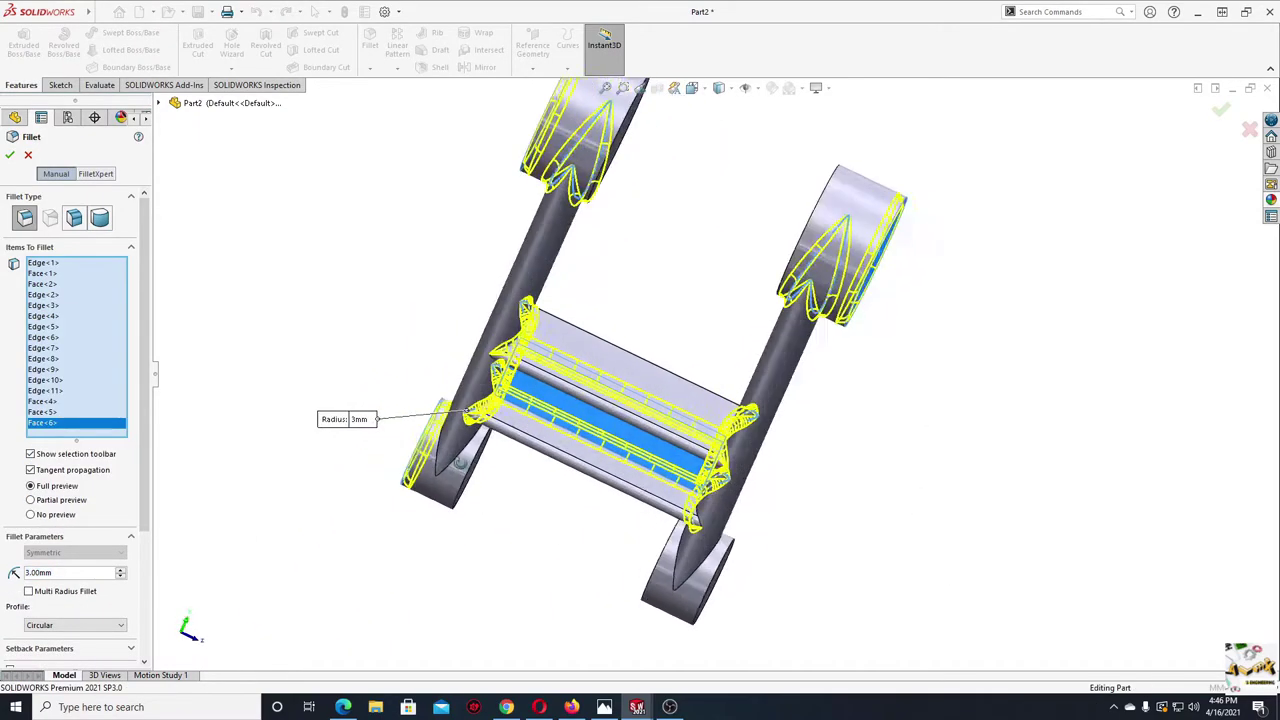
pyautogui.click(736, 604)
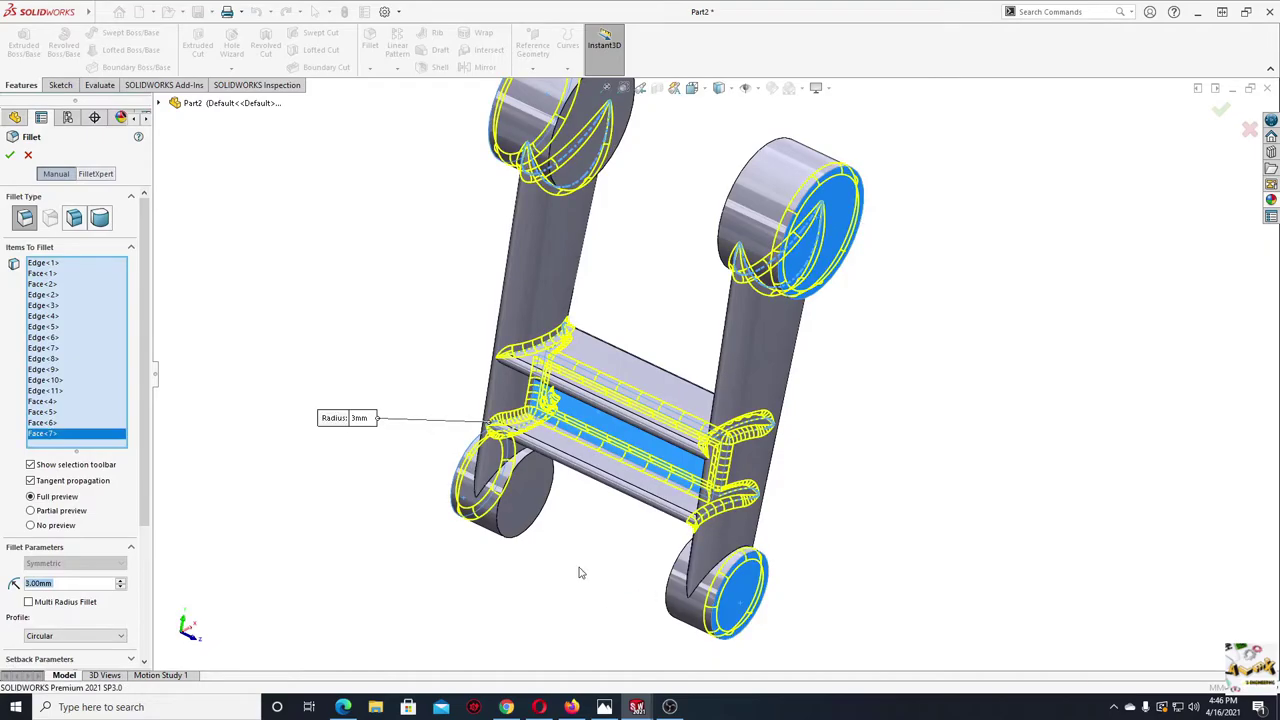
pyautogui.moveTo(588, 521)
pyautogui.mouseDown(button='middle')
pyautogui.moveTo(631, 563)
pyautogui.moveTo(580, 543)
pyautogui.moveTo(634, 476)
pyautogui.moveTo(586, 514)
pyautogui.moveTo(560, 510)
pyautogui.mouseUp(button='middle')
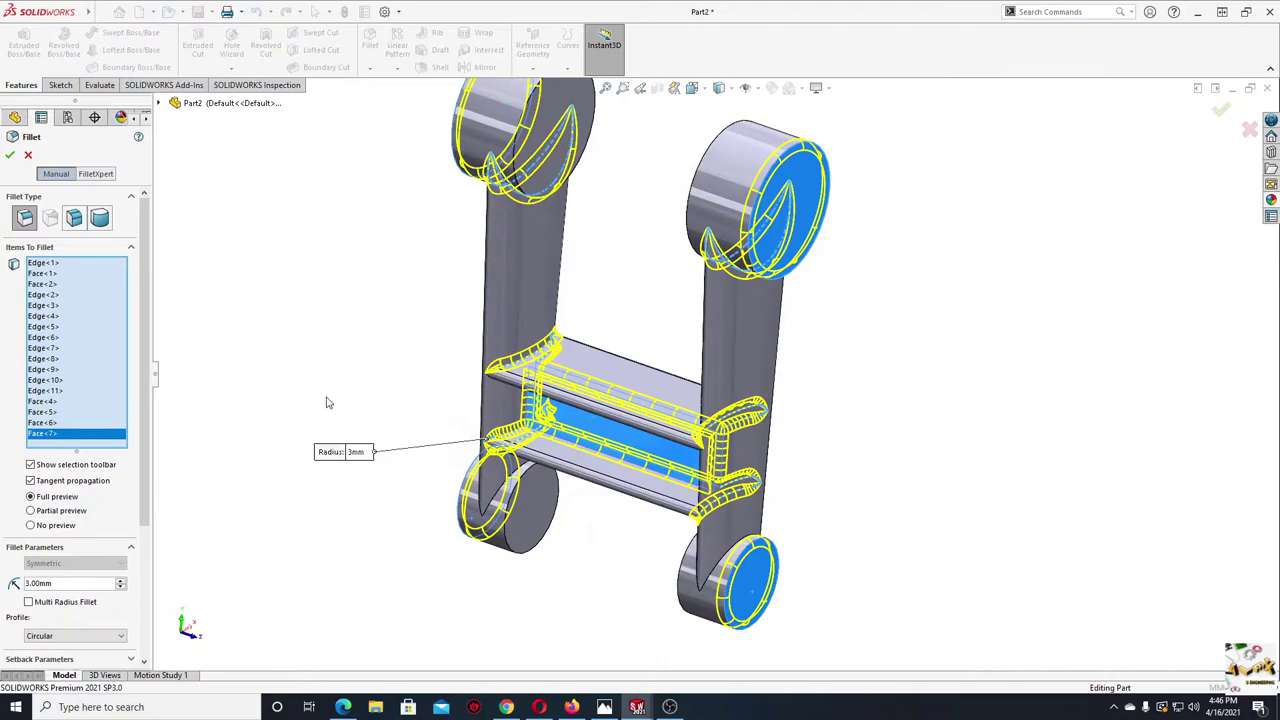
pyautogui.click(9, 155)
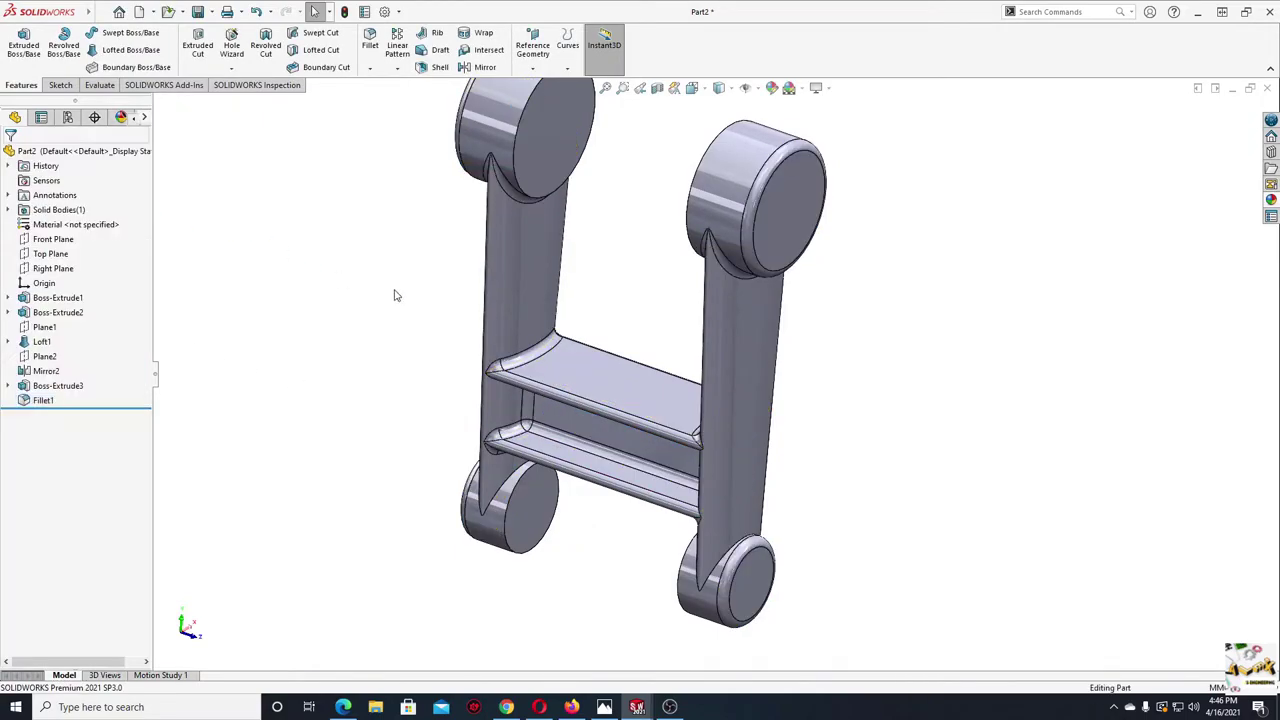
# - Fillet the lower-left and lower-right leg-to-hub edges with a 1.5 mm radius
pyautogui.keyDown('ctrl'); pyautogui.moveTo(394, 289); pyautogui.dragTo(293, 344, button='middle'); pyautogui.keyUp('ctrl')
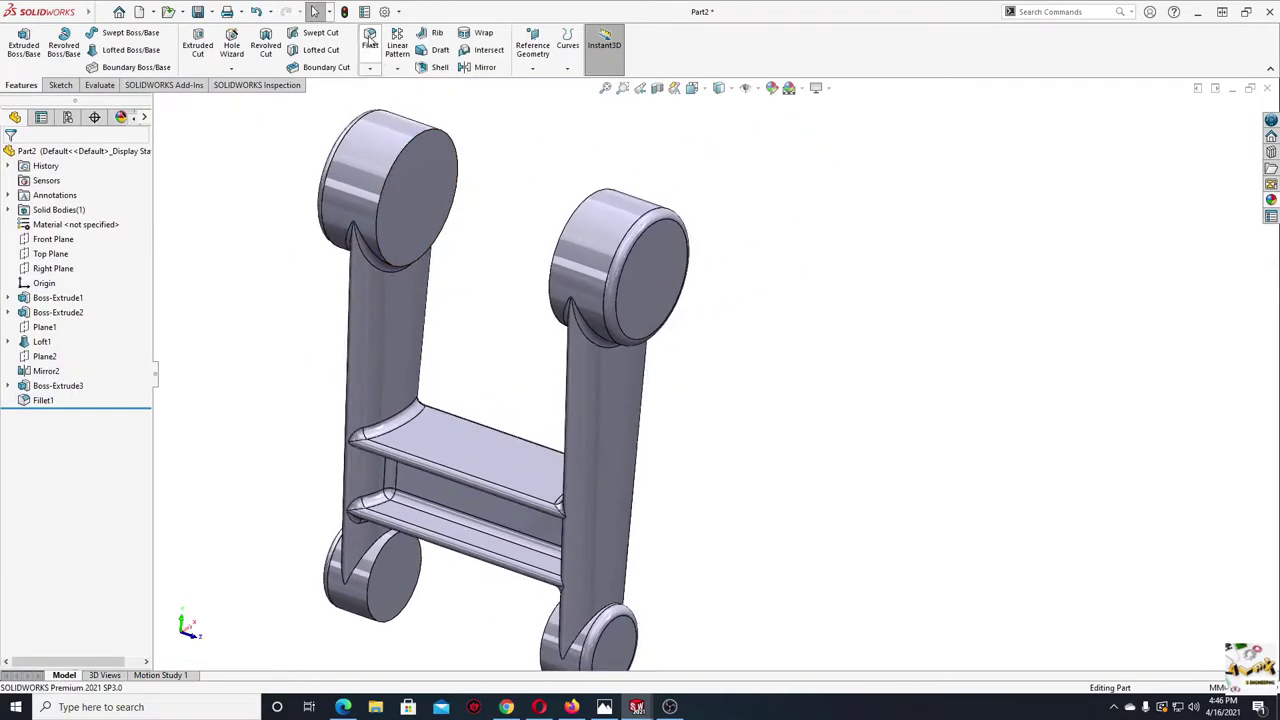
pyautogui.click(369, 38)
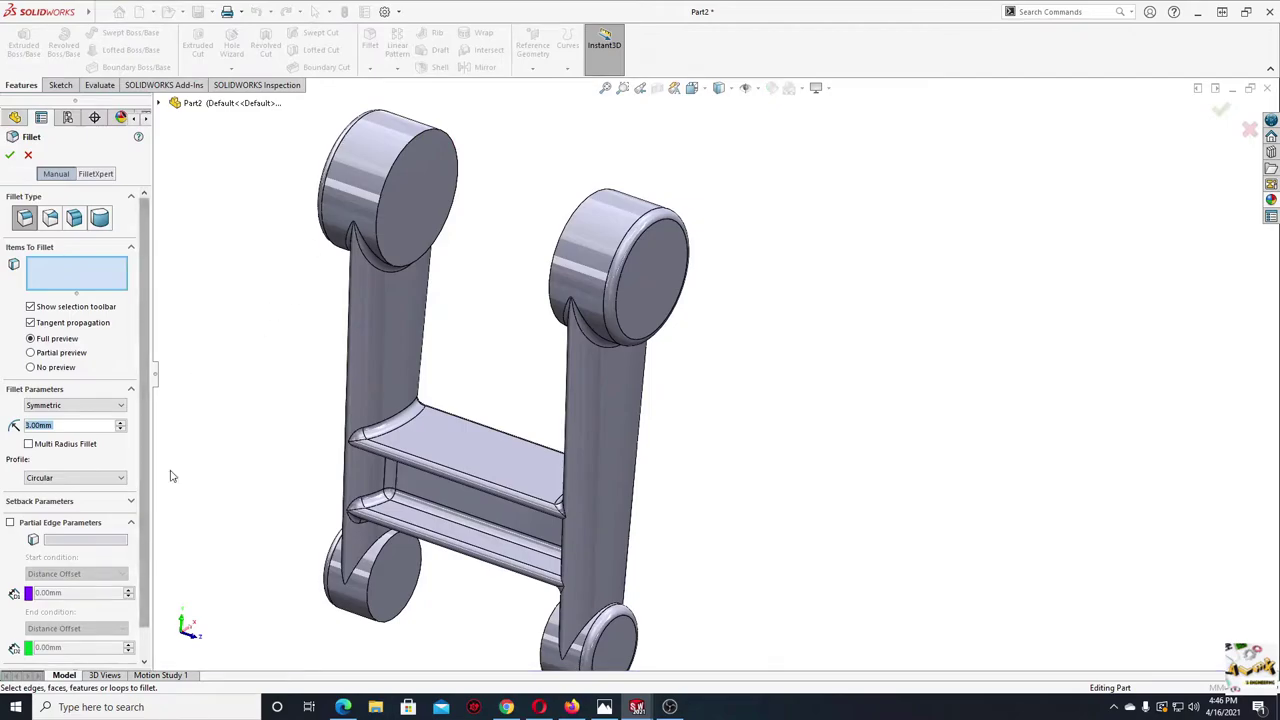
pyautogui.write('1')
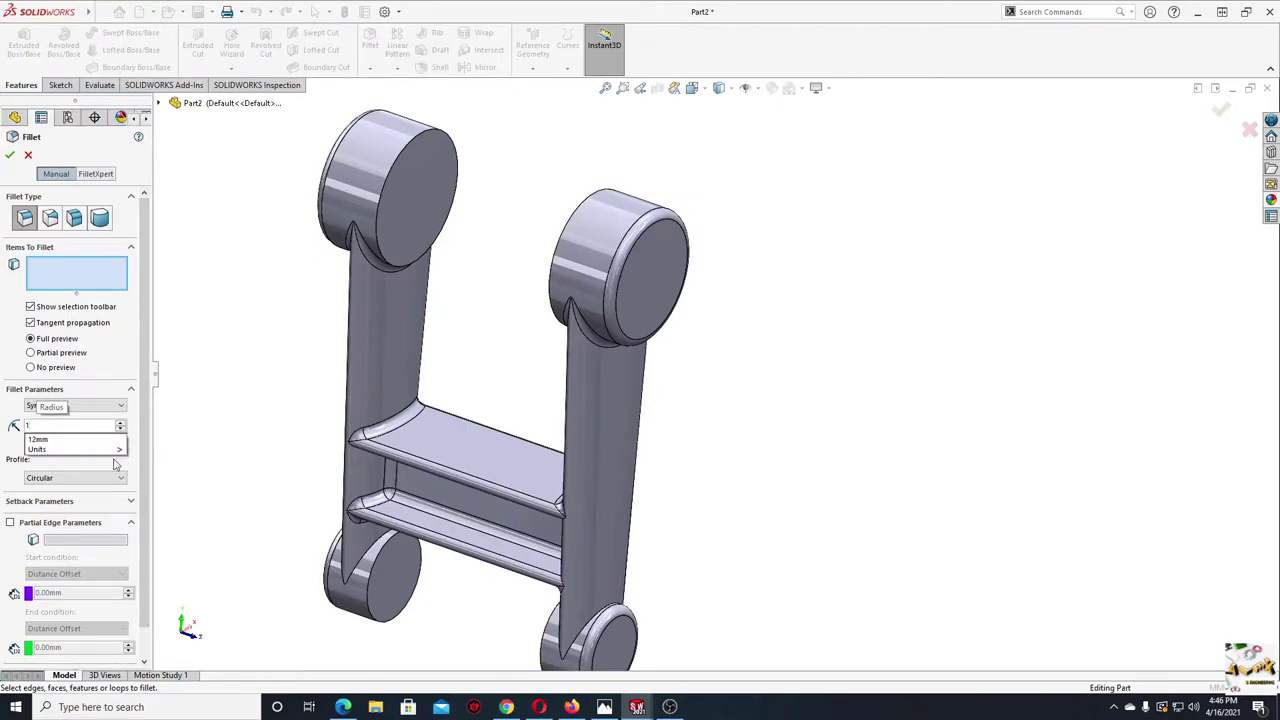
pyautogui.write('.5')
pyautogui.press('Return')
pyautogui.scroll(-3, 386, 590)
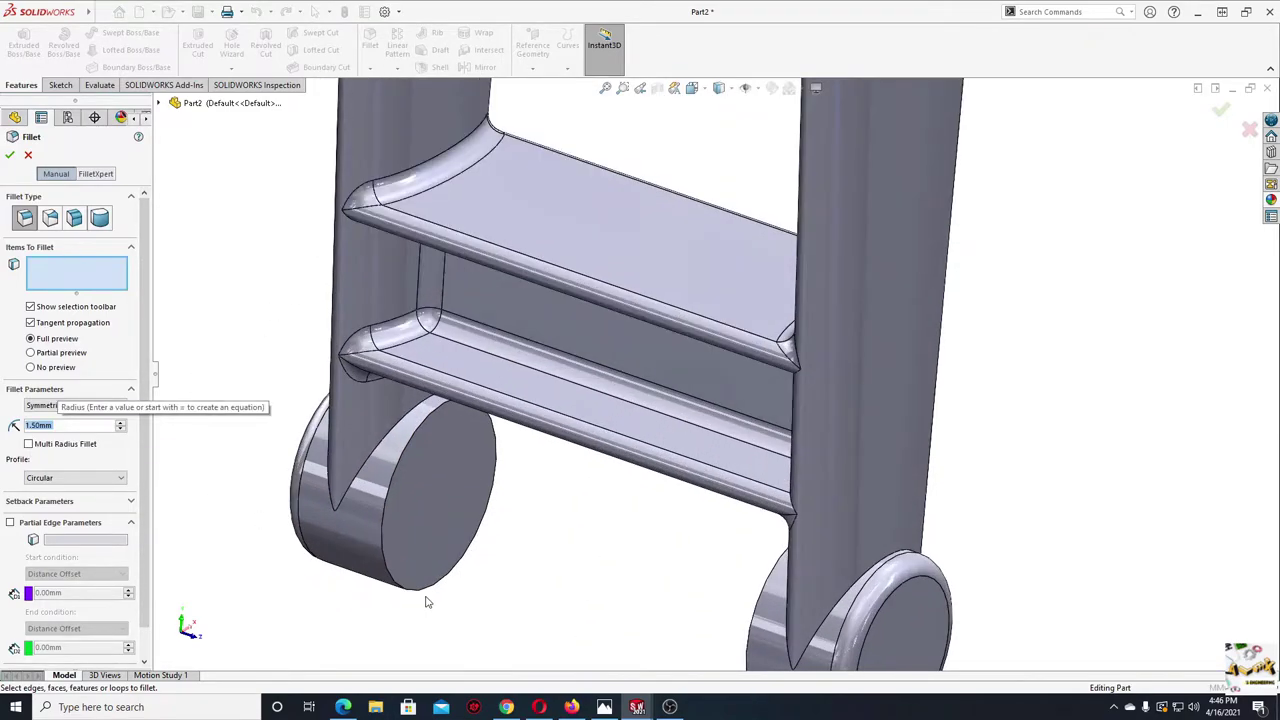
pyautogui.click(355, 490)
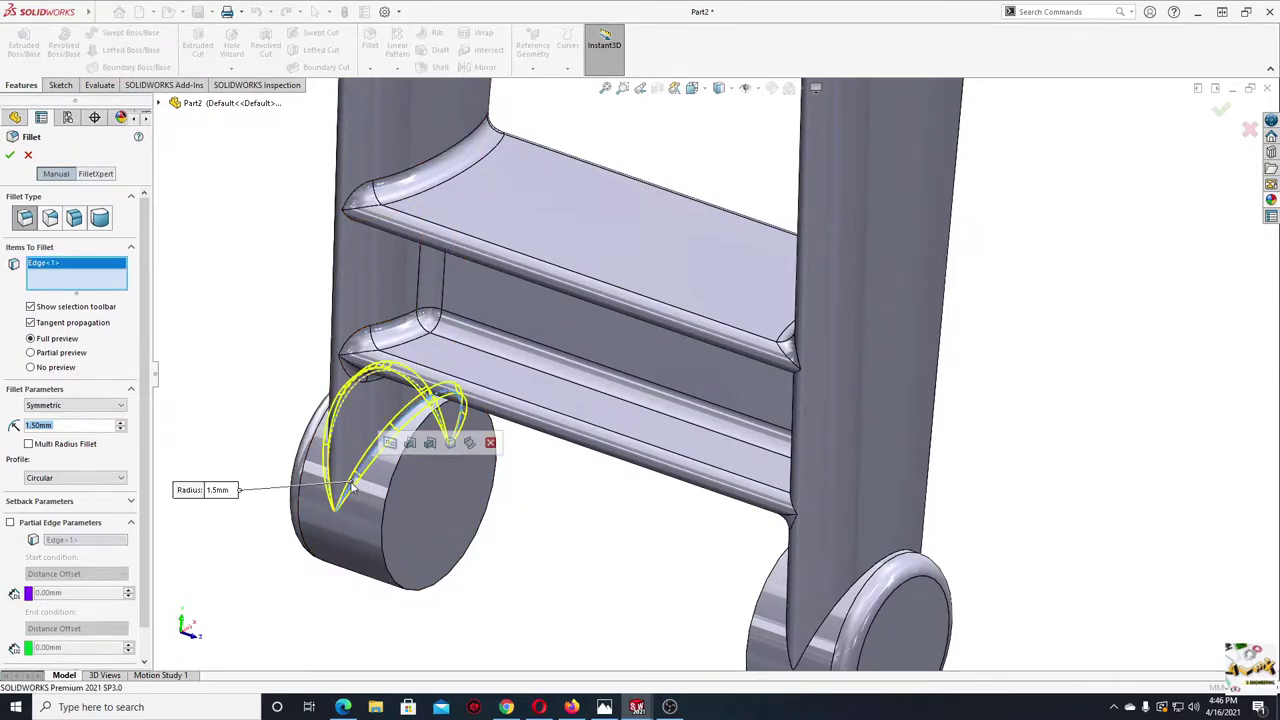
pyautogui.click(815, 632)
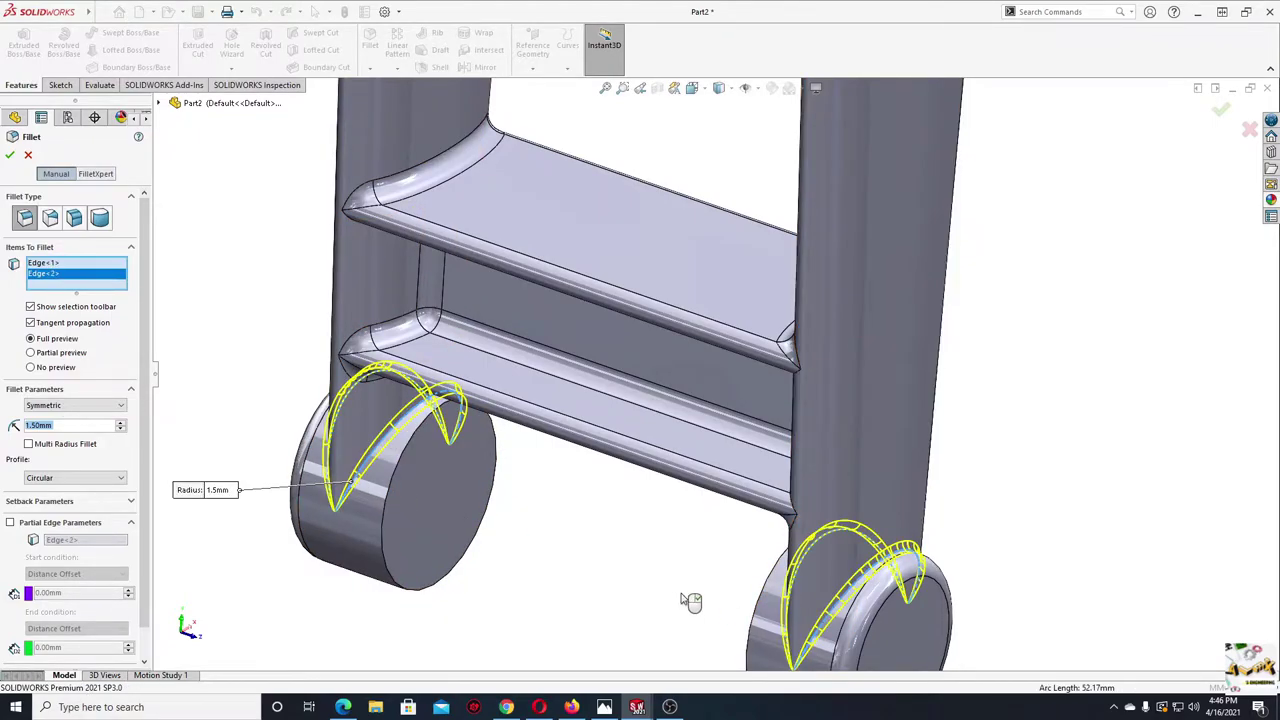
pyautogui.keyDown('ctrl'); pyautogui.moveTo(690, 600); pyautogui.dragTo(646, 561, button='middle'); pyautogui.keyUp('ctrl')
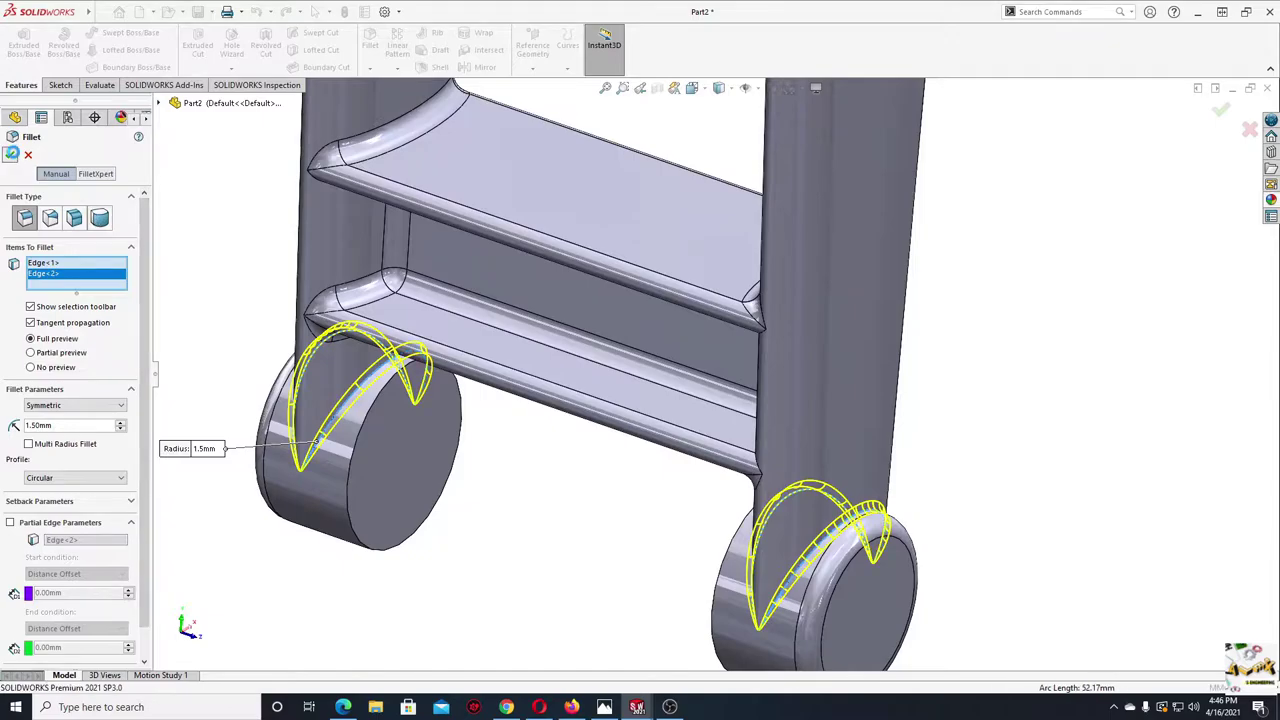
pyautogui.click(11, 153)
pyautogui.scroll(2, 571, 514)
pyautogui.scroll(3, 571, 514)
pyautogui.moveTo(571, 514)
pyautogui.mouseDown(button='middle')
pyautogui.moveTo(689, 420)
pyautogui.moveTo(546, 567)
pyautogui.moveTo(517, 533)
pyautogui.moveTo(569, 546)
pyautogui.moveTo(580, 391)
pyautogui.mouseUp(button='middle')
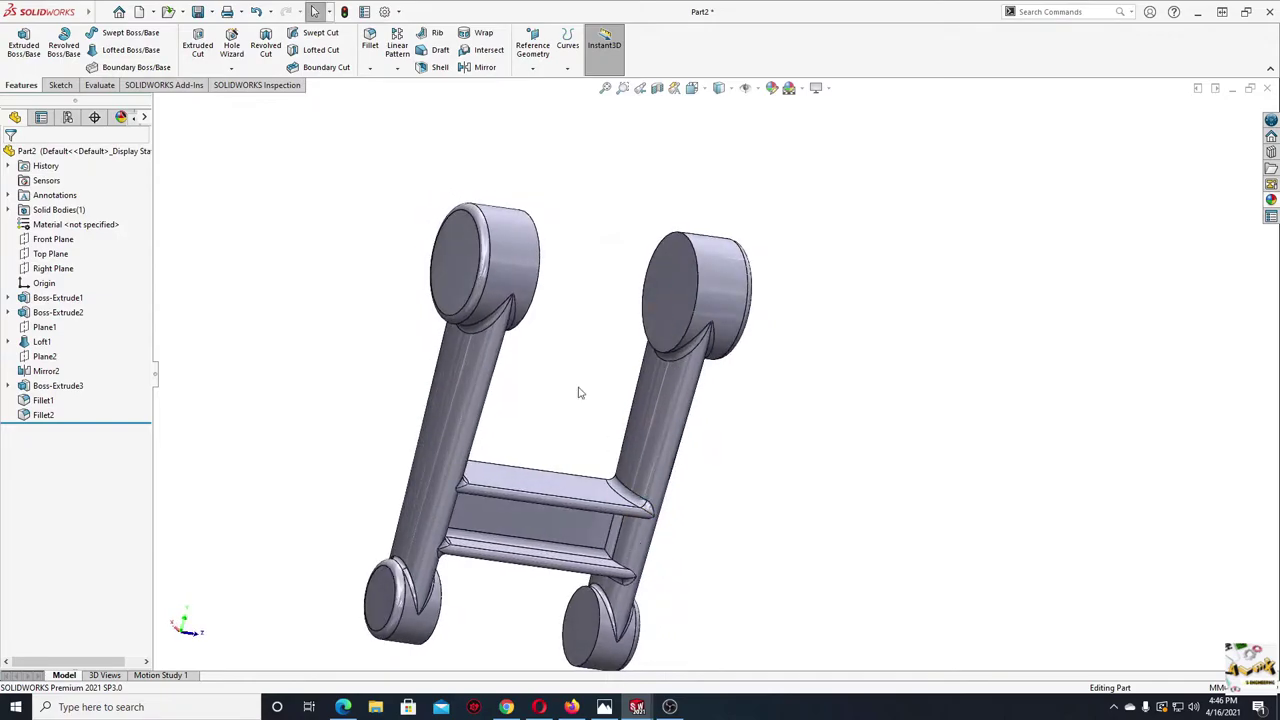
# - Sketch on the upper hub face and draw circles centred on the upper and bottom hubs
pyautogui.click(441, 260)
pyautogui.click(499, 214)
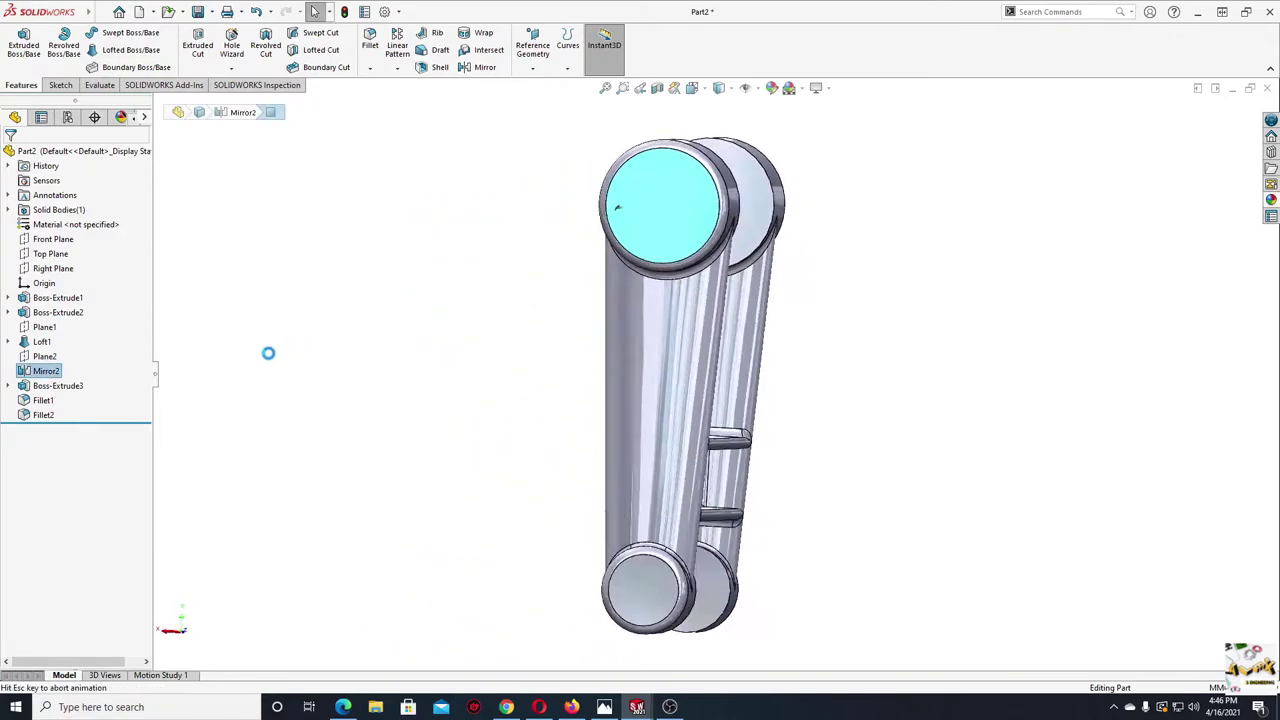
pyautogui.click(457, 528)
pyautogui.moveTo(457, 528)
pyautogui.keyDown('ctrl'); pyautogui.mouseDown(button='middle')
pyautogui.moveTo(391, 536)
pyautogui.moveTo(263, 363)
pyautogui.mouseUp(button='middle'); pyautogui.keyUp('ctrl')
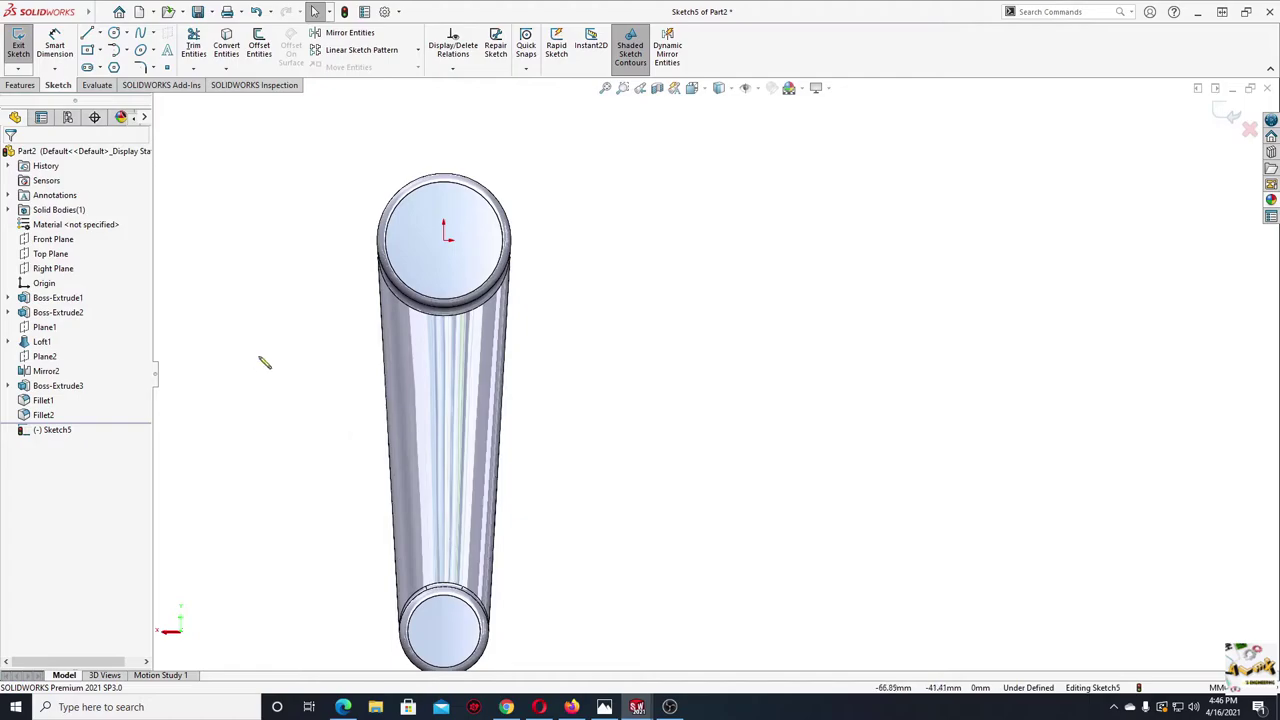
pyautogui.click(113, 32)
pyautogui.click(444, 242)
pyautogui.click(479, 249)
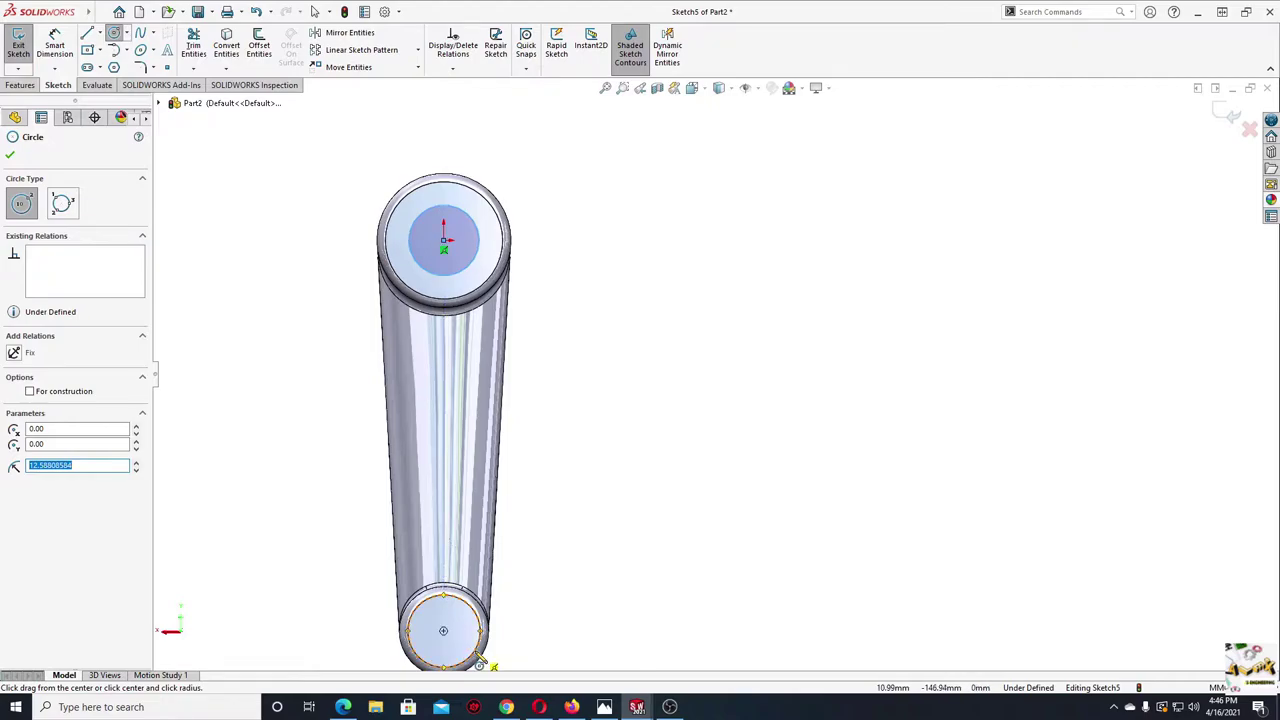
pyautogui.click(444, 632)
pyautogui.click(474, 634)
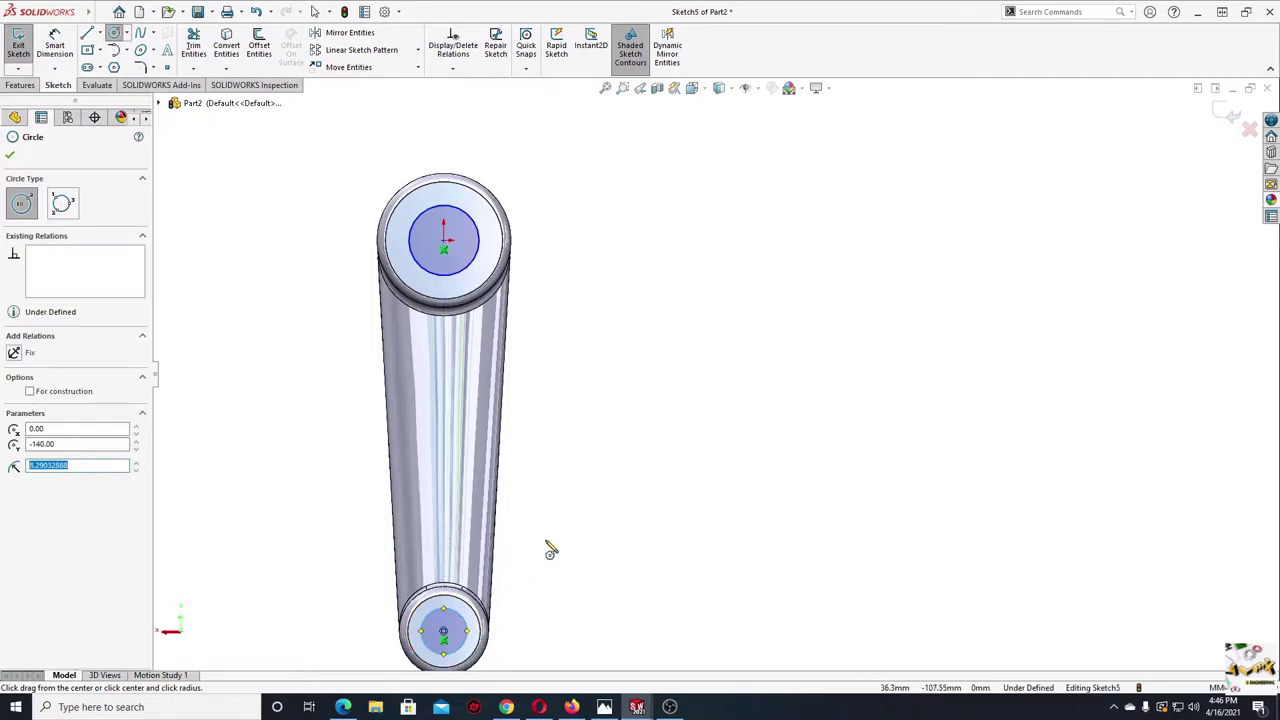
pyautogui.press('Escape')
pyautogui.keyDown('ctrl'); pyautogui.moveTo(552, 556); pyautogui.dragTo(538, 501, button='middle'); pyautogui.keyUp('ctrl')
# - Dimension the top circle's diameter to 16 mm
pyautogui.click(54, 48)
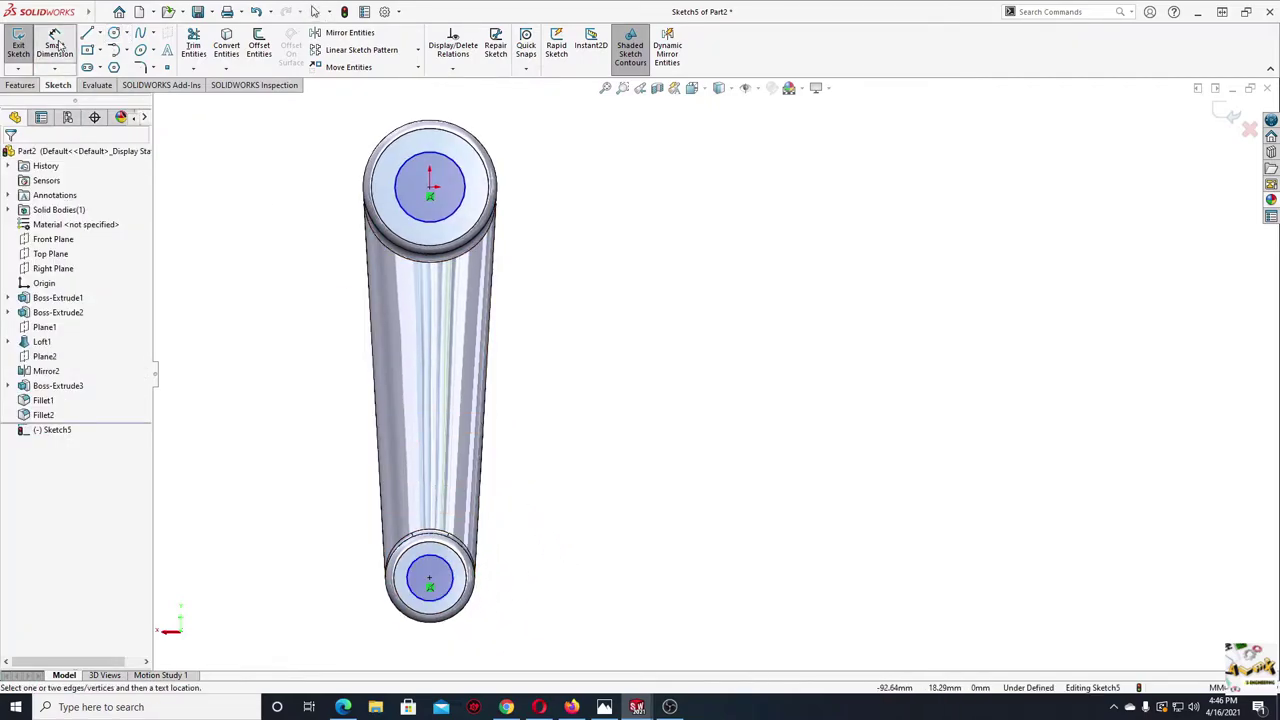
pyautogui.click(452, 218)
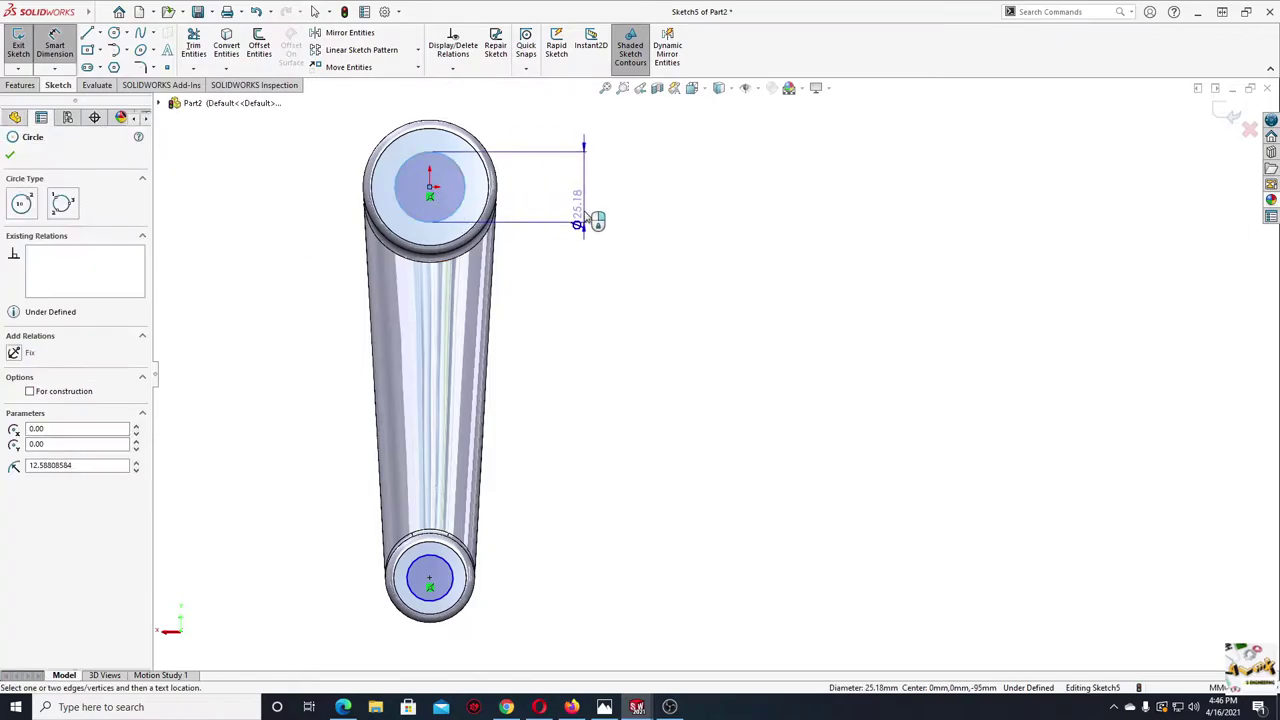
pyautogui.click(594, 204)
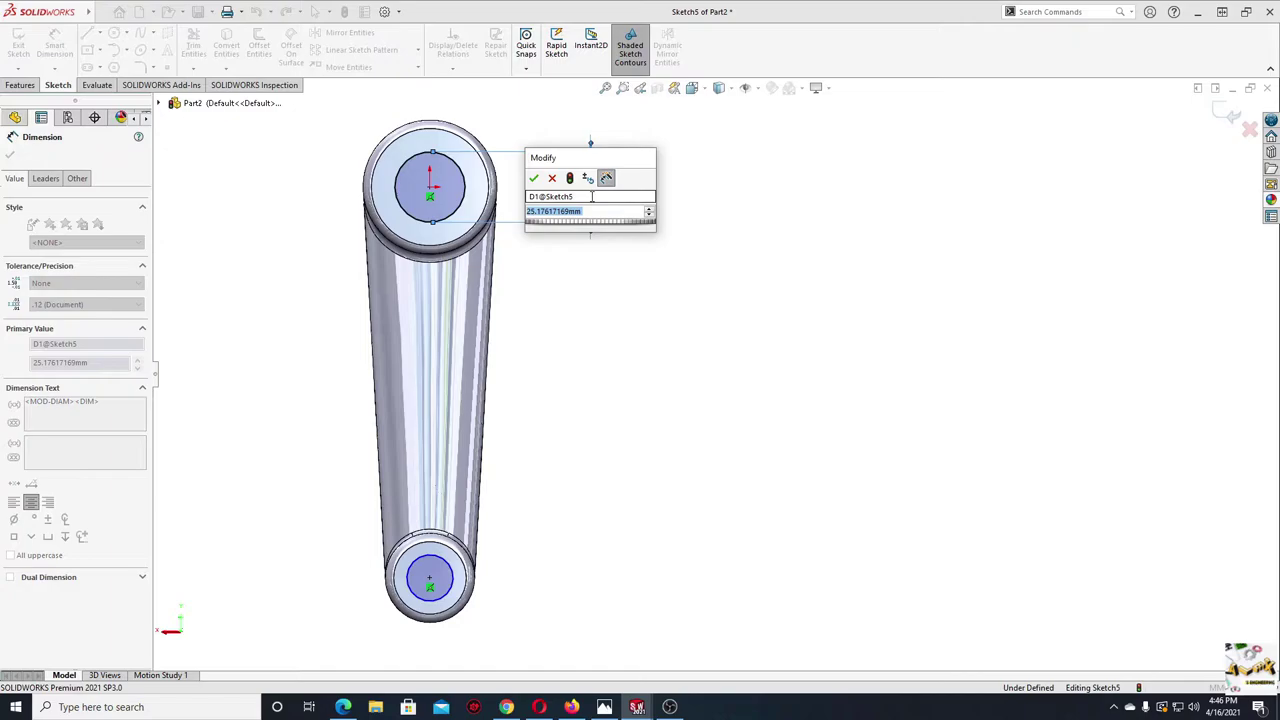
pyautogui.write('16')
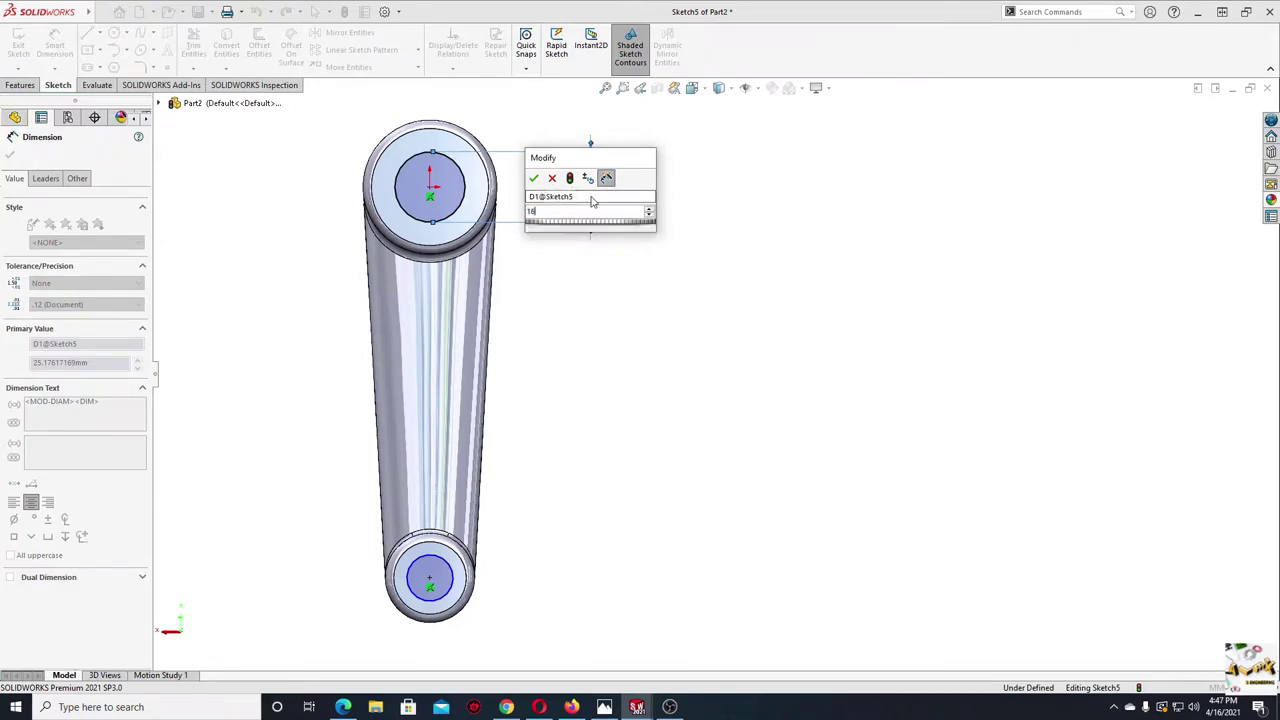
pyautogui.press('Return')
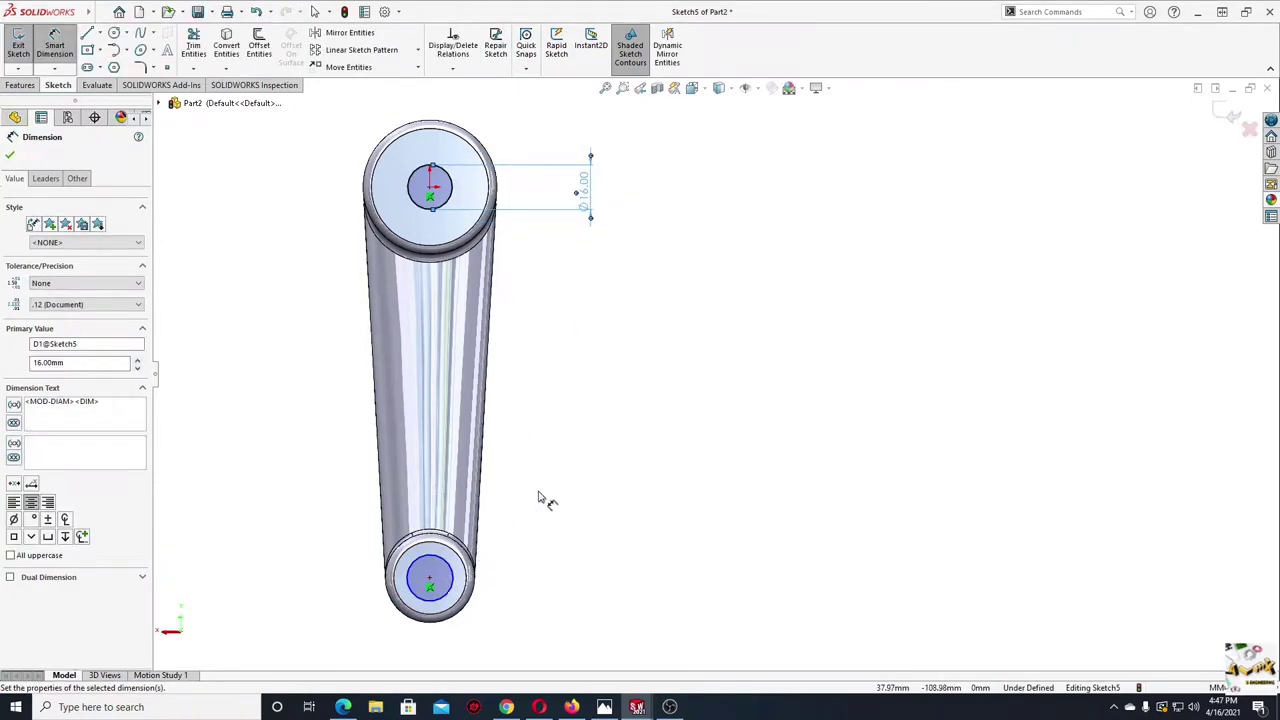
pyautogui.rightClick(538, 497)
pyautogui.click(572, 508)
# - Make the bottom circle equal to the top circle
pyautogui.click(446, 213)
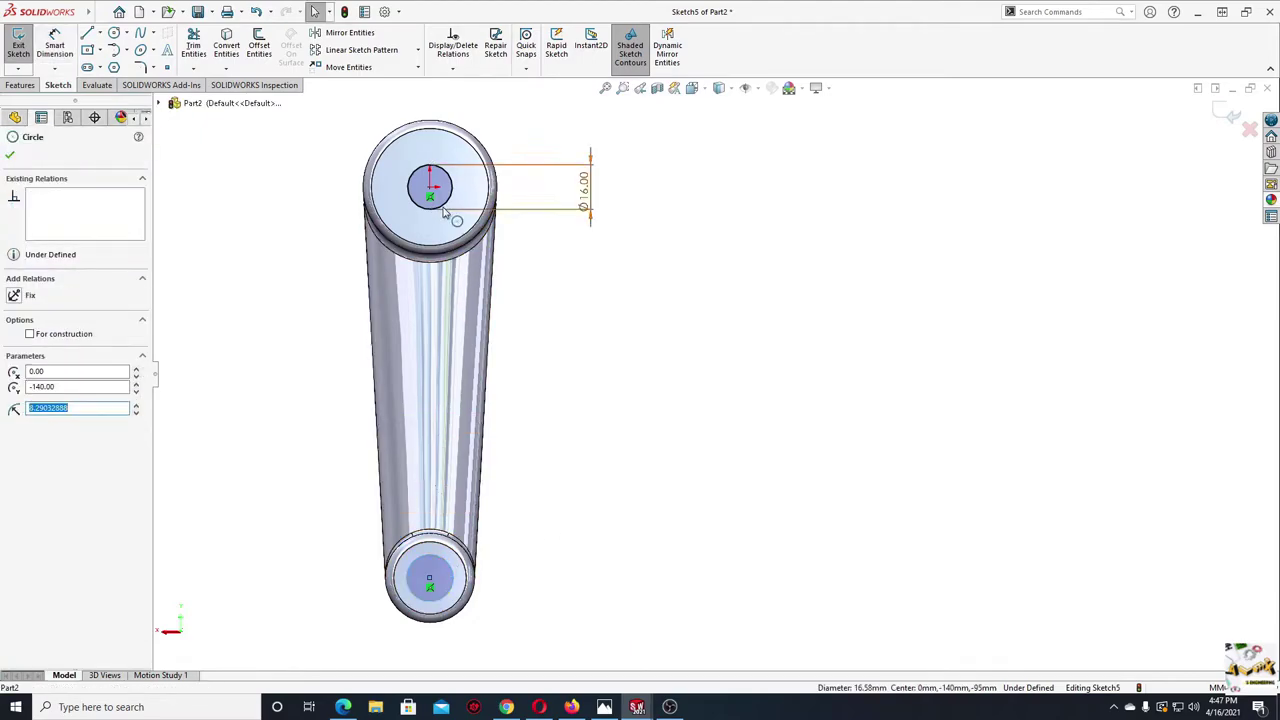
pyautogui.keyDown('ctrl'); pyautogui.click(440, 560); pyautogui.keyUp('ctrl')
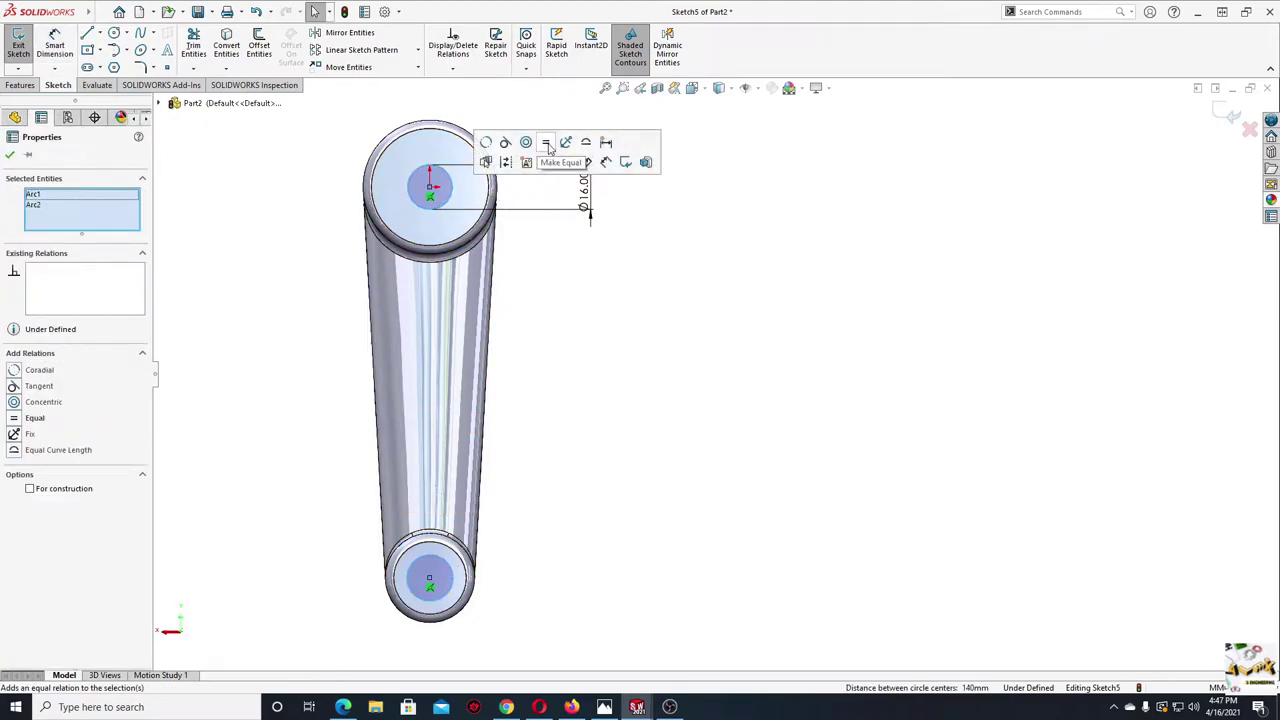
pyautogui.click(548, 148)
pyautogui.click(600, 372)
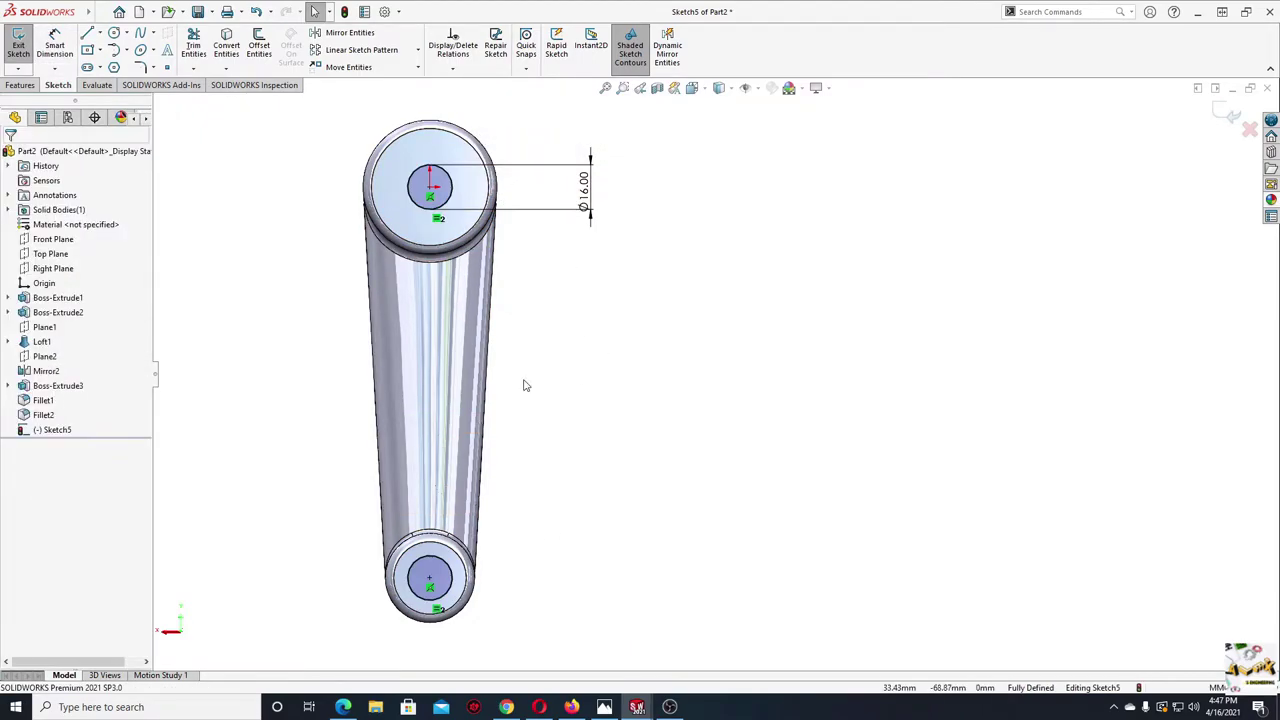
# - Cut both circles through the part with a Through All extruded cut
pyautogui.click(21, 85)
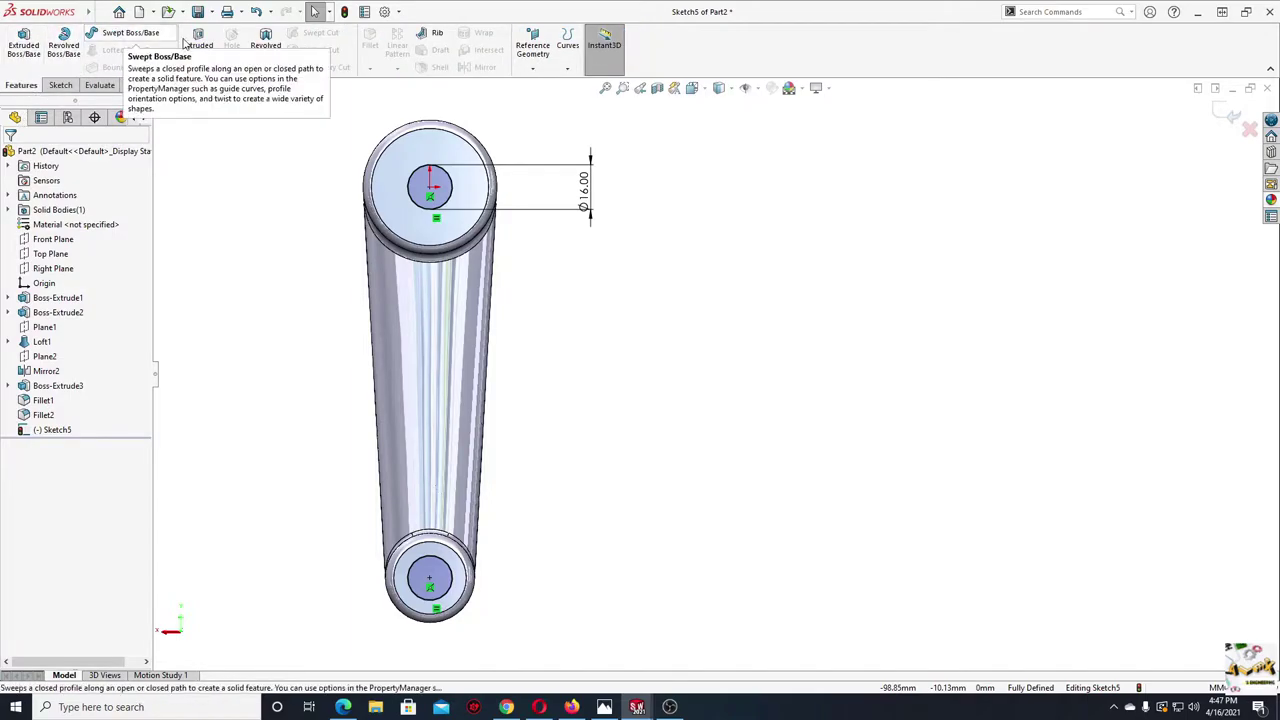
pyautogui.click(198, 45)
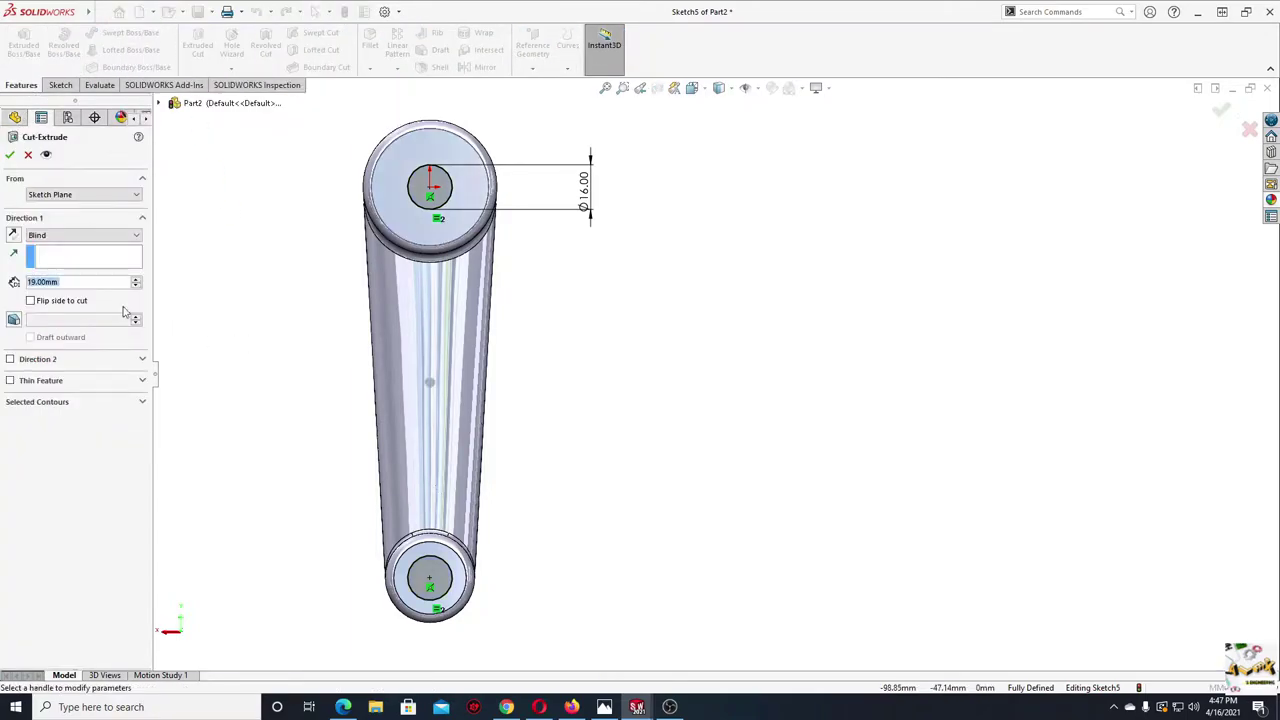
pyautogui.click(60, 238)
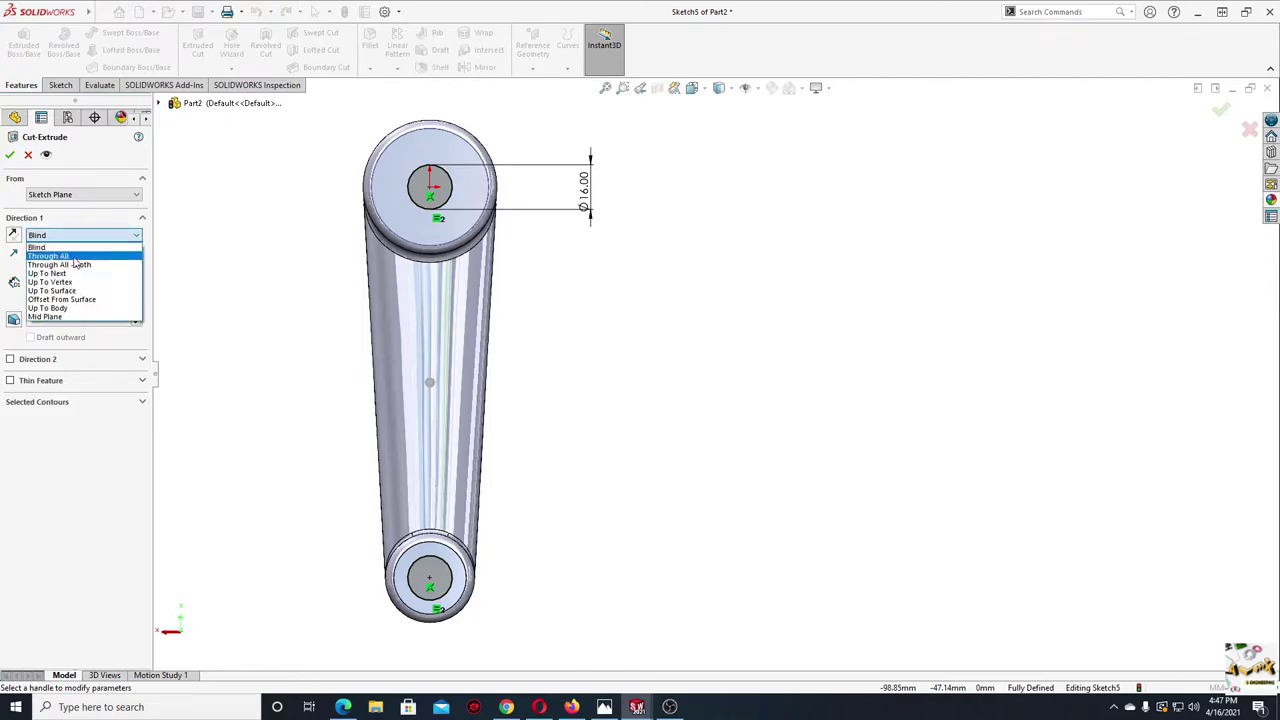
pyautogui.click(75, 257)
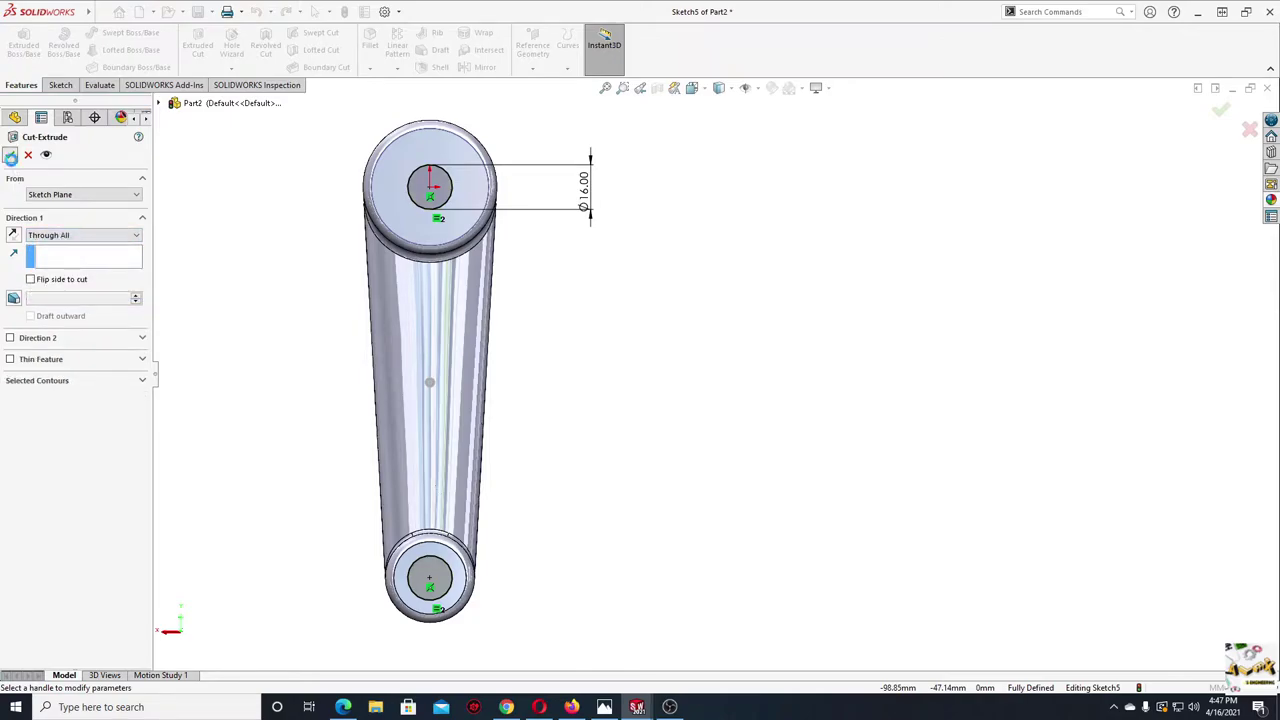
pyautogui.click(10, 155)
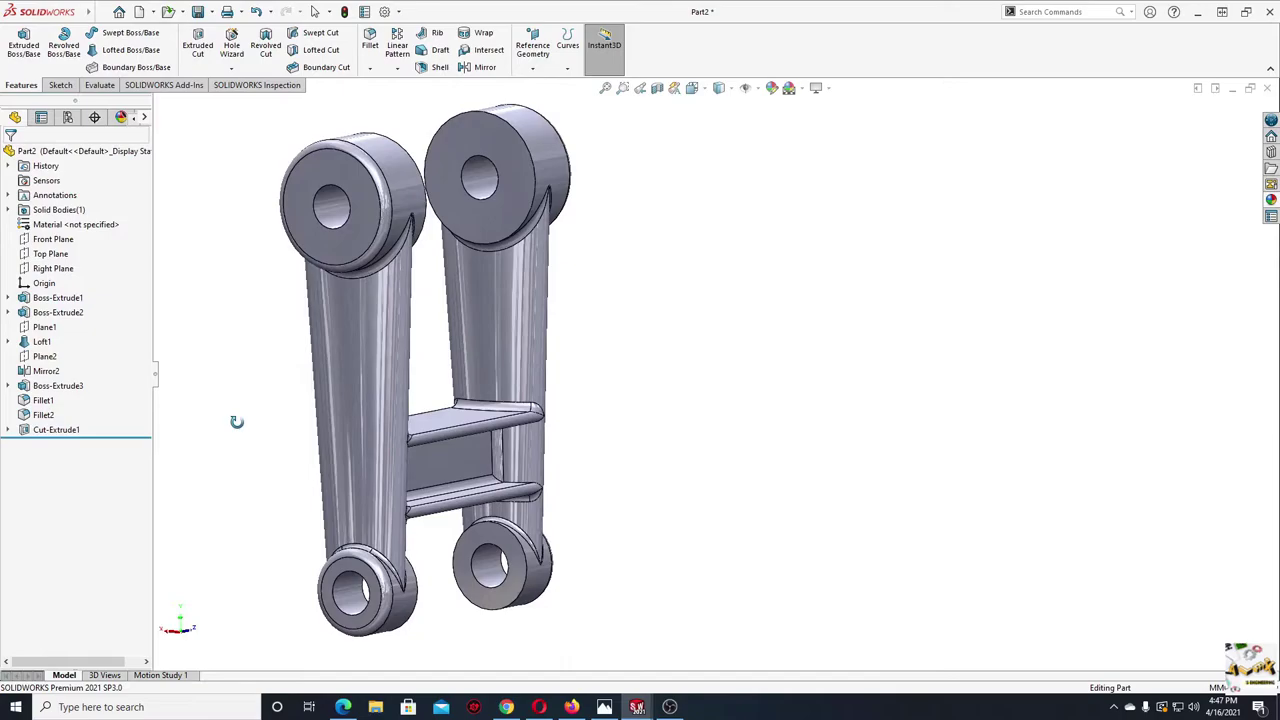
# - Sketch a circle centred on the origin on the top boss's front face
pyautogui.moveTo(237, 421)
pyautogui.mouseDown(button='middle')
pyautogui.moveTo(257, 426)
pyautogui.moveTo(134, 462)
pyautogui.moveTo(360, 320)
pyautogui.moveTo(211, 409)
pyautogui.moveTo(420, 182)
pyautogui.mouseUp(button='middle')
pyautogui.click(420, 182)
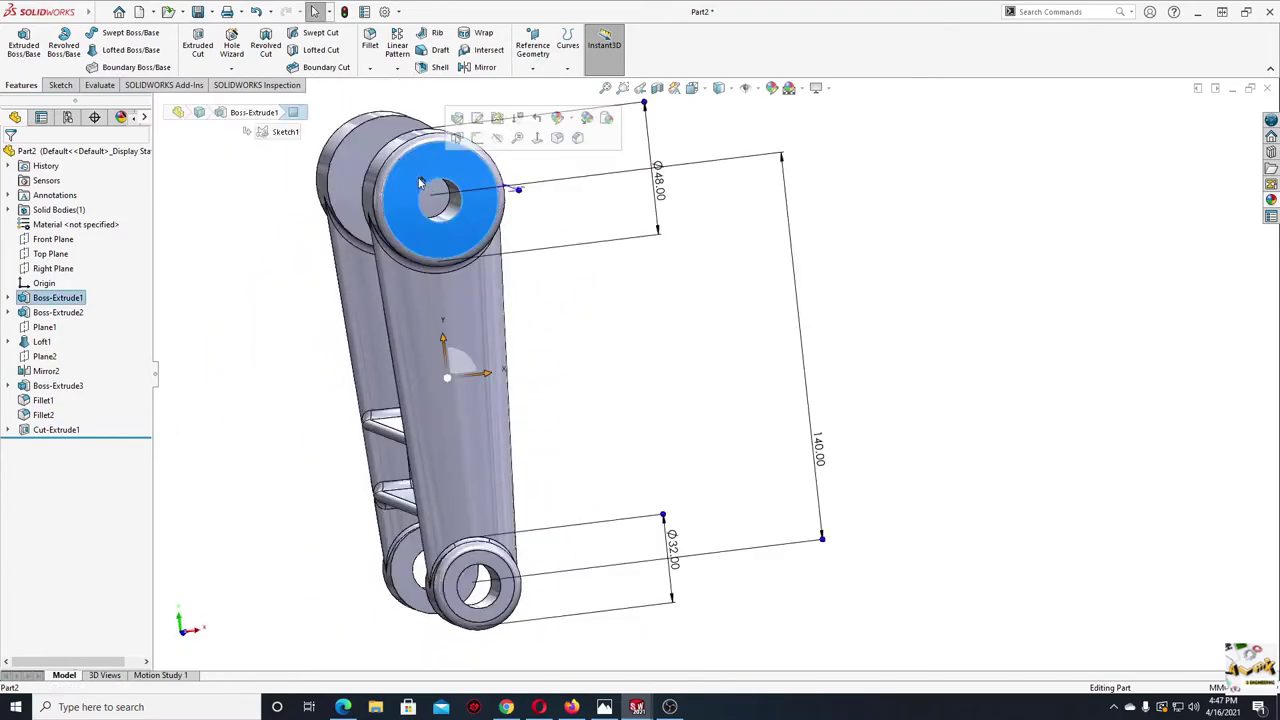
pyautogui.click(477, 137)
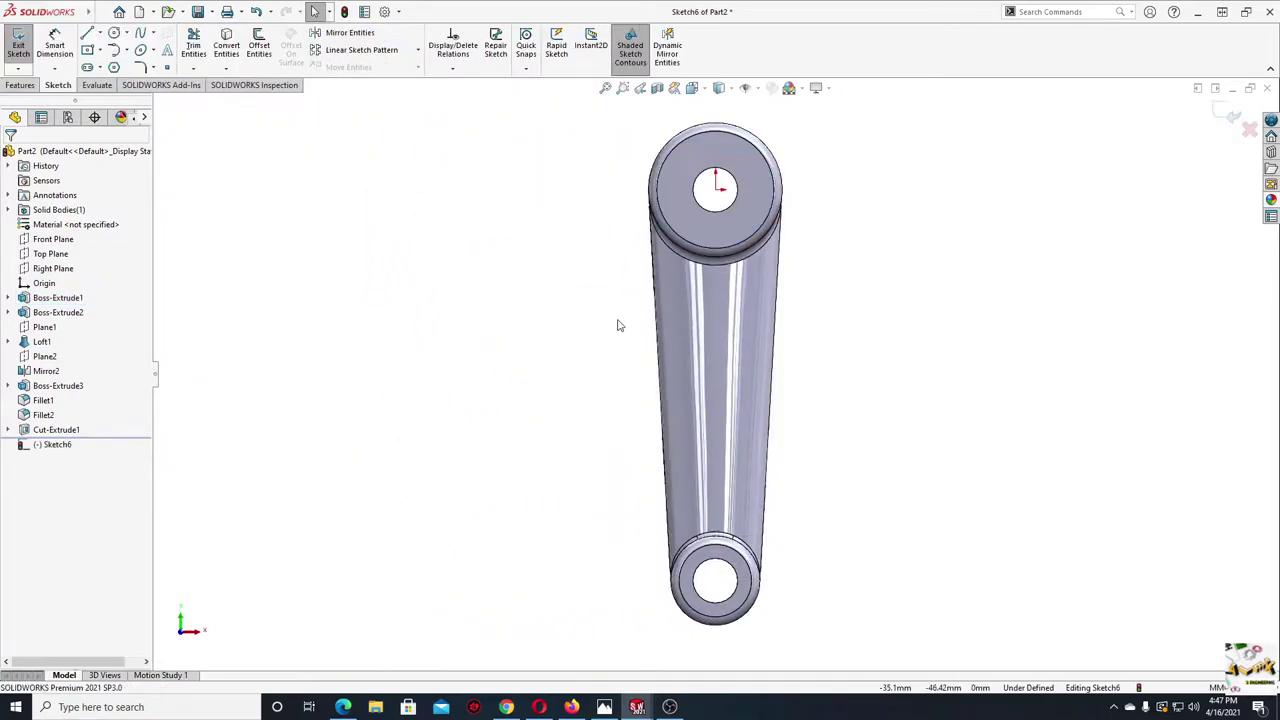
pyautogui.keyDown('ctrl'); pyautogui.moveTo(618, 325); pyautogui.dragTo(280, 423, button='middle'); pyautogui.keyUp('ctrl')
pyautogui.scroll(-3, 411, 354)
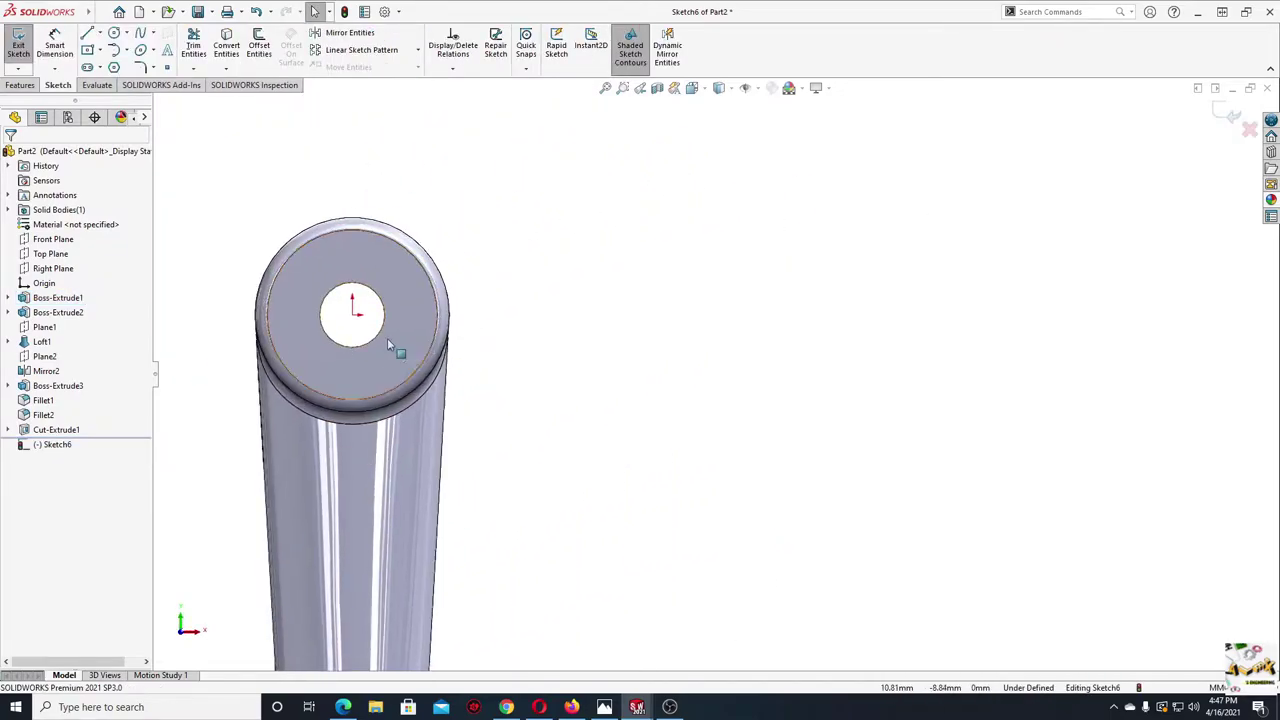
pyautogui.click(114, 33)
pyautogui.click(352, 313)
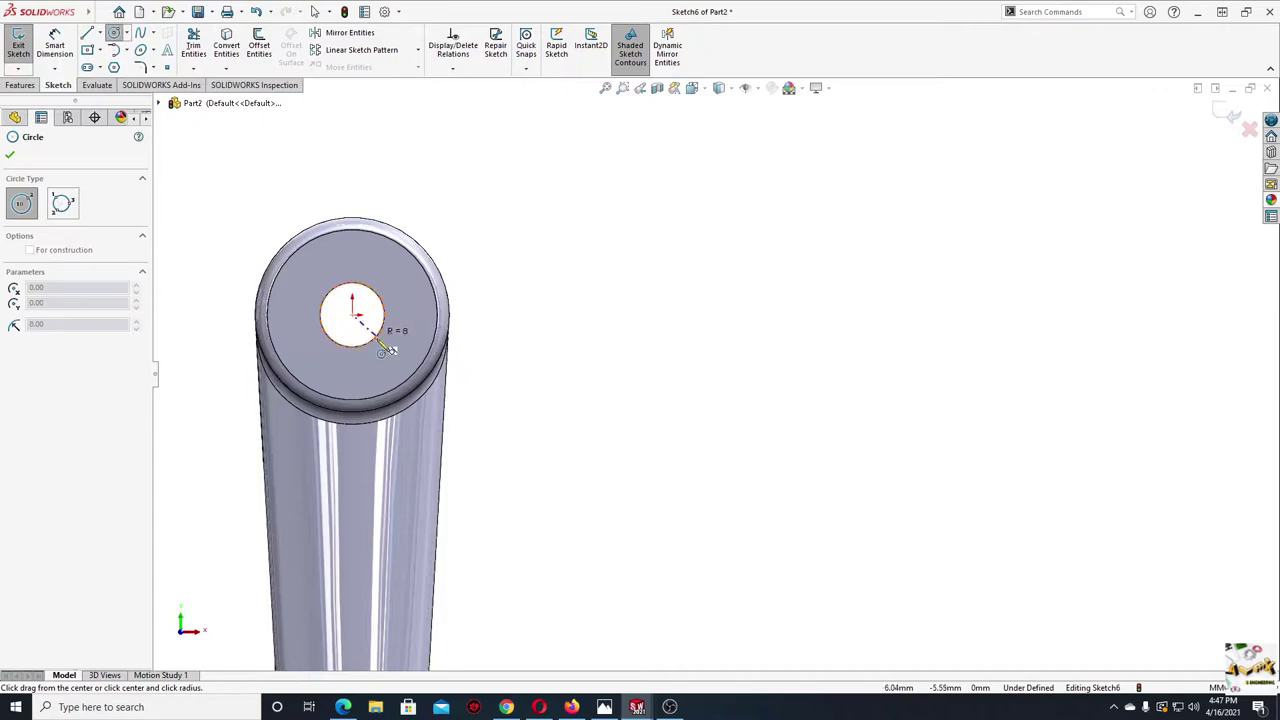
pyautogui.click(391, 350)
pyautogui.press('Escape')
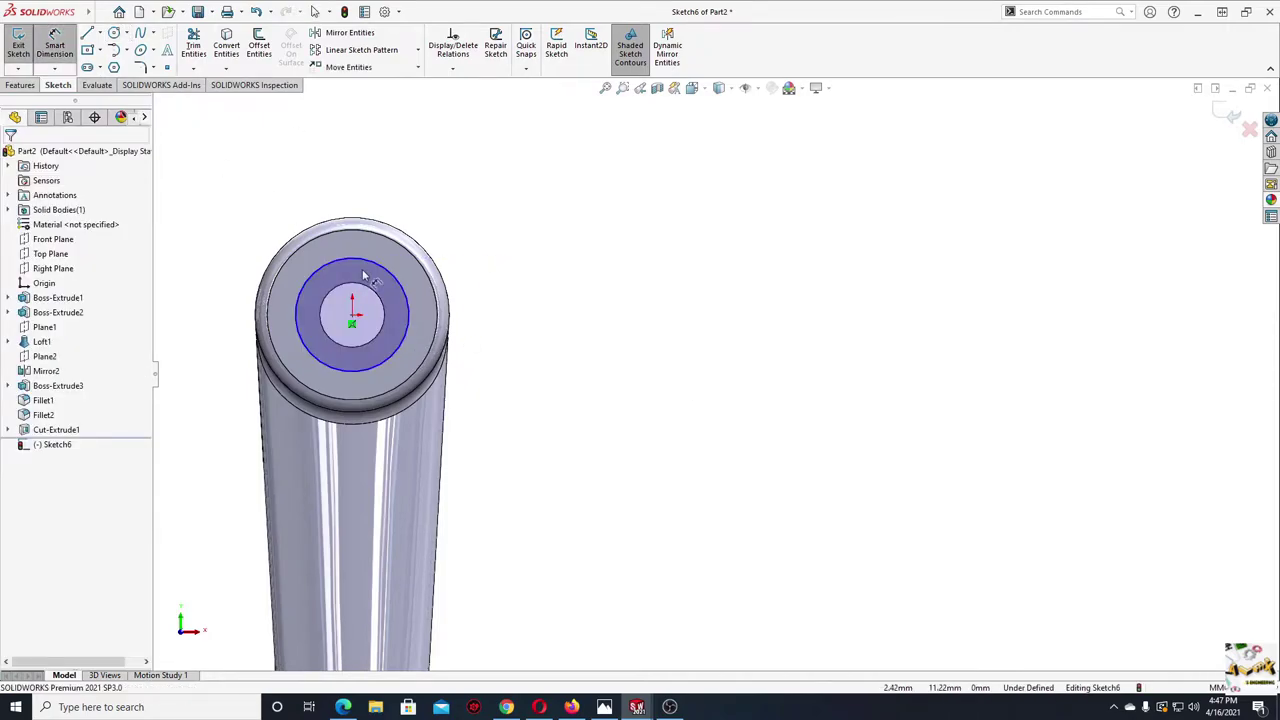
# - Dimension the circle to a 22 mm diameter
pyautogui.click(378, 275)
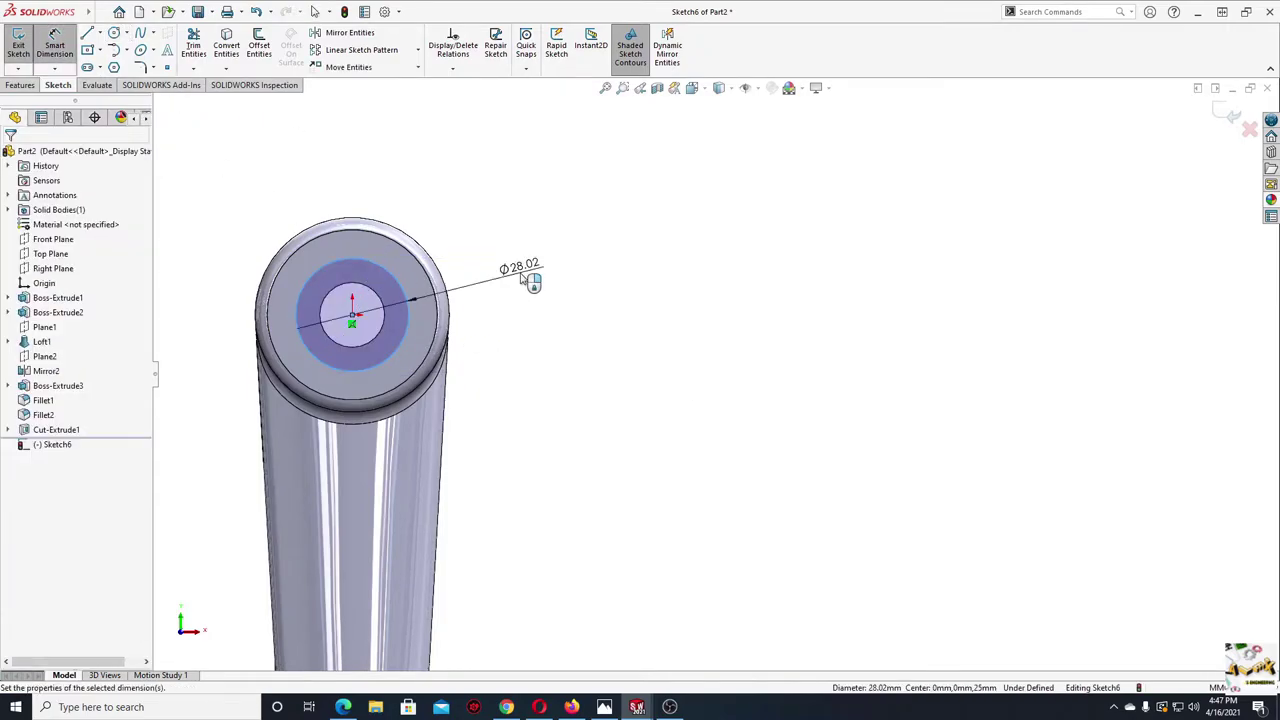
pyautogui.click(521, 273)
pyautogui.write('22')
pyautogui.press('Return')
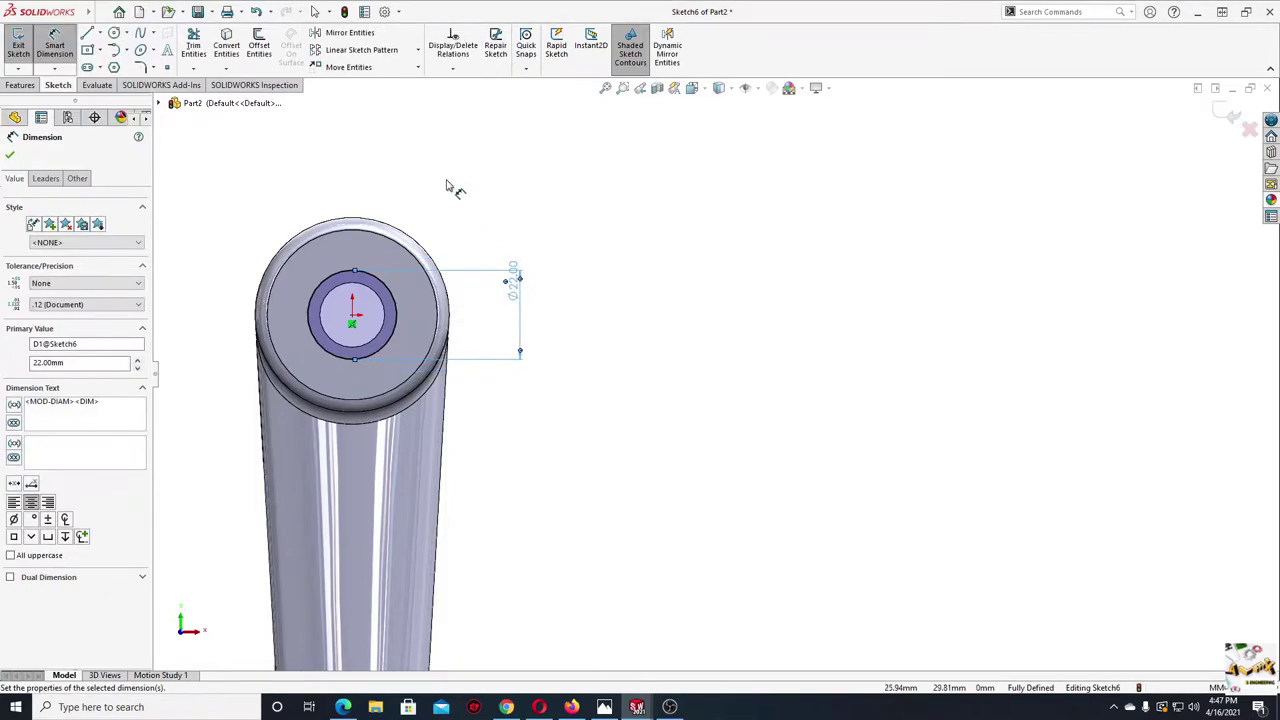
pyautogui.rightClick(452, 193)
pyautogui.click(455, 196)
# - Extrude-cut the 22 mm circle Up To Next into the top boss
pyautogui.click(24, 86)
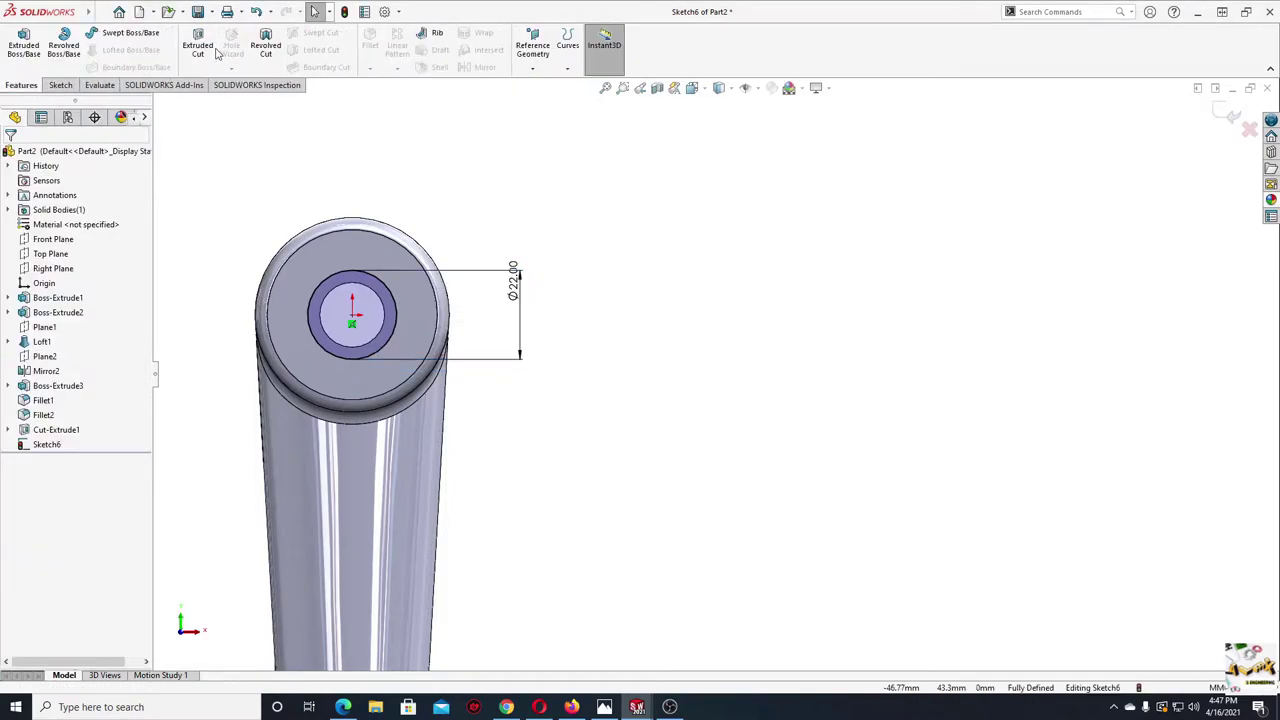
pyautogui.click(198, 45)
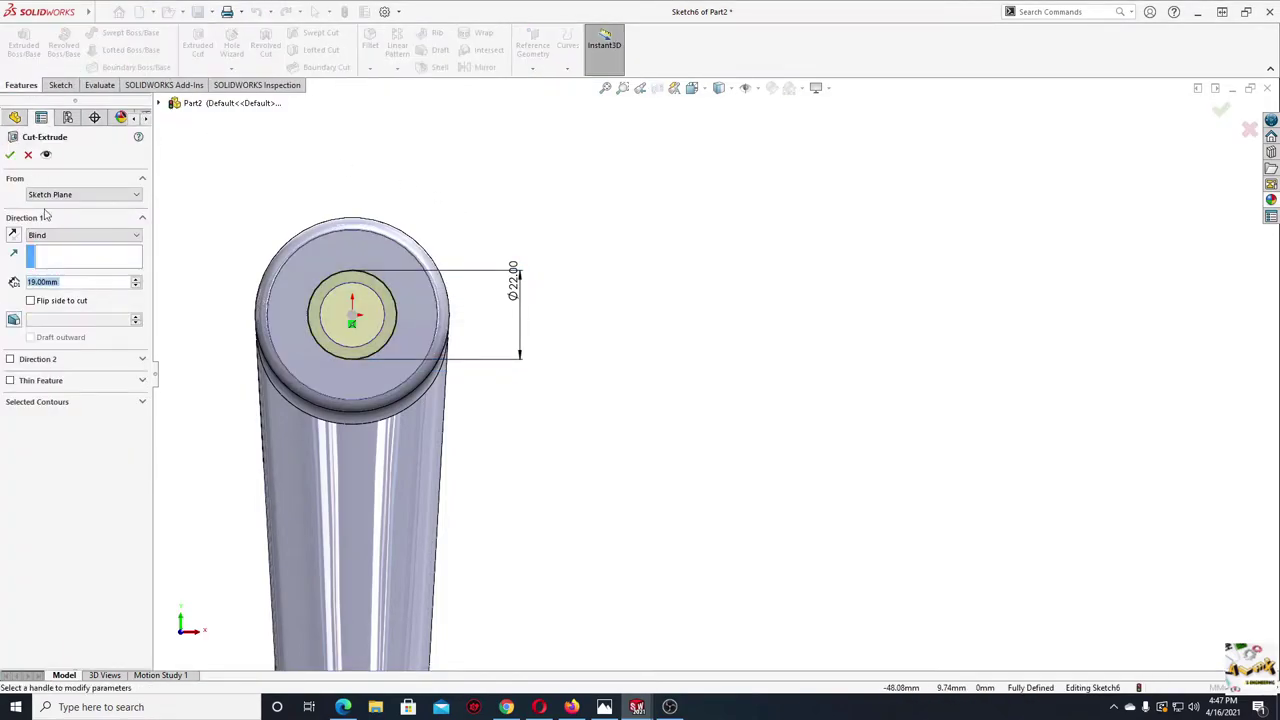
pyautogui.click(57, 235)
pyautogui.click(60, 272)
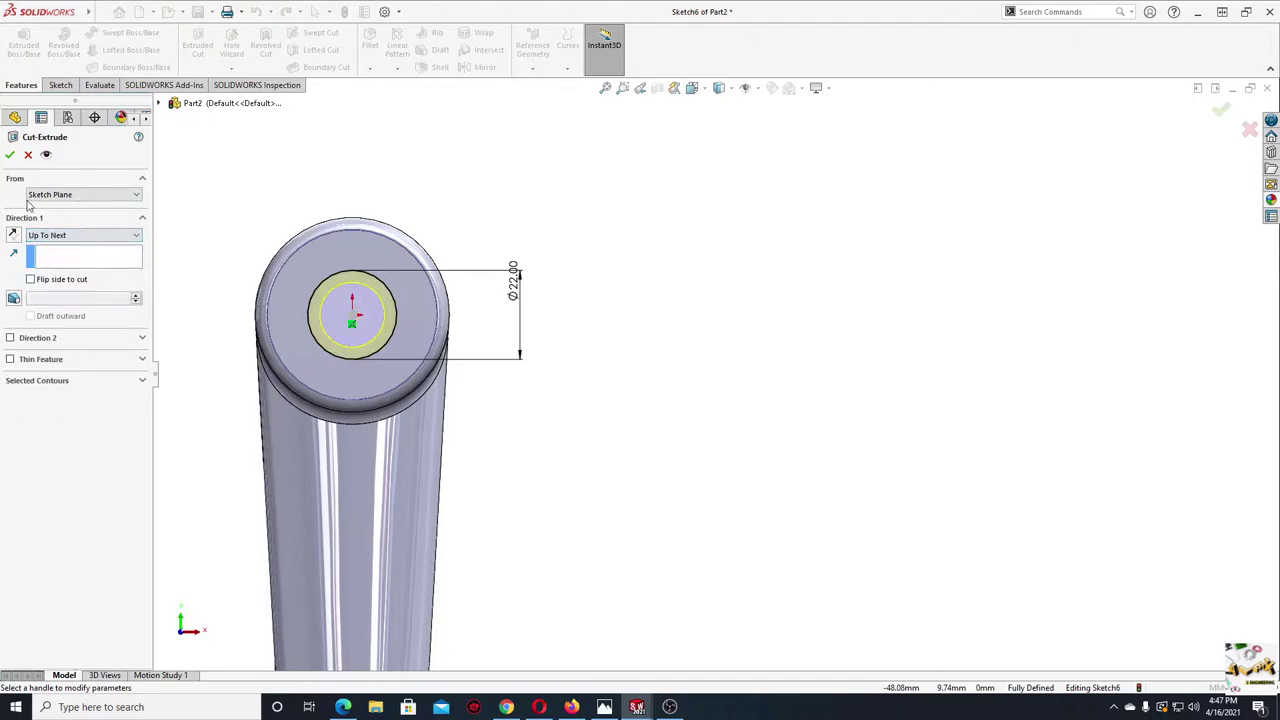
pyautogui.click(9, 155)
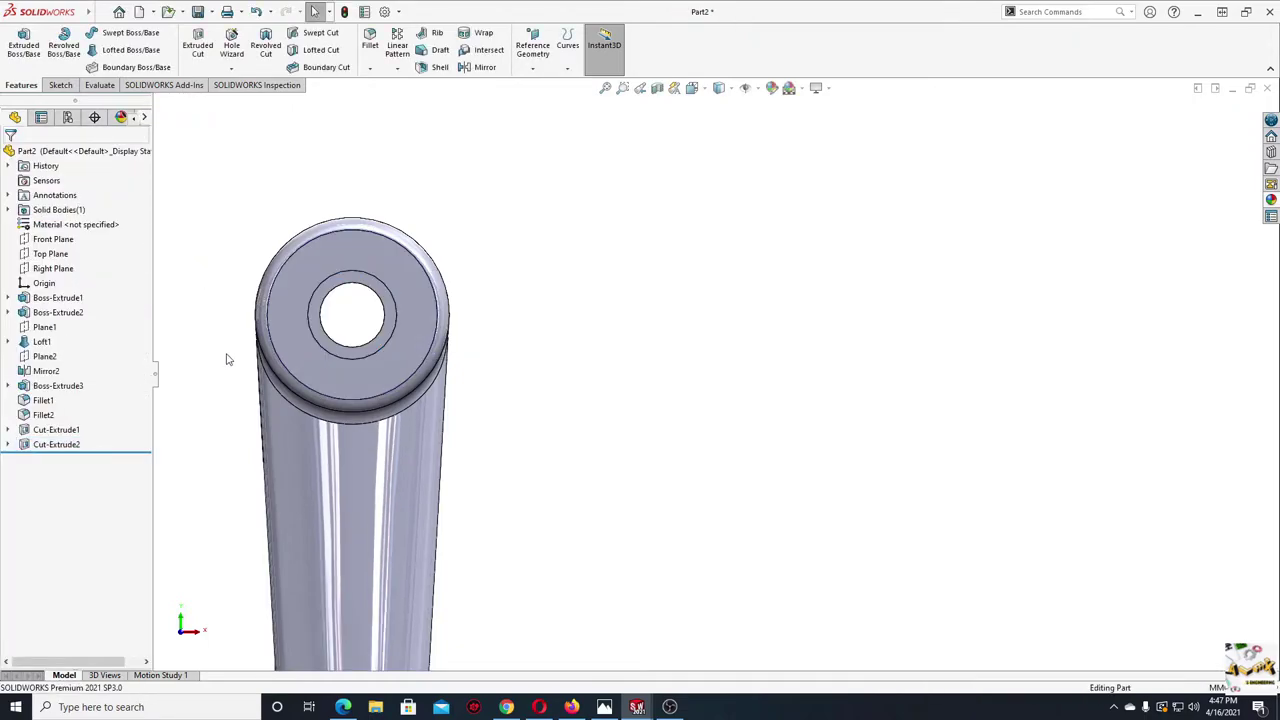
# - Sketch on the other upper boss face and draw the slot's lines above the hole
pyautogui.moveTo(227, 359); pyautogui.dragTo(250, 375, button='middle')
pyautogui.scroll(3, 269, 388)
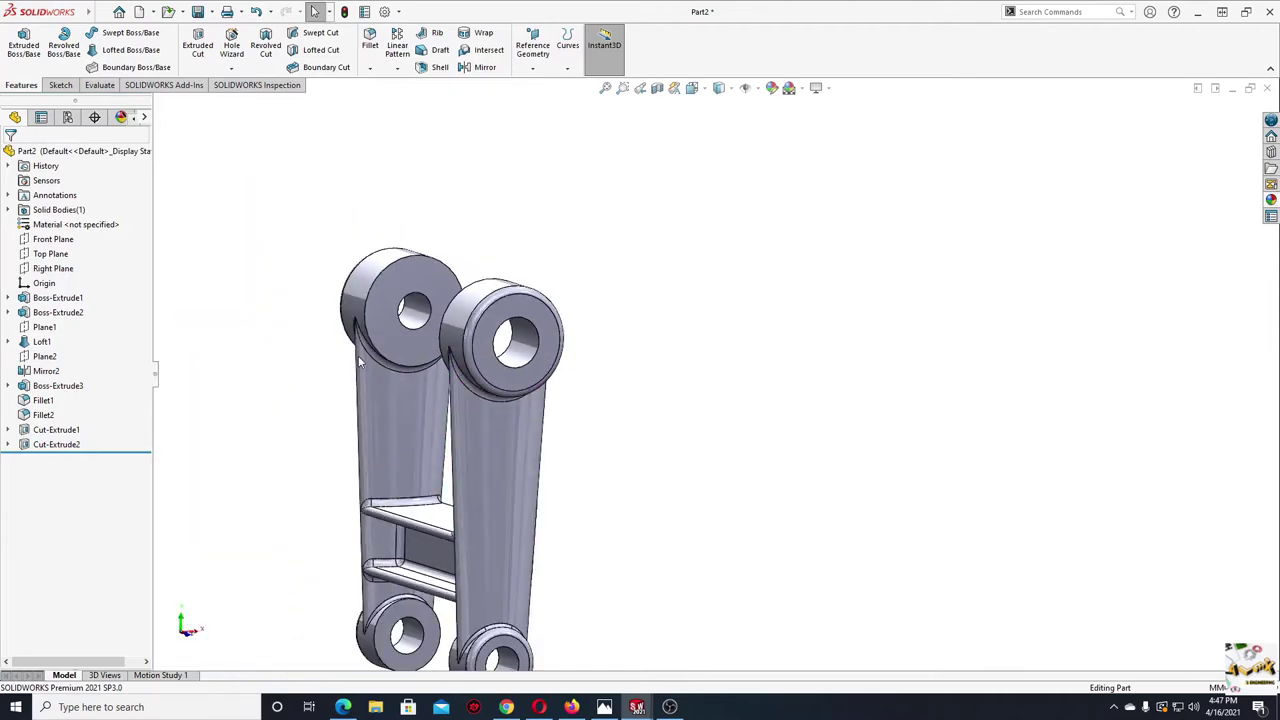
pyautogui.scroll(-2, 392, 340)
pyautogui.scroll(-1, 411, 382)
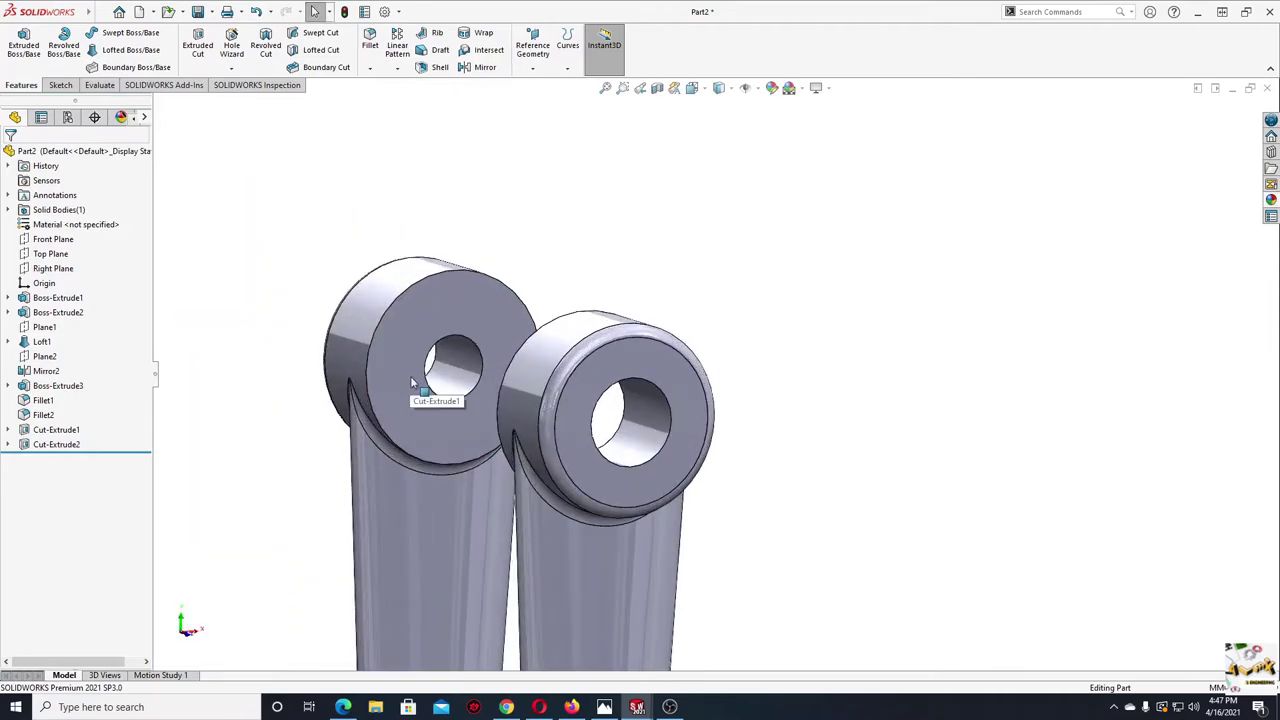
pyautogui.click(412, 341)
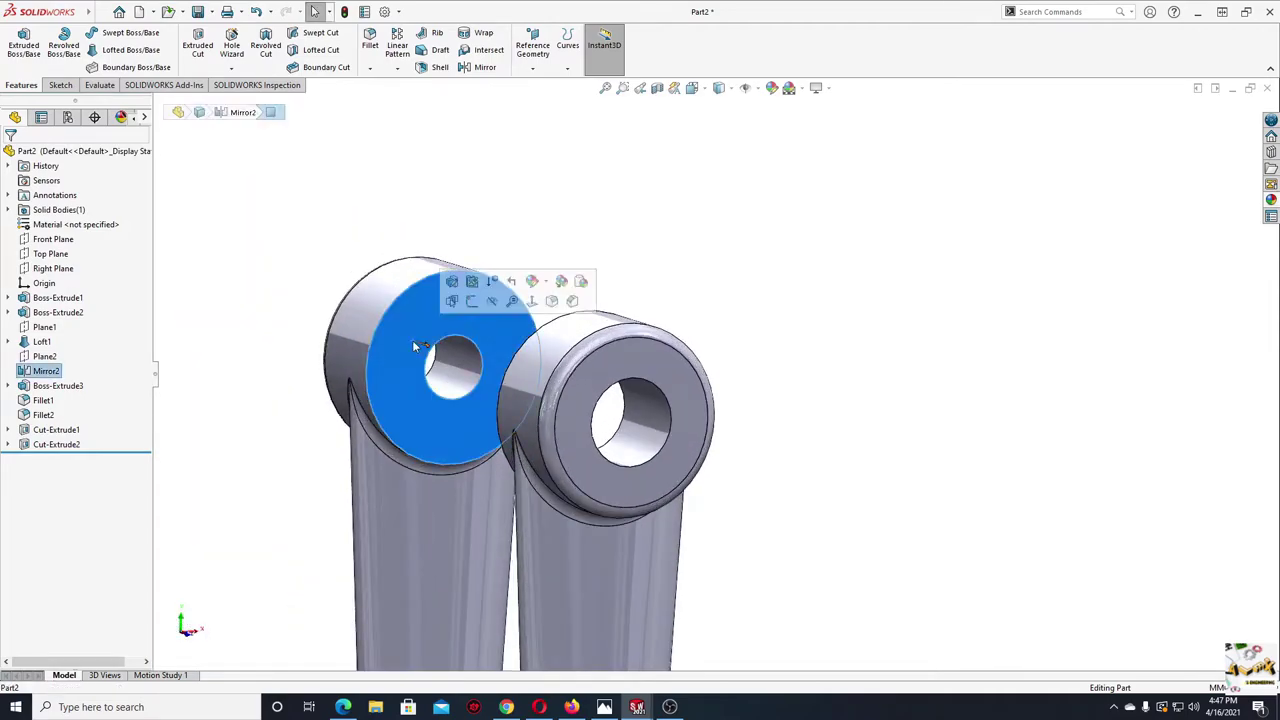
pyautogui.click(471, 304)
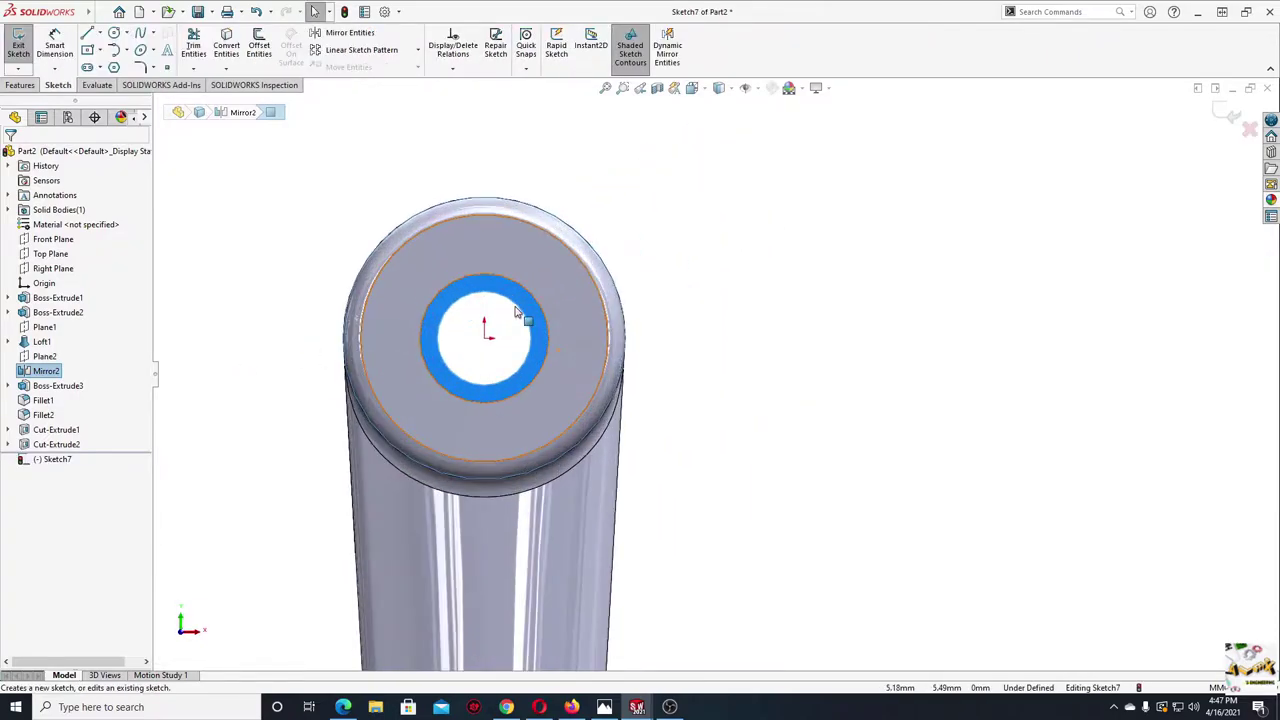
pyautogui.scroll(-3, 543, 190)
pyautogui.click(197, 130)
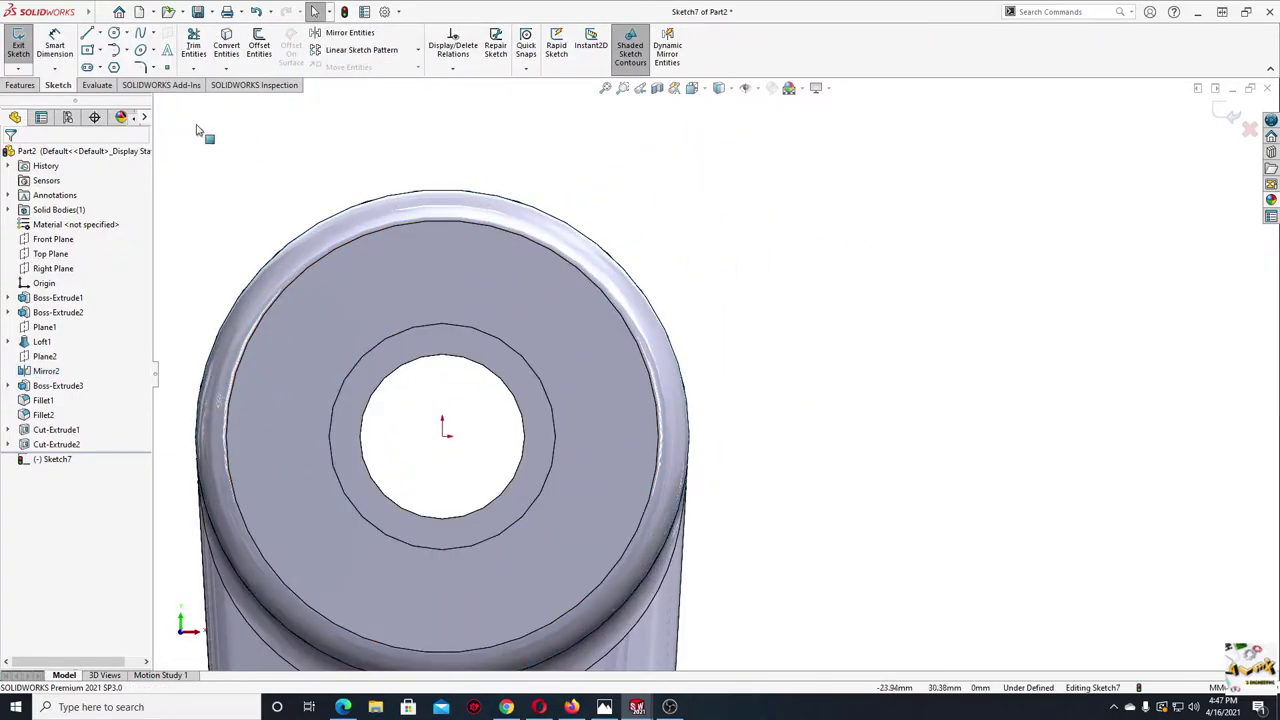
pyautogui.press('l')
pyautogui.scroll(-2, 478, 383)
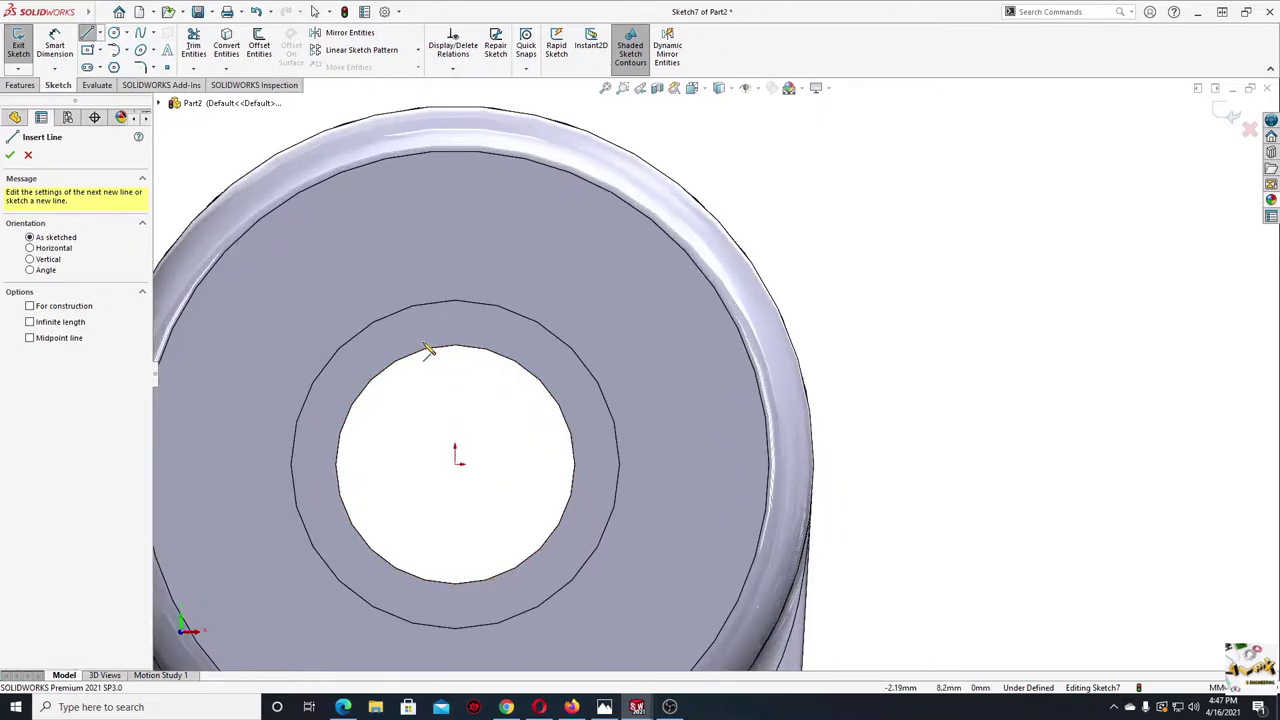
pyautogui.click(420, 318)
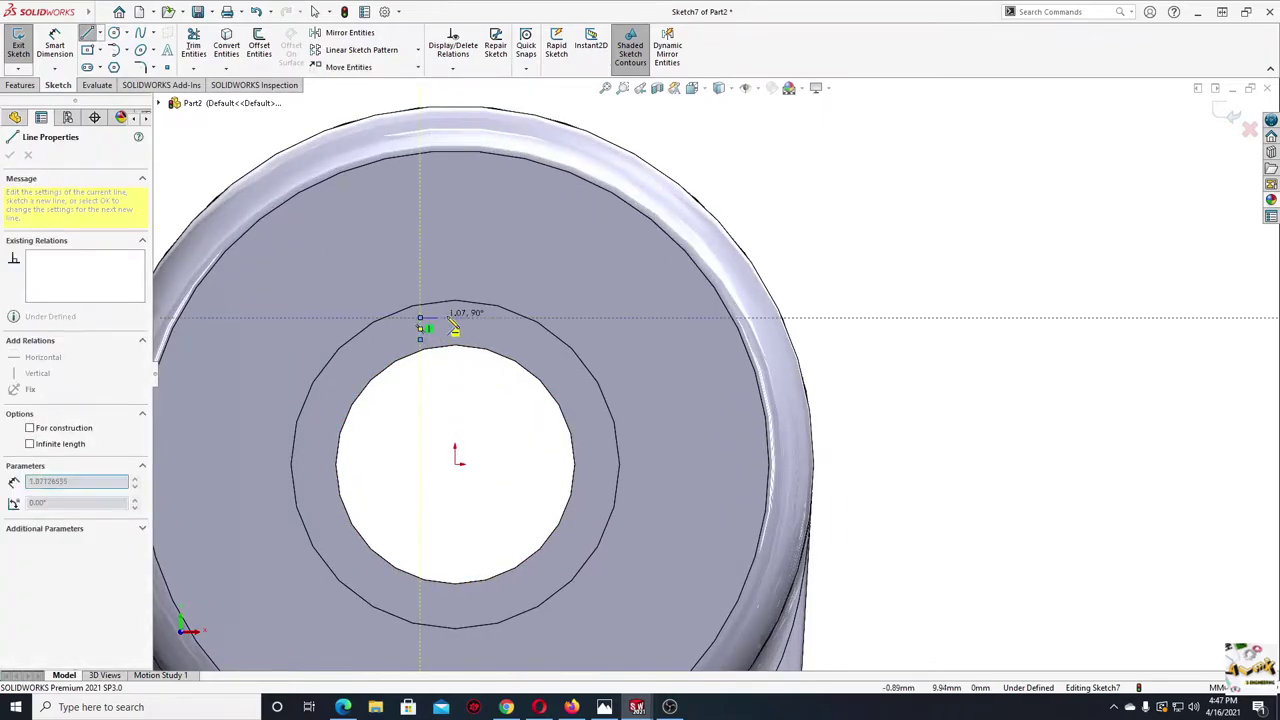
pyautogui.click(488, 318)
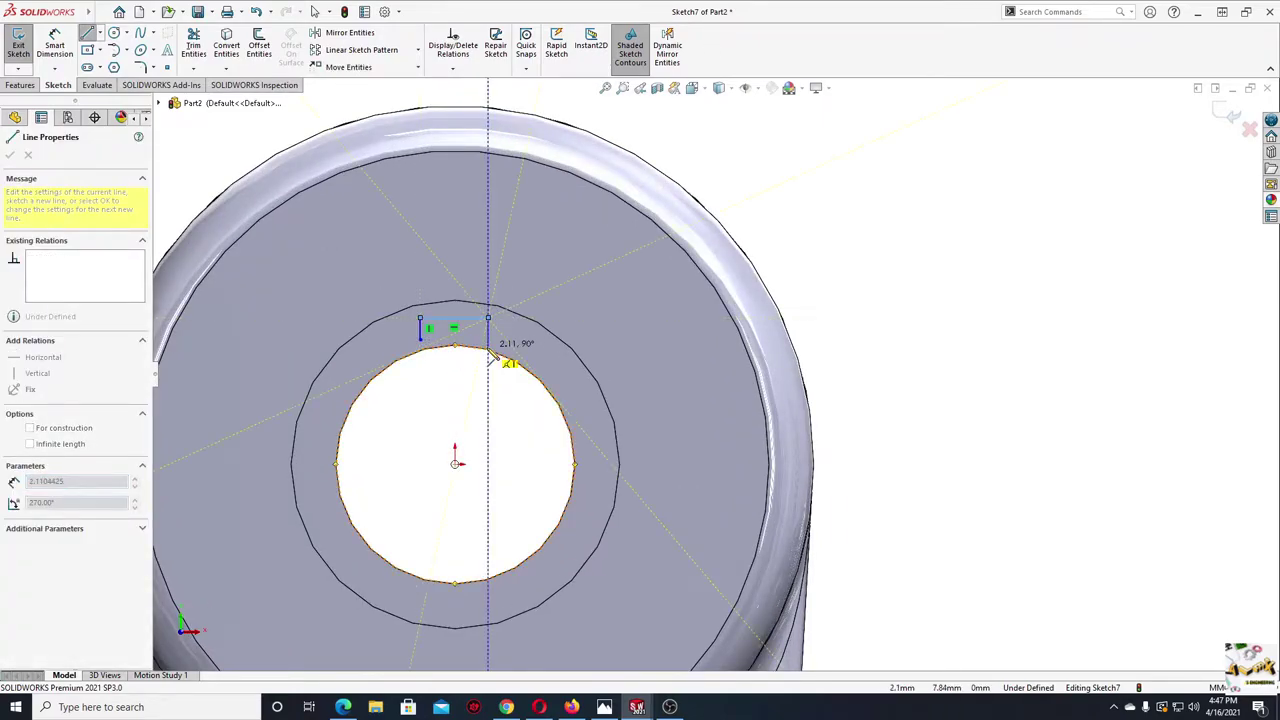
pyautogui.click(488, 350)
pyautogui.press('Escape')
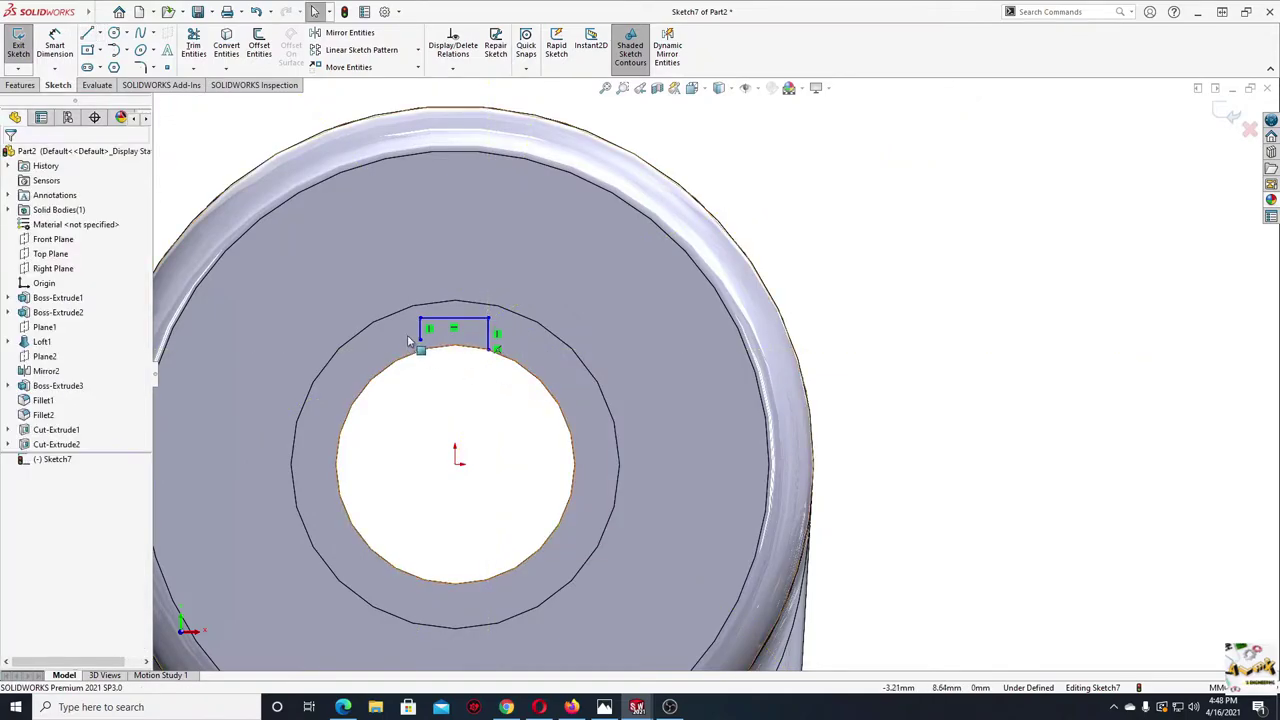
# - Make the slot corner coincident with the bore edge and both slot sides equal
pyautogui.click(420, 343)
pyautogui.keyDown('ctrl'); pyautogui.click(430, 348); pyautogui.keyUp('ctrl')
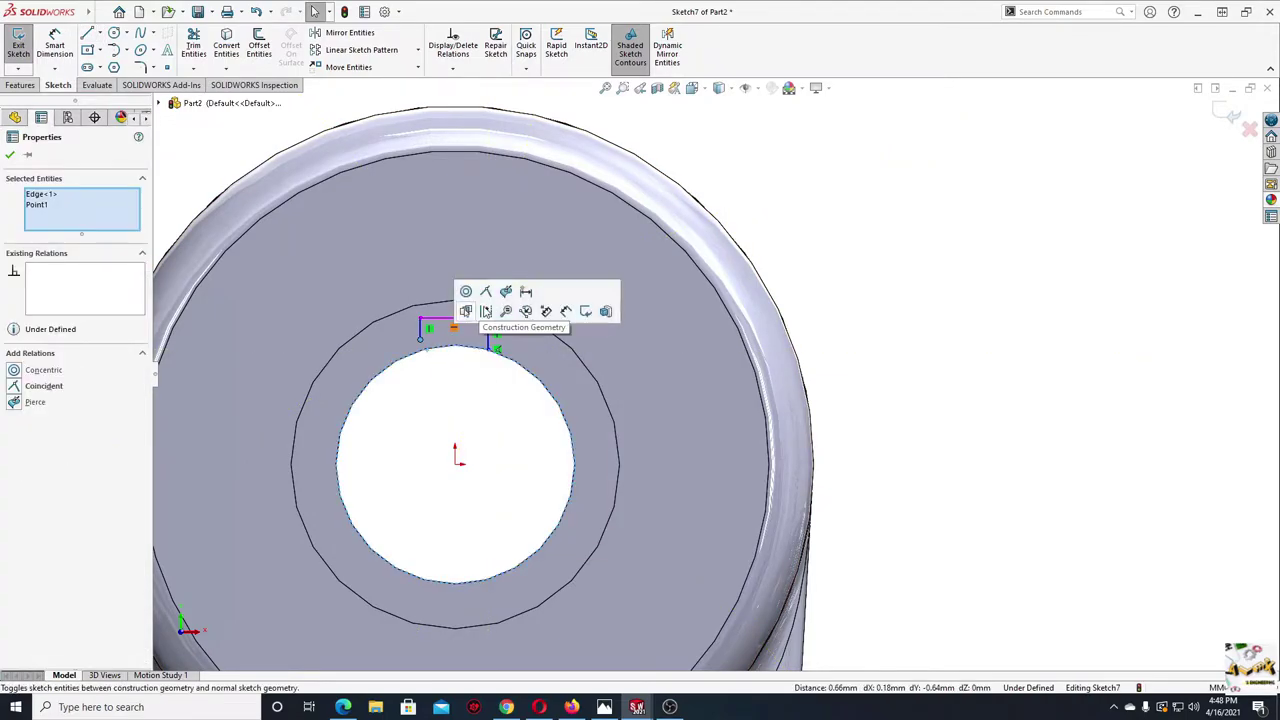
pyautogui.click(487, 292)
pyautogui.press('Escape')
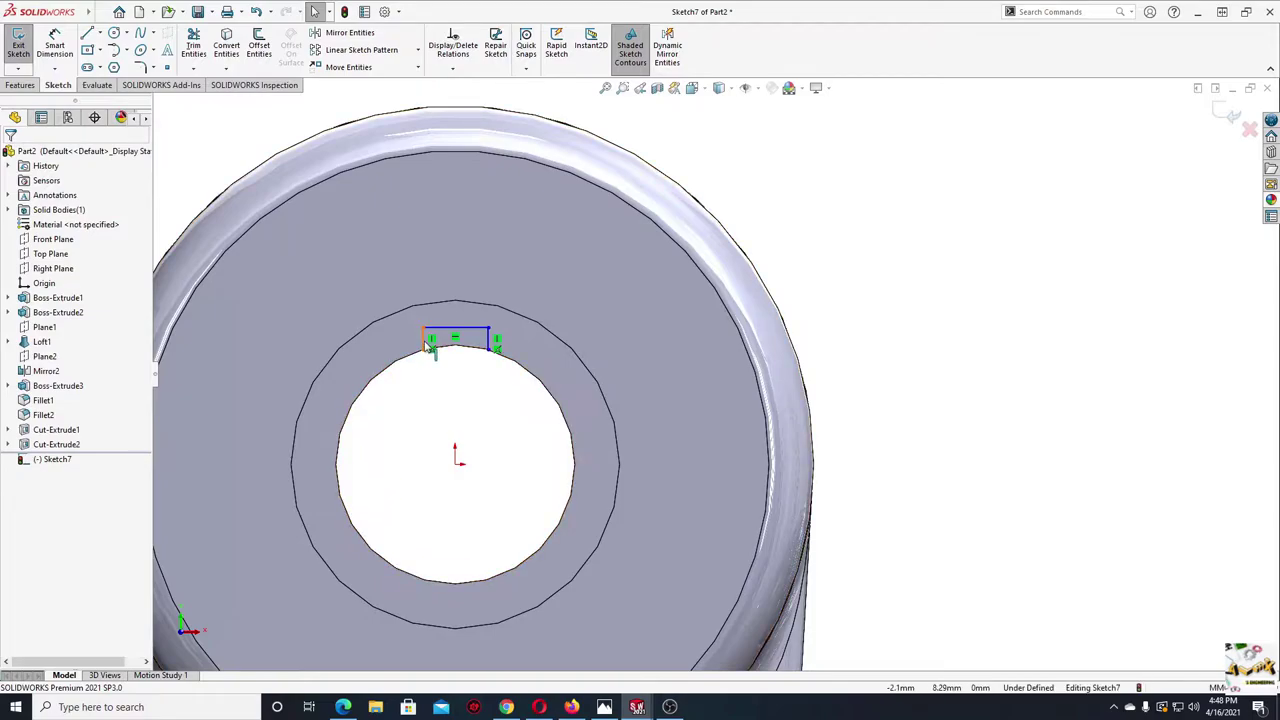
pyautogui.click(470, 341)
pyautogui.keyDown('ctrl'); pyautogui.click(494, 344); pyautogui.keyUp('ctrl')
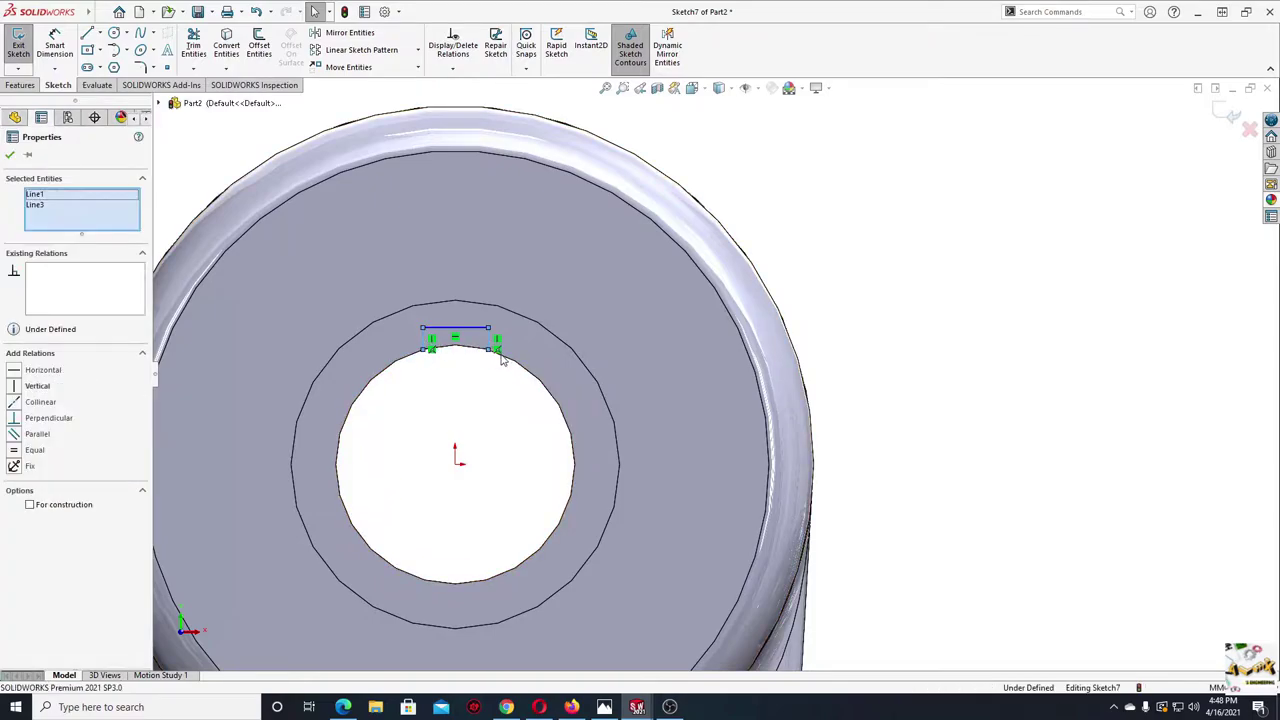
pyautogui.click(631, 291)
pyautogui.press('Escape')
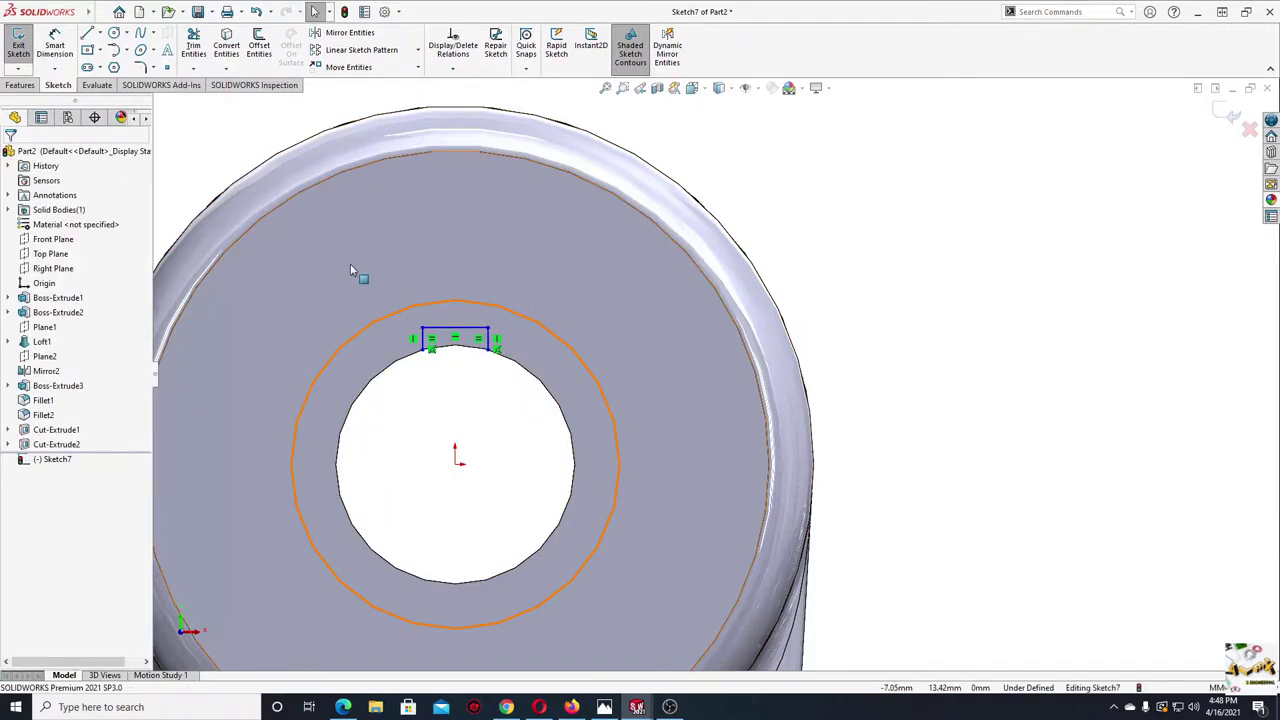
# - Dimension the slot 3.20 mm wide and 1.70 mm deep
pyautogui.press('d')
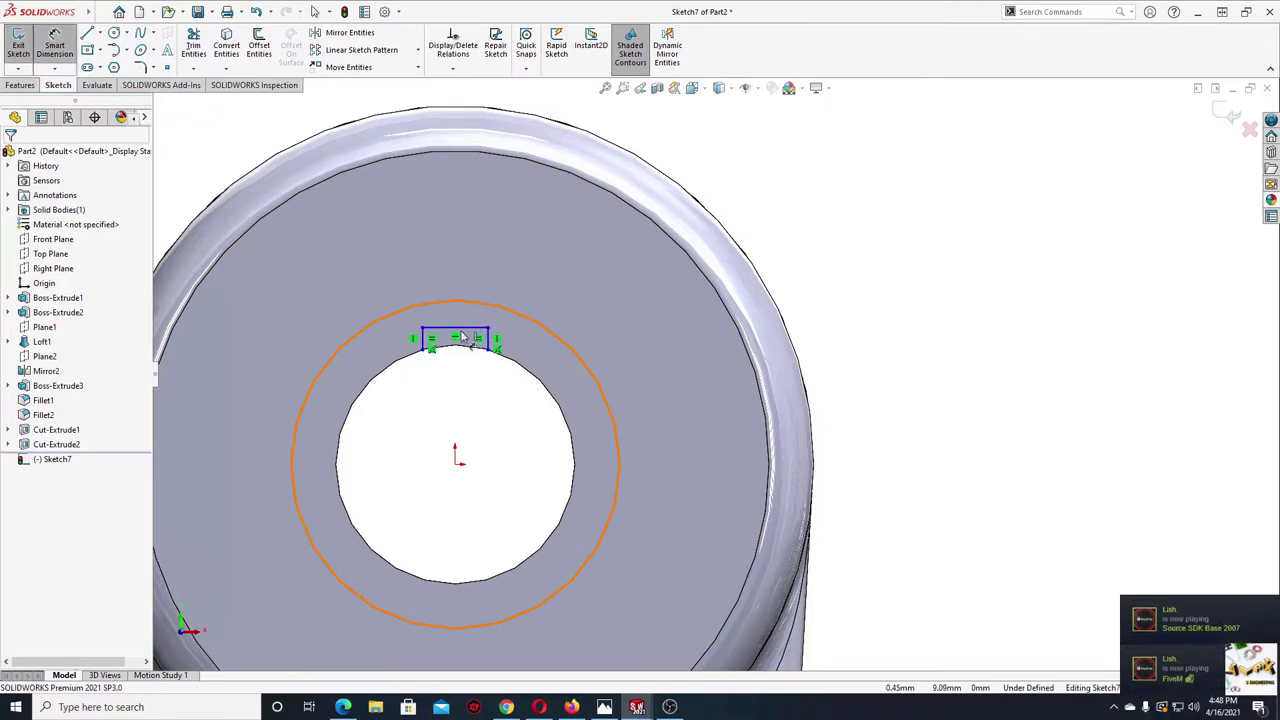
pyautogui.click(464, 332)
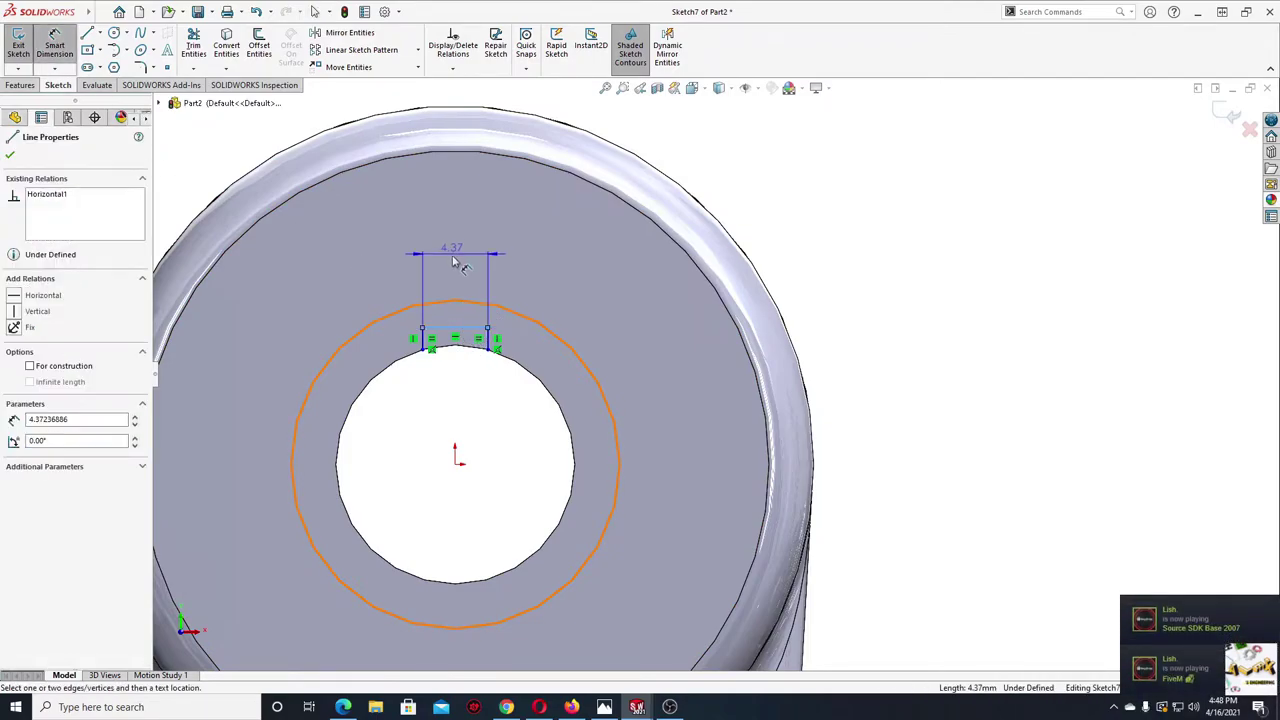
pyautogui.click(454, 258)
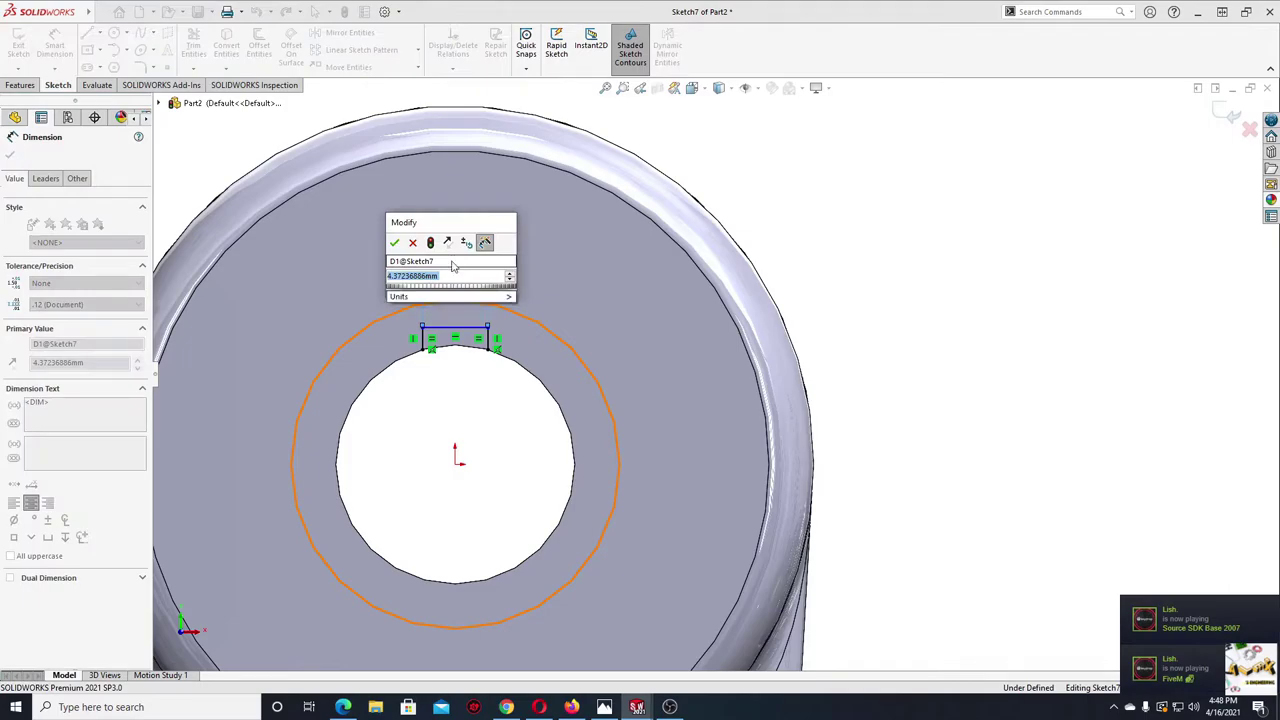
pyautogui.write('3.2')
pyautogui.press('Return')
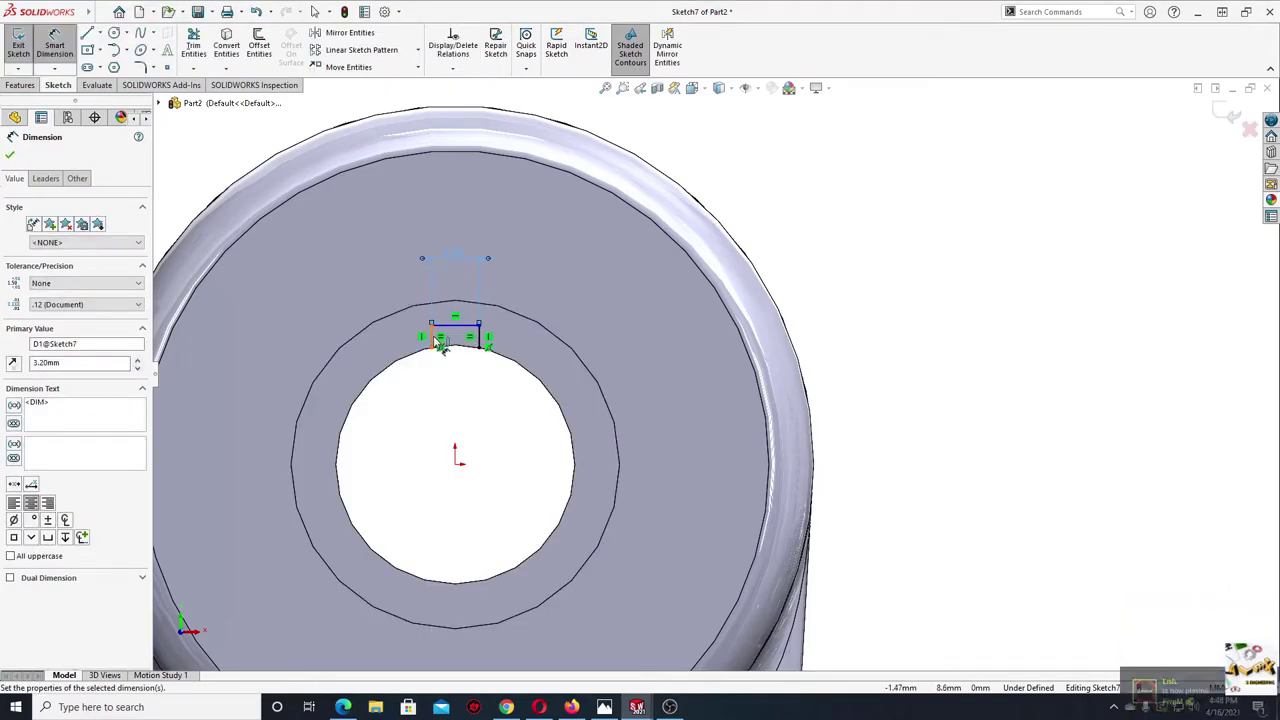
pyautogui.click(431, 338)
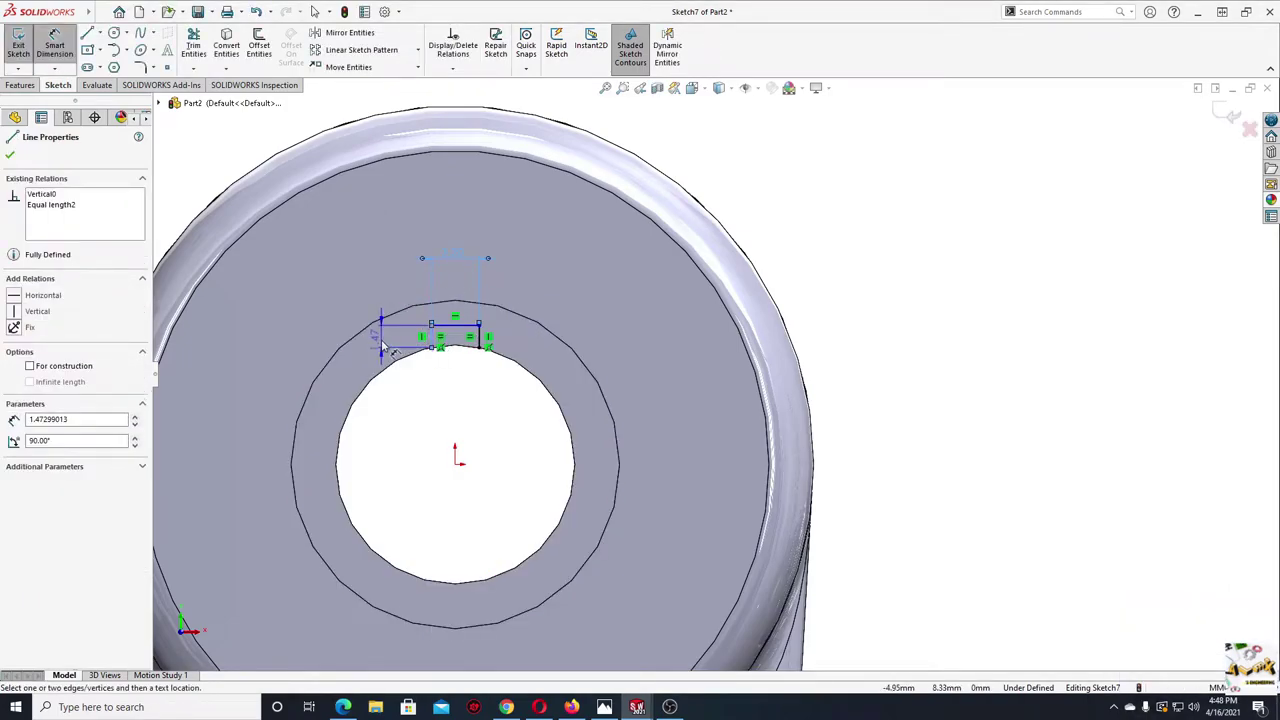
pyautogui.click(381, 345)
pyautogui.write('1')
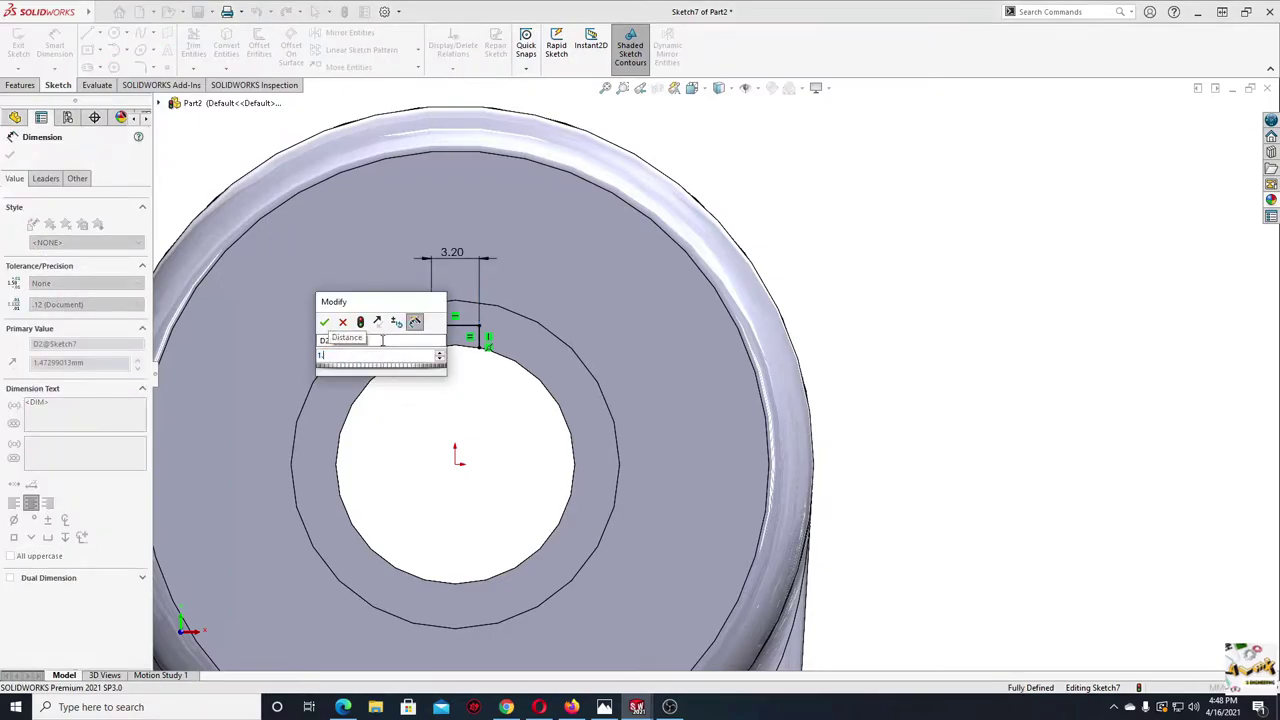
pyautogui.write('.7')
pyautogui.press('Return')
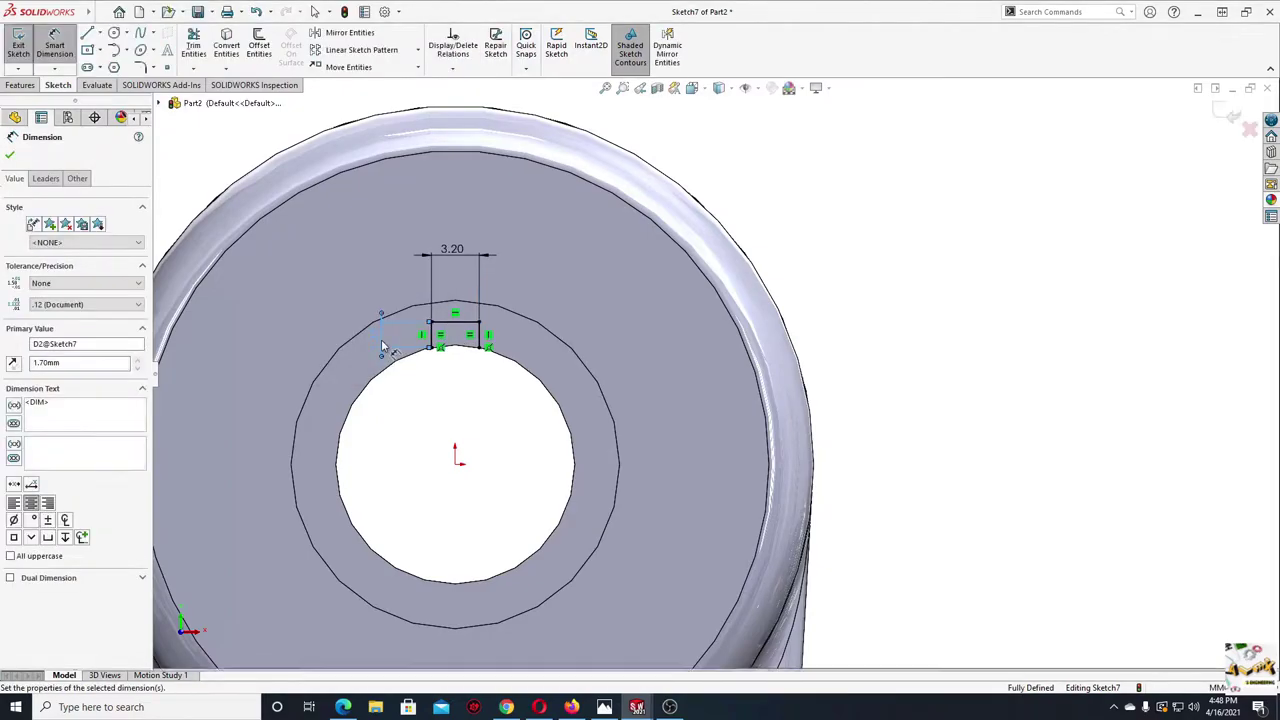
pyautogui.click(10, 158)
# - Close the slot bottom with a V-shaped pair of lines between its corners
pyautogui.click(88, 33)
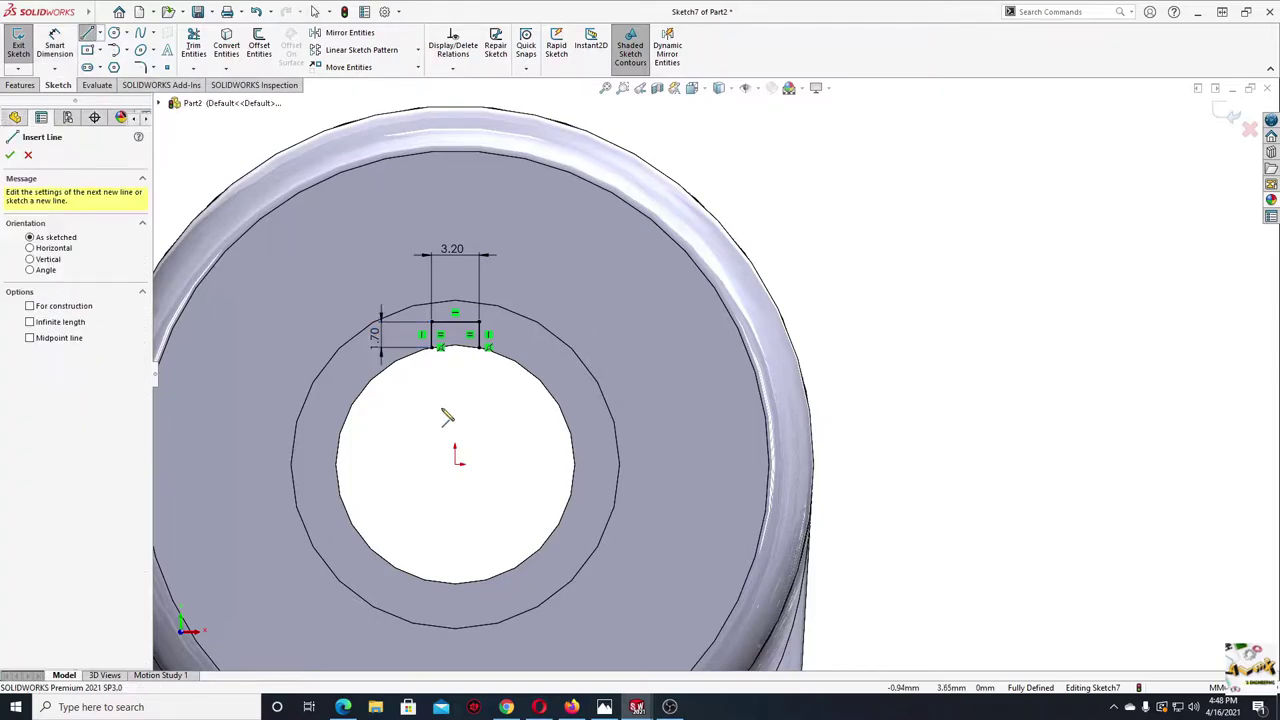
pyautogui.click(440, 348)
pyautogui.click(455, 383)
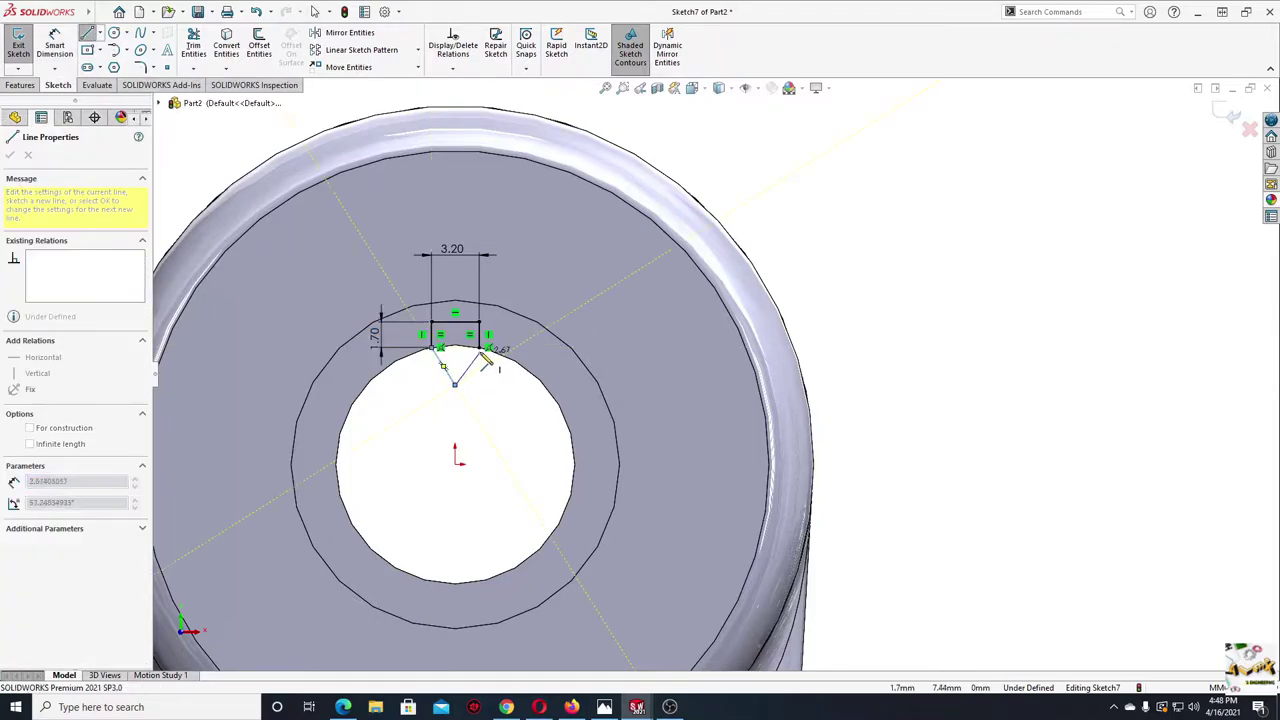
pyautogui.click(488, 348)
pyautogui.rightClick(485, 355)
pyautogui.click(514, 406)
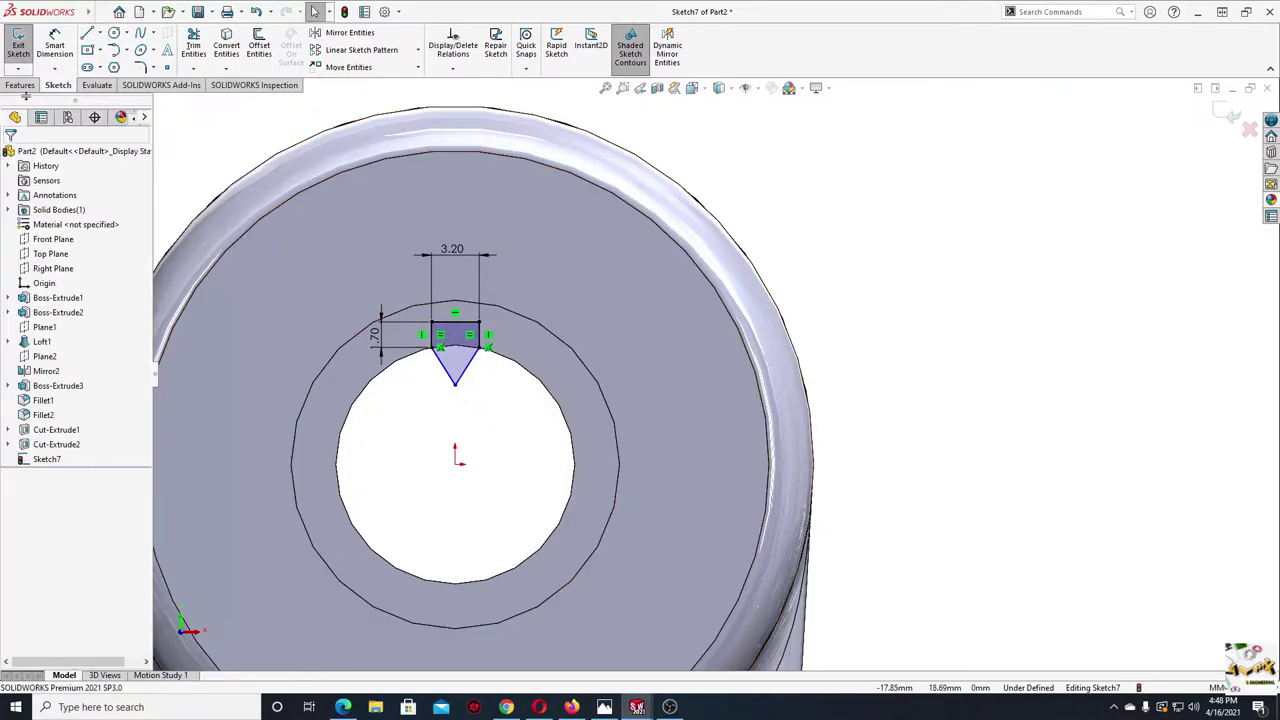
pyautogui.click(21, 85)
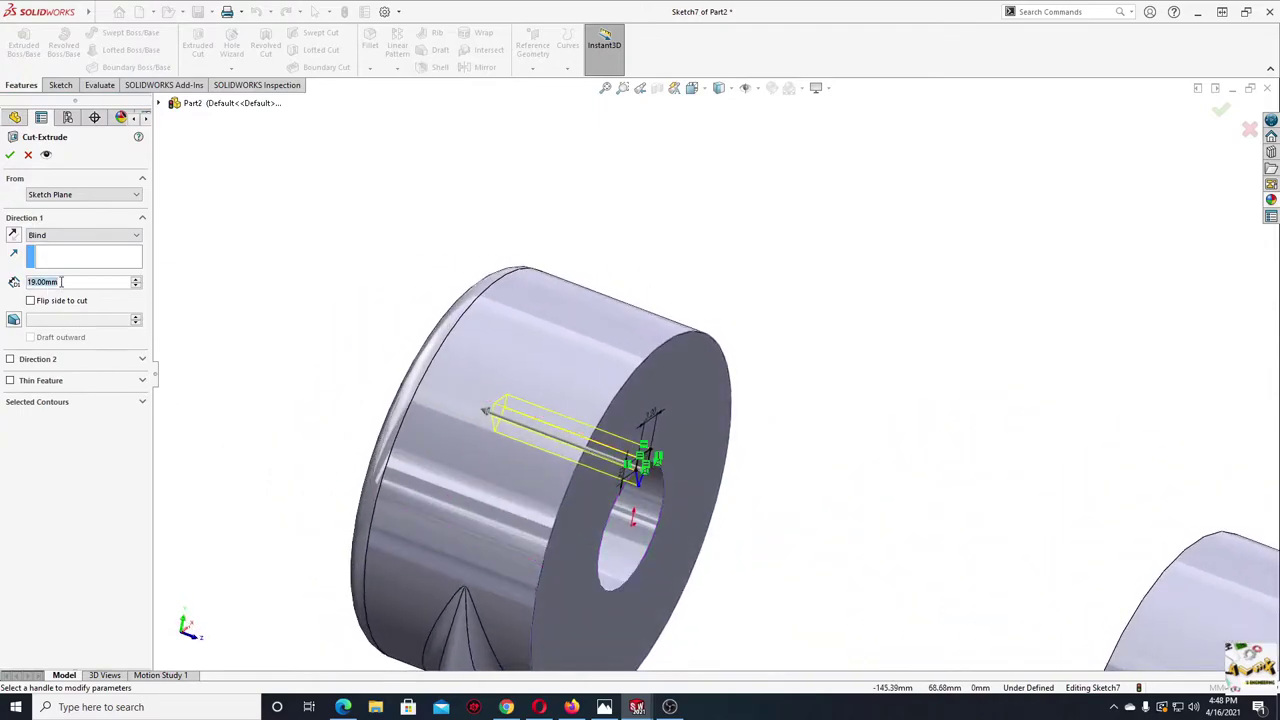
# - Cut the keyway sketch into the upper boss bore as a blind extruded cut (Cut-Extrude3)
pyautogui.write('18')
pyautogui.press('Return')
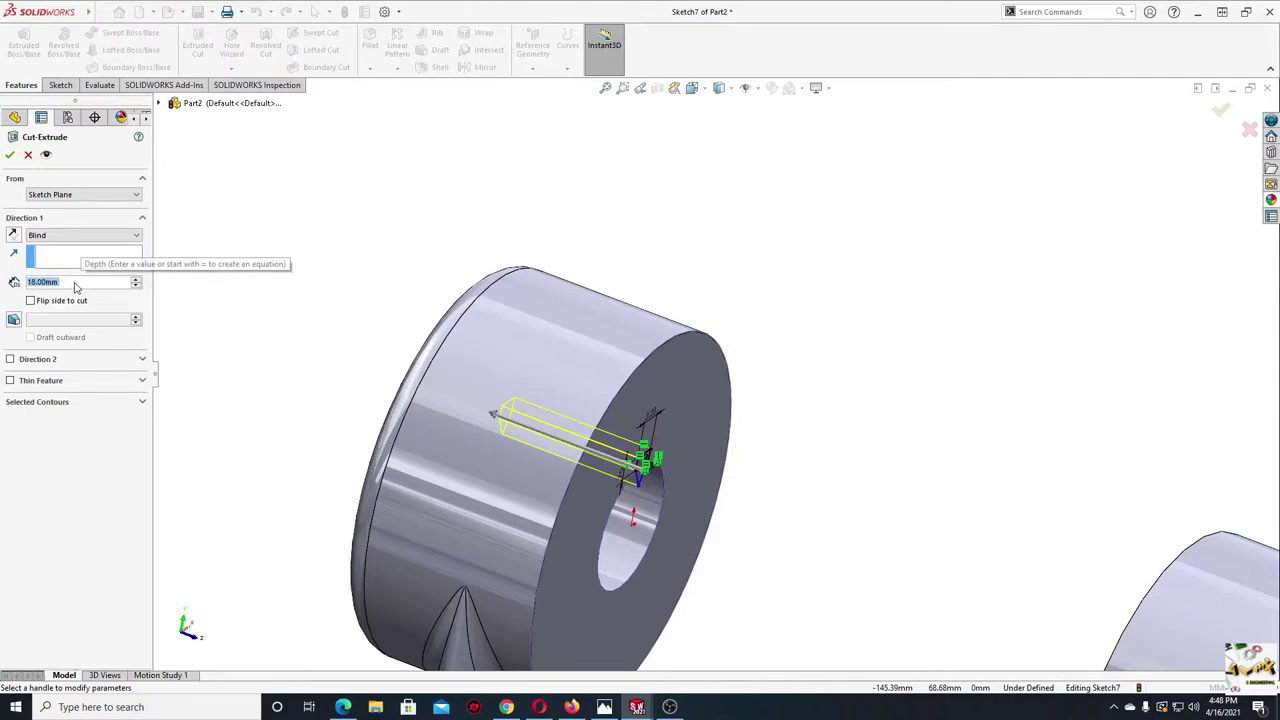
pyautogui.scroll(2, 75, 286)
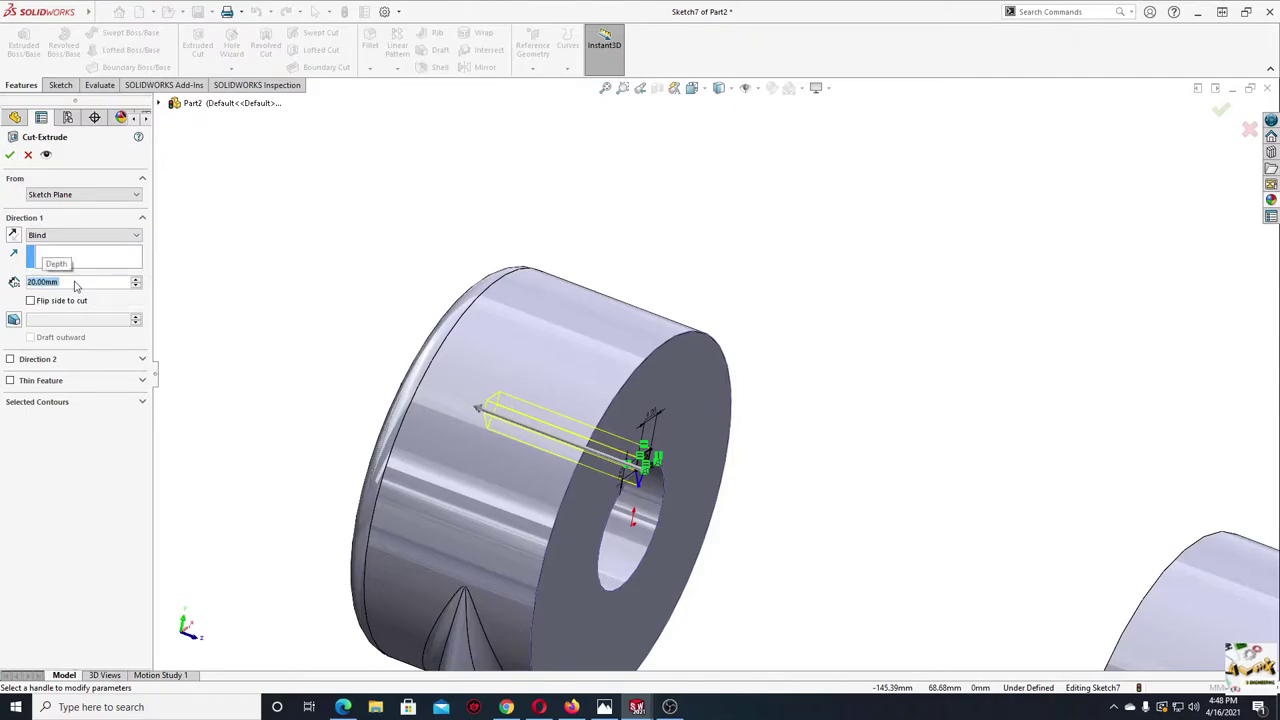
pyautogui.click(9, 154)
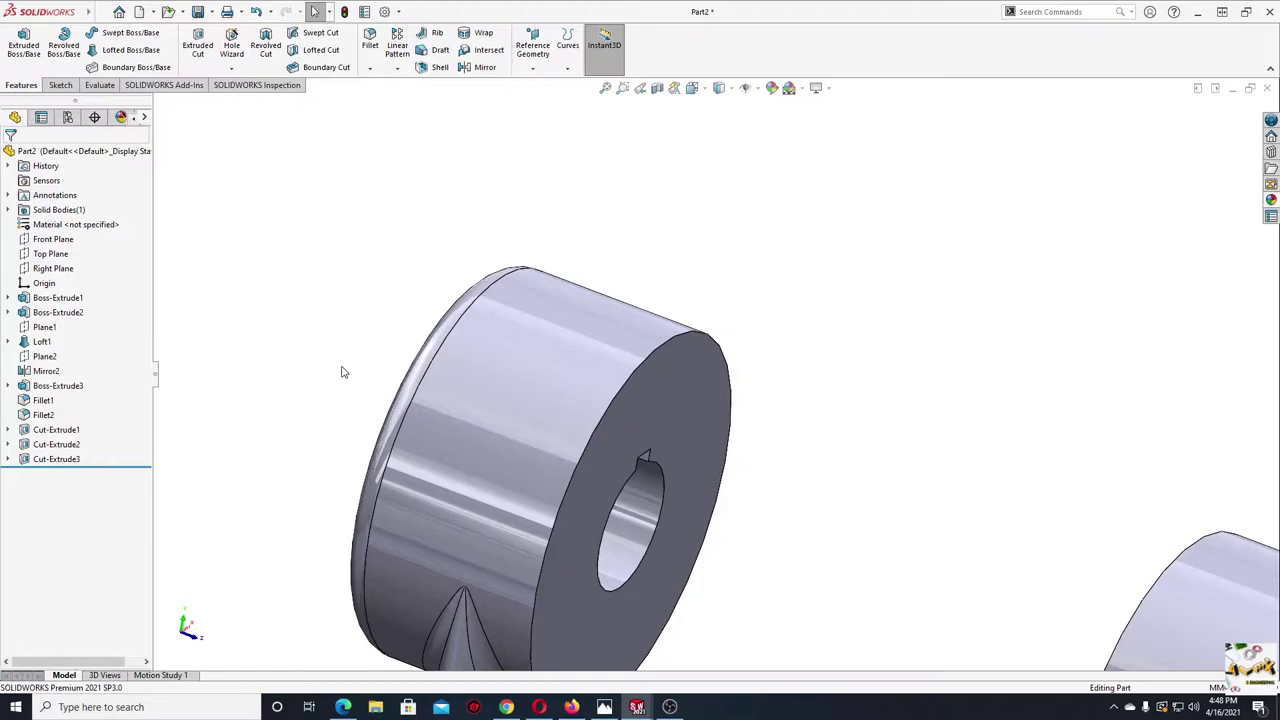
pyautogui.moveTo(343, 371)
pyautogui.mouseDown(button='middle')
pyautogui.moveTo(521, 439)
pyautogui.moveTo(434, 360)
pyautogui.moveTo(500, 389)
pyautogui.moveTo(652, 516)
pyautogui.moveTo(463, 405)
pyautogui.moveTo(531, 449)
pyautogui.moveTo(530, 465)
pyautogui.moveTo(523, 420)
pyautogui.moveTo(743, 577)
pyautogui.moveTo(606, 554)
pyautogui.moveTo(640, 634)
pyautogui.moveTo(290, 429)
pyautogui.moveTo(306, 411)
pyautogui.mouseUp(button='middle')
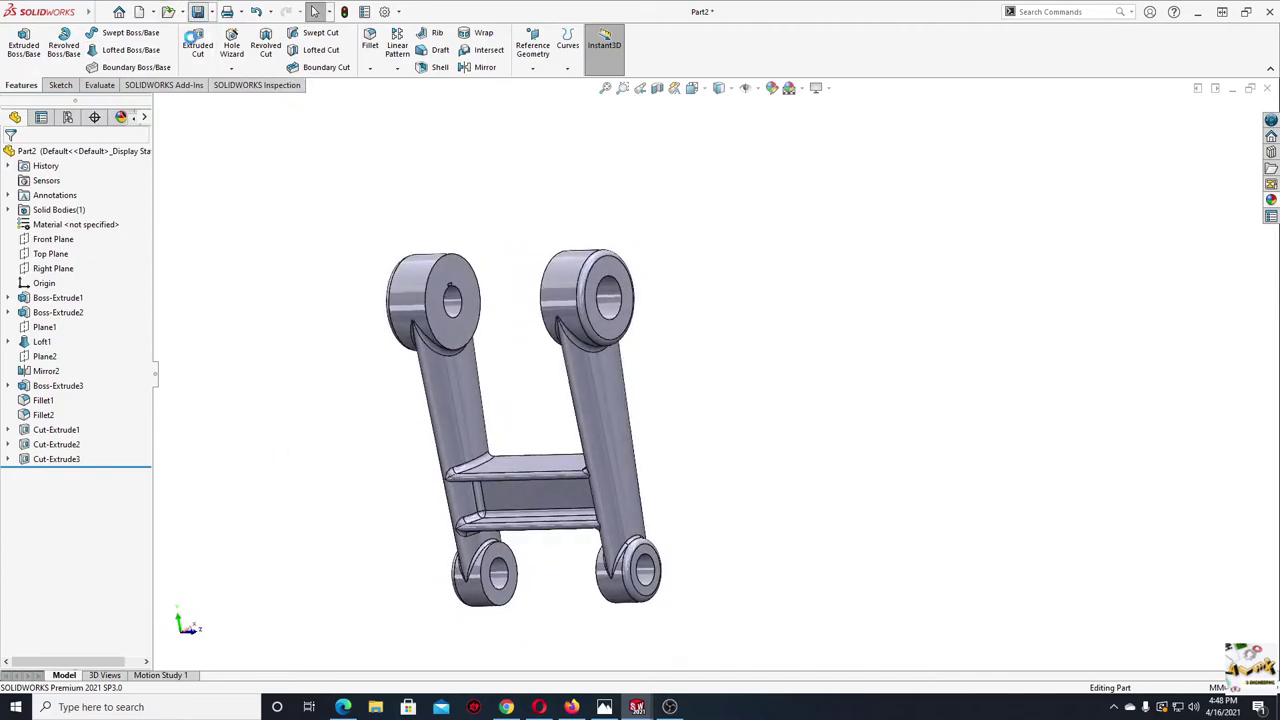
# - Save the frame part as Frame 1 and start a new part document
pyautogui.hotkey('ctrl', 's')
pyautogui.write('Frame 1')
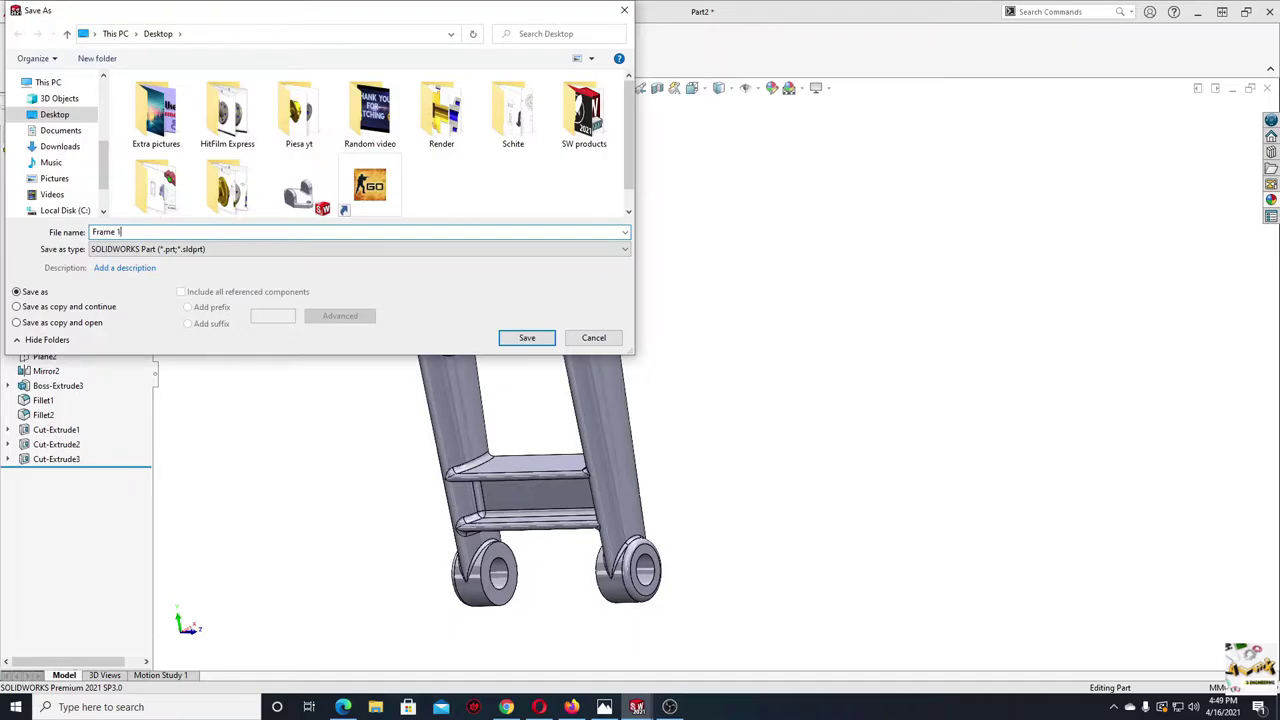
pyautogui.press('Return')
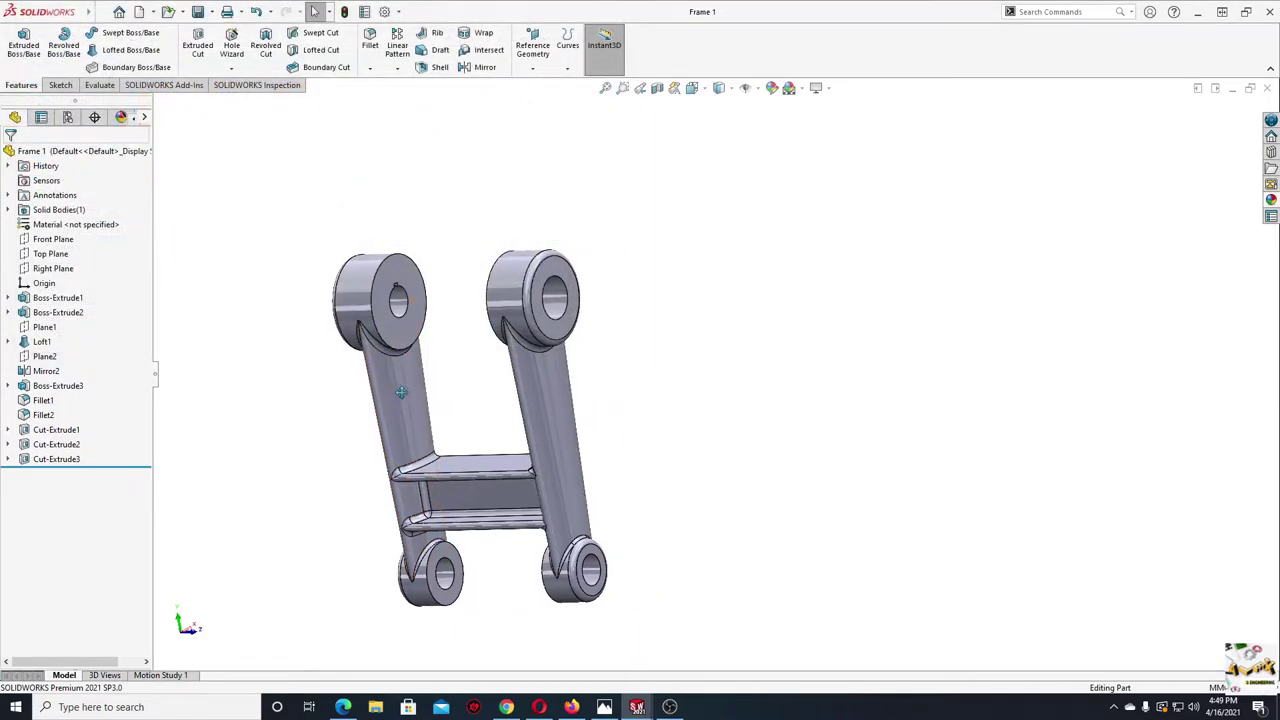
pyautogui.keyDown('ctrl'); pyautogui.moveTo(322, 311); pyautogui.dragTo(357, 382, button='middle'); pyautogui.keyUp('ctrl')
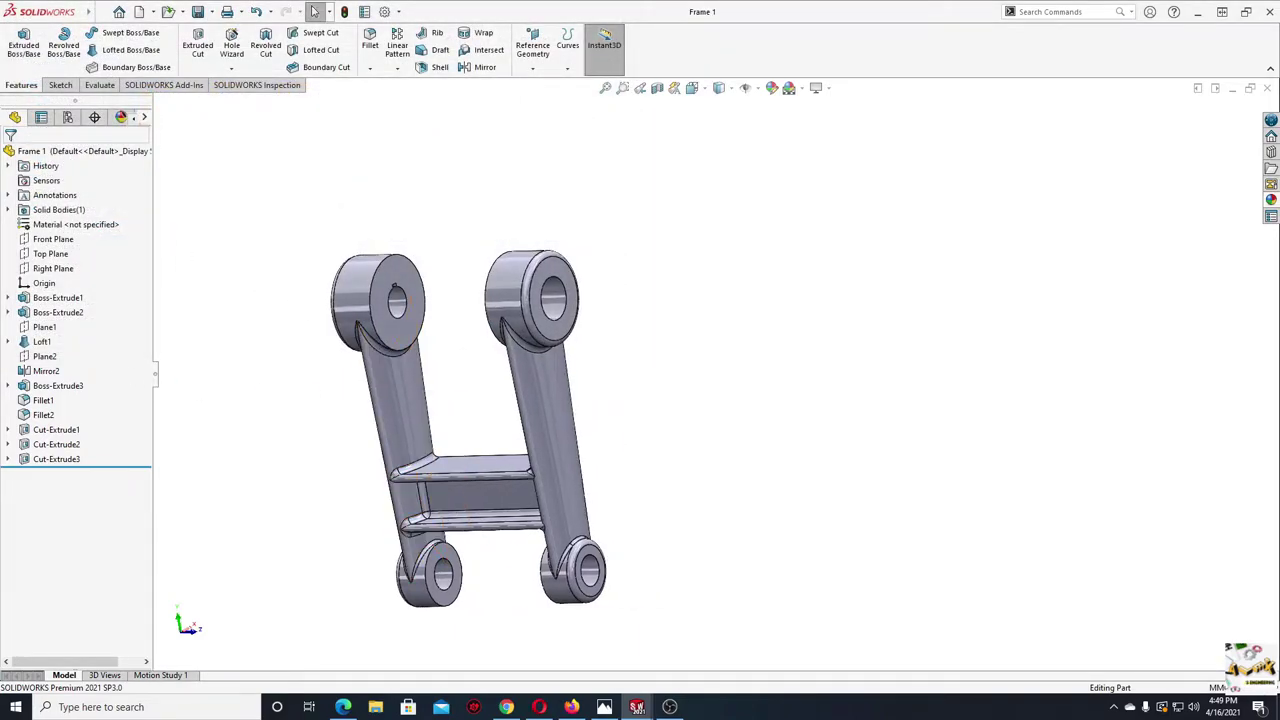
pyautogui.click(139, 12)
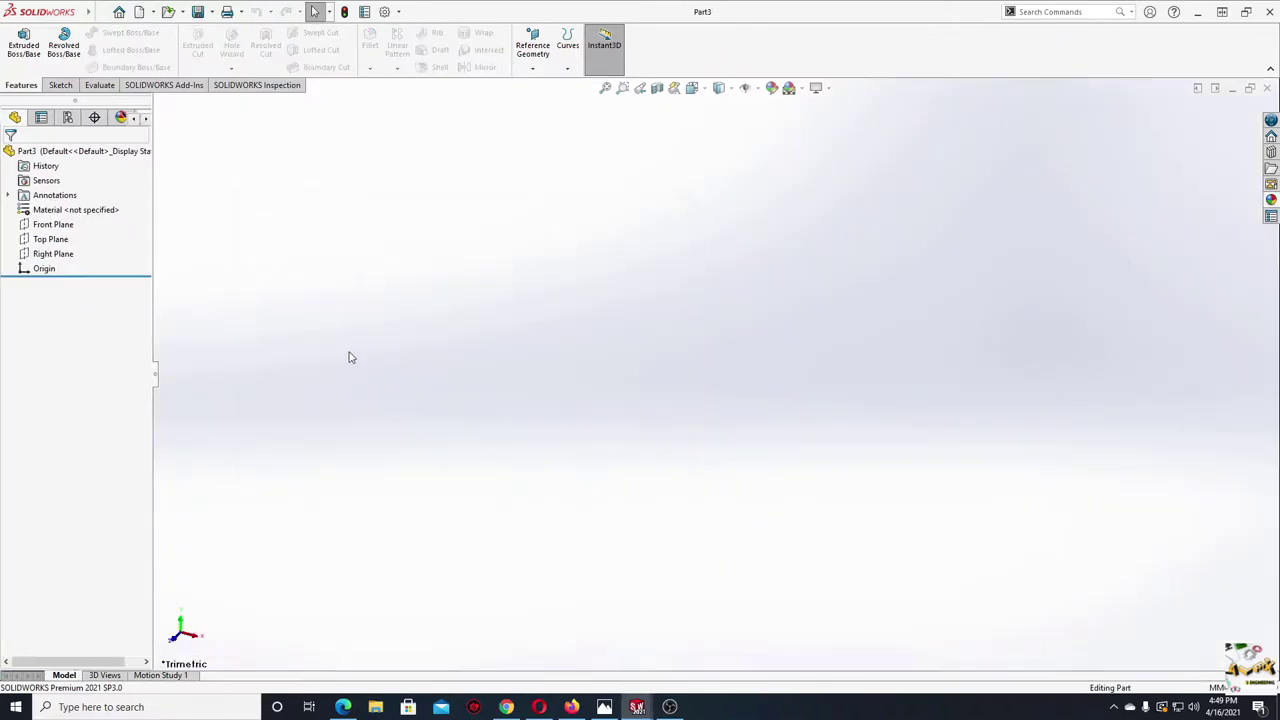
# - Give the viewport a plain white background and start a sketch on the Front Plane
pyautogui.click(790, 88)
pyautogui.click(823, 122)
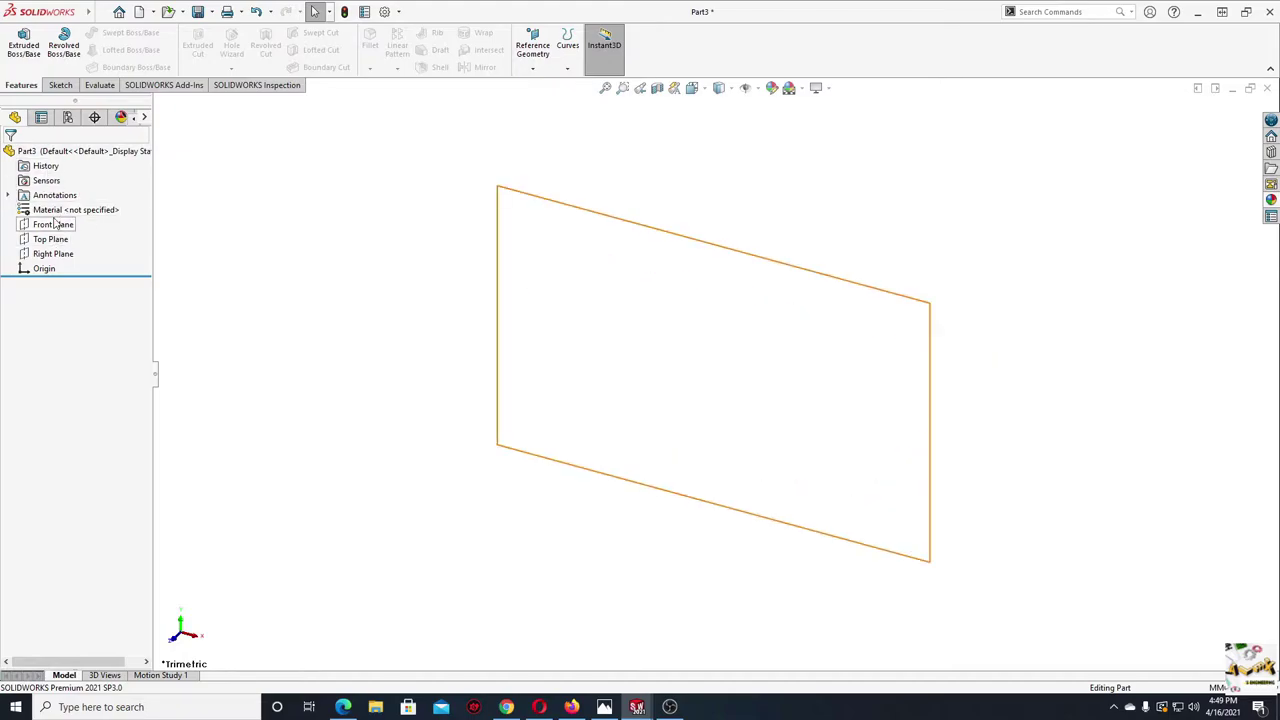
pyautogui.click(55, 224)
pyautogui.click(86, 199)
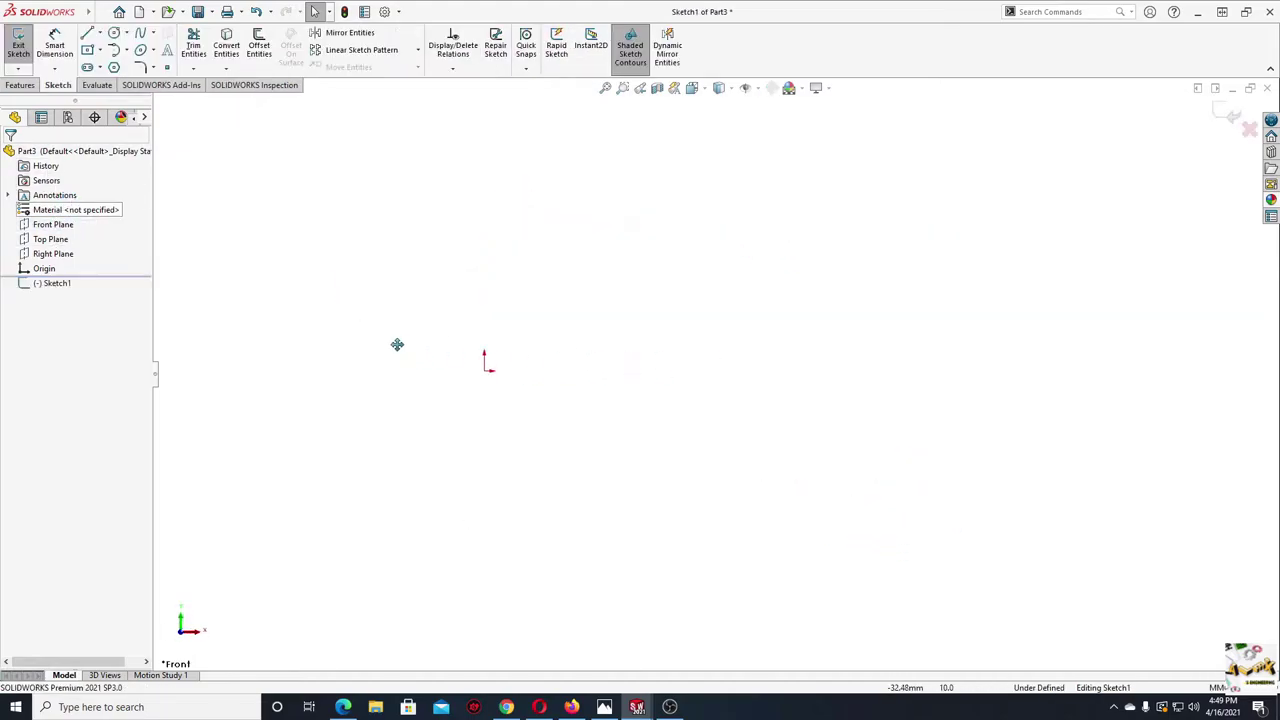
pyautogui.keyDown('ctrl'); pyautogui.moveTo(397, 345); pyautogui.dragTo(381, 350, button='middle'); pyautogui.keyUp('ctrl')
pyautogui.keyDown('ctrl'); pyautogui.moveTo(366, 254); pyautogui.dragTo(240, 209, button='middle'); pyautogui.keyUp('ctrl')
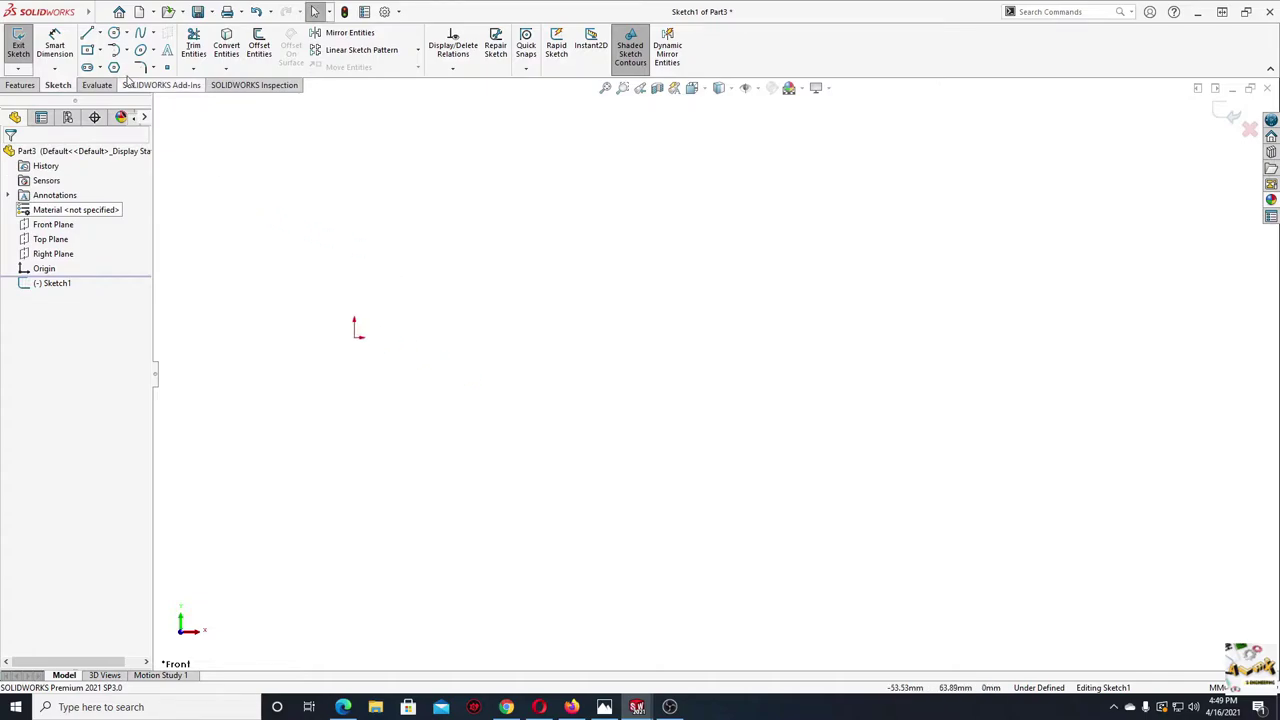
# - Draw vertical and horizontal centerlines from the origin and mirror about the vertical one
pyautogui.click(100, 33)
pyautogui.click(118, 64)
pyautogui.click(354, 334)
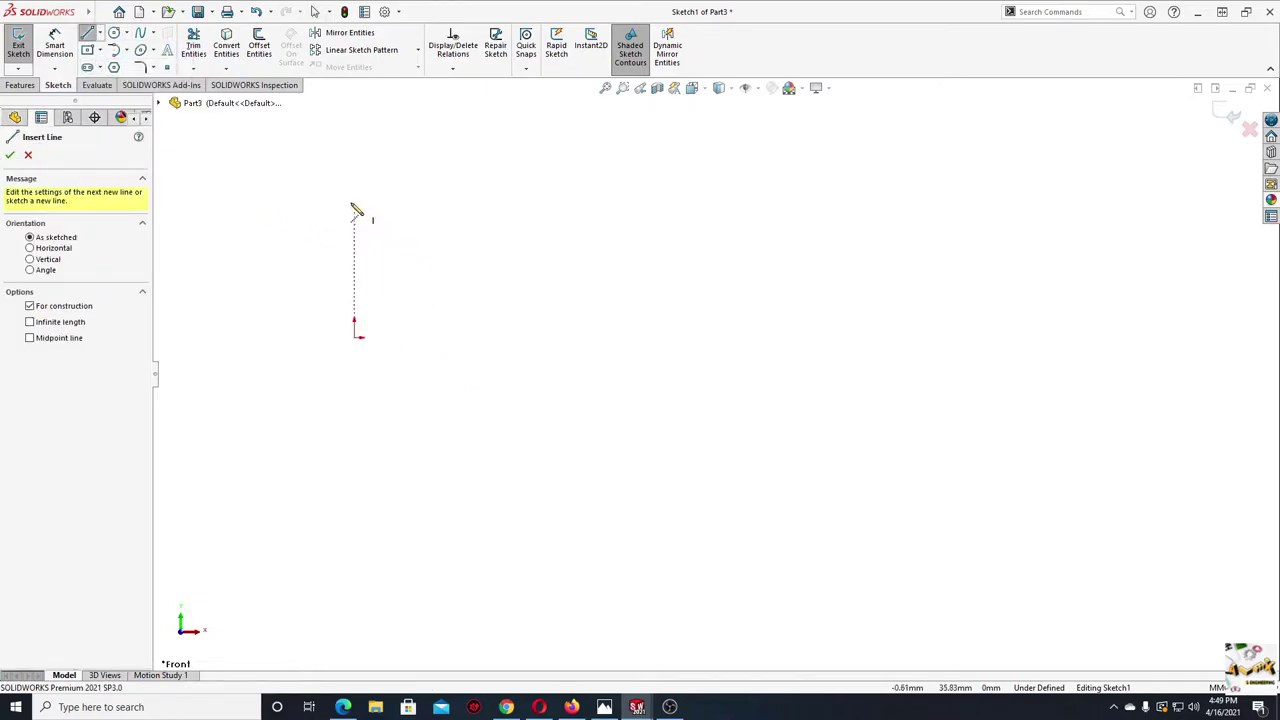
pyautogui.click(354, 203)
pyautogui.click(354, 336)
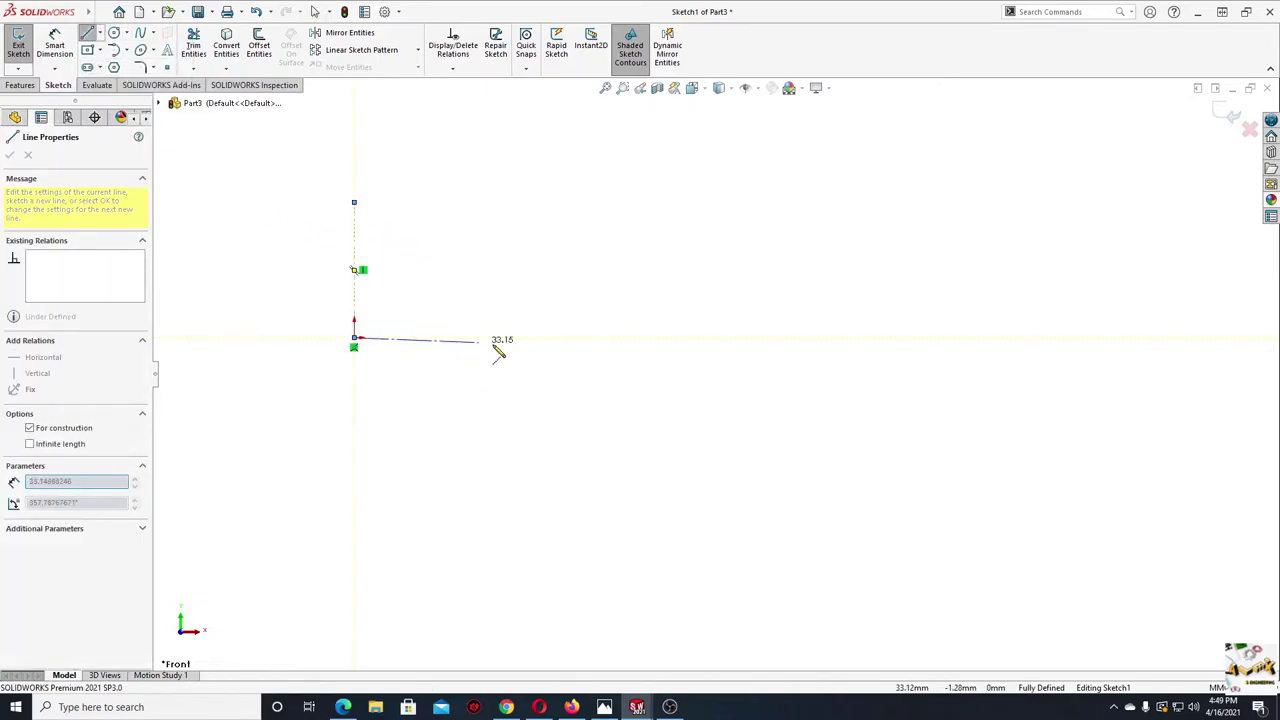
pyautogui.click(546, 337)
pyautogui.press('Escape')
pyautogui.press('Escape')
pyautogui.keyDown('ctrl'); pyautogui.moveTo(563, 326); pyautogui.dragTo(566, 469, button='middle'); pyautogui.keyUp('ctrl')
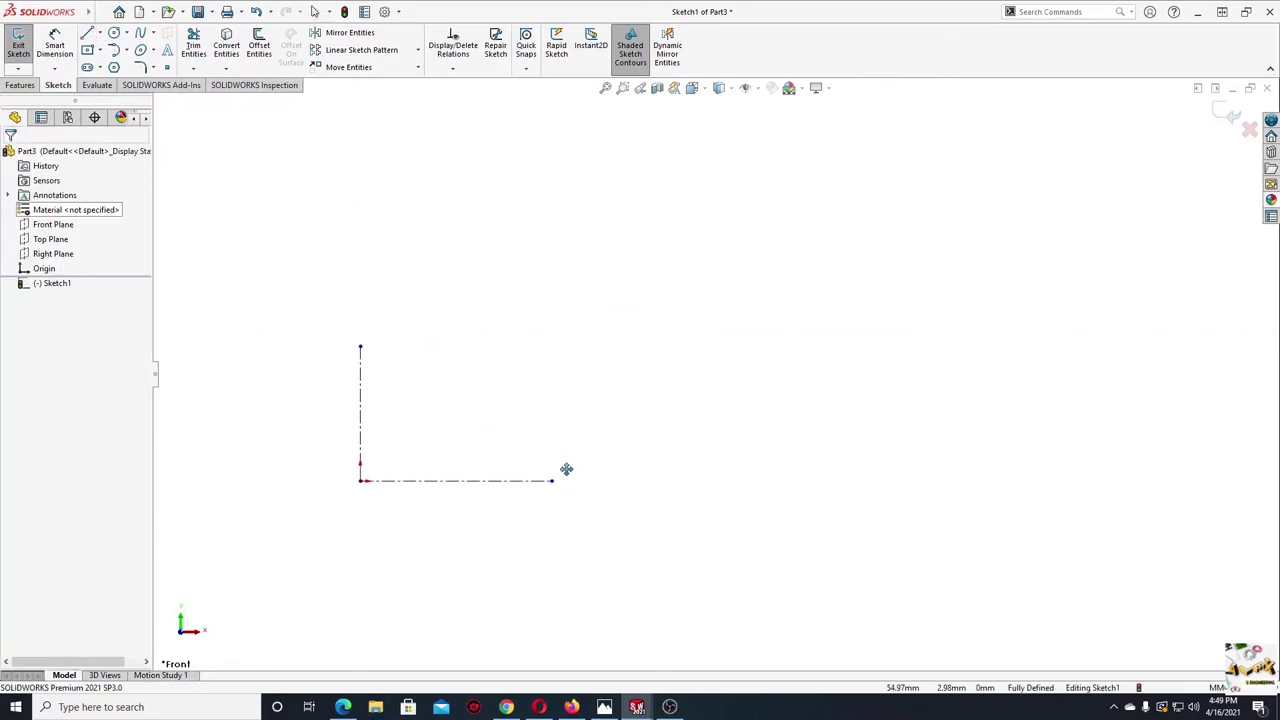
pyautogui.click(667, 50)
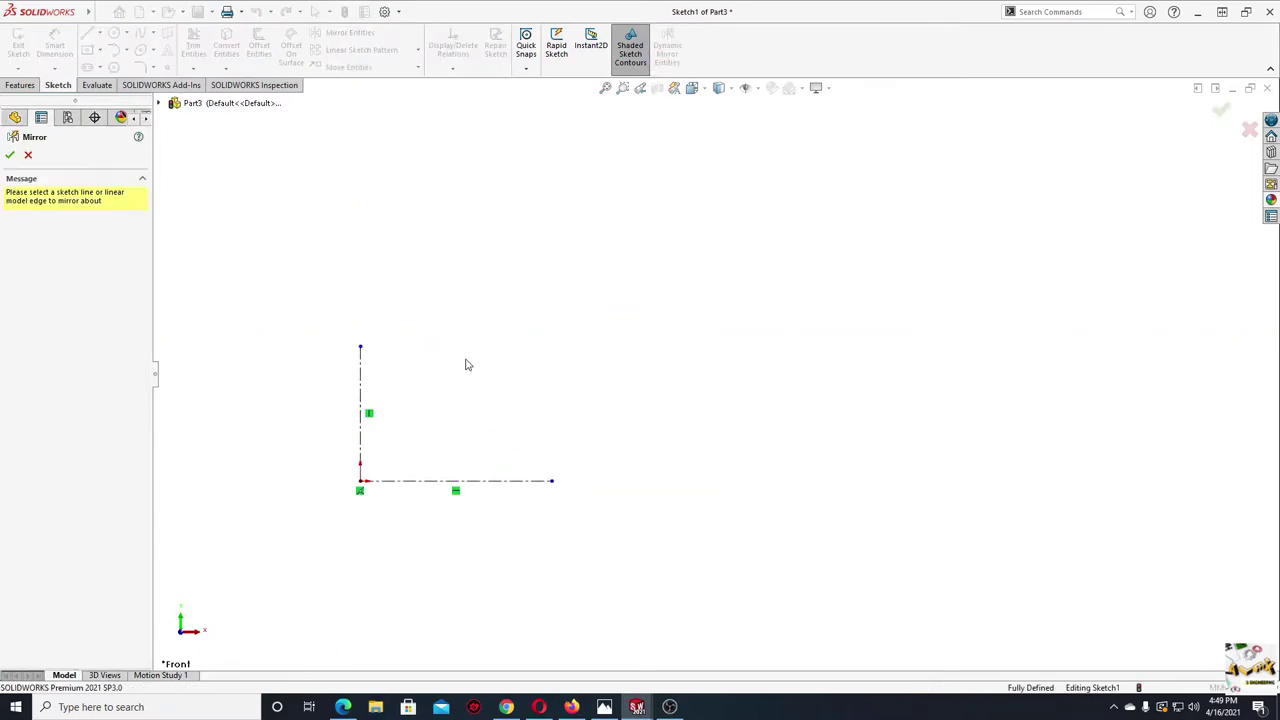
pyautogui.click(363, 410)
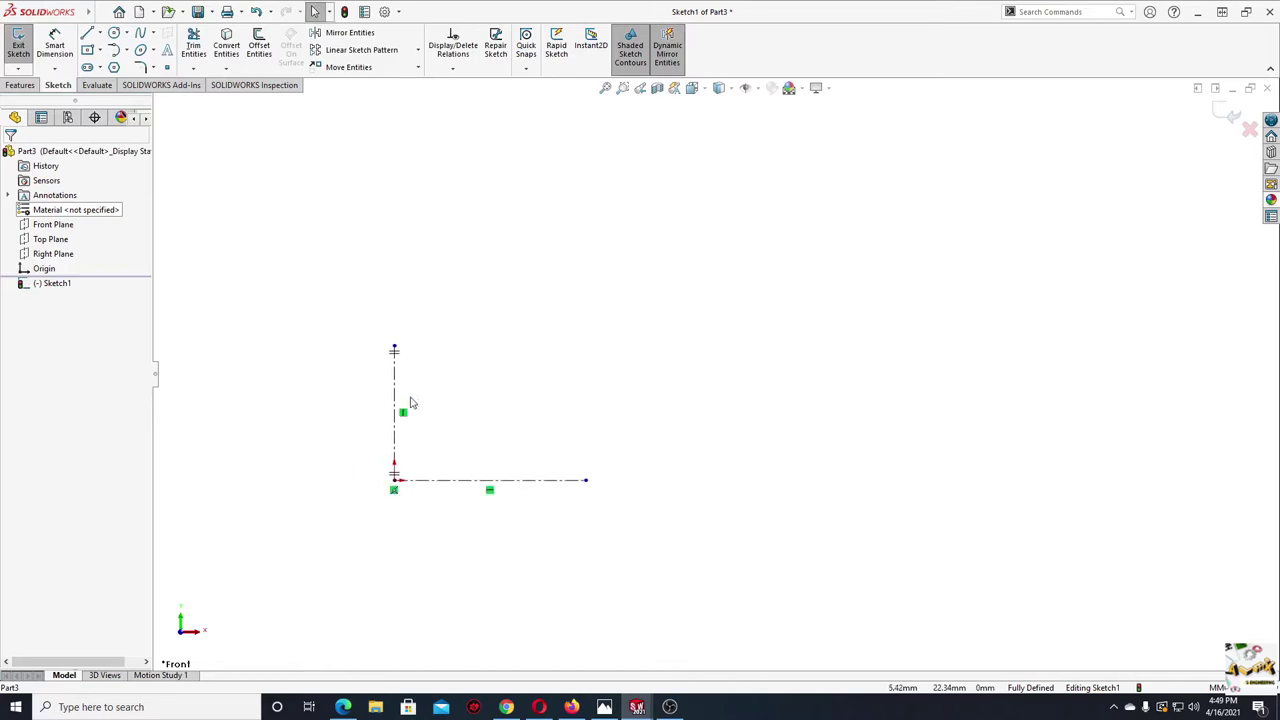
# - Draw the stepped half-profile with lines, letting the mirror close the symmetric shape
pyautogui.click(87, 33)
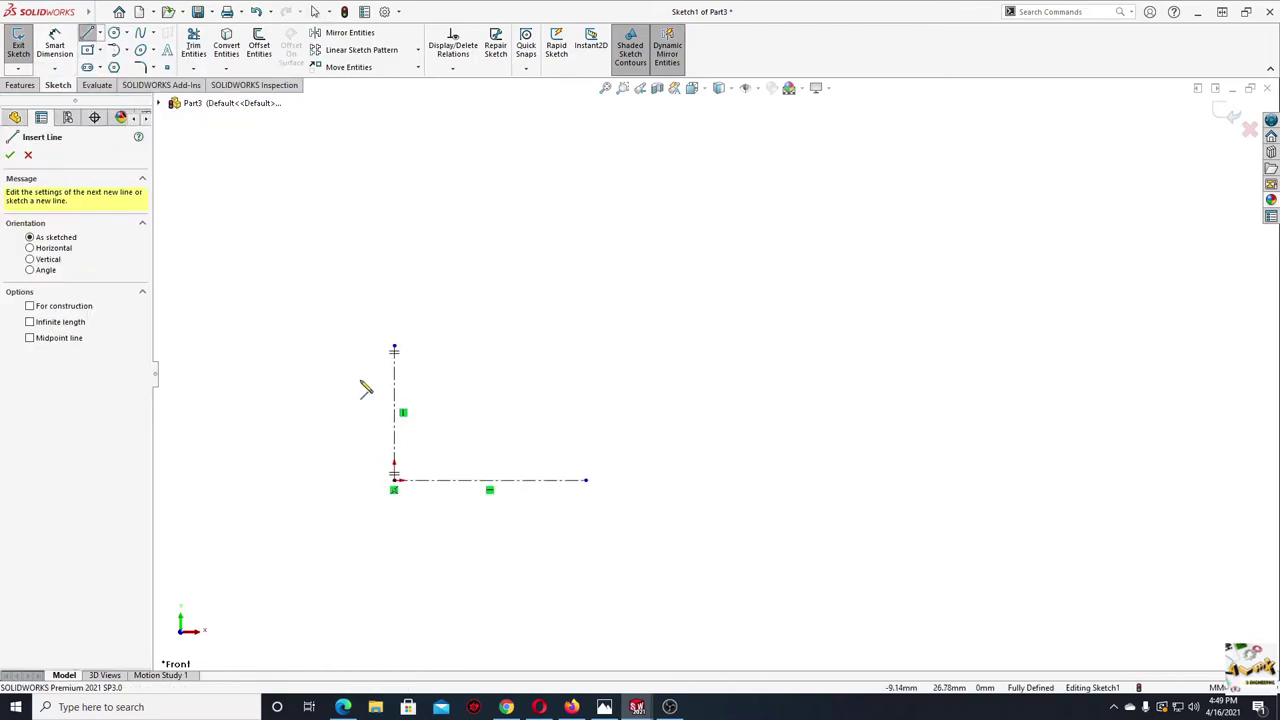
pyautogui.scroll(-1, 390, 398)
pyautogui.keyDown('ctrl'); pyautogui.moveTo(390, 398); pyautogui.dragTo(399, 390, button='middle'); pyautogui.keyUp('ctrl')
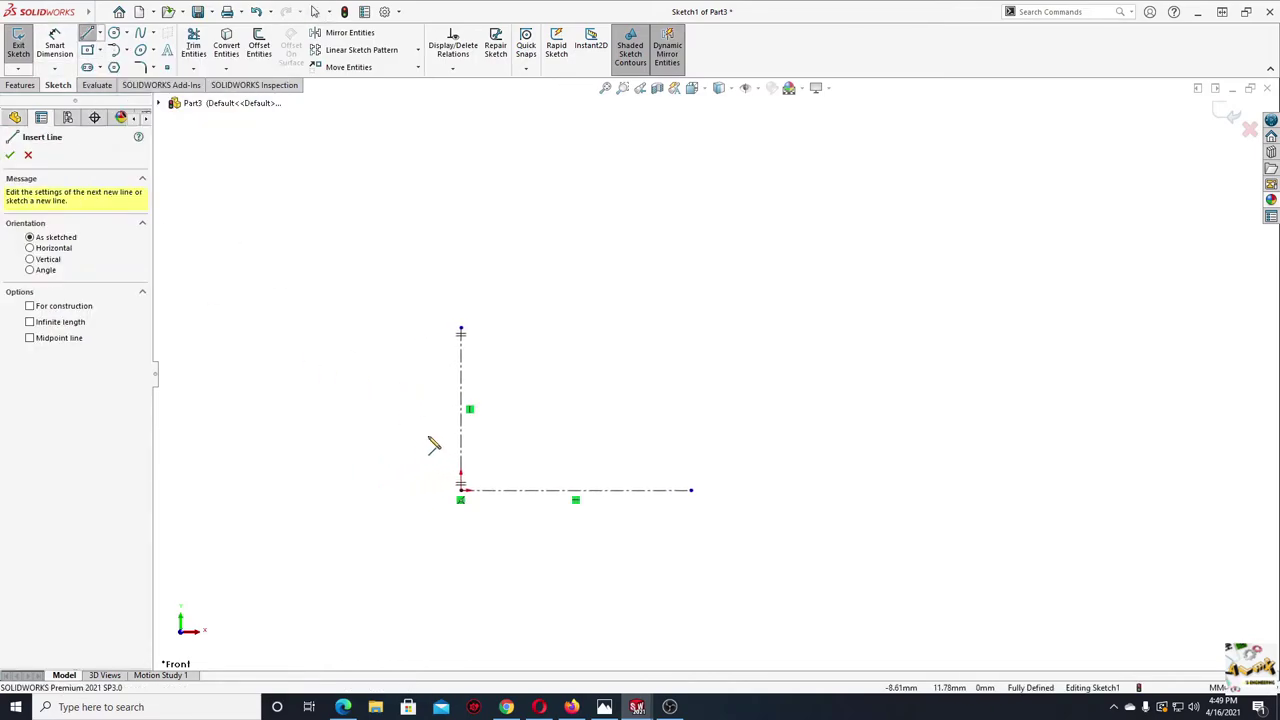
pyautogui.click(460, 433)
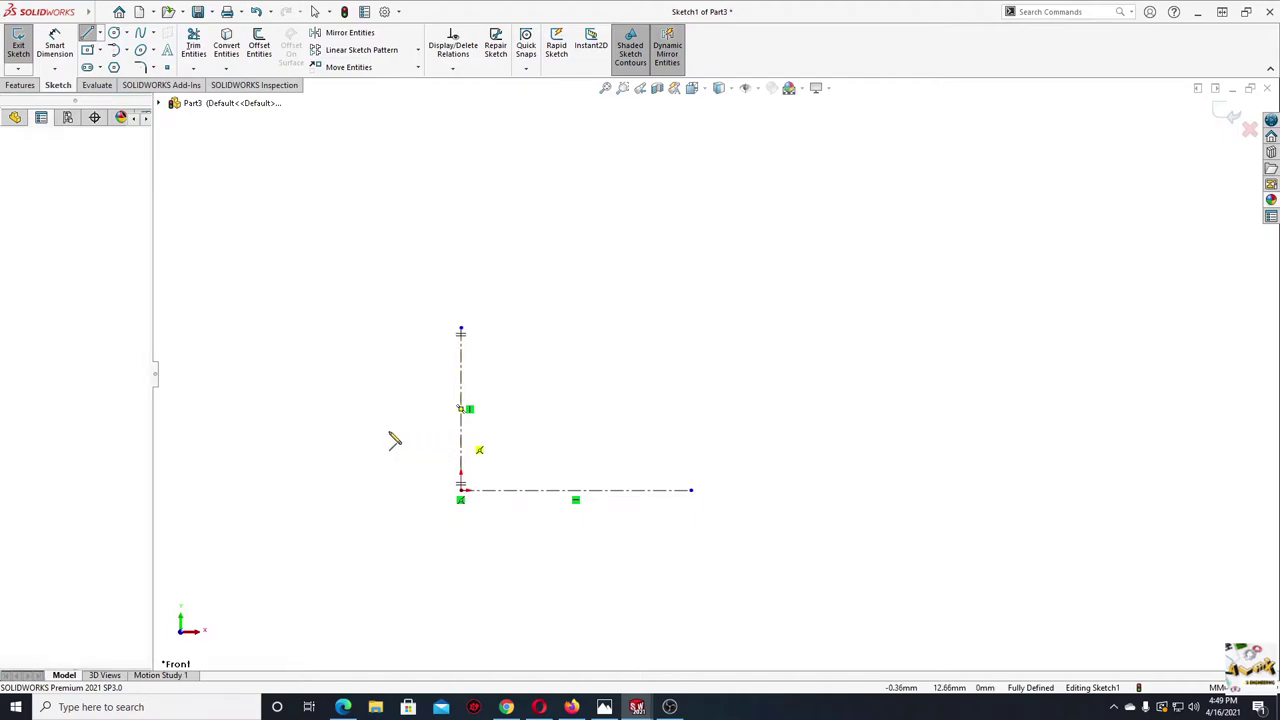
pyautogui.click(267, 434)
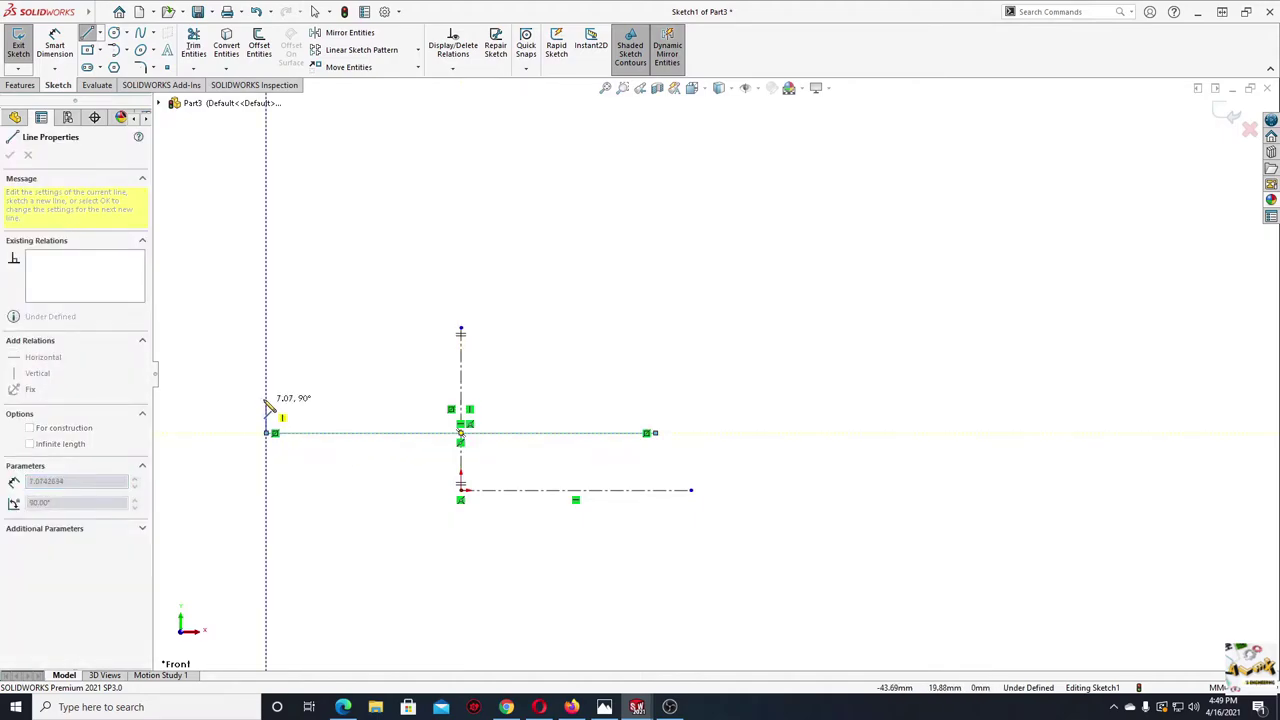
pyautogui.click(267, 396)
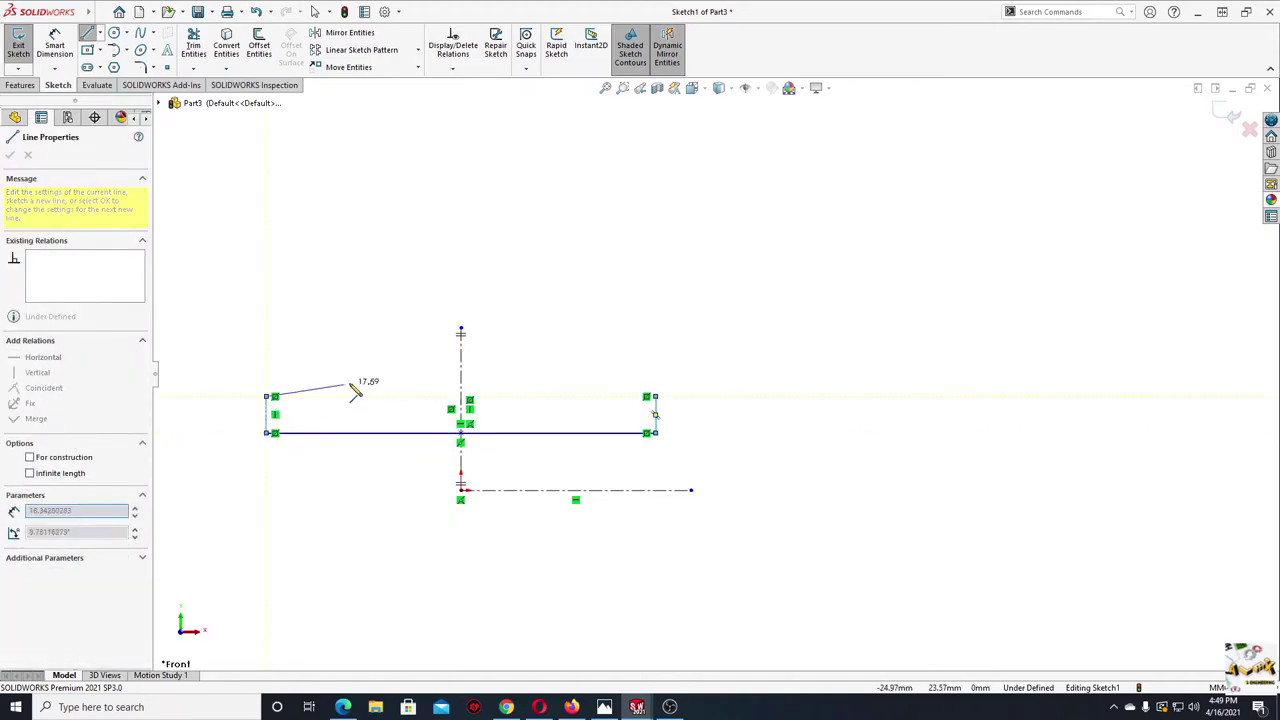
pyautogui.click(409, 387)
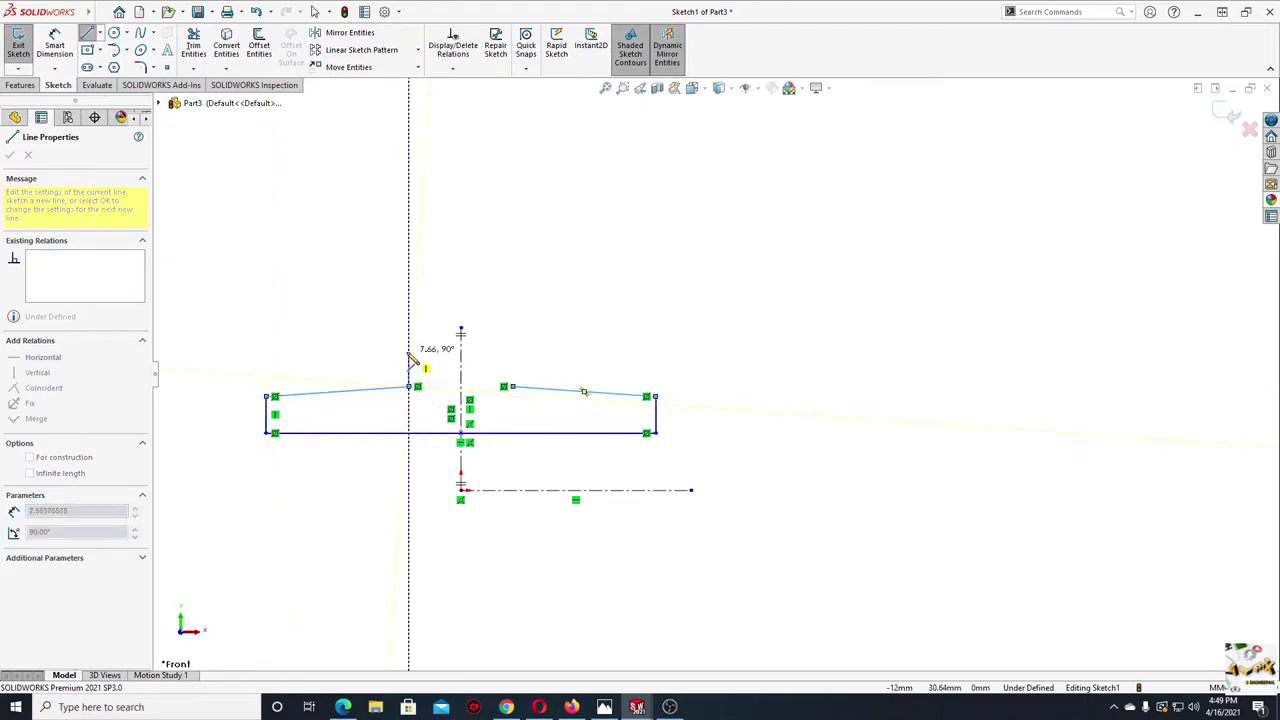
pyautogui.click(409, 352)
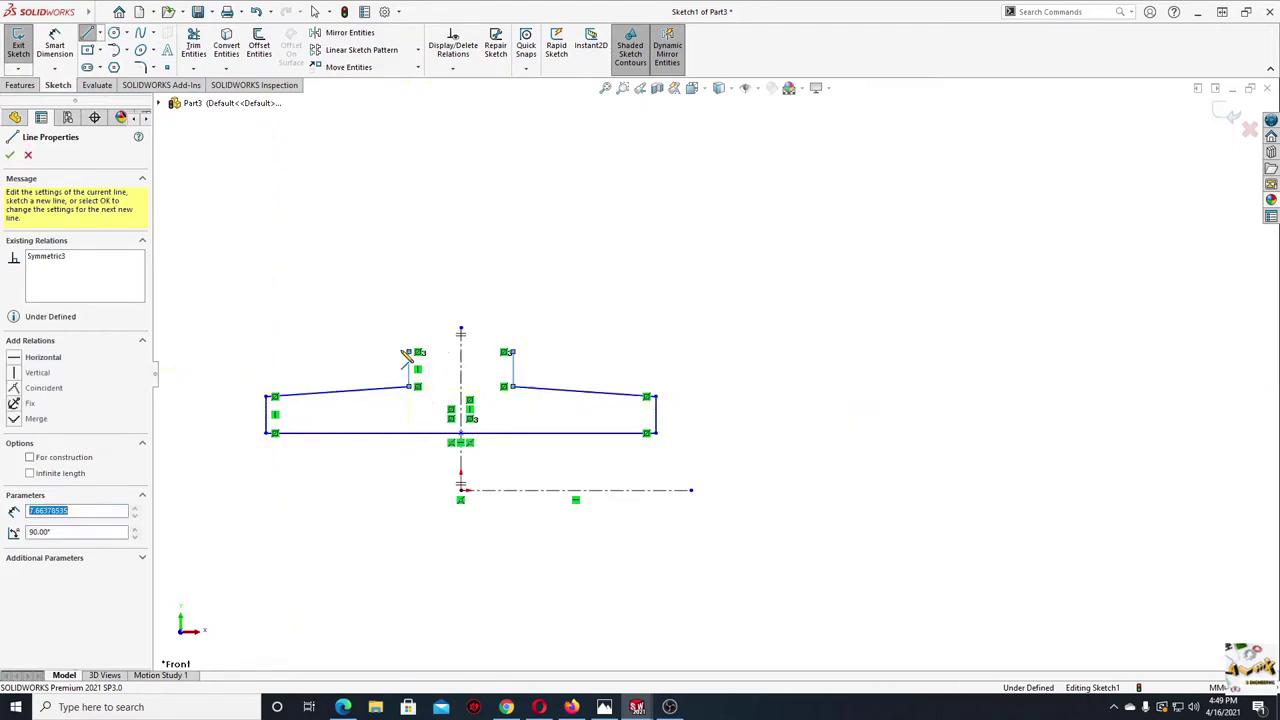
pyautogui.click(289, 338)
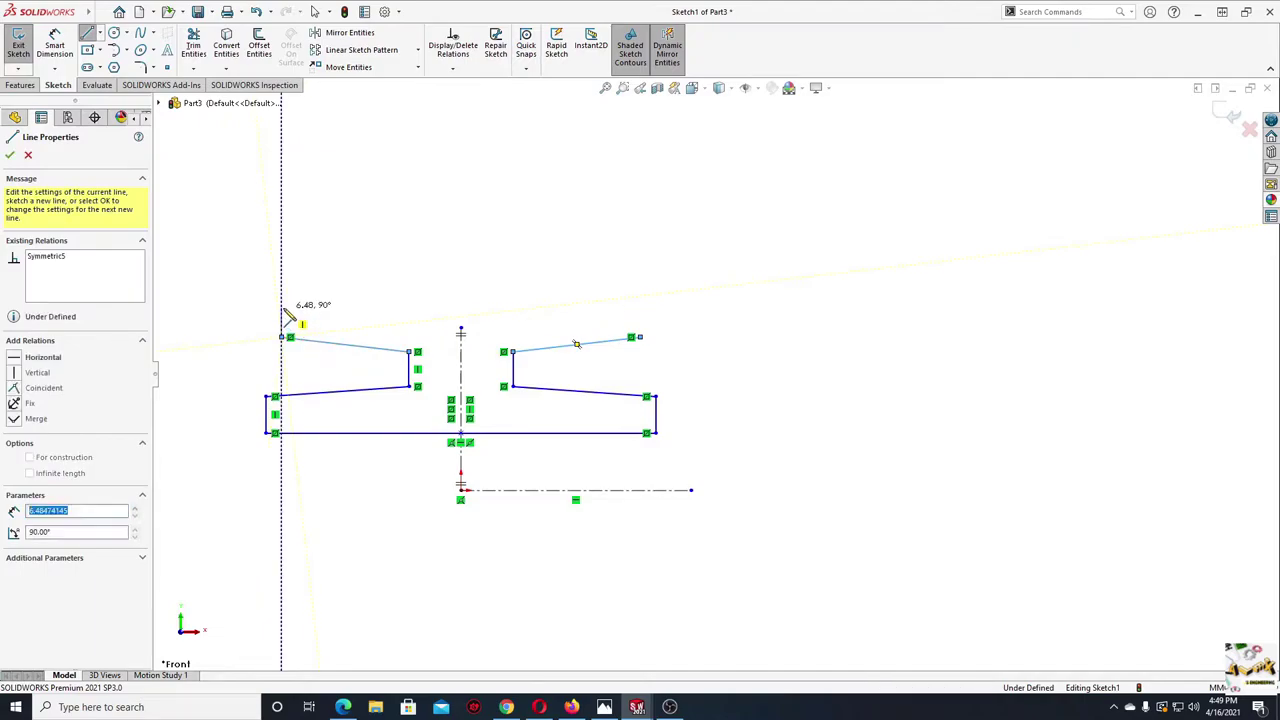
pyautogui.click(290, 308)
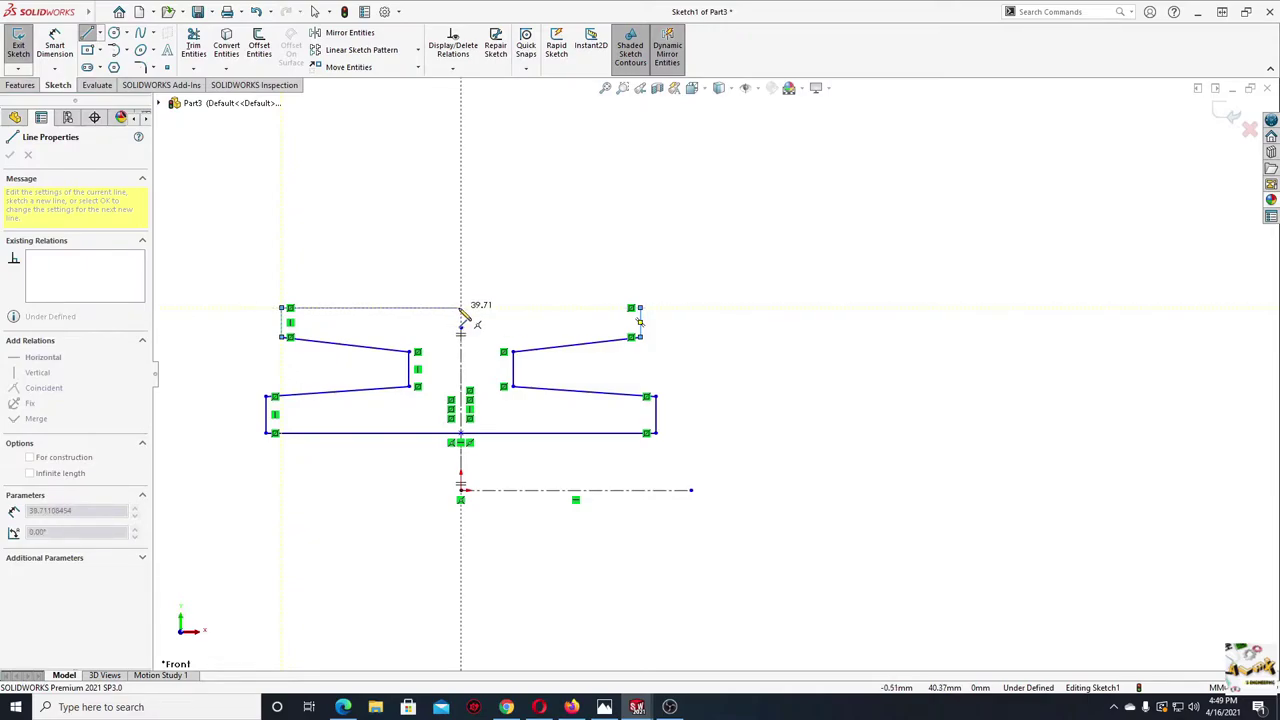
pyautogui.click(461, 310)
pyautogui.press('Escape')
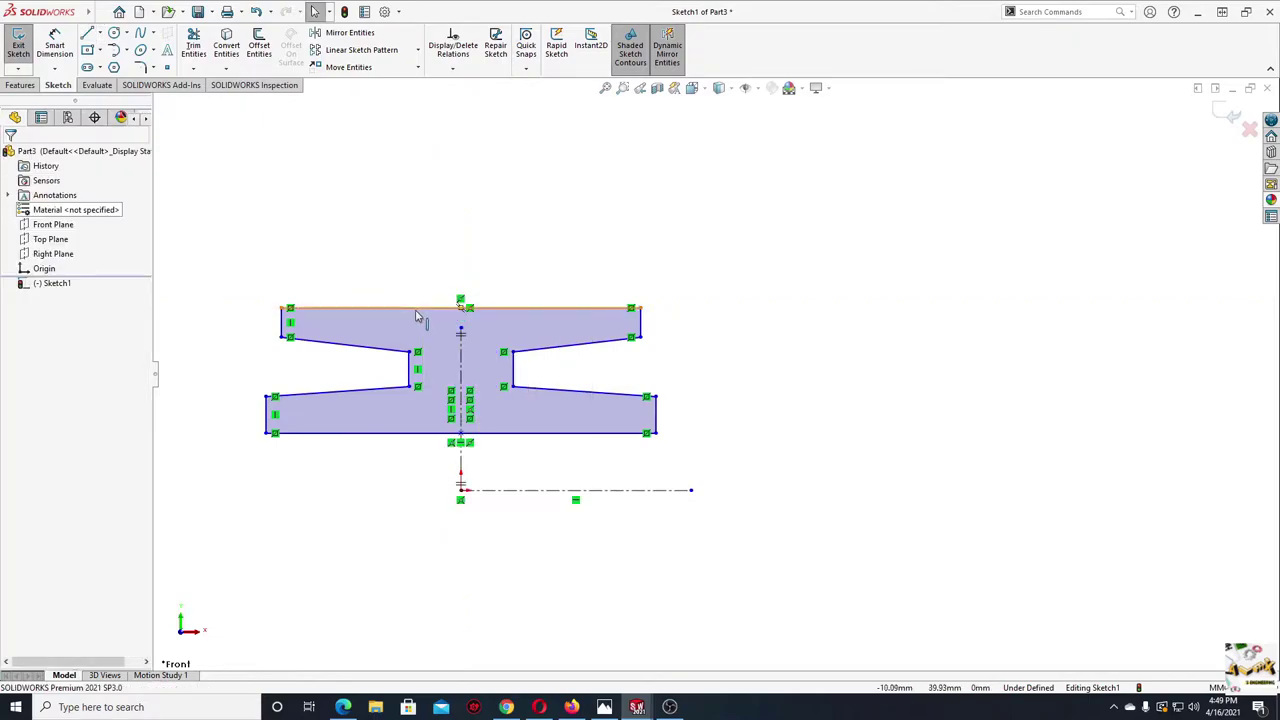
# - Dimension the profile's bottom width to 66 mm and top width to 63 mm
pyautogui.click(416, 313)
pyautogui.click(371, 270)
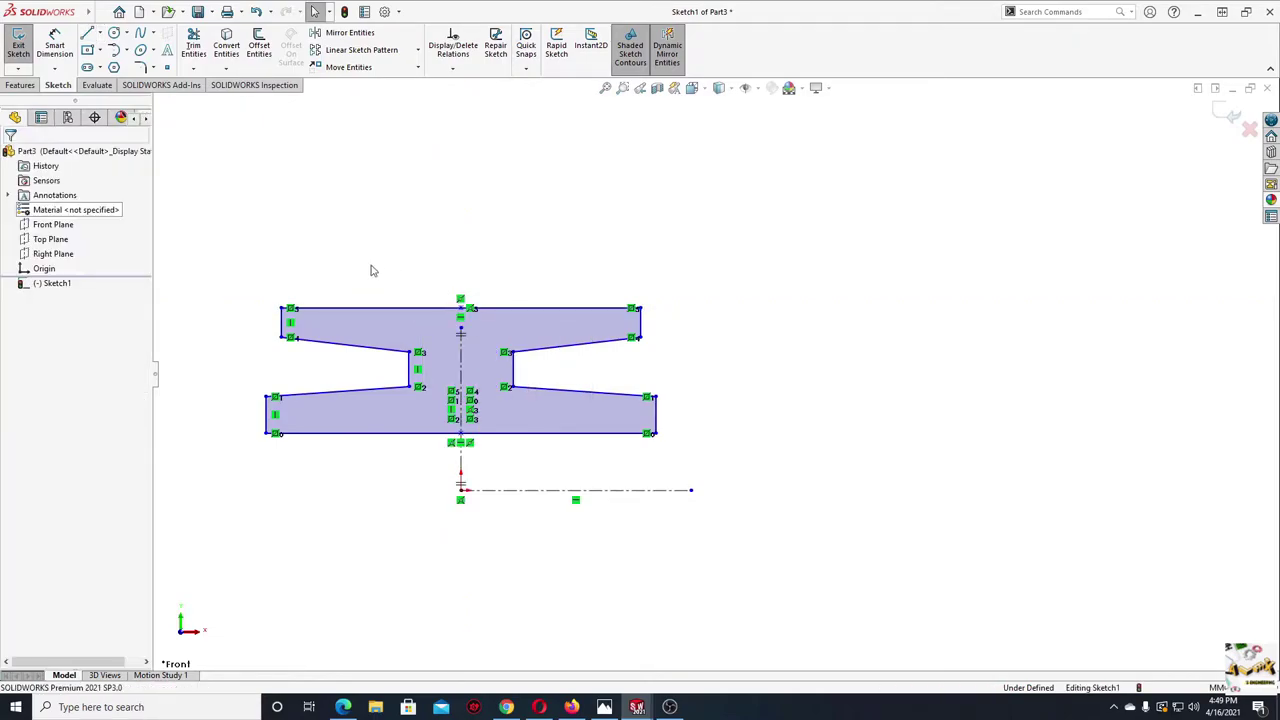
pyautogui.click(70, 40)
pyautogui.keyDown('ctrl'); pyautogui.moveTo(383, 399); pyautogui.dragTo(414, 409, button='middle'); pyautogui.keyUp('ctrl')
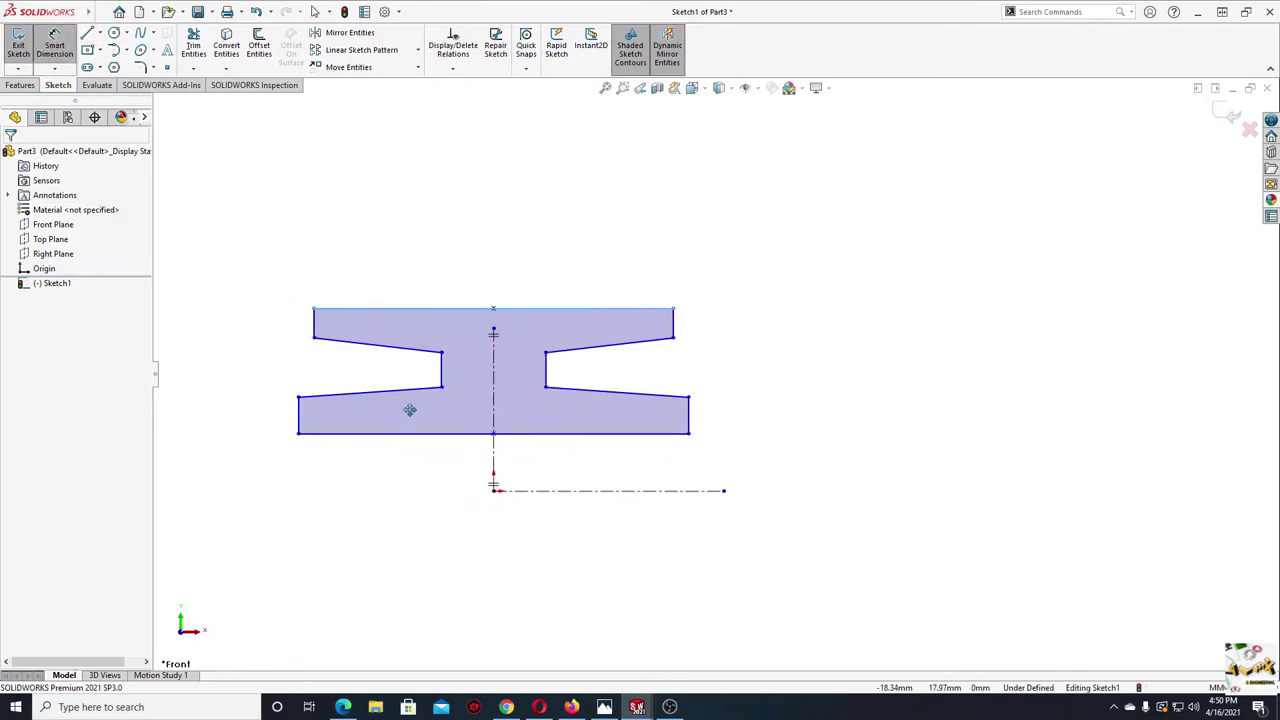
pyautogui.click(408, 445)
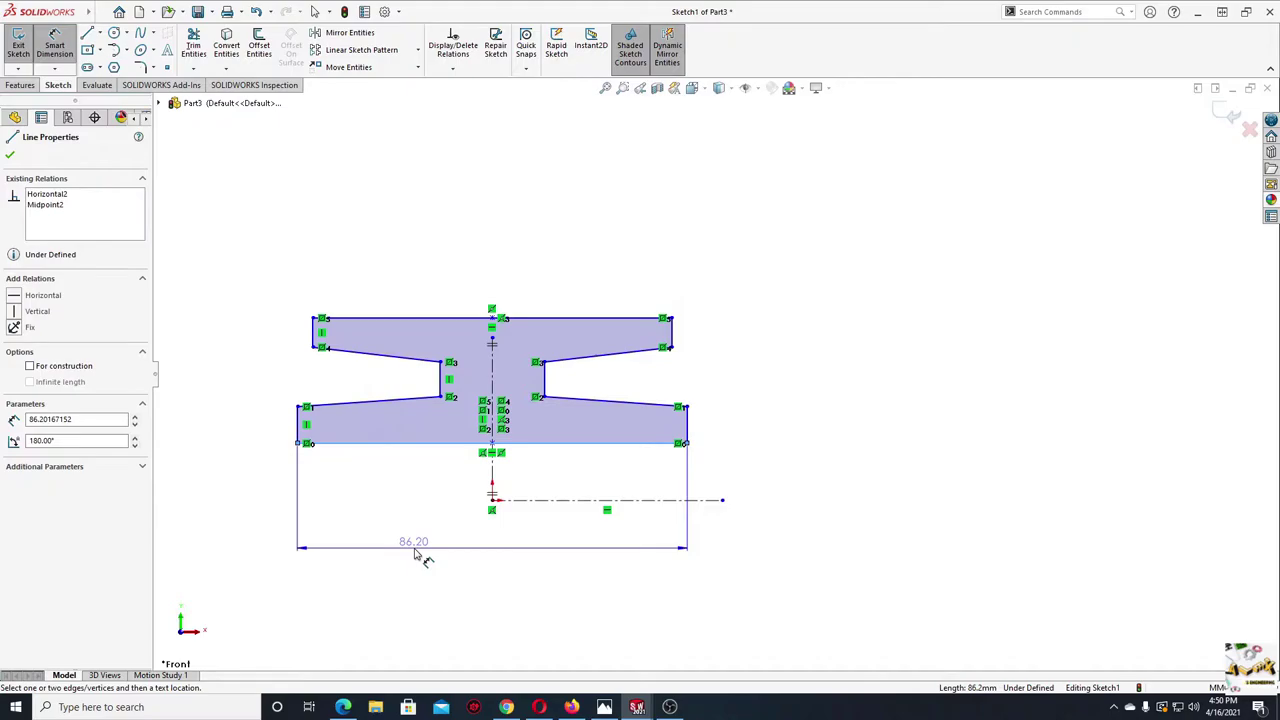
pyautogui.click(415, 555)
pyautogui.write('66')
pyautogui.press('Return')
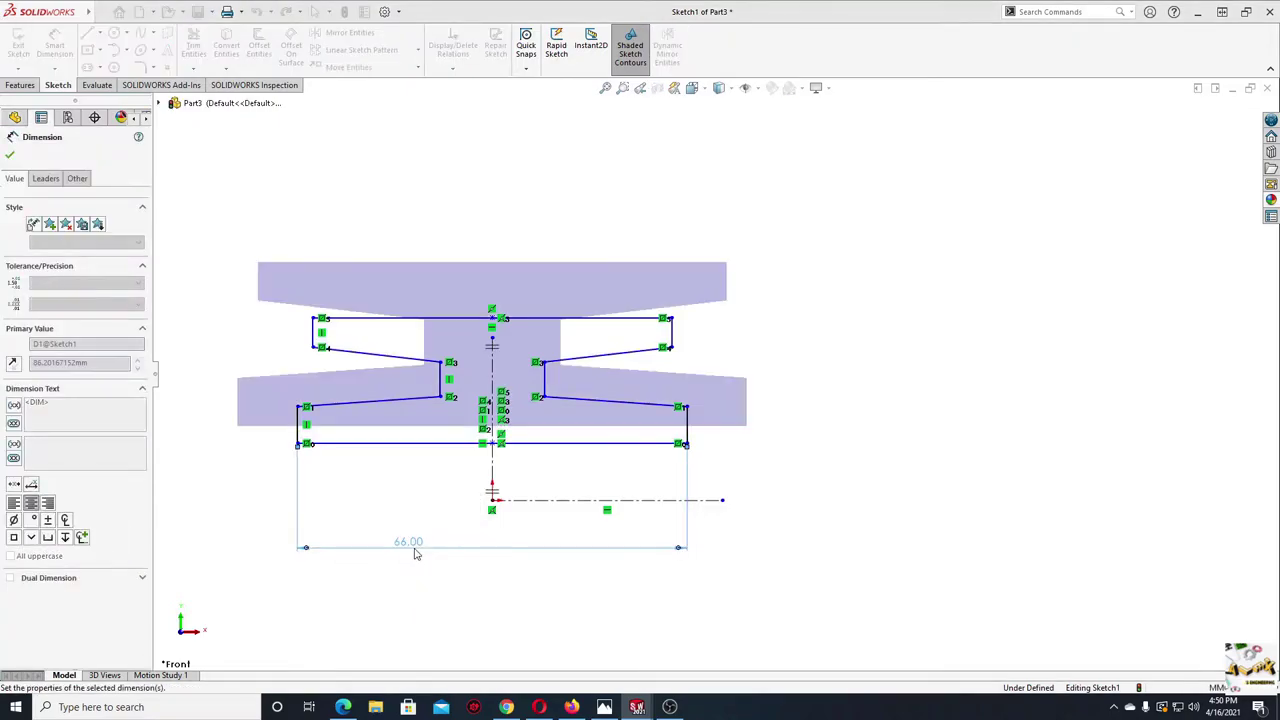
pyautogui.click(443, 320)
pyautogui.click(450, 255)
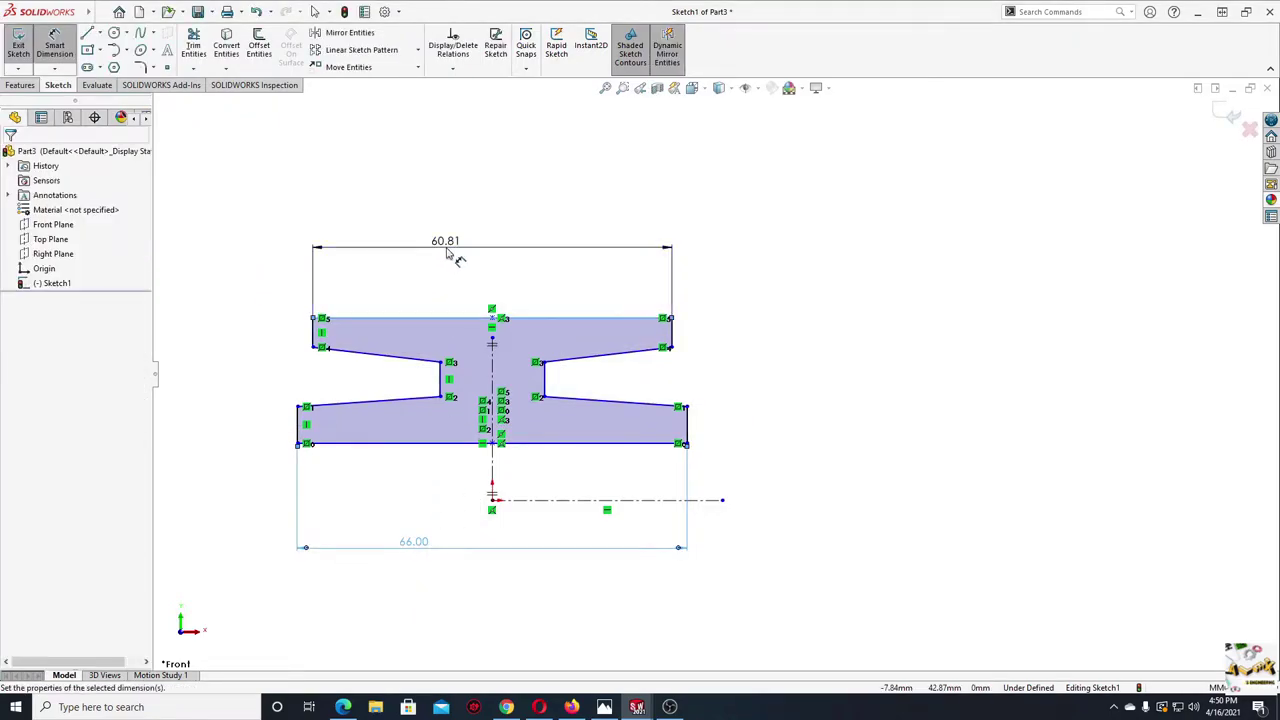
pyautogui.write('63')
pyautogui.press('Return')
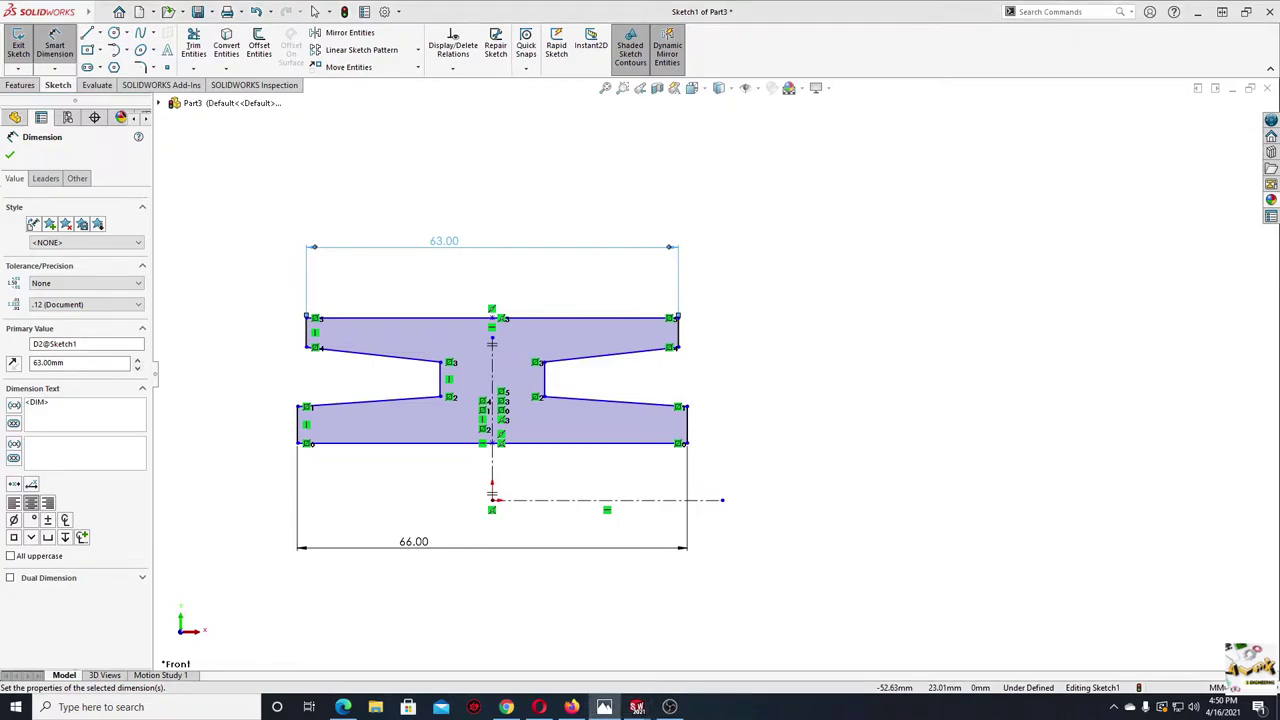
# - Set the top edge and upper flange corner heights above the axis to 41 and 35 mm
pyautogui.hotkey('ctrl', 'Left')
pyautogui.hotkey('ctrl', 'Down')
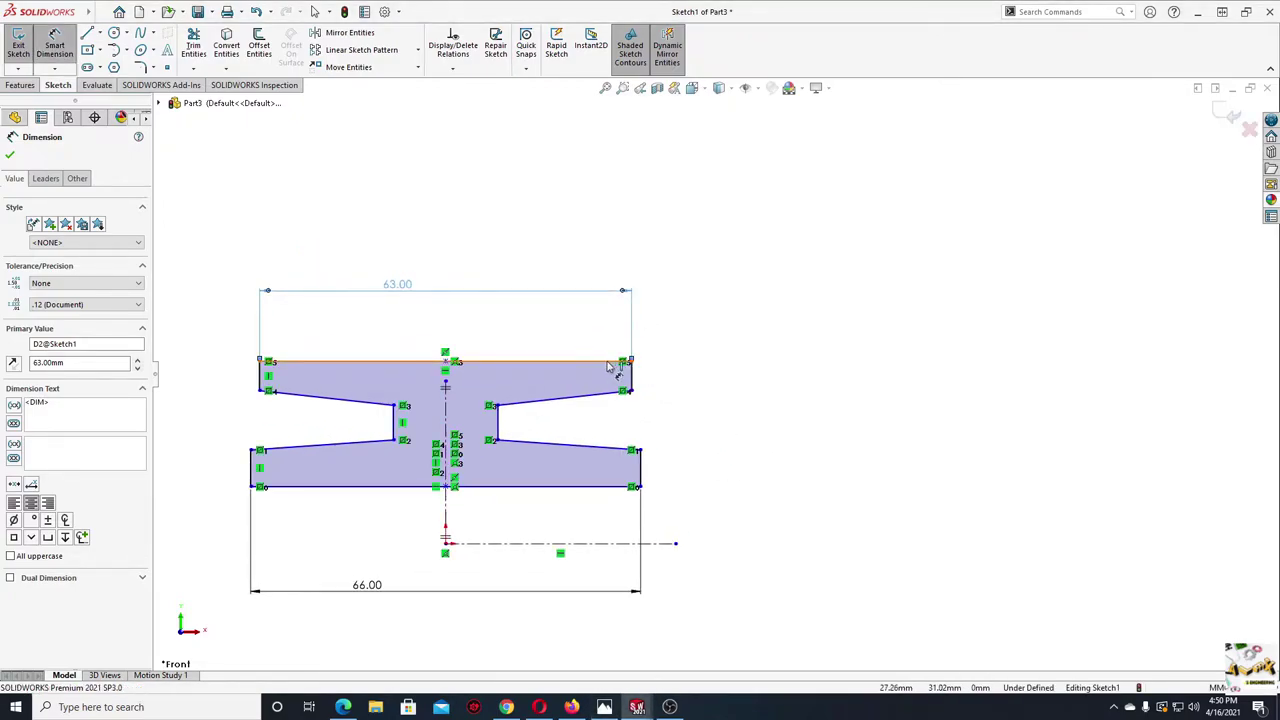
pyautogui.moveTo(620, 362)
pyautogui.keyDown('ctrl'); pyautogui.mouseDown()
pyautogui.moveTo(651, 549)
pyautogui.moveTo(640, 365)
pyautogui.moveTo(615, 362)
pyautogui.moveTo(675, 490)
pyautogui.moveTo(655, 547)
pyautogui.mouseUp(); pyautogui.keyUp('ctrl')
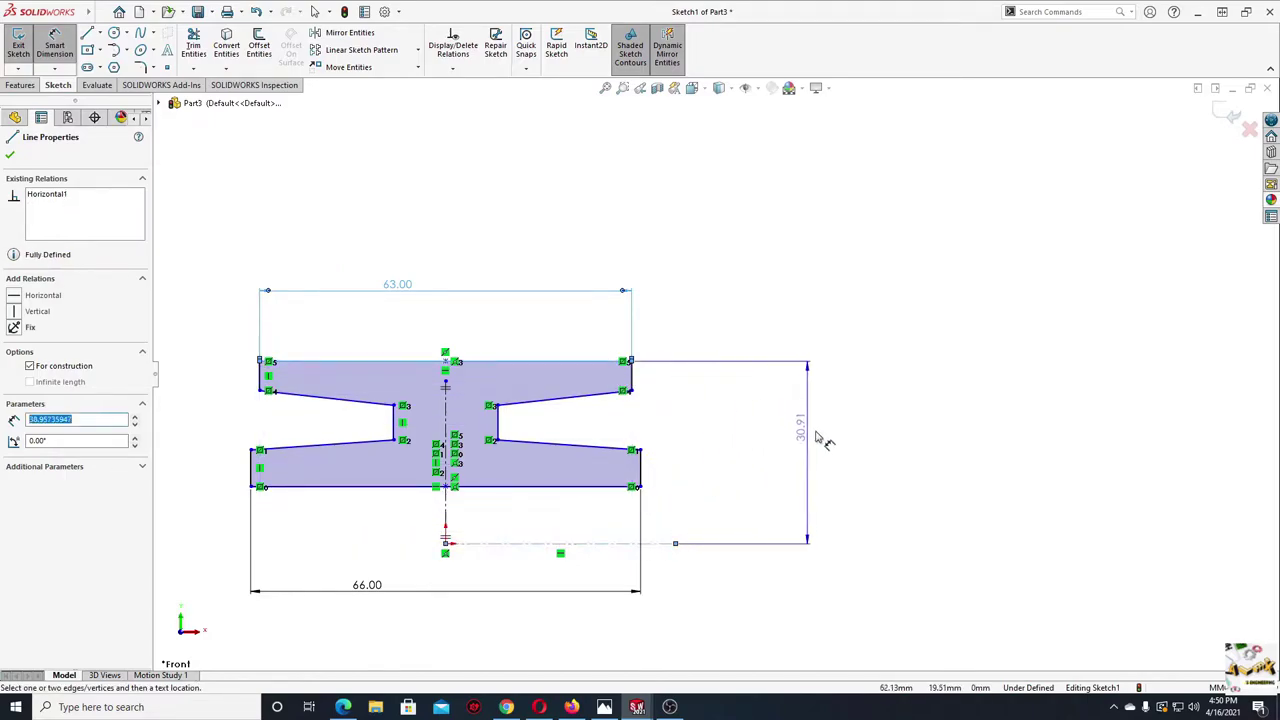
pyautogui.click(858, 464)
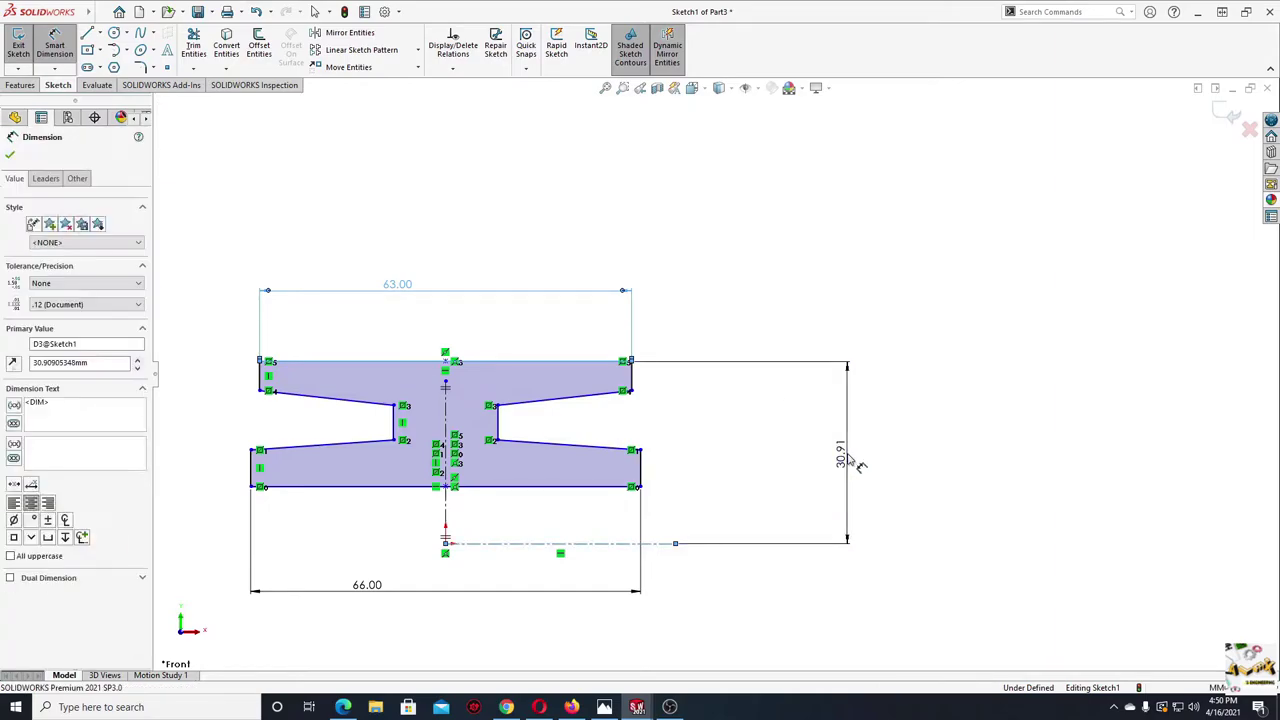
pyautogui.write('41')
pyautogui.press('Return')
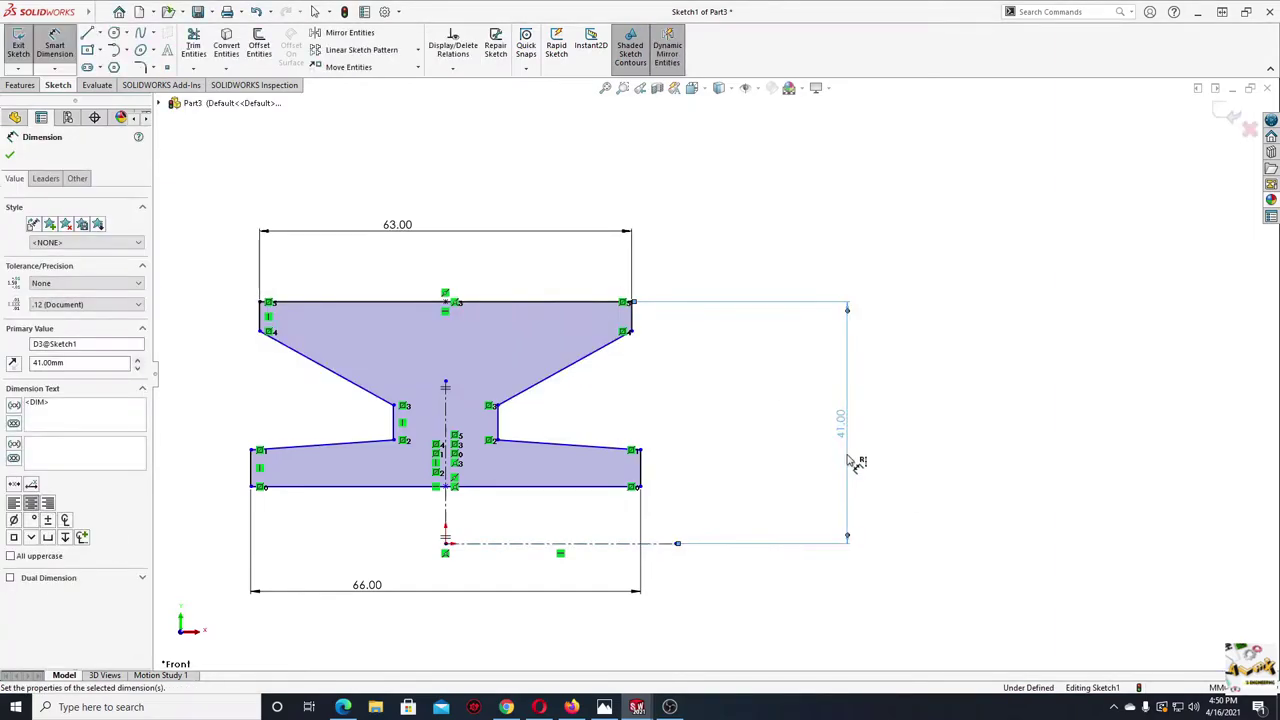
pyautogui.click(630, 333)
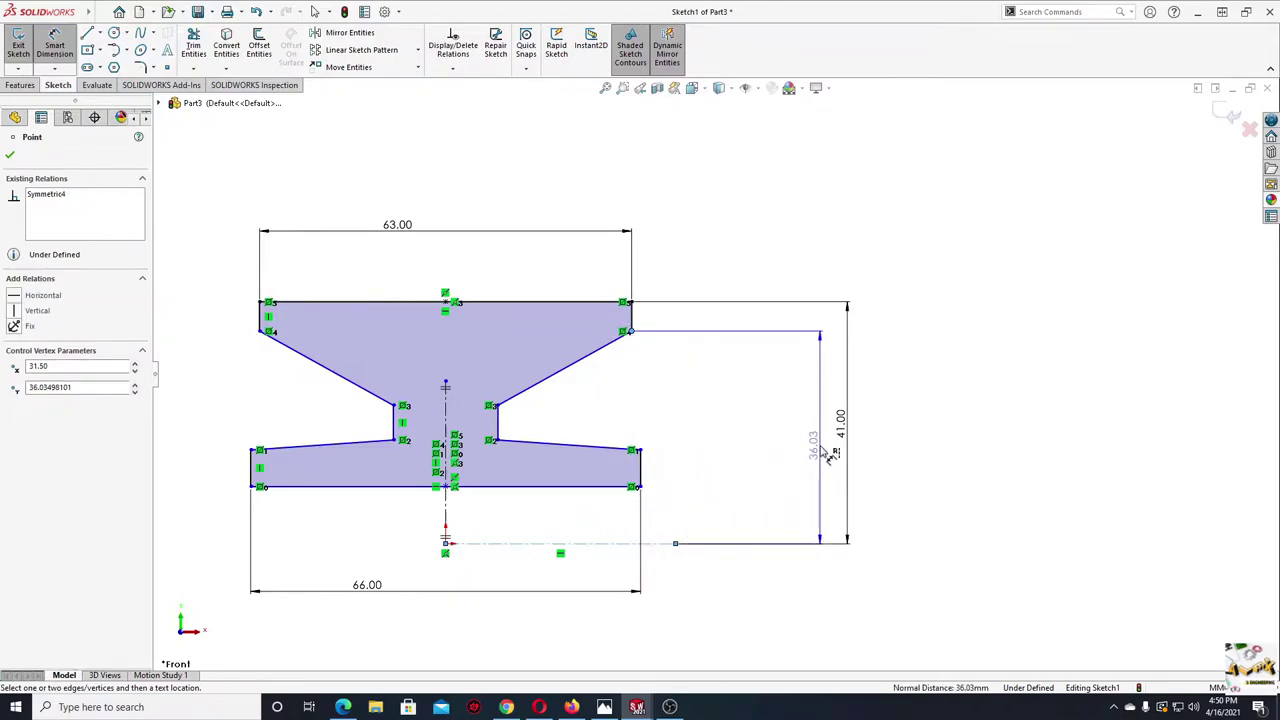
pyautogui.click(826, 453)
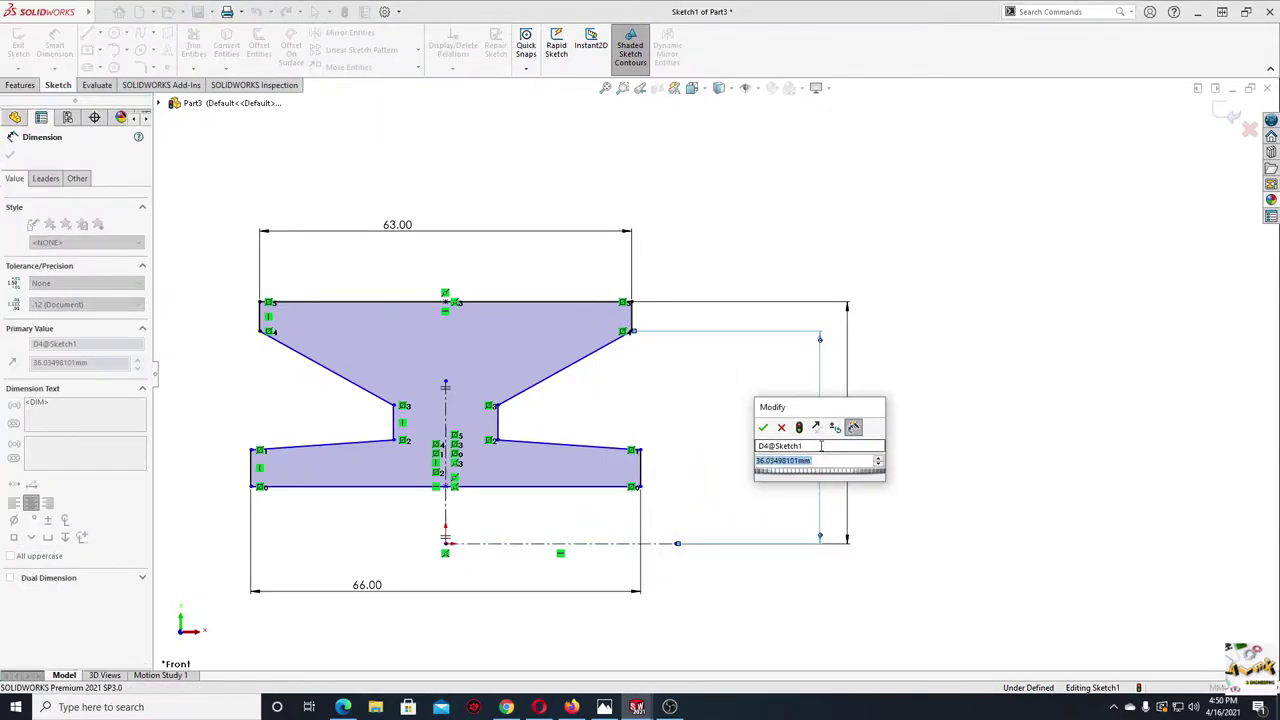
pyautogui.write('35')
pyautogui.press('Return')
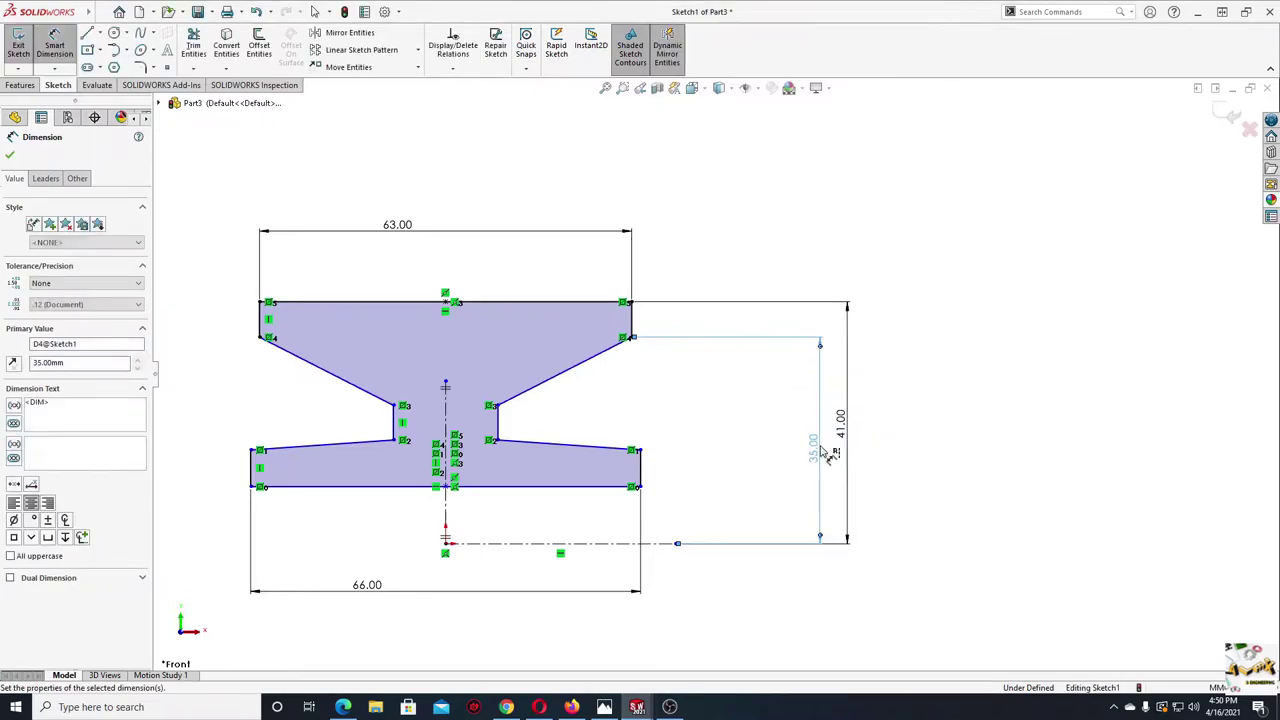
# - Set the upper and lower groove corner heights above the axis to 33 and 24 mm
pyautogui.click(497, 407)
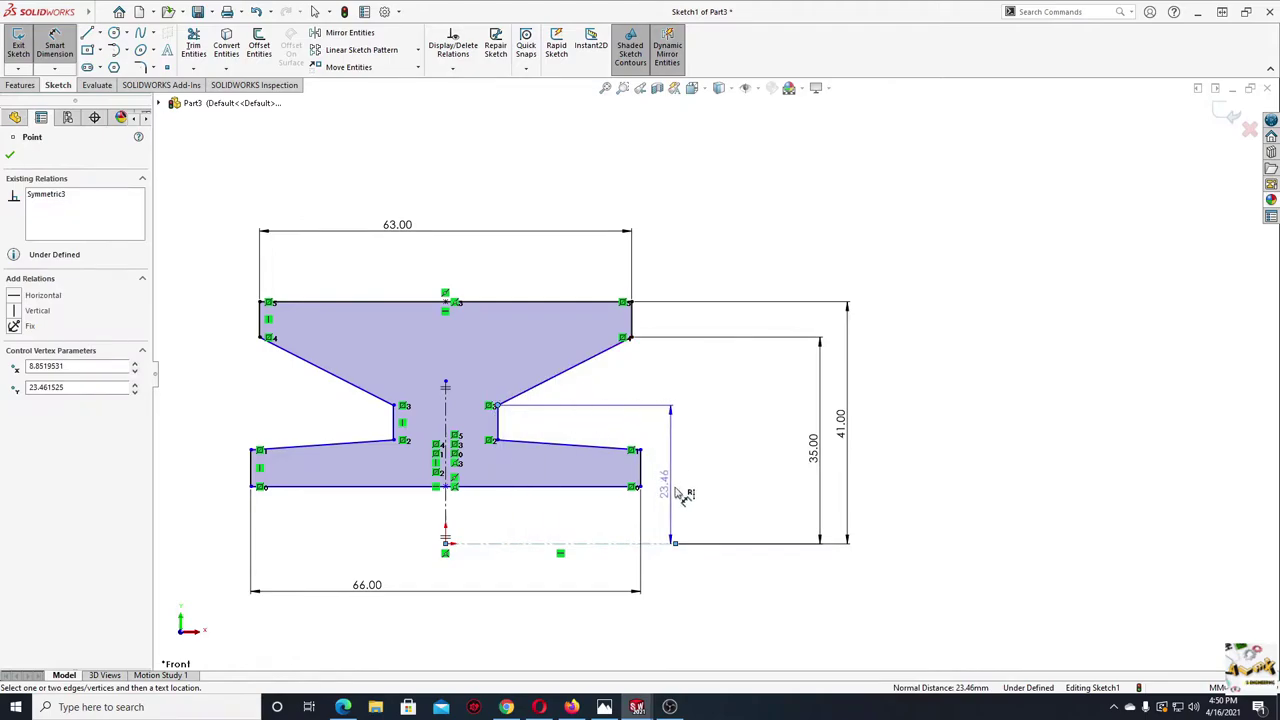
pyautogui.click(790, 455)
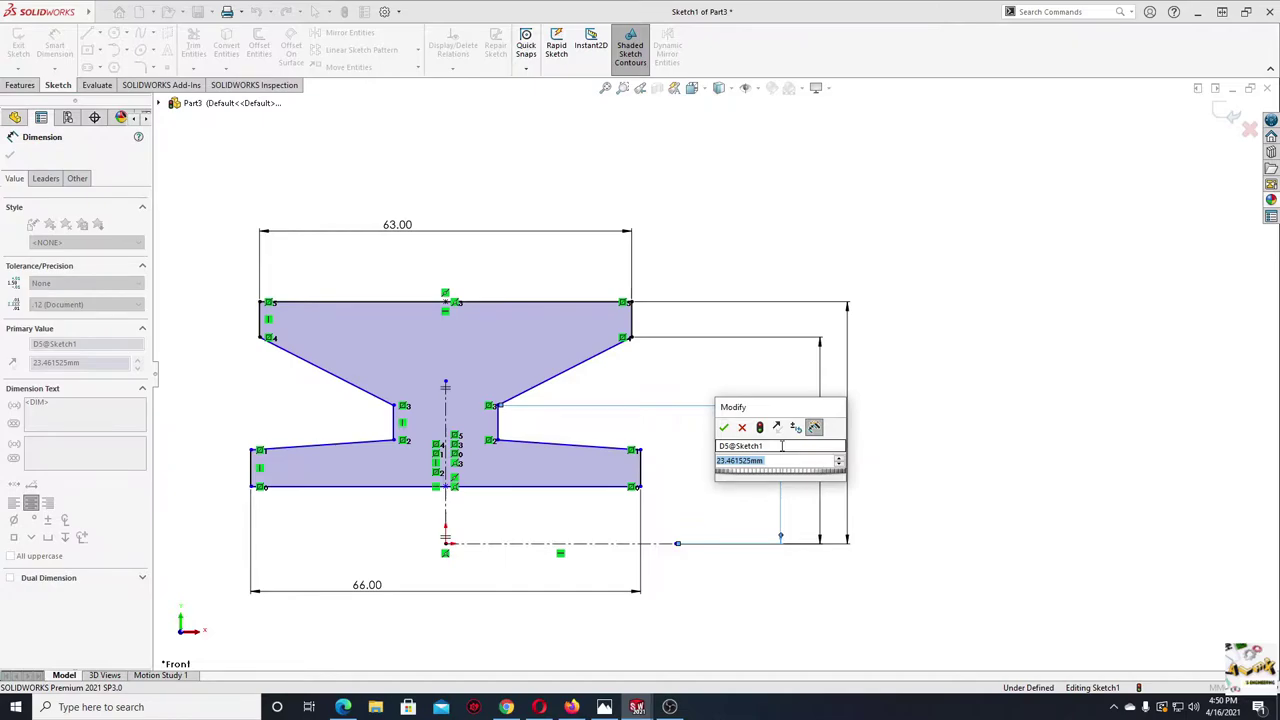
pyautogui.write('33')
pyautogui.press('Return')
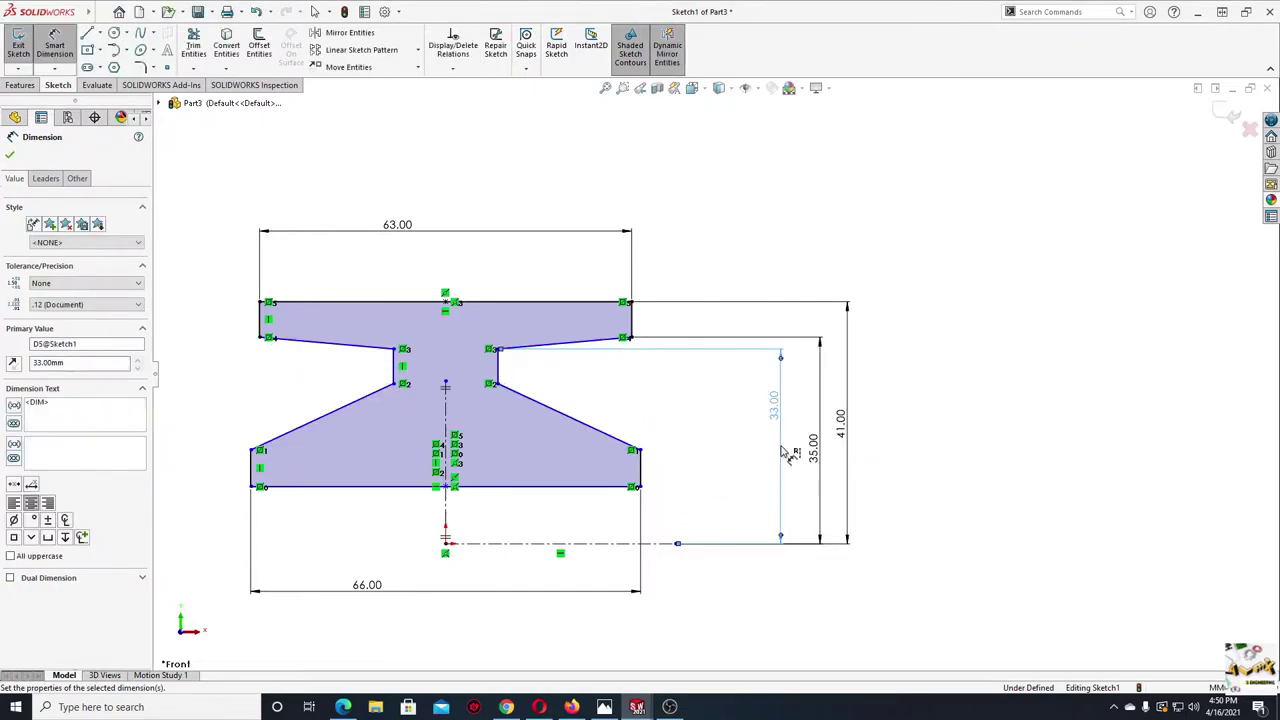
pyautogui.click(500, 388)
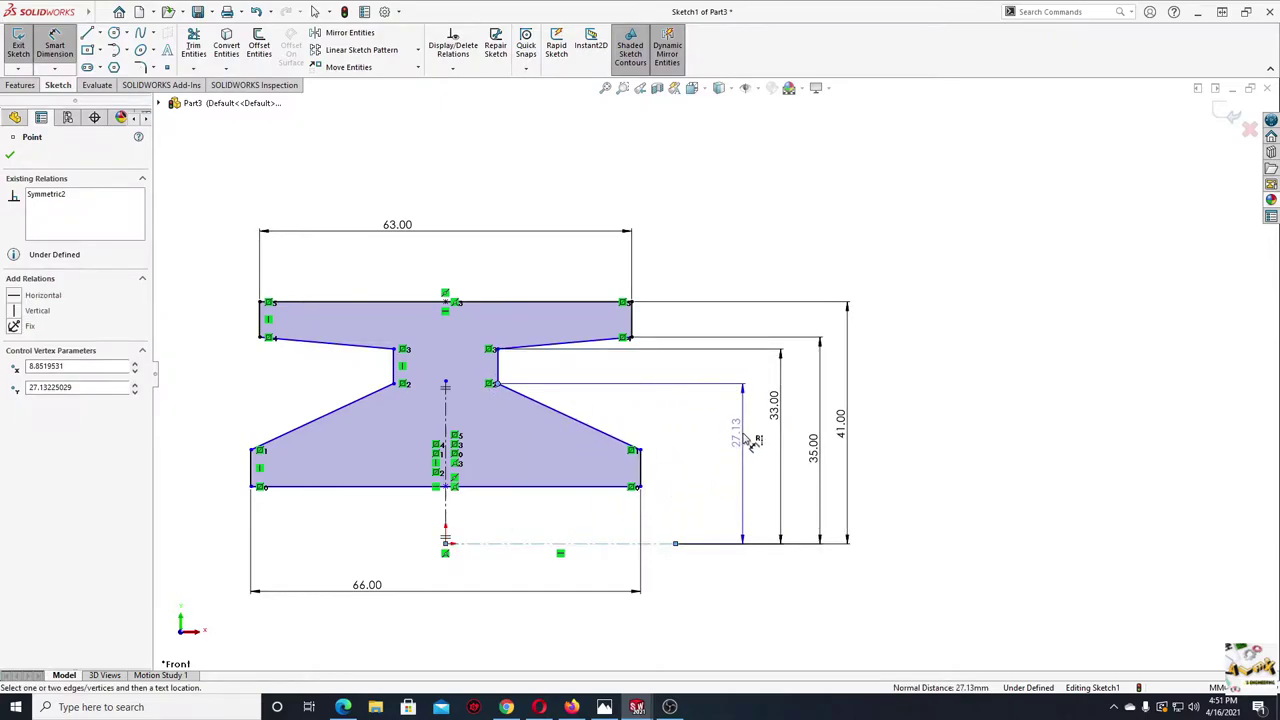
pyautogui.click(745, 440)
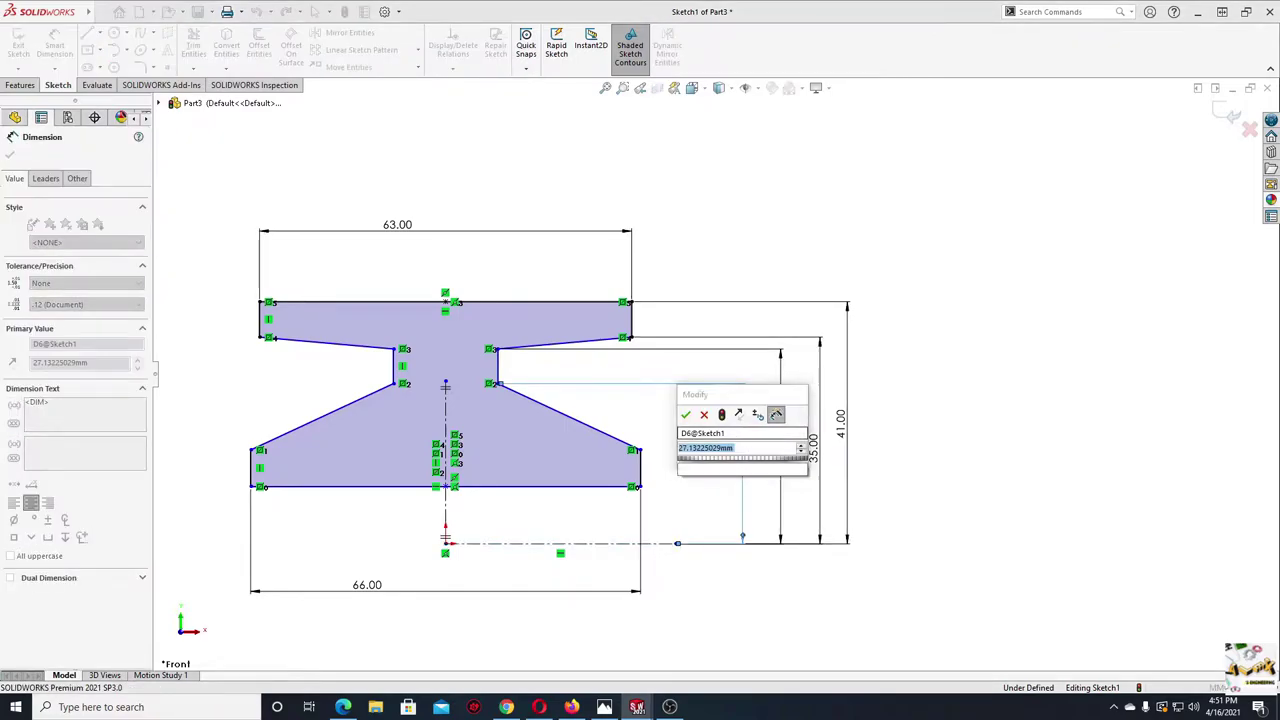
pyautogui.write('24')
pyautogui.press('Return')
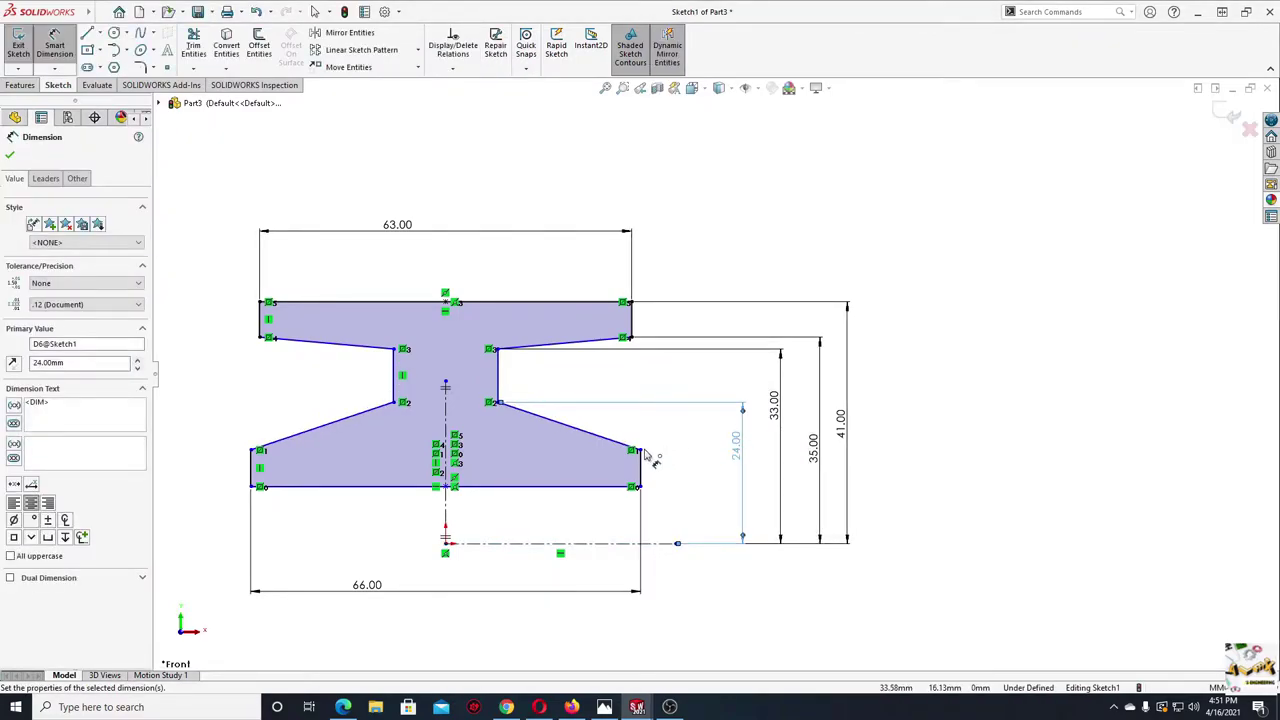
# - Dimension the lower flange corner to 22 mm and the bottom edge to 13.45 mm (26.9 doubled)
pyautogui.click(640, 451)
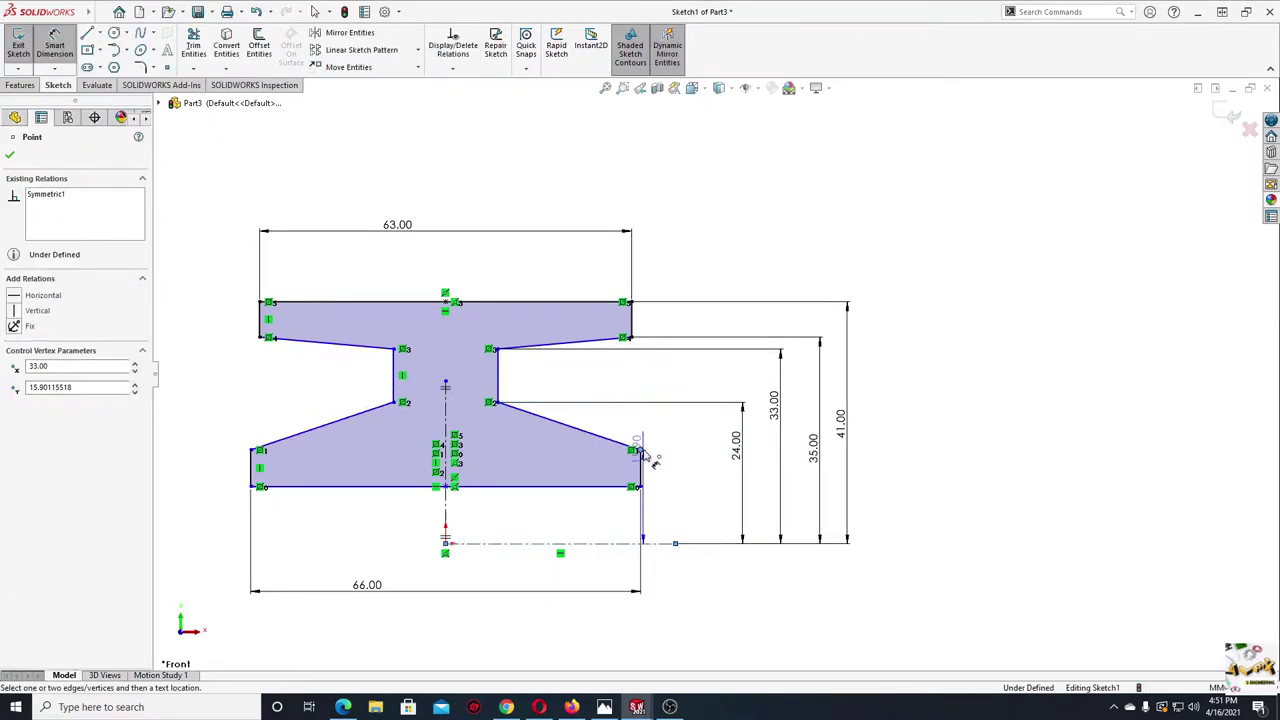
pyautogui.click(713, 490)
pyautogui.write('23')
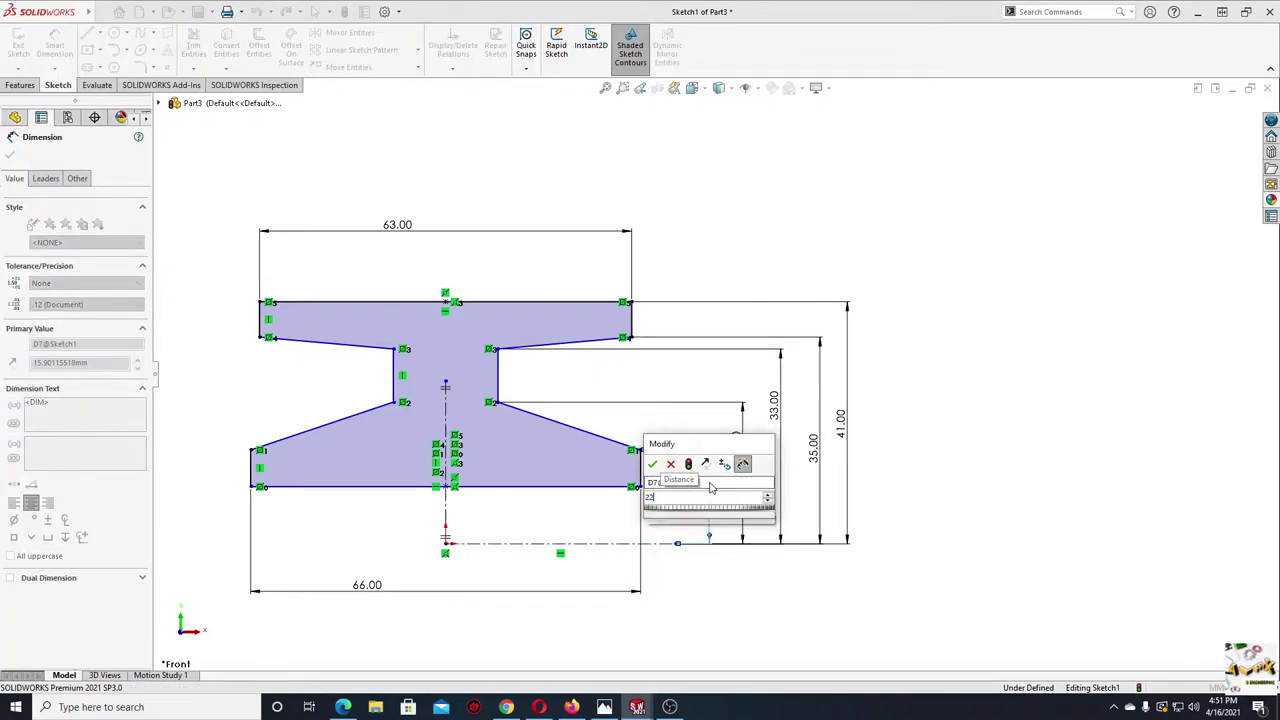
pyautogui.press('Return')
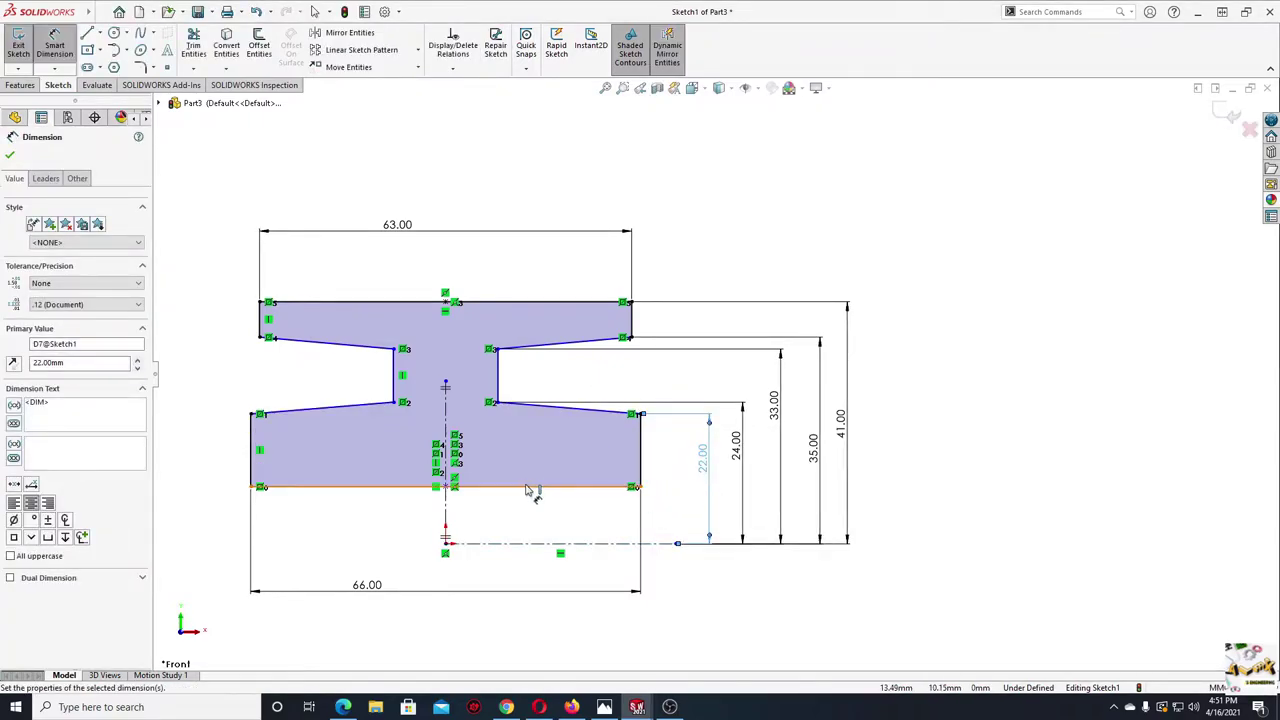
pyautogui.click(527, 488)
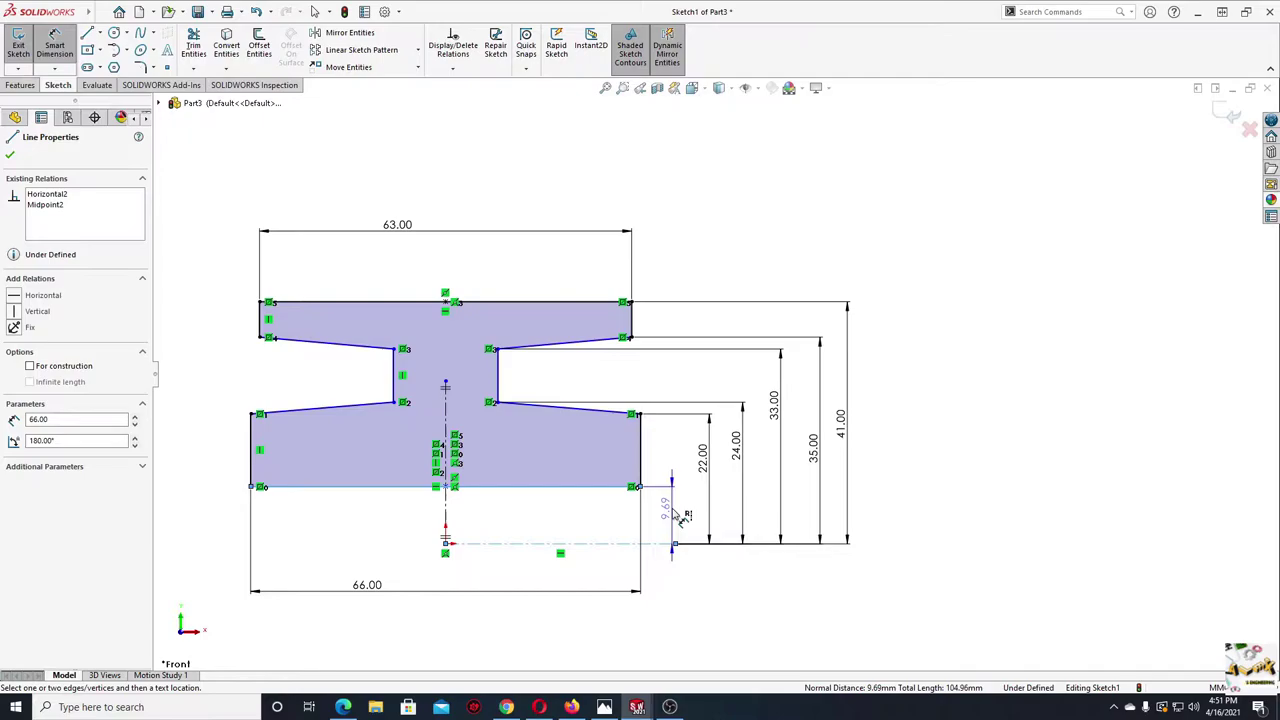
pyautogui.click(676, 515)
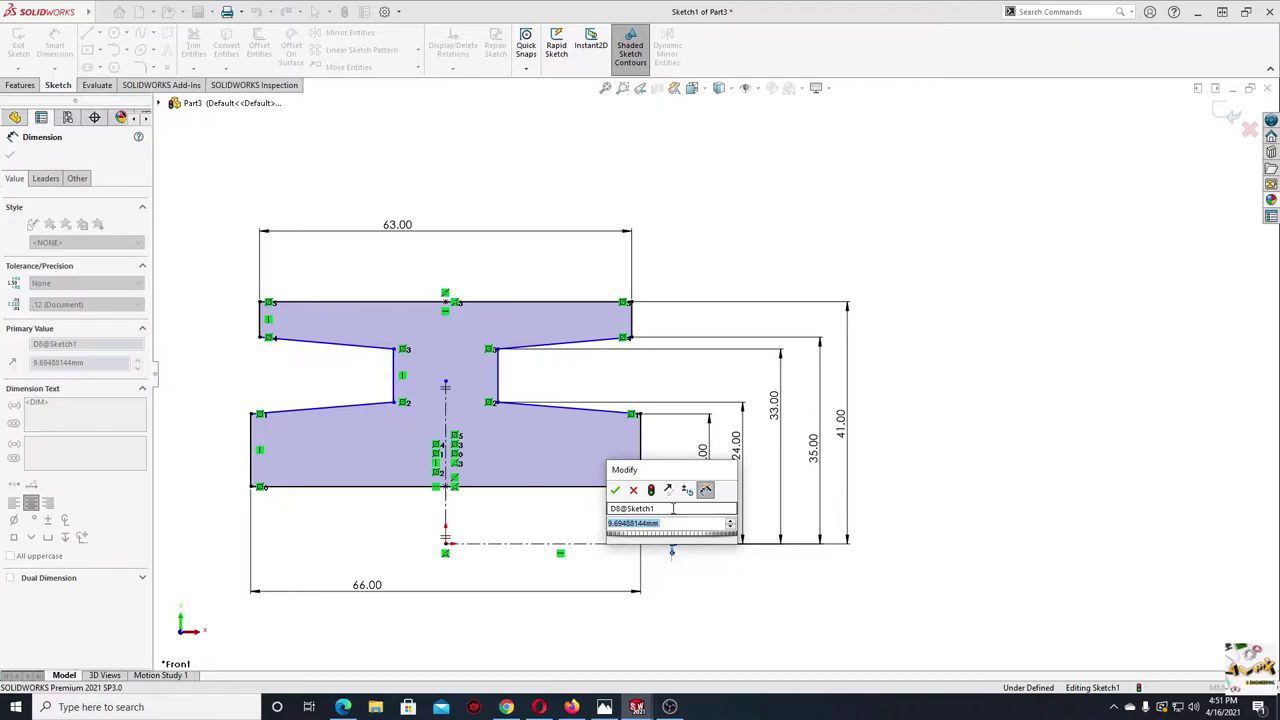
pyautogui.write('26.9/2')
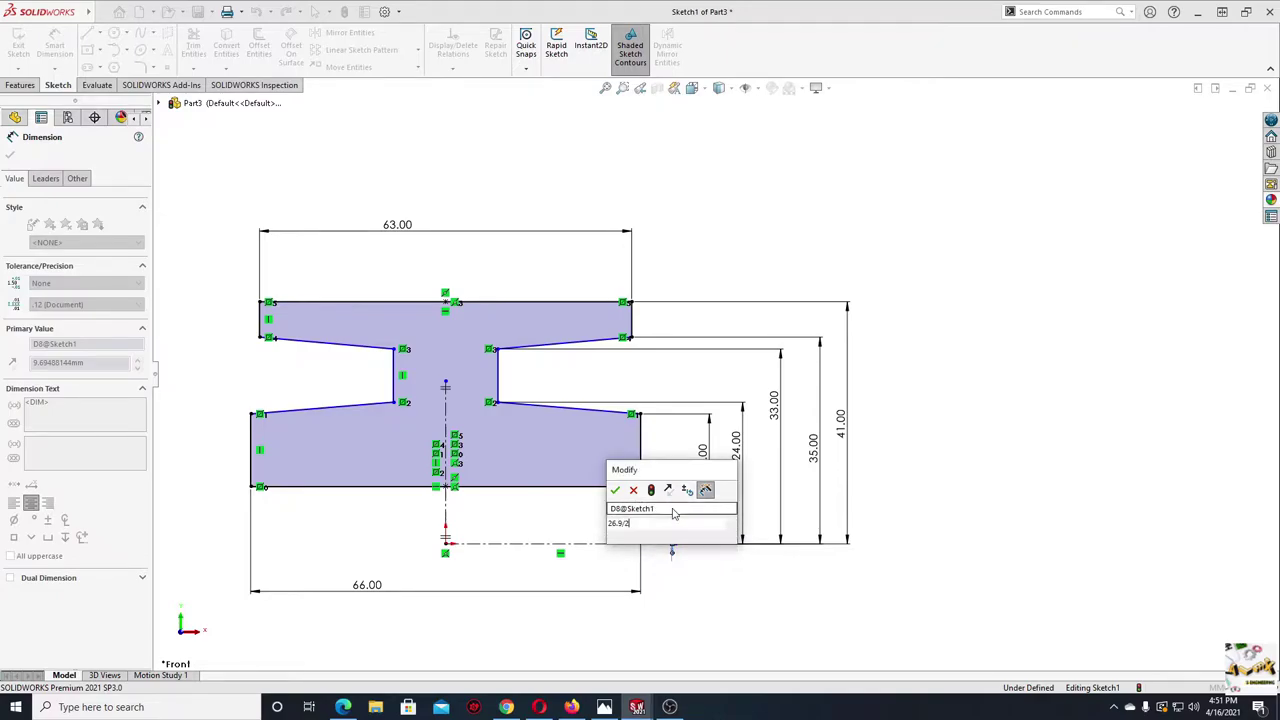
pyautogui.click(615, 489)
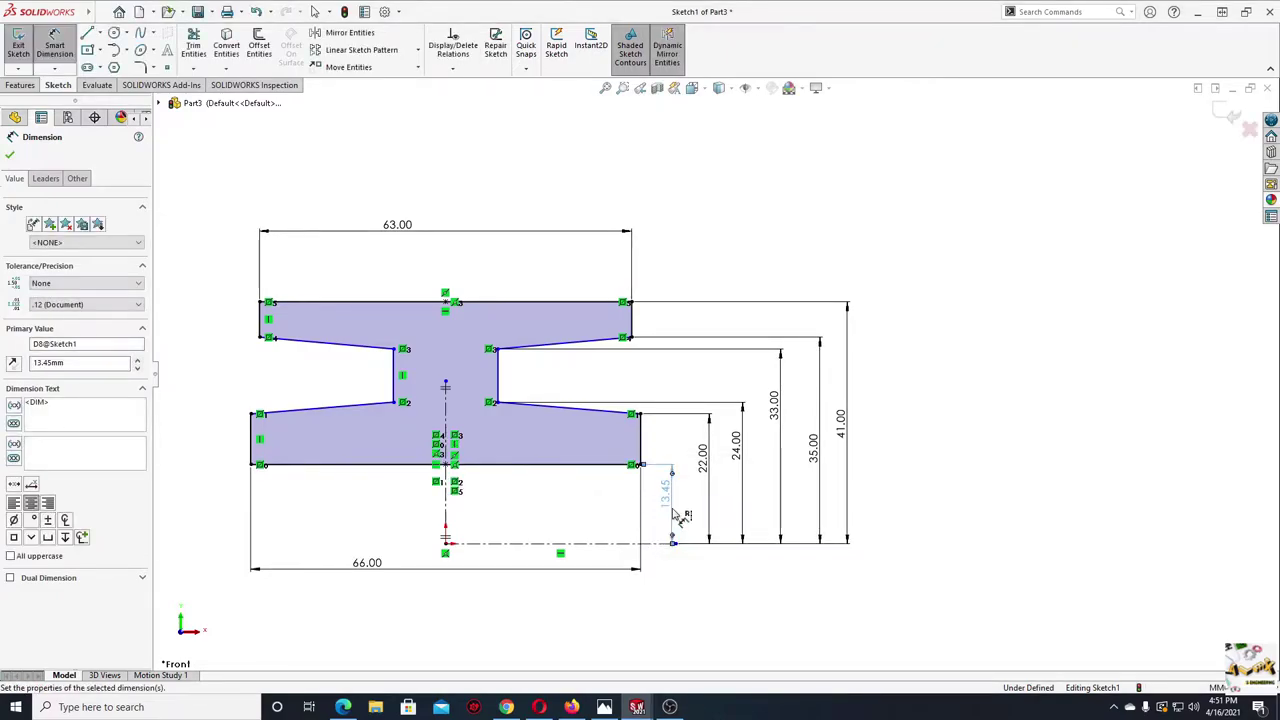
# - Add the 12 mm neck width dimension, fully defining the sketch
pyautogui.keyDown('ctrl'); pyautogui.moveTo(615, 482); pyautogui.dragTo(663, 479, button='middle'); pyautogui.keyUp('ctrl')
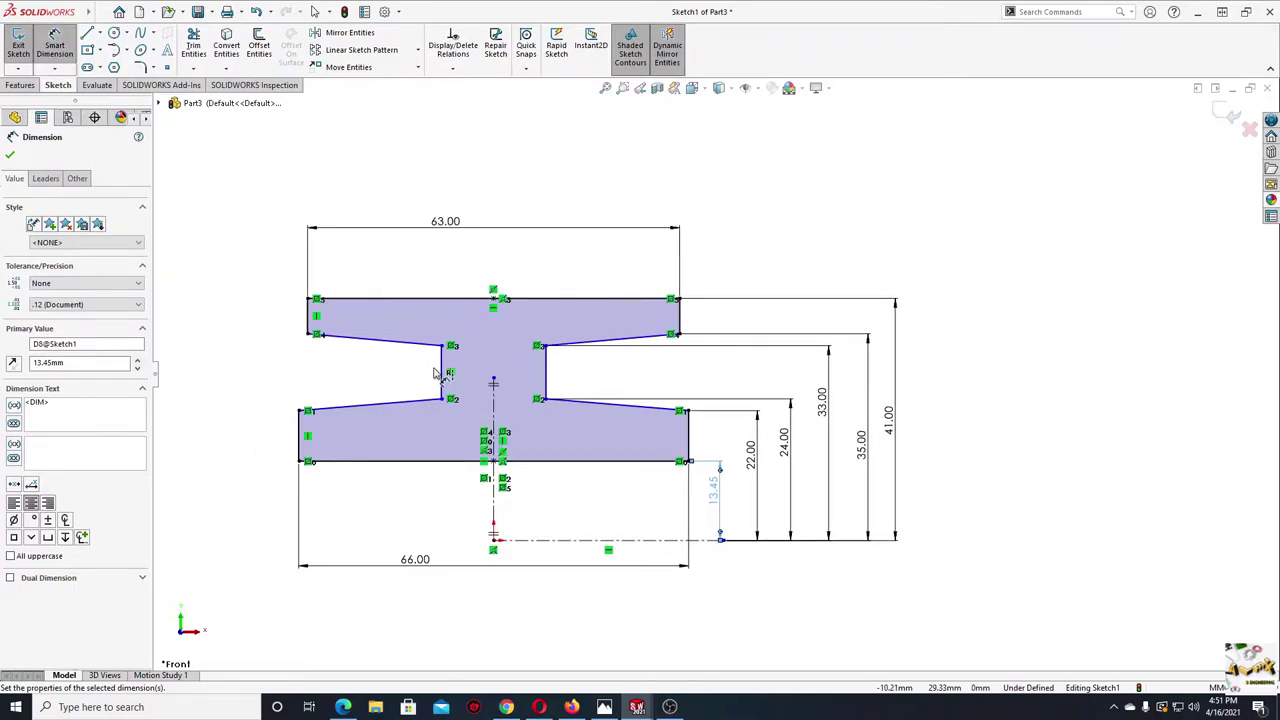
pyautogui.press('l')
pyautogui.click(545, 372)
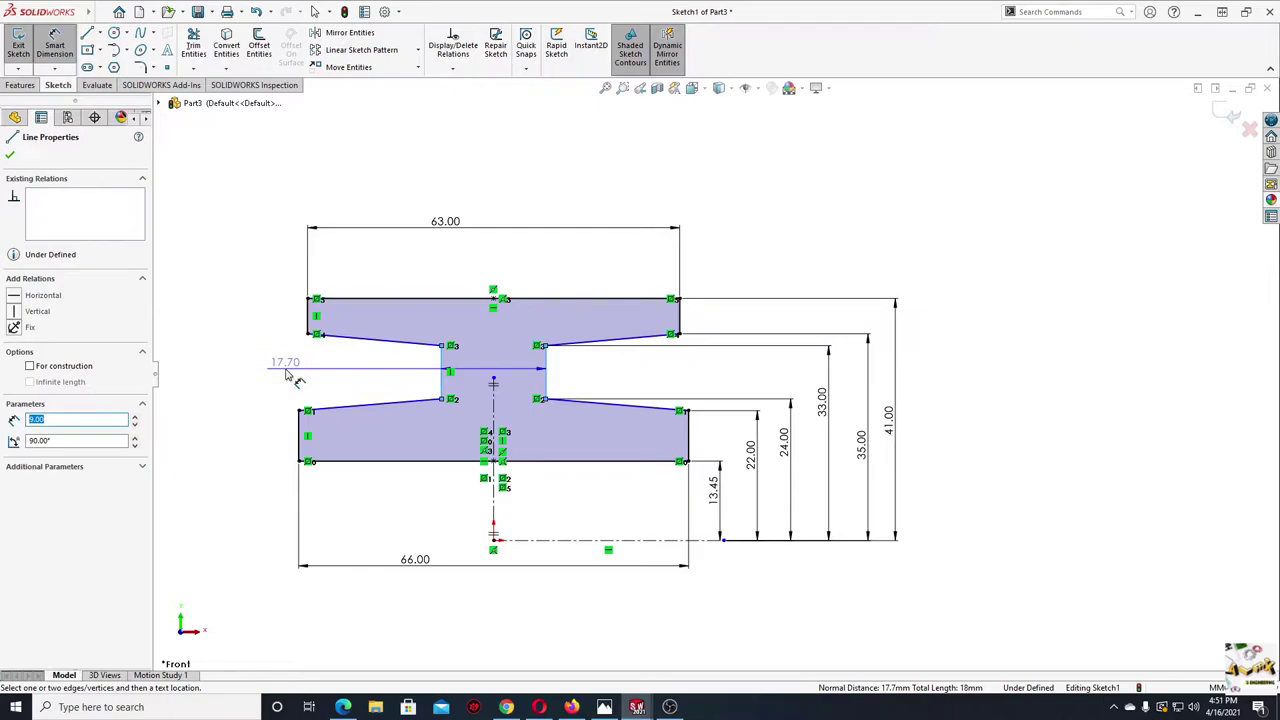
pyautogui.click(287, 375)
pyautogui.write('12')
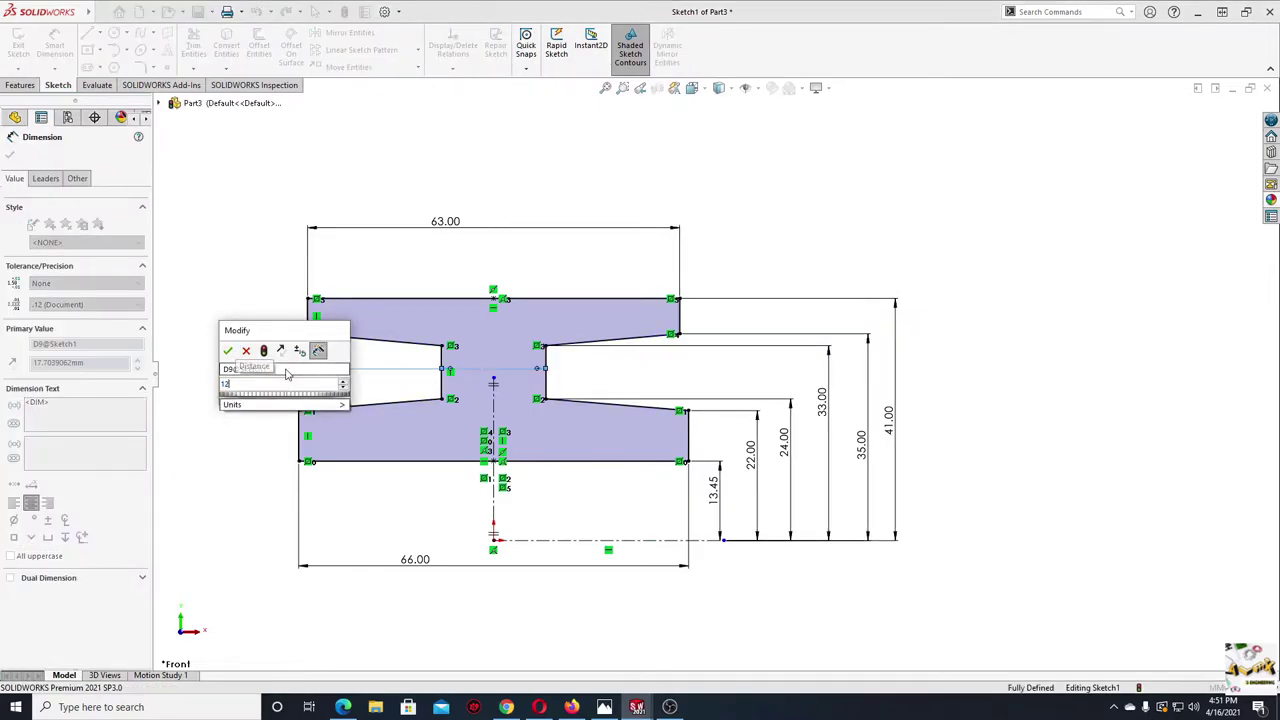
pyautogui.press('Return')
# - Revolve Sketch1 a full 360° about the horizontal centerline to create Revolve1
pyautogui.rightClick(200, 285)
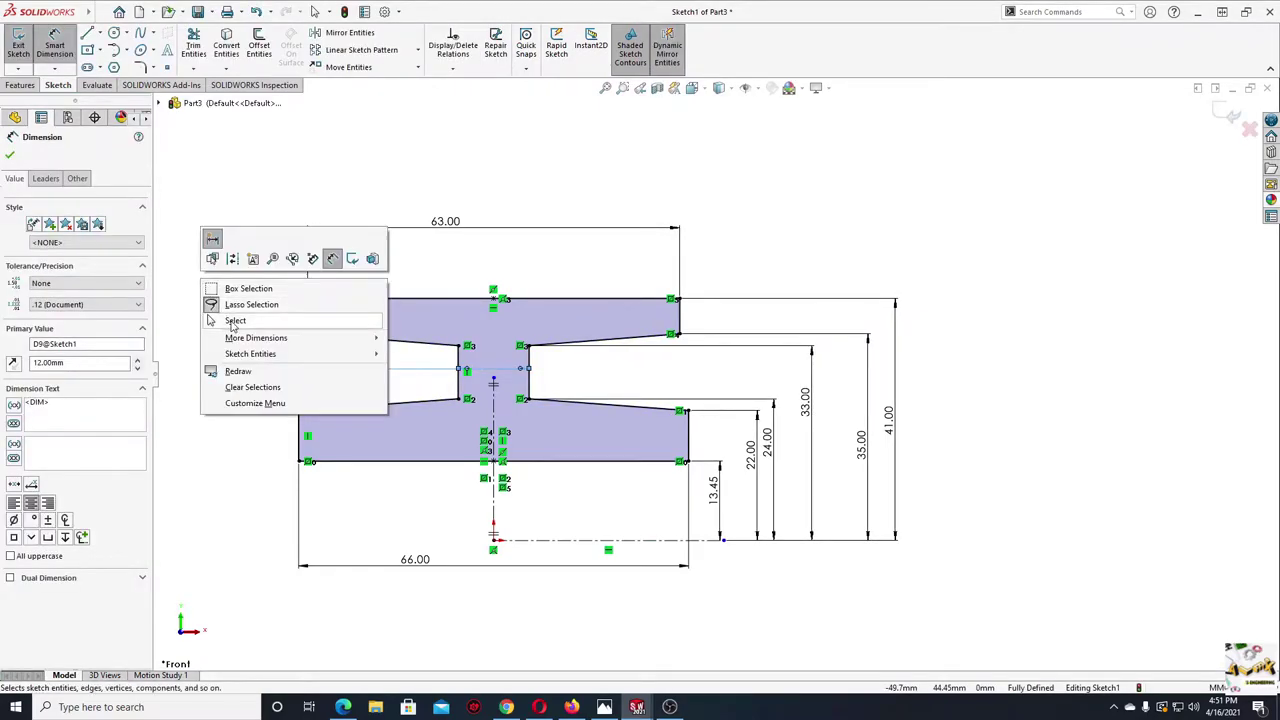
pyautogui.click(234, 323)
pyautogui.scroll(2, 466, 413)
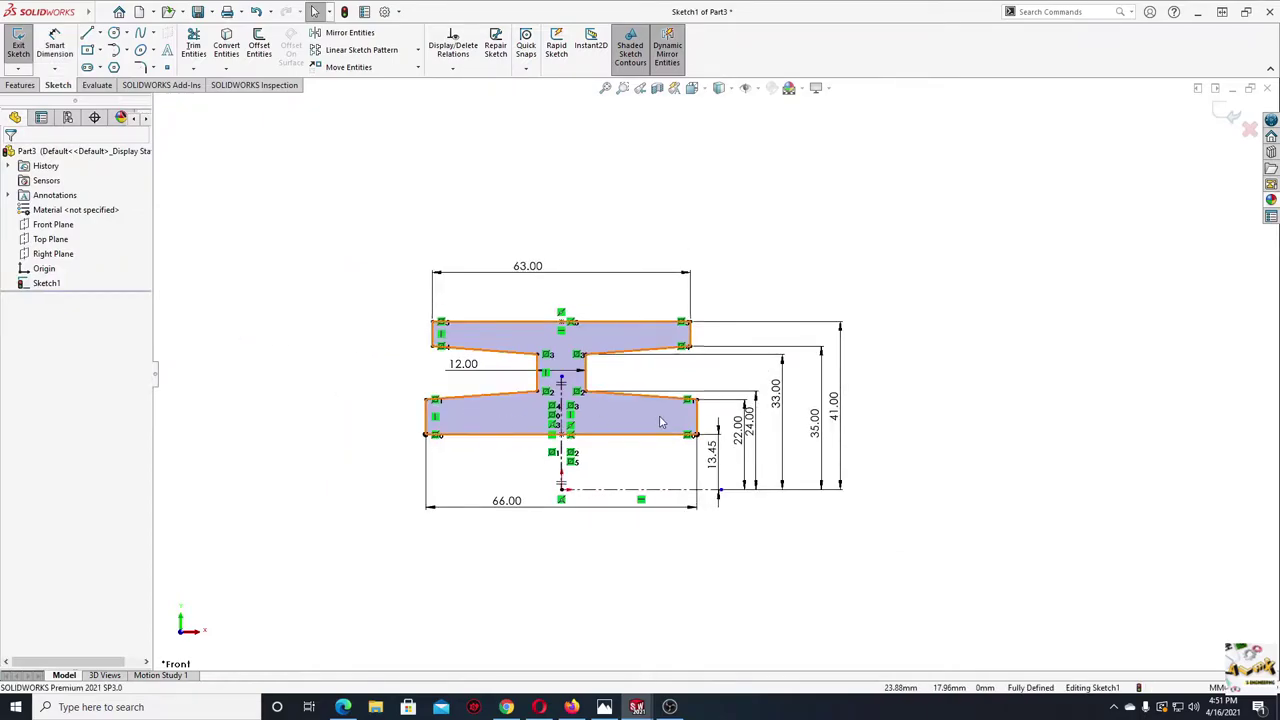
pyautogui.moveTo(690, 440); pyautogui.dragTo(667, 492, button='middle')
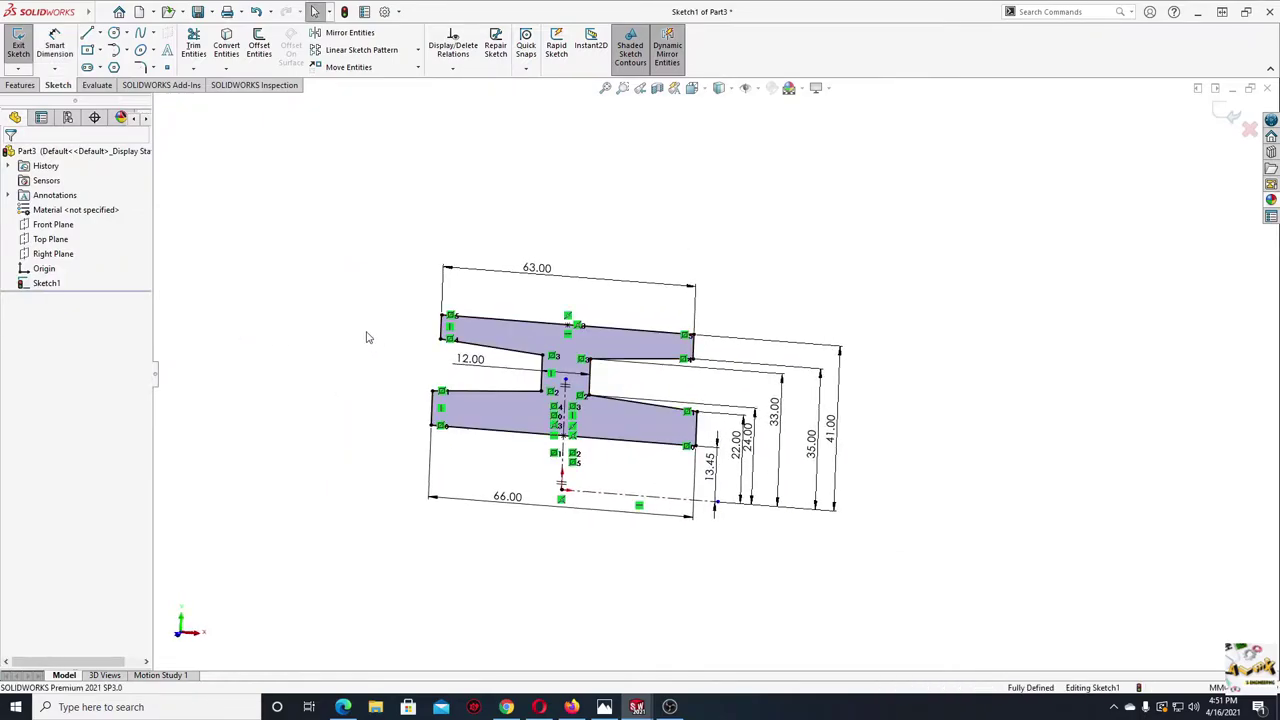
pyautogui.click(20, 85)
pyautogui.click(64, 45)
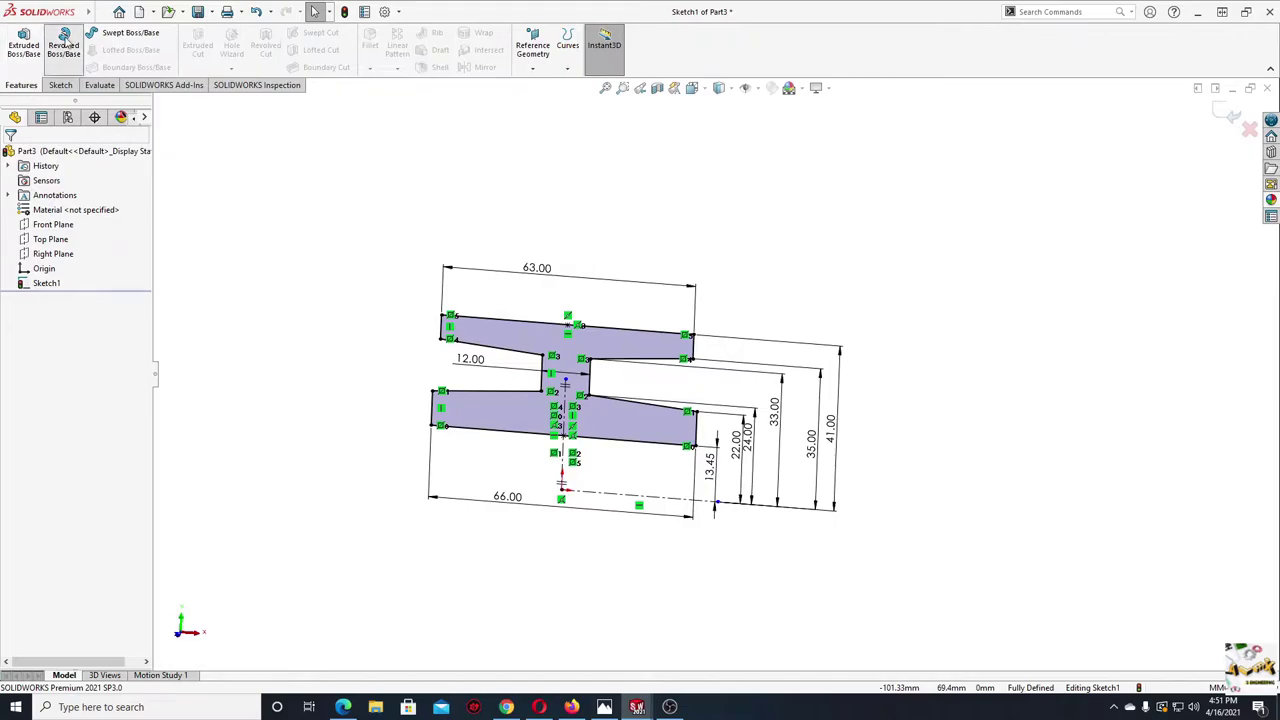
pyautogui.click(616, 499)
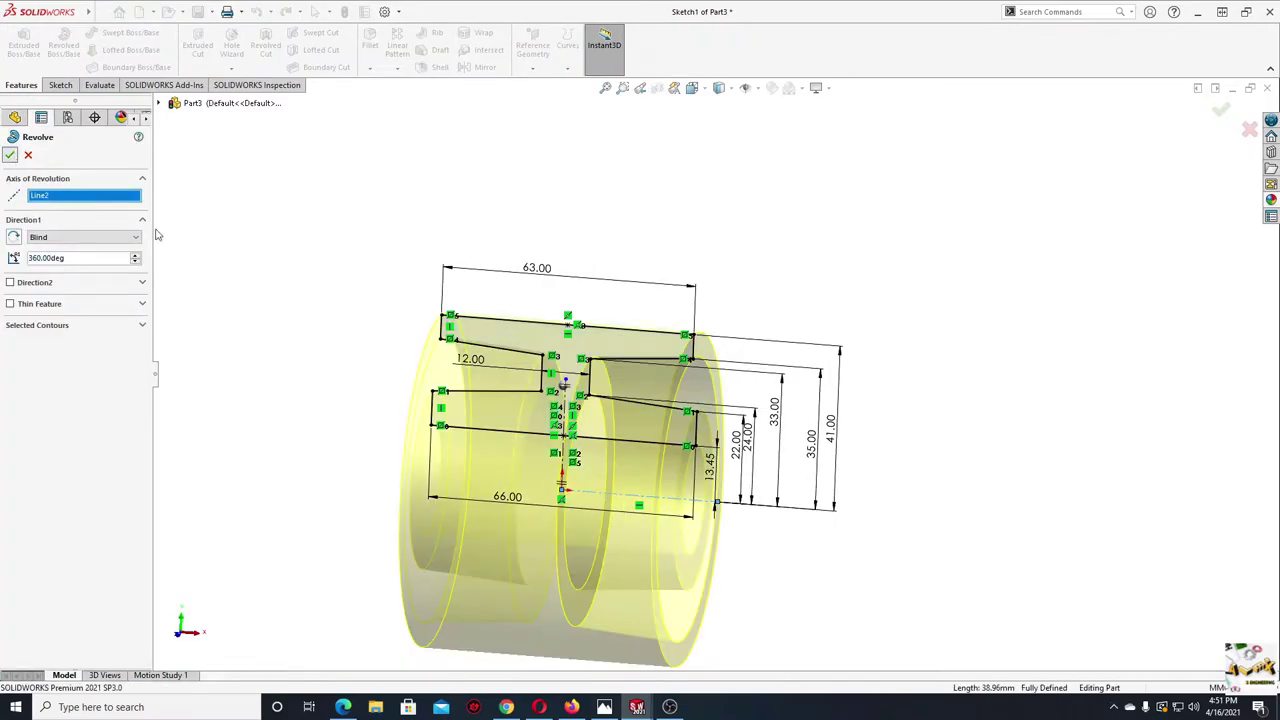
pyautogui.click(10, 155)
pyautogui.moveTo(346, 352)
pyautogui.mouseDown(button='middle')
pyautogui.moveTo(366, 417)
pyautogui.moveTo(302, 445)
pyautogui.moveTo(320, 277)
pyautogui.moveTo(354, 445)
pyautogui.moveTo(446, 471)
pyautogui.moveTo(360, 426)
pyautogui.moveTo(411, 453)
pyautogui.moveTo(495, 585)
pyautogui.mouseUp(button='middle')
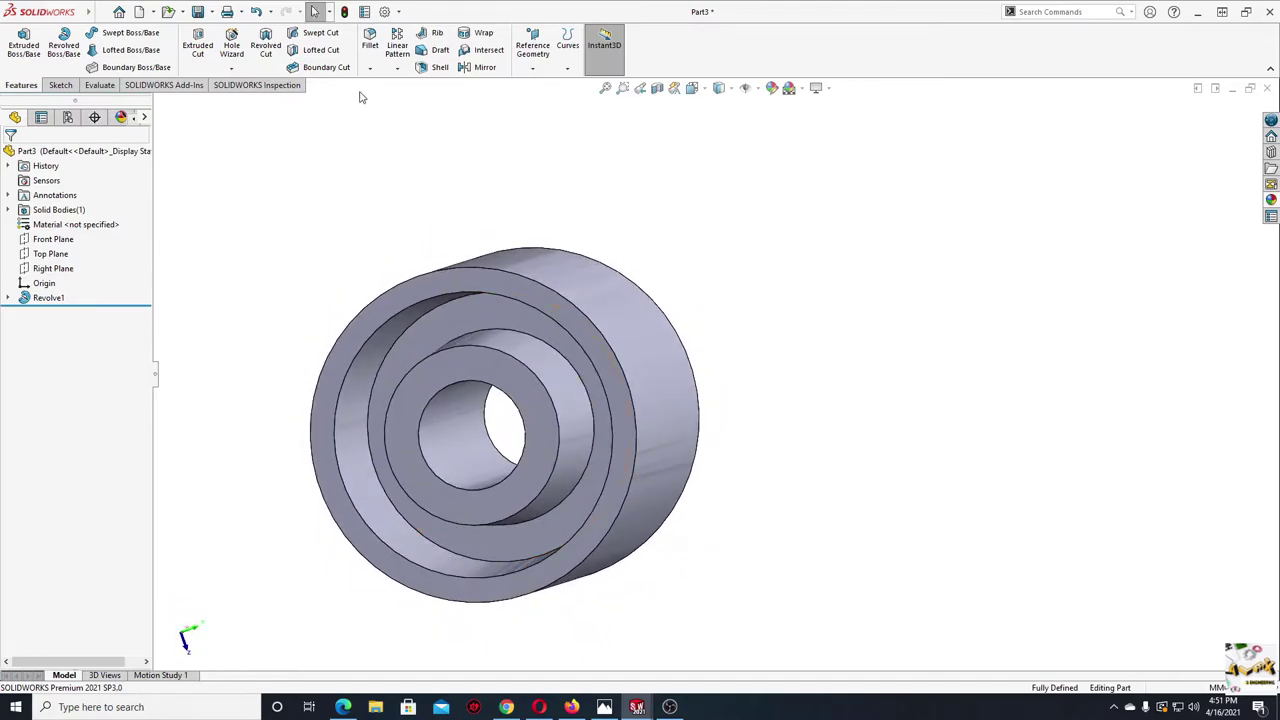
# - Start a 3 mm fillet and select the two groove faces of the spool
pyautogui.click(372, 37)
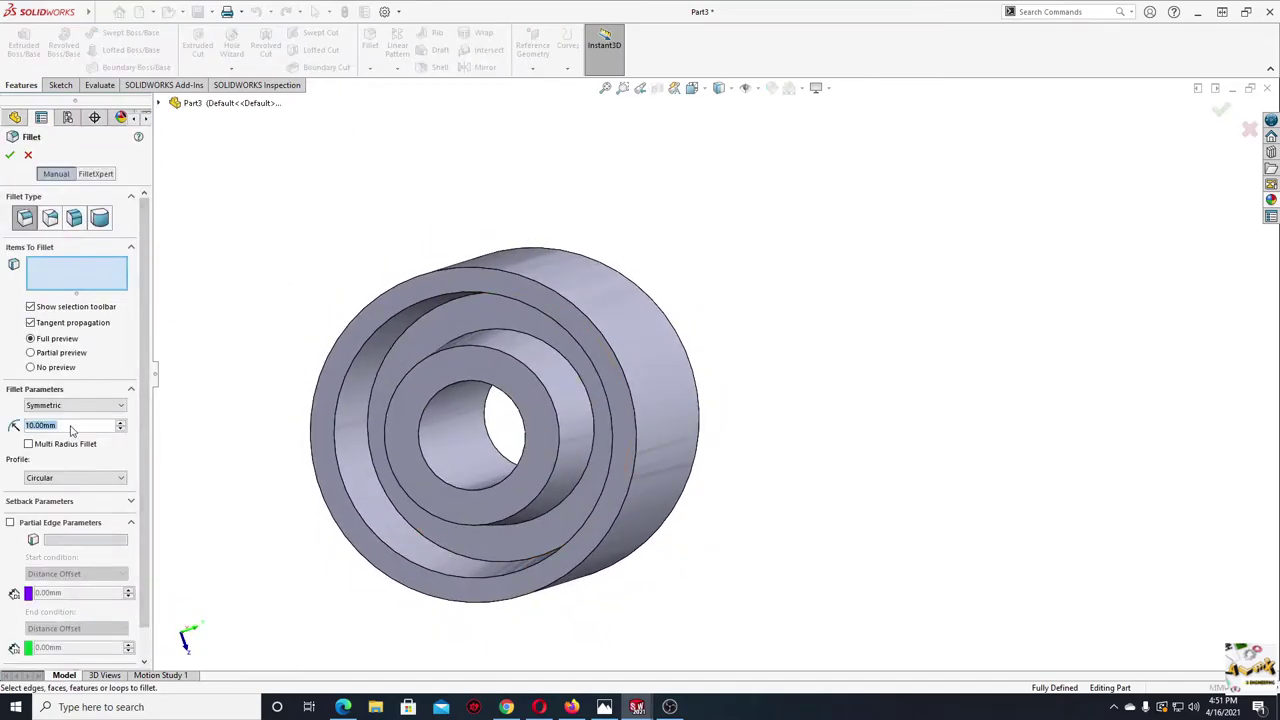
pyautogui.write('3')
pyautogui.press('Return')
pyautogui.click(429, 333)
pyautogui.moveTo(429, 333)
pyautogui.mouseDown(button='middle')
pyautogui.moveTo(313, 467)
pyautogui.moveTo(560, 360)
pyautogui.mouseUp(button='middle')
pyautogui.click(583, 342)
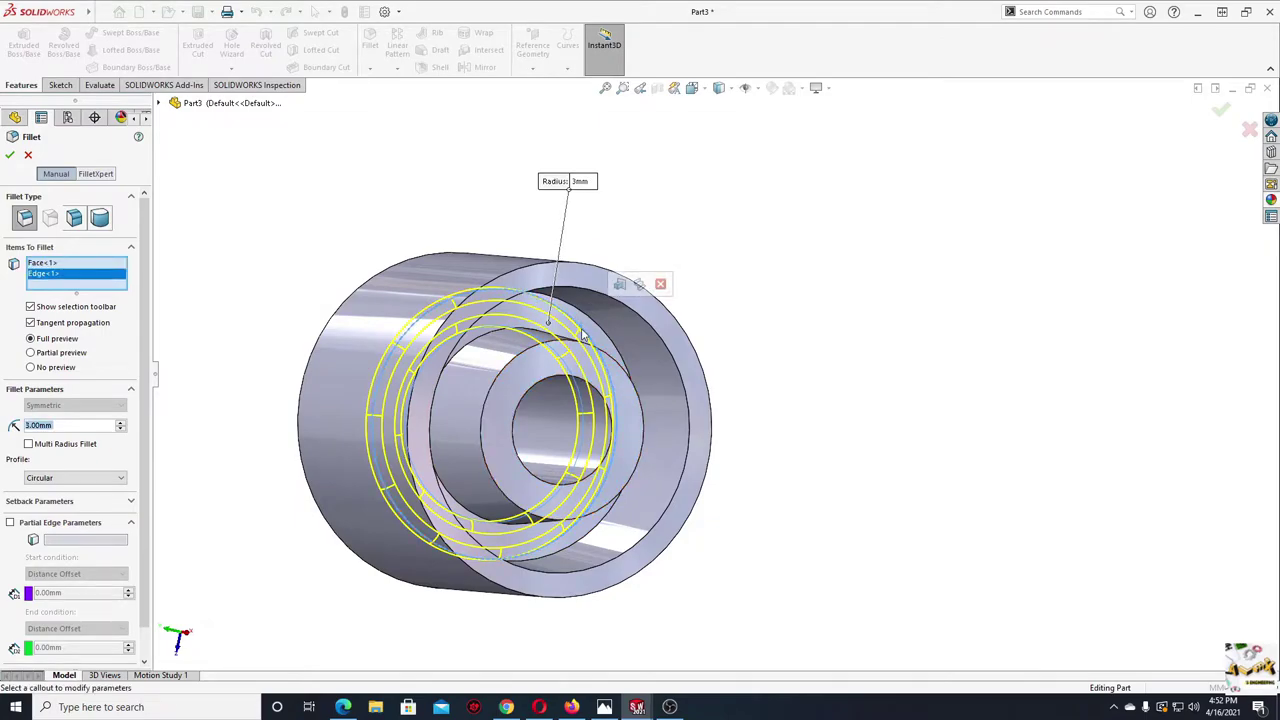
pyautogui.click(583, 333)
pyautogui.click(575, 340)
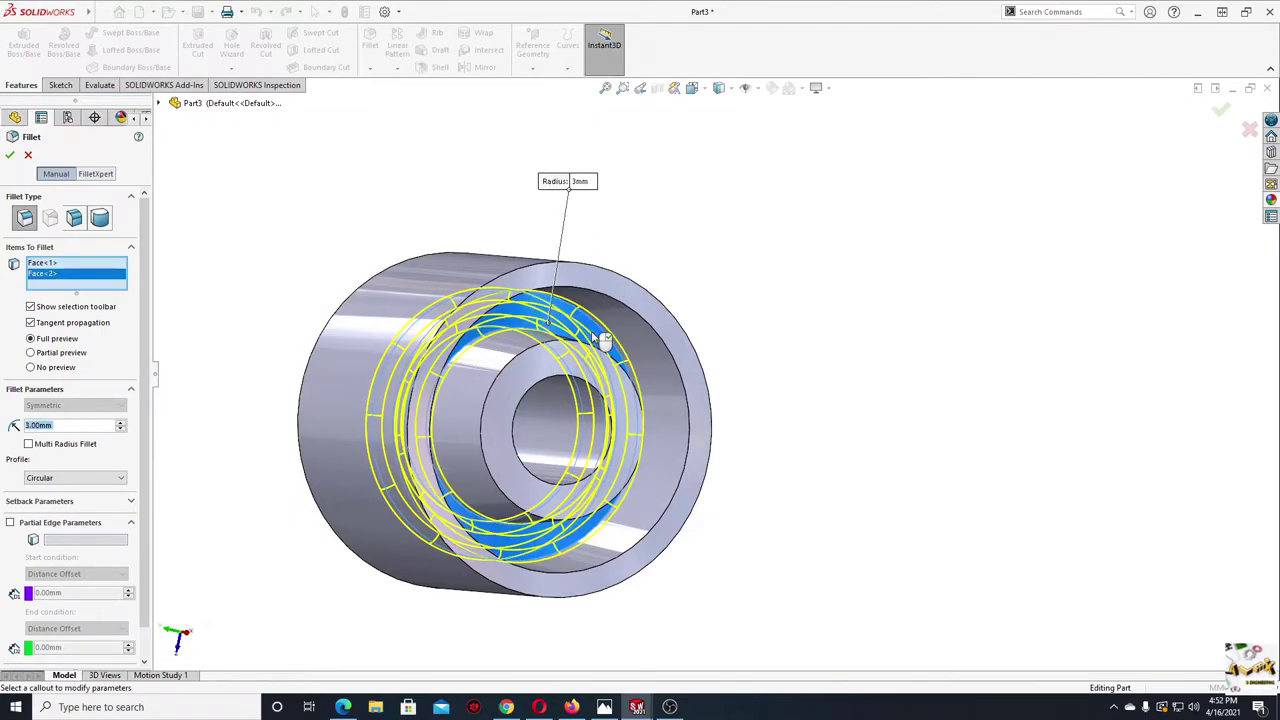
pyautogui.moveTo(575, 340)
pyautogui.mouseDown(button='middle')
pyautogui.moveTo(528, 392)
pyautogui.moveTo(551, 401)
pyautogui.moveTo(600, 340)
pyautogui.mouseUp(button='middle')
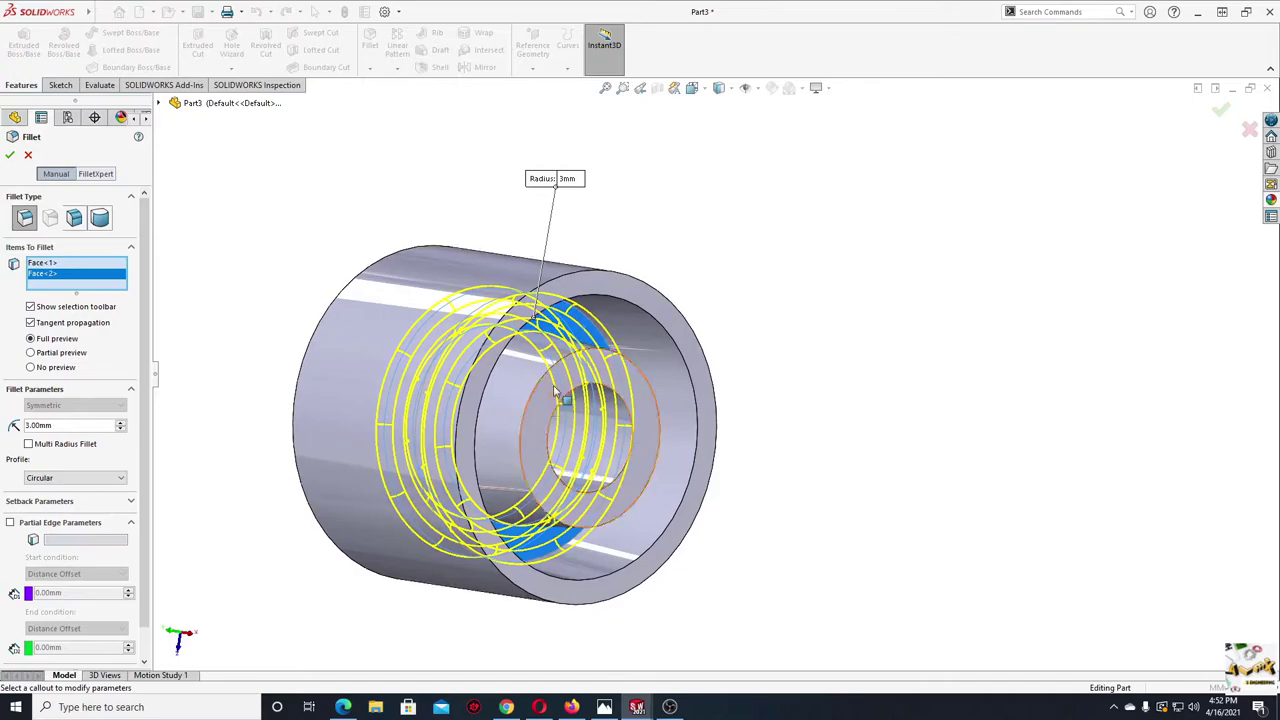
# - Add the front ring face and bored end face to the fillet, completing Fillet1
pyautogui.click(643, 289)
pyautogui.moveTo(643, 289); pyautogui.dragTo(420, 290, button='middle')
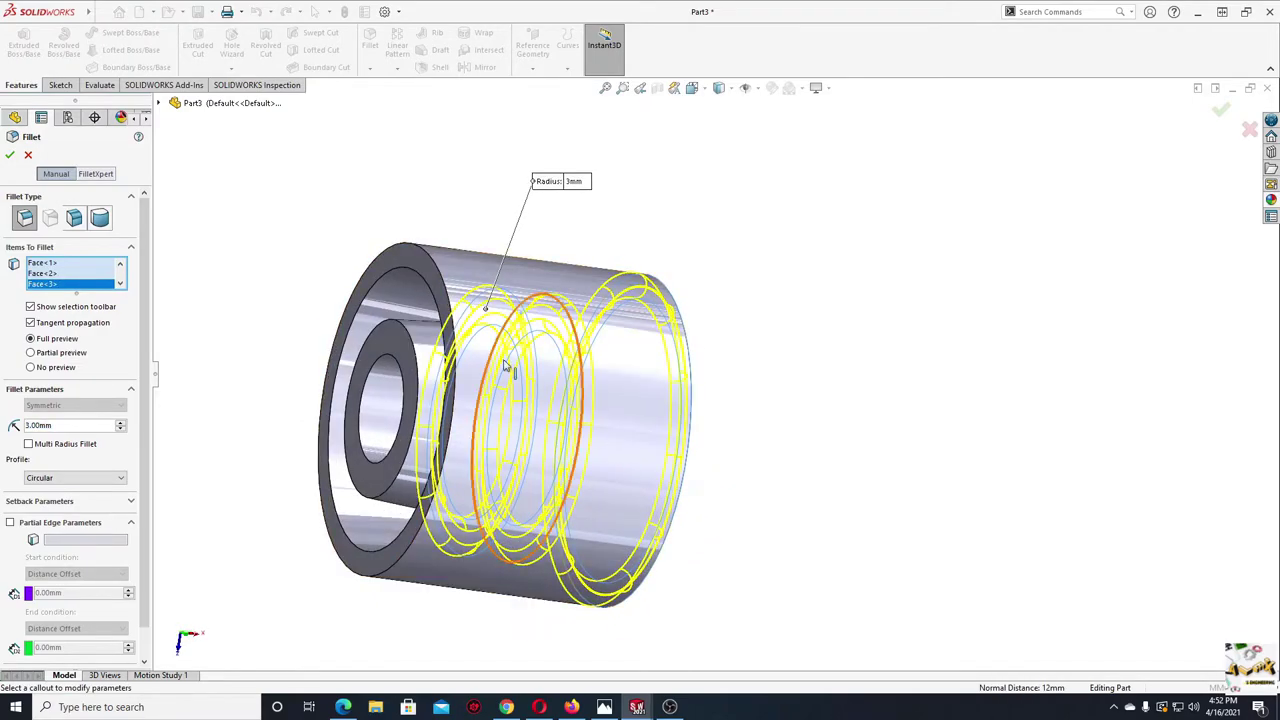
pyautogui.click(370, 283)
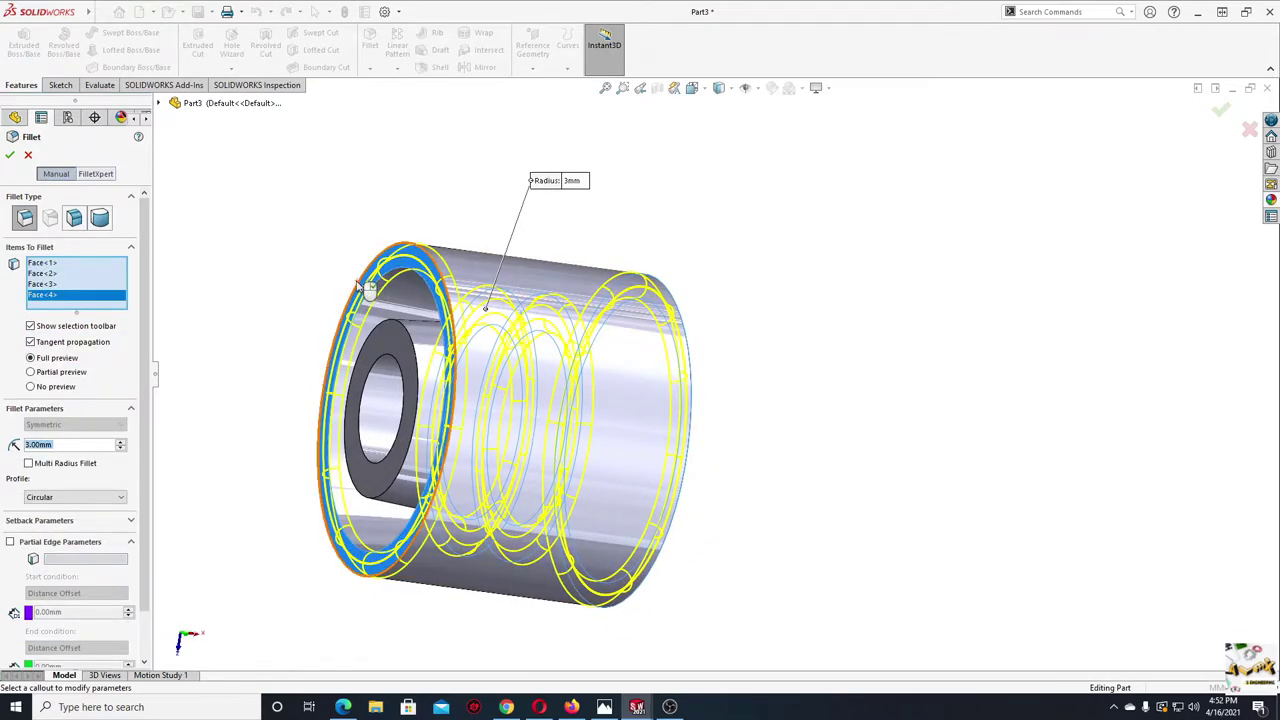
pyautogui.moveTo(458, 404); pyautogui.dragTo(314, 389, button='middle')
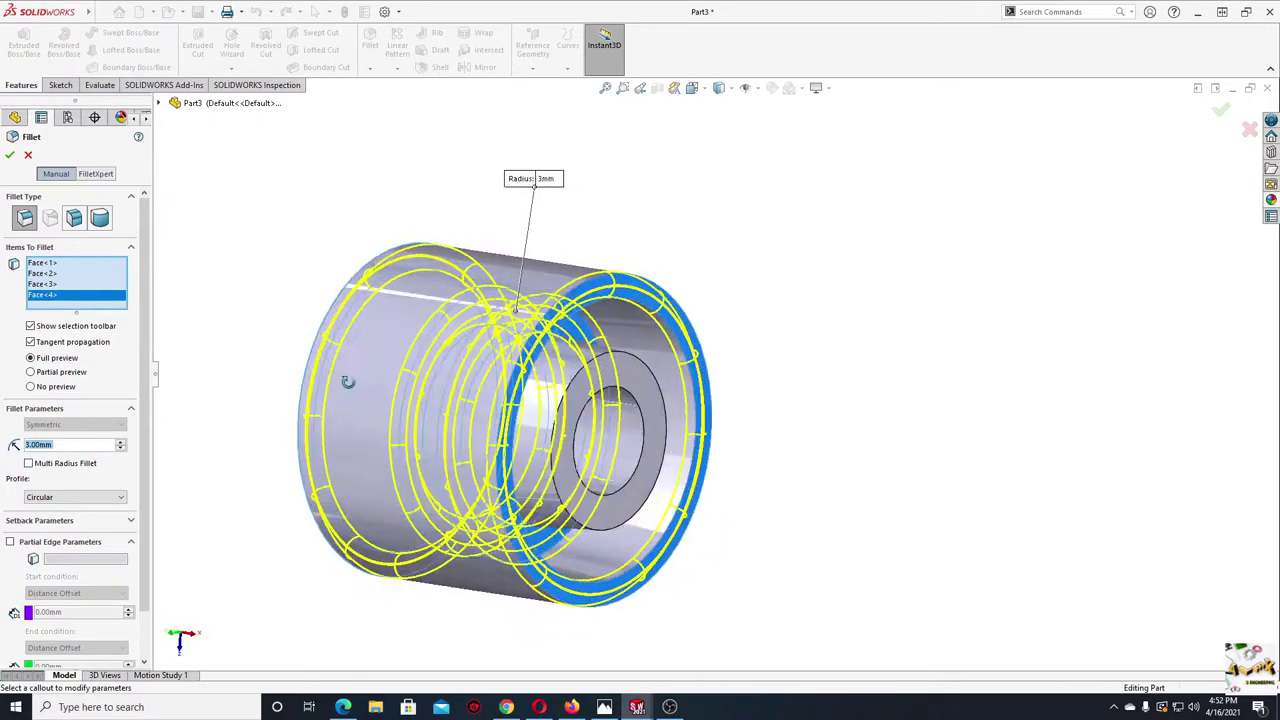
pyautogui.click(9, 154)
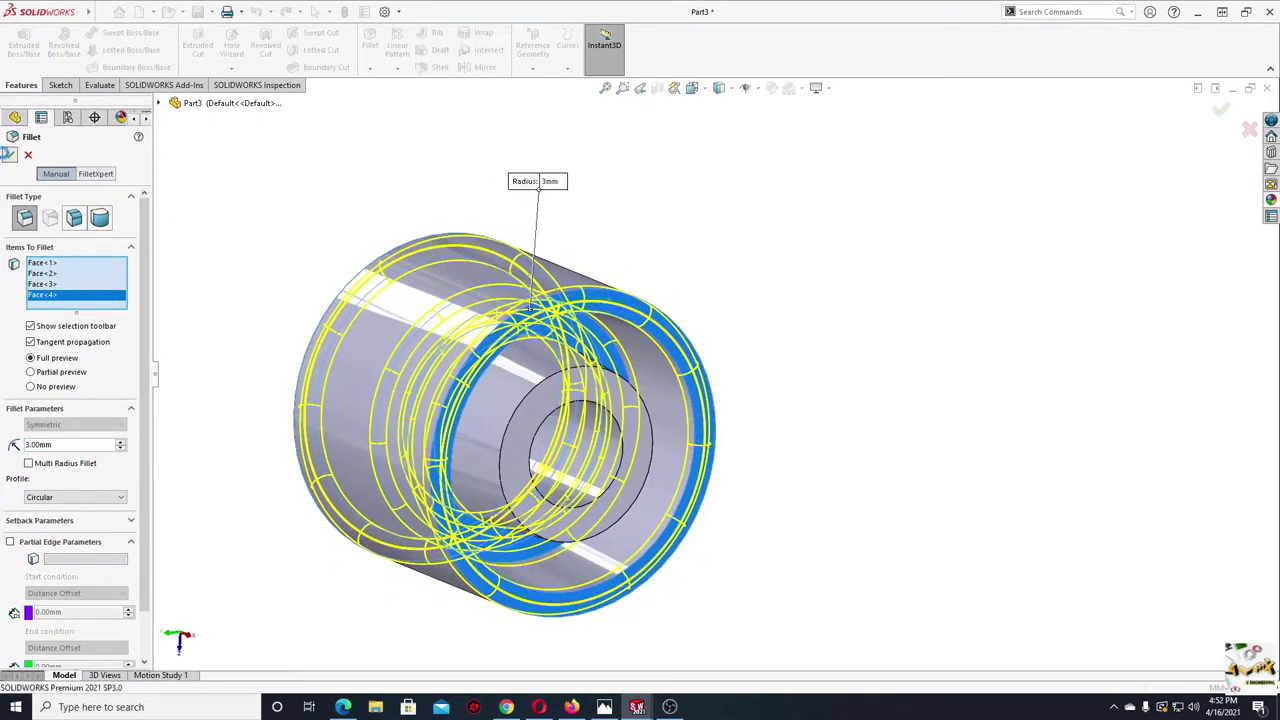
pyautogui.hotkey('ctrl', '2')
pyautogui.moveTo(350, 346)
pyautogui.mouseDown(button='middle')
pyautogui.moveTo(603, 440)
pyautogui.moveTo(543, 491)
pyautogui.mouseUp(button='middle')
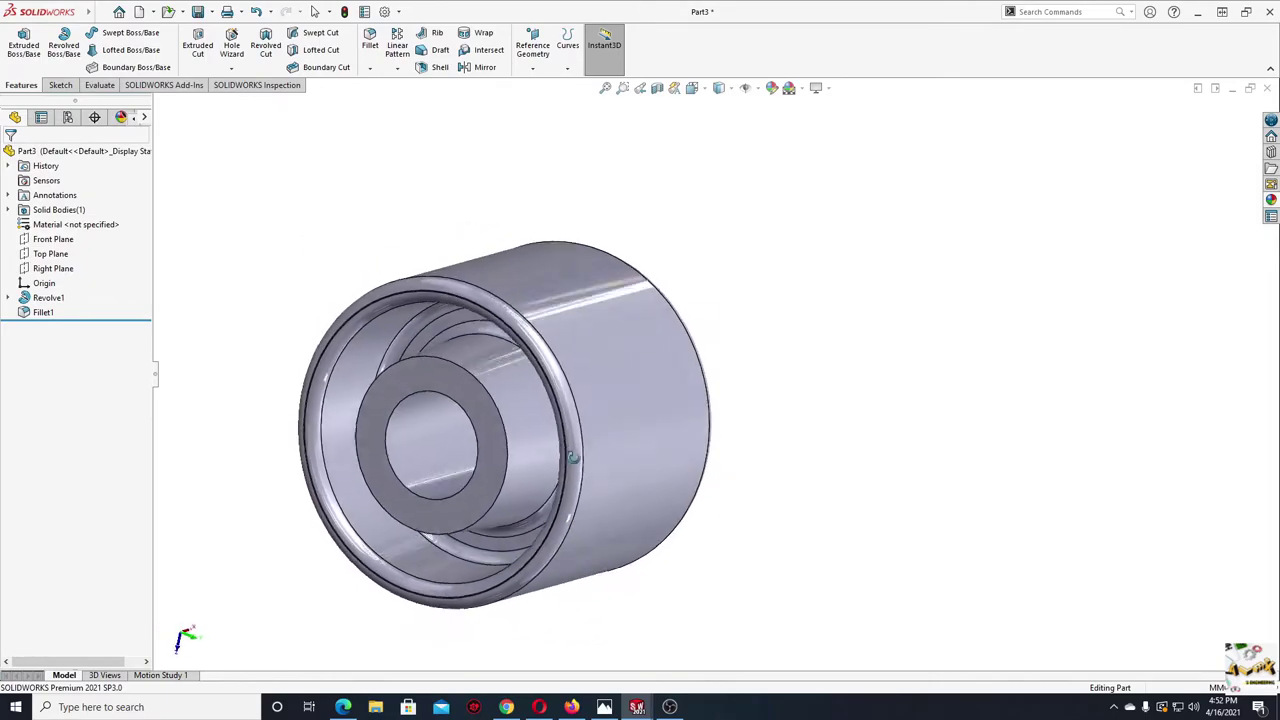
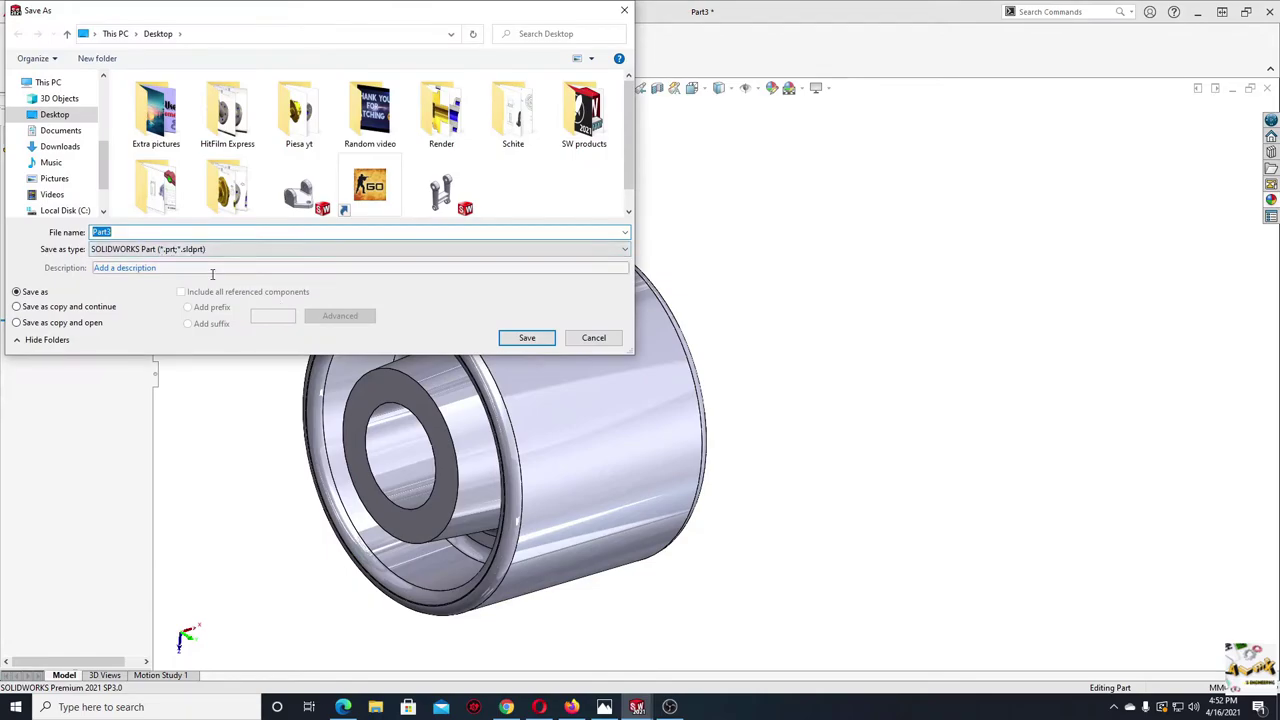
# - Save the pulley part as 'Pulley 1' and start a new document
pyautogui.write('Pulley 1')
pyautogui.press('Return')
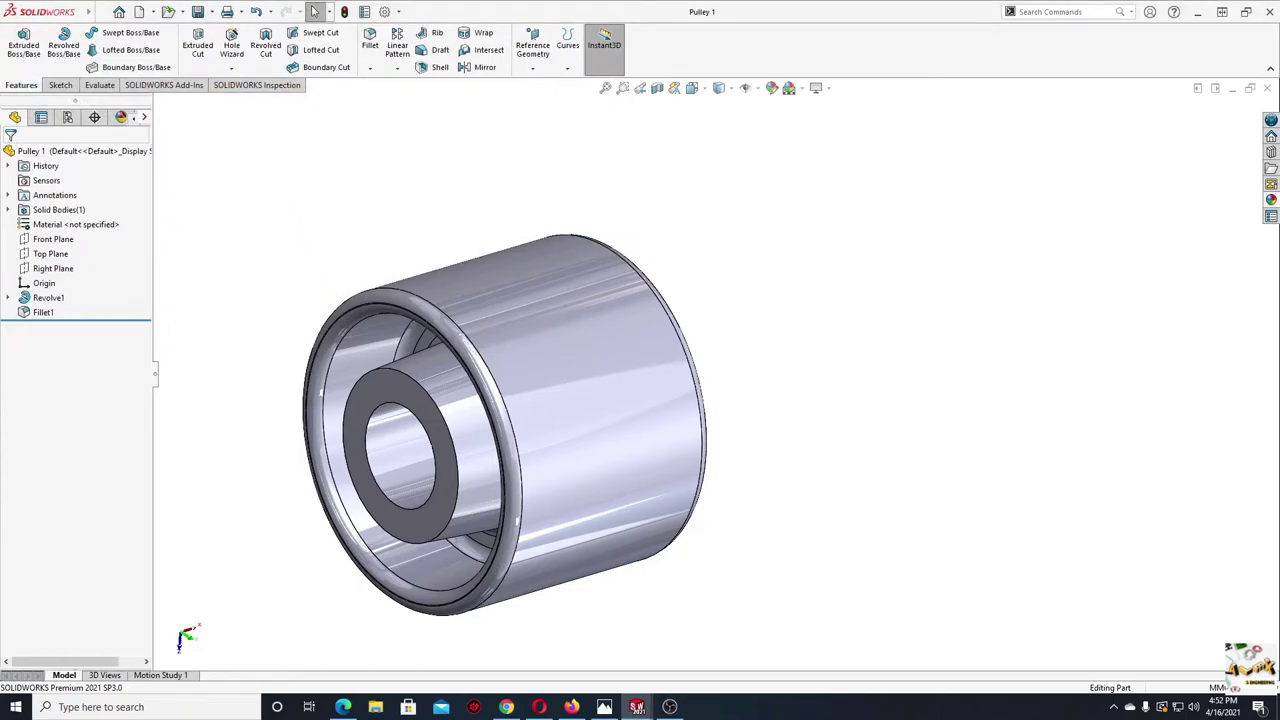
pyautogui.click(139, 12)
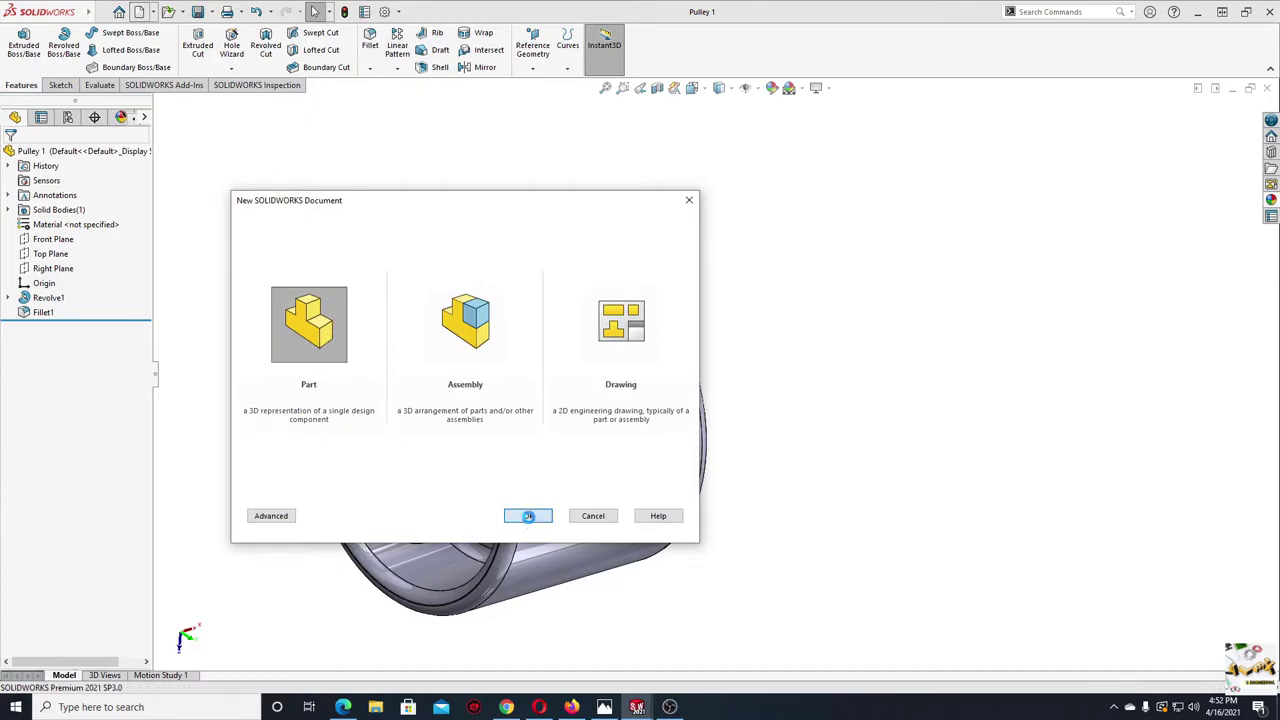
# - Create a new part, begin a sketch on the Front Plane, and apply the Plain White scene
pyautogui.click(525, 515)
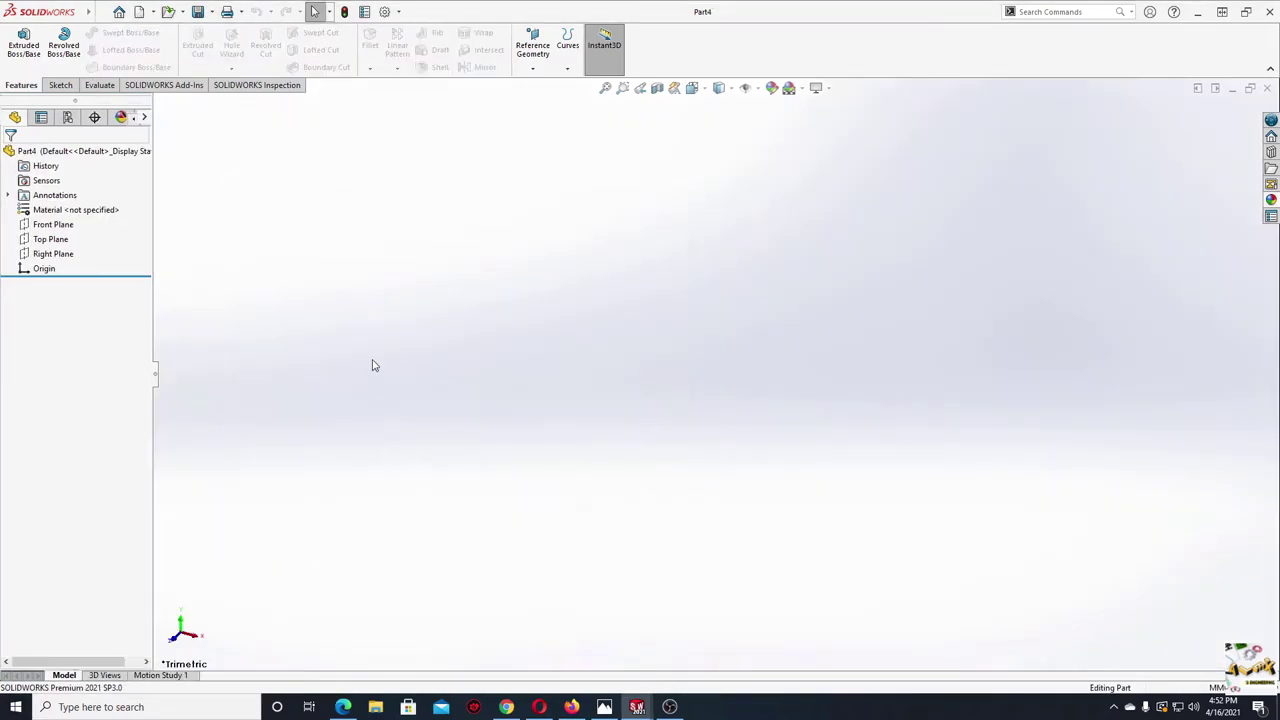
pyautogui.click(54, 226)
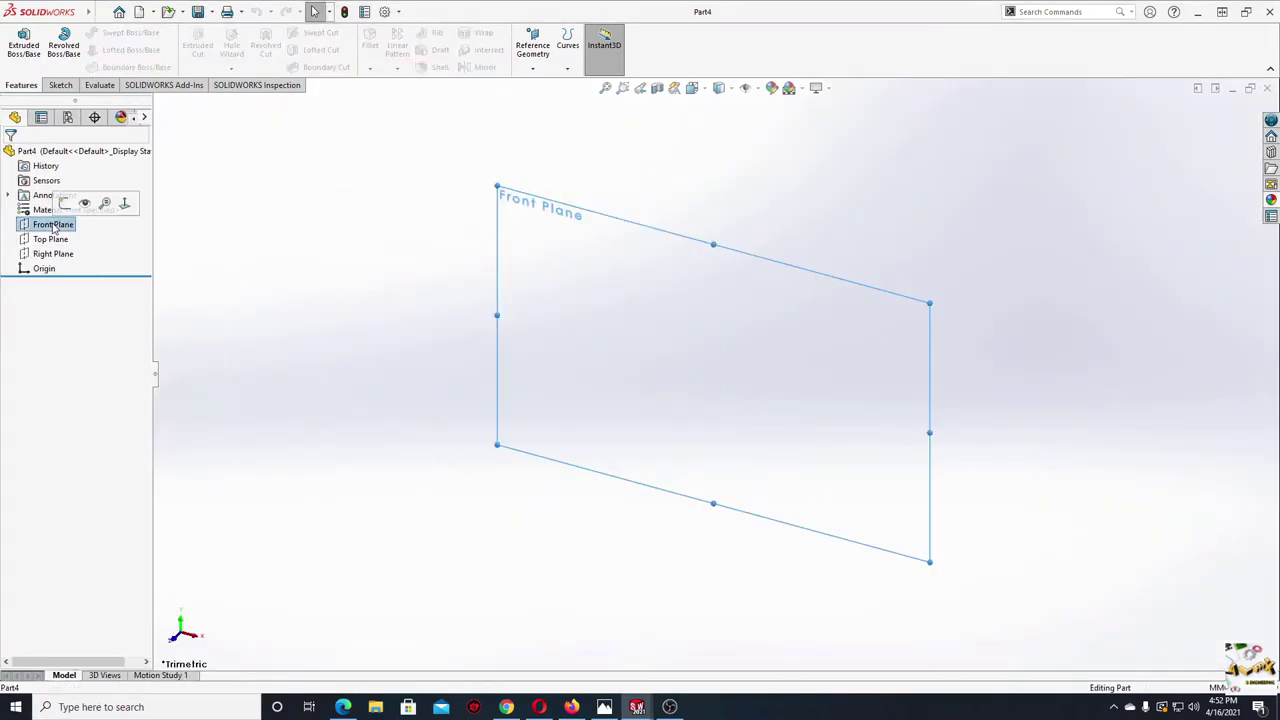
pyautogui.click(48, 206)
pyautogui.scroll(2, 466, 317)
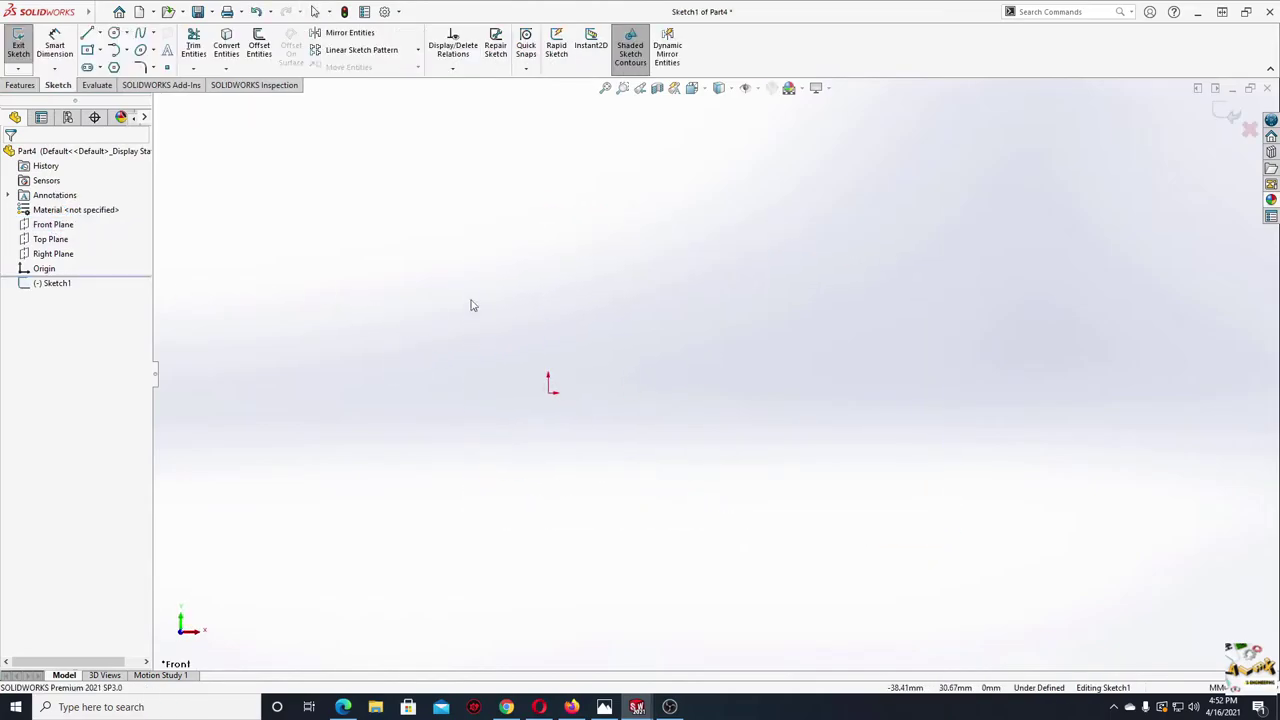
pyautogui.click(797, 88)
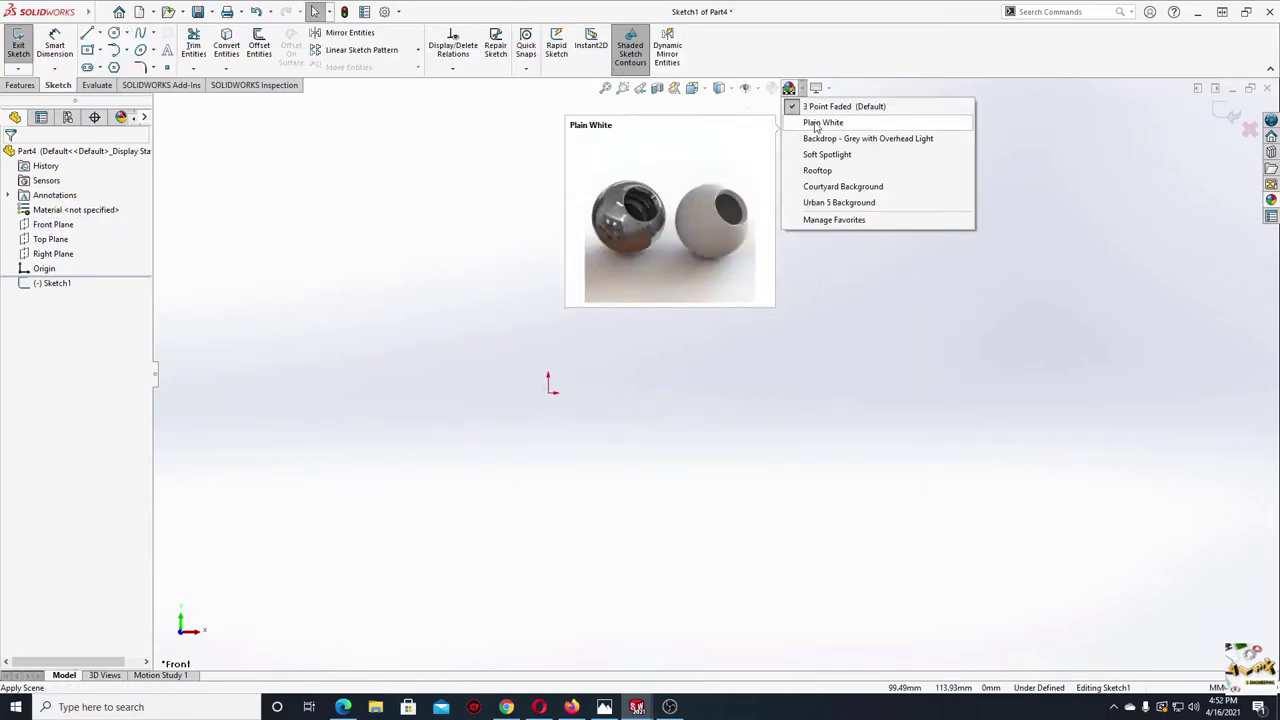
pyautogui.click(815, 120)
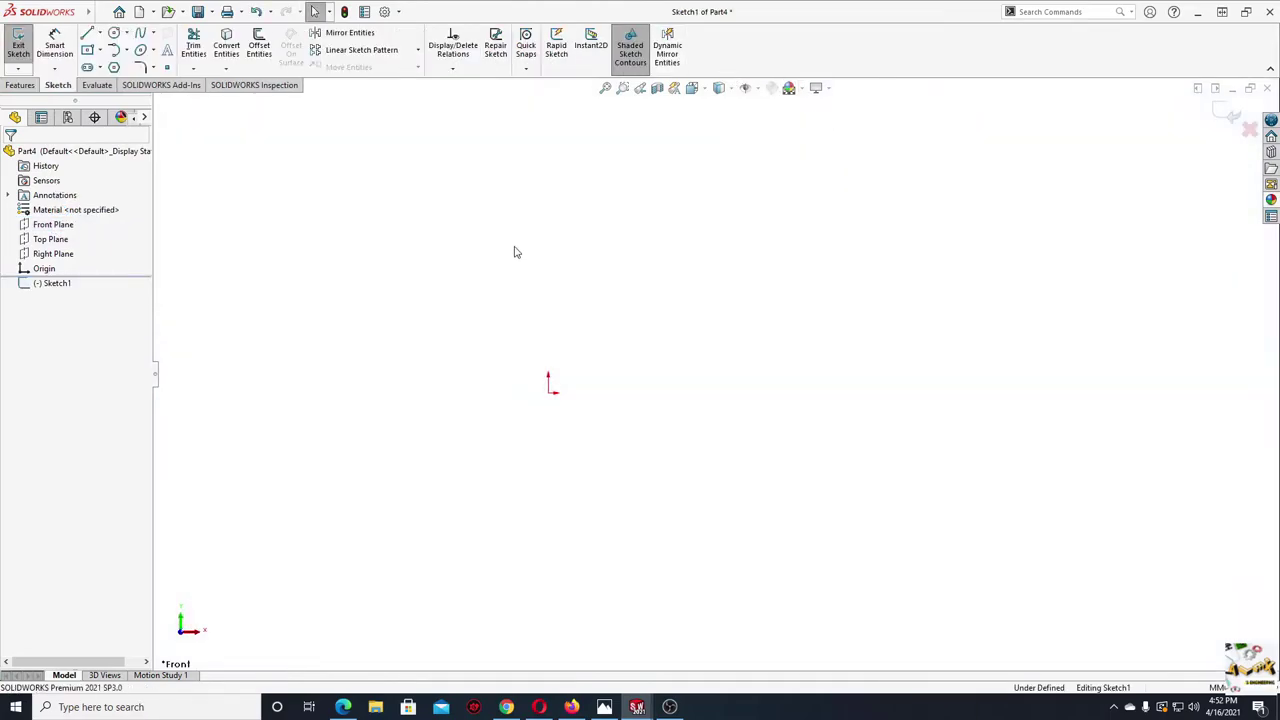
# - Draw a closed three-step line profile that starts and ends at the origin
pyautogui.click(100, 34)
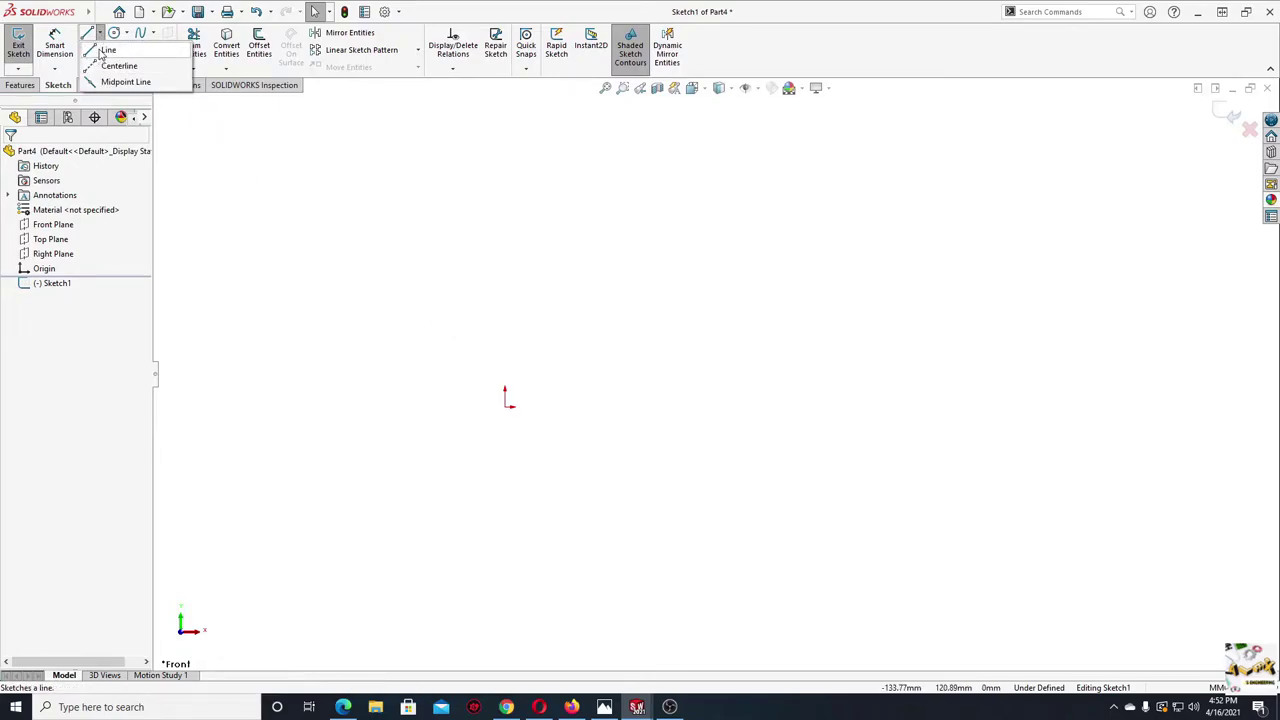
pyautogui.click(104, 50)
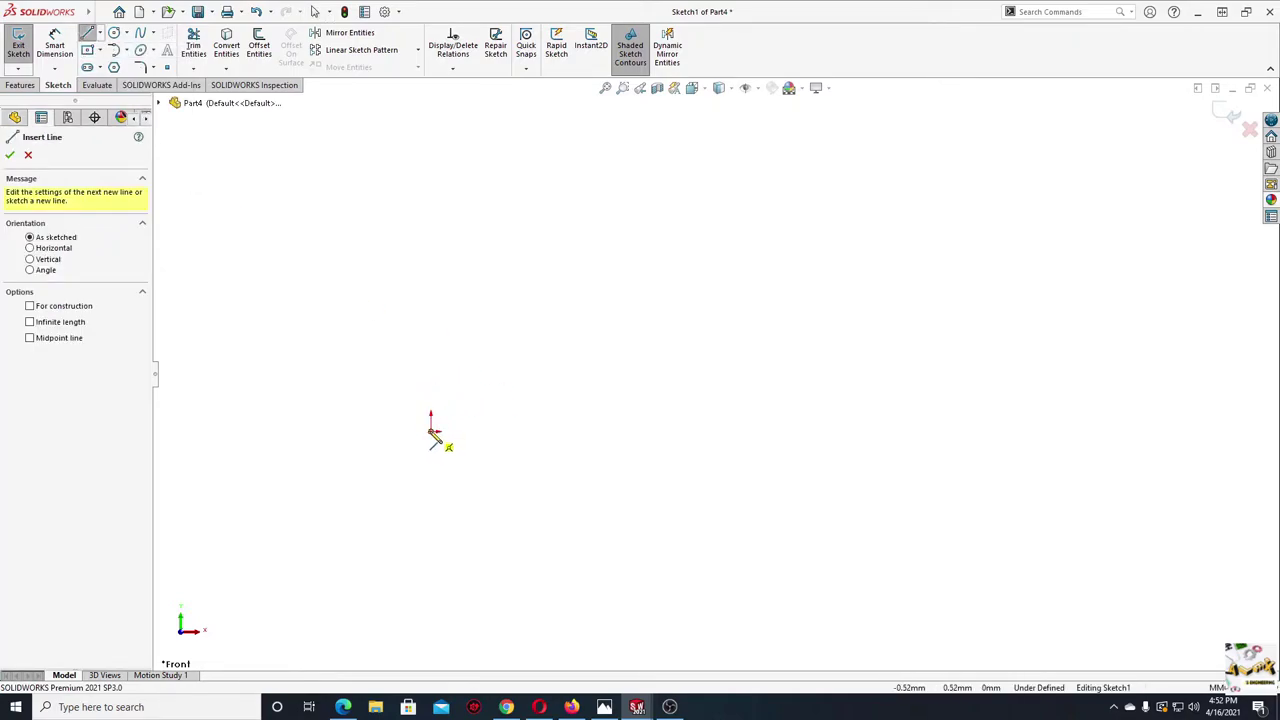
pyautogui.click(433, 432)
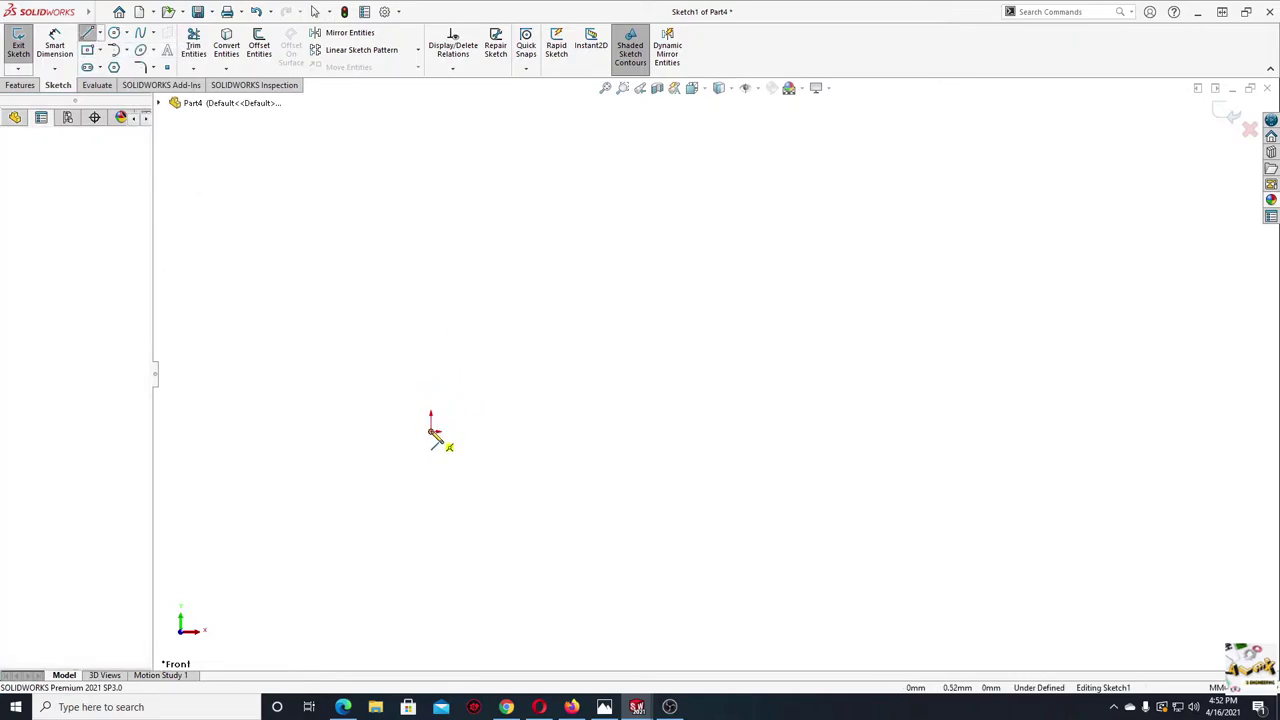
pyautogui.click(822, 436)
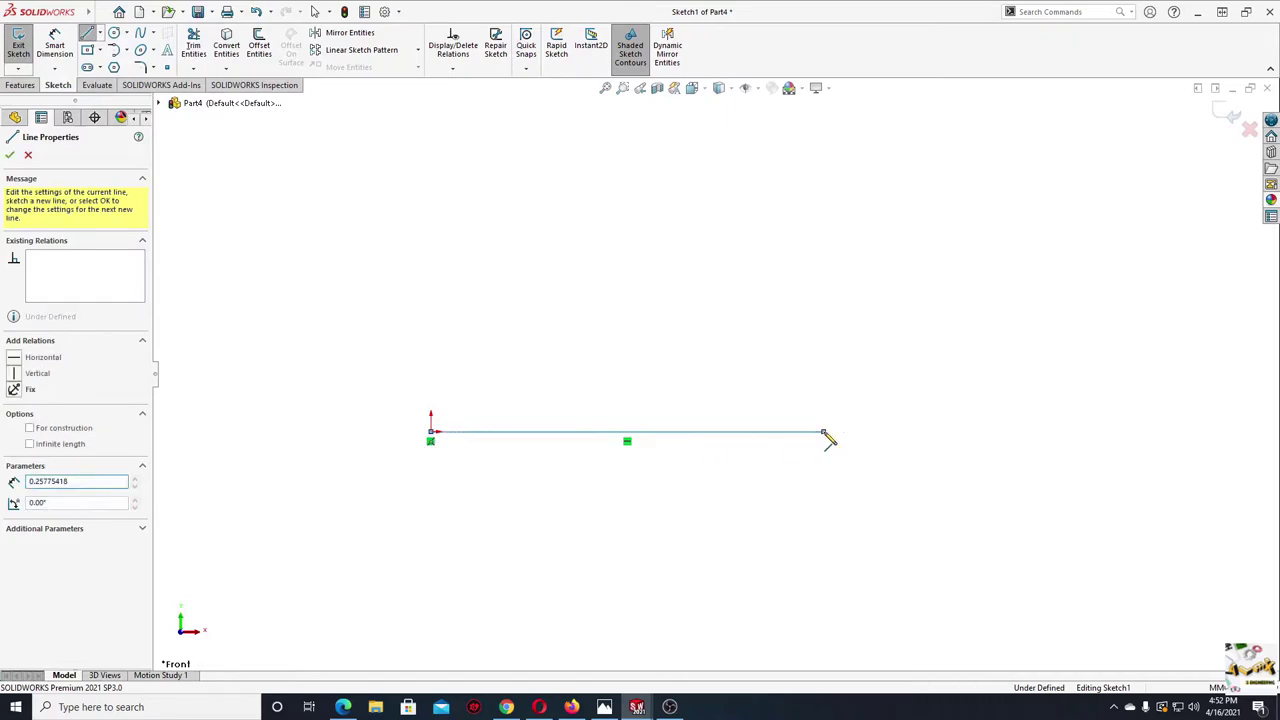
pyautogui.click(823, 354)
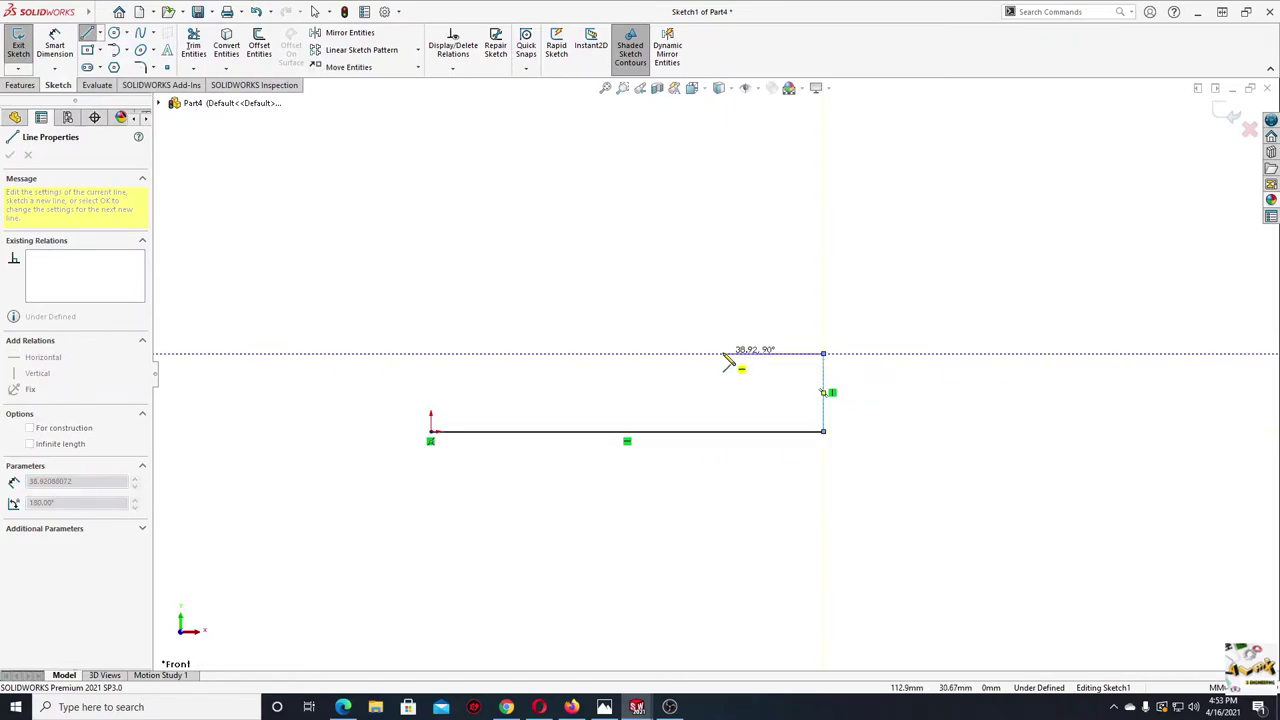
pyautogui.click(722, 354)
pyautogui.click(722, 370)
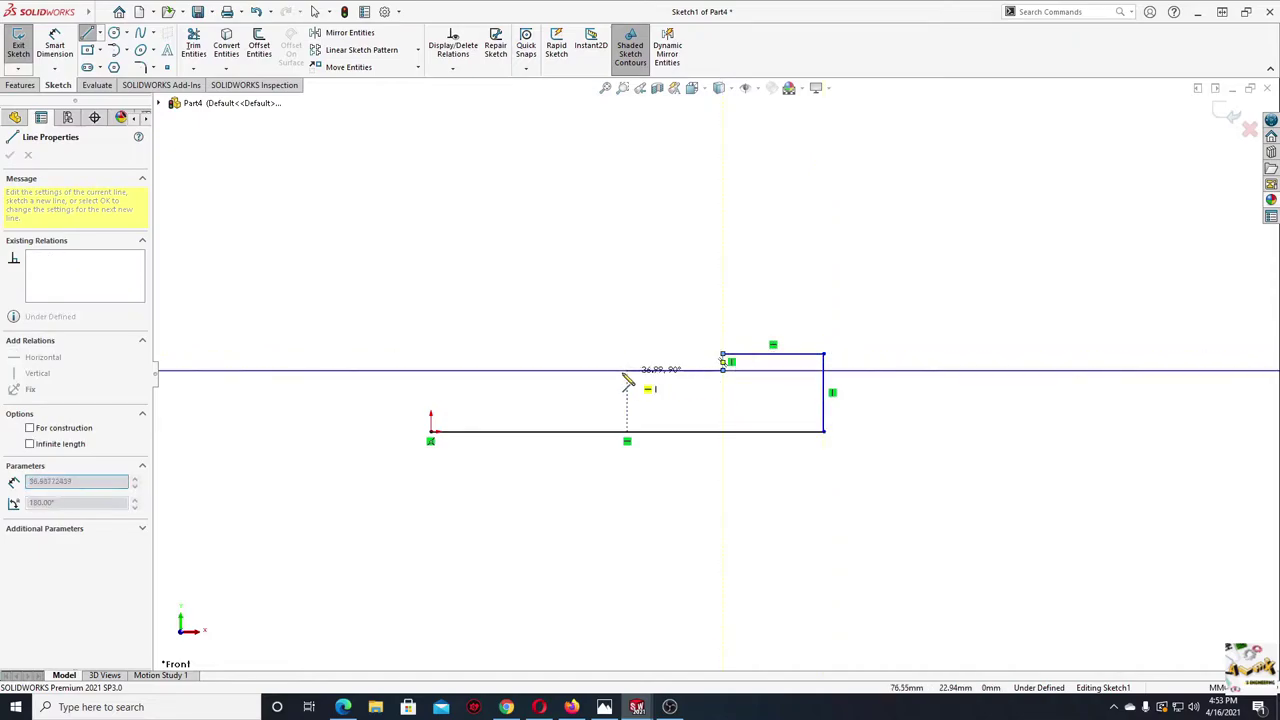
pyautogui.click(552, 370)
pyautogui.click(552, 392)
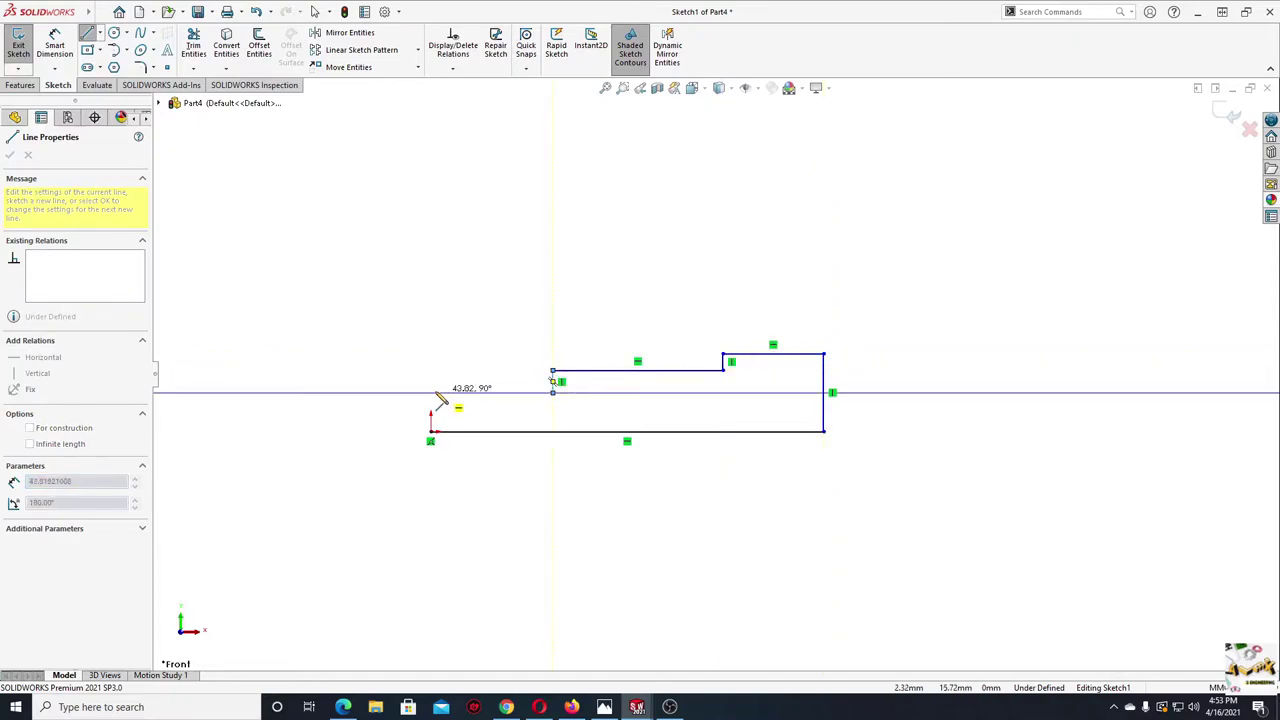
pyautogui.click(430, 392)
pyautogui.click(430, 432)
pyautogui.rightClick(340, 374)
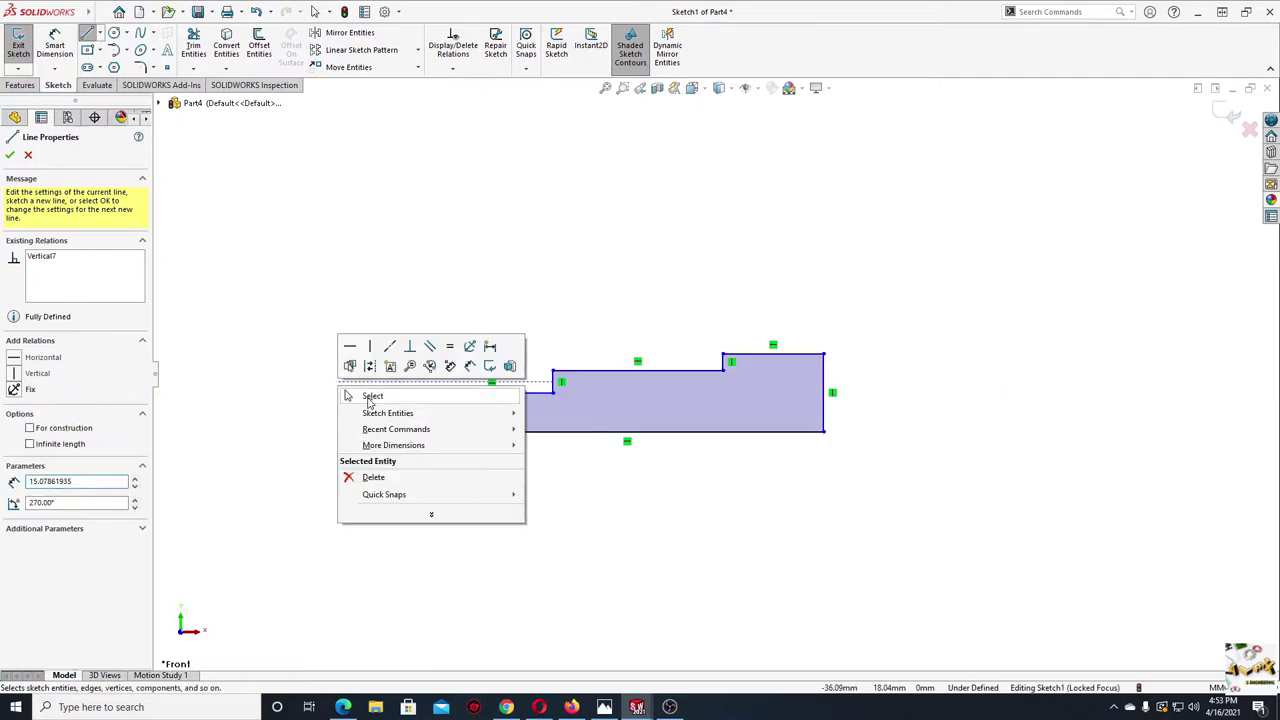
pyautogui.click(365, 391)
pyautogui.keyDown('ctrl'); pyautogui.moveTo(371, 380); pyautogui.dragTo(288, 367, button='middle'); pyautogui.keyUp('ctrl')
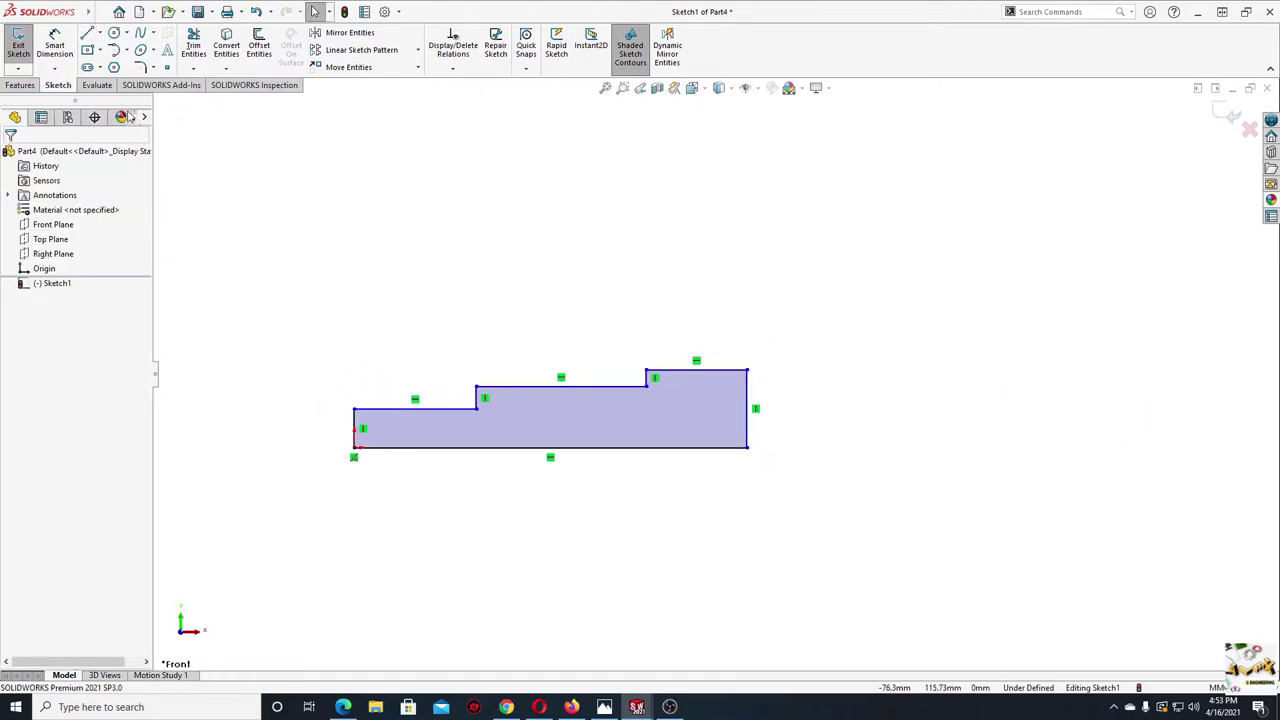
# - Dimension the overall profile length to 134 mm and the right step height to 11 mm
pyautogui.press('d')
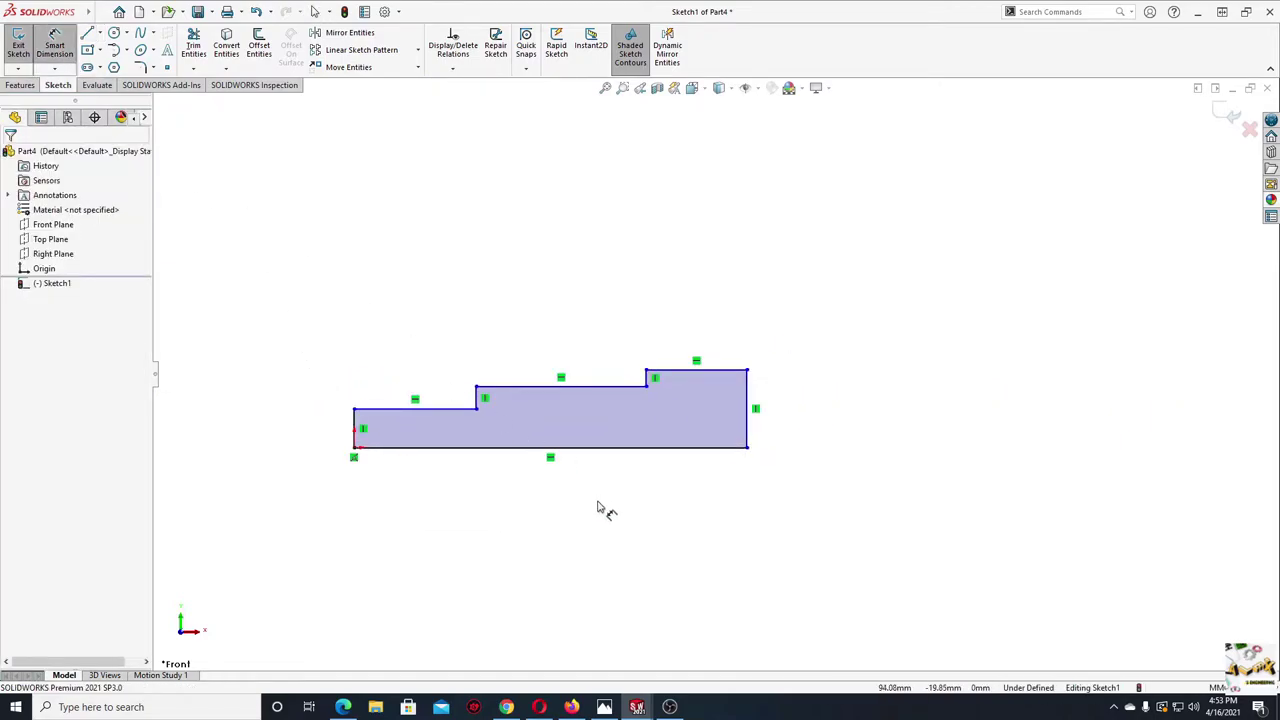
pyautogui.click(578, 449)
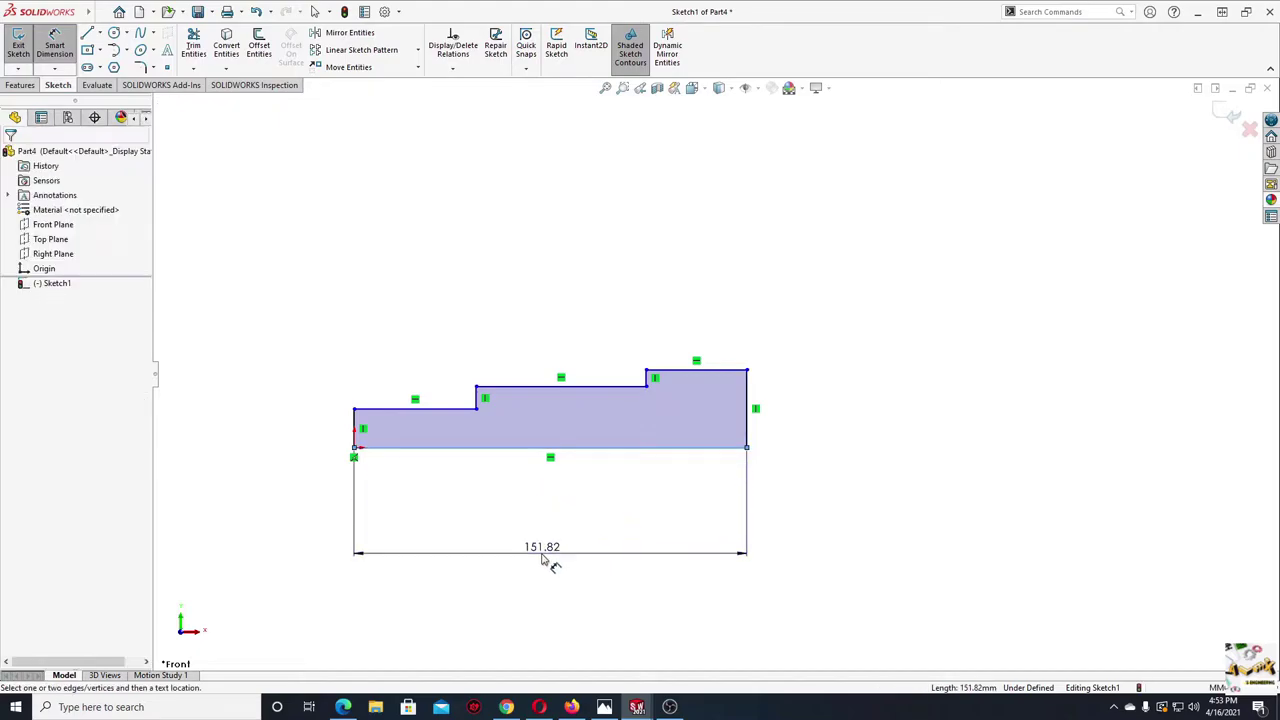
pyautogui.click(542, 559)
pyautogui.write('12')
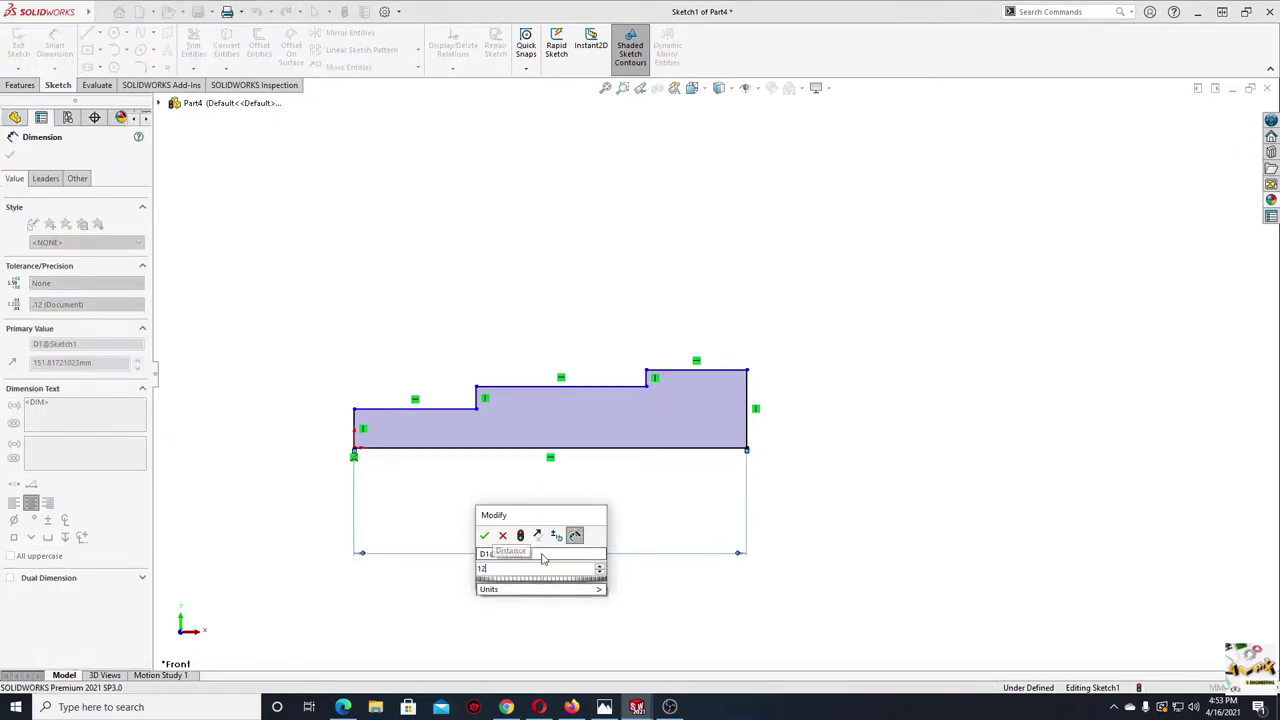
pyautogui.press('Return')
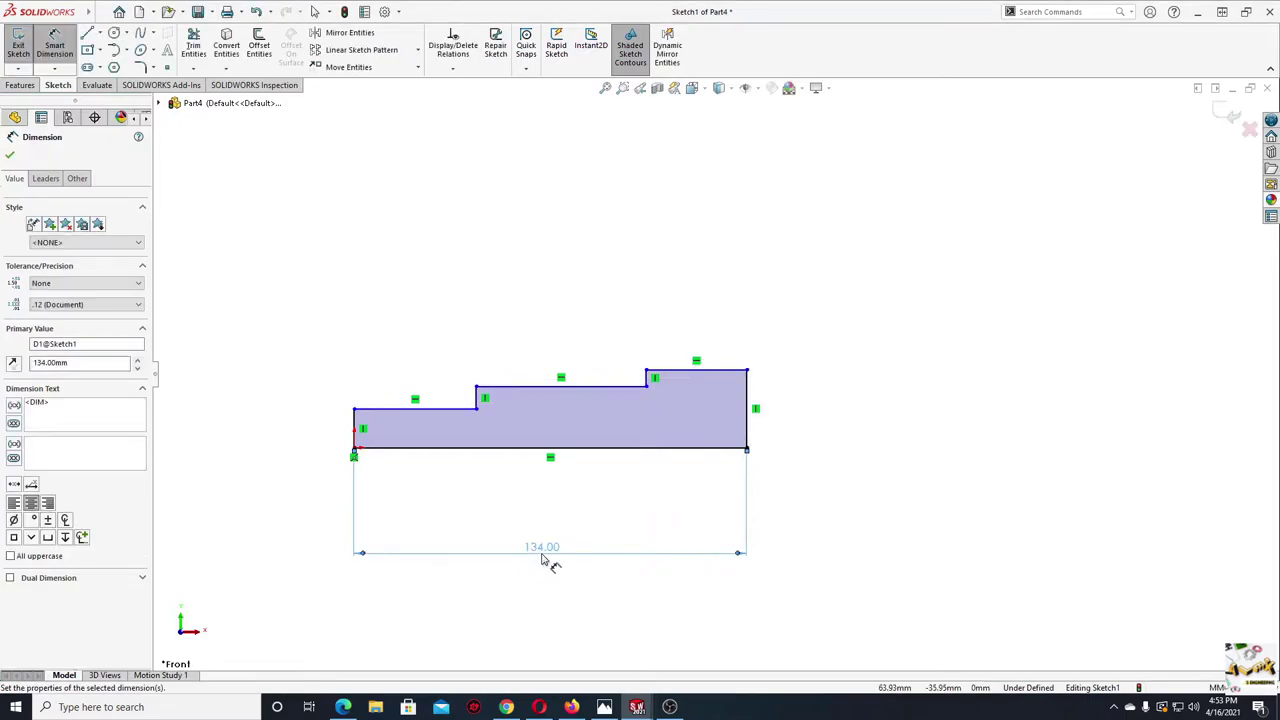
pyautogui.click(748, 419)
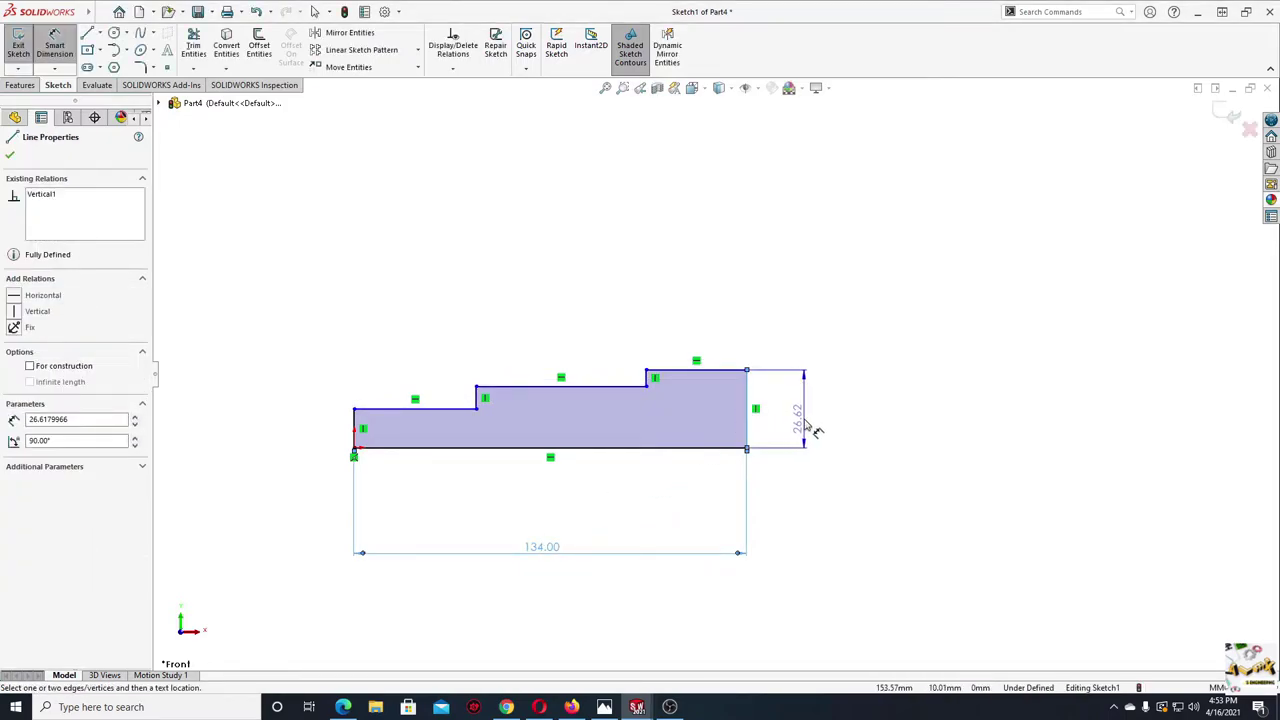
pyautogui.click(815, 430)
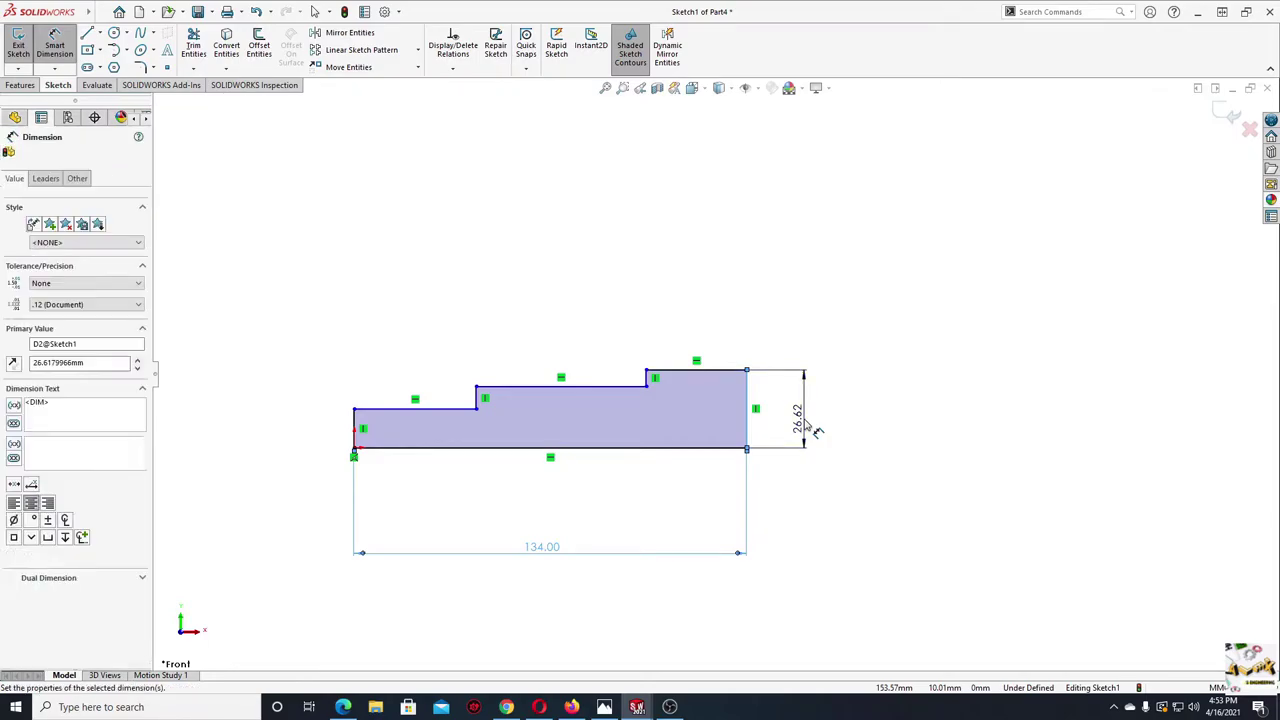
pyautogui.write('11')
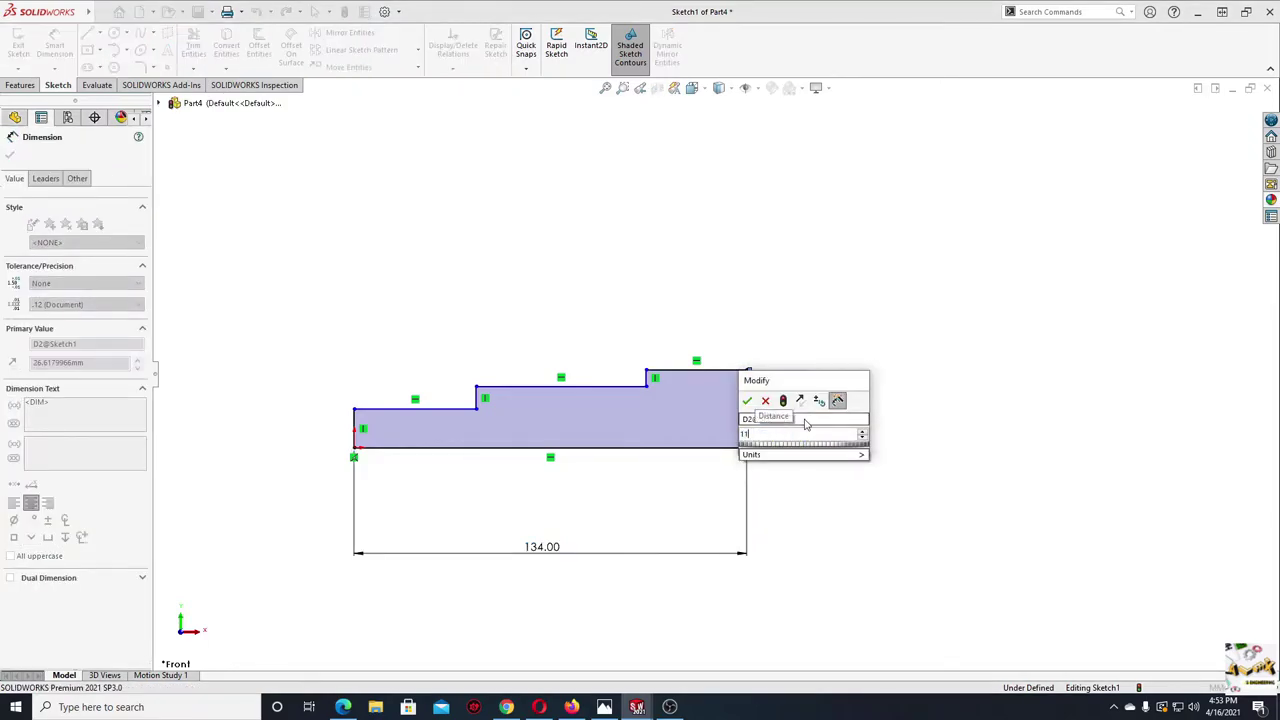
pyautogui.press('Return')
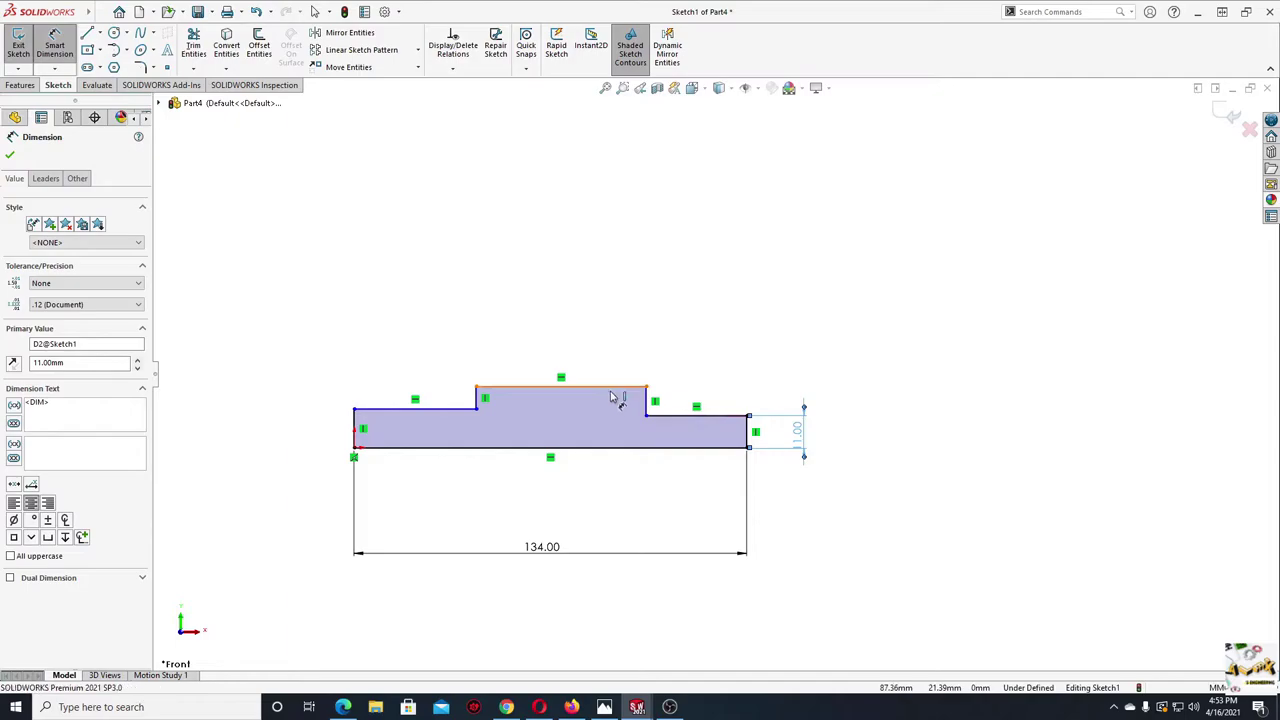
# - Dimension the middle step height to 9.50 mm and the left step height to 8 mm
pyautogui.click(616, 447)
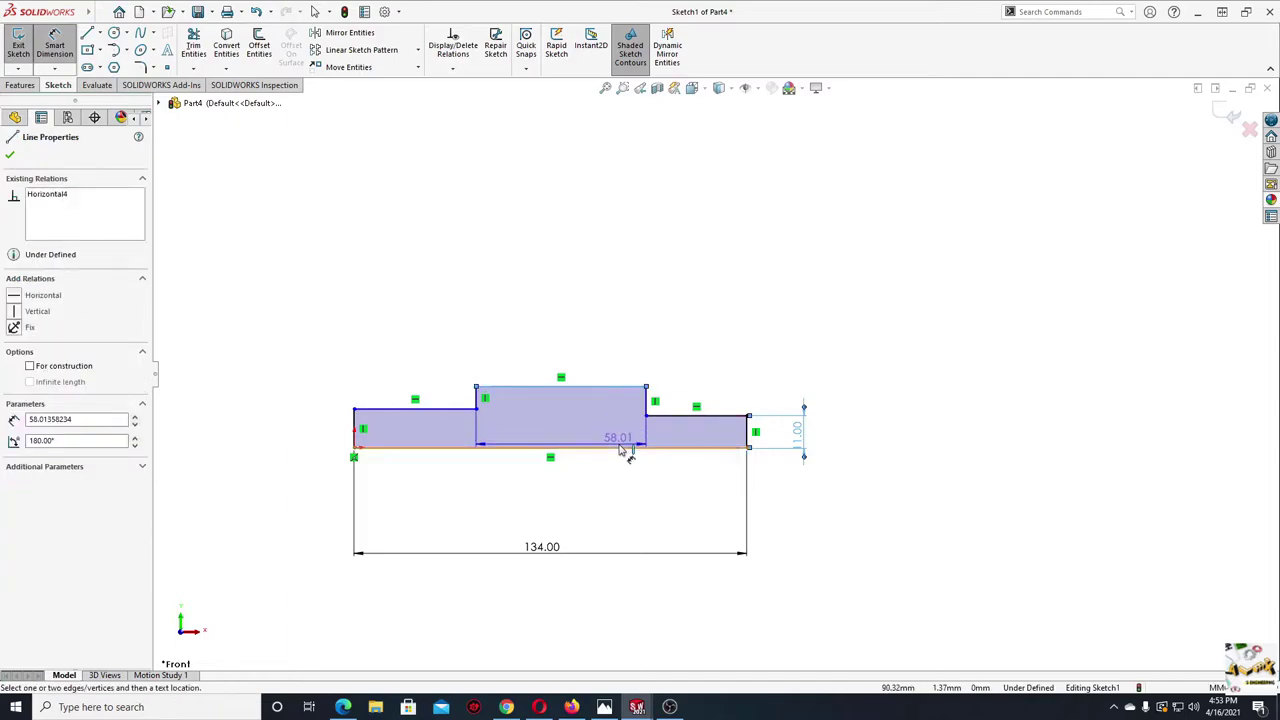
pyautogui.click(609, 346)
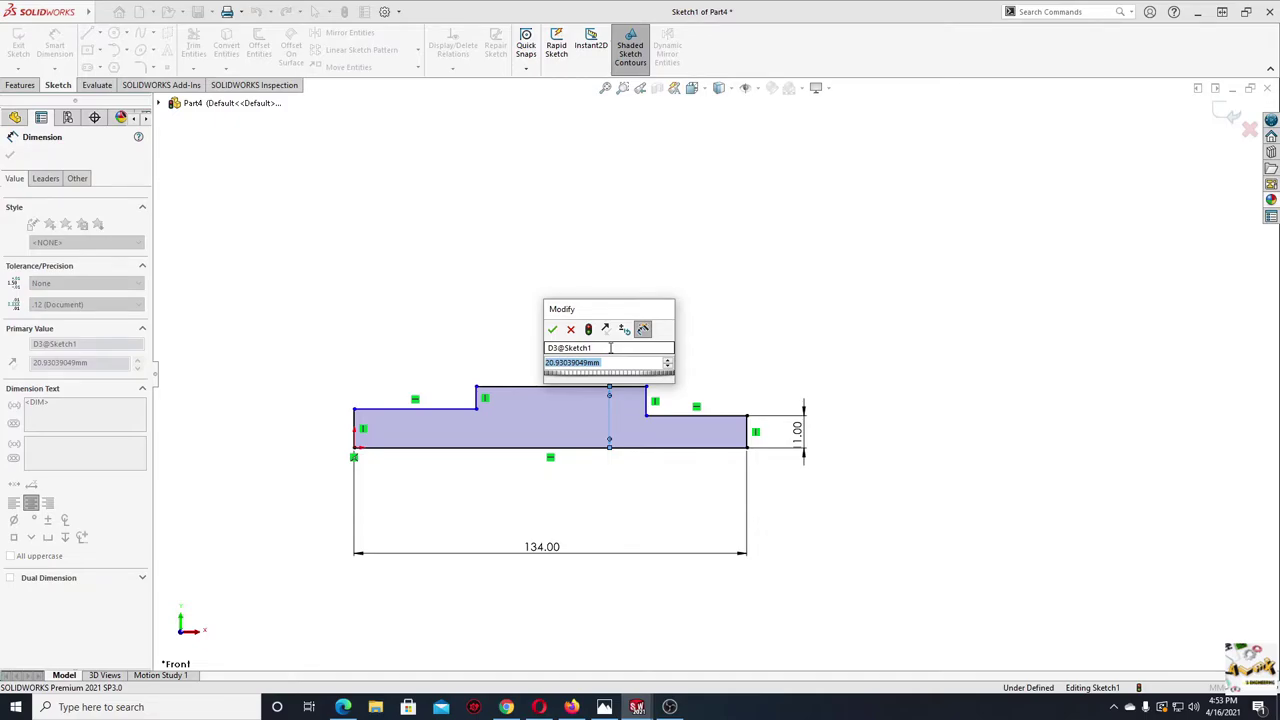
pyautogui.write('19')
pyautogui.press('Return')
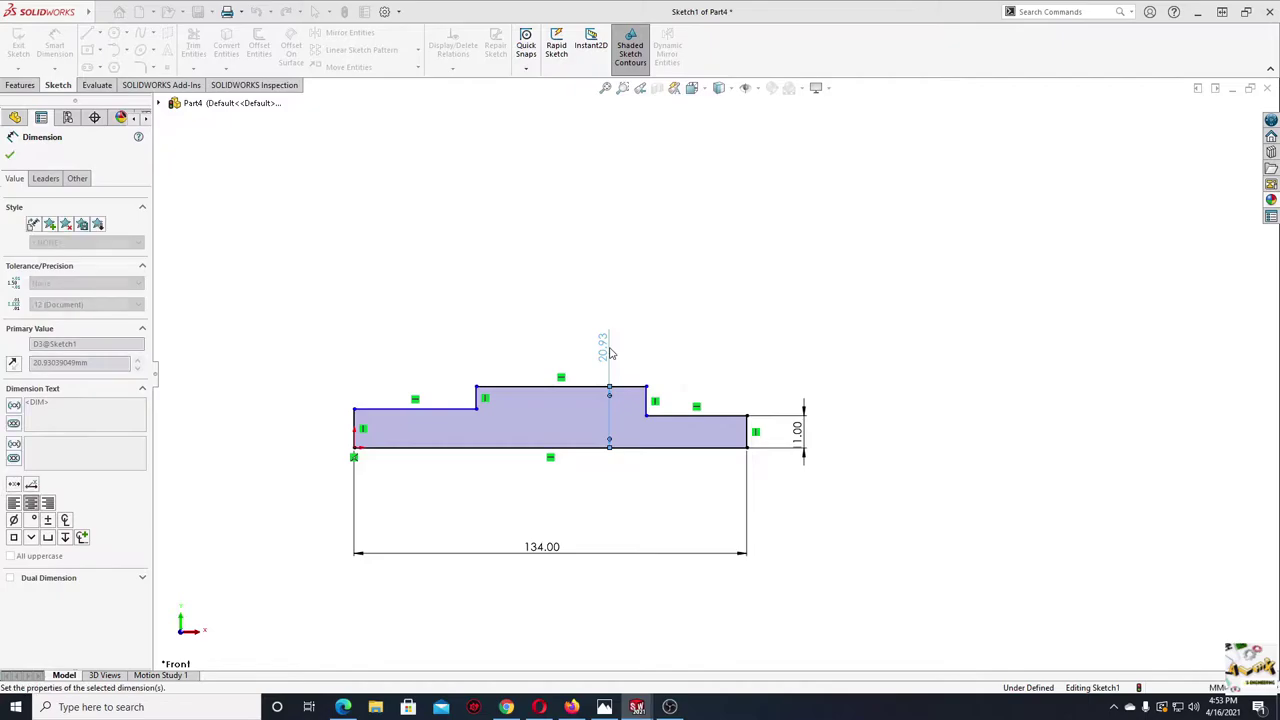
pyautogui.click(425, 415)
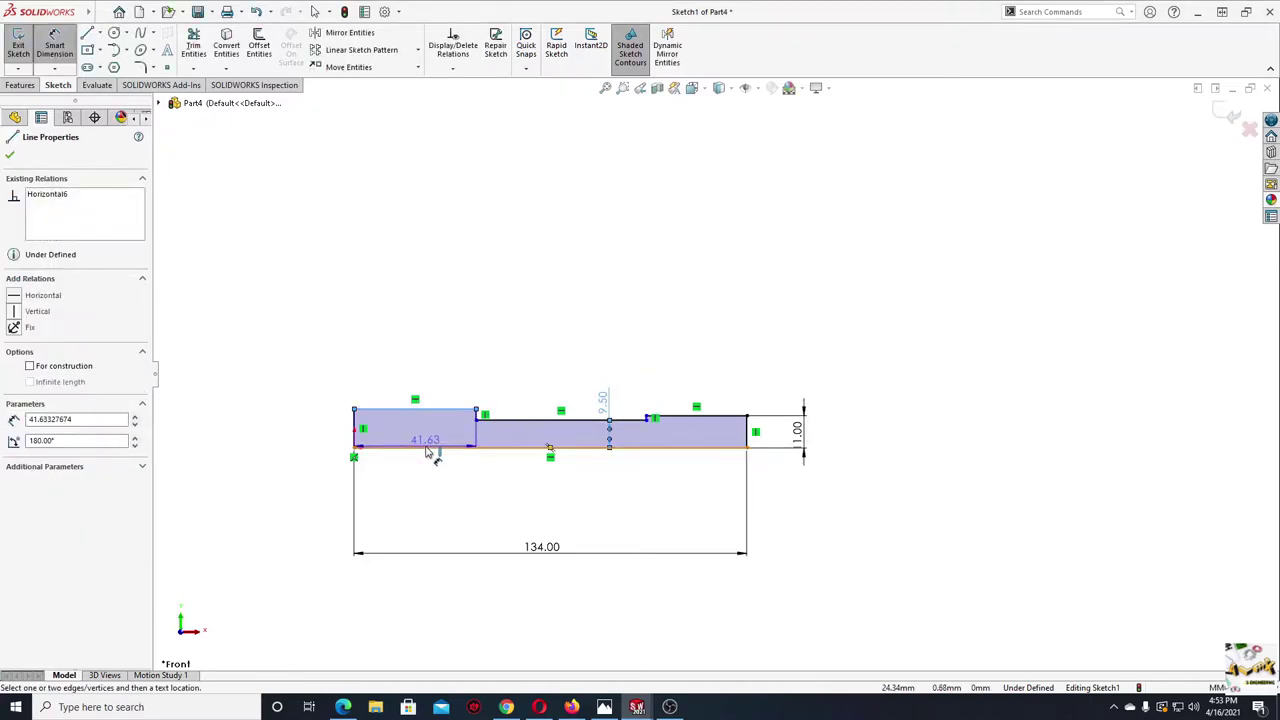
pyautogui.click(320, 446)
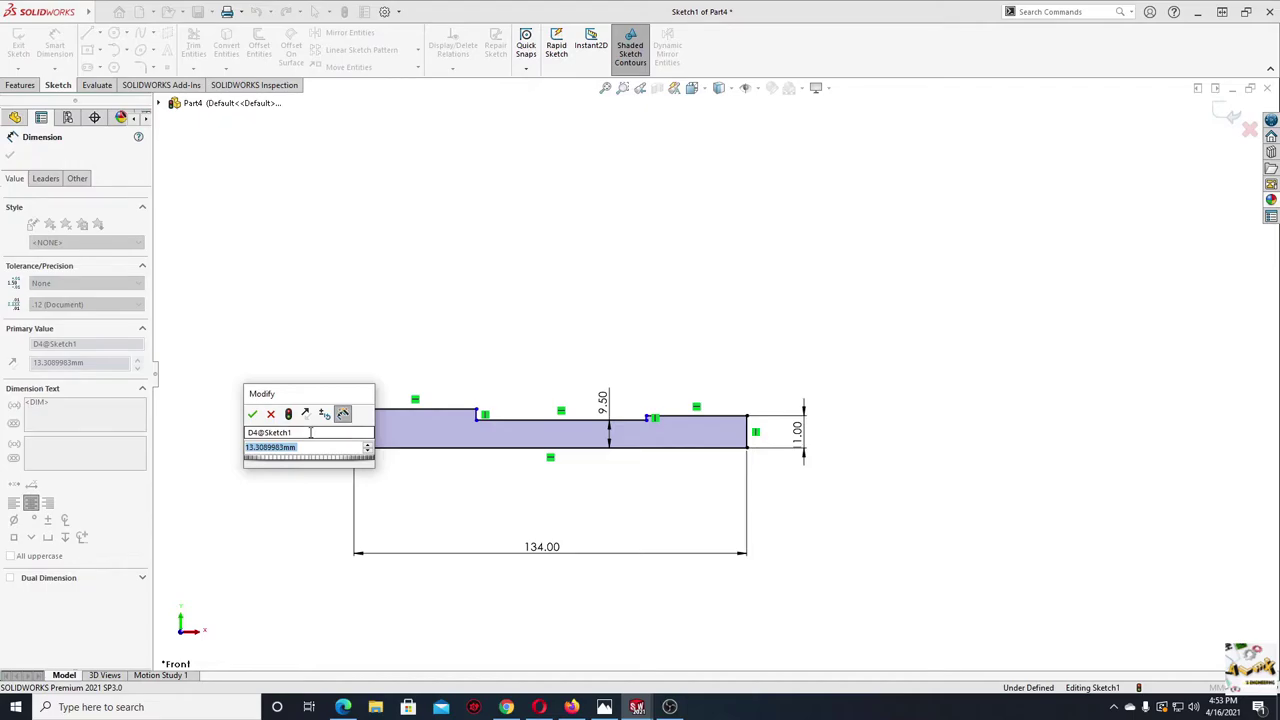
pyautogui.write('8')
pyautogui.press('Return')
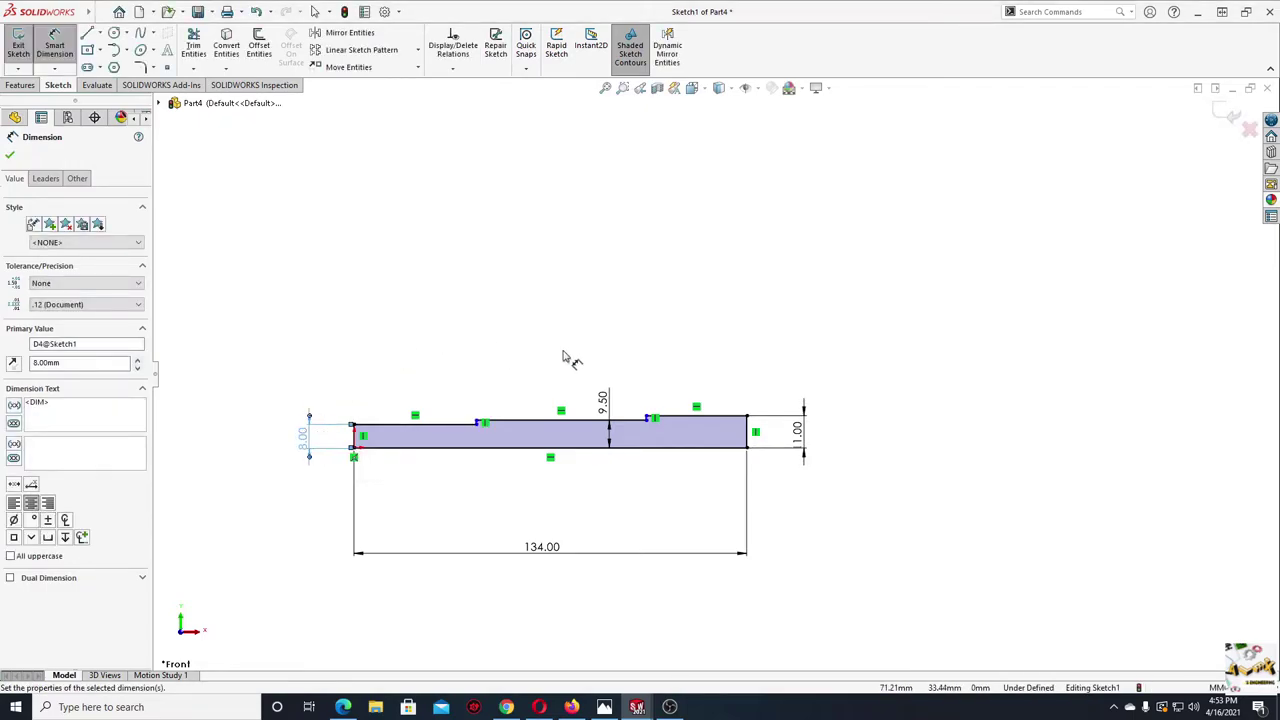
# - Dimension the right step length to 25 mm and the middle step length to 70 mm
pyautogui.scroll(-2, 565, 358)
pyautogui.scroll(-1, 594, 382)
pyautogui.scroll(-1, 600, 370)
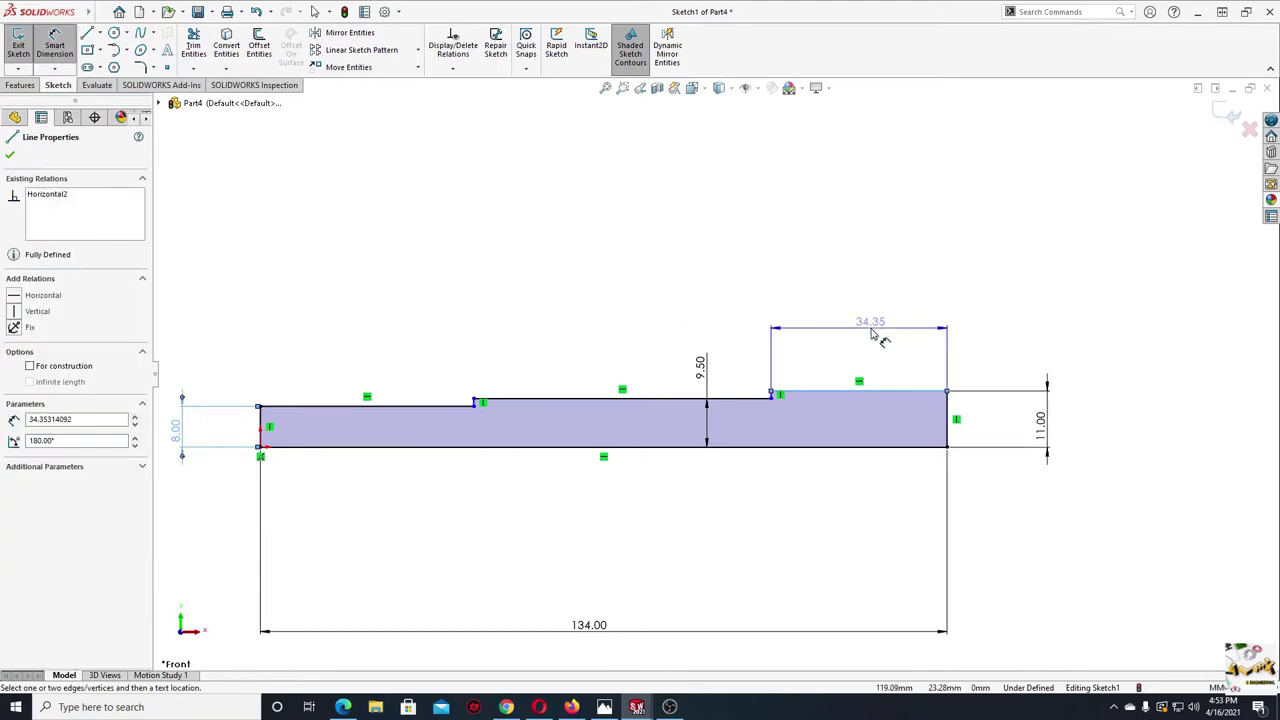
pyautogui.click(874, 330)
pyautogui.write('25')
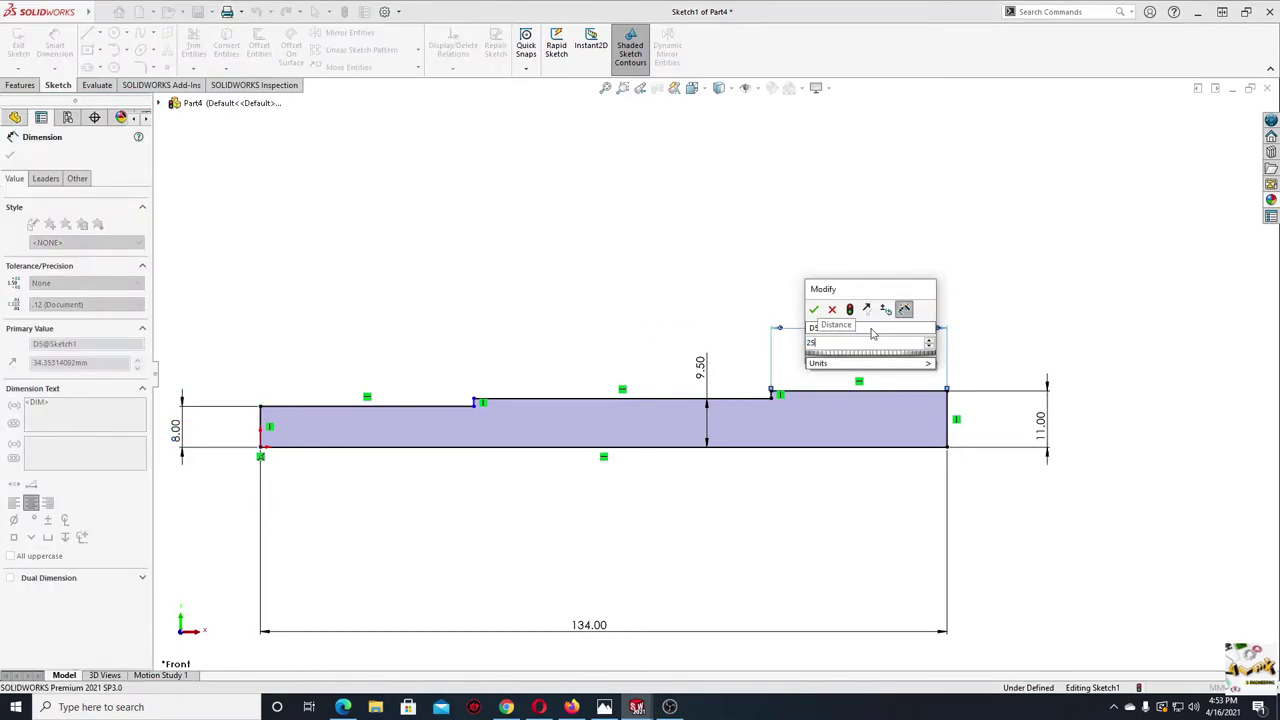
pyautogui.press('Return')
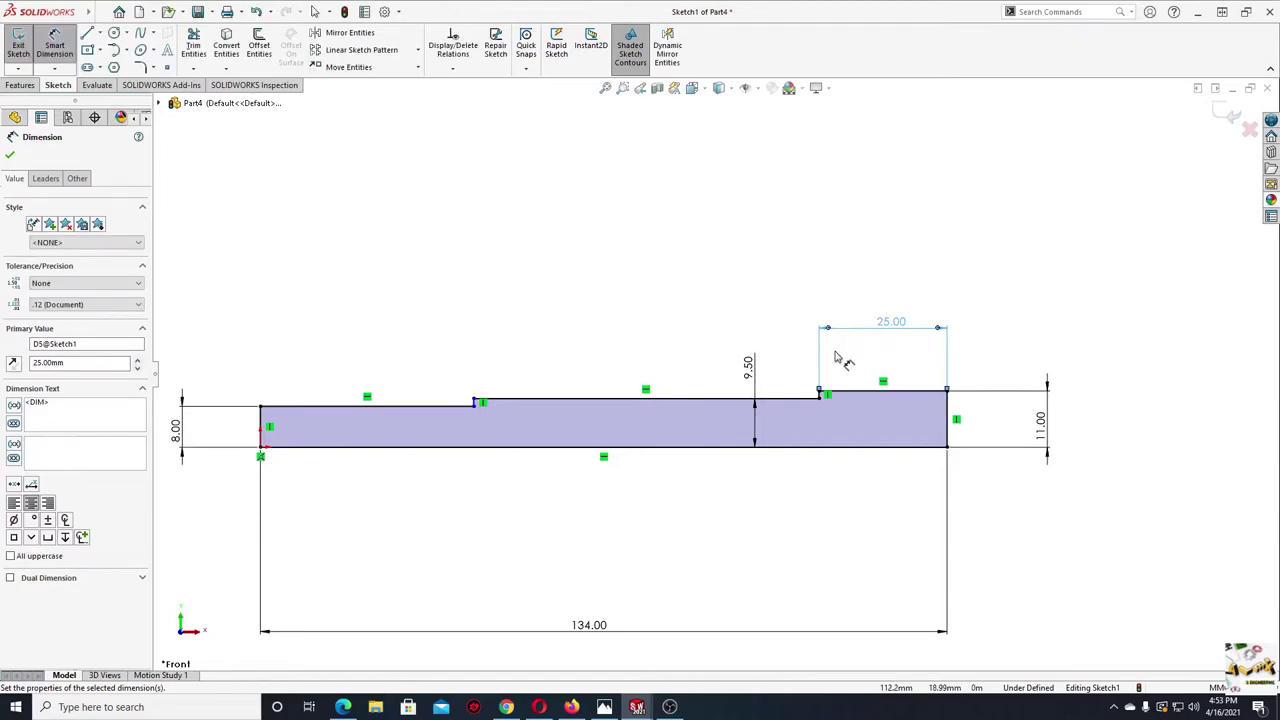
pyautogui.click(684, 401)
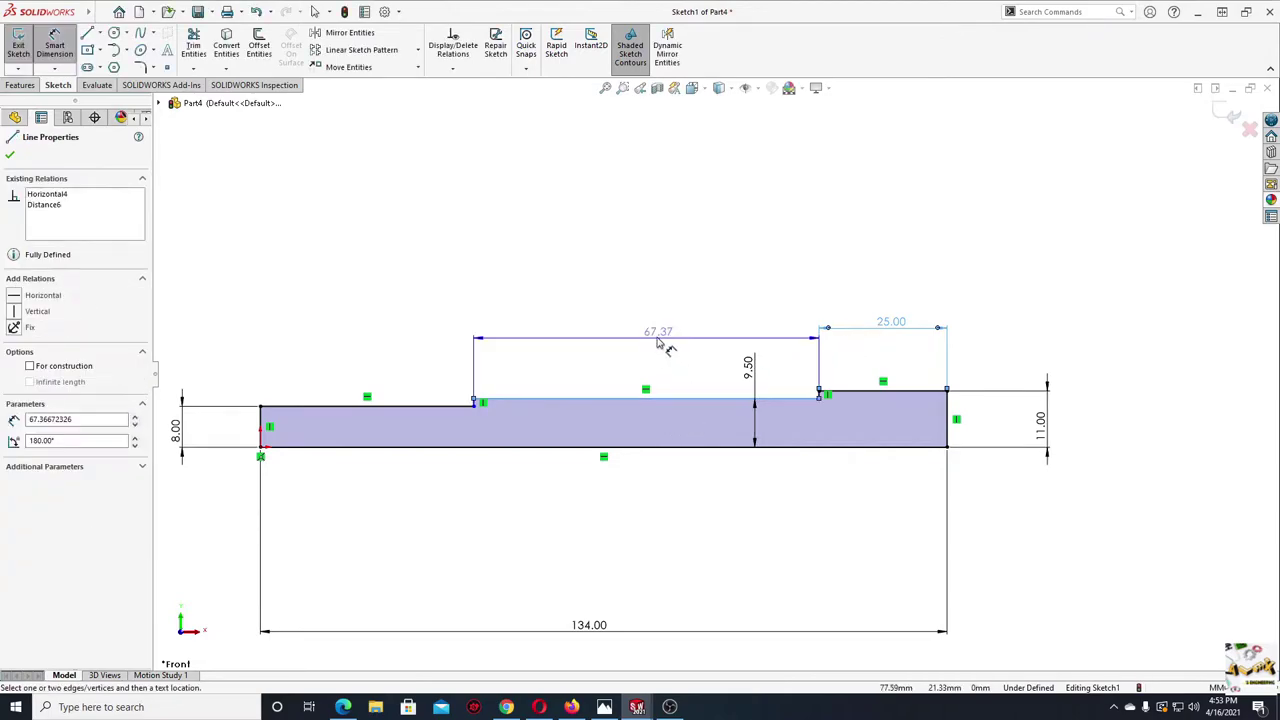
pyautogui.click(650, 337)
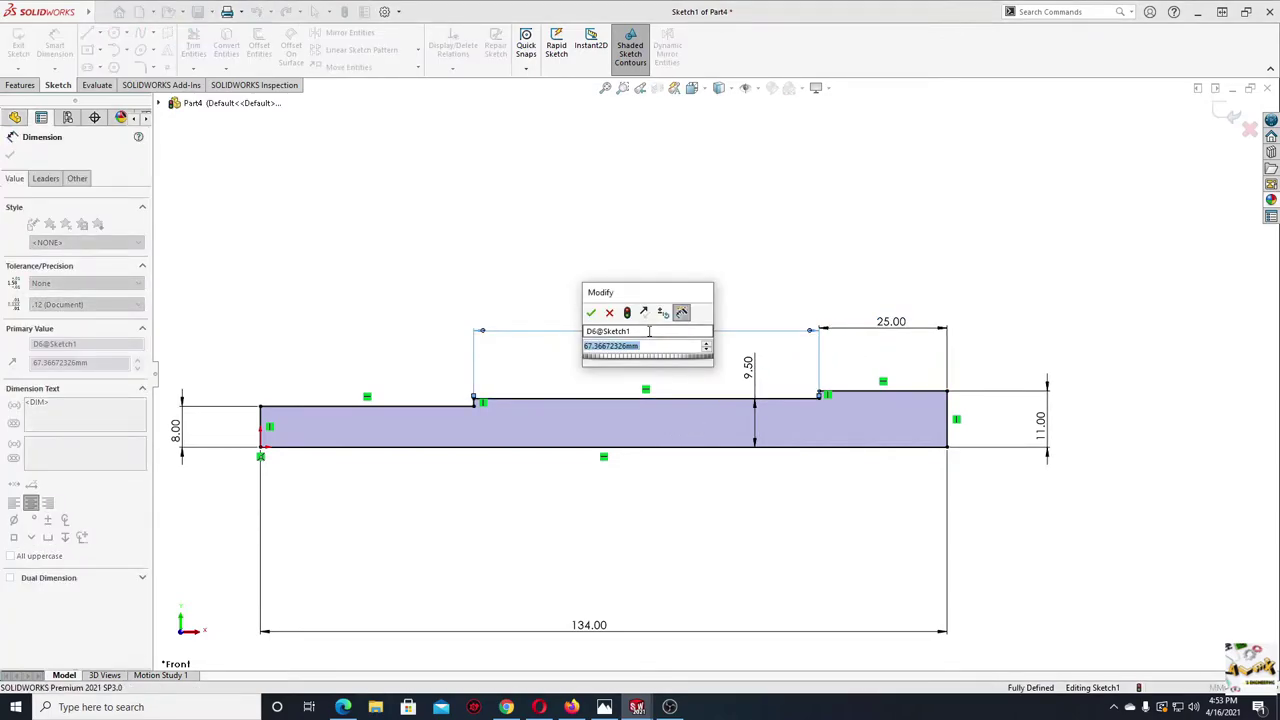
pyautogui.write('70')
pyautogui.press('Return')
pyautogui.rightClick(313, 228)
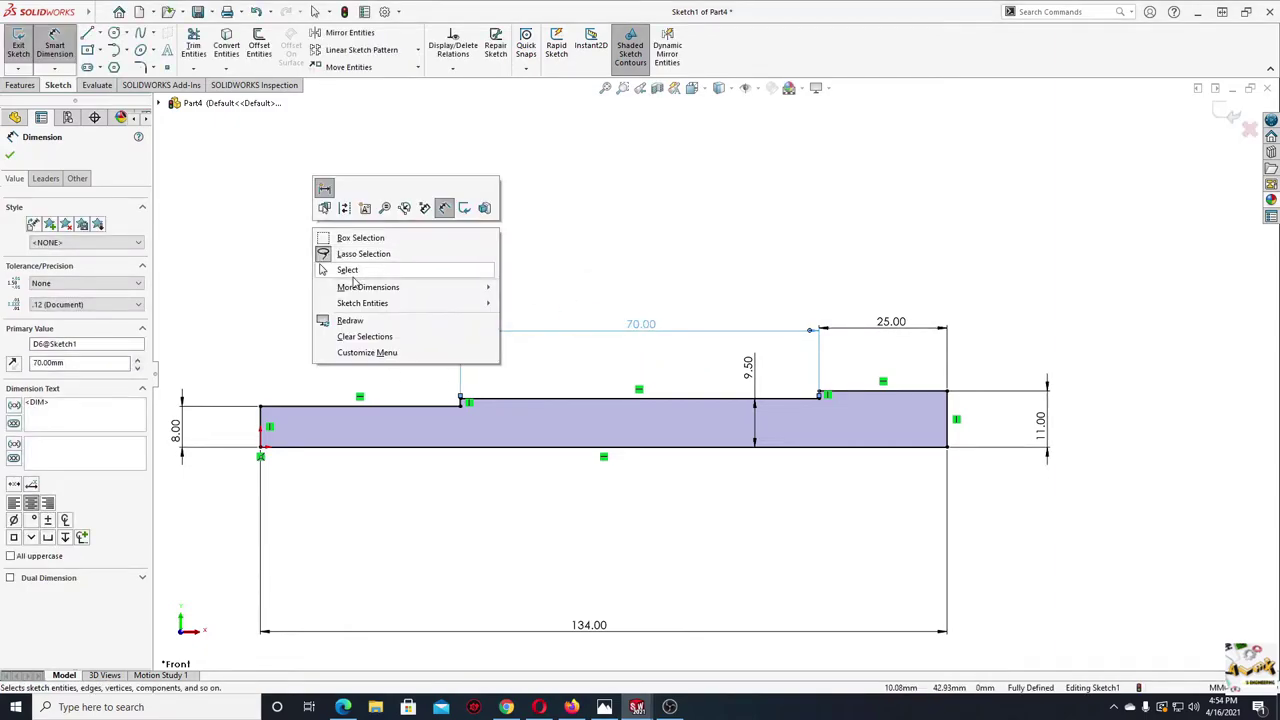
pyautogui.click(350, 272)
pyautogui.scroll(3, 611, 374)
pyautogui.moveTo(611, 374); pyautogui.dragTo(543, 423, button='middle')
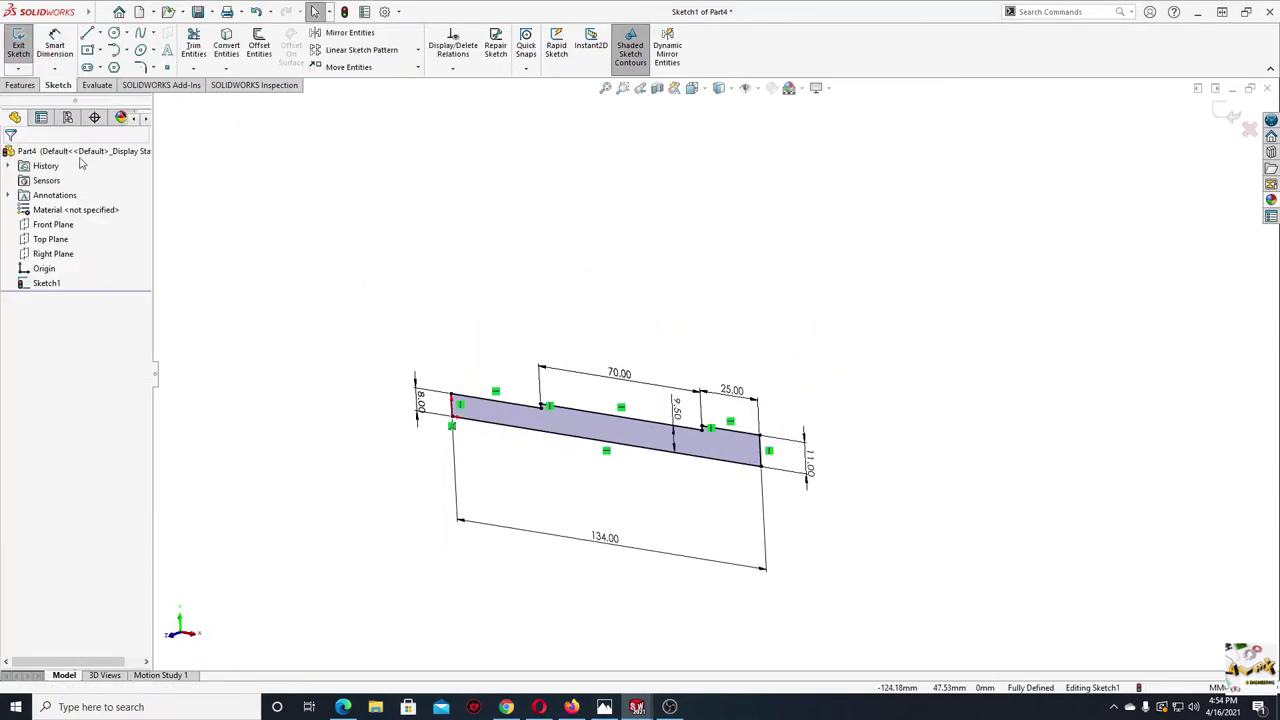
# - Revolve the profile 360° about its bottom line to create the solid shaft
pyautogui.click(20, 85)
pyautogui.click(63, 45)
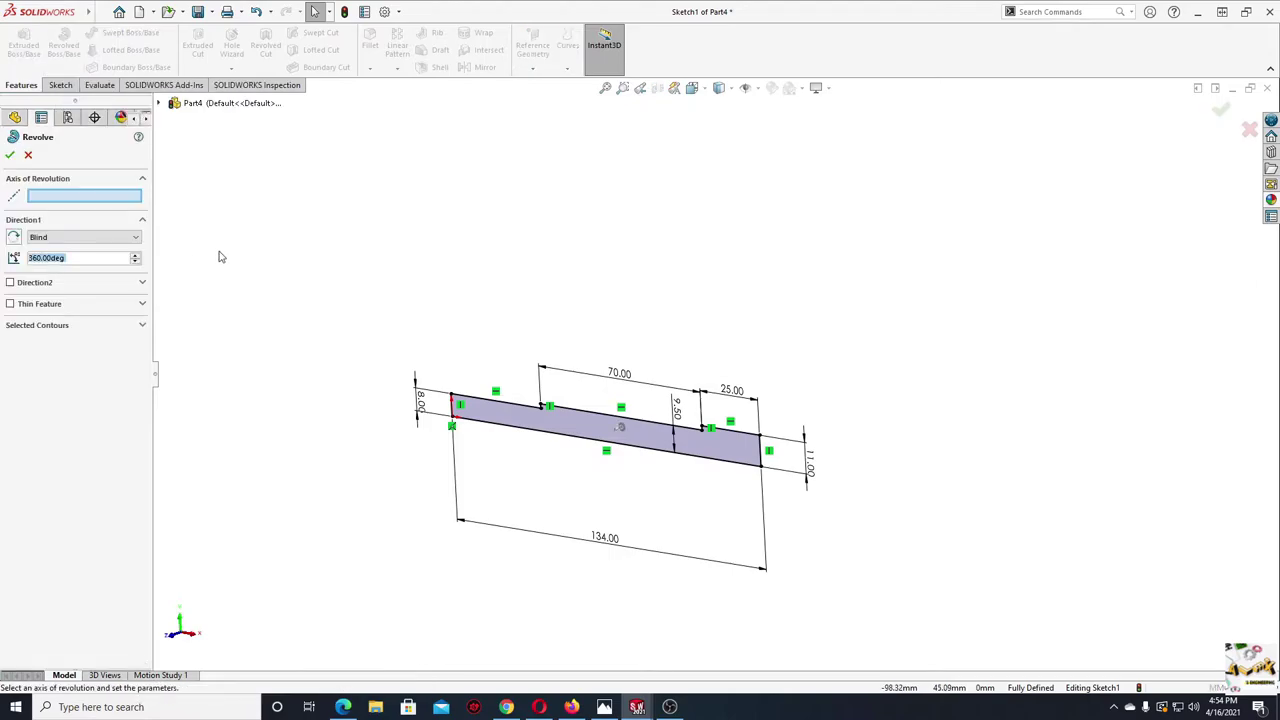
pyautogui.click(557, 442)
pyautogui.click(10, 155)
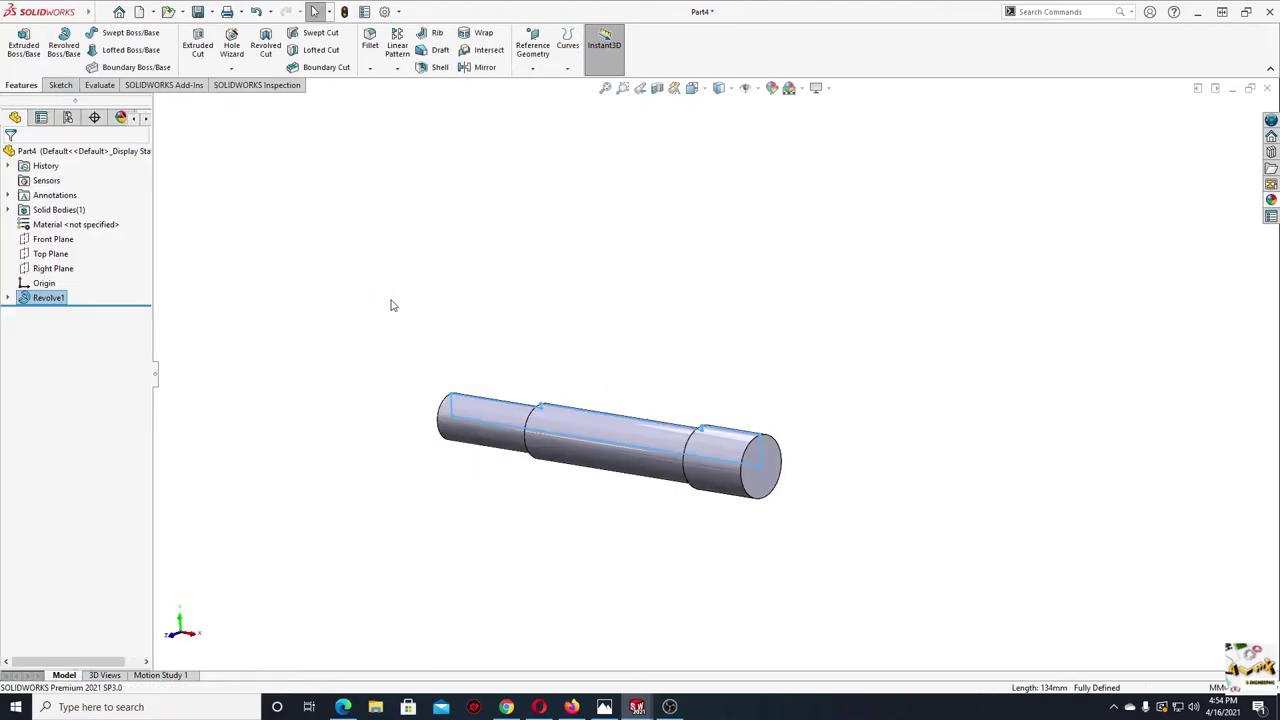
# - Zoom, pan and orbit around the new shaft to inspect its right end
pyautogui.moveTo(483, 391)
pyautogui.mouseDown(button='middle')
pyautogui.moveTo(490, 432)
pyautogui.moveTo(643, 536)
pyautogui.moveTo(657, 560)
pyautogui.moveTo(494, 563)
pyautogui.moveTo(508, 589)
pyautogui.moveTo(551, 551)
pyautogui.moveTo(490, 576)
pyautogui.mouseUp(button='middle')
pyautogui.scroll(-2, 495, 435)
pyautogui.scroll(-2, 510, 440)
pyautogui.scroll(-2, 525, 448)
pyautogui.scroll(-2, 538, 455)
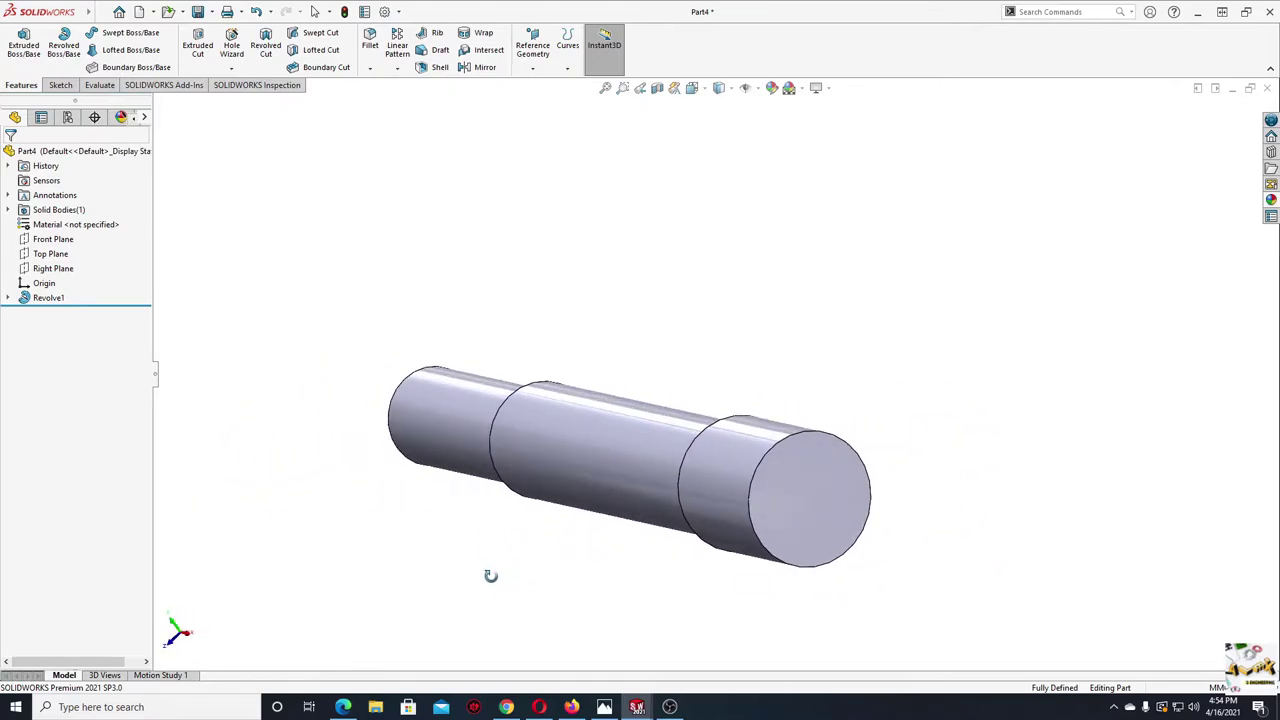
pyautogui.keyDown('ctrl'); pyautogui.moveTo(805, 517); pyautogui.dragTo(706, 470, button='middle'); pyautogui.keyUp('ctrl')
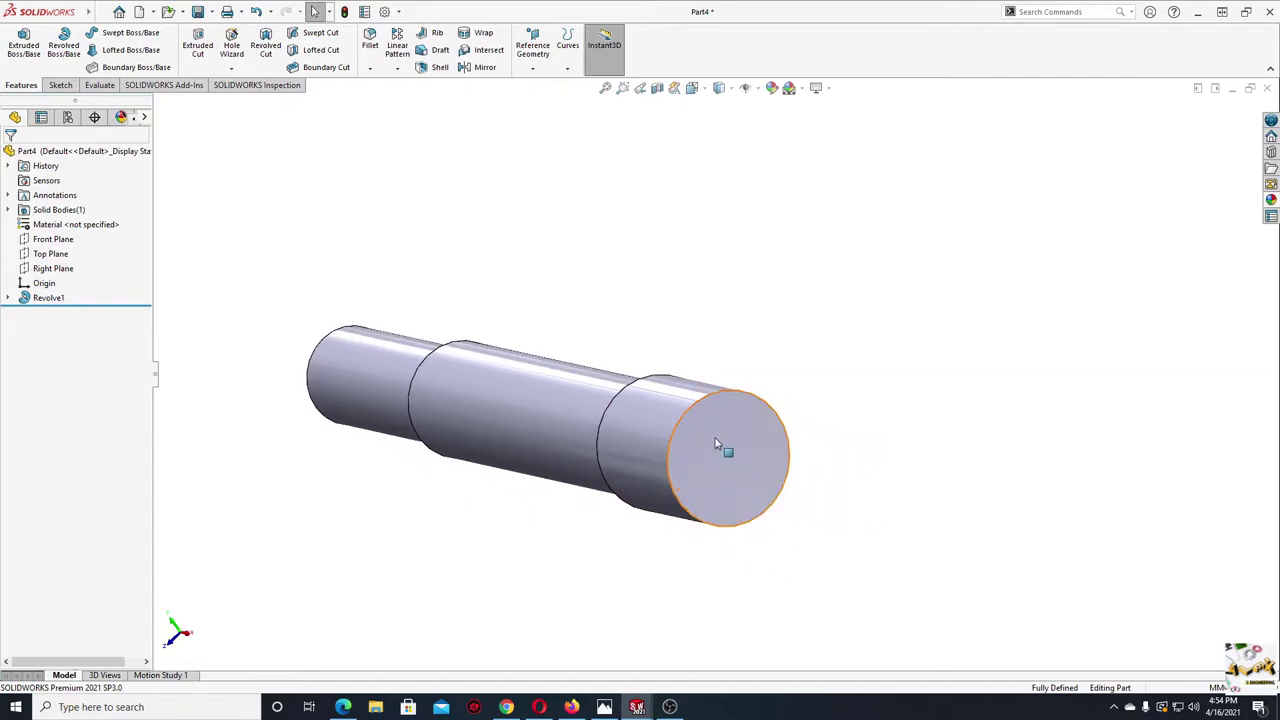
pyautogui.click(715, 443)
pyautogui.click(473, 497)
pyautogui.moveTo(574, 516)
pyautogui.mouseDown(button='middle')
pyautogui.moveTo(528, 503)
pyautogui.moveTo(557, 480)
pyautogui.moveTo(514, 480)
pyautogui.moveTo(571, 523)
pyautogui.mouseUp(button='middle')
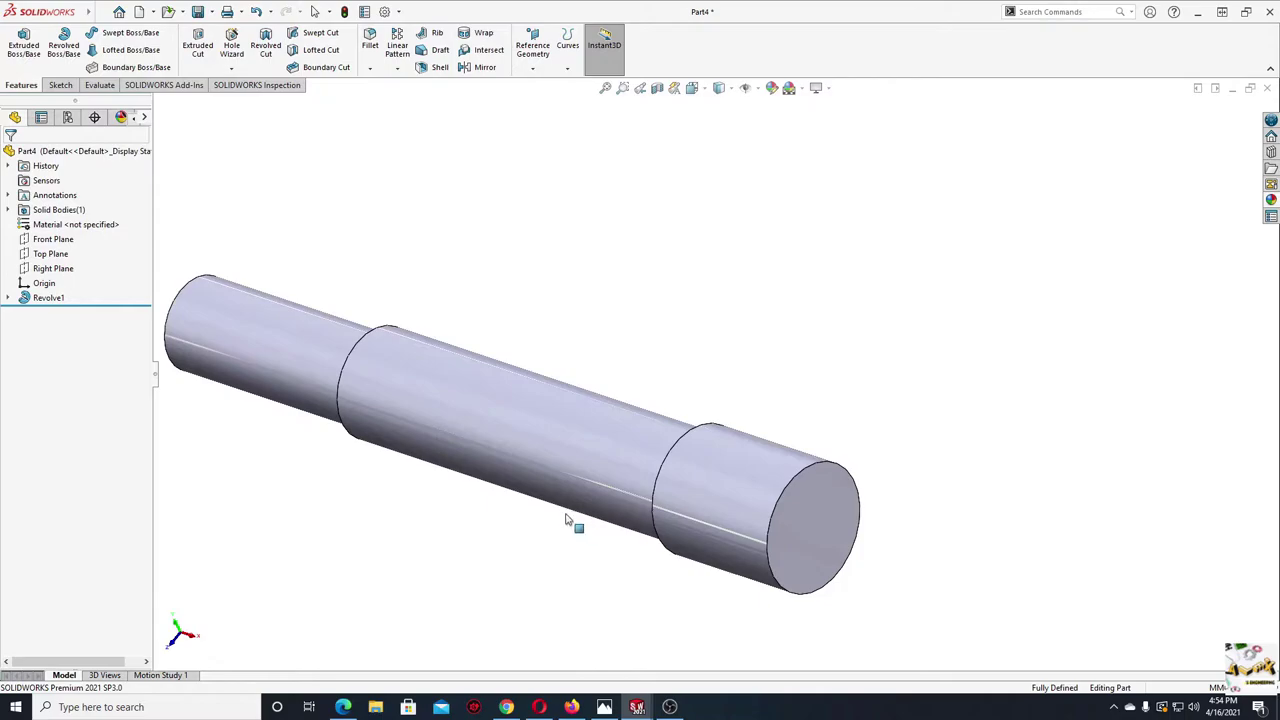
# - Start a Top Plane sketch and place a point on the axis in the middle step
pyautogui.click(52, 254)
pyautogui.click(109, 229)
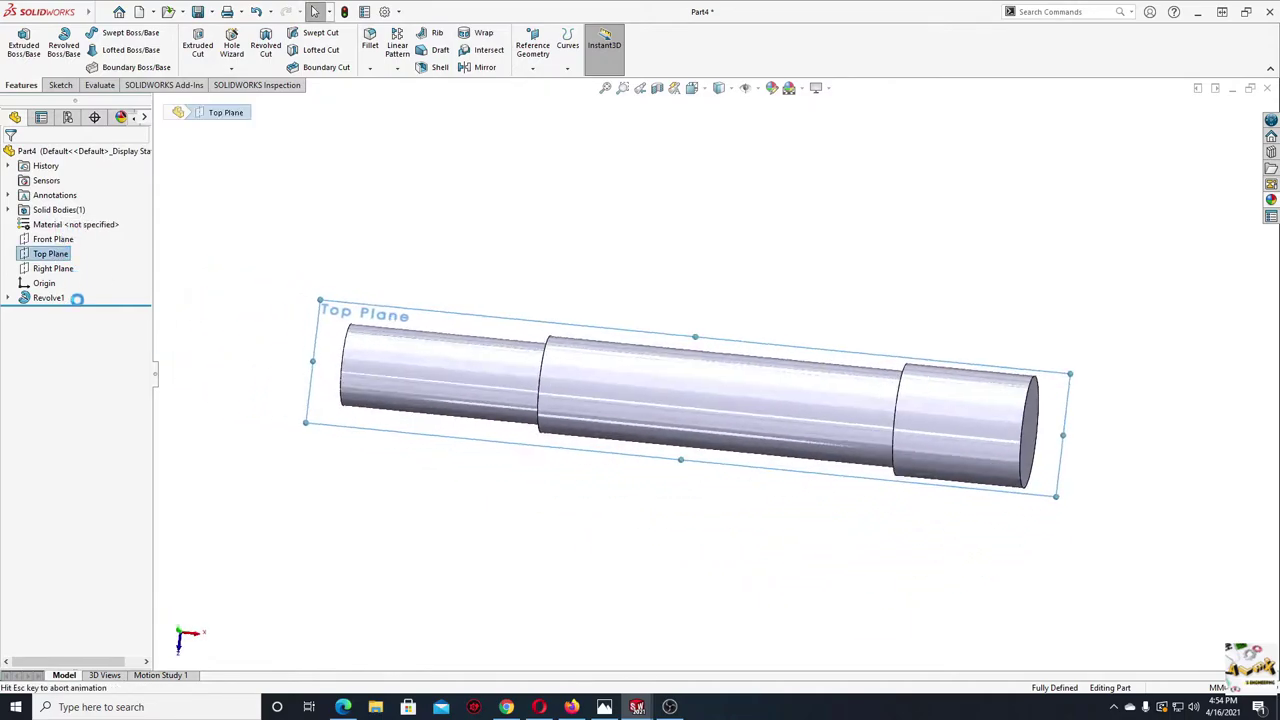
pyautogui.scroll(-2, 630, 378)
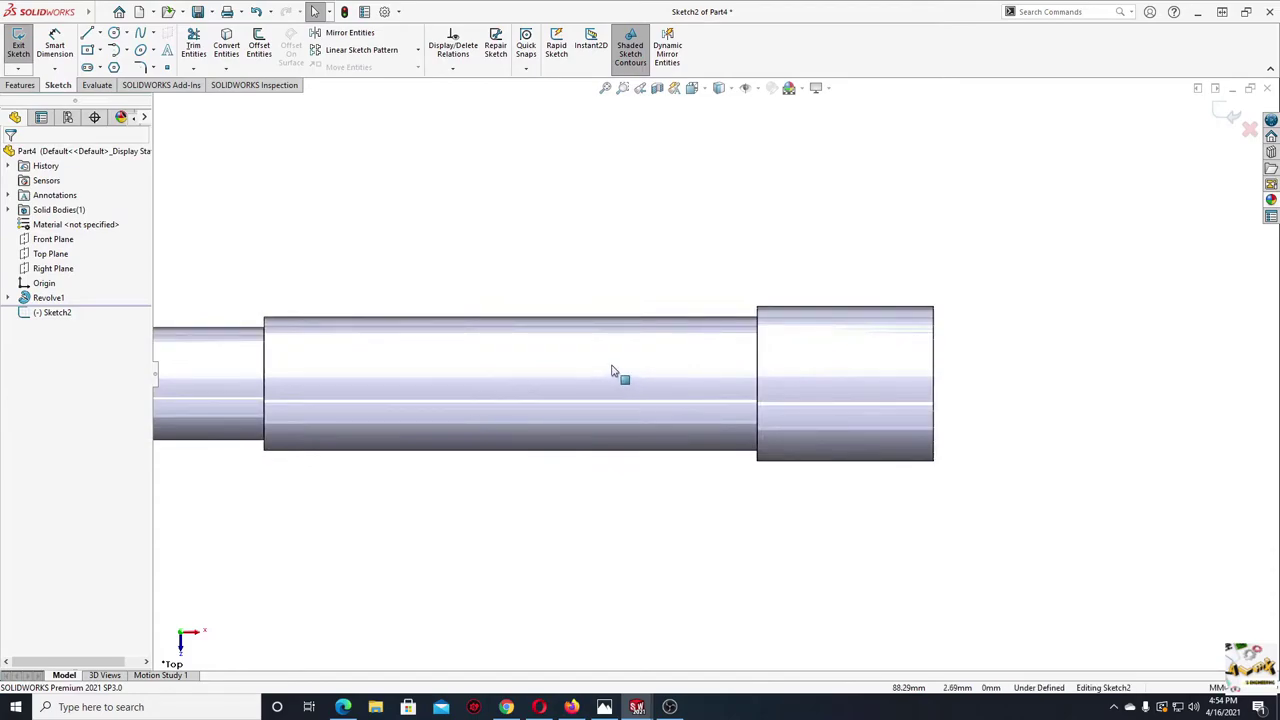
pyautogui.keyDown('ctrl'); pyautogui.moveTo(613, 372); pyautogui.dragTo(583, 392, button='middle'); pyautogui.keyUp('ctrl')
pyautogui.click(167, 67)
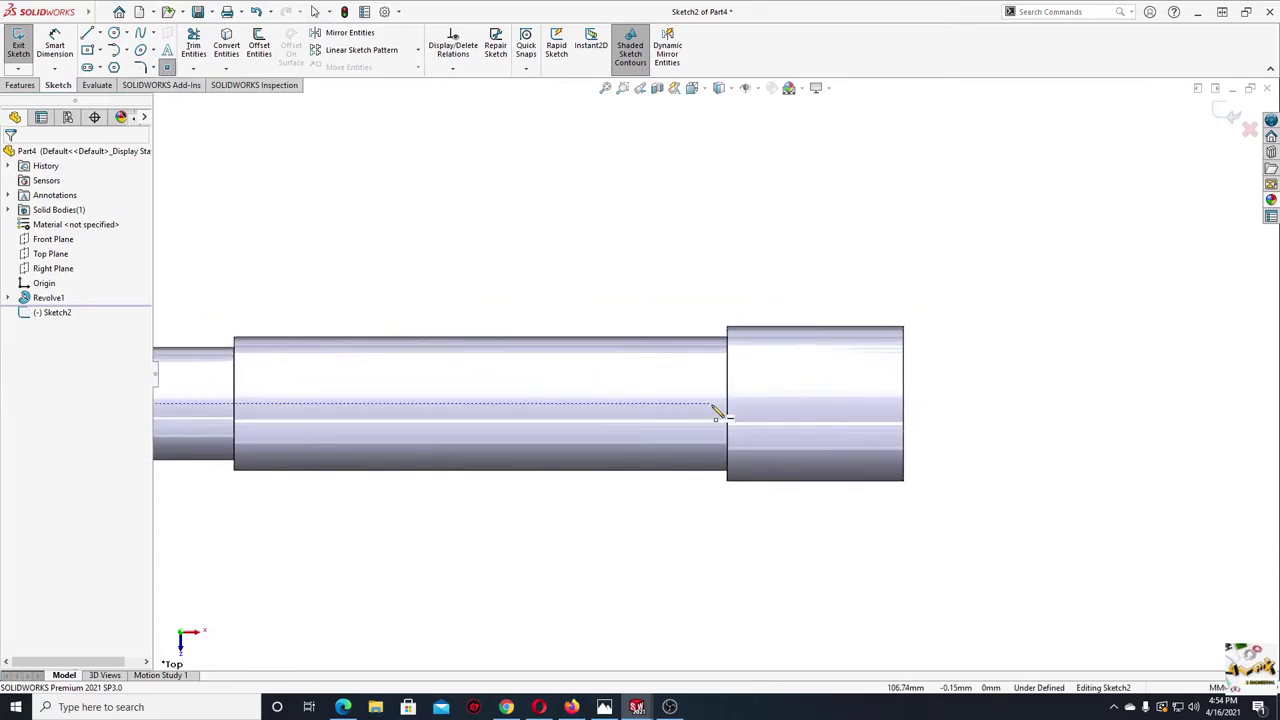
pyautogui.click(637, 404)
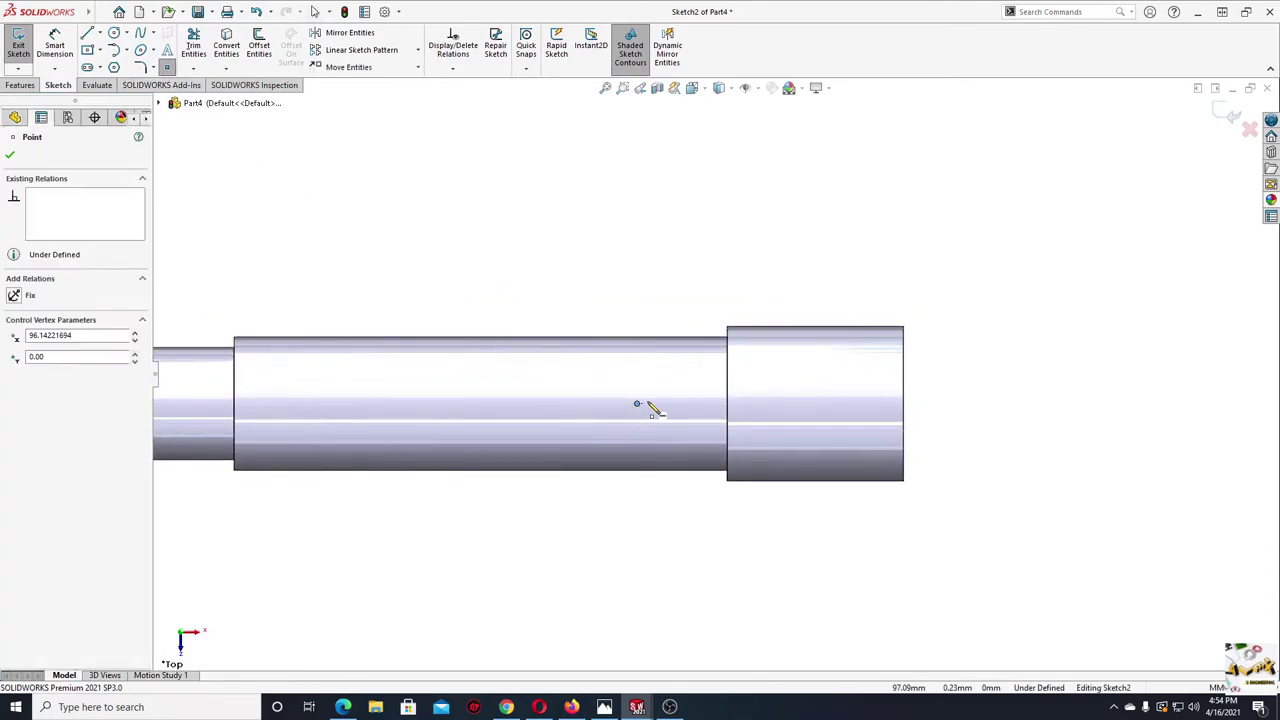
pyautogui.rightClick(624, 268)
pyautogui.click(649, 280)
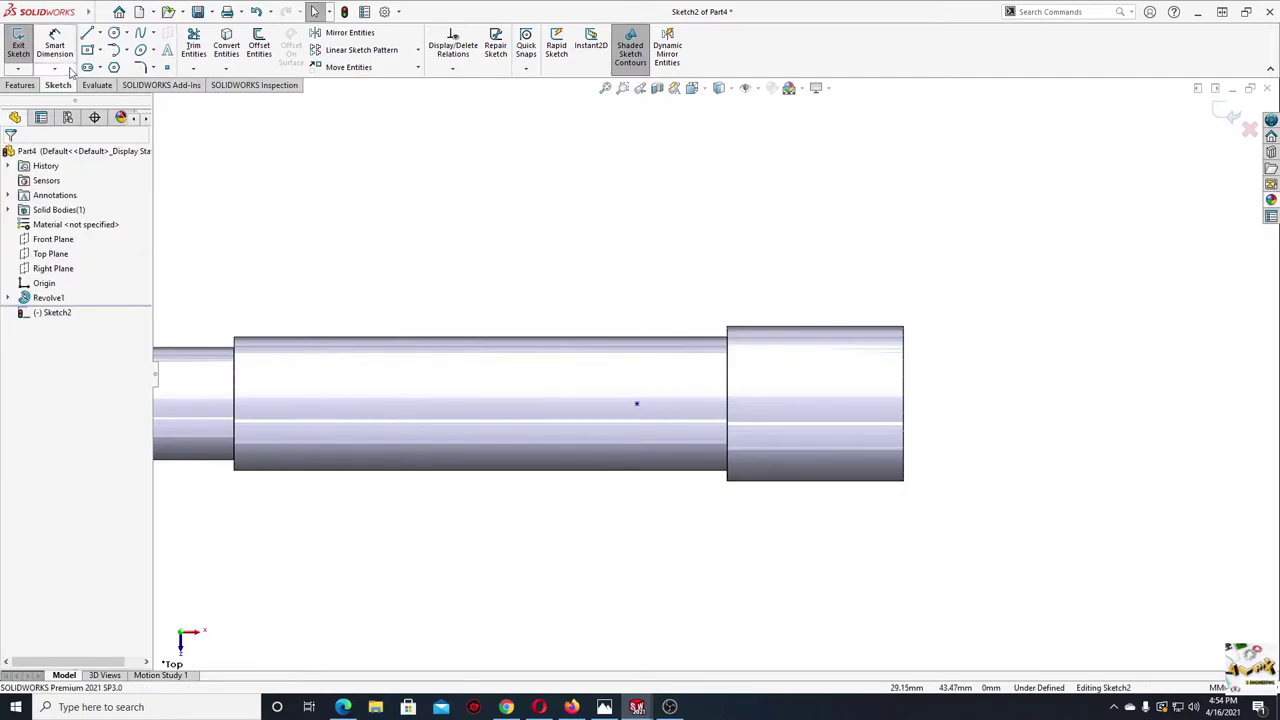
# - Dimension the point 37 mm from the shaft's right end face
pyautogui.click(58, 48)
pyautogui.click(637, 404)
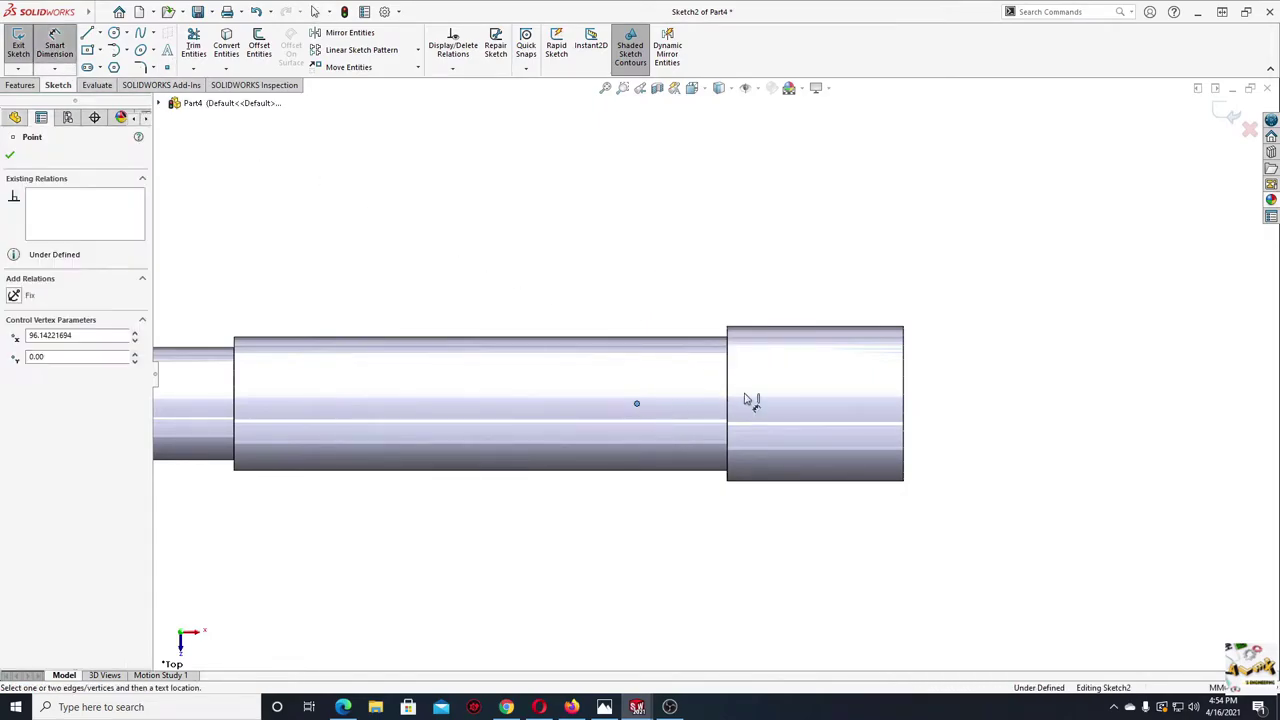
pyautogui.click(907, 422)
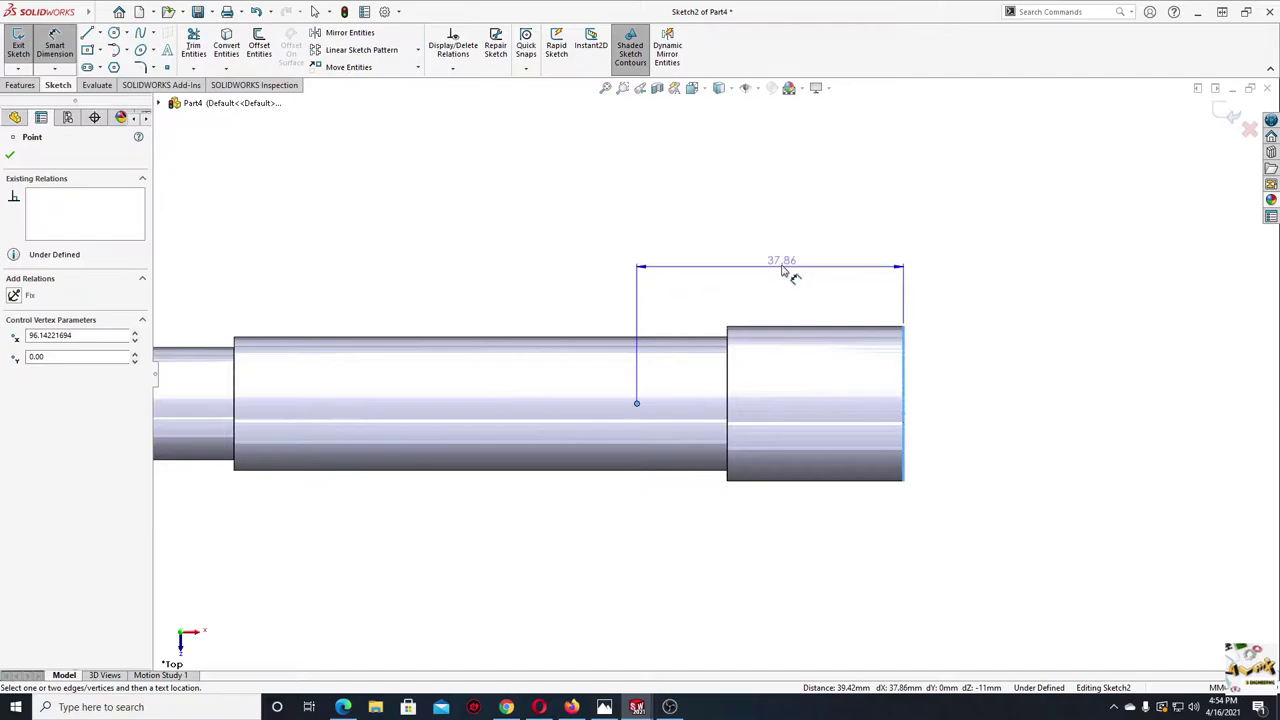
pyautogui.click(781, 258)
pyautogui.click(781, 258)
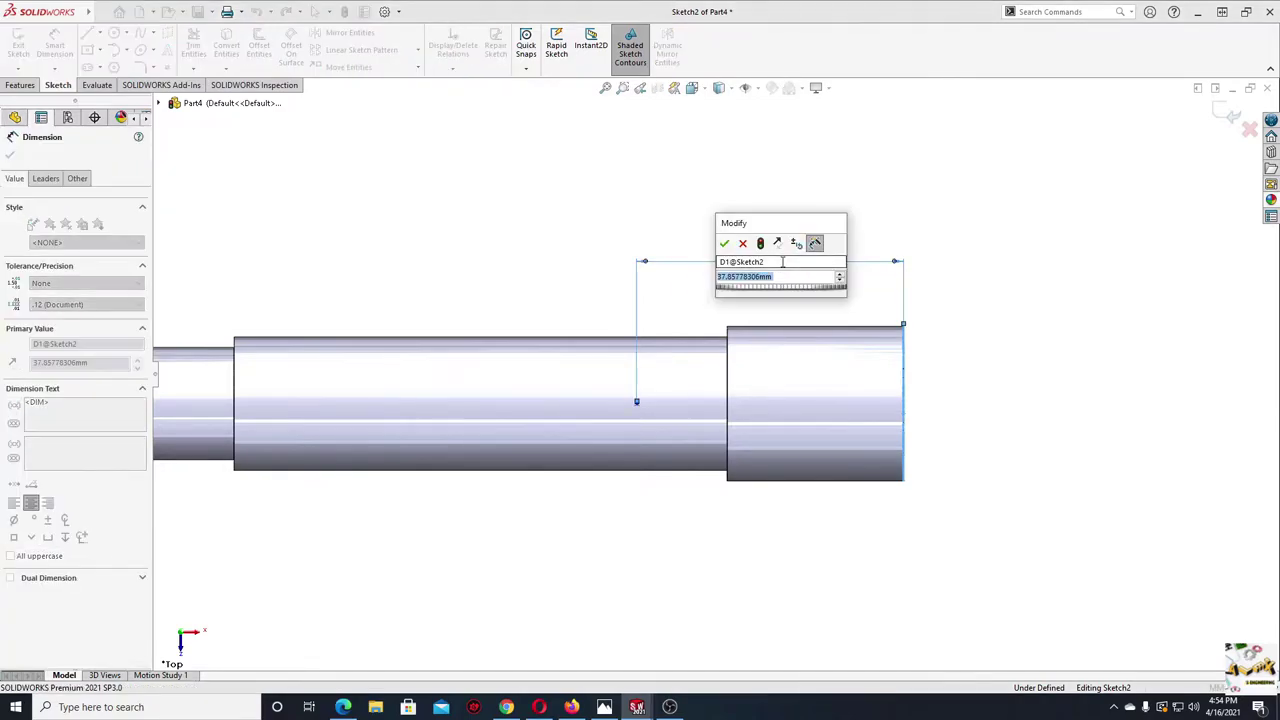
pyautogui.write('37')
pyautogui.press('Return')
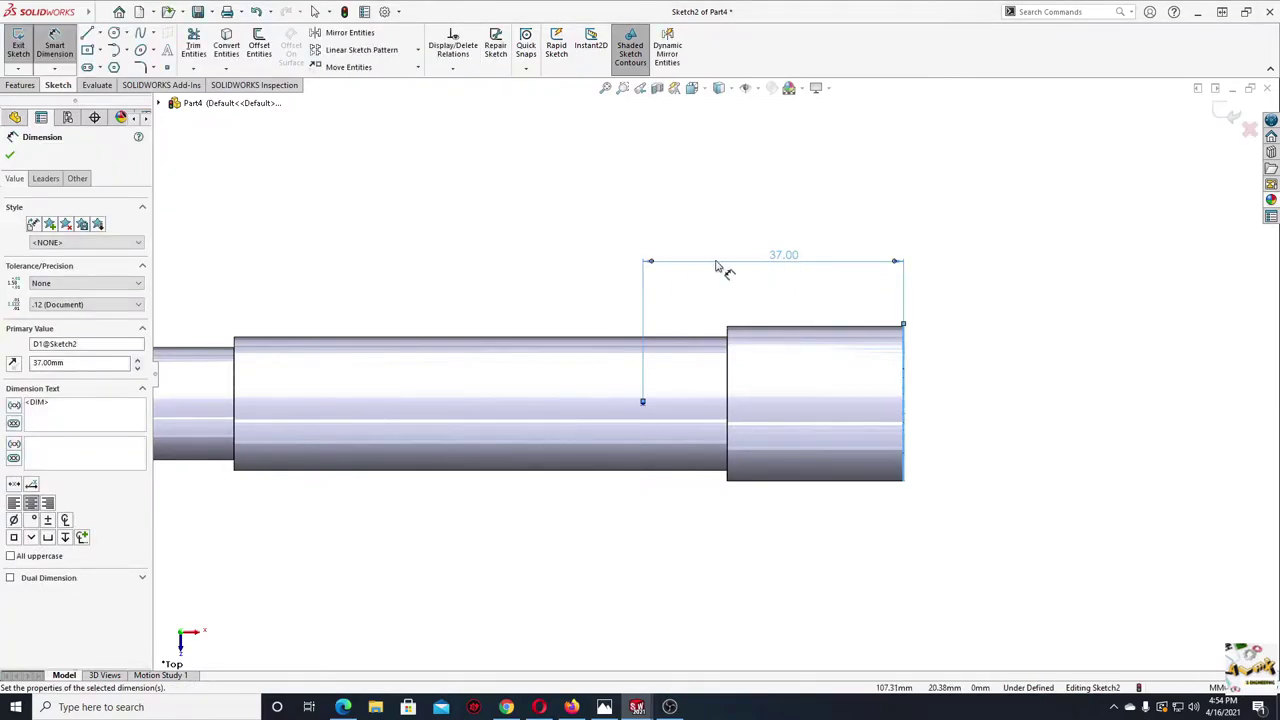
pyautogui.rightClick(482, 255)
pyautogui.click(519, 301)
# - Make the point horizontal with the origin and exit the sketch
pyautogui.click(642, 401)
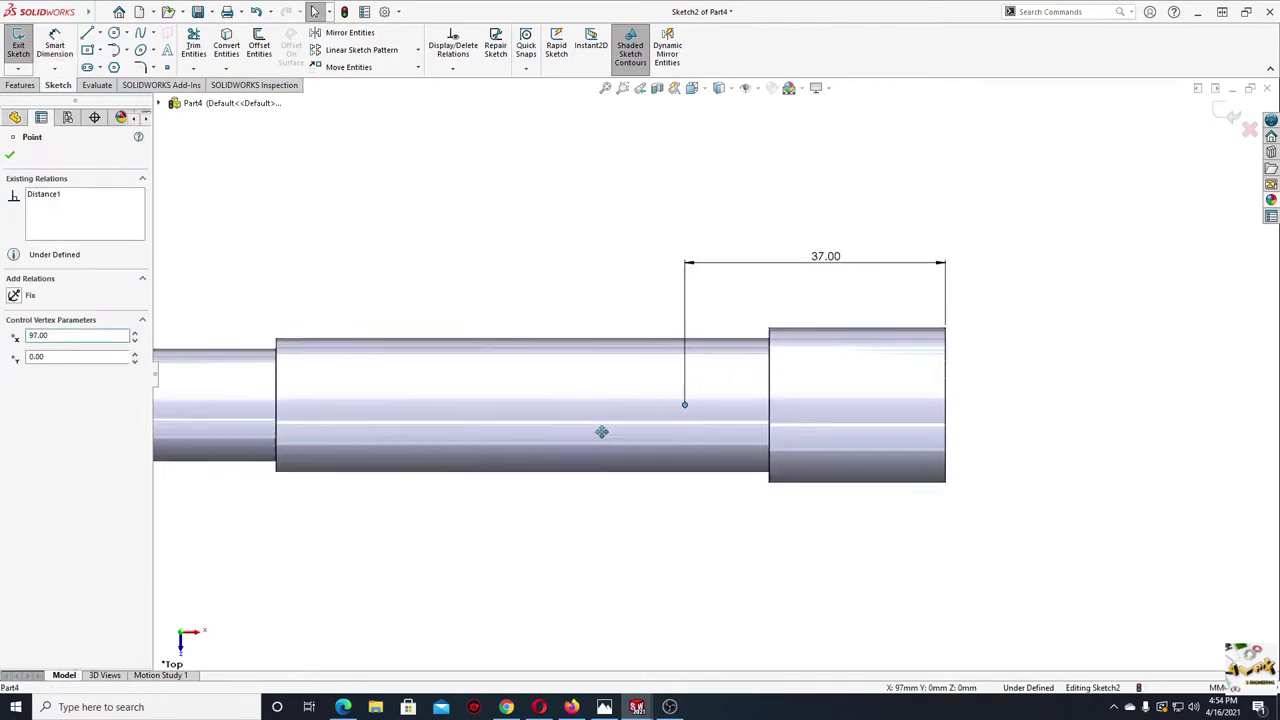
pyautogui.scroll(2, 284, 459)
pyautogui.keyDown('ctrl'); pyautogui.click(277, 418); pyautogui.keyUp('ctrl')
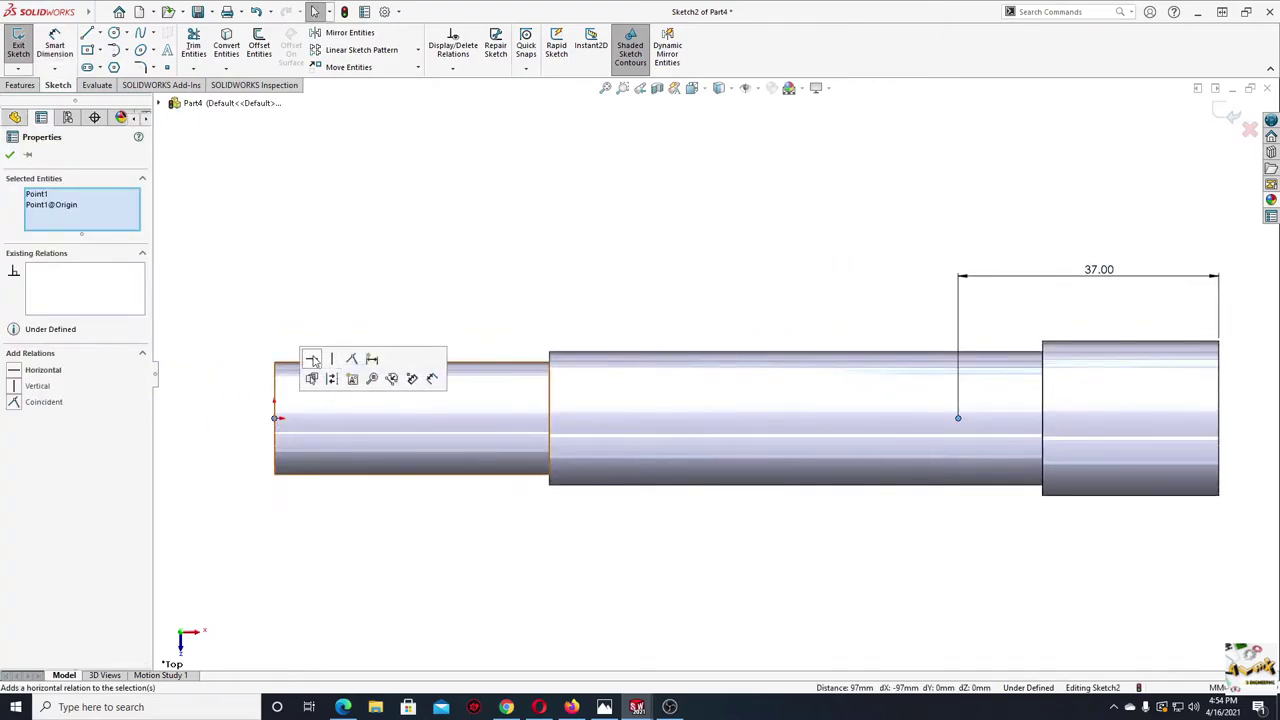
pyautogui.click(313, 357)
pyautogui.click(573, 257)
pyautogui.keyDown('ctrl'); pyautogui.moveTo(814, 337); pyautogui.dragTo(499, 384, button='middle'); pyautogui.keyUp('ctrl')
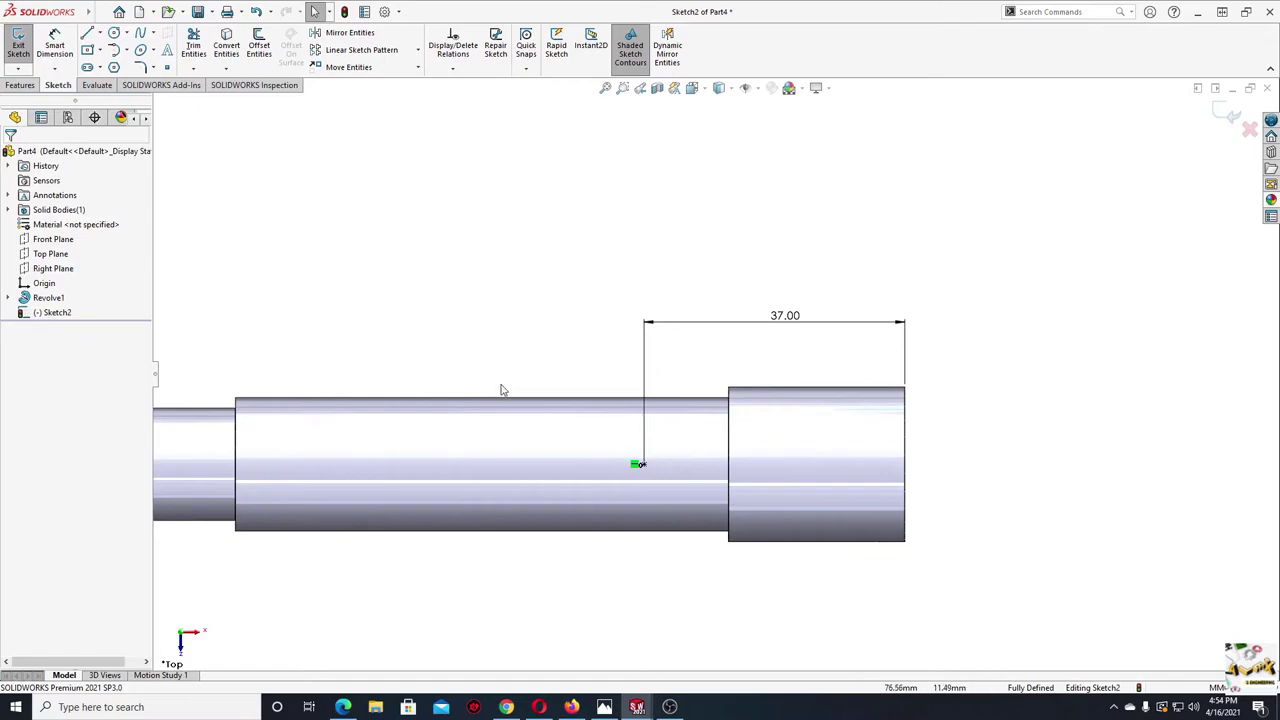
pyautogui.click(18, 46)
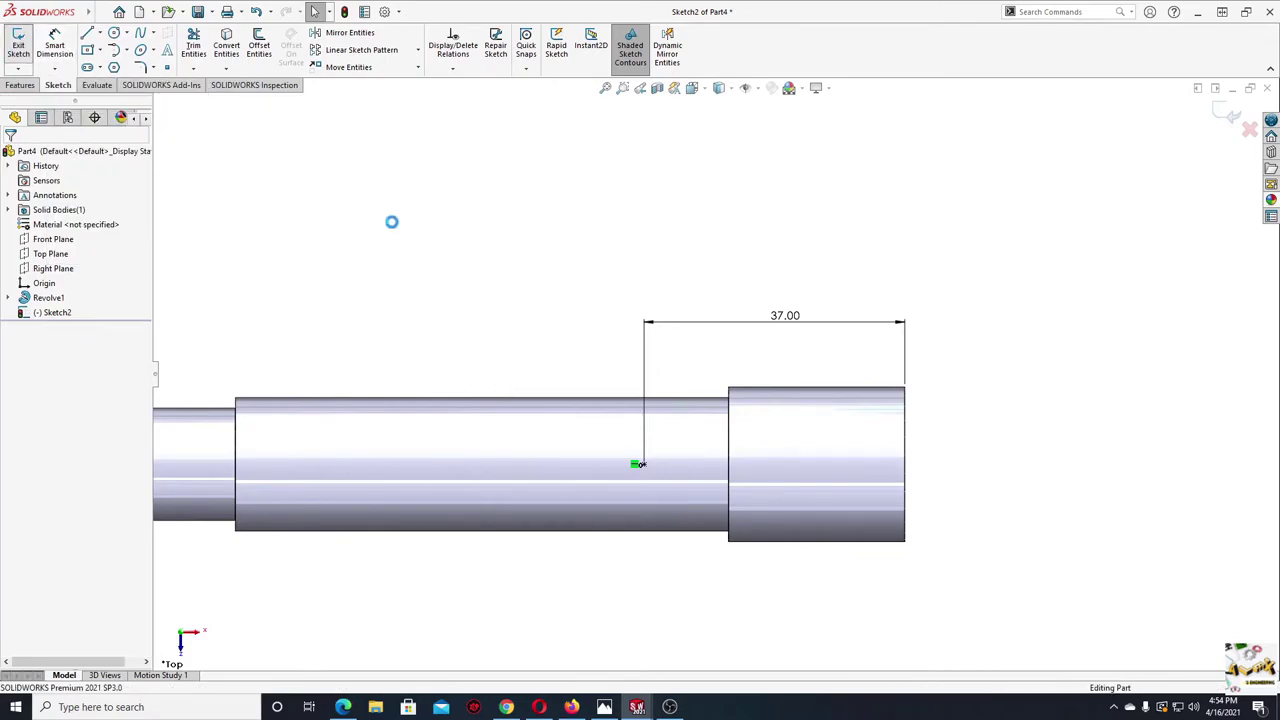
# - View the Top Plane head-on and launch the Hole Wizard
pyautogui.hotkey('ctrl', '7')
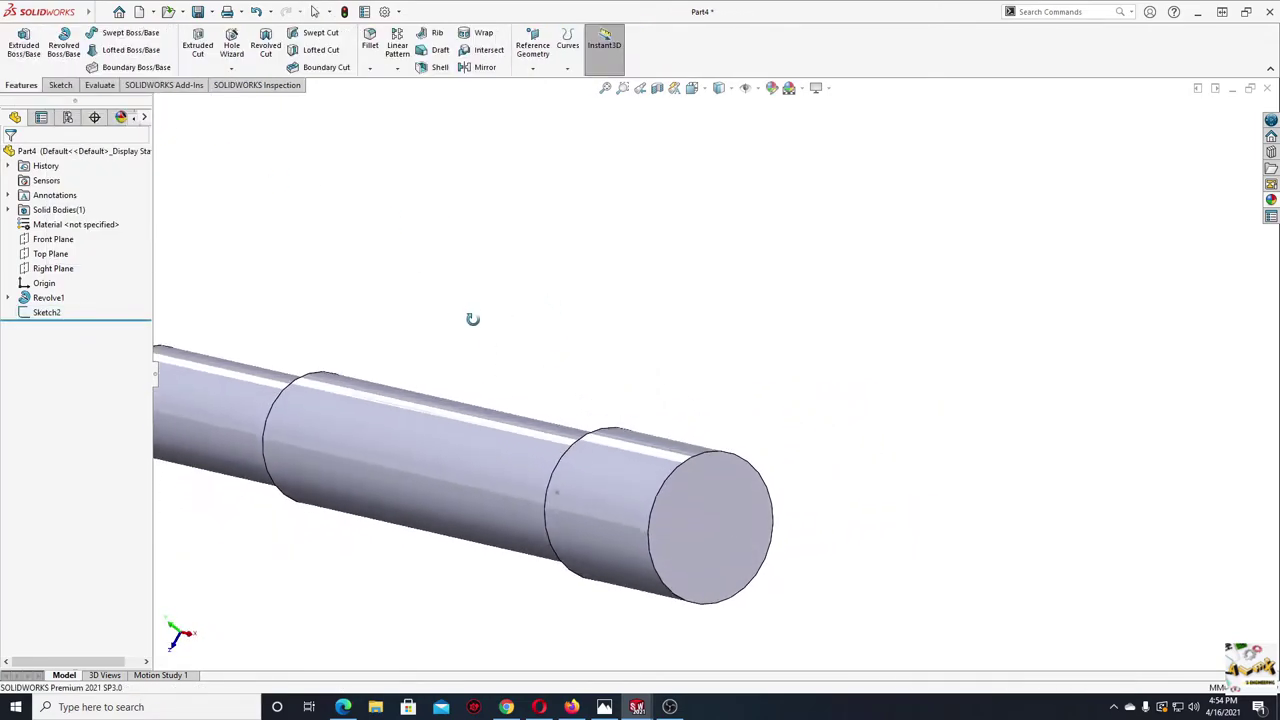
pyautogui.keyDown('ctrl'); pyautogui.moveTo(529, 349); pyautogui.dragTo(500, 363, button='middle'); pyautogui.keyUp('ctrl')
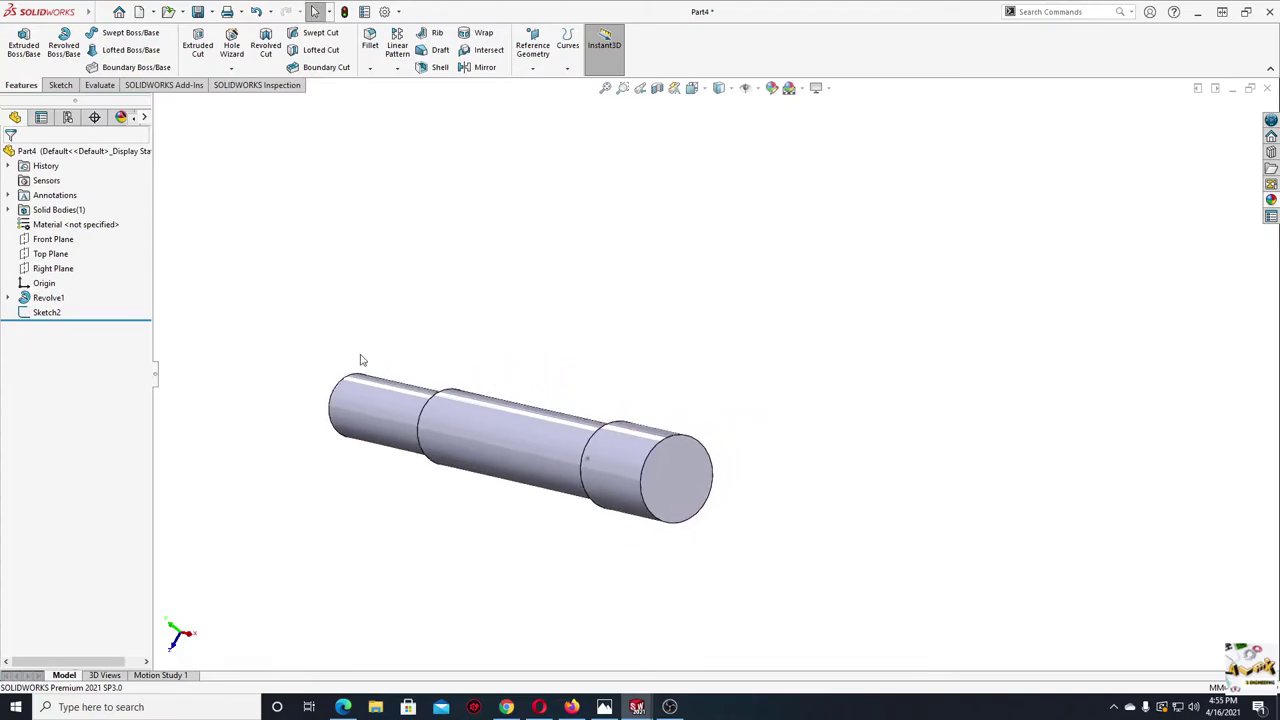
pyautogui.click(53, 256)
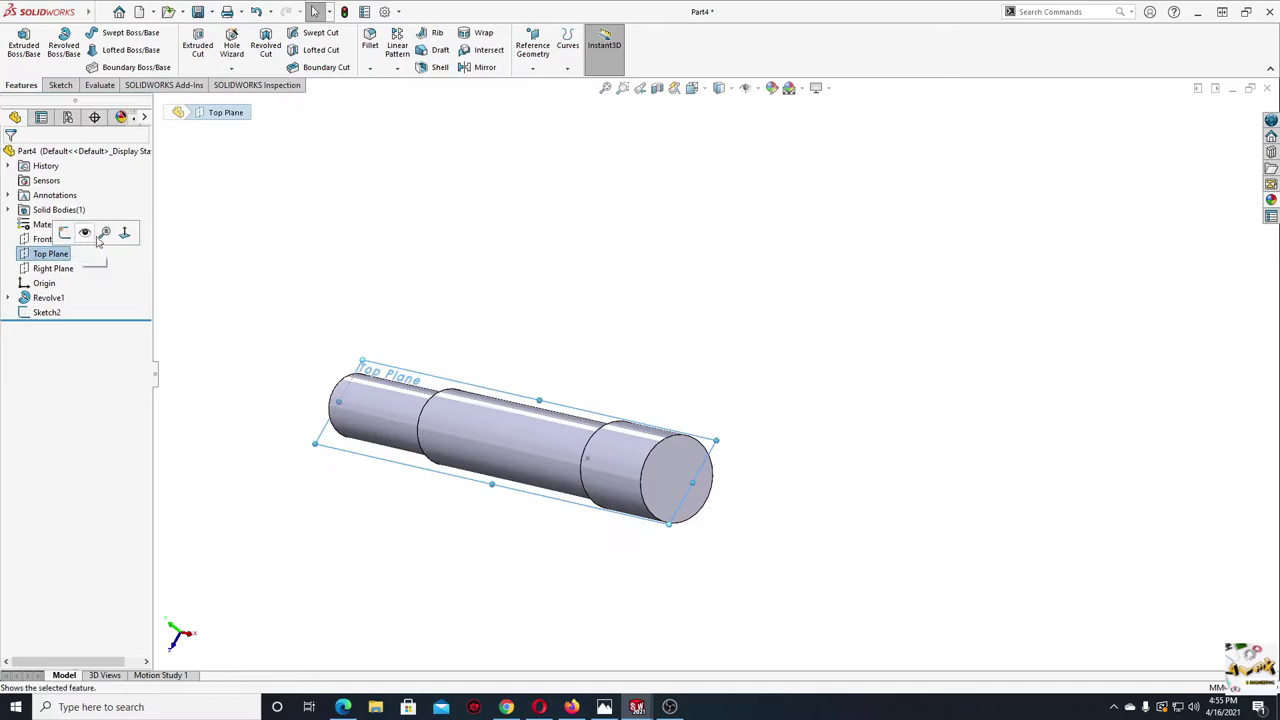
pyautogui.click(125, 236)
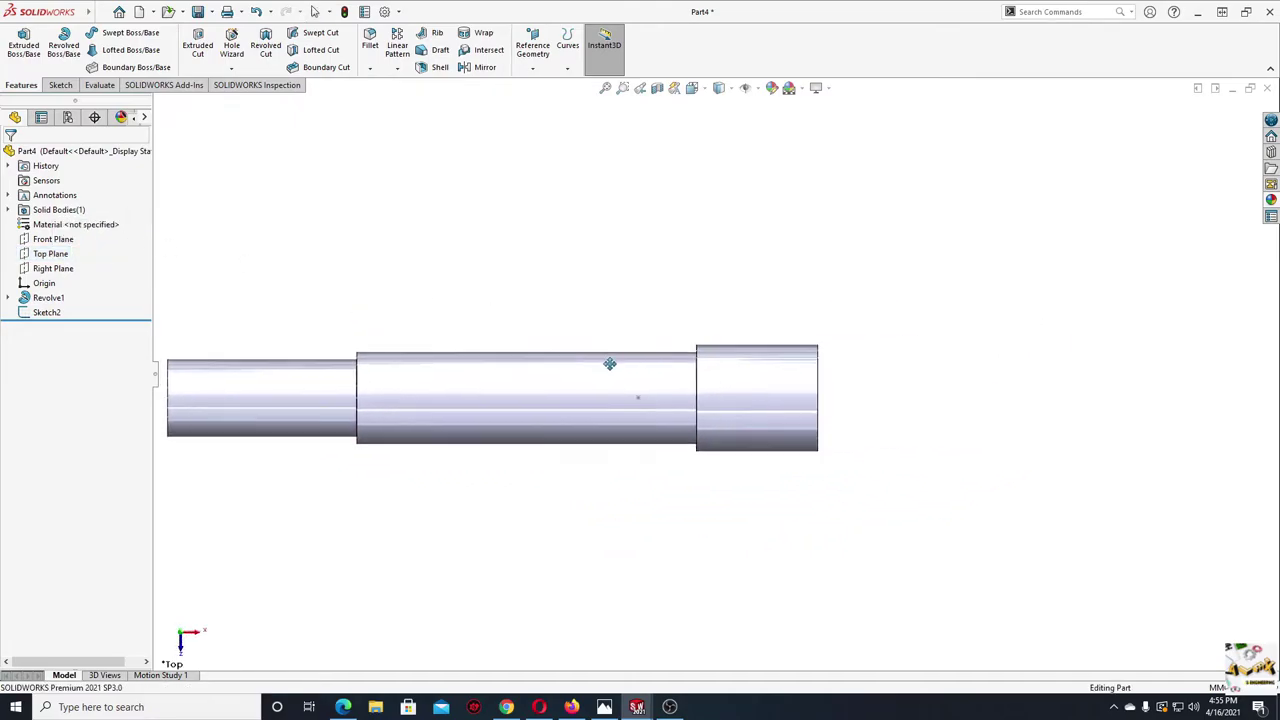
pyautogui.click(231, 44)
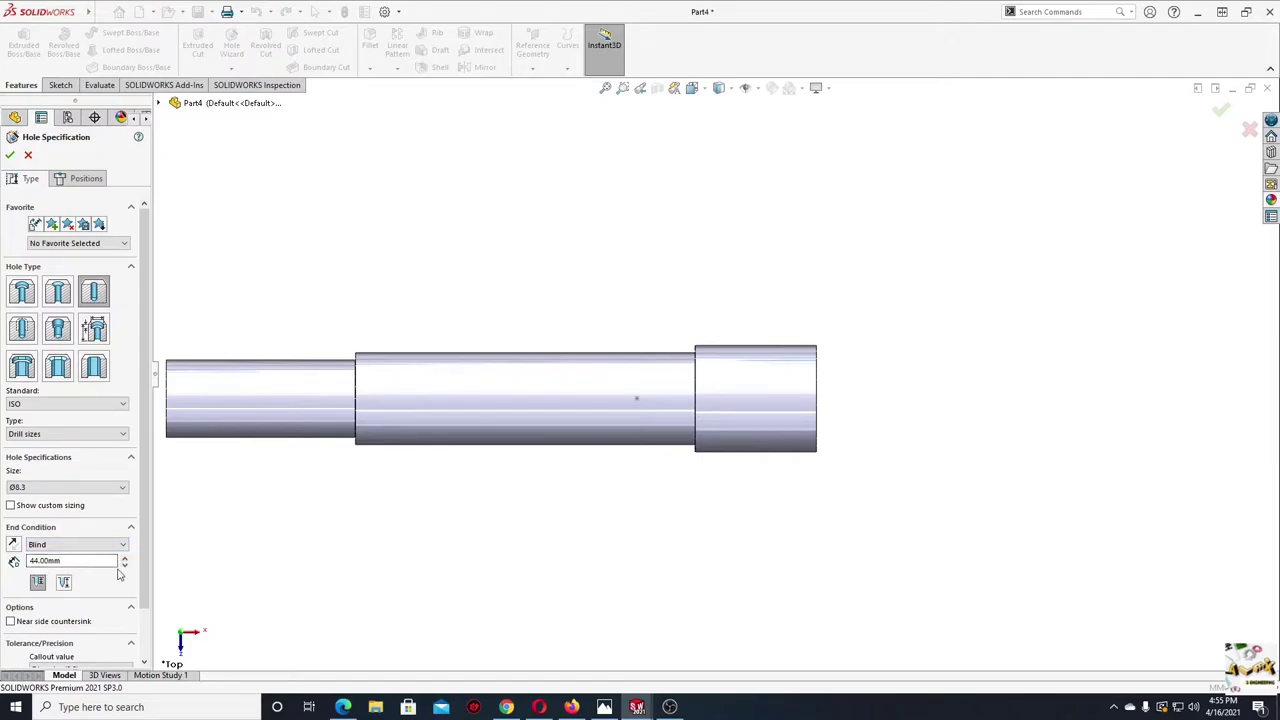
# - Place the radial hole's position point on the middle step's surface
pyautogui.click(80, 179)
pyautogui.click(72, 295)
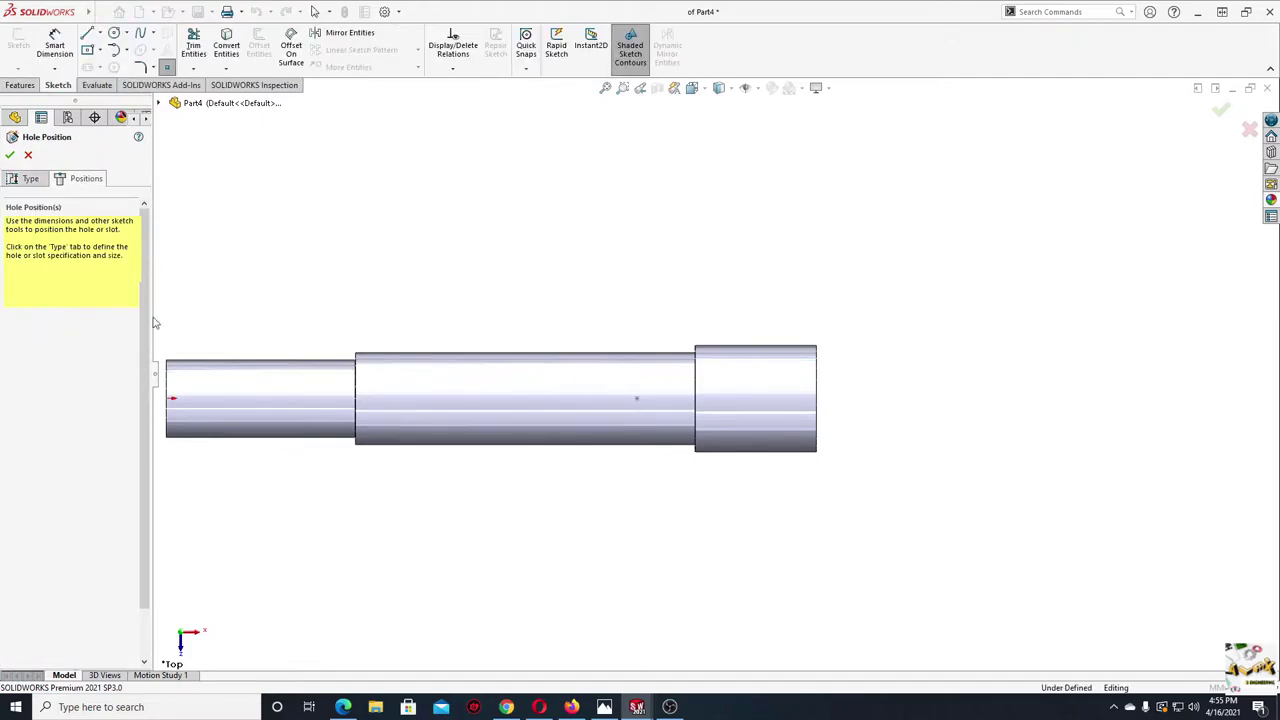
pyautogui.click(637, 399)
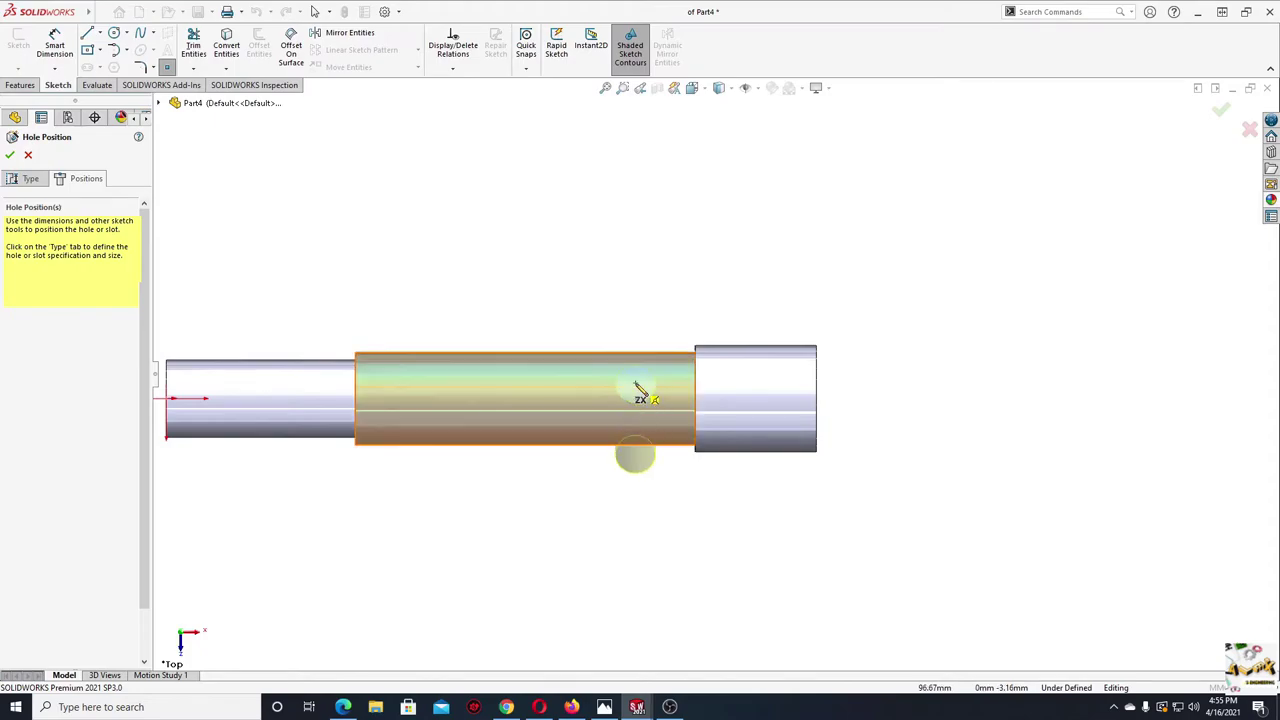
pyautogui.click(635, 383)
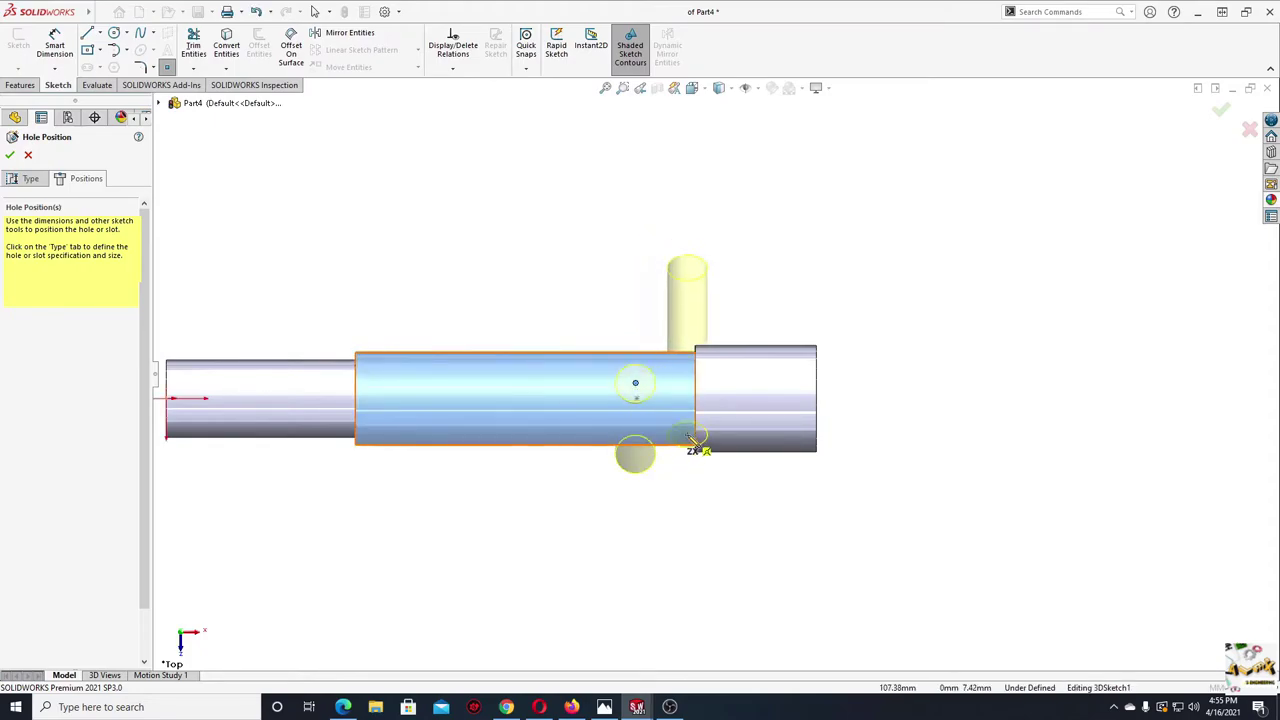
pyautogui.rightClick(634, 265)
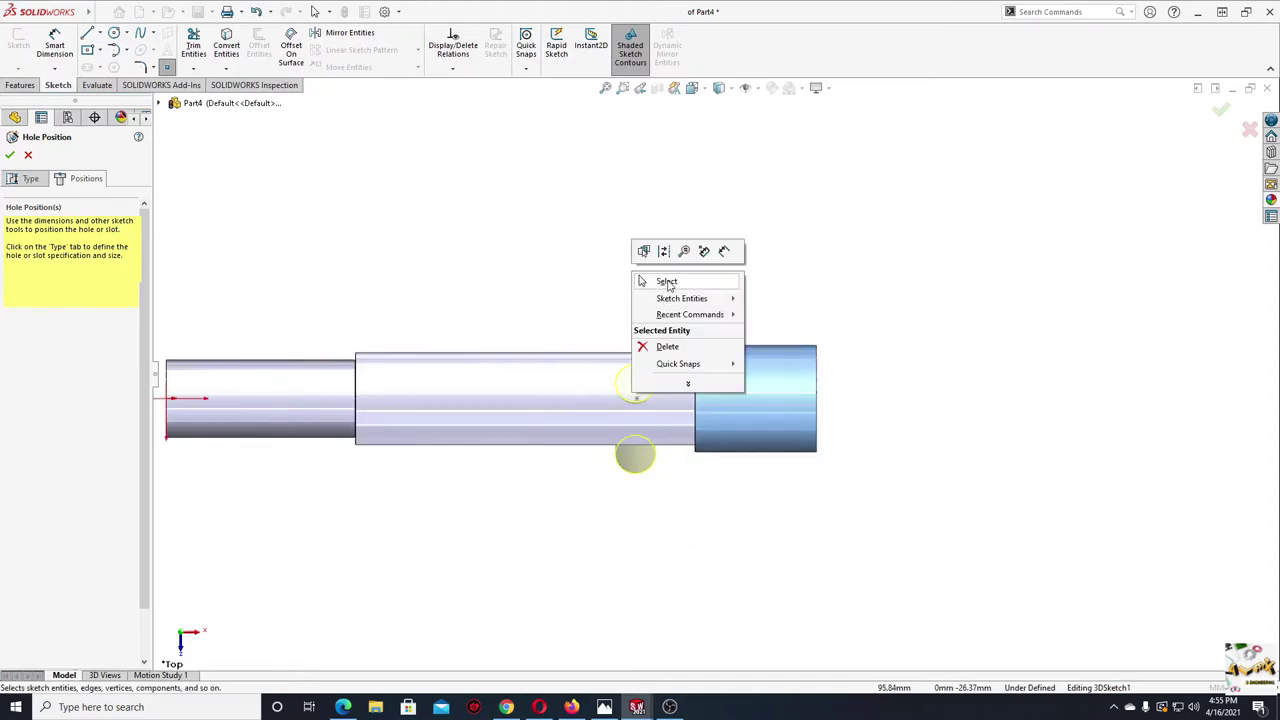
pyautogui.click(660, 280)
# - Relate the hole point to Point1@Sketch2 with Along Y, undoing a mistaken Along X
pyautogui.click(635, 384)
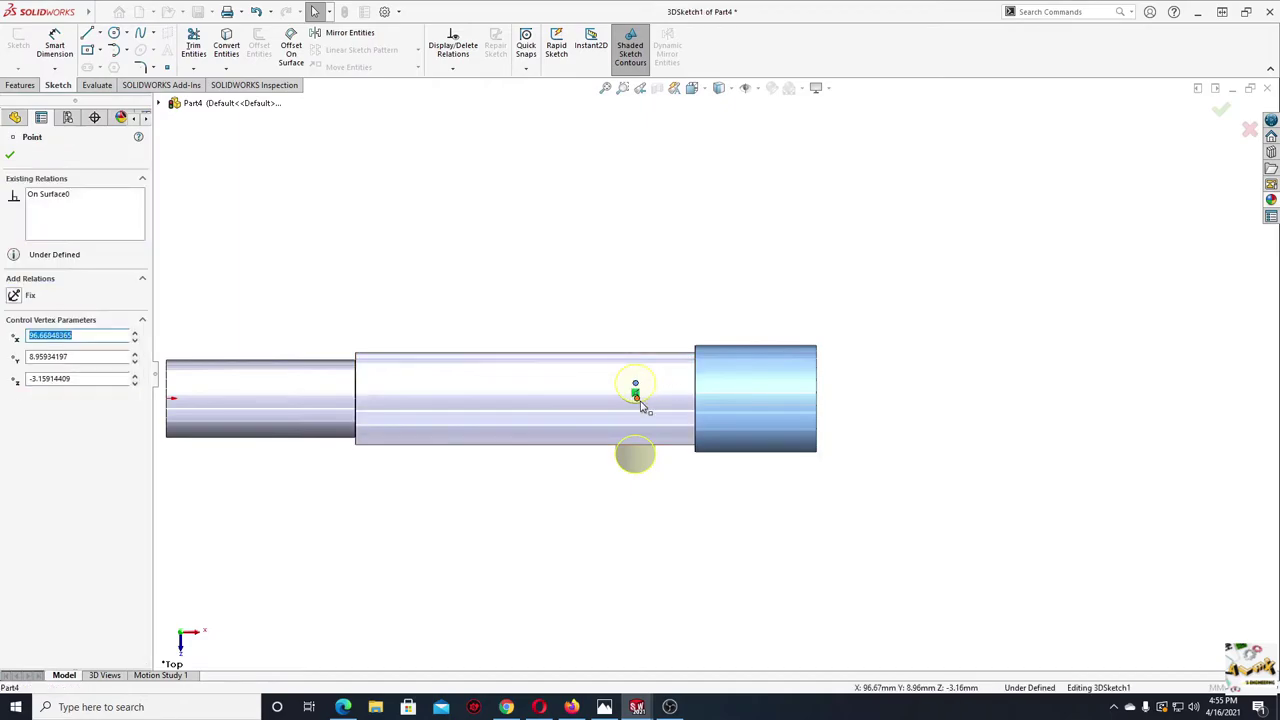
pyautogui.click(635, 394)
pyautogui.keyDown('ctrl'); pyautogui.click(635, 383); pyautogui.keyUp('ctrl')
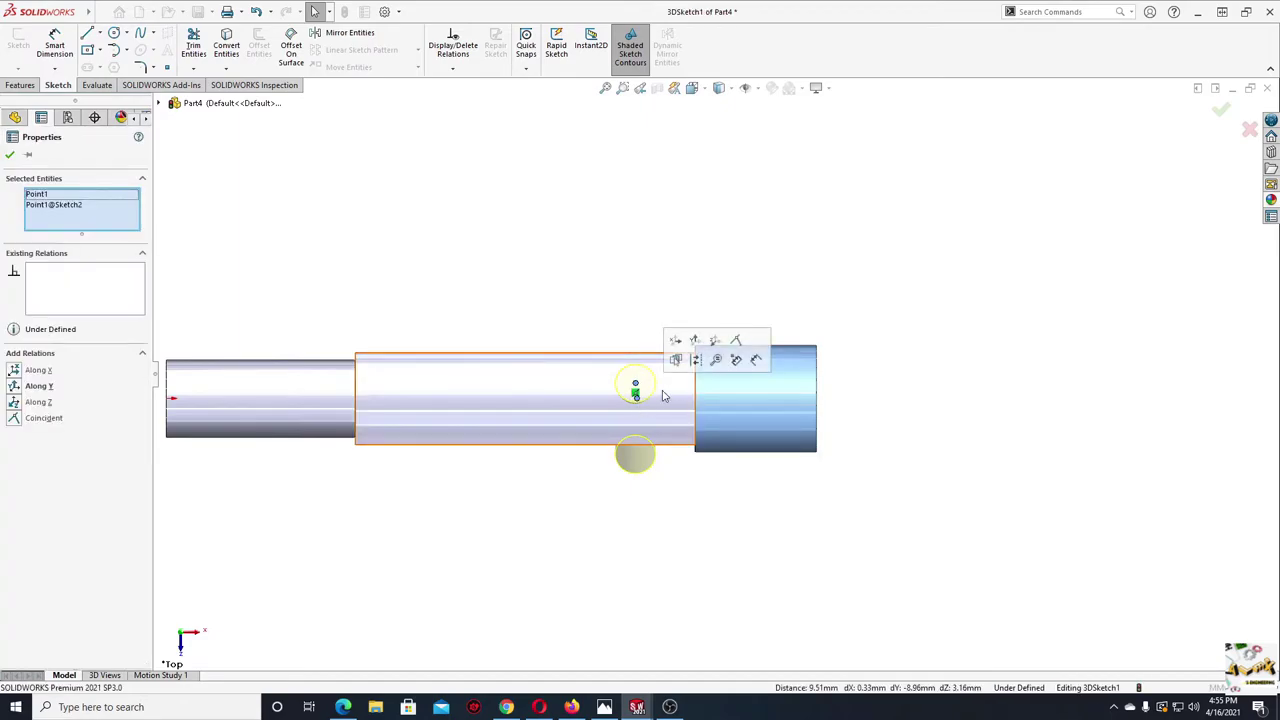
pyautogui.click(675, 341)
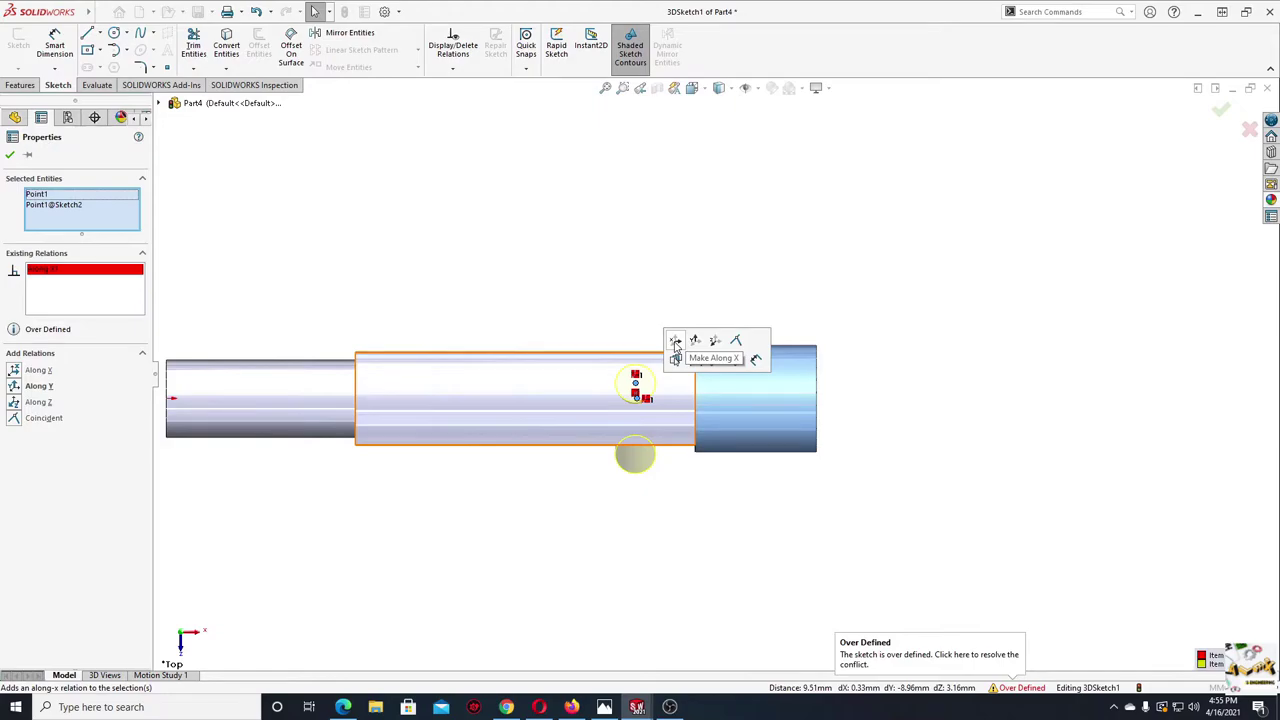
pyautogui.hotkey('ctrl', 'z')
pyautogui.click(600, 314)
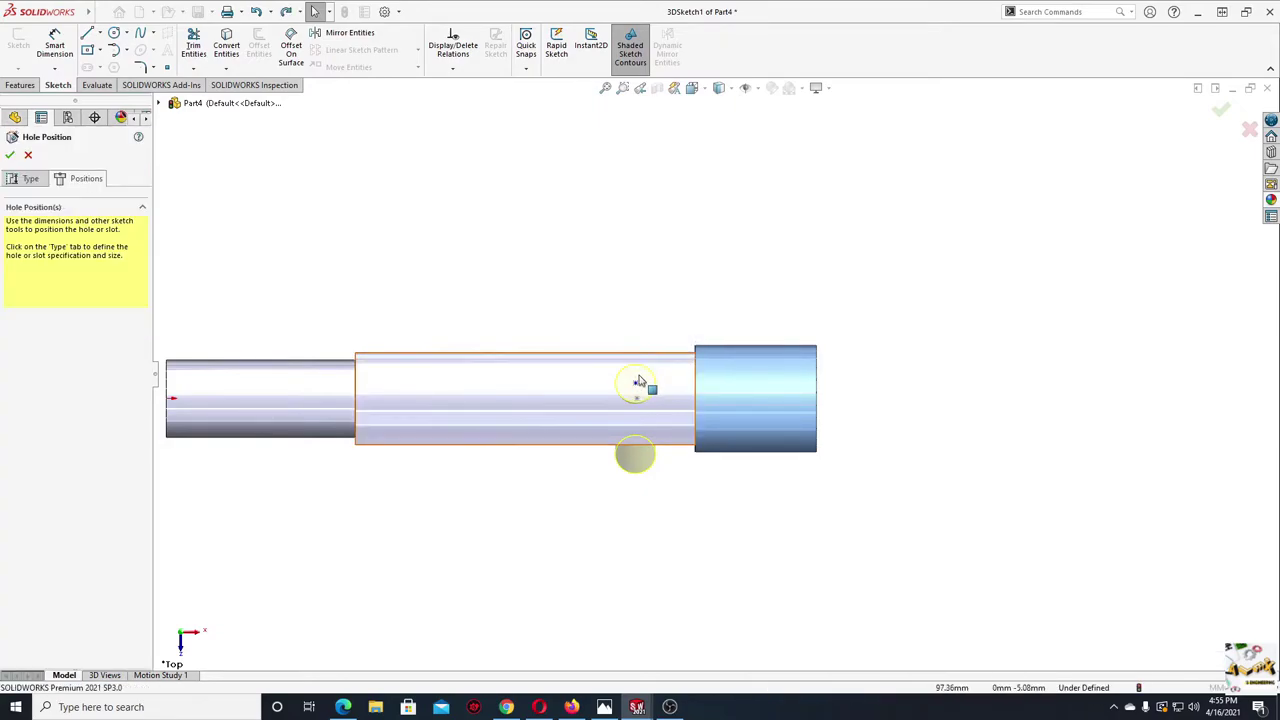
pyautogui.click(636, 393)
pyautogui.keyDown('ctrl'); pyautogui.click(636, 393); pyautogui.keyUp('ctrl')
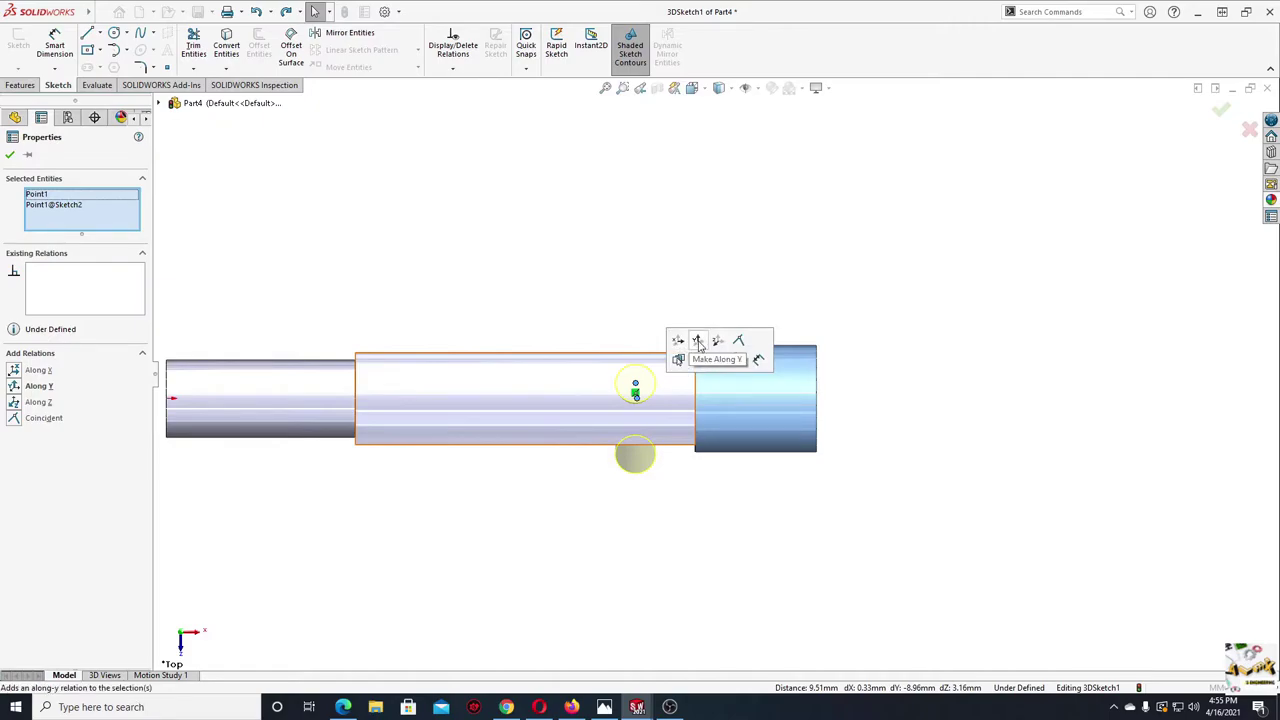
pyautogui.click(698, 341)
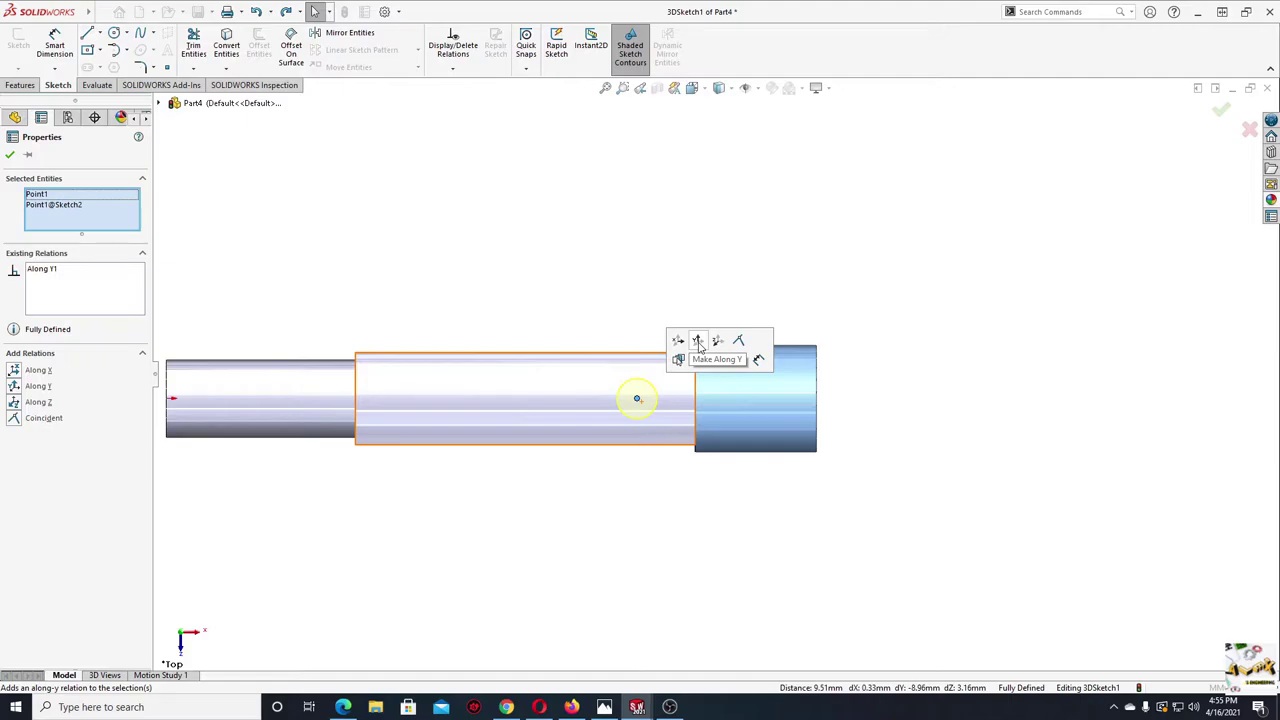
pyautogui.click(632, 326)
pyautogui.moveTo(700, 362); pyautogui.dragTo(564, 362, button='middle')
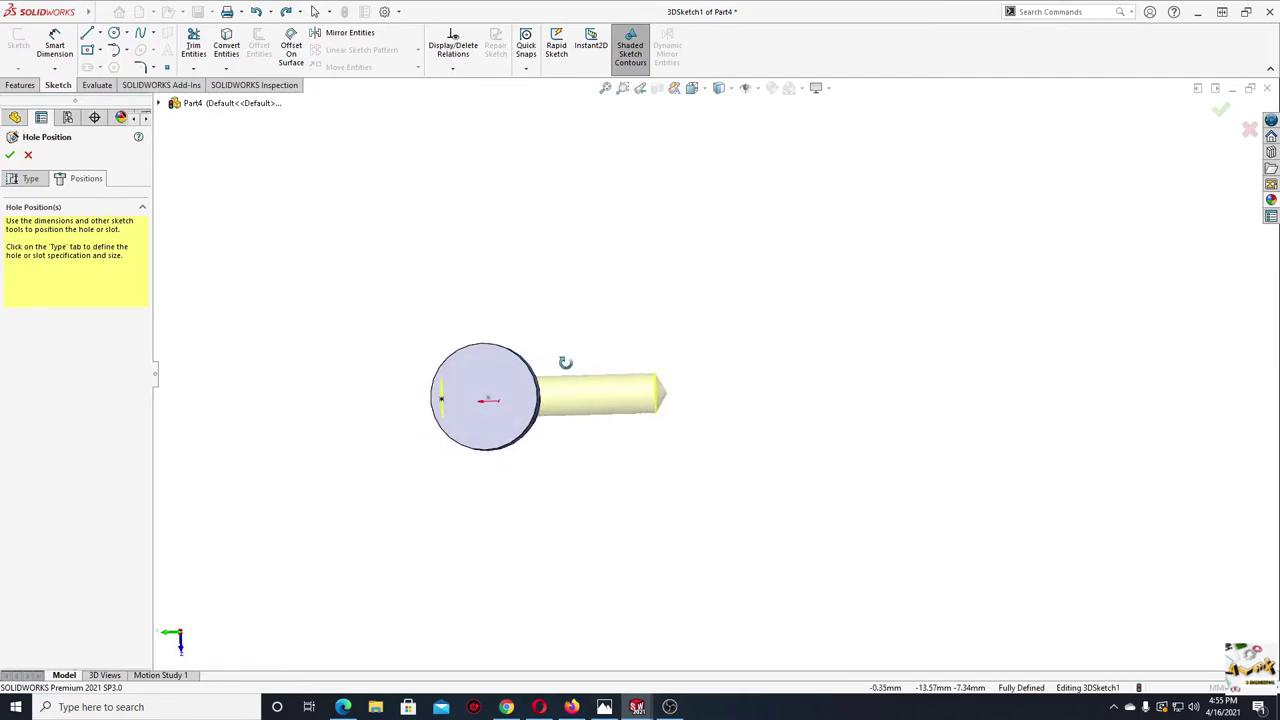
# - Place a second hole point on the end face, concentric with its circular edge
pyautogui.moveTo(564, 362); pyautogui.dragTo(558, 324, button='middle')
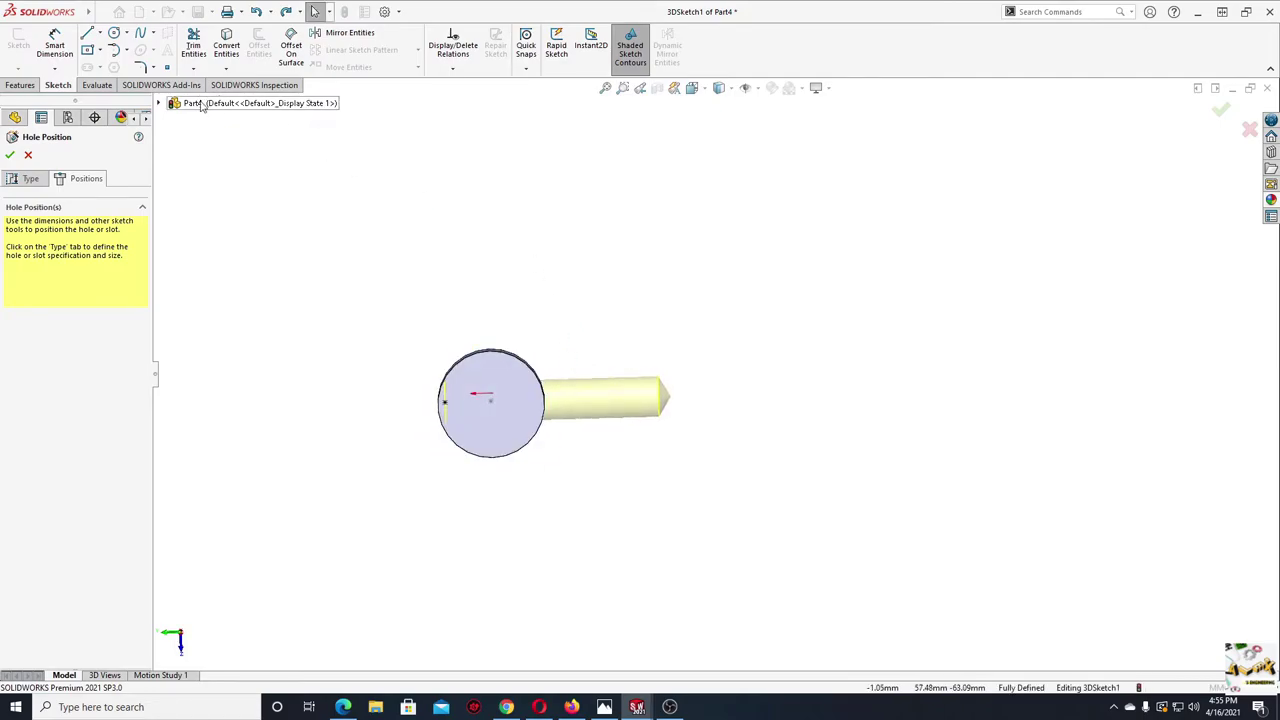
pyautogui.click(166, 68)
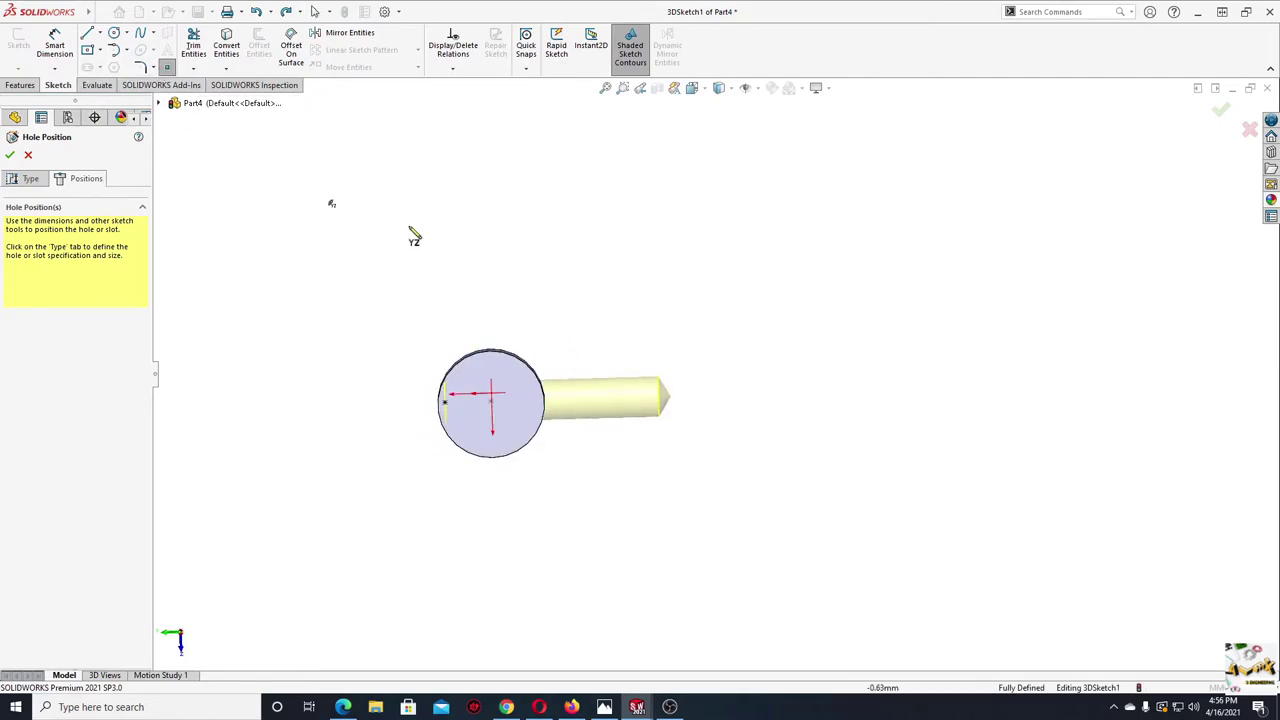
pyautogui.click(507, 370)
pyautogui.rightClick(507, 370)
pyautogui.press('Escape')
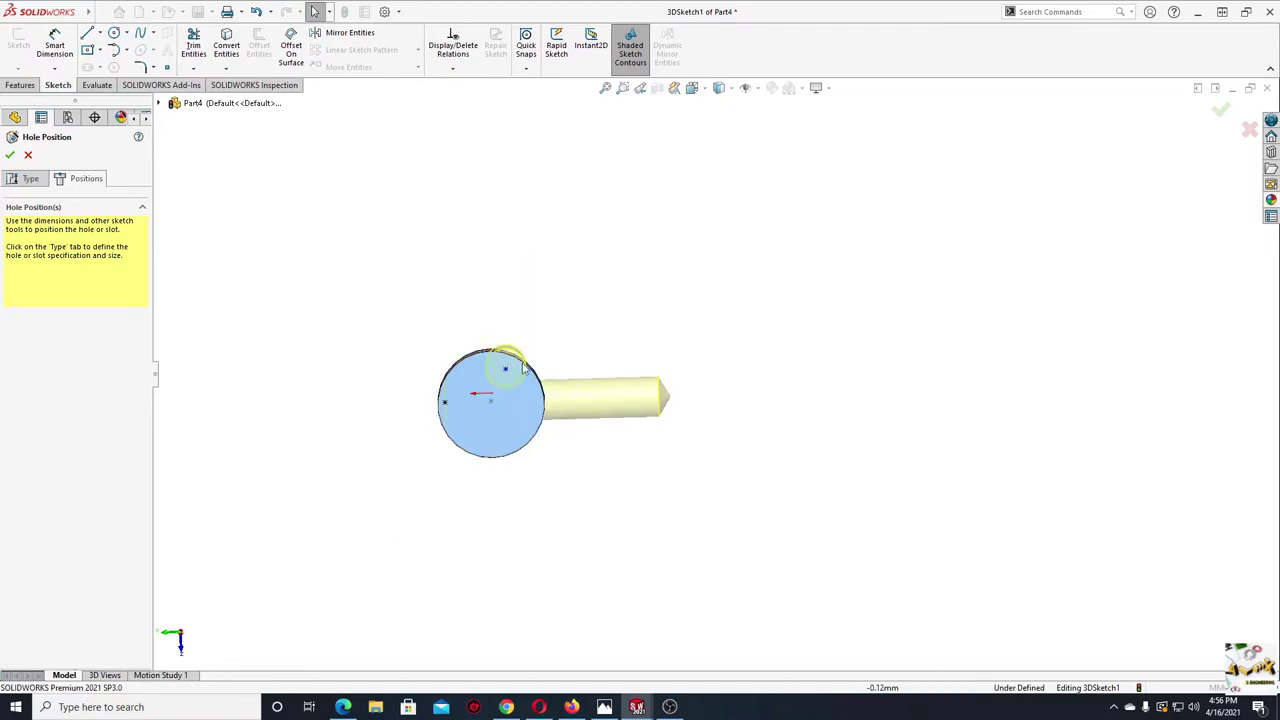
pyautogui.scroll(-2, 518, 373)
pyautogui.click(530, 374)
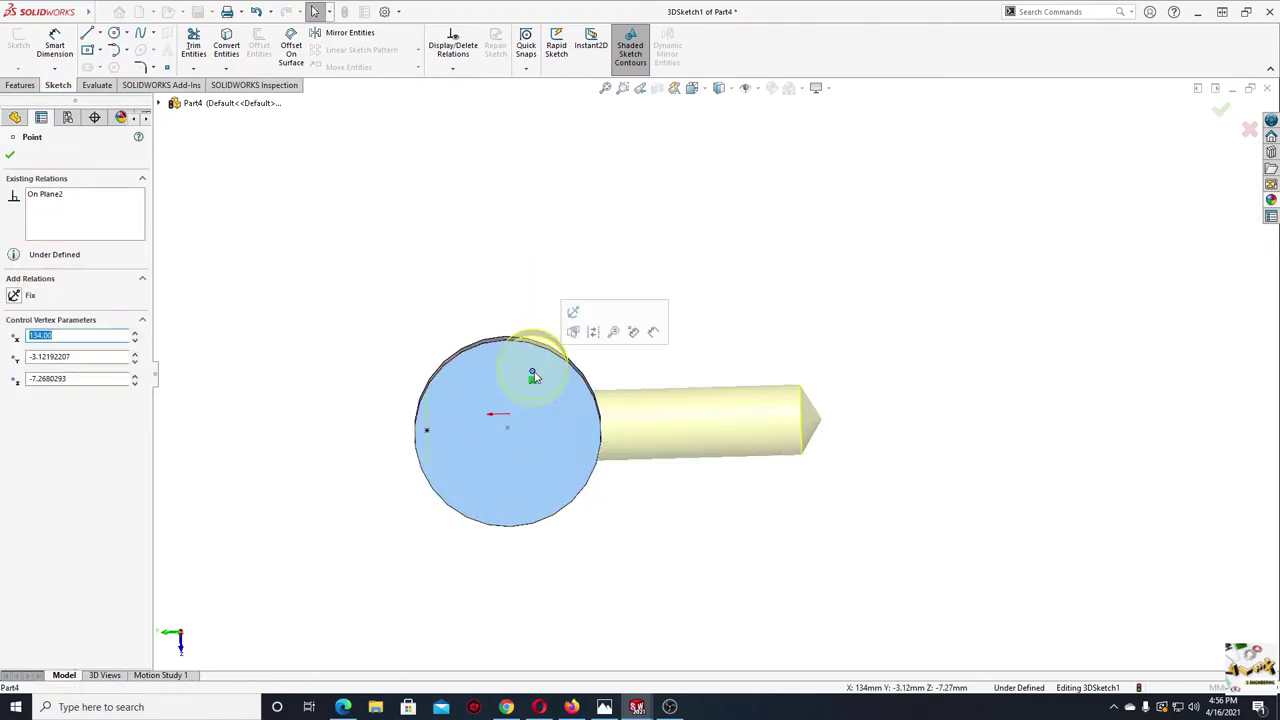
pyautogui.keyDown('ctrl'); pyautogui.click(466, 355); pyautogui.keyUp('ctrl')
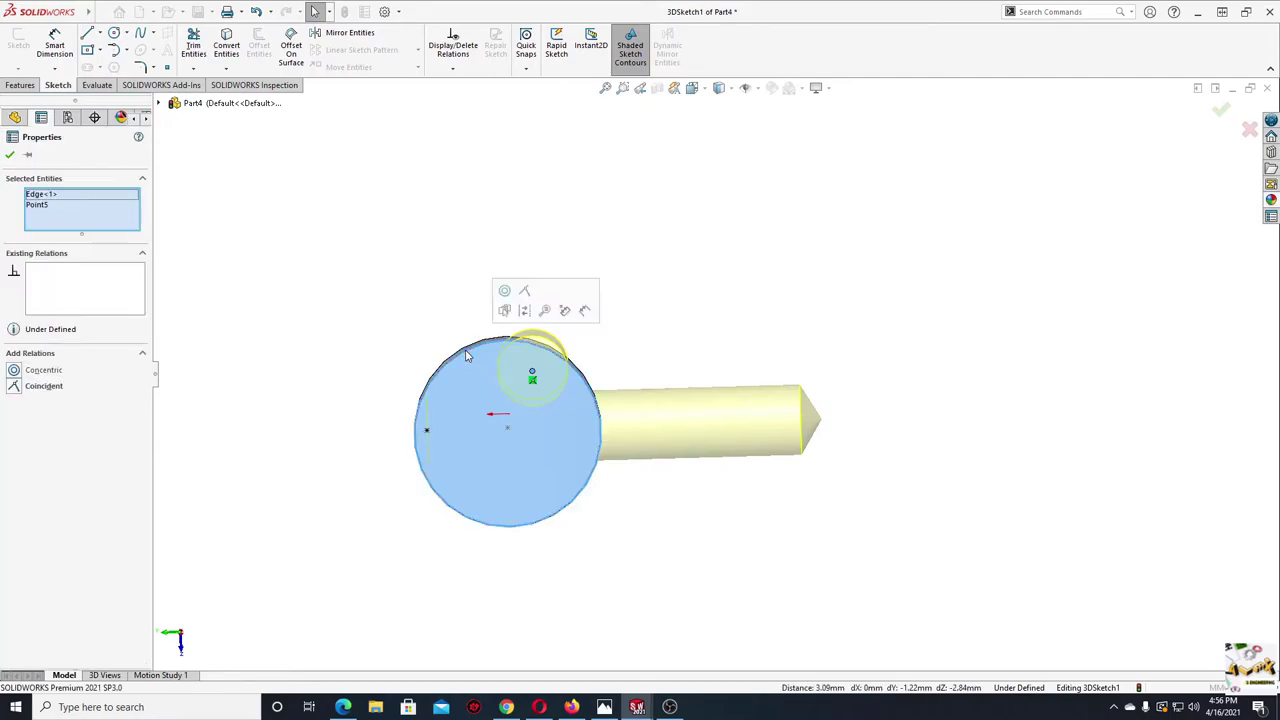
pyautogui.click(505, 295)
# - Accept the hole positions to create the Ø8.3 Hole1 feature
pyautogui.click(377, 289)
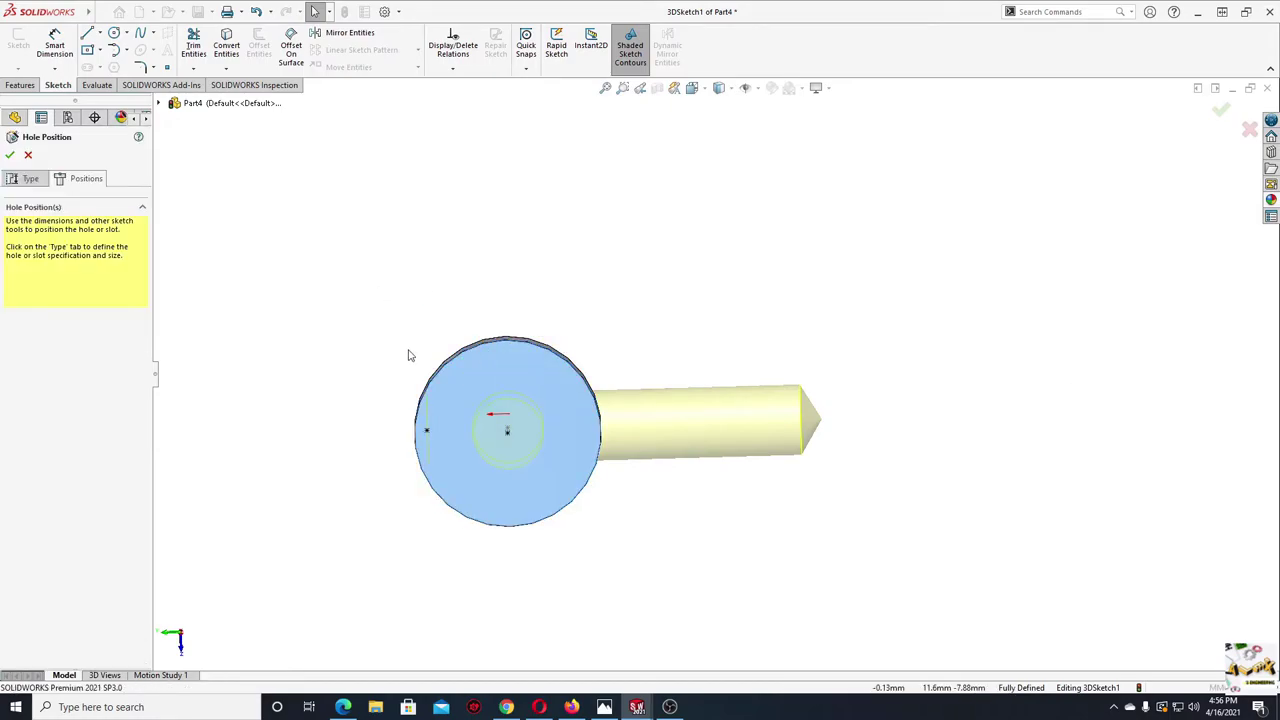
pyautogui.moveTo(408, 354)
pyautogui.mouseDown(button='middle')
pyautogui.moveTo(454, 379)
pyautogui.moveTo(529, 466)
pyautogui.moveTo(519, 439)
pyautogui.mouseUp(button='middle')
pyautogui.click(10, 155)
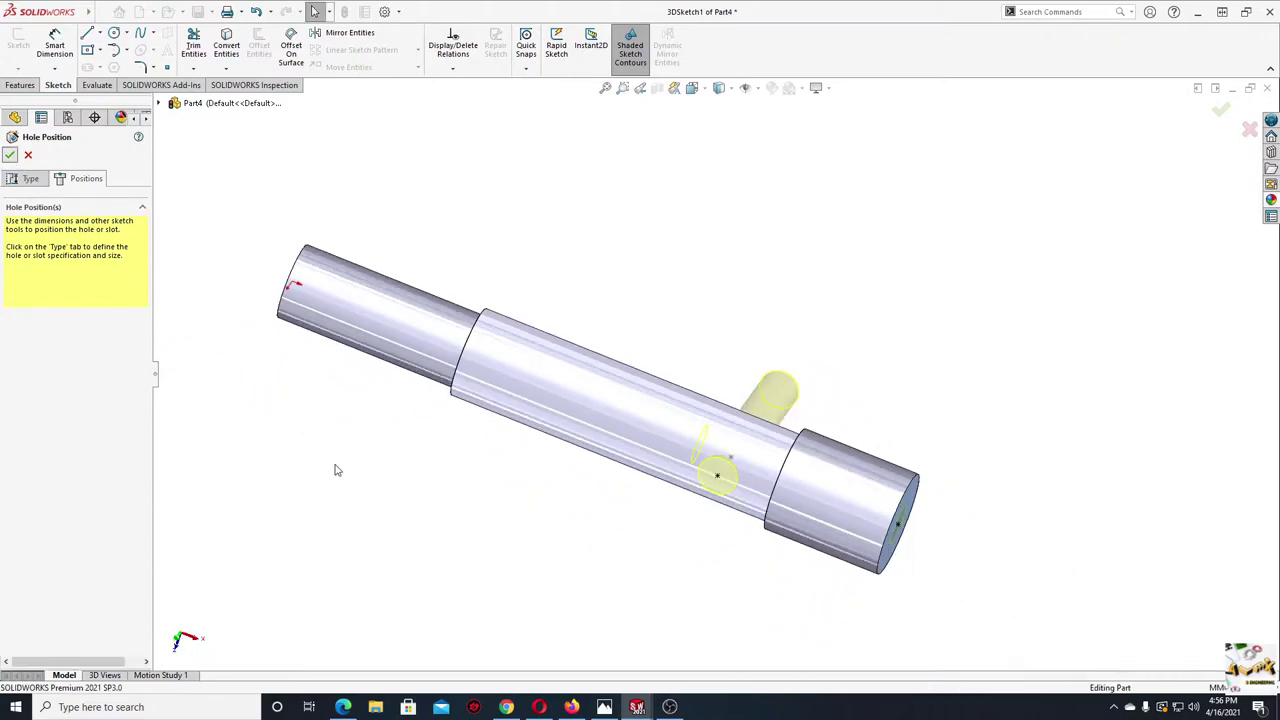
pyautogui.moveTo(517, 506)
pyautogui.mouseDown(button='middle')
pyautogui.moveTo(488, 391)
pyautogui.moveTo(406, 371)
pyautogui.moveTo(397, 389)
pyautogui.moveTo(474, 410)
pyautogui.moveTo(529, 478)
pyautogui.mouseUp(button='middle')
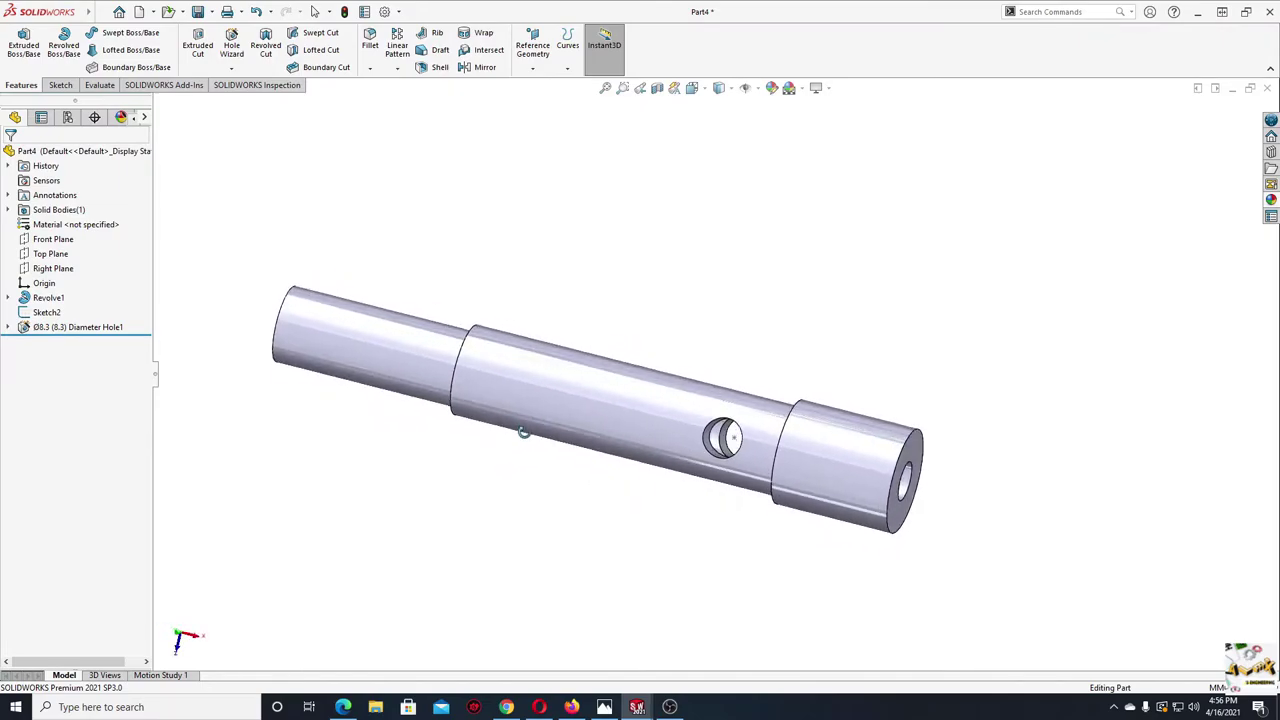
# - Zoom in on the shaft's right end and open the Hole Wizard dropdown
pyautogui.click(733, 441)
pyautogui.moveTo(791, 451)
pyautogui.keyDown('ctrl'); pyautogui.mouseDown(button='middle')
pyautogui.moveTo(733, 451)
pyautogui.moveTo(671, 480)
pyautogui.moveTo(595, 468)
pyautogui.mouseUp(button='middle'); pyautogui.keyUp('ctrl')
pyautogui.scroll(-2, 668, 465)
pyautogui.scroll(-1, 667, 459)
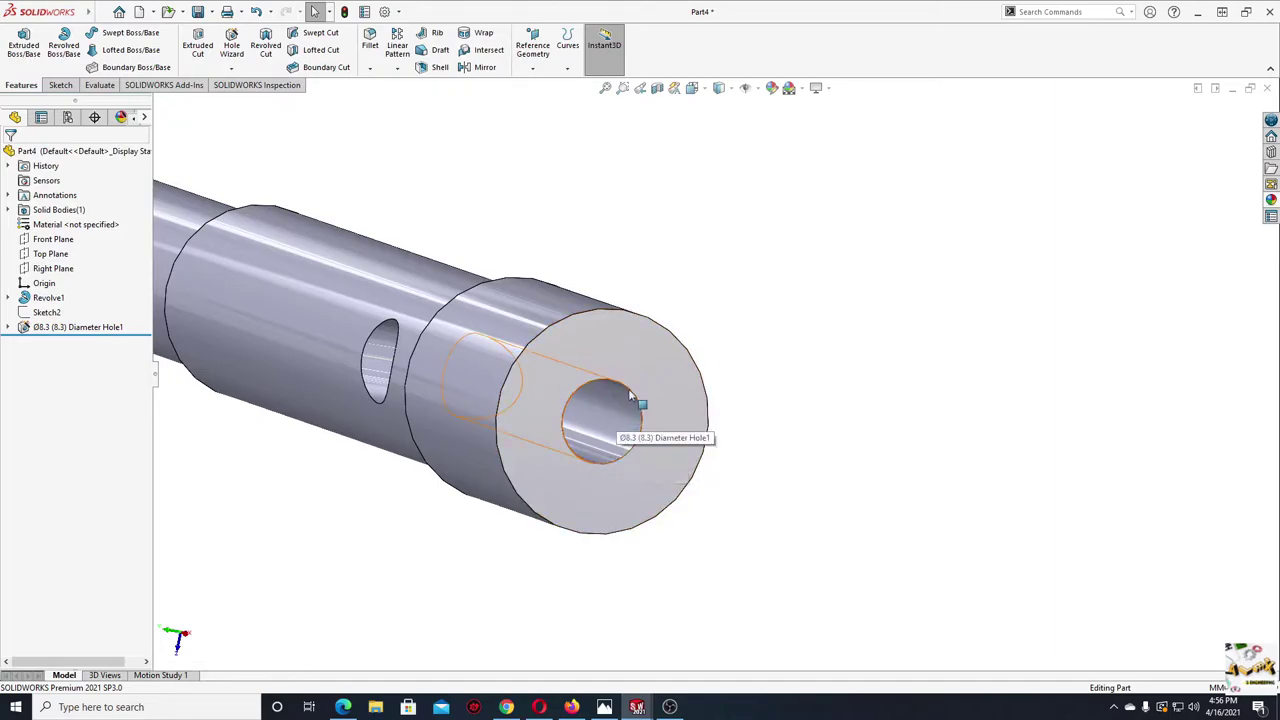
pyautogui.click(233, 70)
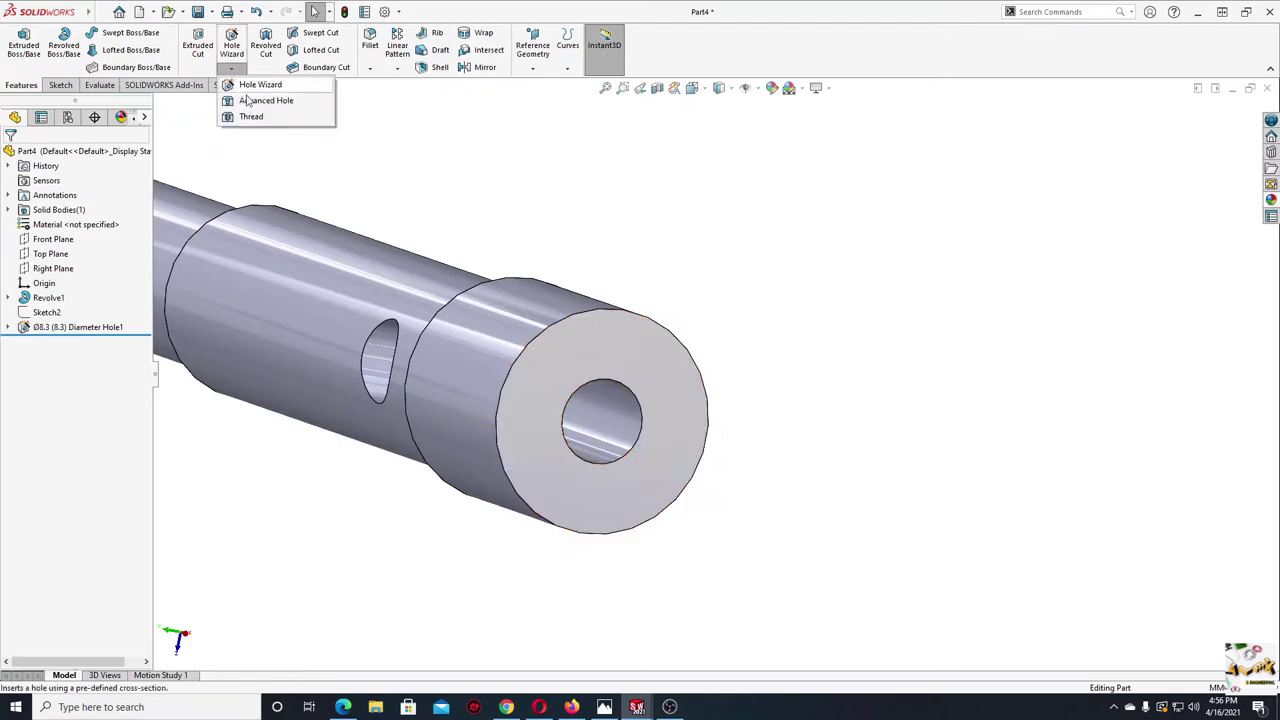
# - Start an Advanced Hole with a tapered tap near-side element on the shaft's end face
pyautogui.click(263, 104)
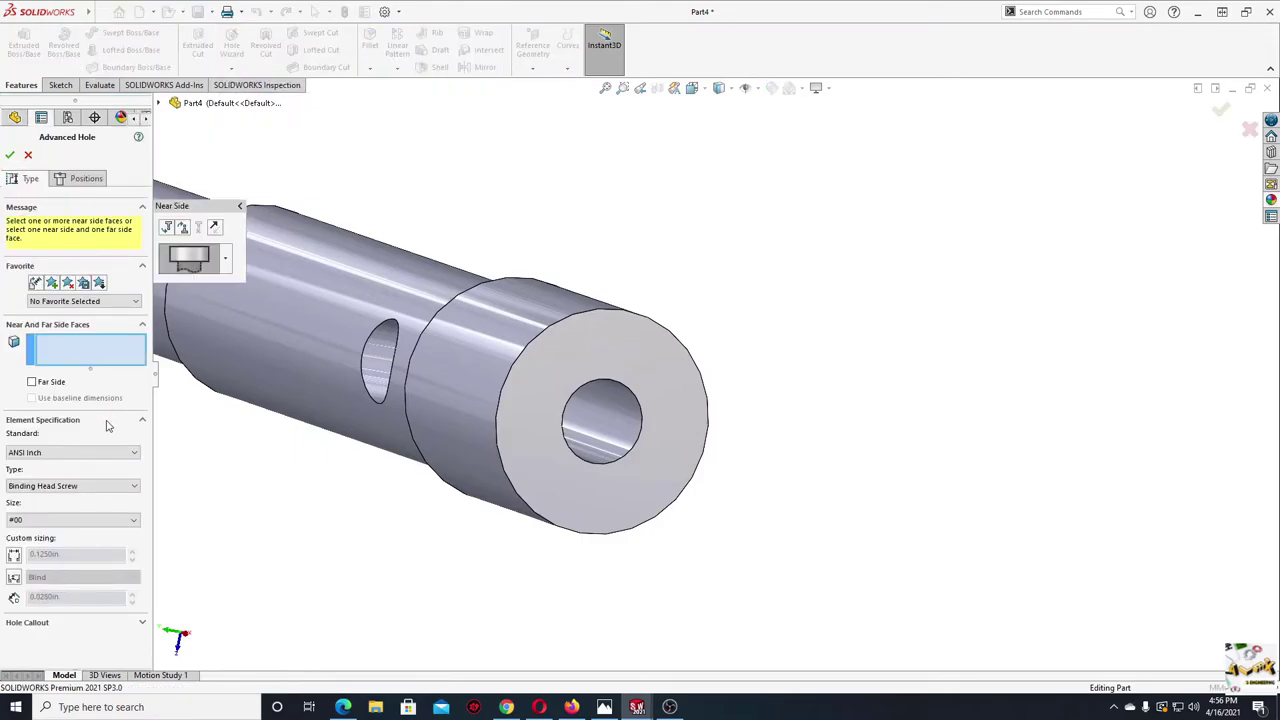
pyautogui.click(226, 258)
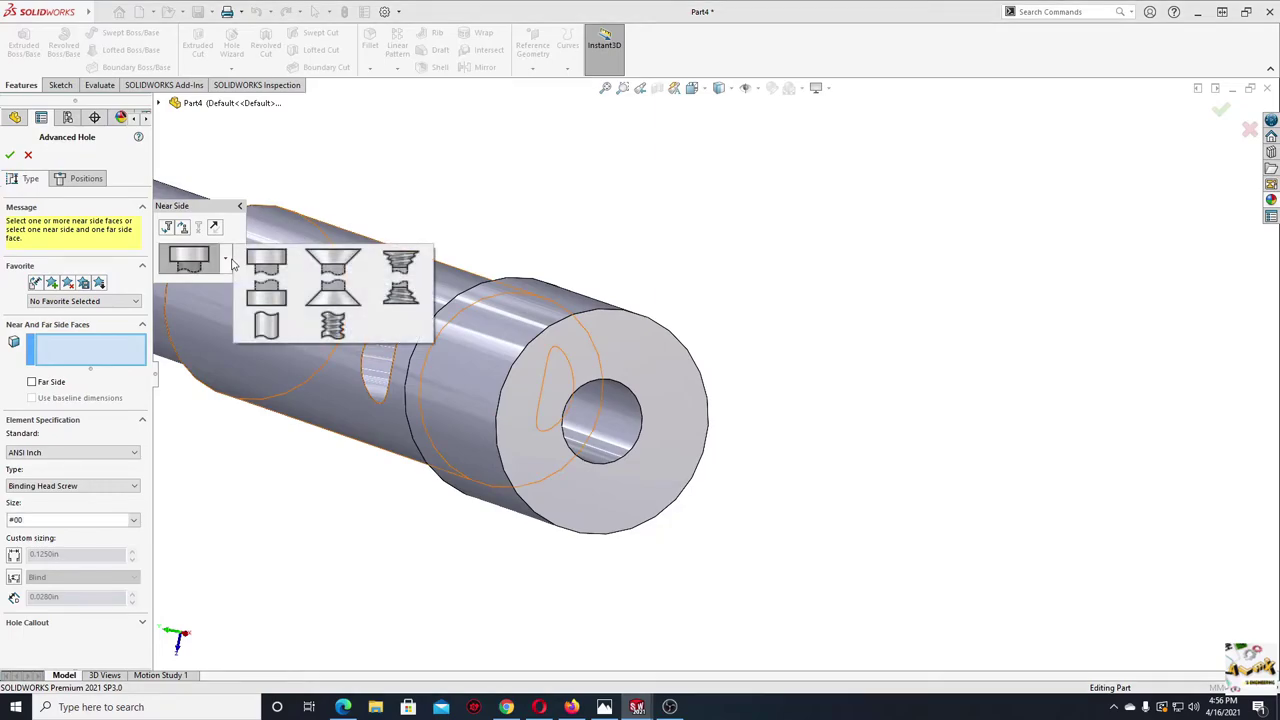
pyautogui.click(401, 262)
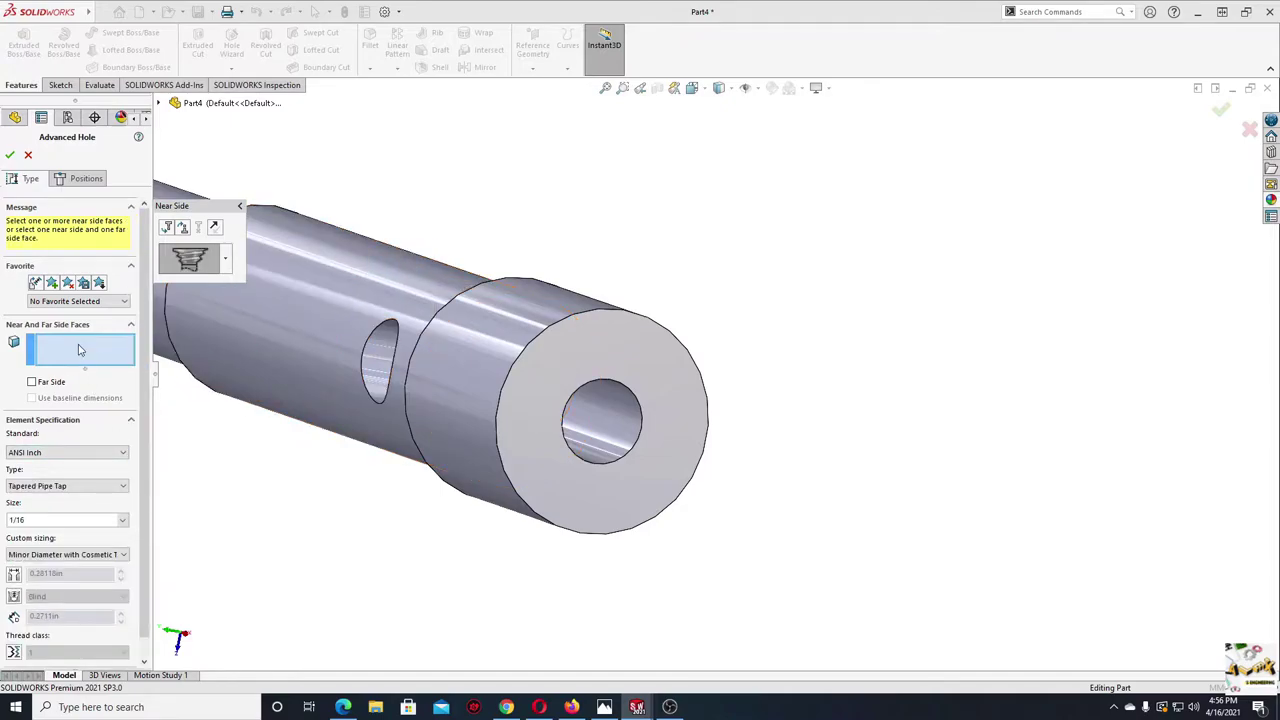
pyautogui.click(638, 460)
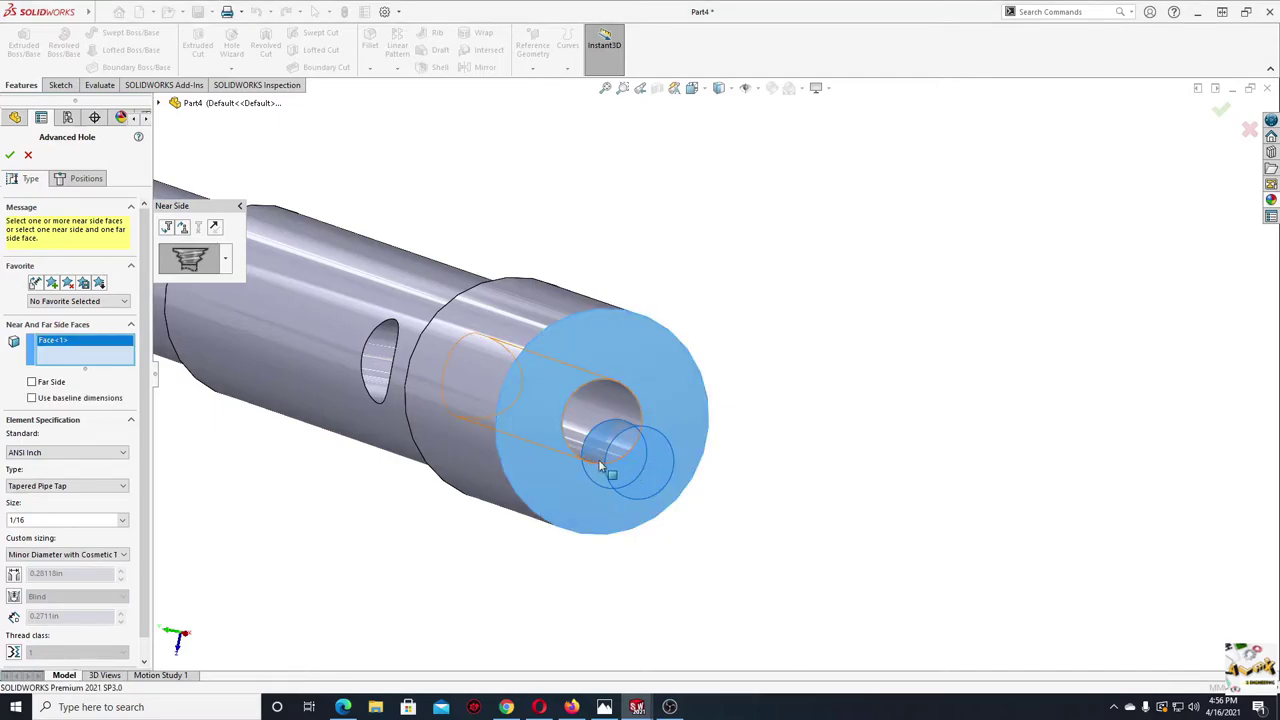
# - Set the hole to ISO Tapered Pipe Tap size 1/8, keeping Minor Diameter with Cosmetic Thread
pyautogui.click(57, 455)
pyautogui.click(48, 466)
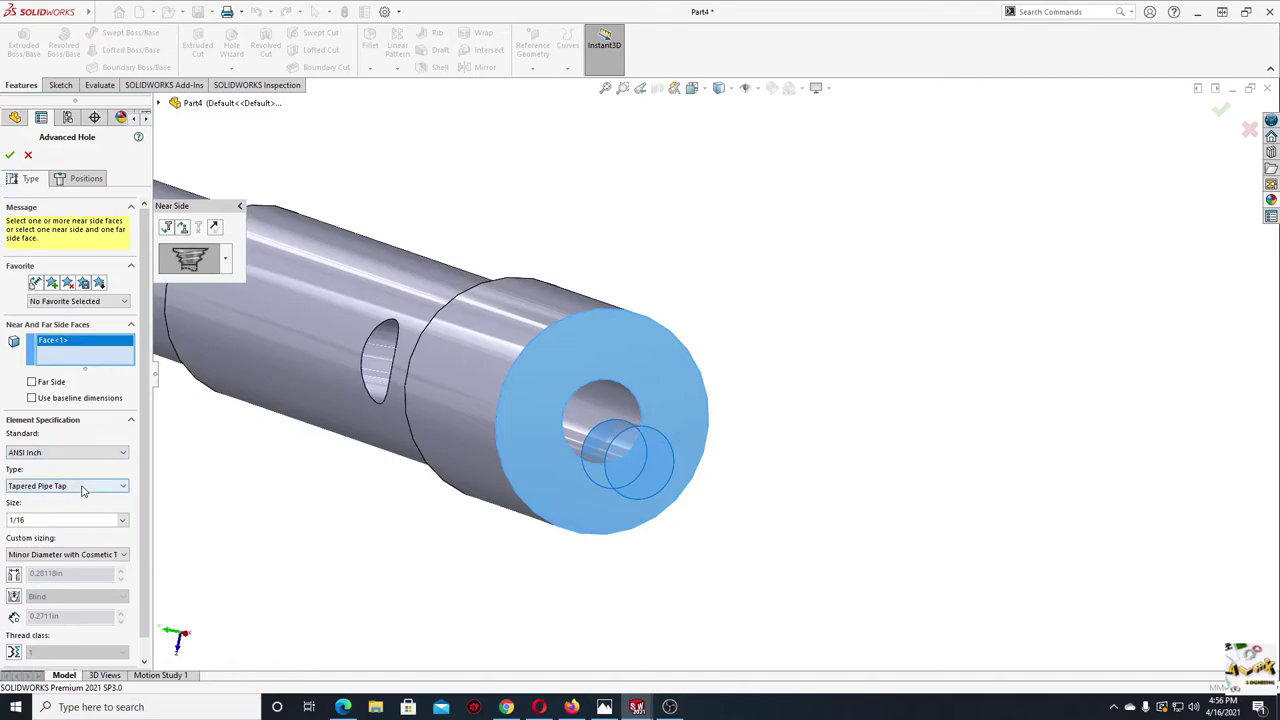
pyautogui.click(70, 453)
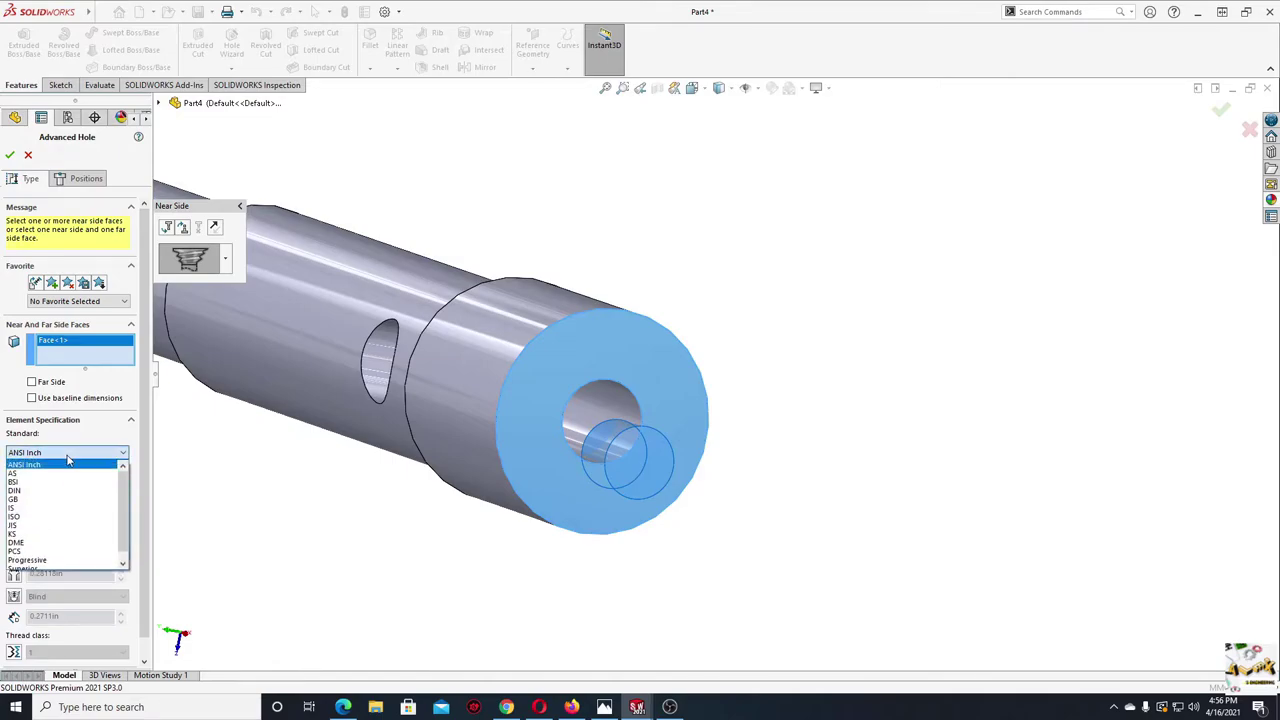
pyautogui.click(41, 518)
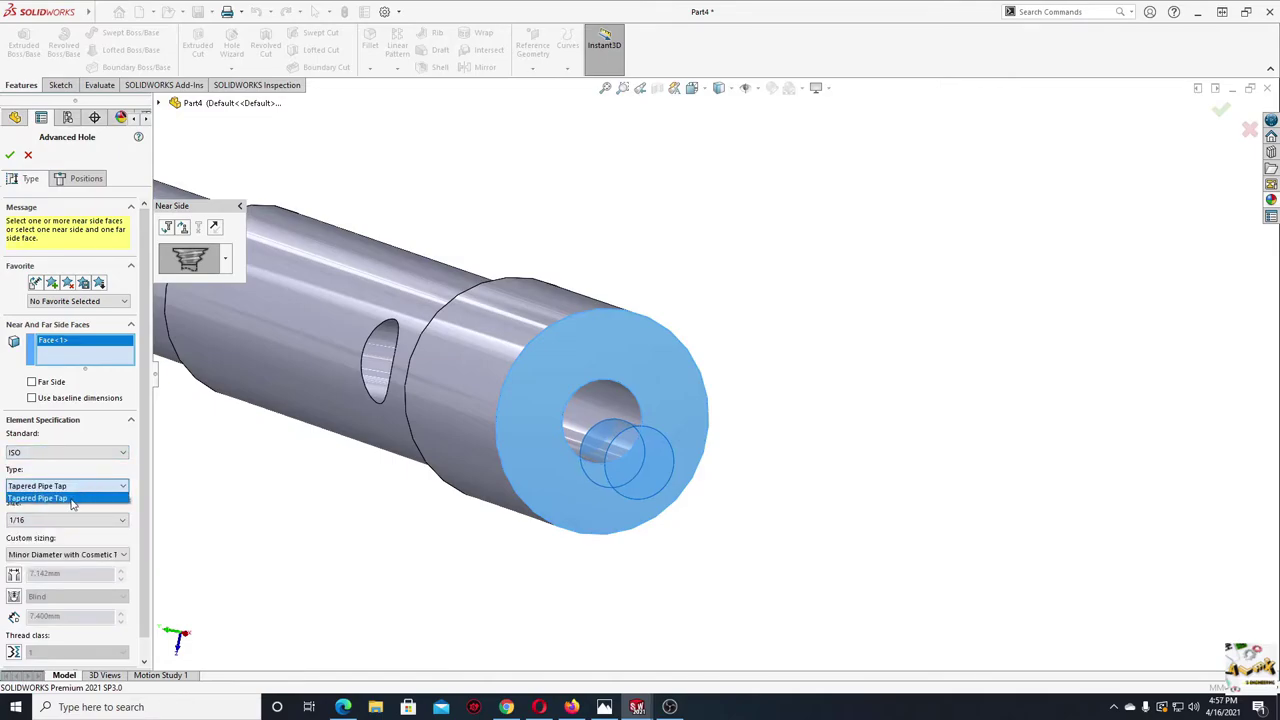
pyautogui.click(75, 519)
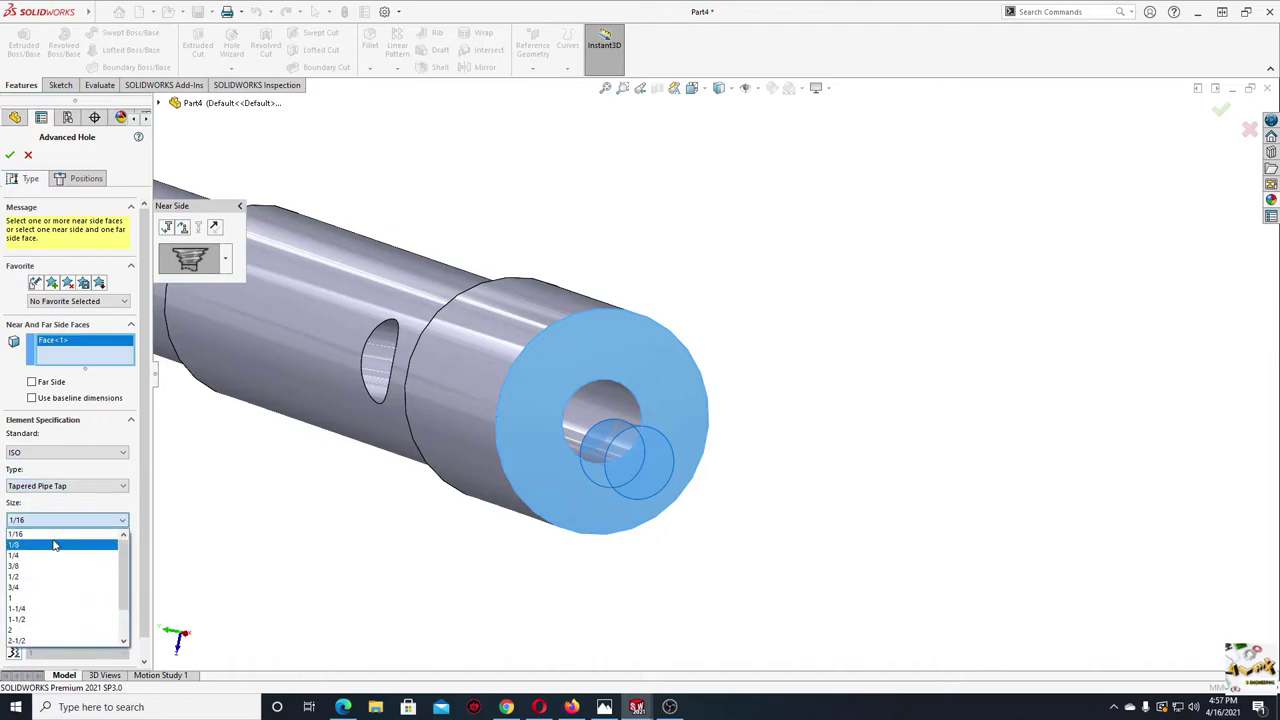
pyautogui.click(36, 545)
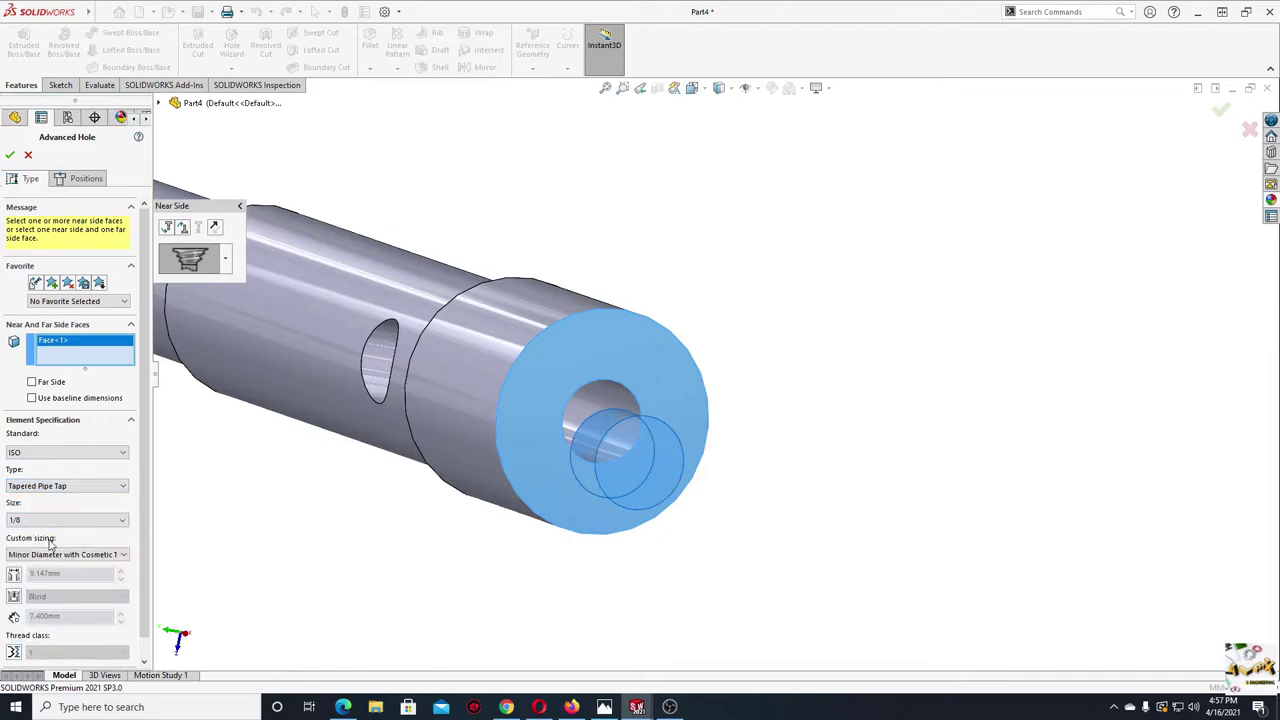
pyautogui.click(100, 560)
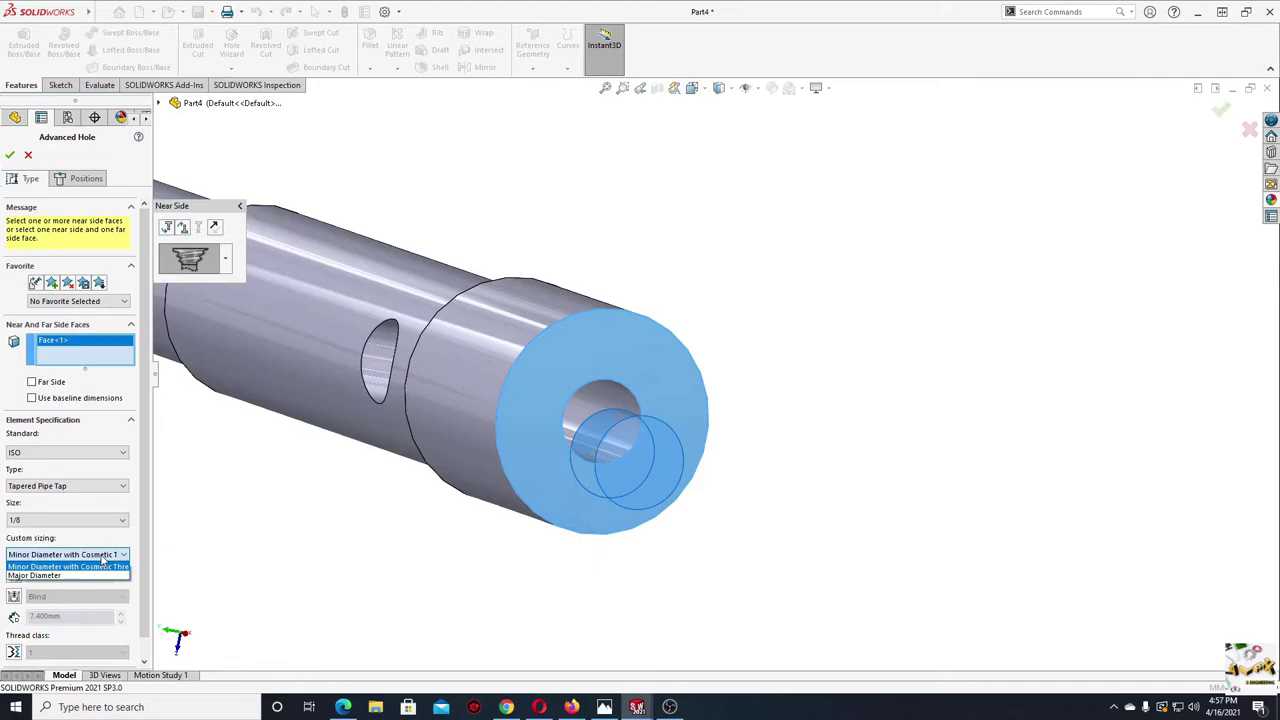
pyautogui.click(101, 566)
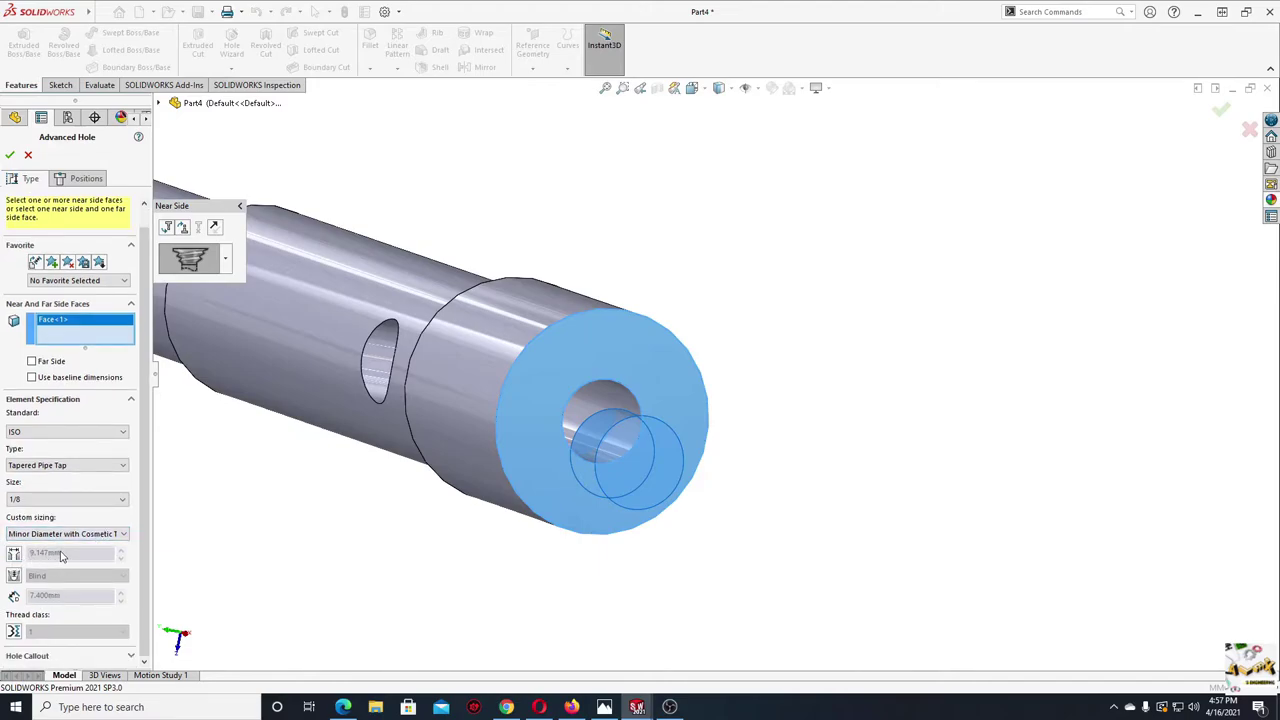
# - Override the hole diameter to 8.3 mm and the blind depth to 10 mm
pyautogui.click(14, 555)
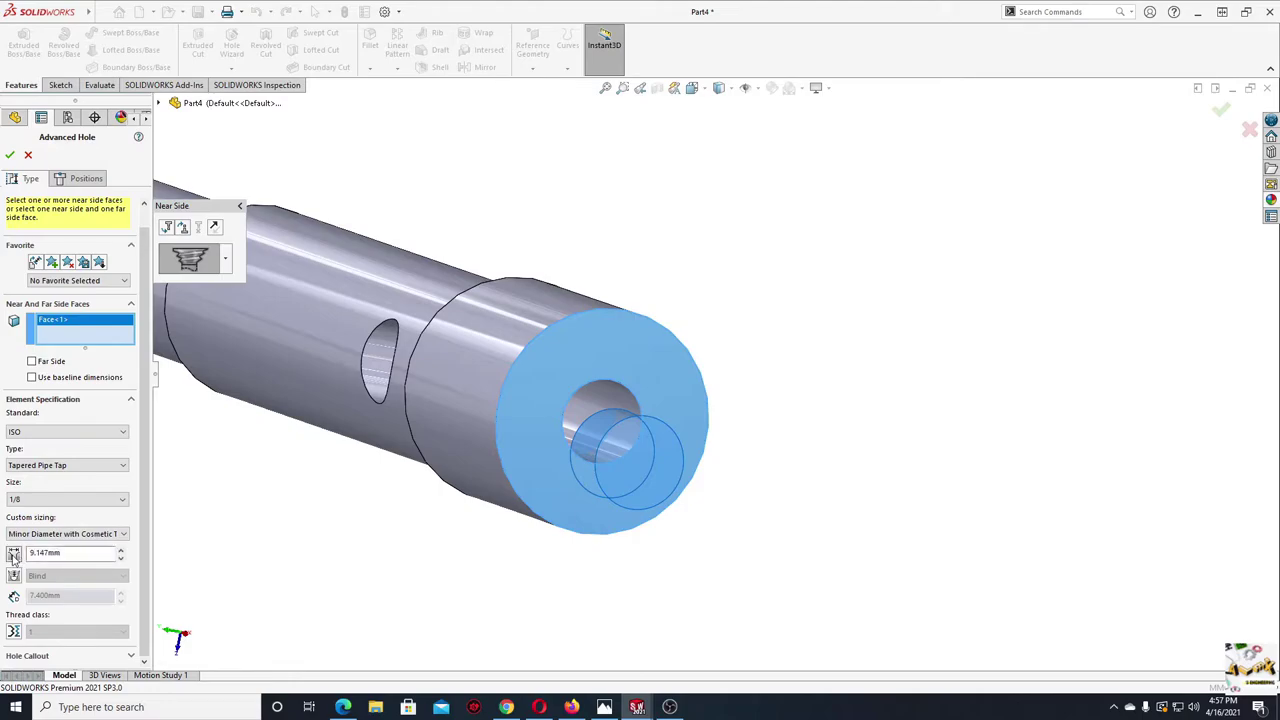
pyautogui.doubleClick(29, 556)
pyautogui.write('8.')
pyautogui.write('3')
pyautogui.press('Return')
pyautogui.click(14, 581)
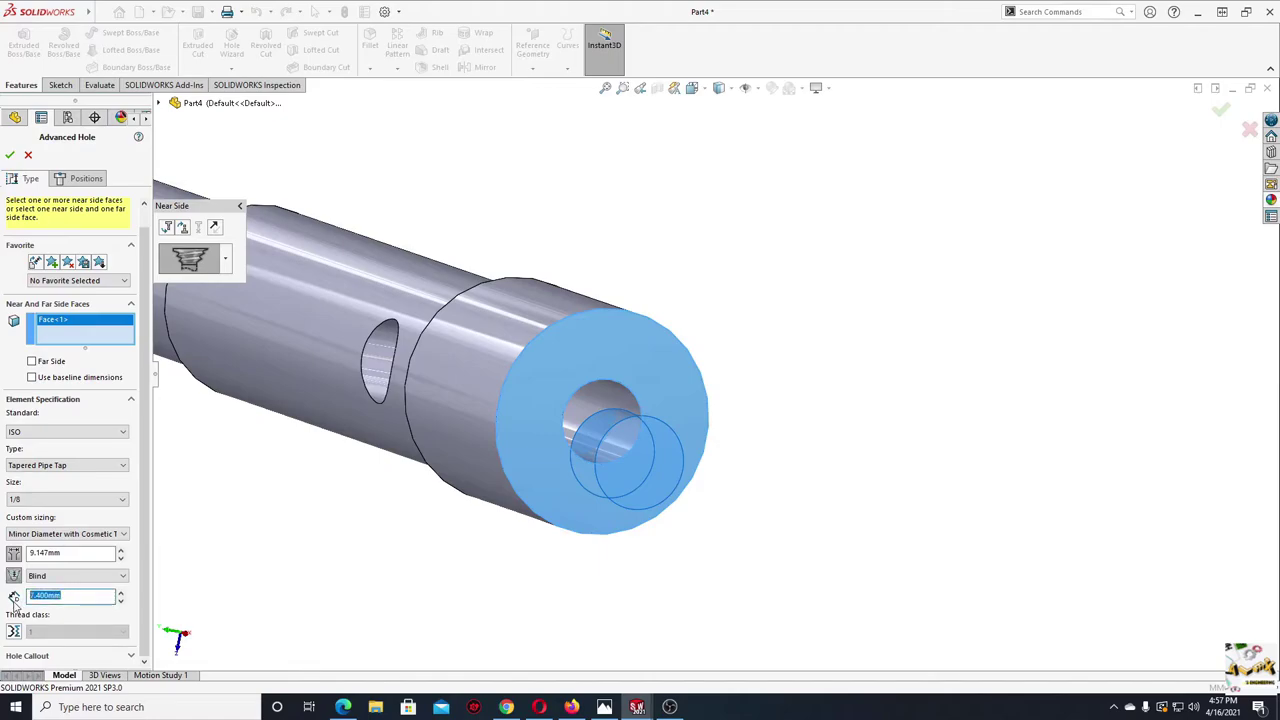
pyautogui.write('10')
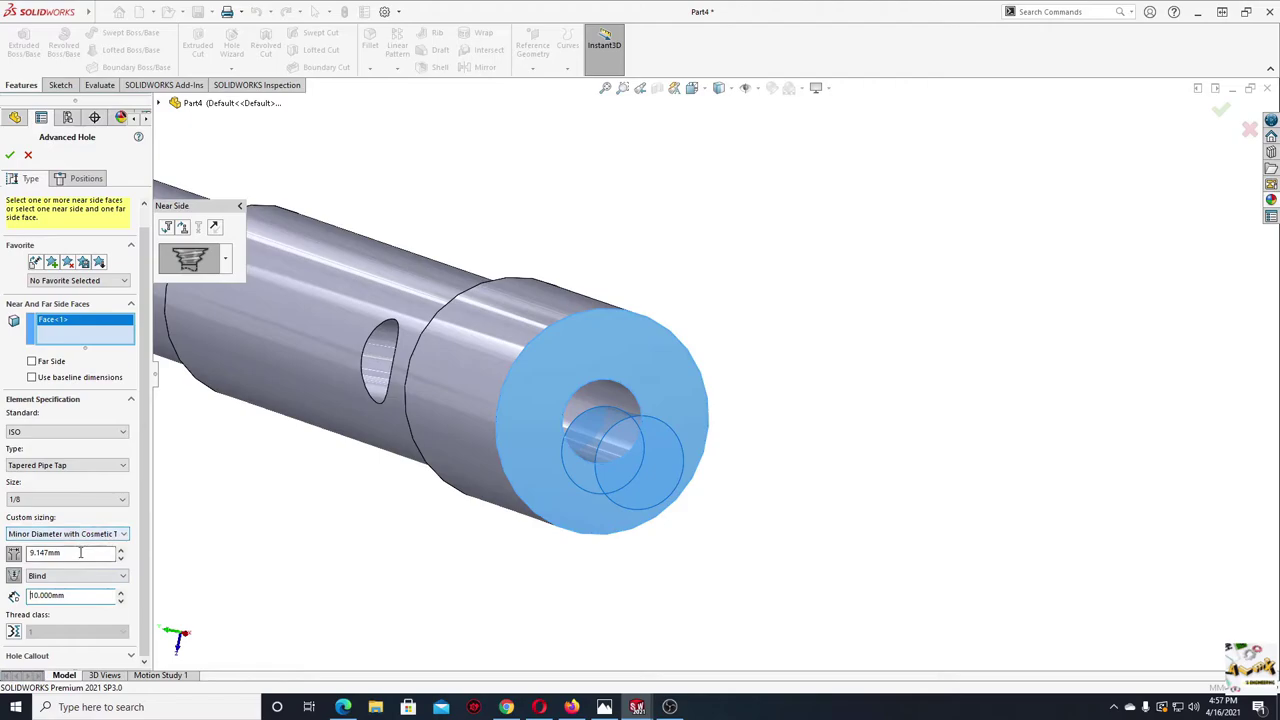
pyautogui.moveTo(94, 552); pyautogui.dragTo(24, 557)
pyautogui.moveTo(144, 420)
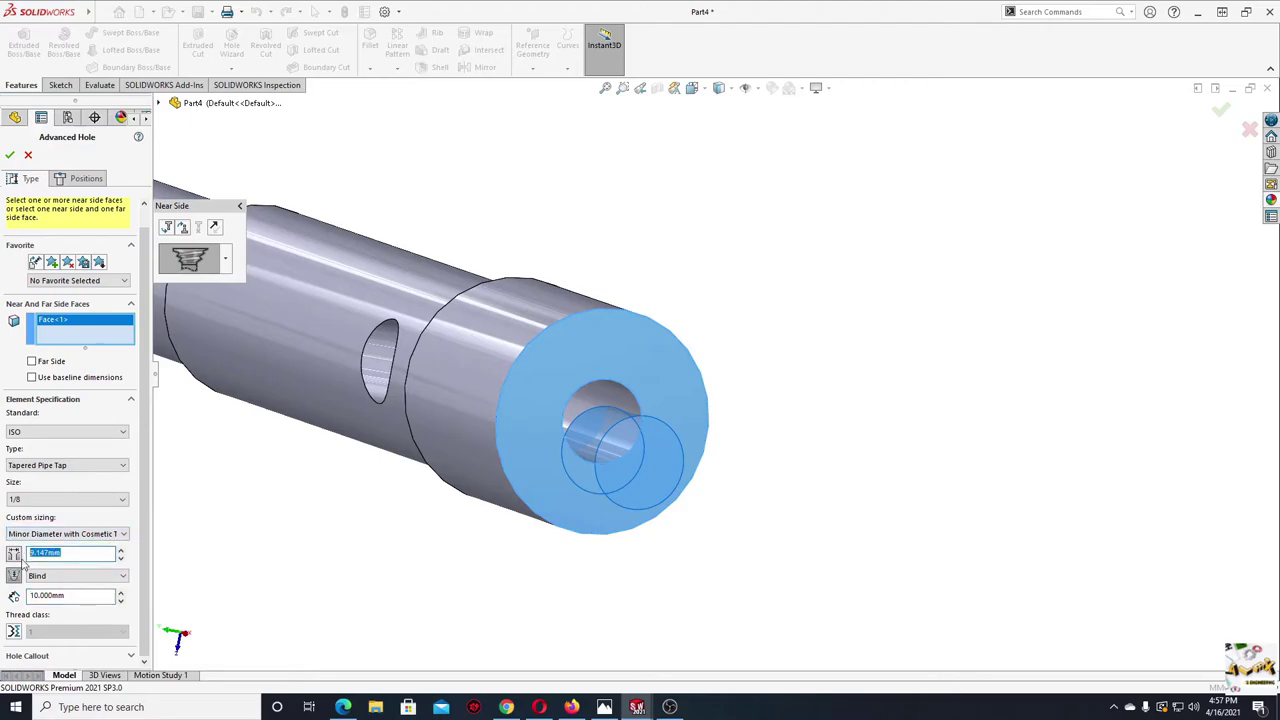
pyautogui.write('8.300mm')
pyautogui.scroll(1, 110, 408)
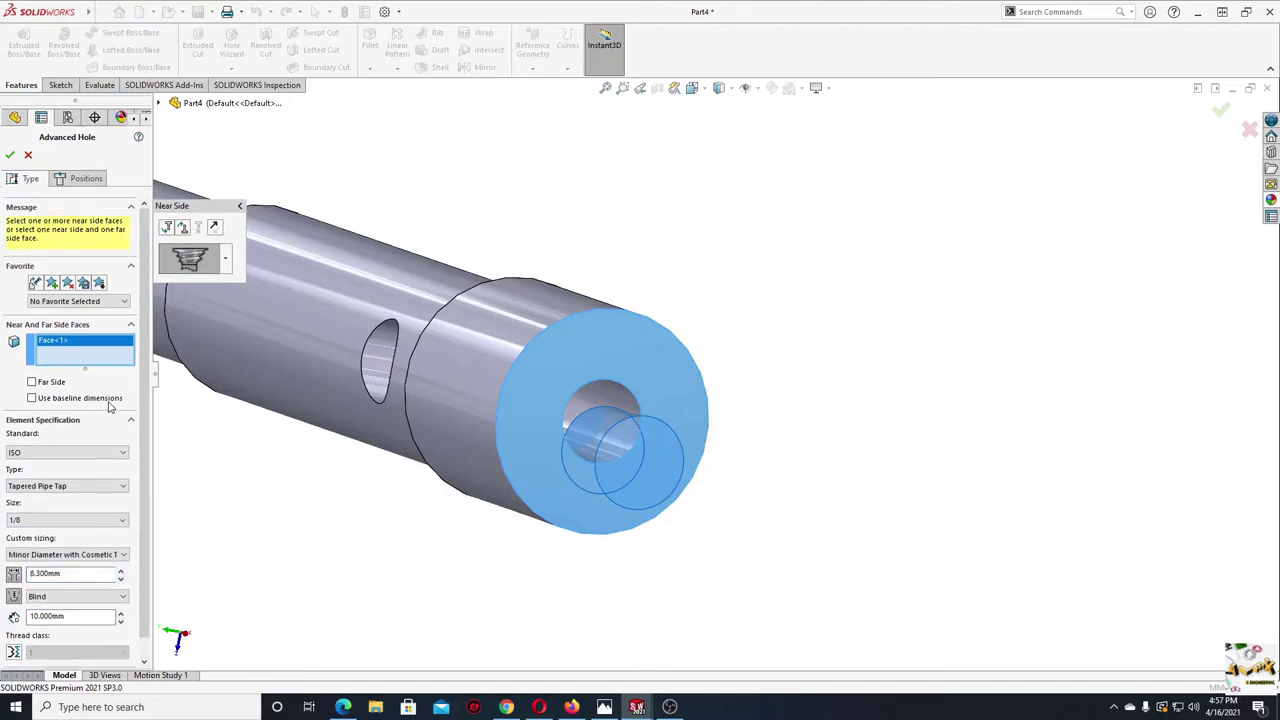
# - Make the hole point concentric with the bore's circular edge, accept AdvancedHole1, and return to isometric view
pyautogui.click(91, 186)
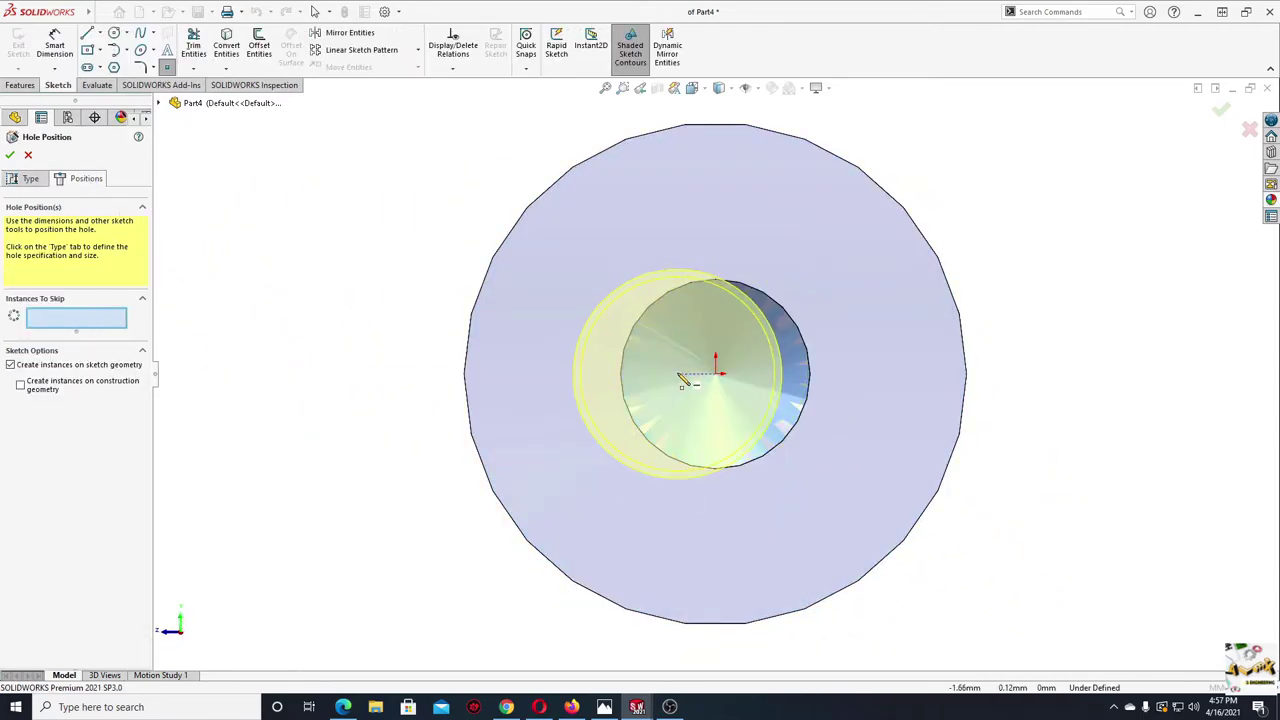
pyautogui.click(584, 378)
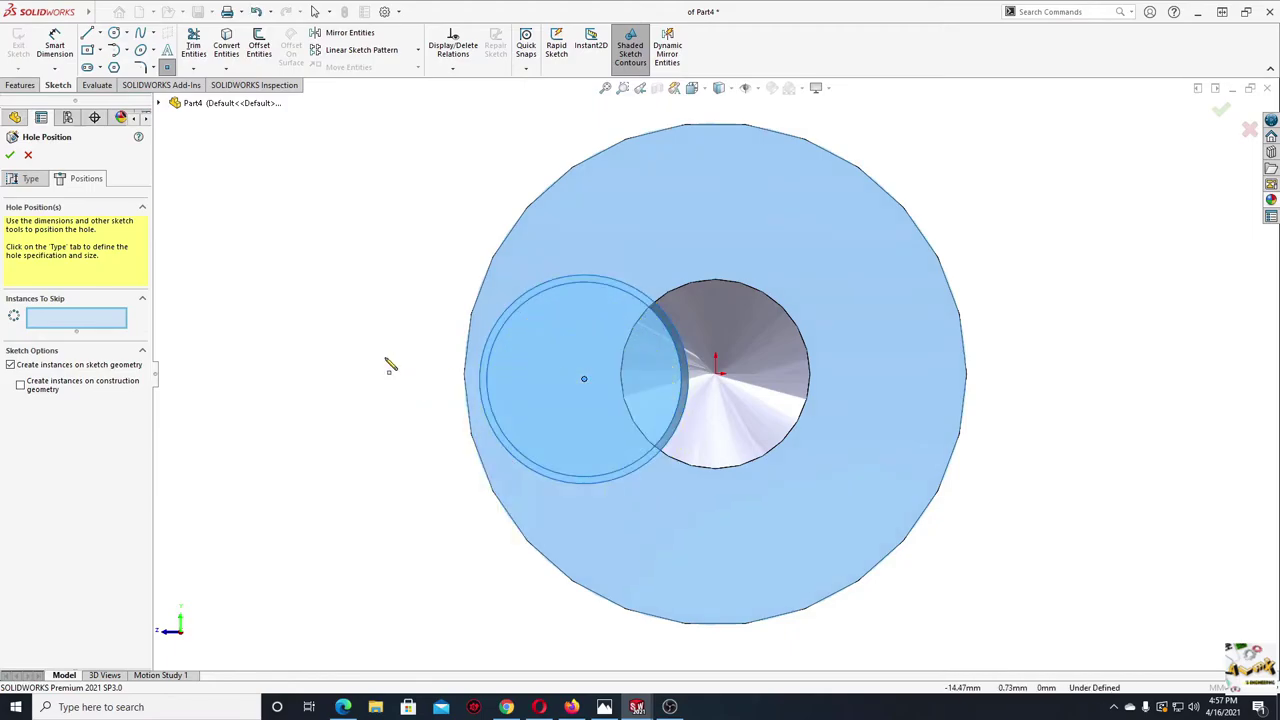
pyautogui.rightClick(334, 333)
pyautogui.click(350, 335)
pyautogui.click(584, 378)
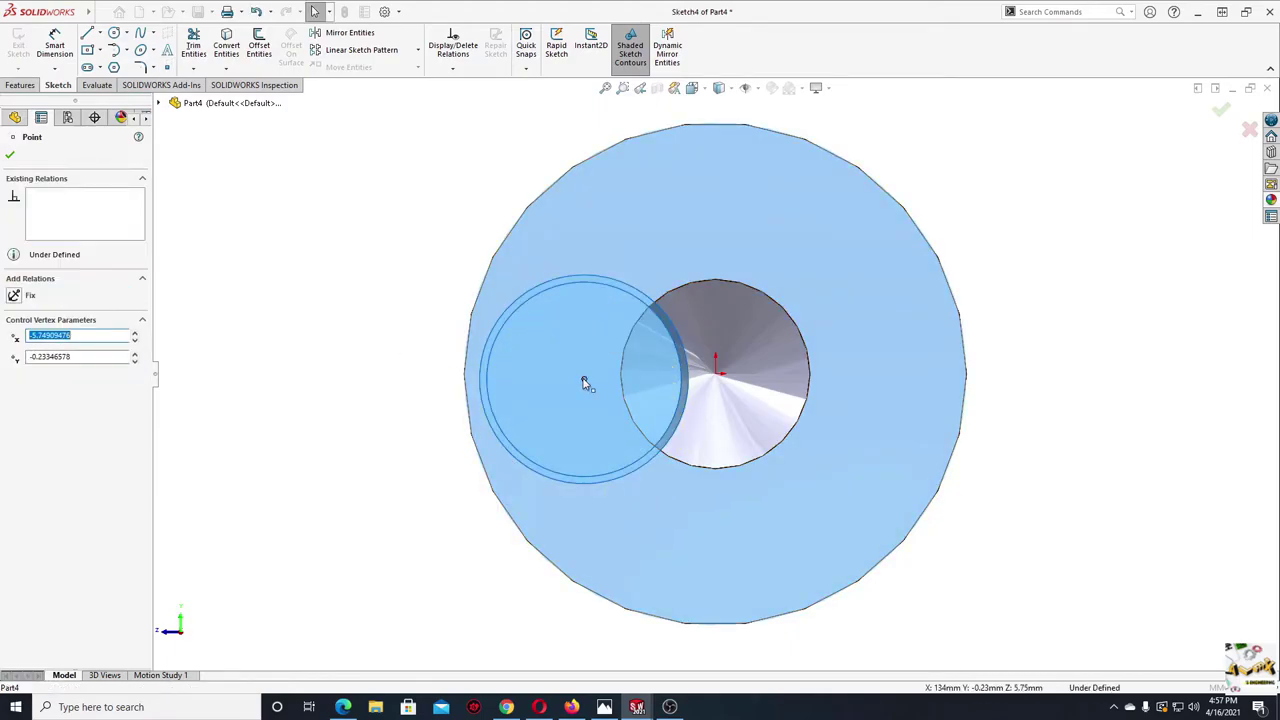
pyautogui.keyDown('ctrl'); pyautogui.click(697, 283); pyautogui.keyUp('ctrl')
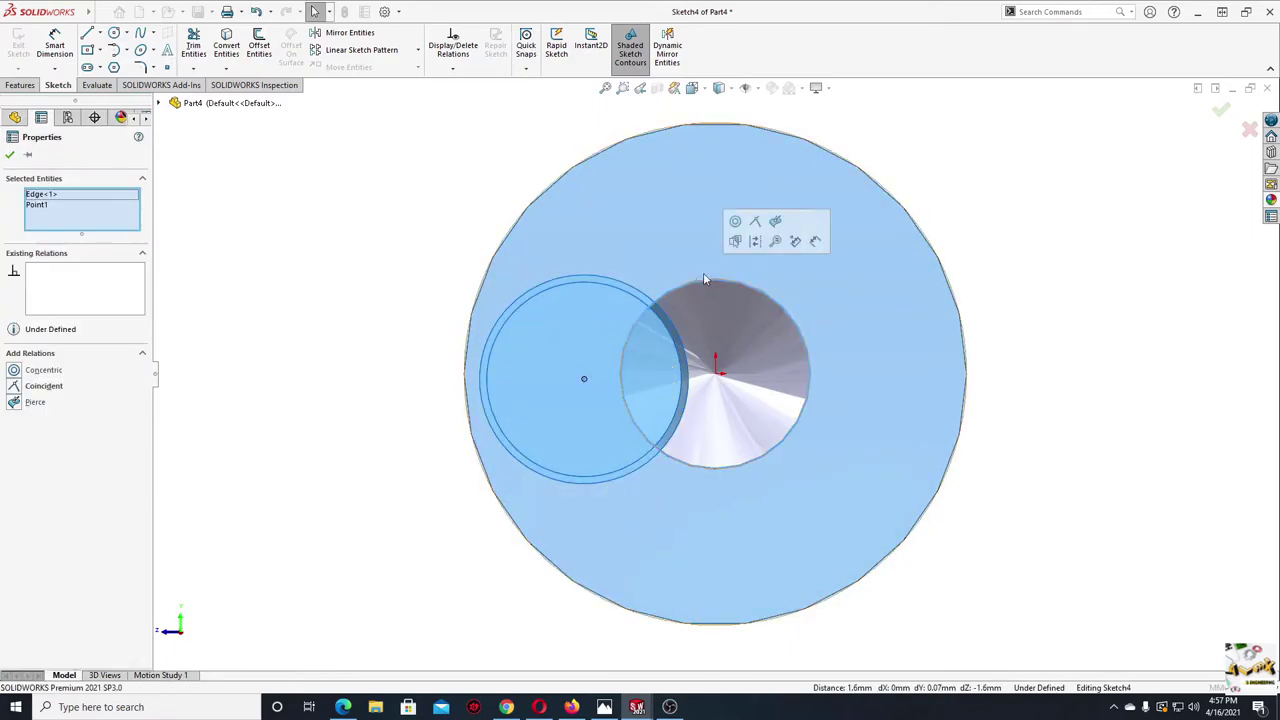
pyautogui.click(735, 221)
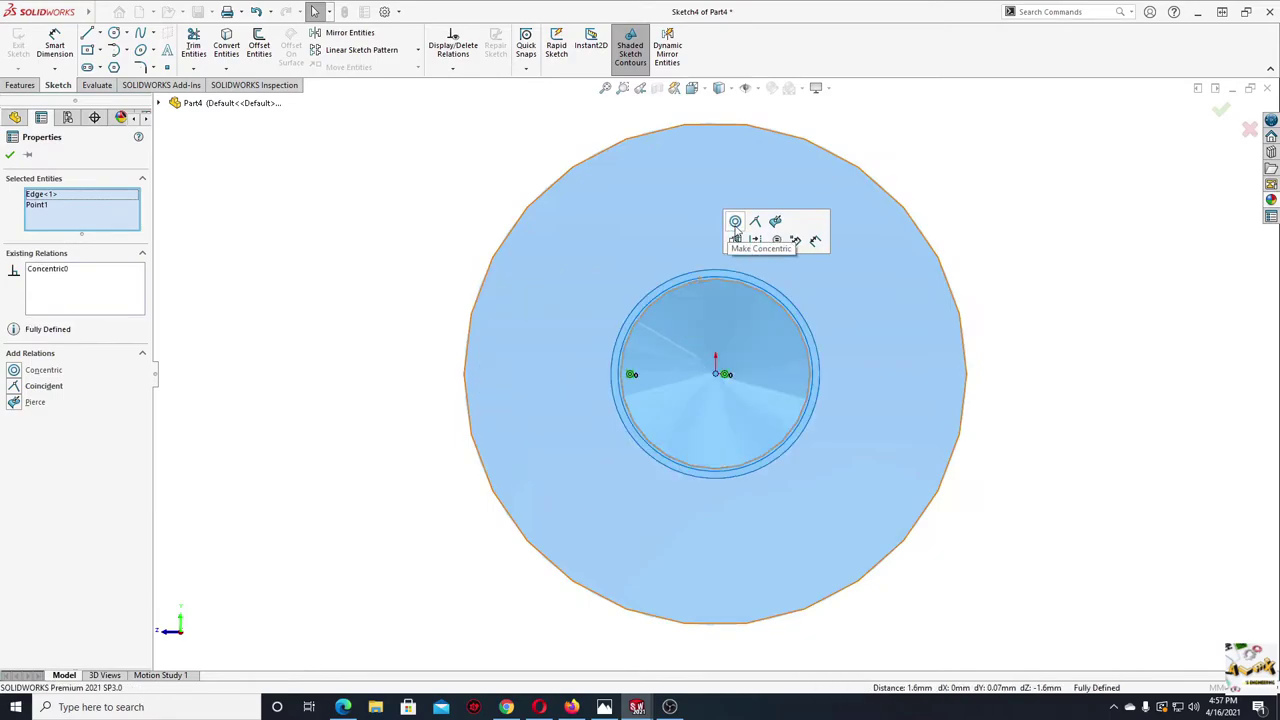
pyautogui.click(300, 280)
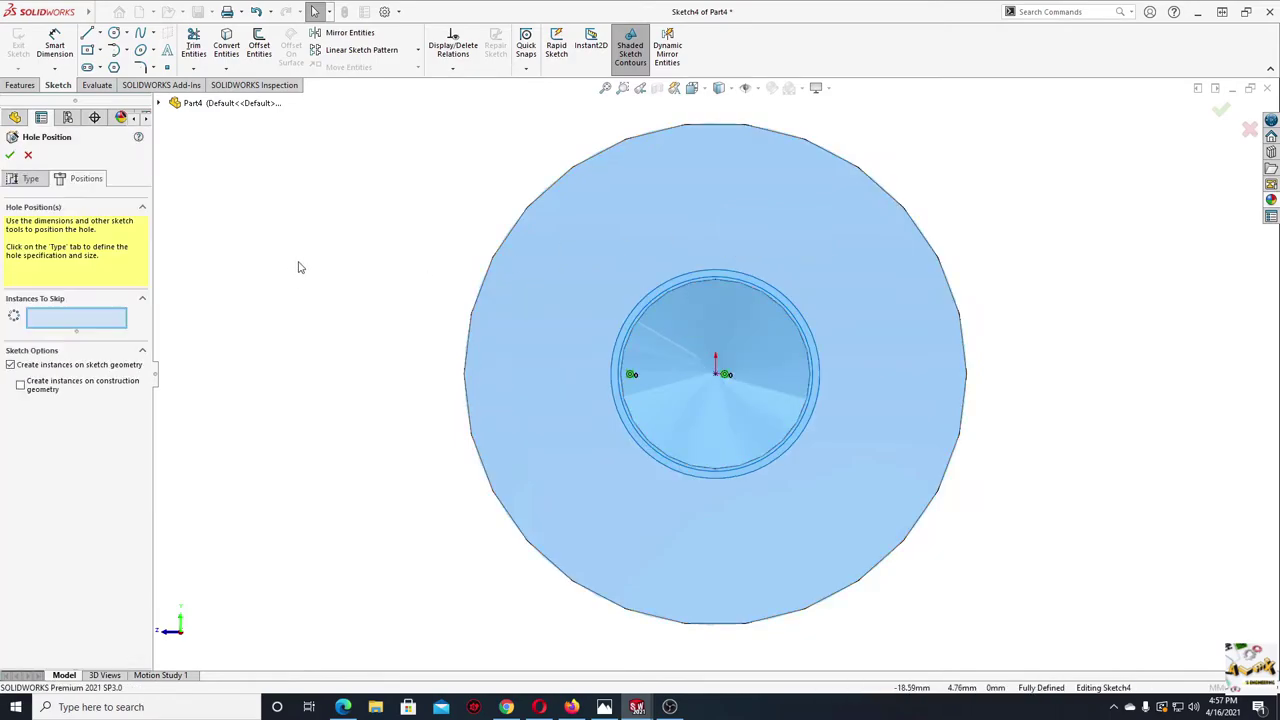
pyautogui.click(10, 155)
pyautogui.hotkey('ctrl', '7')
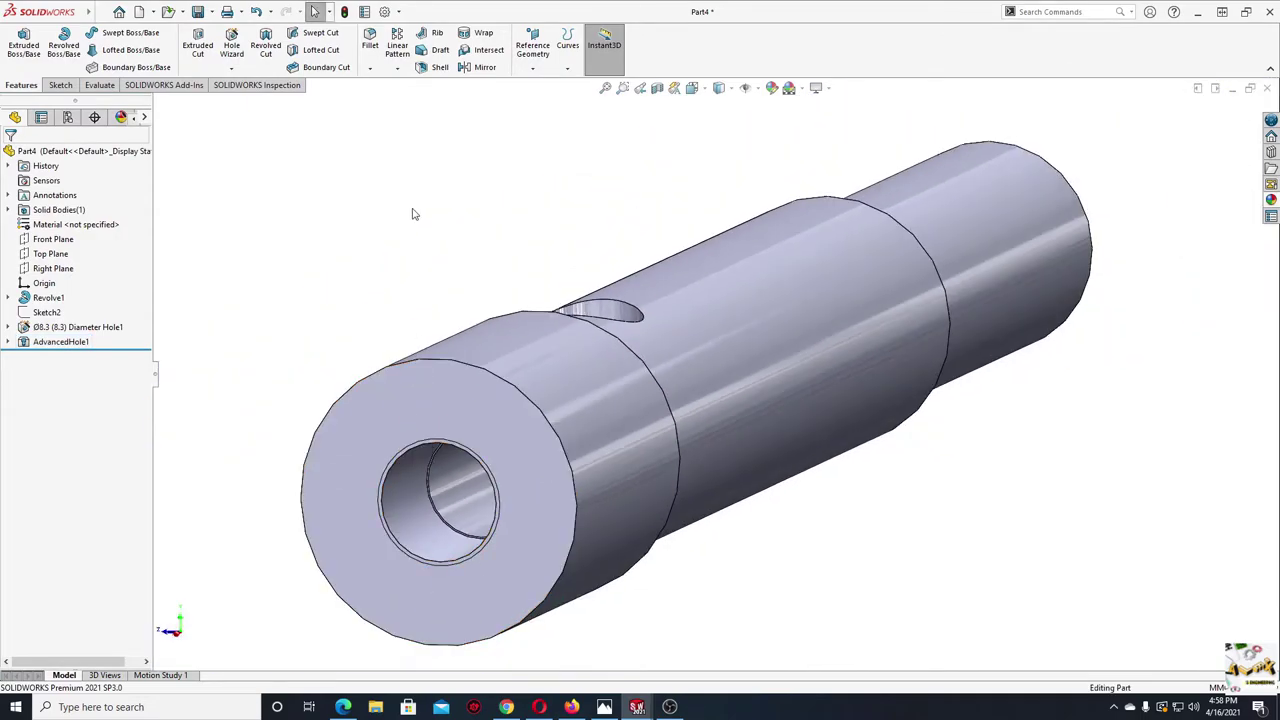
# - Turn on Shaded cosmetic threads in the document's Detailing properties
pyautogui.click(385, 12)
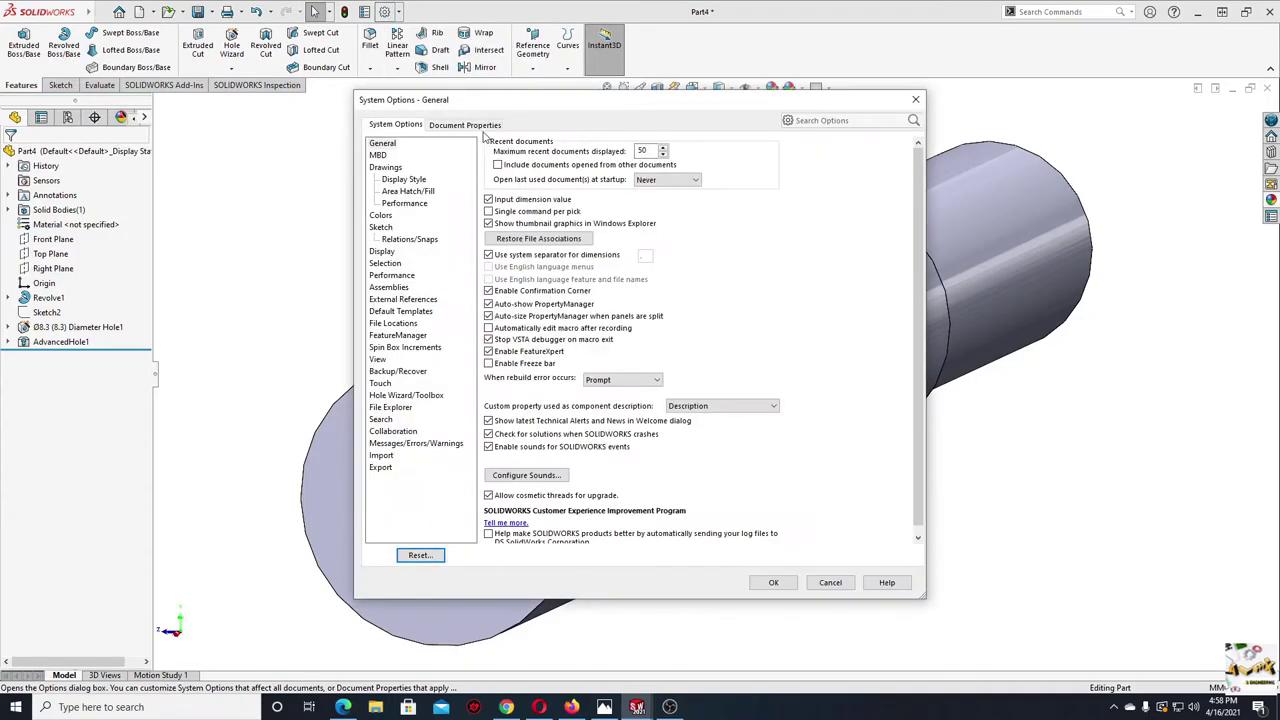
pyautogui.click(470, 125)
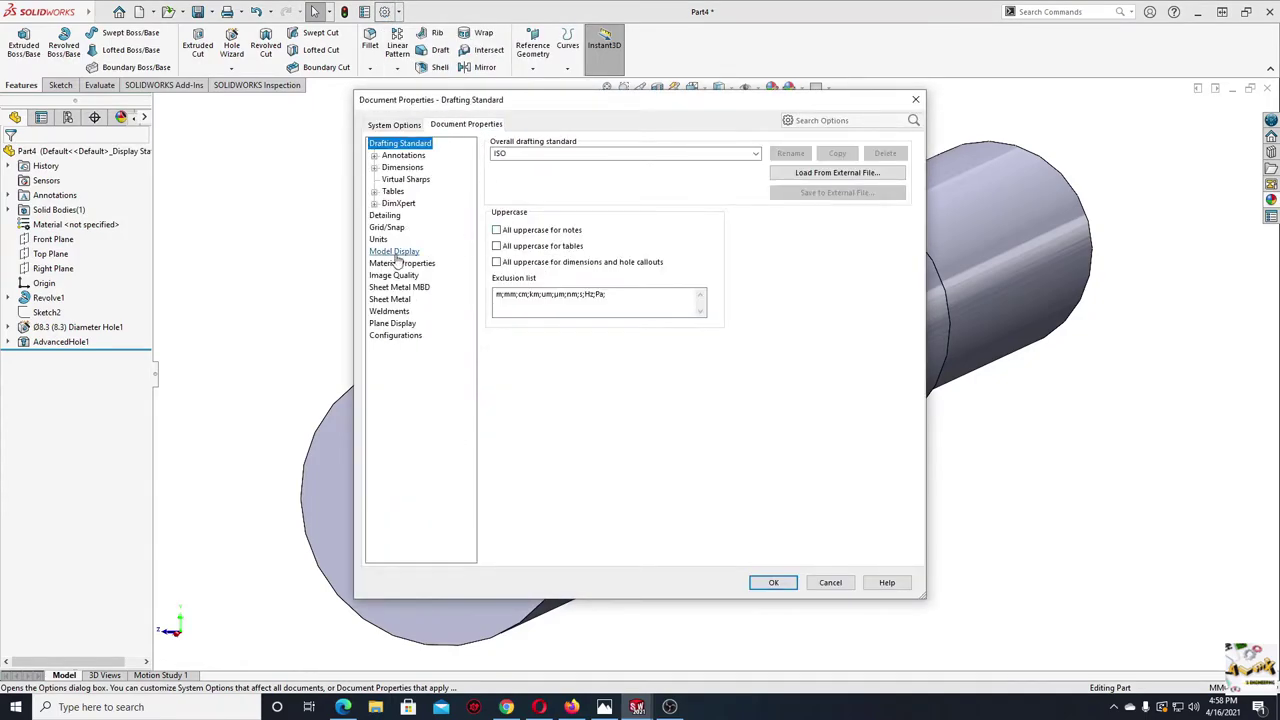
pyautogui.click(385, 215)
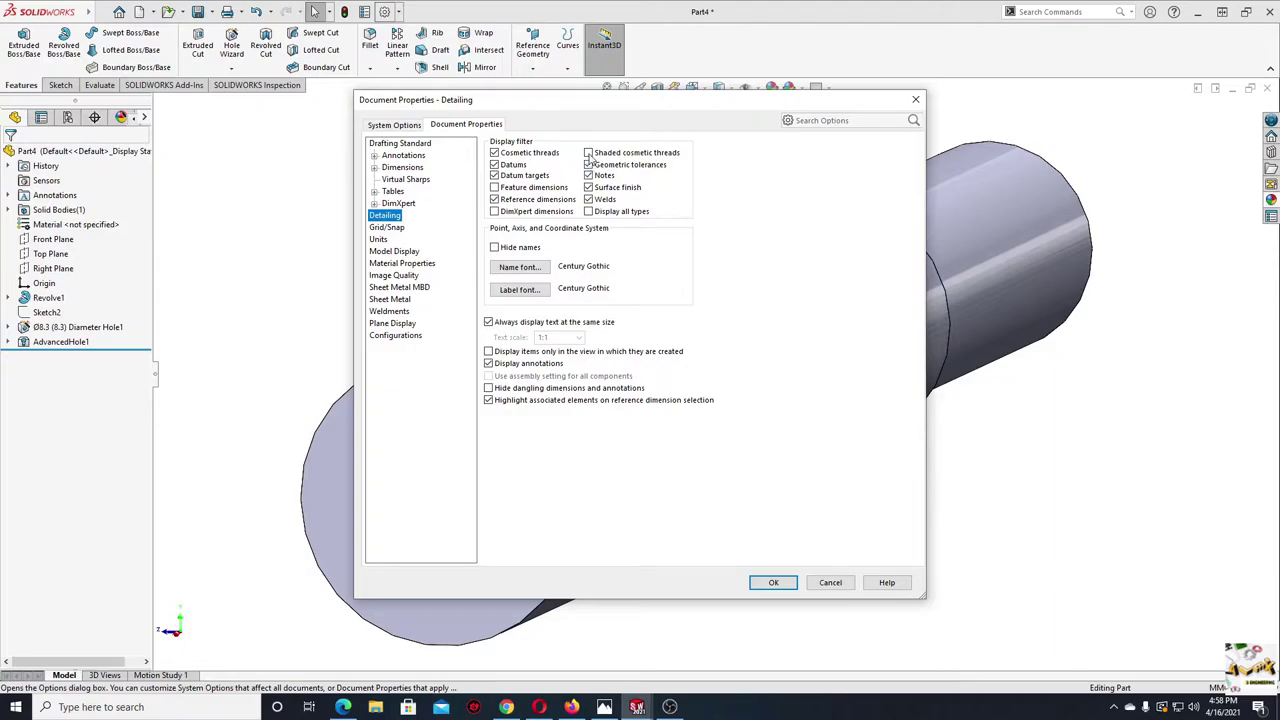
pyautogui.click(589, 154)
pyautogui.click(775, 583)
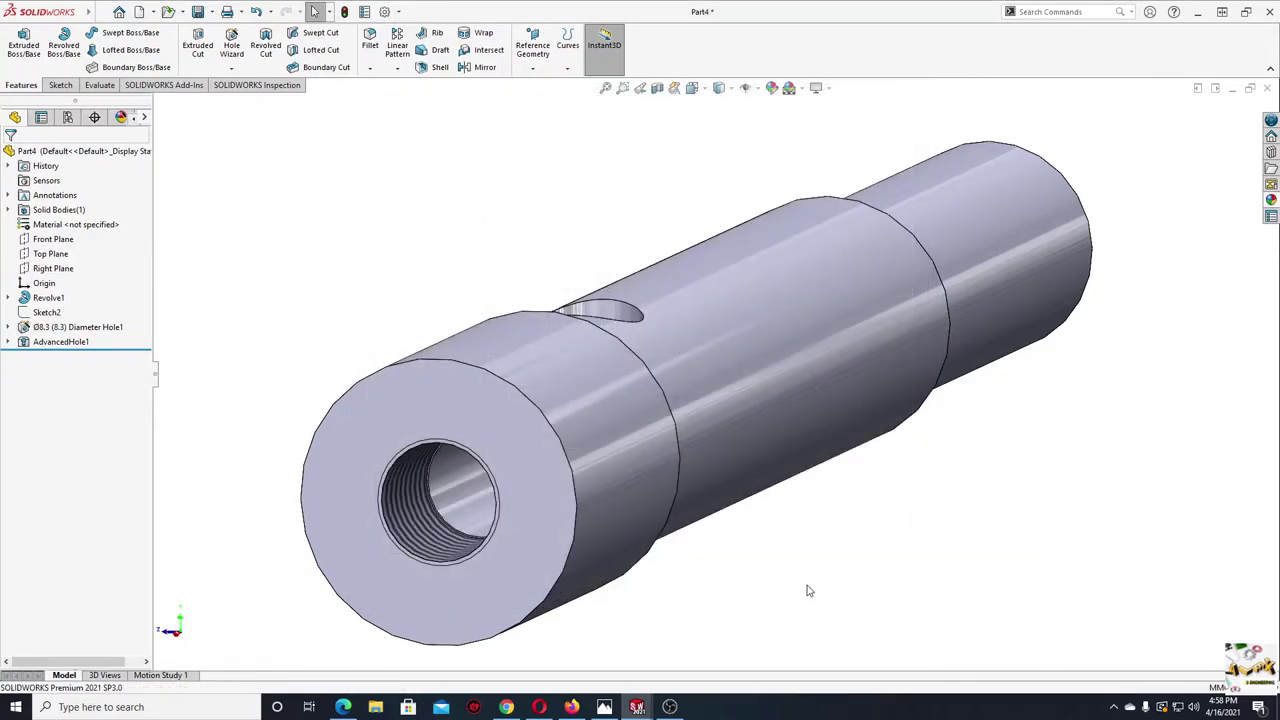
pyautogui.moveTo(440, 555); pyautogui.dragTo(580, 541, button='middle')
pyautogui.scroll(-5, 580, 541)
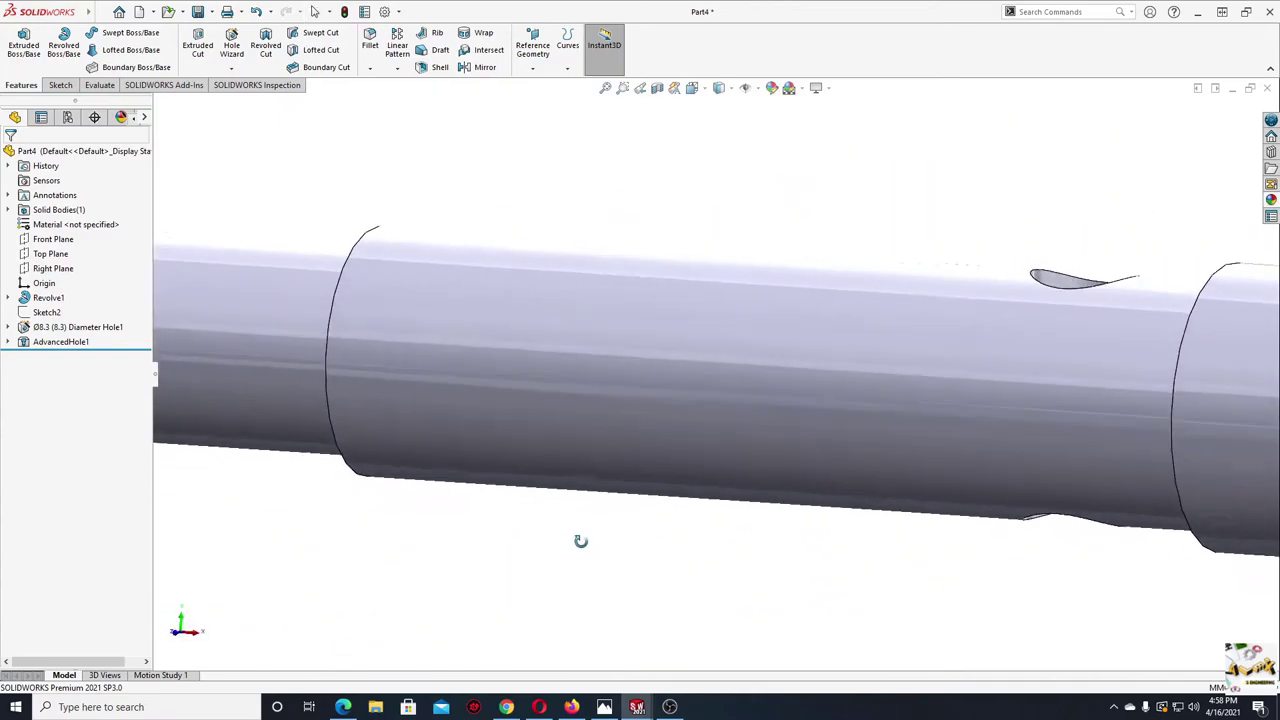
pyautogui.scroll(5, 580, 541)
pyautogui.scroll(1, 840, 478)
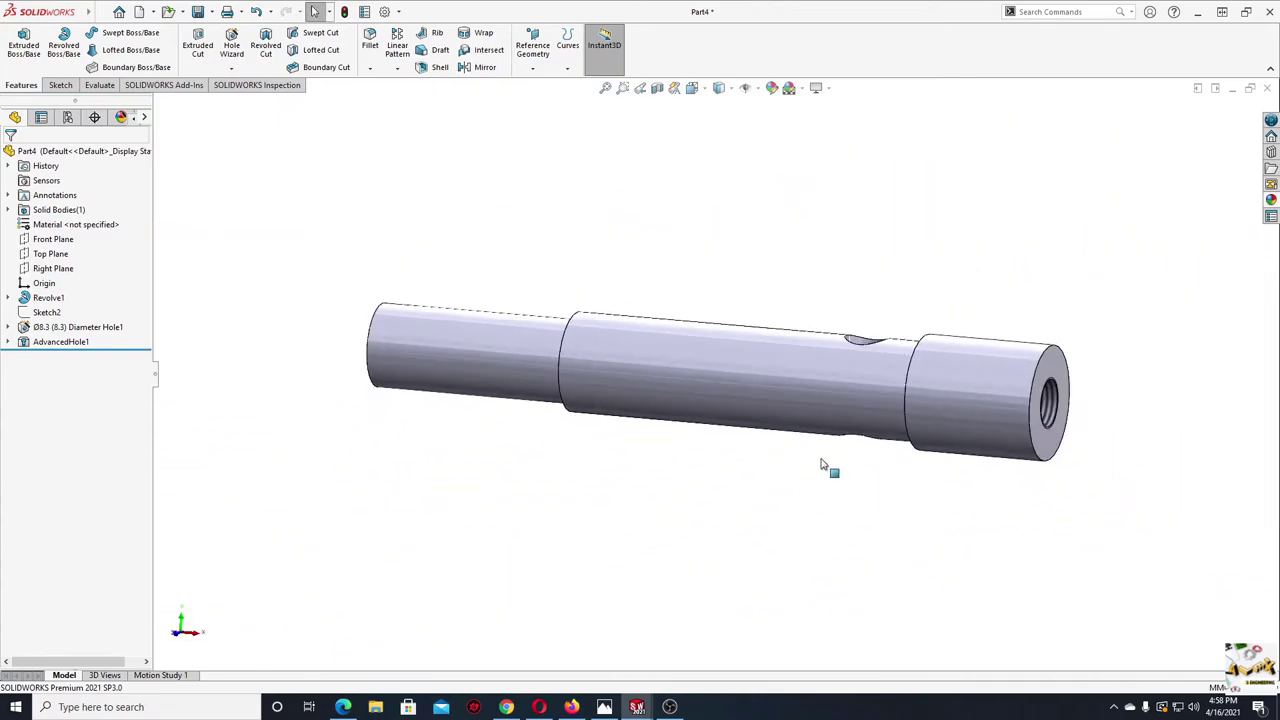
pyautogui.click(657, 88)
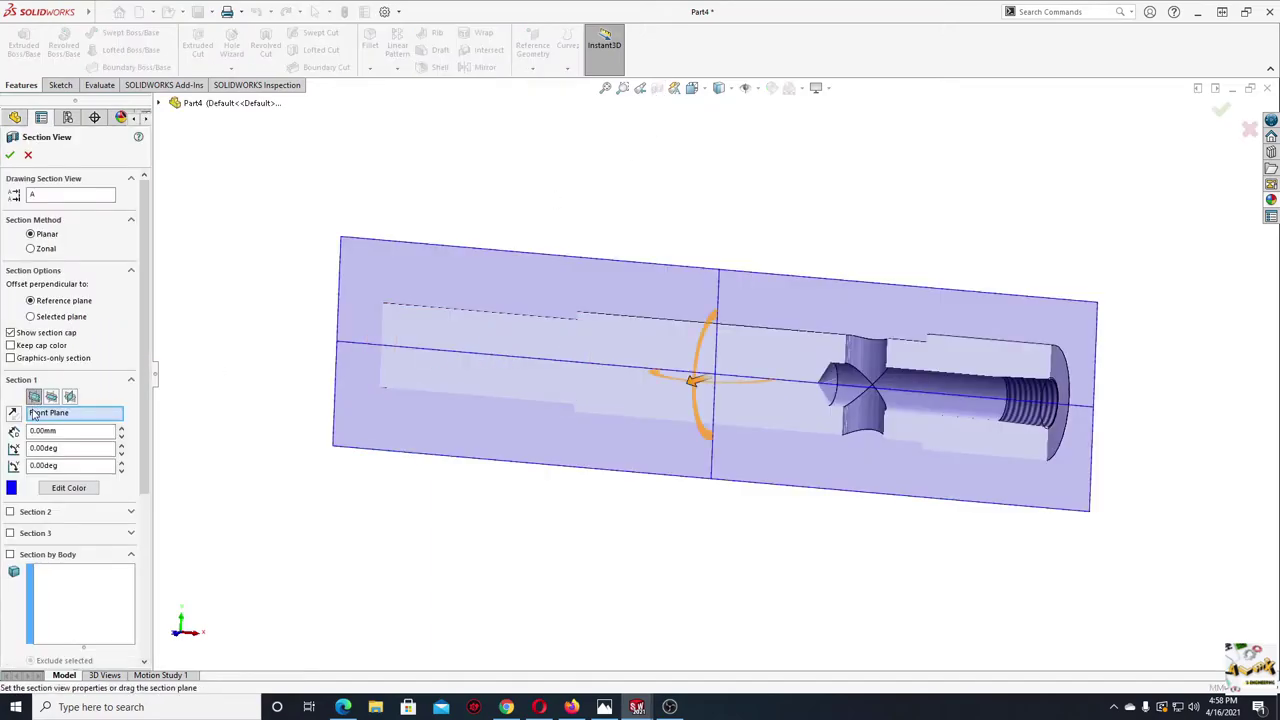
pyautogui.click(9, 154)
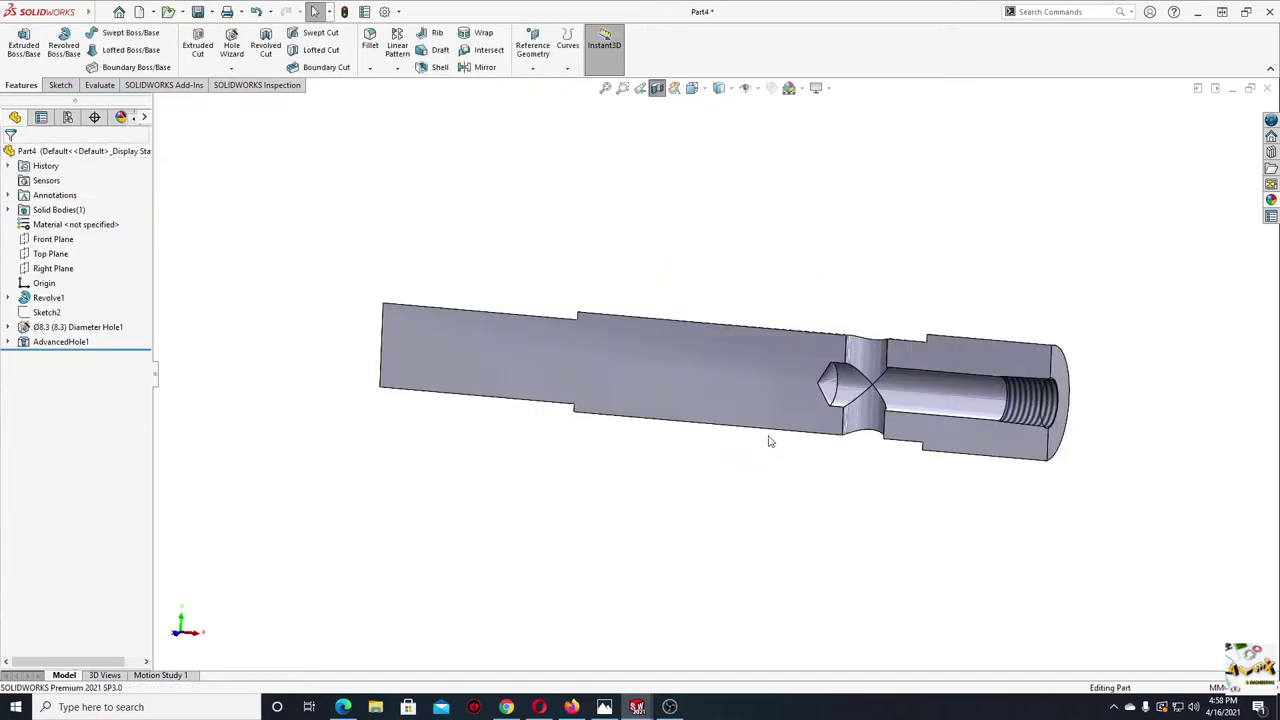
pyautogui.moveTo(766, 443); pyautogui.dragTo(666, 472, button='middle')
pyautogui.scroll(-3, 760, 490)
pyautogui.moveTo(801, 502); pyautogui.dragTo(820, 573, button='middle')
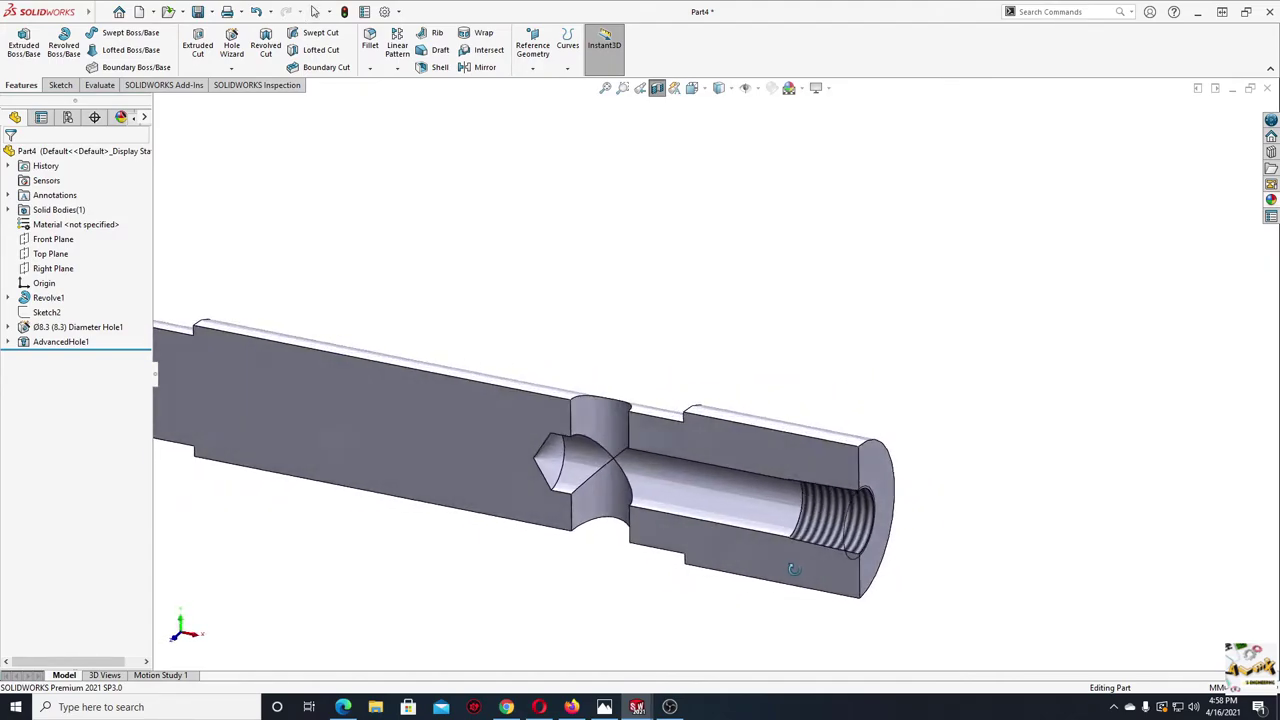
pyautogui.scroll(2, 820, 573)
pyautogui.scroll(2, 790, 595)
pyautogui.moveTo(780, 600); pyautogui.dragTo(686, 523, button='middle')
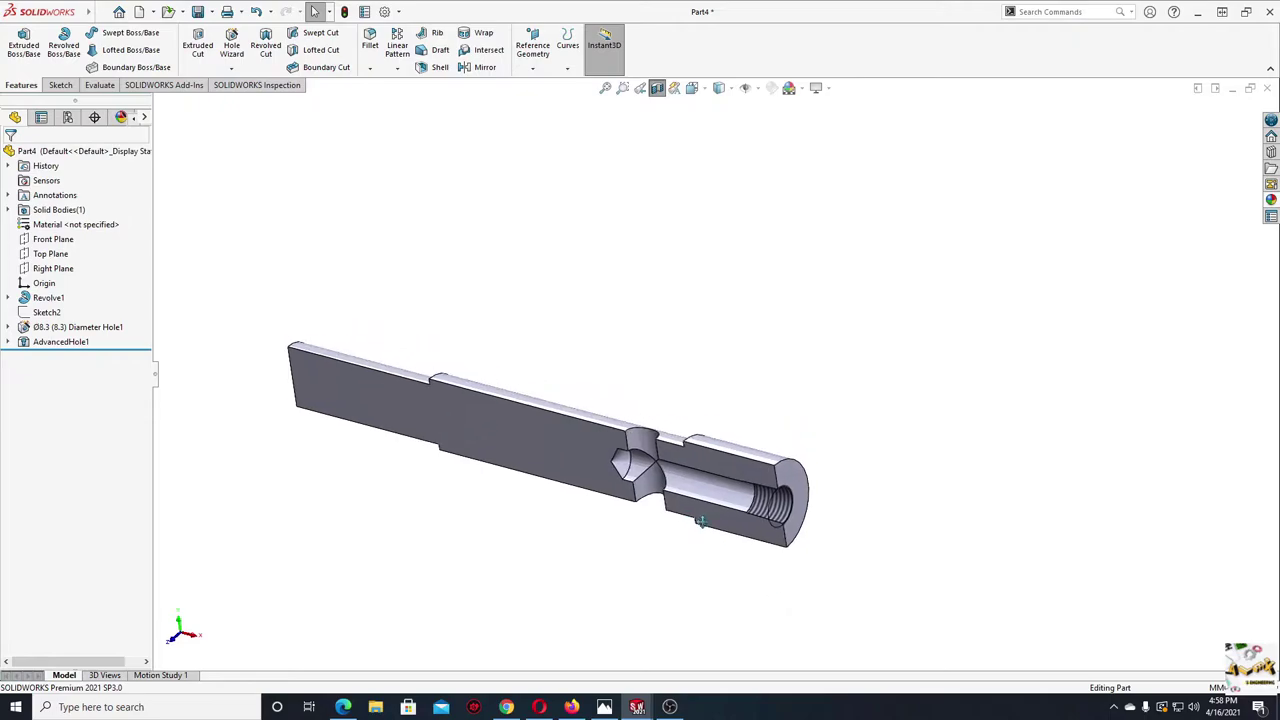
pyautogui.click(656, 88)
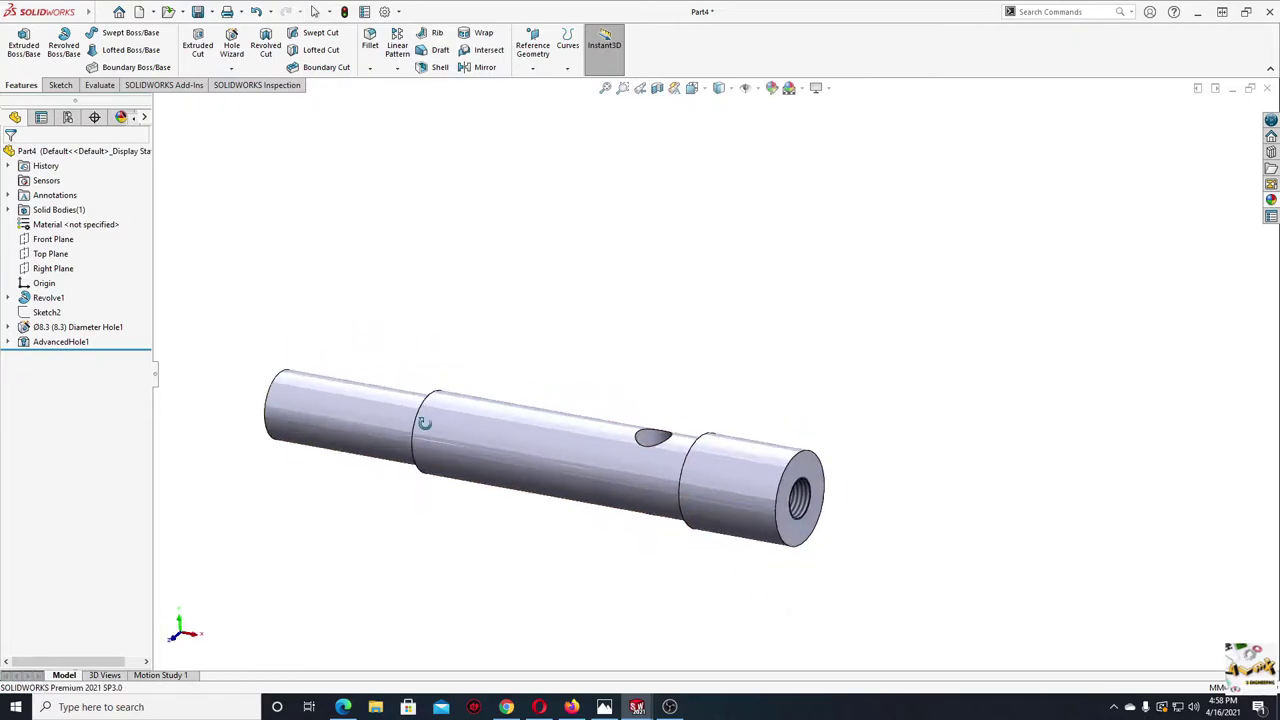
pyautogui.moveTo(423, 423)
pyautogui.mouseDown(button='middle')
pyautogui.moveTo(486, 492)
pyautogui.moveTo(363, 477)
pyautogui.mouseUp(button='middle')
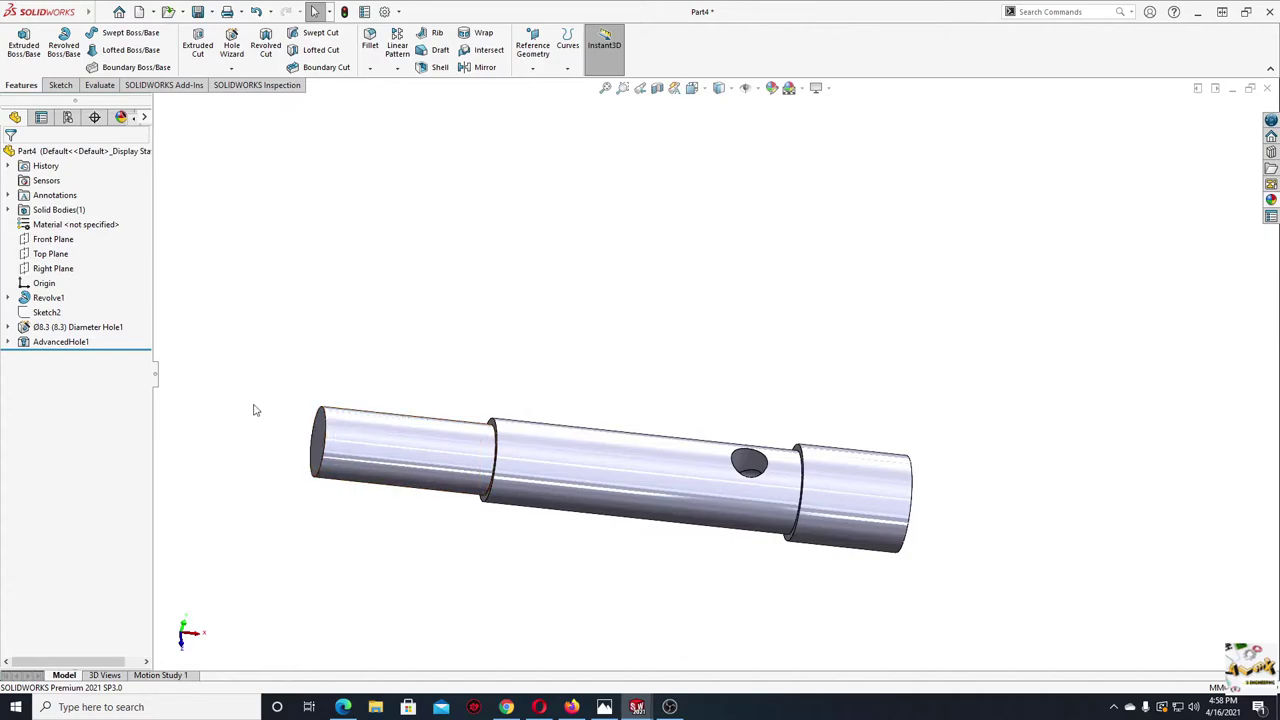
# - Bevel the outer edge of the shaft's left end with a 1.5 mm × 45° chamfer
pyautogui.click(370, 45)
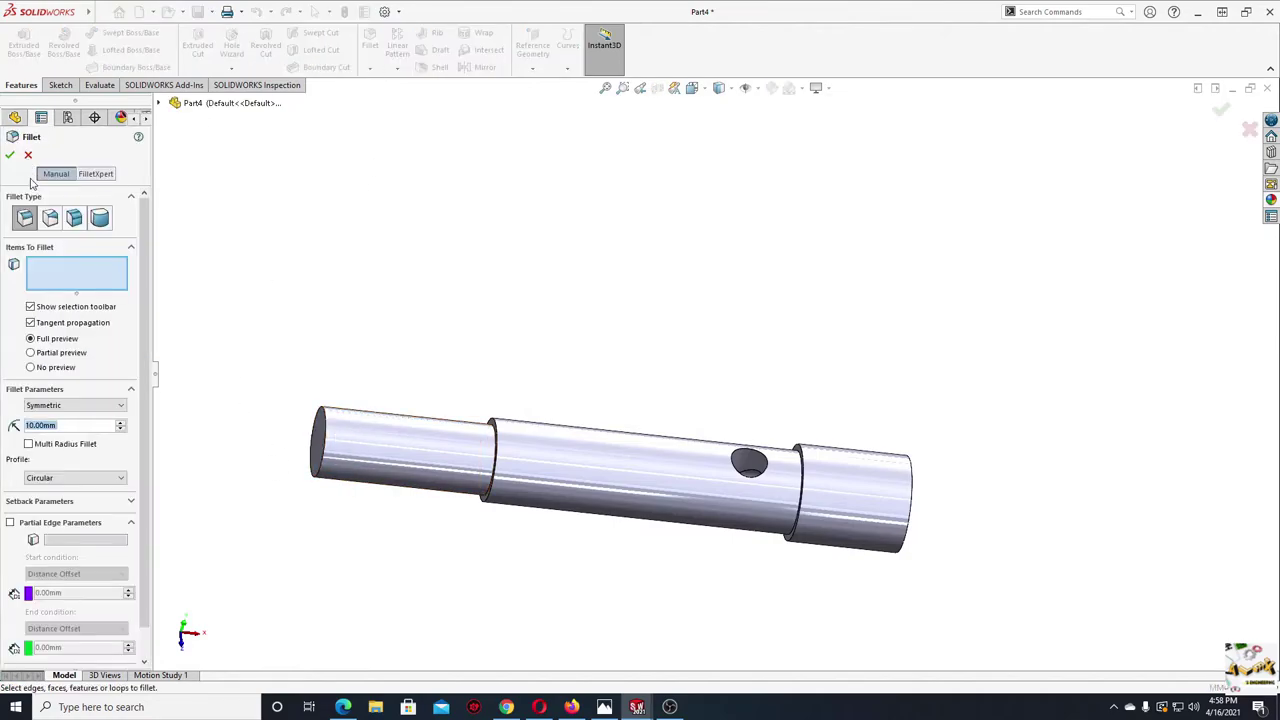
pyautogui.click(370, 67)
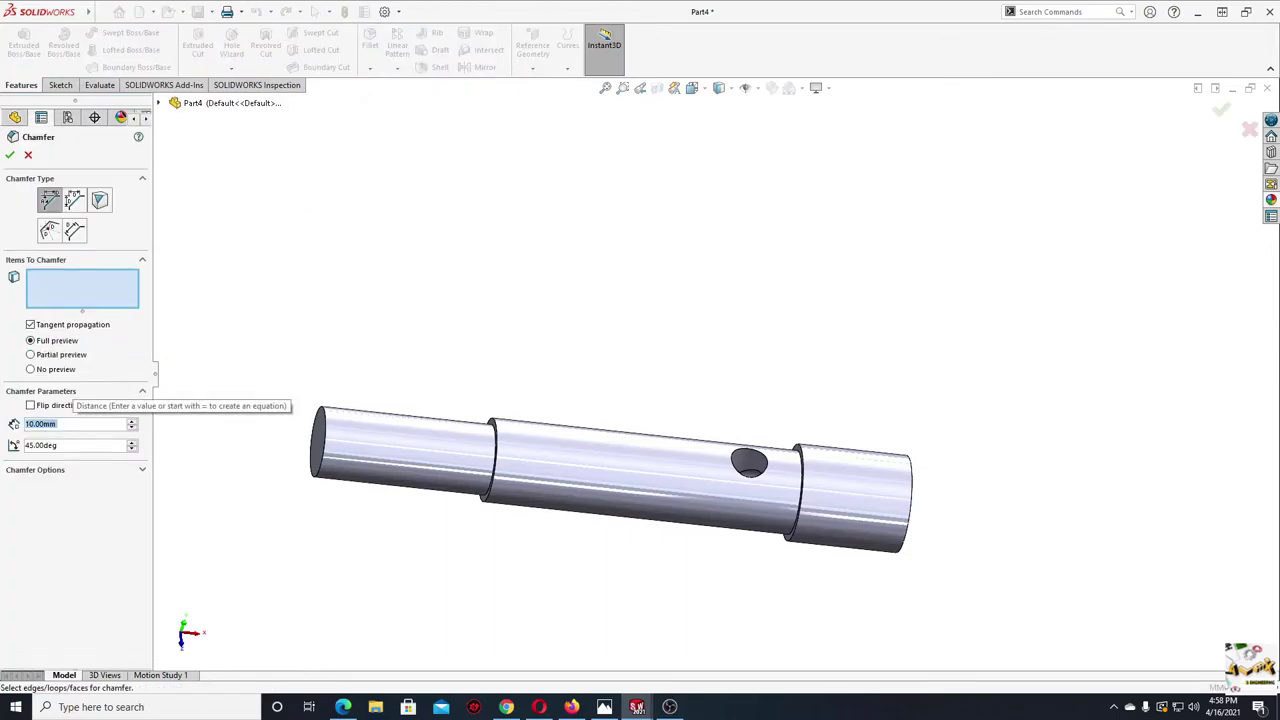
pyautogui.write('1.5')
pyautogui.press('Return')
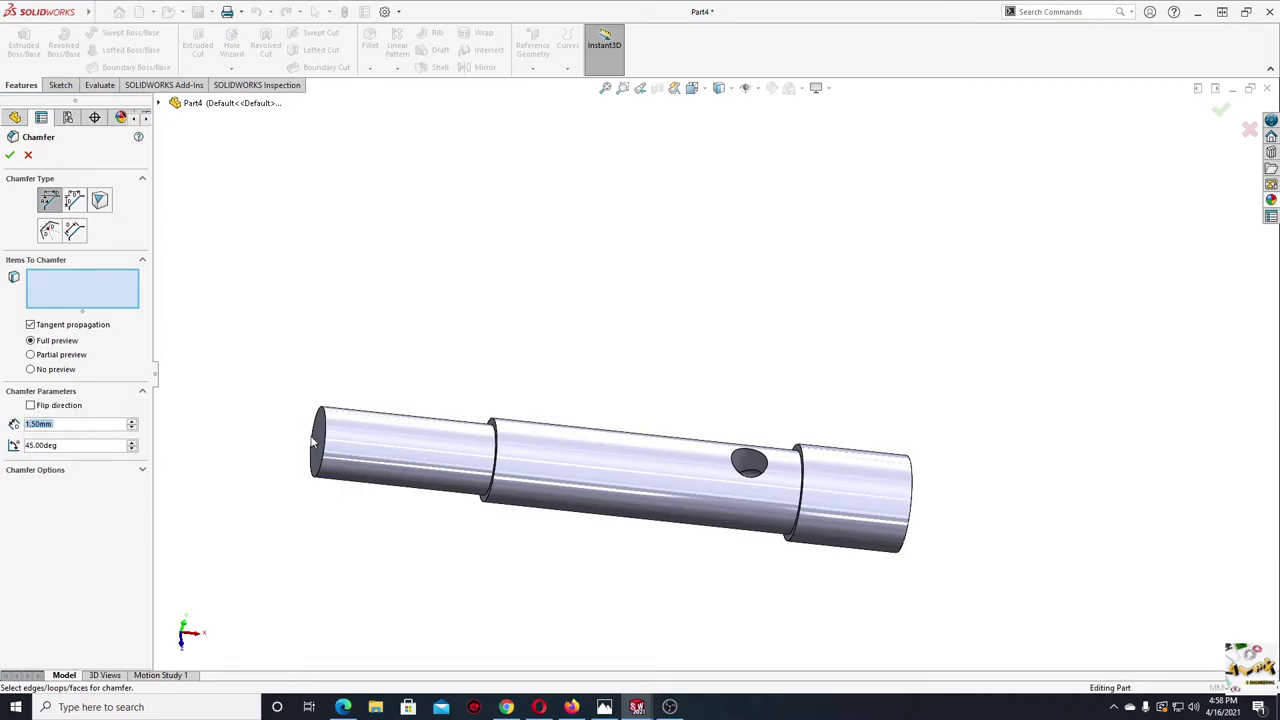
pyautogui.moveTo(307, 429); pyautogui.dragTo(251, 352, button='middle')
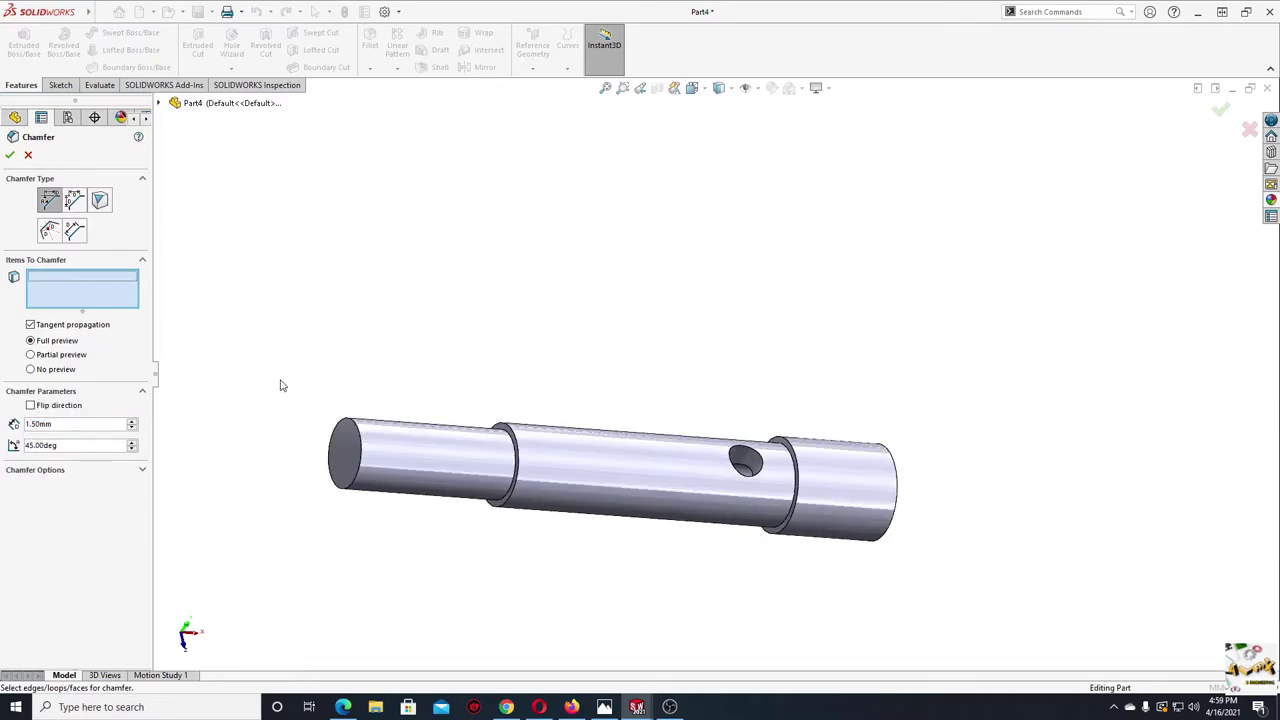
pyautogui.click(349, 420)
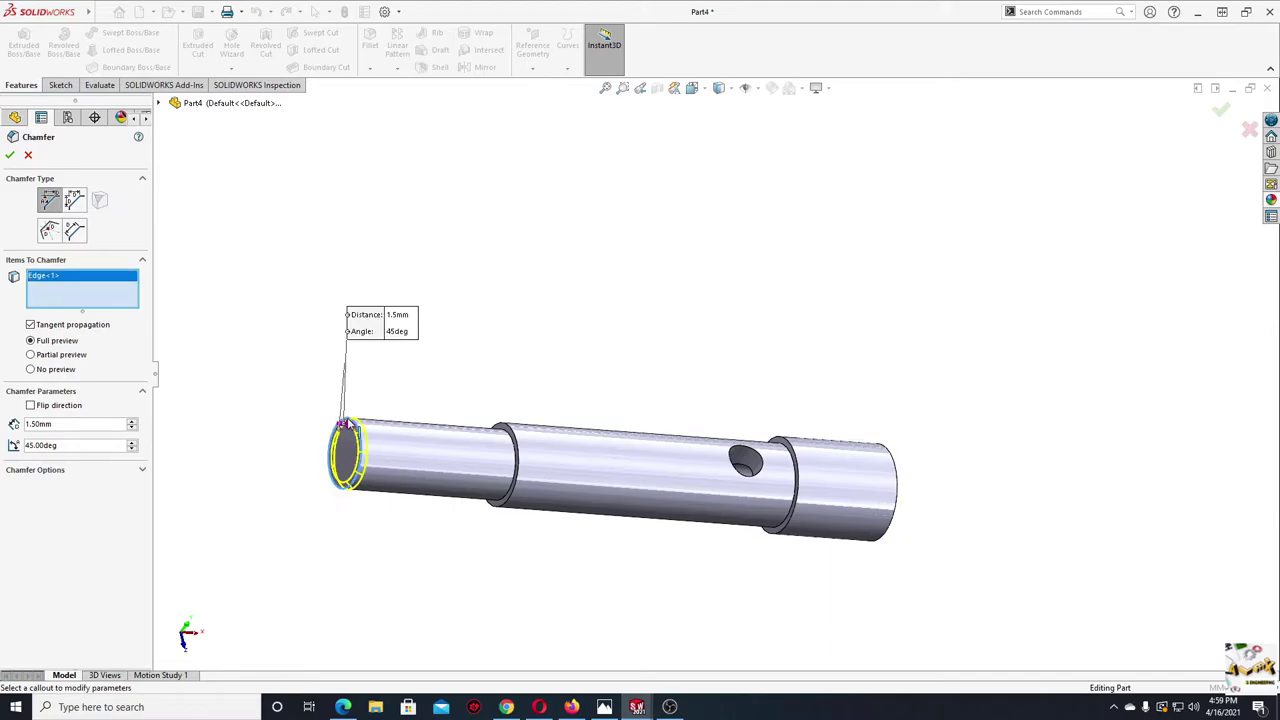
pyautogui.click(10, 155)
pyautogui.moveTo(395, 415)
pyautogui.mouseDown(button='middle')
pyautogui.moveTo(367, 432)
pyautogui.moveTo(374, 449)
pyautogui.moveTo(385, 440)
pyautogui.moveTo(358, 452)
pyautogui.mouseUp(button='middle')
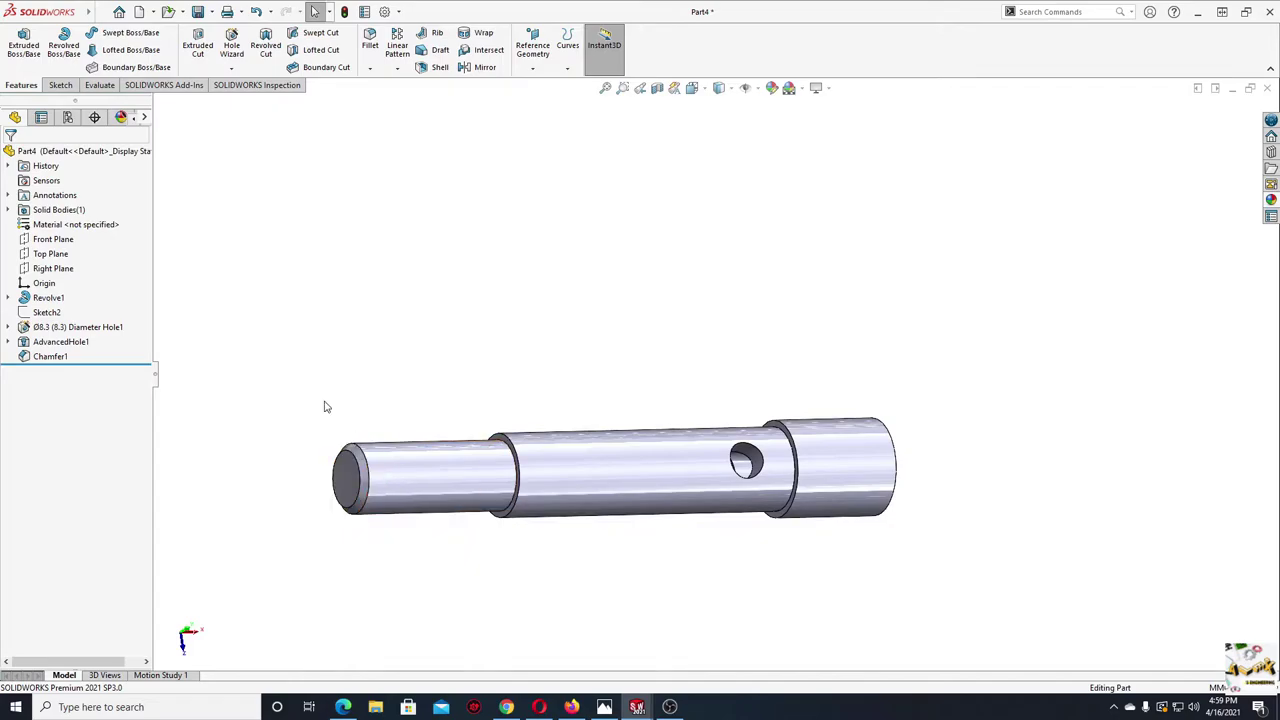
# - Start a blind Thread feature of type Metric Die, size M16x2.0
pyautogui.click(231, 69)
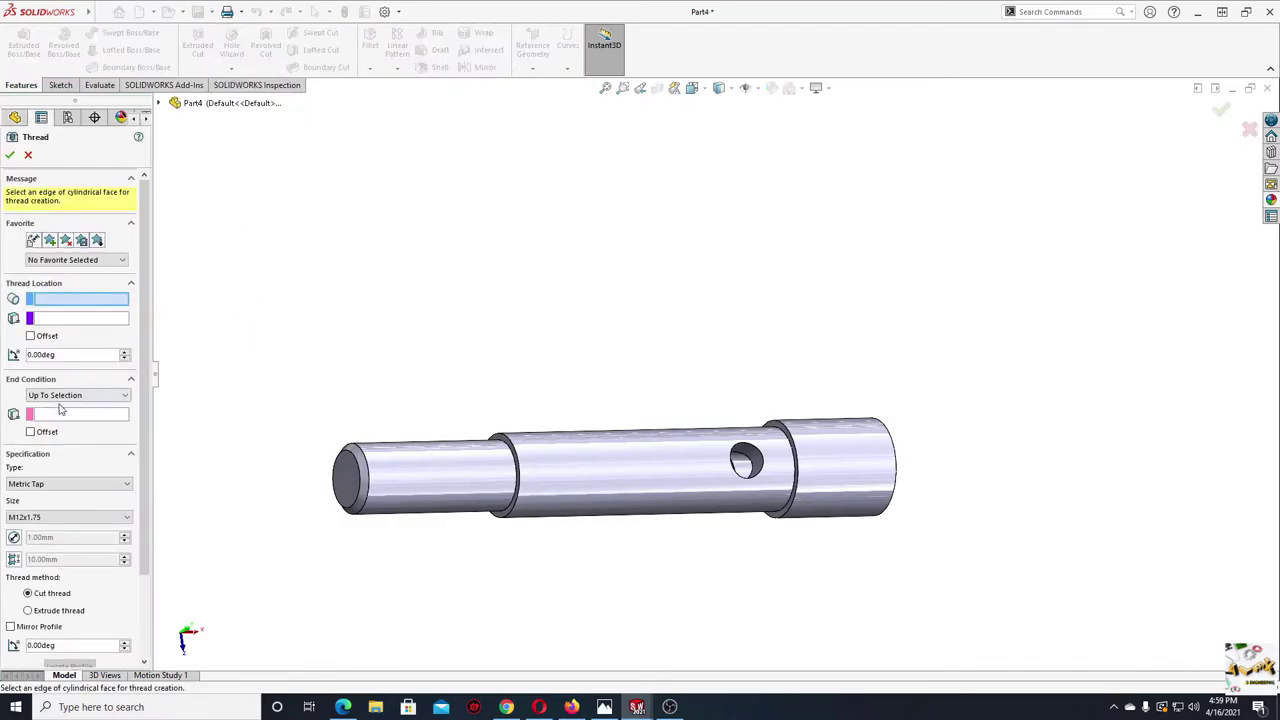
pyautogui.click(86, 396)
pyautogui.click(80, 409)
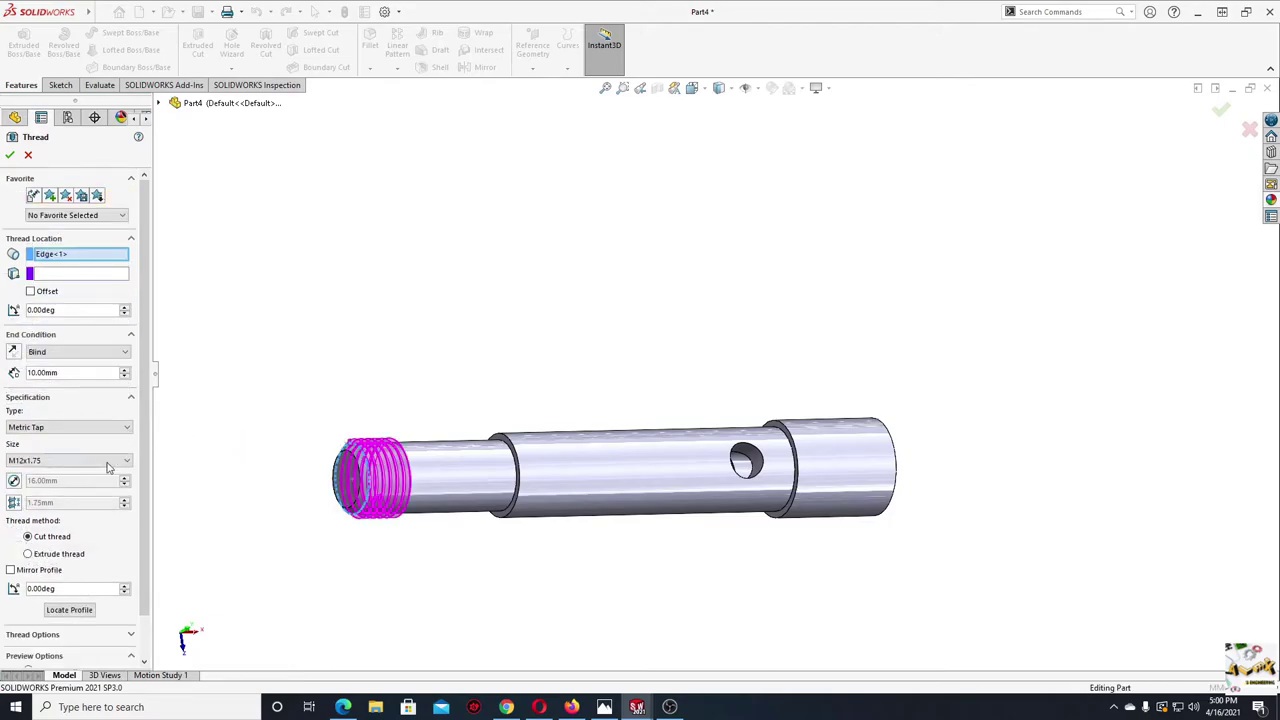
pyautogui.click(72, 430)
pyautogui.click(66, 466)
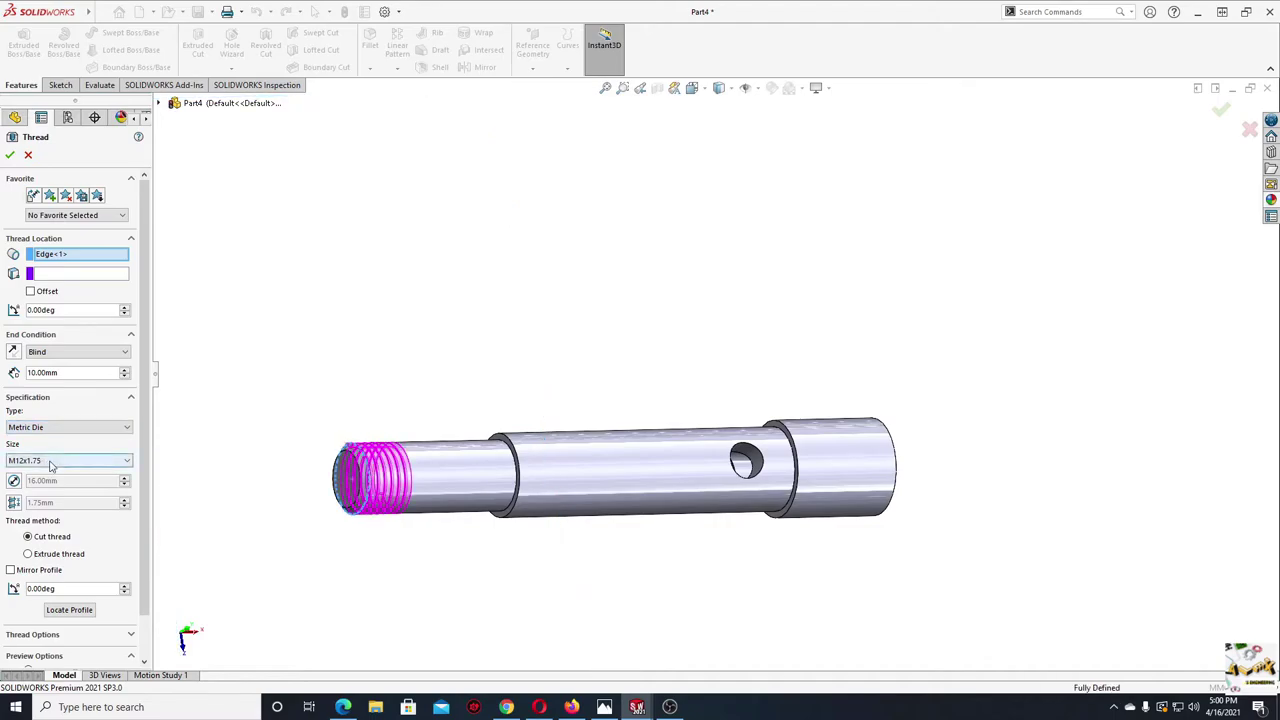
pyautogui.click(52, 463)
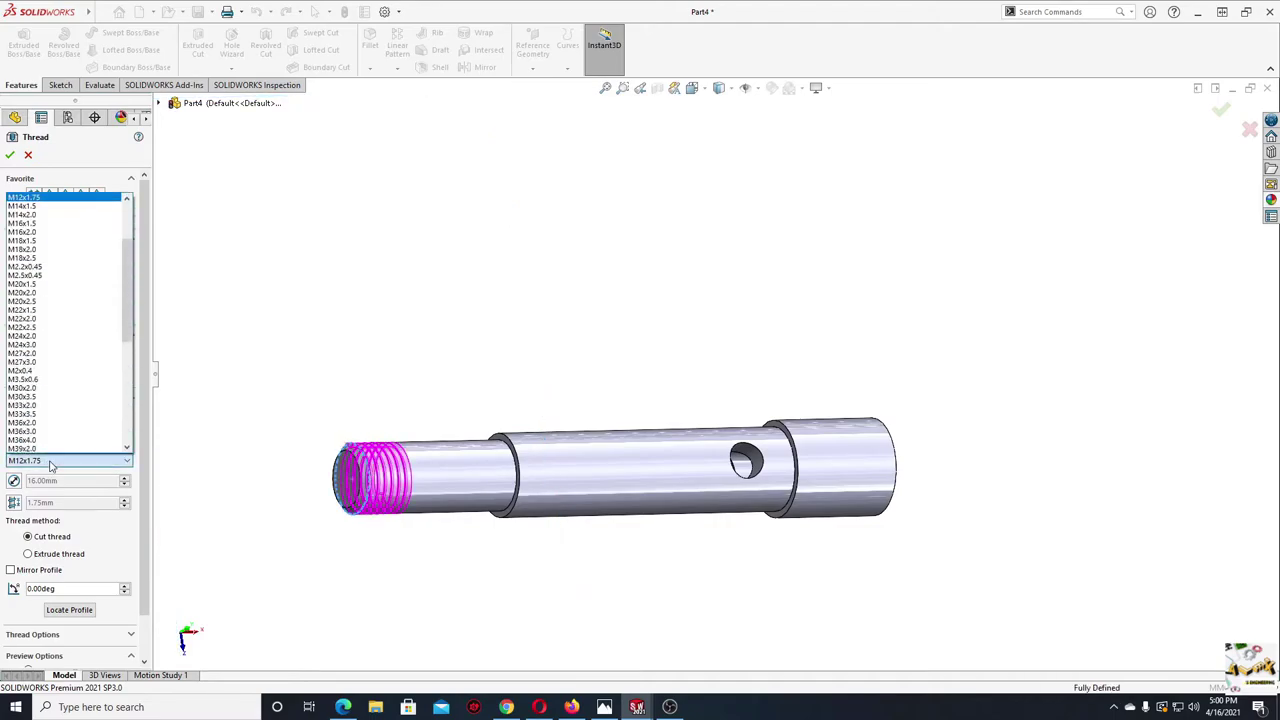
pyautogui.click(62, 231)
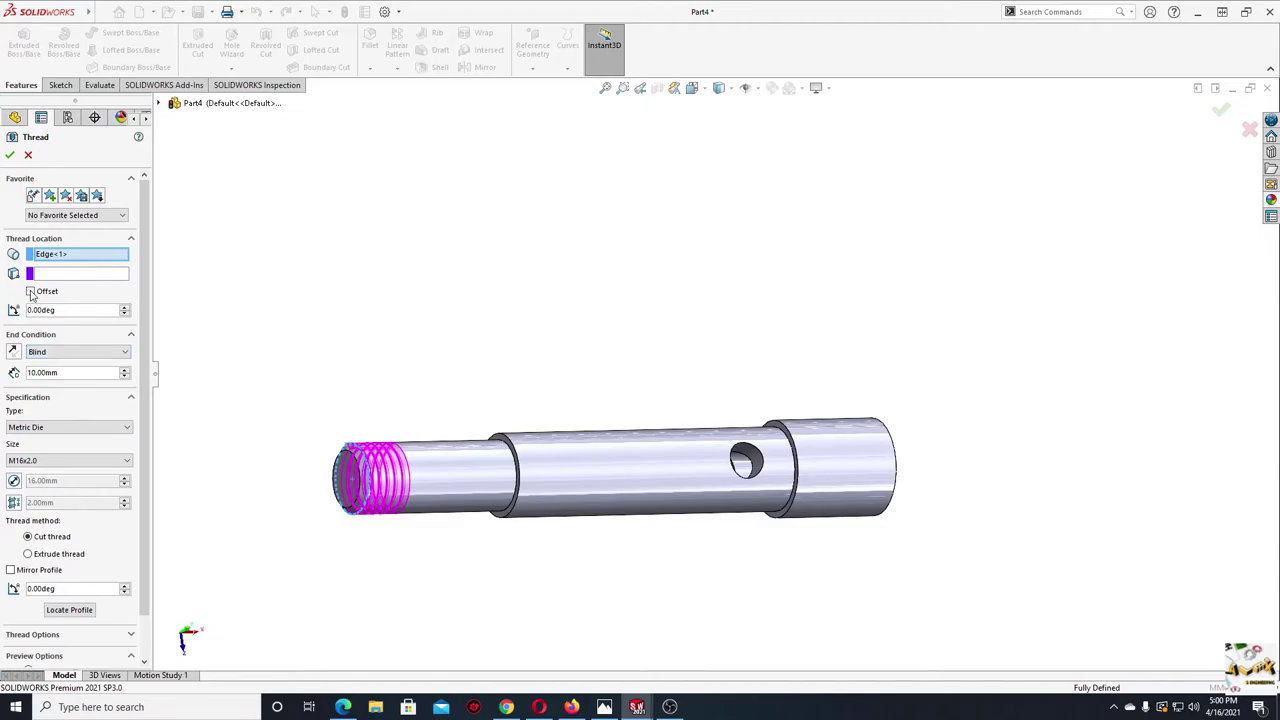
# - Offset the thread 2 mm, flipped toward the shaft end, with a 17 mm length
pyautogui.click(30, 292)
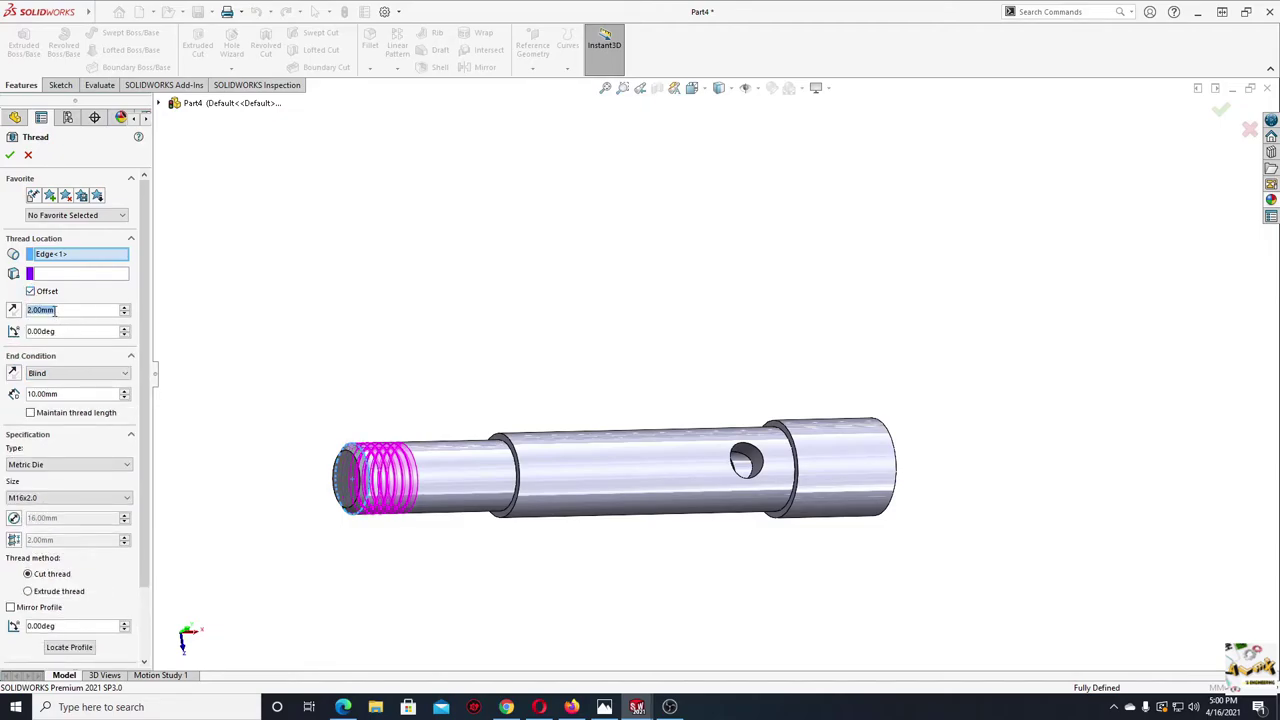
pyautogui.click(13, 311)
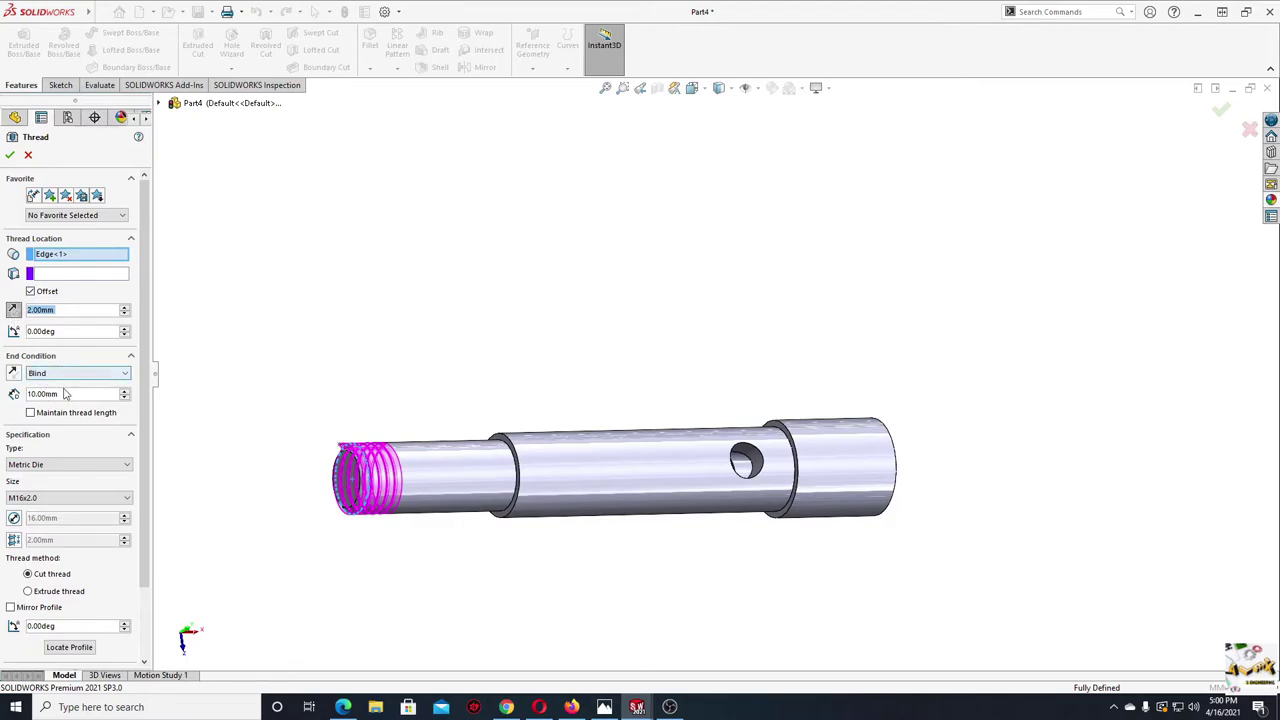
pyautogui.doubleClick(64, 395)
pyautogui.write('1')
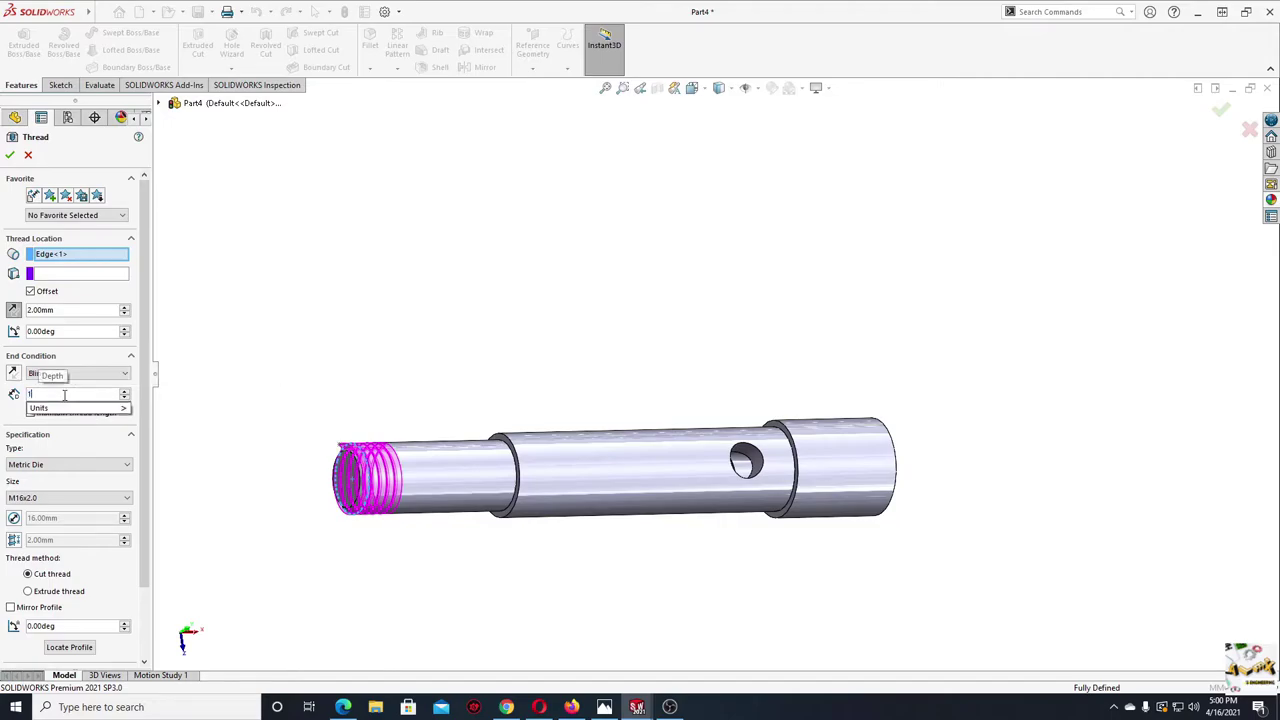
pyautogui.write('7')
pyautogui.press('Return')
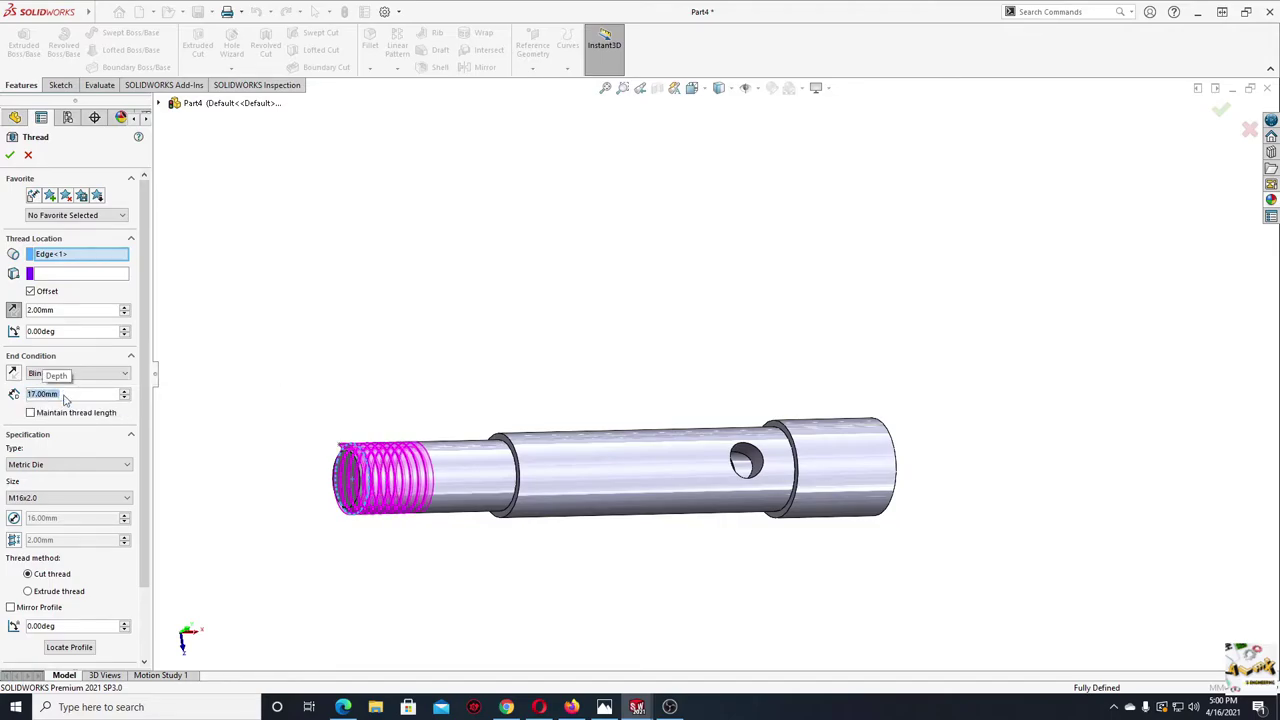
pyautogui.click(10, 155)
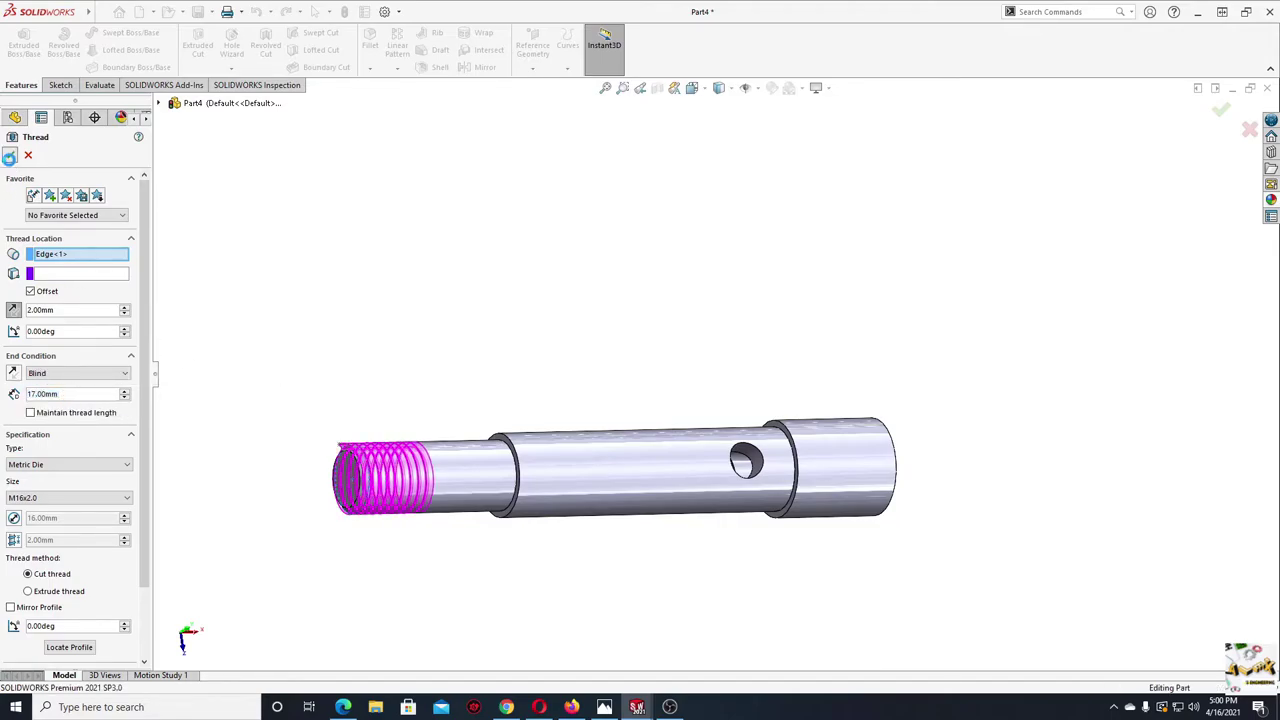
pyautogui.moveTo(255, 339)
pyautogui.mouseDown(button='middle')
pyautogui.moveTo(263, 400)
pyautogui.moveTo(194, 491)
pyautogui.moveTo(229, 503)
pyautogui.moveTo(291, 385)
pyautogui.moveTo(317, 280)
pyautogui.moveTo(303, 449)
pyautogui.moveTo(251, 506)
pyautogui.moveTo(263, 470)
pyautogui.mouseUp(button='middle')
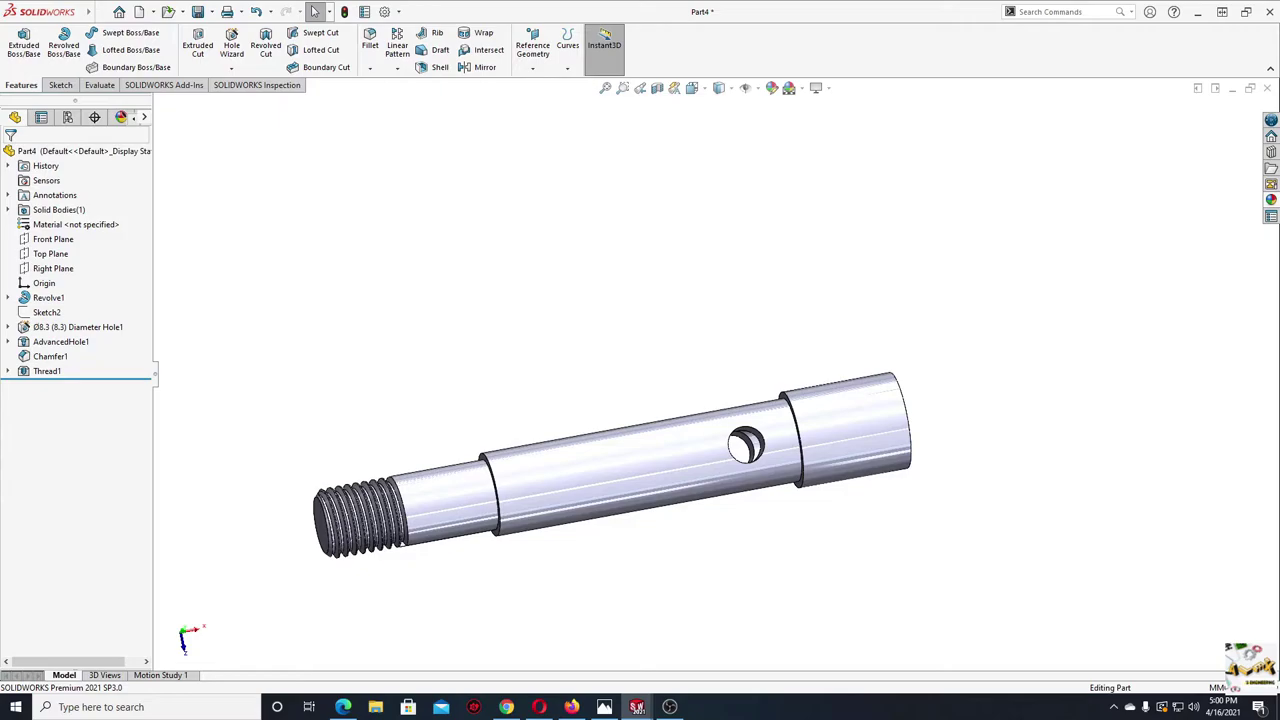
# - Show Belt tightener.jpg maximized in Photos, zoomed onto the shaft and key detail
pyautogui.hotkey('alt', 'Tab')
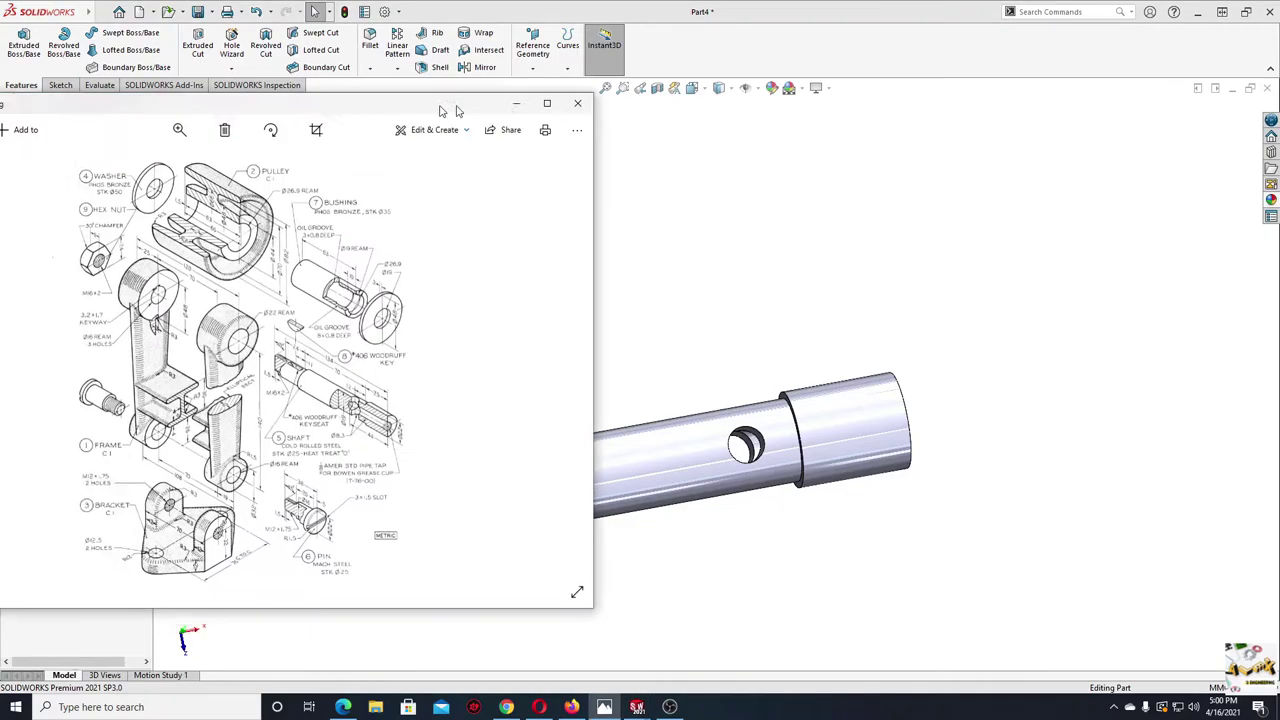
pyautogui.click(845, 107)
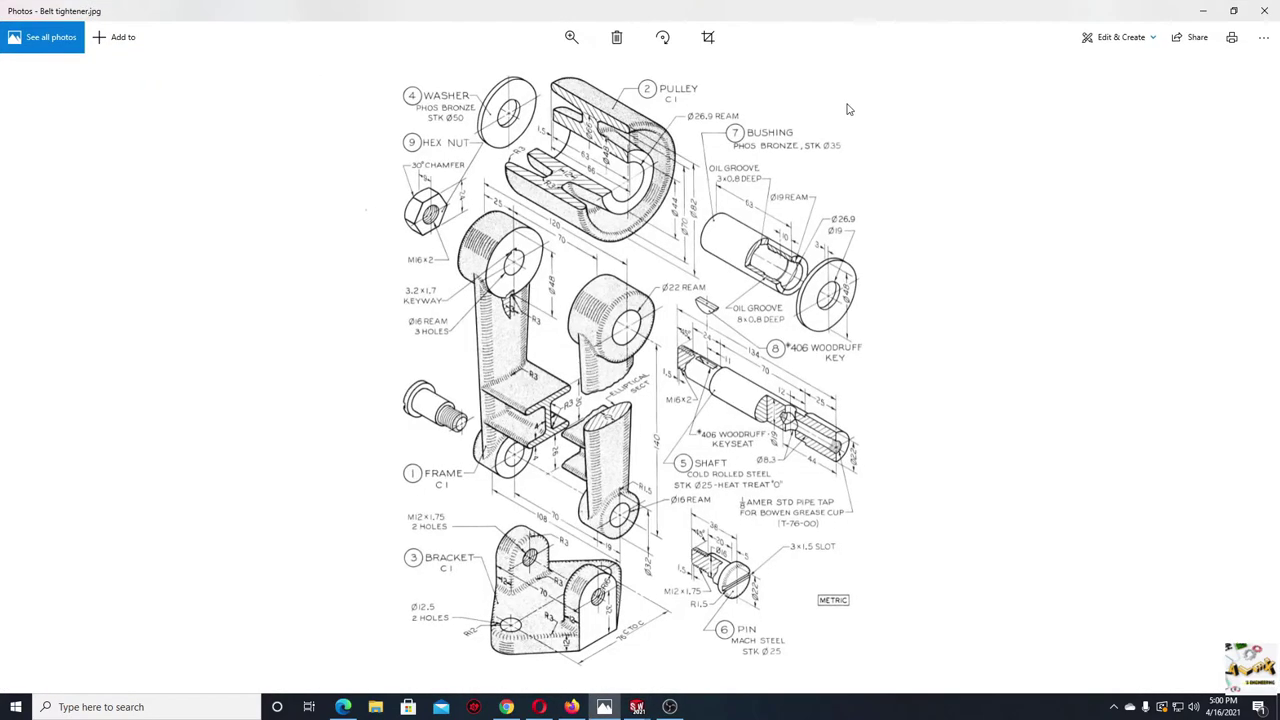
pyautogui.scroll(1, 745, 400)
pyautogui.scroll(1, 750, 400)
pyautogui.scroll(2, 775, 390)
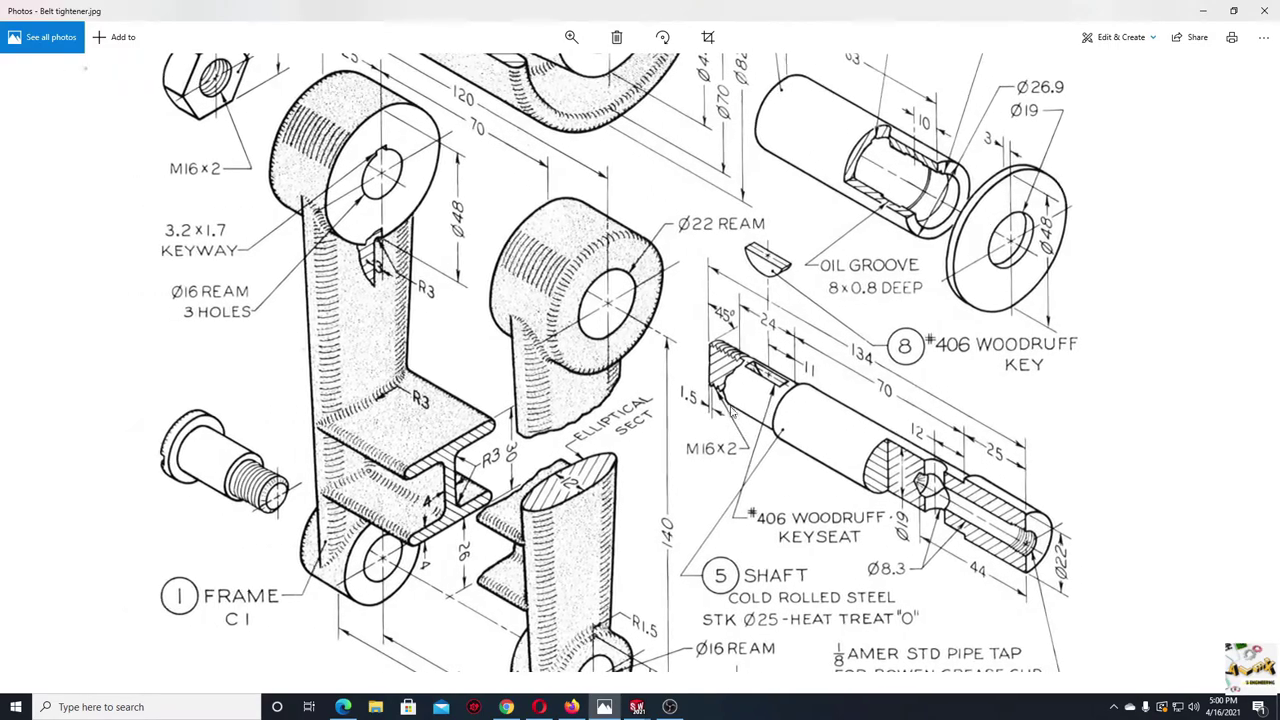
pyautogui.scroll(1, 787, 400)
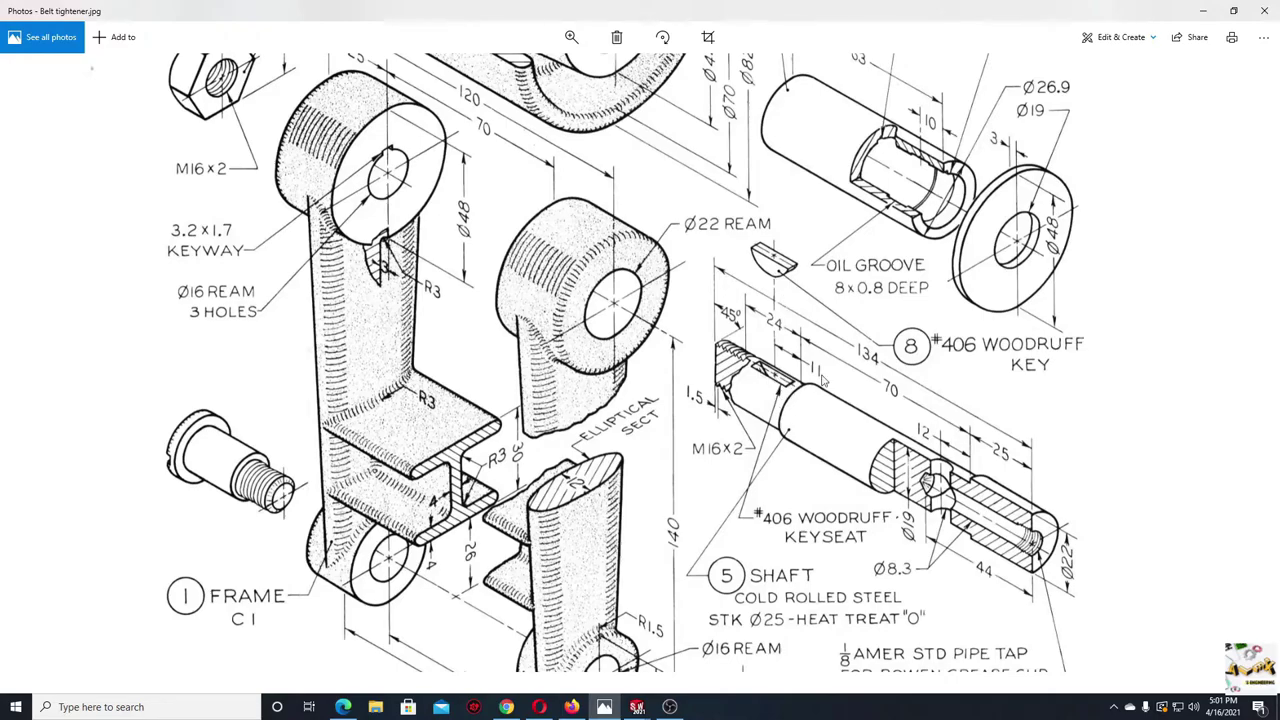
pyautogui.click(1233, 11)
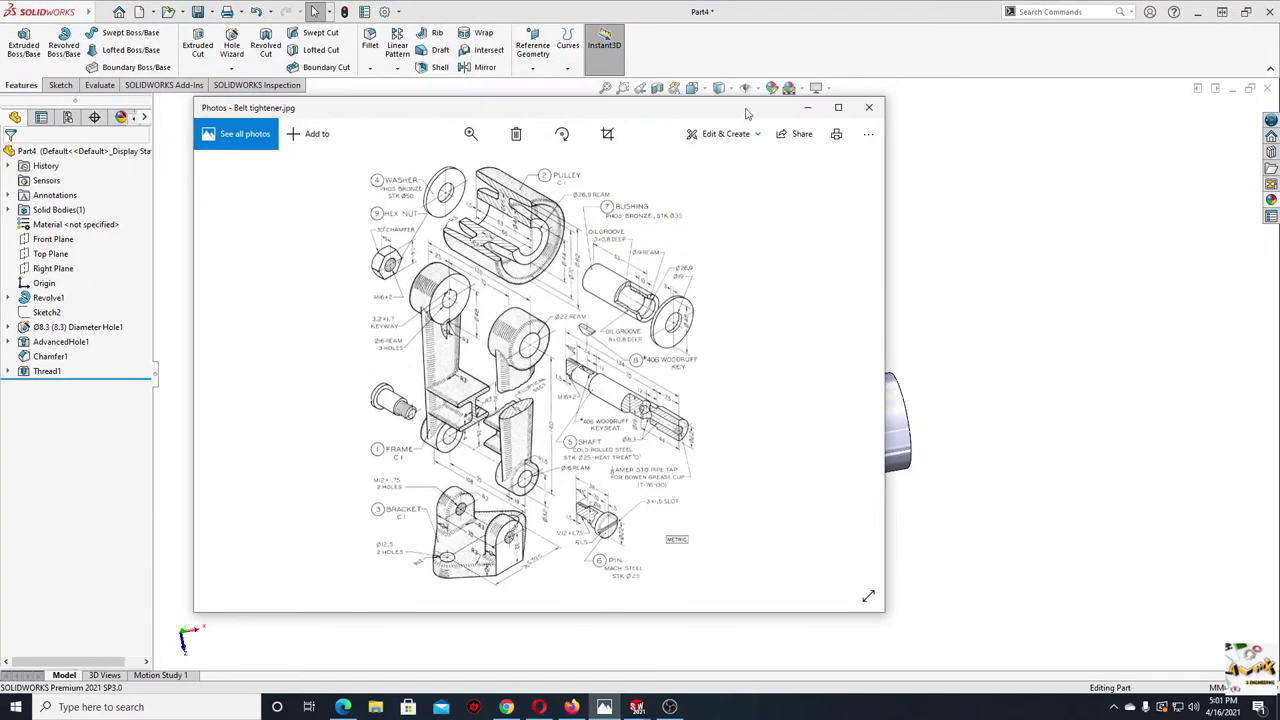
# - Create a new part with a Plain White scene and begin a sketch on the Front Plane
pyautogui.click(807, 107)
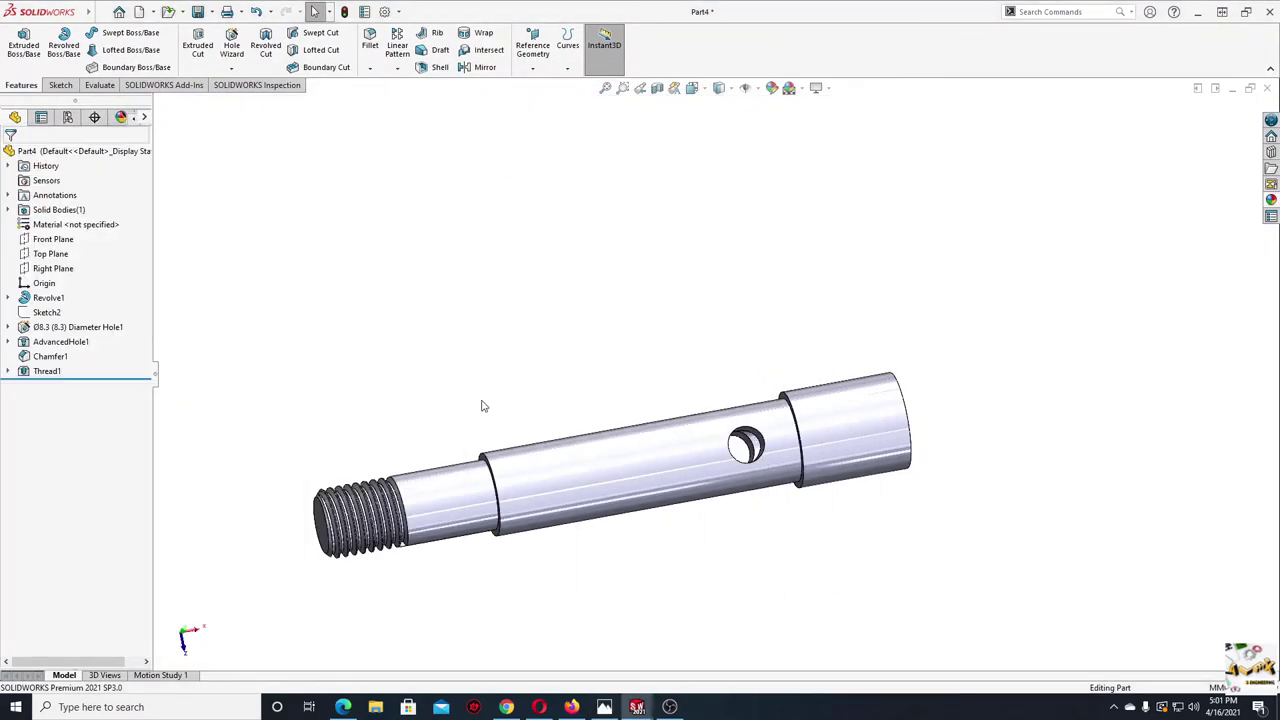
pyautogui.click(138, 11)
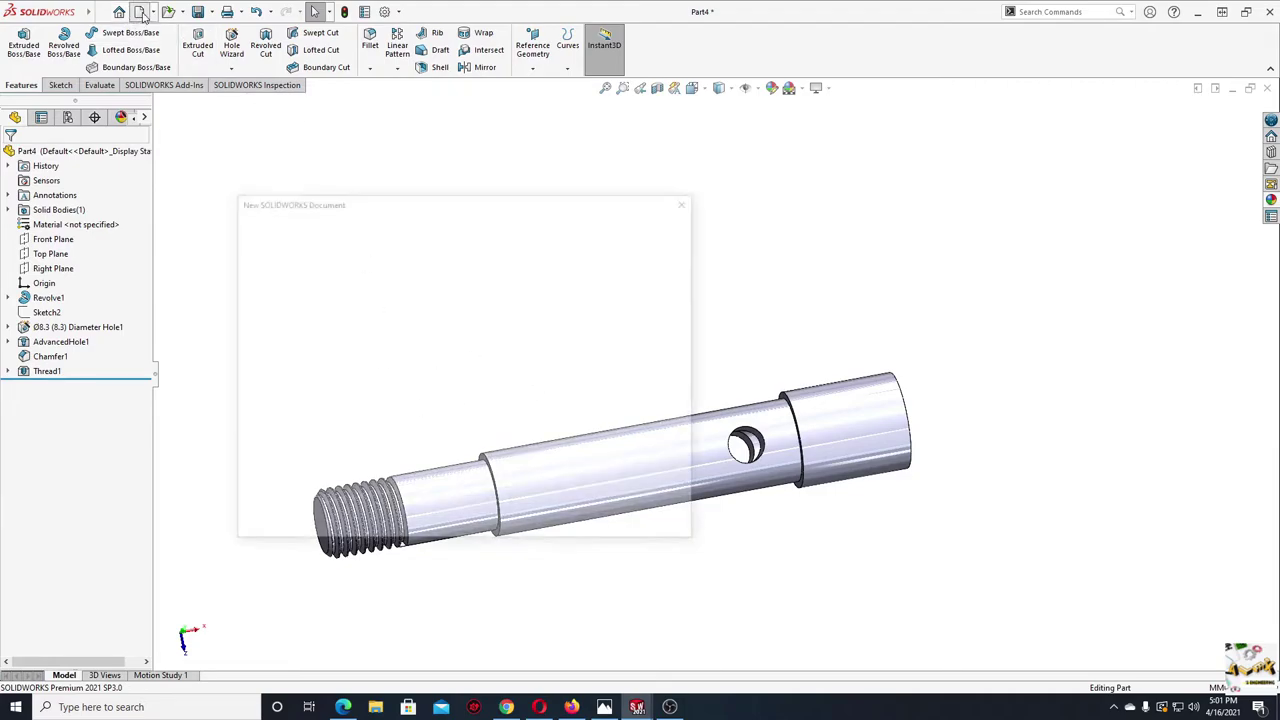
pyautogui.click(520, 515)
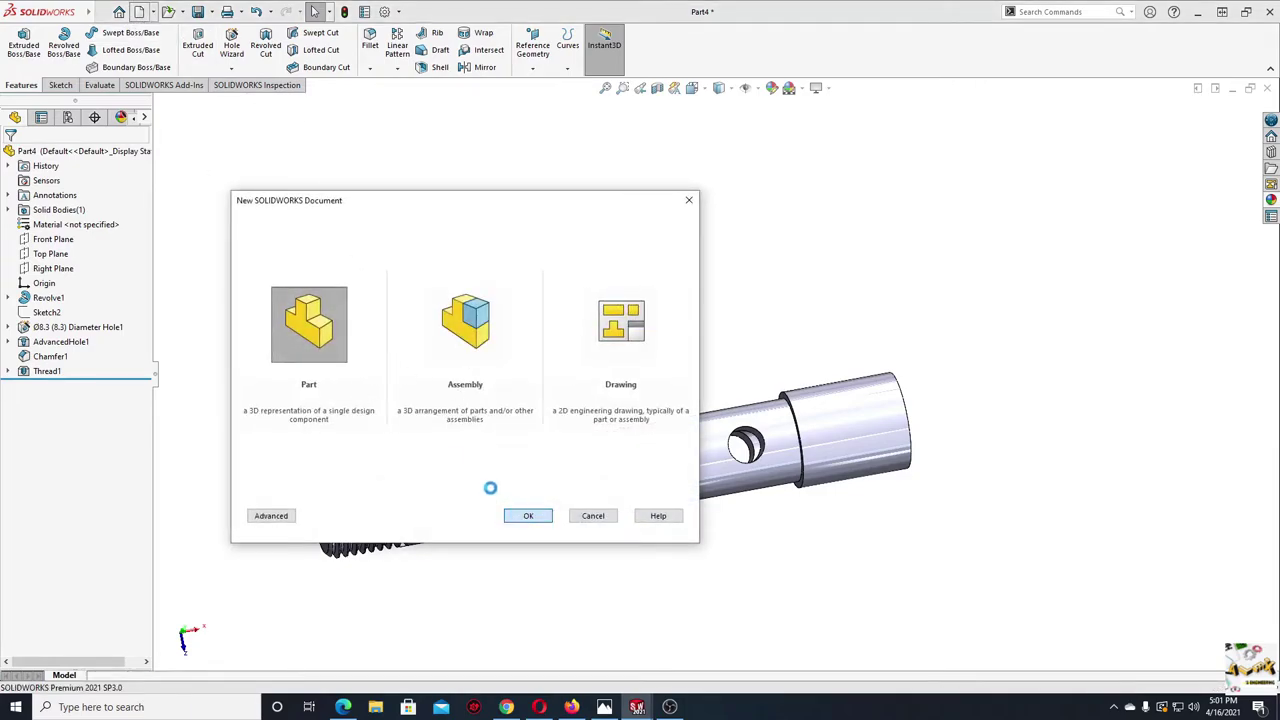
pyautogui.click(797, 88)
pyautogui.click(812, 123)
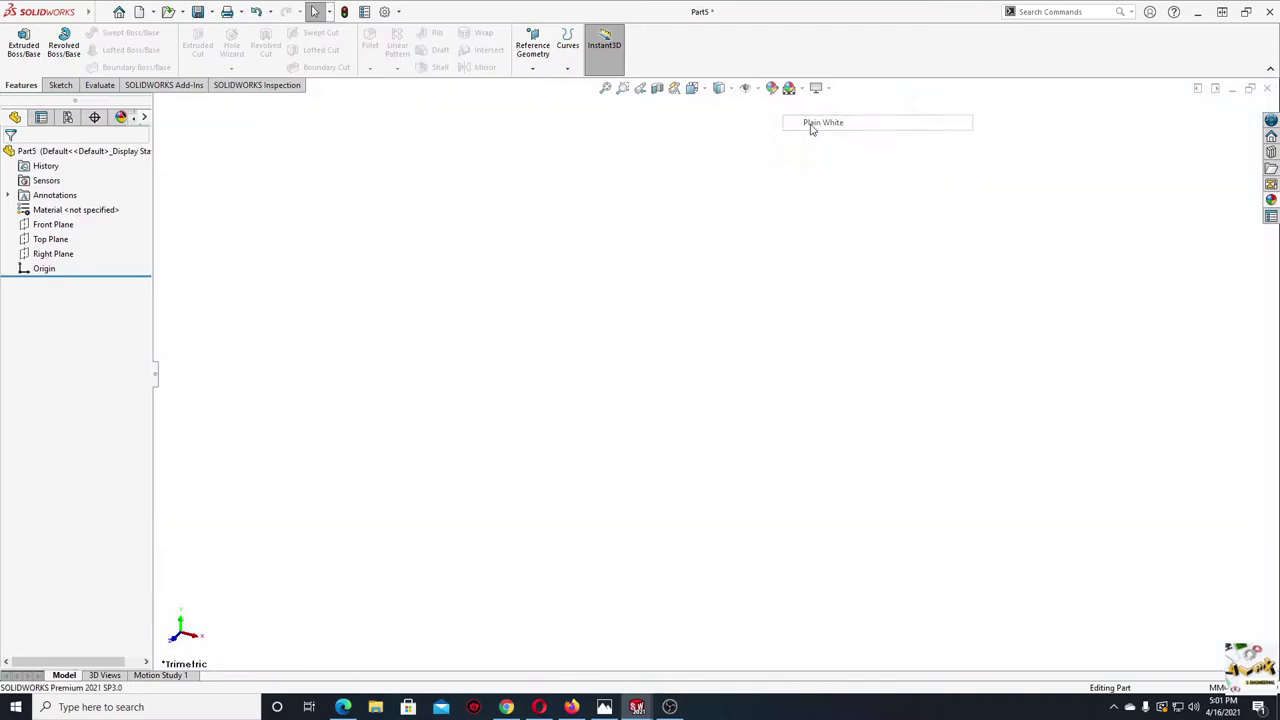
pyautogui.click(52, 224)
pyautogui.click(72, 202)
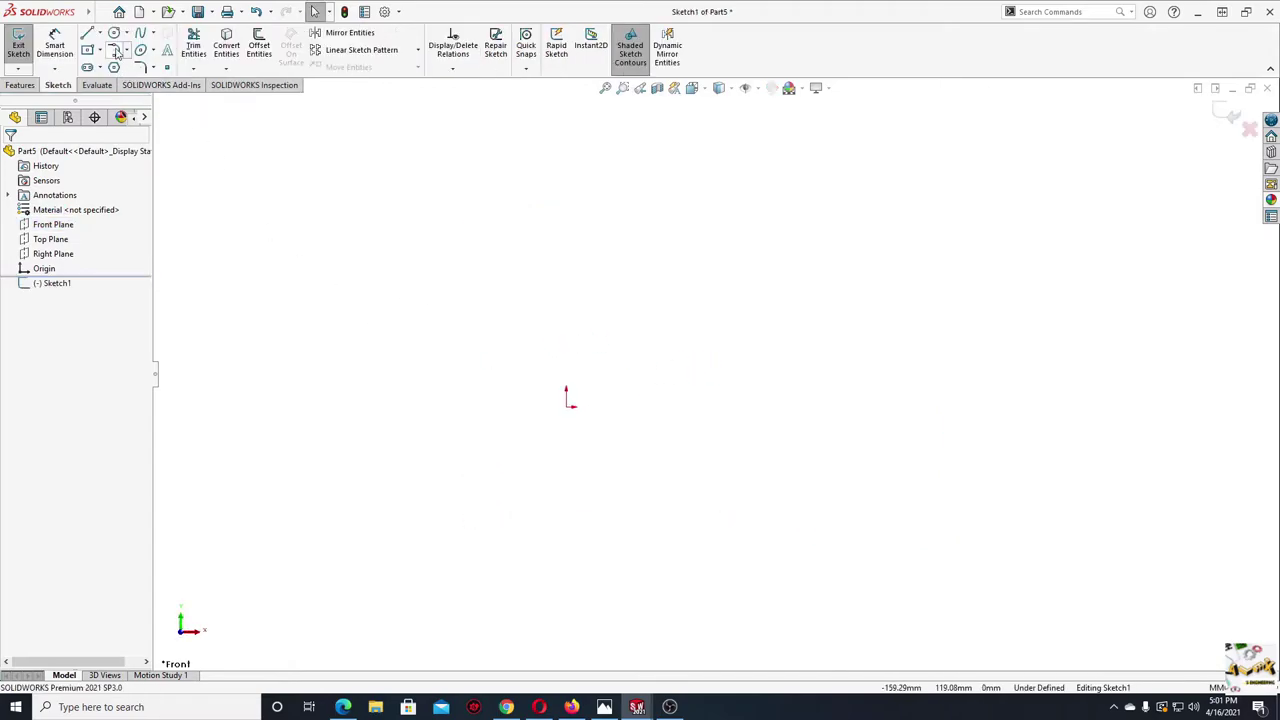
# - Draw a lower centerpoint arc at the origin and dimension its radius to 6 mm
pyautogui.click(125, 50)
pyautogui.click(156, 68)
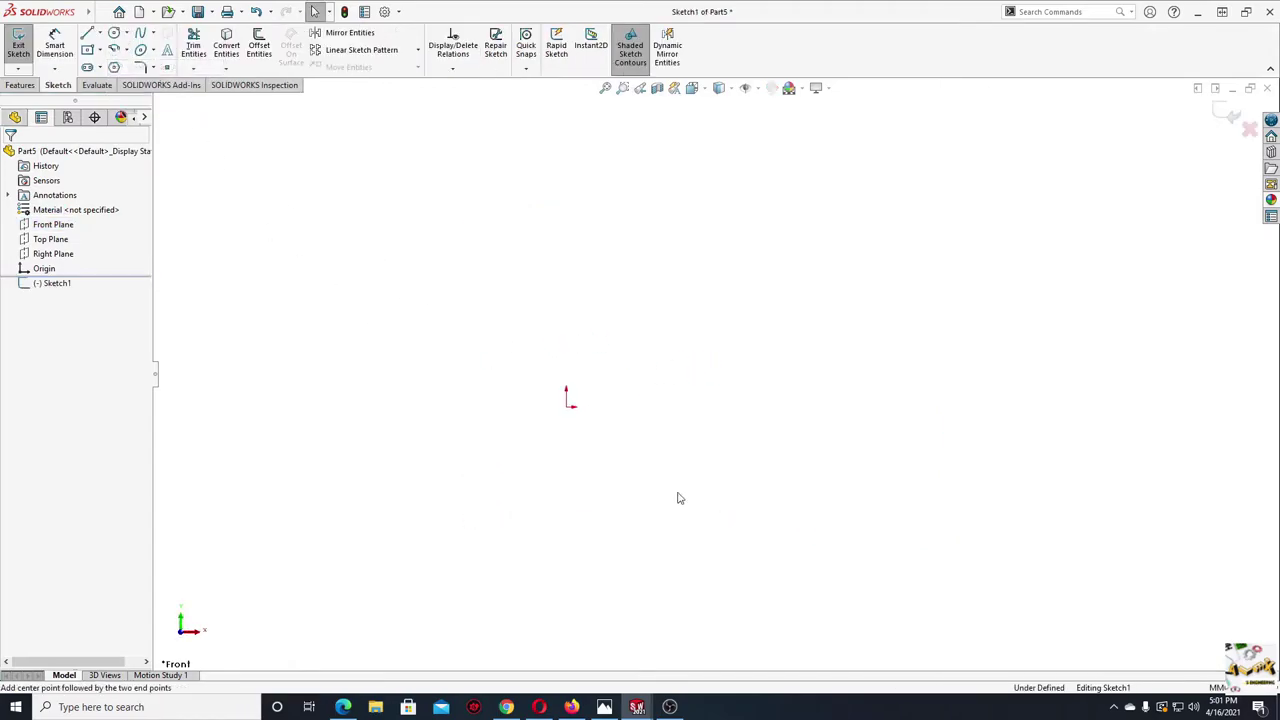
pyautogui.click(567, 402)
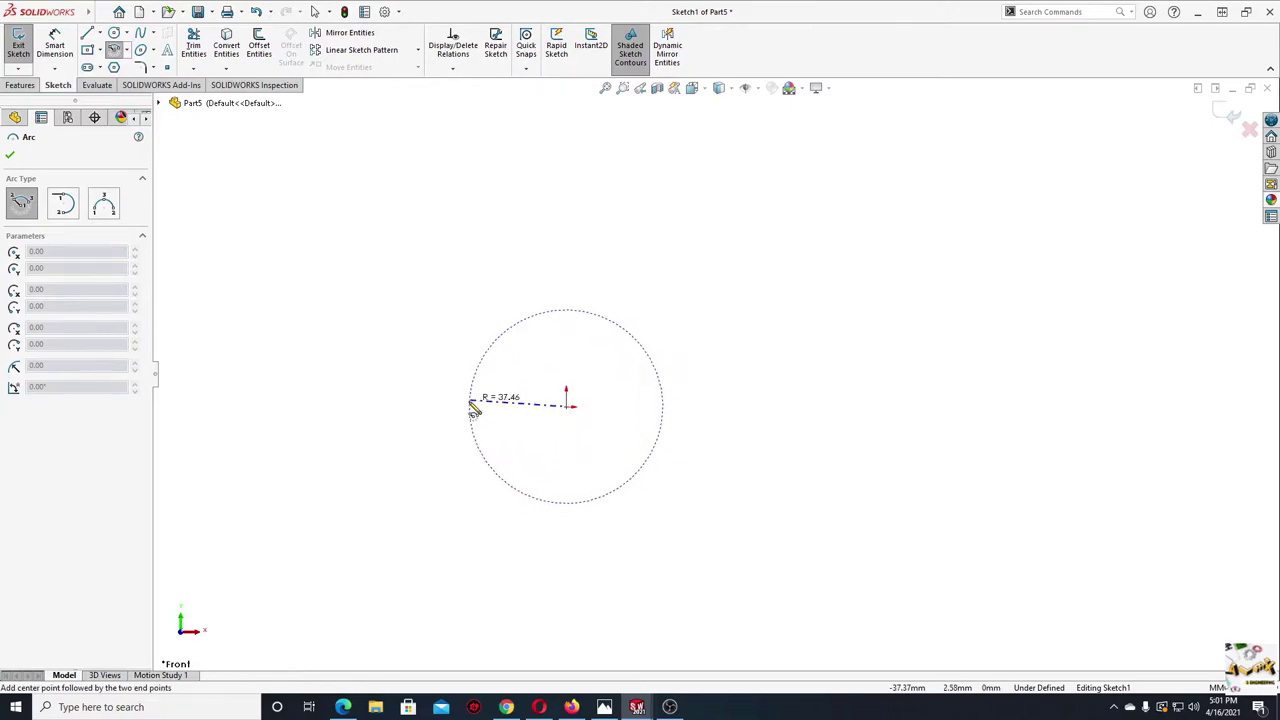
pyautogui.click(467, 406)
pyautogui.click(662, 409)
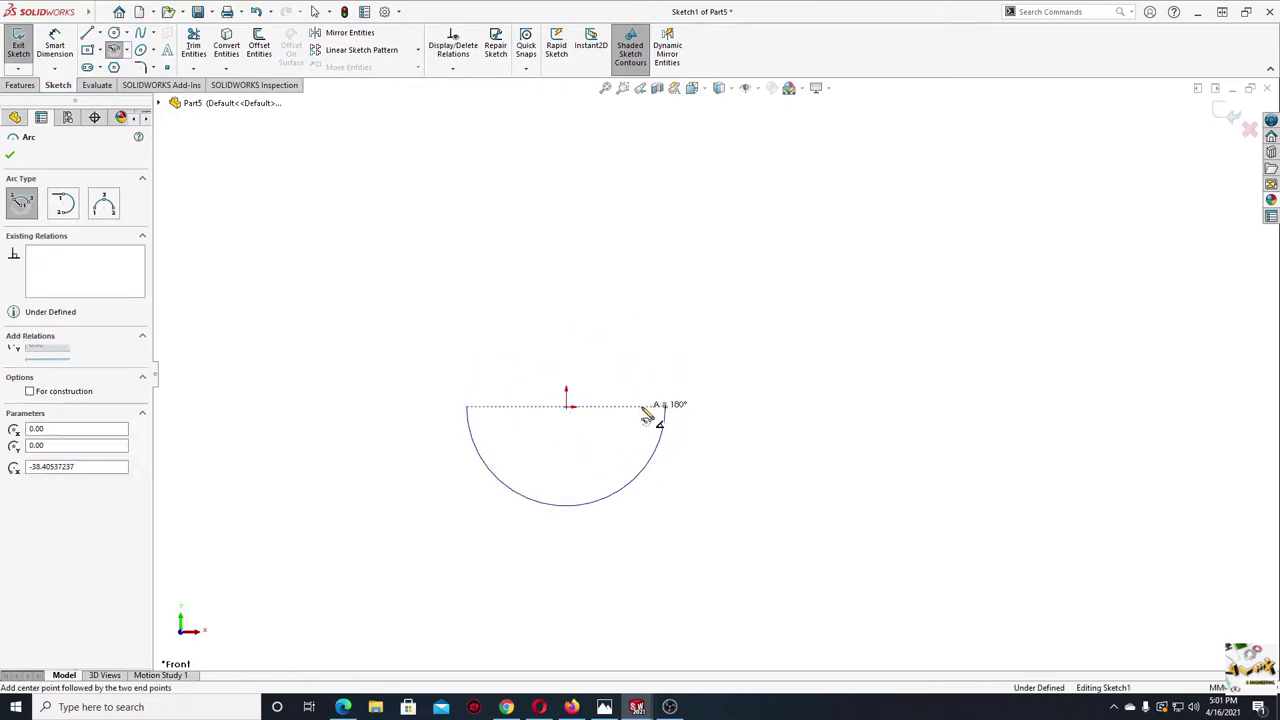
pyautogui.rightClick(642, 364)
pyautogui.click(675, 374)
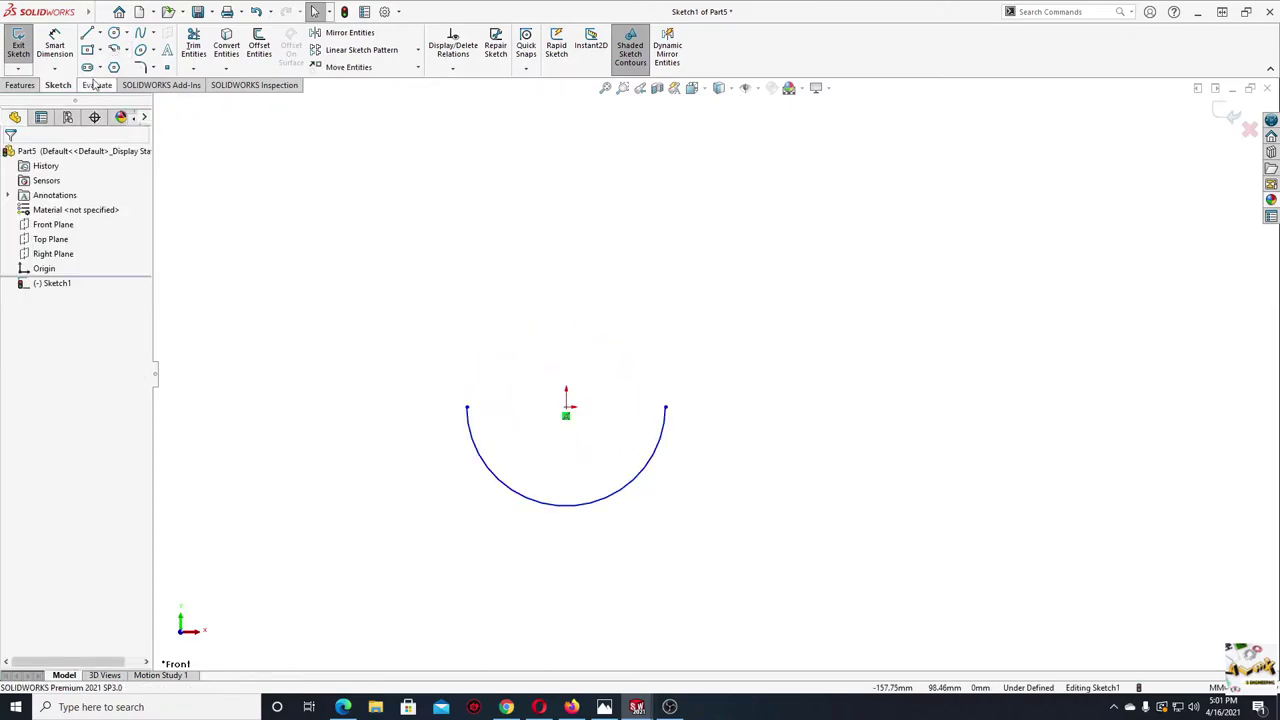
pyautogui.click(477, 452)
pyautogui.click(412, 524)
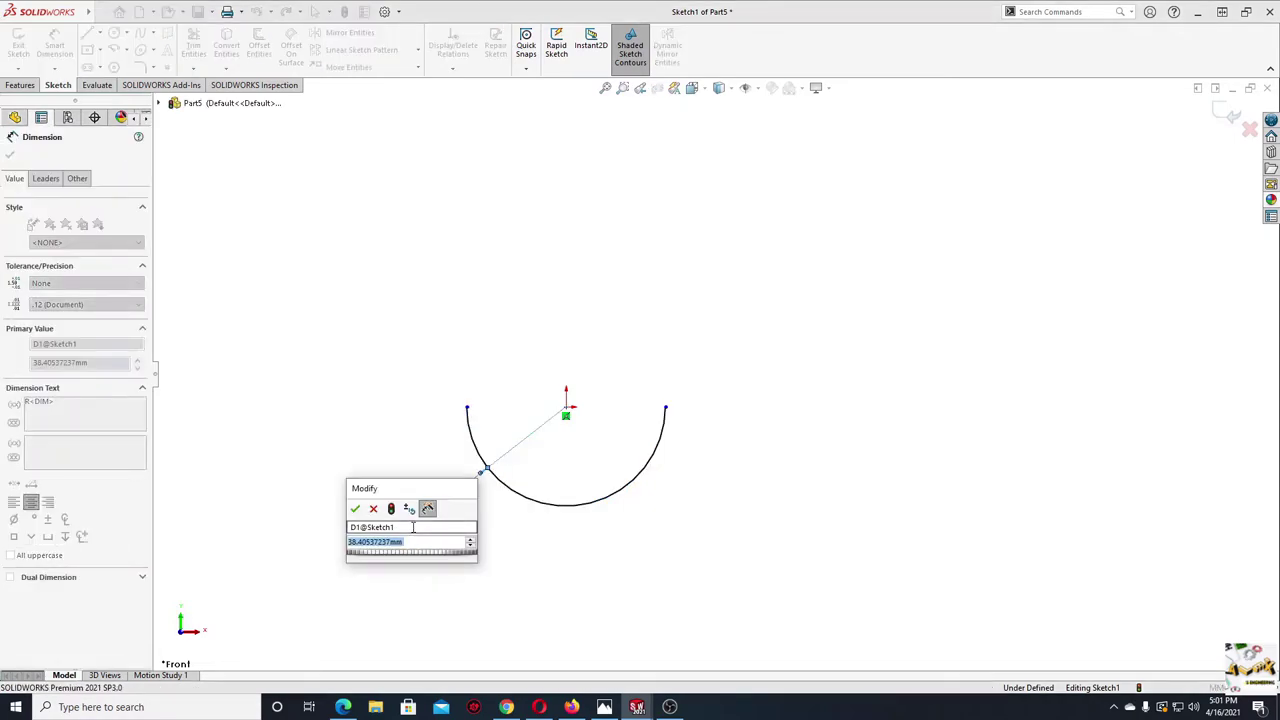
pyautogui.write('6')
pyautogui.press('Return')
pyautogui.rightClick(300, 414)
pyautogui.click(337, 453)
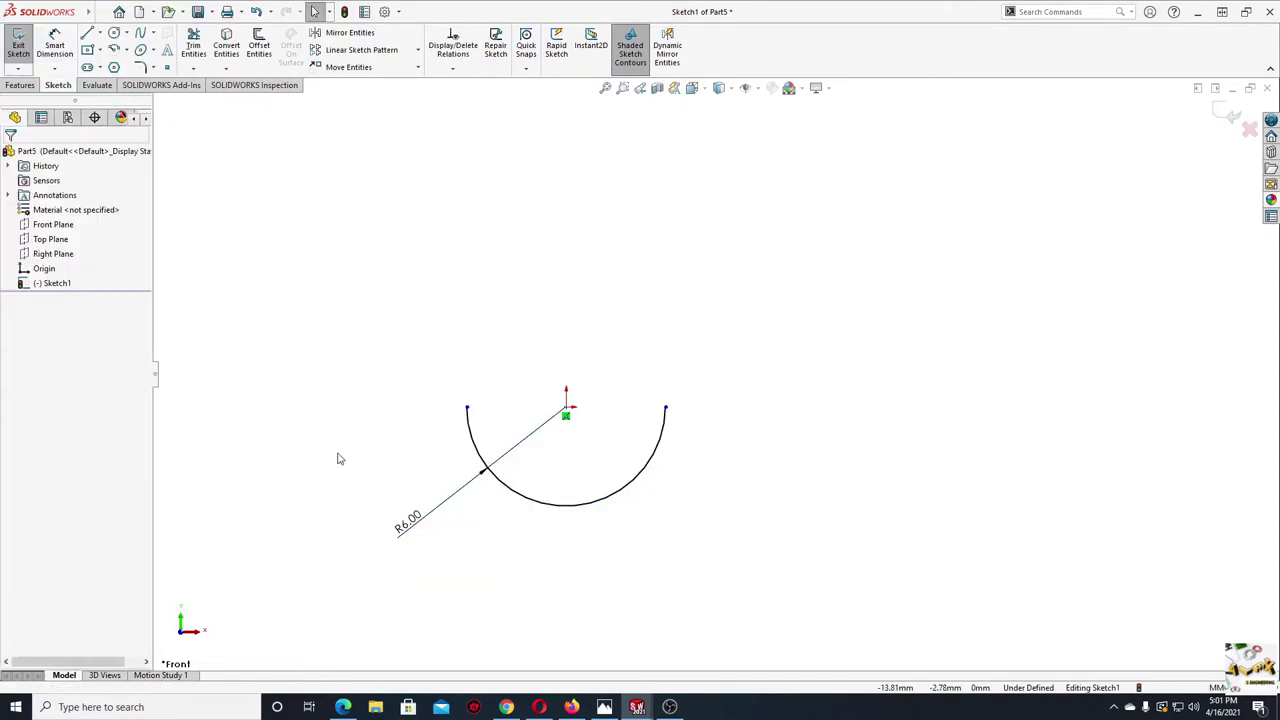
# - Align the arc centre and endpoints horizontally and close the half-circle with a line
pyautogui.click(566, 411)
pyautogui.keyDown('ctrl'); pyautogui.click(665, 407); pyautogui.keyUp('ctrl')
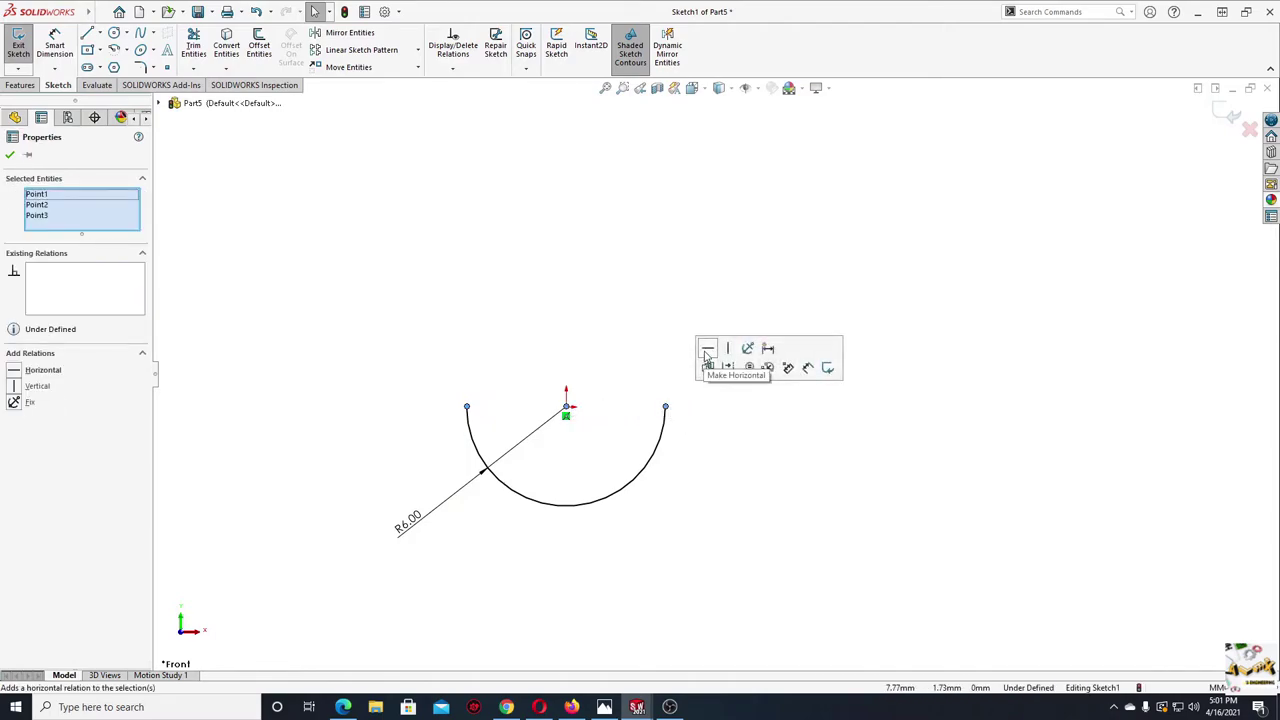
pyautogui.click(707, 348)
pyautogui.click(580, 327)
pyautogui.click(87, 34)
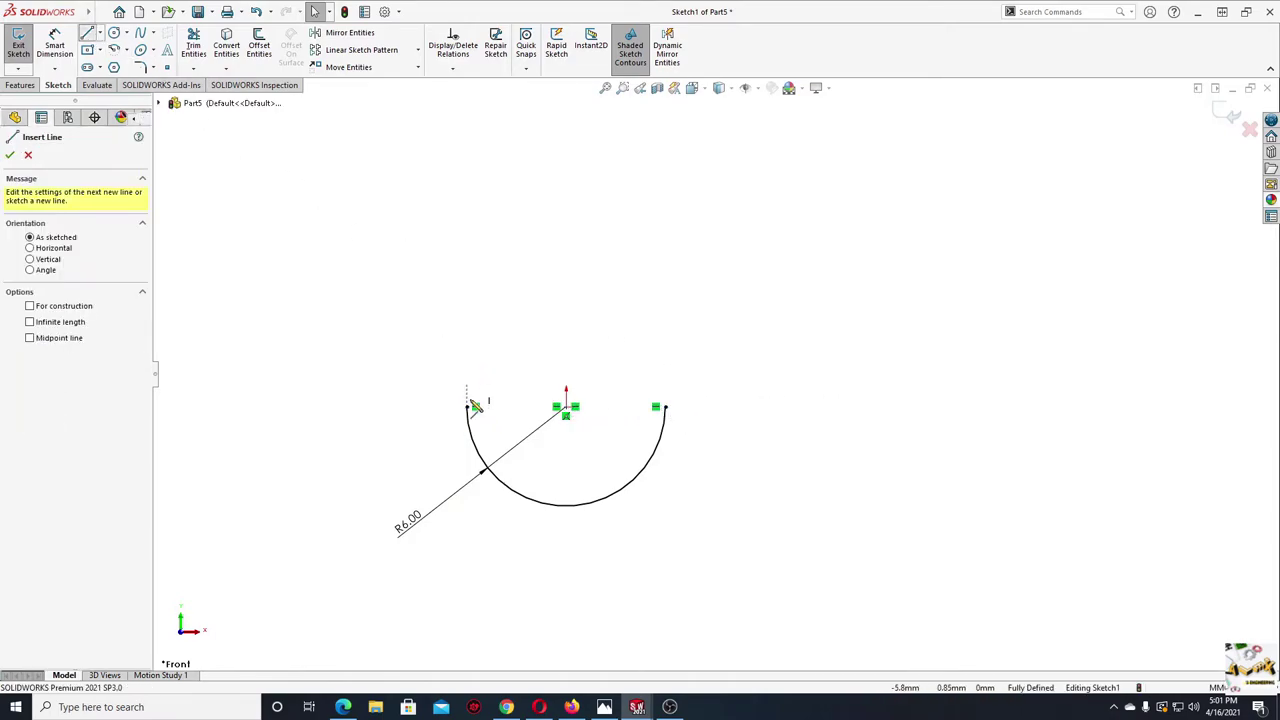
pyautogui.click(467, 407)
pyautogui.click(665, 407)
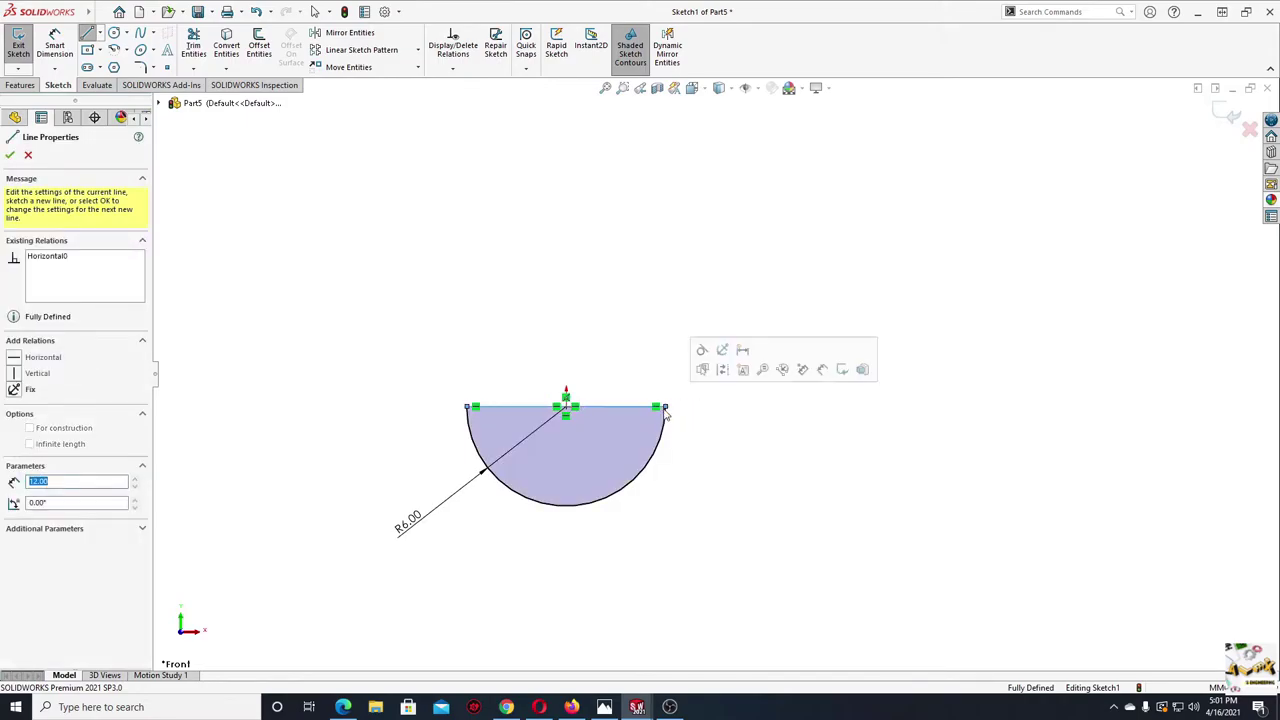
pyautogui.rightClick(617, 364)
pyautogui.click(643, 374)
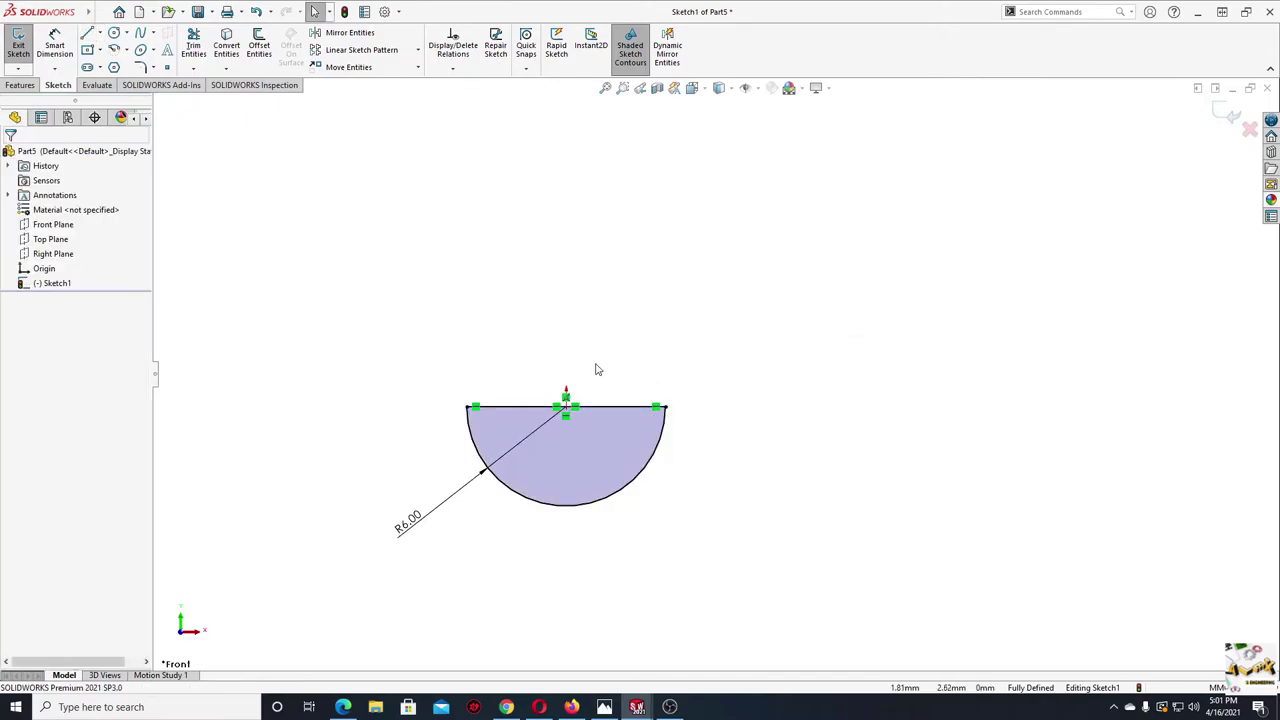
# - Extrude the half-circle mid-plane to 3.2 mm to form the key body
pyautogui.click(24, 86)
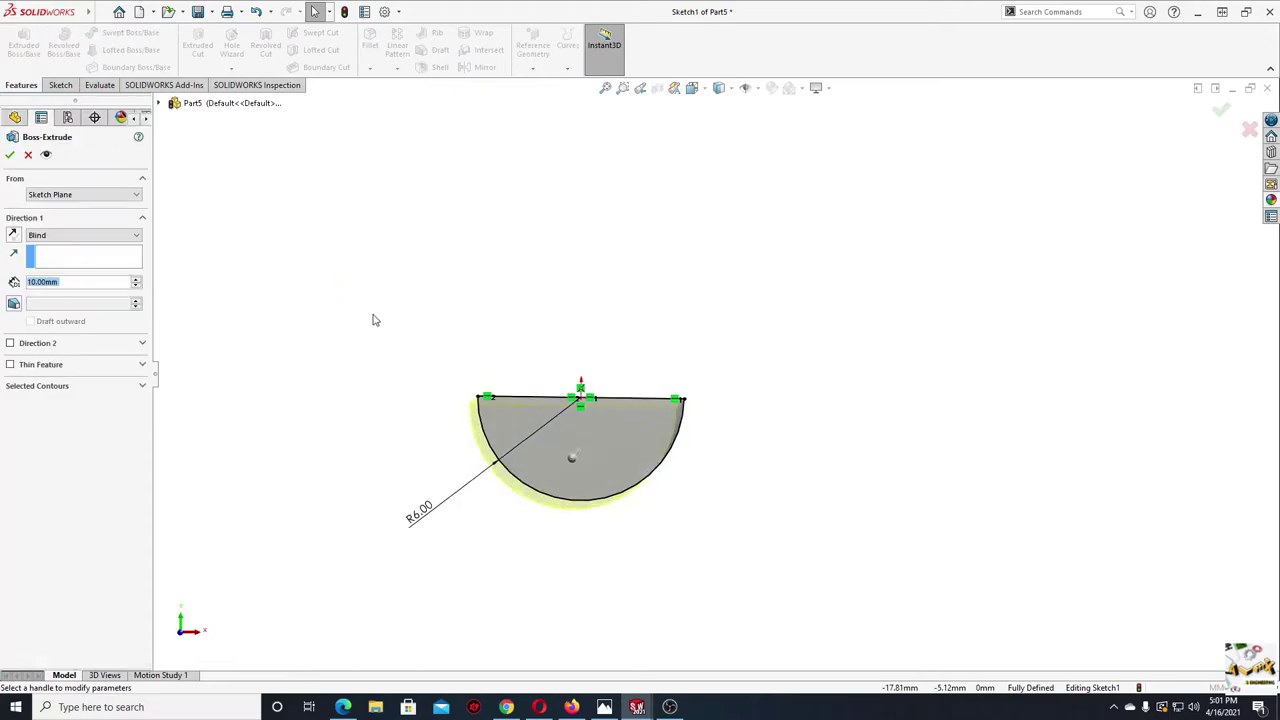
pyautogui.click(89, 236)
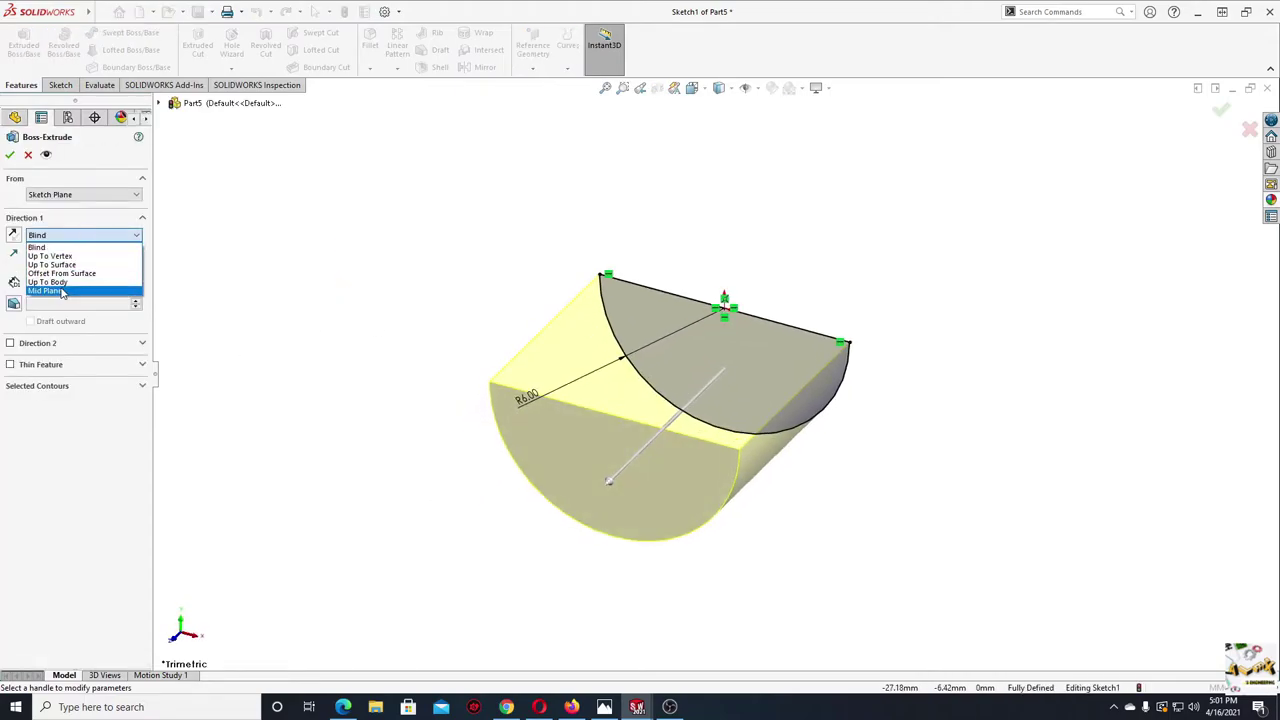
pyautogui.click(70, 290)
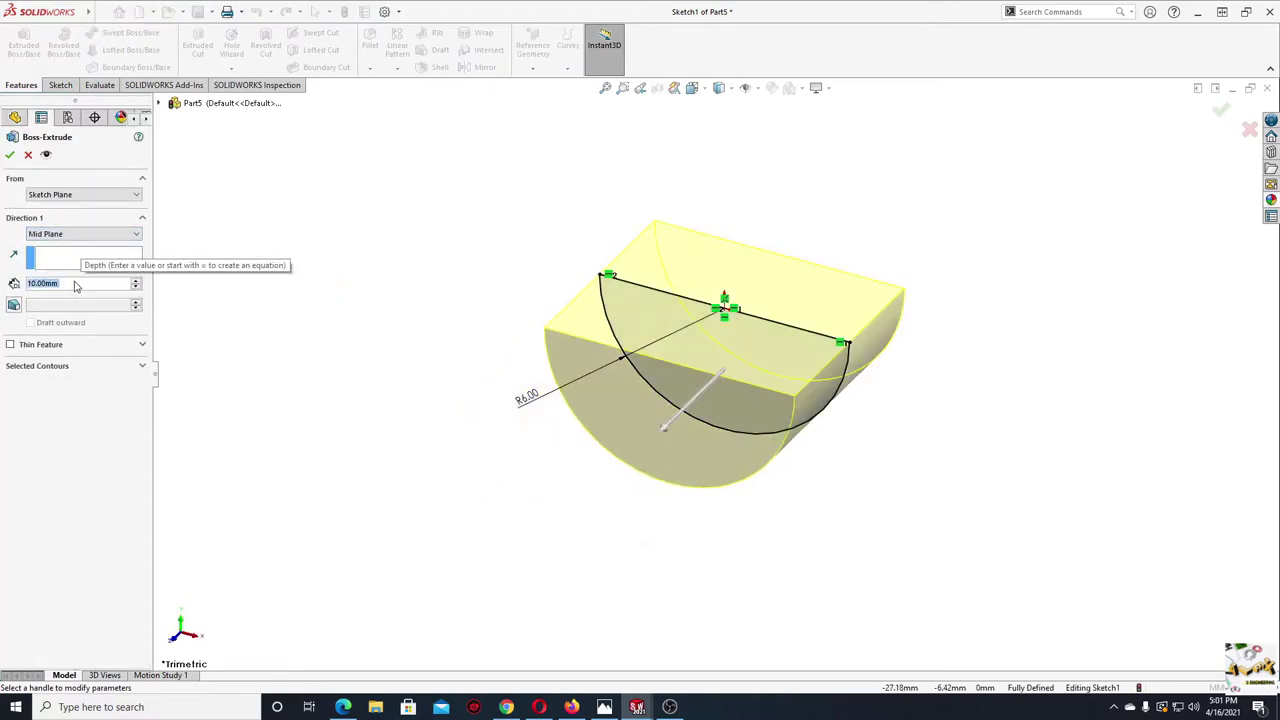
pyautogui.write('3.2')
pyautogui.press('Return')
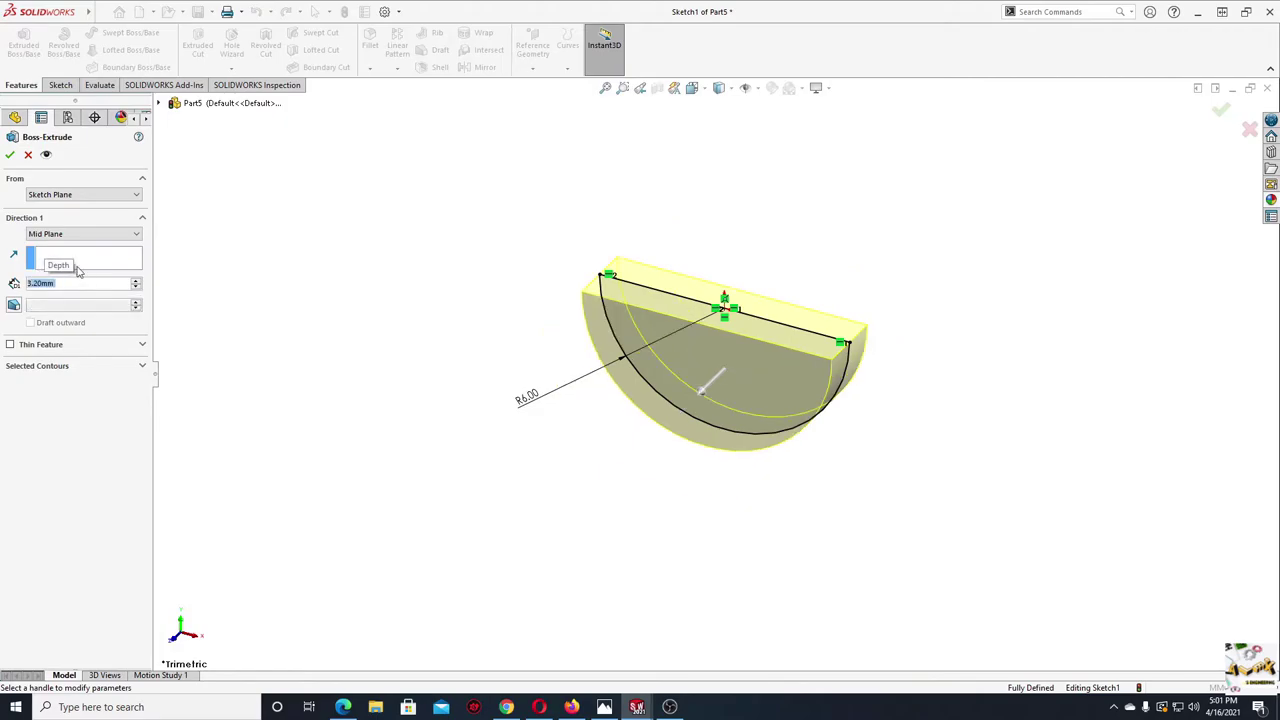
pyautogui.click(10, 154)
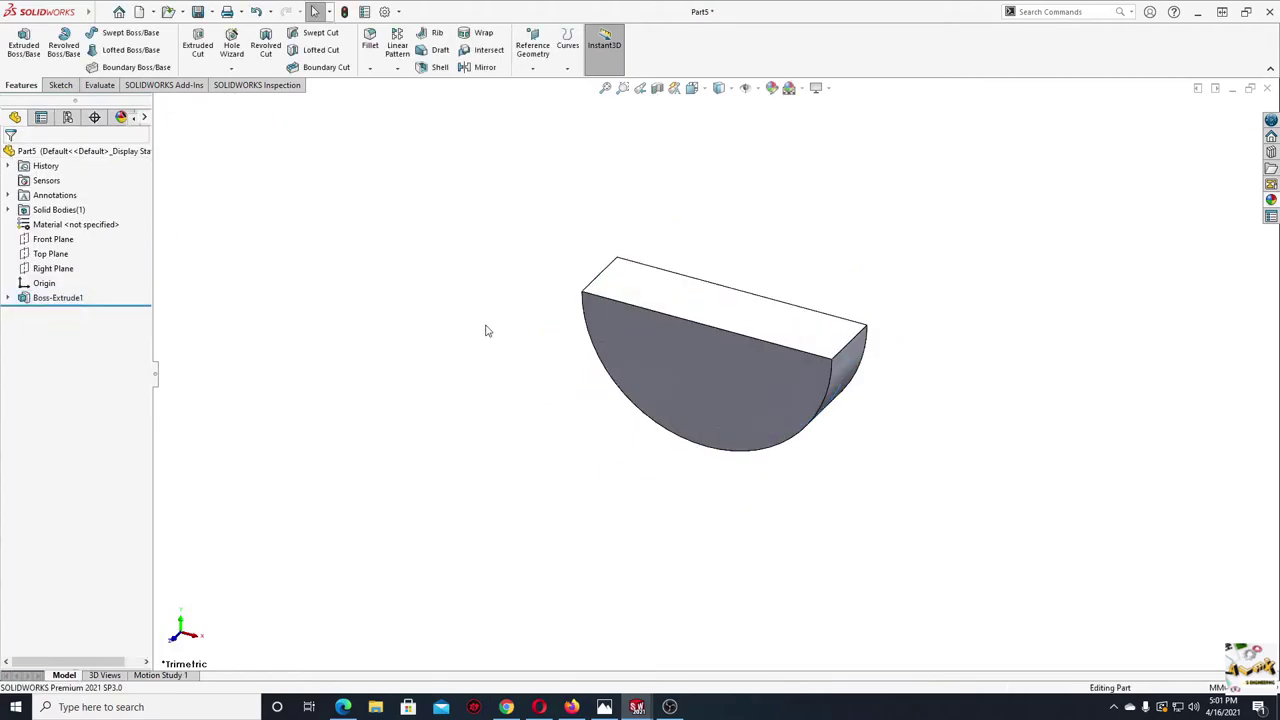
pyautogui.moveTo(487, 331)
pyautogui.mouseDown(button='middle')
pyautogui.moveTo(334, 383)
pyautogui.moveTo(371, 357)
pyautogui.mouseUp(button='middle')
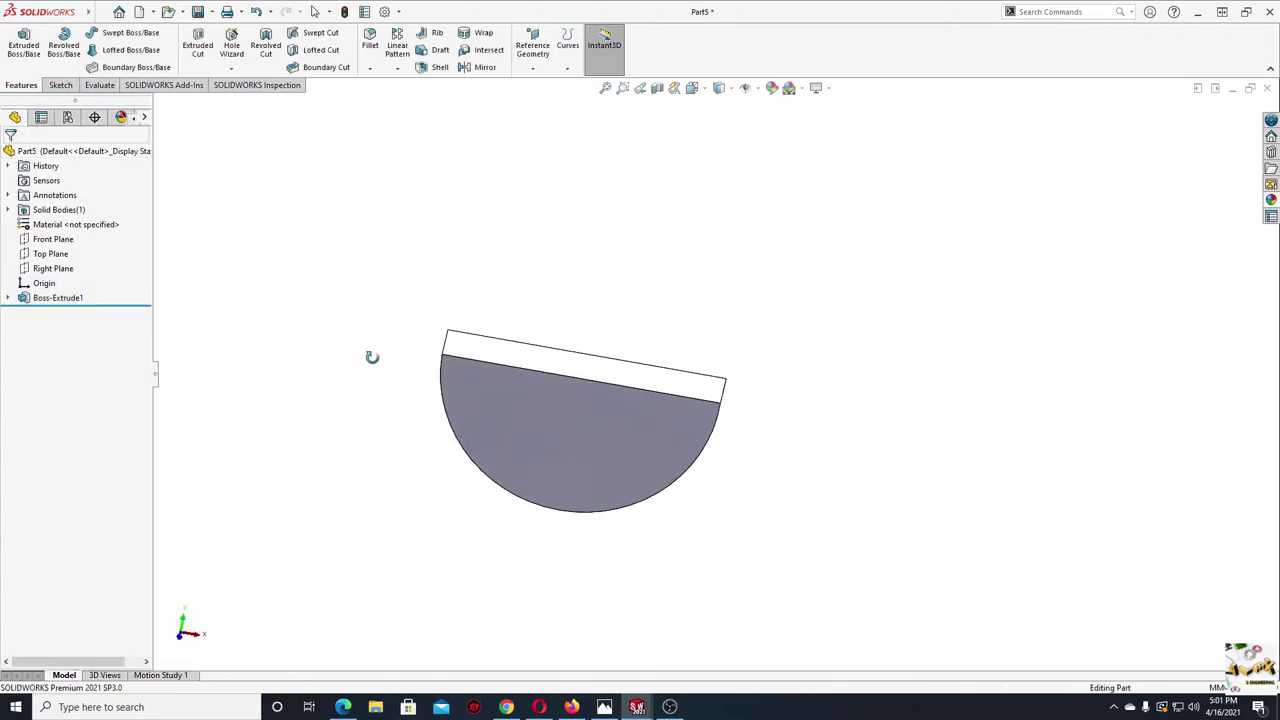
# - Save the key part under a new name after the already-opened warning
pyautogui.click(195, 12)
pyautogui.write('Woodruff Key')
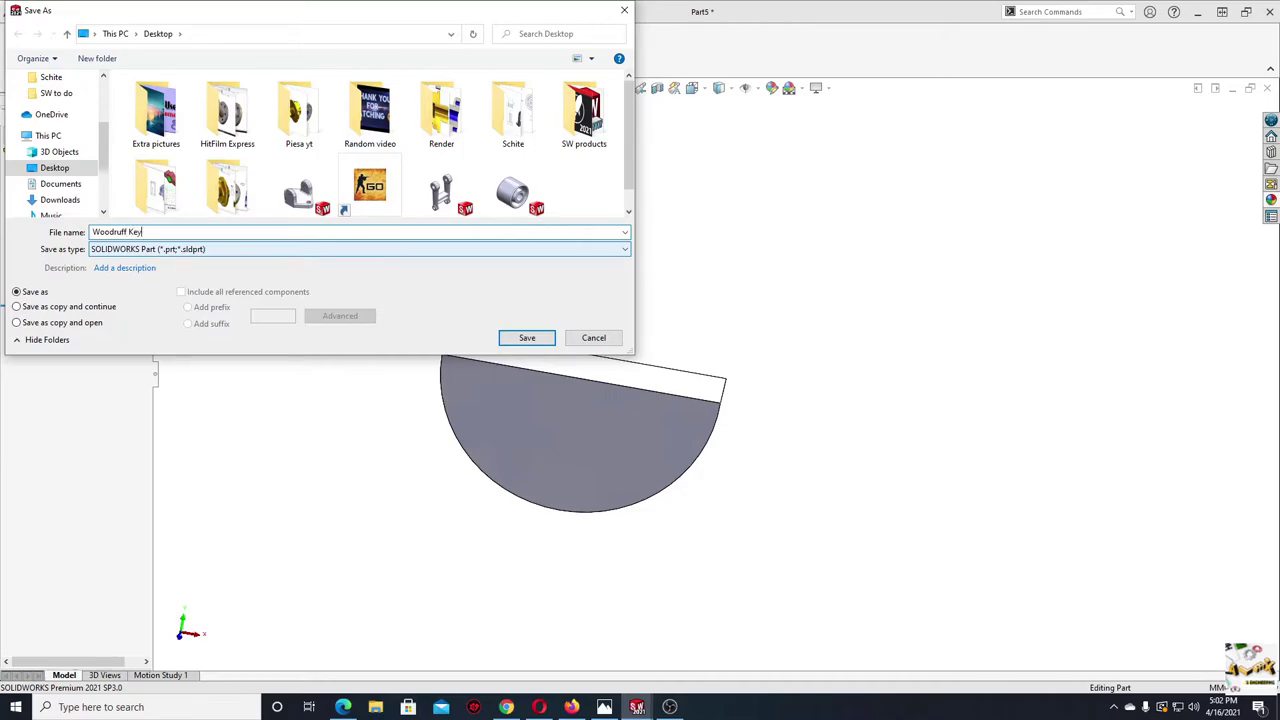
pyautogui.press('Return')
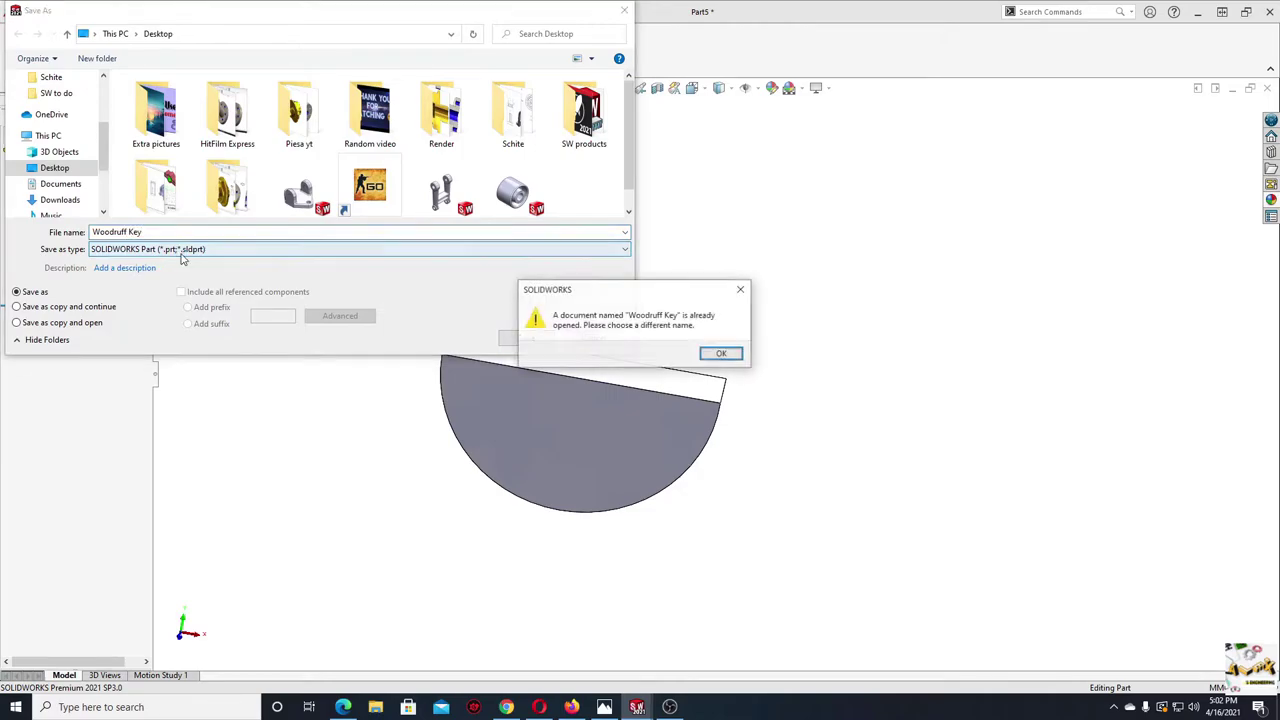
pyautogui.click(740, 292)
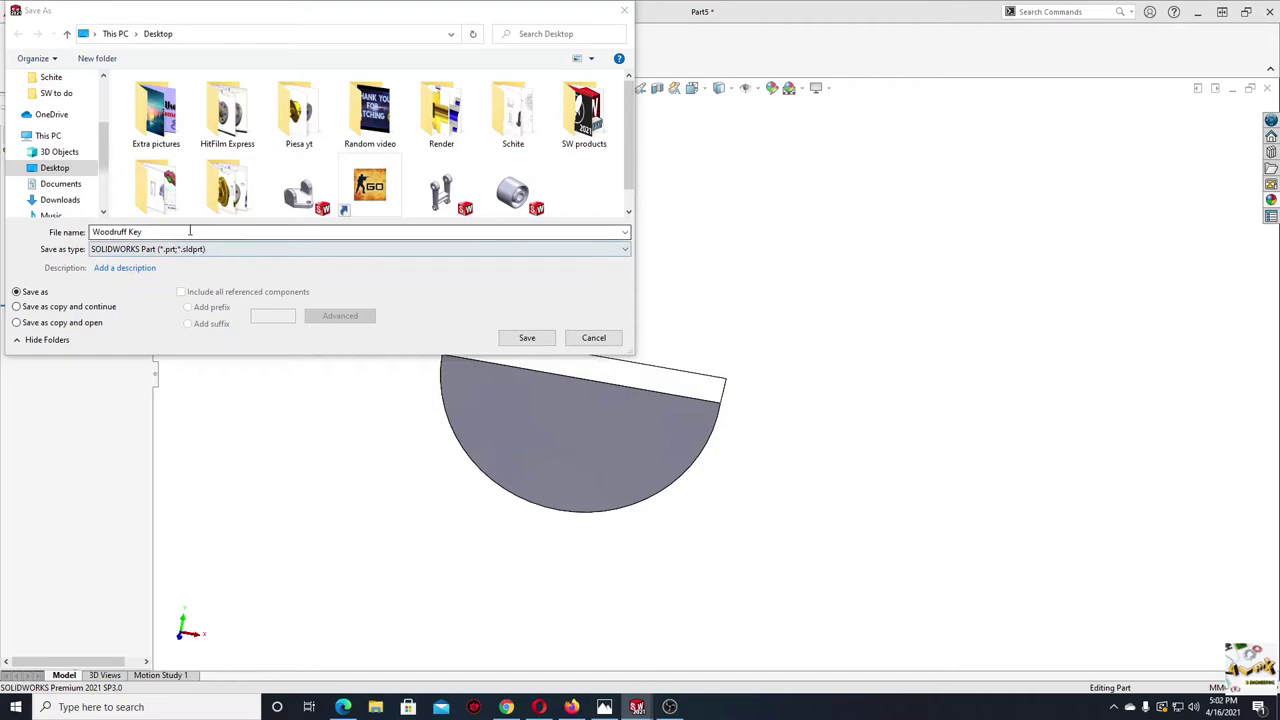
pyautogui.click(360, 232)
pyautogui.write('1')
# - Finish saving the key as Woodruff Key 1 and switch back to the shaft part
pyautogui.click(506, 340)
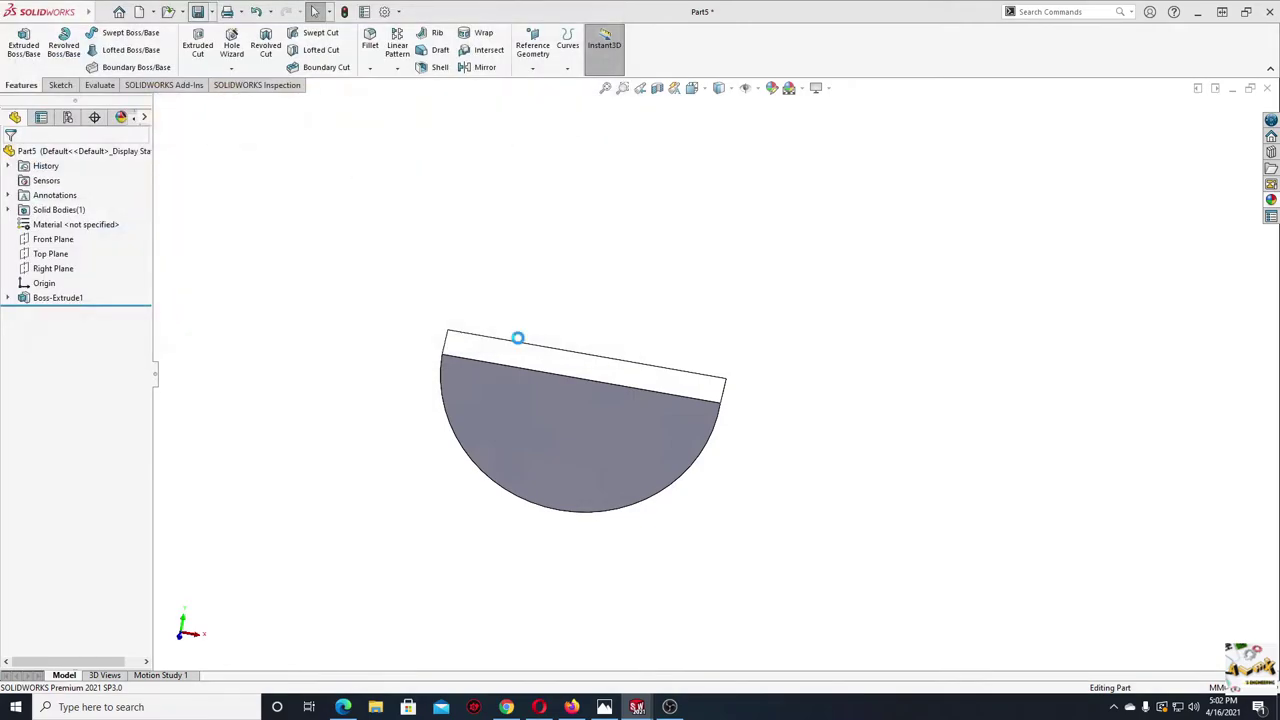
pyautogui.moveTo(338, 381); pyautogui.dragTo(363, 433, button='middle')
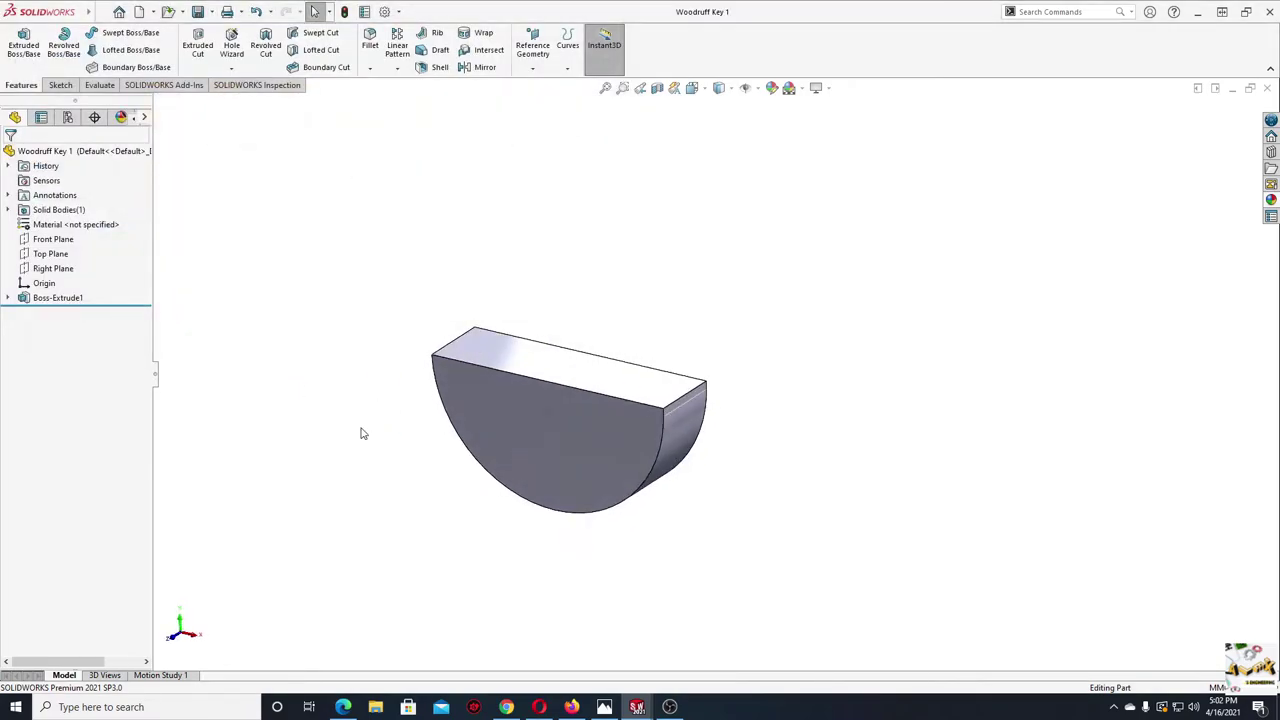
pyautogui.moveTo(637, 707)
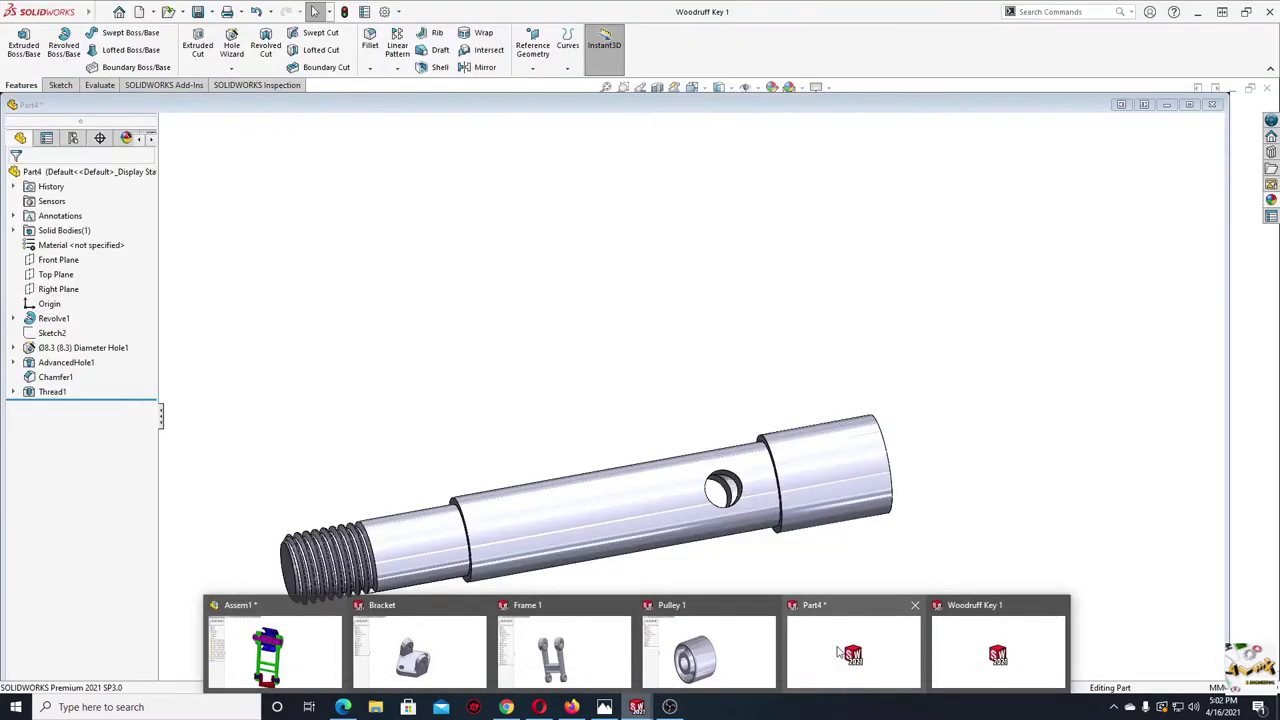
pyautogui.click(840, 652)
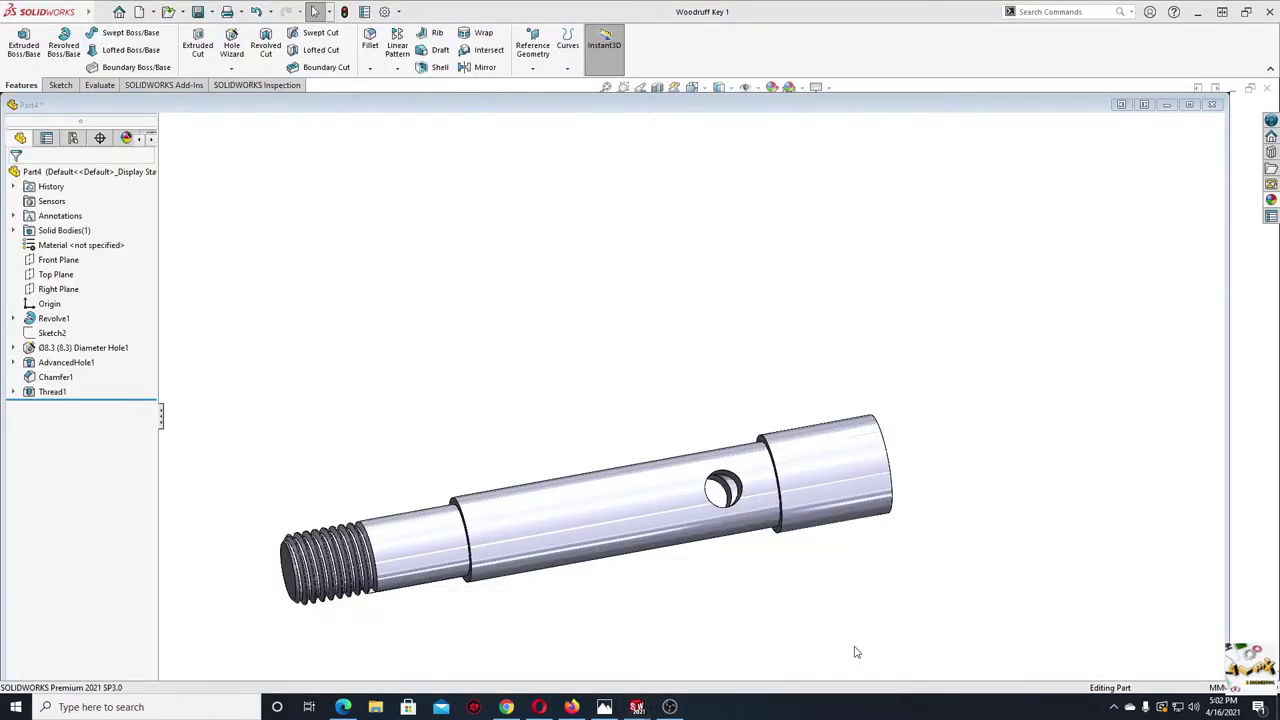
pyautogui.moveTo(462, 346)
pyautogui.mouseDown(button='middle')
pyautogui.moveTo(430, 244)
pyautogui.moveTo(386, 266)
pyautogui.moveTo(408, 271)
pyautogui.mouseUp(button='middle')
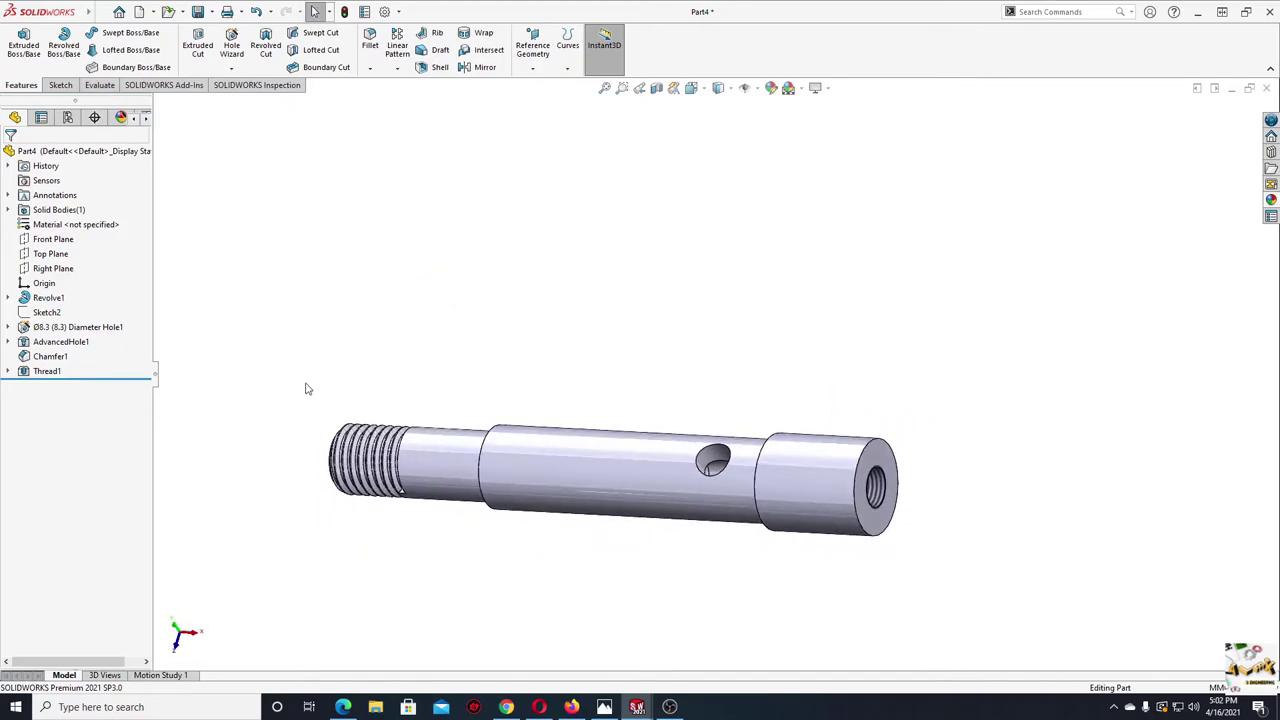
pyautogui.scroll(-2, 363, 401)
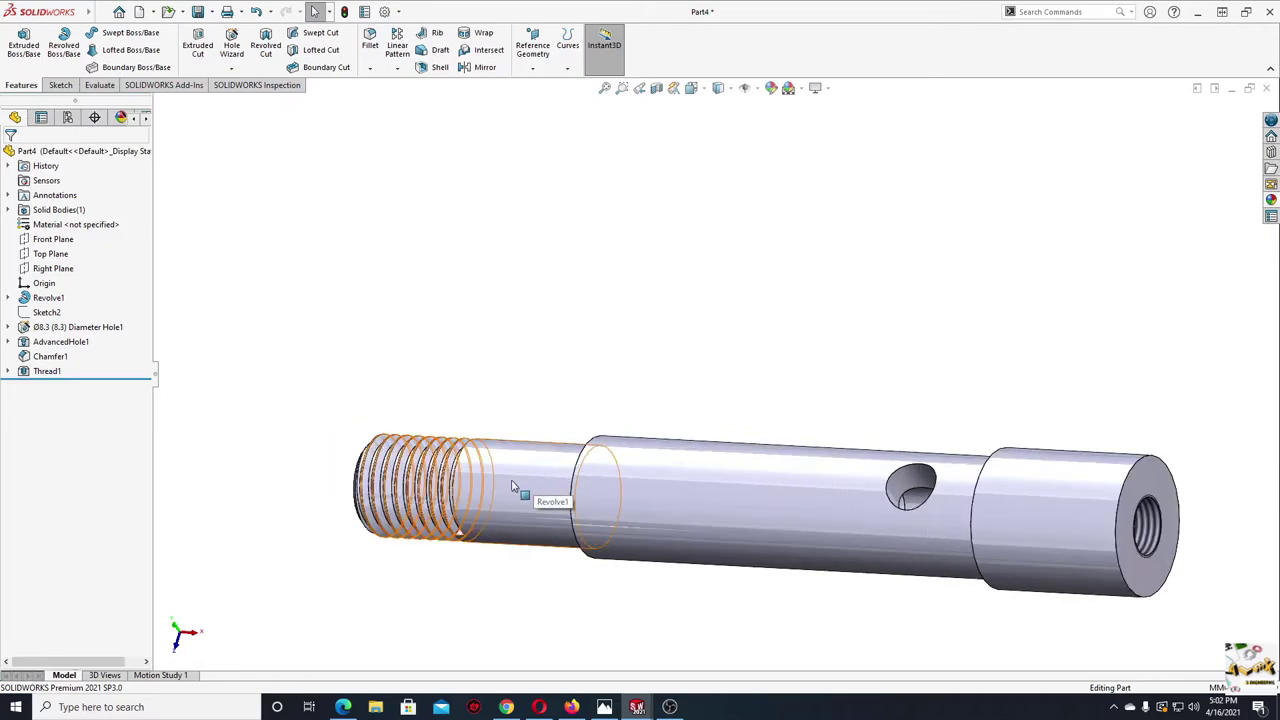
# - Insert the Woodruff Key 1 part into the shaft with Insert > Part
pyautogui.click(88, 13)
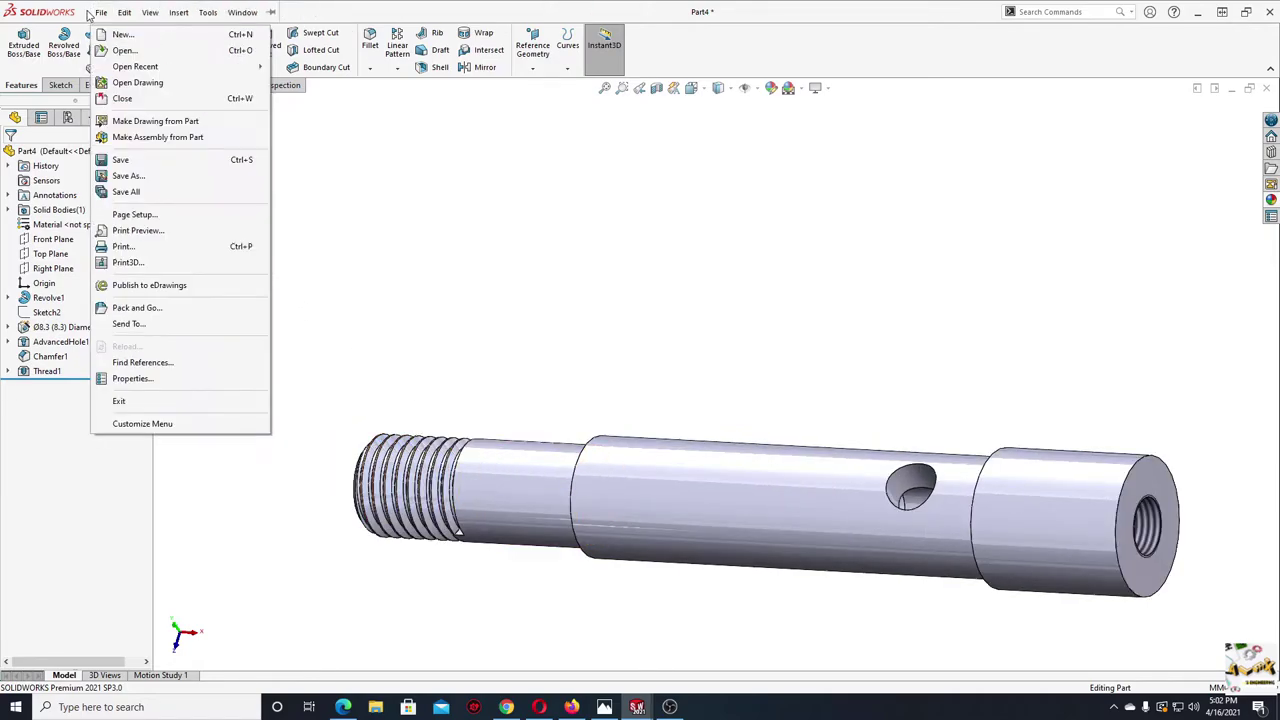
pyautogui.click(178, 12)
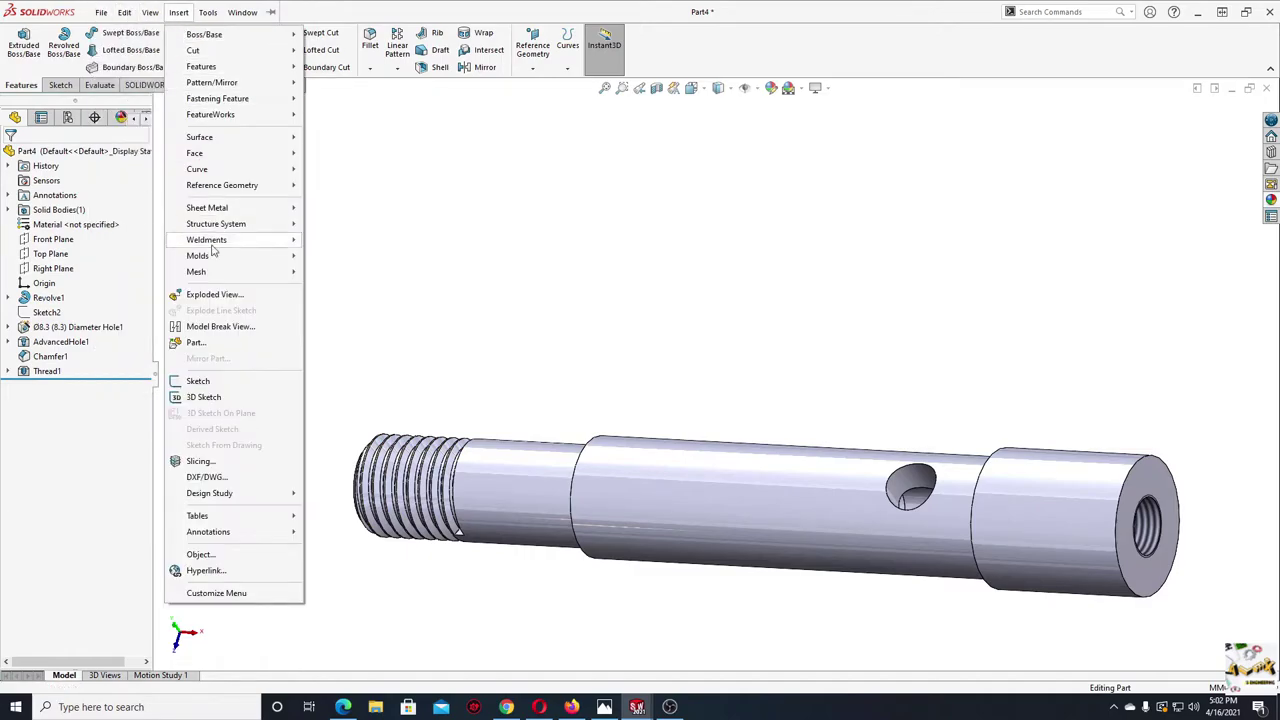
pyautogui.click(196, 343)
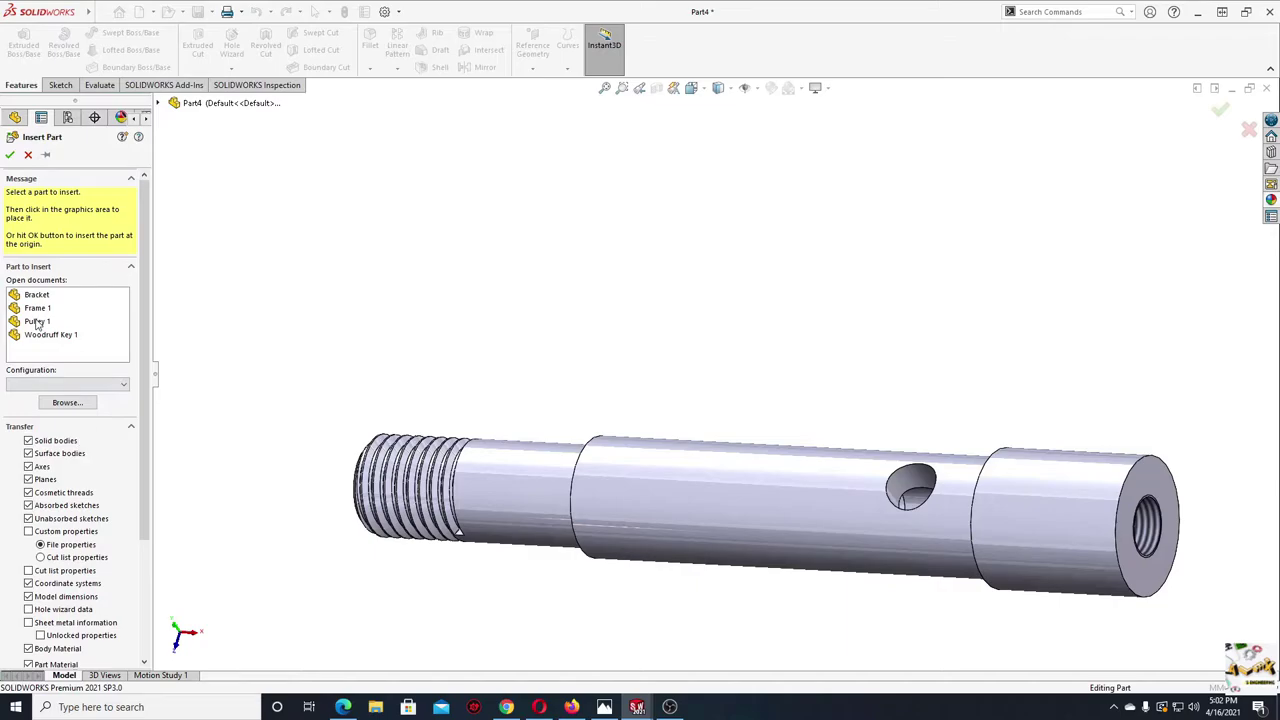
pyautogui.click(52, 336)
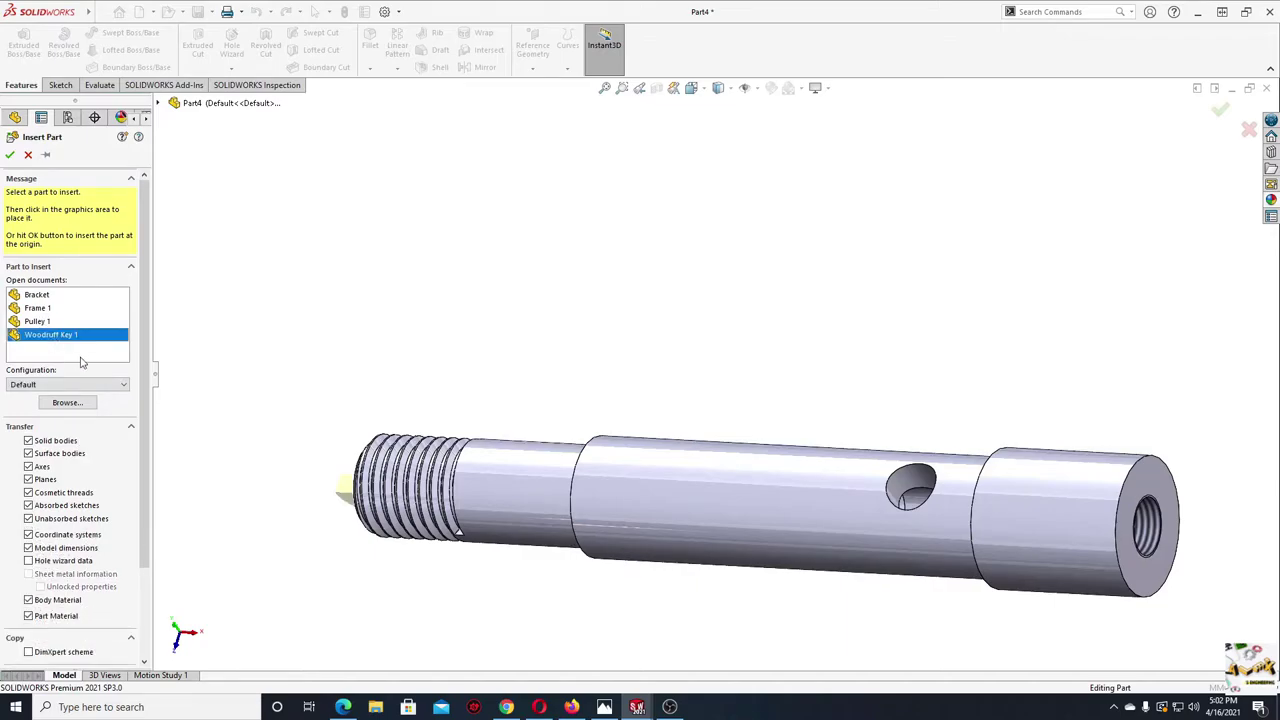
pyautogui.scroll(-3, 100, 461)
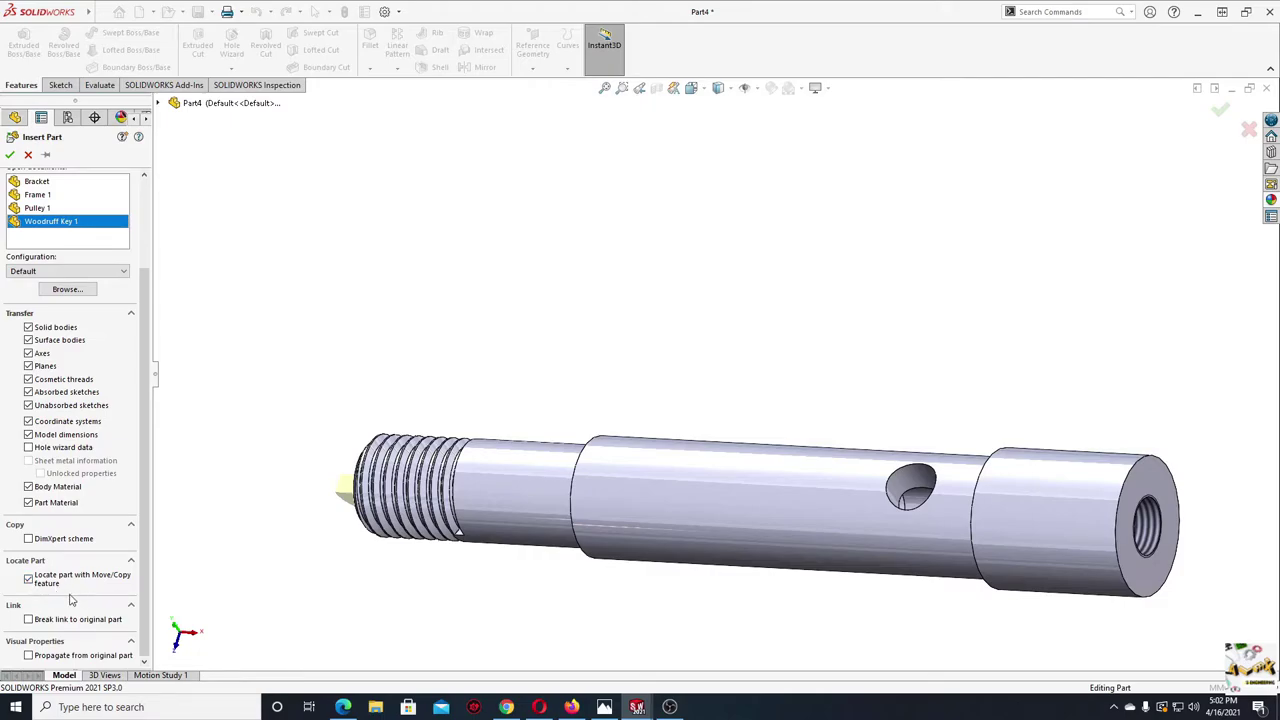
pyautogui.scroll(3, 80, 294)
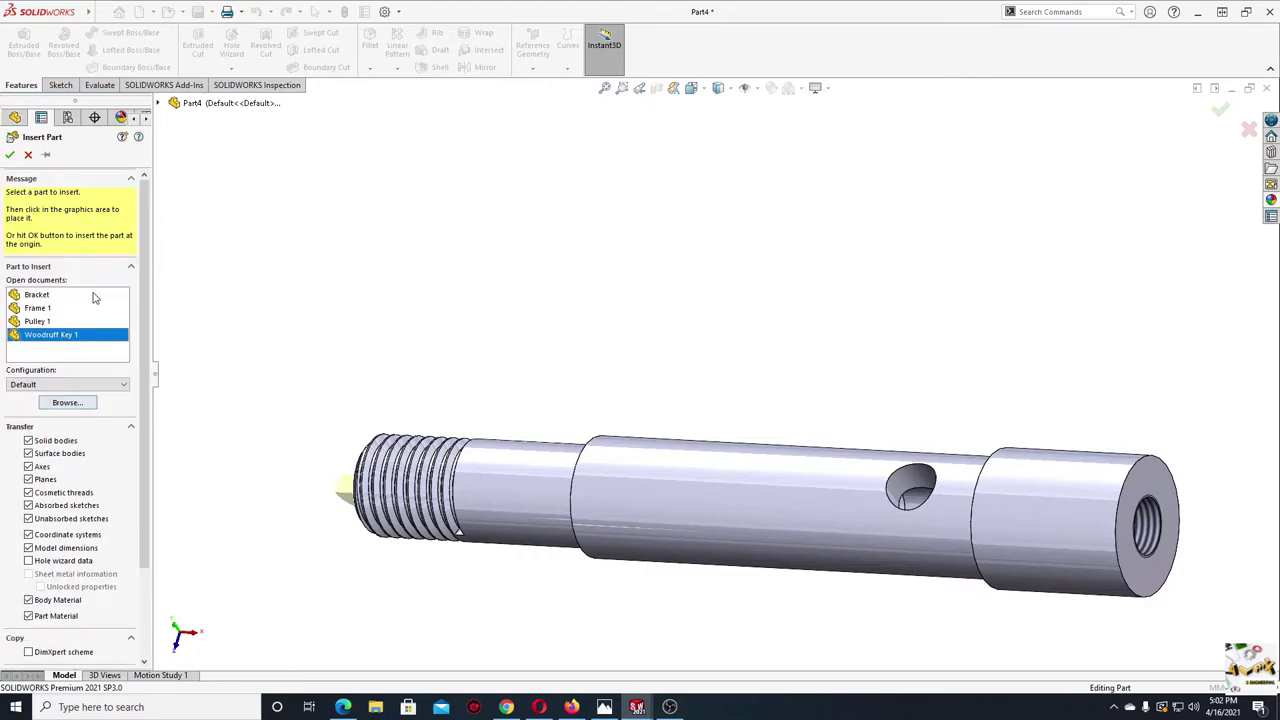
pyautogui.click(9, 155)
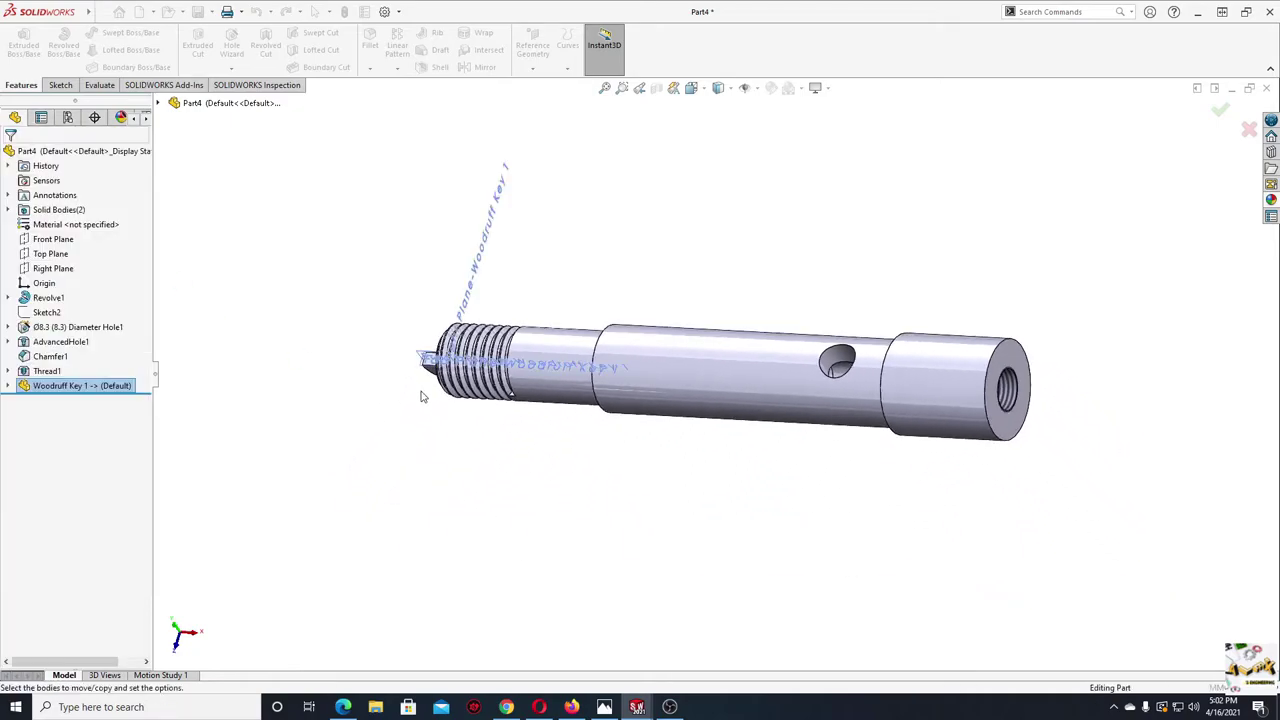
# - Mate the key's Top Plane to the shaft's Top Plane with a 9.50 mm distance
pyautogui.scroll(-3, 486, 323)
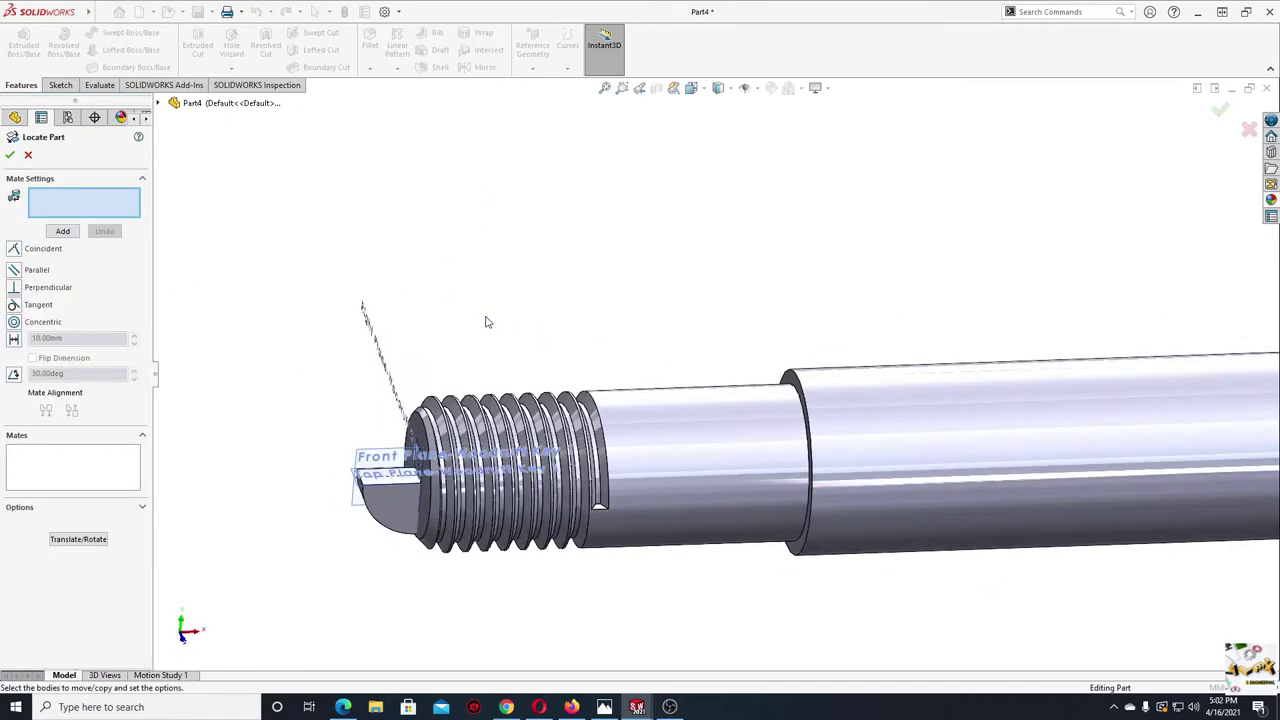
pyautogui.scroll(-1, 486, 323)
pyautogui.scroll(-2, 487, 300)
pyautogui.moveTo(487, 287); pyautogui.dragTo(485, 261)
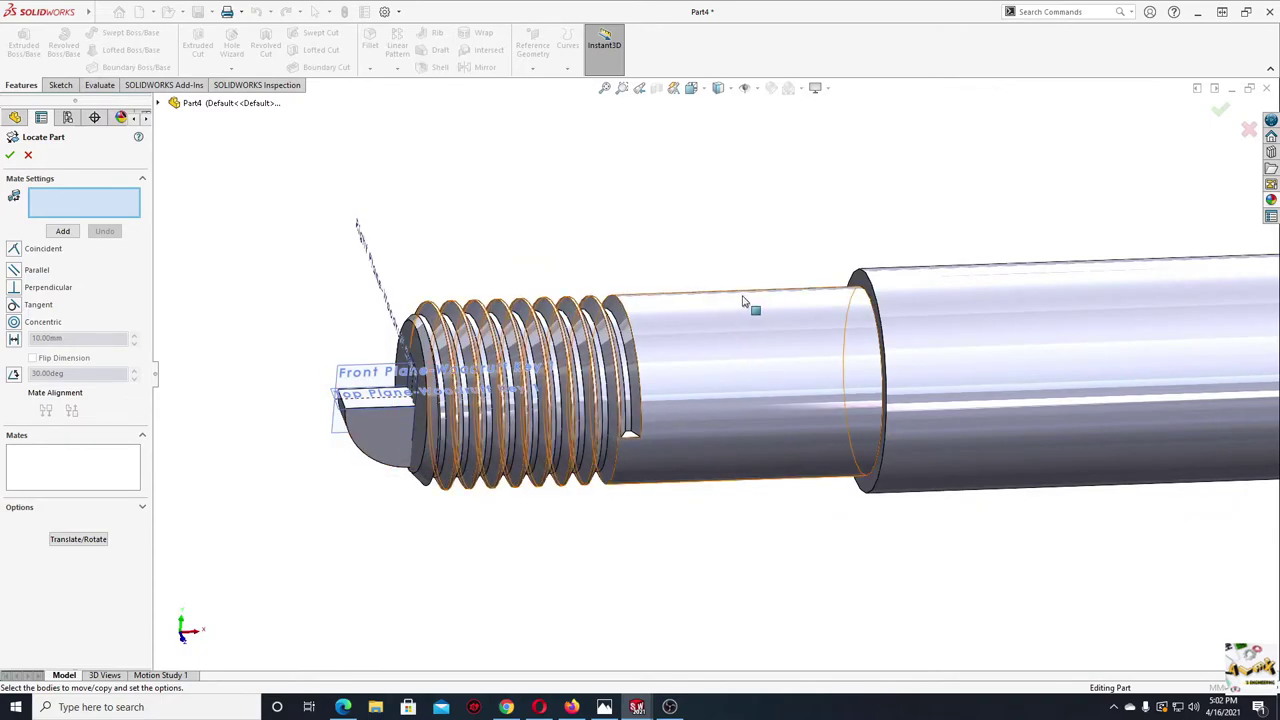
pyautogui.moveTo(224, 389)
pyautogui.mouseDown(button='middle')
pyautogui.moveTo(226, 449)
pyautogui.moveTo(240, 457)
pyautogui.mouseUp(button='middle')
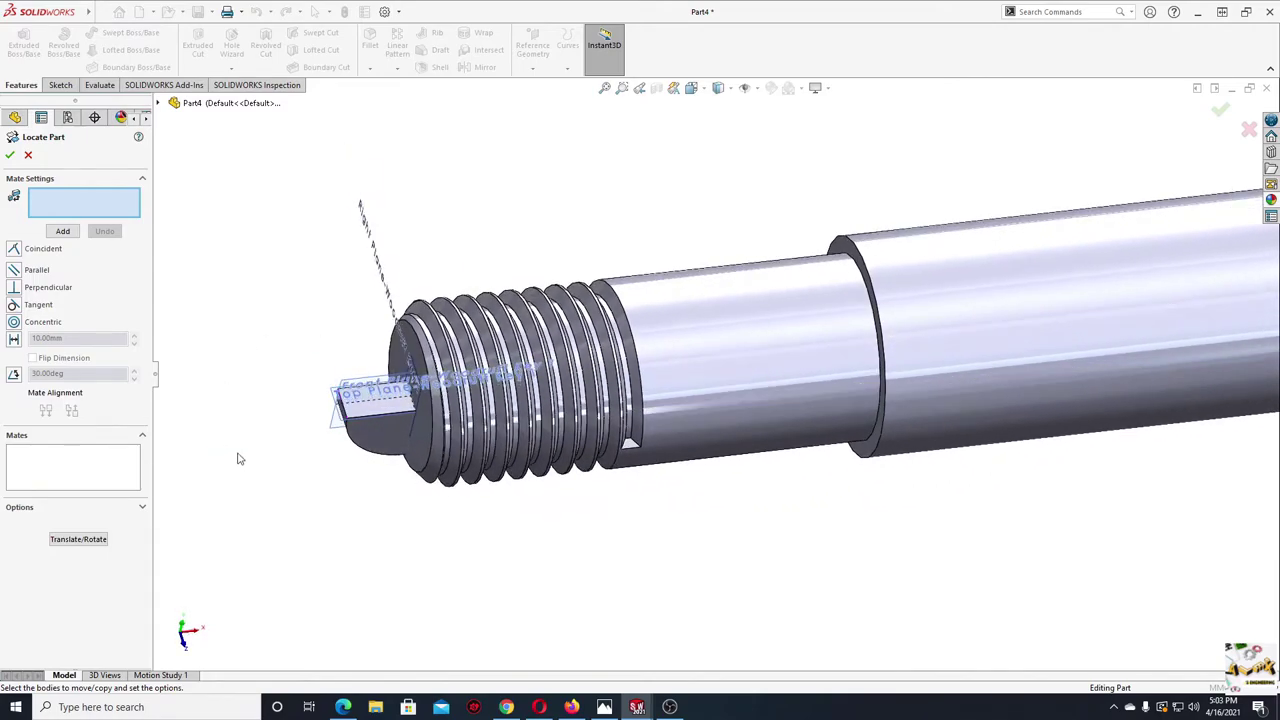
pyautogui.click(370, 412)
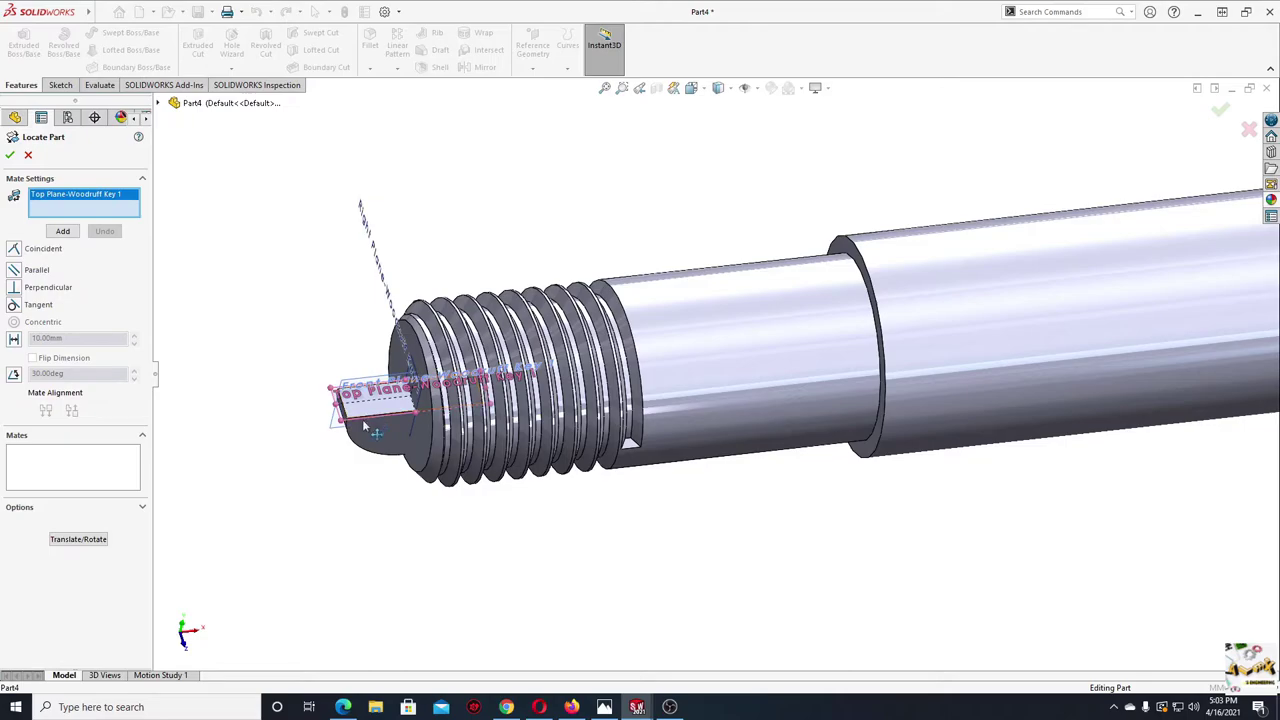
pyautogui.click(158, 104)
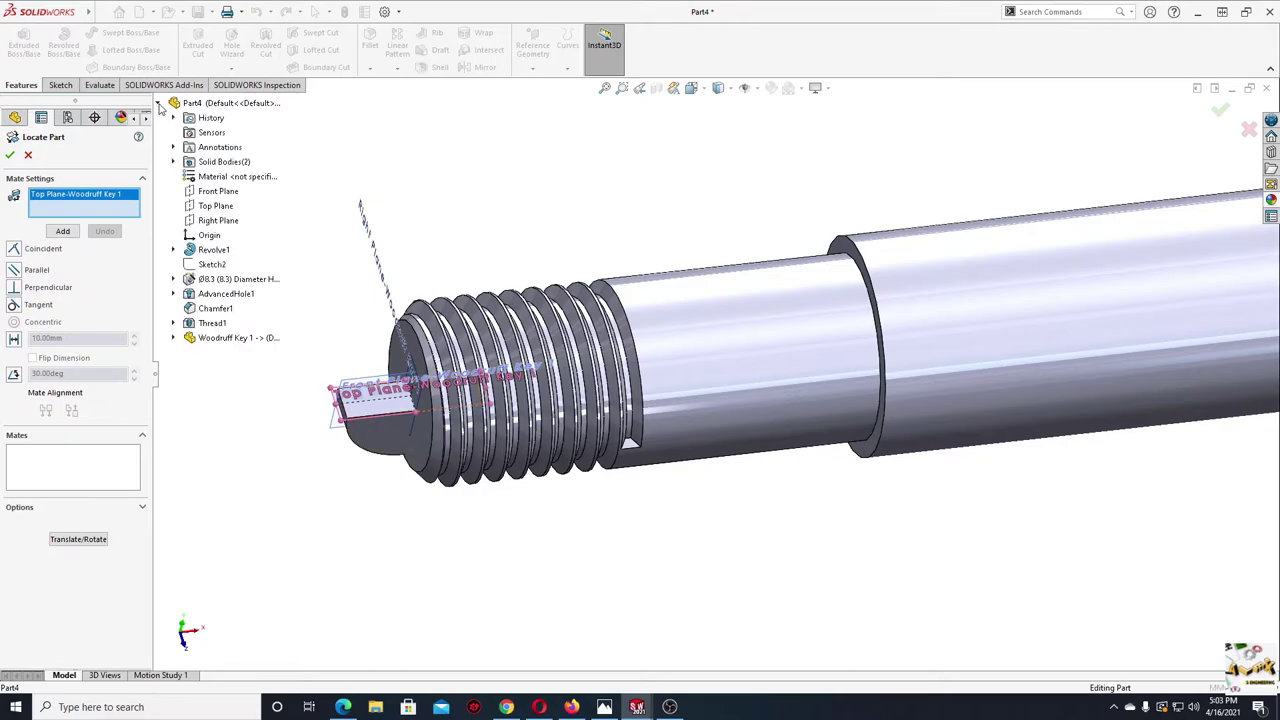
pyautogui.click(224, 207)
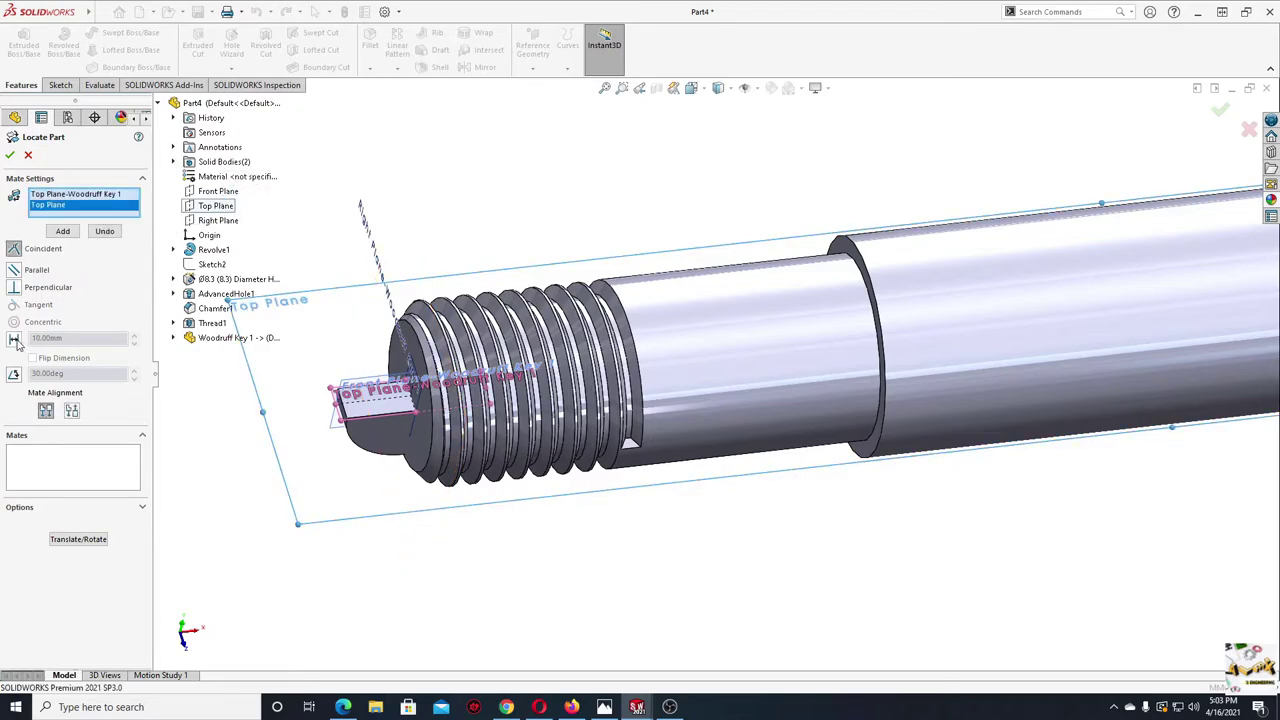
pyautogui.click(14, 340)
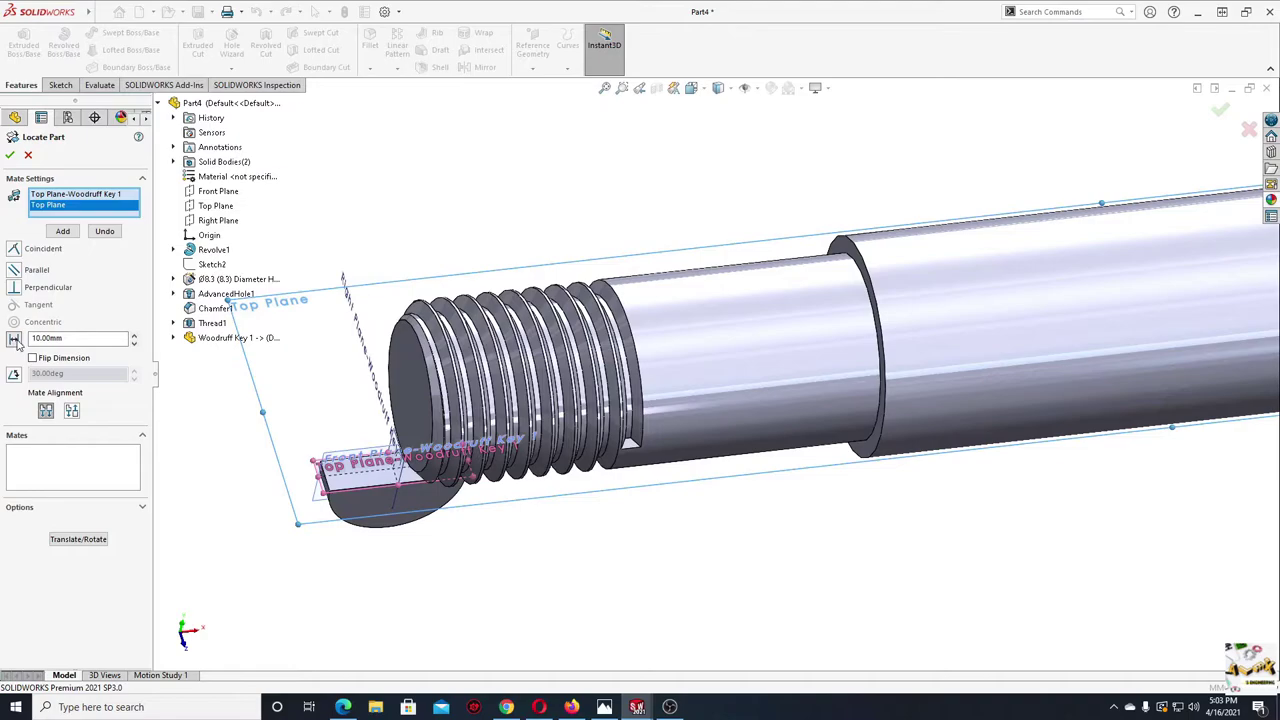
pyautogui.doubleClick(73, 337)
pyautogui.write('9.5')
pyautogui.press('Return')
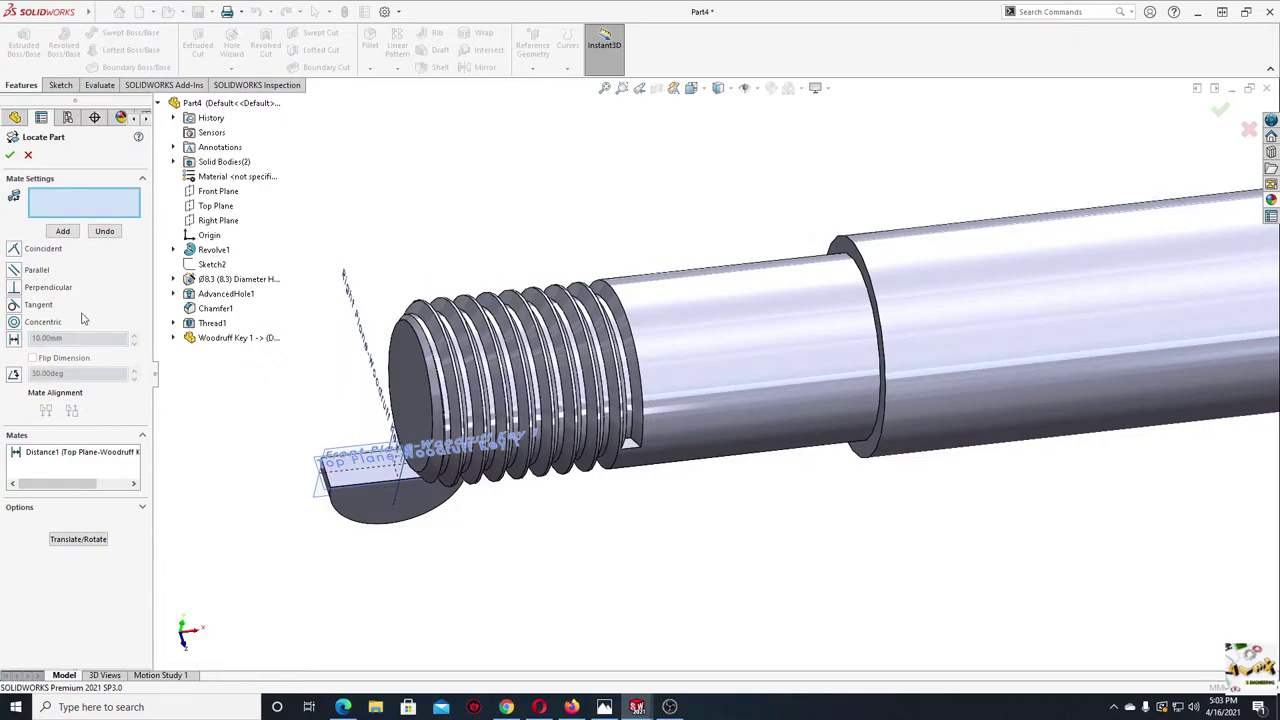
# - Flip the Distance1 mate dimension so the key sits above the shaft
pyautogui.moveTo(226, 456); pyautogui.dragTo(211, 325, button='middle')
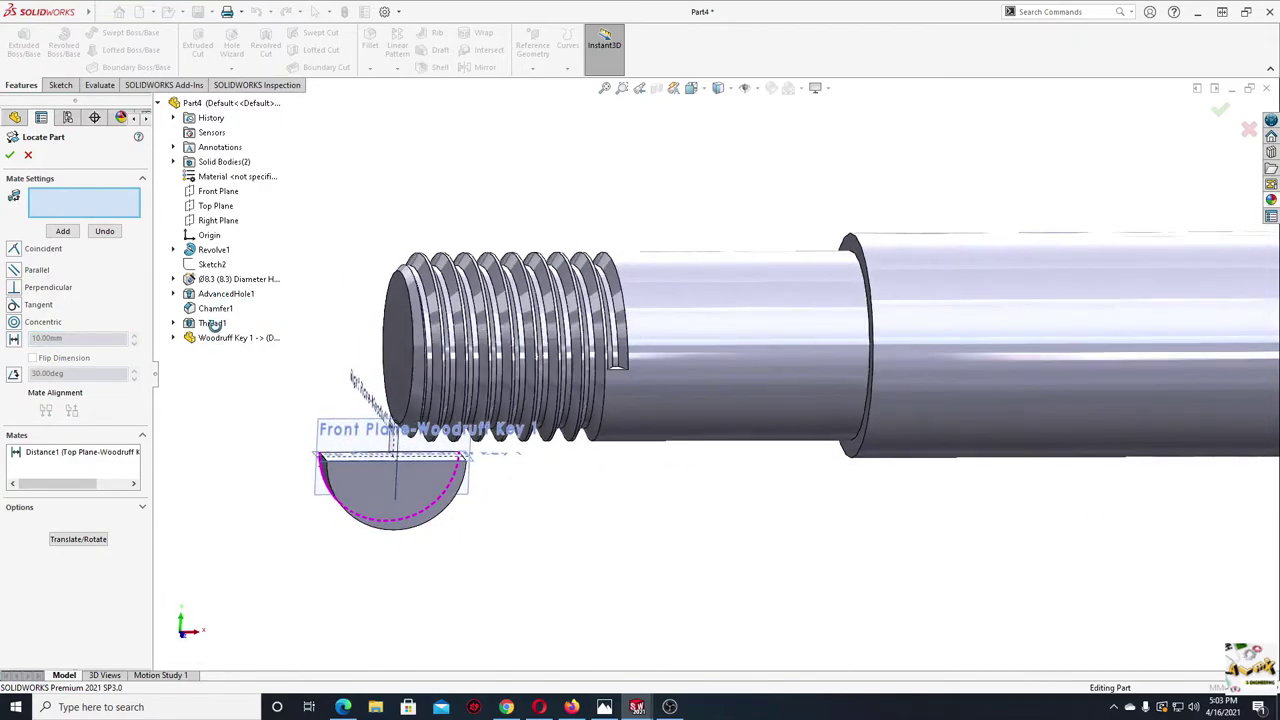
pyautogui.click(78, 456)
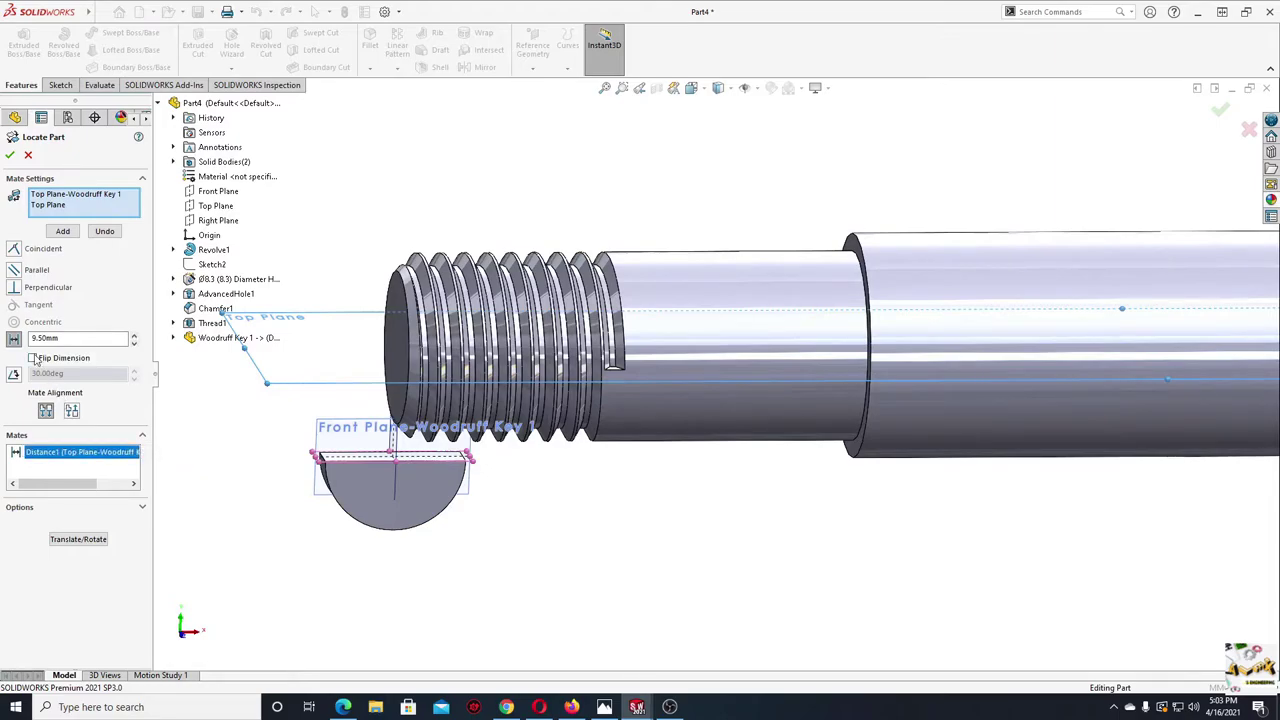
pyautogui.click(33, 358)
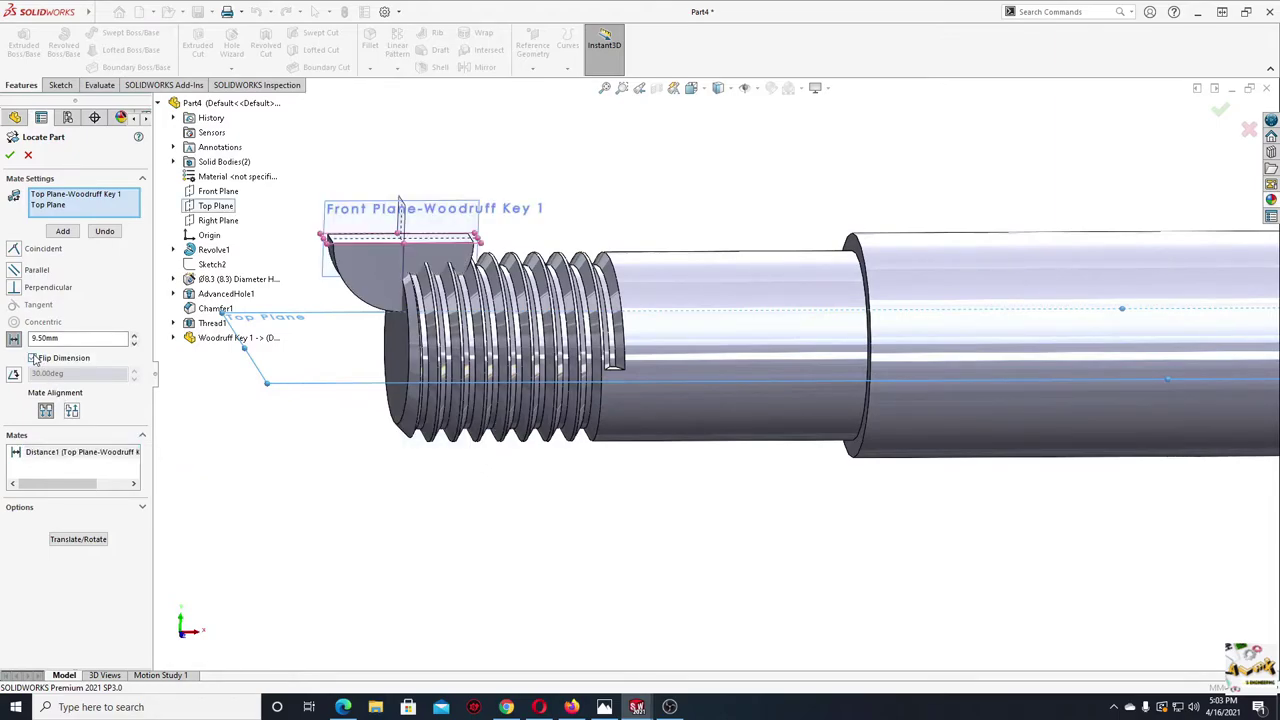
pyautogui.click(66, 233)
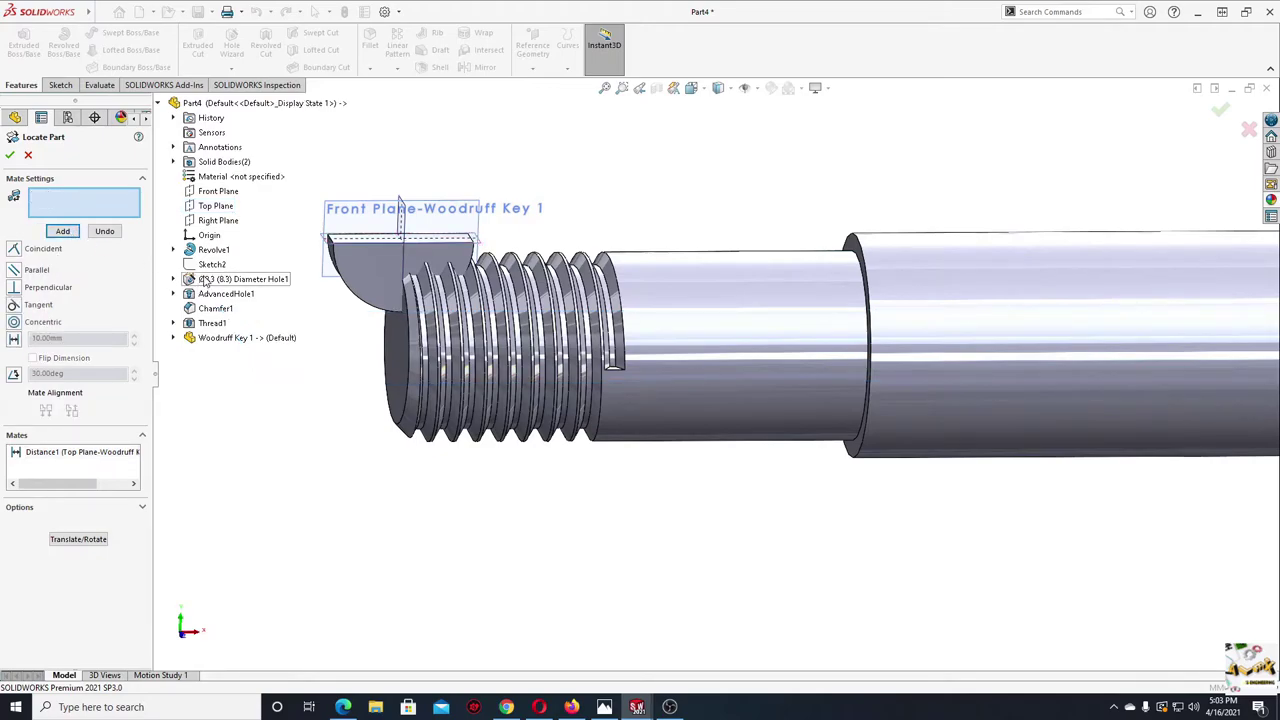
# - Mate the key's Front Plane coincident with the shaft's Front Plane
pyautogui.click(343, 222)
pyautogui.moveTo(343, 222); pyautogui.dragTo(345, 270, button='middle')
pyautogui.click(345, 270)
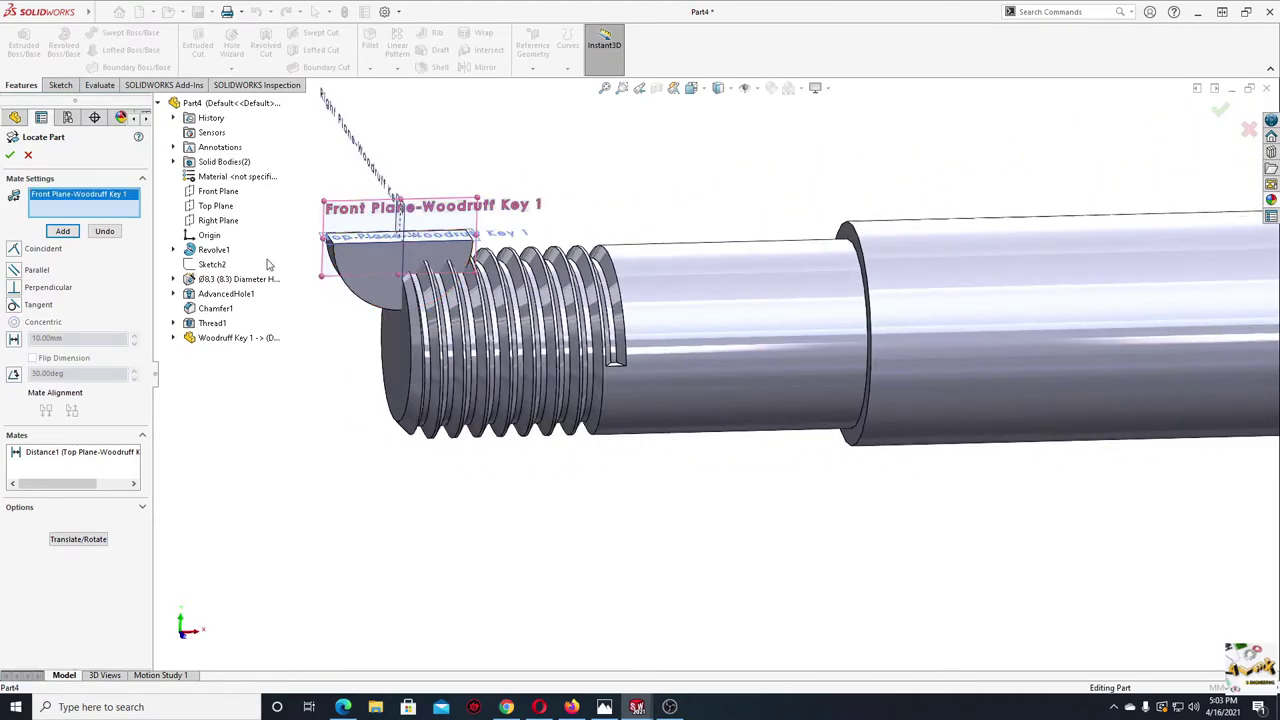
pyautogui.click(218, 192)
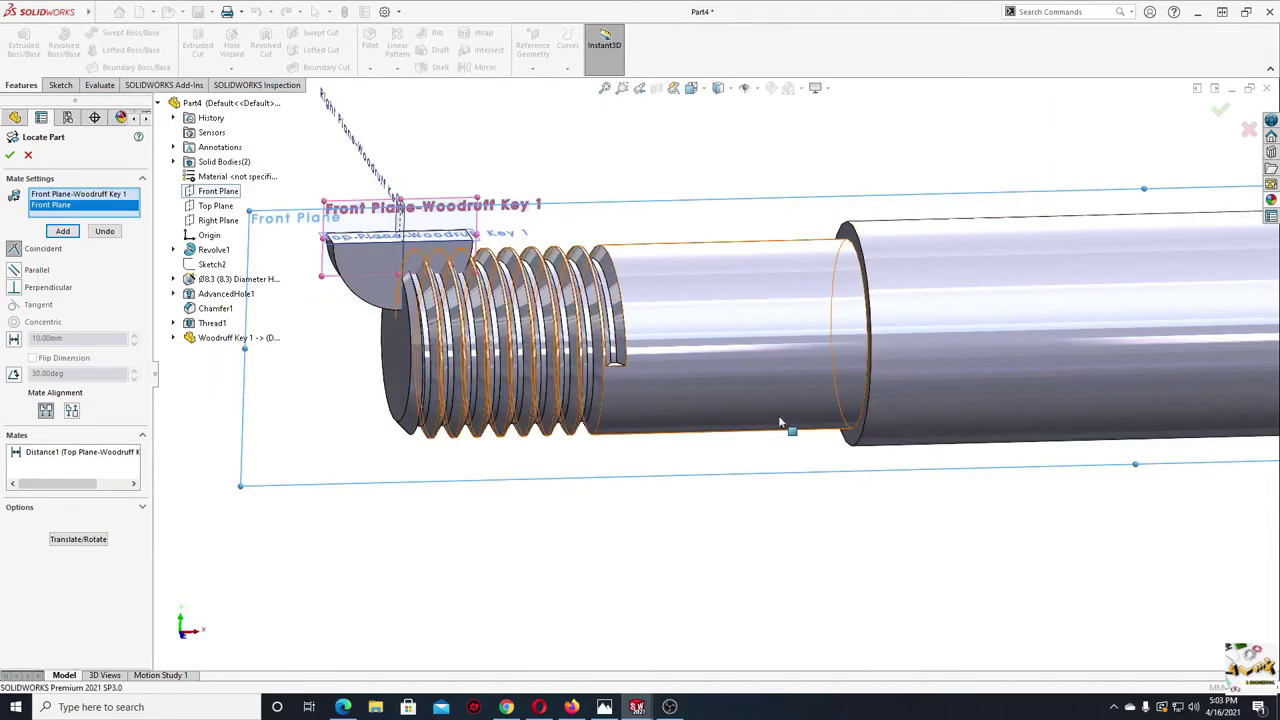
pyautogui.keyDown('ctrl'); pyautogui.moveTo(710, 357); pyautogui.dragTo(763, 448, button='middle'); pyautogui.keyUp('ctrl')
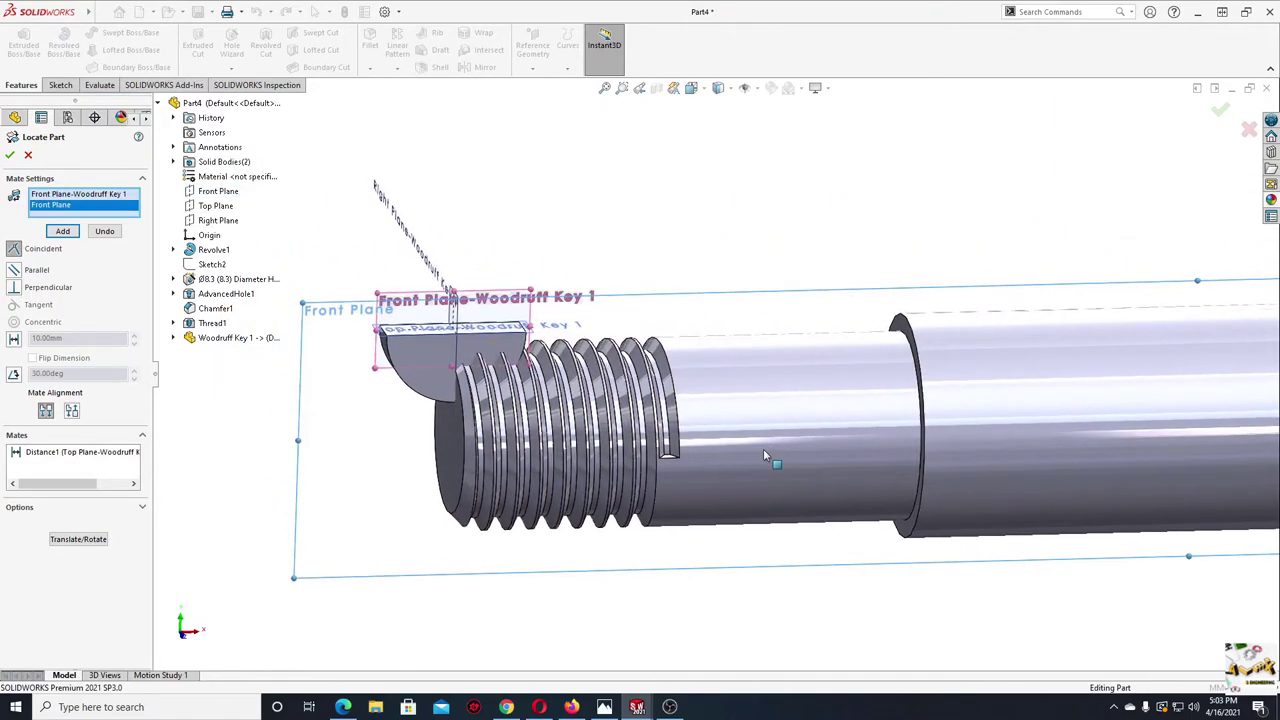
pyautogui.click(14, 249)
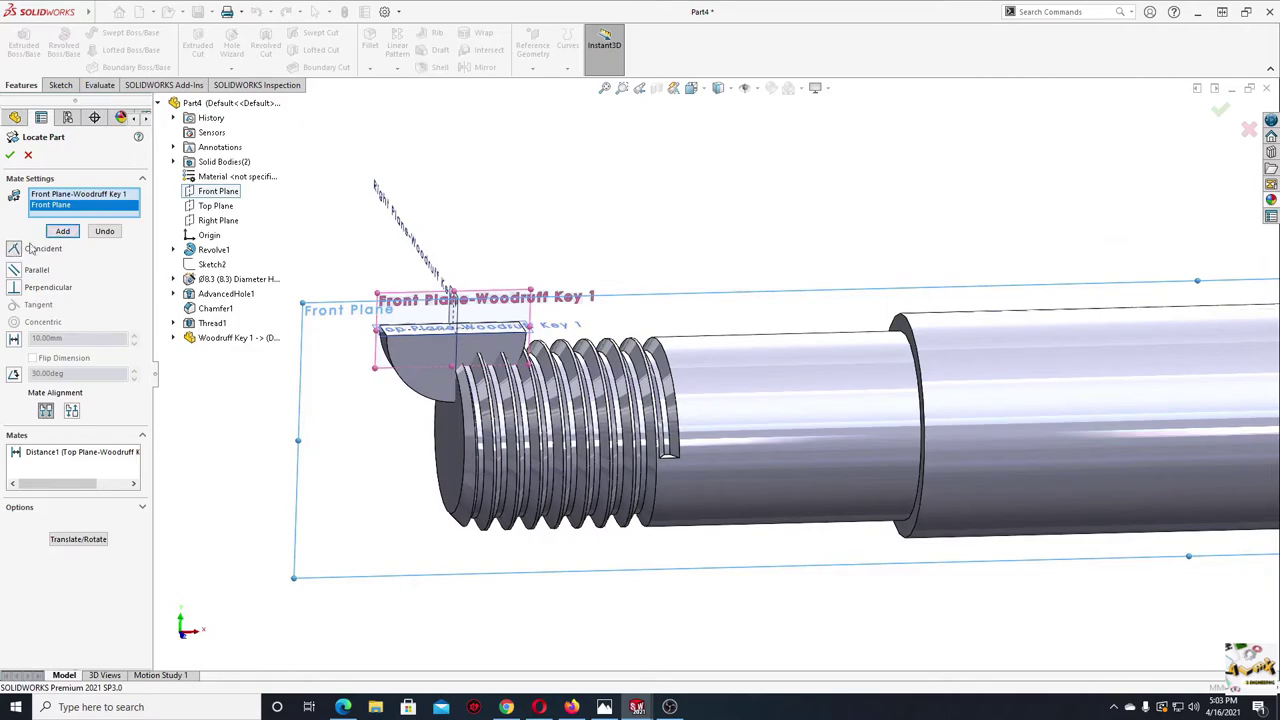
pyautogui.click(62, 231)
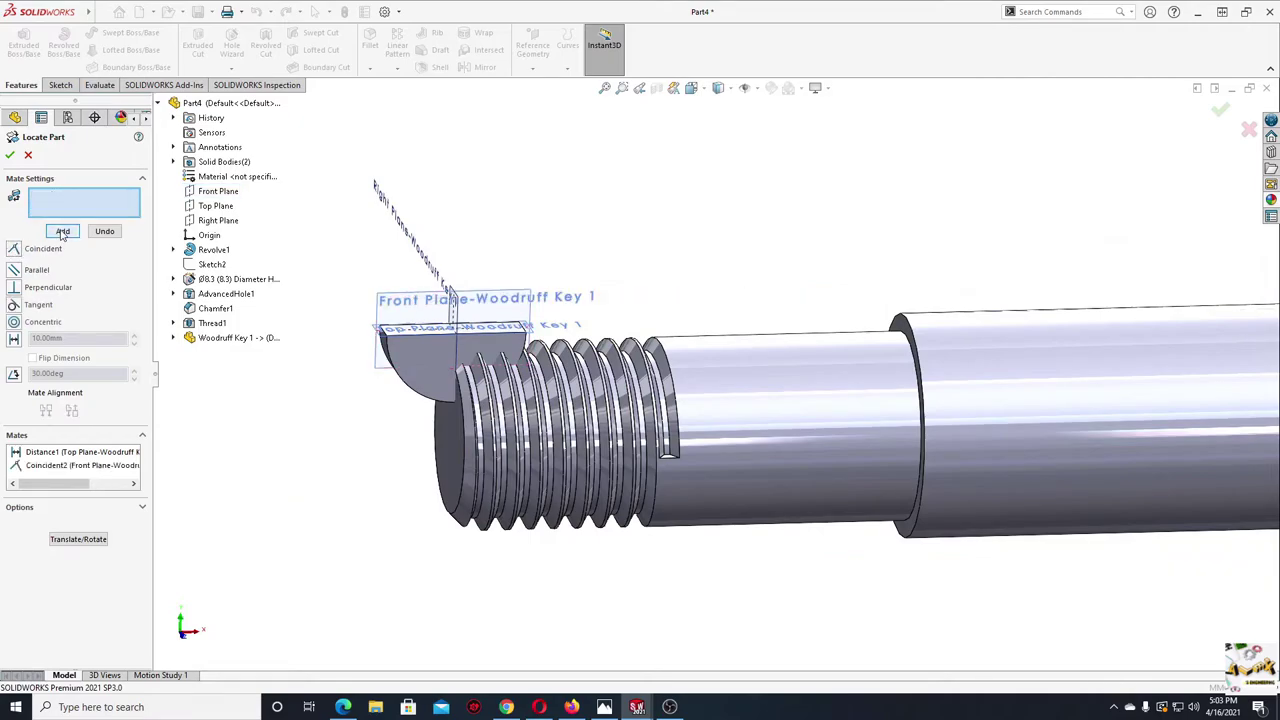
# - Add an 11 mm distance mate between the shaft shoulder face and the key's Right Plane
pyautogui.moveTo(520, 412); pyautogui.dragTo(808, 373)
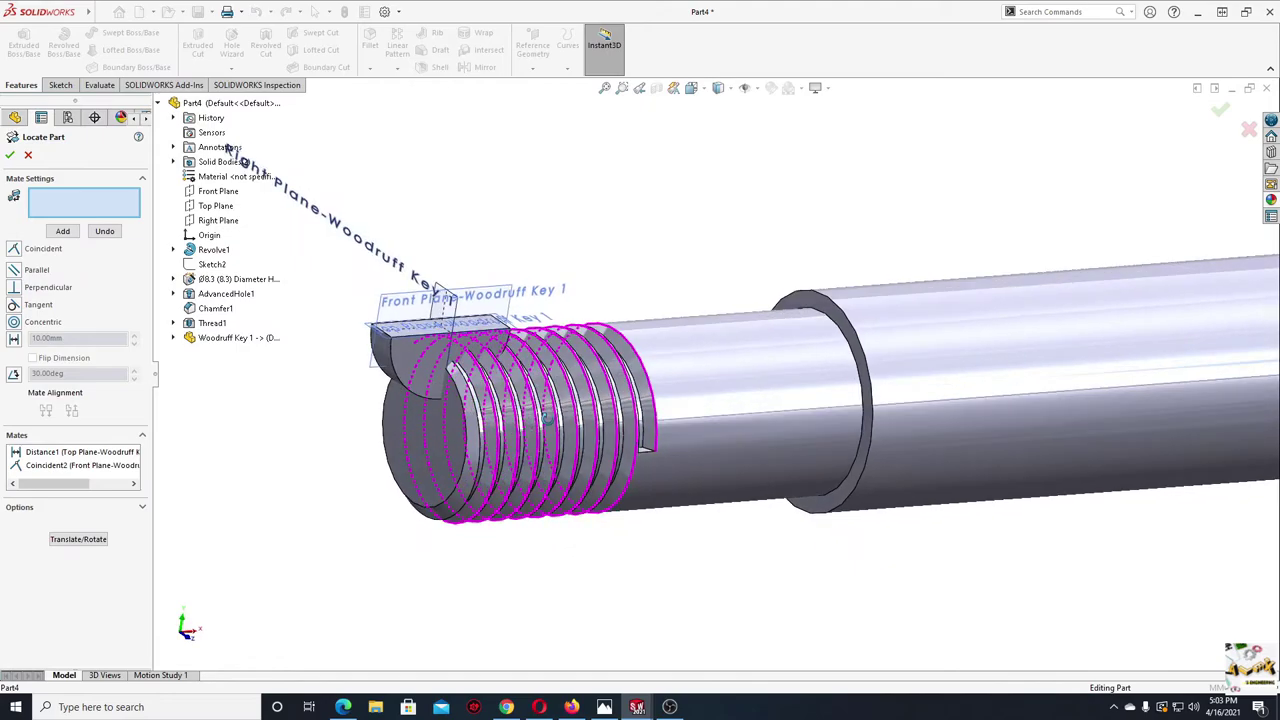
pyautogui.click(835, 333)
pyautogui.moveTo(491, 343)
pyautogui.mouseDown(button='middle')
pyautogui.moveTo(413, 353)
pyautogui.moveTo(331, 406)
pyautogui.moveTo(306, 380)
pyautogui.mouseUp(button='middle')
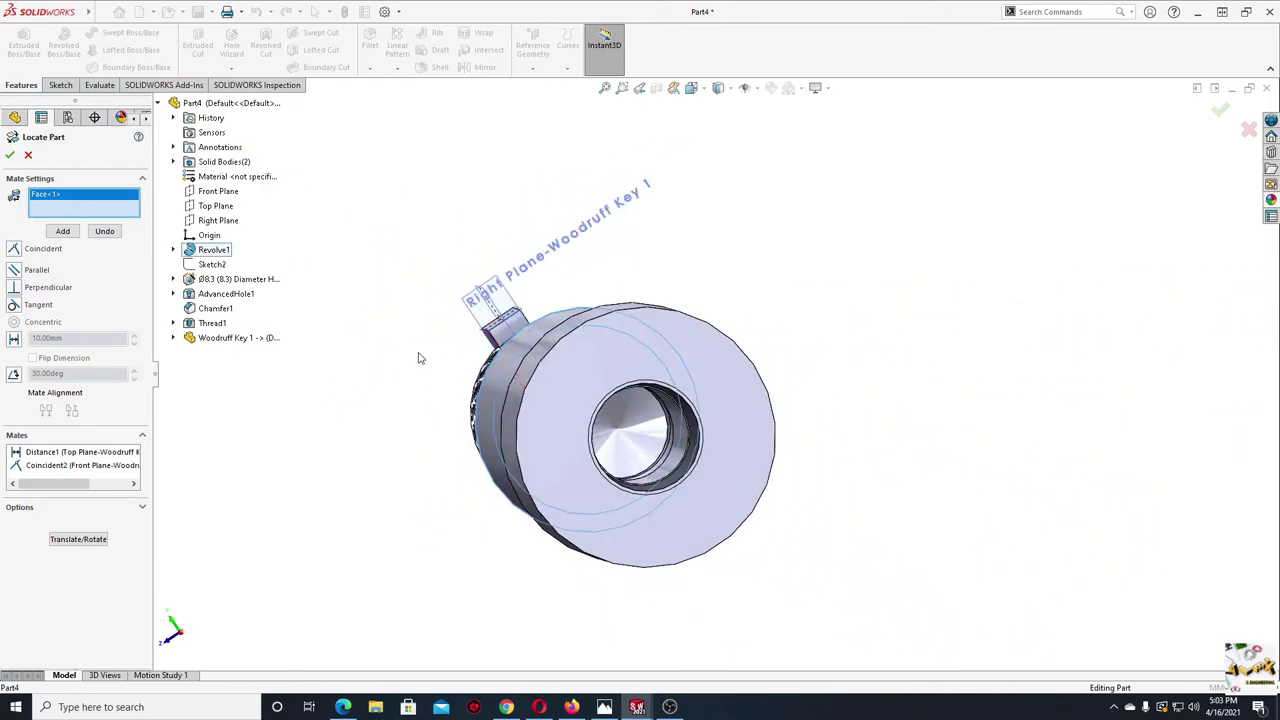
pyautogui.click(478, 316)
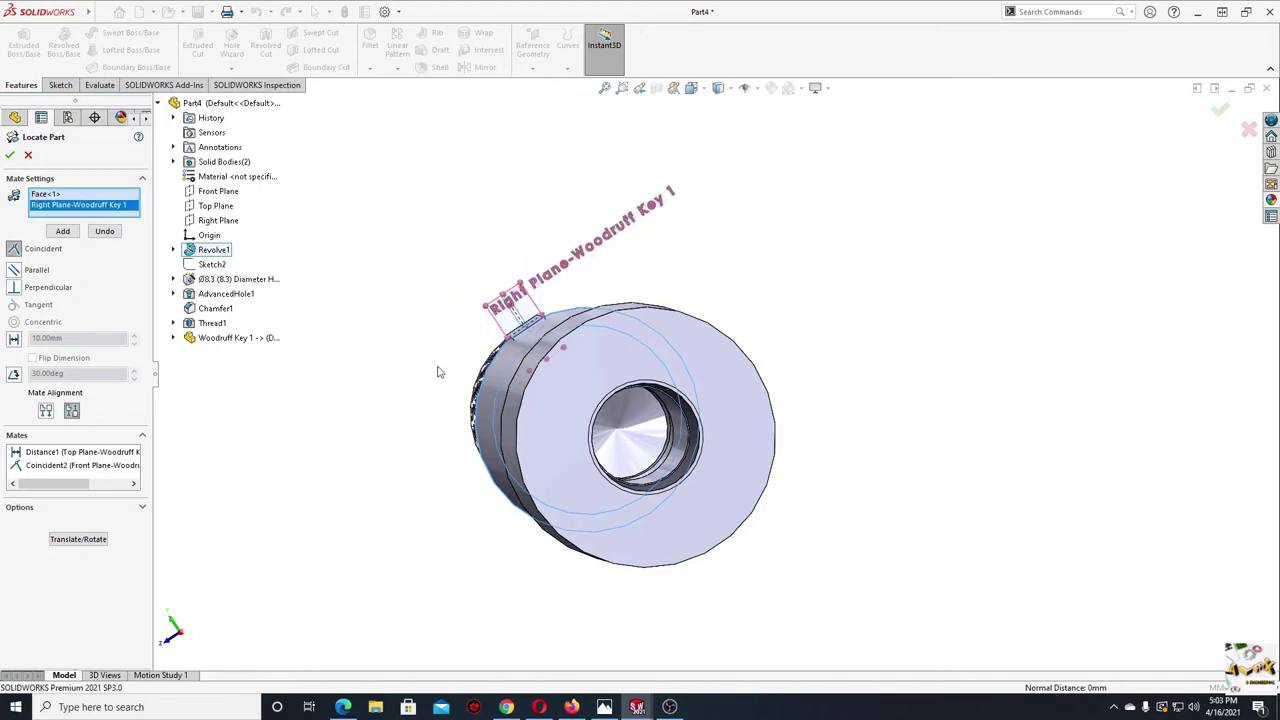
pyautogui.moveTo(437, 372)
pyautogui.mouseDown(button='middle')
pyautogui.moveTo(506, 357)
pyautogui.moveTo(429, 374)
pyautogui.moveTo(694, 409)
pyautogui.mouseUp(button='middle')
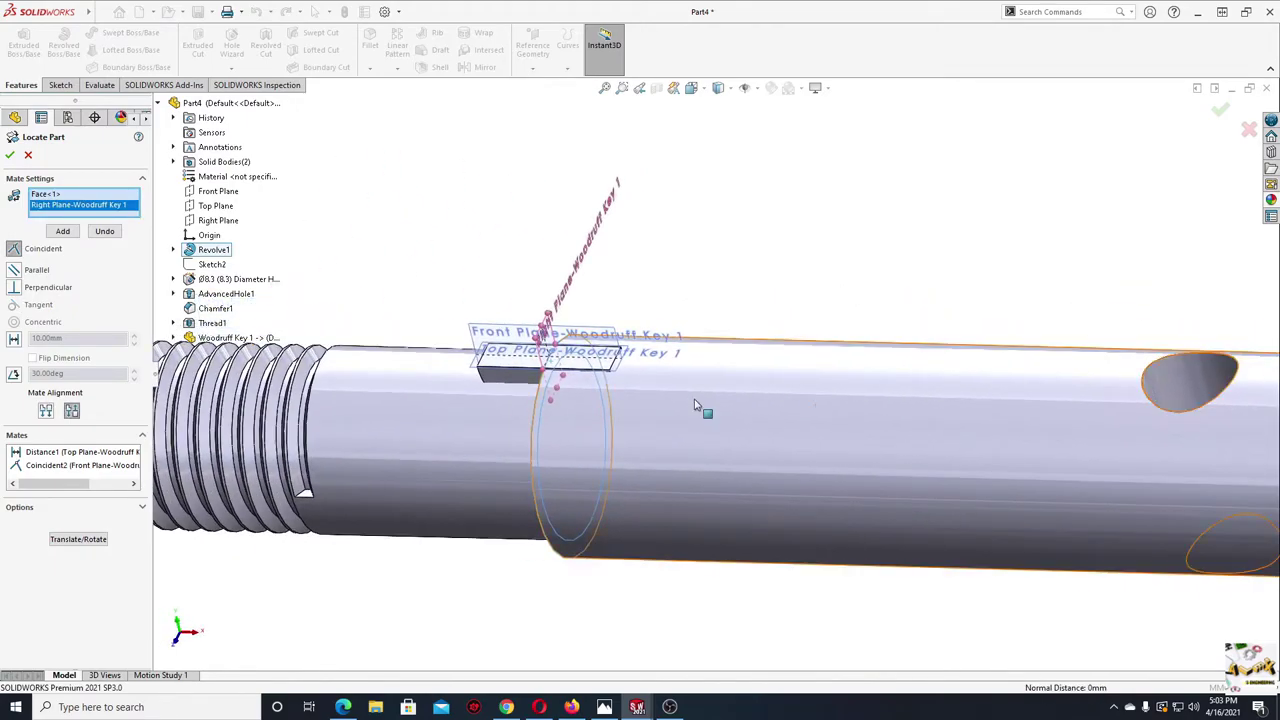
pyautogui.click(14, 340)
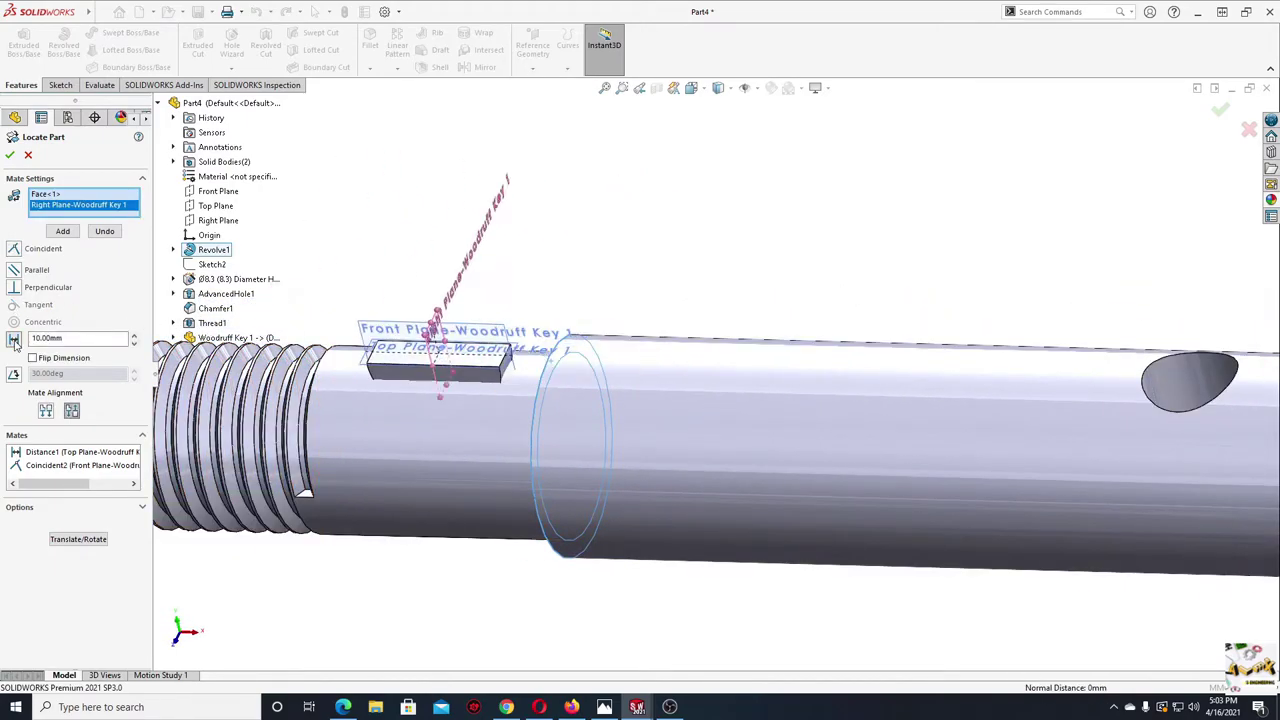
pyautogui.doubleClick(76, 338)
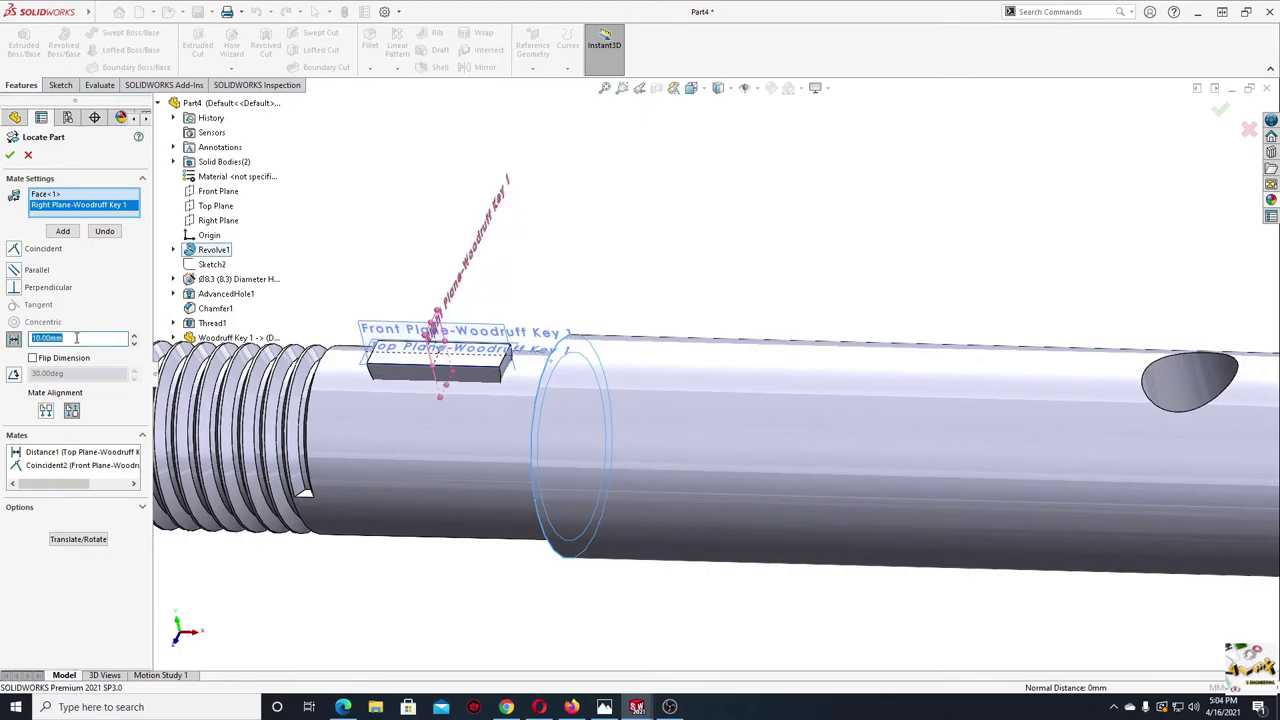
pyautogui.press('Return')
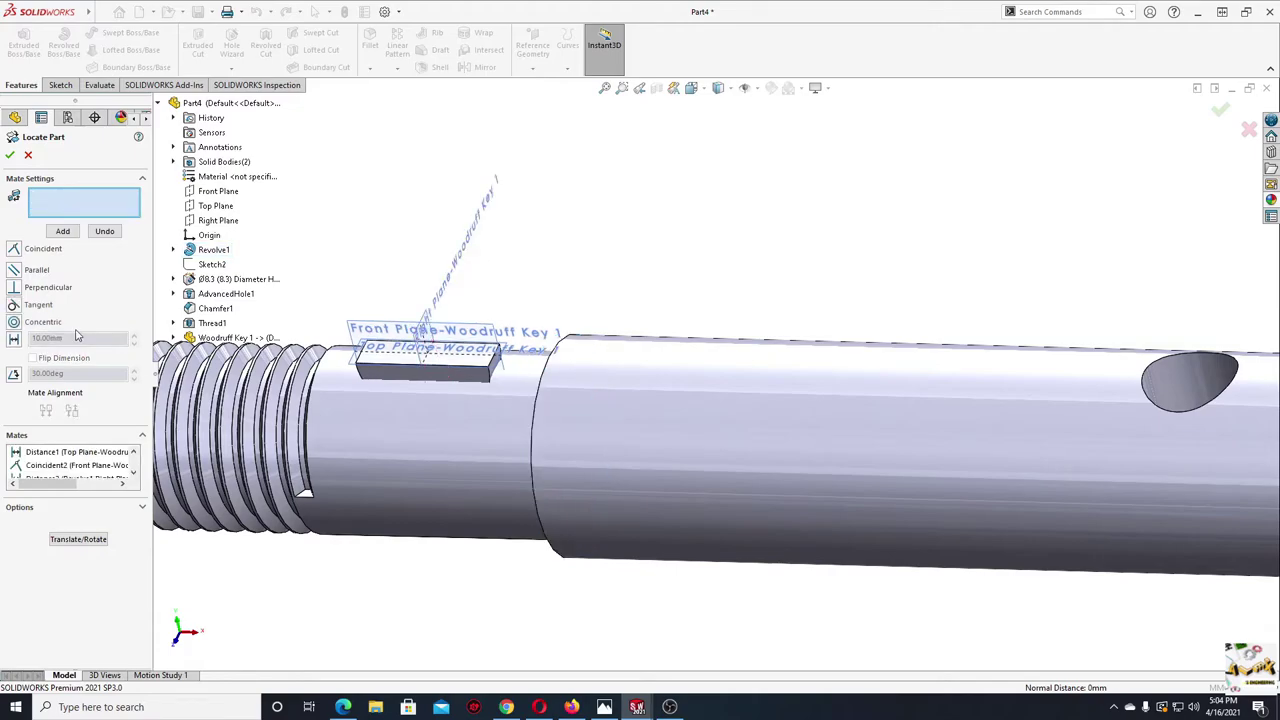
# - Dismiss the missing-selection warning and close Locate Part to finish placing the key
pyautogui.click(62, 231)
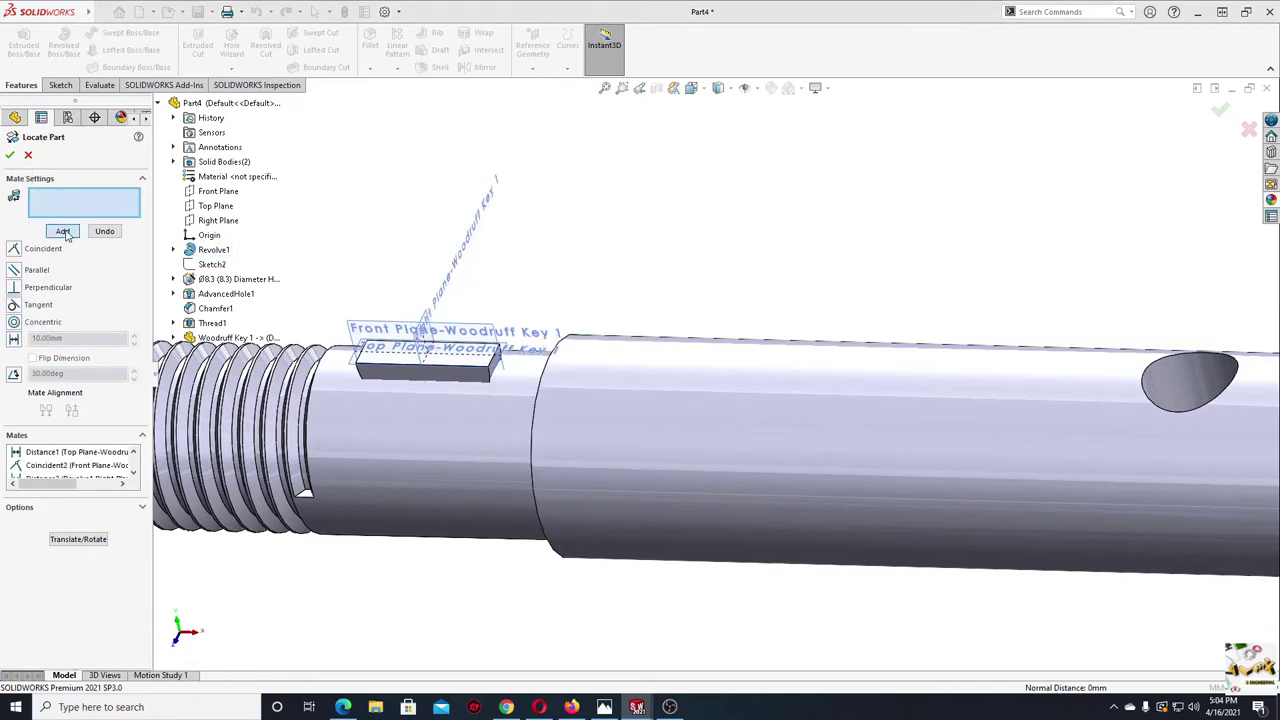
pyautogui.click(722, 352)
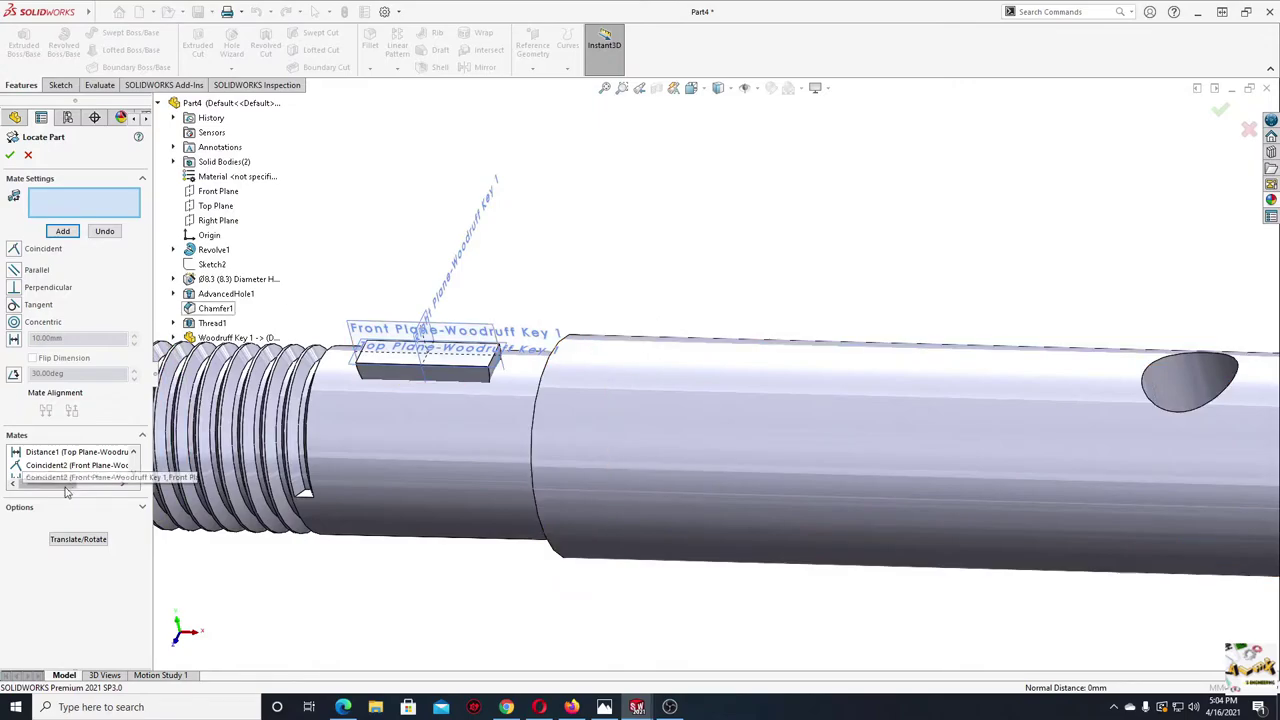
pyautogui.scroll(-1, 72, 474)
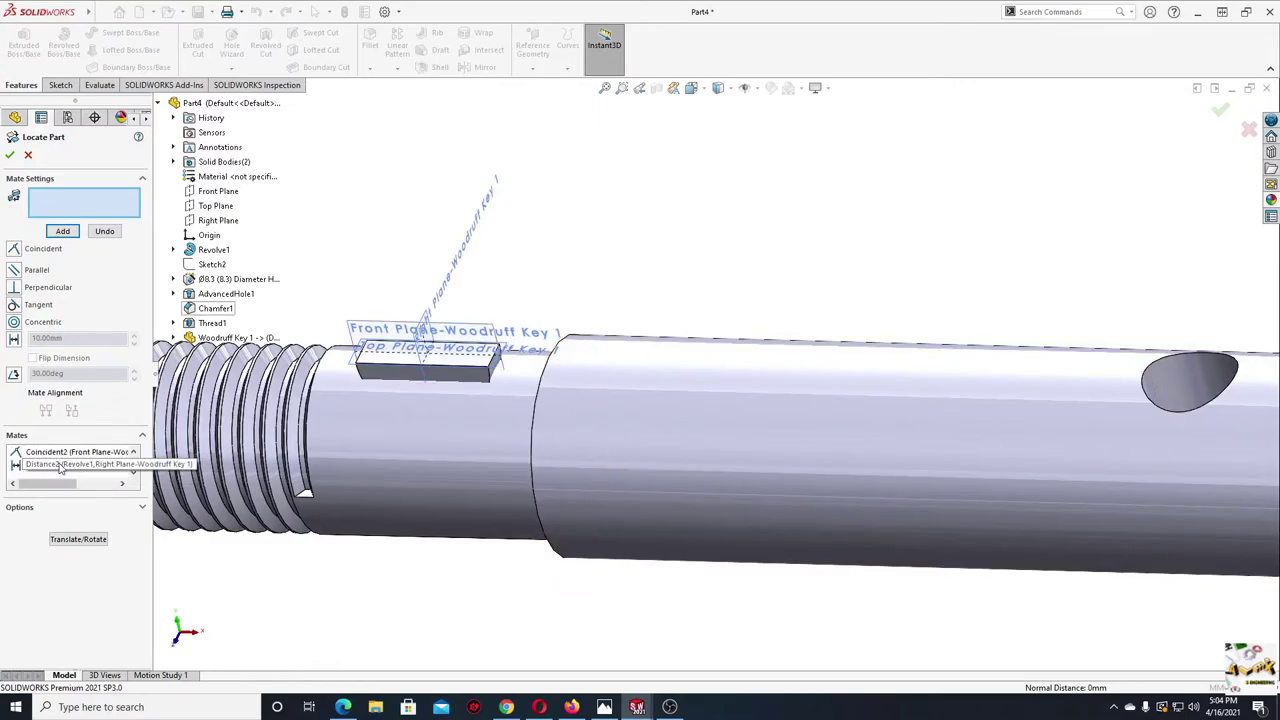
pyautogui.click(10, 156)
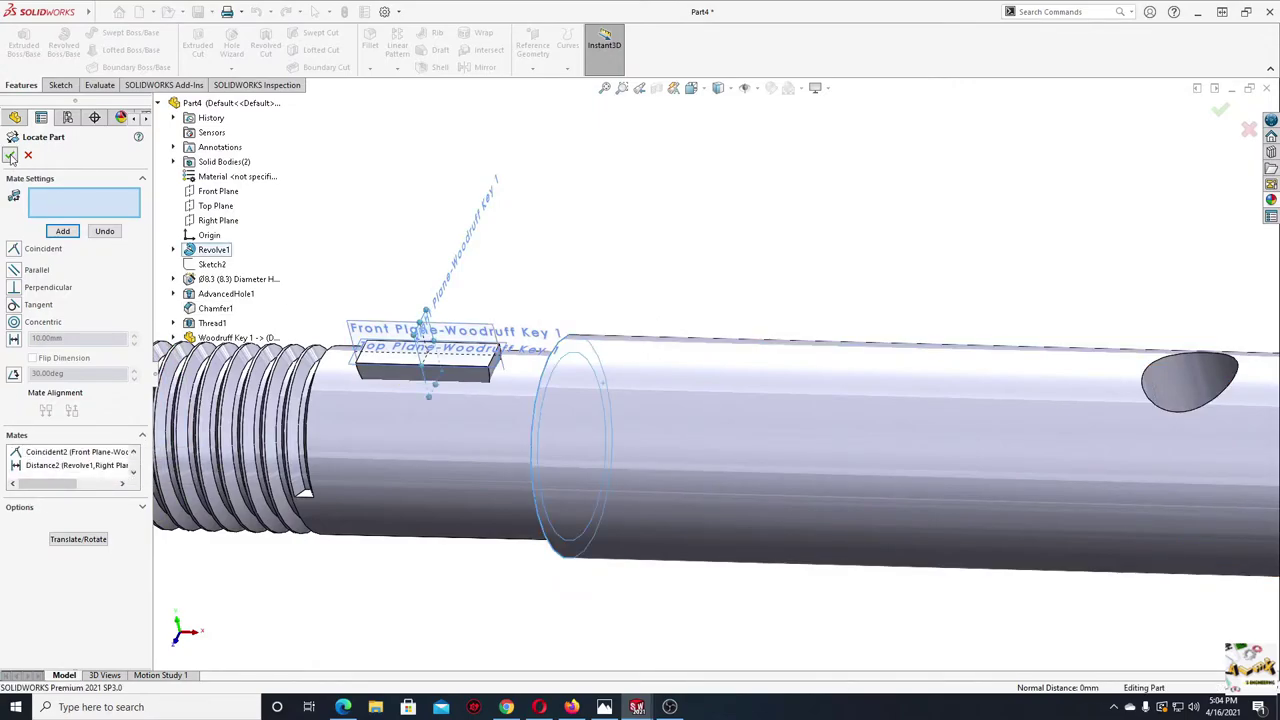
pyautogui.moveTo(340, 380); pyautogui.dragTo(366, 286, button='middle')
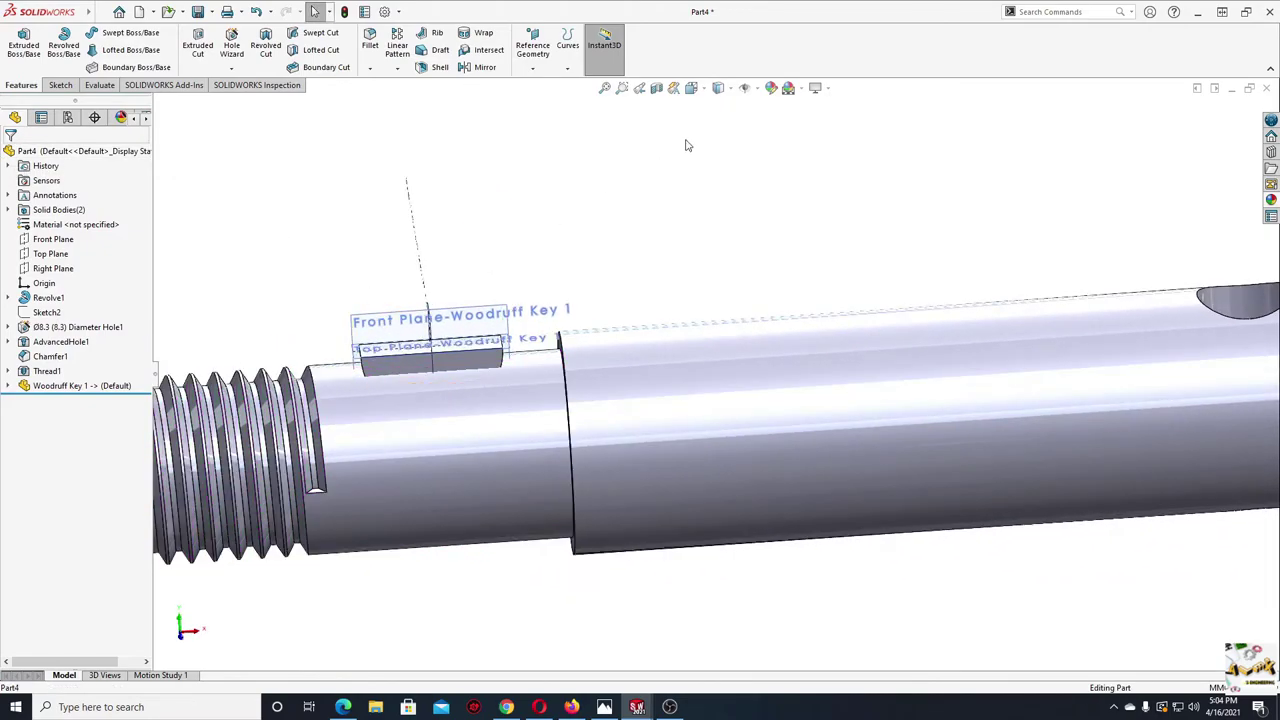
# - Hide the planes in the view, then open the Insert menu to reach the Combine feature
pyautogui.click(758, 90)
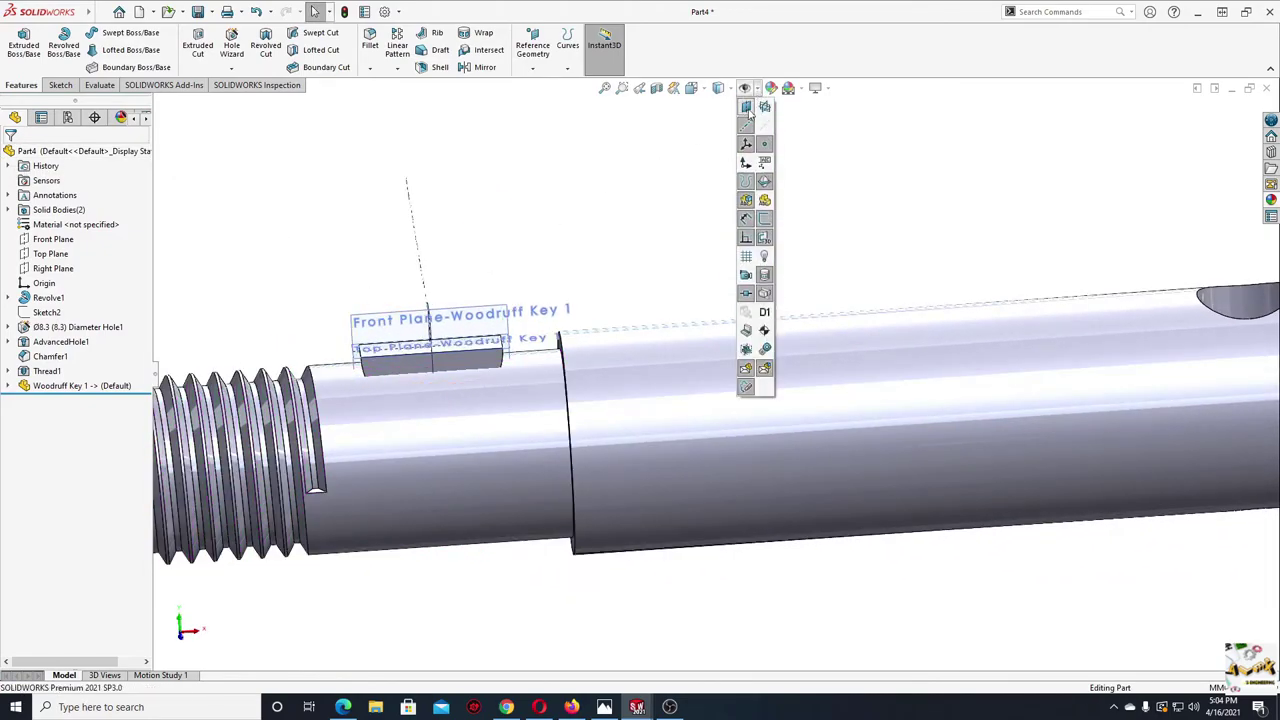
pyautogui.click(746, 110)
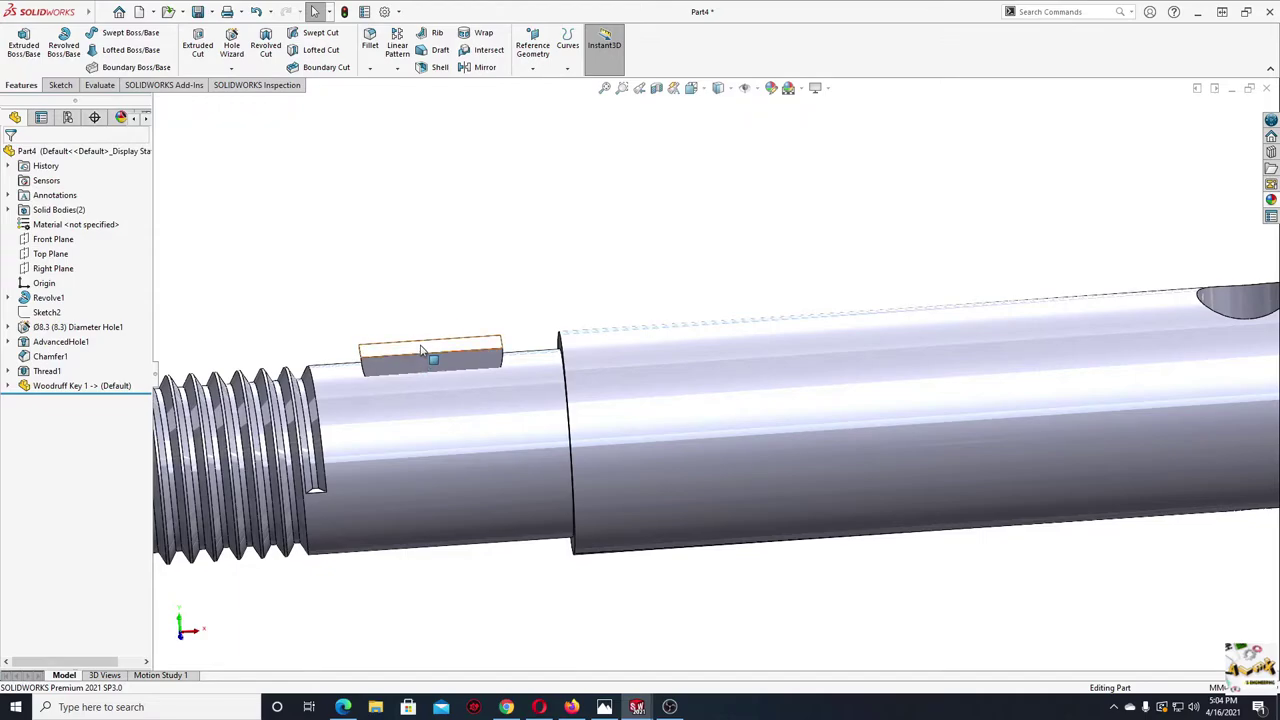
pyautogui.moveTo(430, 400)
pyautogui.mouseDown(button='middle')
pyautogui.moveTo(449, 437)
pyautogui.moveTo(423, 326)
pyautogui.moveTo(383, 297)
pyautogui.moveTo(370, 370)
pyautogui.moveTo(457, 403)
pyautogui.moveTo(428, 363)
pyautogui.mouseUp(button='middle')
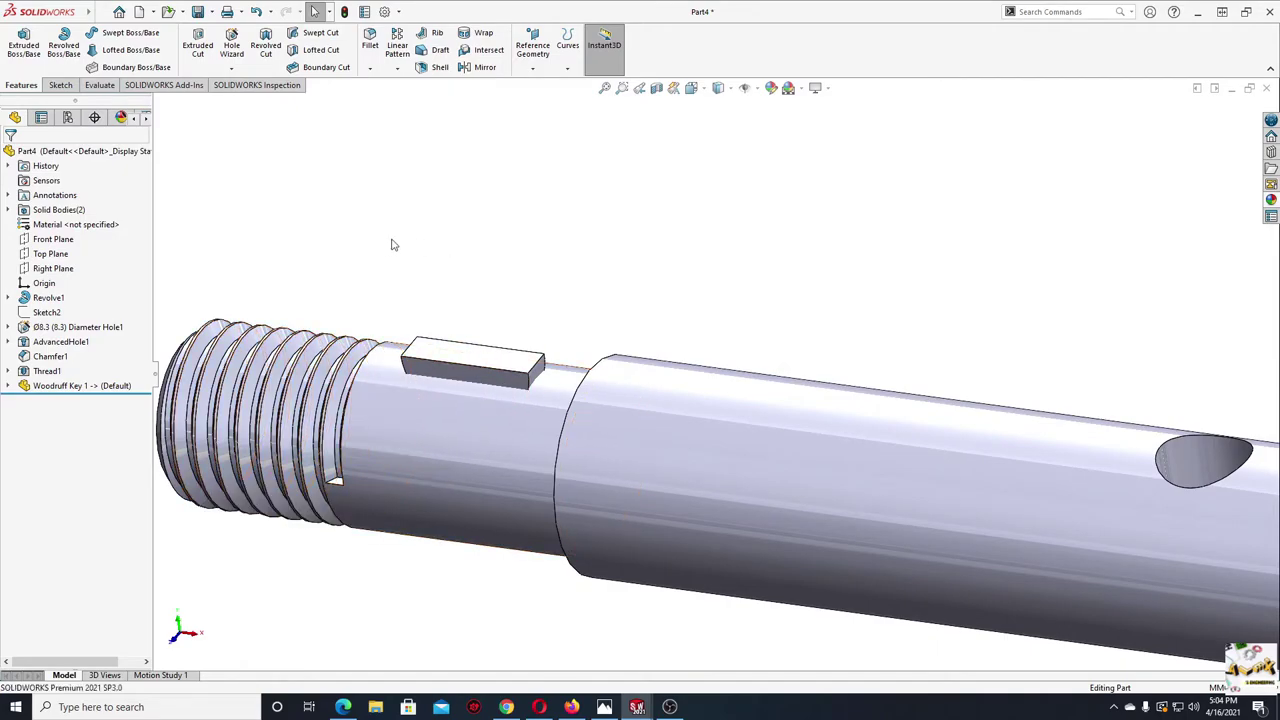
pyautogui.moveTo(40, 12)
pyautogui.click(101, 12)
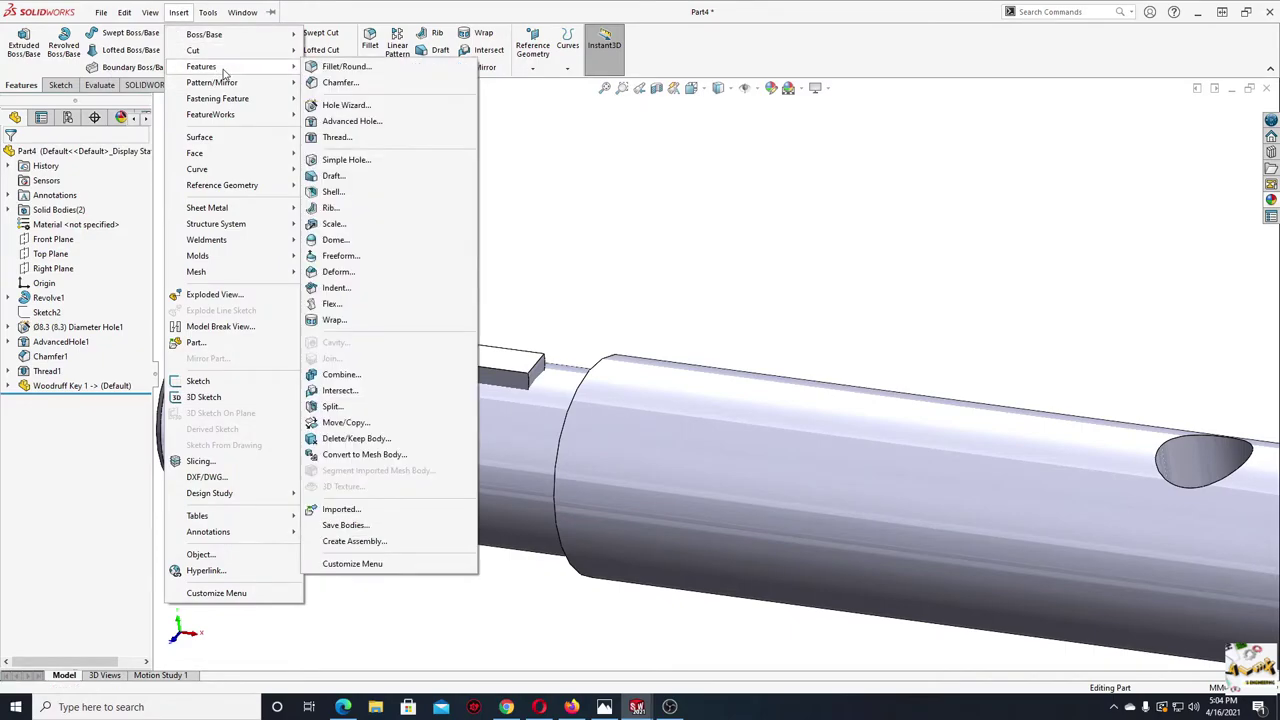
pyautogui.moveTo(201, 66)
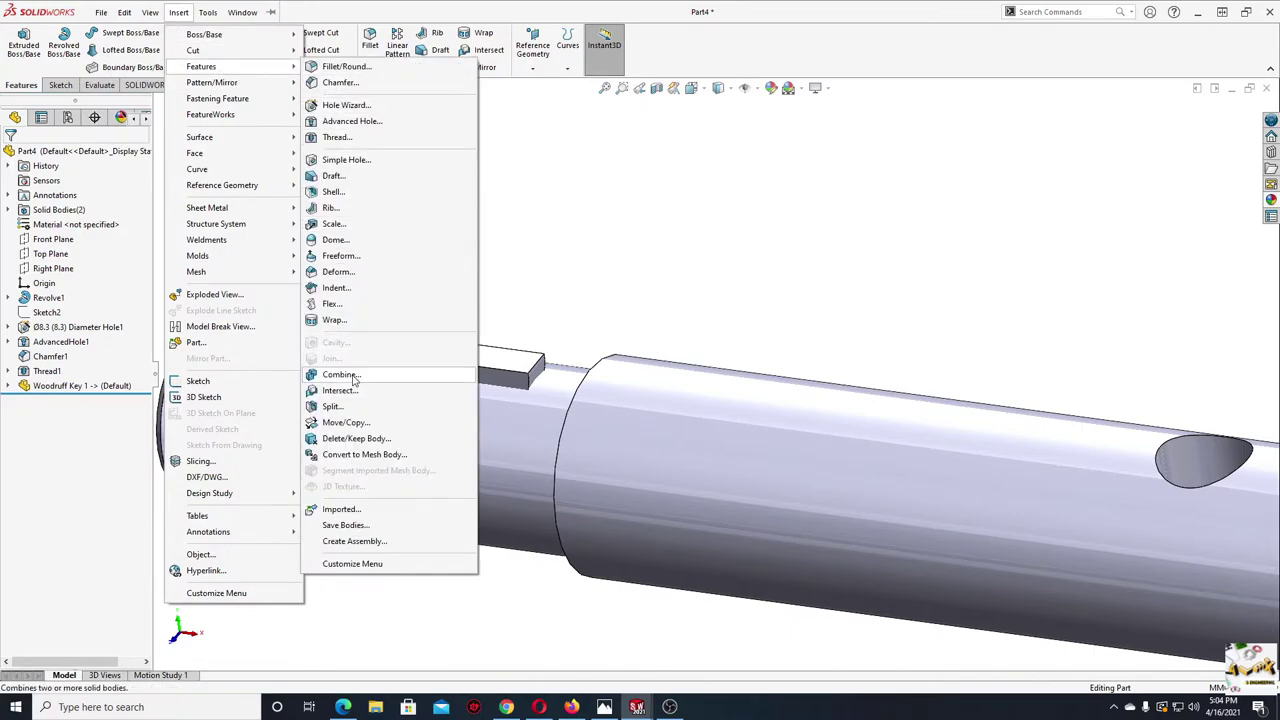
# - Combine with Subtract: shaft as main body, Woodruff Key 1 removed to cut the keyseat
pyautogui.click(340, 374)
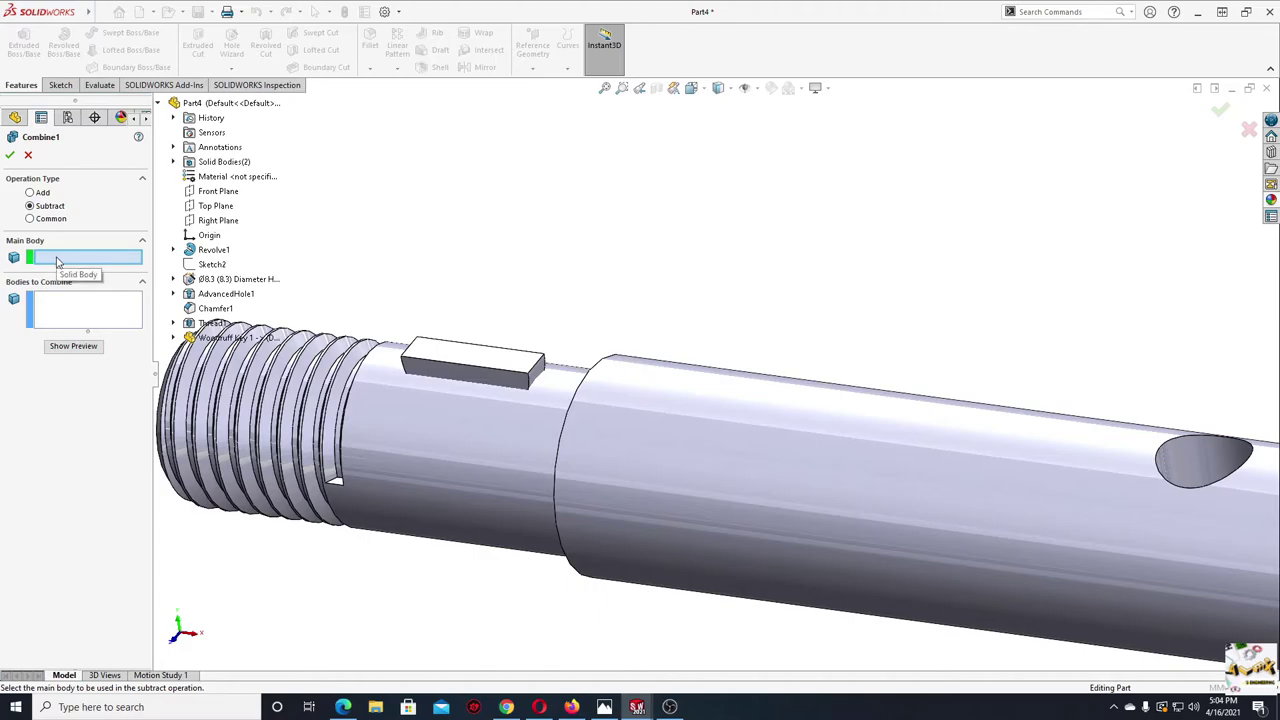
pyautogui.click(543, 456)
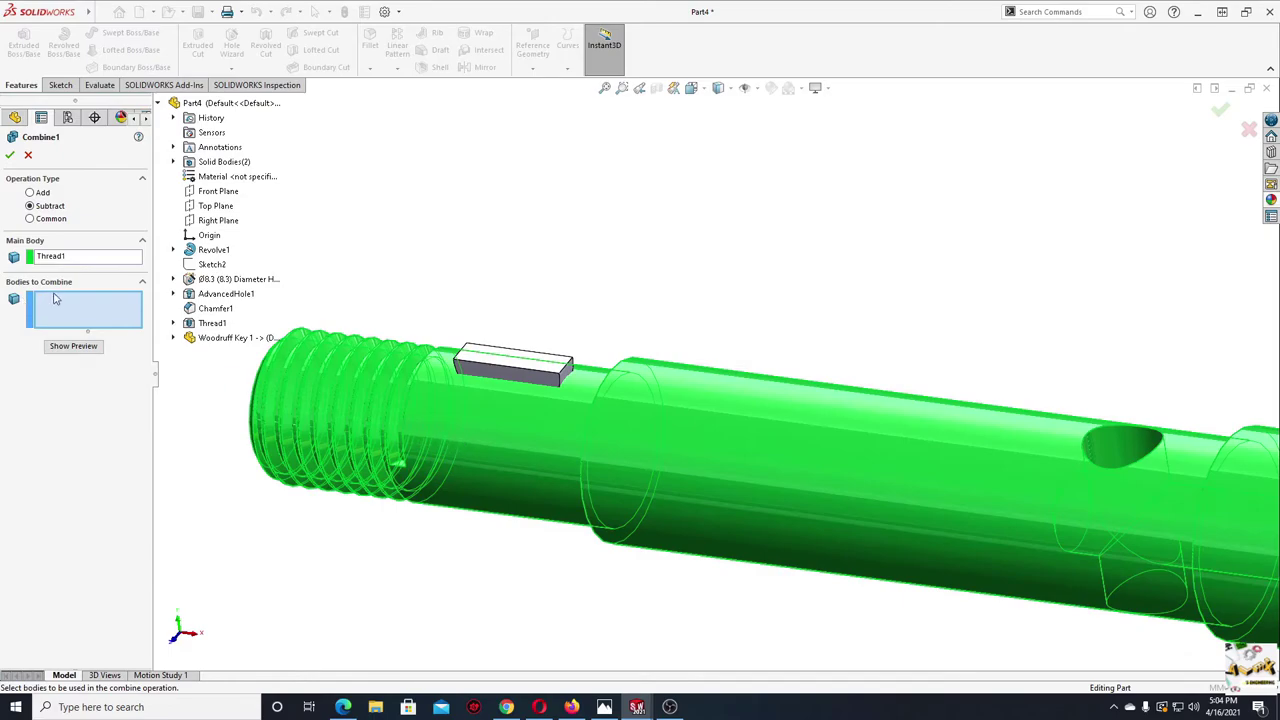
pyautogui.click(520, 376)
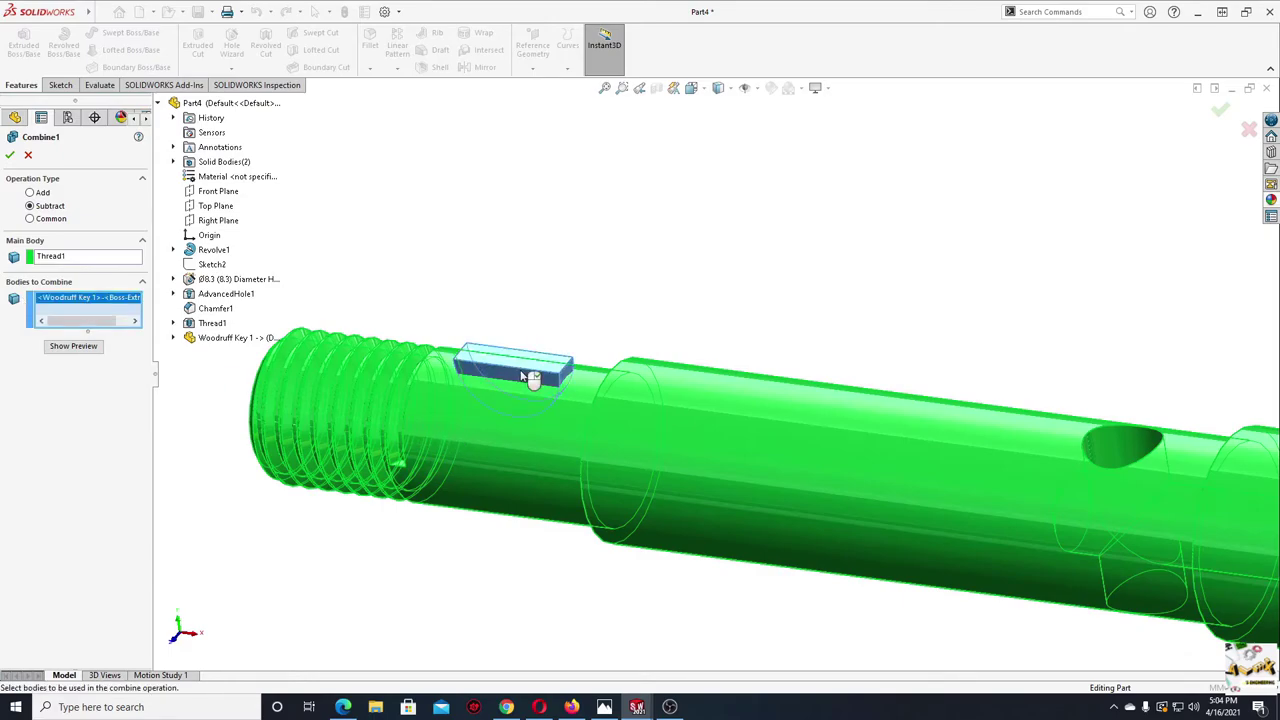
pyautogui.click(10, 156)
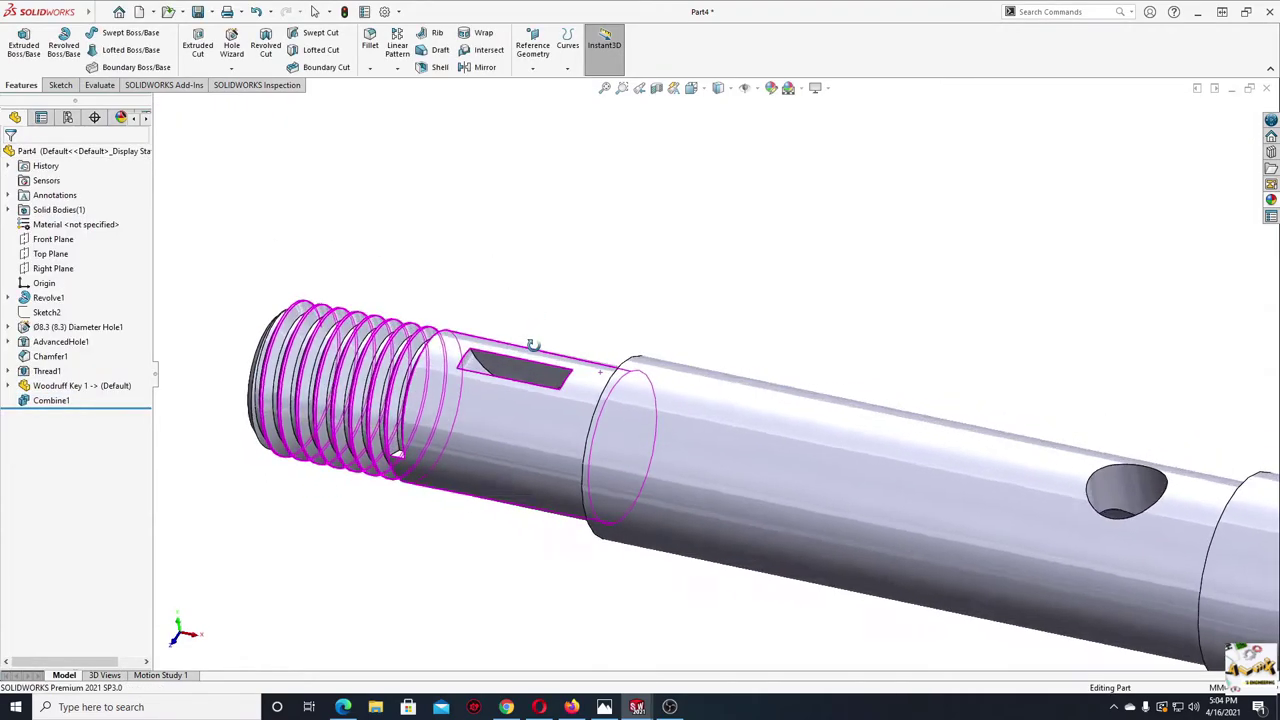
# - Inspect the new keyseat, then save the part under the name Shaft1
pyautogui.moveTo(532, 345)
pyautogui.mouseDown(button='middle')
pyautogui.moveTo(548, 388)
pyautogui.moveTo(497, 415)
pyautogui.moveTo(466, 391)
pyautogui.moveTo(451, 434)
pyautogui.moveTo(529, 394)
pyautogui.moveTo(688, 353)
pyautogui.moveTo(626, 397)
pyautogui.moveTo(603, 357)
pyautogui.moveTo(541, 364)
pyautogui.moveTo(651, 404)
pyautogui.mouseUp(button='middle')
pyautogui.scroll(-3, 548, 390)
pyautogui.scroll(5, 690, 356)
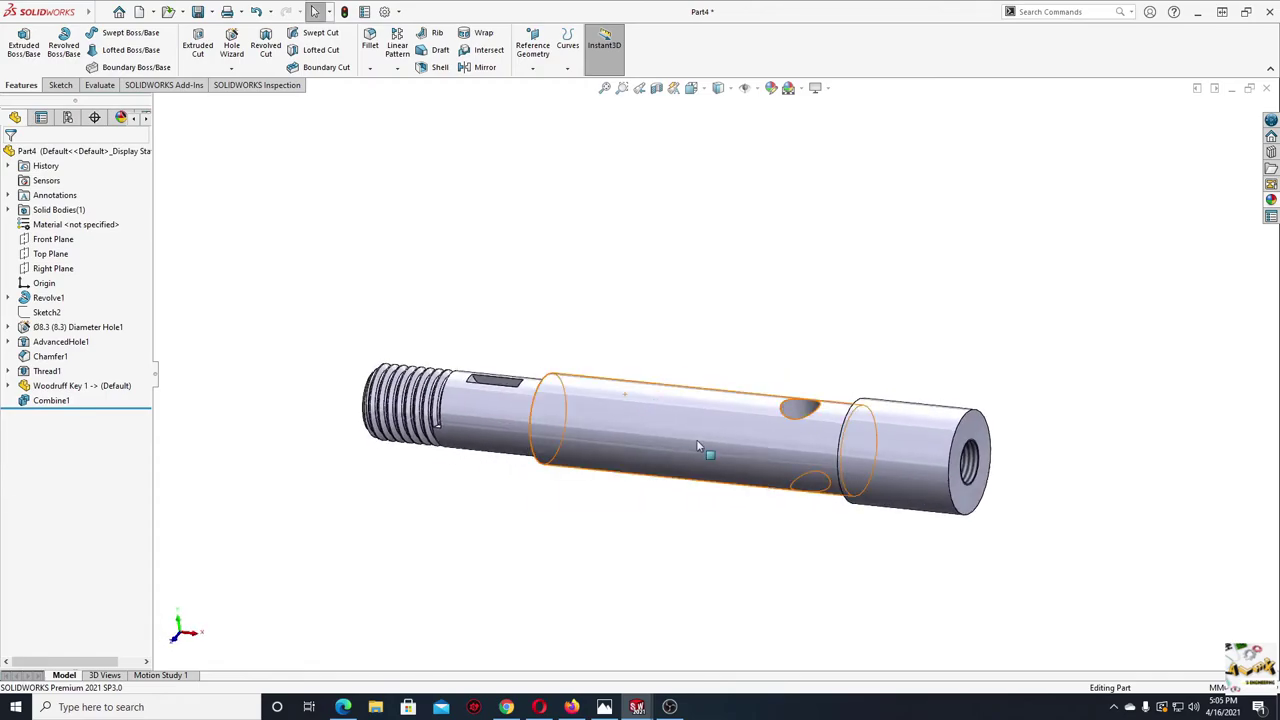
pyautogui.moveTo(656, 454)
pyautogui.mouseDown(button='middle')
pyautogui.moveTo(651, 480)
pyautogui.moveTo(401, 277)
pyautogui.mouseUp(button='middle')
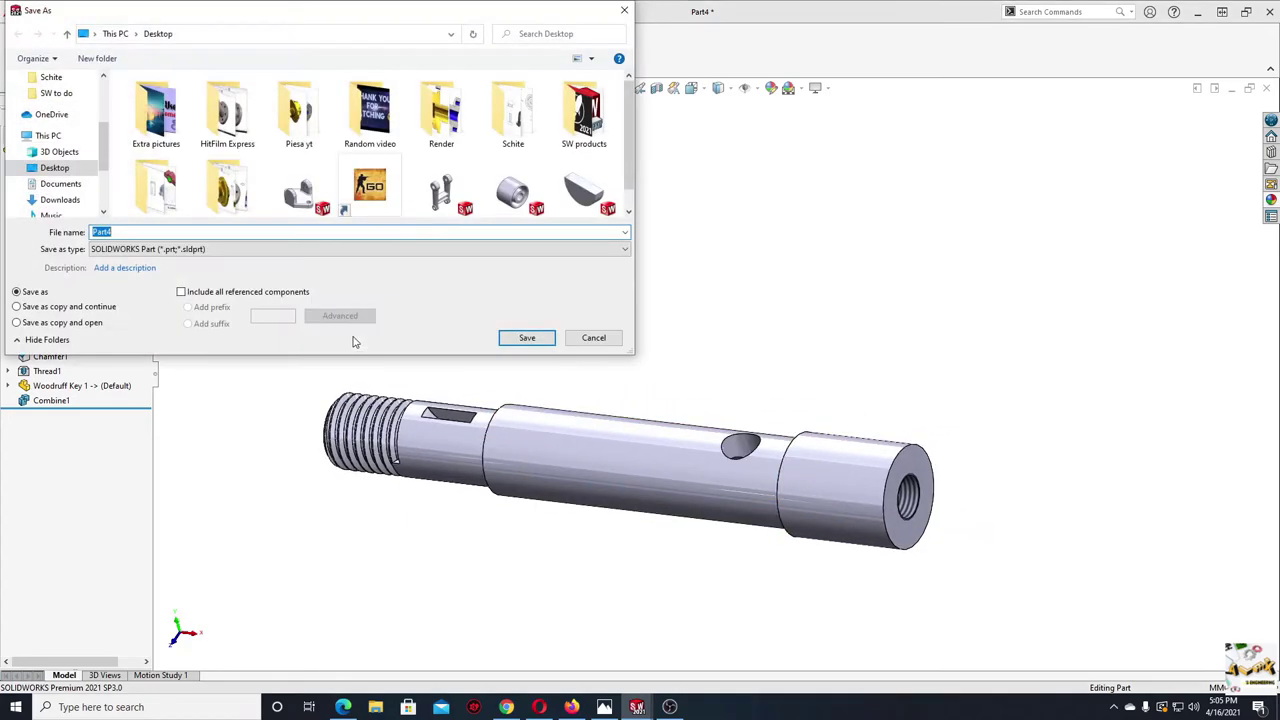
pyautogui.write('Shaft1')
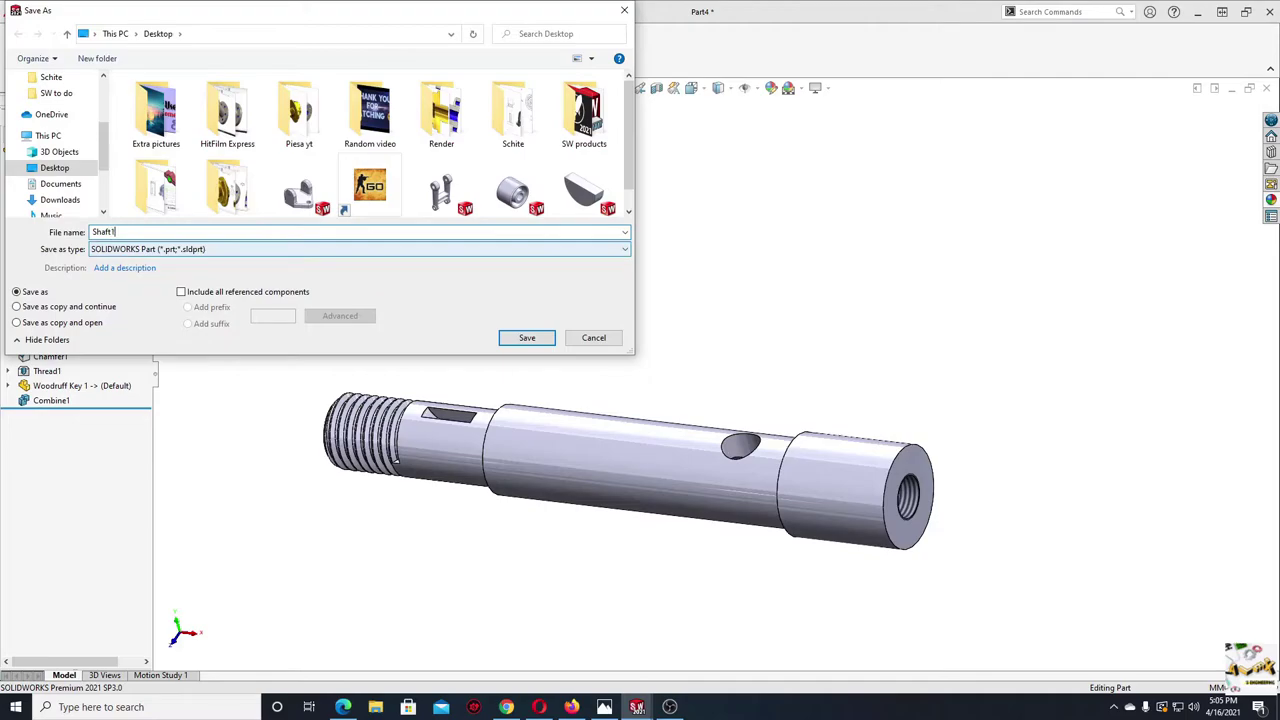
pyautogui.press('Return')
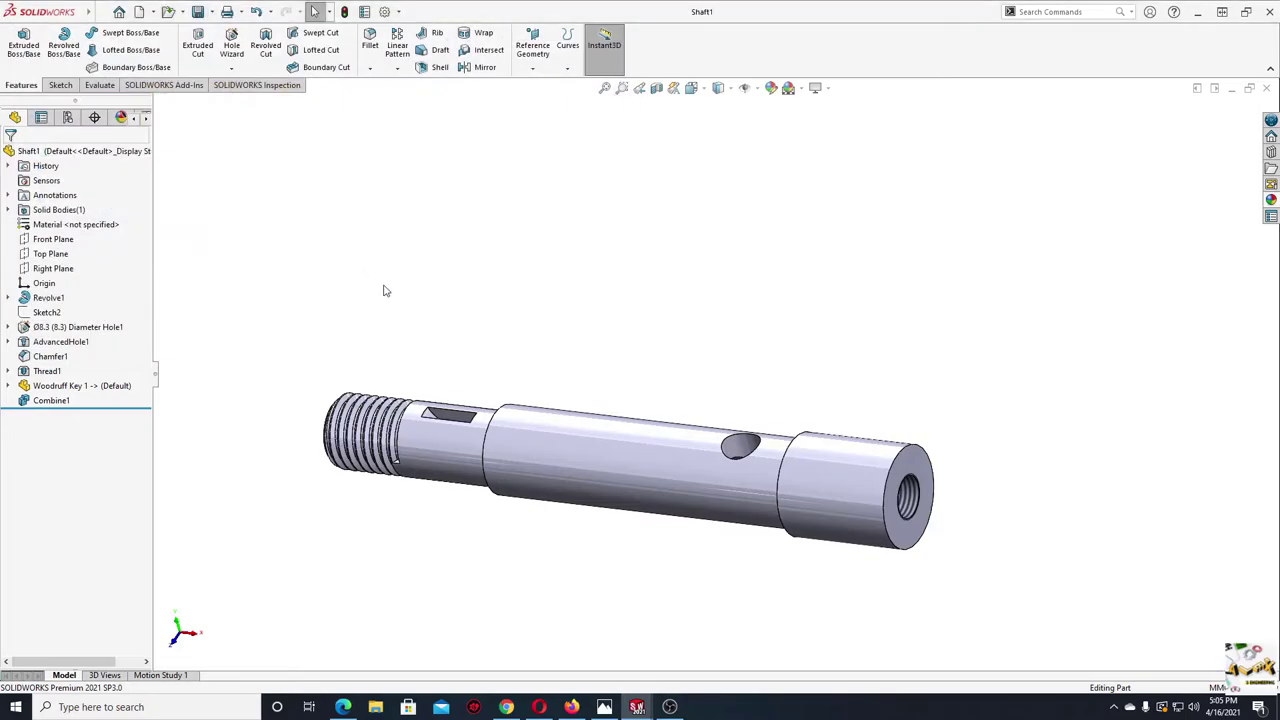
pyautogui.moveTo(383, 290); pyautogui.dragTo(406, 326, button='middle')
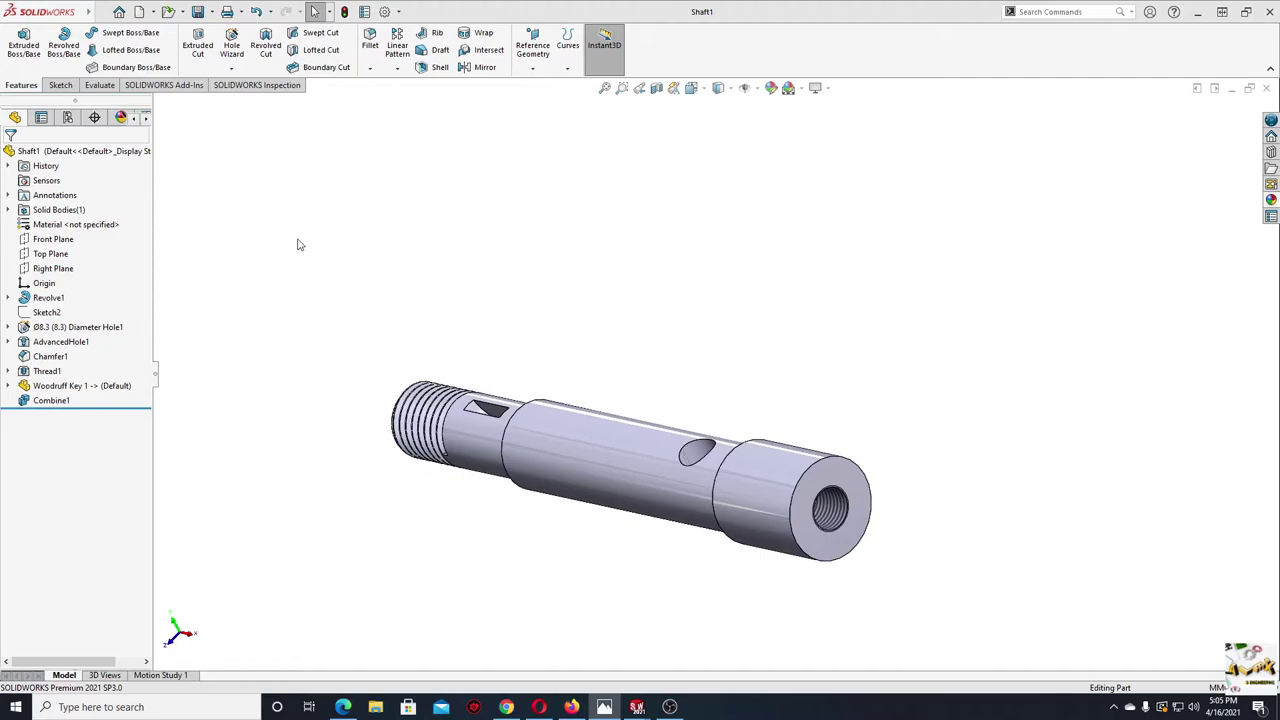
# - Create a new blank part and switch the scene background to Plain White
pyautogui.click(138, 13)
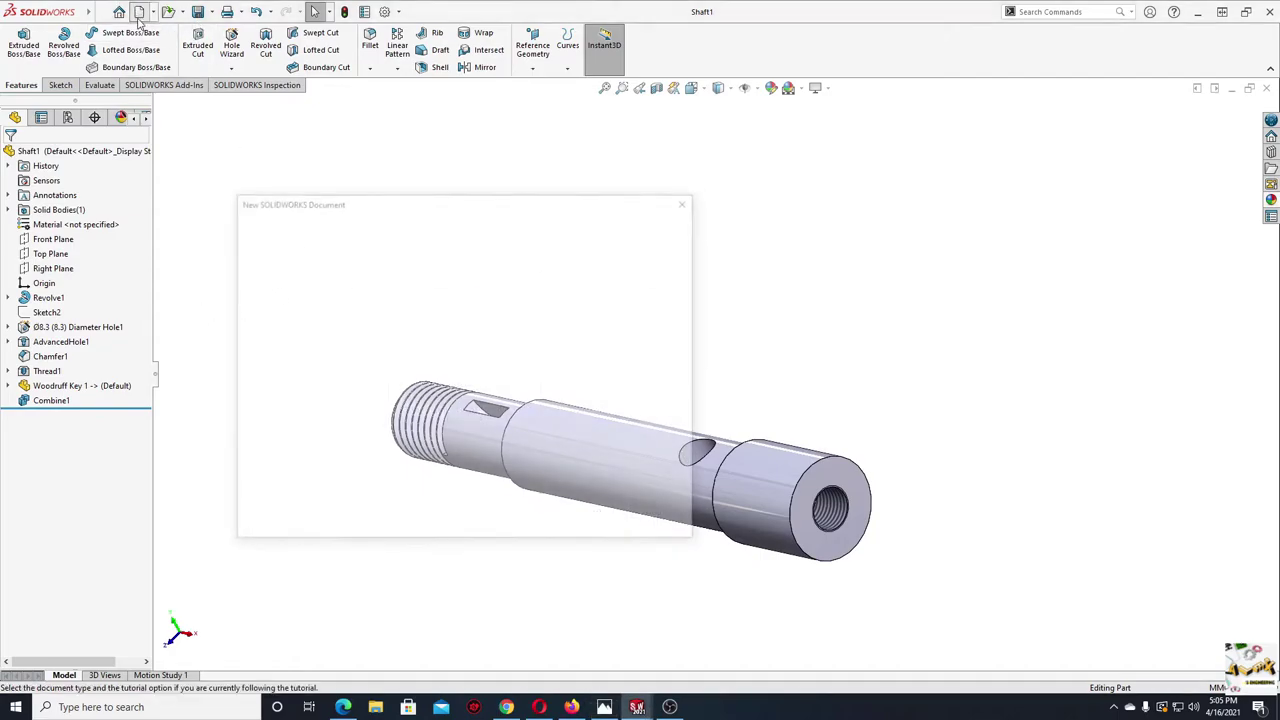
pyautogui.click(529, 517)
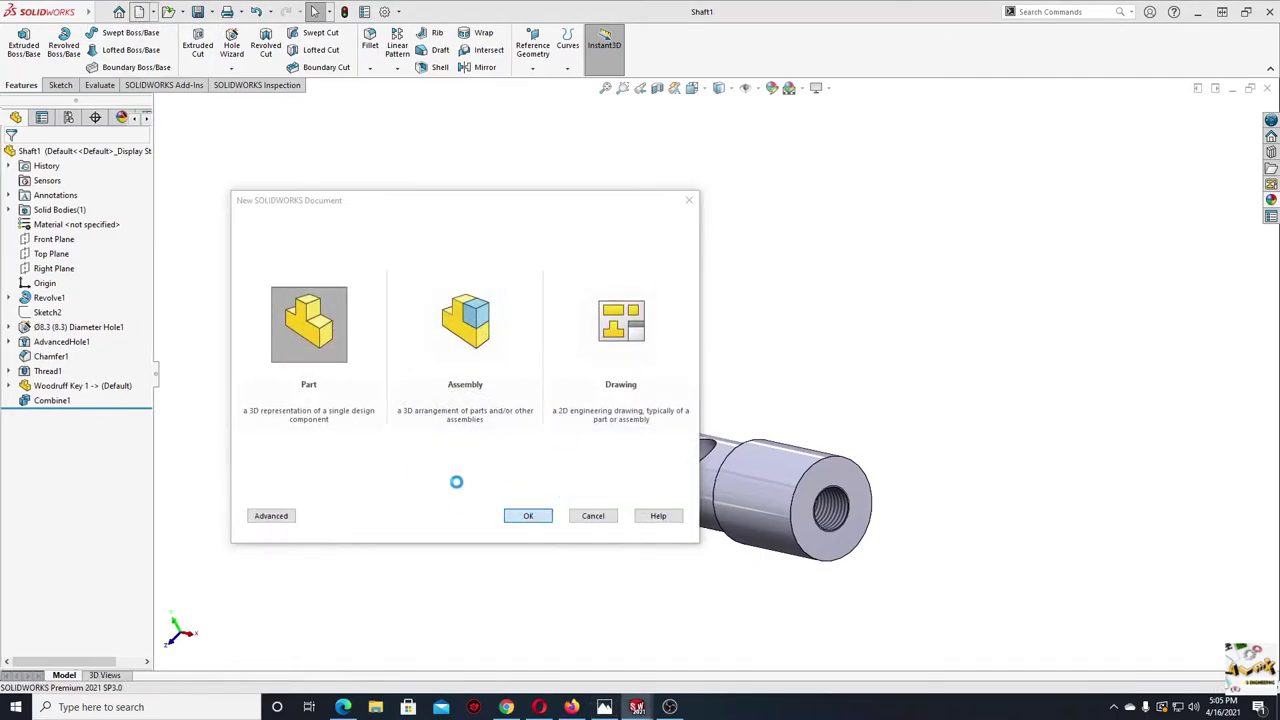
pyautogui.click(797, 88)
pyautogui.click(811, 124)
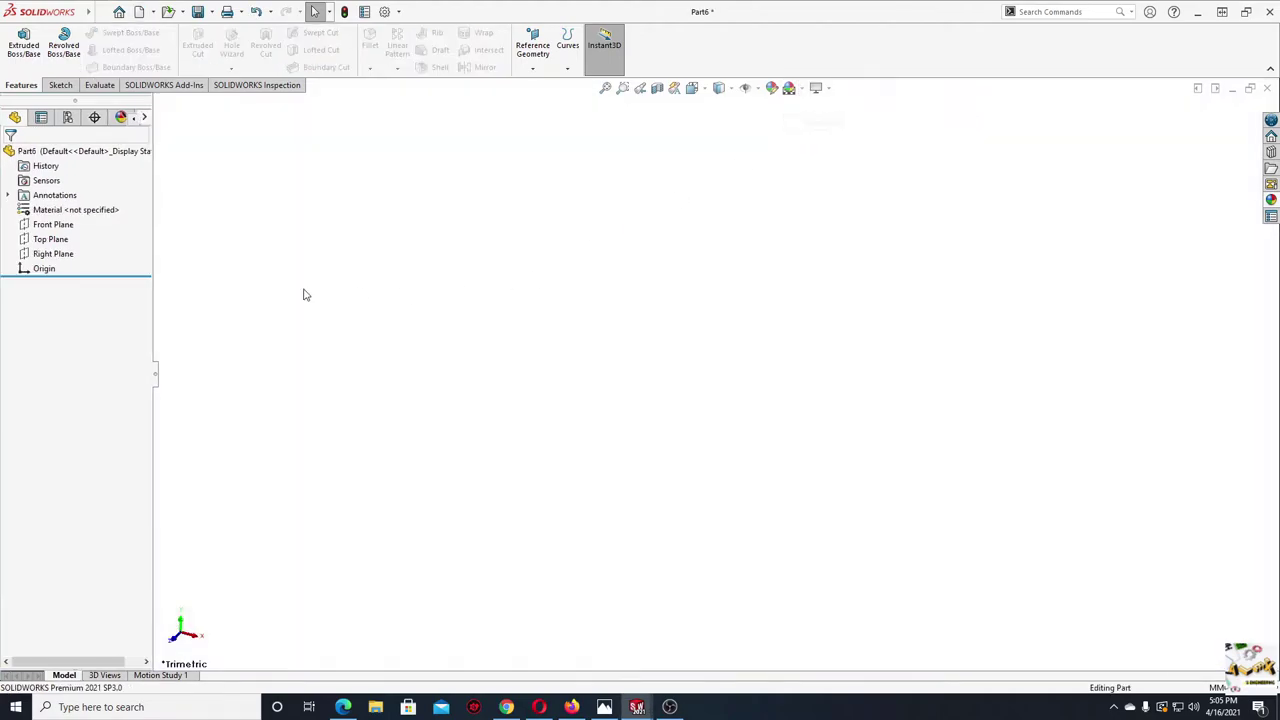
# - Sketch two concentric circles centred on the origin on the Front Plane
pyautogui.click(57, 226)
pyautogui.click(78, 204)
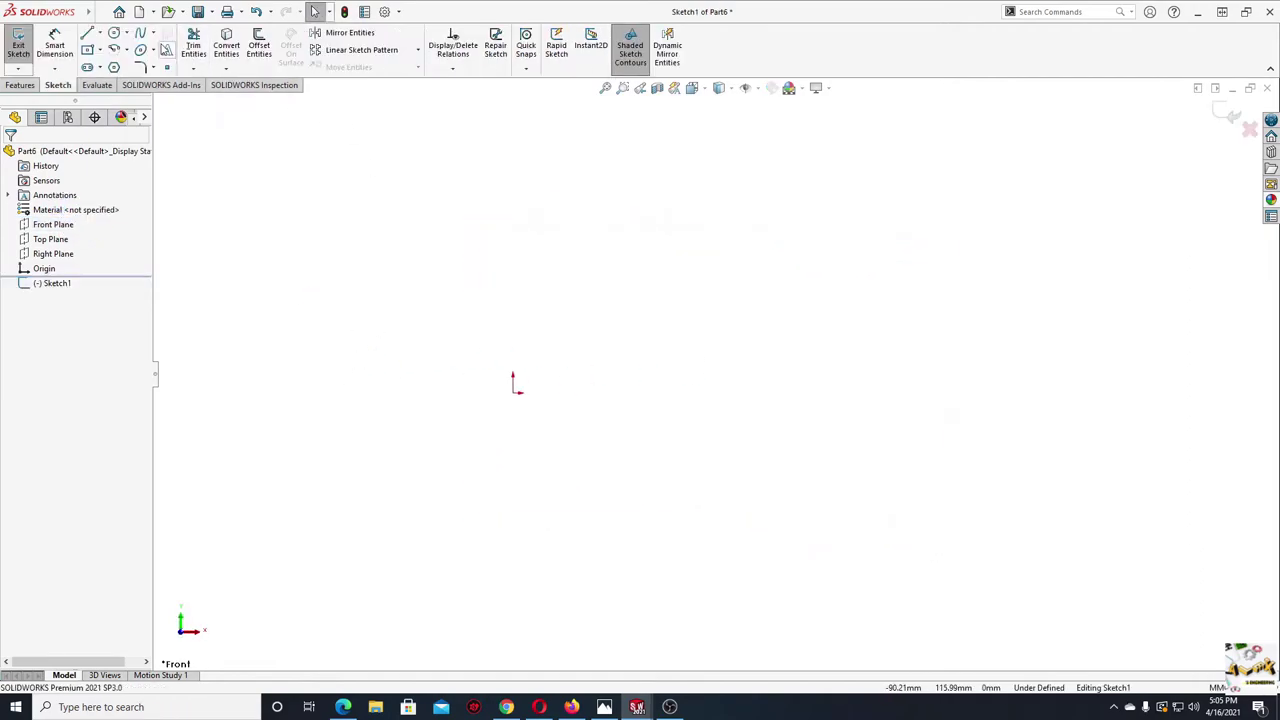
pyautogui.click(114, 33)
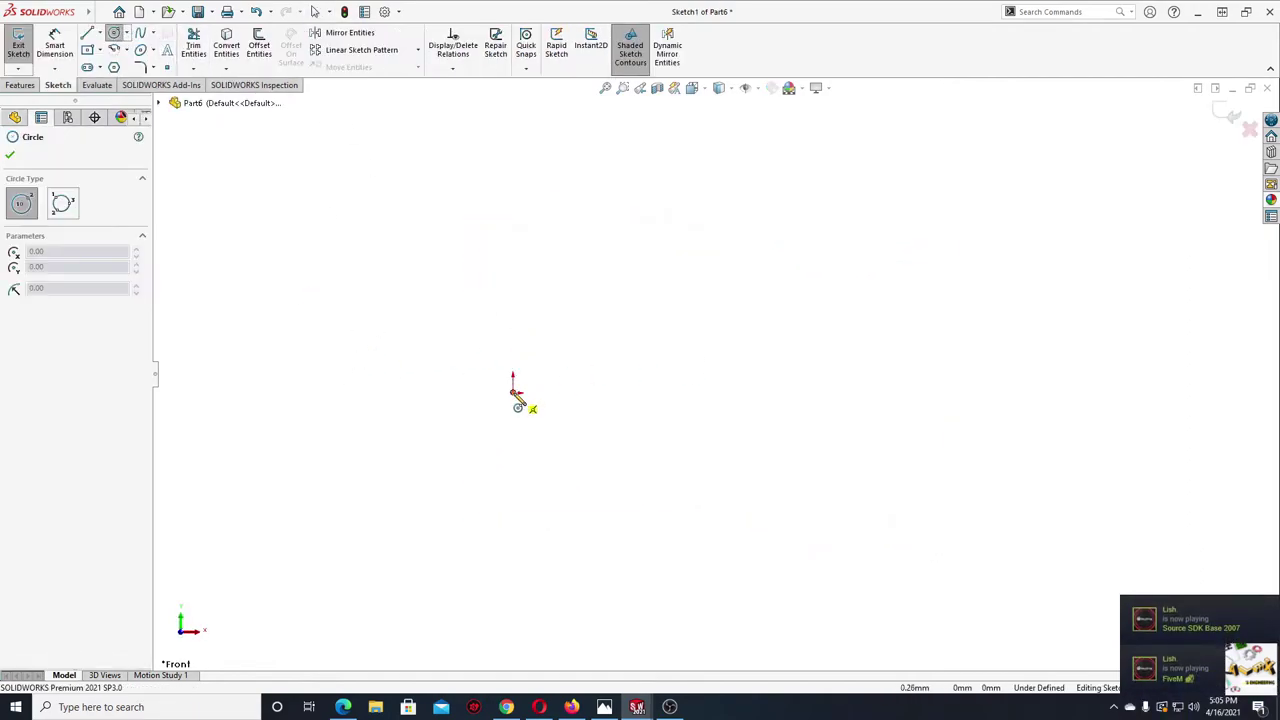
pyautogui.click(513, 393)
pyautogui.click(570, 490)
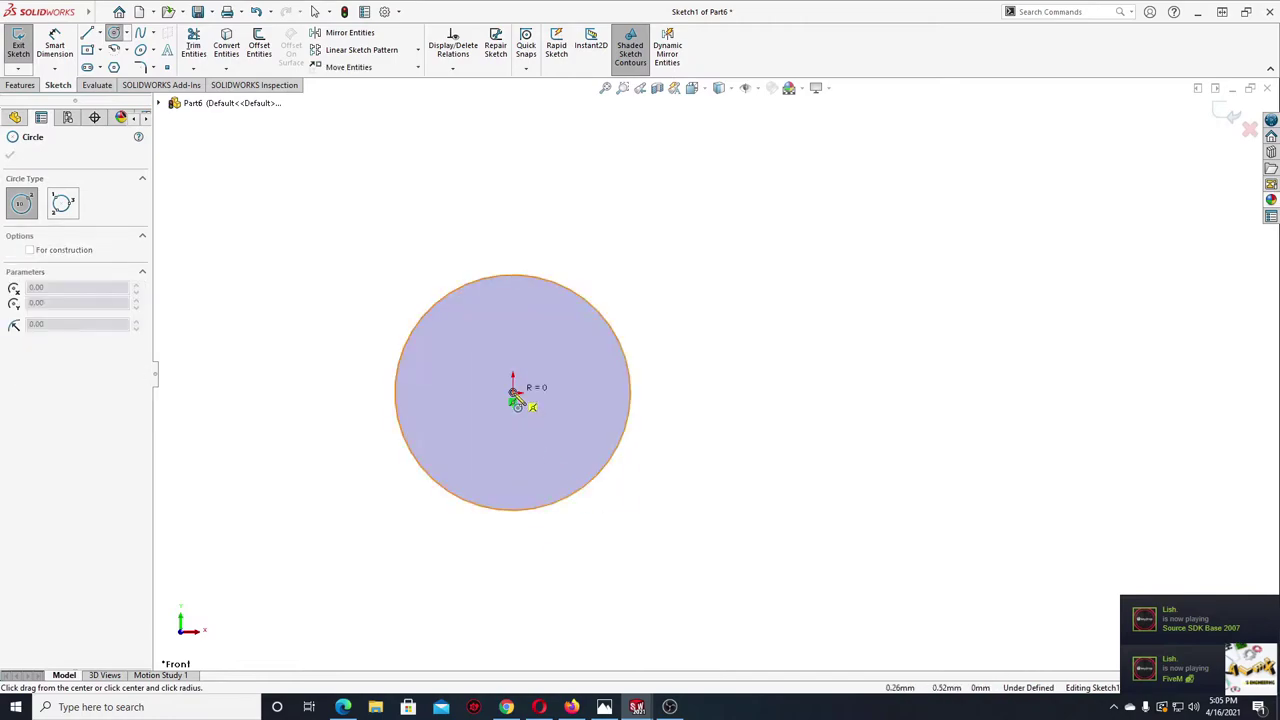
pyautogui.click(560, 442)
pyautogui.press('Escape')
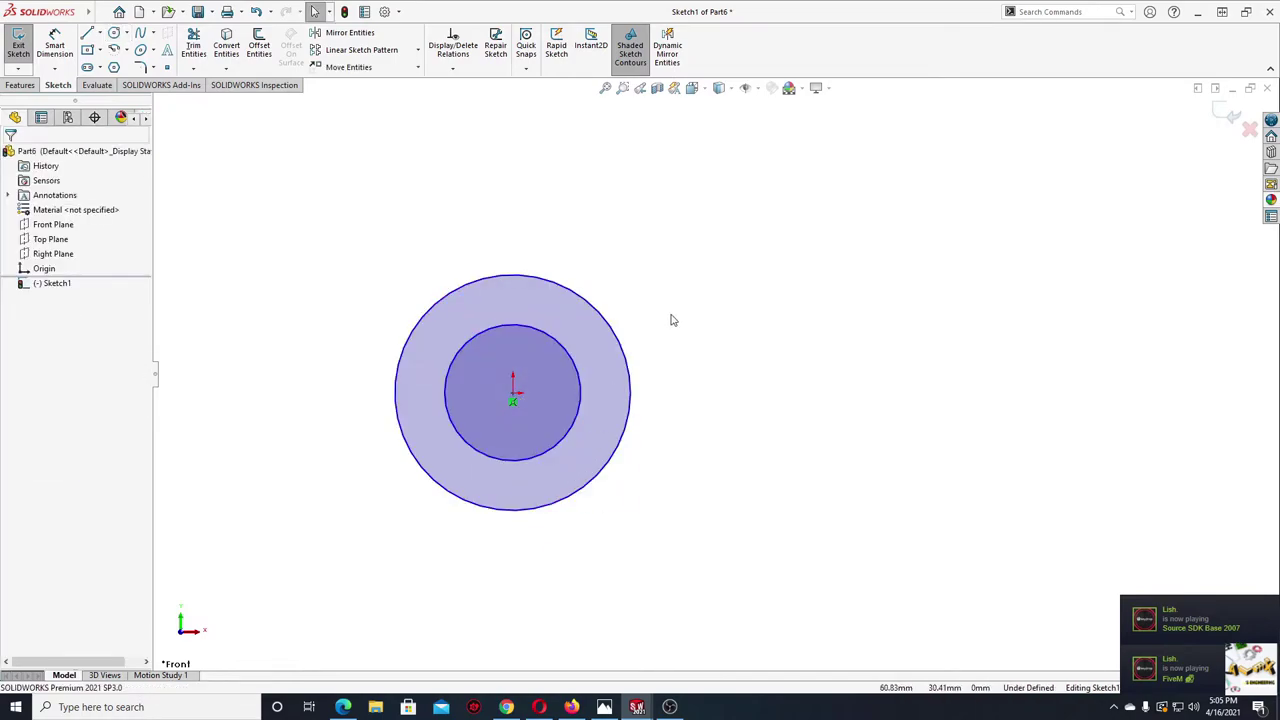
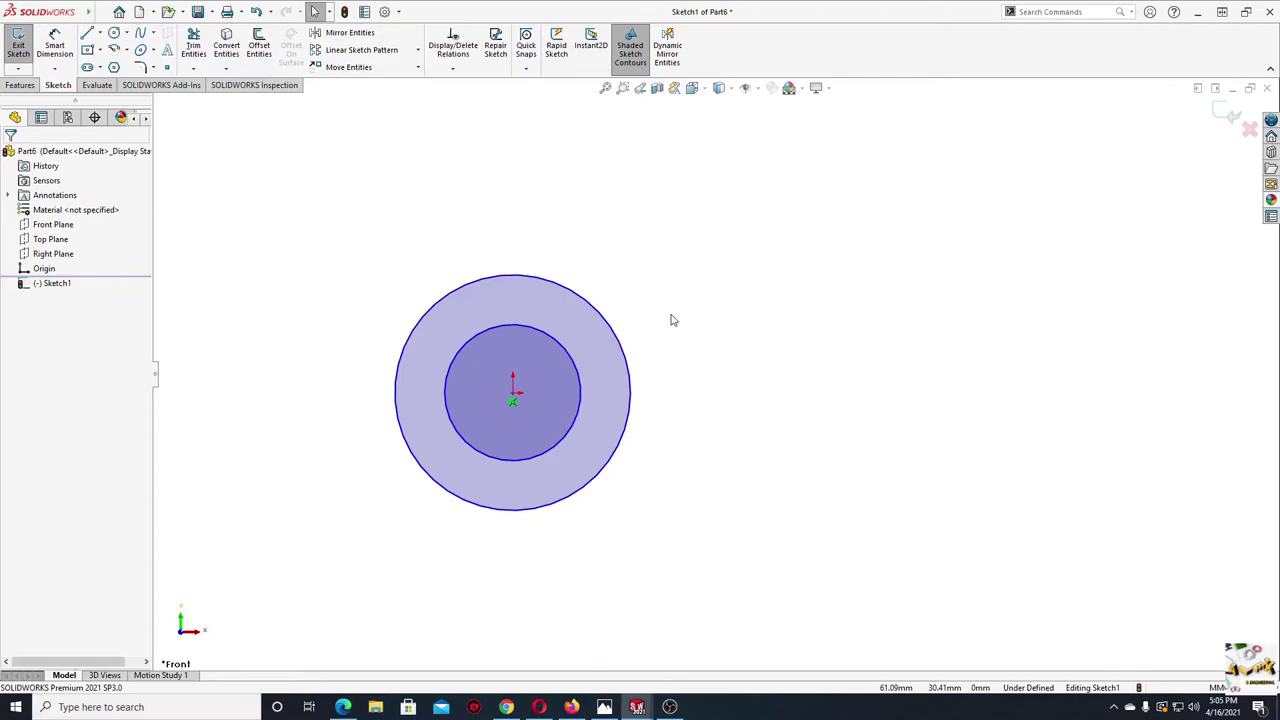
# - Dimension the ring sketch's outer circle to Ø26.90 mm and its inner circle to Ø19.00 mm
pyautogui.click(55, 48)
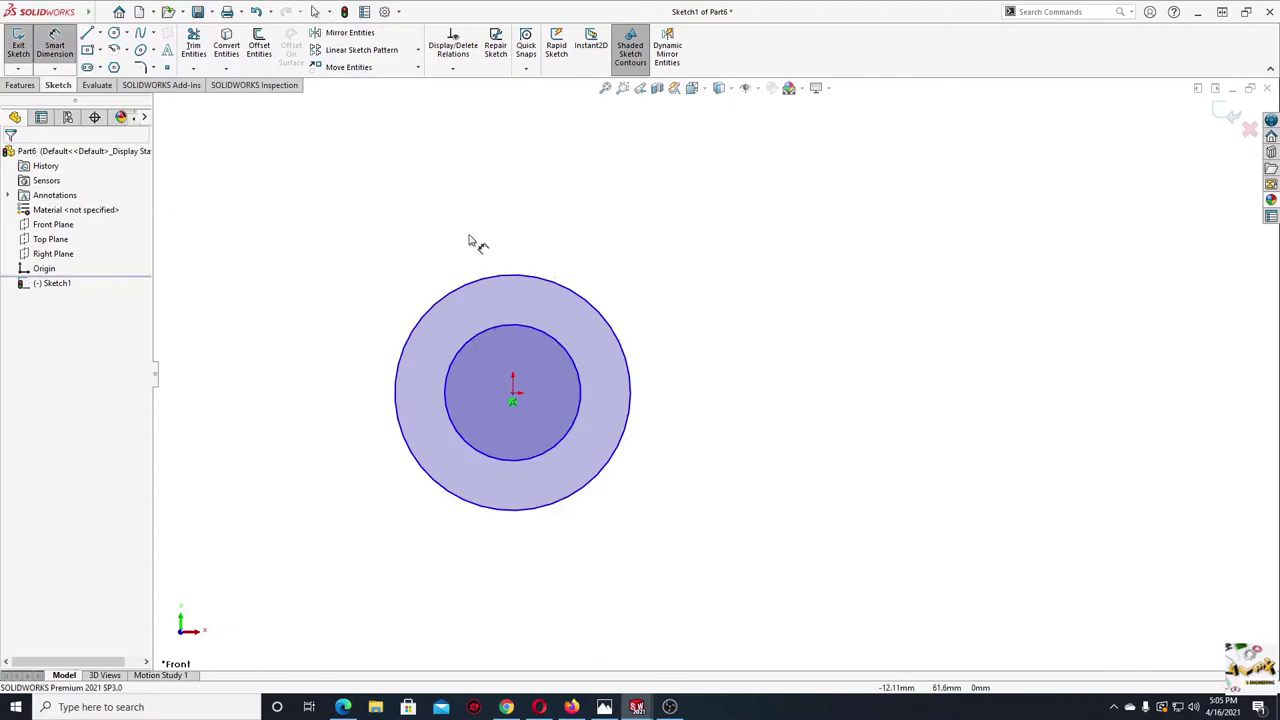
pyautogui.click(563, 286)
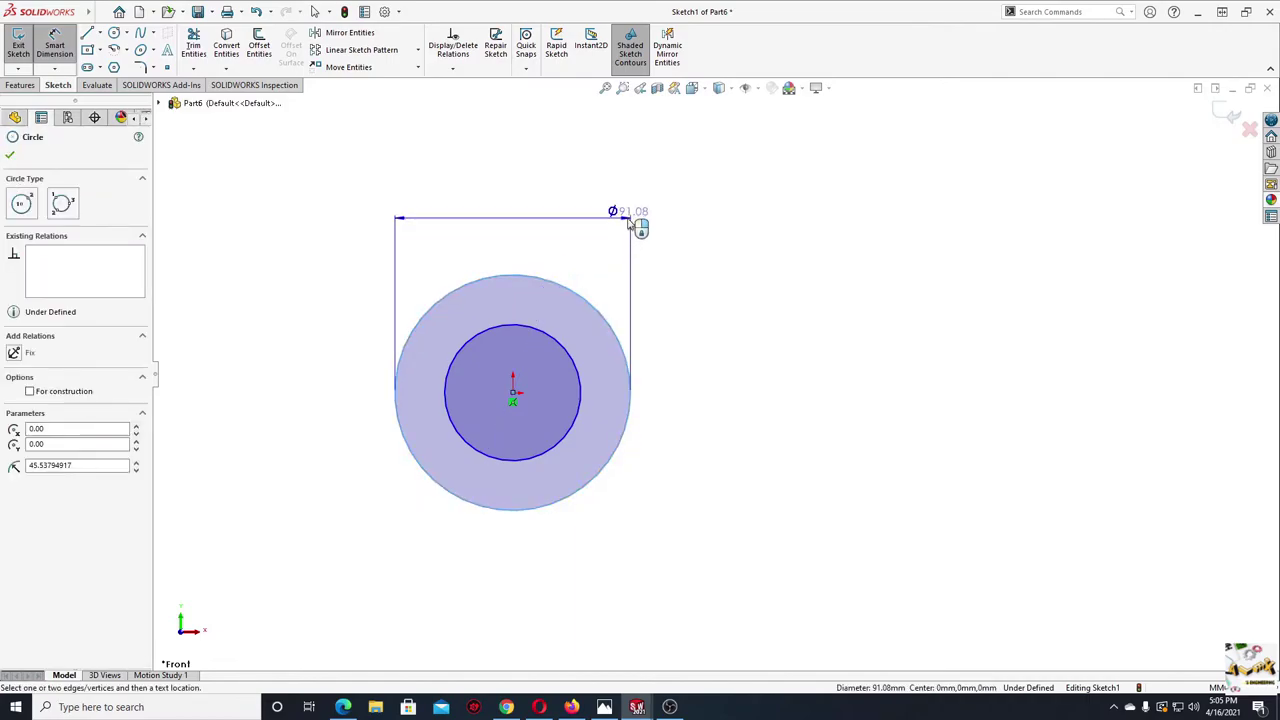
pyautogui.click(640, 210)
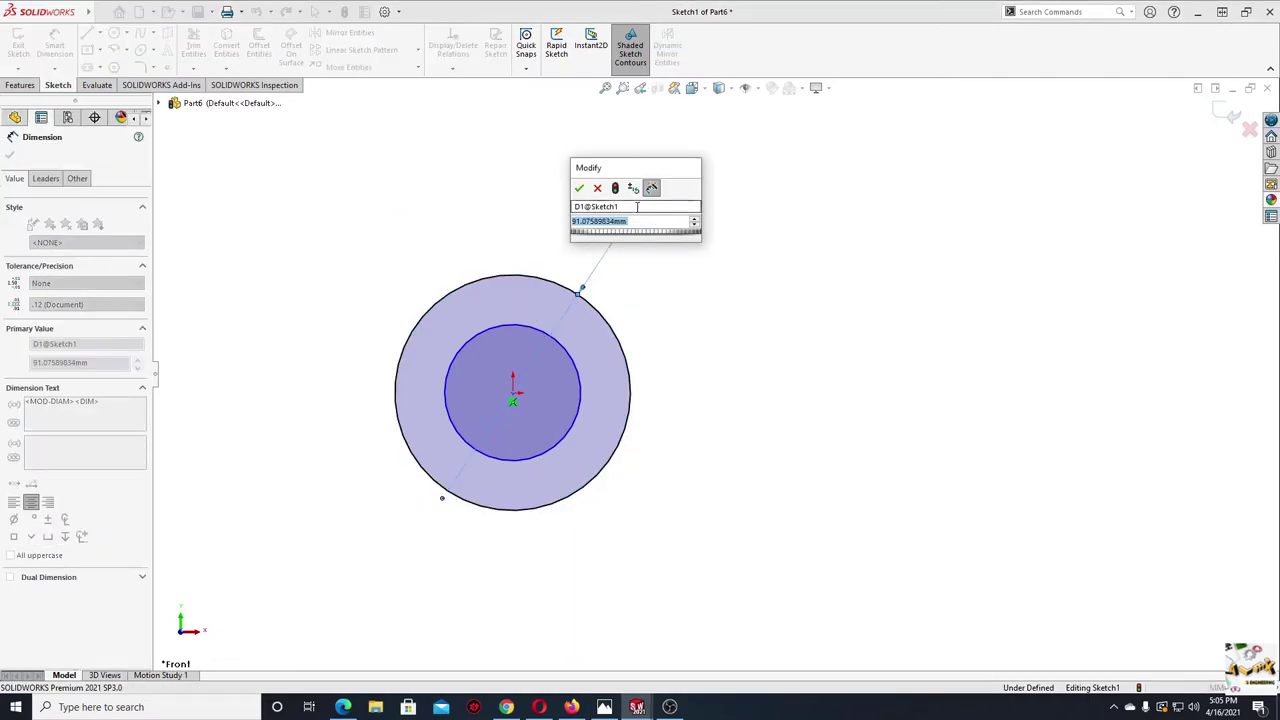
pyautogui.write('2')
pyautogui.write('.9')
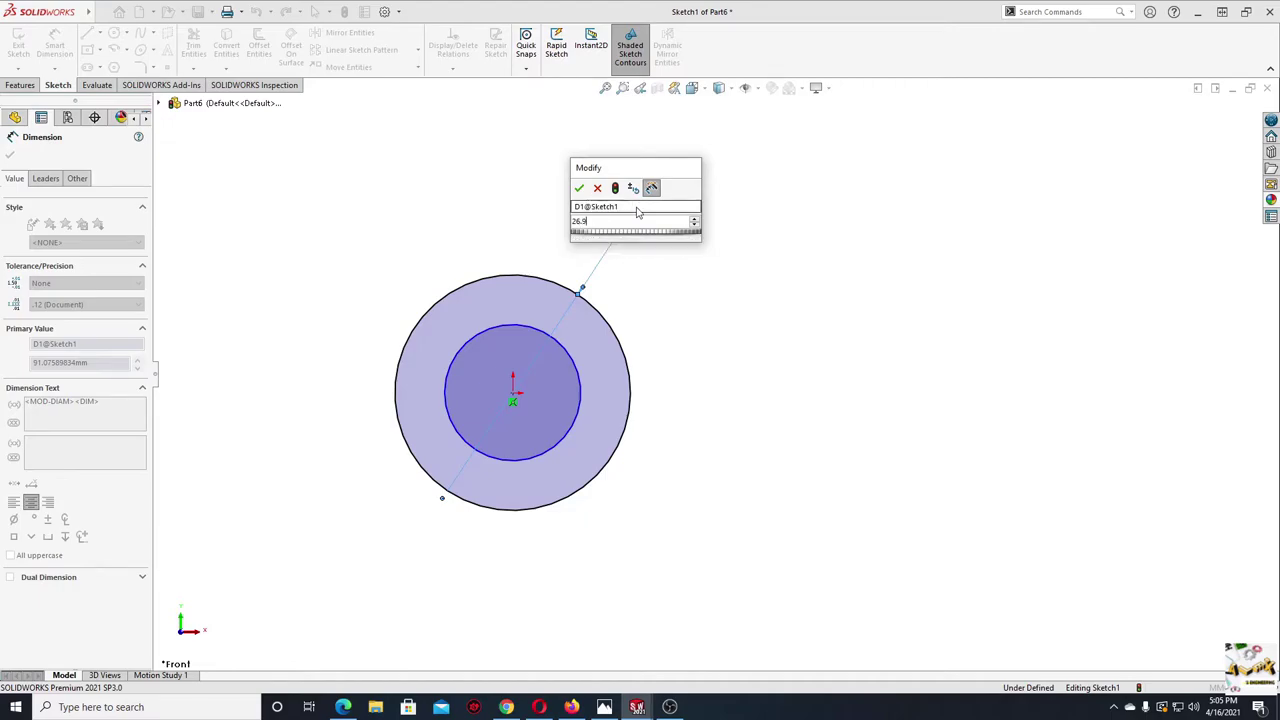
pyautogui.press('Return')
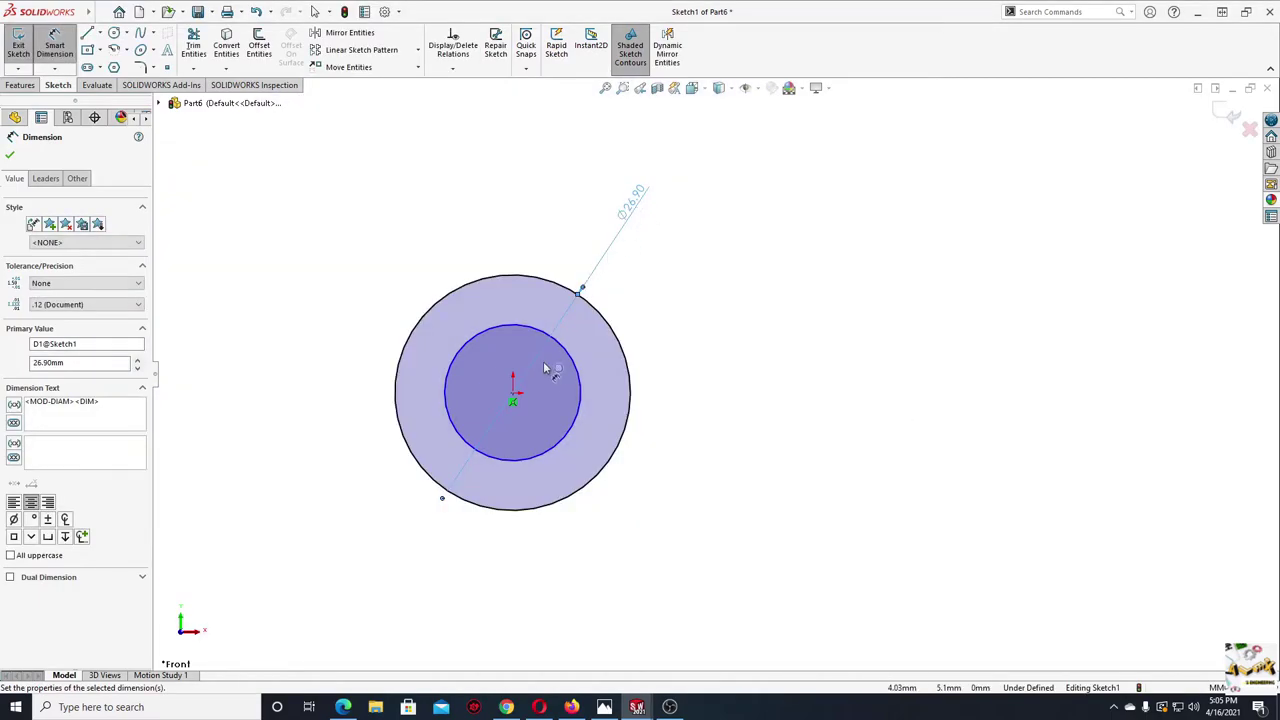
pyautogui.click(577, 368)
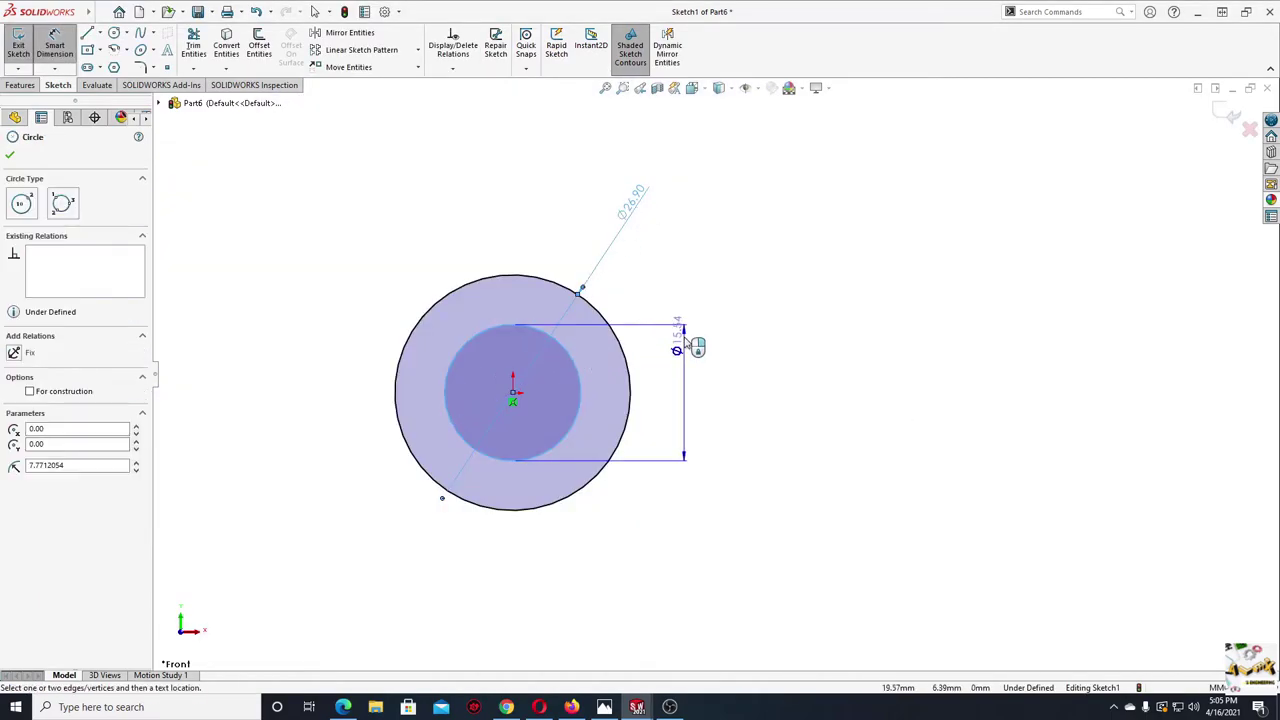
pyautogui.click(684, 341)
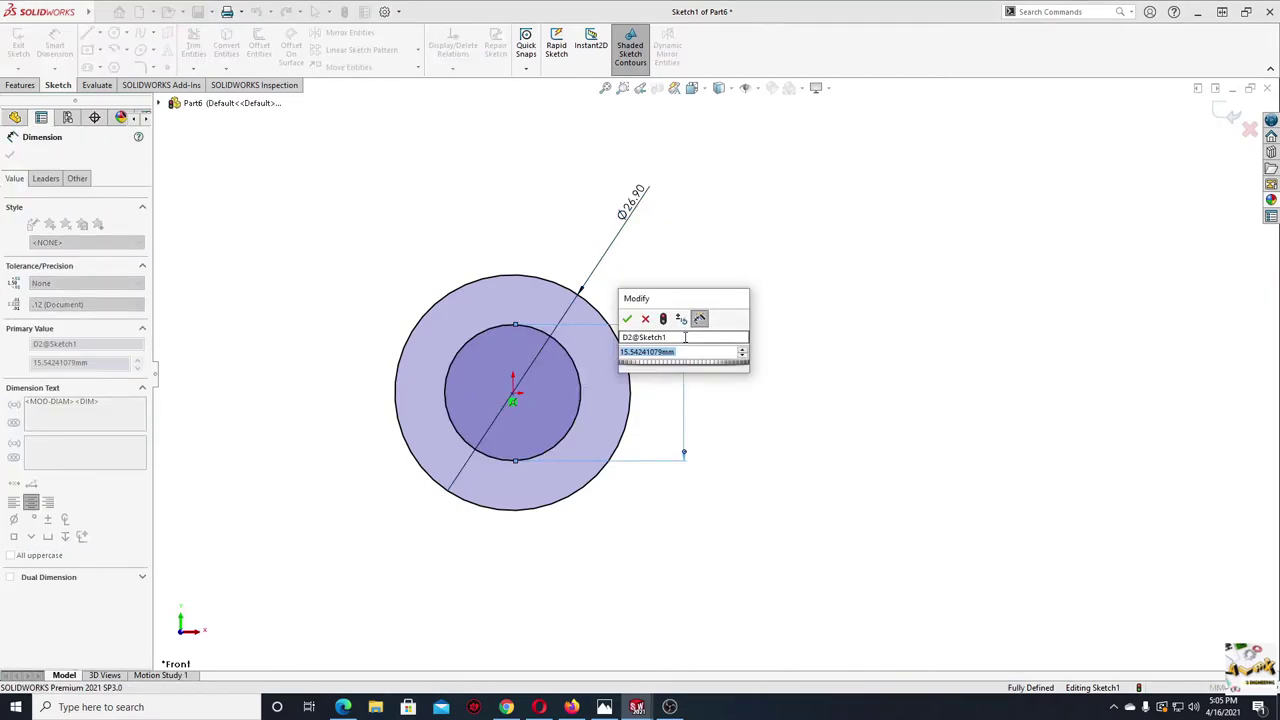
pyautogui.write('19')
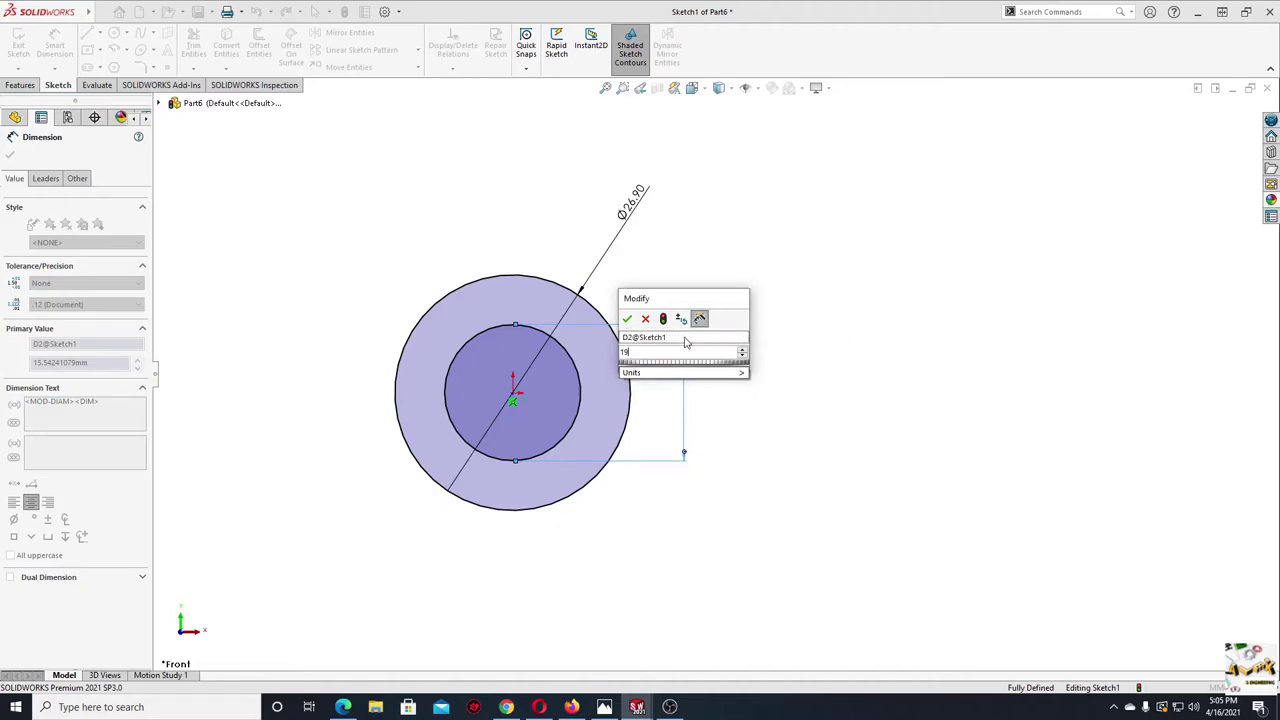
pyautogui.press('Return')
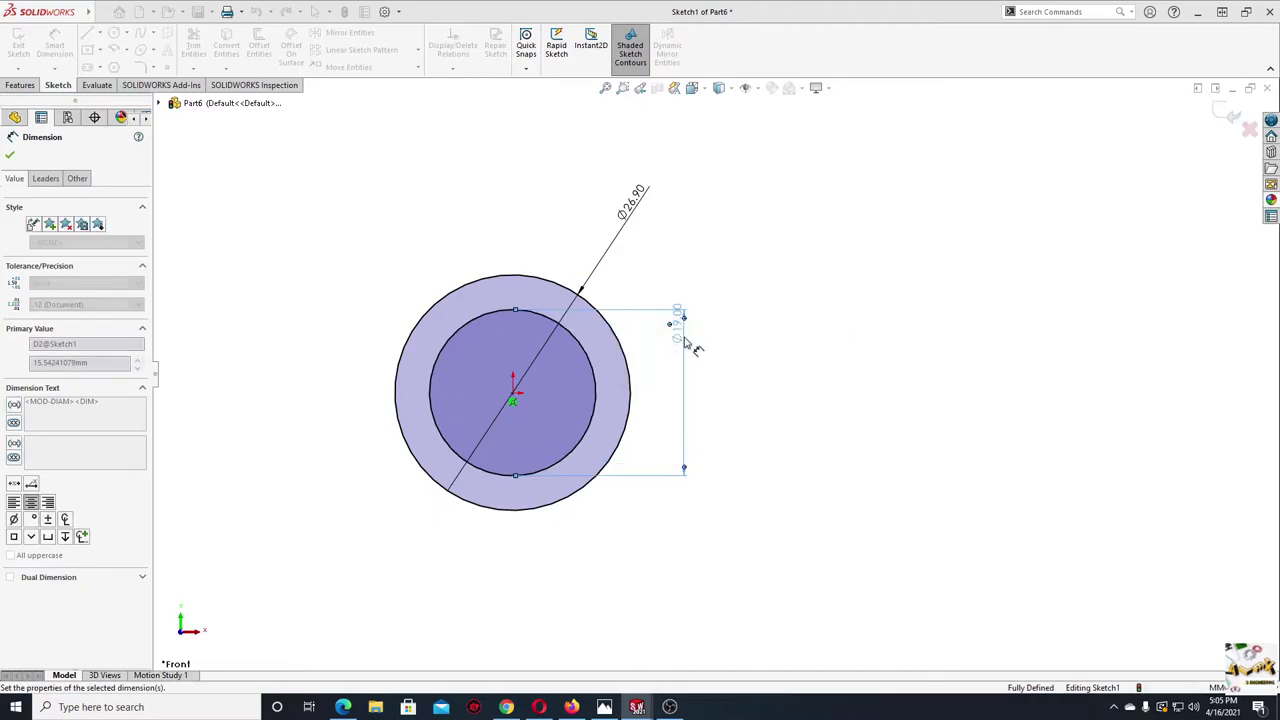
pyautogui.rightClick(762, 298)
pyautogui.click(786, 338)
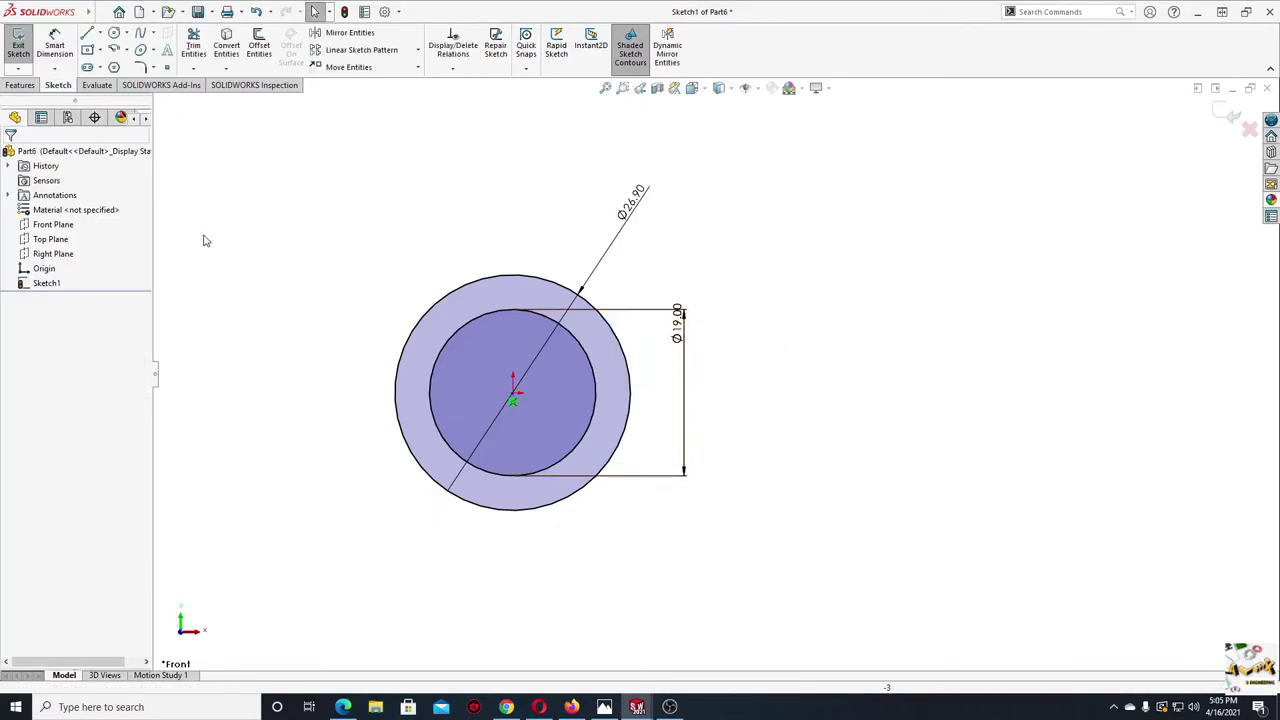
pyautogui.click(19, 85)
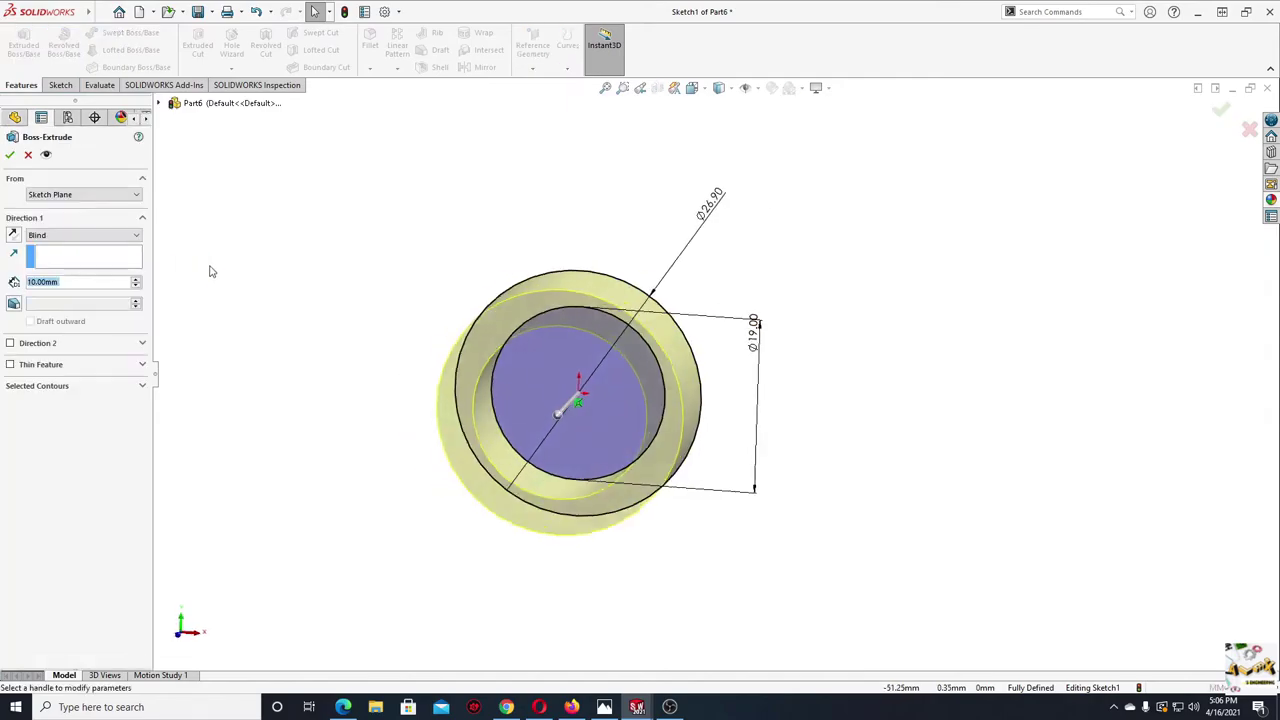
# - Extrude the ring sketch 63 mm with a Mid Plane end condition to form the tube
pyautogui.click(80, 235)
pyautogui.click(73, 293)
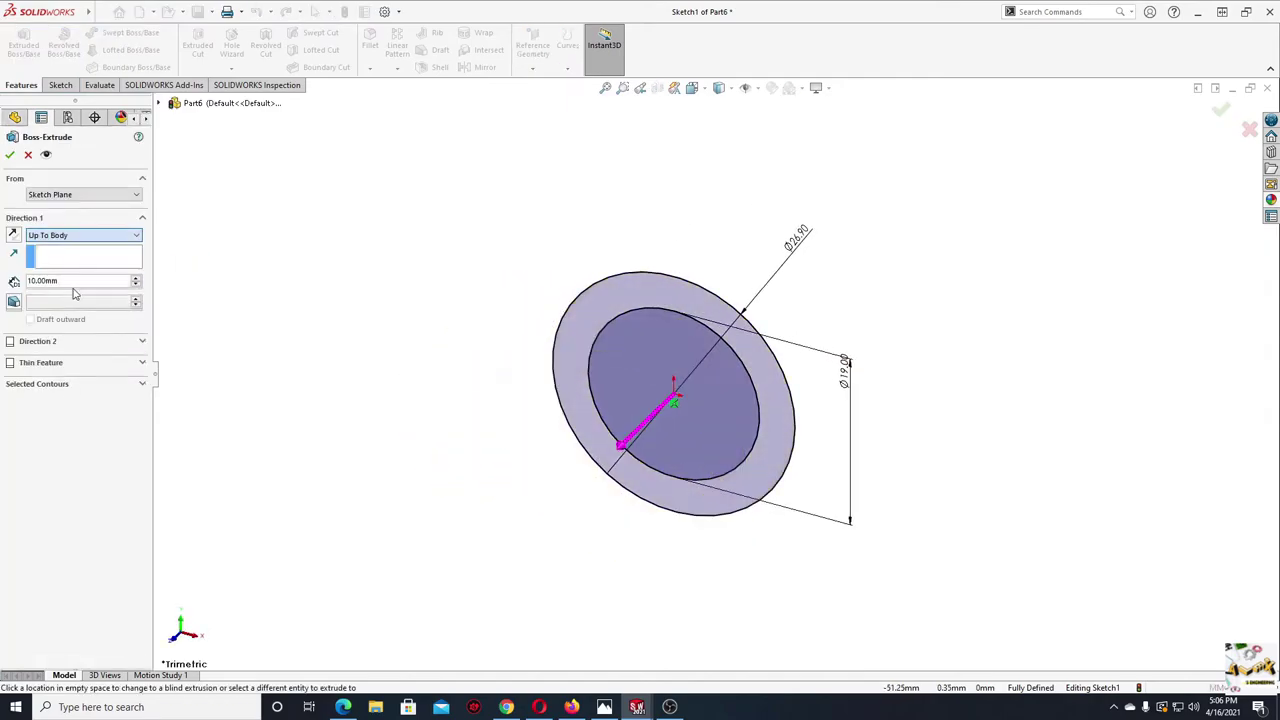
pyautogui.click(73, 235)
pyautogui.click(77, 290)
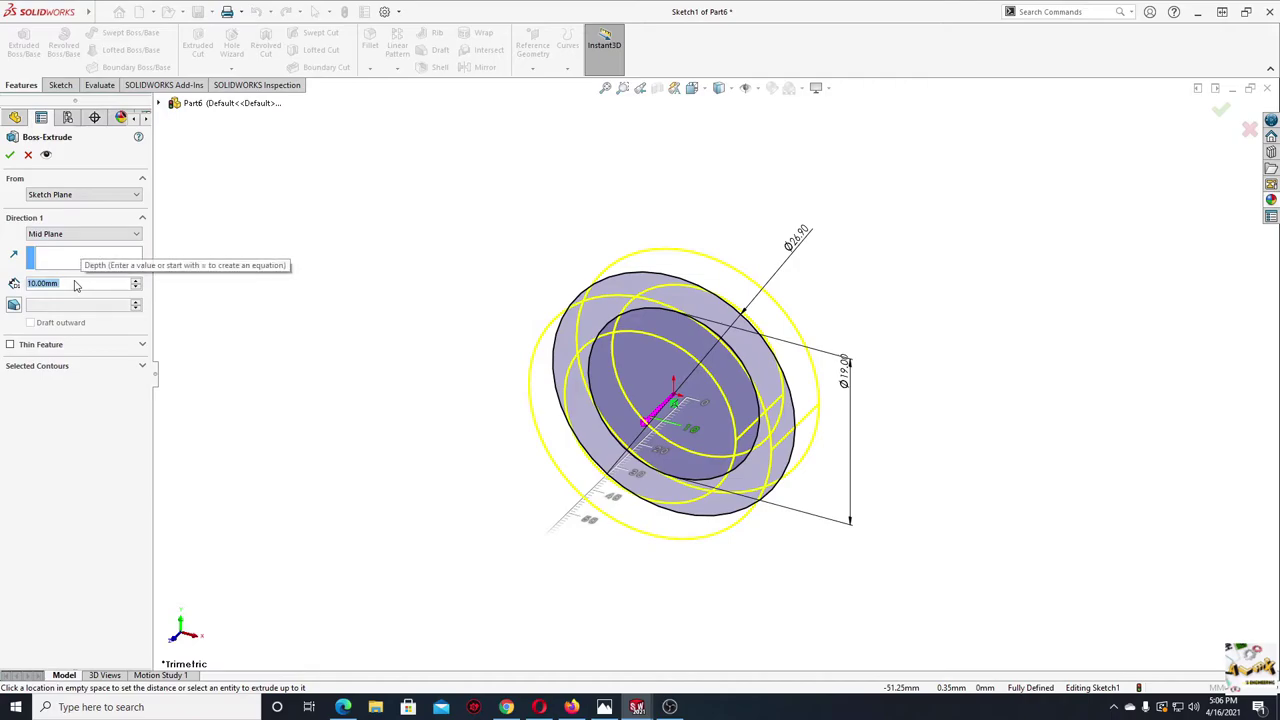
pyautogui.write('6')
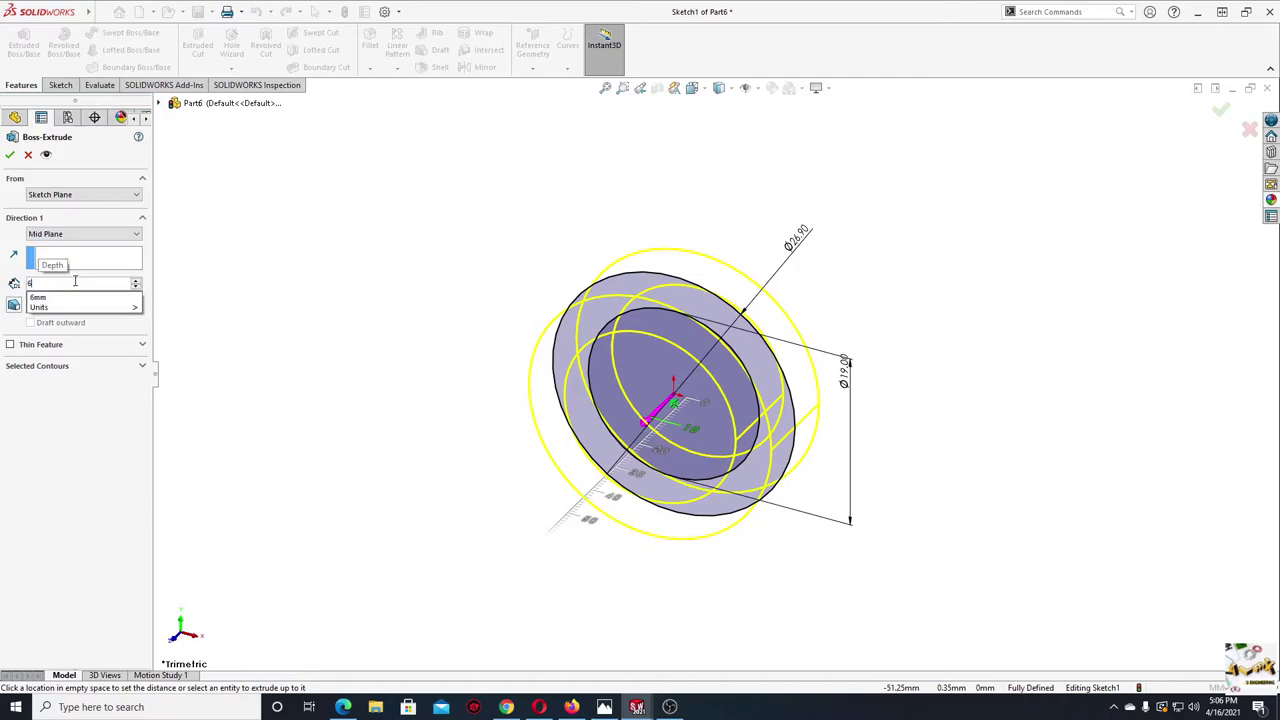
pyautogui.write('3')
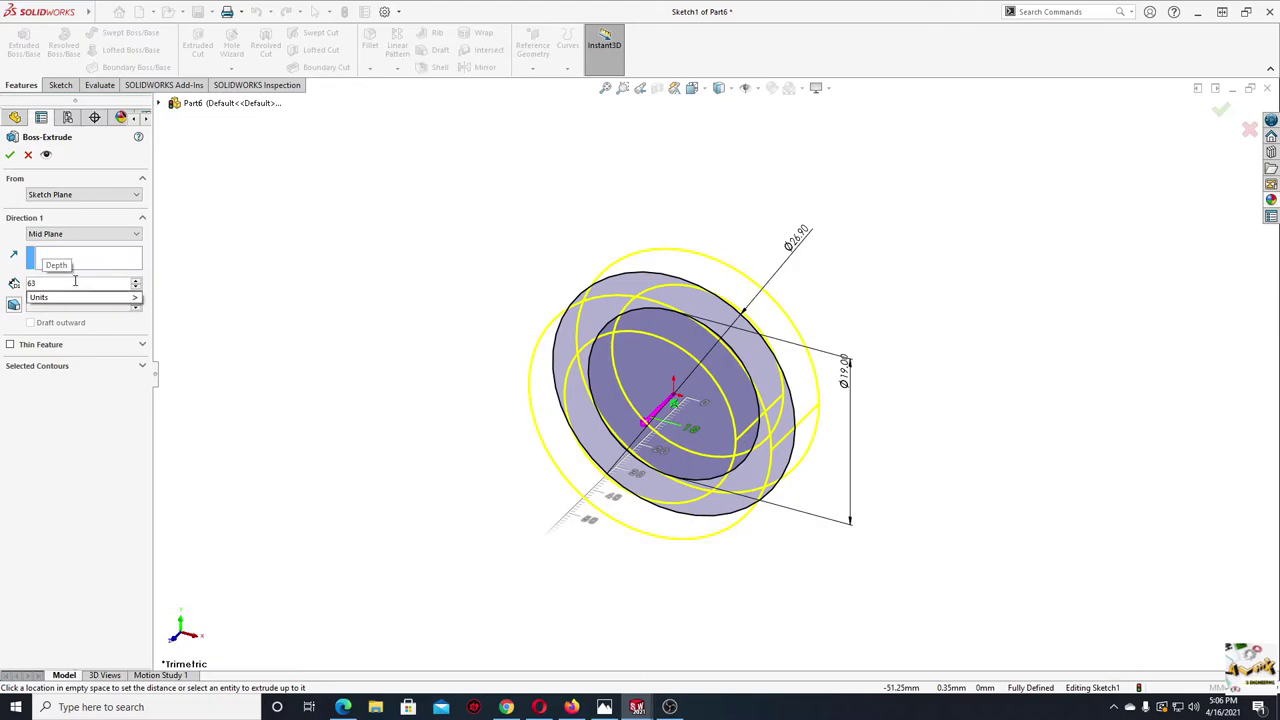
pyautogui.press('Return')
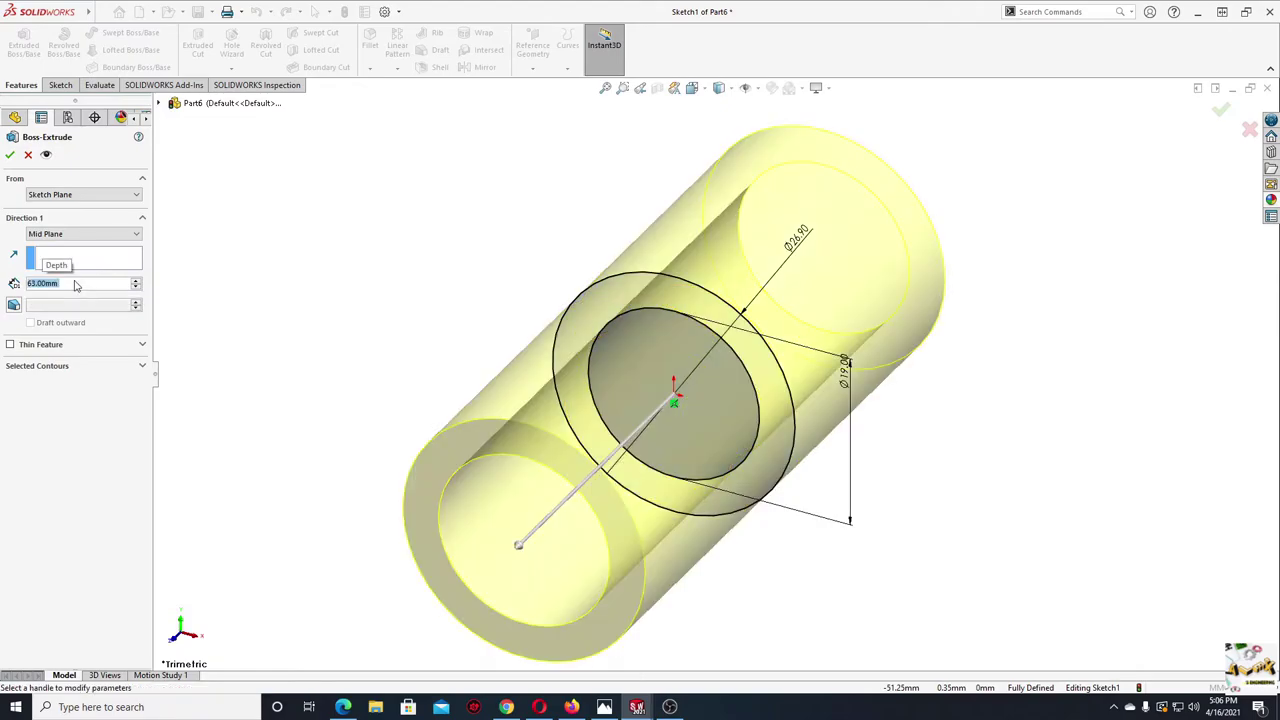
pyautogui.click(10, 154)
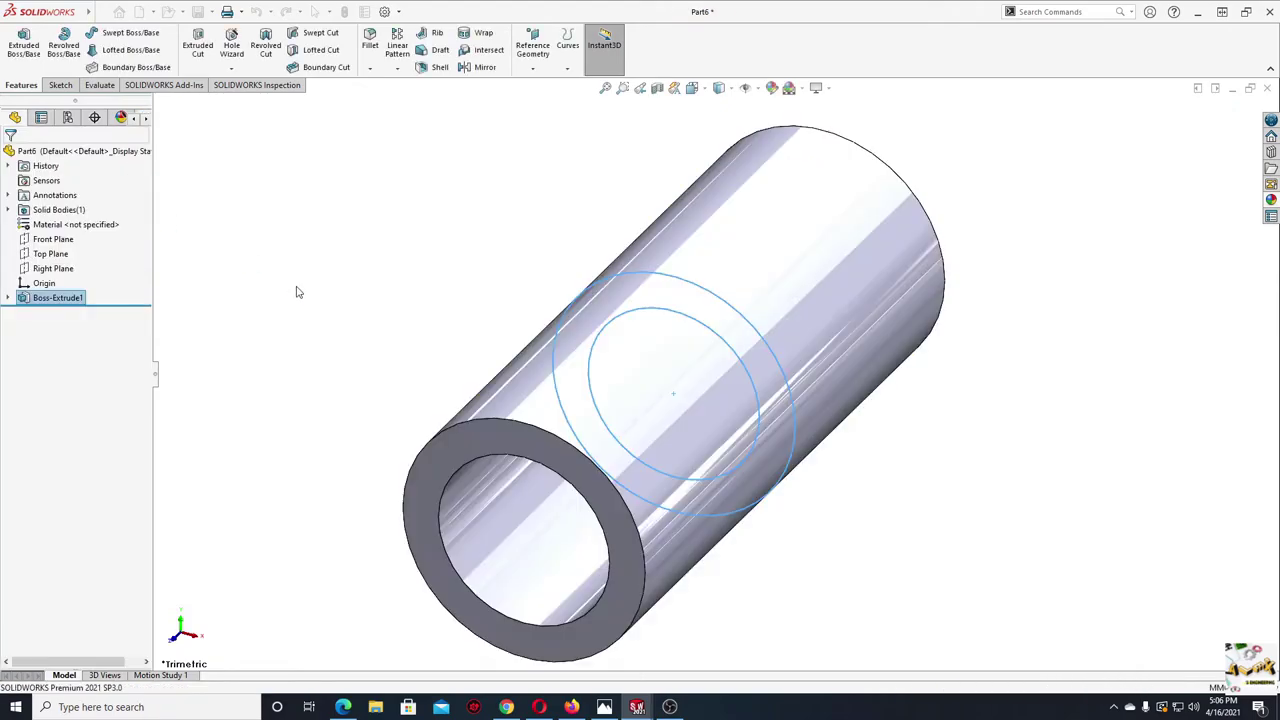
# - Start a sketch on the tube's end face and draw a three-sided slot outline at the inner edge
pyautogui.moveTo(424, 323)
pyautogui.keyDown('ctrl'); pyautogui.mouseDown(button='middle')
pyautogui.moveTo(333, 352)
pyautogui.moveTo(357, 371)
pyautogui.moveTo(403, 326)
pyautogui.moveTo(446, 354)
pyautogui.moveTo(397, 323)
pyautogui.moveTo(420, 331)
pyautogui.moveTo(397, 331)
pyautogui.moveTo(417, 354)
pyautogui.moveTo(506, 351)
pyautogui.mouseUp(button='middle'); pyautogui.keyUp('ctrl')
pyautogui.click(505, 340)
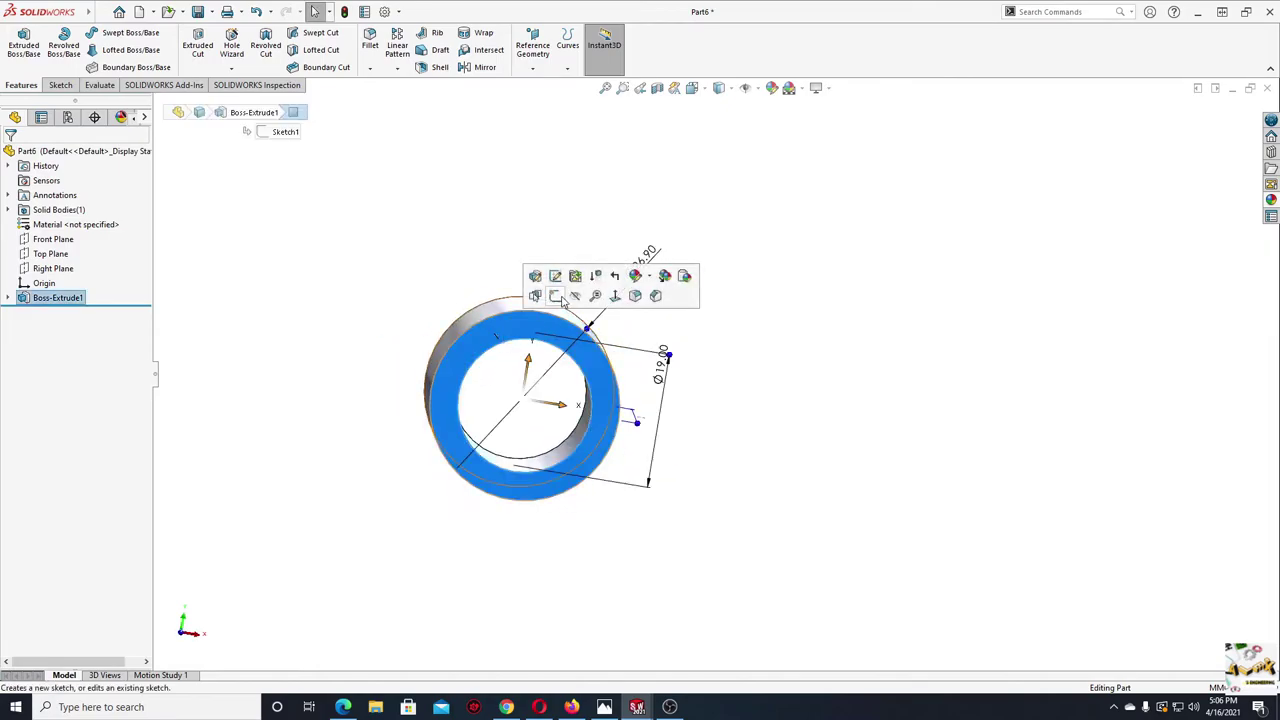
pyautogui.click(567, 305)
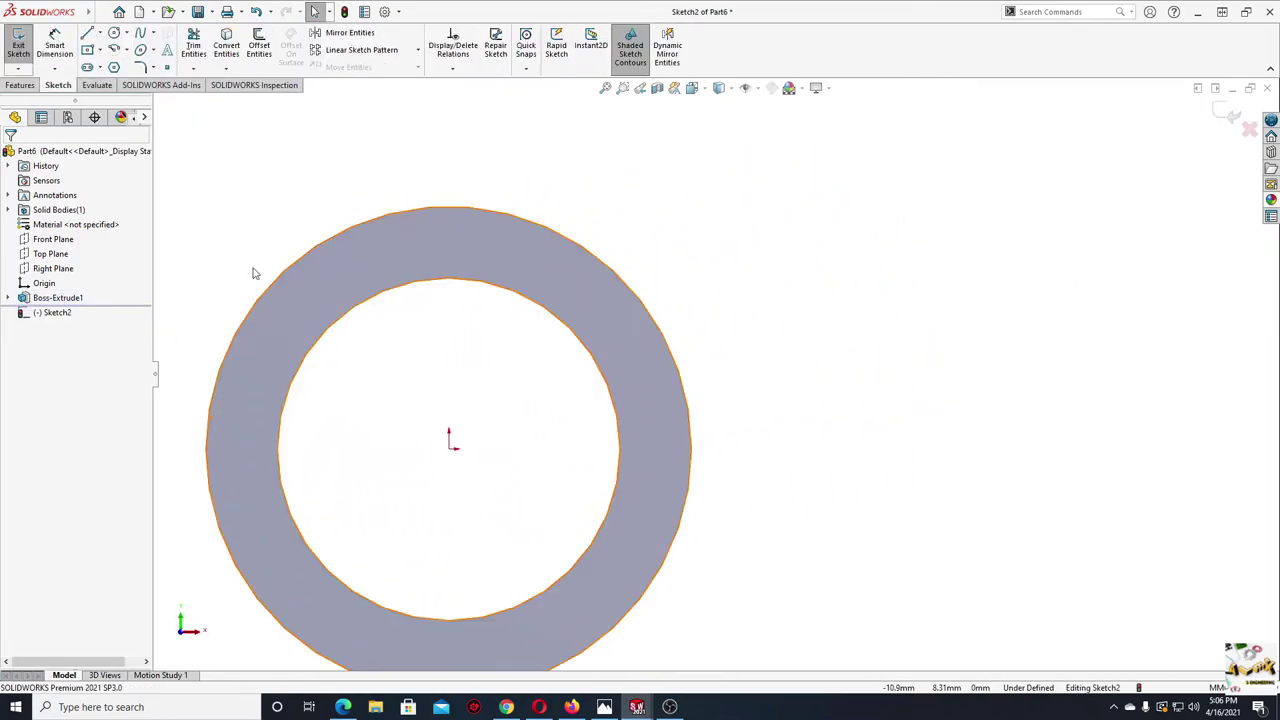
pyautogui.click(87, 34)
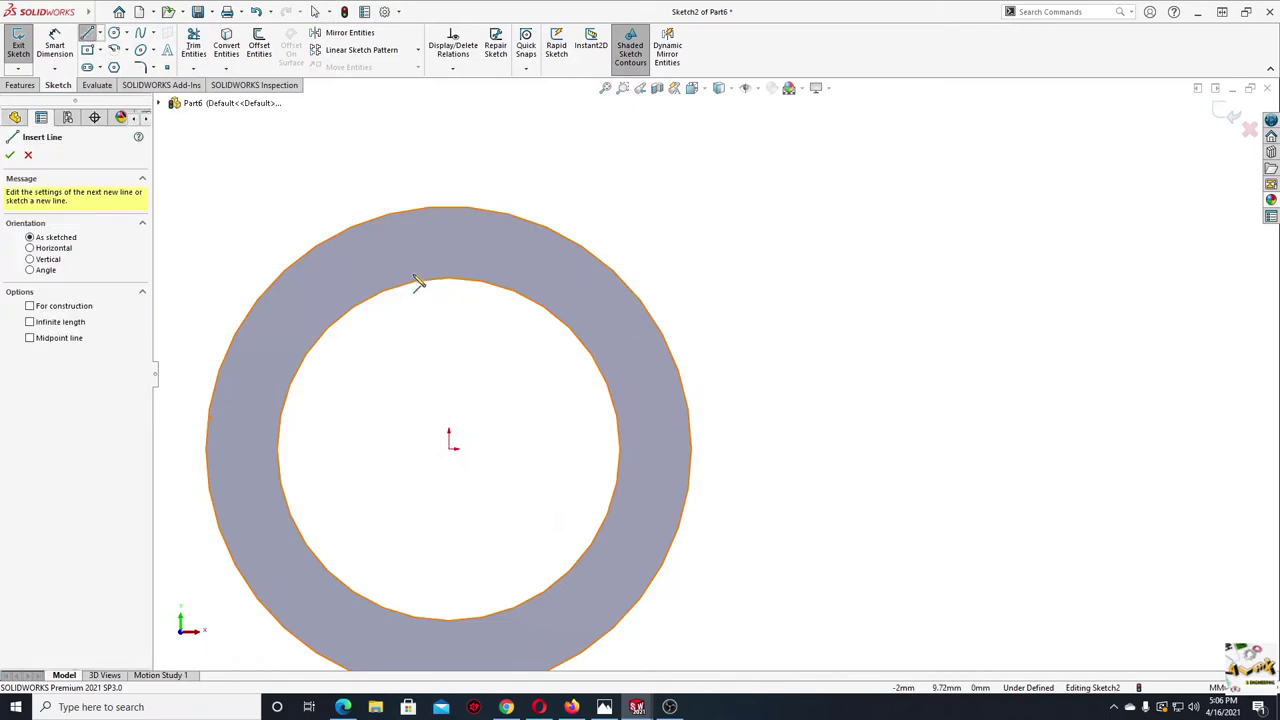
pyautogui.click(411, 280)
pyautogui.click(411, 254)
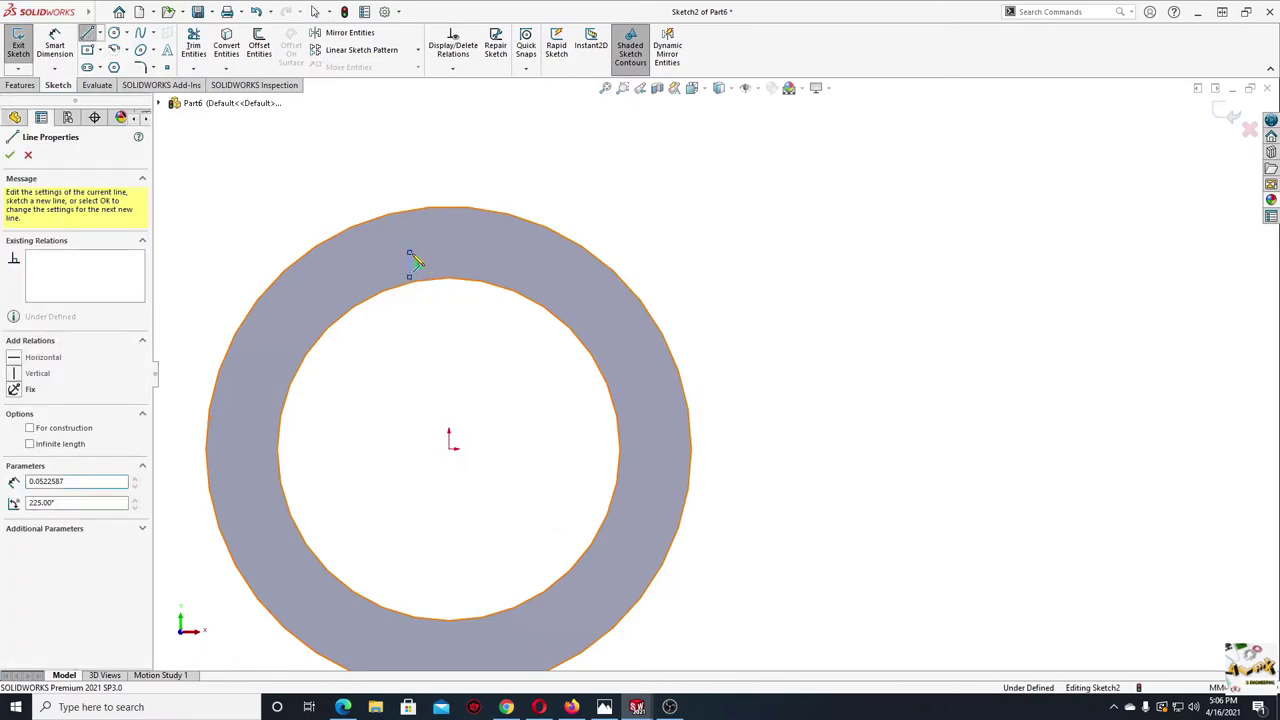
pyautogui.click(476, 253)
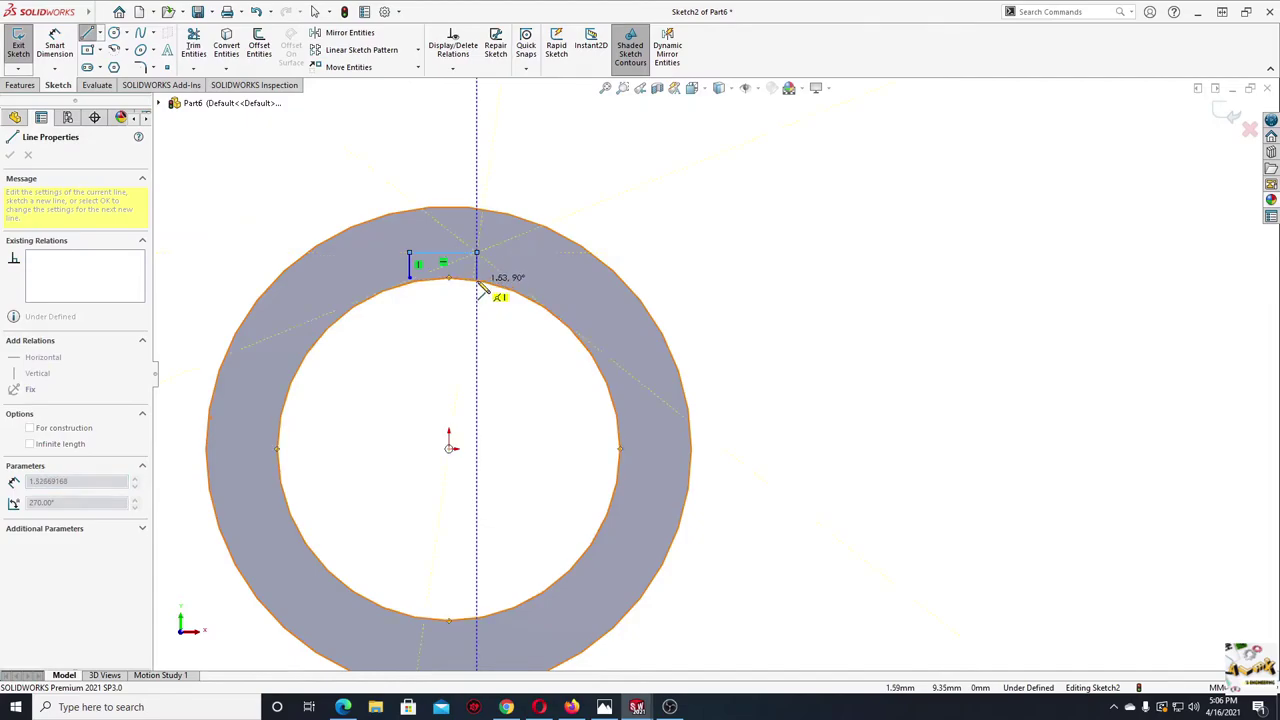
pyautogui.click(477, 281)
pyautogui.press('Escape')
# - Make the slot corner coincident with the inner arc and its two side lines equal
pyautogui.scroll(-3, 435, 295)
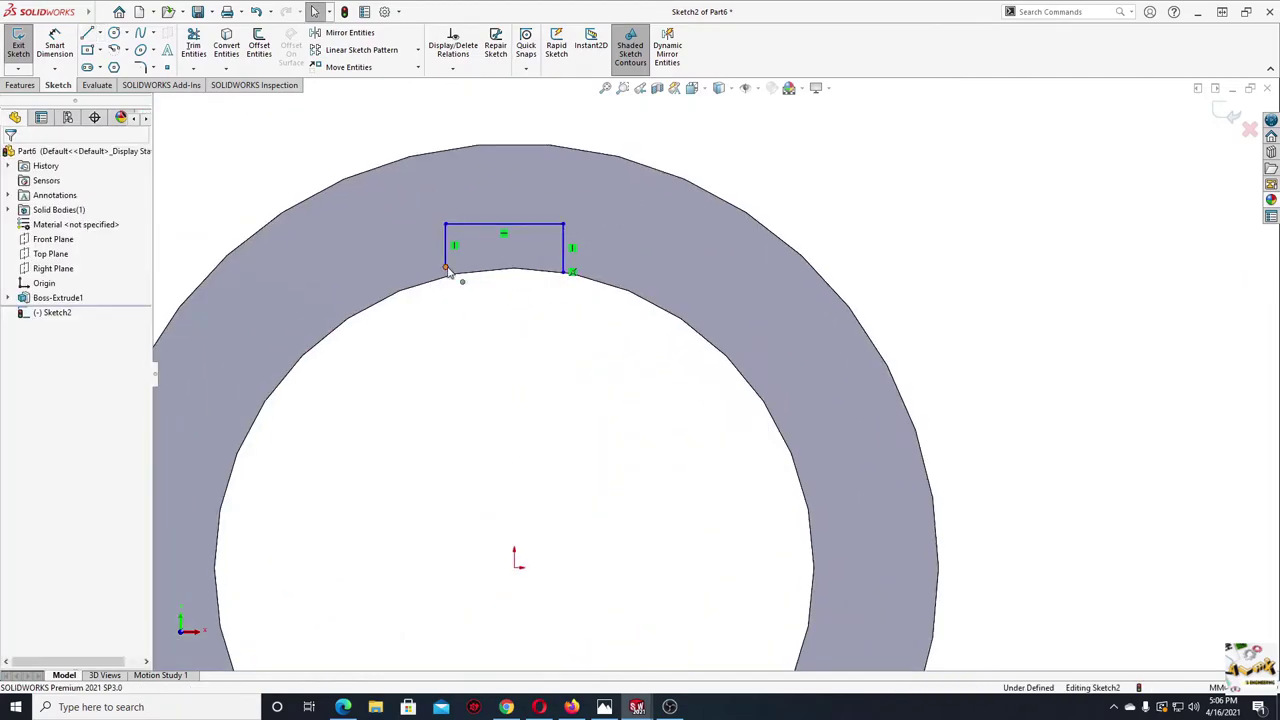
pyautogui.click(446, 268)
pyautogui.keyDown('ctrl'); pyautogui.click(455, 282); pyautogui.keyUp('ctrl')
pyautogui.click(520, 237)
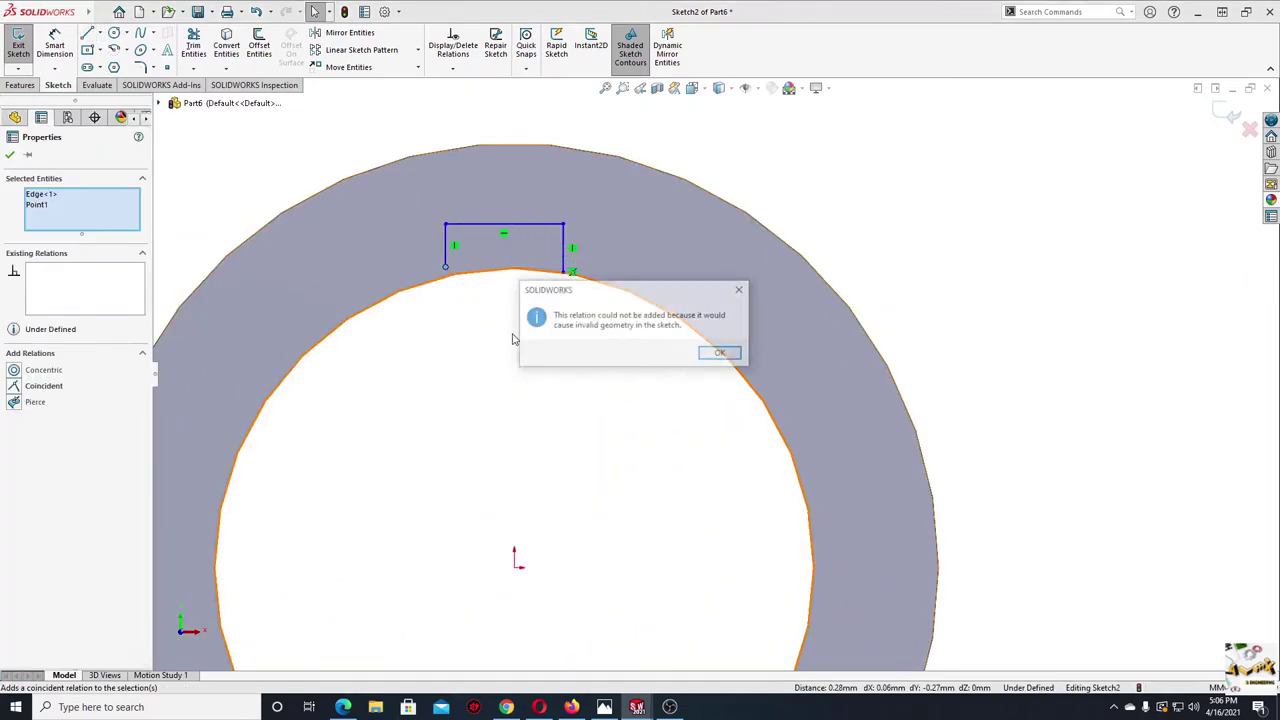
pyautogui.click(720, 356)
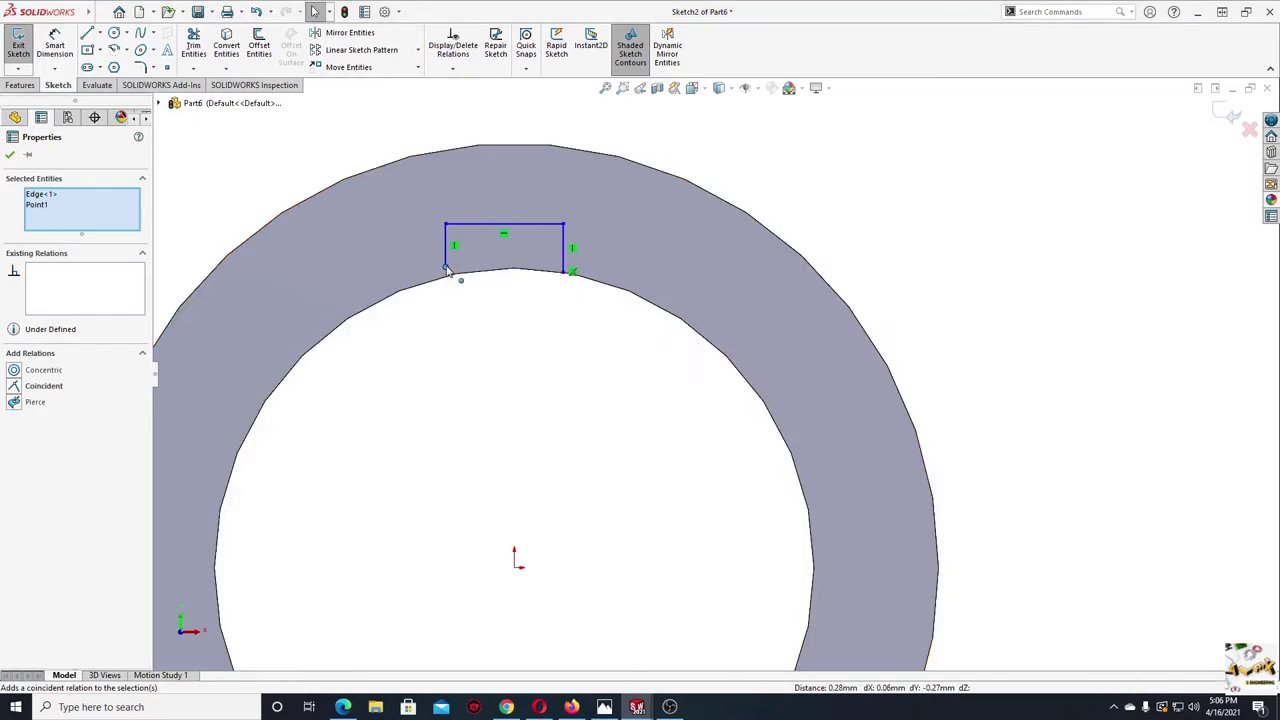
pyautogui.moveTo(446, 276); pyautogui.dragTo(455, 278)
pyautogui.keyDown('ctrl'); pyautogui.click(456, 283); pyautogui.keyUp('ctrl')
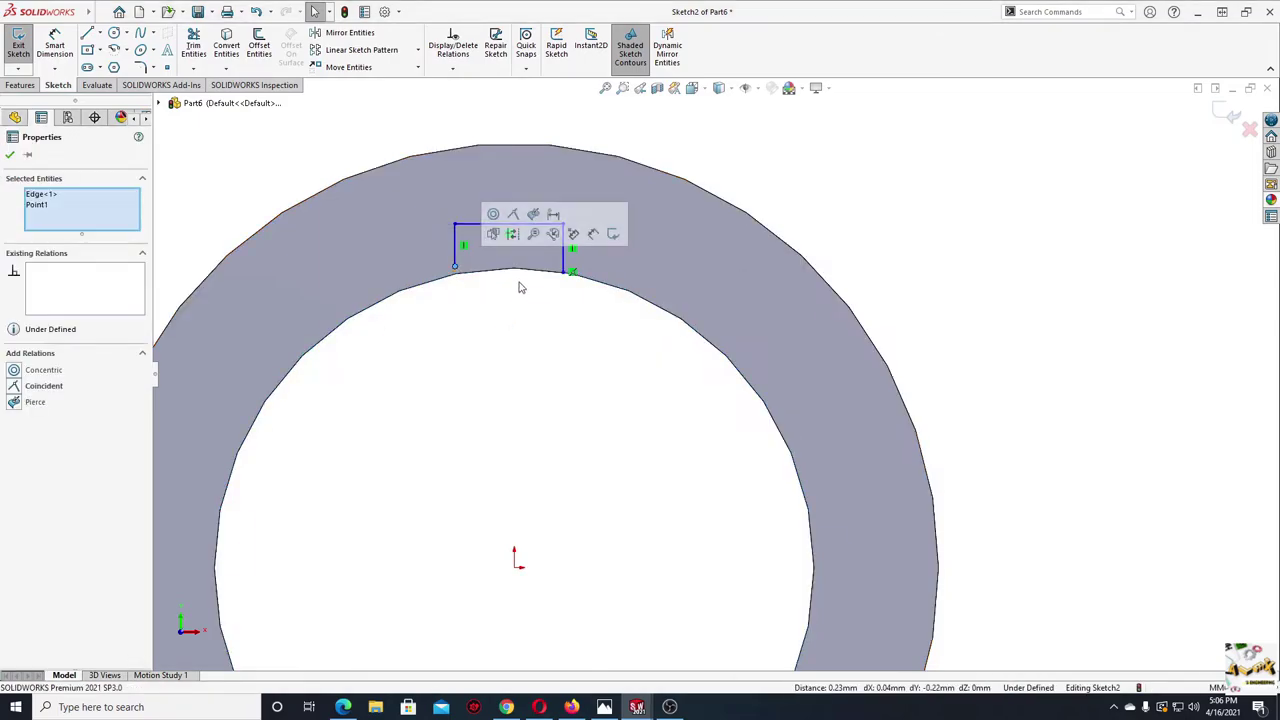
pyautogui.click(514, 219)
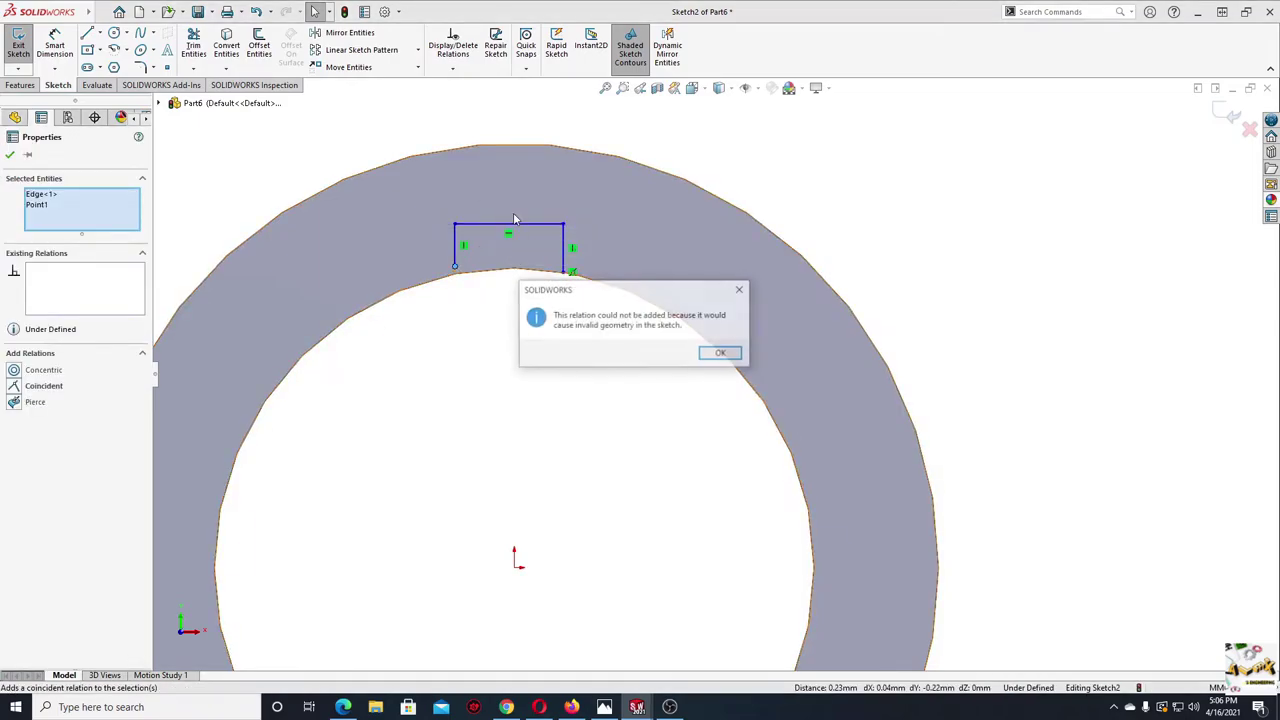
pyautogui.click(723, 356)
pyautogui.moveTo(455, 267); pyautogui.dragTo(456, 308)
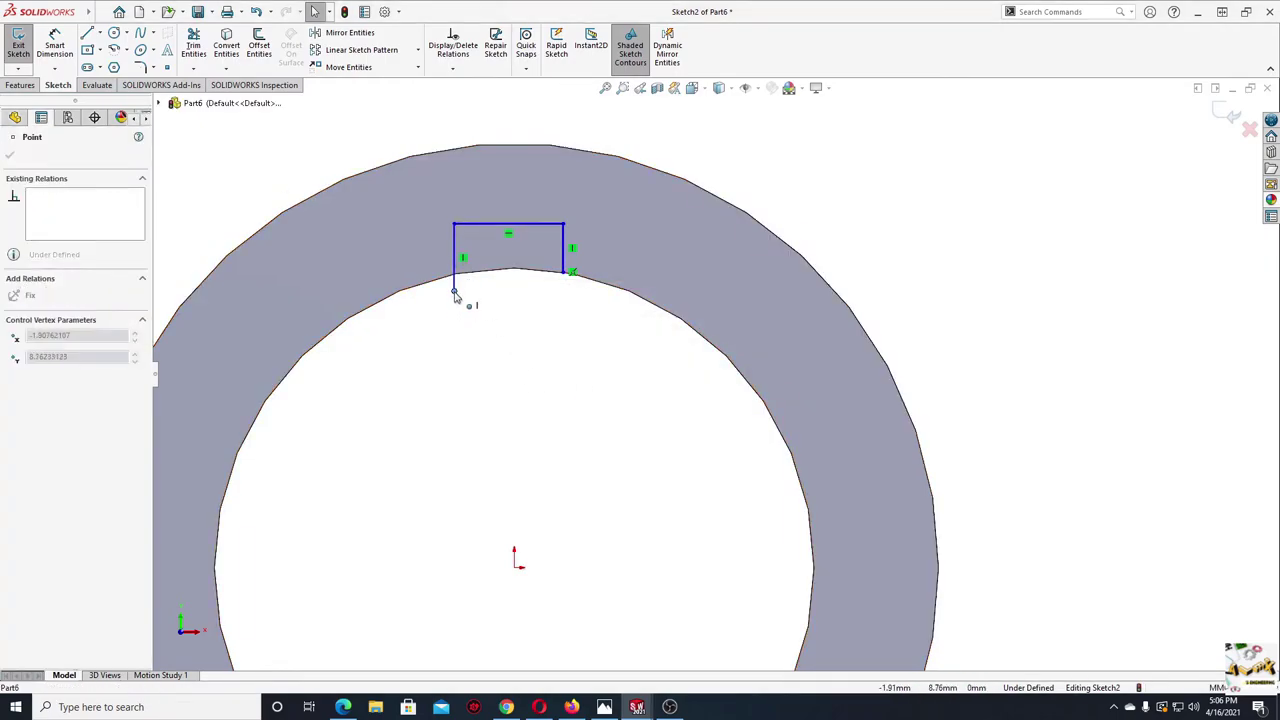
pyautogui.click(468, 286)
pyautogui.keyDown('ctrl'); pyautogui.click(454, 290); pyautogui.keyUp('ctrl')
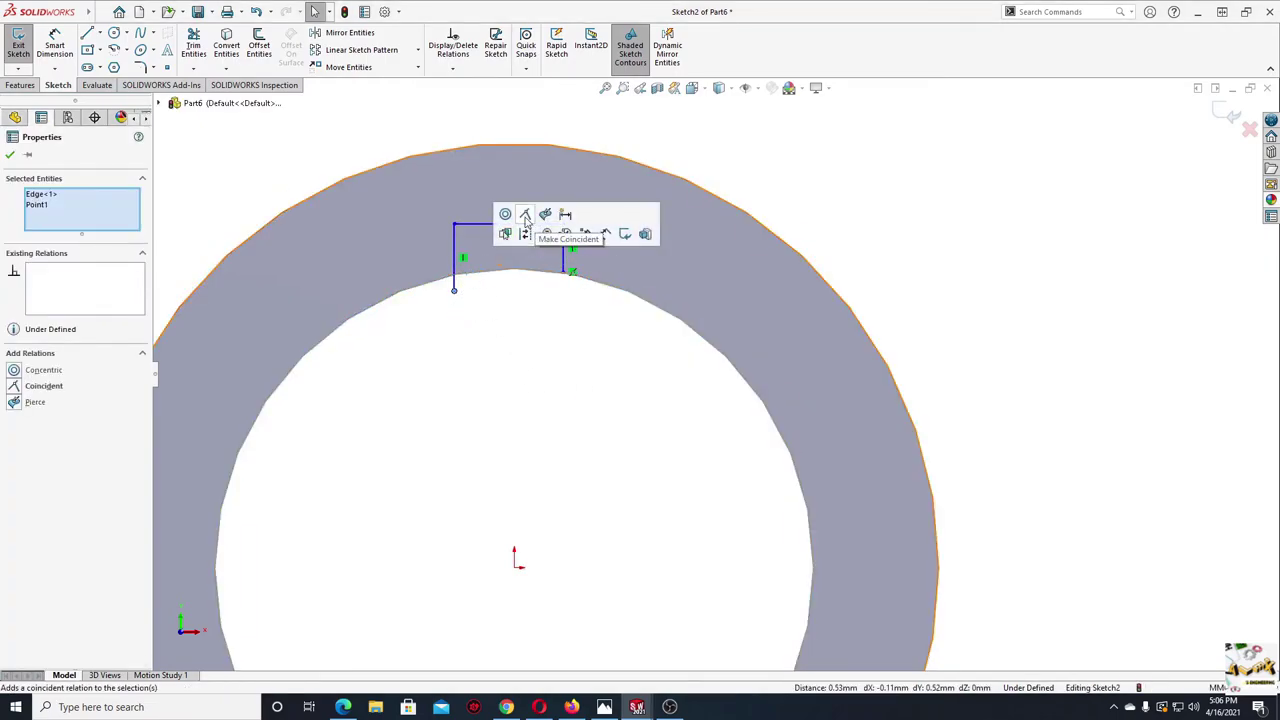
pyautogui.click(525, 216)
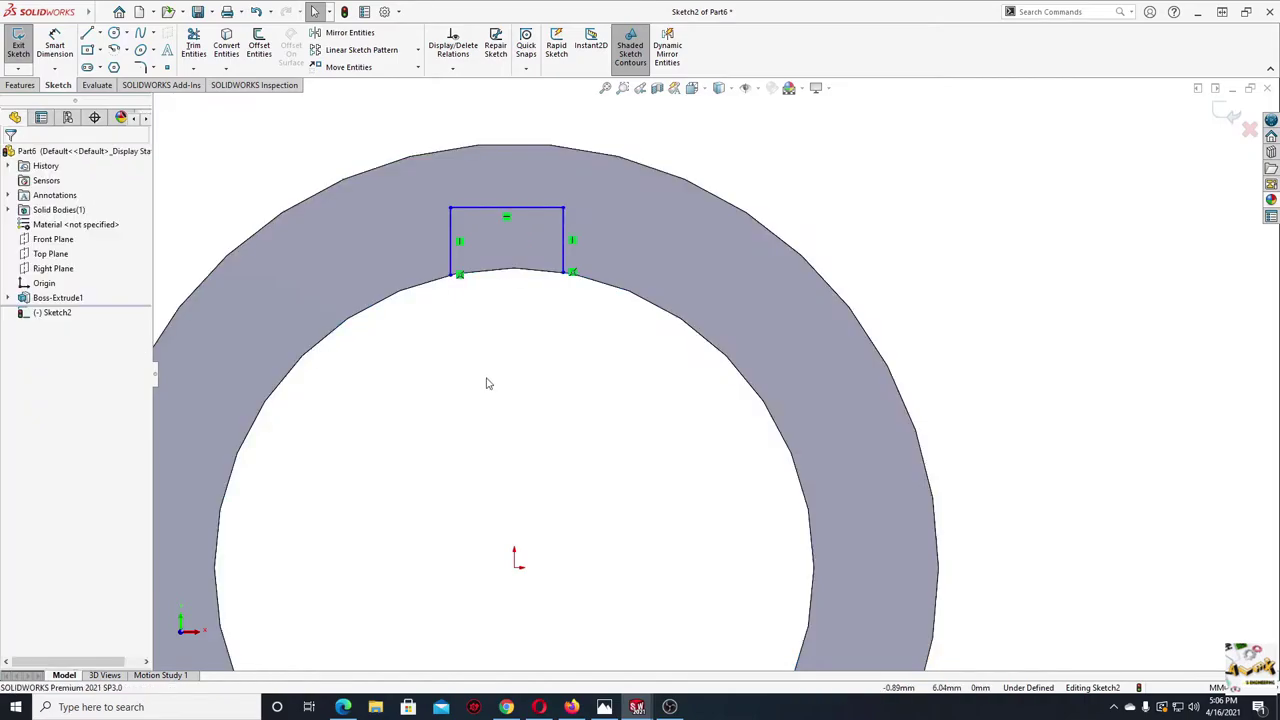
pyautogui.click(452, 247)
pyautogui.keyDown('ctrl'); pyautogui.click(564, 243); pyautogui.keyUp('ctrl')
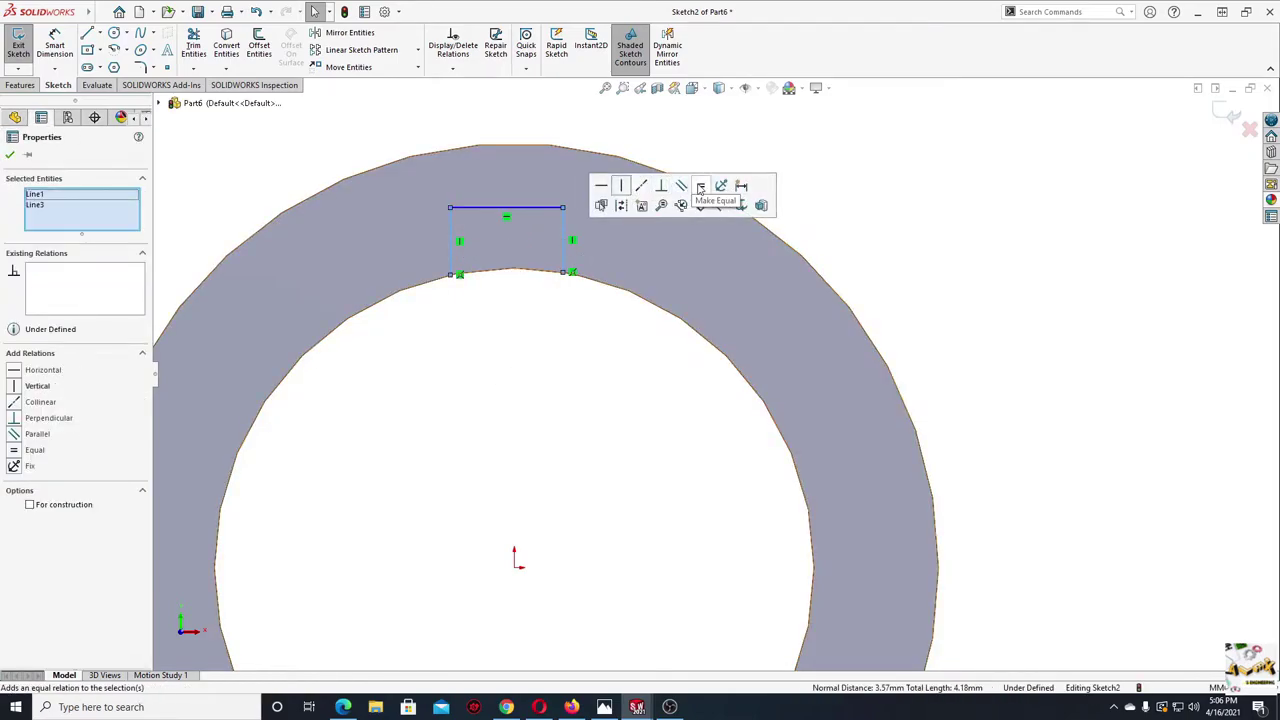
pyautogui.click(700, 188)
# - Dimension the rectangle 3.00 mm wide and 0.80 mm tall
pyautogui.click(68, 47)
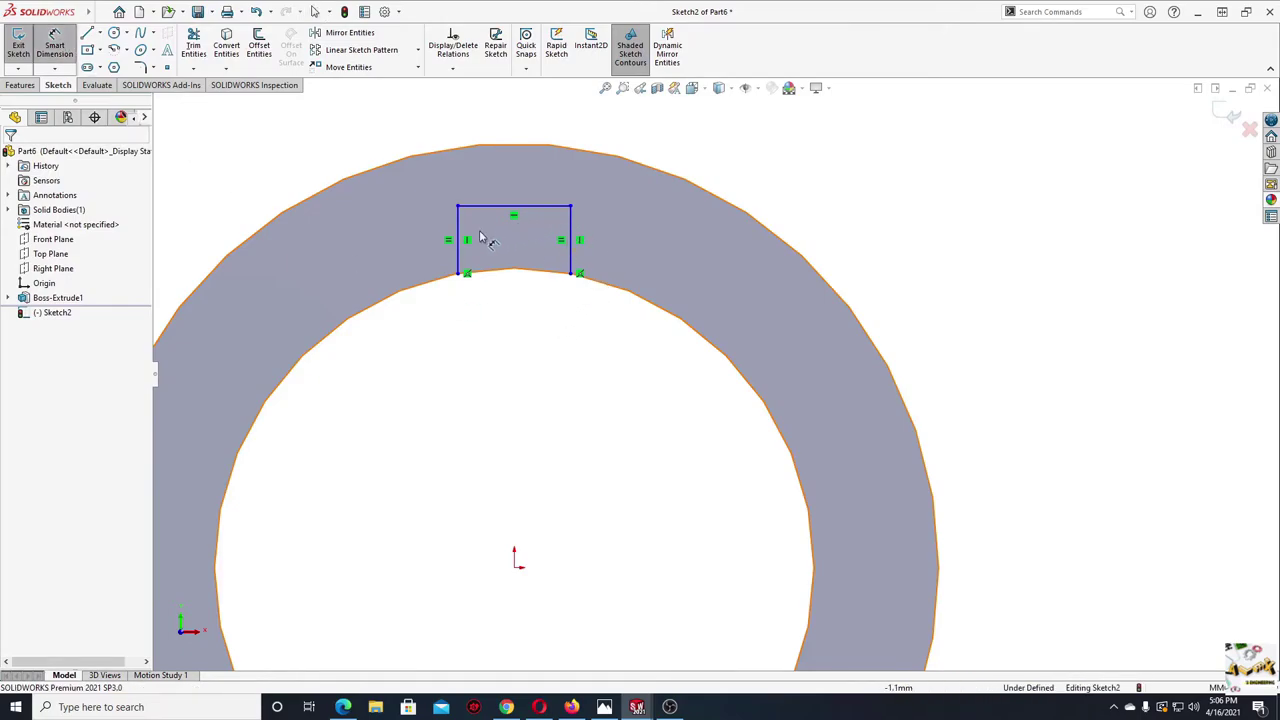
pyautogui.click(500, 206)
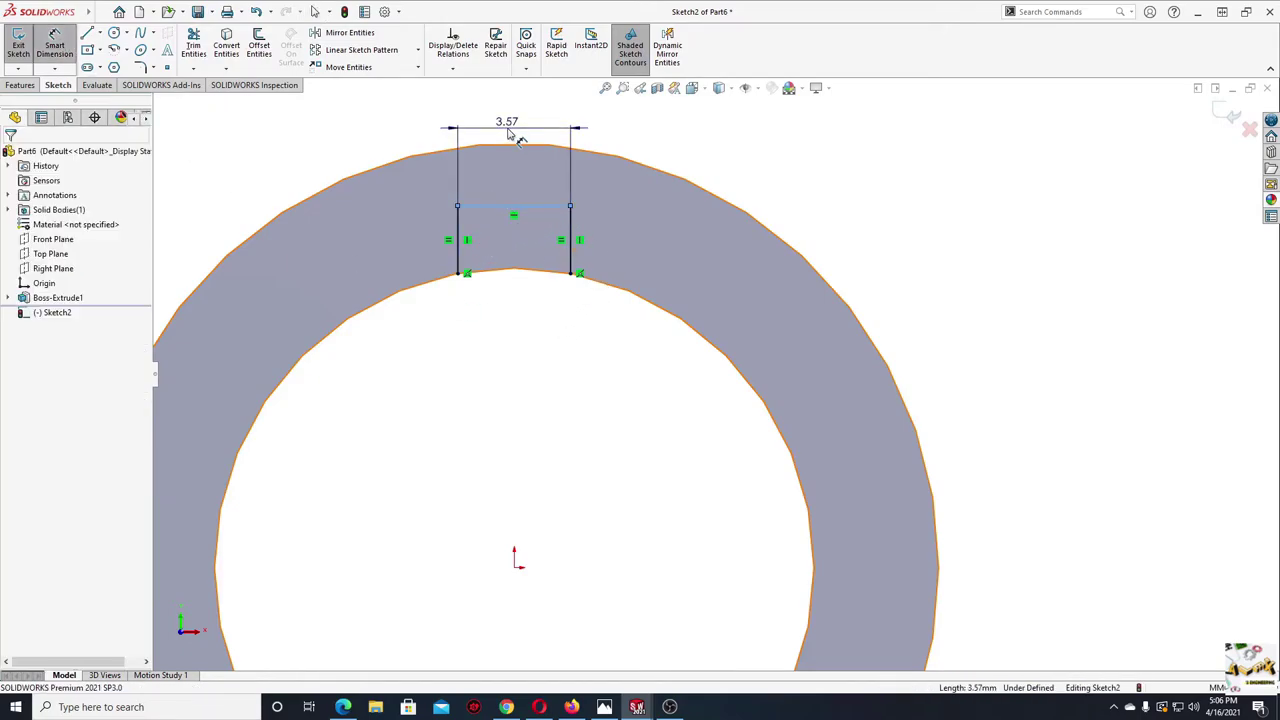
pyautogui.click(508, 133)
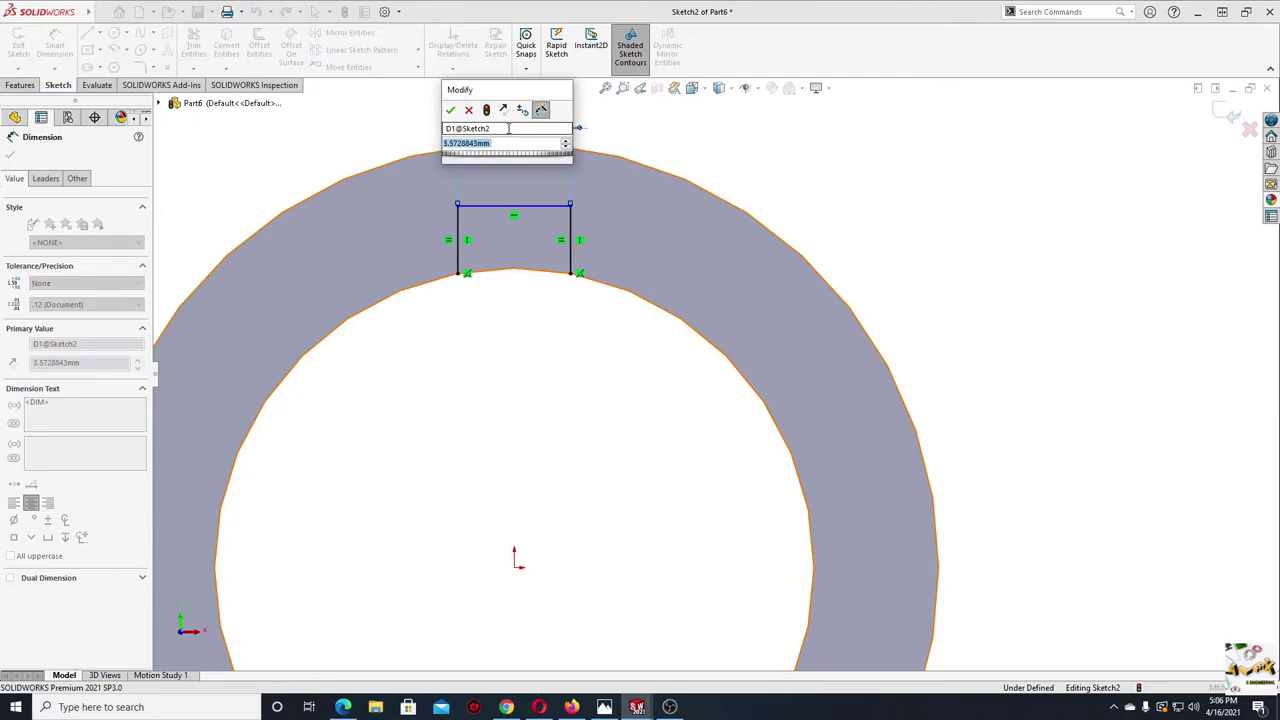
pyautogui.write('3')
pyautogui.press('Return')
pyautogui.click(468, 232)
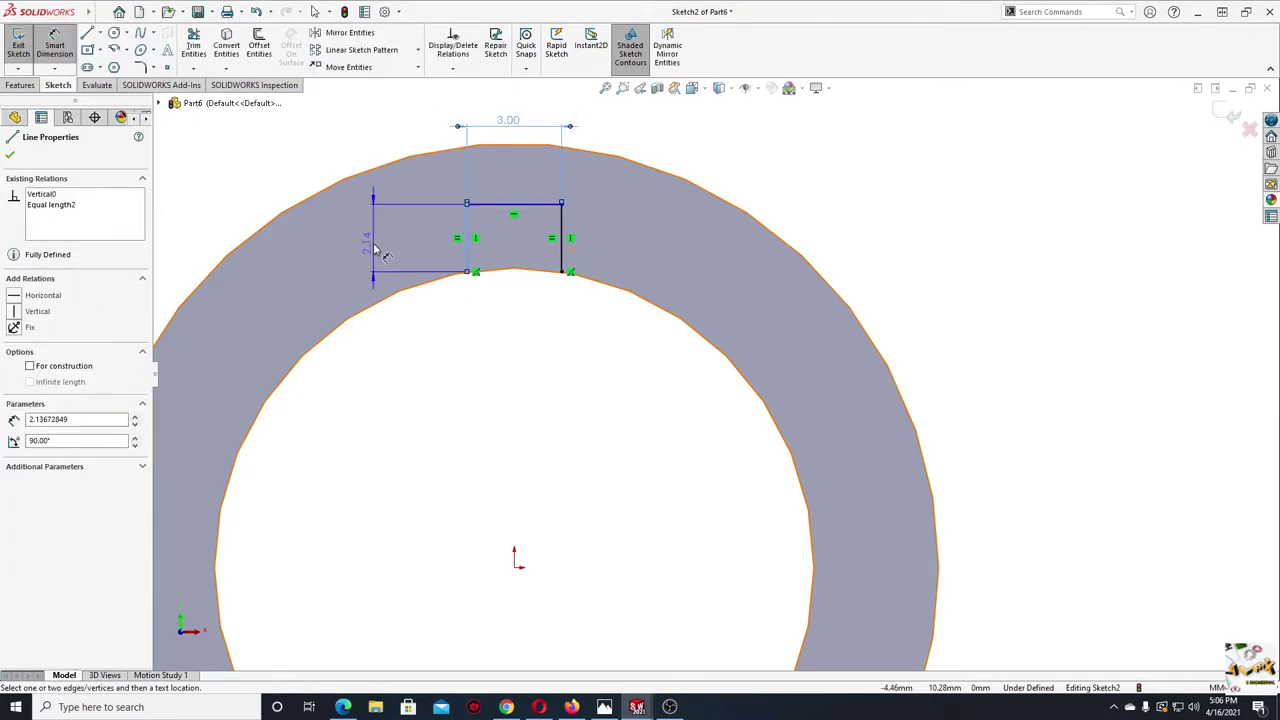
pyautogui.click(375, 250)
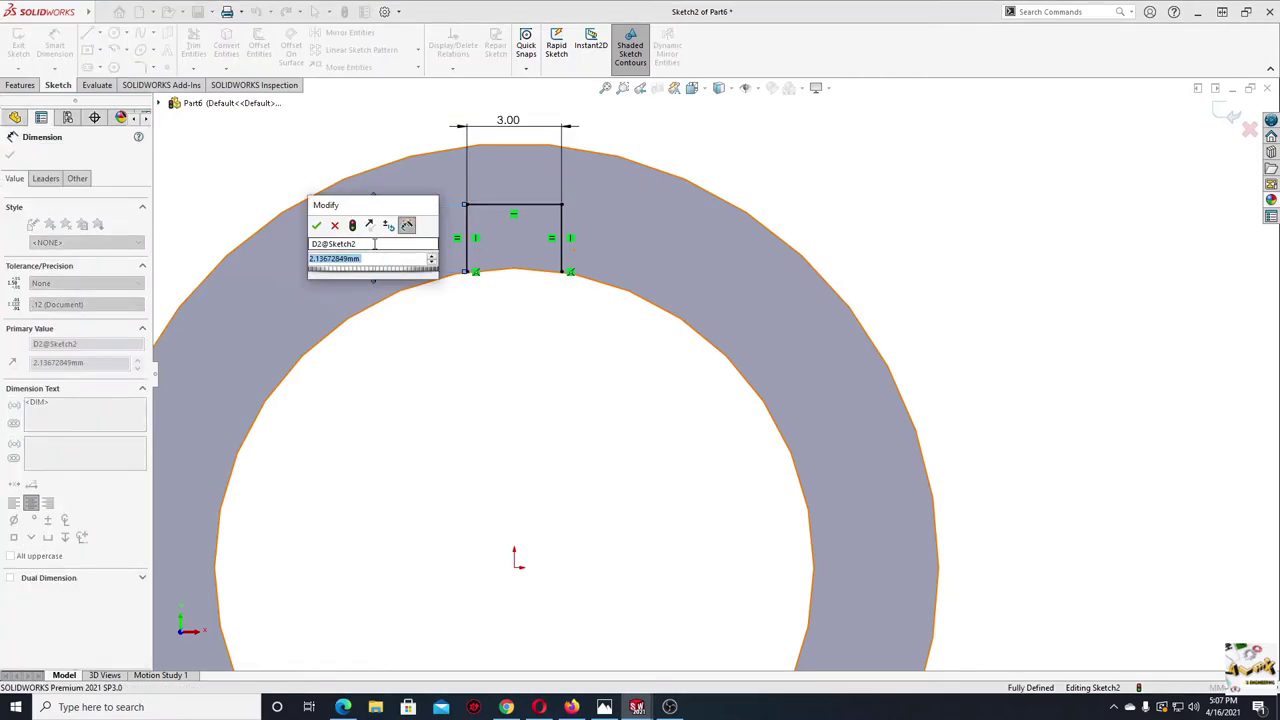
pyautogui.write('0.75')
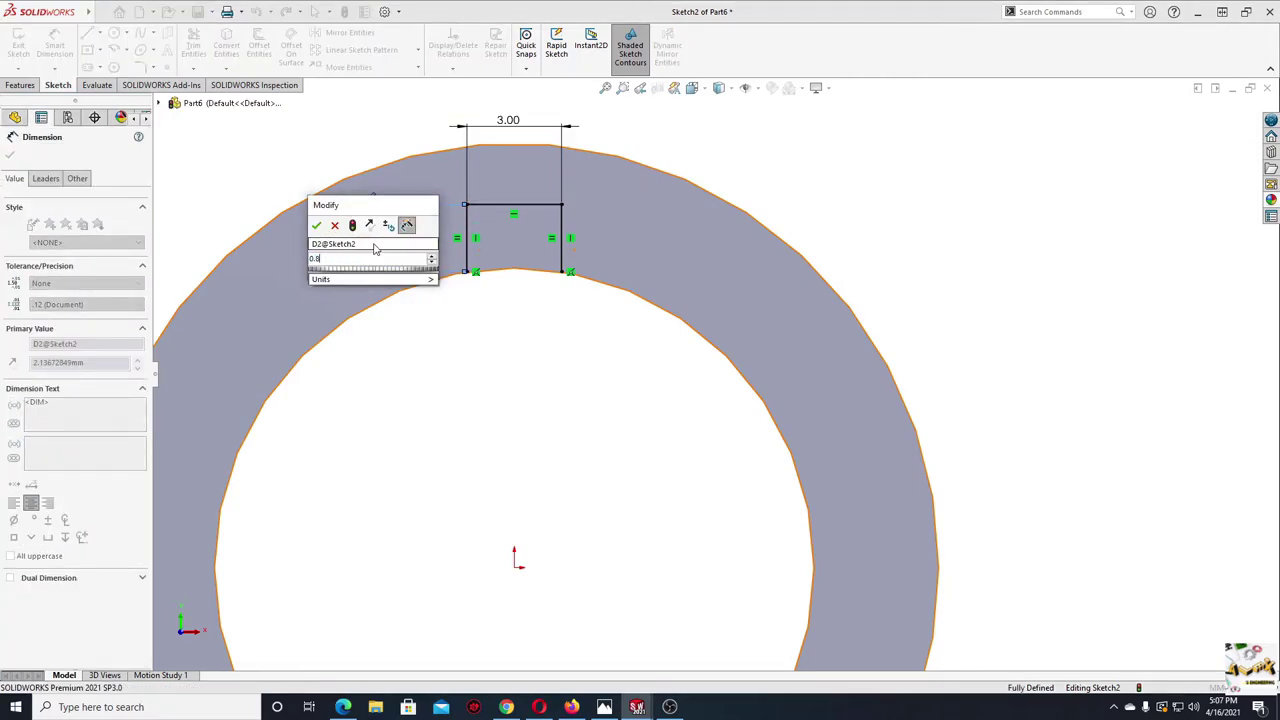
pyautogui.press('Return')
pyautogui.rightClick(528, 350)
pyautogui.click(560, 383)
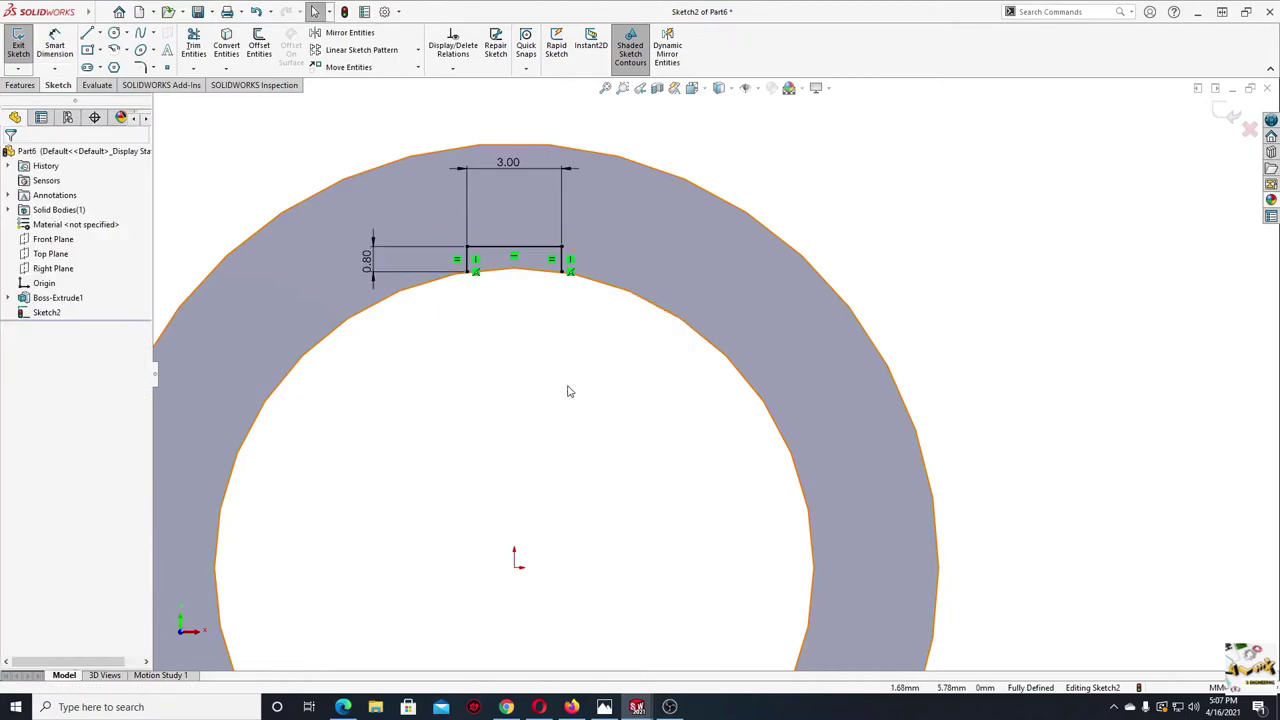
# - Close the notch profile with two lines and cut it Through All along the tube
pyautogui.press('f')
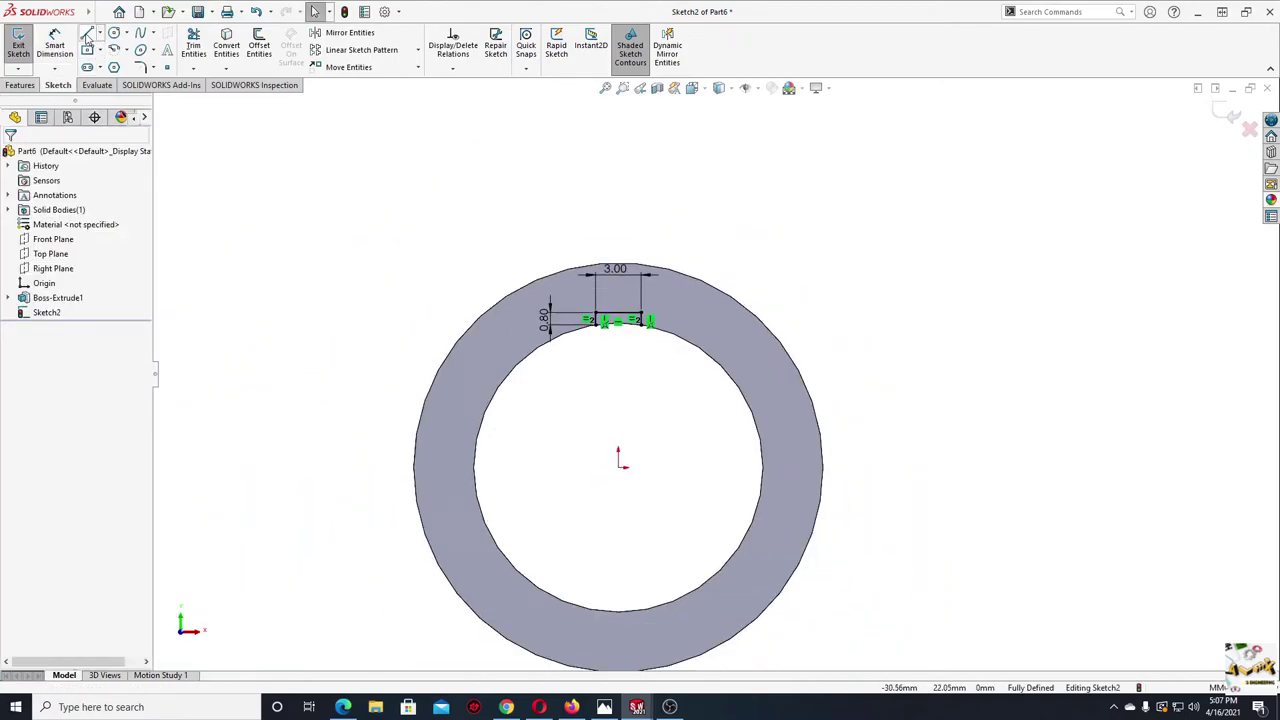
pyautogui.click(87, 33)
pyautogui.click(618, 360)
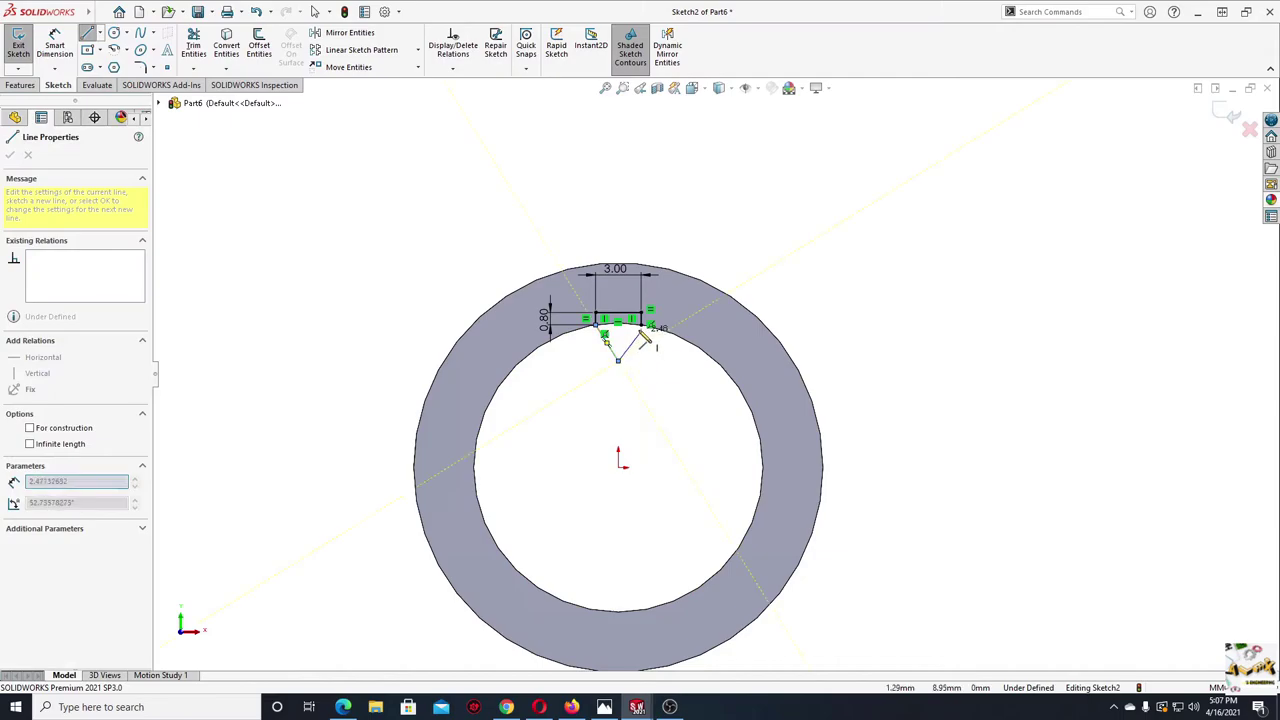
pyautogui.click(642, 322)
pyautogui.press('Escape')
pyautogui.click(15, 87)
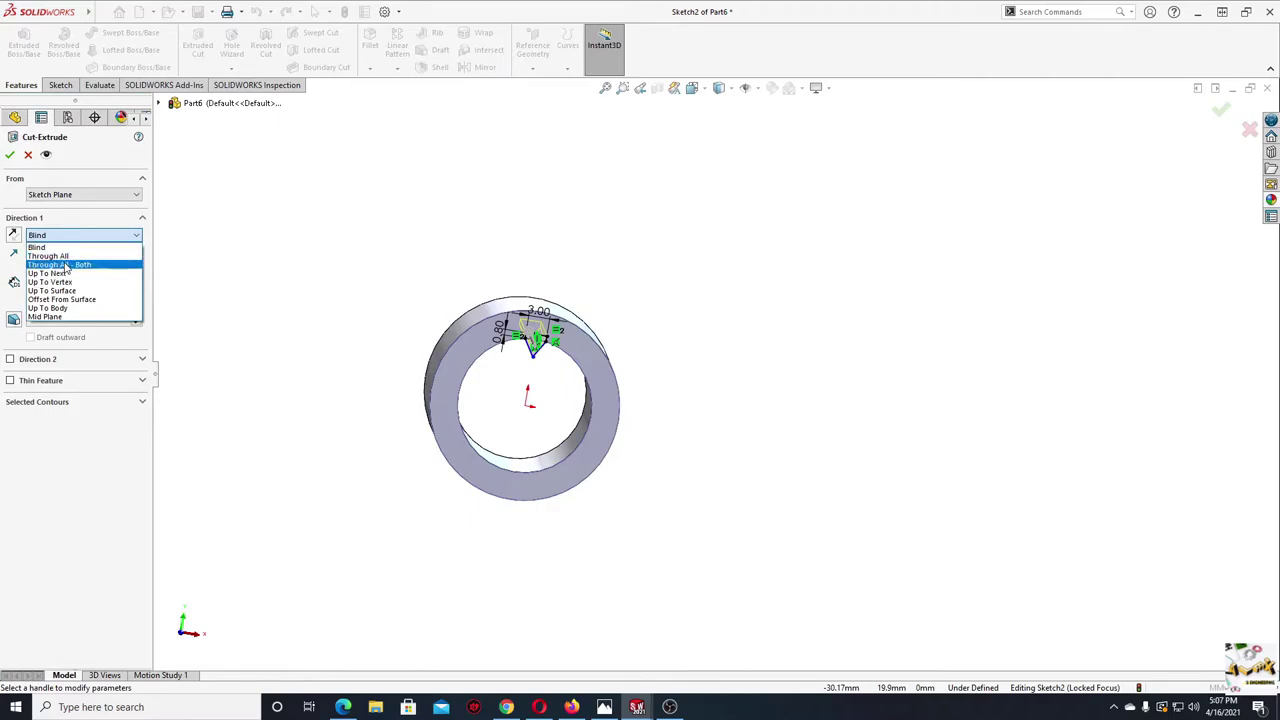
pyautogui.click(61, 261)
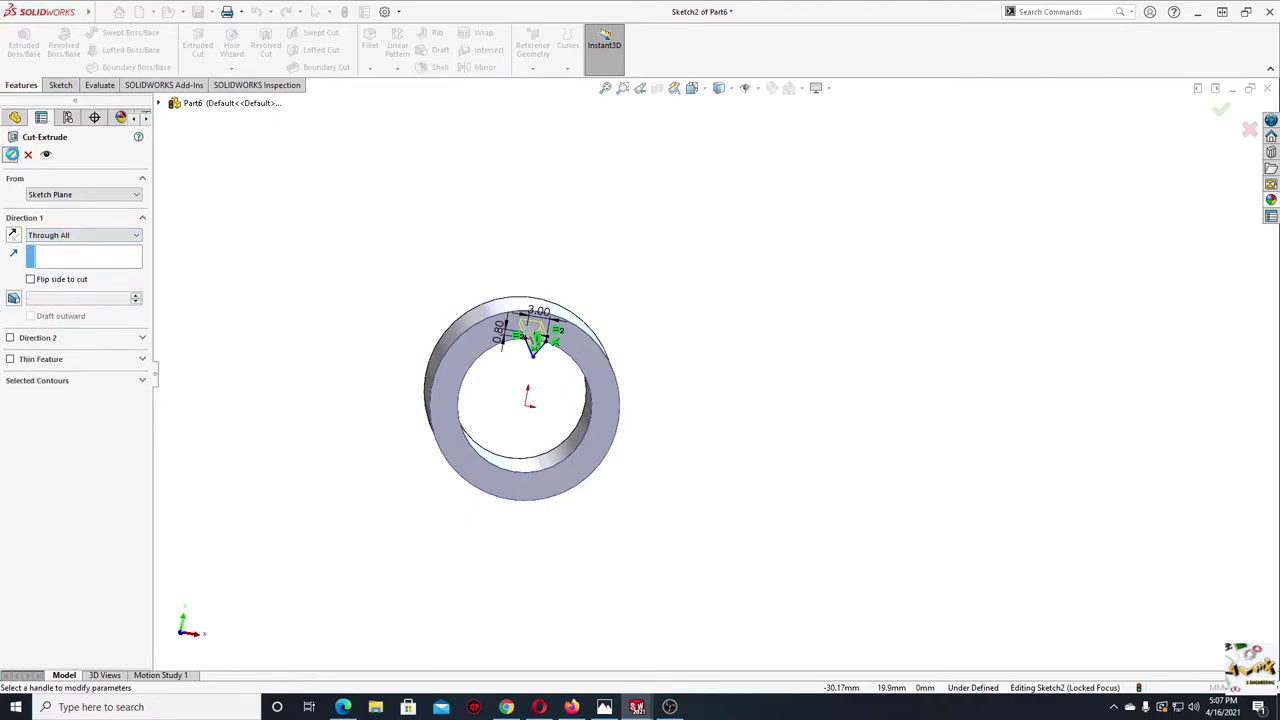
pyautogui.press('Return')
pyautogui.moveTo(354, 351)
pyautogui.mouseDown(button='middle')
pyautogui.moveTo(397, 314)
pyautogui.moveTo(395, 365)
pyautogui.moveTo(283, 408)
pyautogui.mouseUp(button='middle')
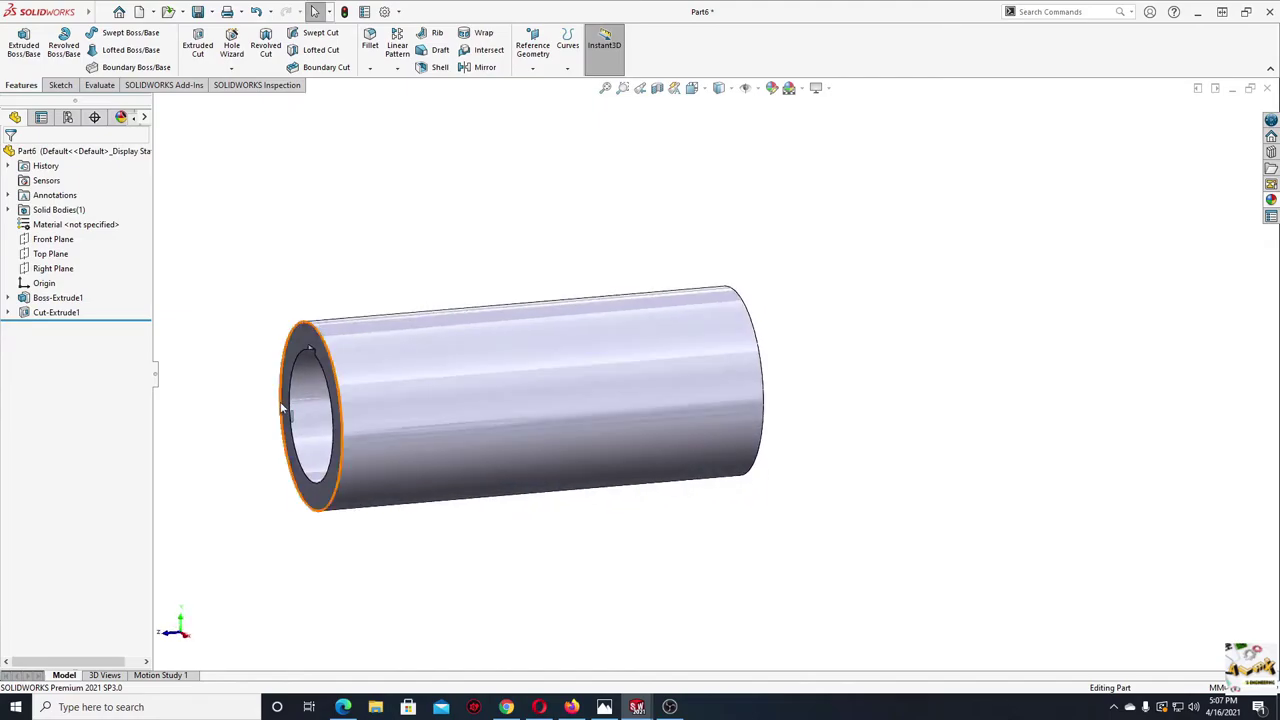
# - Start a sketch on the Right Plane with Hidden Lines Visible display style
pyautogui.click(57, 268)
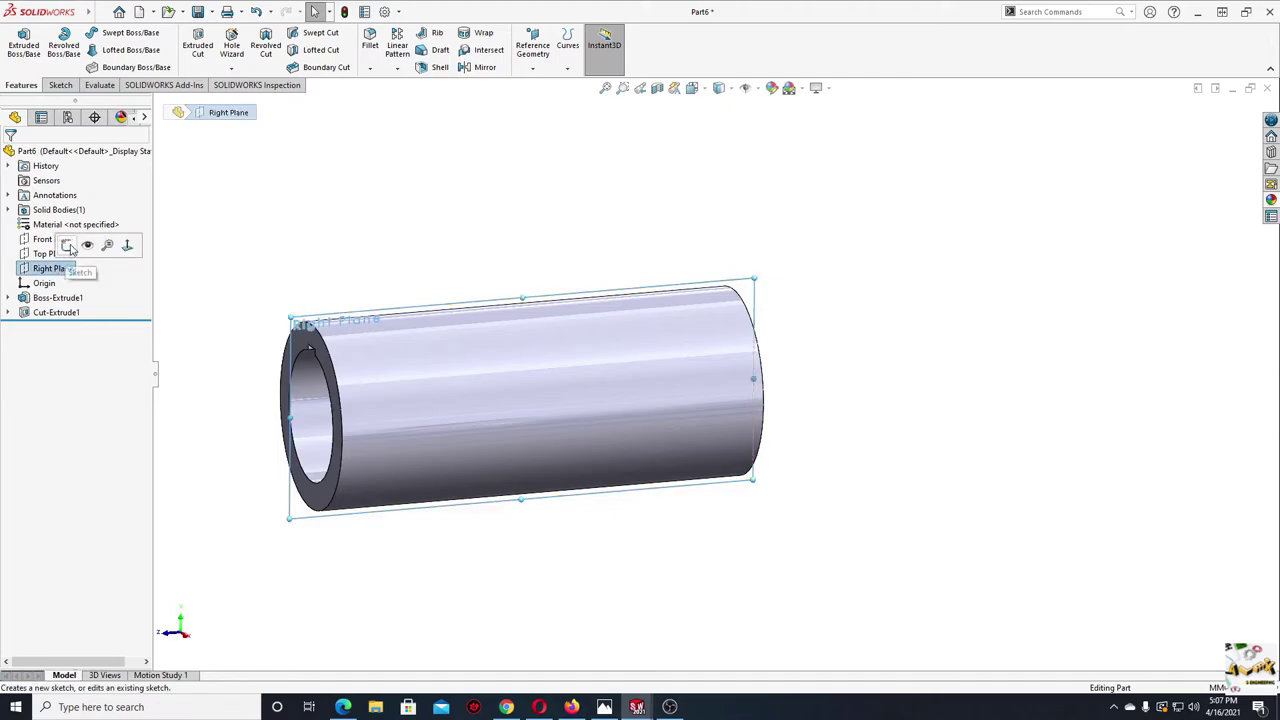
pyautogui.click(104, 246)
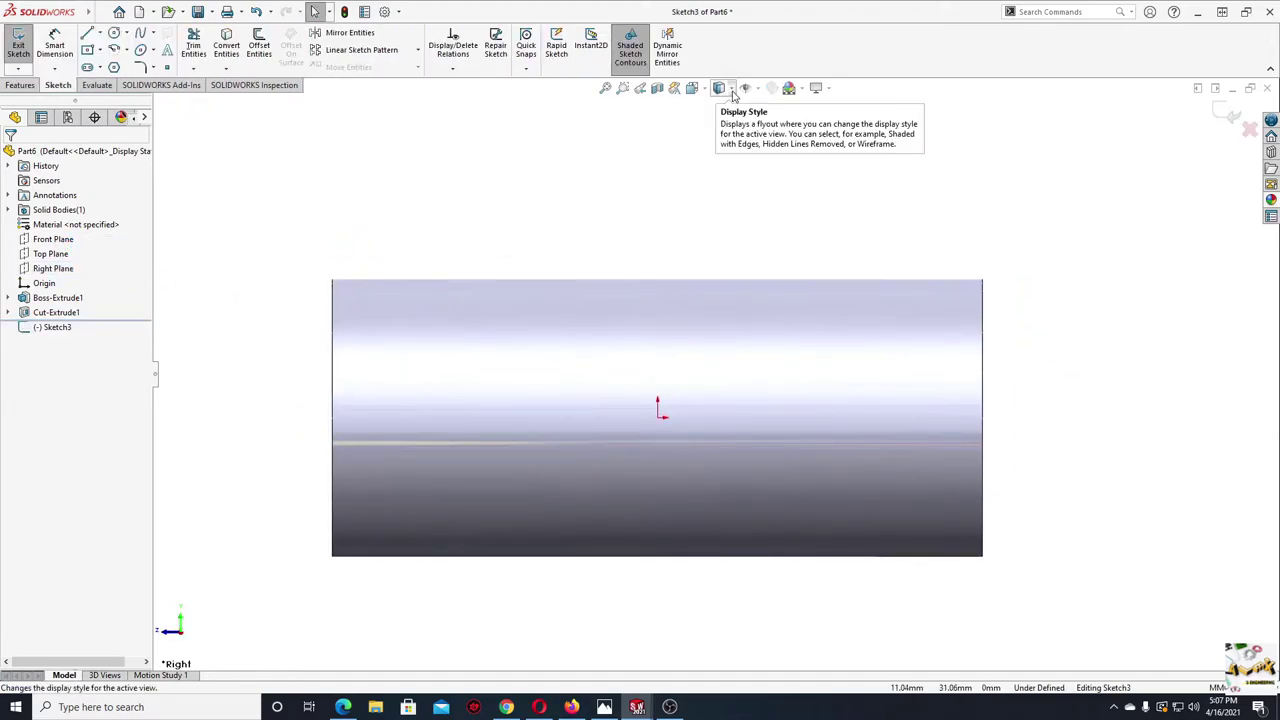
pyautogui.click(731, 90)
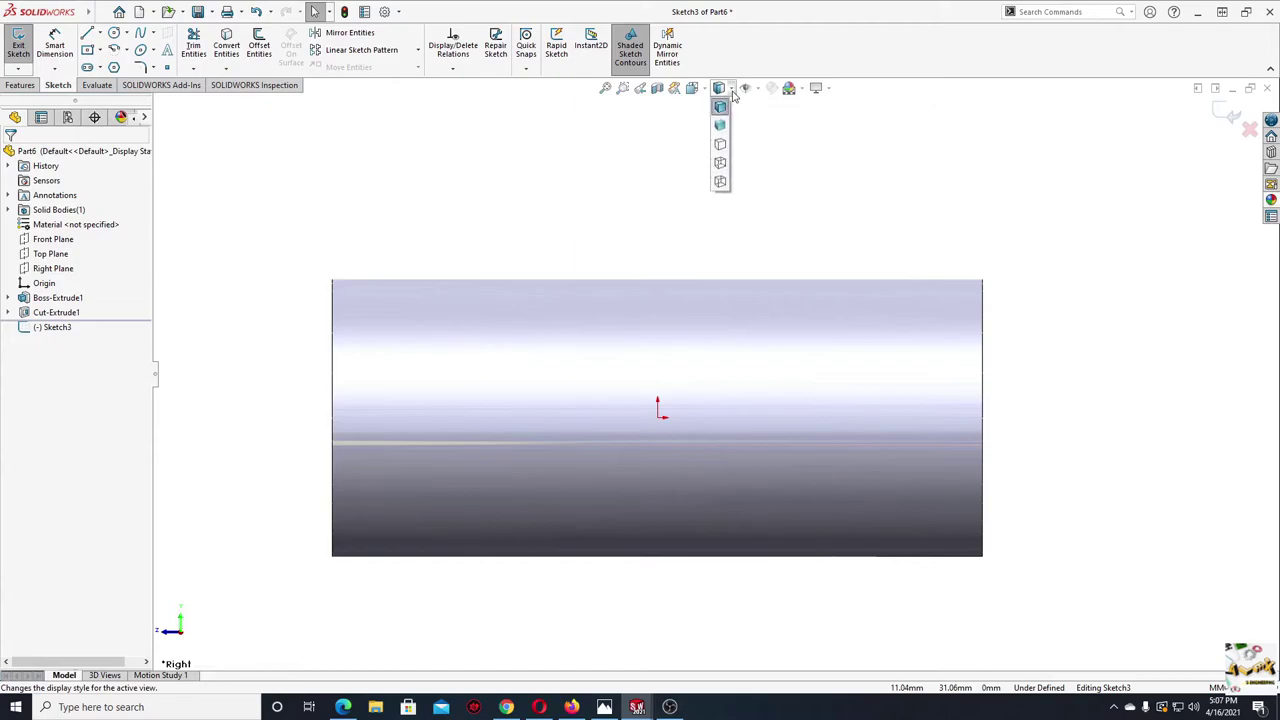
pyautogui.click(720, 165)
# - Draw a horizontal centerline from the tube's left end toward the origin
pyautogui.keyDown('ctrl'); pyautogui.moveTo(409, 240); pyautogui.dragTo(355, 184, button='middle'); pyautogui.keyUp('ctrl')
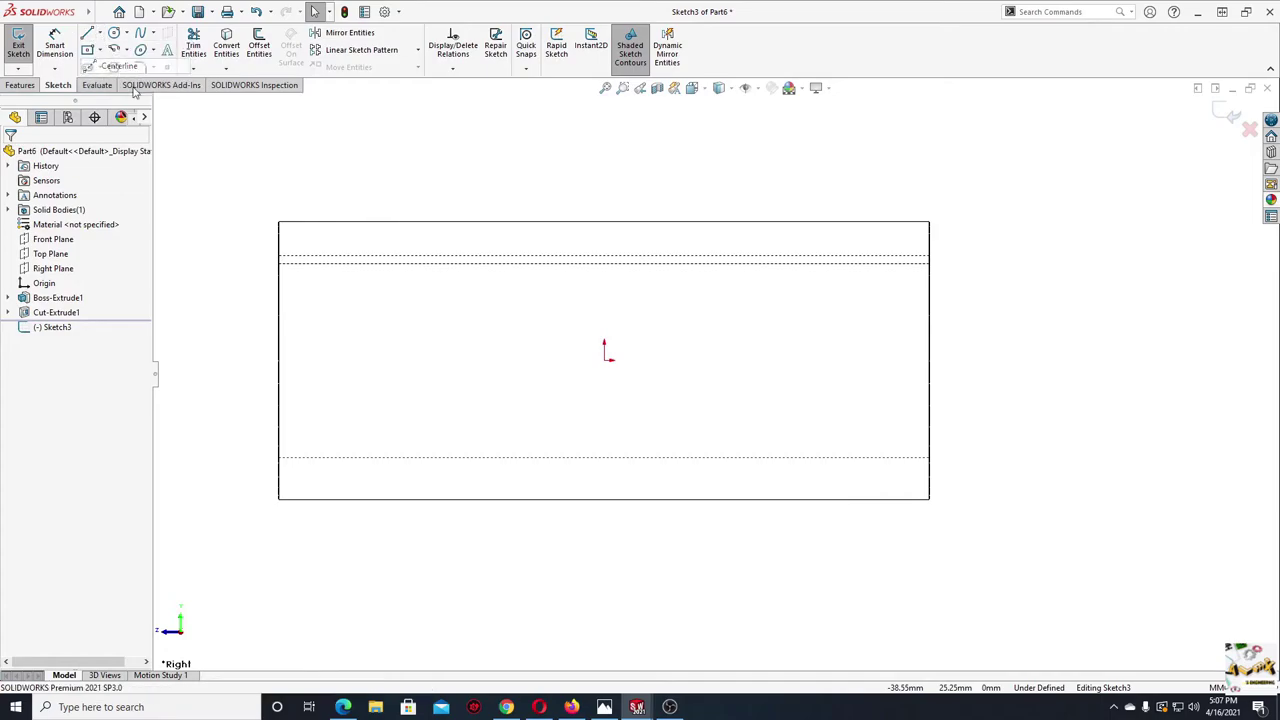
pyautogui.click(280, 360)
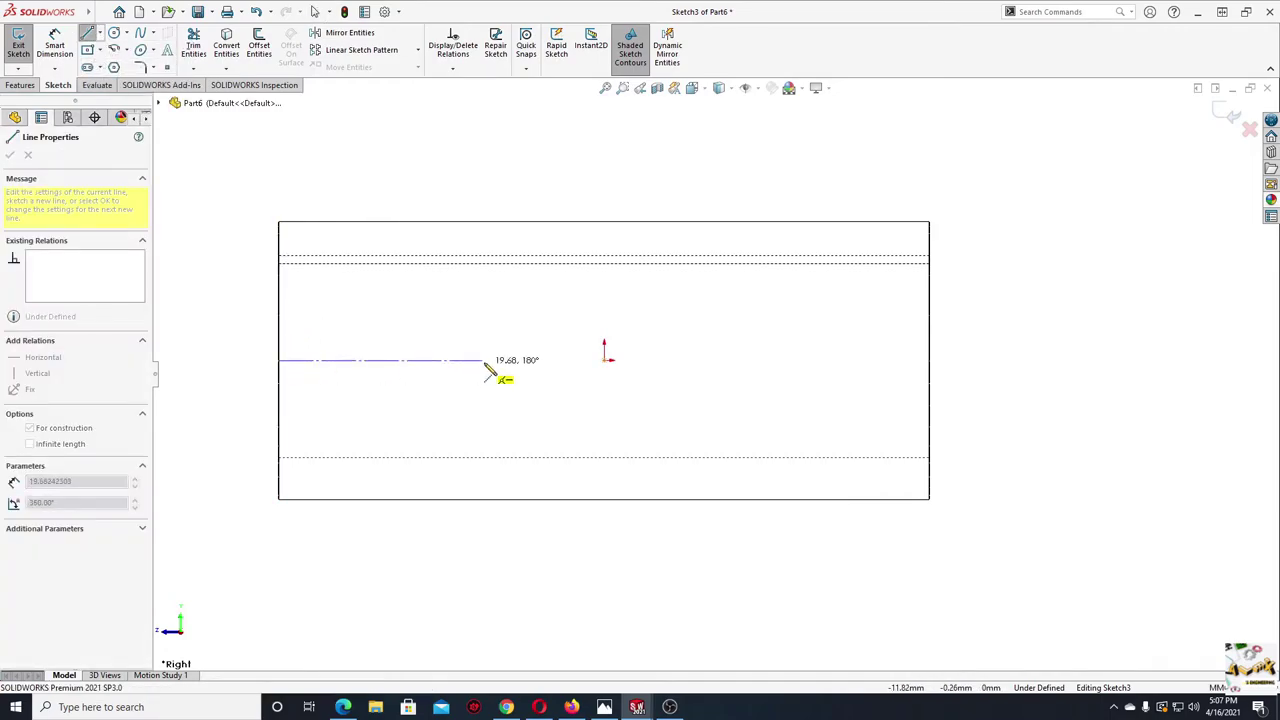
pyautogui.click(488, 360)
pyautogui.rightClick(490, 322)
pyautogui.click(510, 343)
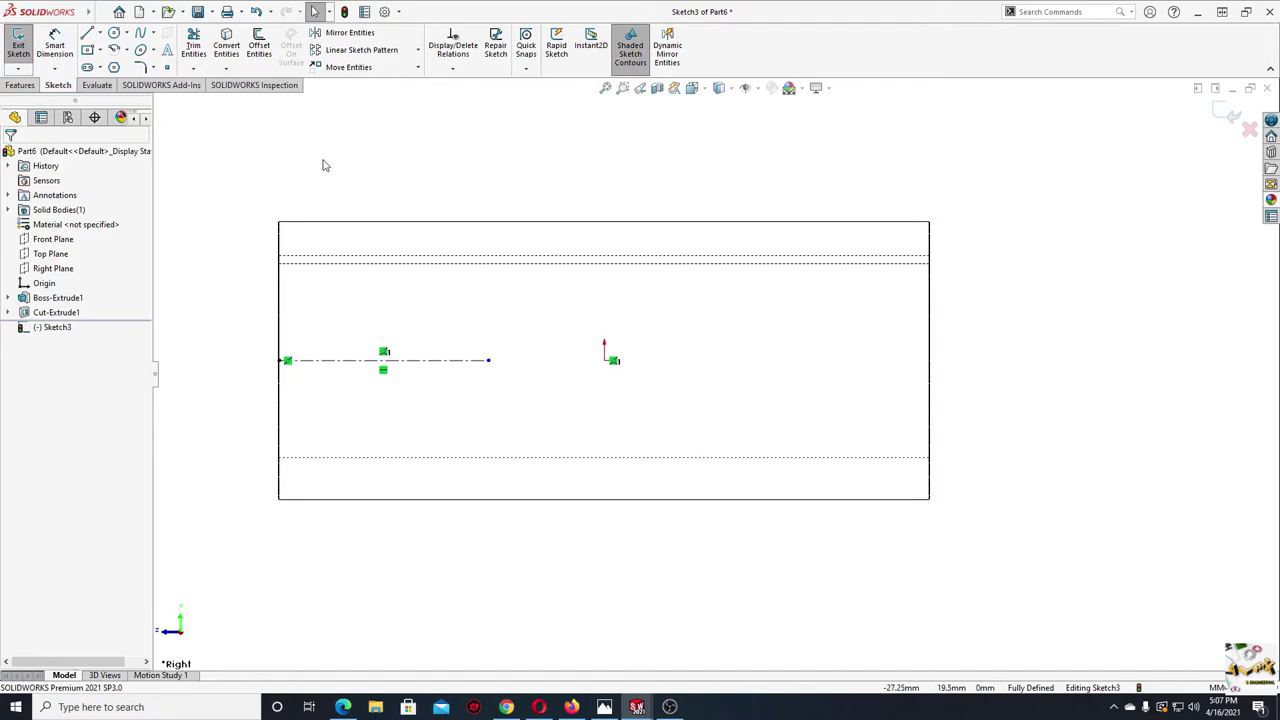
pyautogui.click(90, 34)
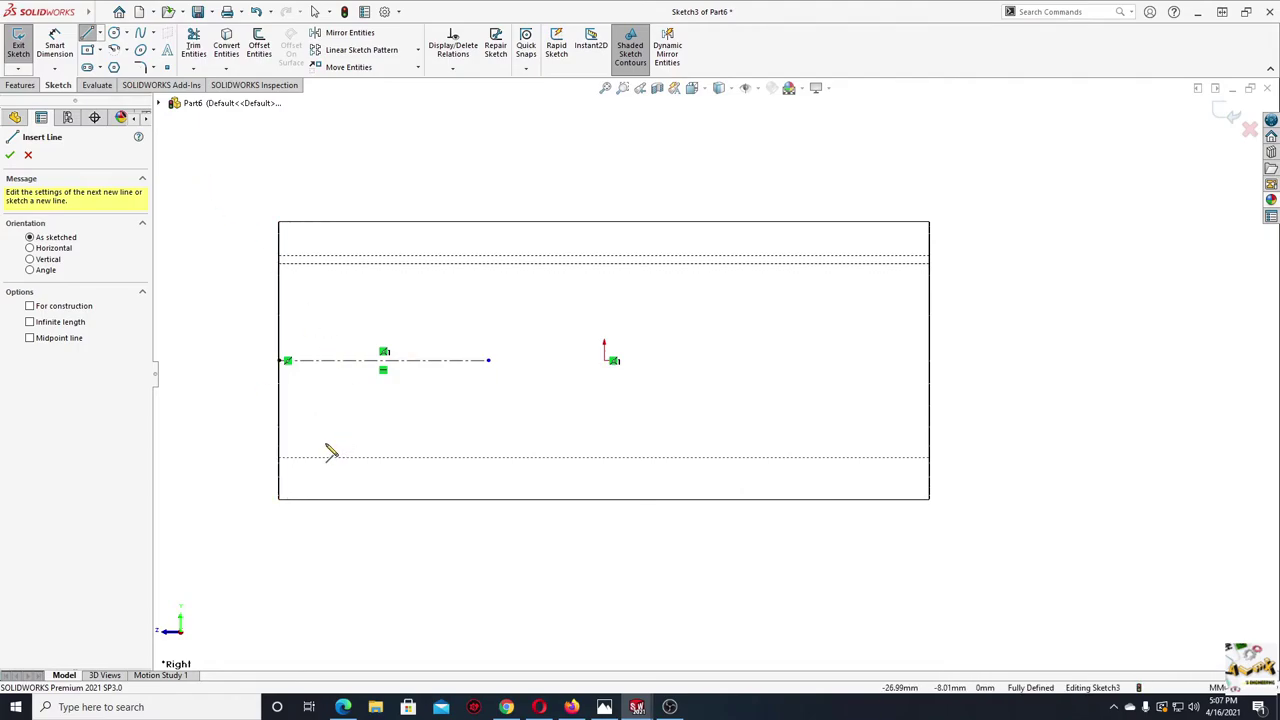
# - Draw a small closed four-line rectangle straddling the tube's lower inner wall
pyautogui.click(325, 443)
pyautogui.click(325, 470)
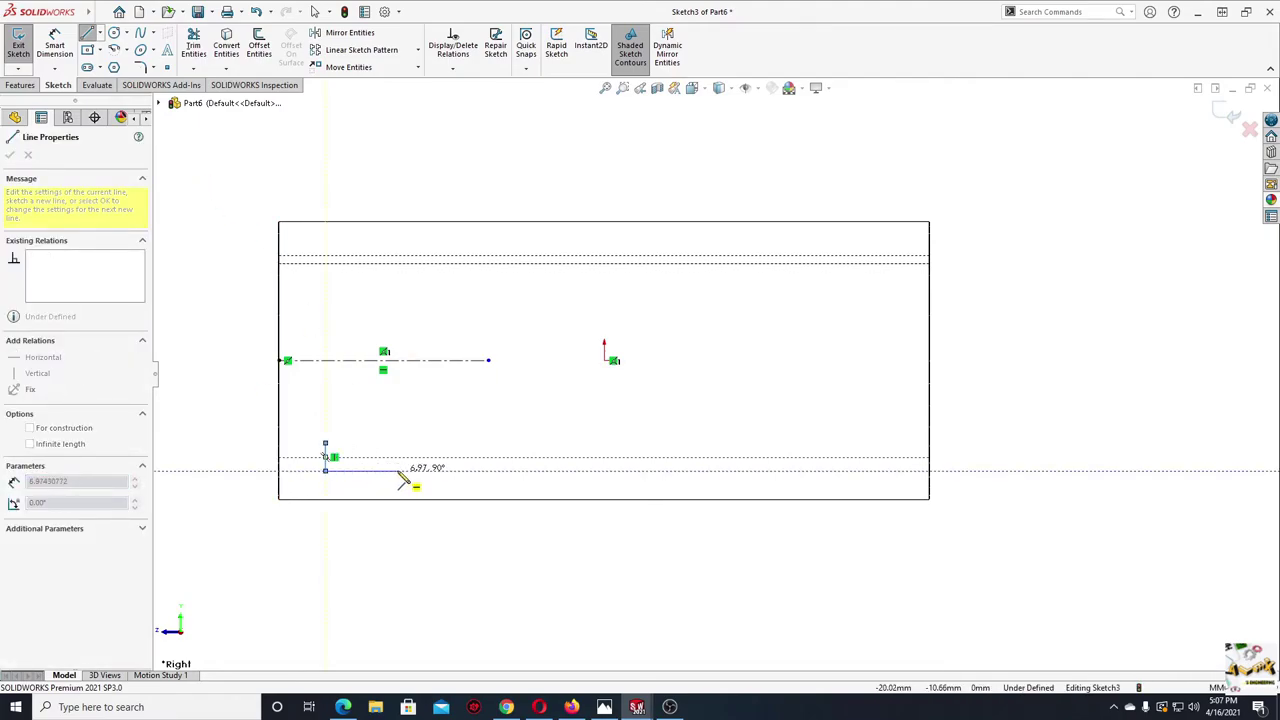
pyautogui.click(397, 470)
pyautogui.click(397, 443)
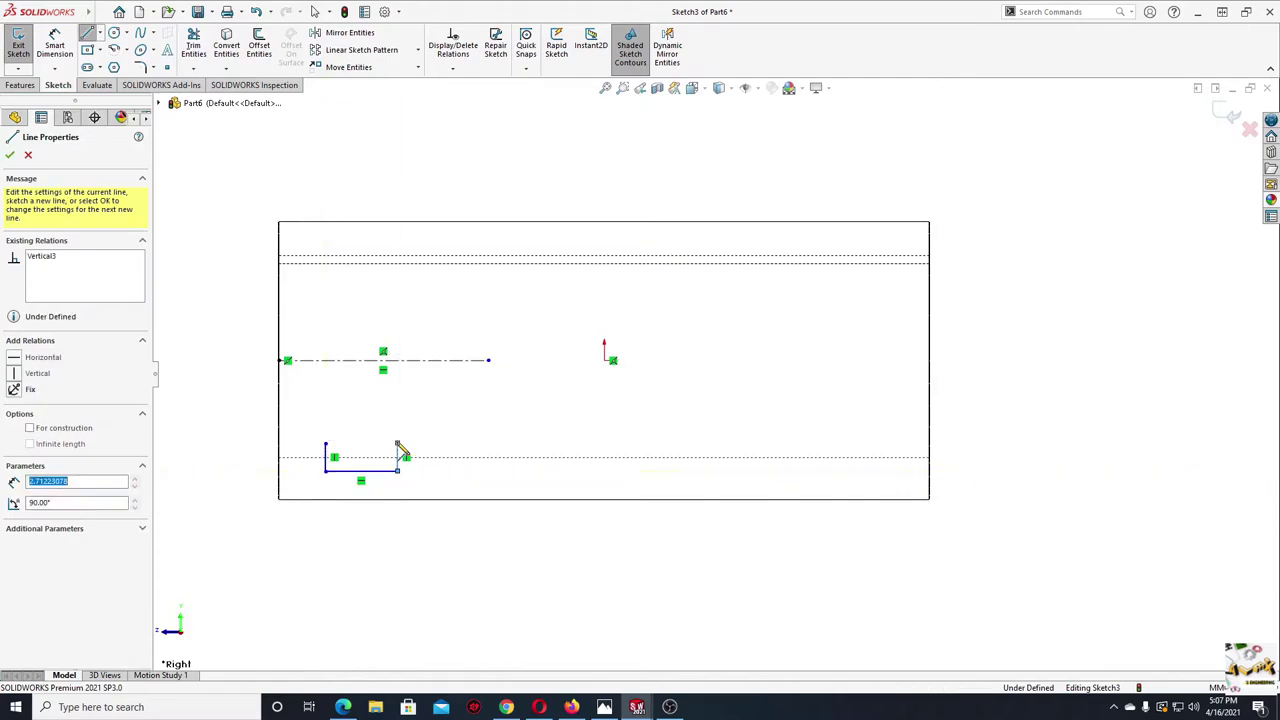
pyautogui.click(325, 443)
pyautogui.press('Escape')
pyautogui.scroll(-2, 334, 468)
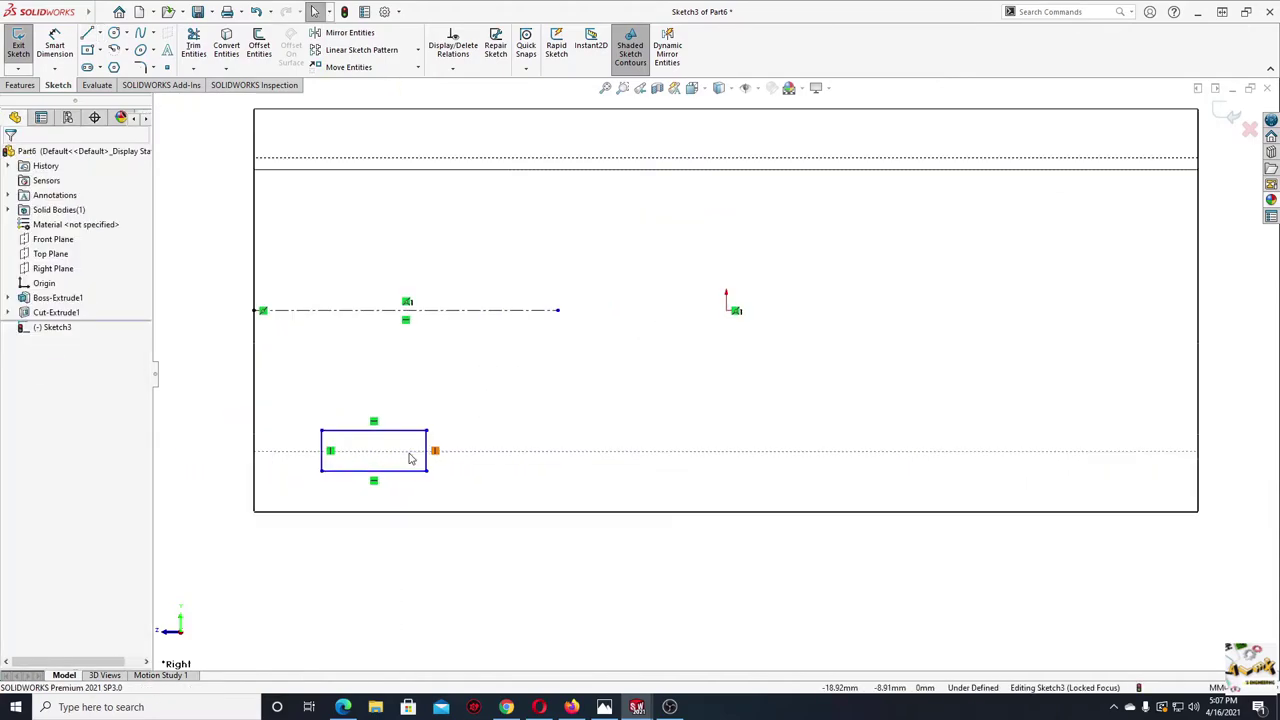
pyautogui.keyDown('ctrl'); pyautogui.moveTo(410, 458); pyautogui.dragTo(455, 437, button='middle'); pyautogui.keyUp('ctrl')
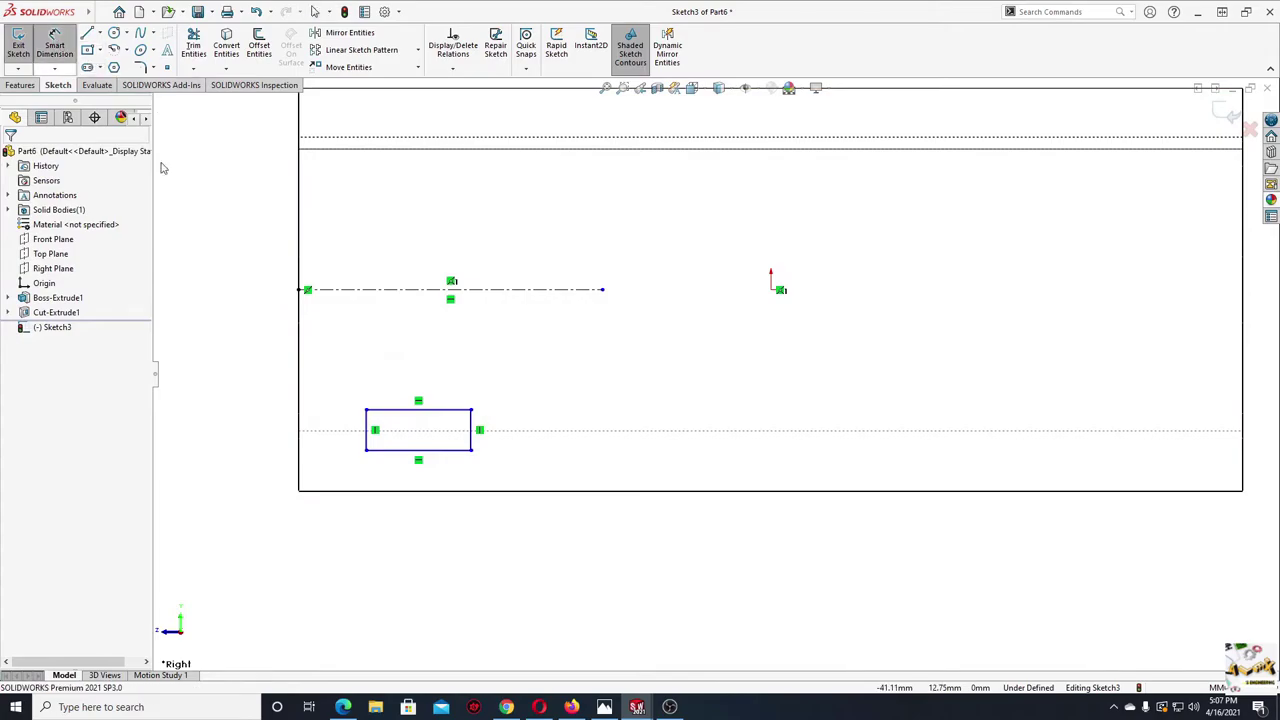
# - Dimension the rectangle 8.00 mm wide with a 0.80 mm offset from the reference line
pyautogui.click(418, 451)
pyautogui.click(422, 500)
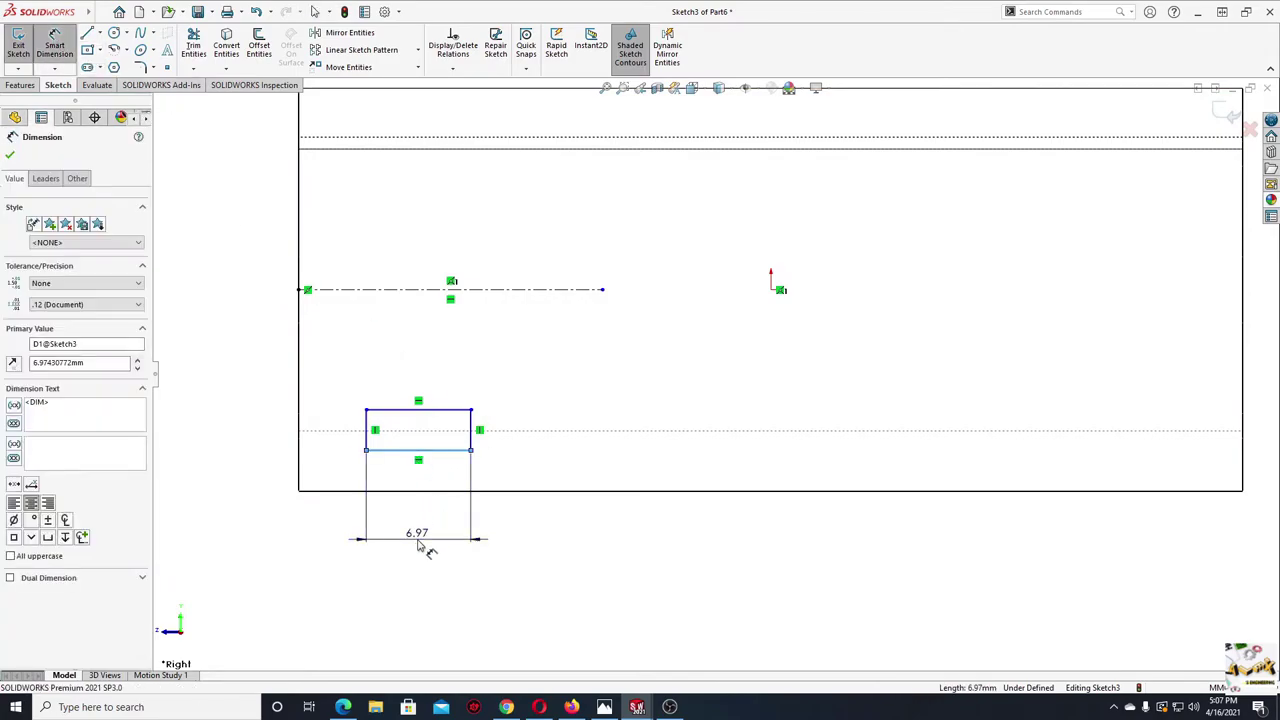
pyautogui.write('8')
pyautogui.press('Return')
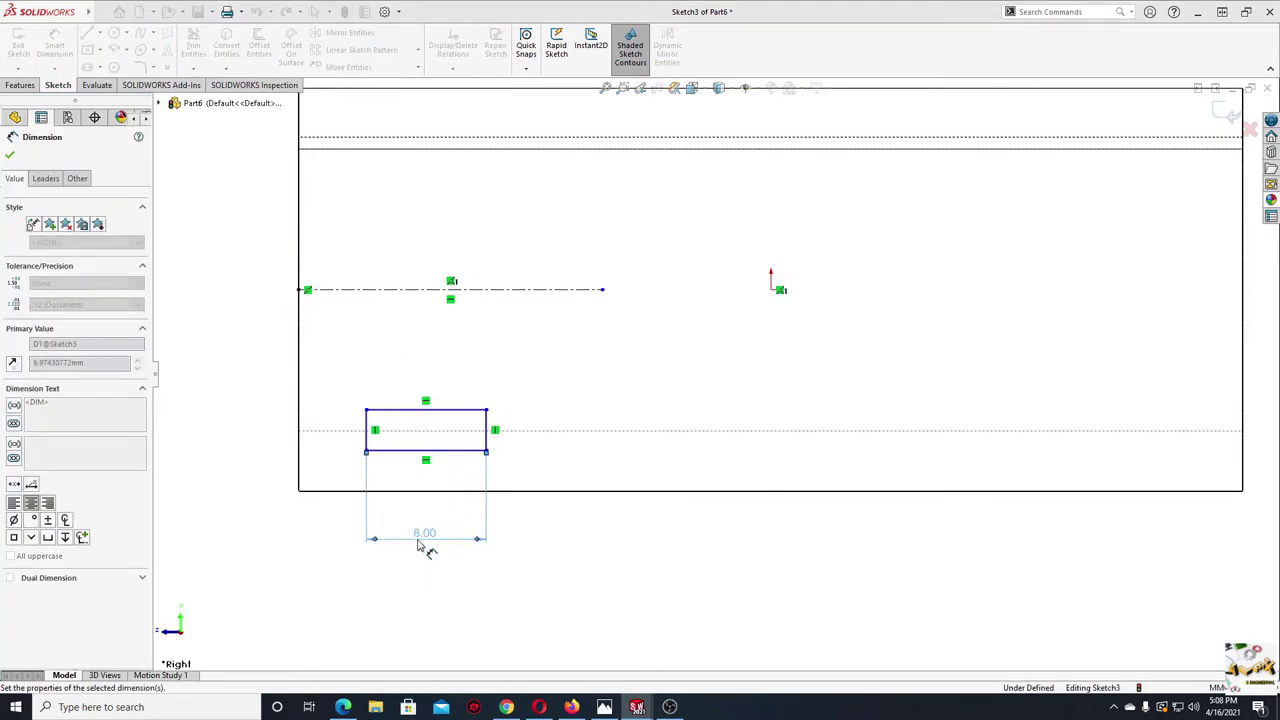
pyautogui.click(400, 452)
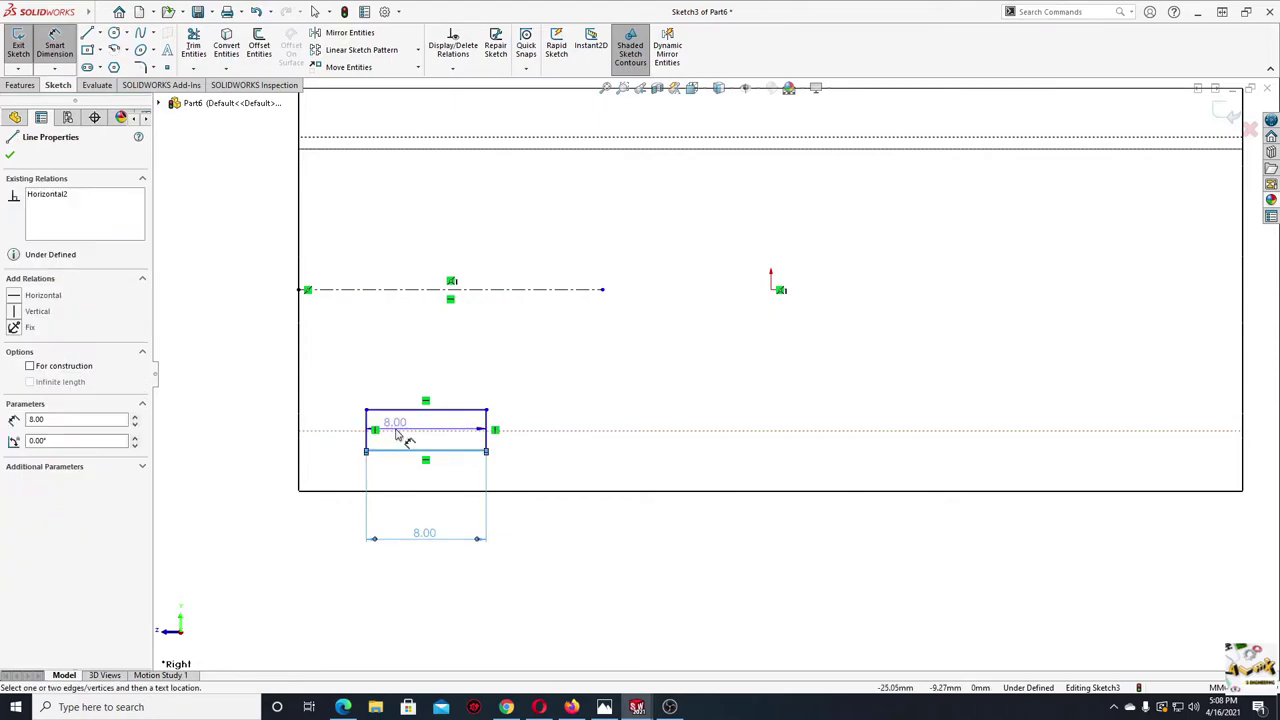
pyautogui.click(402, 431)
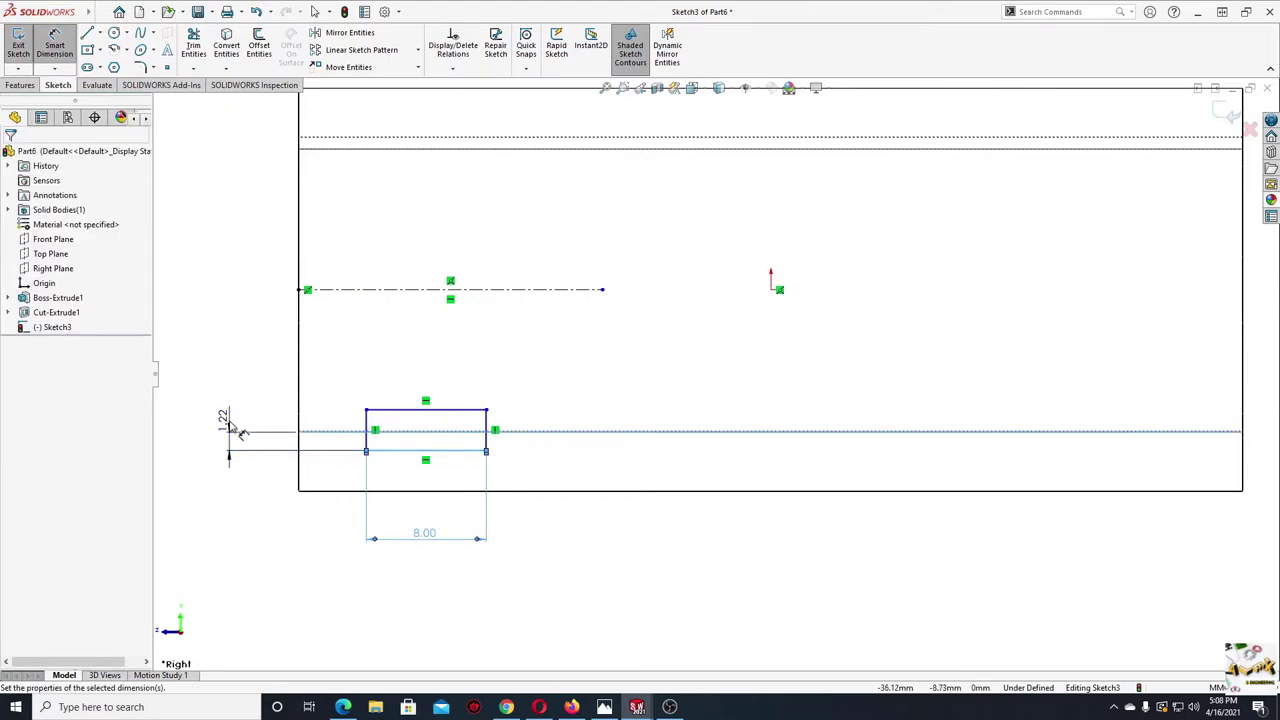
pyautogui.click(236, 430)
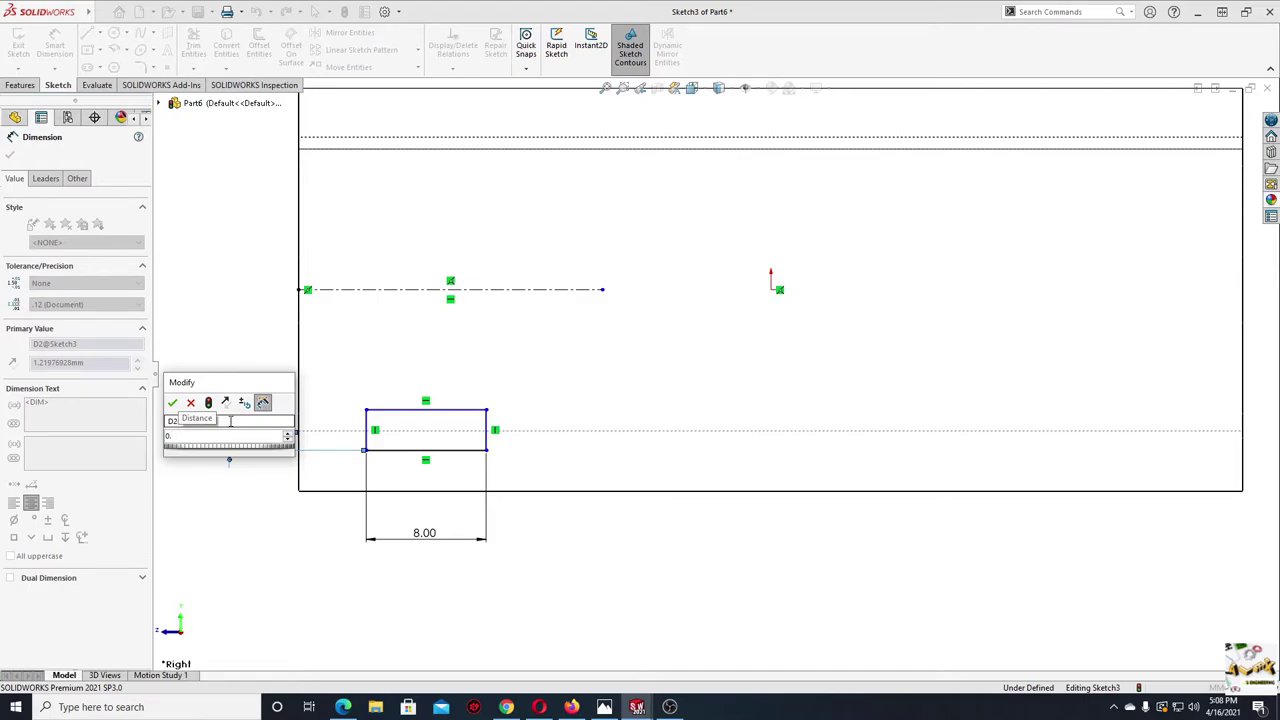
pyautogui.press('Return')
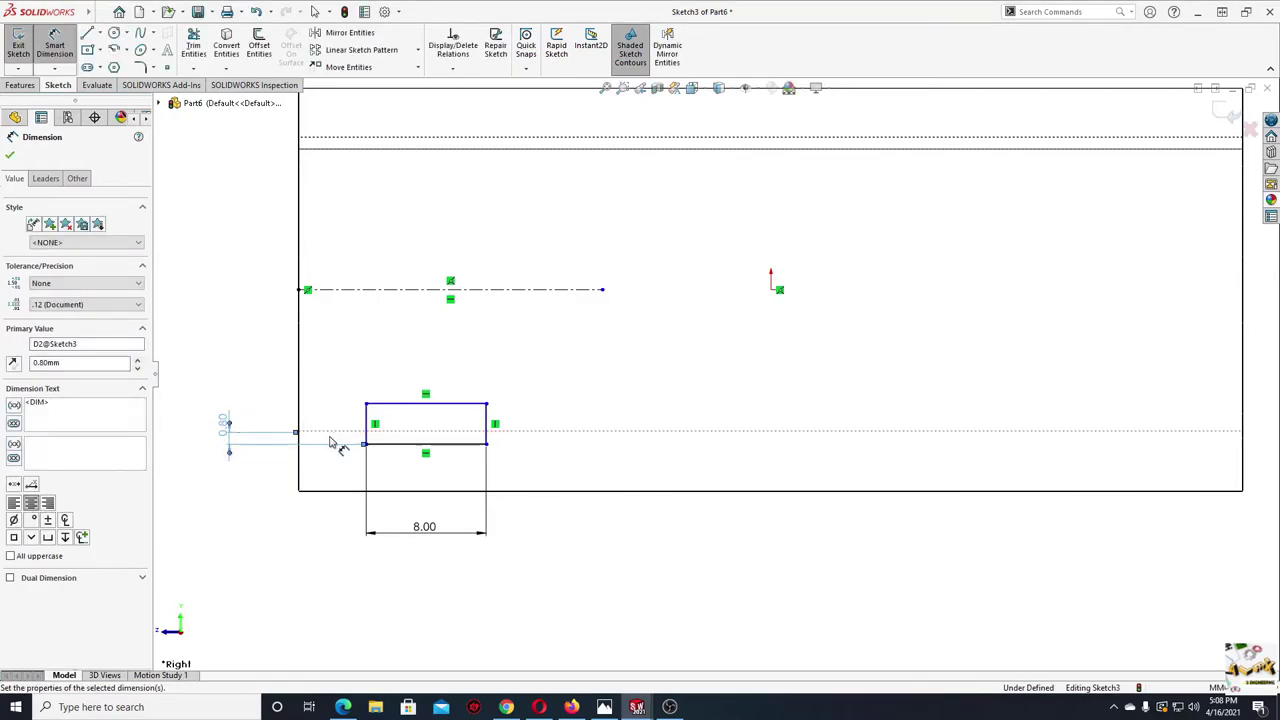
# - Locate the rectangle 10 mm from the tube's left end
pyautogui.click(426, 446)
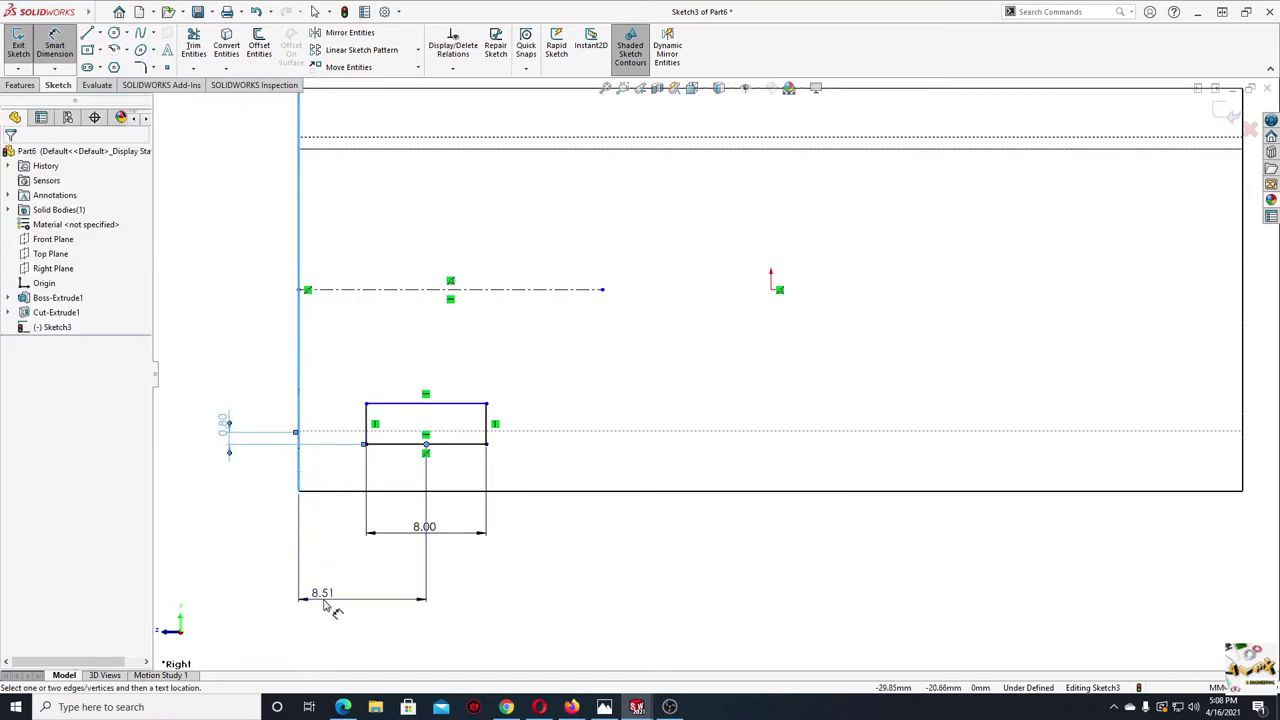
pyautogui.click(323, 600)
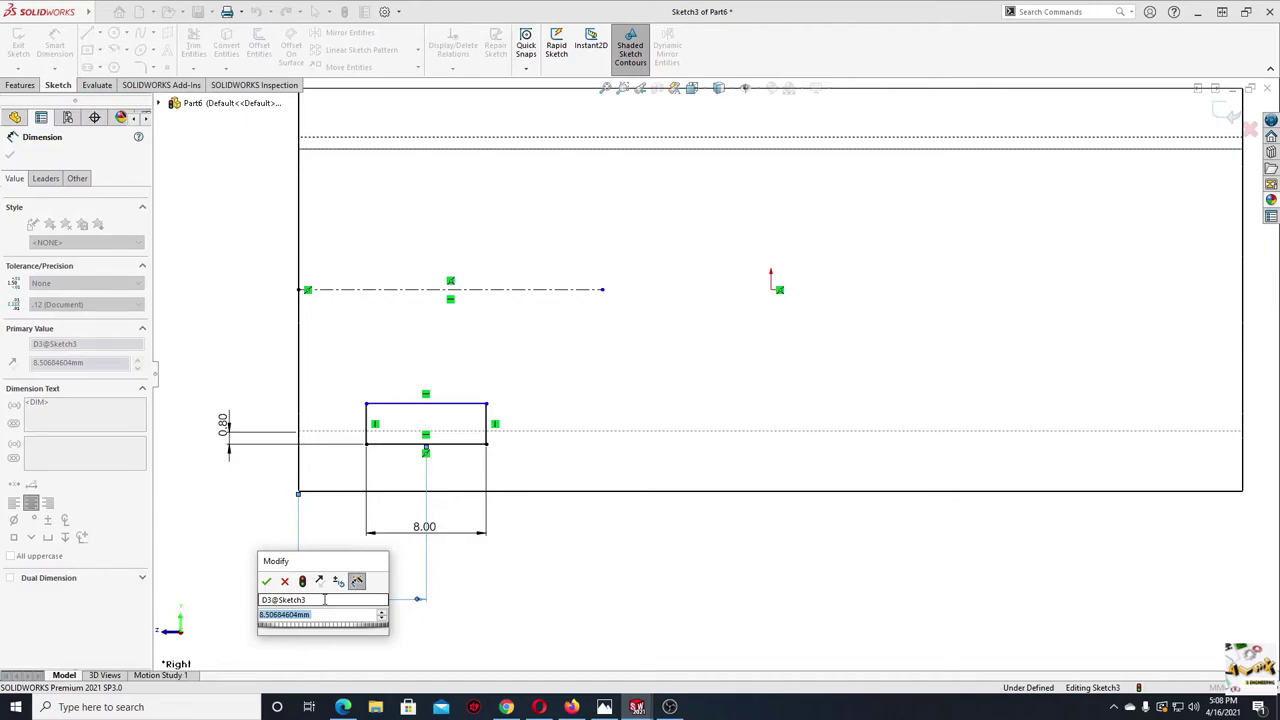
pyautogui.write('10')
pyautogui.press('Return')
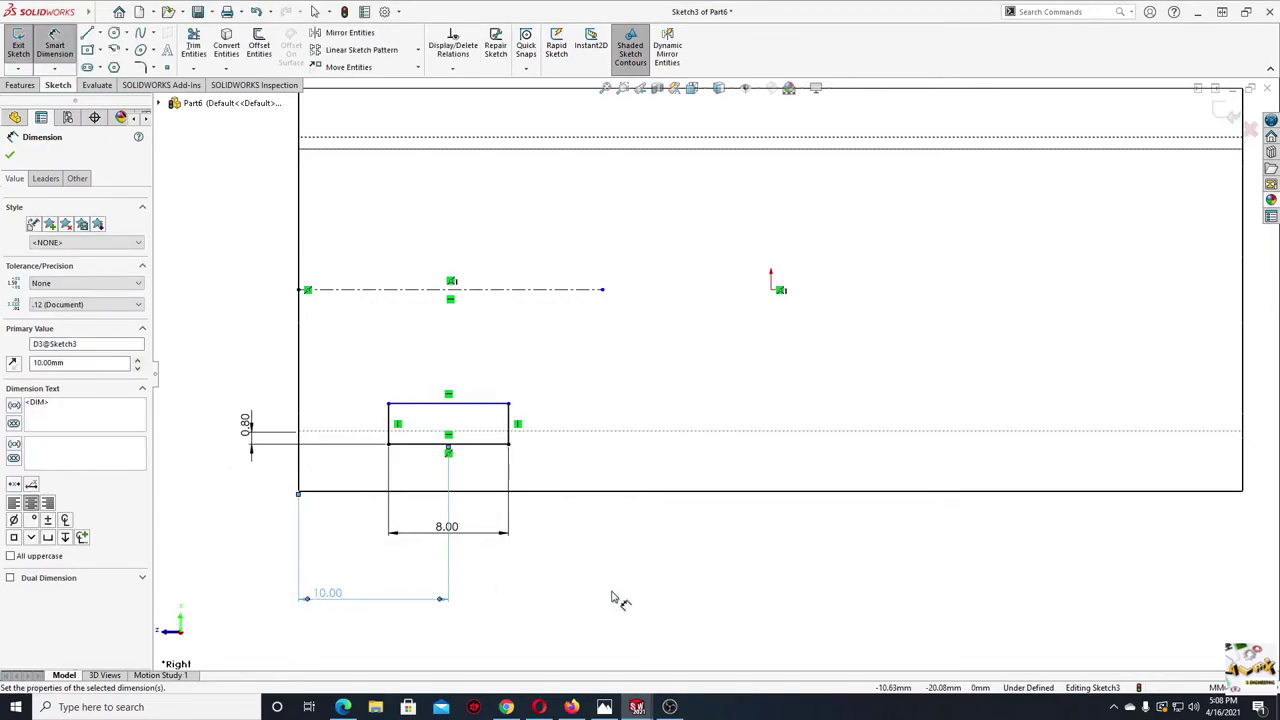
pyautogui.rightClick(614, 594)
pyautogui.click(647, 626)
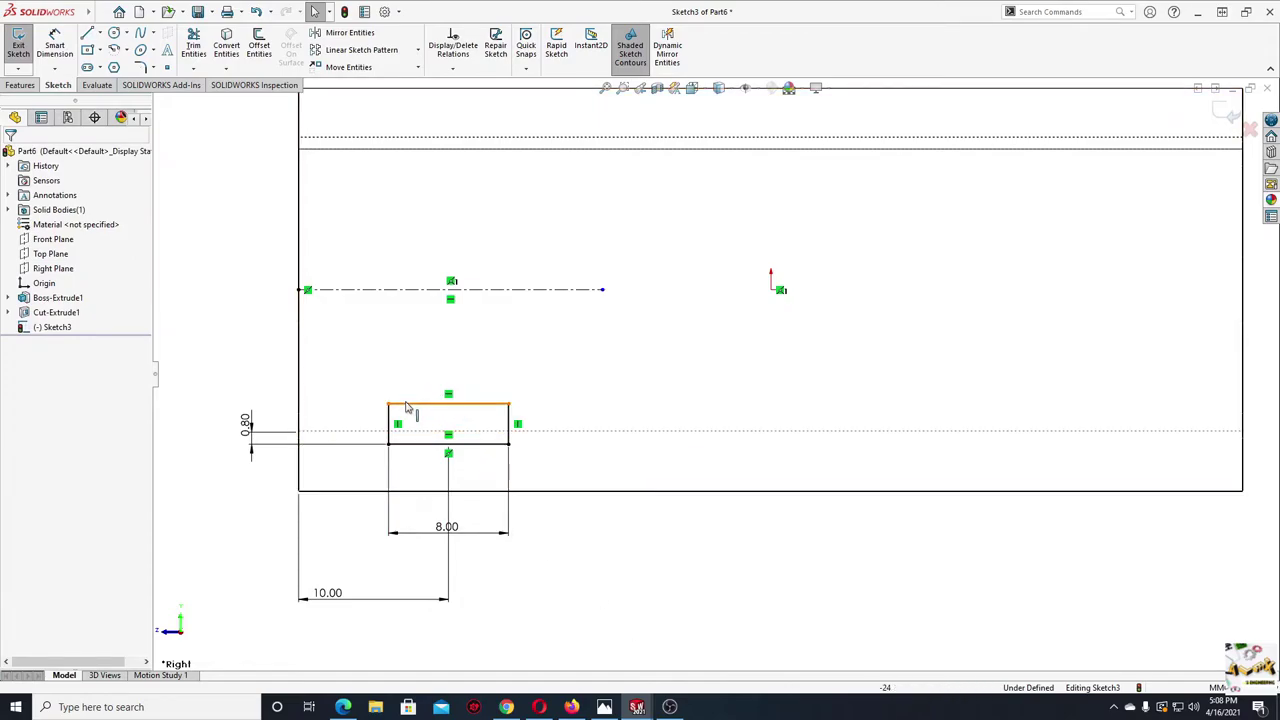
# - Add a 2.5 mm vertical offset dimension to the rectangle's left edge
pyautogui.click(55, 45)
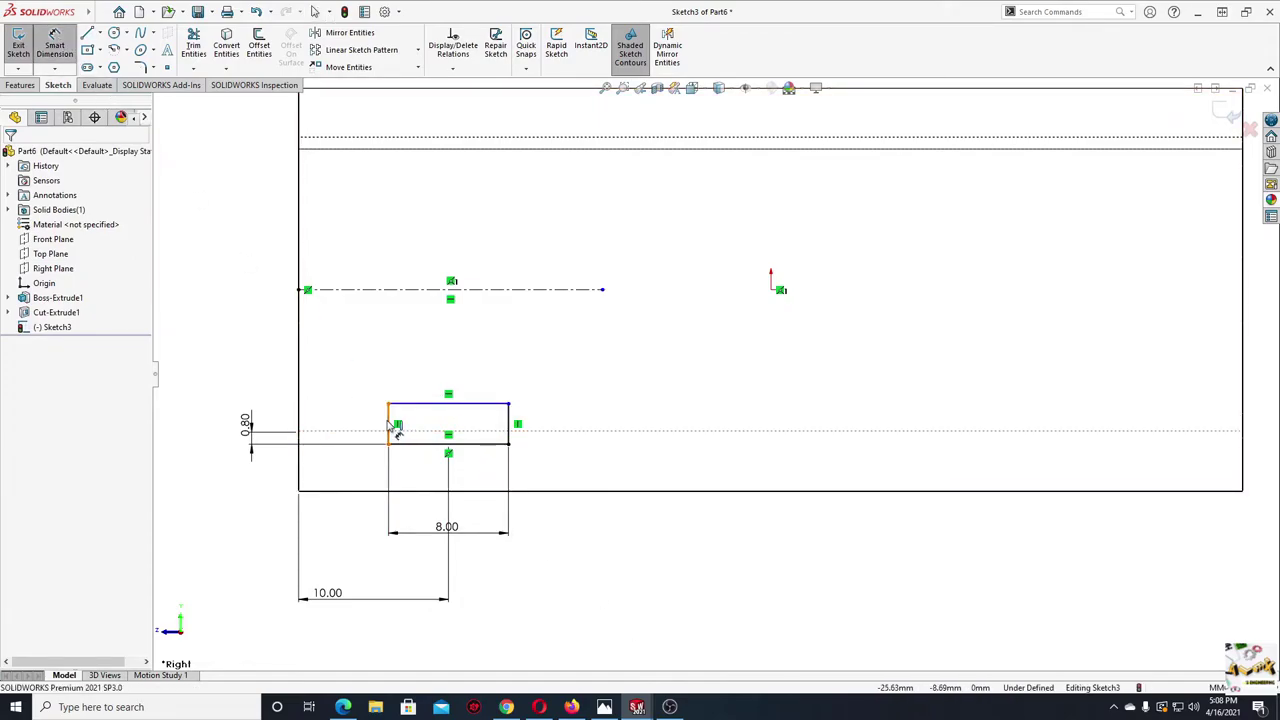
pyautogui.click(388, 425)
pyautogui.click(218, 382)
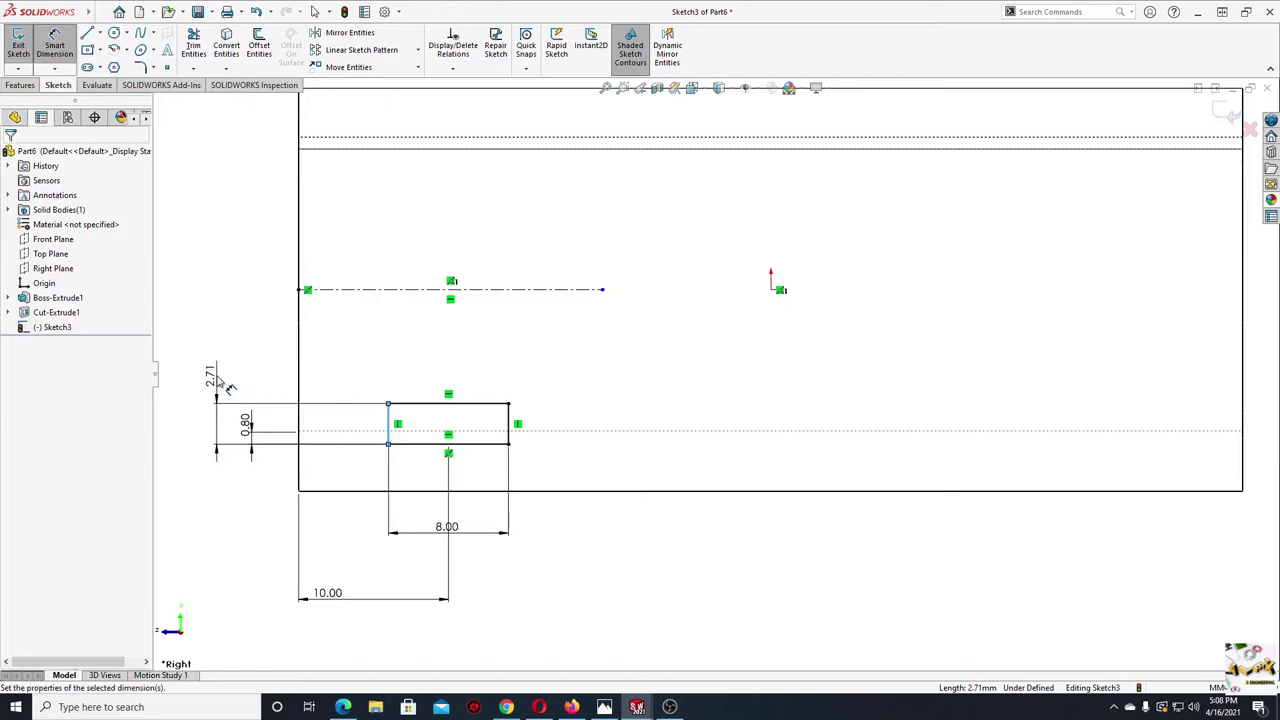
pyautogui.write('2.5')
pyautogui.press('Return')
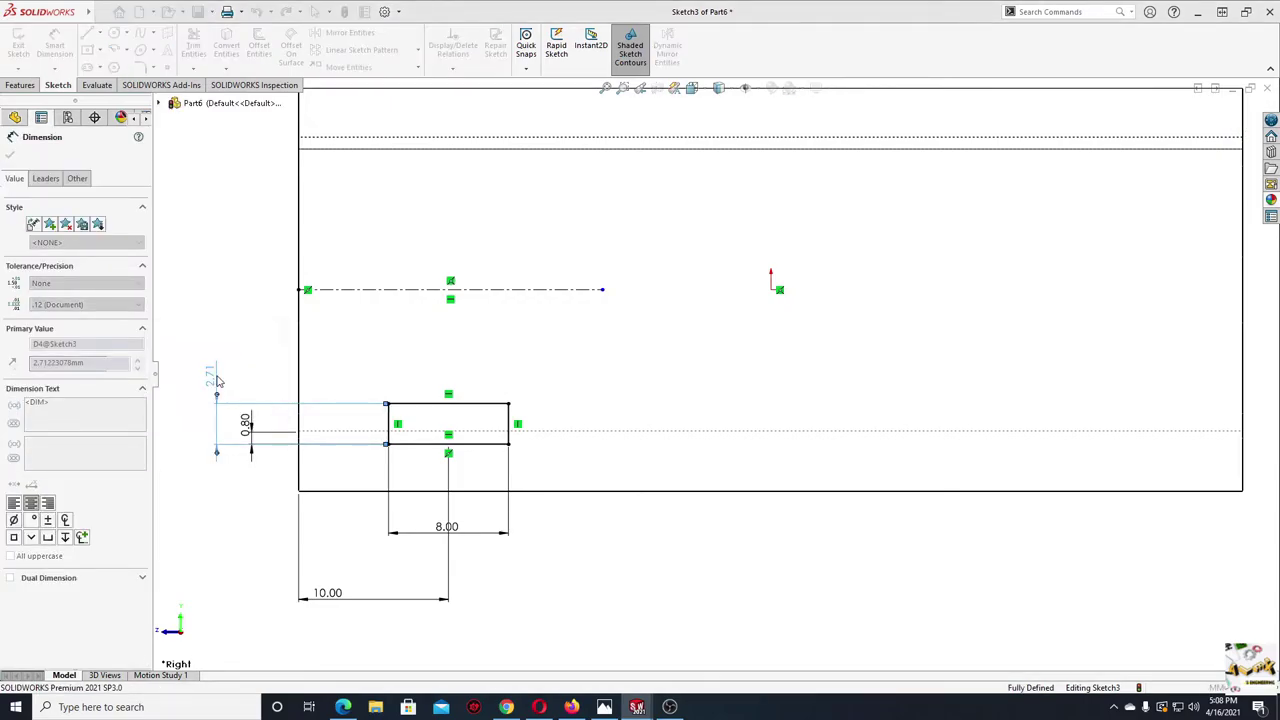
pyautogui.rightClick(217, 296)
pyautogui.click(216, 294)
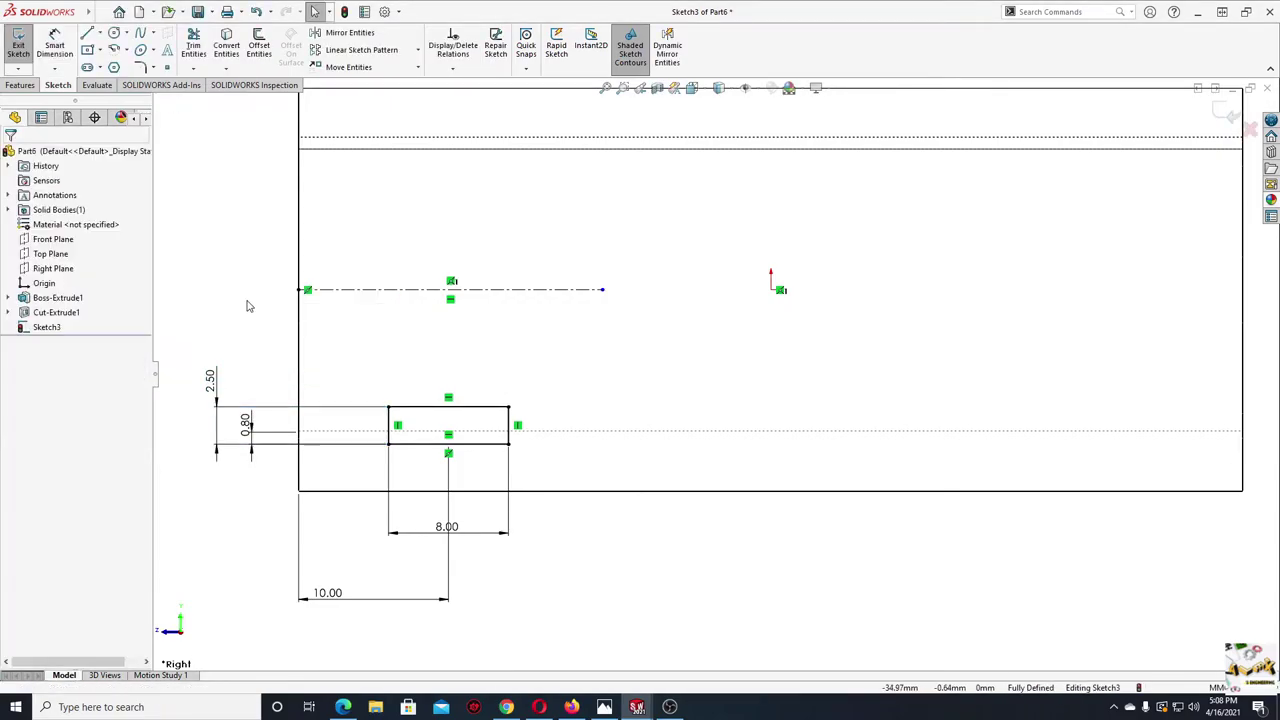
pyautogui.click(20, 84)
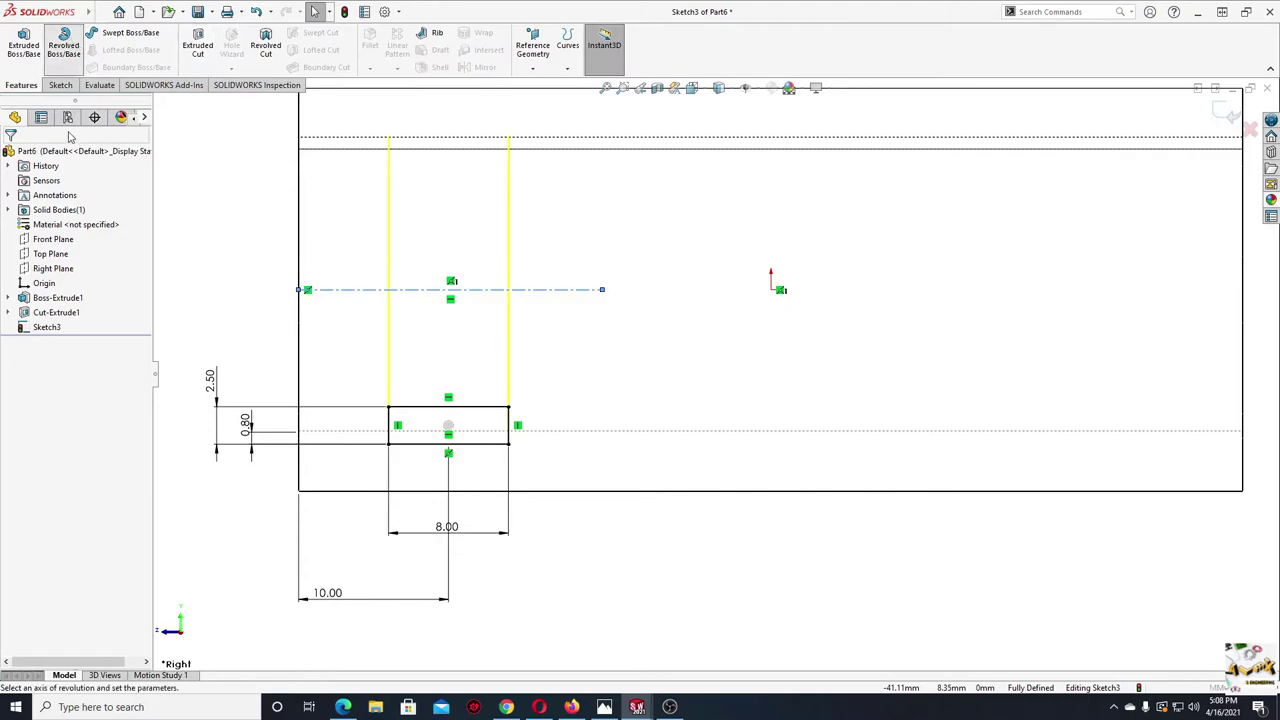
# - Revolve-cut the rectangle 360° around the centerline to make the internal groove
pyautogui.click(63, 45)
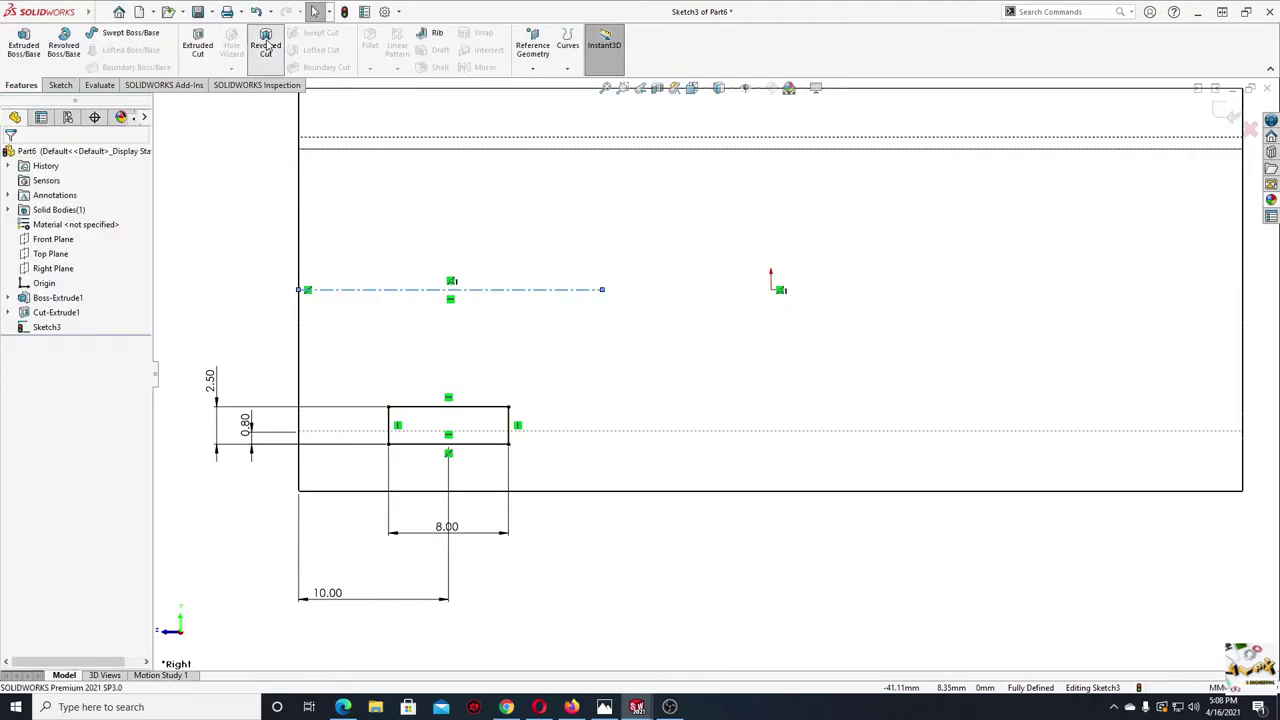
pyautogui.click(266, 45)
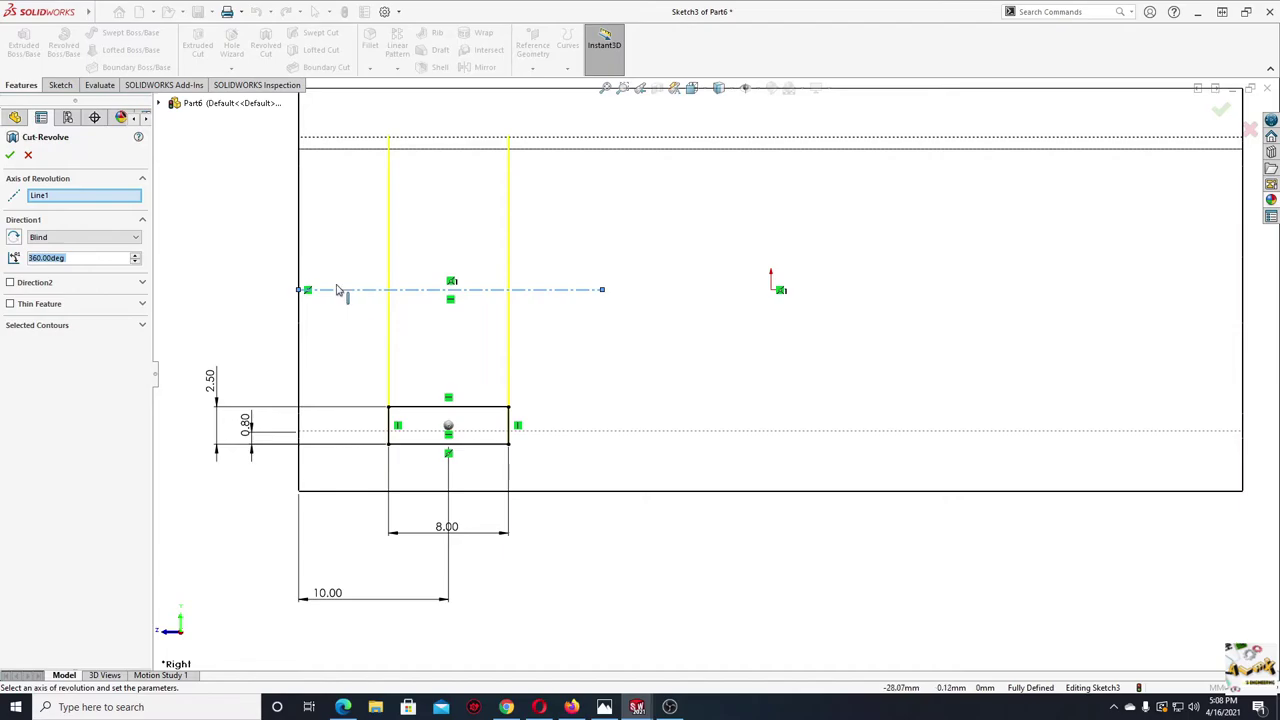
pyautogui.click(10, 154)
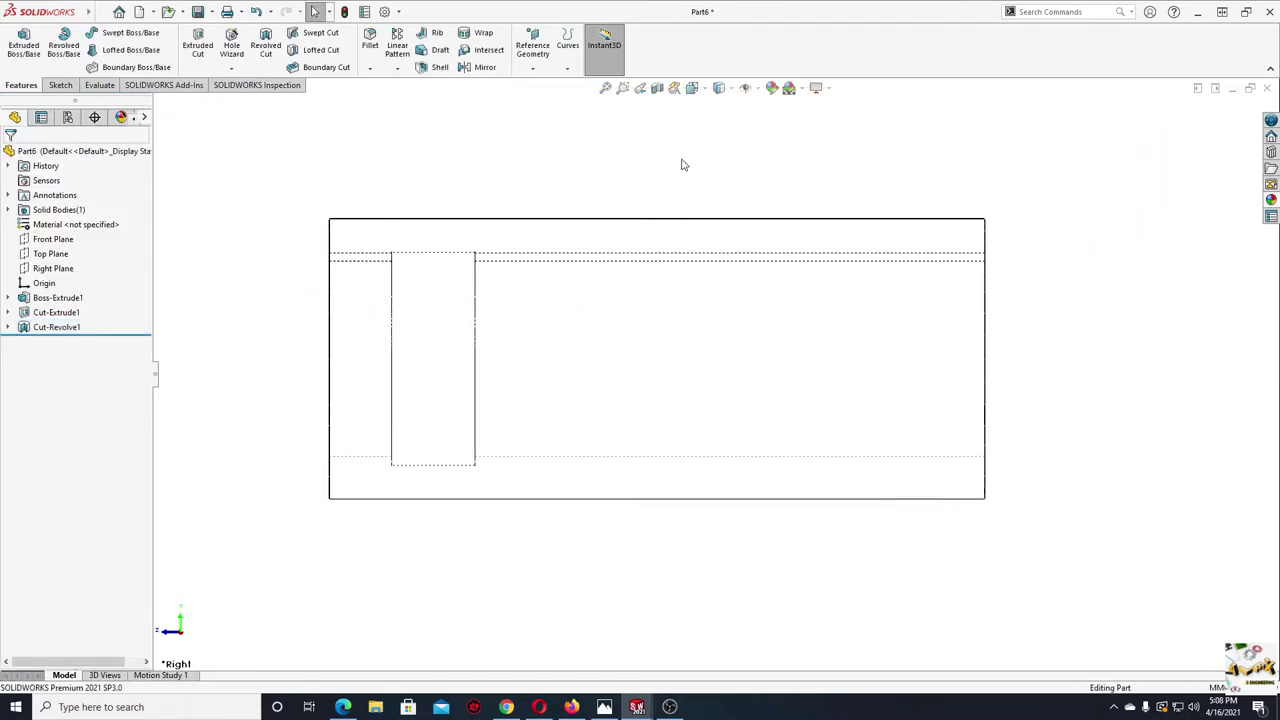
# - Switch to Shaded With Edges and orbit the tube to inspect the bore
pyautogui.click(731, 90)
pyautogui.click(722, 104)
pyautogui.moveTo(427, 142)
pyautogui.mouseDown(button='middle')
pyautogui.moveTo(520, 290)
pyautogui.moveTo(617, 346)
pyautogui.mouseUp(button='middle')
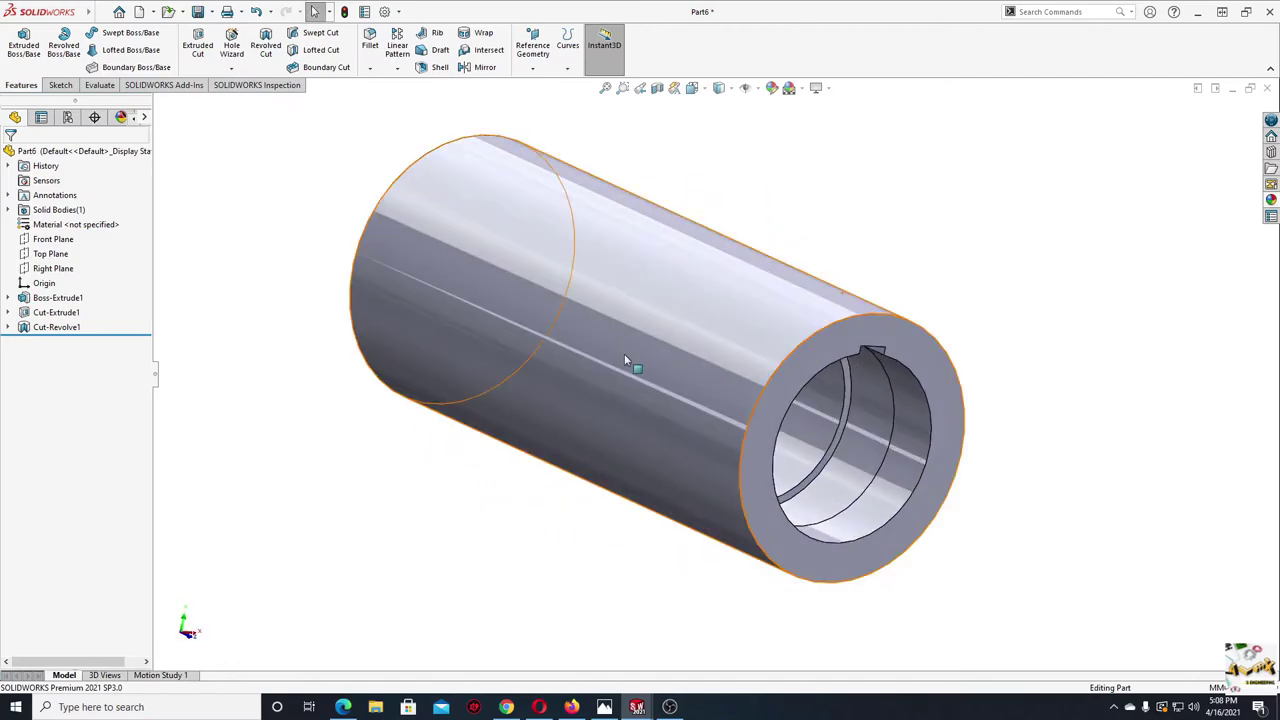
pyautogui.scroll(2, 624, 352)
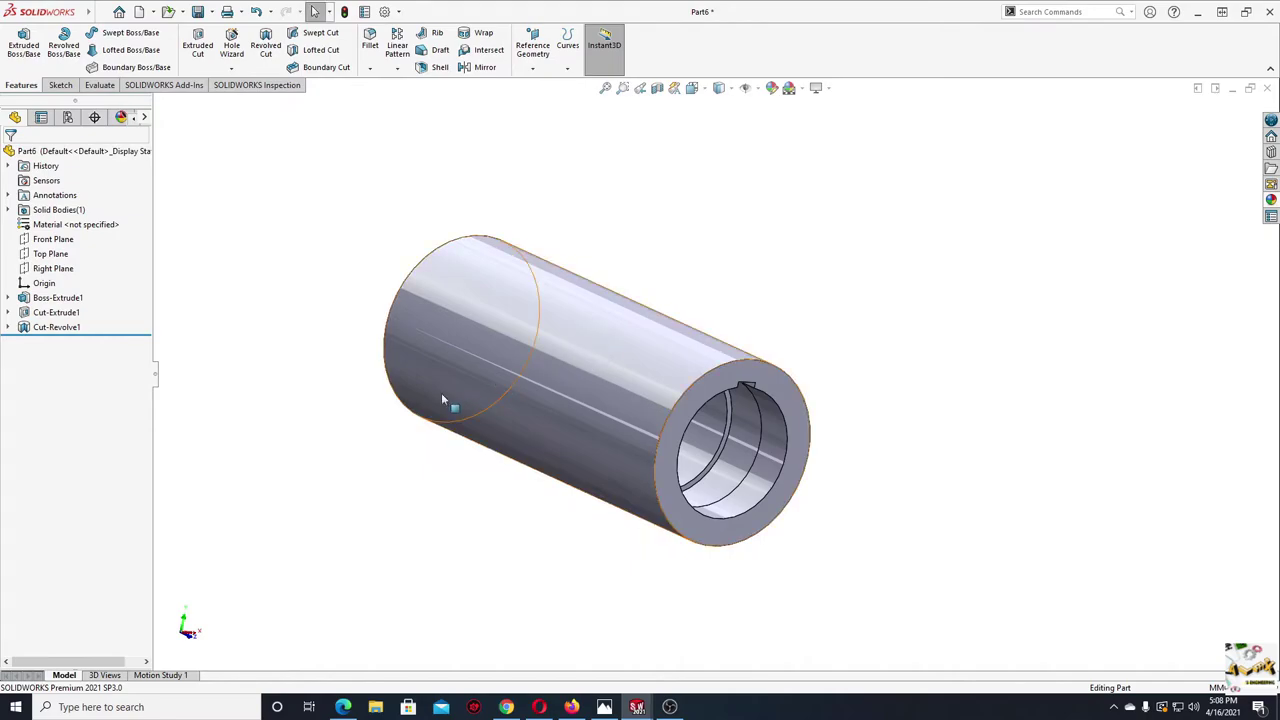
pyautogui.click(480, 398)
pyautogui.moveTo(480, 398); pyautogui.dragTo(300, 360, button='middle')
pyautogui.click(286, 354)
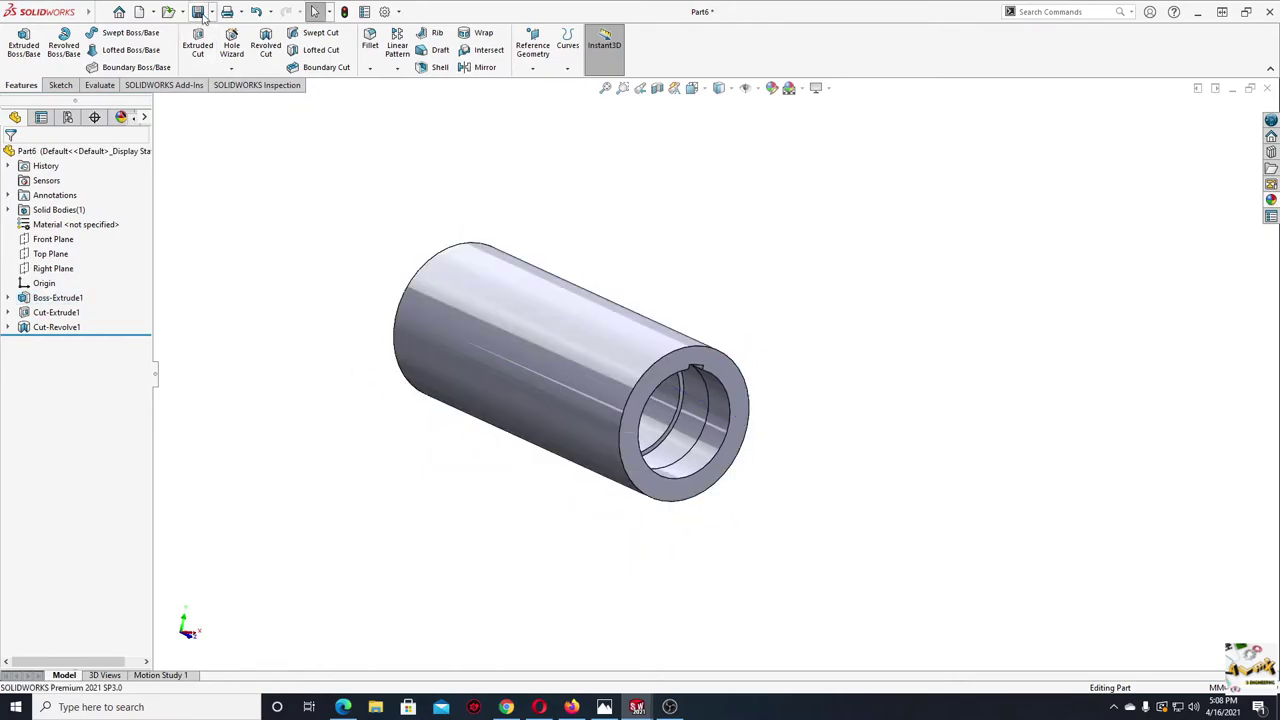
# - Save the part as 'Bushing 1' and start a new document
pyautogui.hotkey('ctrl', 's')
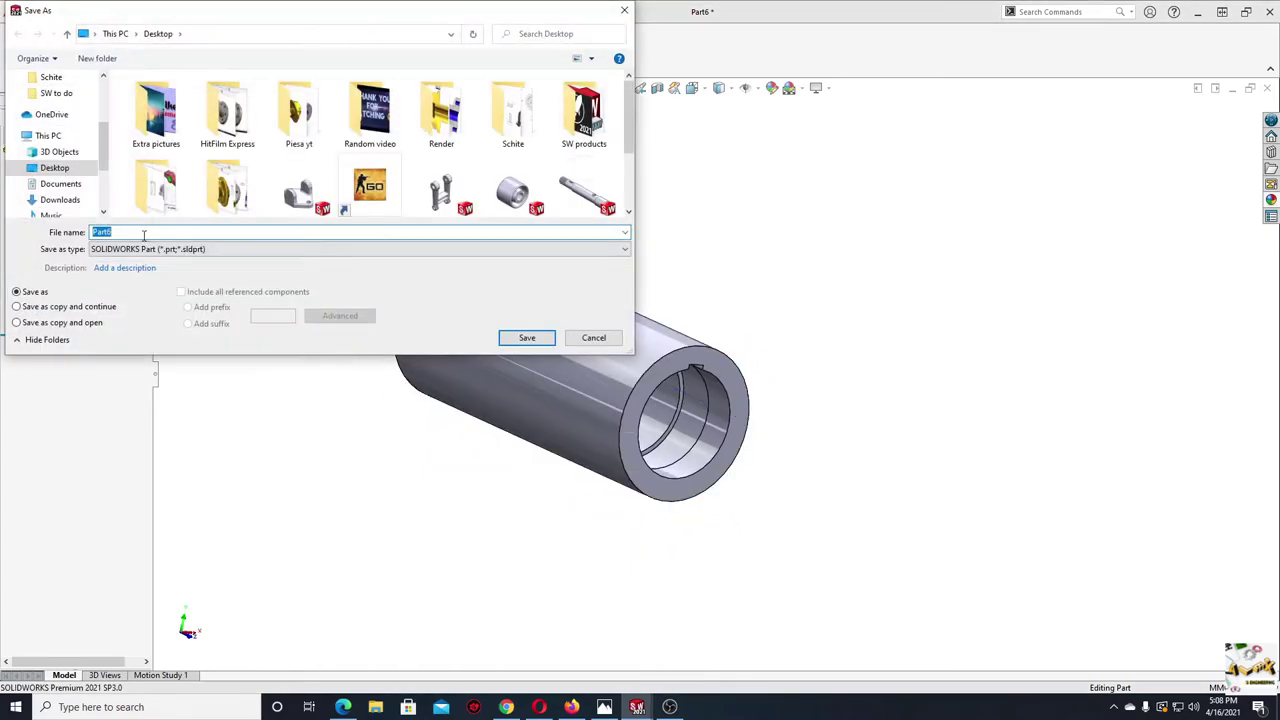
pyautogui.write('Bu')
pyautogui.write(' 1')
pyautogui.press('Return')
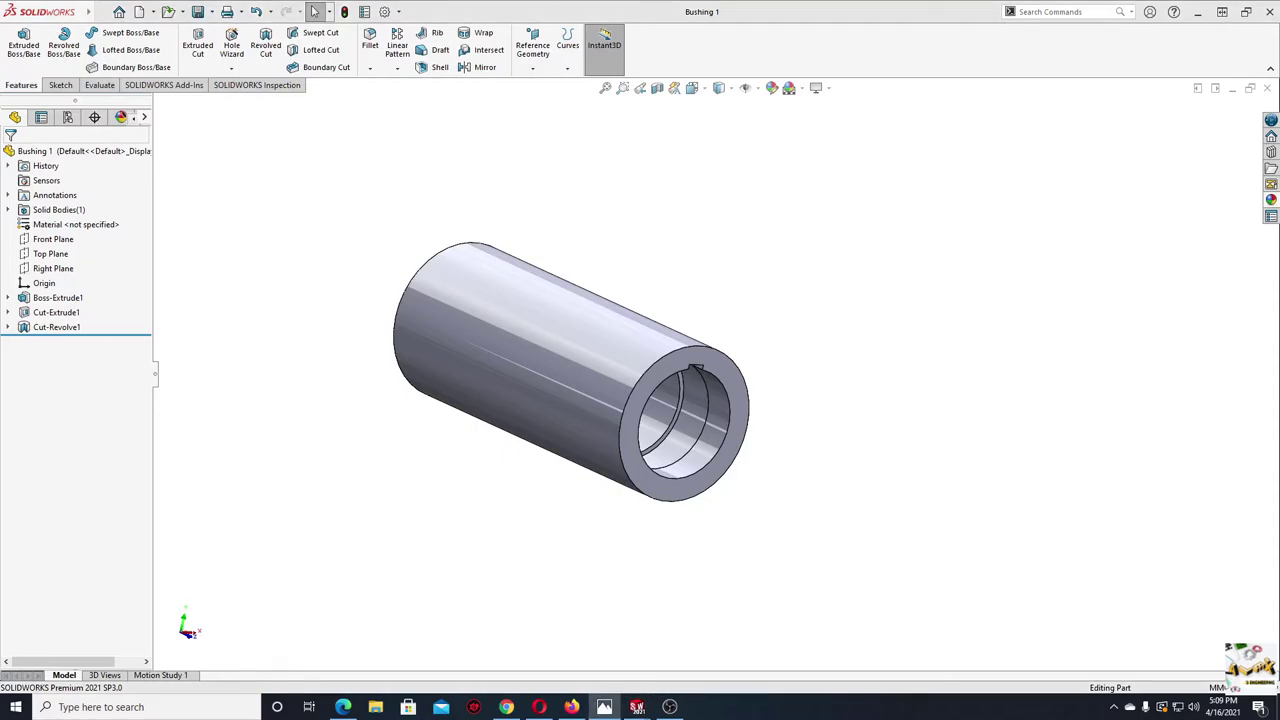
pyautogui.click(139, 11)
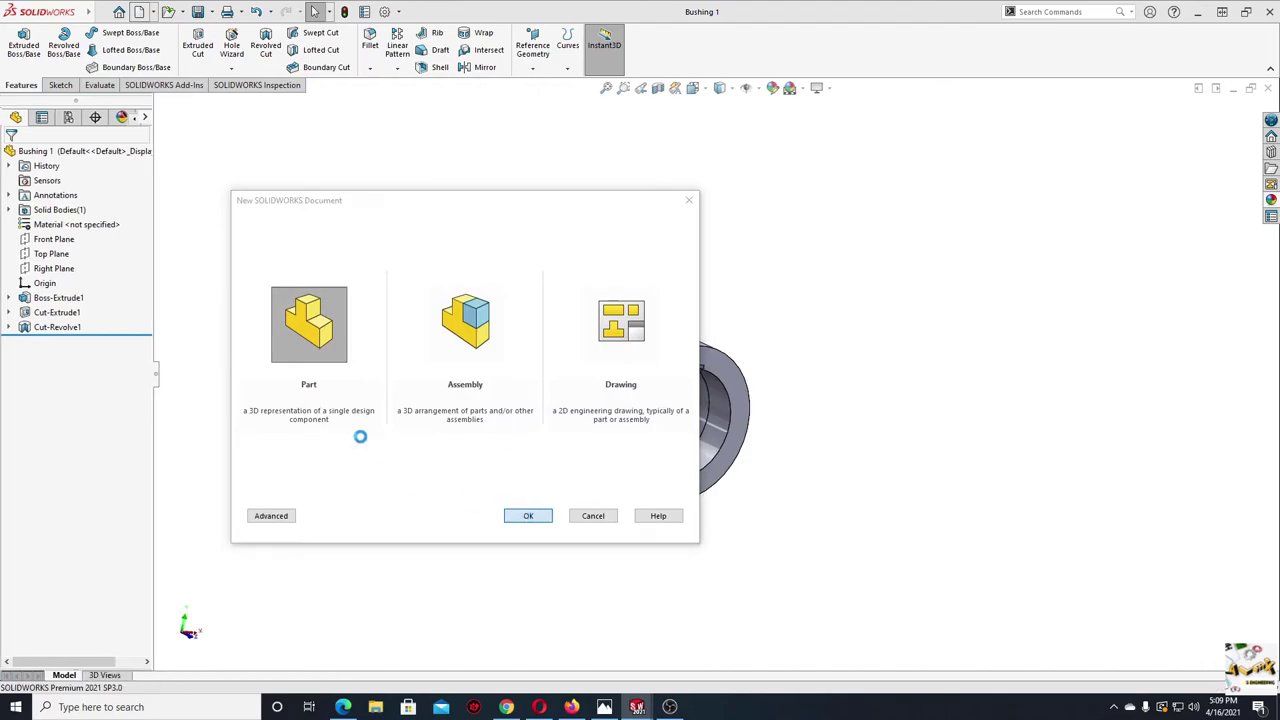
# - Create a new part with a plain white background and start a sketch on the Front Plane
pyautogui.doubleClick(334, 380)
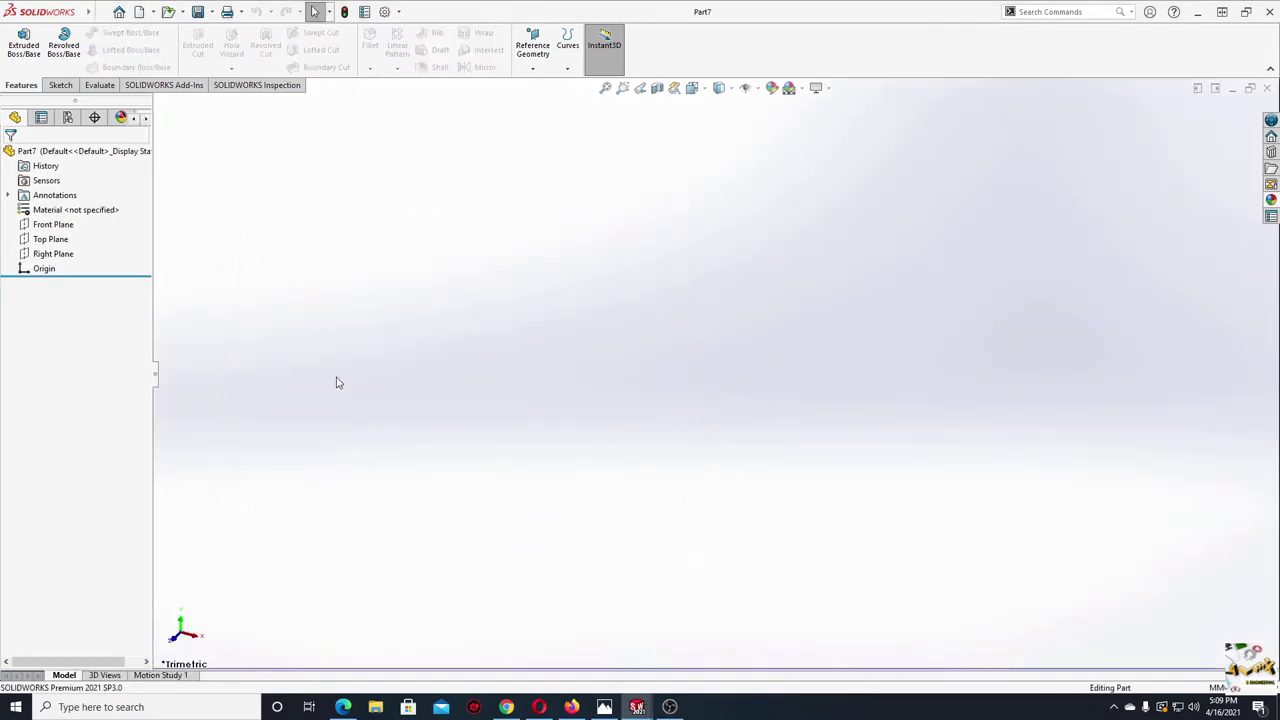
pyautogui.click(790, 90)
pyautogui.click(820, 121)
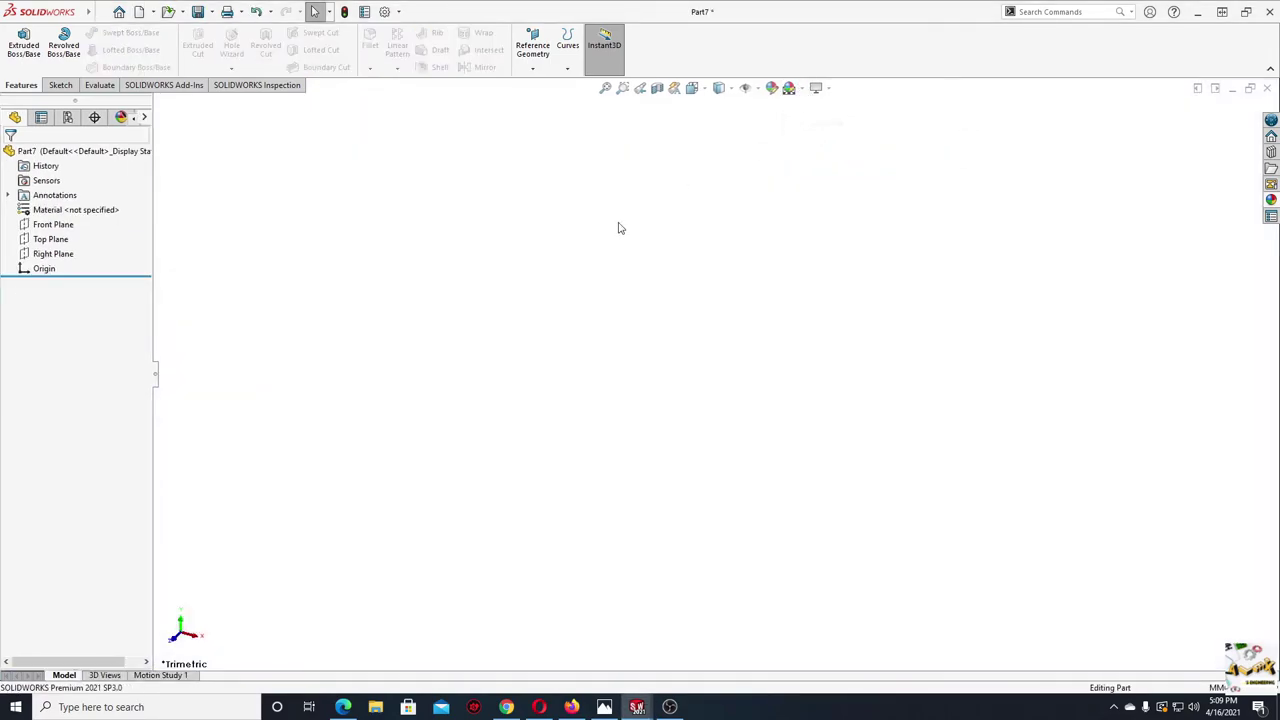
pyautogui.click(43, 226)
pyautogui.click(48, 207)
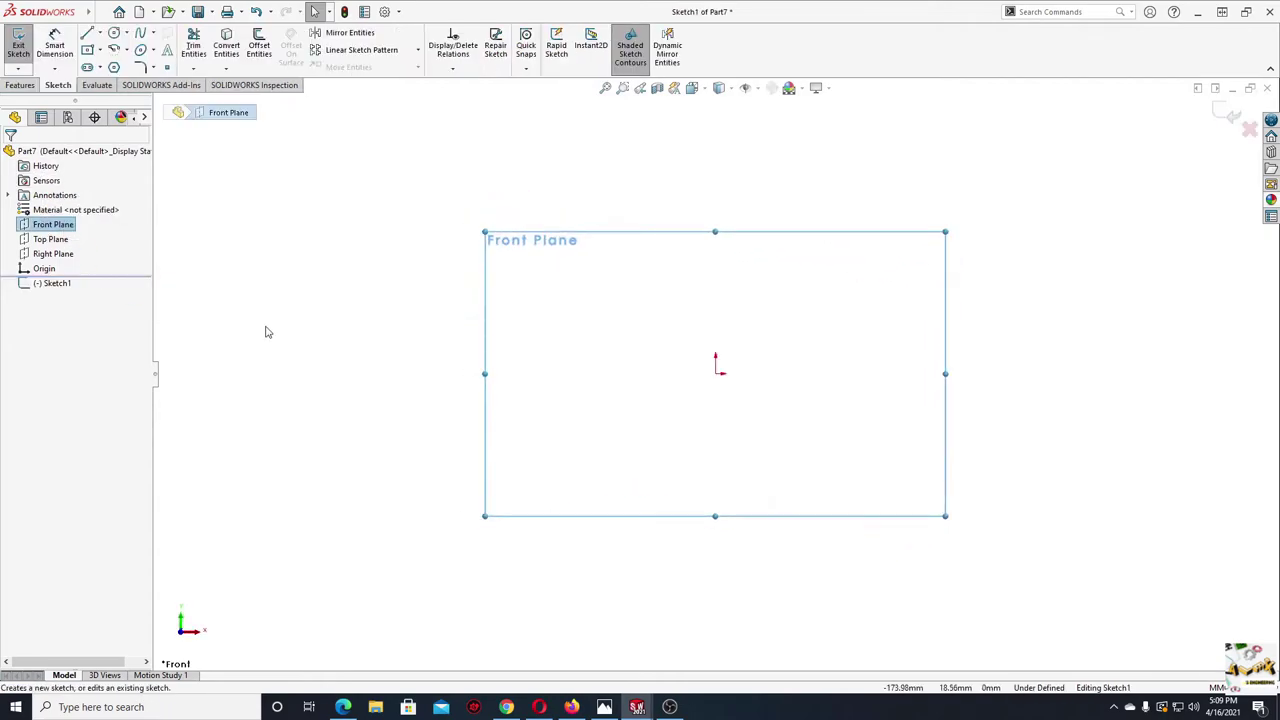
pyautogui.click(434, 363)
pyautogui.keyDown('ctrl'); pyautogui.moveTo(434, 363); pyautogui.dragTo(331, 377, button='middle'); pyautogui.keyUp('ctrl')
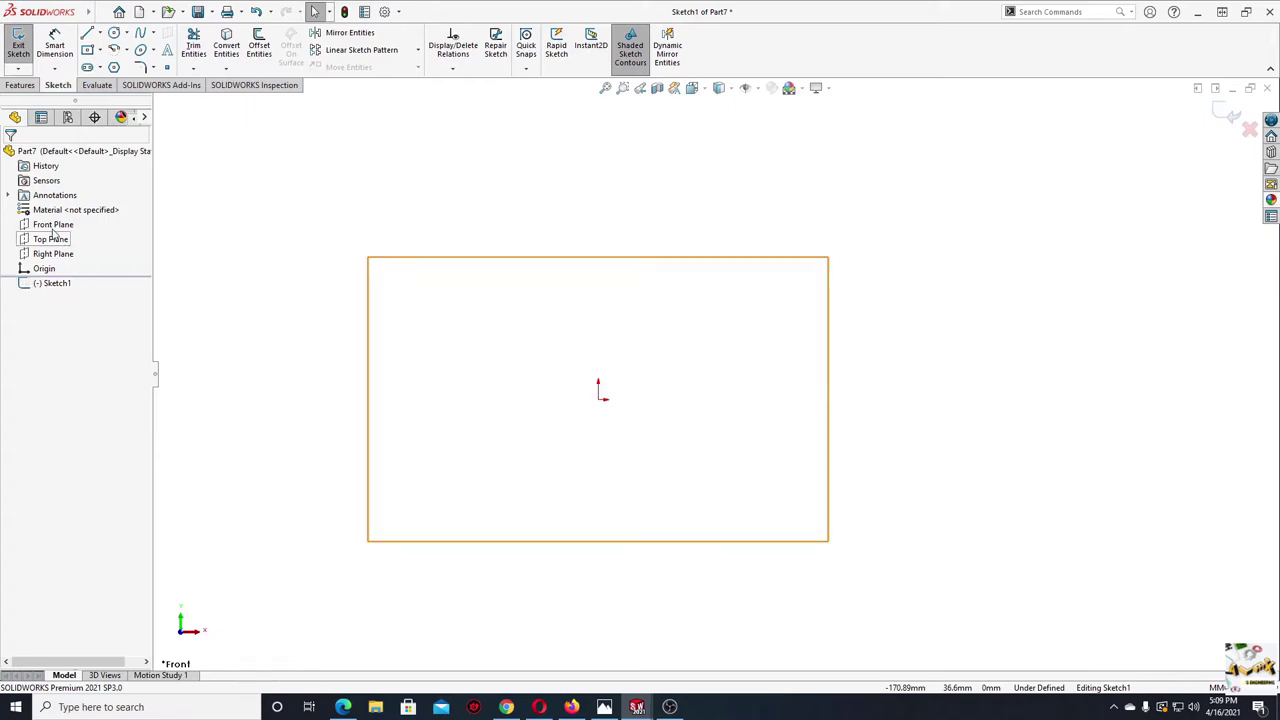
# - Draw two concentric circles centred on the origin for the washer
pyautogui.click(114, 34)
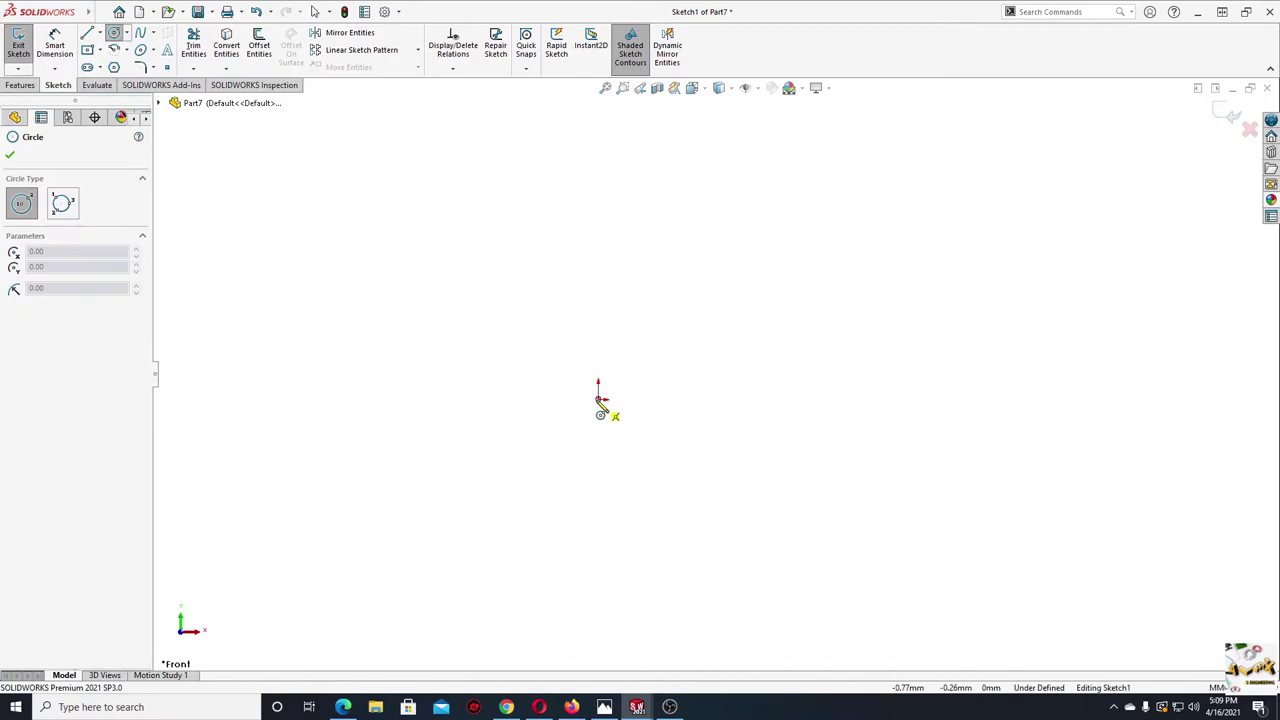
pyautogui.click(598, 398)
pyautogui.click(664, 478)
pyautogui.click(598, 398)
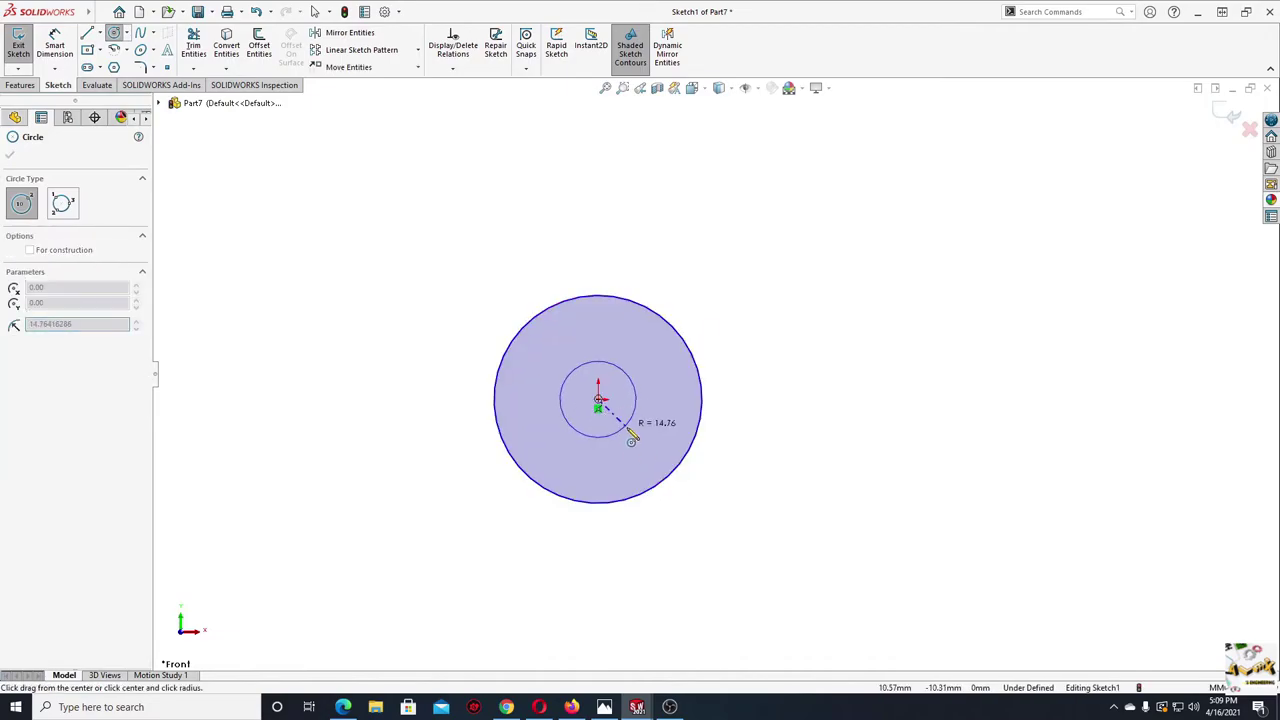
pyautogui.click(566, 344)
pyautogui.press('Escape')
pyautogui.keyDown('ctrl'); pyautogui.moveTo(576, 270); pyautogui.dragTo(346, 270, button='middle'); pyautogui.keyUp('ctrl')
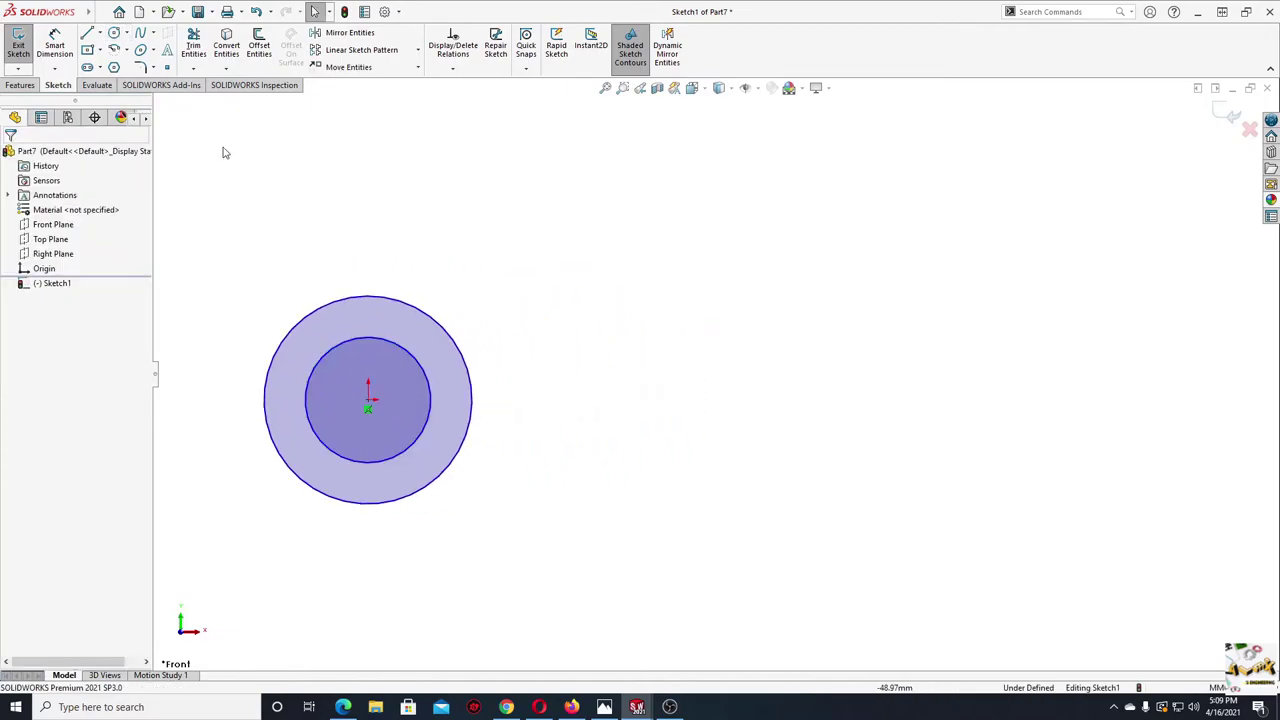
# - Dimension the outer circle to Ø48 and the inner circle to Ø19, fully defining the sketch
pyautogui.click(55, 45)
pyautogui.click(436, 323)
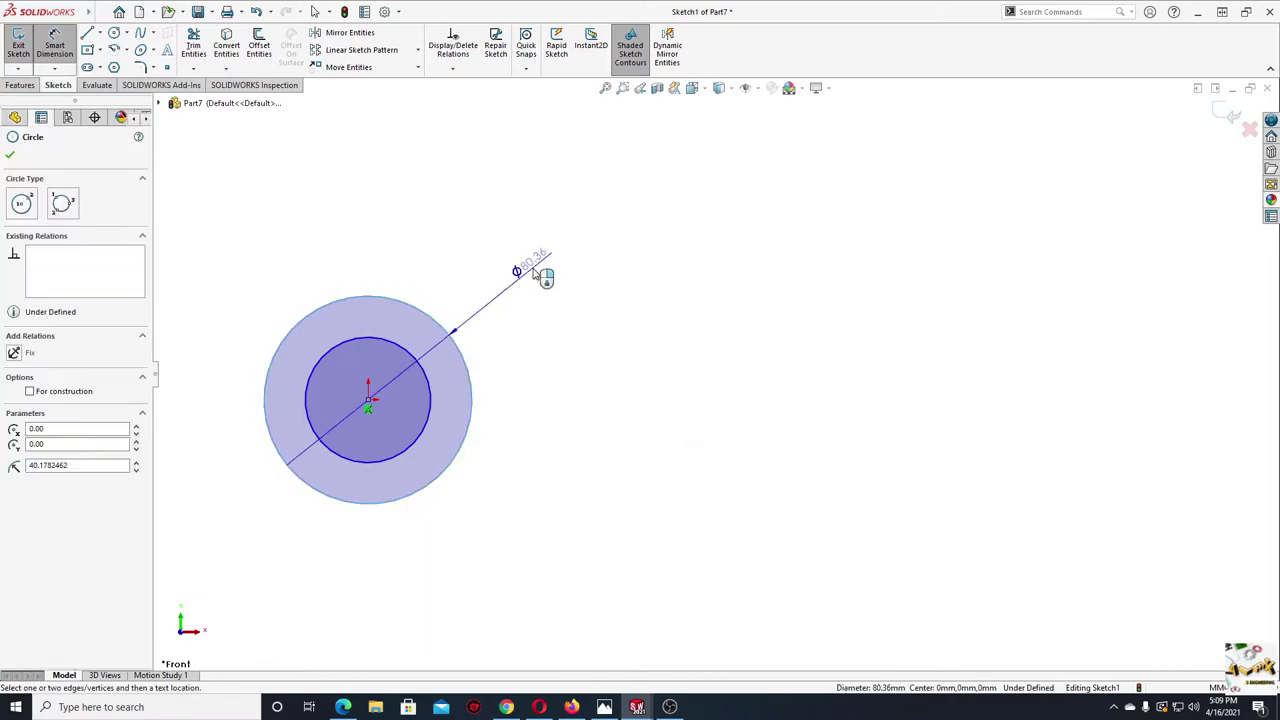
pyautogui.click(538, 273)
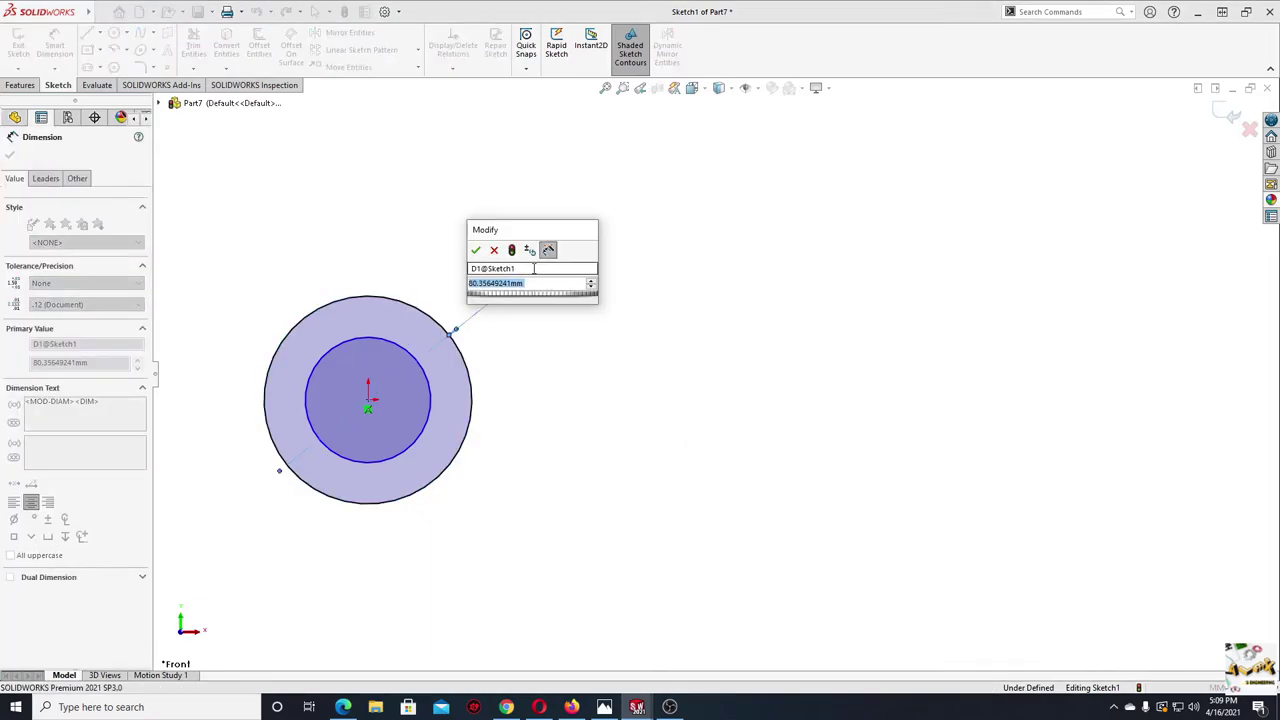
pyautogui.write('48')
pyautogui.press('Return')
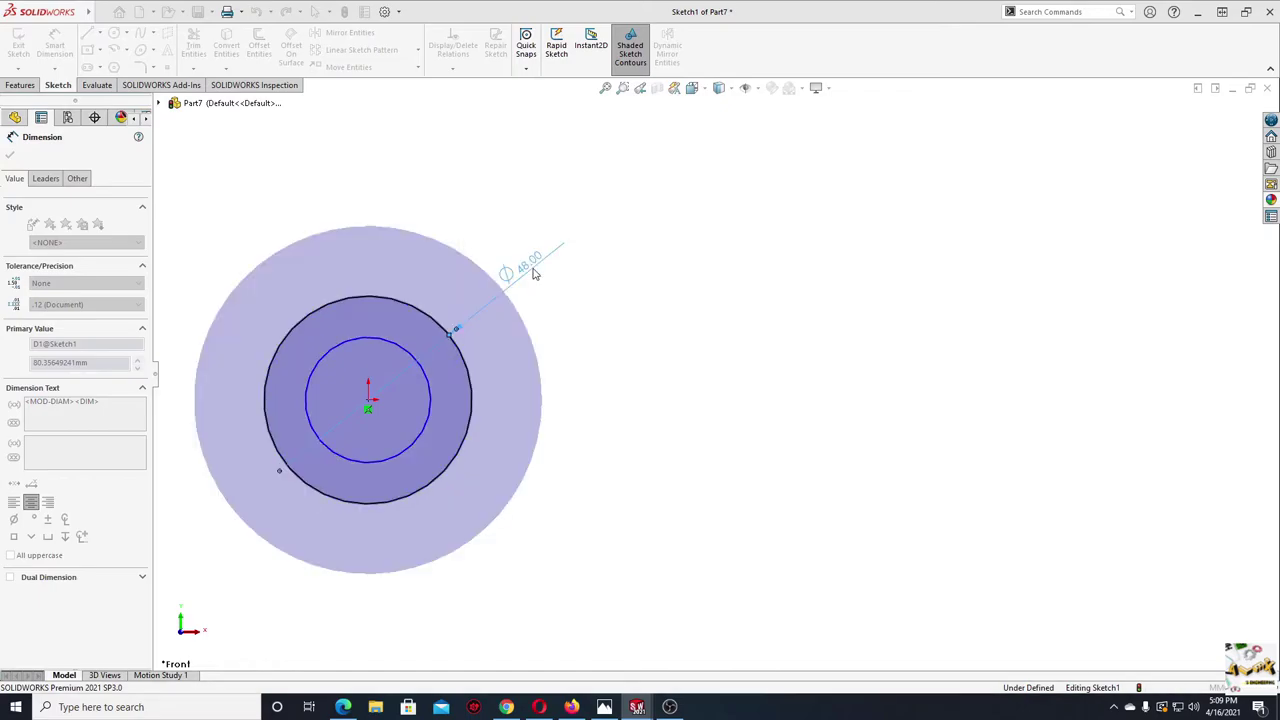
pyautogui.click(390, 340)
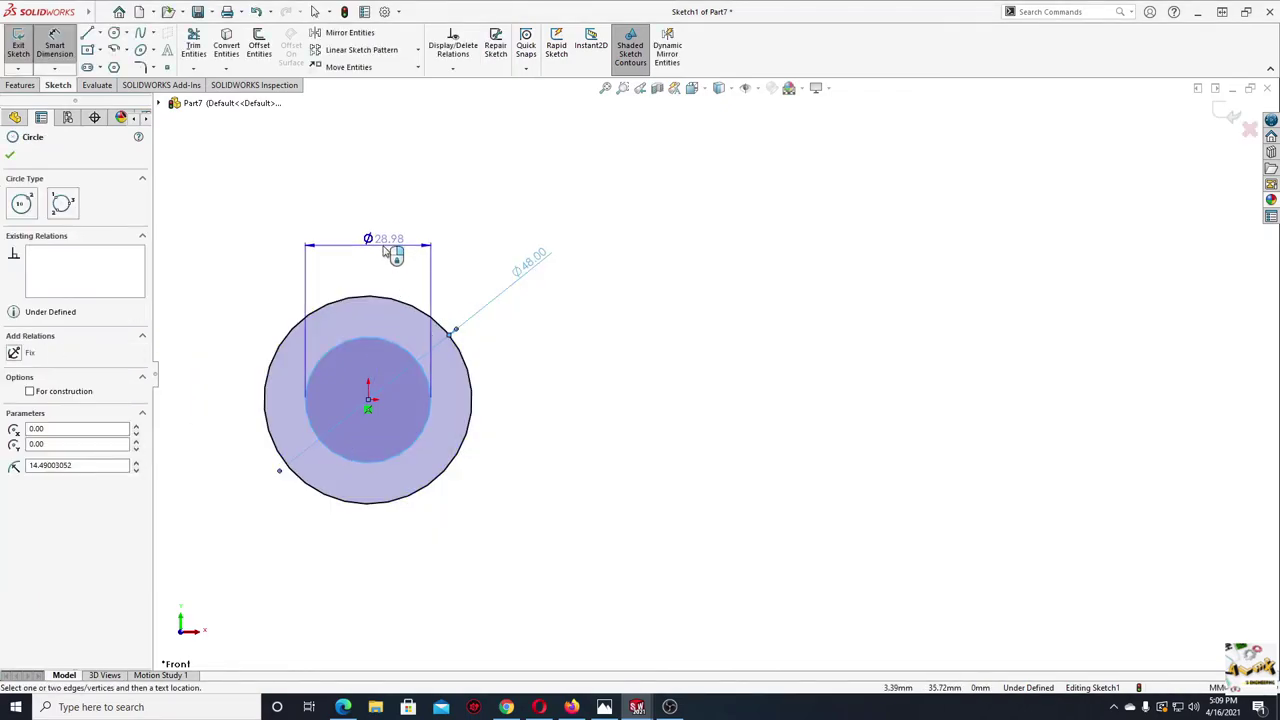
pyautogui.click(384, 250)
pyautogui.write('19')
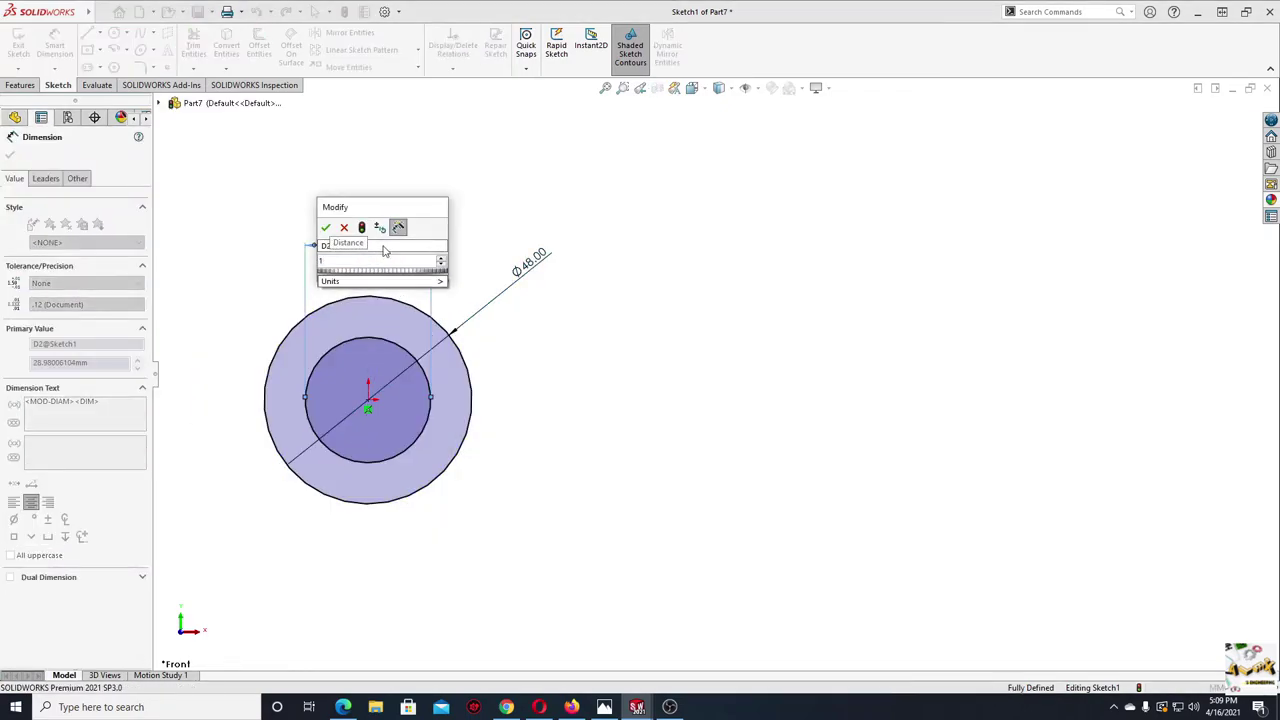
pyautogui.press('Return')
pyautogui.click(277, 289)
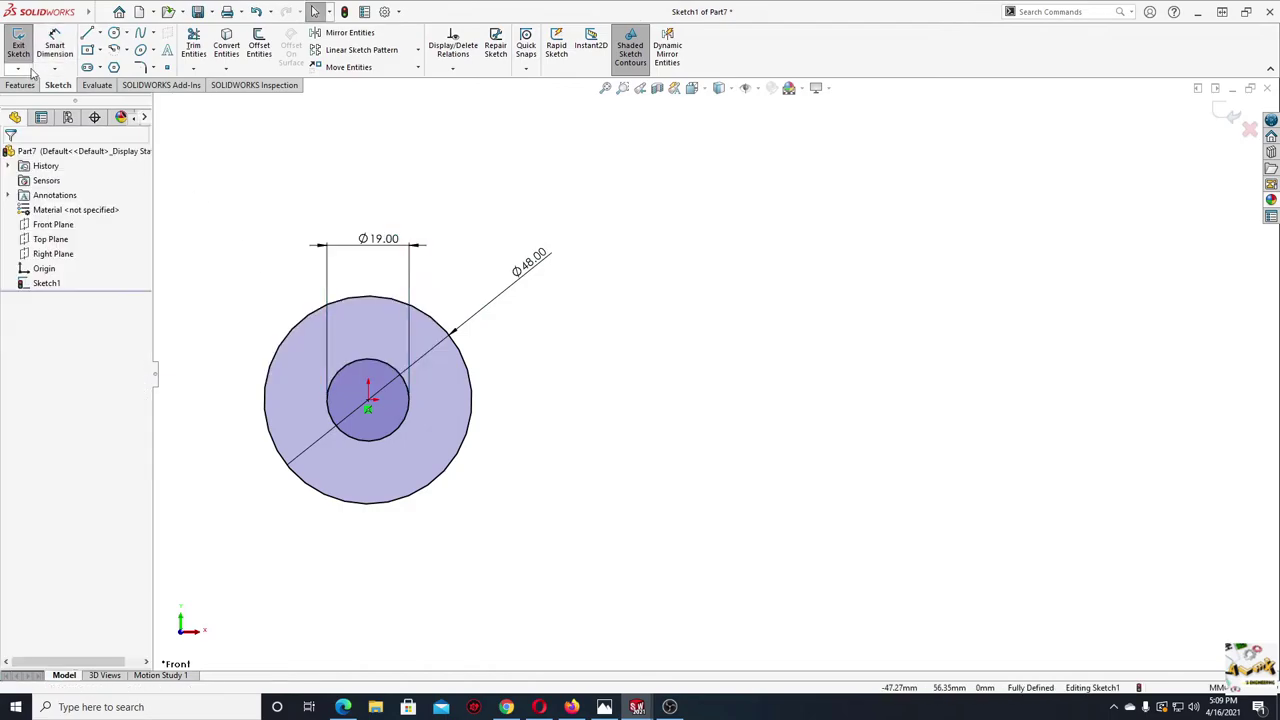
pyautogui.click(20, 85)
pyautogui.click(25, 48)
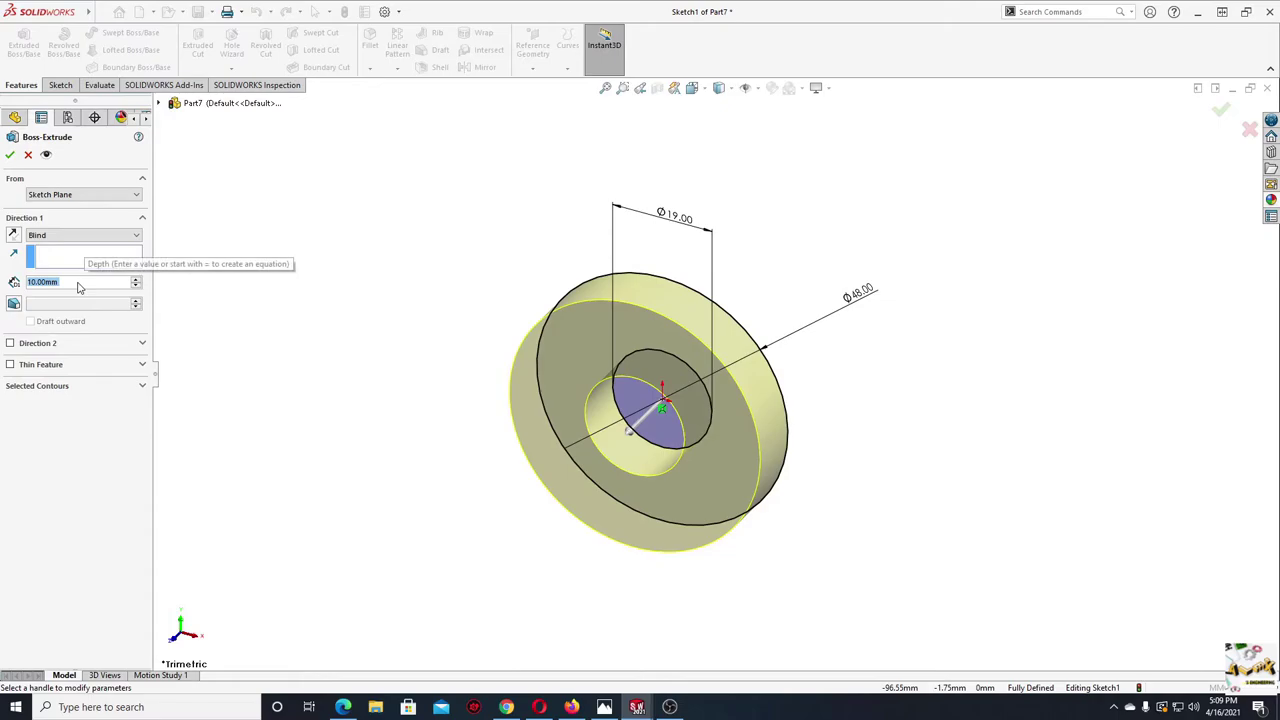
# - Set the washer extrusion depth to 2 mm, then show Belt tightener.jpg full screen in Photos
pyautogui.write('2')
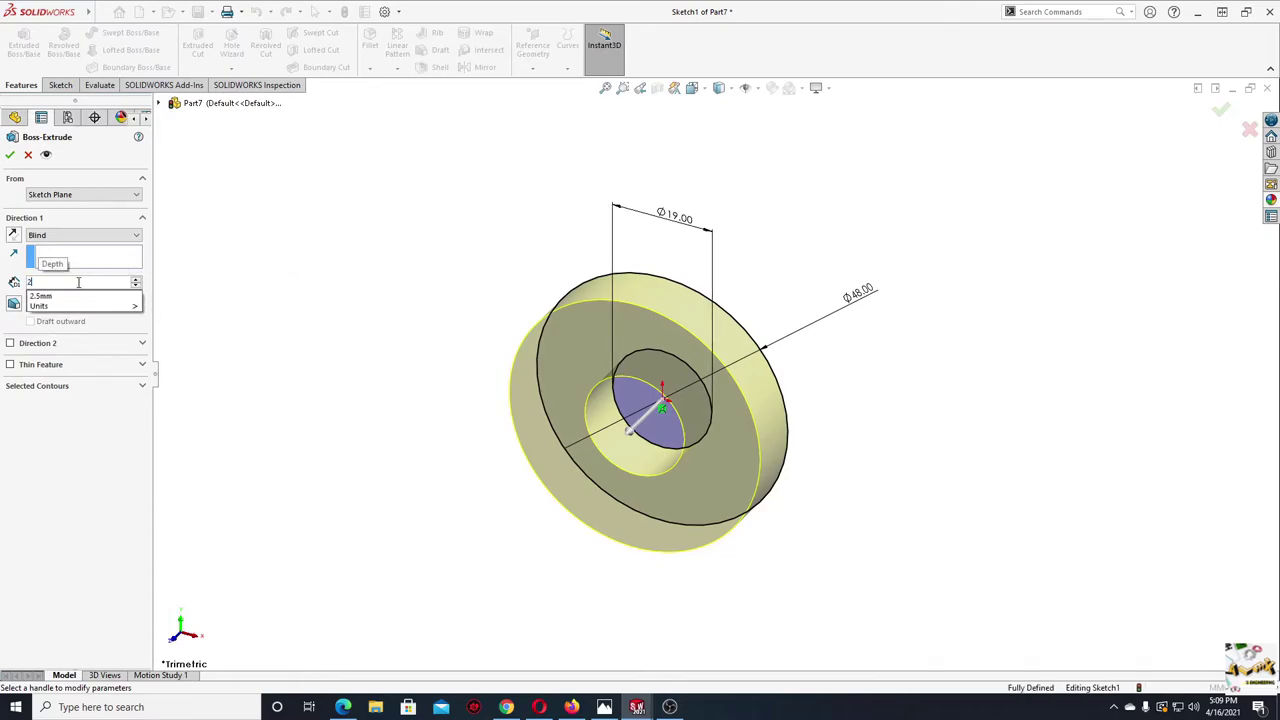
pyautogui.press('Return')
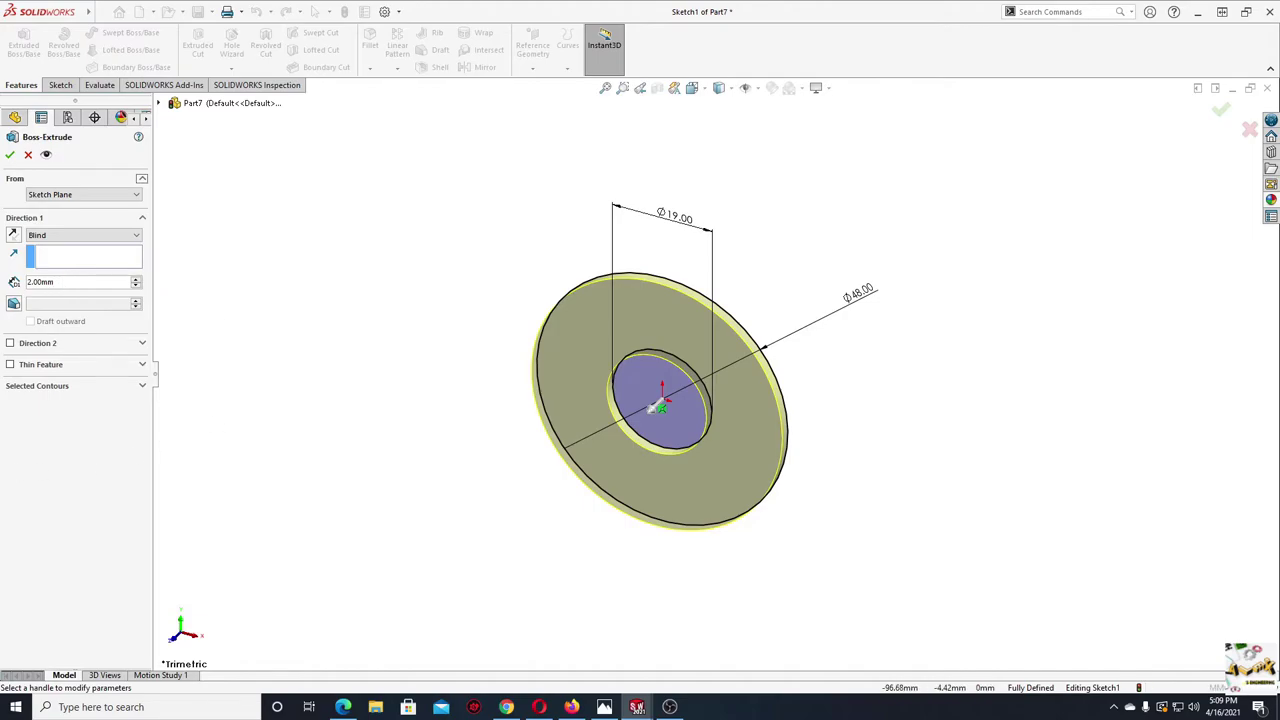
pyautogui.hotkey('alt', 'Tab')
pyautogui.doubleClick(611, 143)
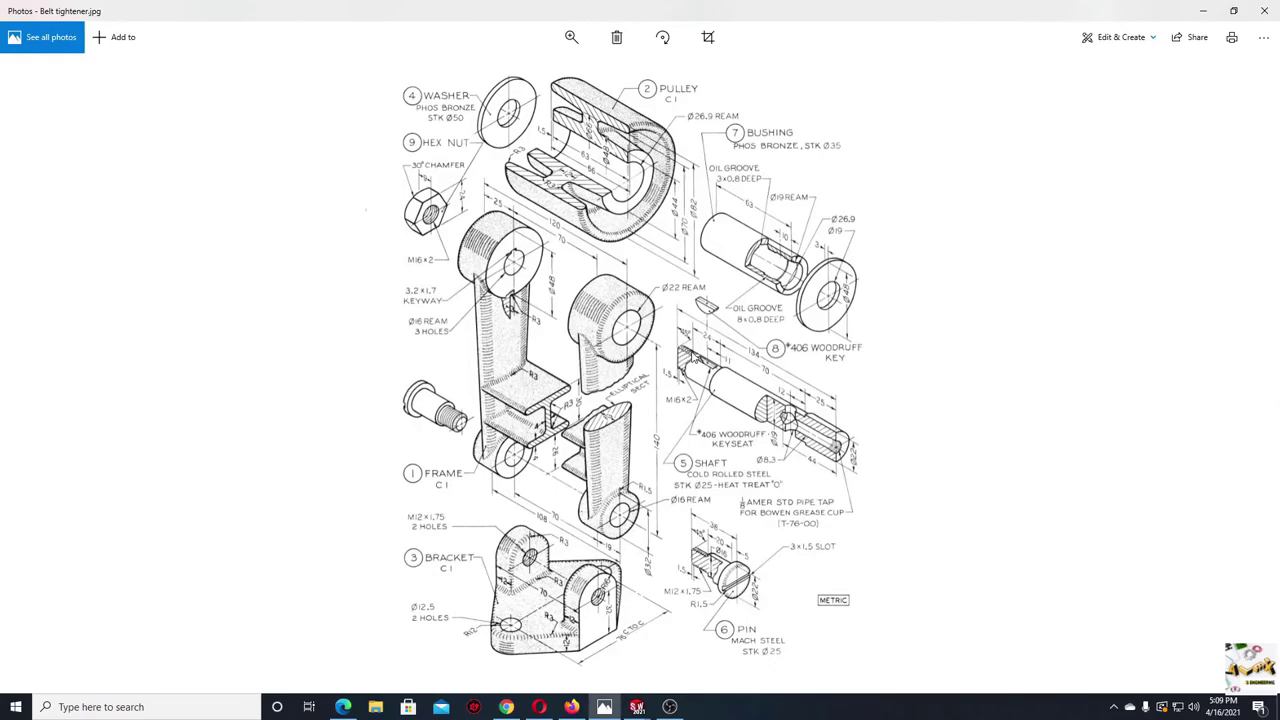
# - Zoom in on the washer, pulley and bushing details of Belt tightener.jpg, then restore the Photos window
pyautogui.scroll(2, 661, 347)
pyautogui.scroll(-1, 640, 292)
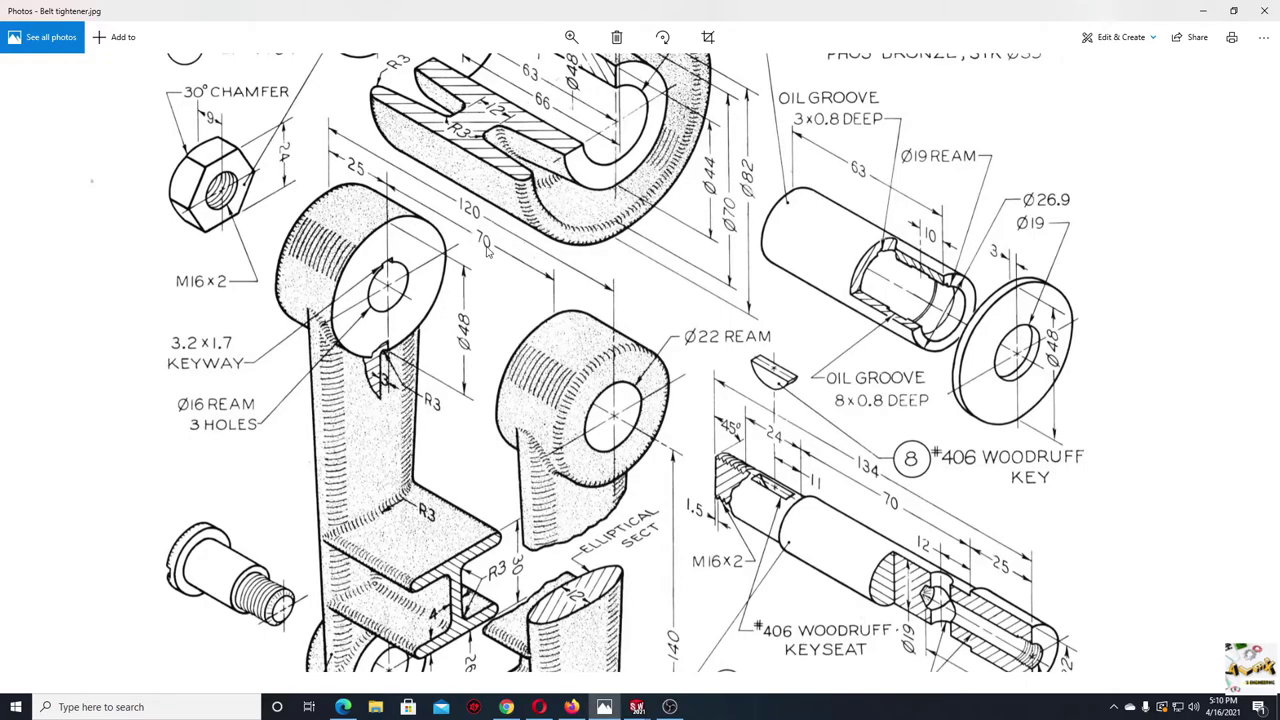
pyautogui.scroll(3, 541, 251)
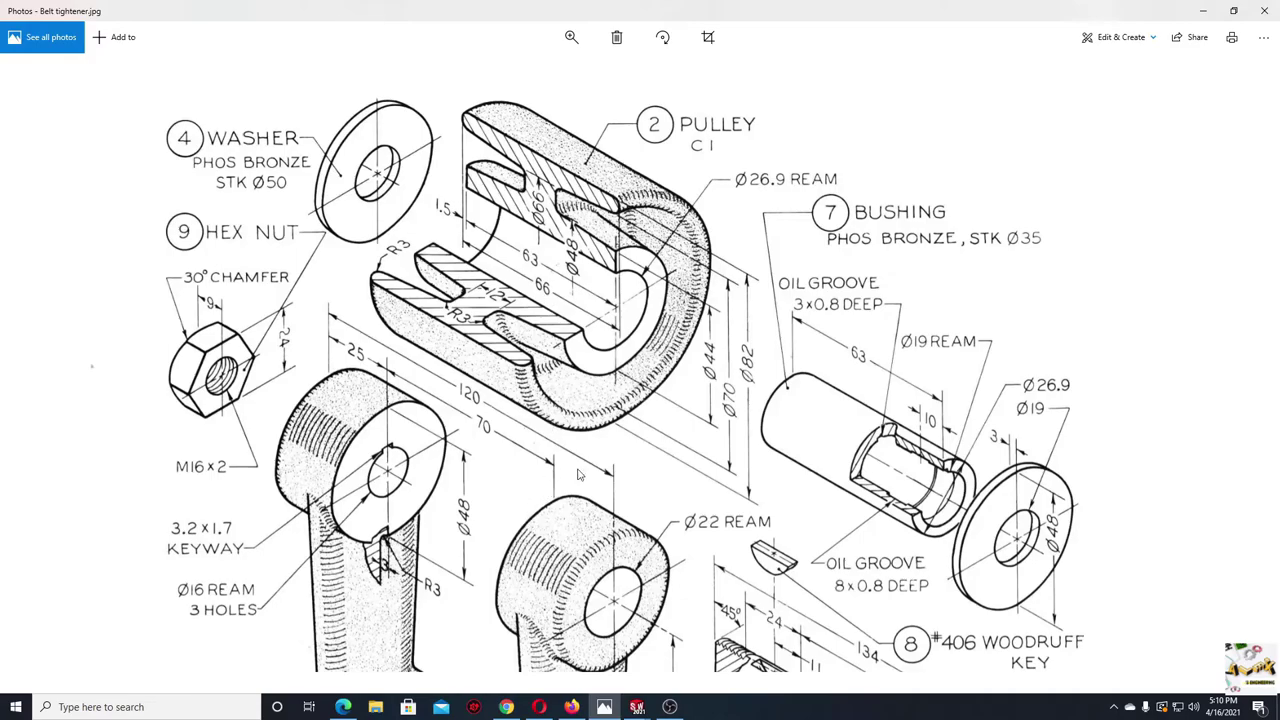
pyautogui.scroll(-2, 727, 513)
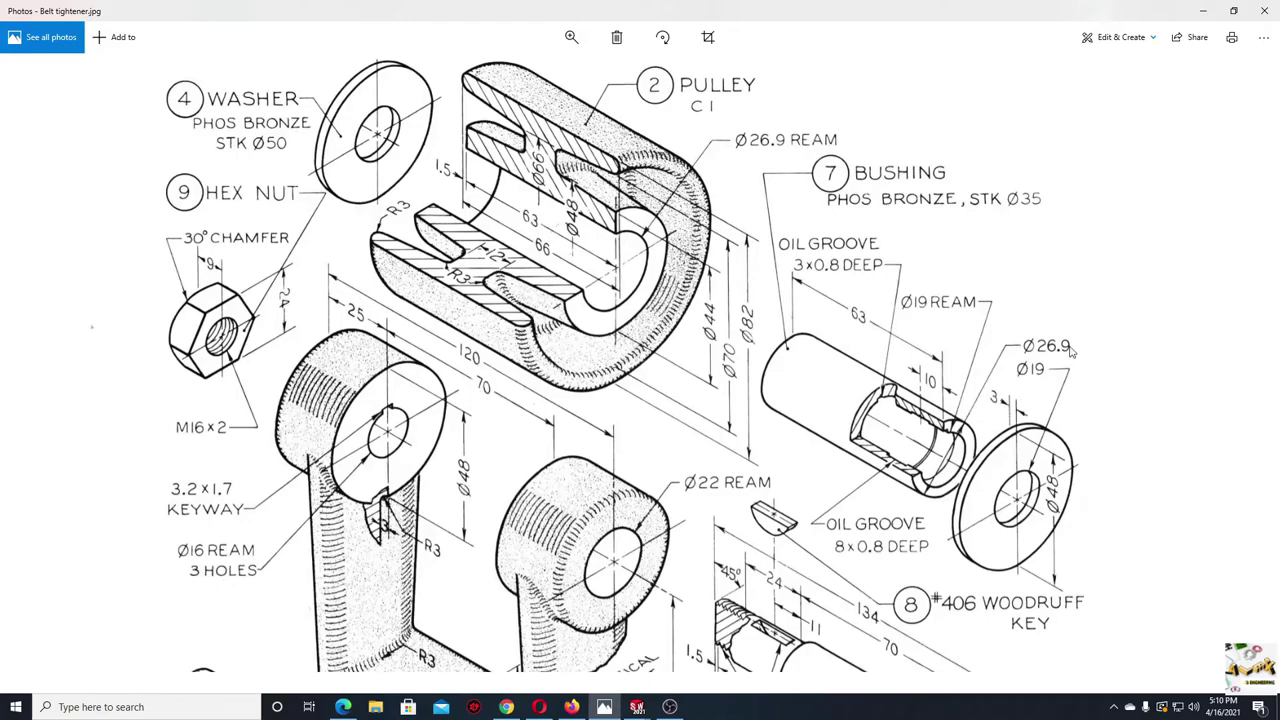
pyautogui.click(1234, 12)
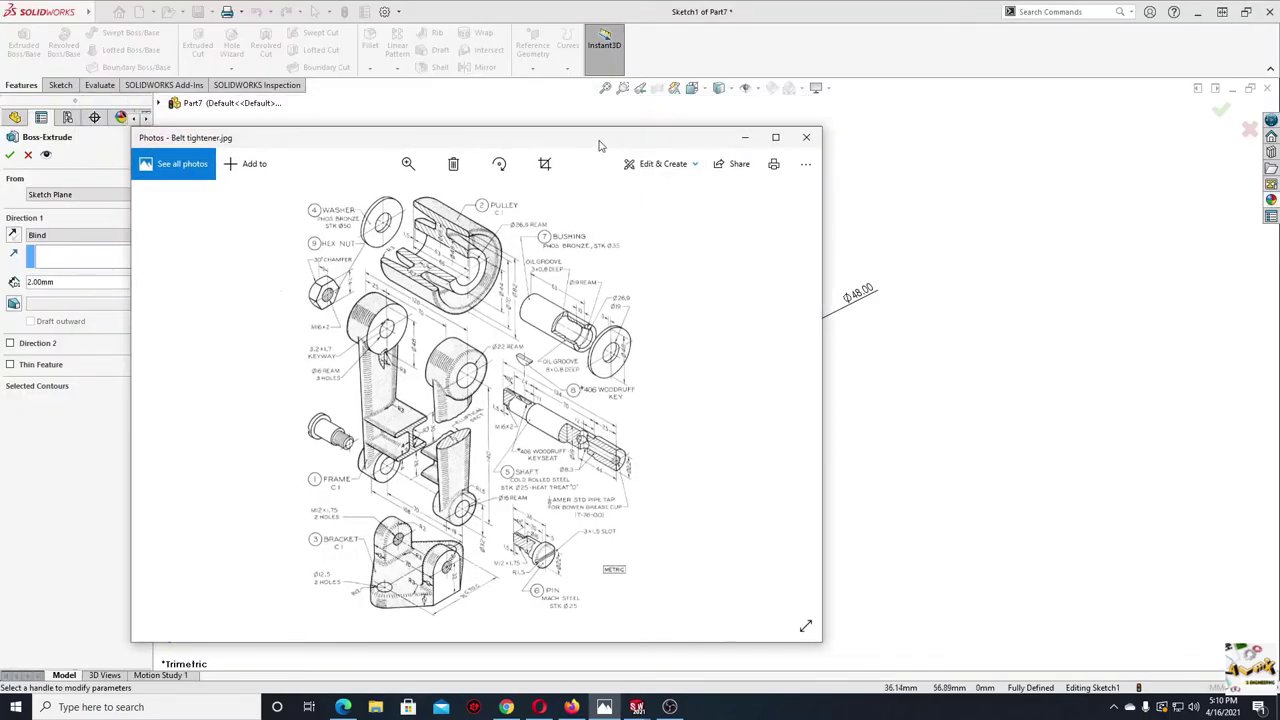
# - Back in SOLIDWORKS, accept the 2 mm washer extrusion as Boss-Extrude1 and start saving the part
pyautogui.click(744, 137)
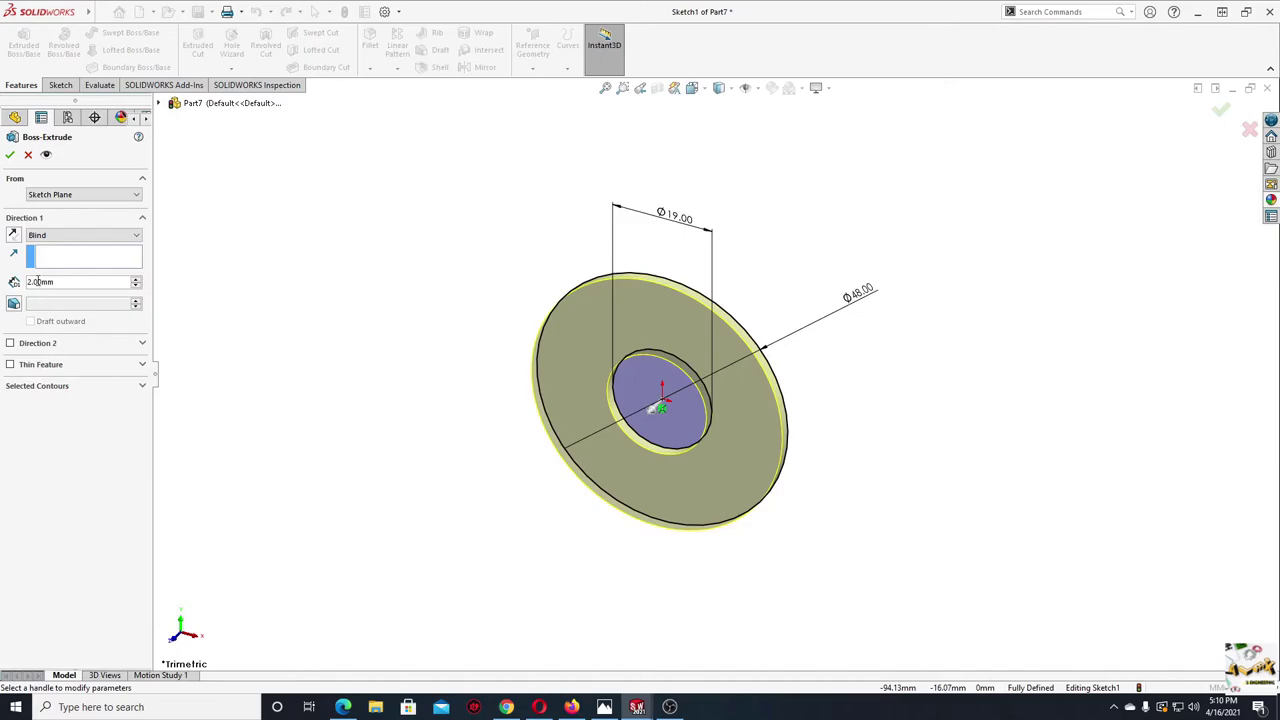
pyautogui.click(10, 154)
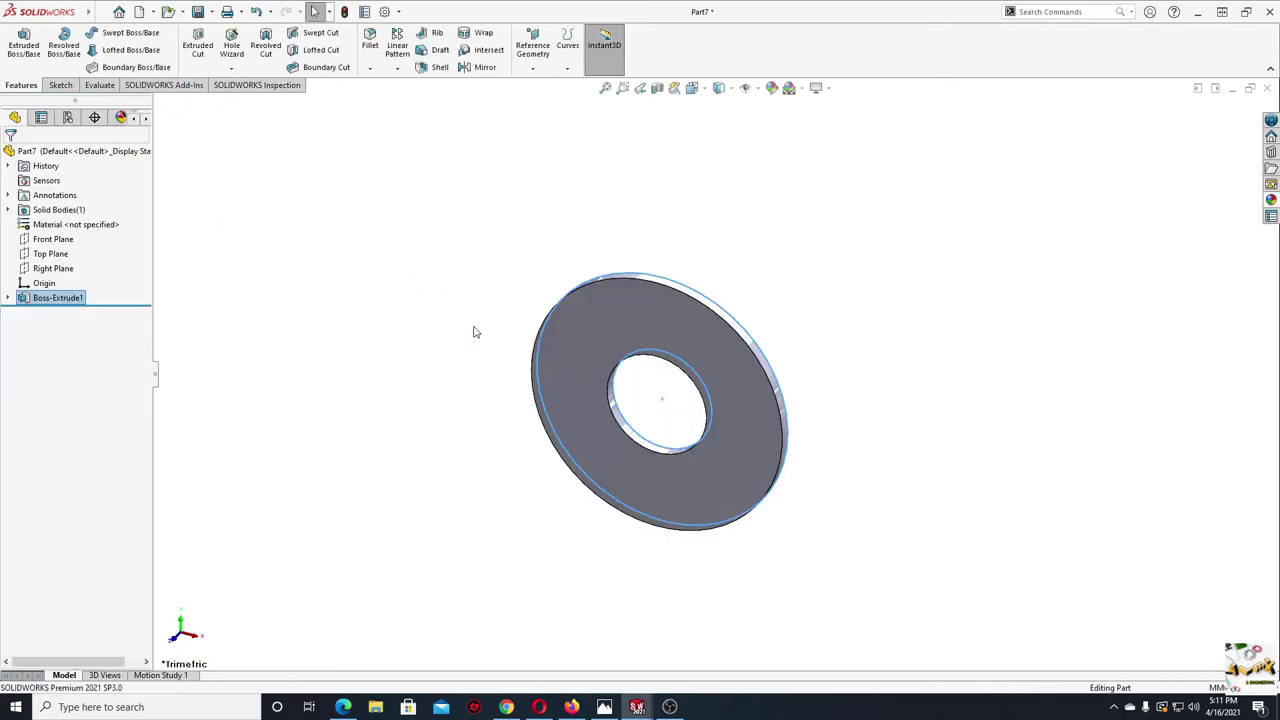
pyautogui.moveTo(474, 331)
pyautogui.keyDown('ctrl'); pyautogui.mouseDown(button='middle')
pyautogui.moveTo(359, 360)
pyautogui.moveTo(406, 286)
pyautogui.mouseUp(button='middle'); pyautogui.keyUp('ctrl')
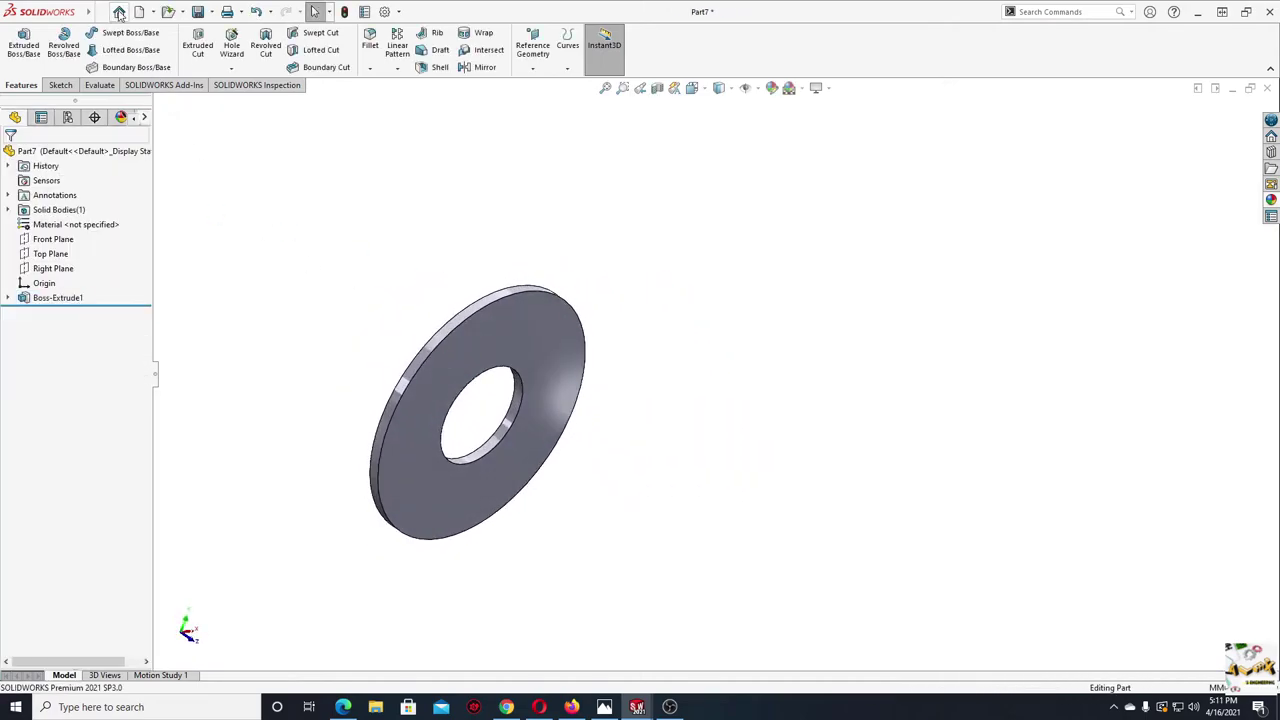
pyautogui.click(197, 12)
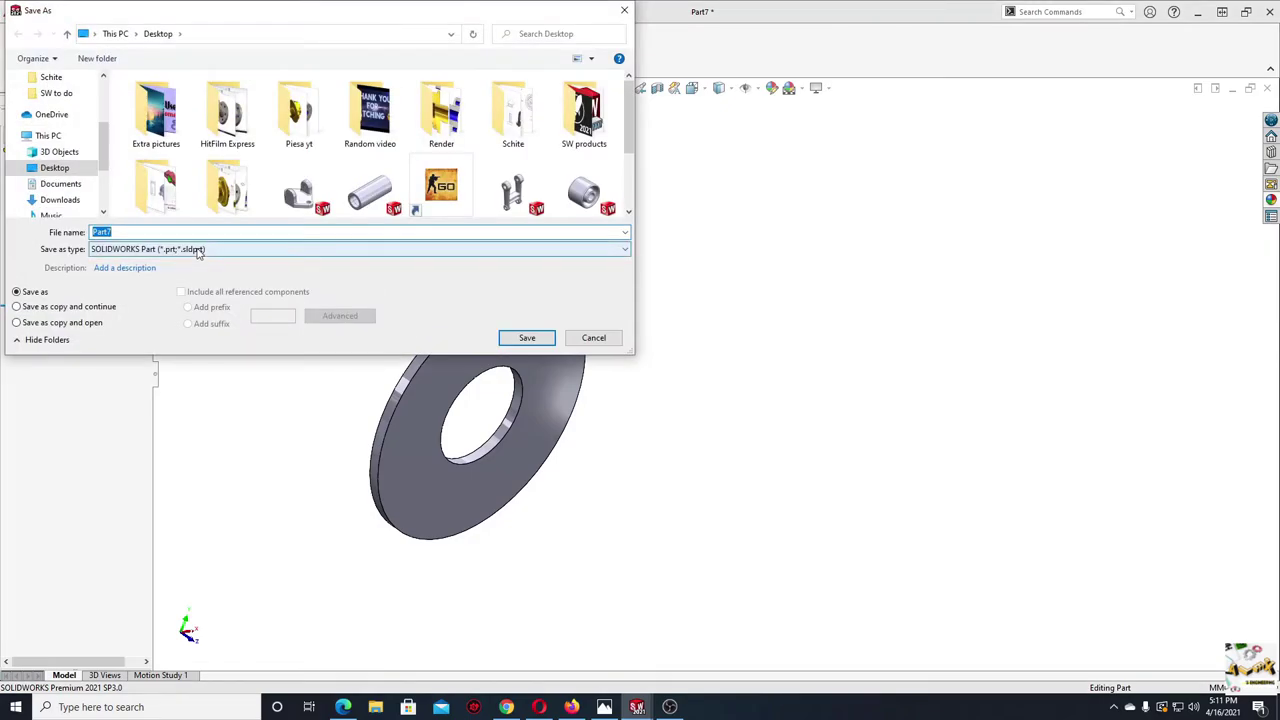
# - Save the washer part under the file name Washer1, then bring up the New Document dialog
pyautogui.click(197, 254)
pyautogui.write('W')
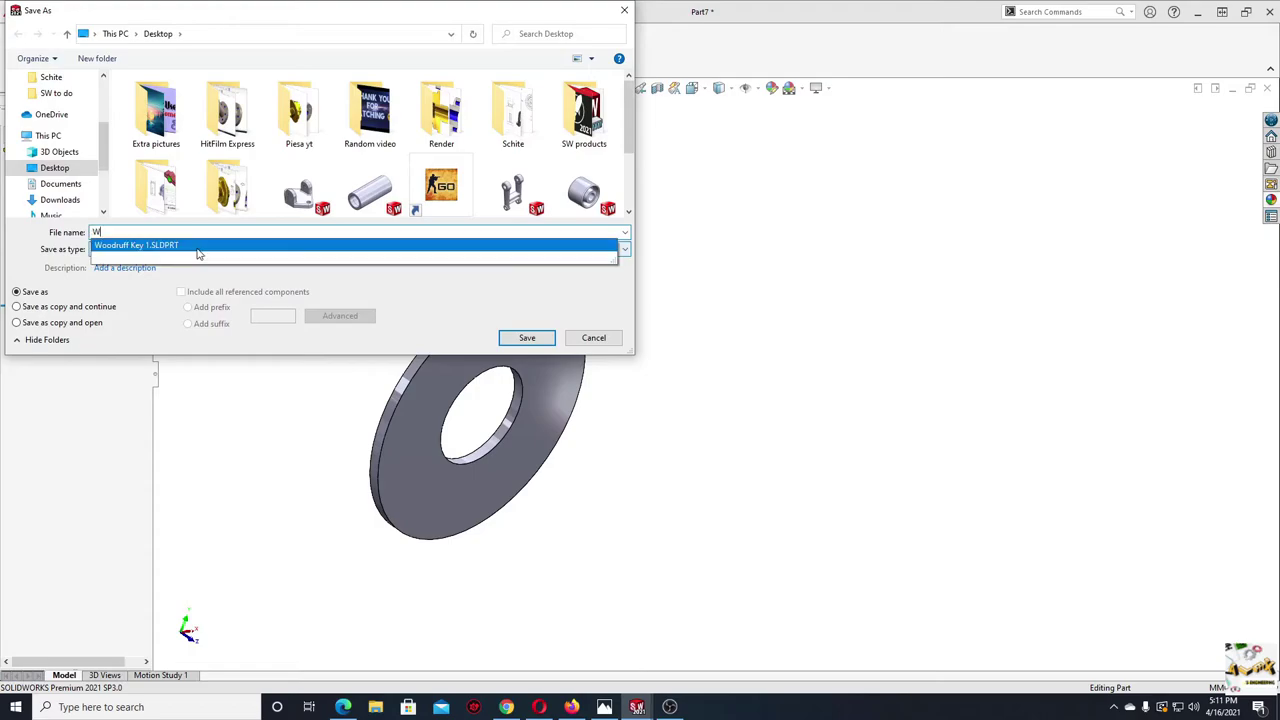
pyautogui.click(197, 258)
pyautogui.write('Washer')
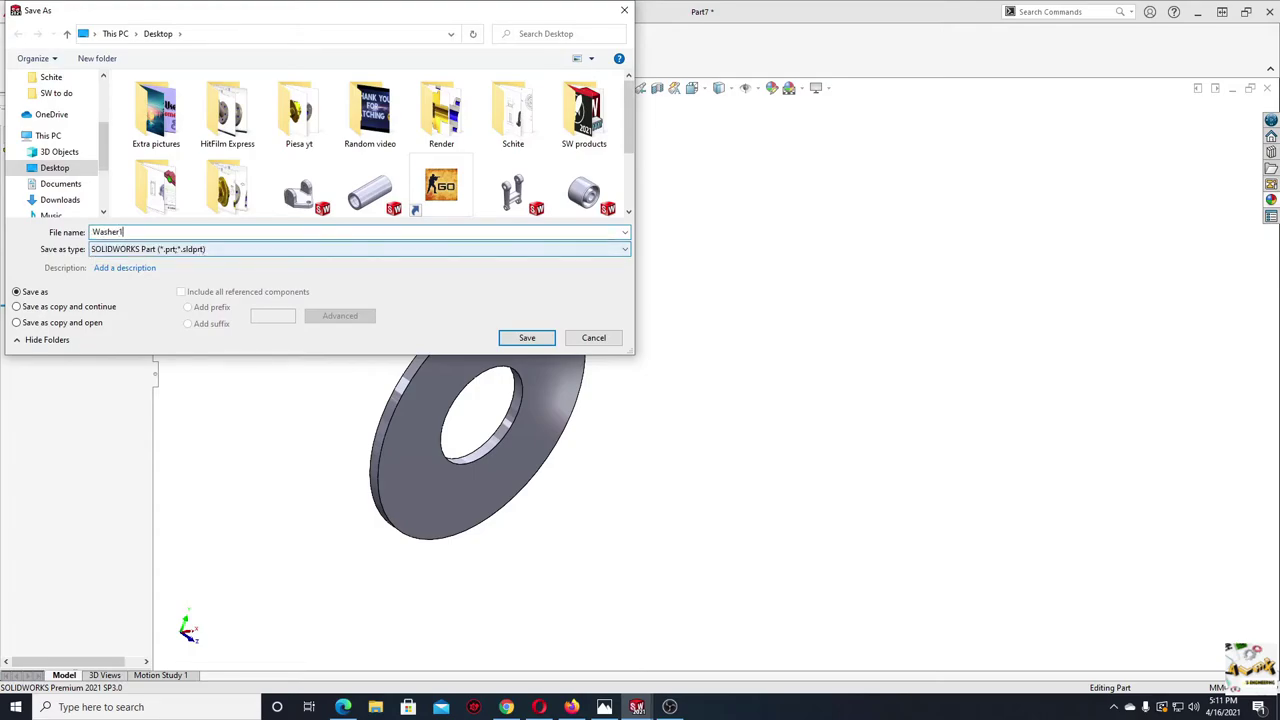
pyautogui.press('Return')
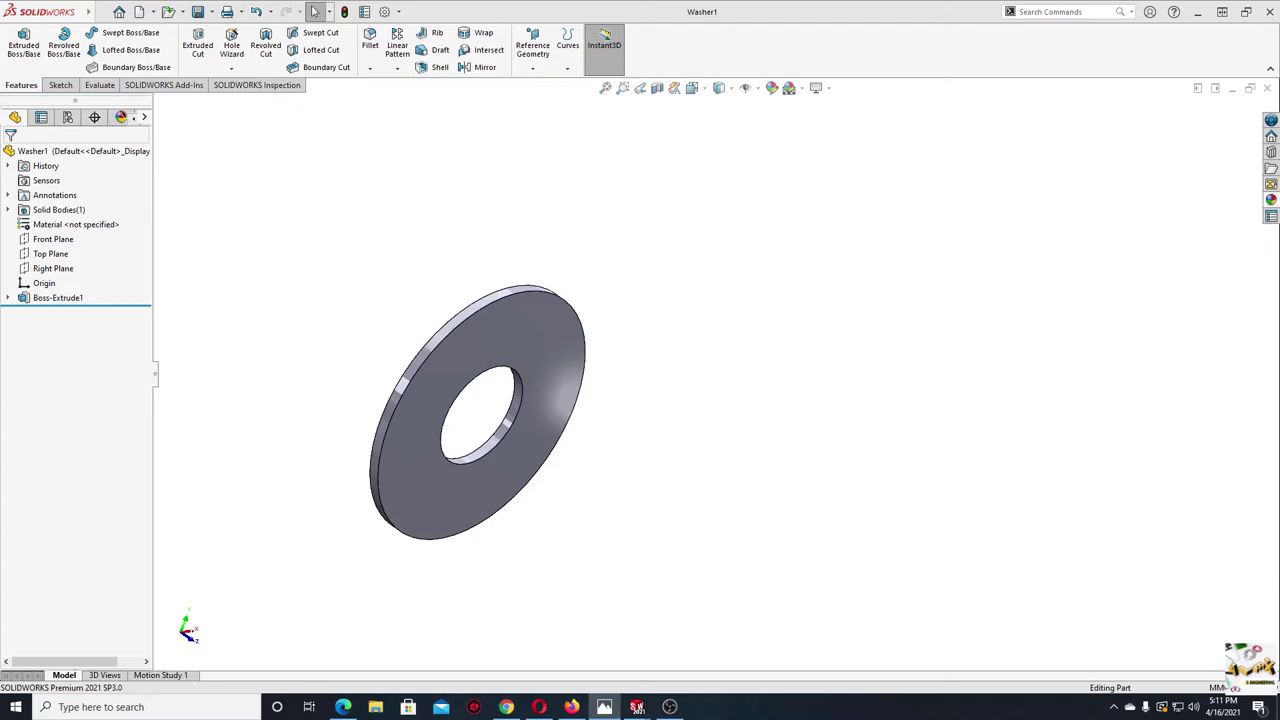
pyautogui.keyDown('ctrl'); pyautogui.moveTo(326, 266); pyautogui.dragTo(364, 263, button='middle'); pyautogui.keyUp('ctrl')
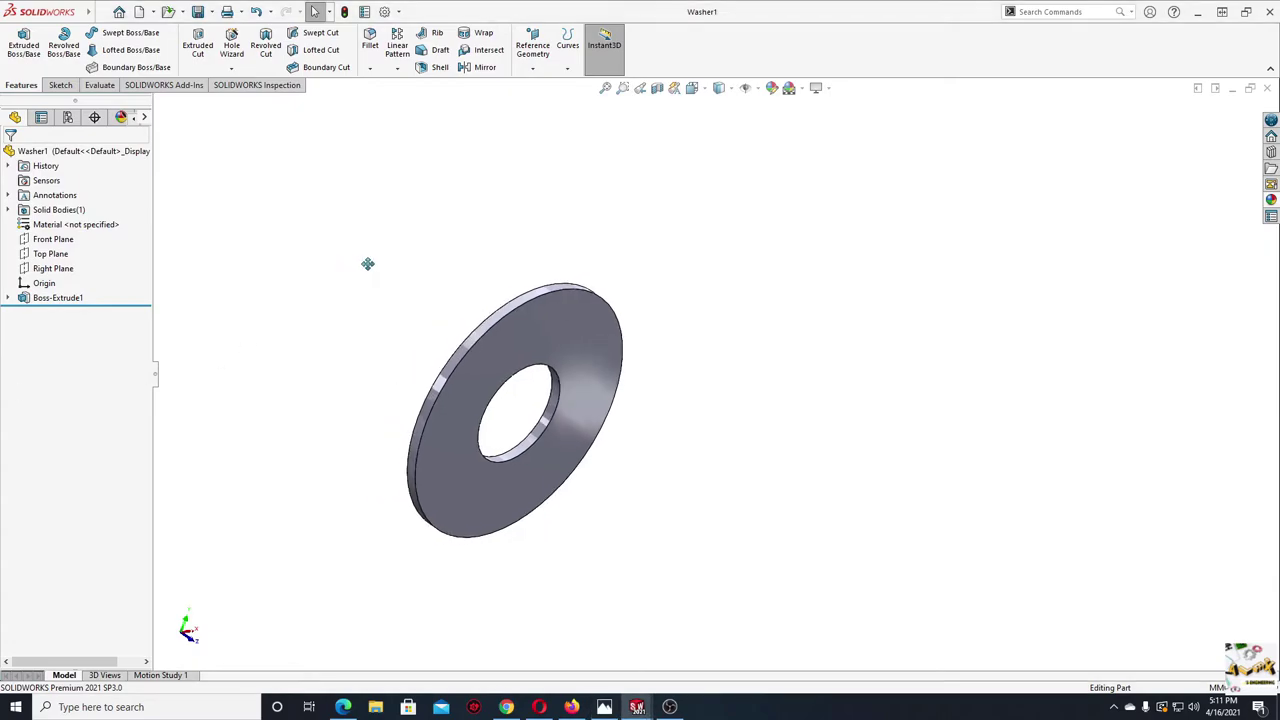
pyautogui.click(140, 12)
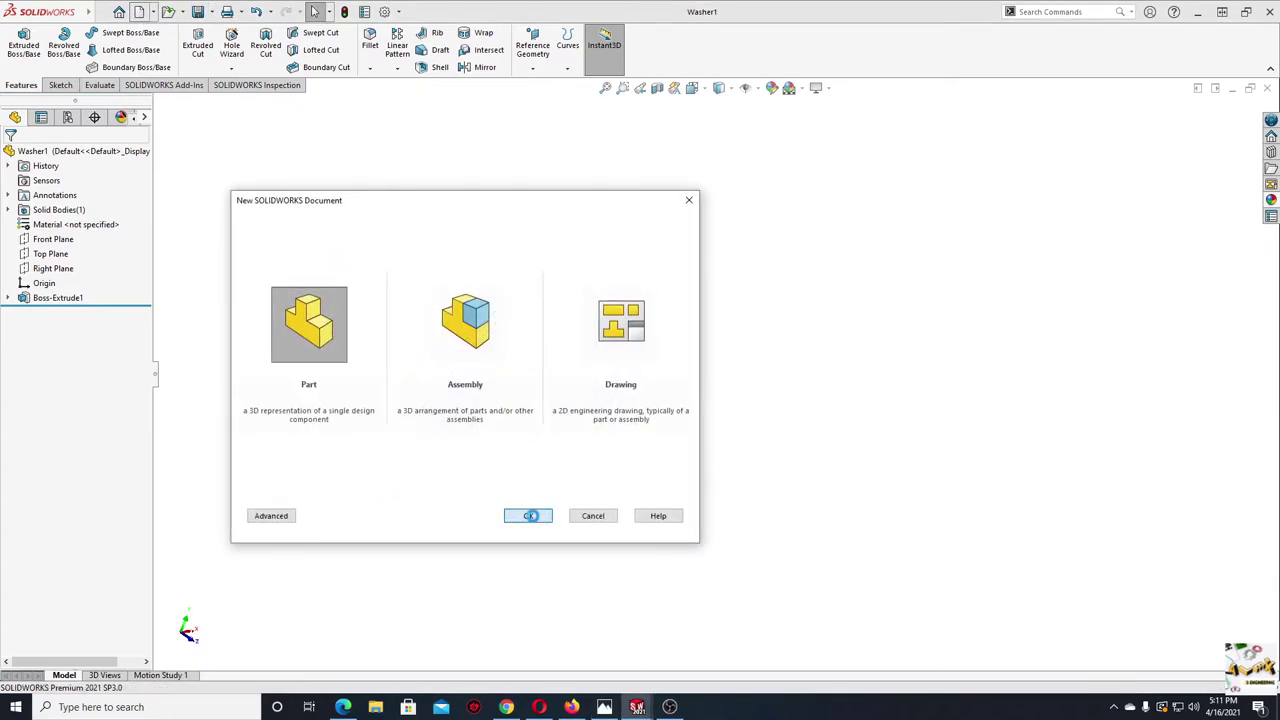
# - Create Part8 with the Plain White scene and begin Sketch1 on its Front Plane
pyautogui.doubleClick(366, 323)
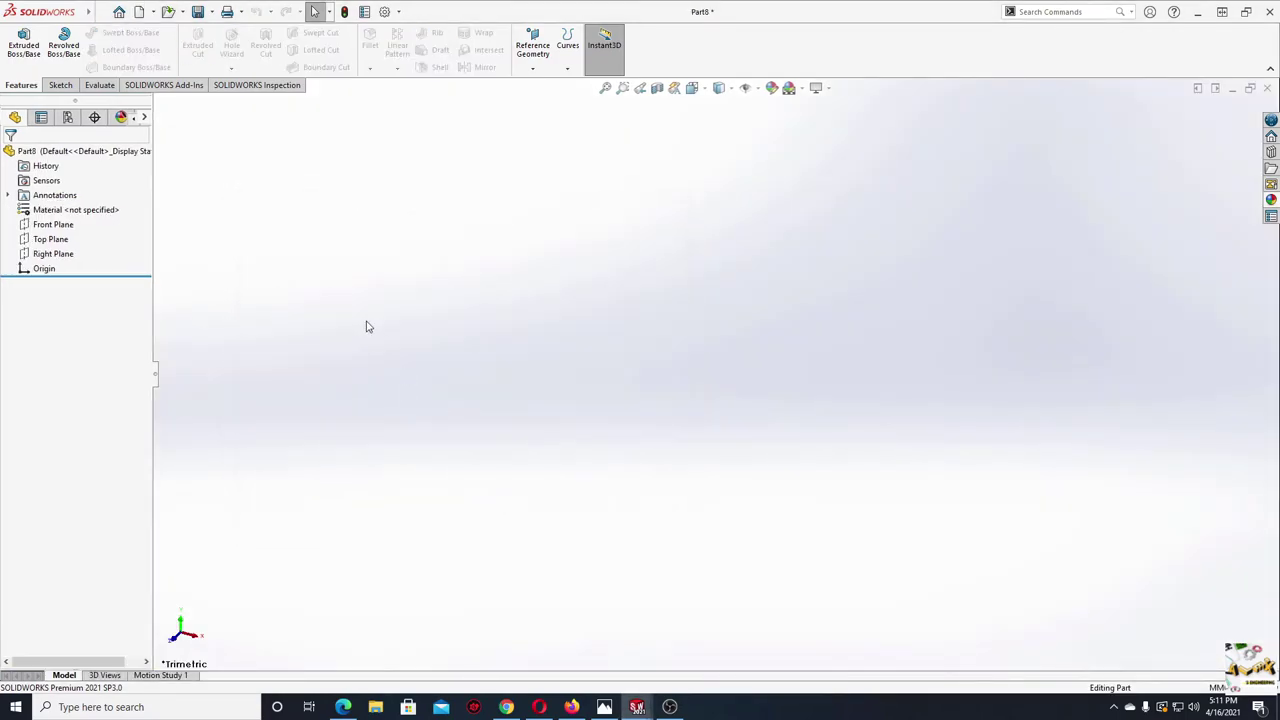
pyautogui.click(789, 88)
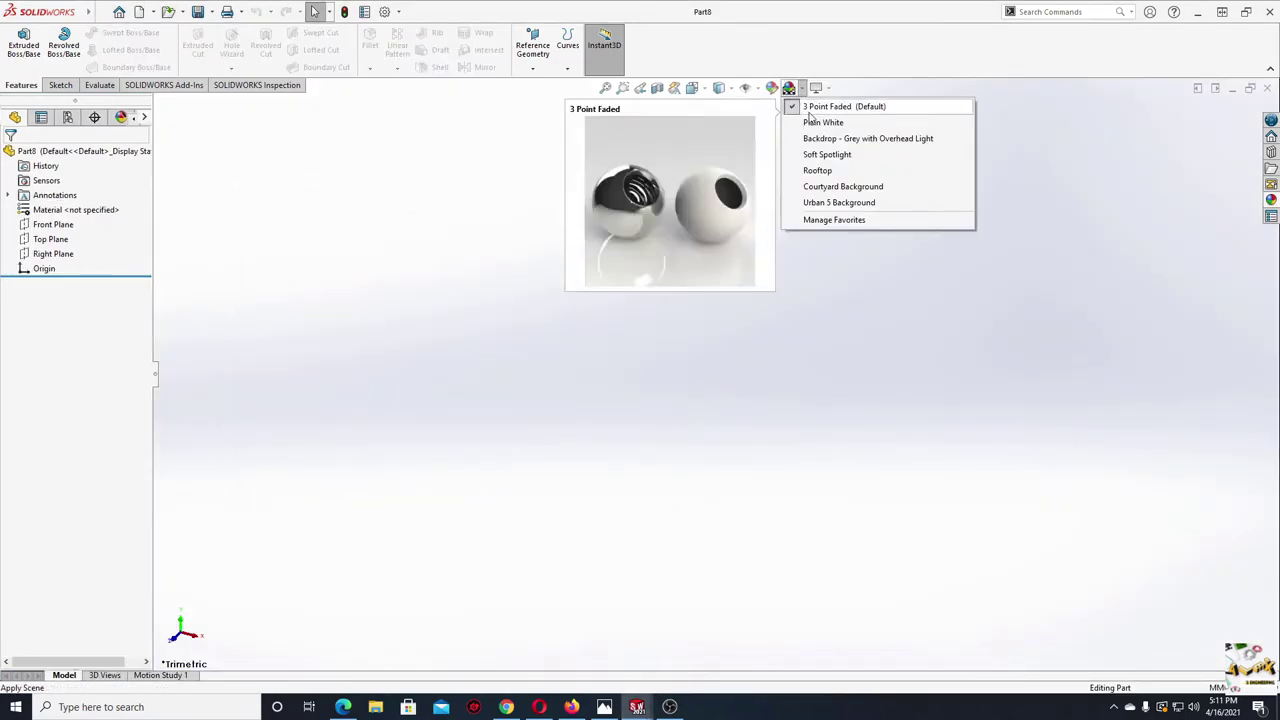
pyautogui.click(830, 123)
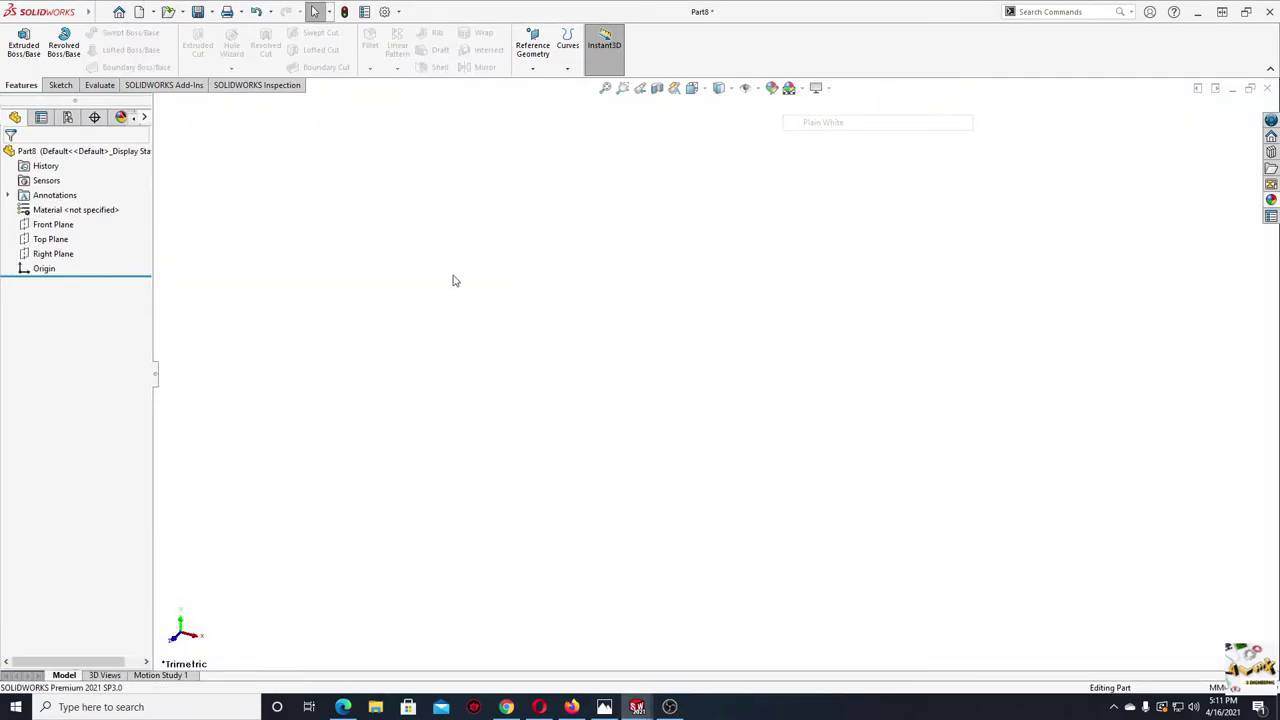
pyautogui.click(52, 224)
pyautogui.click(92, 206)
# - Draw a hexagon centred on the origin, with one corner made horizontal to the centre
pyautogui.click(620, 360)
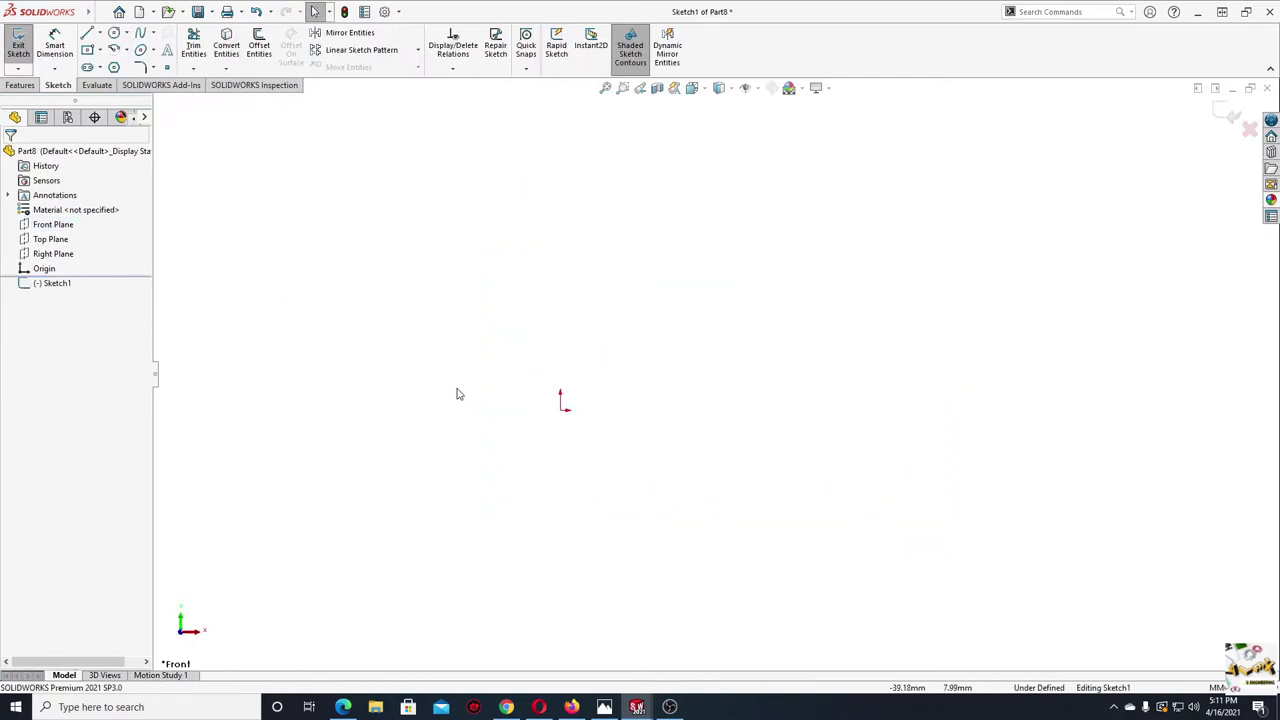
pyautogui.click(114, 67)
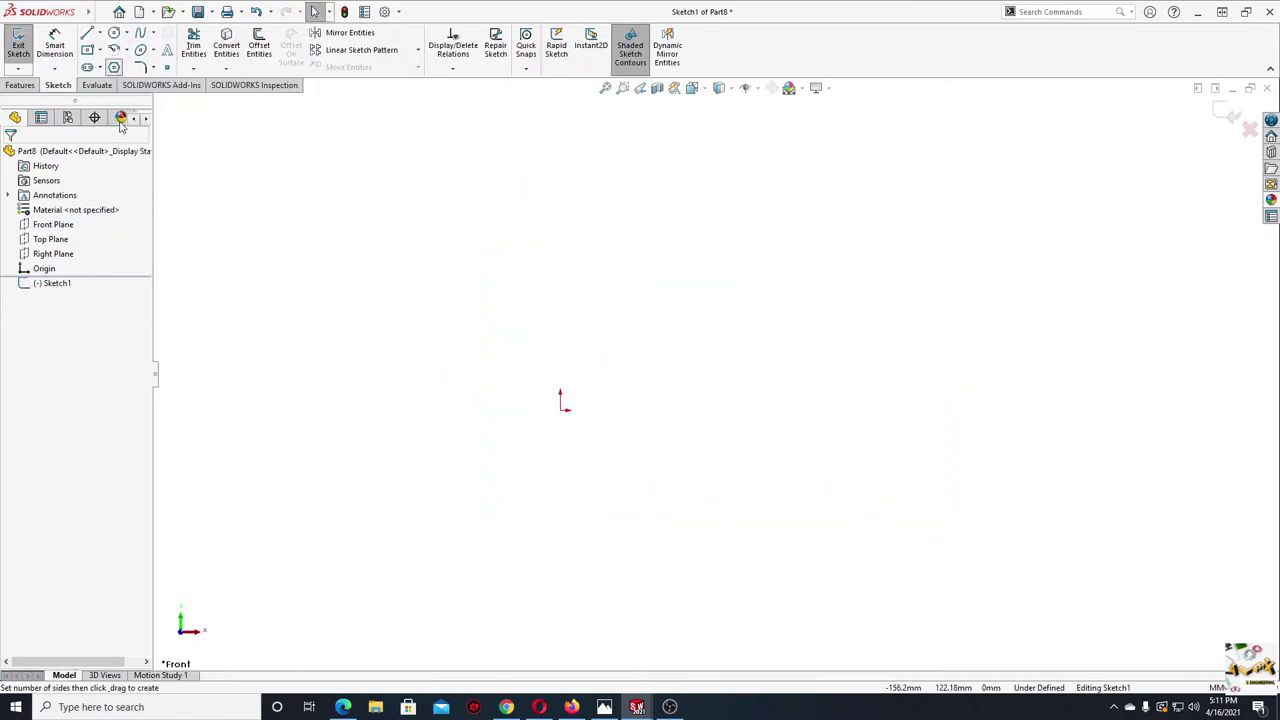
pyautogui.click(561, 409)
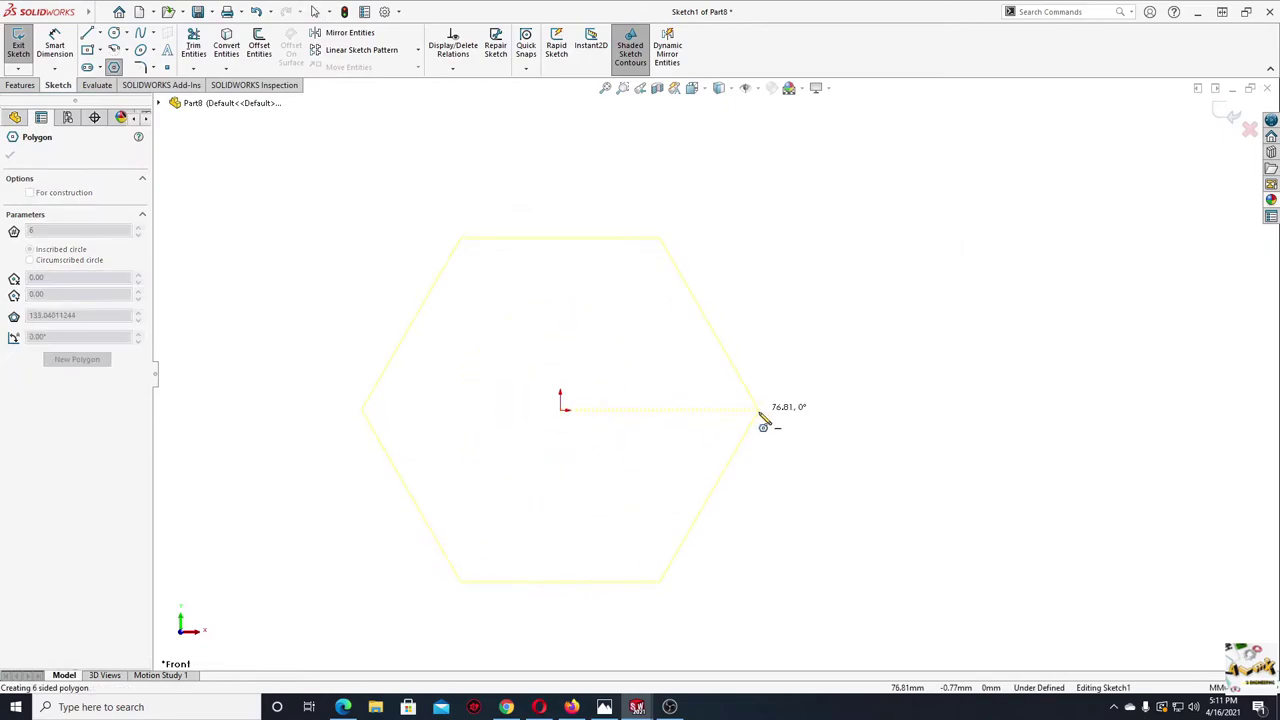
pyautogui.click(763, 418)
pyautogui.rightClick(763, 418)
pyautogui.press('Escape')
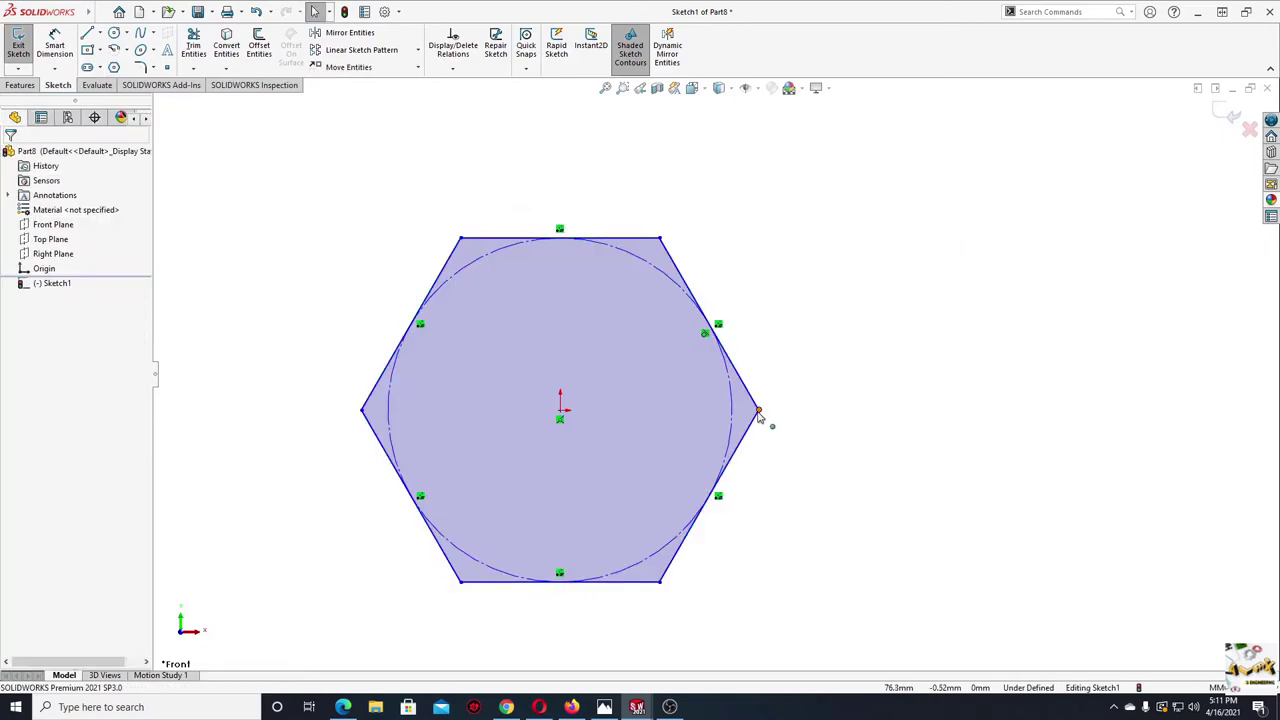
pyautogui.click(759, 411)
pyautogui.keyDown('ctrl'); pyautogui.click(560, 410); pyautogui.keyUp('ctrl')
pyautogui.click(603, 348)
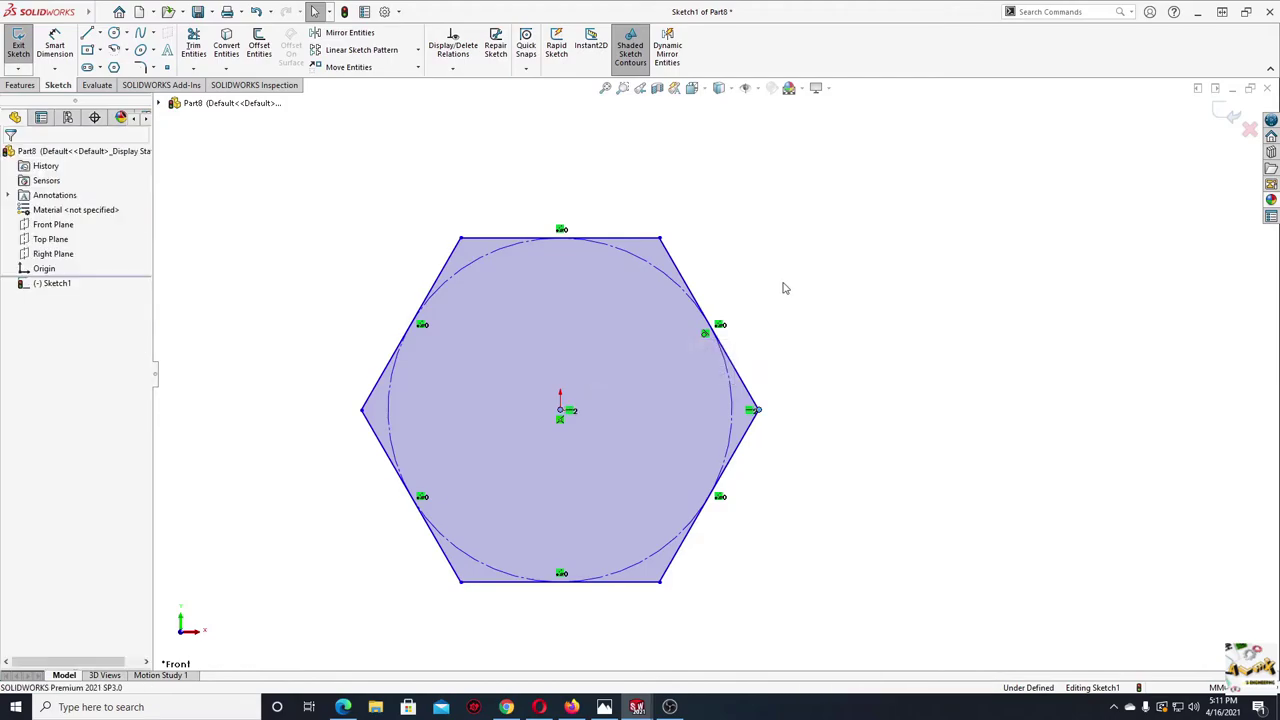
# - Dimension the hexagon 24 mm across flats
pyautogui.click(55, 48)
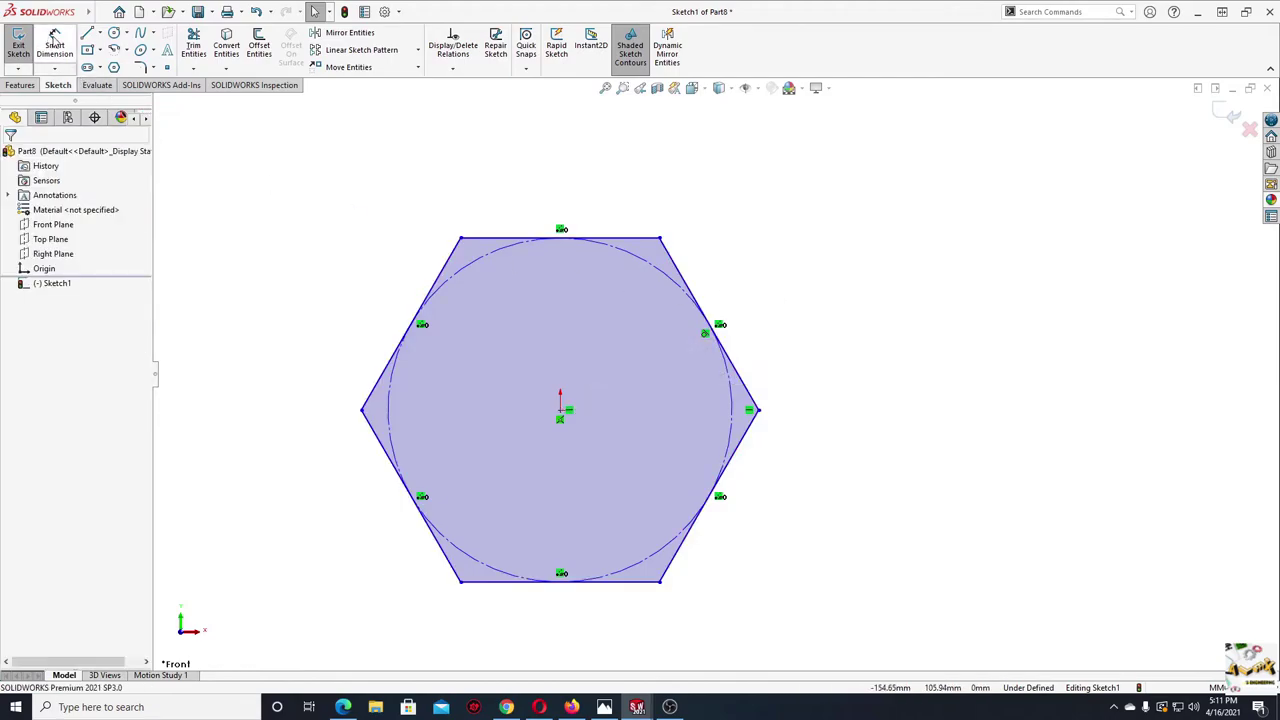
pyautogui.click(626, 240)
pyautogui.click(617, 582)
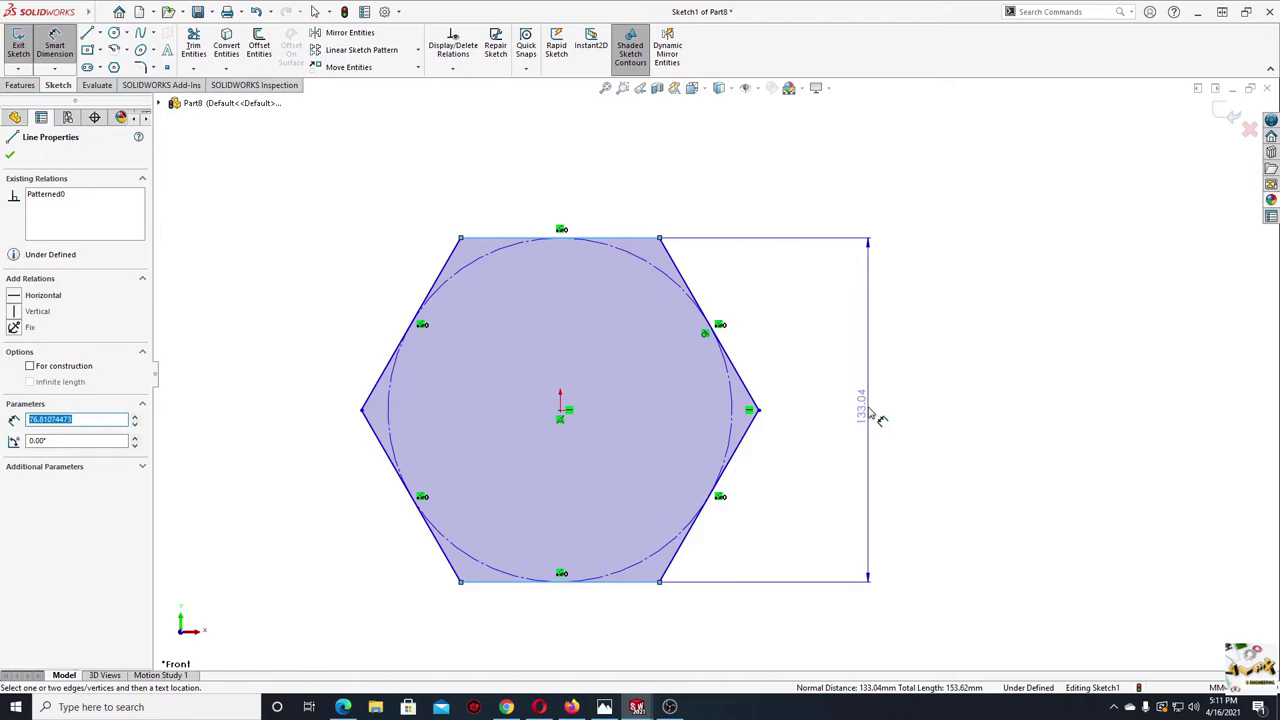
pyautogui.click(872, 416)
pyautogui.write('24')
pyautogui.press('Return')
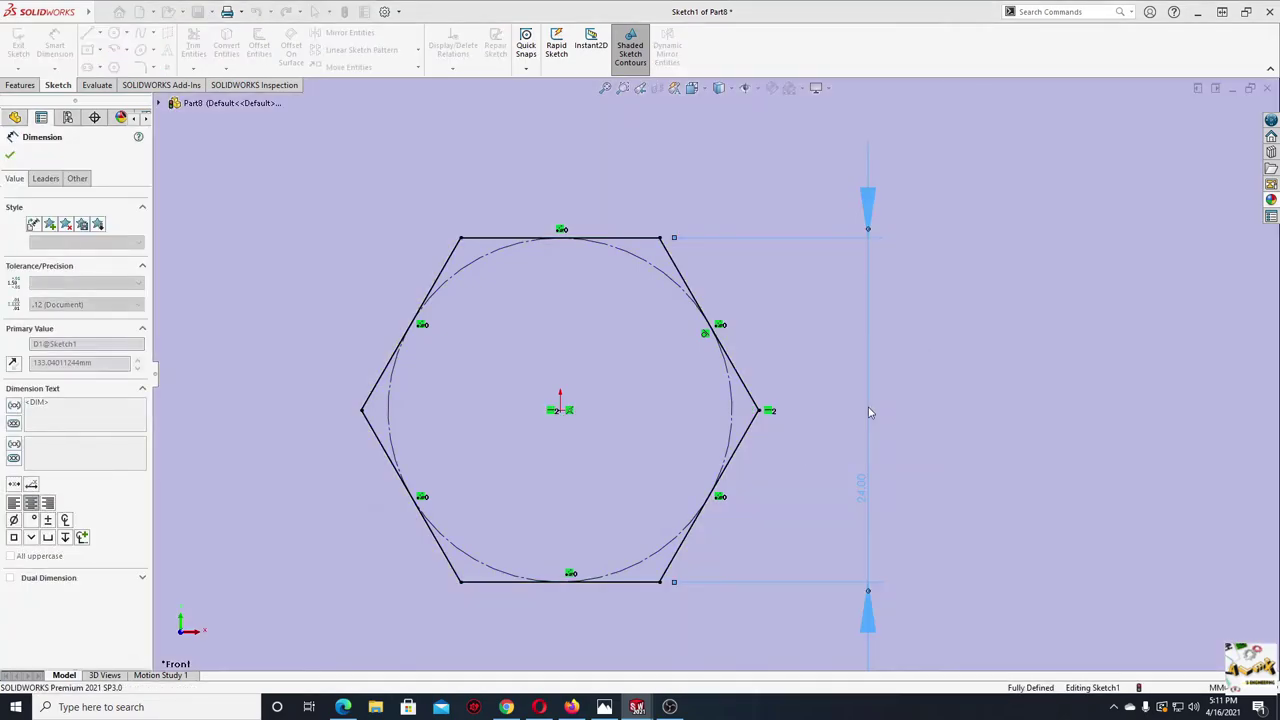
pyautogui.rightClick(357, 246)
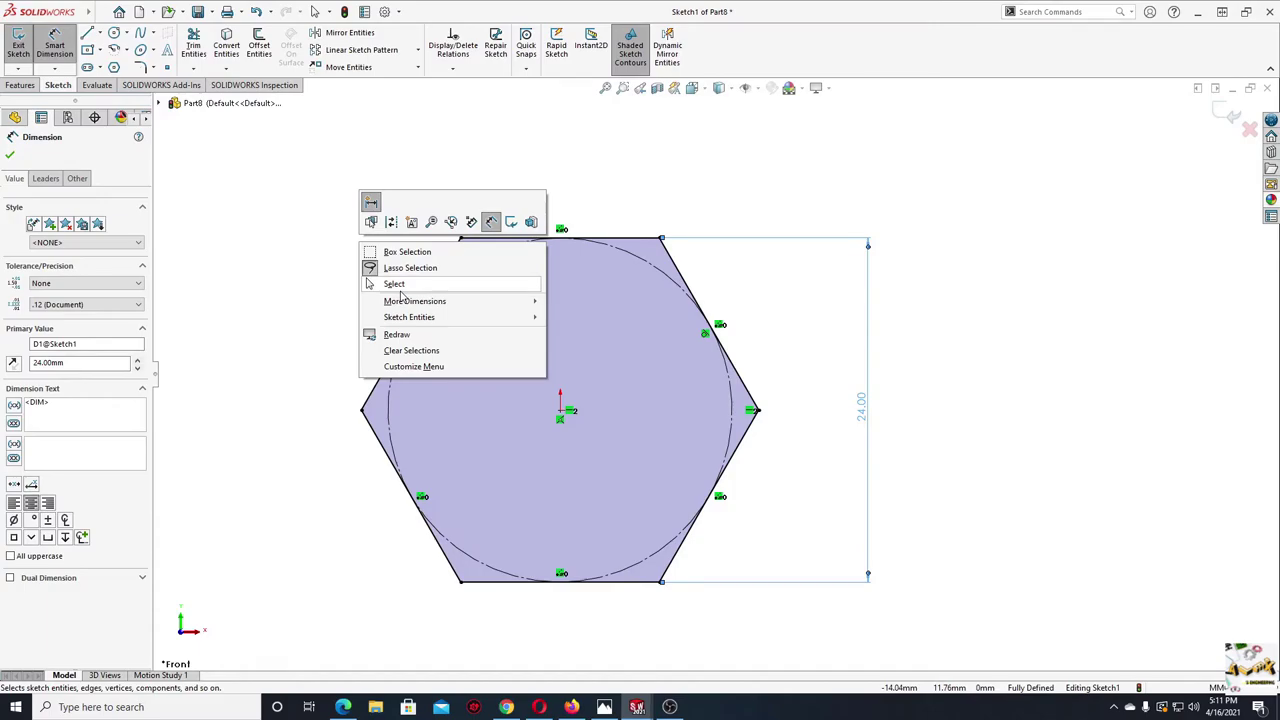
pyautogui.click(400, 290)
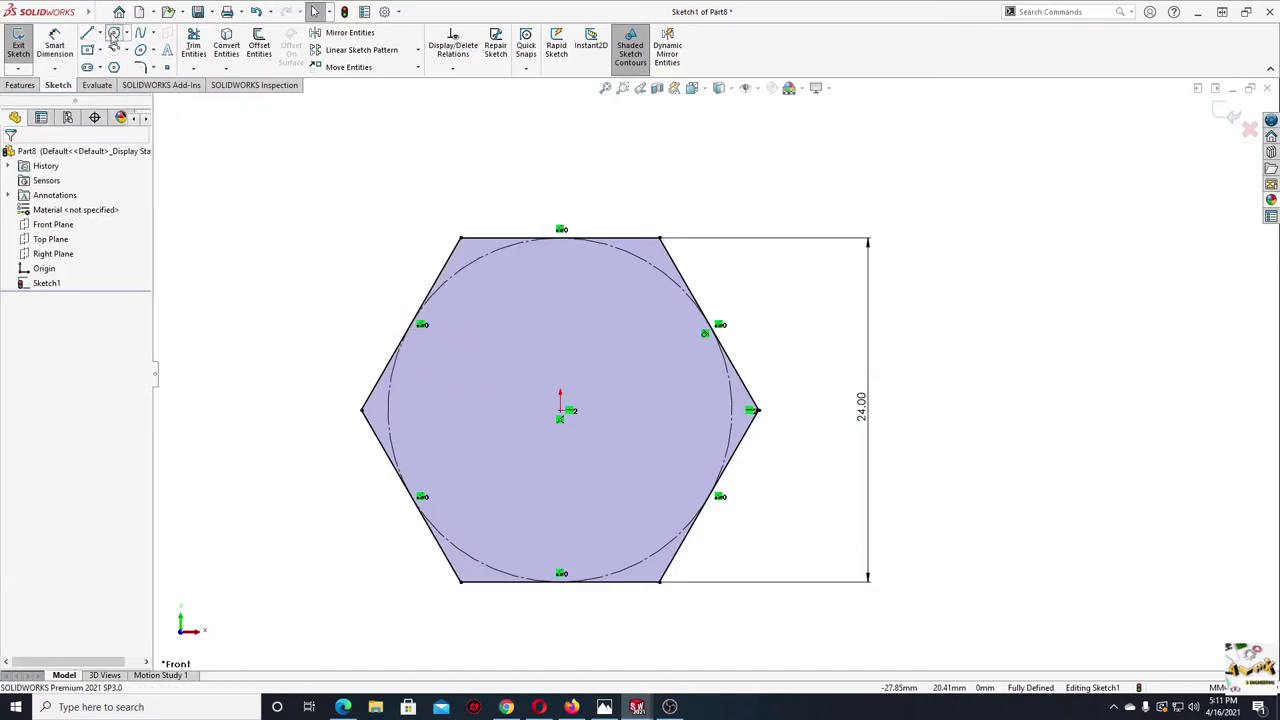
# - Draw a circle at the origin and dimension its diameter to 14 mm
pyautogui.click(113, 34)
pyautogui.click(560, 410)
pyautogui.click(531, 449)
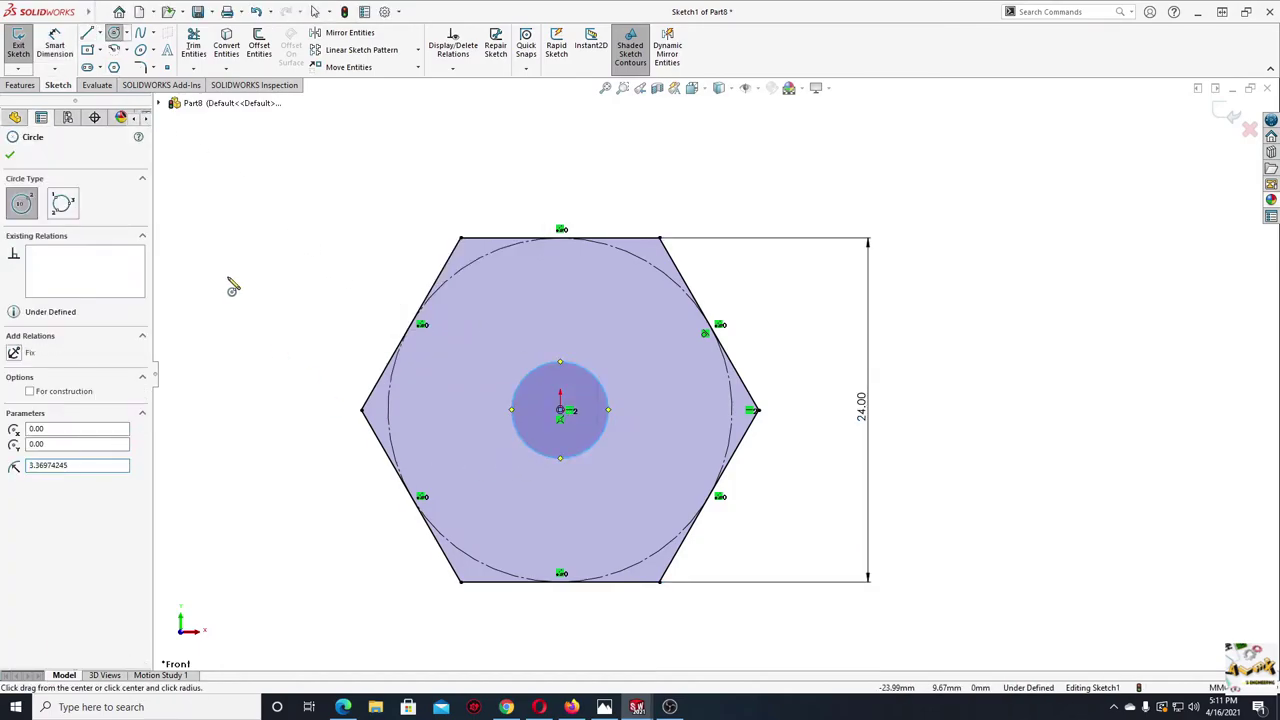
pyautogui.press('Escape')
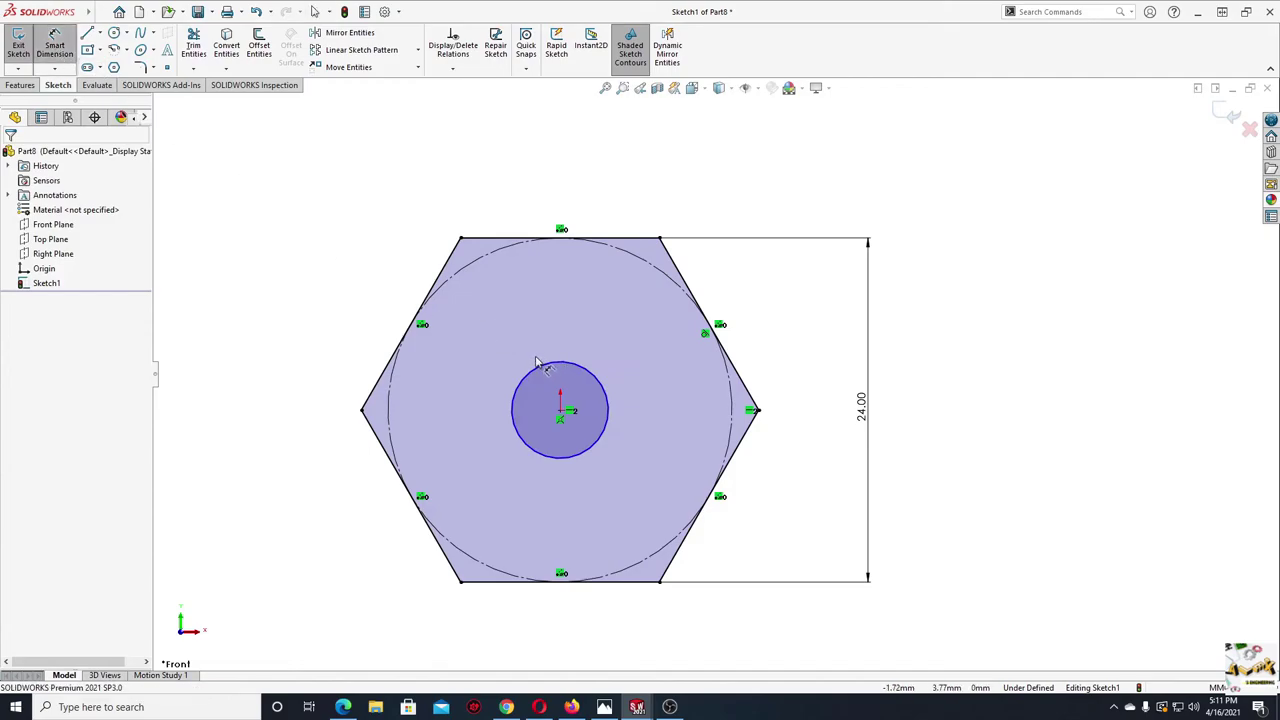
pyautogui.click(520, 422)
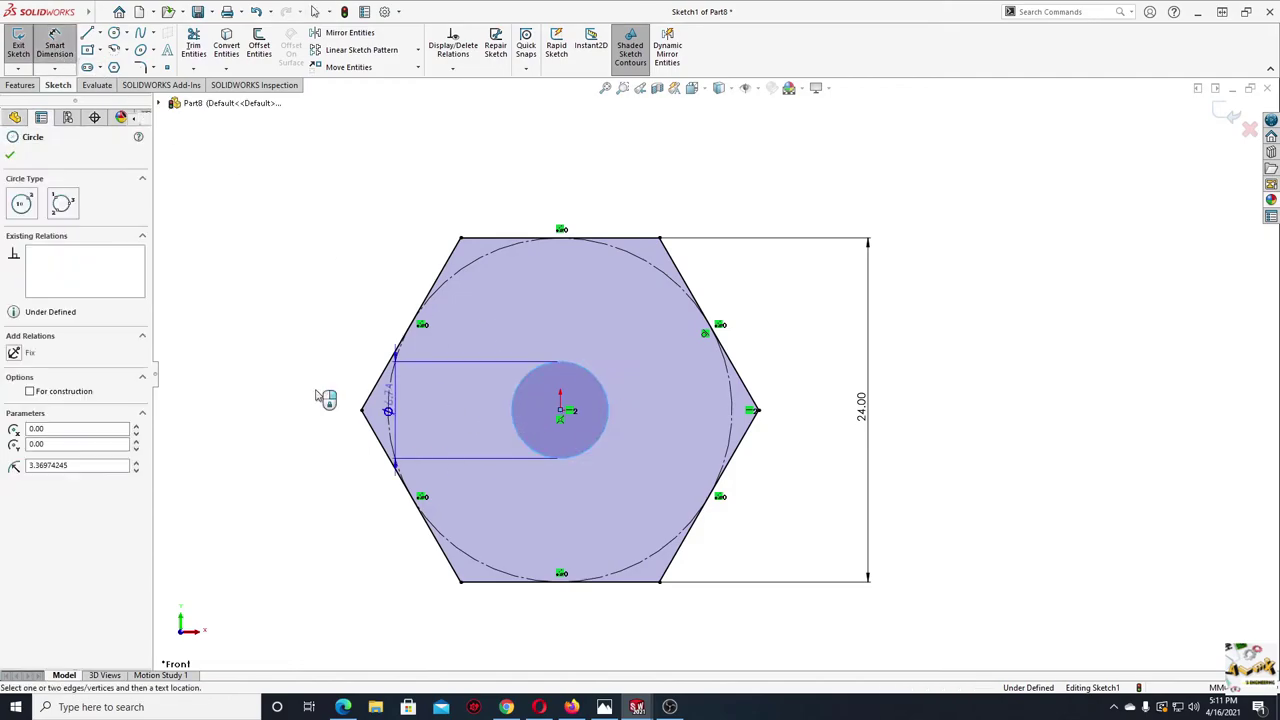
pyautogui.click(282, 408)
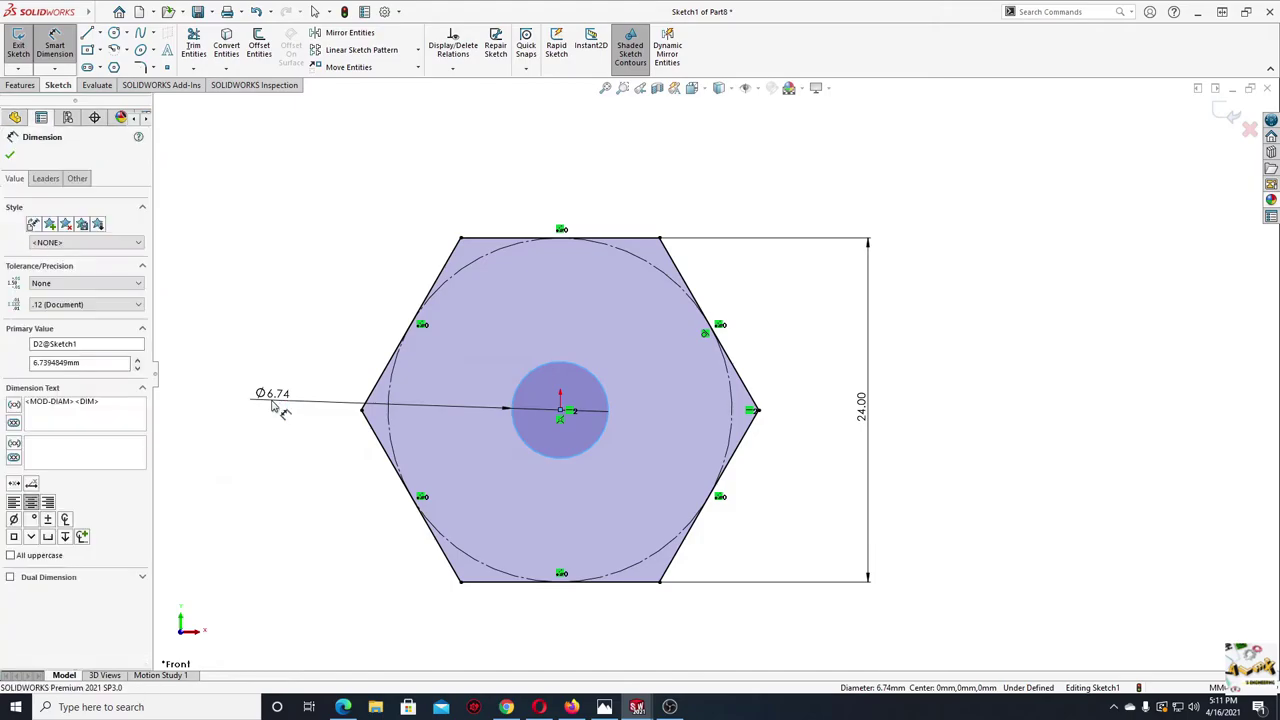
pyautogui.write('14')
pyautogui.press('Return')
pyautogui.rightClick(249, 309)
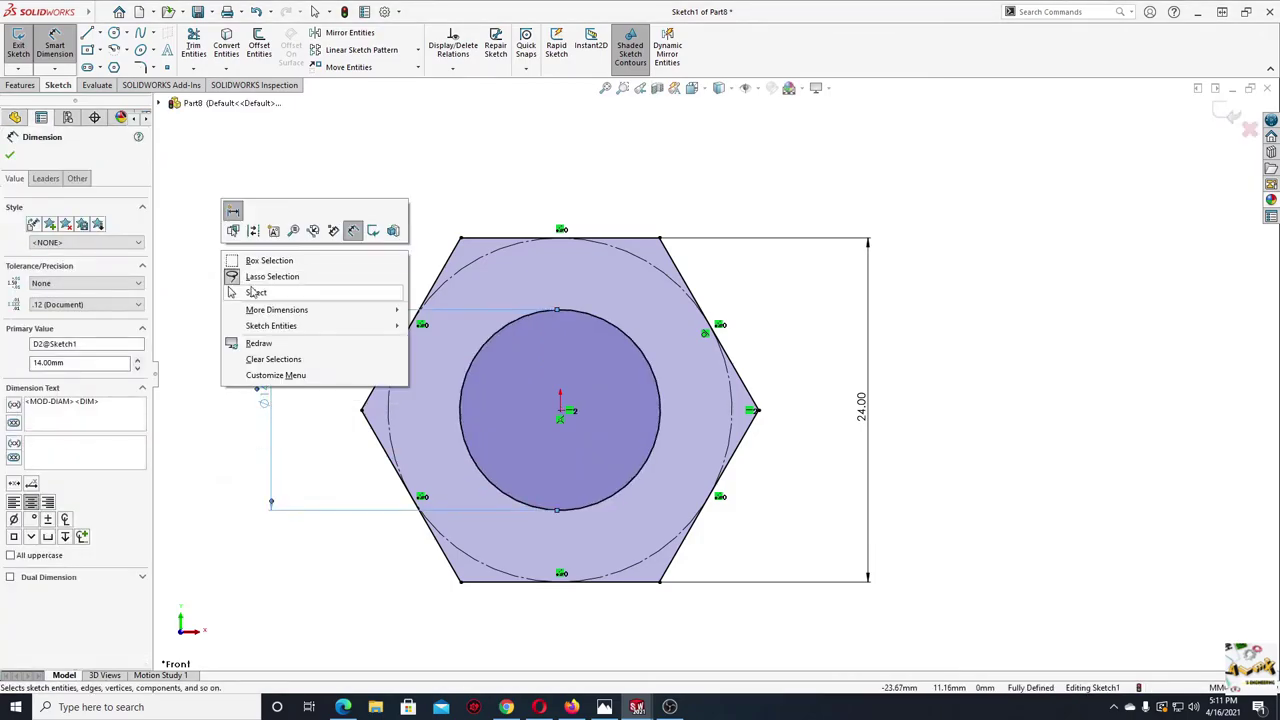
pyautogui.click(395, 321)
pyautogui.click(21, 86)
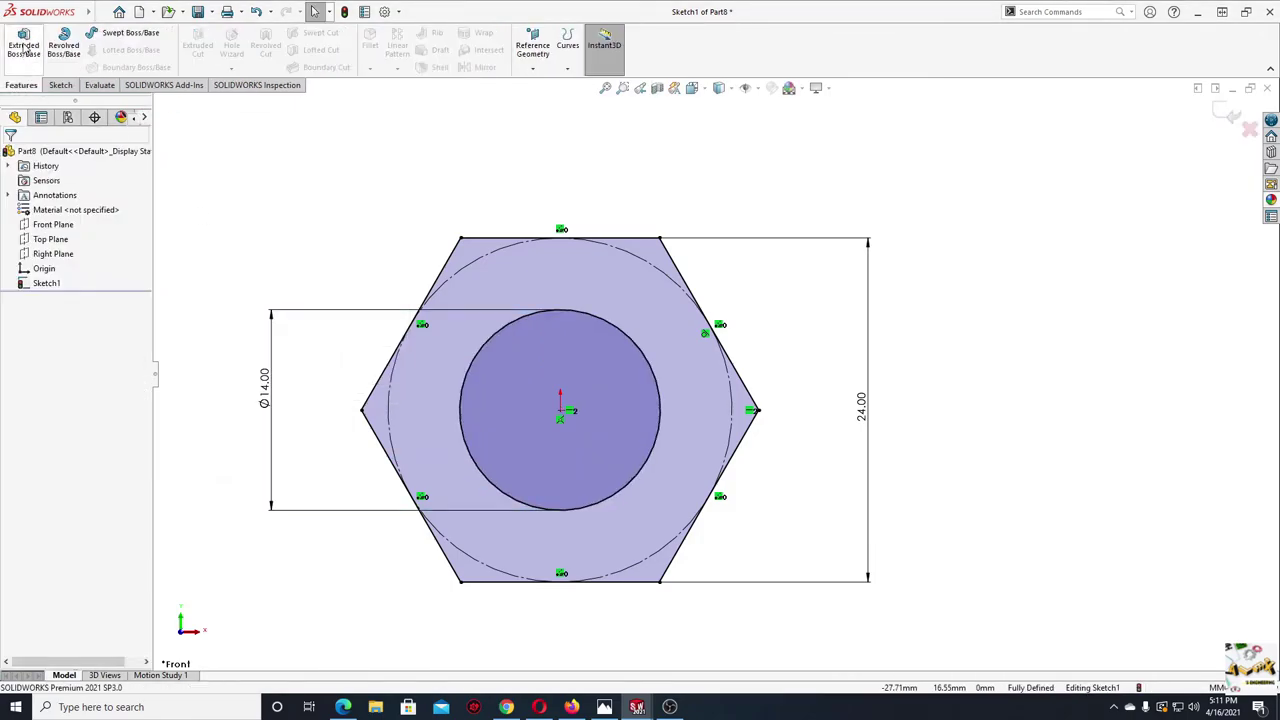
# - Extrude the hexagon sketch Mid Plane to 9 mm, making a hex nut with a Ø14 bore
pyautogui.click(25, 40)
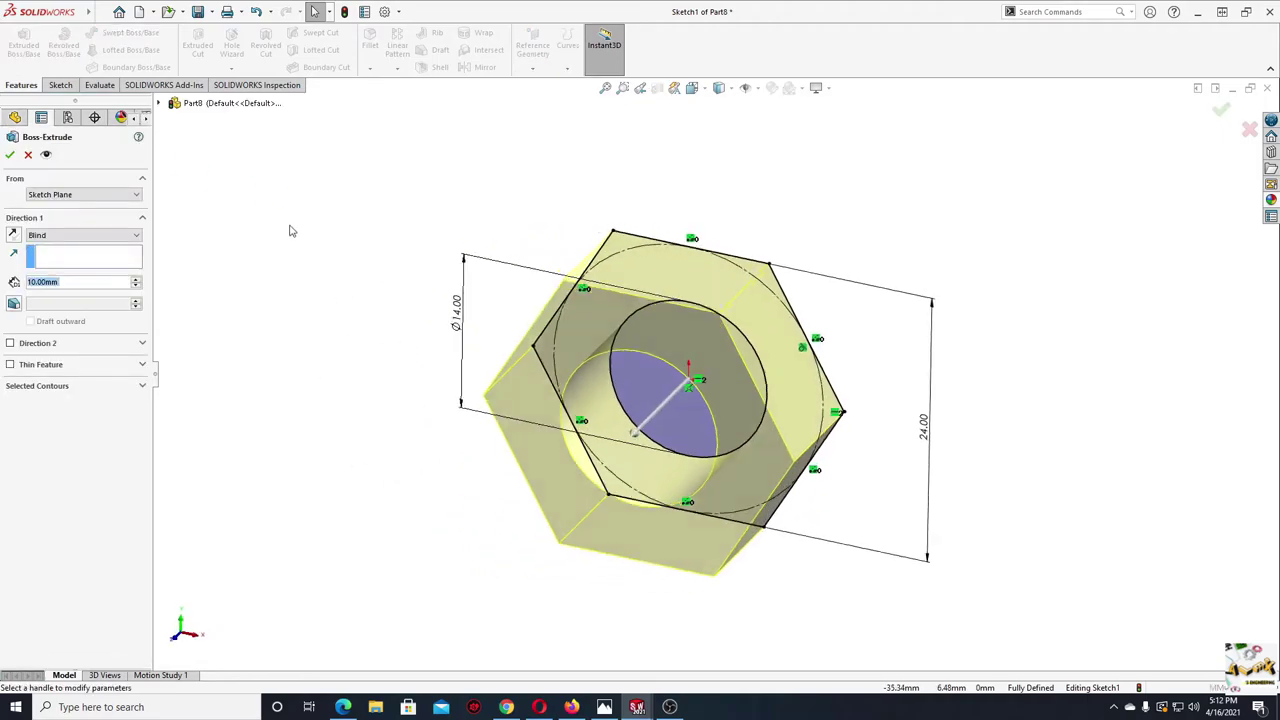
pyautogui.click(68, 238)
pyautogui.click(80, 286)
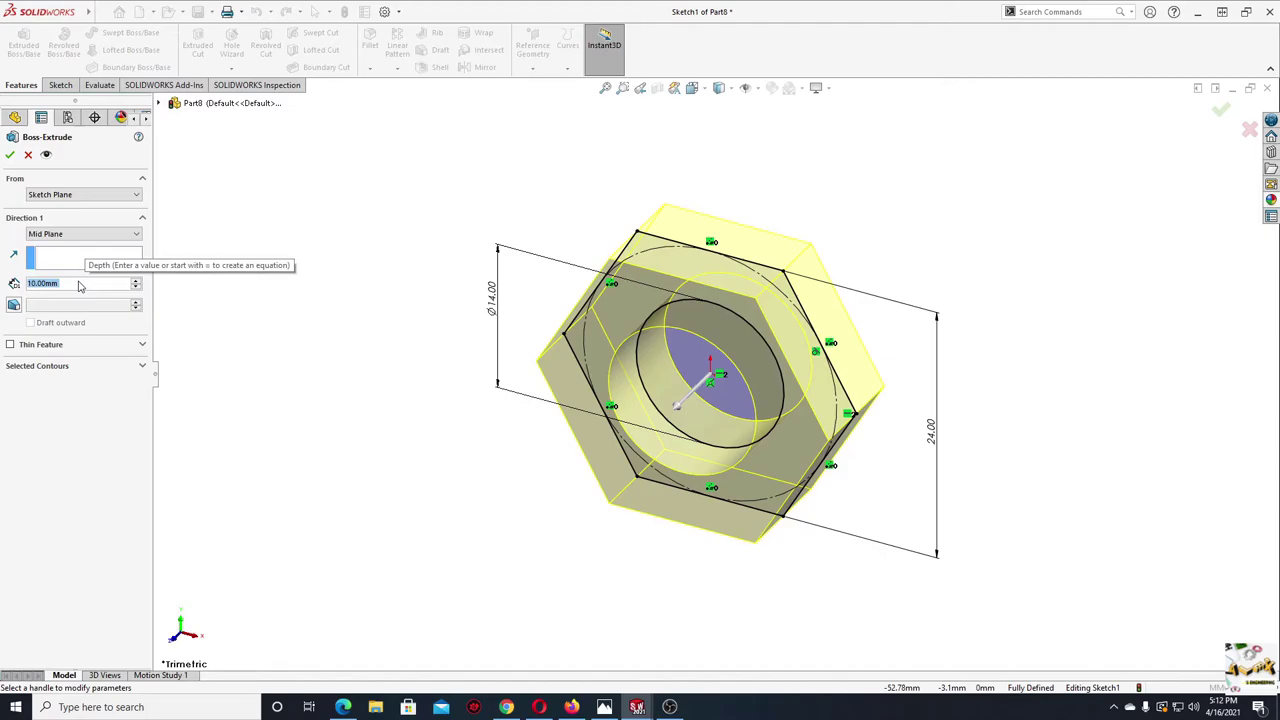
pyautogui.scroll(-1, 80, 286)
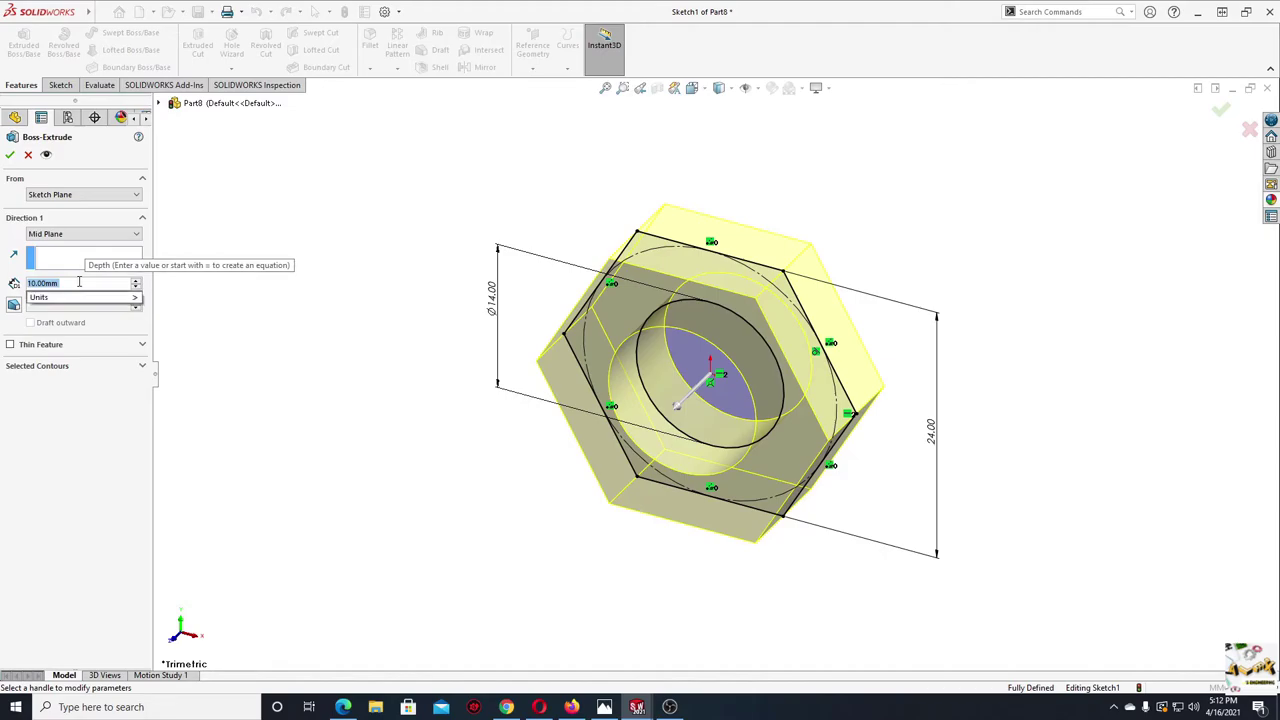
pyautogui.click(11, 154)
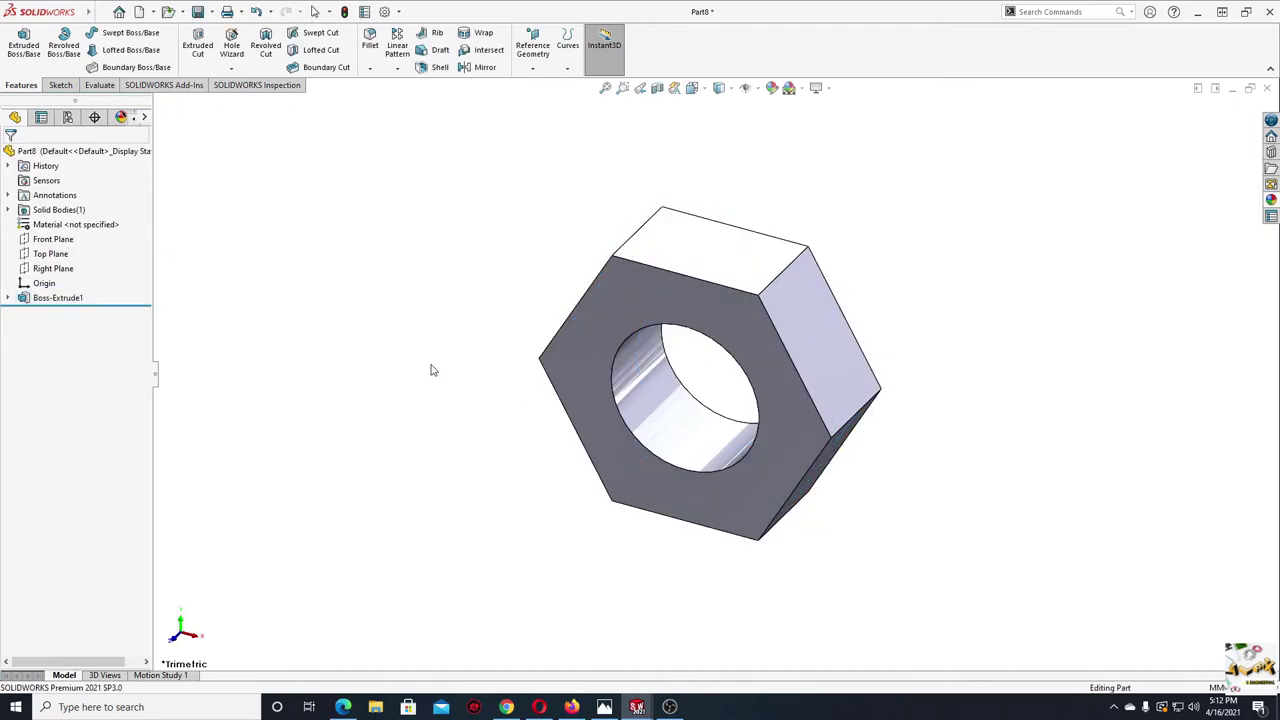
pyautogui.moveTo(431, 370)
pyautogui.mouseDown(button='middle')
pyautogui.moveTo(446, 286)
pyautogui.moveTo(549, 346)
pyautogui.moveTo(491, 363)
pyautogui.moveTo(483, 306)
pyautogui.moveTo(600, 371)
pyautogui.mouseUp(button='middle')
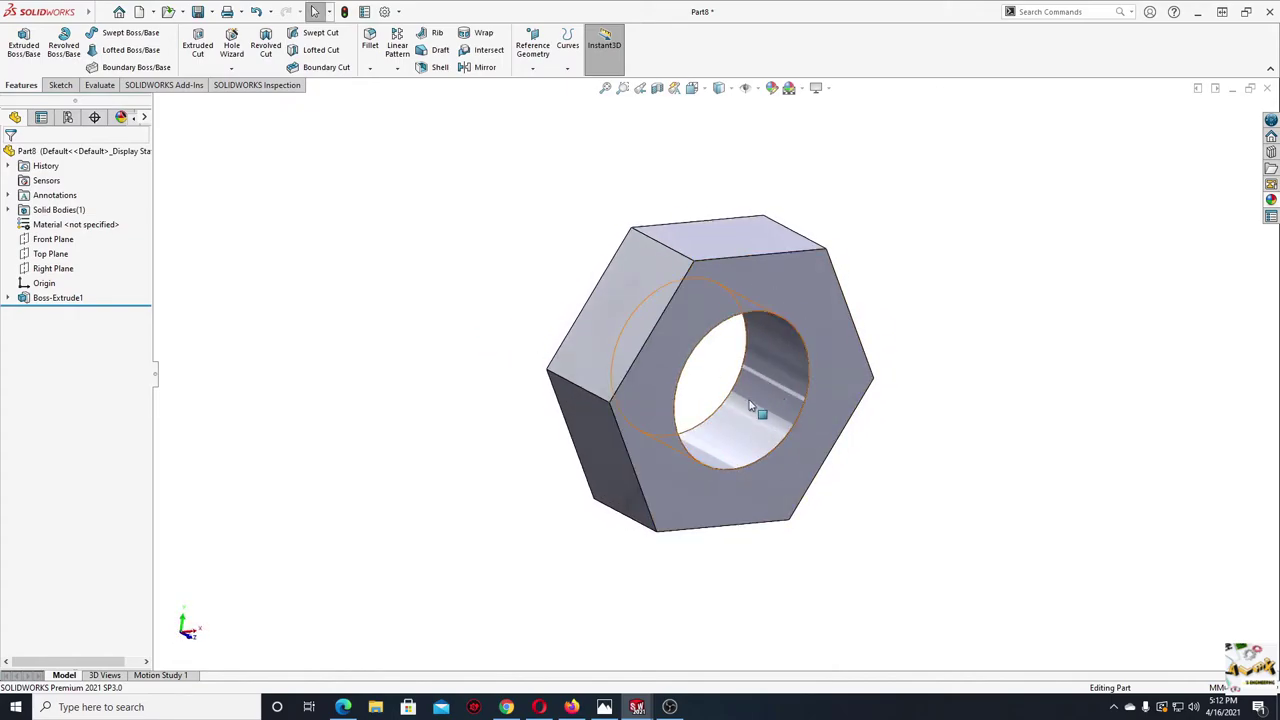
# - Start a Thread feature on the nut's hole edge with a reversed start offset
pyautogui.moveTo(745, 402); pyautogui.dragTo(491, 307, button='middle')
pyautogui.click(232, 69)
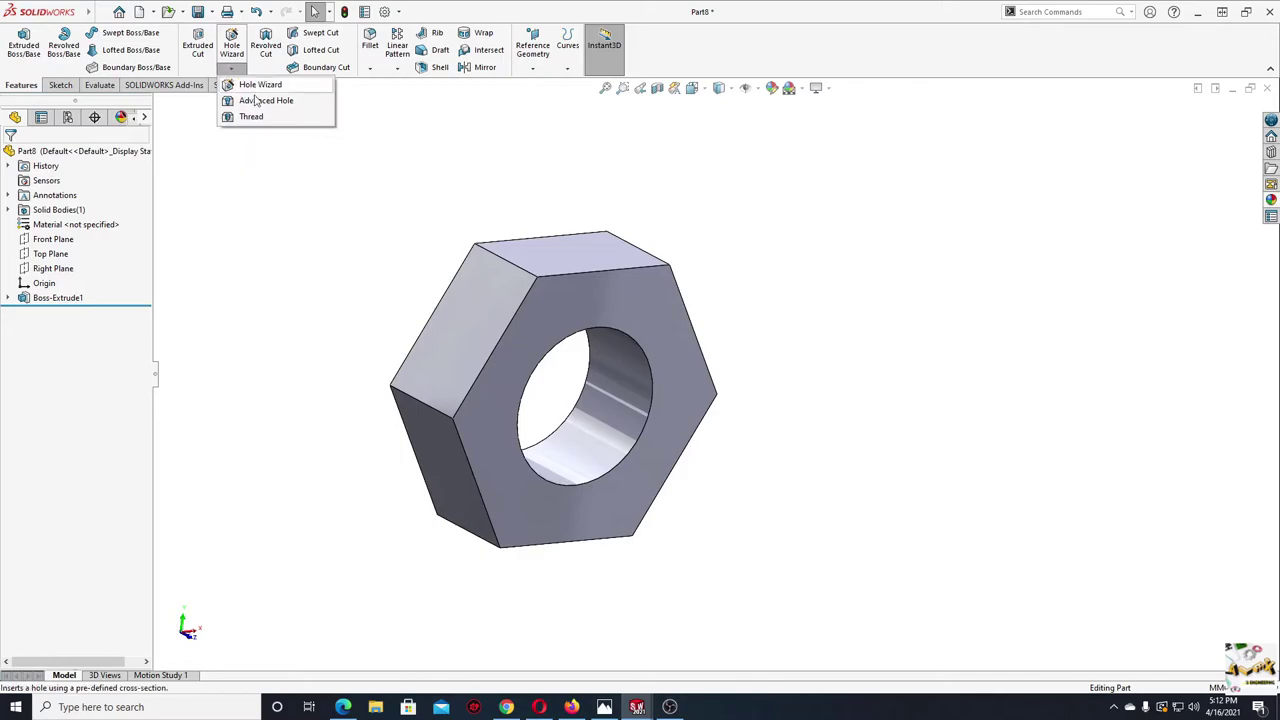
pyautogui.click(251, 117)
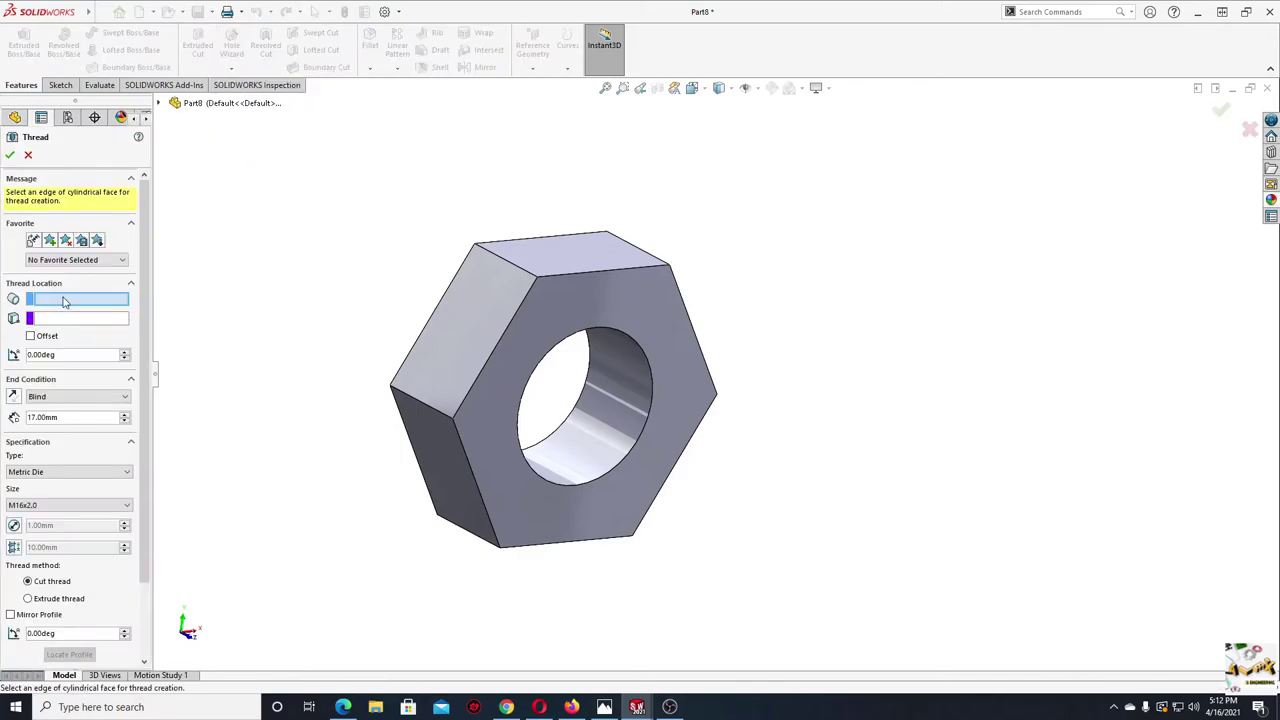
pyautogui.click(516, 477)
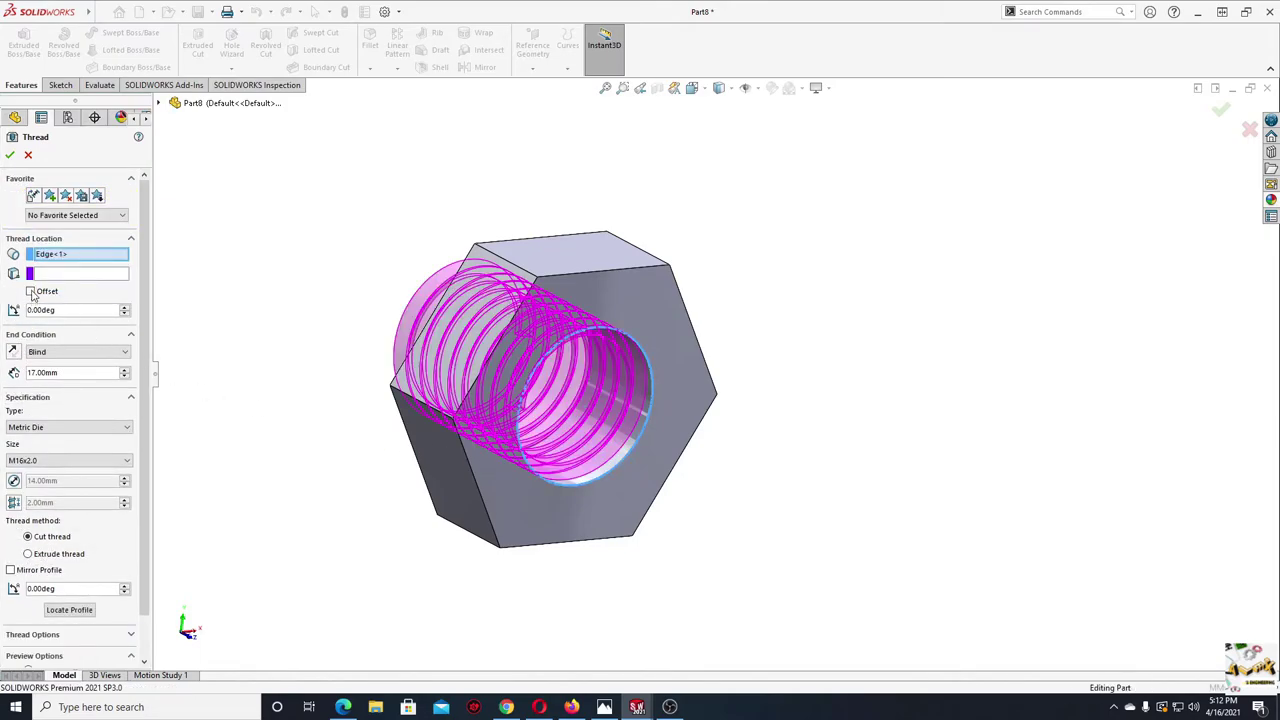
pyautogui.click(31, 291)
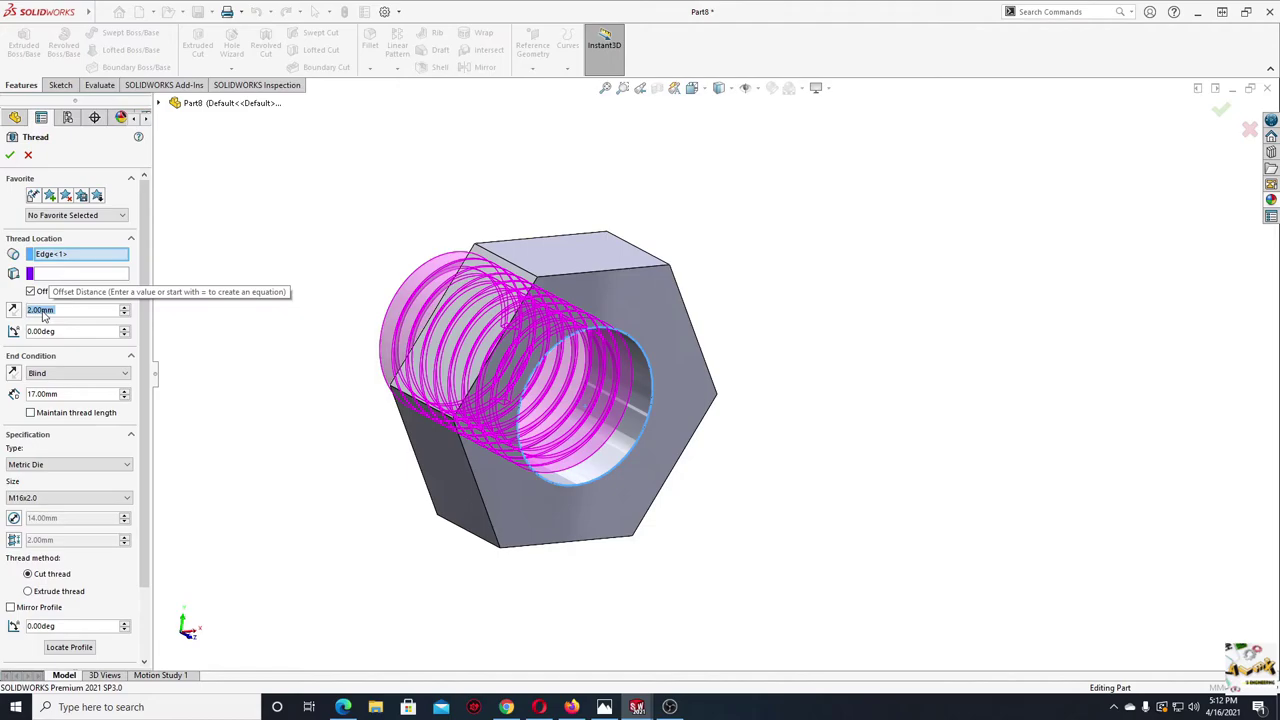
pyautogui.click(13, 310)
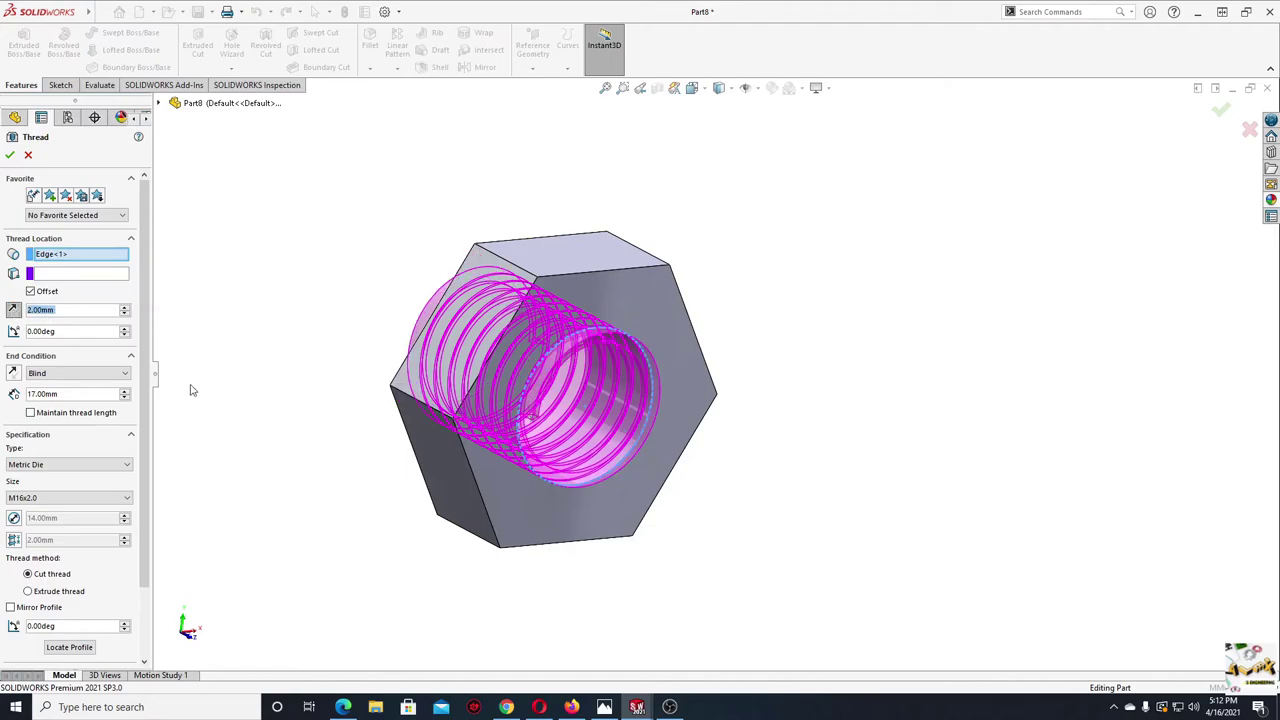
pyautogui.moveTo(361, 403); pyautogui.dragTo(419, 450, button='middle')
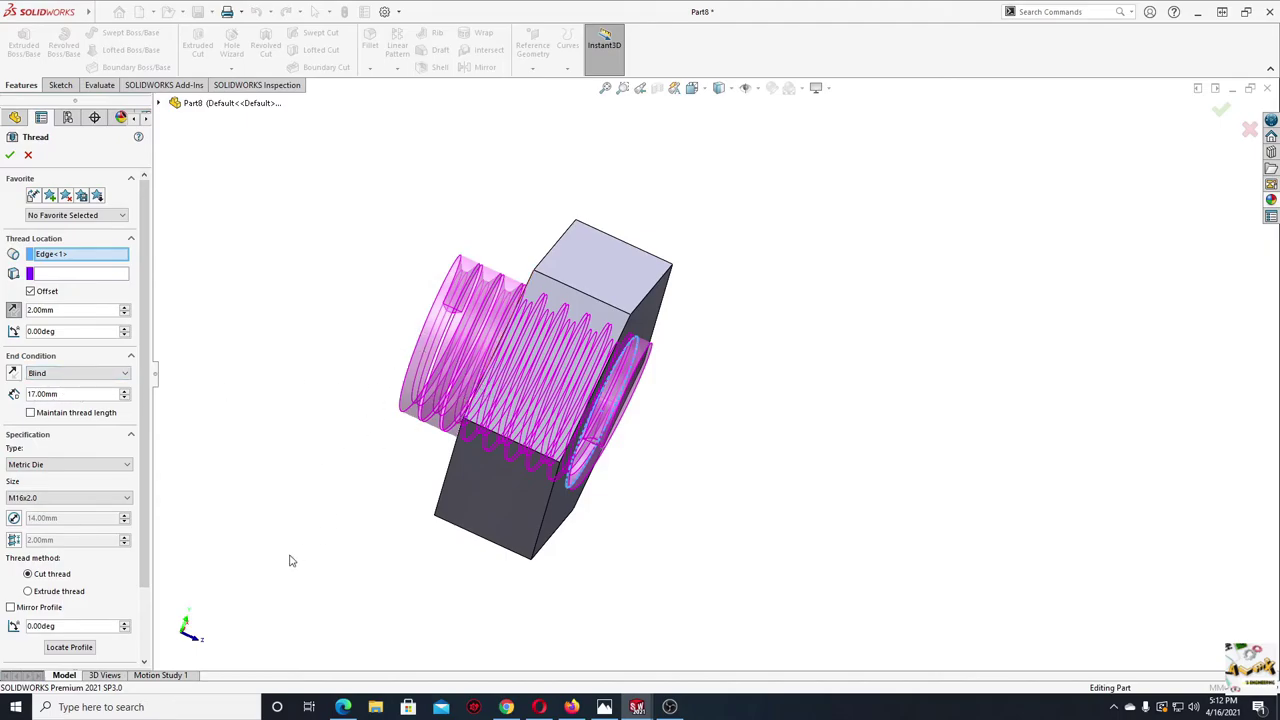
# - Set the thread type to Metric Tap, size M16x2.0, and accept Thread1
pyautogui.click(66, 466)
pyautogui.click(75, 497)
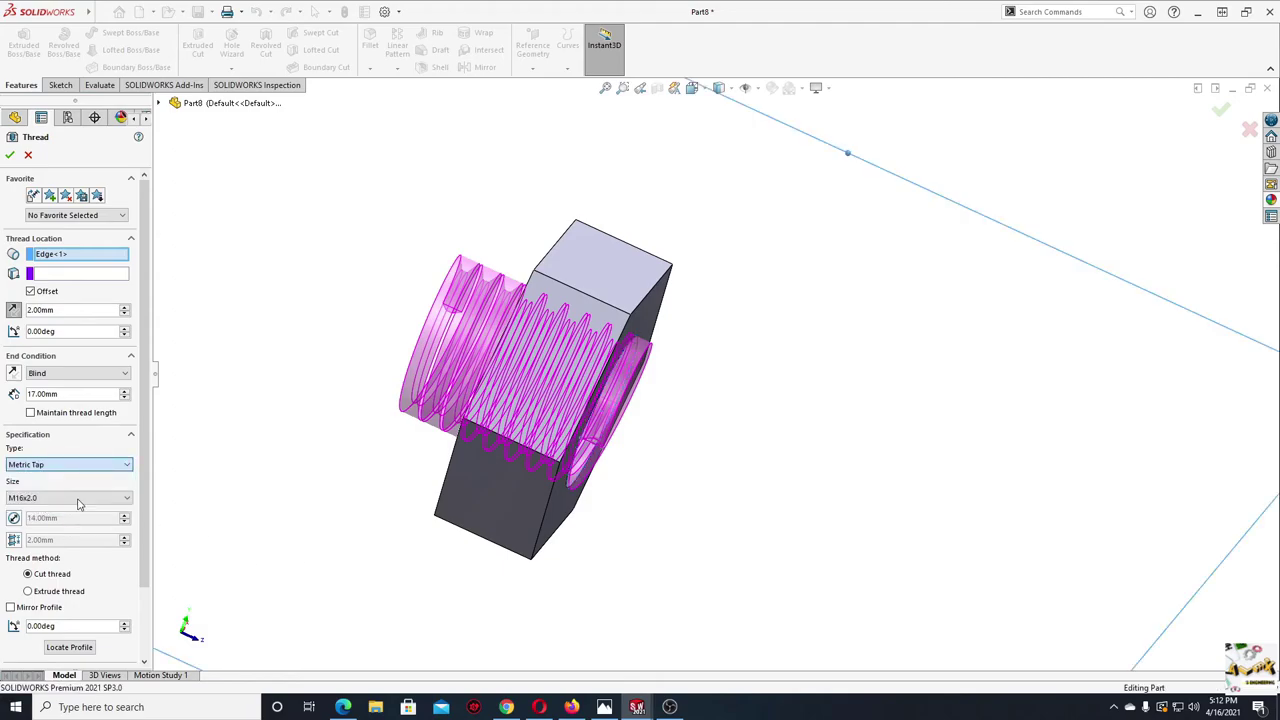
pyautogui.click(79, 500)
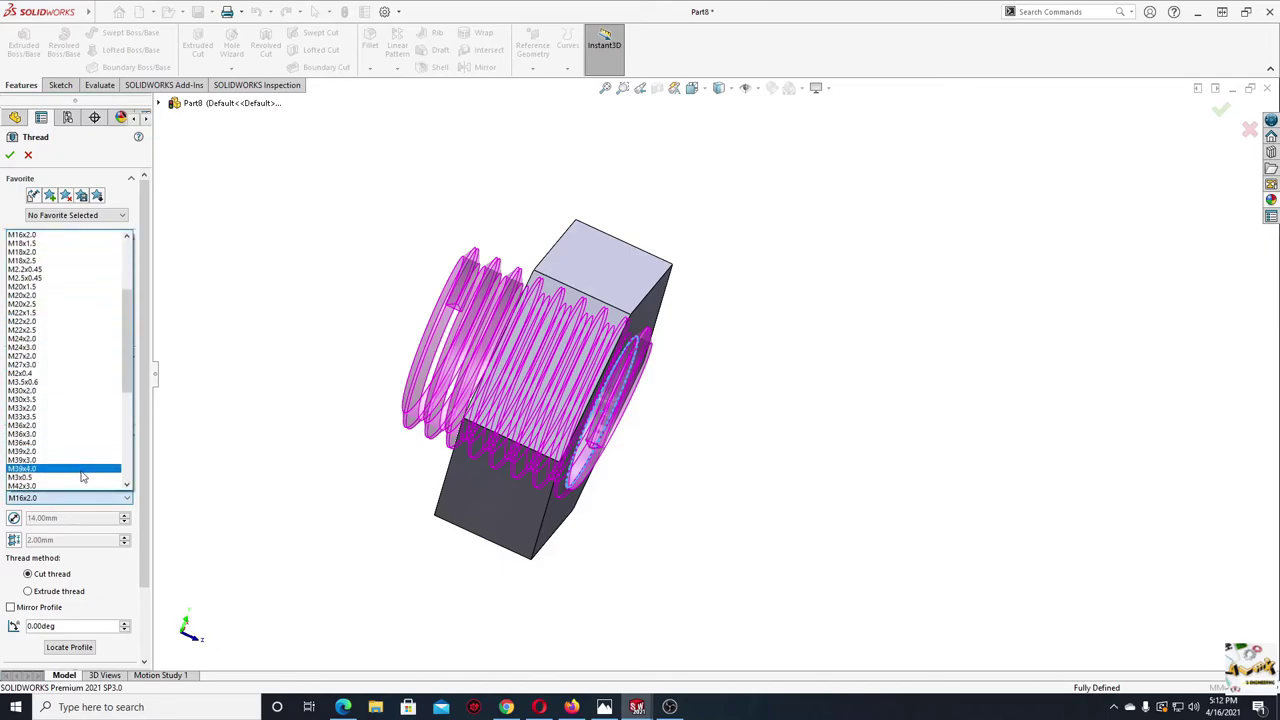
pyautogui.click(68, 500)
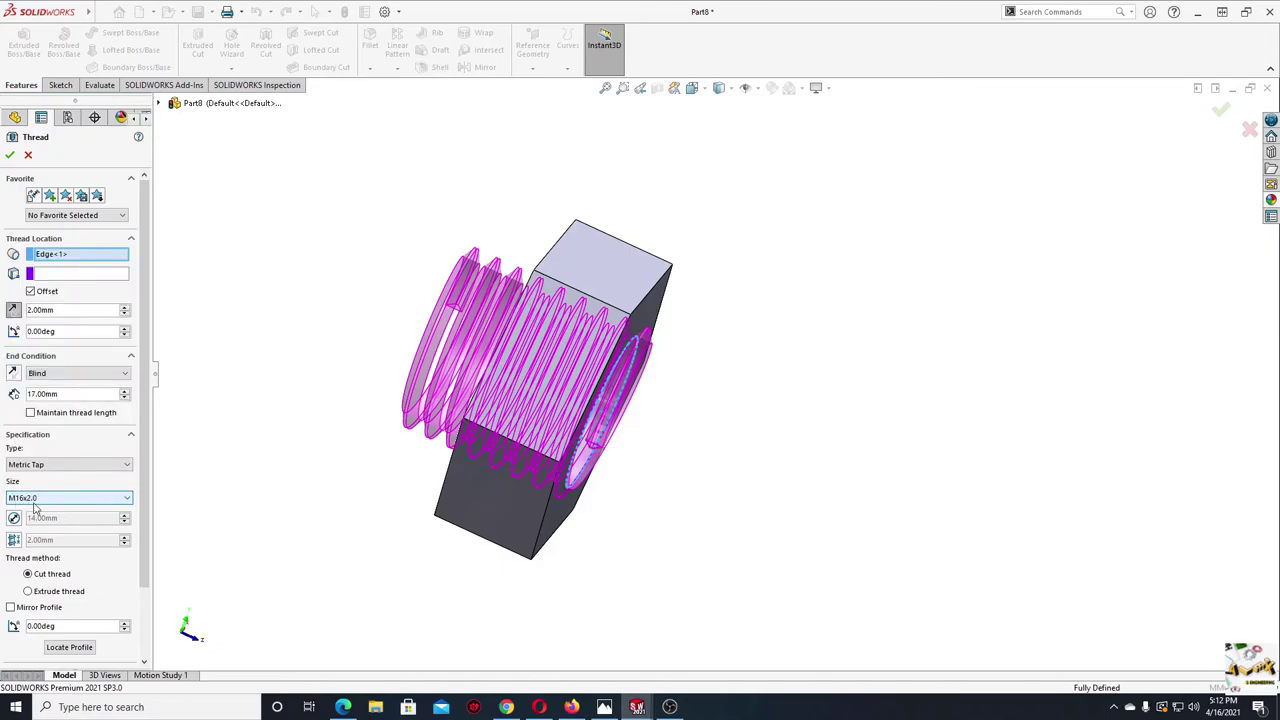
pyautogui.click(10, 155)
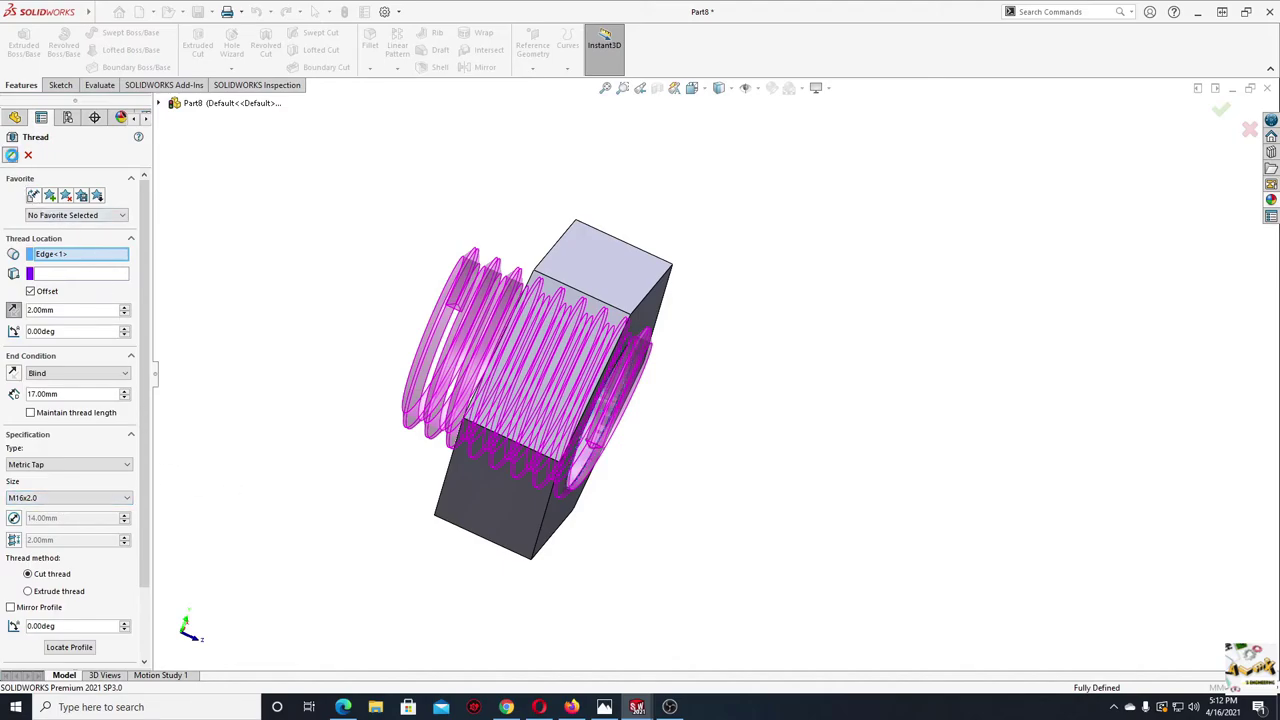
pyautogui.moveTo(346, 363)
pyautogui.mouseDown(button='middle')
pyautogui.moveTo(366, 446)
pyautogui.moveTo(281, 397)
pyautogui.moveTo(197, 457)
pyautogui.moveTo(389, 374)
pyautogui.moveTo(445, 412)
pyautogui.moveTo(405, 442)
pyautogui.moveTo(397, 491)
pyautogui.moveTo(303, 318)
pyautogui.mouseUp(button='middle')
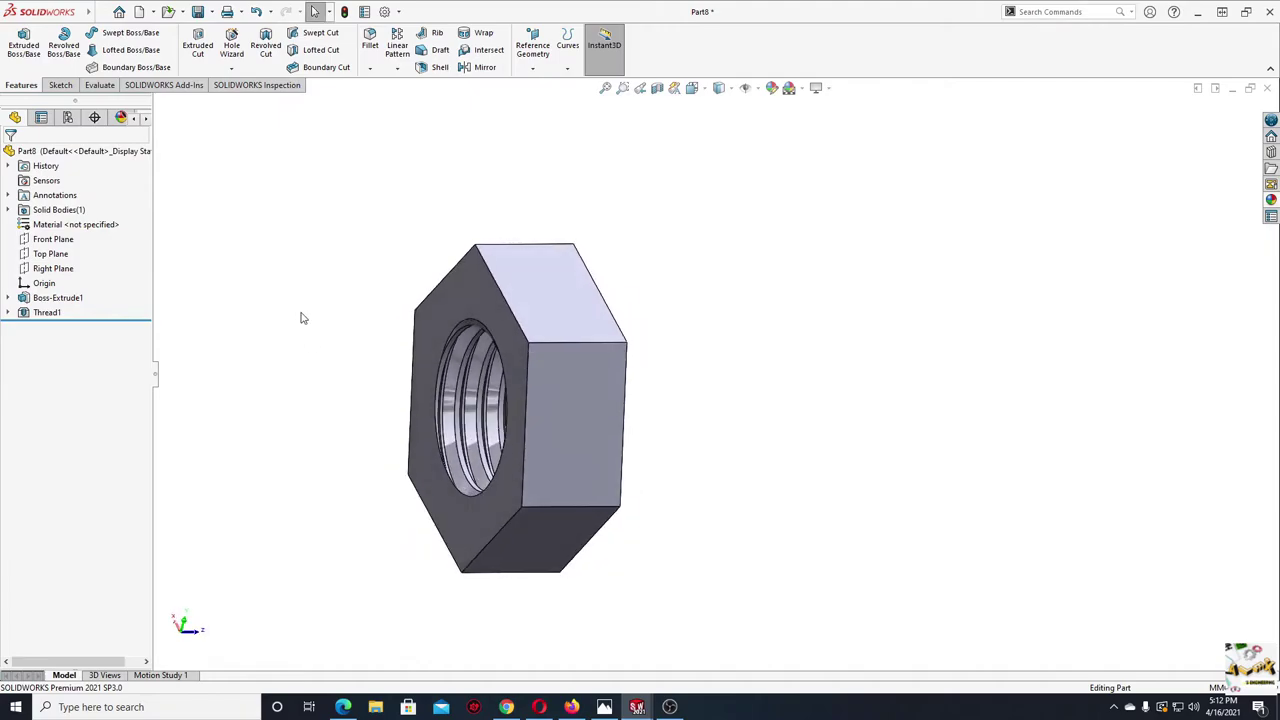
# - Start a chamfer on the hex nut with a 2 mm distance
pyautogui.click(370, 68)
pyautogui.click(395, 100)
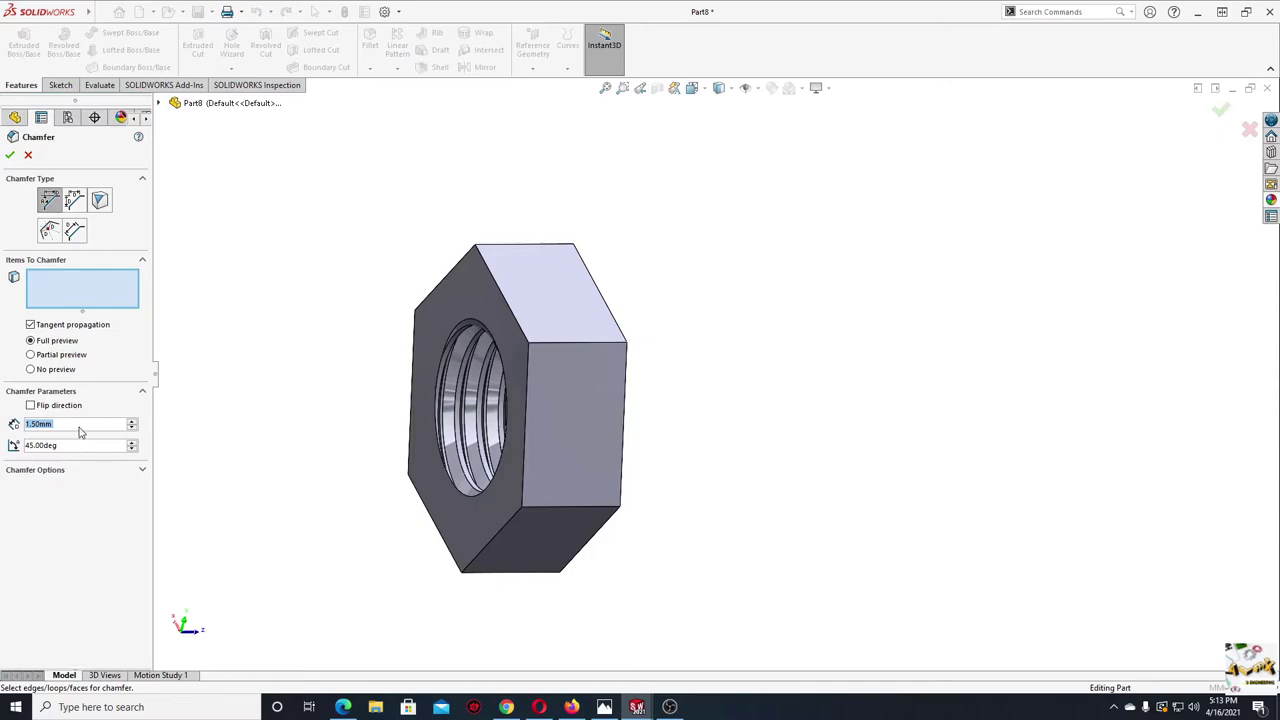
pyautogui.write('2')
pyautogui.press('Return')
pyautogui.moveTo(482, 281); pyautogui.dragTo(494, 274, button='middle')
pyautogui.click(494, 278)
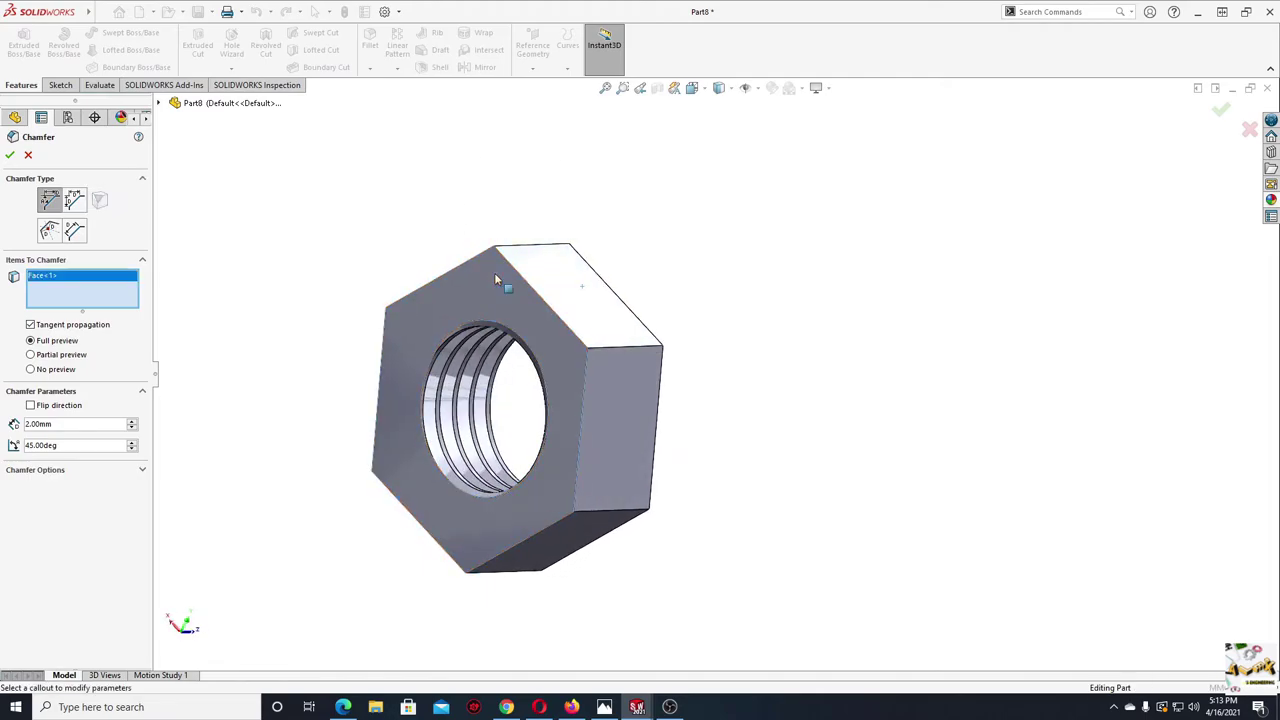
pyautogui.click(496, 288)
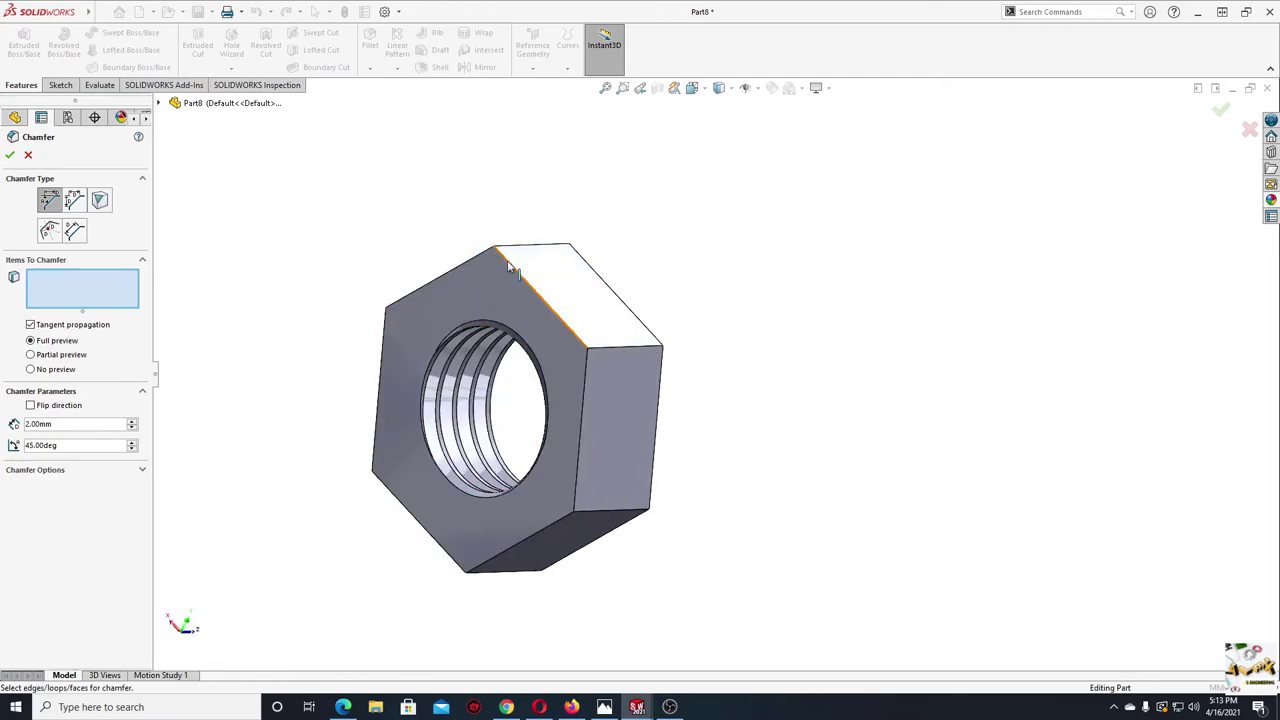
# - Select the nut's six outer front edges and create the 2 mm chamfer
pyautogui.click(509, 266)
pyautogui.click(460, 264)
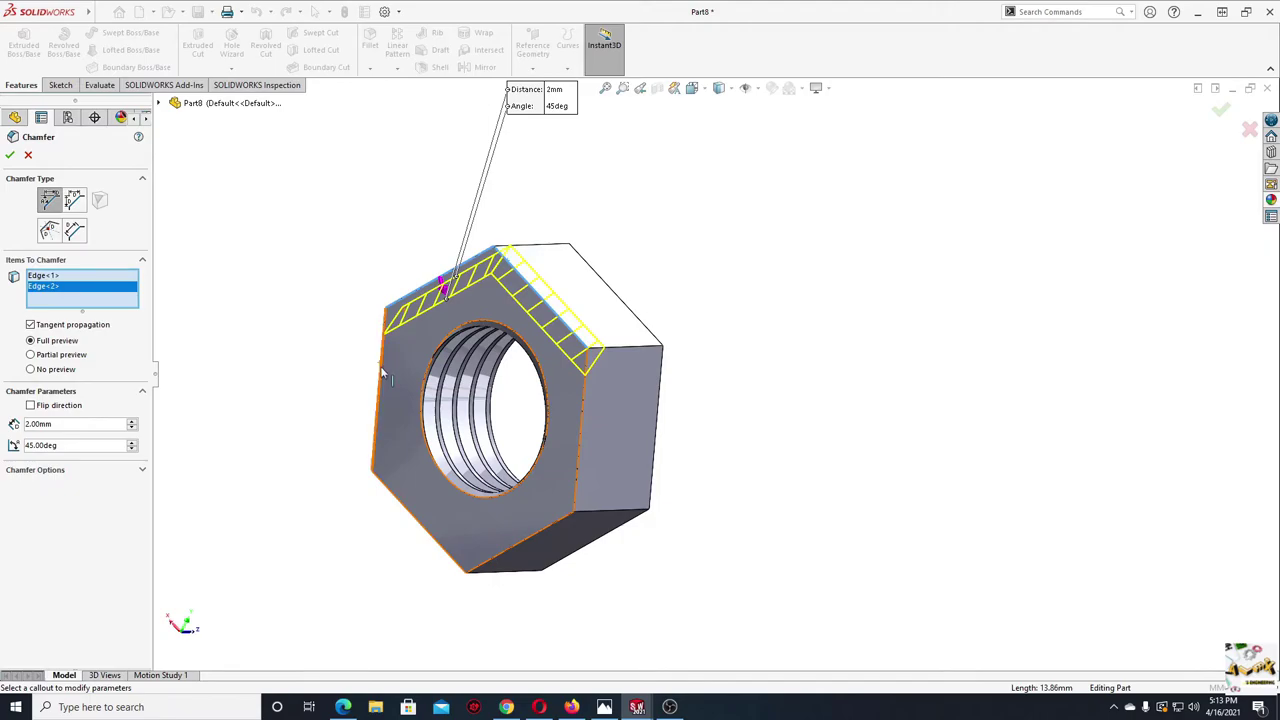
pyautogui.click(381, 373)
pyautogui.click(421, 531)
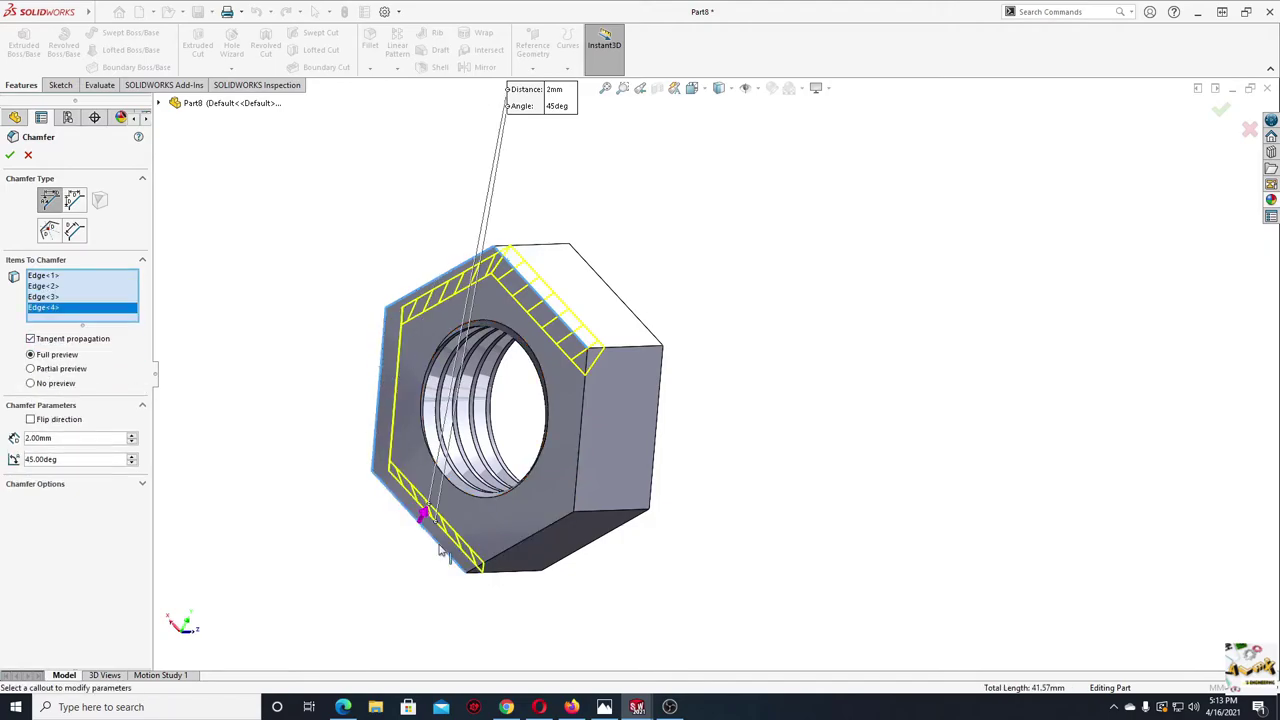
pyautogui.click(516, 537)
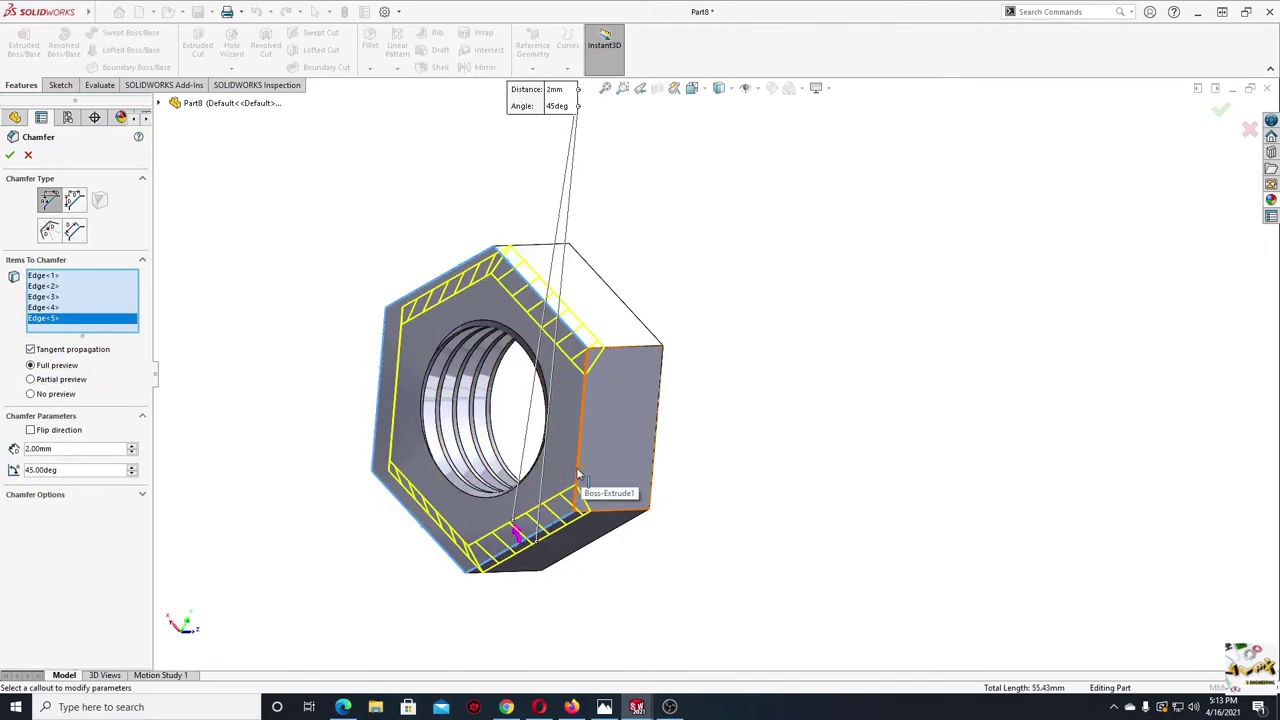
pyautogui.click(585, 482)
pyautogui.moveTo(657, 491)
pyautogui.mouseDown(button='middle')
pyautogui.moveTo(580, 518)
pyautogui.moveTo(650, 500)
pyautogui.mouseUp(button='middle')
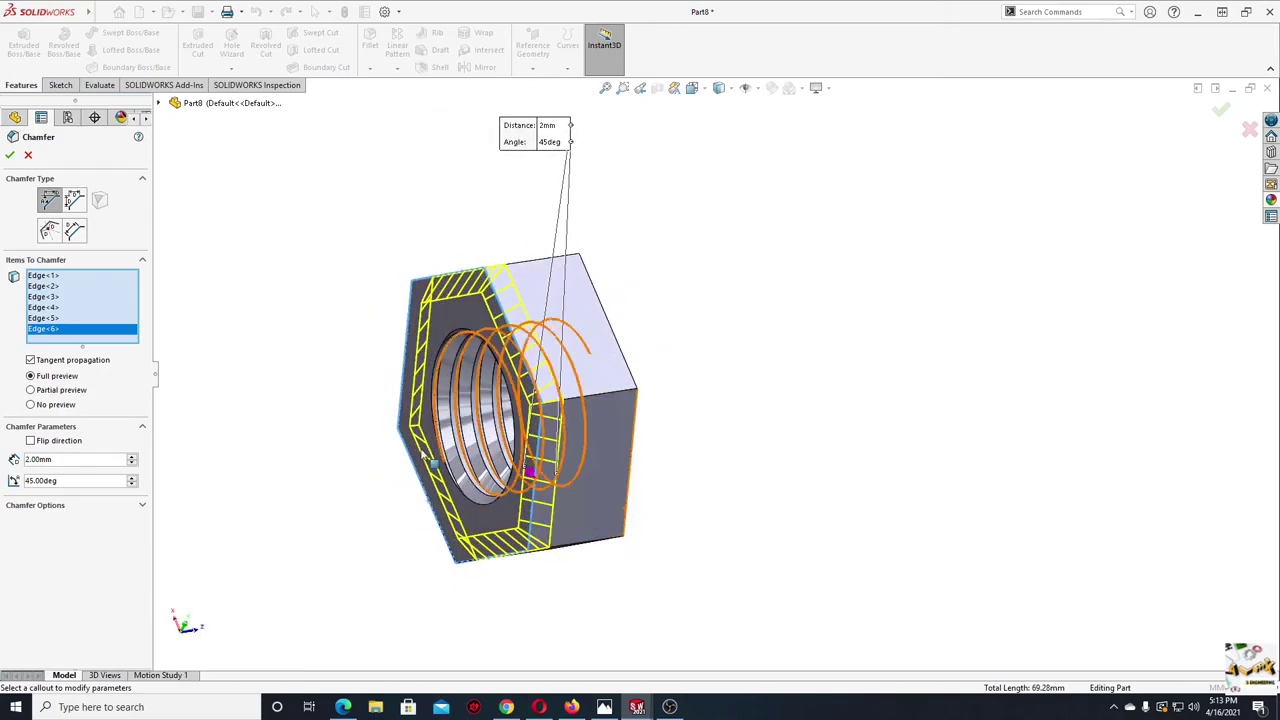
pyautogui.click(10, 154)
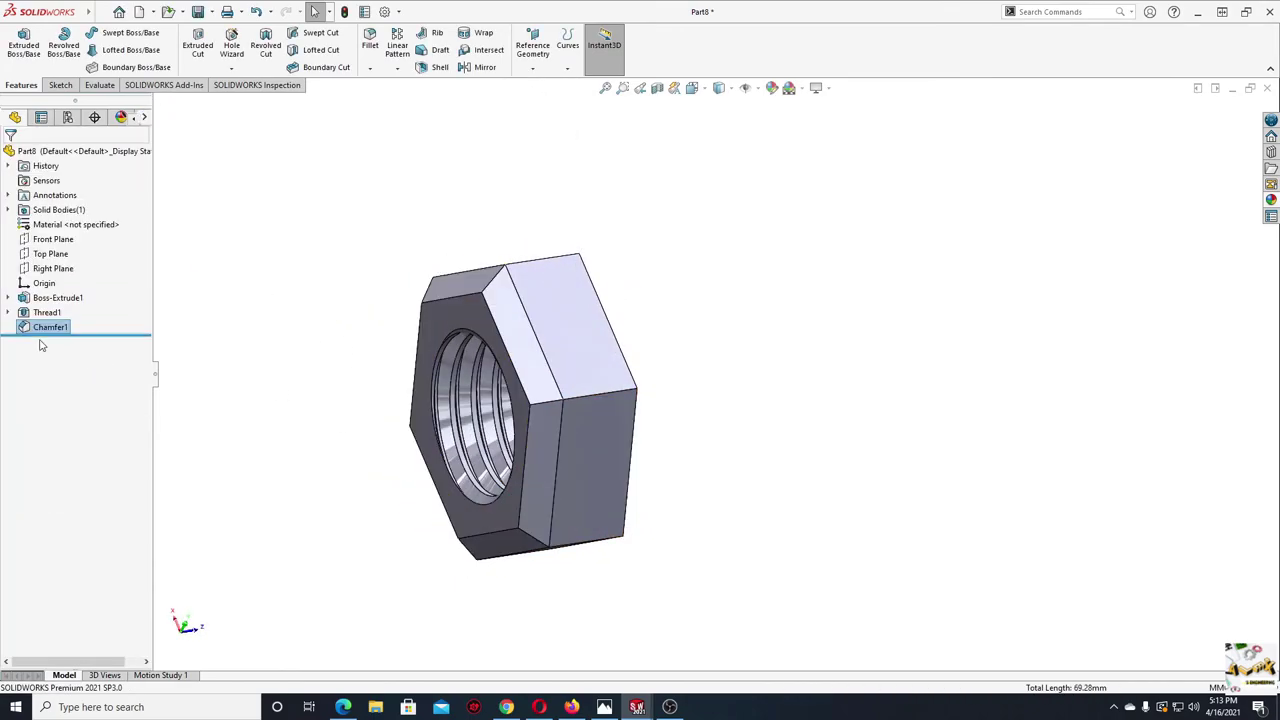
# - Edit Chamfer1 to change its angle from 45 to 30 degrees
pyautogui.moveTo(270, 412); pyautogui.dragTo(378, 425, button='middle')
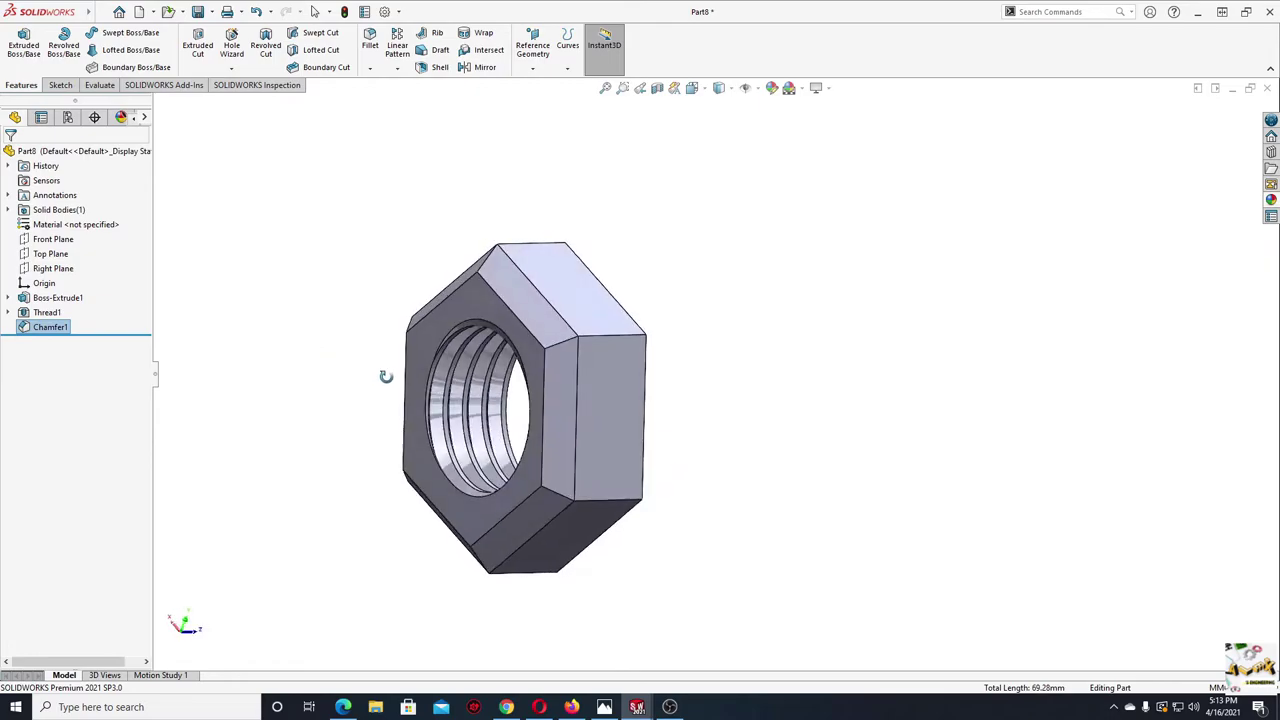
pyautogui.click(22, 329)
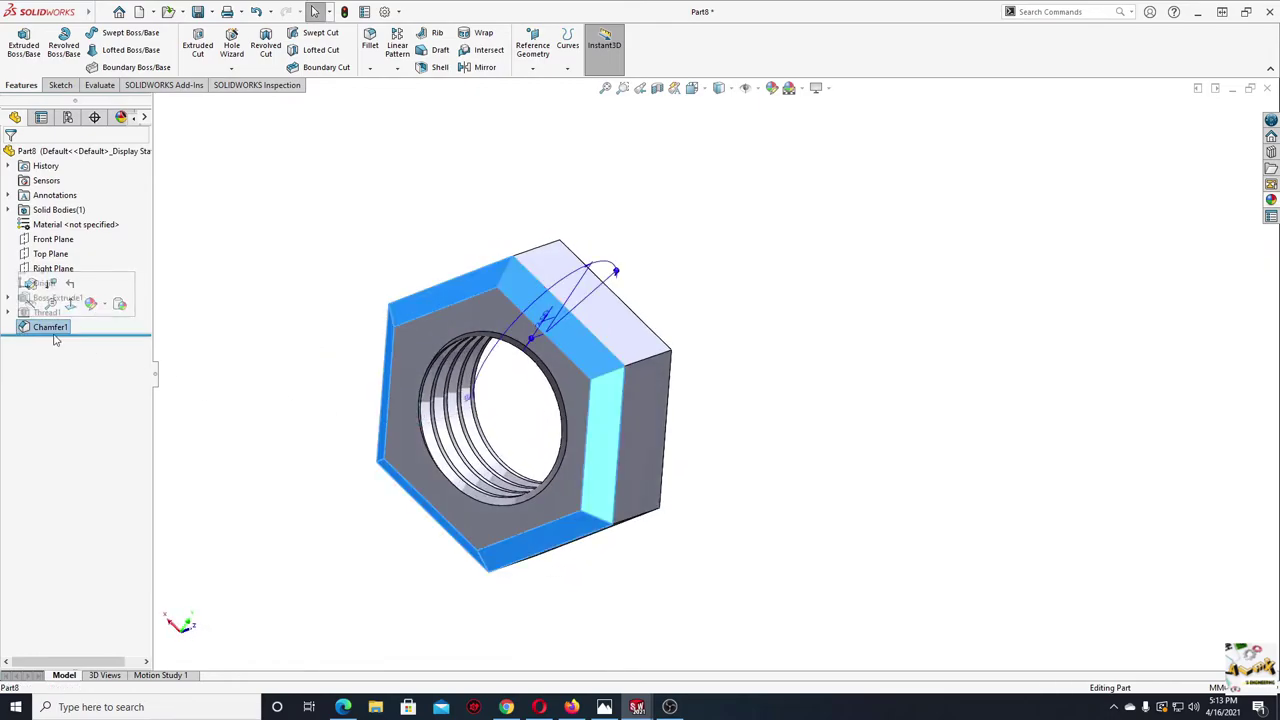
pyautogui.click(31, 285)
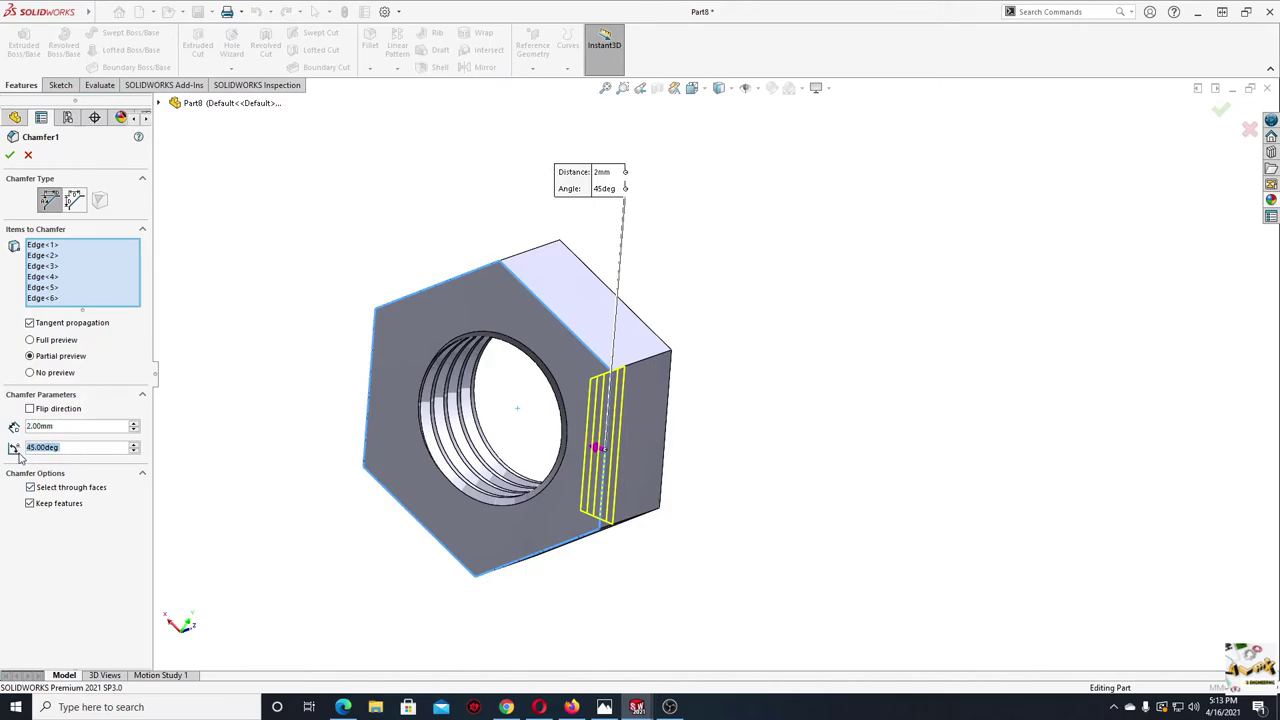
pyautogui.write('30')
pyautogui.press('Return')
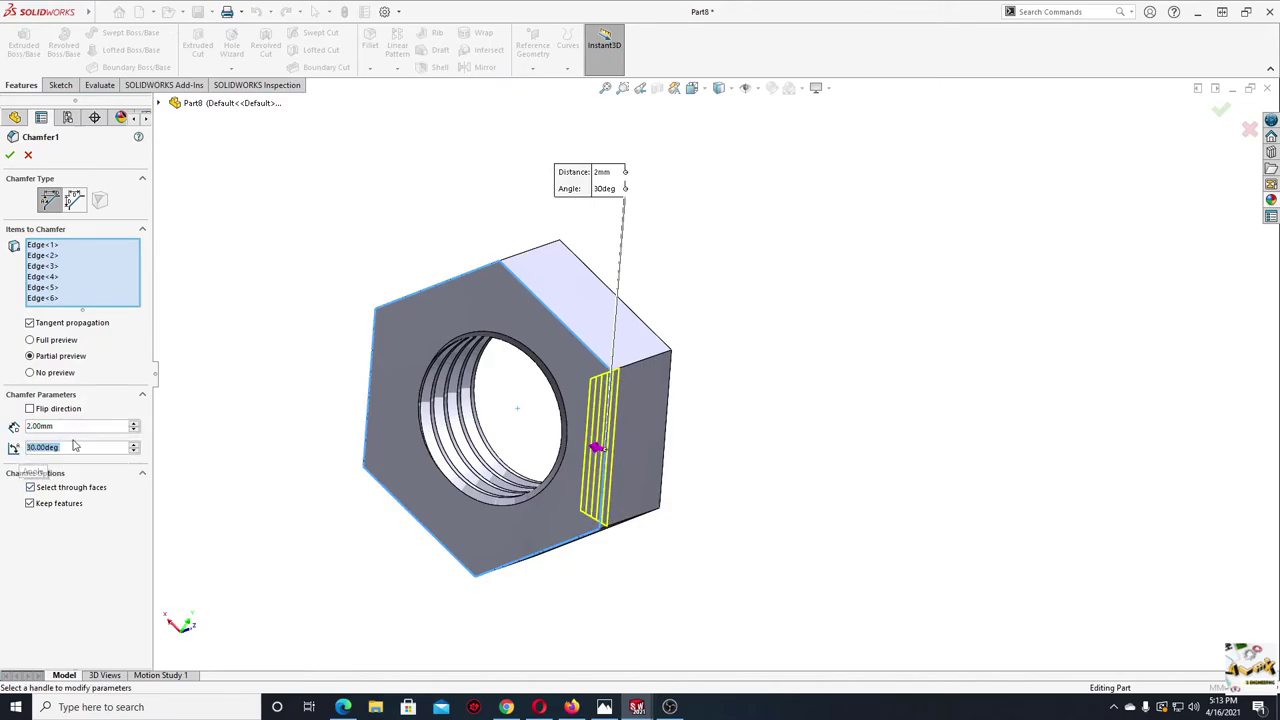
pyautogui.click(10, 156)
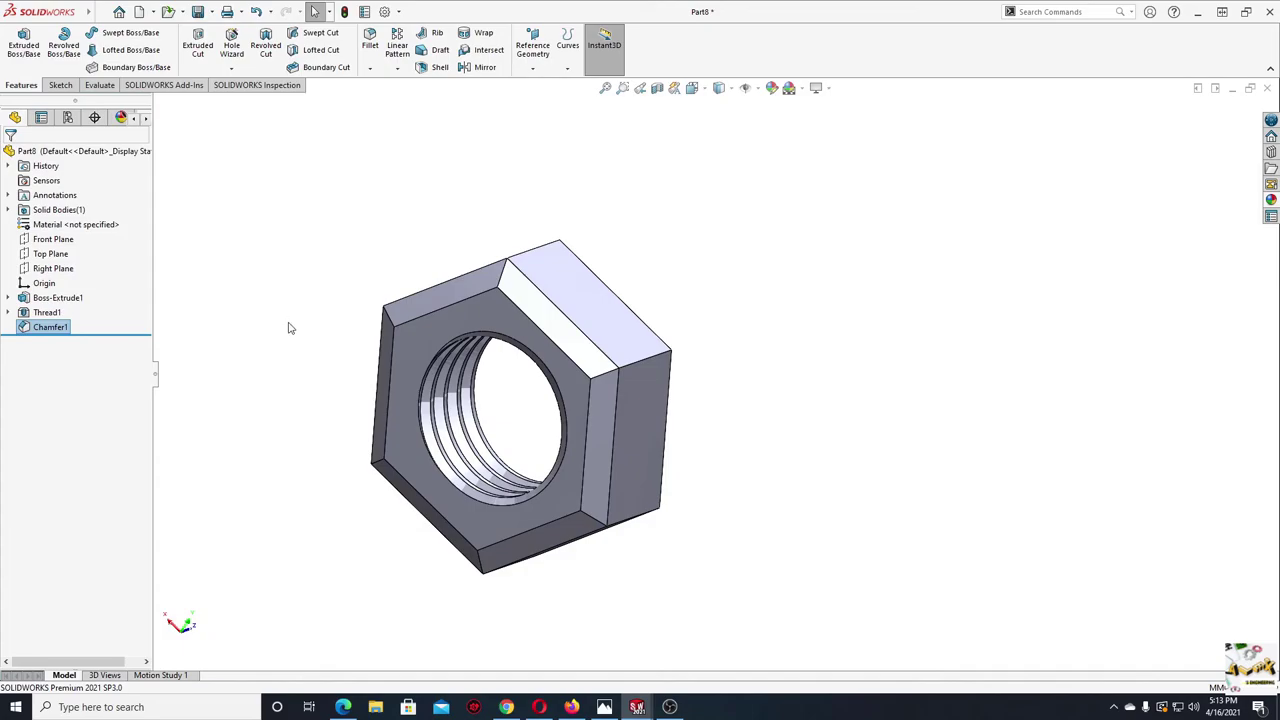
pyautogui.moveTo(251, 291)
pyautogui.mouseDown(button='middle')
pyautogui.moveTo(300, 351)
pyautogui.moveTo(263, 229)
pyautogui.moveTo(349, 423)
pyautogui.moveTo(441, 437)
pyautogui.moveTo(206, 443)
pyautogui.moveTo(363, 577)
pyautogui.moveTo(333, 571)
pyautogui.moveTo(217, 397)
pyautogui.moveTo(303, 489)
pyautogui.moveTo(308, 367)
pyautogui.mouseUp(button='middle')
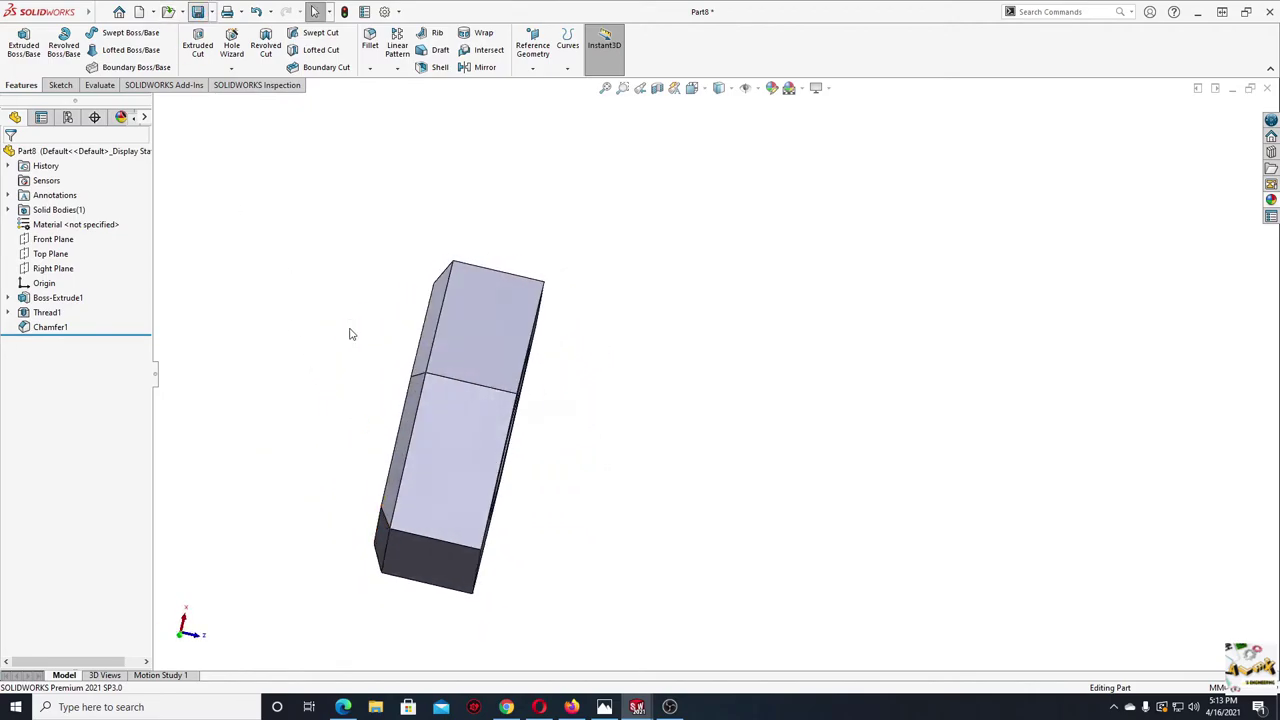
# - Save the nut part as 'Hex Nut 1' and bring up the New Document dialog
pyautogui.hotkey('ctrl', 's')
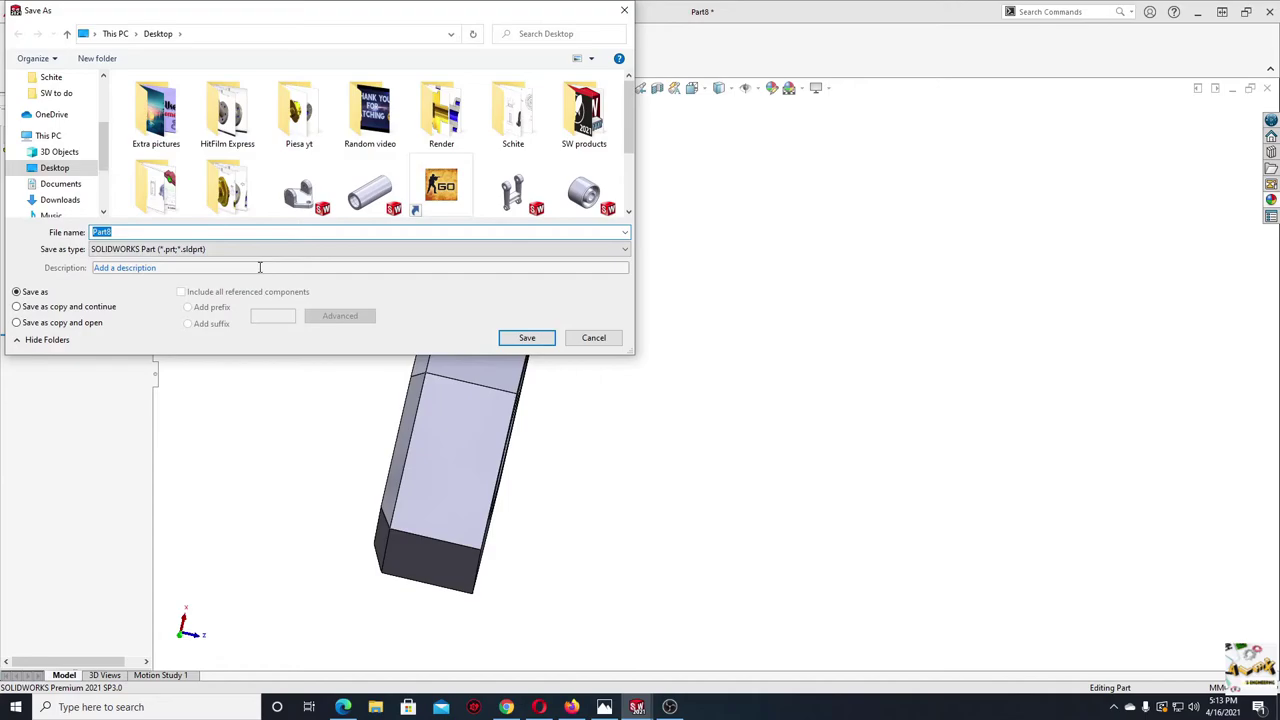
pyautogui.write('e')
pyautogui.write(' 1')
pyautogui.press('Return')
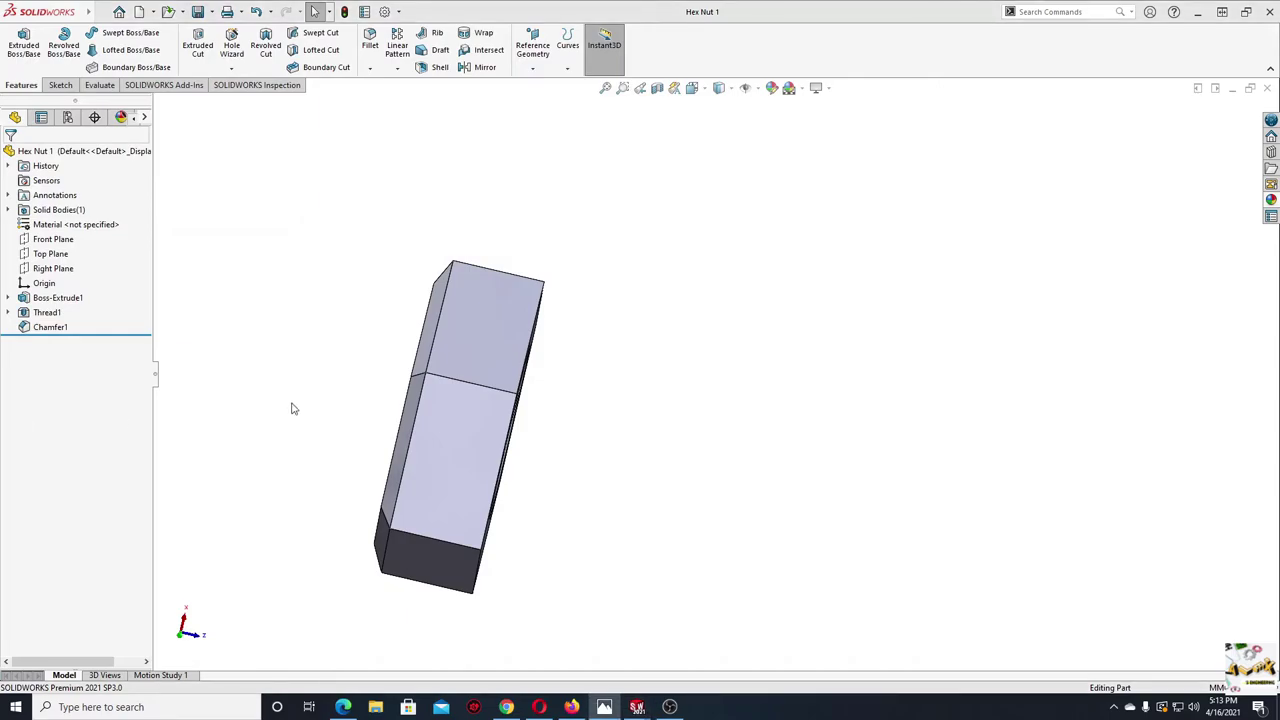
pyautogui.click(139, 13)
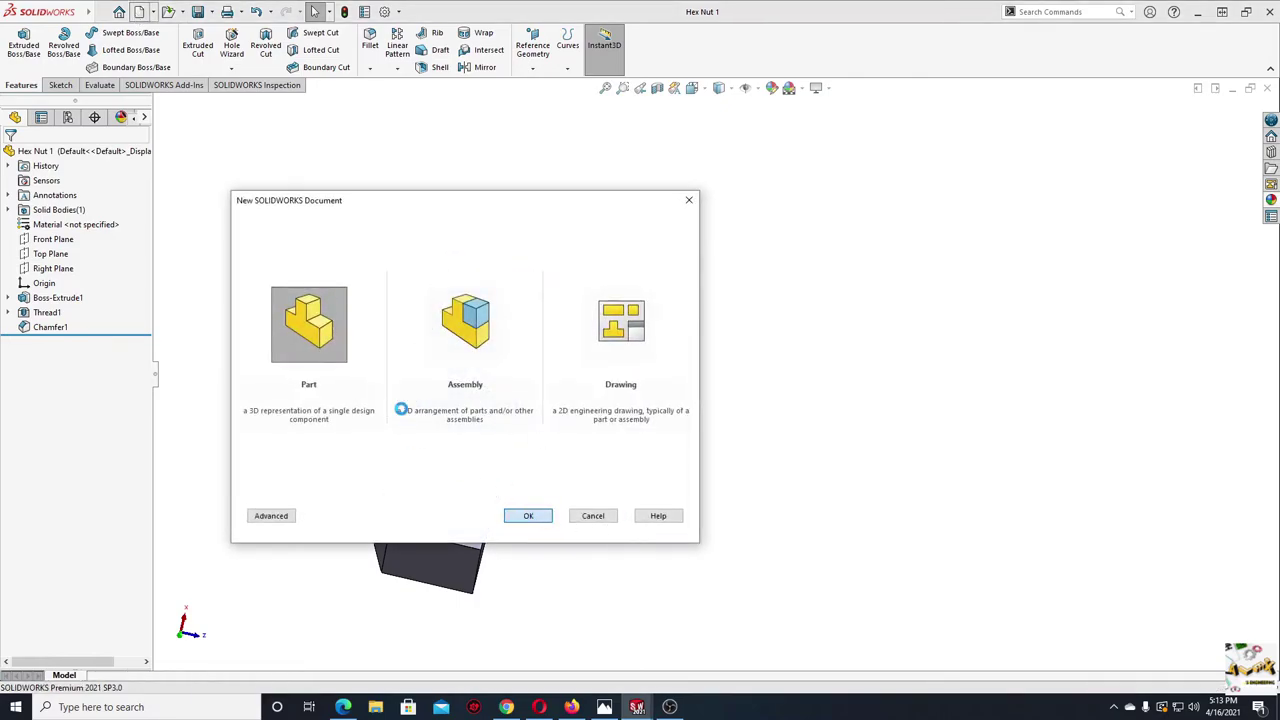
# - Create a new part with a plain white background and start a sketch on the Front Plane
pyautogui.press('Return')
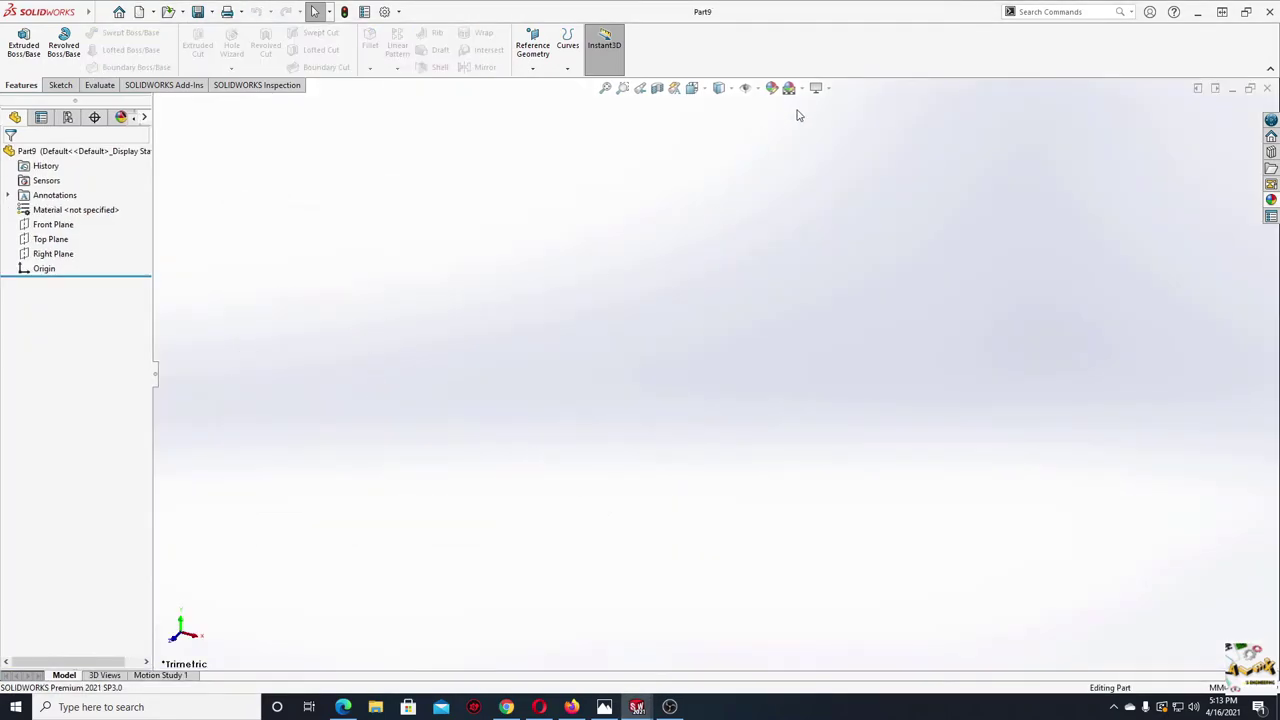
pyautogui.click(788, 88)
pyautogui.click(810, 103)
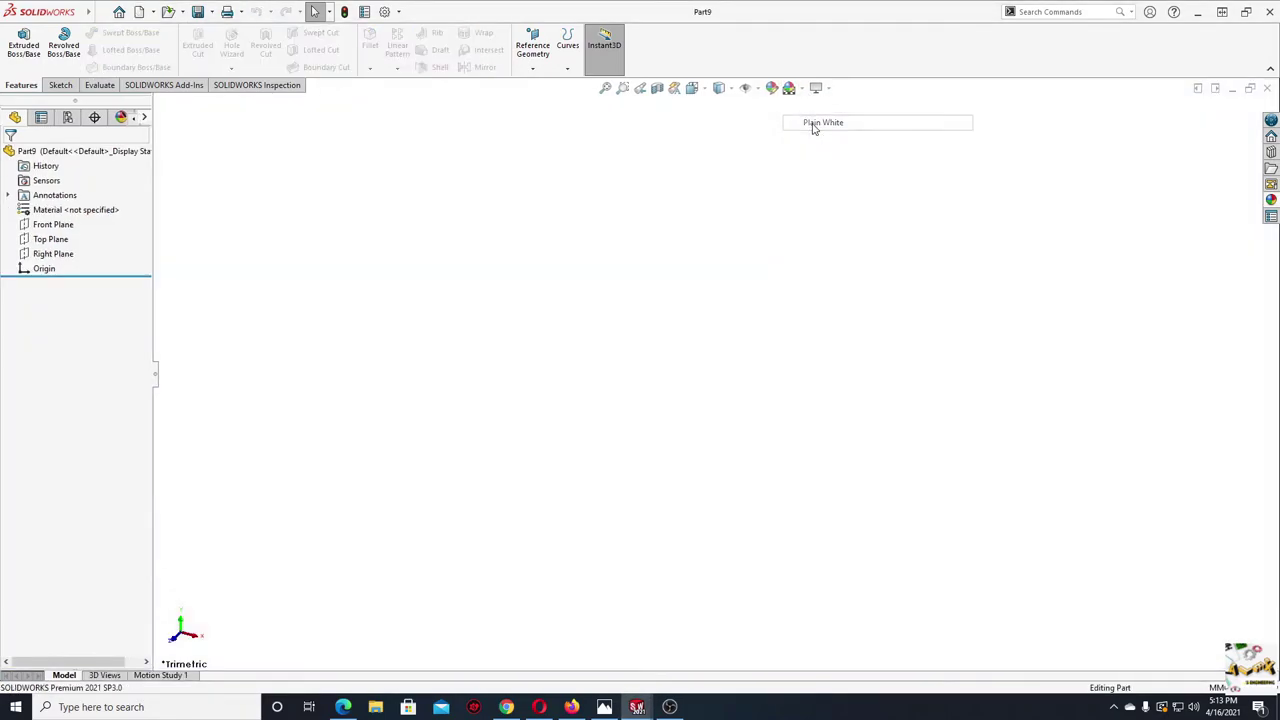
pyautogui.click(55, 225)
pyautogui.click(106, 206)
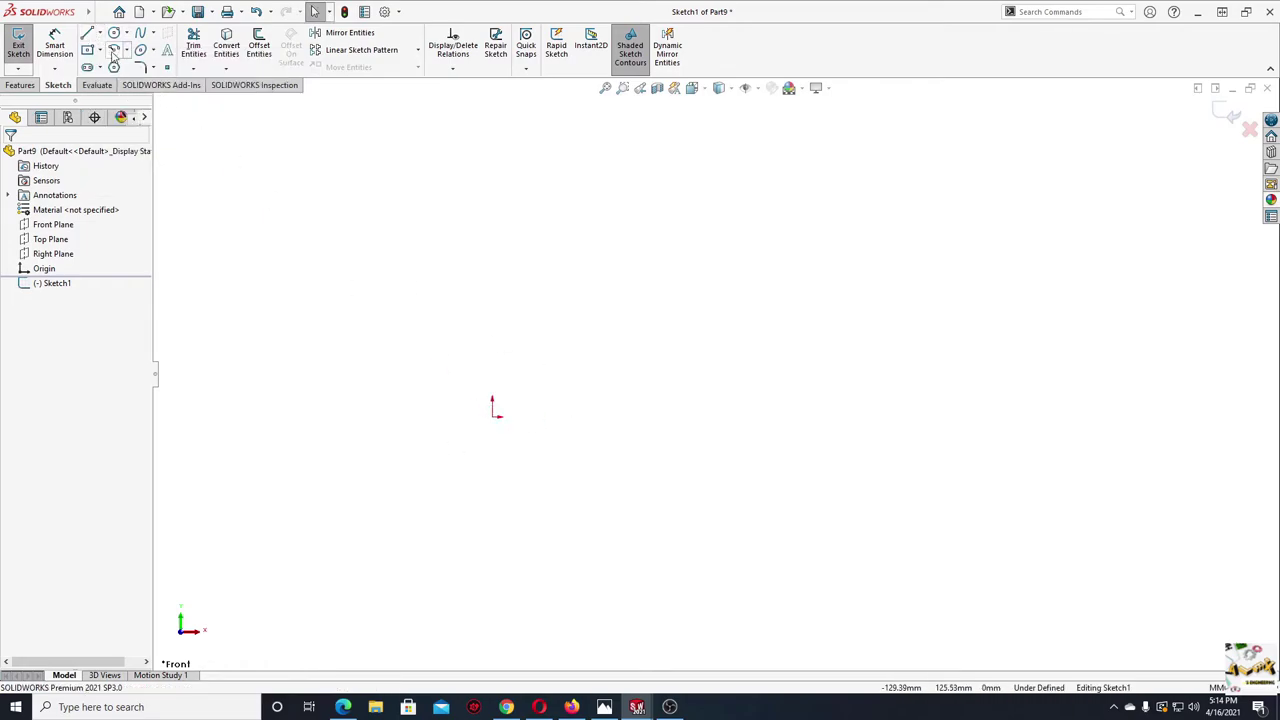
# - Draw the closed three-step pin profile with lines starting and ending at the origin
pyautogui.press('l')
pyautogui.click(493, 417)
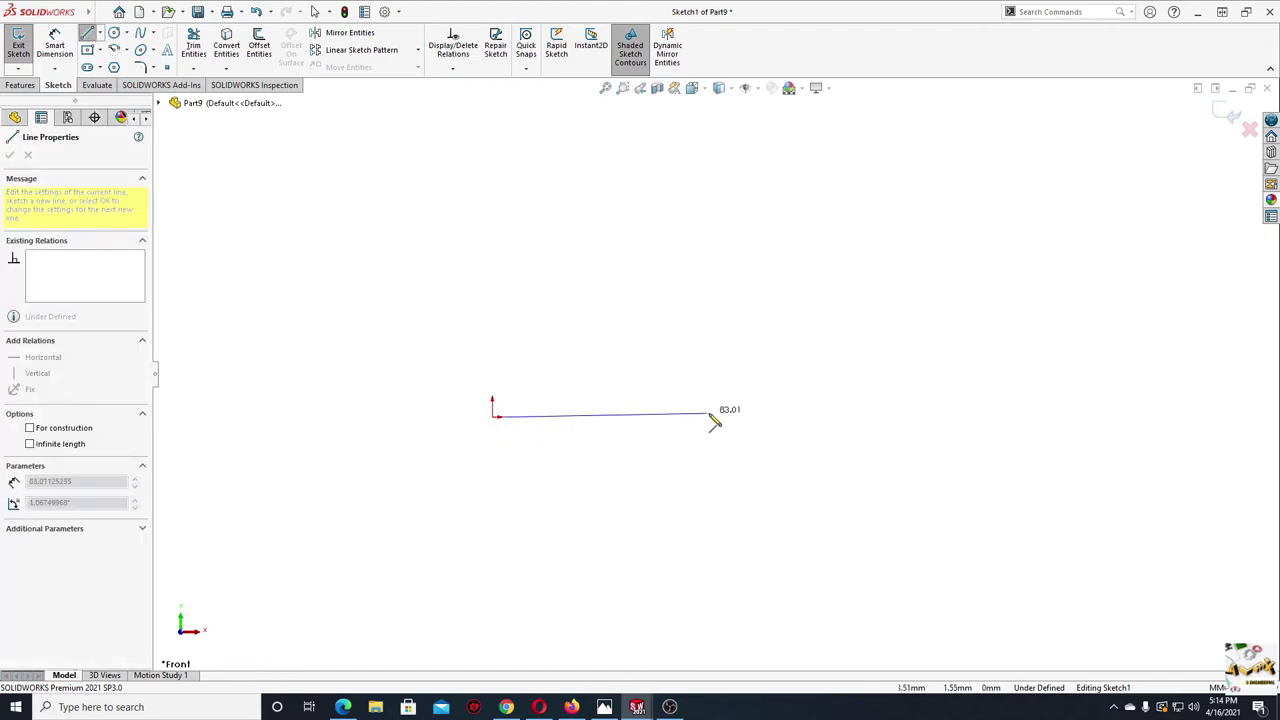
pyautogui.click(795, 417)
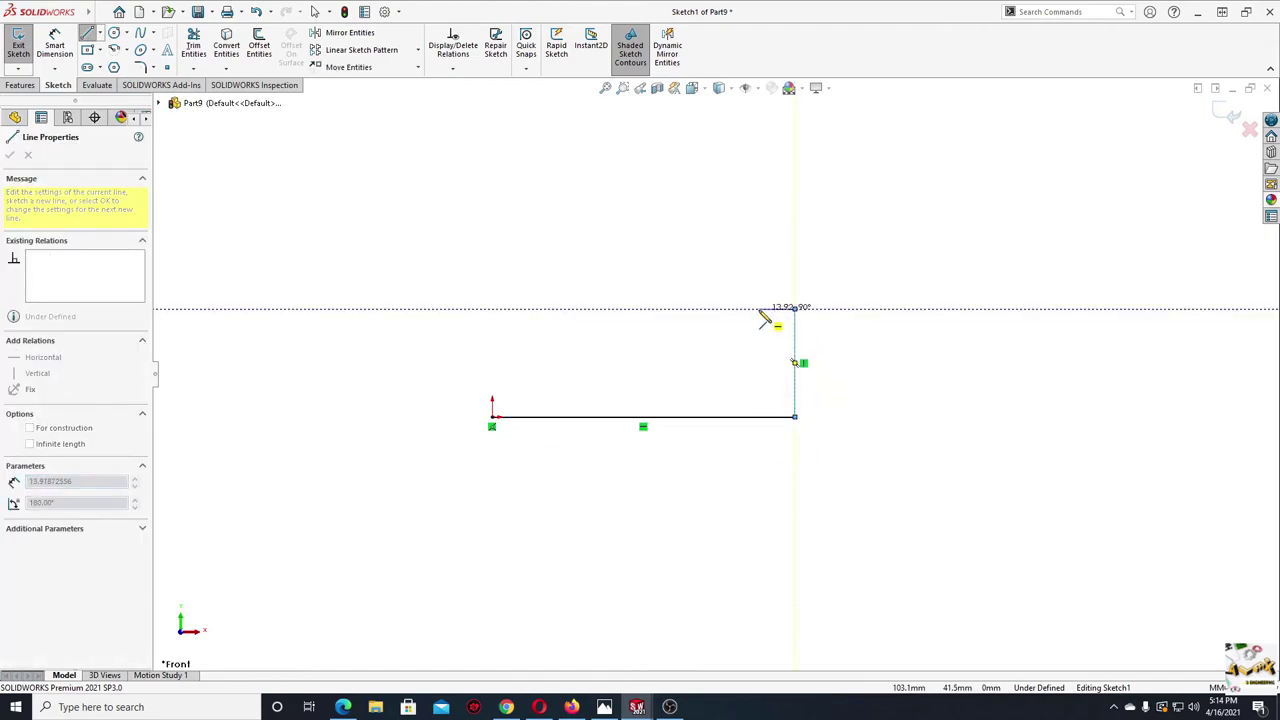
pyautogui.click(795, 308)
pyautogui.click(759, 308)
pyautogui.click(759, 345)
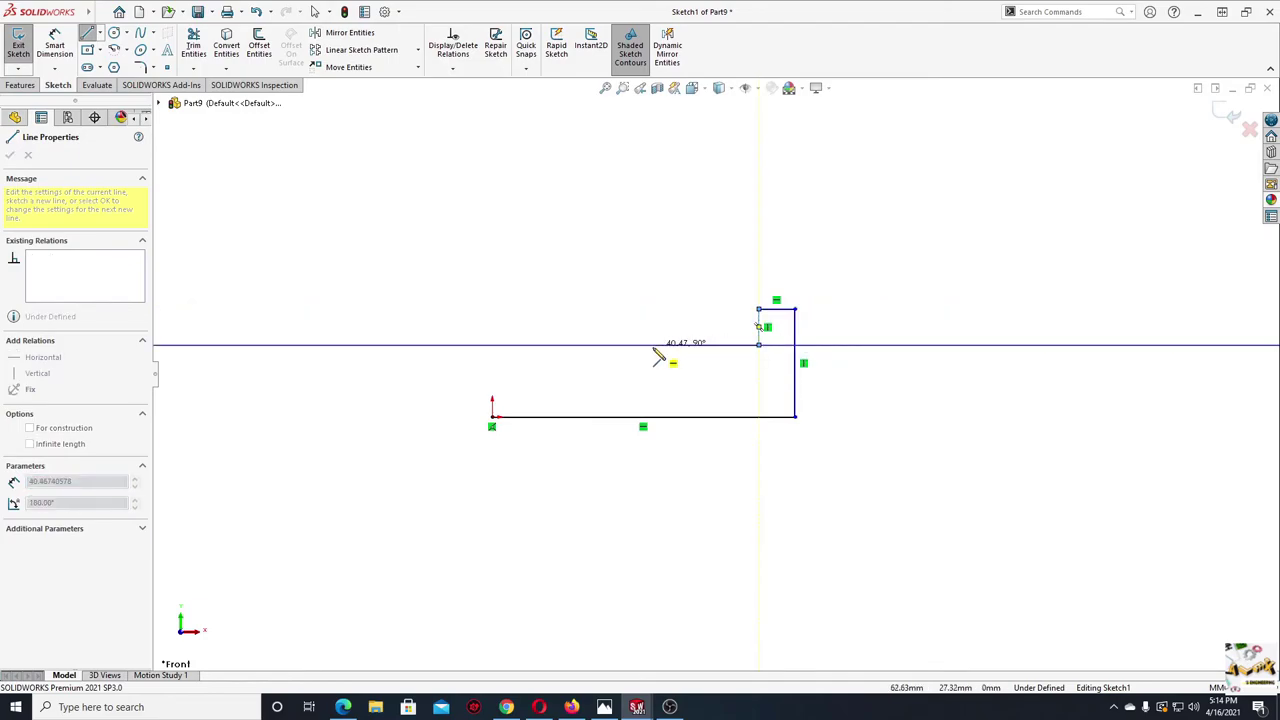
pyautogui.click(631, 345)
pyautogui.click(631, 375)
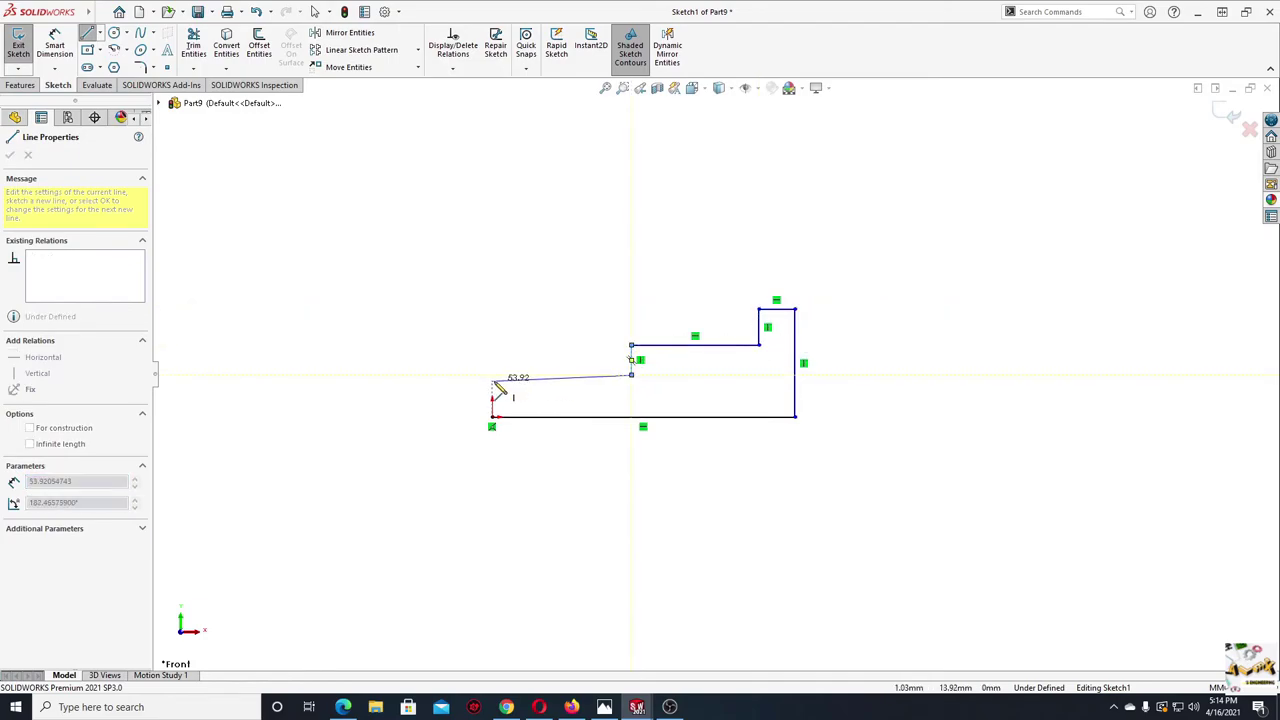
pyautogui.click(491, 375)
pyautogui.click(491, 416)
pyautogui.rightClick(491, 424)
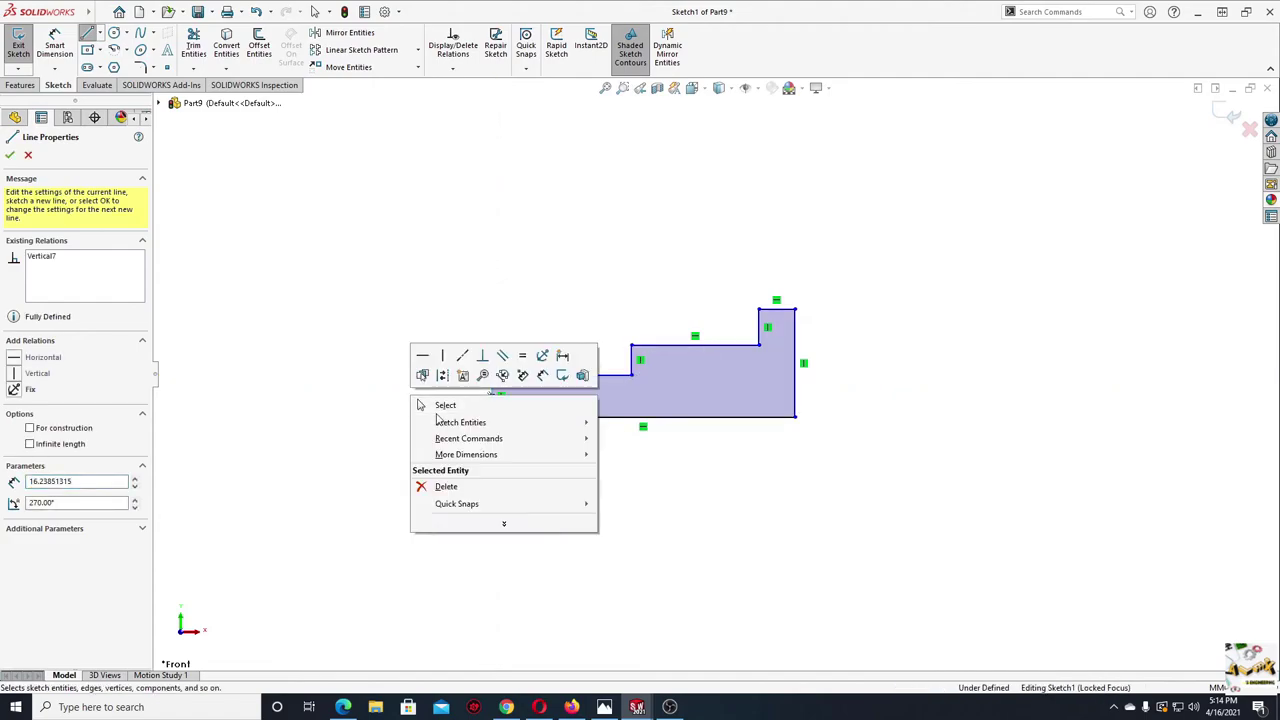
pyautogui.click(440, 404)
# - Dimension the profile's overall length 38, right side height 11 and step height 8
pyautogui.keyDown('ctrl'); pyautogui.moveTo(463, 402); pyautogui.dragTo(322, 446, button='middle'); pyautogui.keyUp('ctrl')
pyautogui.moveTo(322, 446); pyautogui.dragTo(340, 405, button='right')
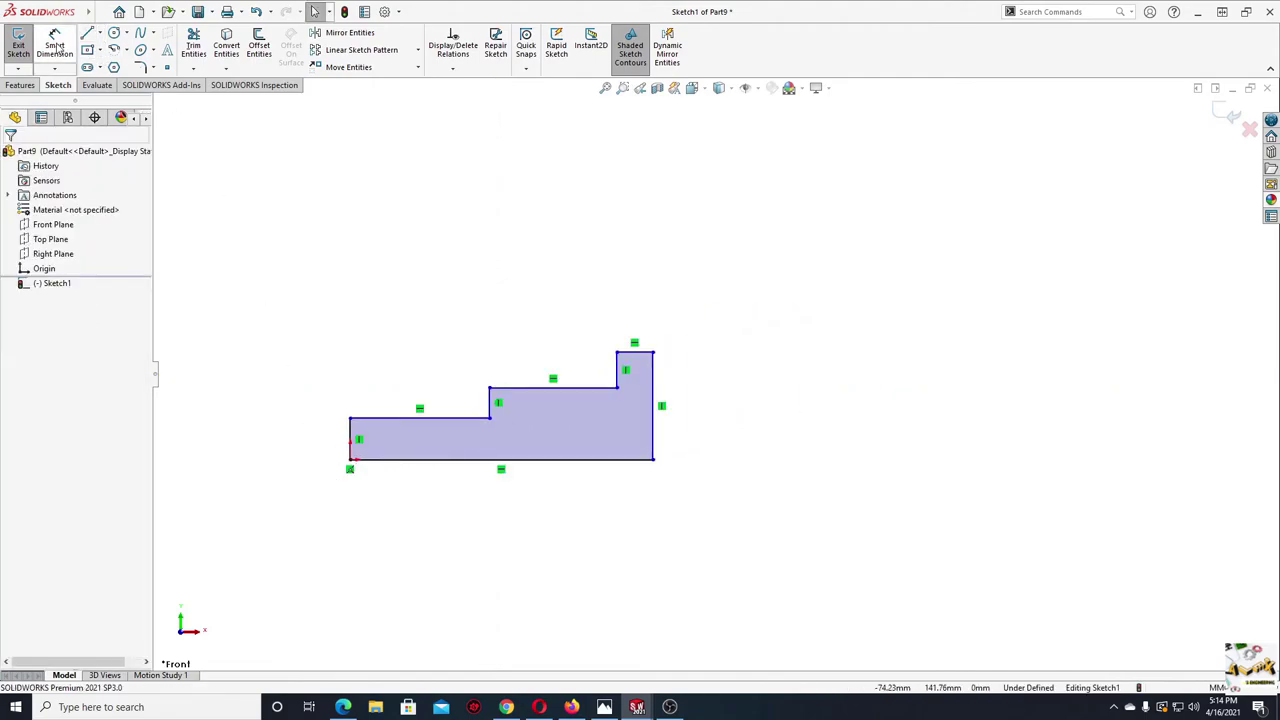
pyautogui.click(486, 461)
pyautogui.click(480, 548)
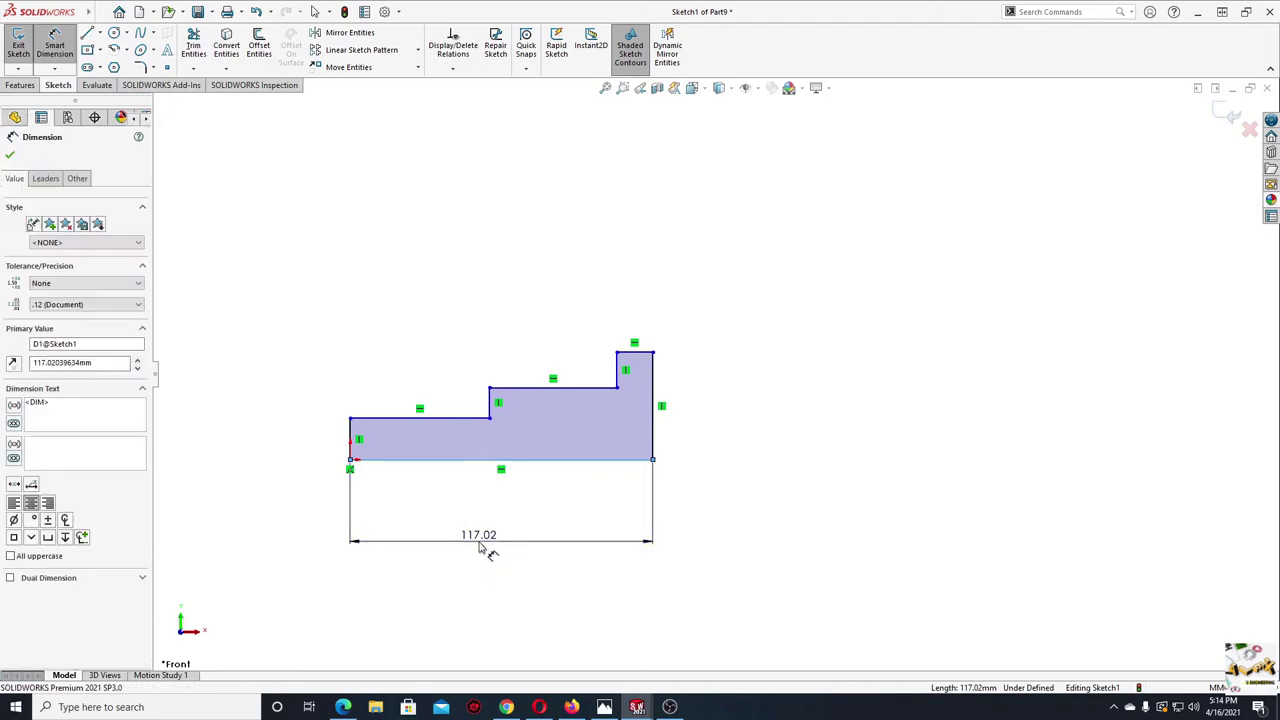
pyautogui.write('38')
pyautogui.press('Return')
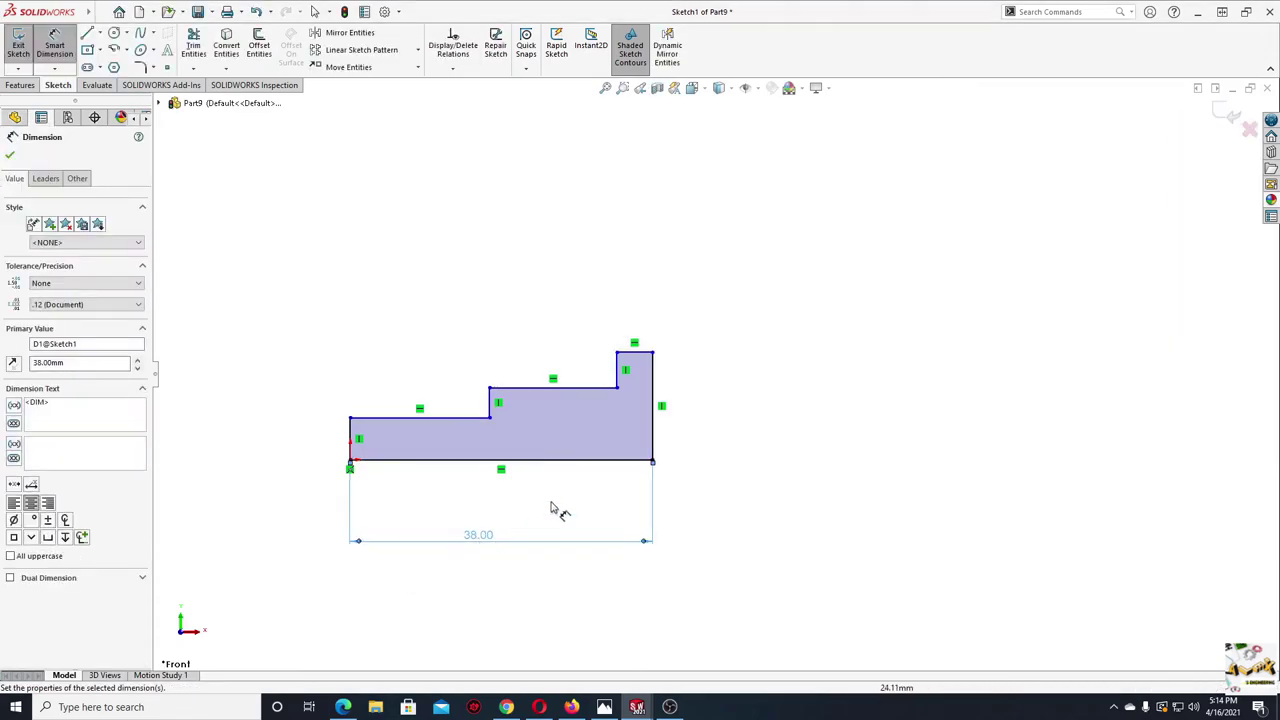
pyautogui.click(653, 428)
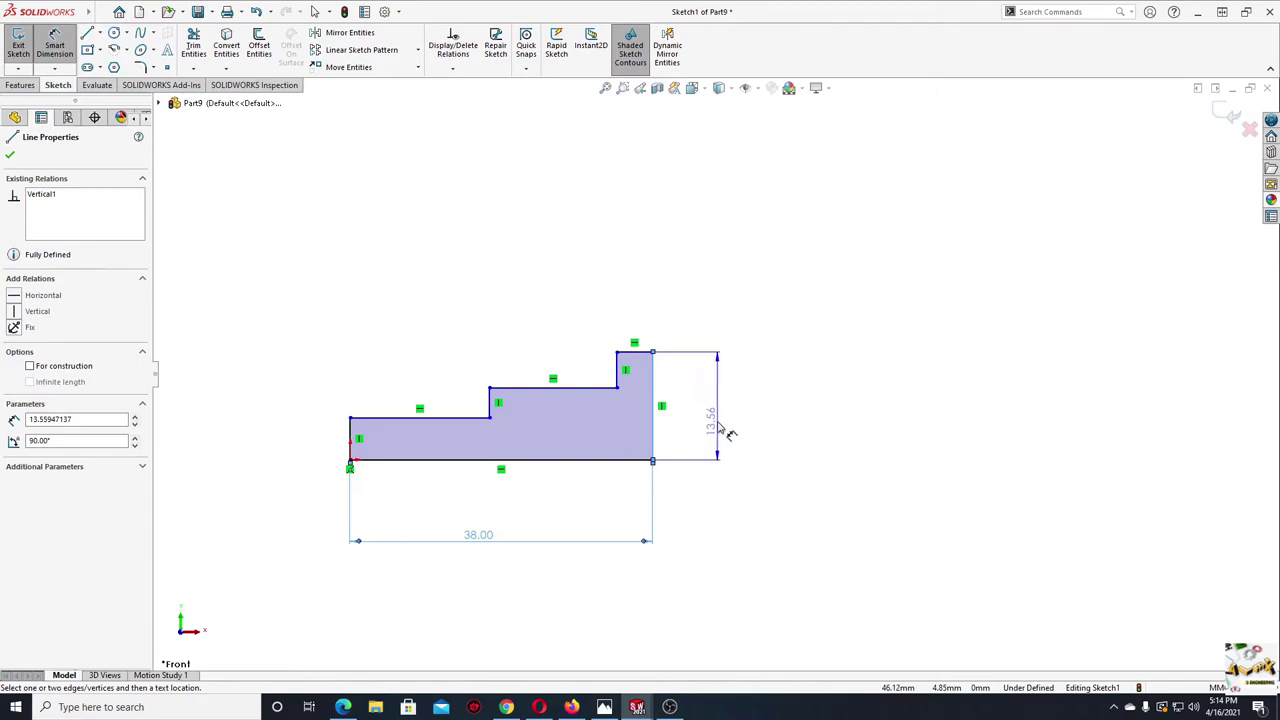
pyautogui.click(727, 433)
pyautogui.press('Return')
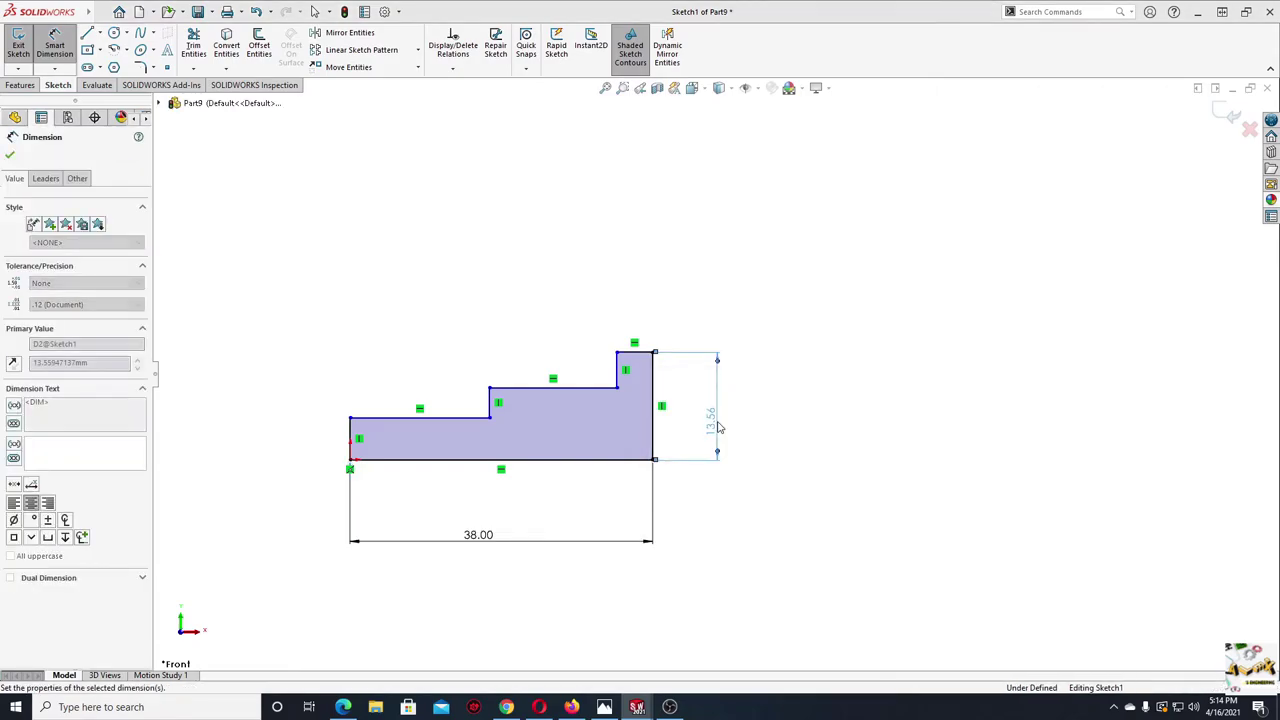
pyautogui.click(600, 388)
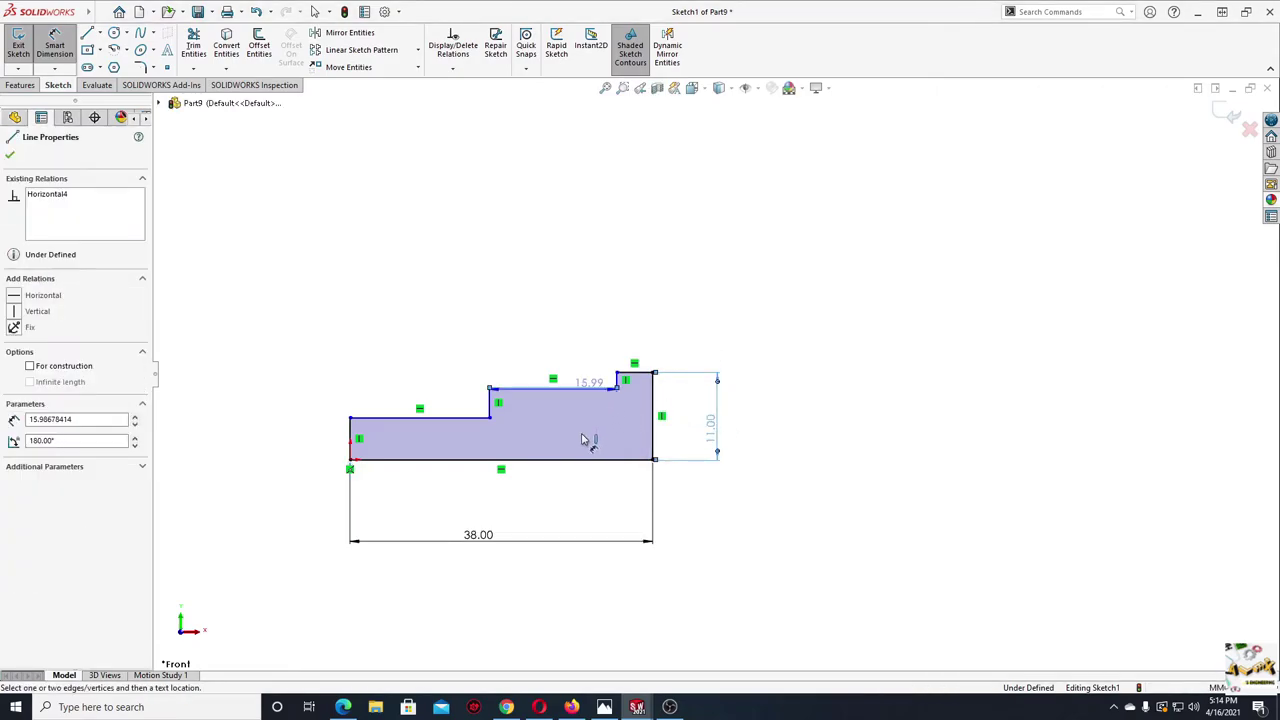
pyautogui.click(590, 459)
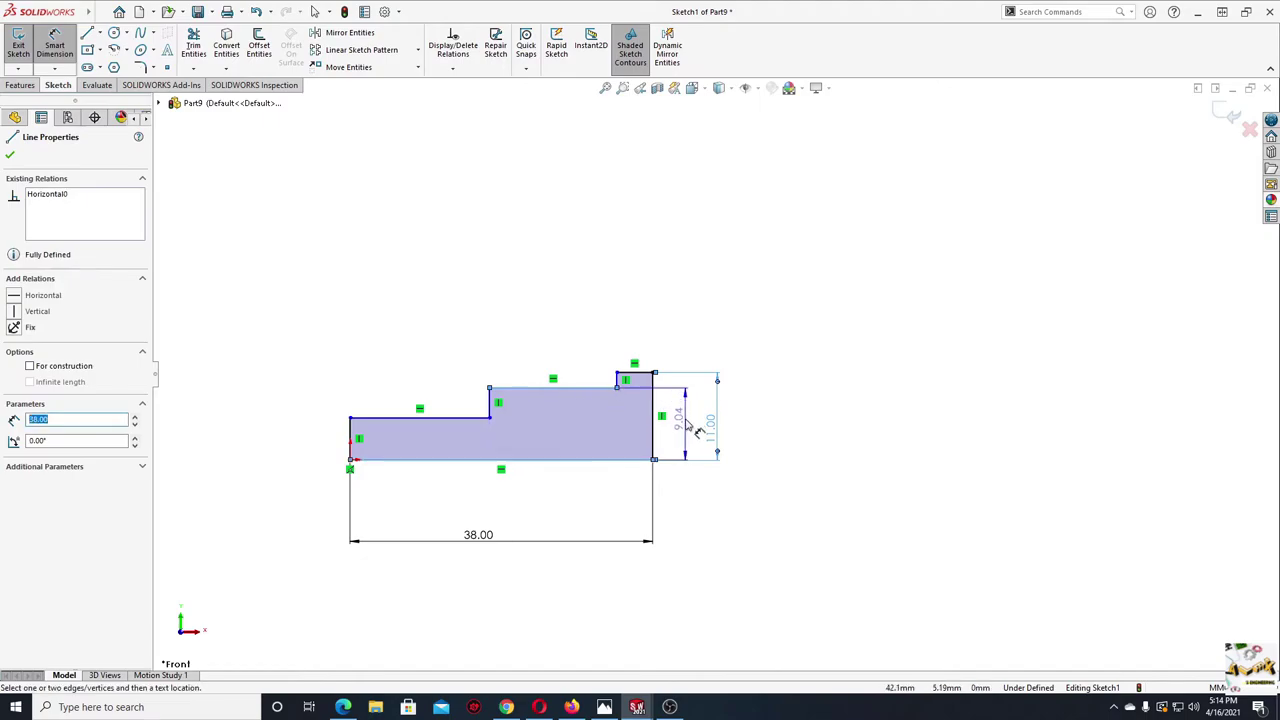
pyautogui.click(688, 425)
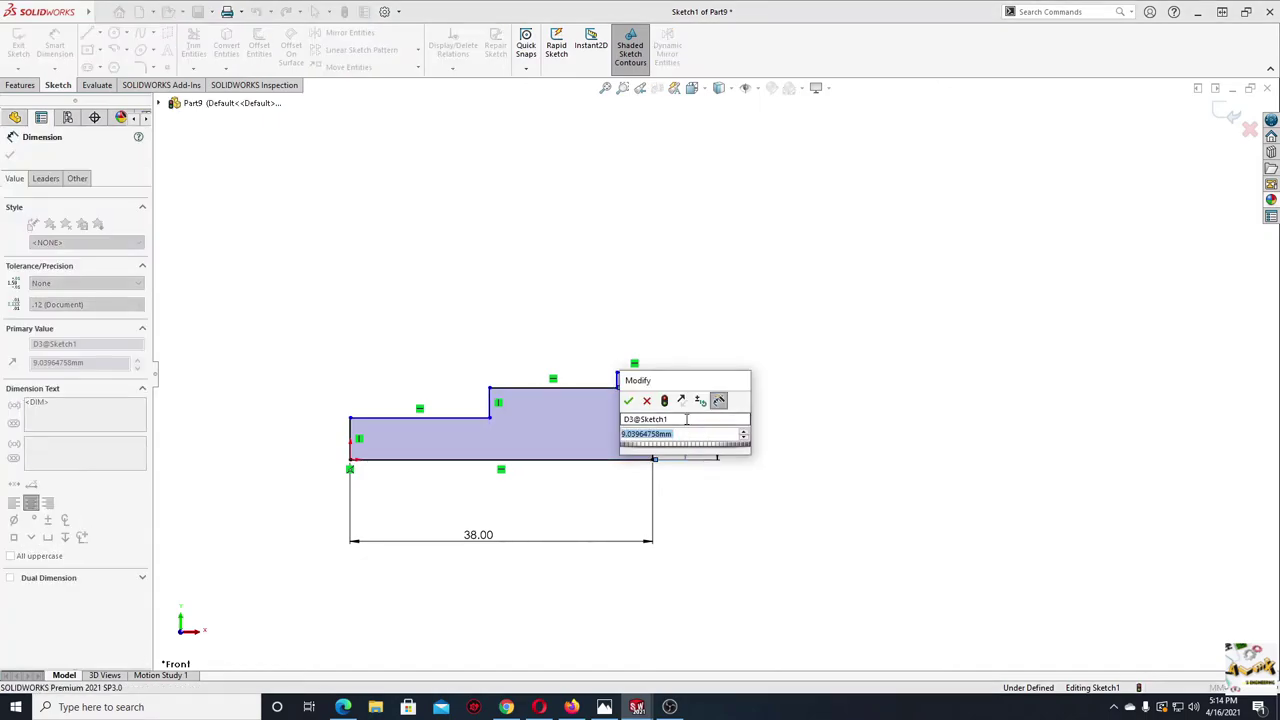
pyautogui.write('8')
pyautogui.press('Return')
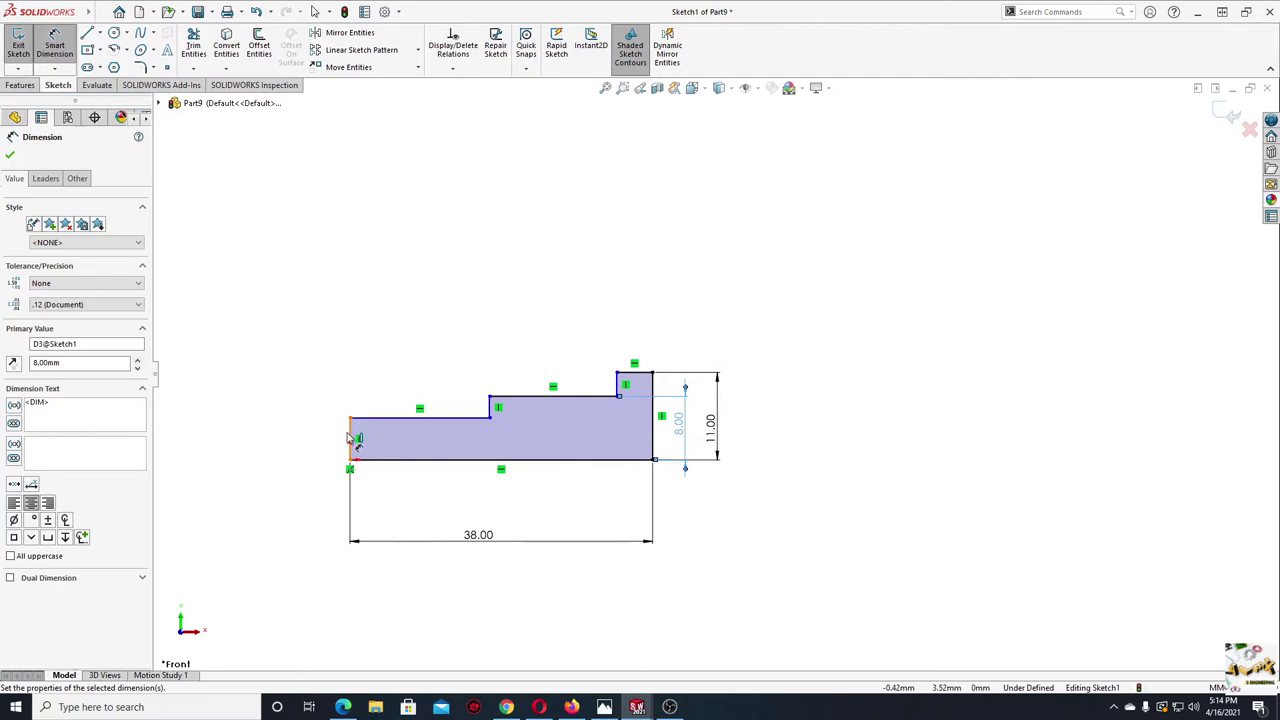
# - Dimension the left side height 6, the top step width 5 and the middle step width 20
pyautogui.click(349, 438)
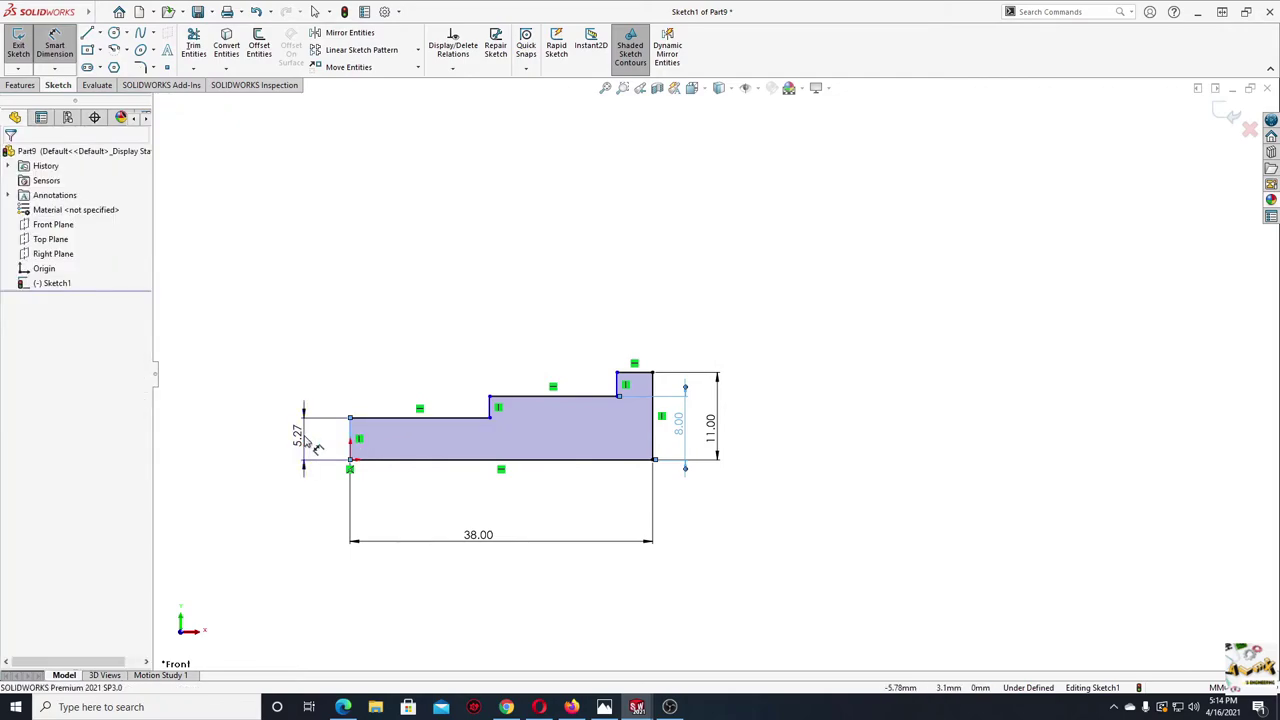
pyautogui.click(308, 440)
pyautogui.write('6')
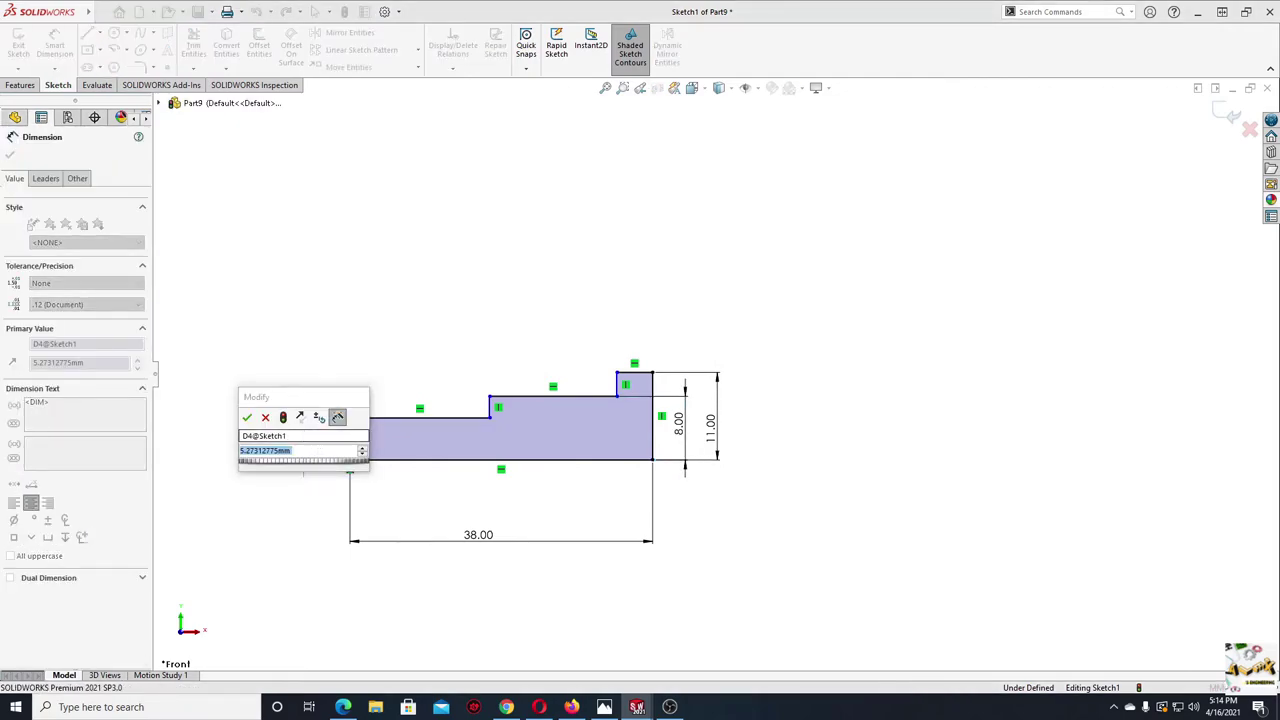
pyautogui.press('Return')
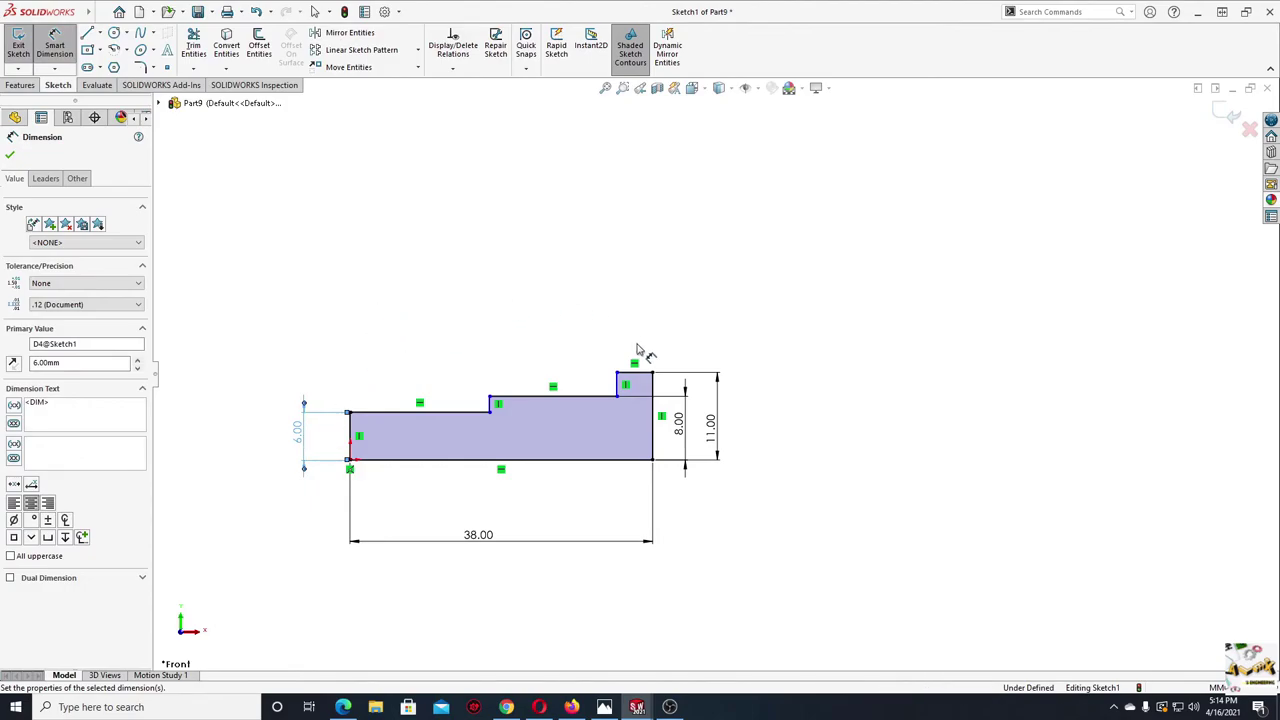
pyautogui.click(635, 372)
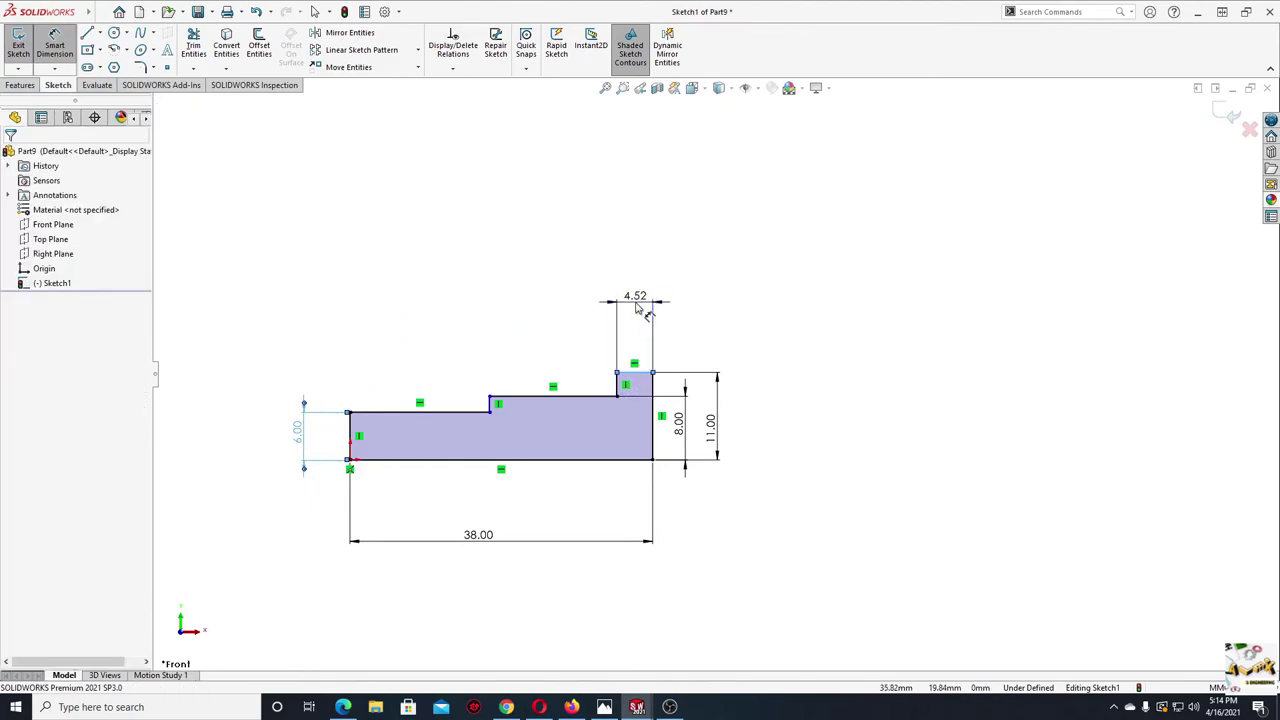
pyautogui.click(635, 308)
pyautogui.write('5.00mm')
pyautogui.press('Return')
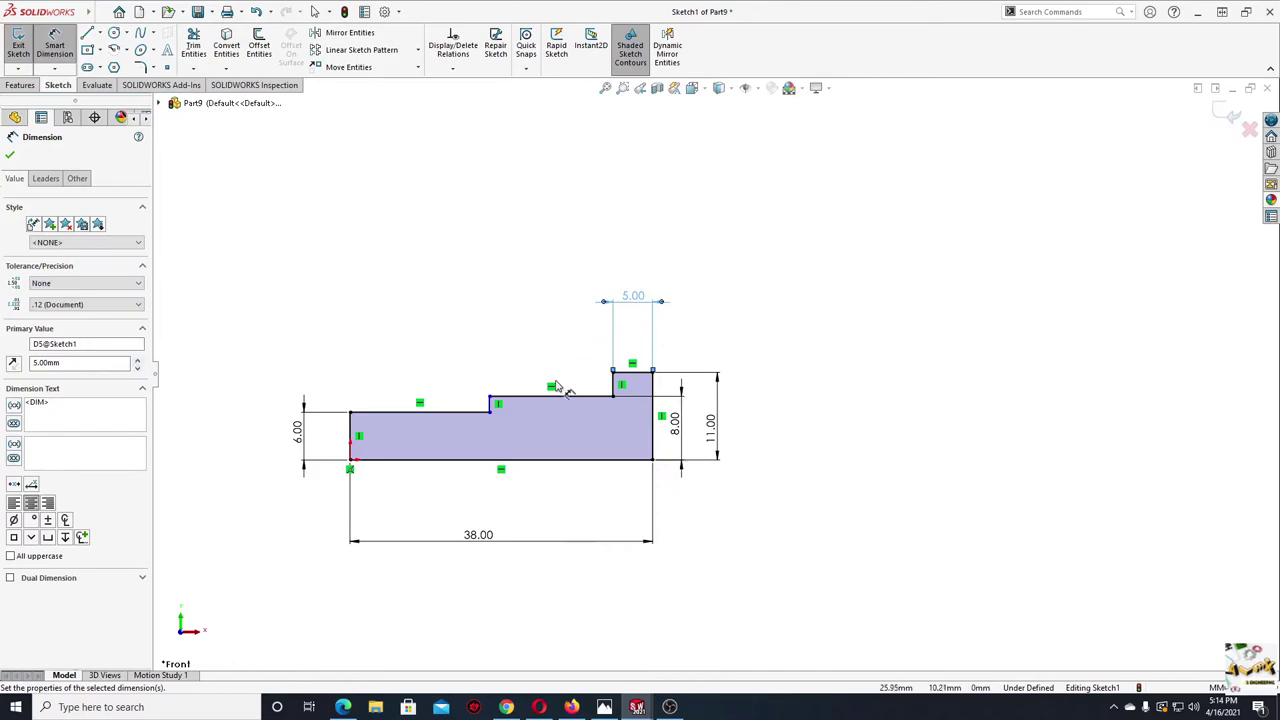
pyautogui.click(537, 397)
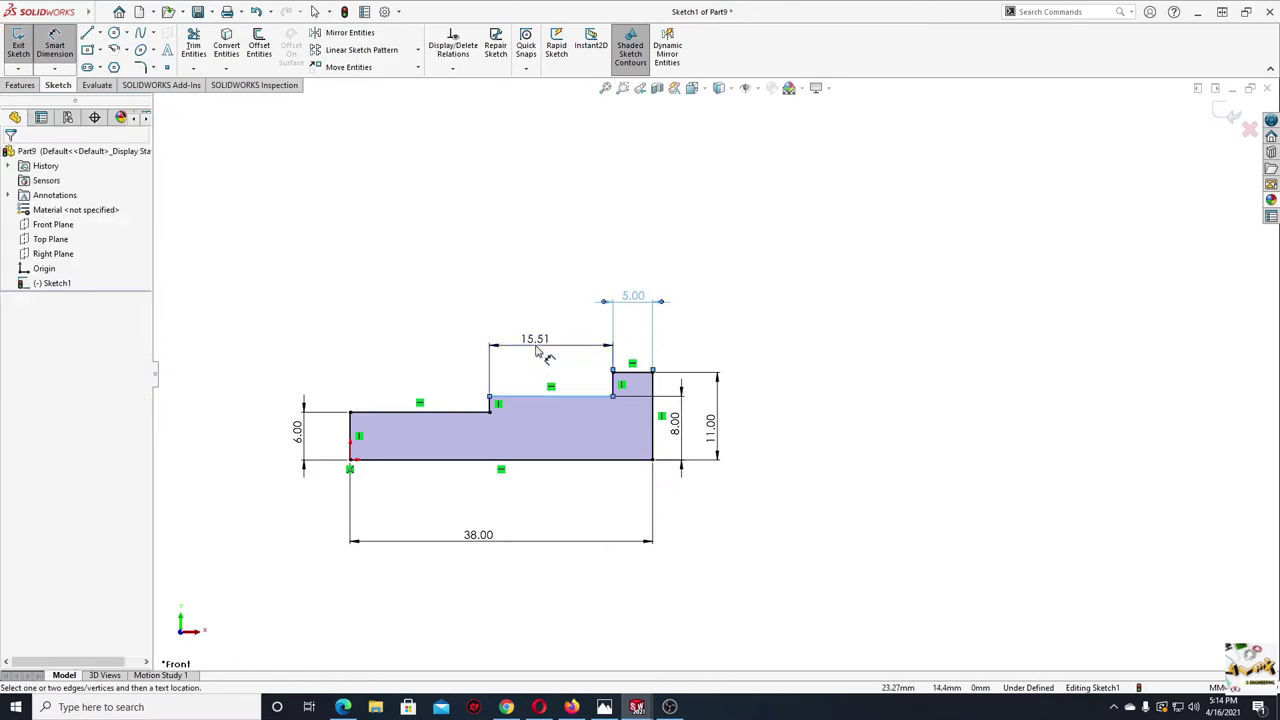
pyautogui.click(536, 346)
pyautogui.write('20')
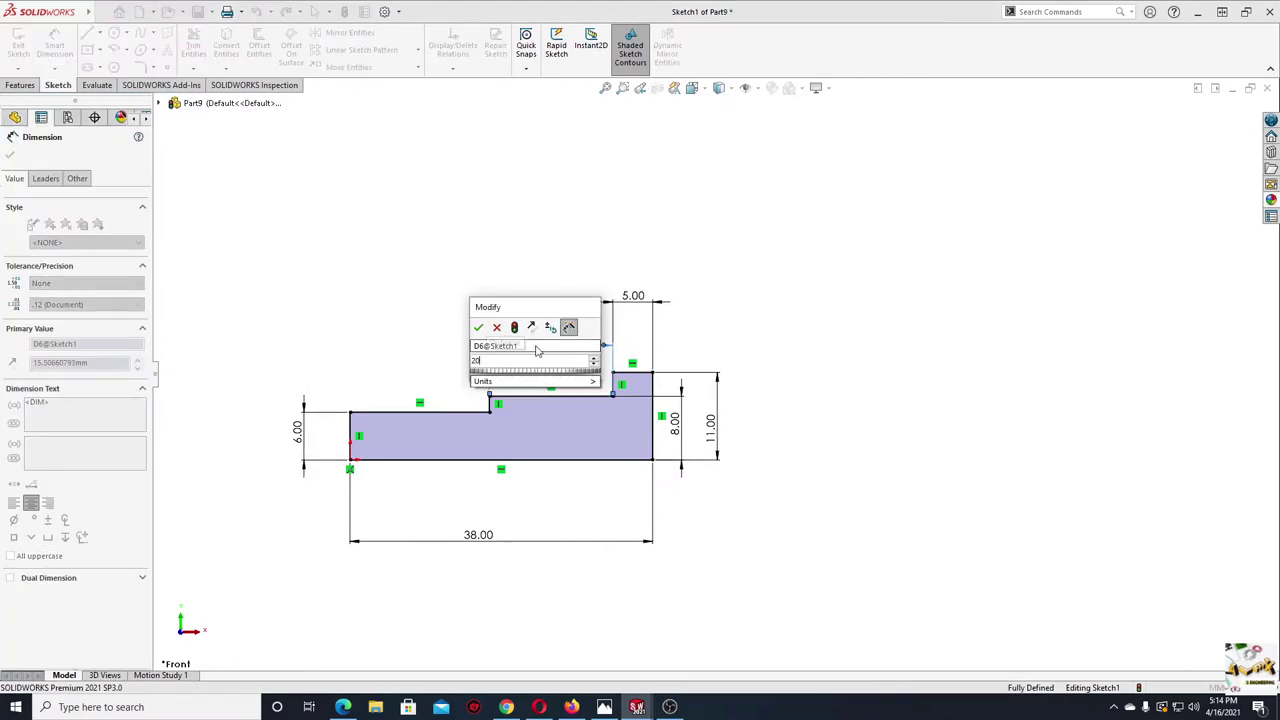
pyautogui.press('Return')
pyautogui.rightClick(290, 300)
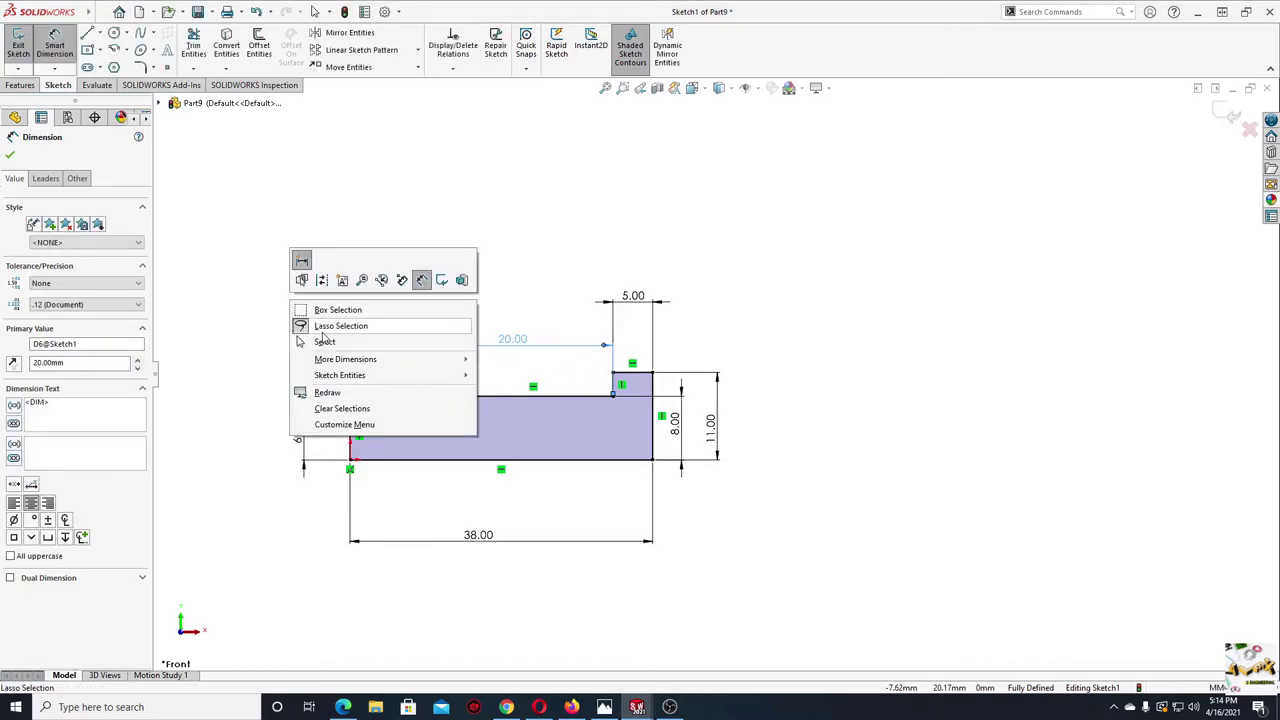
pyautogui.click(329, 349)
# - Revolve the stepped sketch 360° about its bottom line to create Revolve1
pyautogui.click(20, 85)
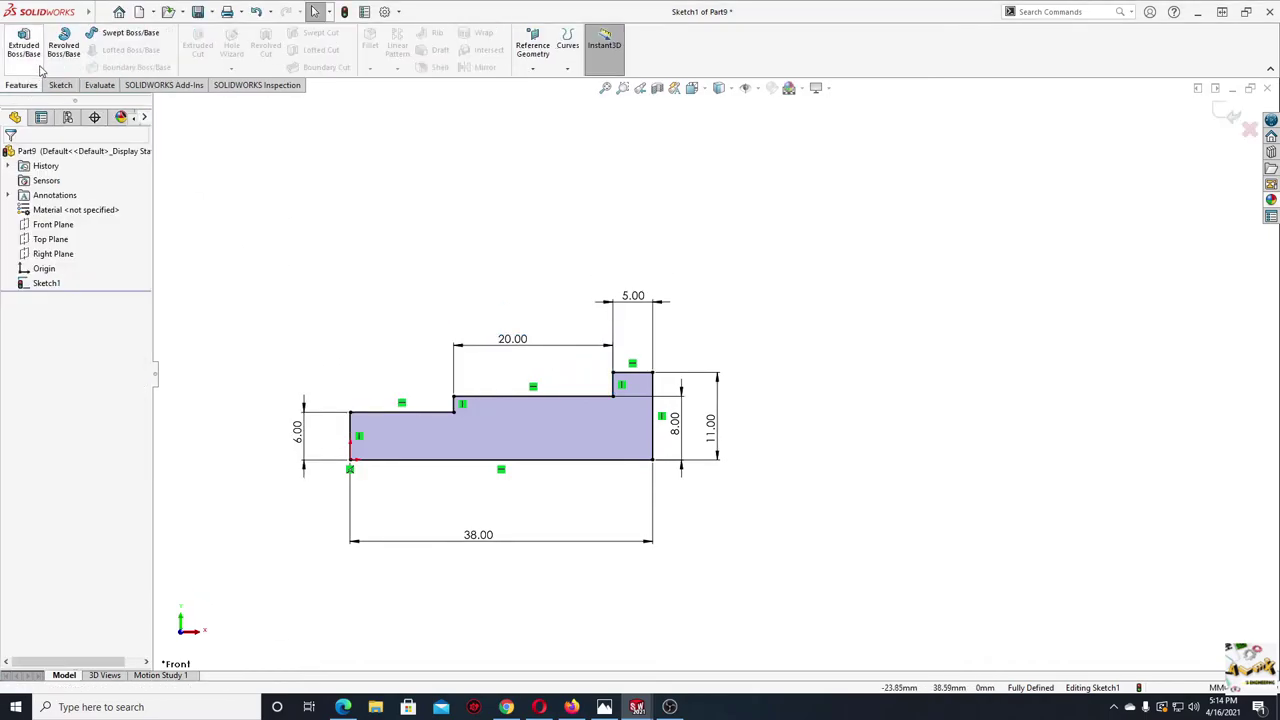
pyautogui.click(63, 45)
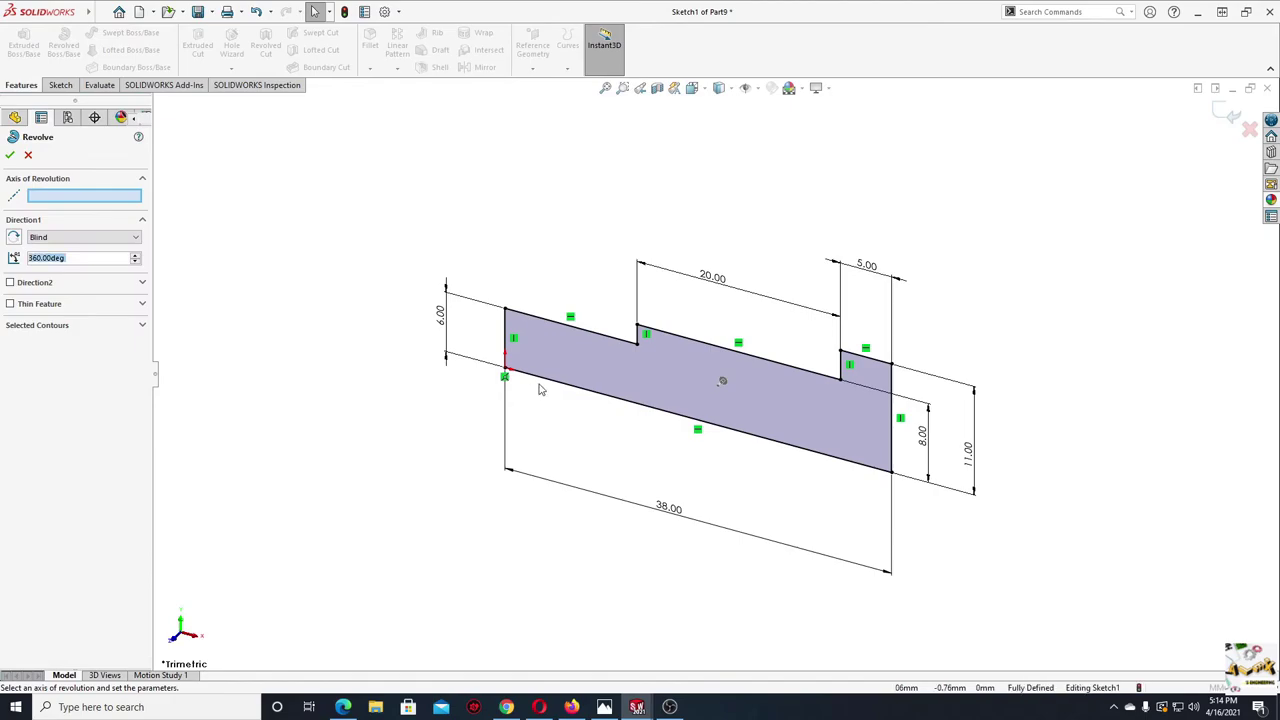
pyautogui.click(552, 387)
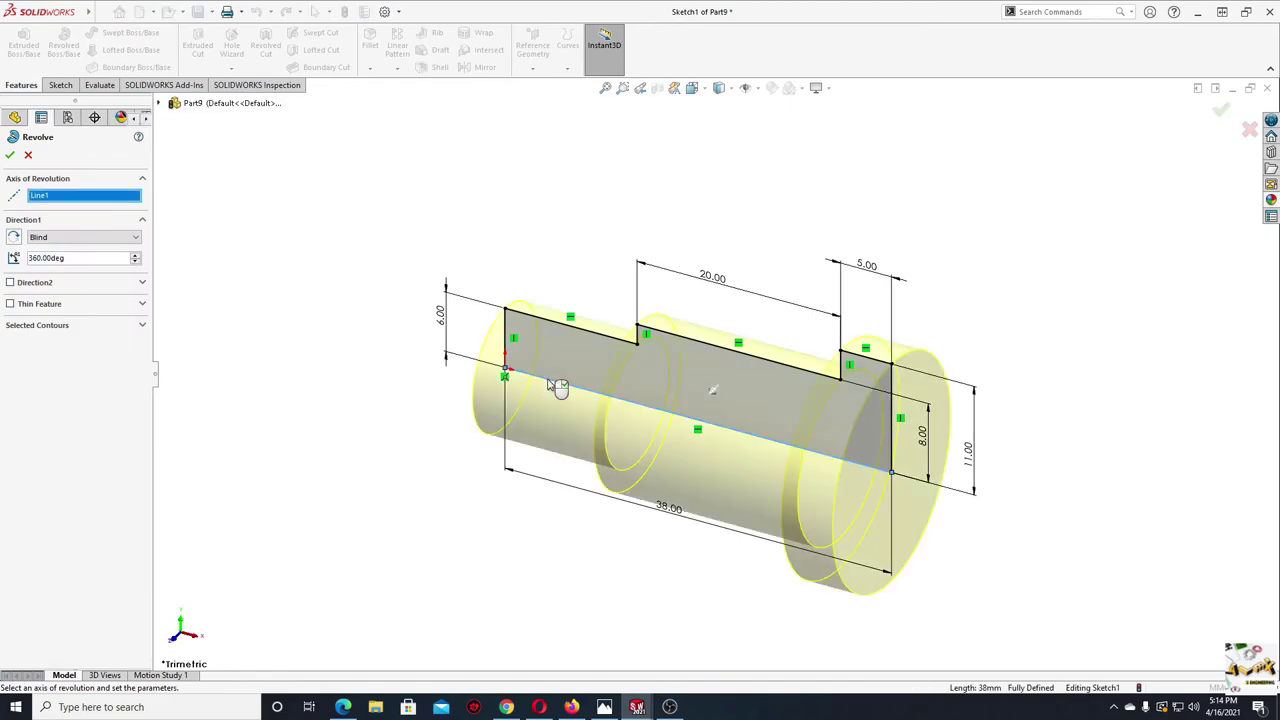
pyautogui.click(10, 155)
pyautogui.moveTo(420, 360); pyautogui.dragTo(363, 360, button='middle')
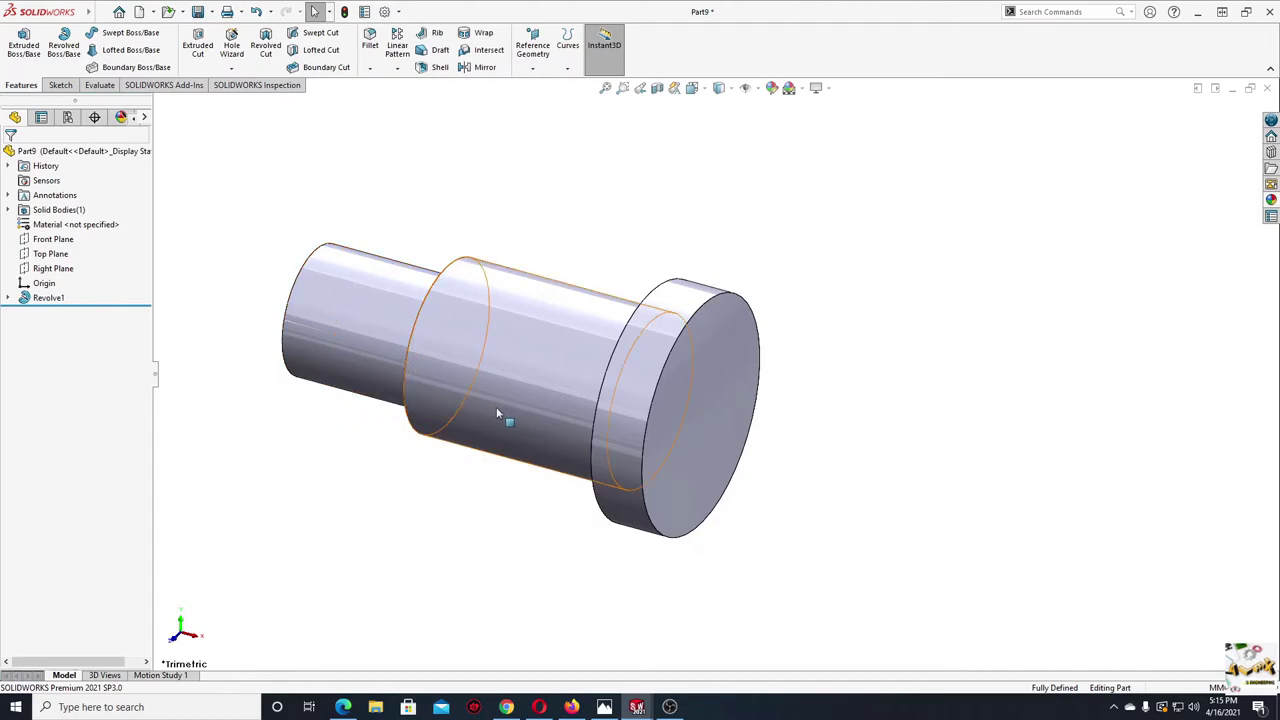
pyautogui.moveTo(497, 413); pyautogui.dragTo(510, 491, button='middle')
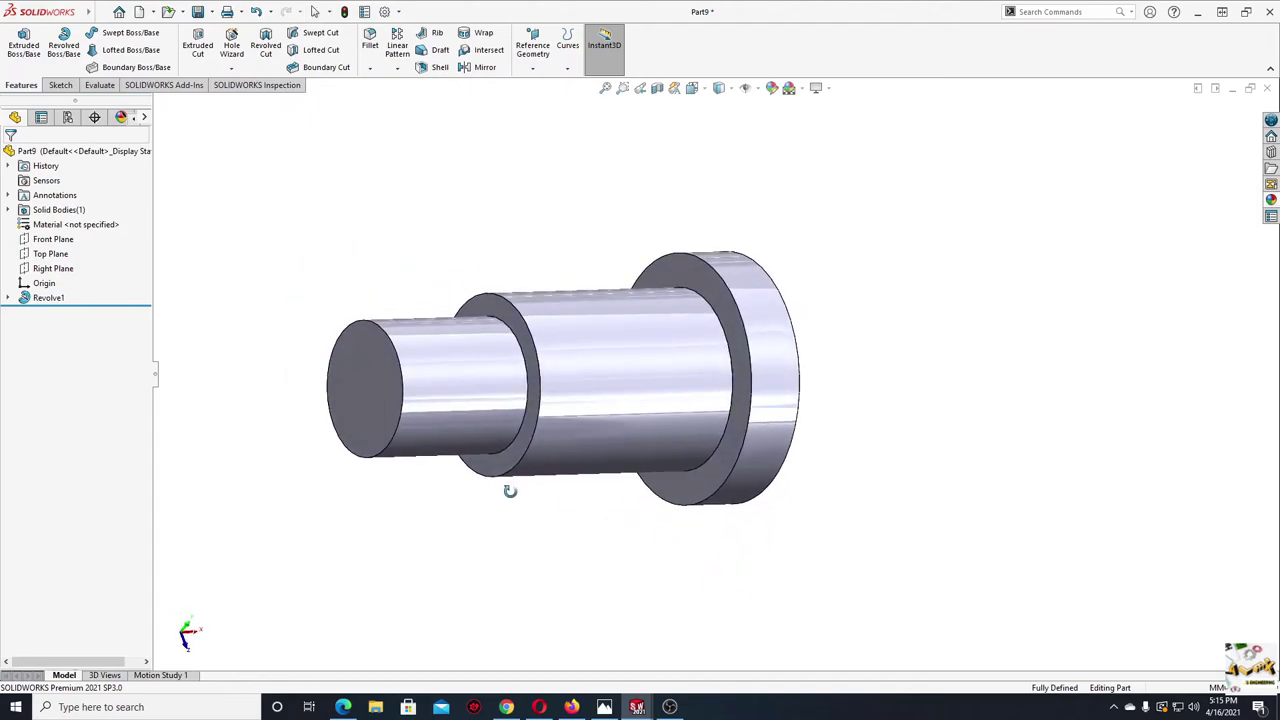
# - Add a 1.5 mm × 45° chamfer to the front edge of the pin's small end
pyautogui.click(371, 68)
pyautogui.click(396, 100)
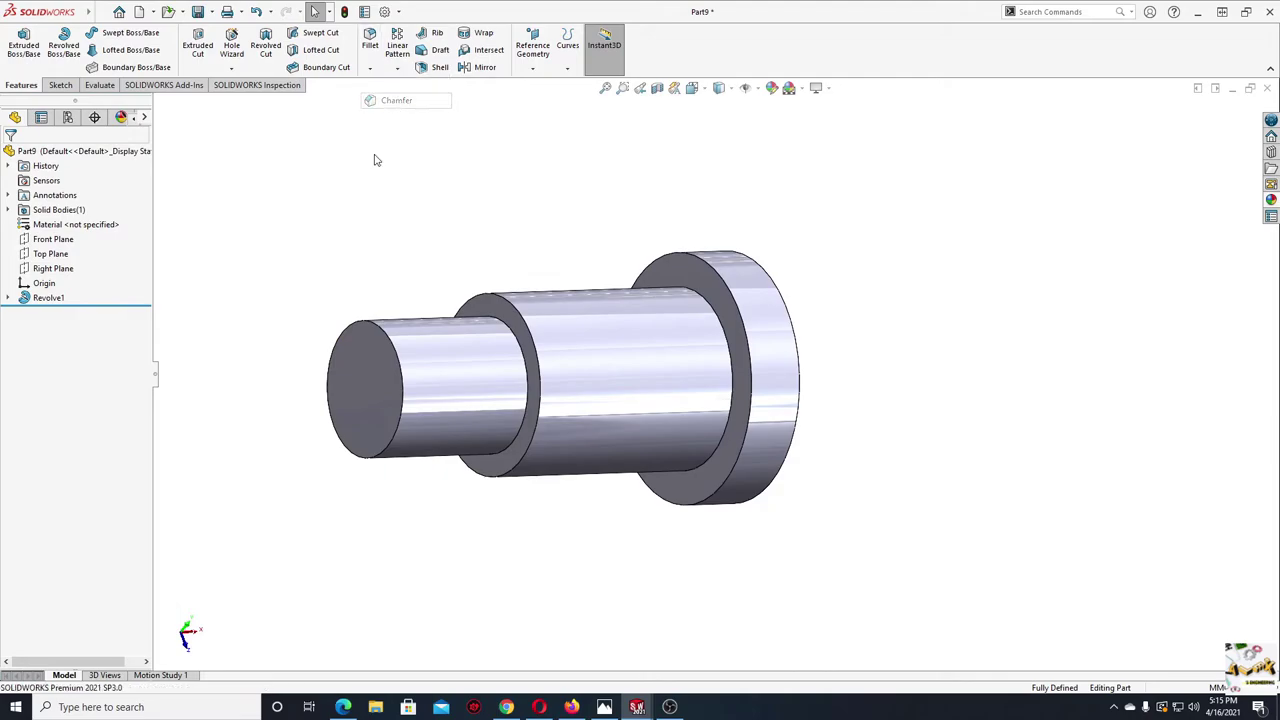
pyautogui.click(368, 326)
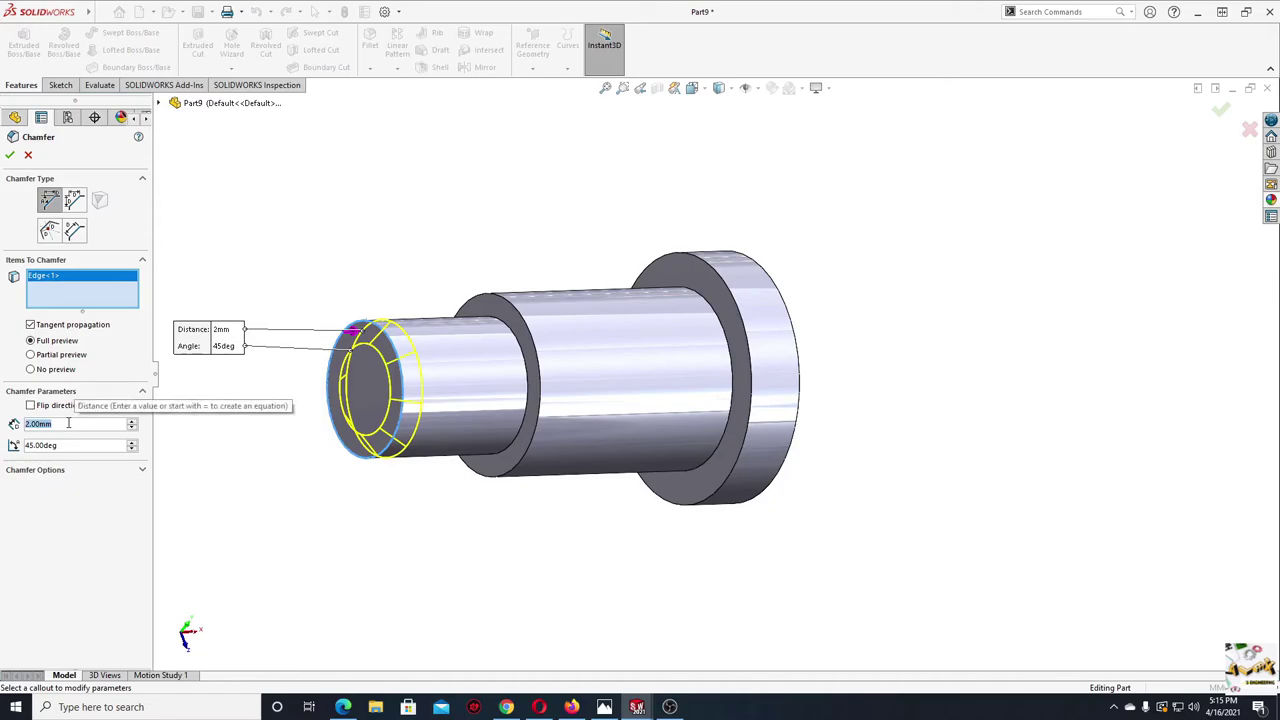
pyautogui.write('1.5')
pyautogui.press('Return')
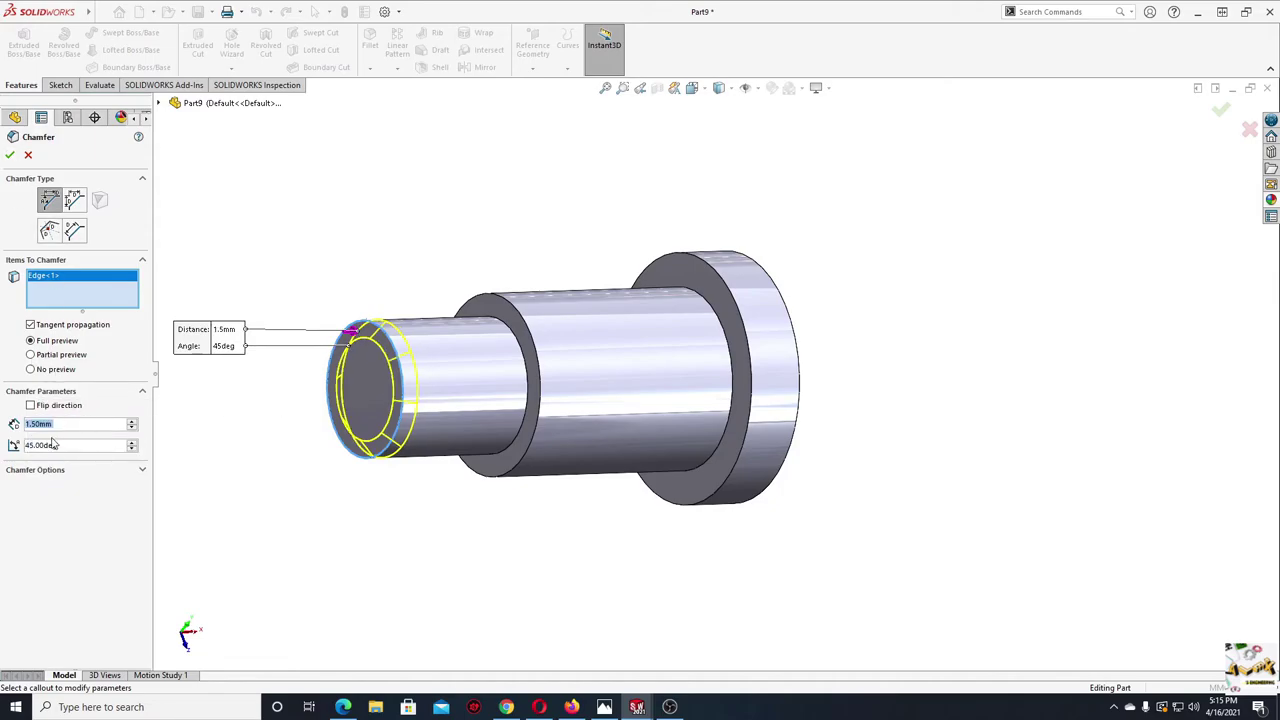
pyautogui.click(12, 157)
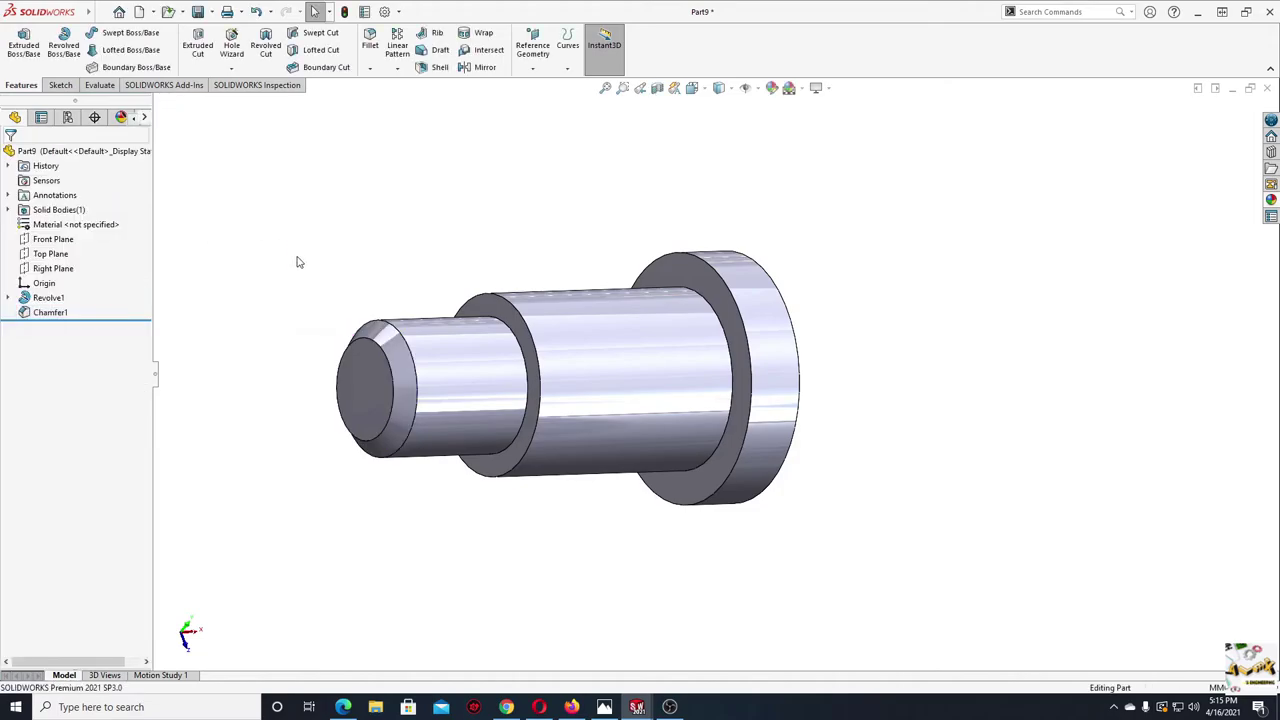
pyautogui.click(232, 70)
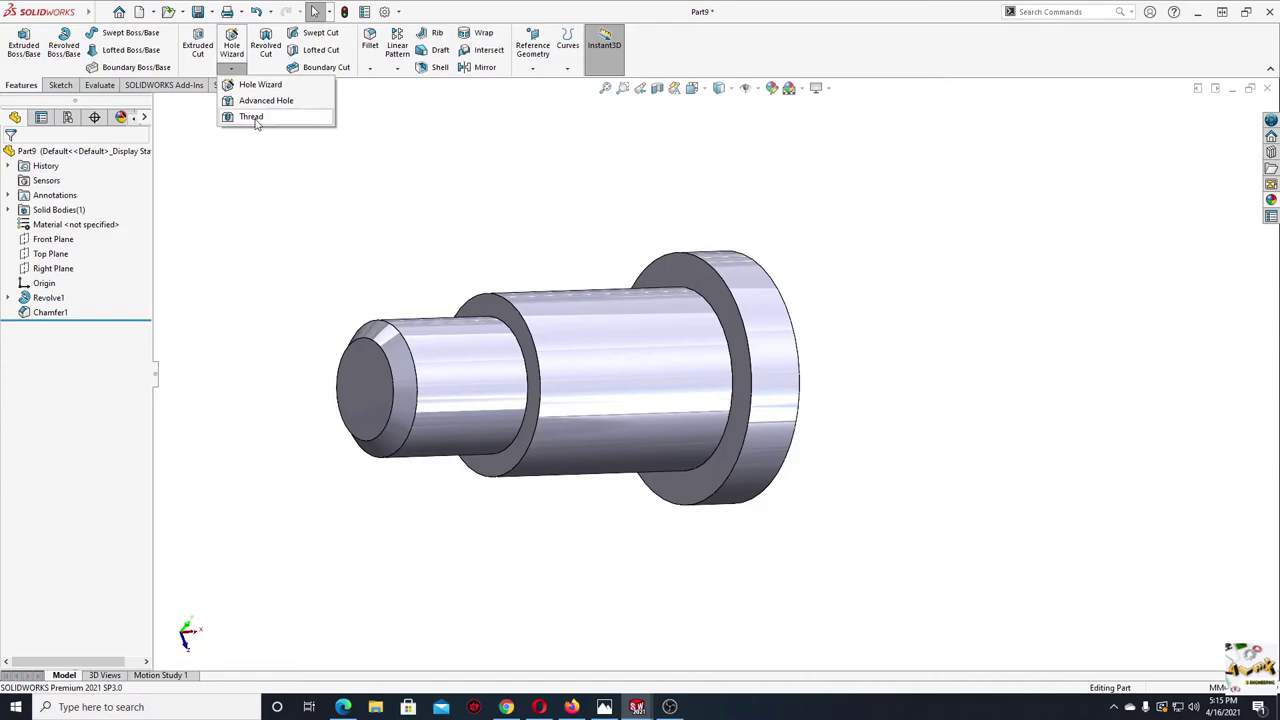
# - Start a thread on the small end edge, offset 2 mm in reverse, 12 mm deep
pyautogui.click(253, 117)
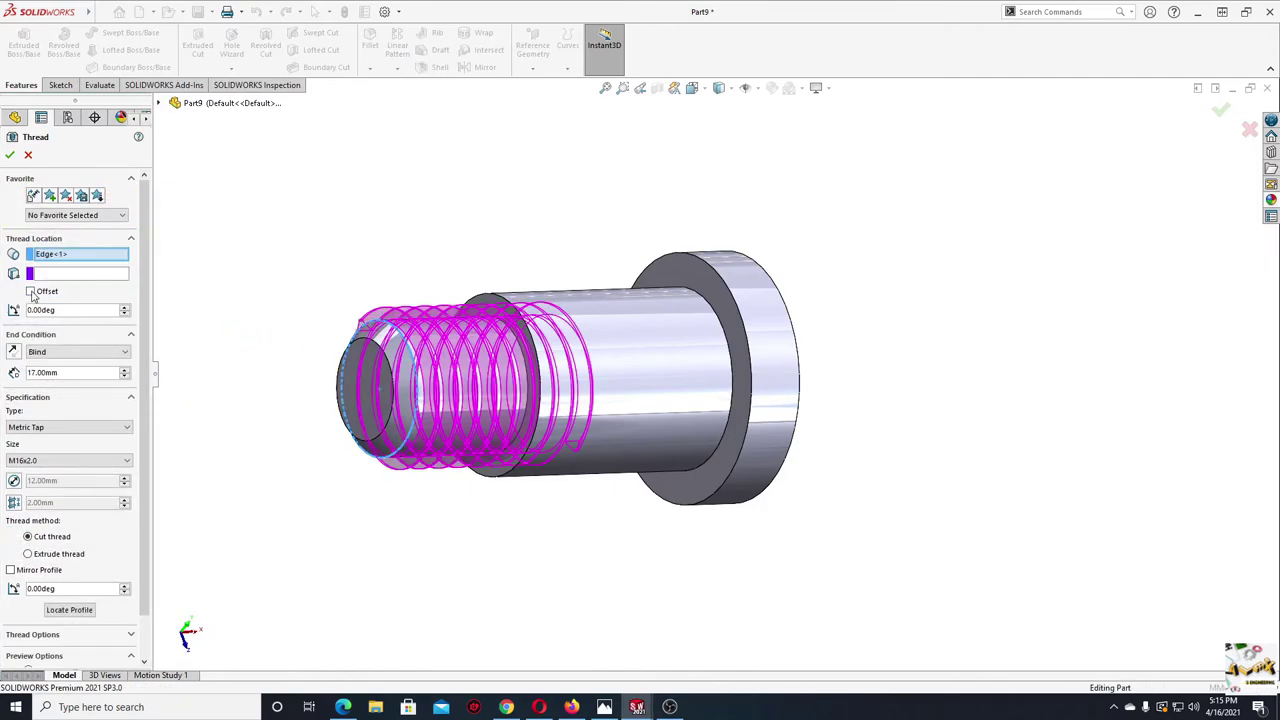
pyautogui.click(31, 292)
pyautogui.click(14, 311)
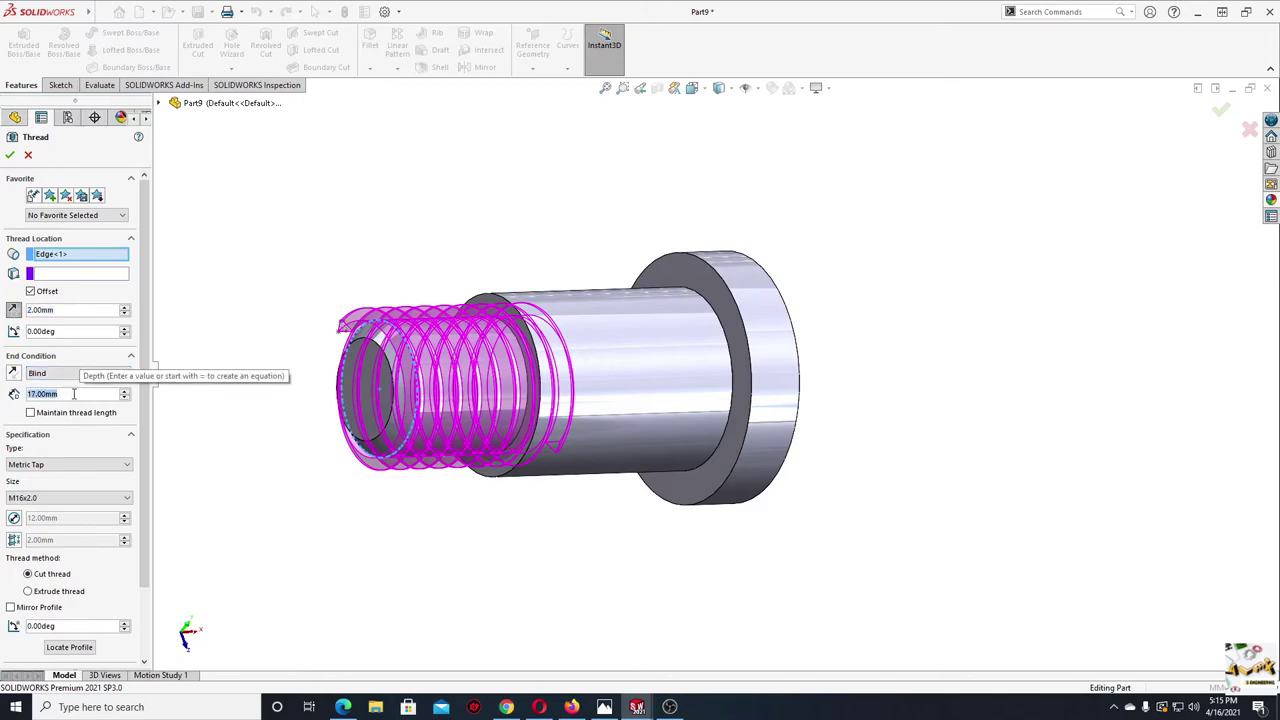
pyautogui.write('12')
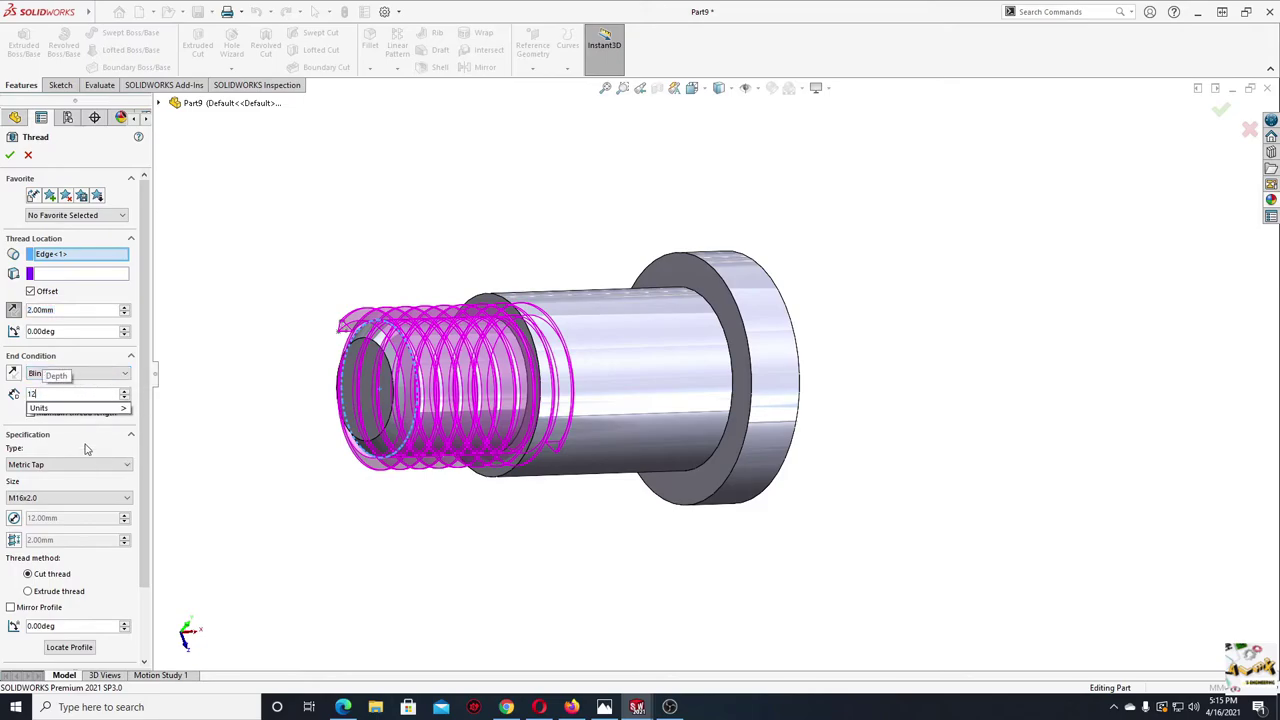
pyautogui.press('Return')
# - Set the thread type to Metric Die with size M12x1.75 and inspect the preview
pyautogui.click(70, 433)
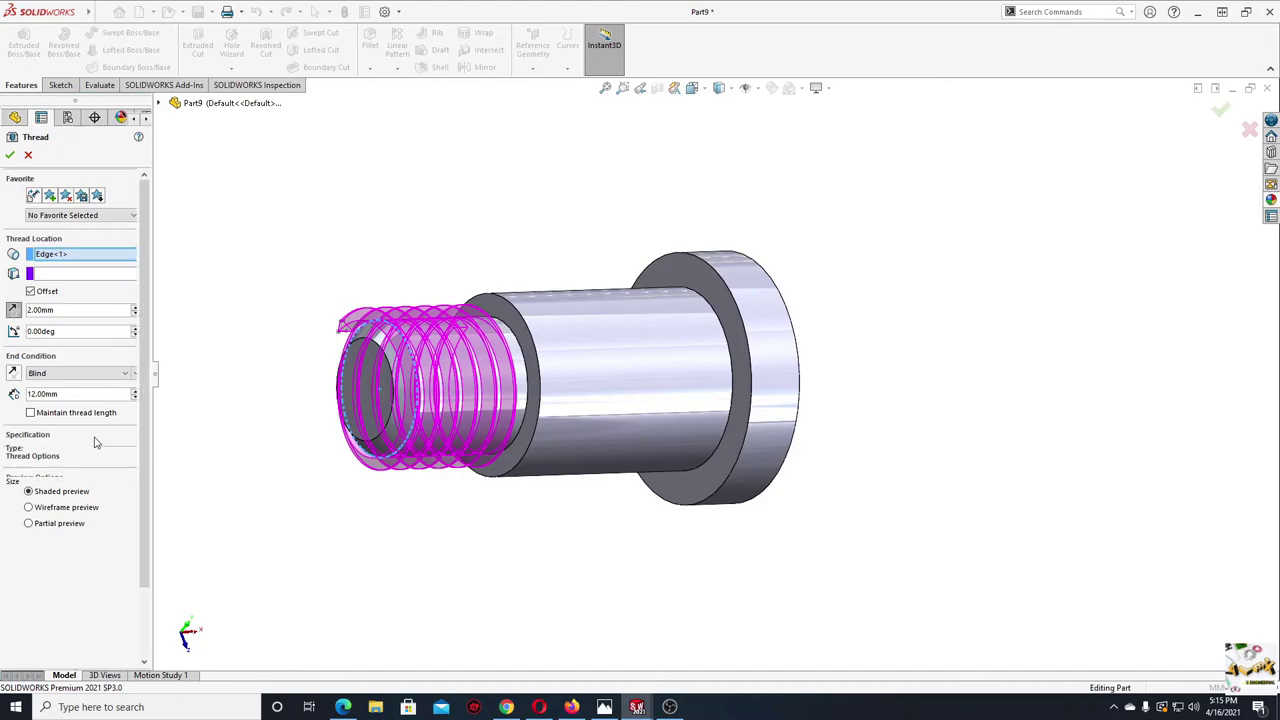
pyautogui.click(70, 464)
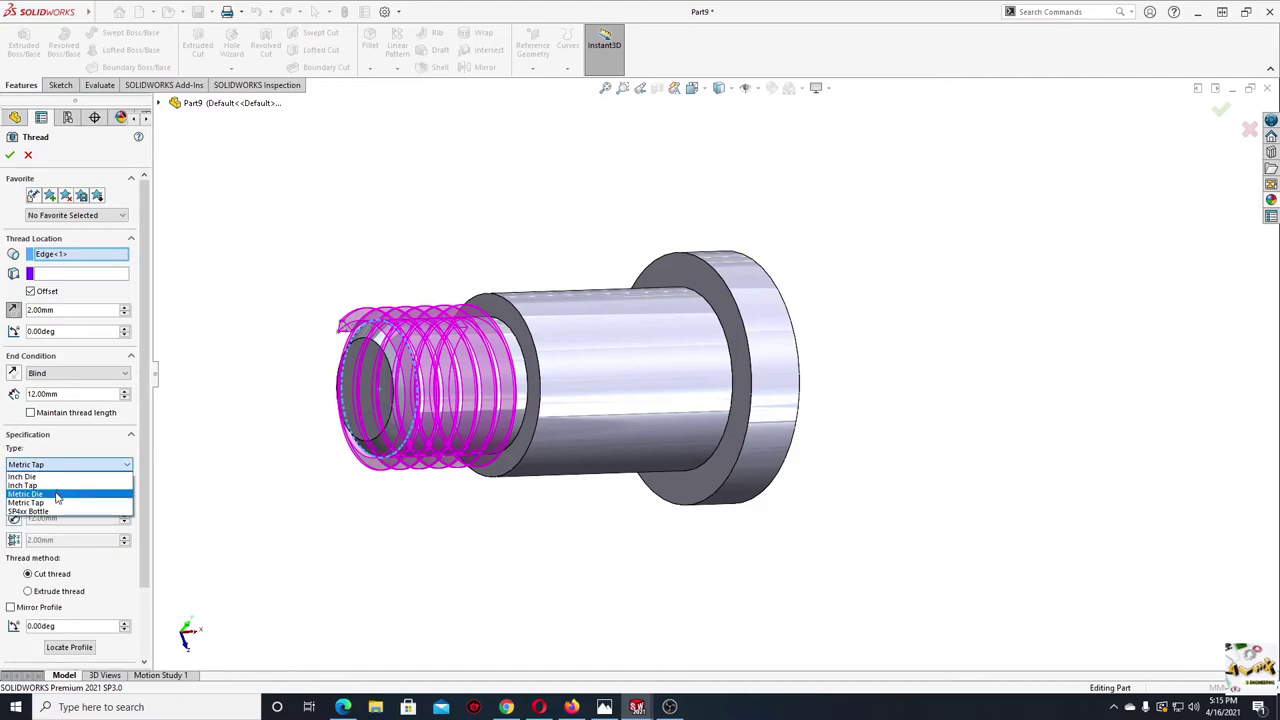
pyautogui.click(55, 493)
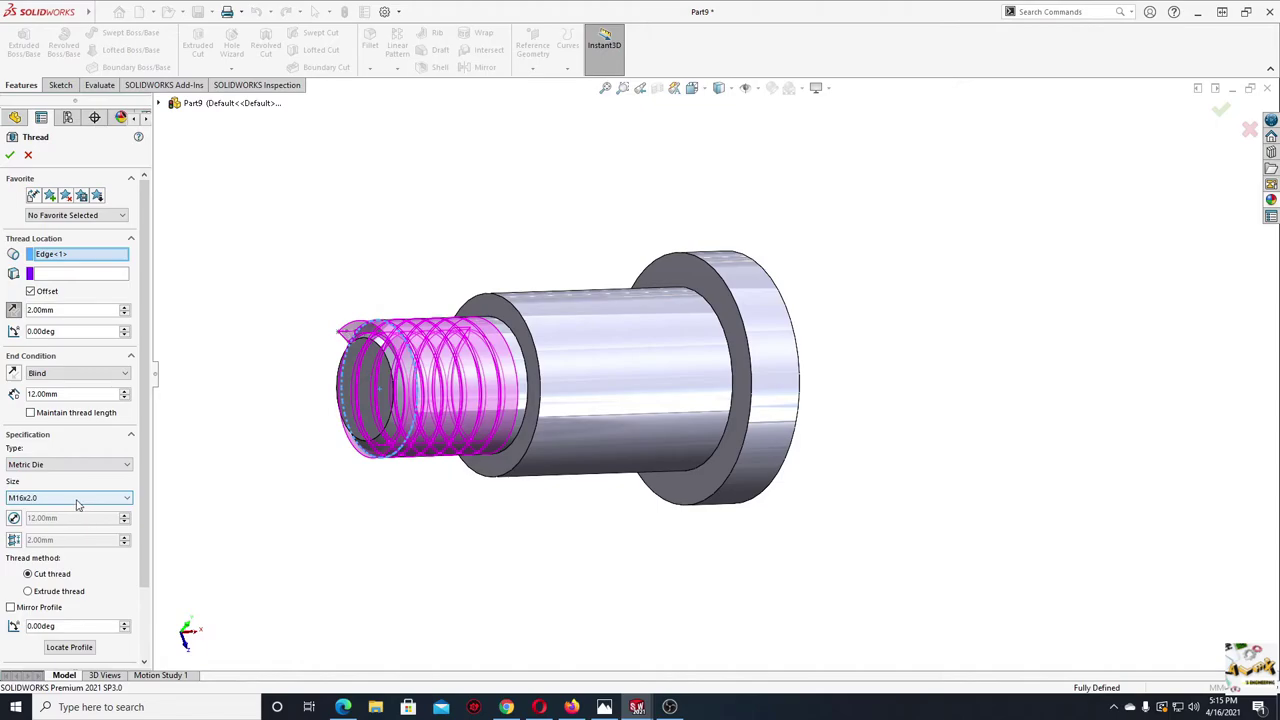
pyautogui.click(76, 500)
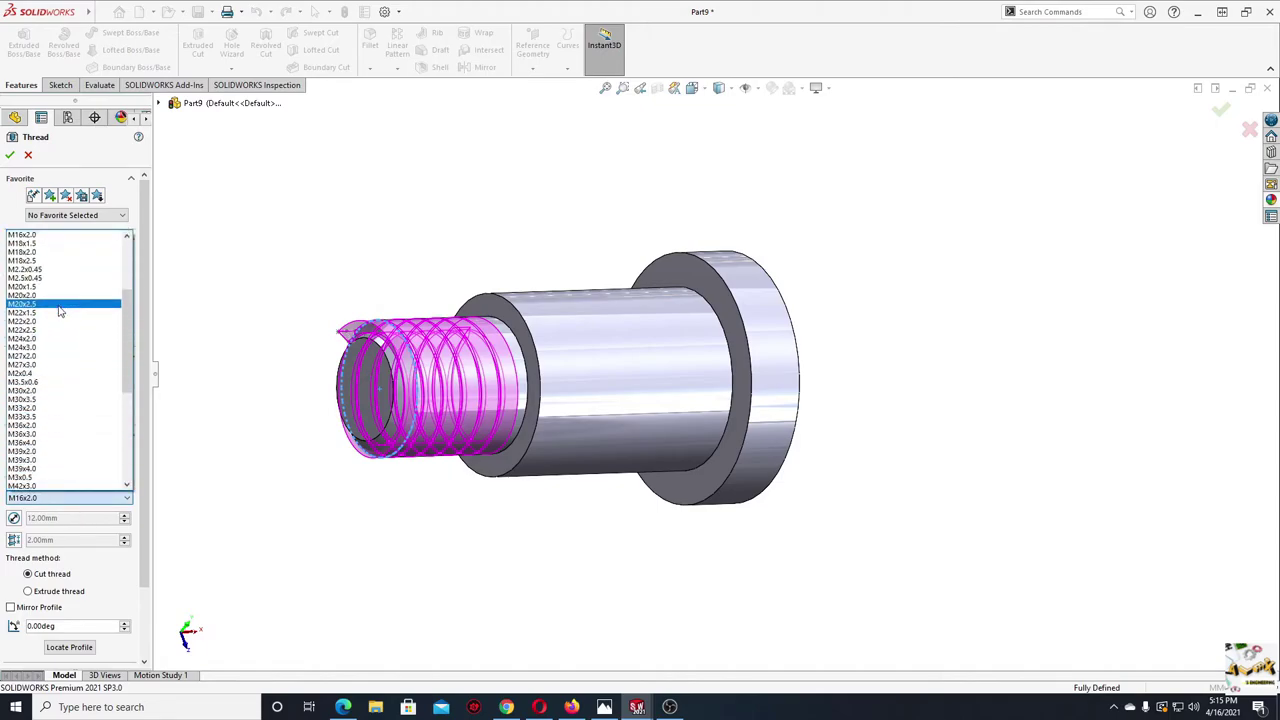
pyautogui.scroll(3, 65, 288)
pyautogui.scroll(2, 65, 288)
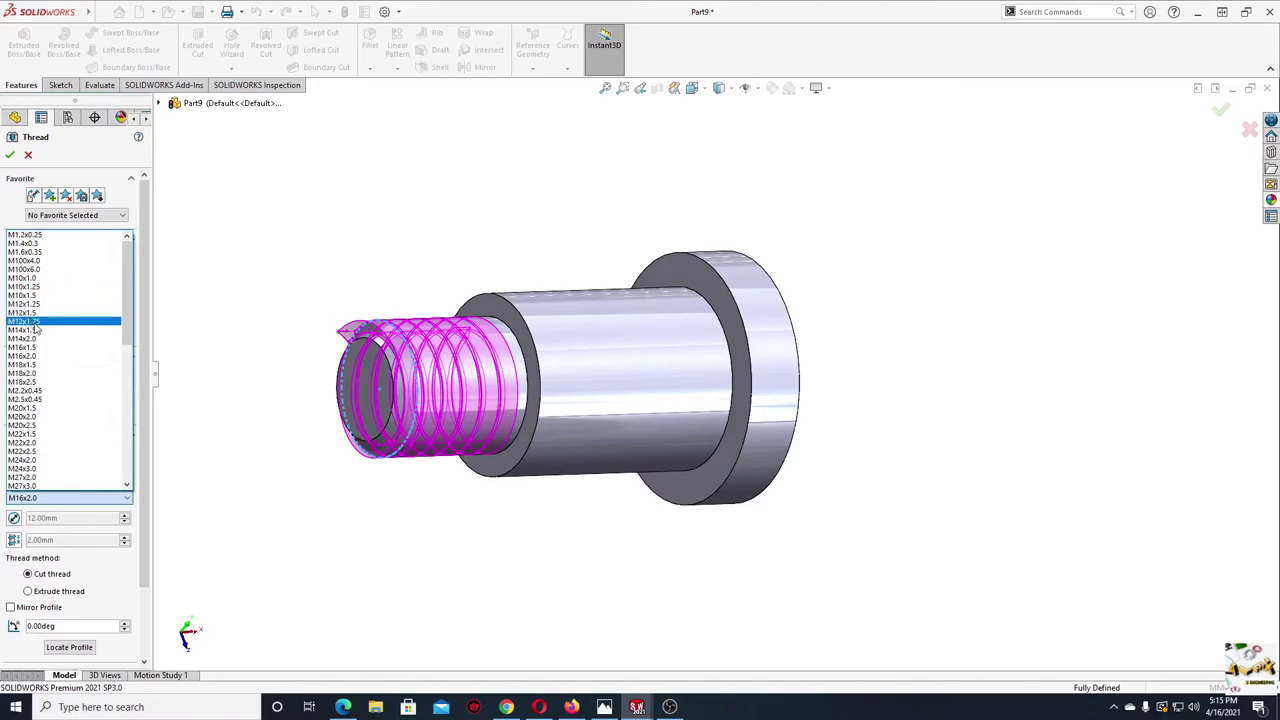
pyautogui.click(33, 321)
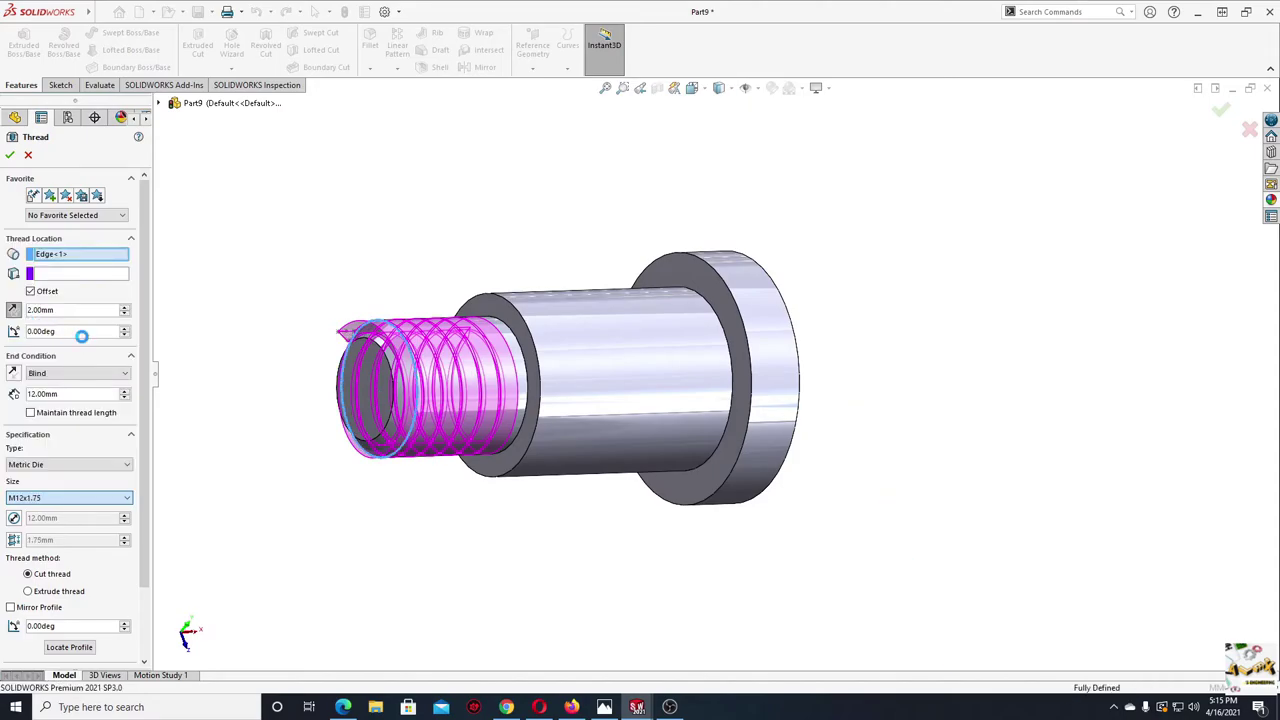
pyautogui.moveTo(205, 372)
pyautogui.mouseDown(button='middle')
pyautogui.moveTo(434, 634)
pyautogui.moveTo(503, 654)
pyautogui.moveTo(356, 517)
pyautogui.mouseUp(button='middle')
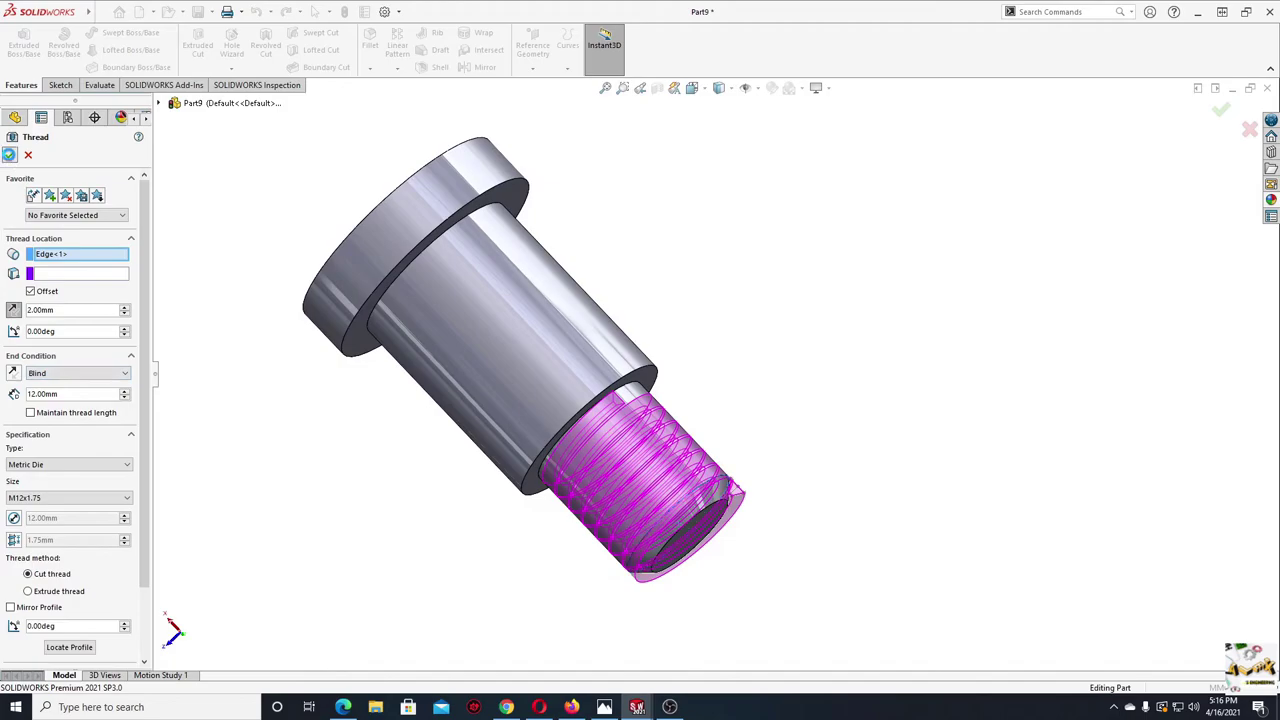
pyautogui.moveTo(411, 506)
pyautogui.mouseDown(button='middle')
pyautogui.moveTo(180, 491)
pyautogui.moveTo(315, 500)
pyautogui.moveTo(400, 603)
pyautogui.moveTo(363, 303)
pyautogui.moveTo(440, 318)
pyautogui.moveTo(314, 500)
pyautogui.moveTo(294, 509)
pyautogui.moveTo(671, 352)
pyautogui.moveTo(502, 354)
pyautogui.mouseUp(button='middle')
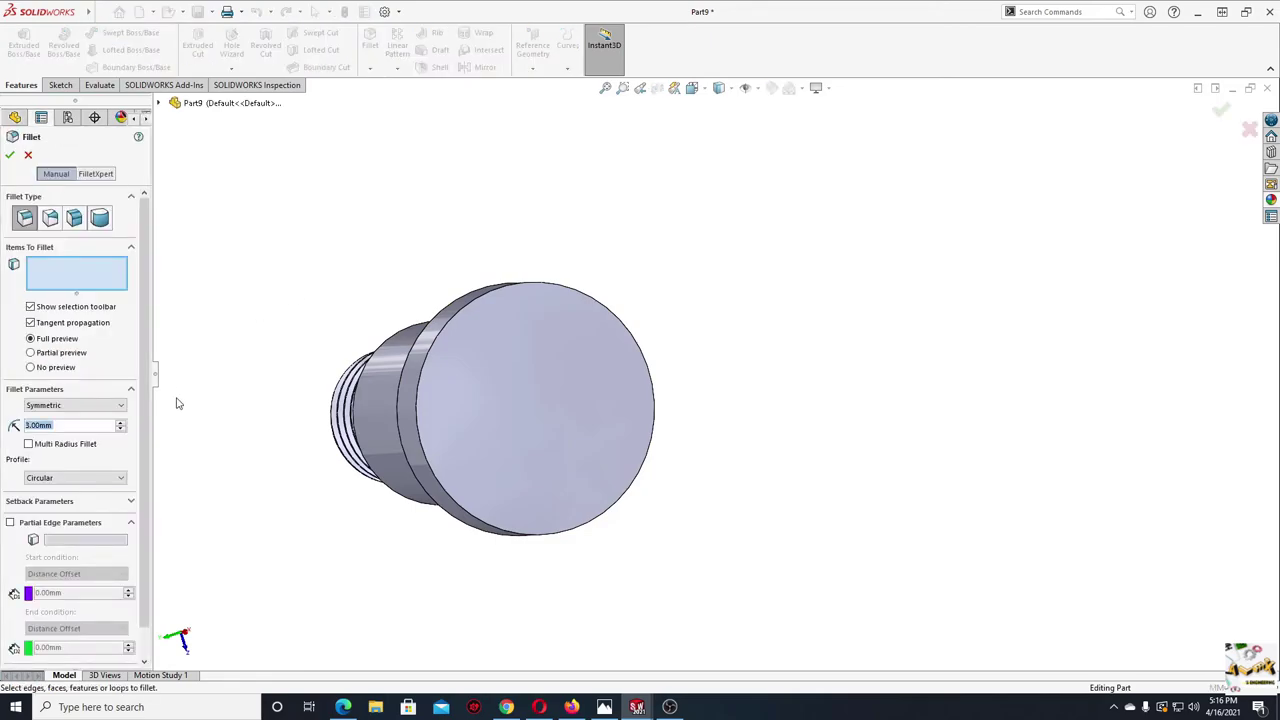
# - Round the pin head's front face rim with a 1.5 mm fillet
pyautogui.write('1.')
pyautogui.click(558, 381)
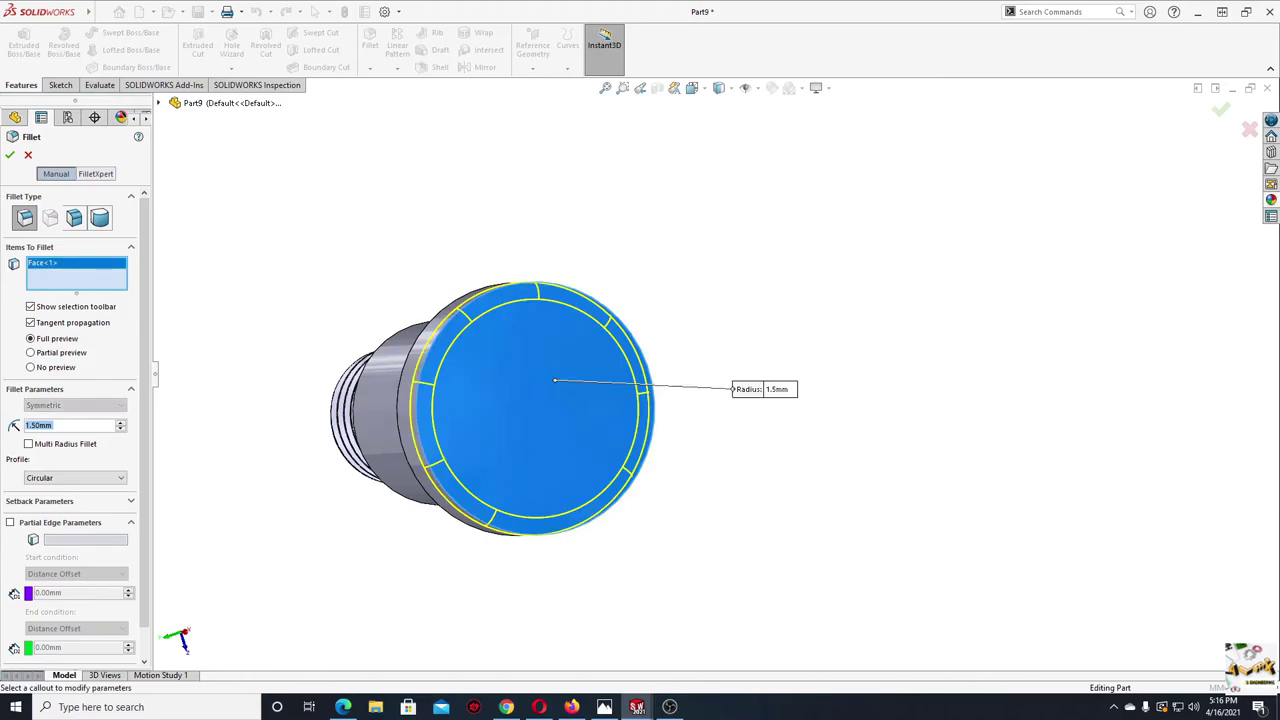
pyautogui.click(10, 156)
pyautogui.click(590, 398)
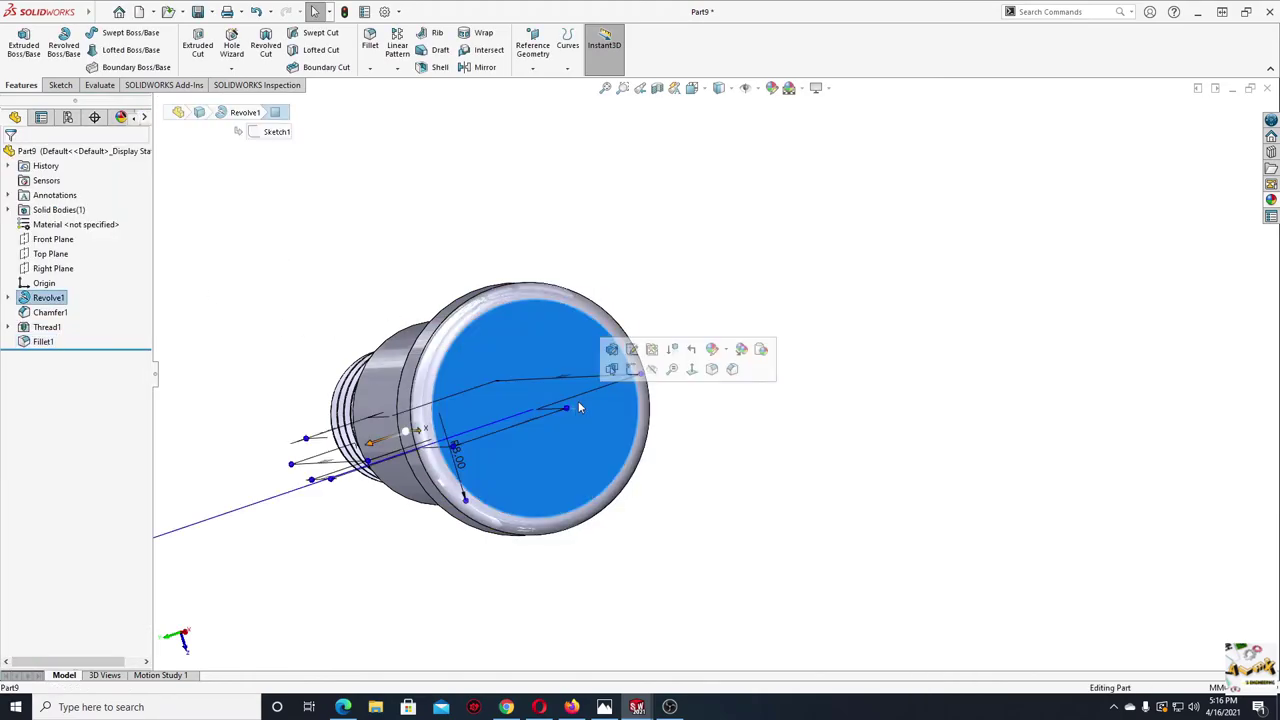
# - Sketch a centre rectangle on the head face, centred on the origin and spanning past the head
pyautogui.click(638, 376)
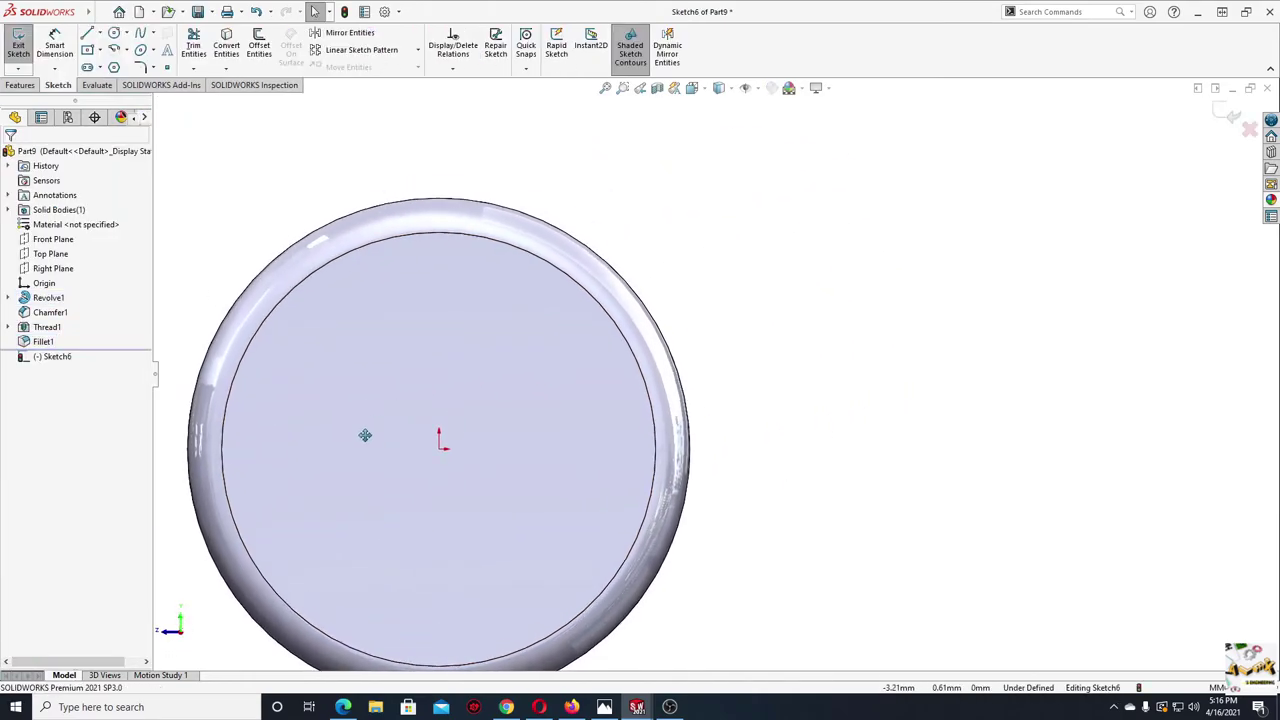
pyautogui.click(87, 55)
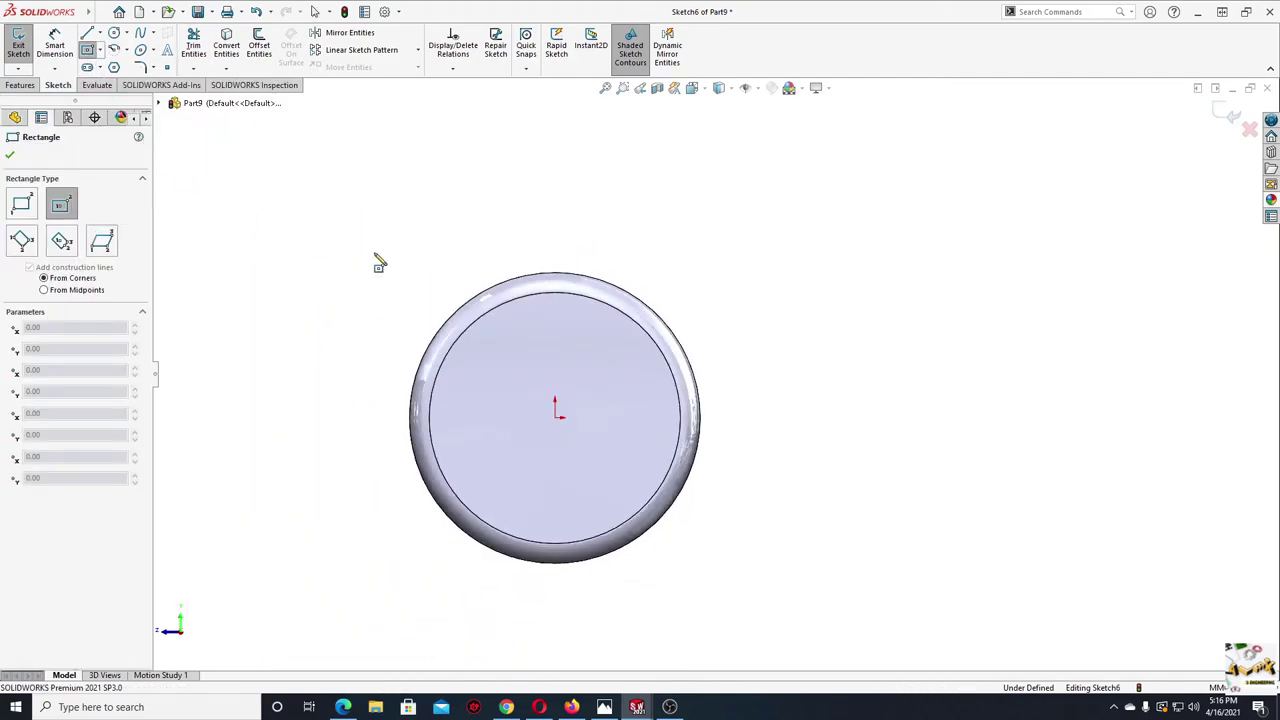
pyautogui.click(555, 414)
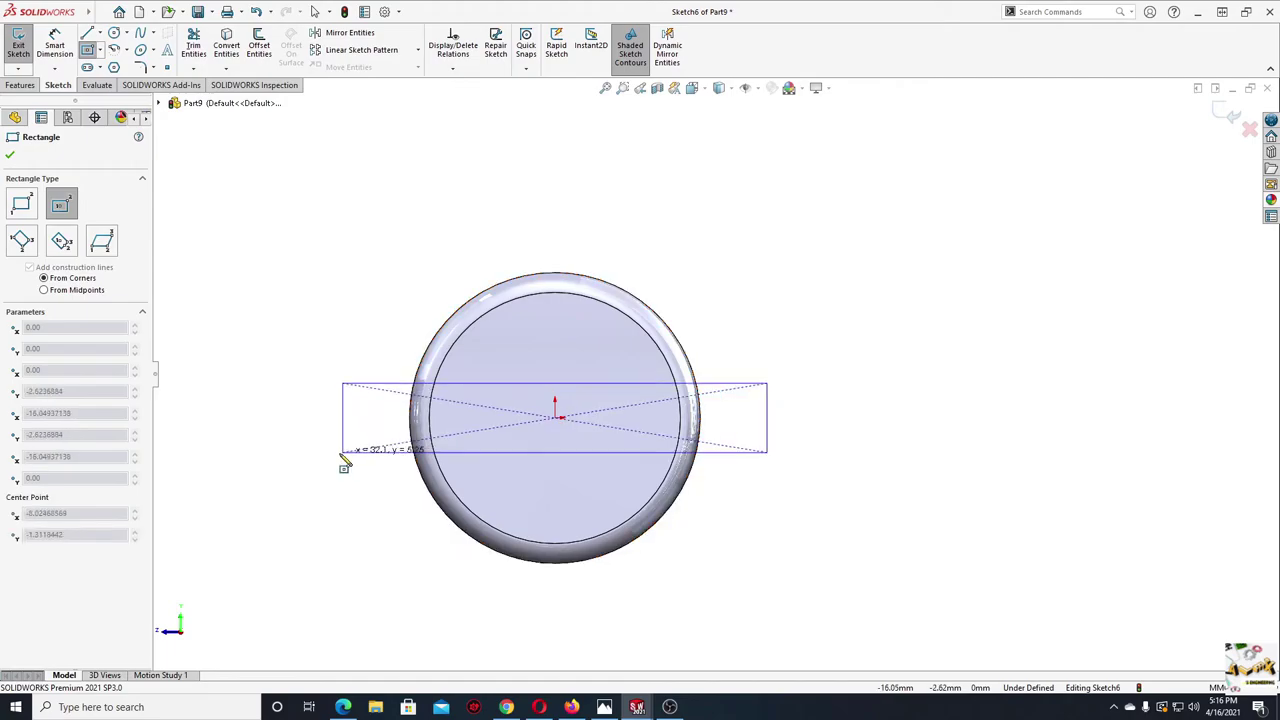
pyautogui.click(340, 456)
pyautogui.press('Escape')
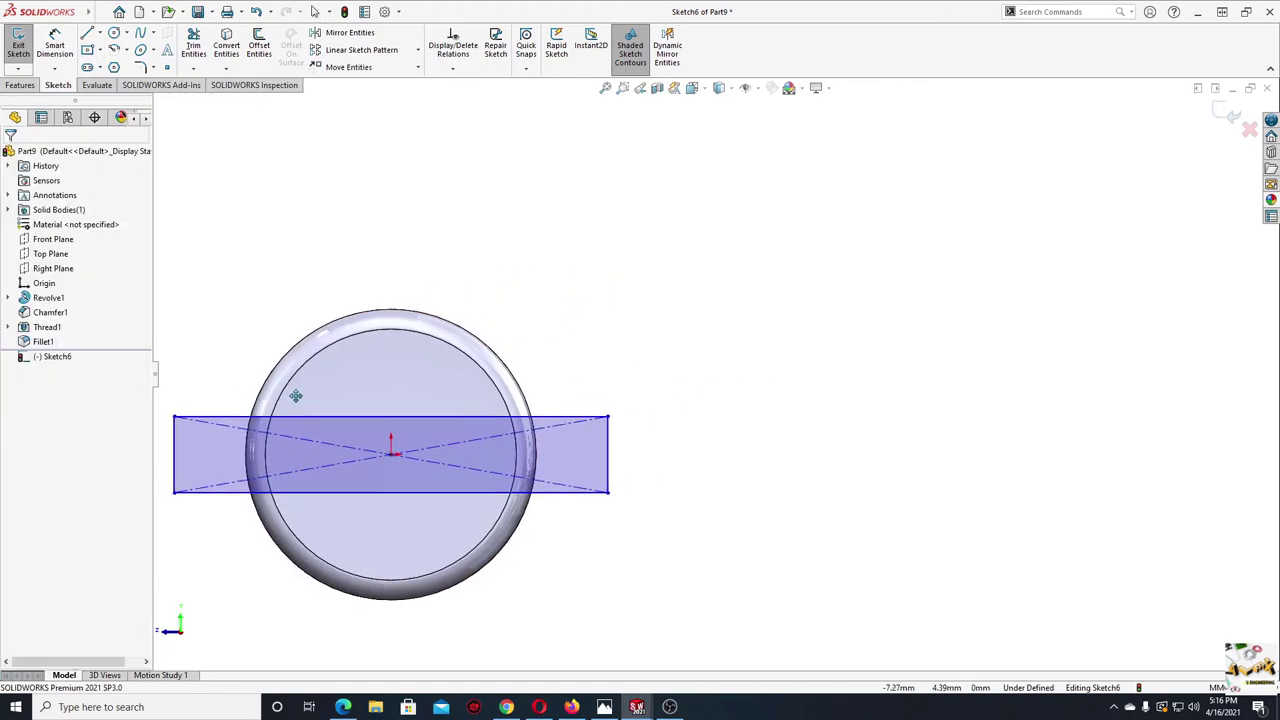
# - Dimension the rectangle's left edge to a height of 3 mm
pyautogui.click(55, 47)
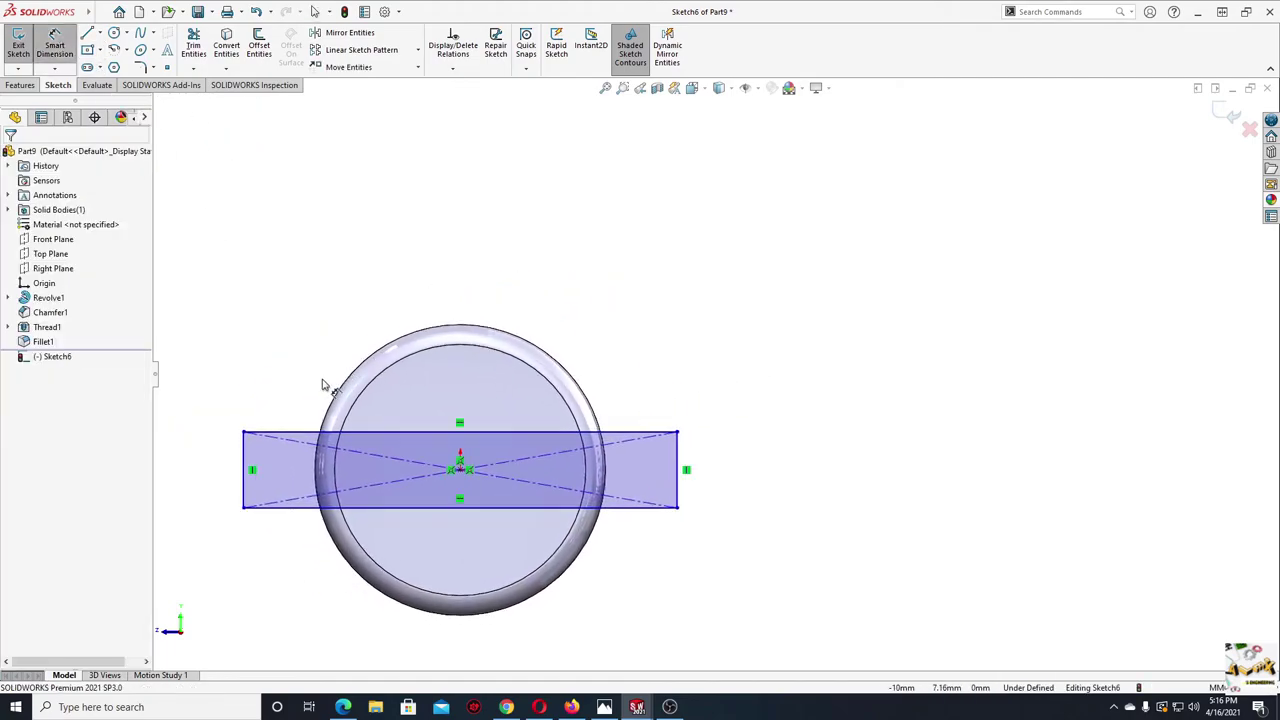
pyautogui.click(240, 477)
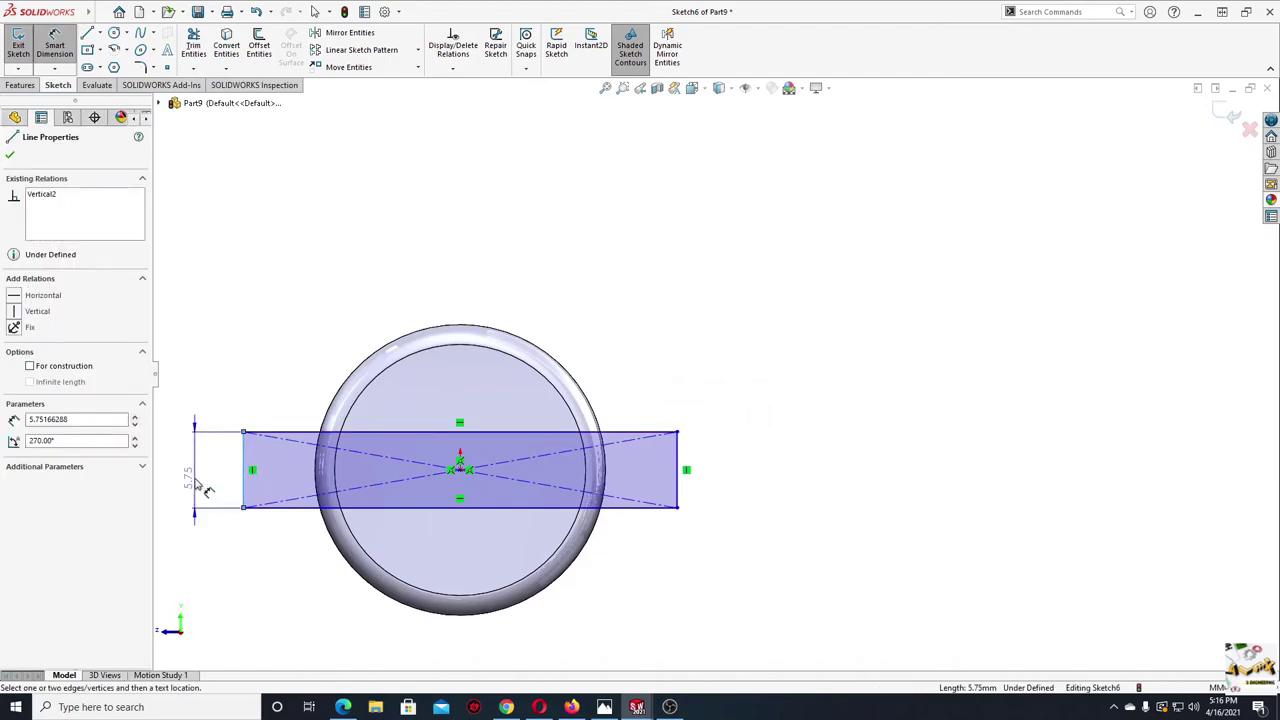
pyautogui.click(203, 488)
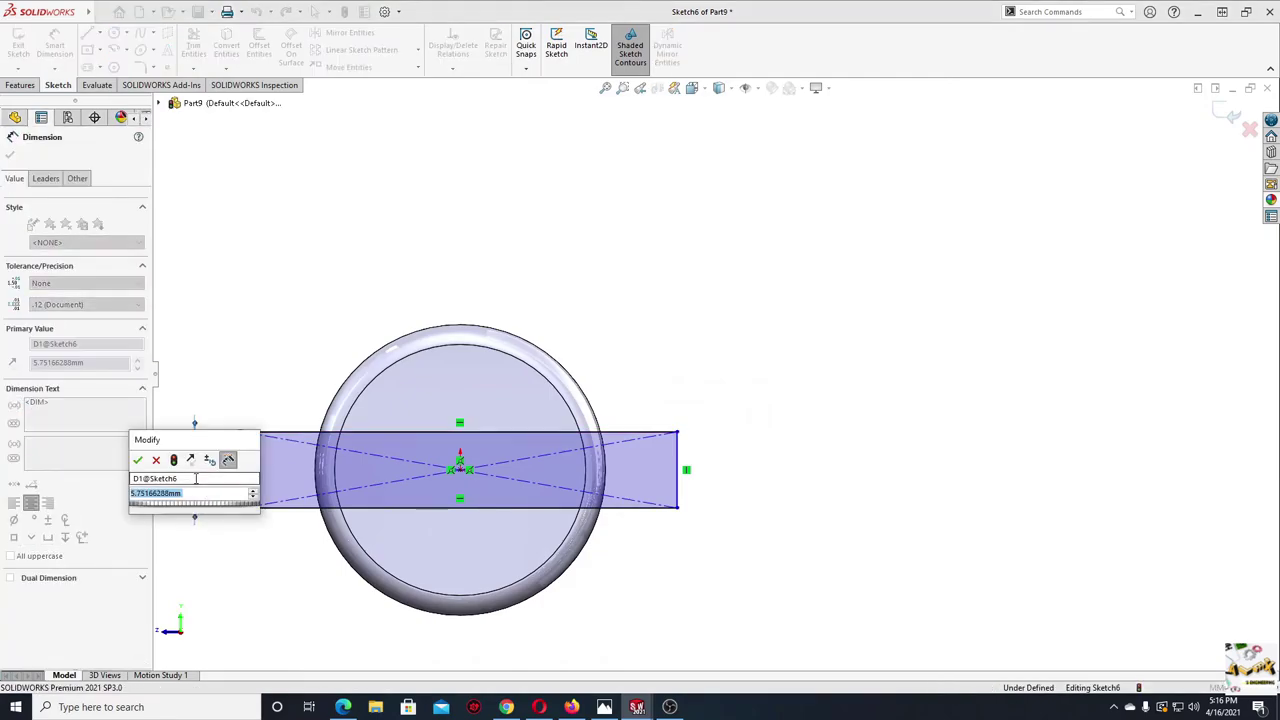
pyautogui.write('3')
pyautogui.press('Return')
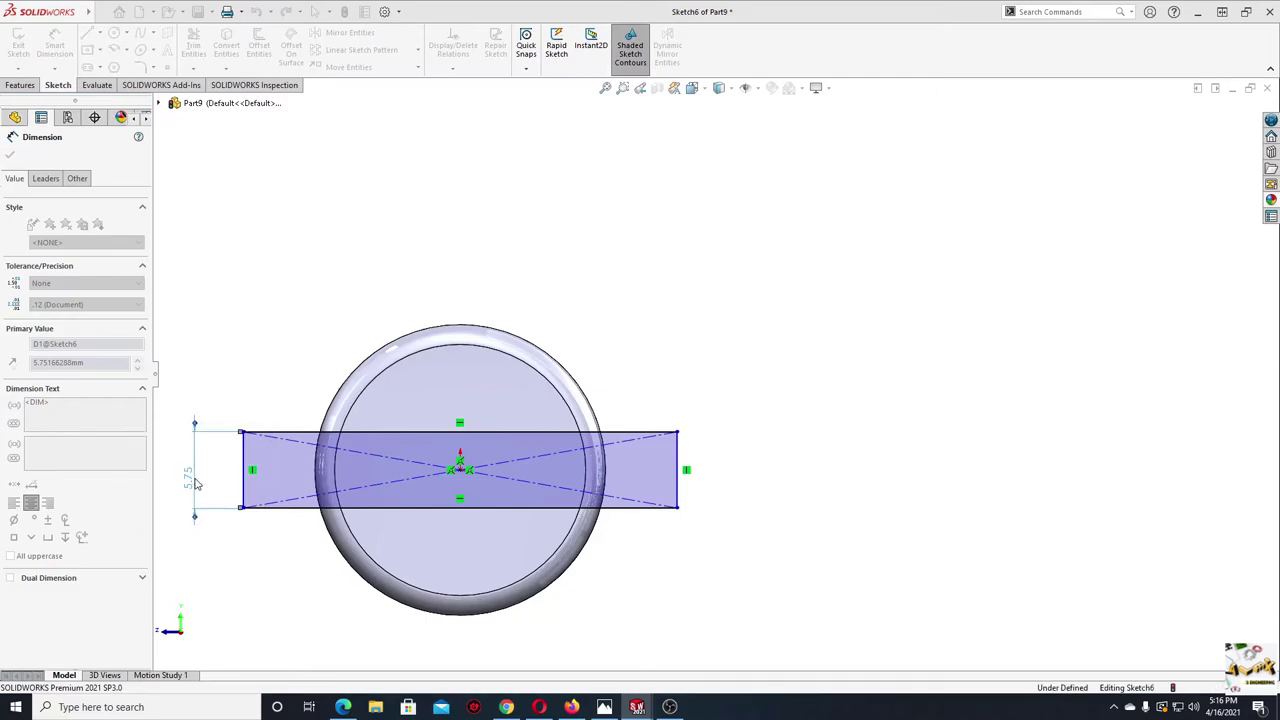
pyautogui.rightClick(247, 355)
pyautogui.click(290, 391)
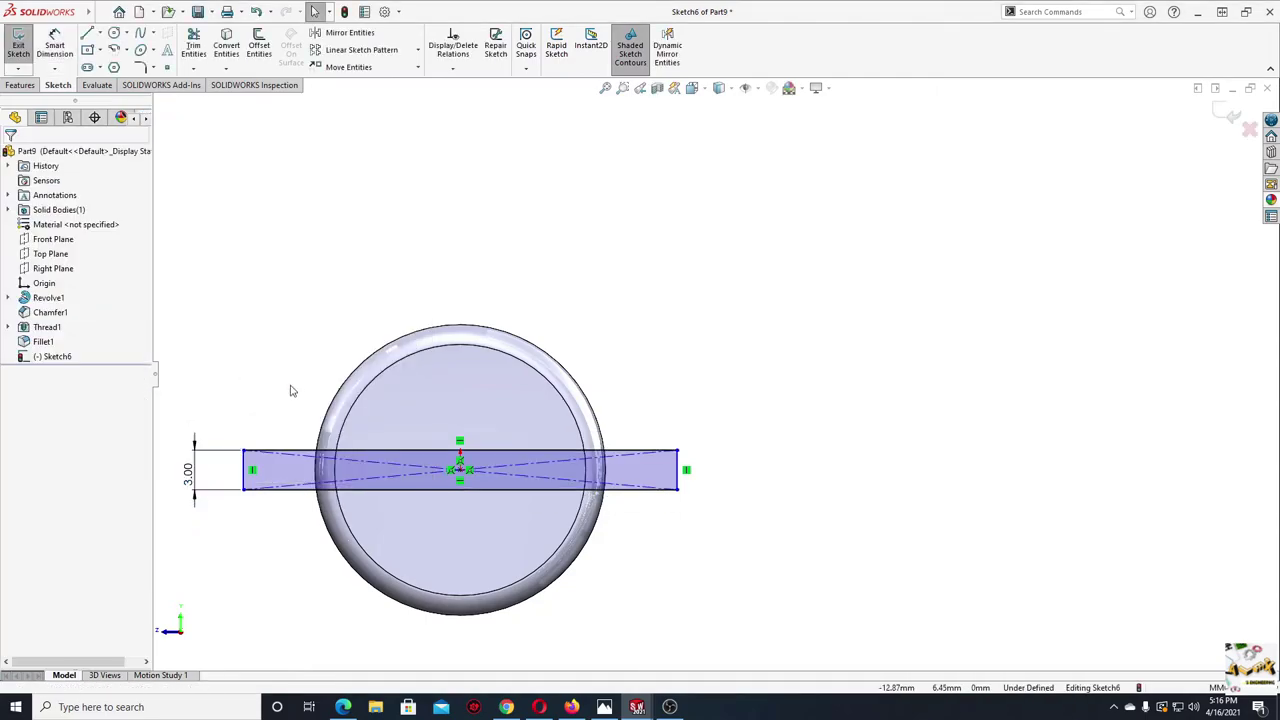
pyautogui.click(21, 85)
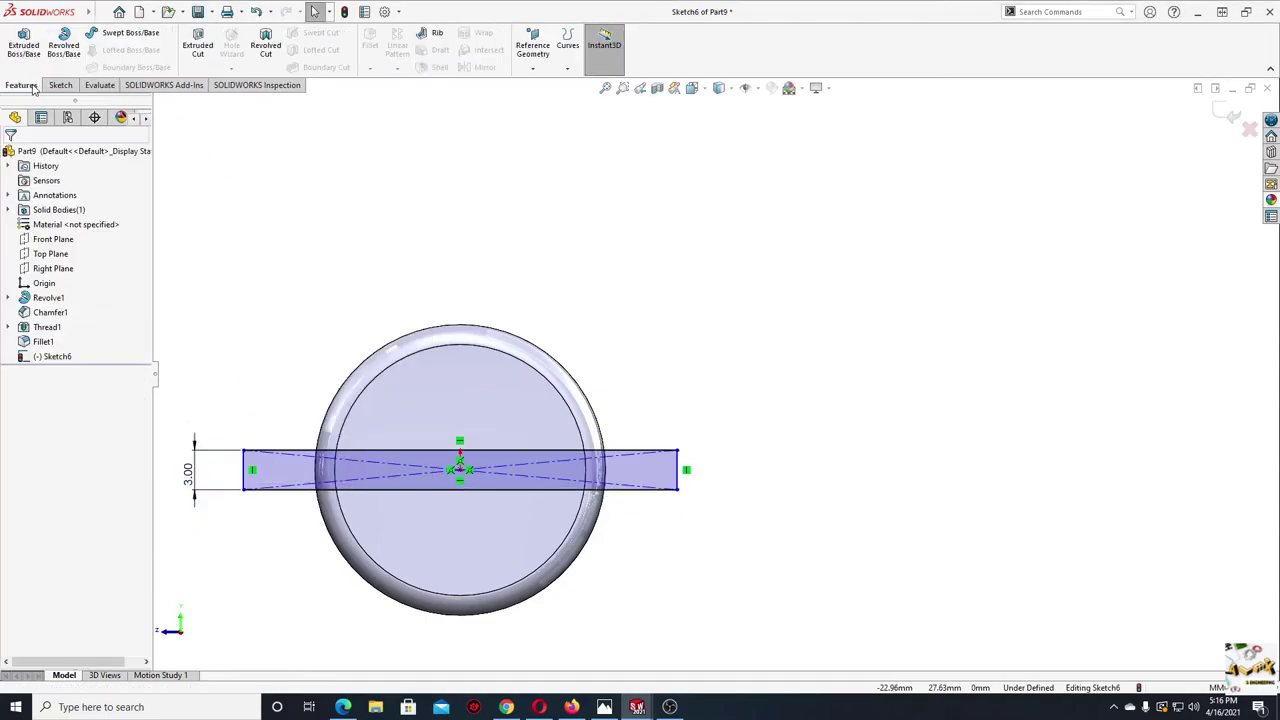
# - Extrude-cut the rectangle 1.5 mm deep to form the slot across the pin head
pyautogui.click(203, 48)
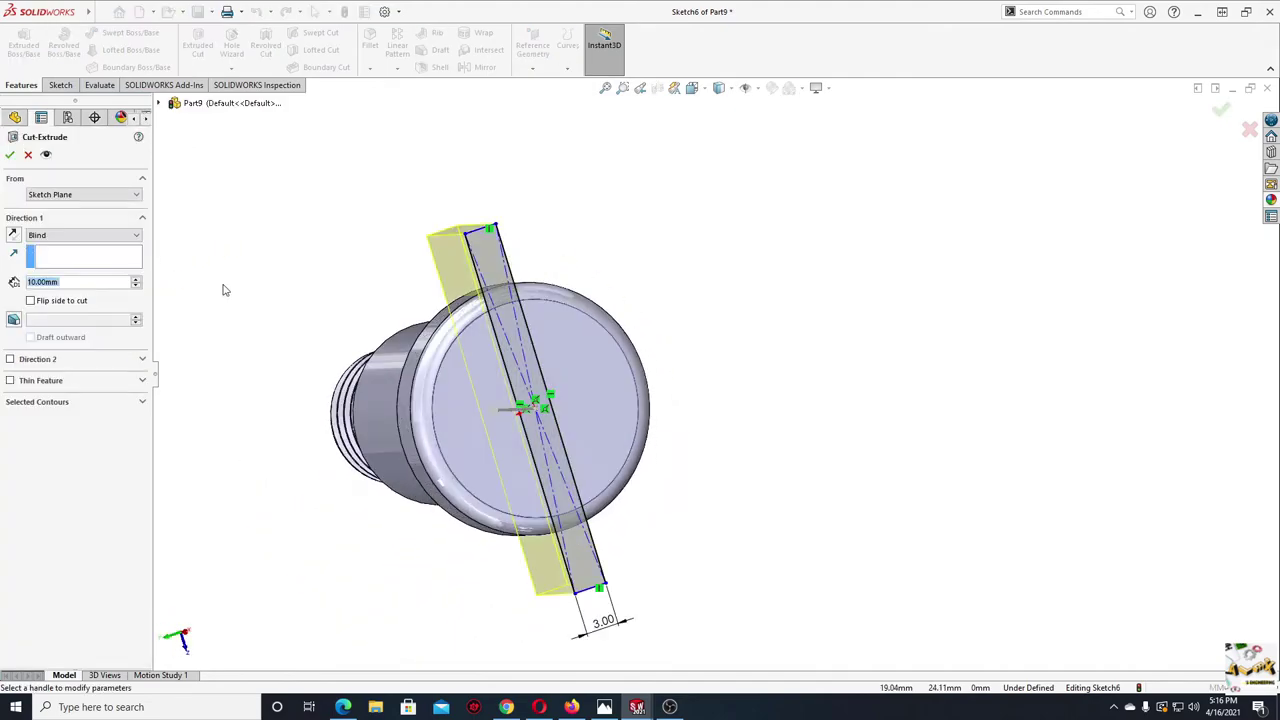
pyautogui.write('1')
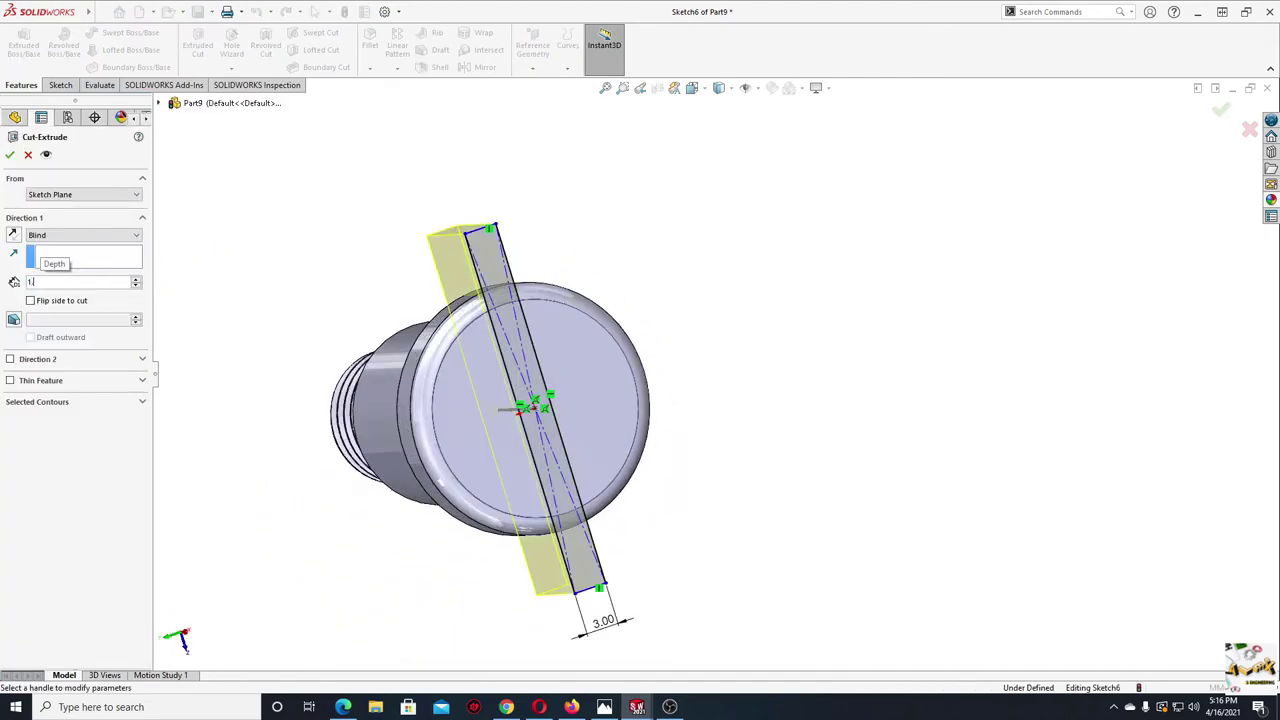
pyautogui.write('.5')
pyautogui.press('Return')
pyautogui.click(10, 154)
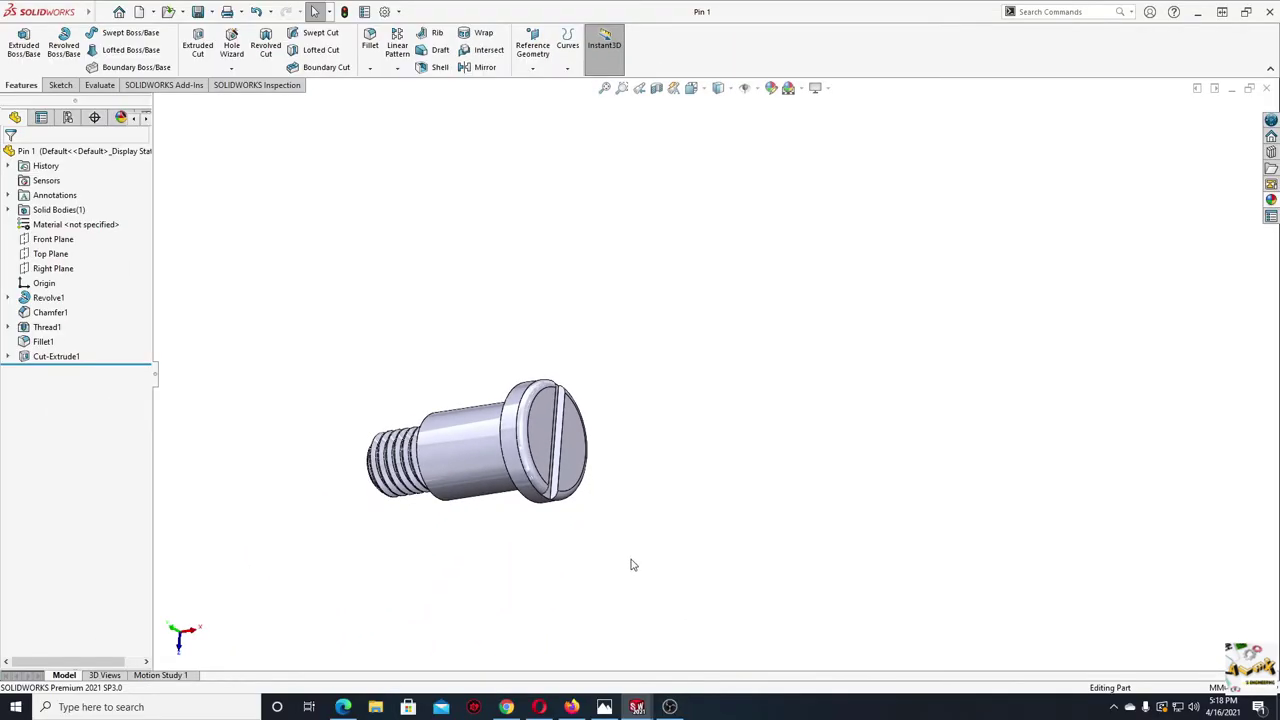
# - Switch over to the Bracket part window from the taskbar
pyautogui.keyDown('ctrl'); pyautogui.moveTo(557, 566); pyautogui.dragTo(577, 560, button='middle'); pyautogui.keyUp('ctrl')
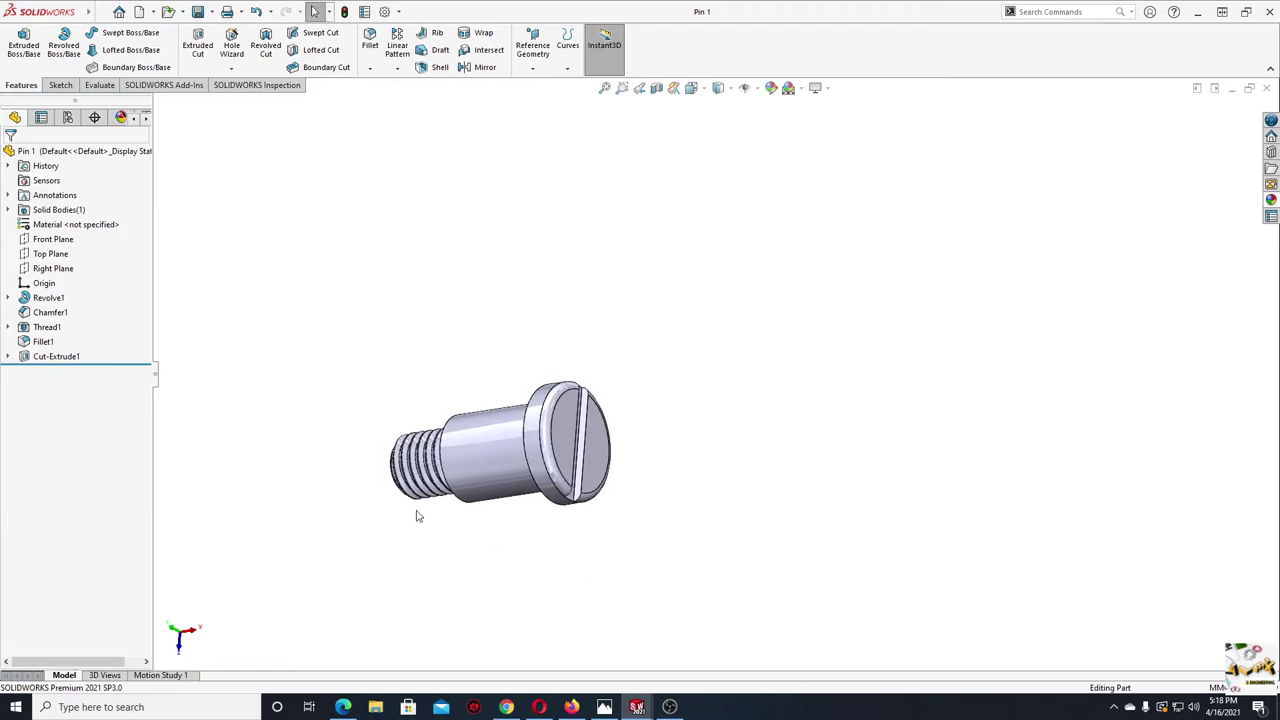
pyautogui.click(550, 645)
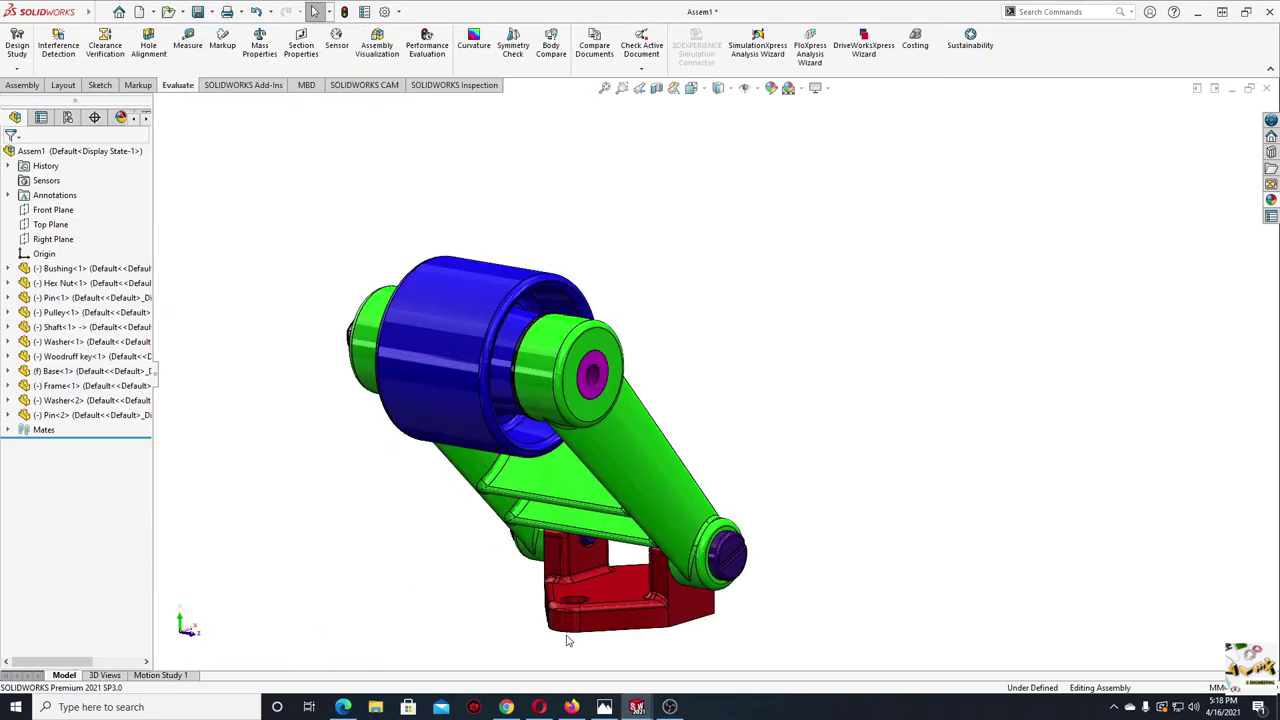
pyautogui.moveTo(637, 707)
pyautogui.click(650, 640)
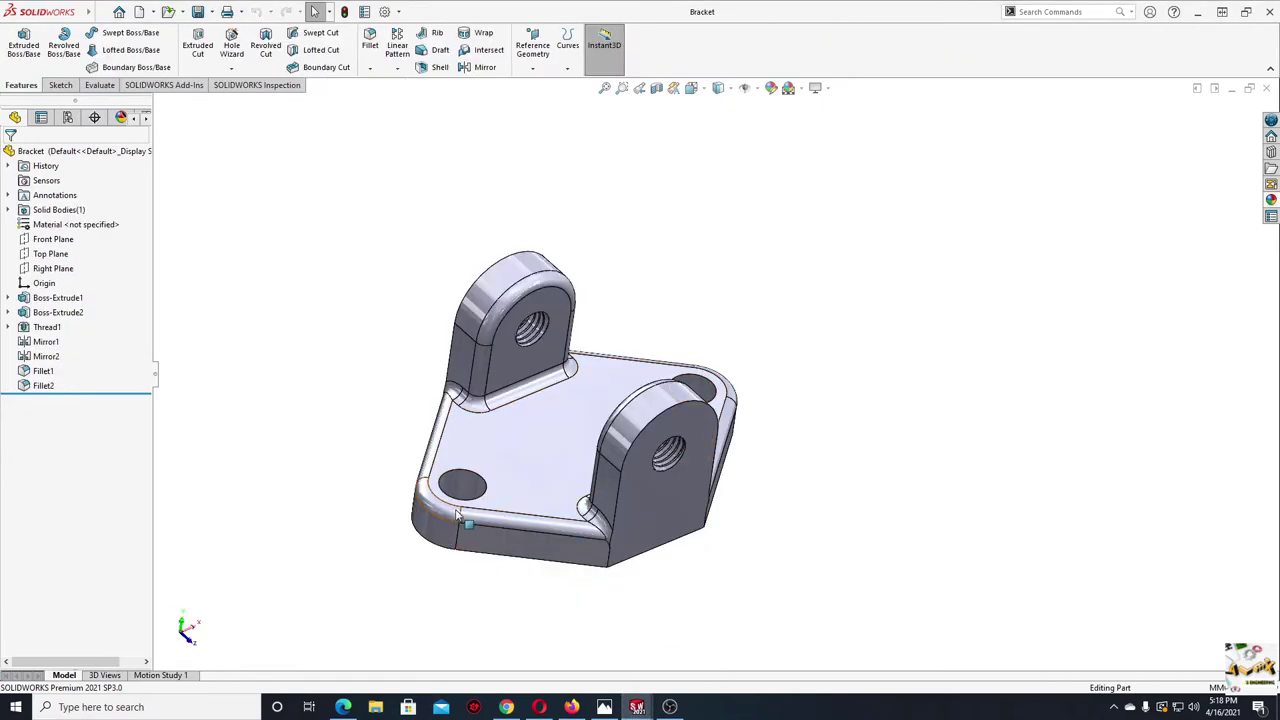
# - Make Assem2 from the Bracket part, placing Bracket<1>, with a Plain White scene
pyautogui.moveTo(40, 12)
pyautogui.click(101, 12)
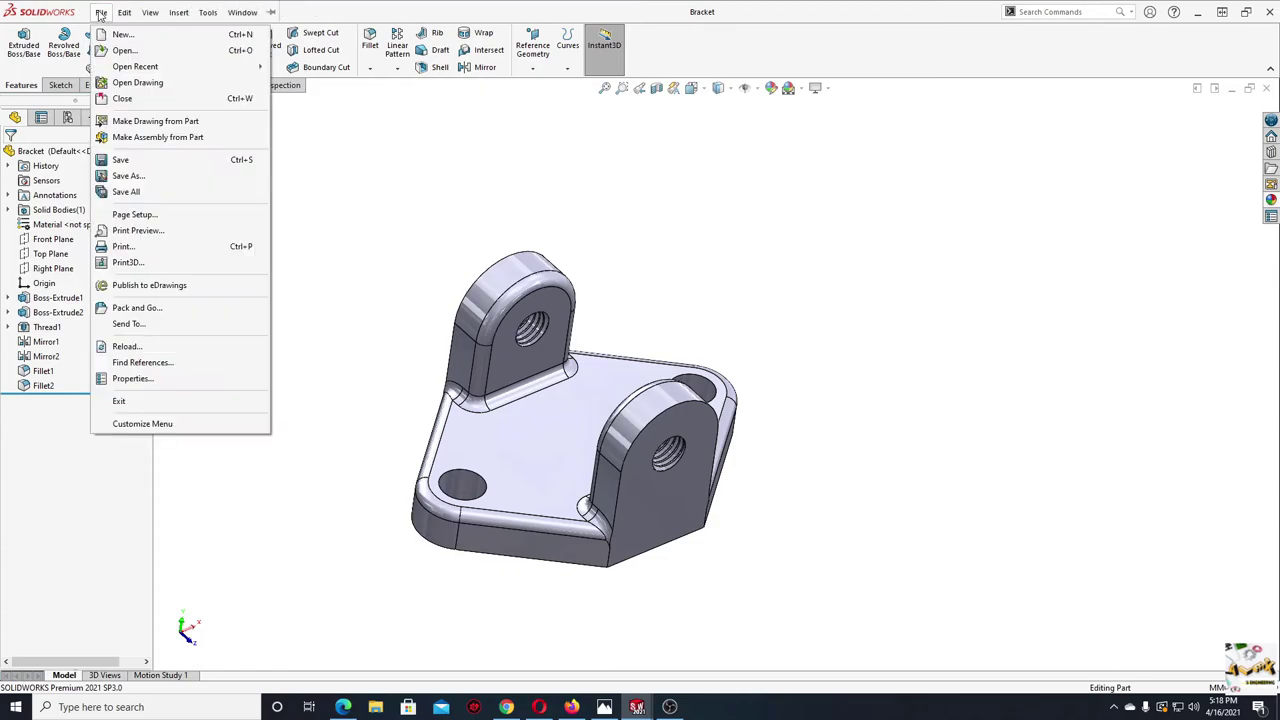
pyautogui.click(158, 141)
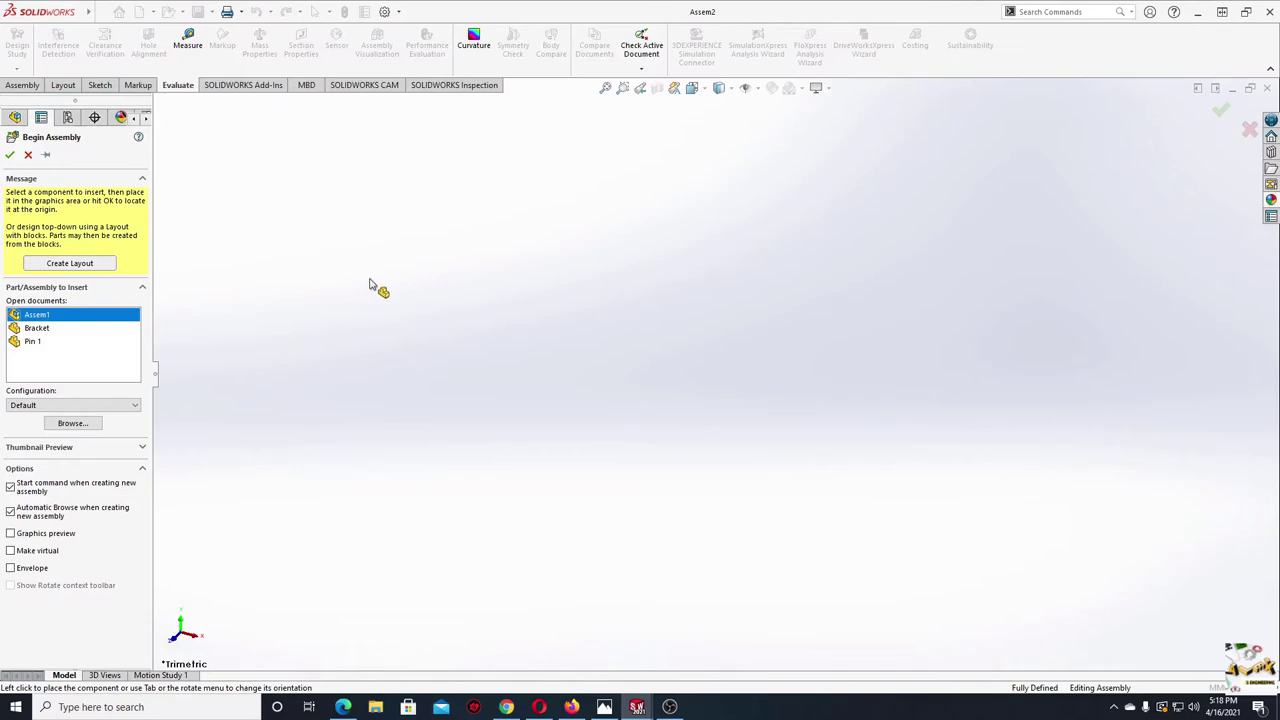
pyautogui.click(44, 329)
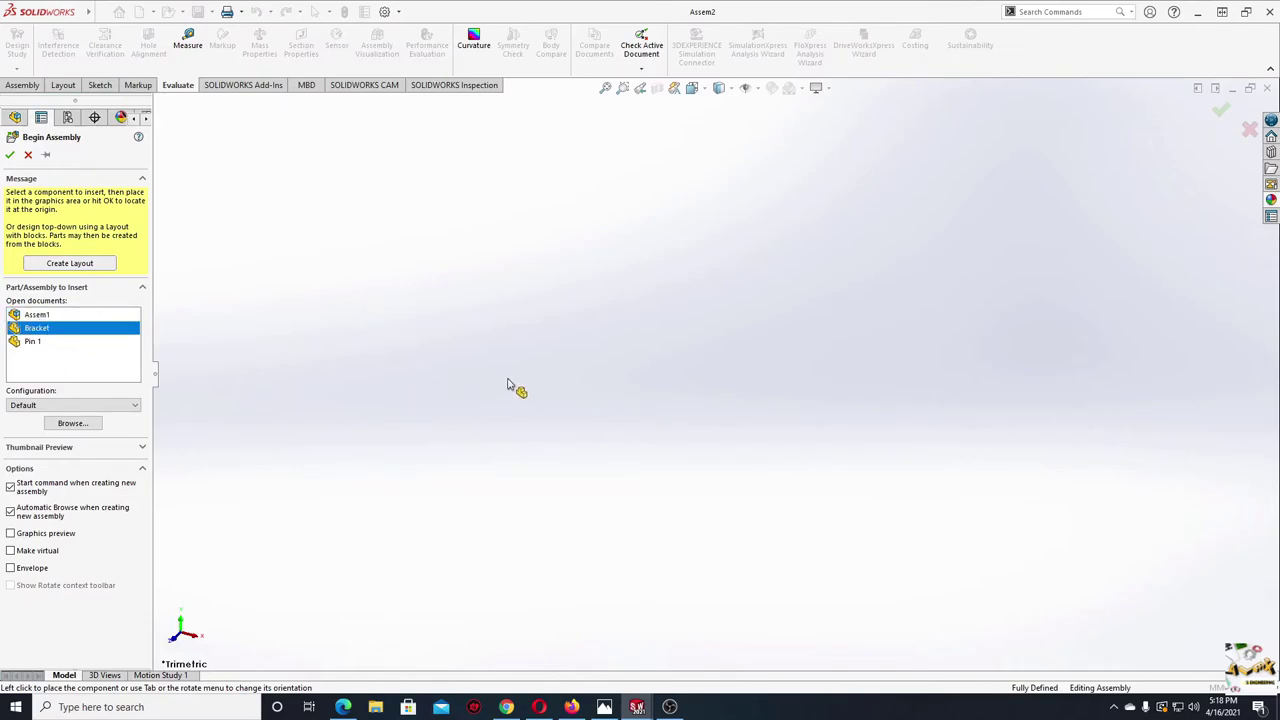
pyautogui.click(575, 430)
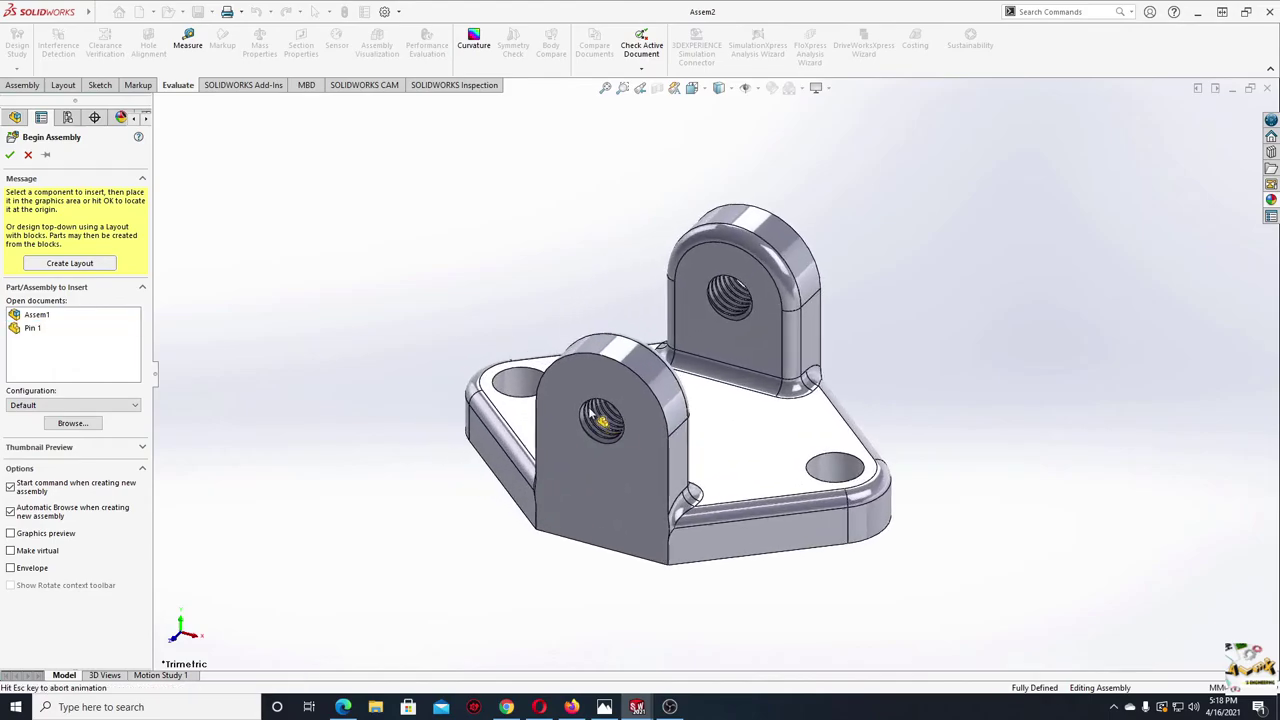
pyautogui.click(797, 88)
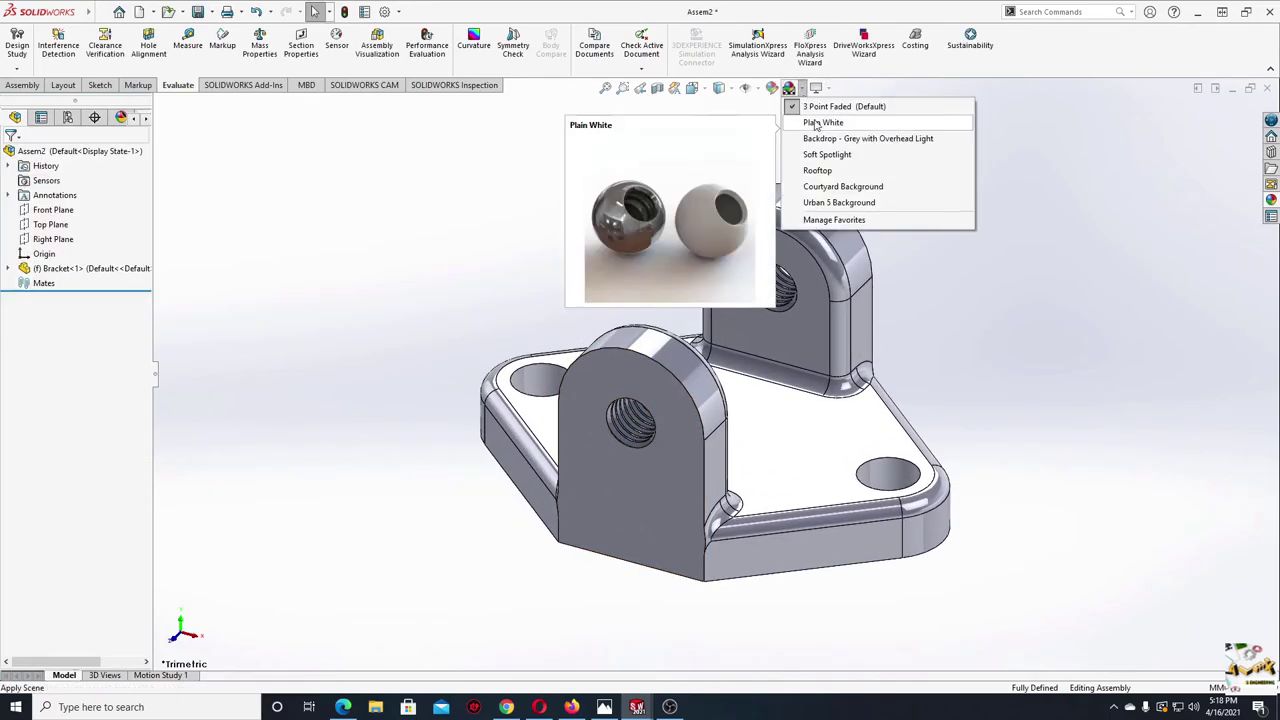
pyautogui.click(823, 123)
pyautogui.moveTo(727, 354); pyautogui.dragTo(654, 394, button='middle')
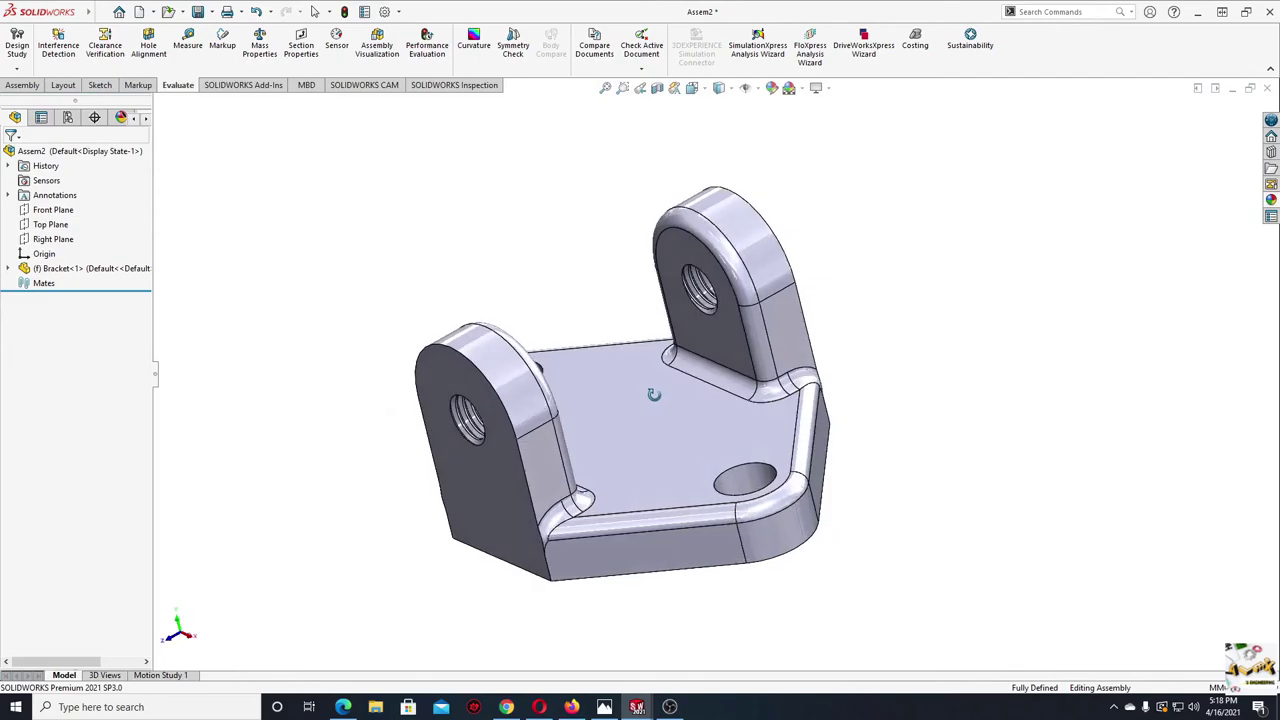
pyautogui.scroll(3, 700, 405)
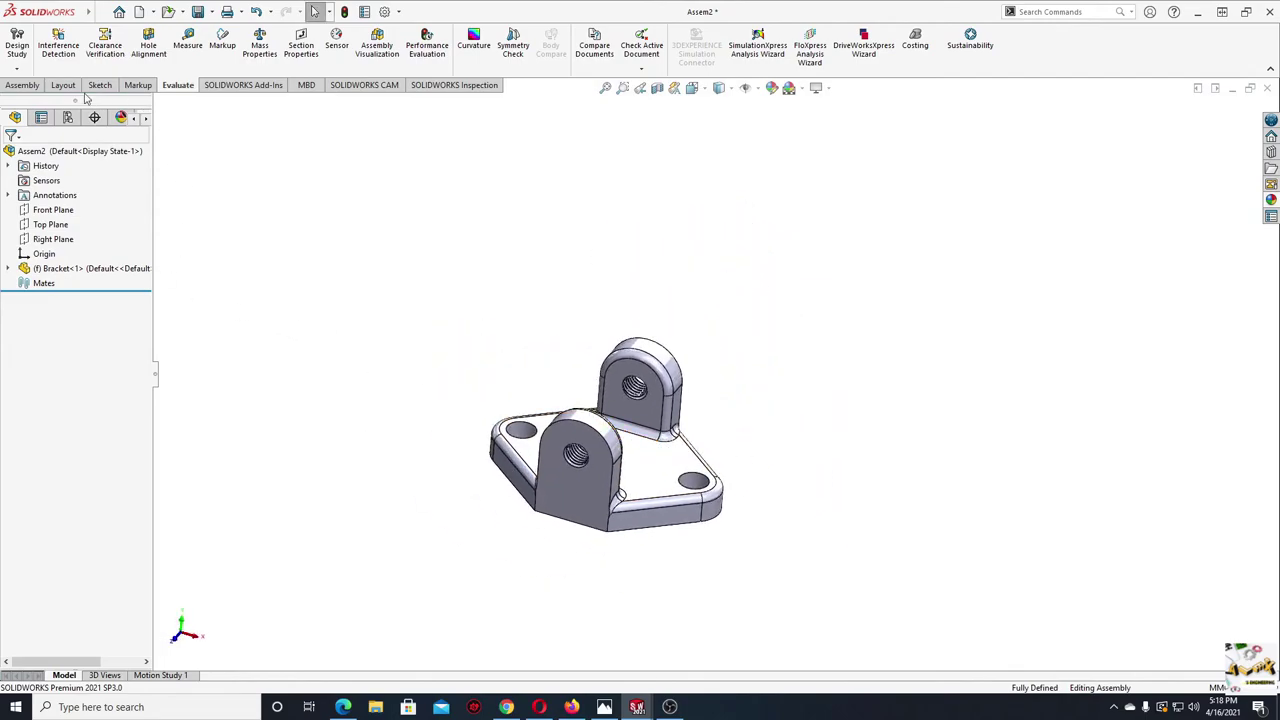
# - Load Frame 1, Hex Nut 1, Bushing 1, Shaft1, Washer1, Pin 1, Pulley 1 and Woodruff Key 1 for insertion
pyautogui.click(23, 87)
pyautogui.click(74, 46)
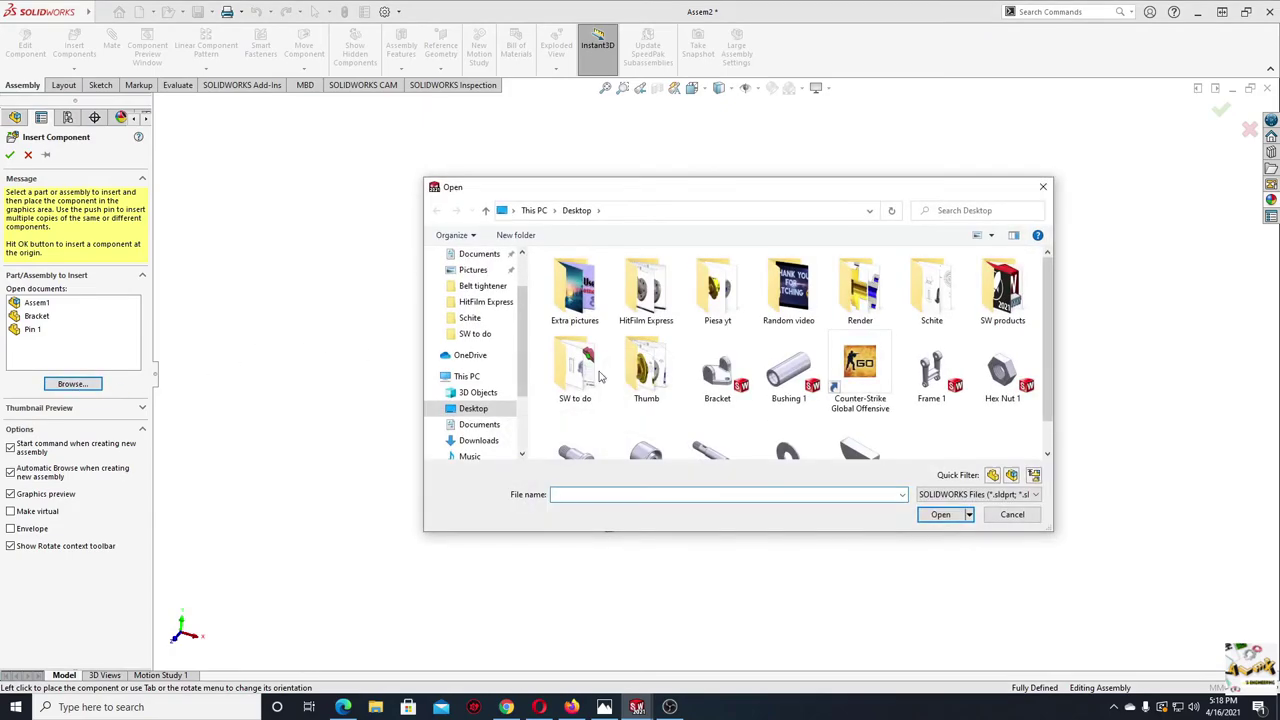
pyautogui.moveTo(810, 197); pyautogui.dragTo(653, 153)
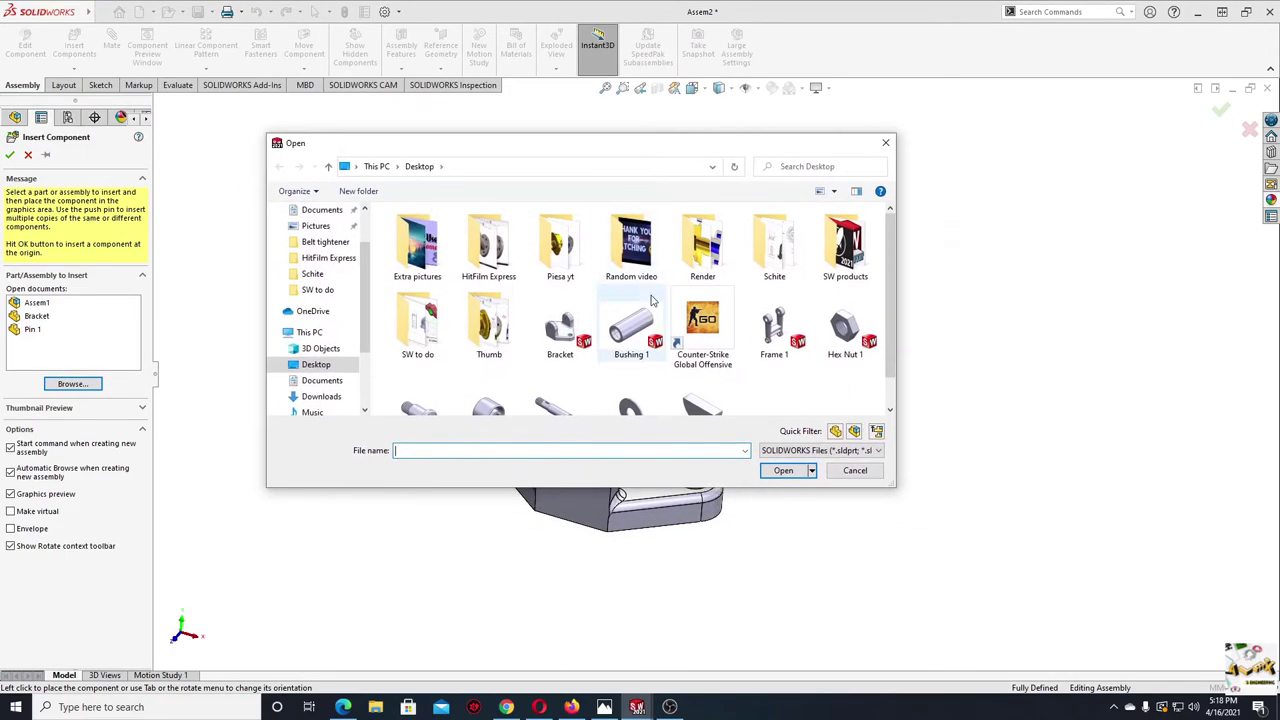
pyautogui.scroll(-1, 780, 370)
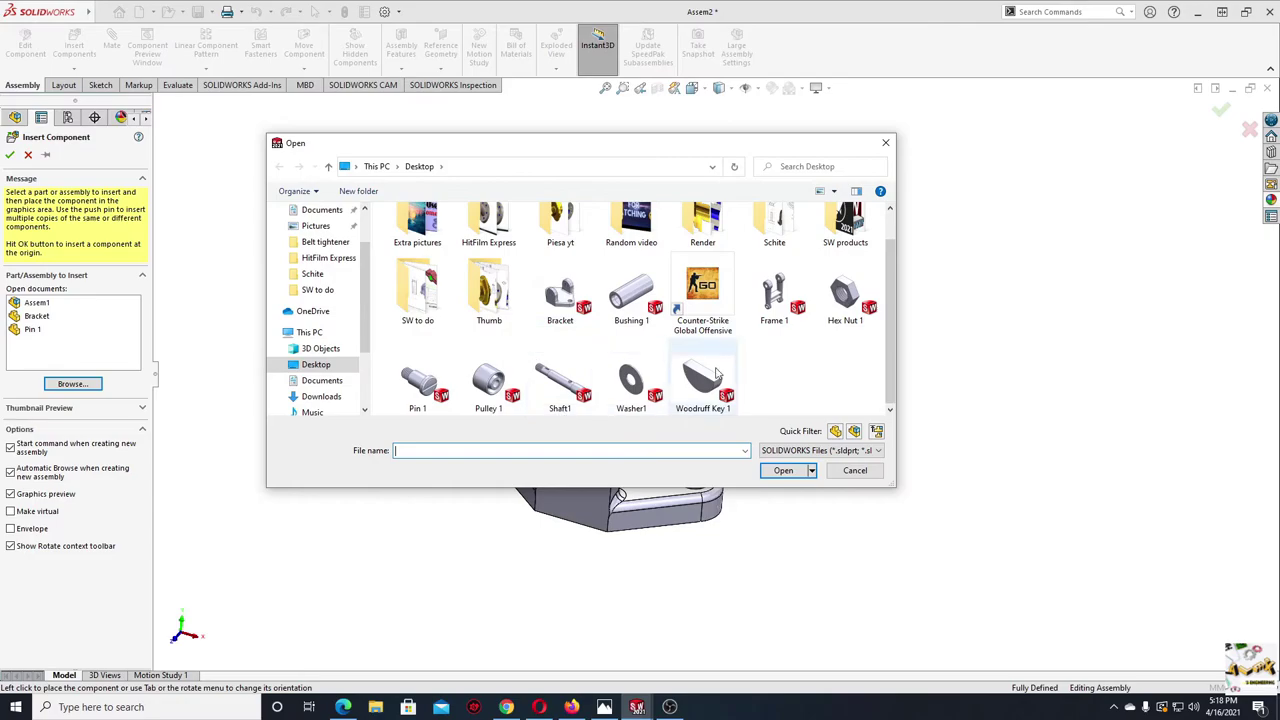
pyautogui.click(774, 295)
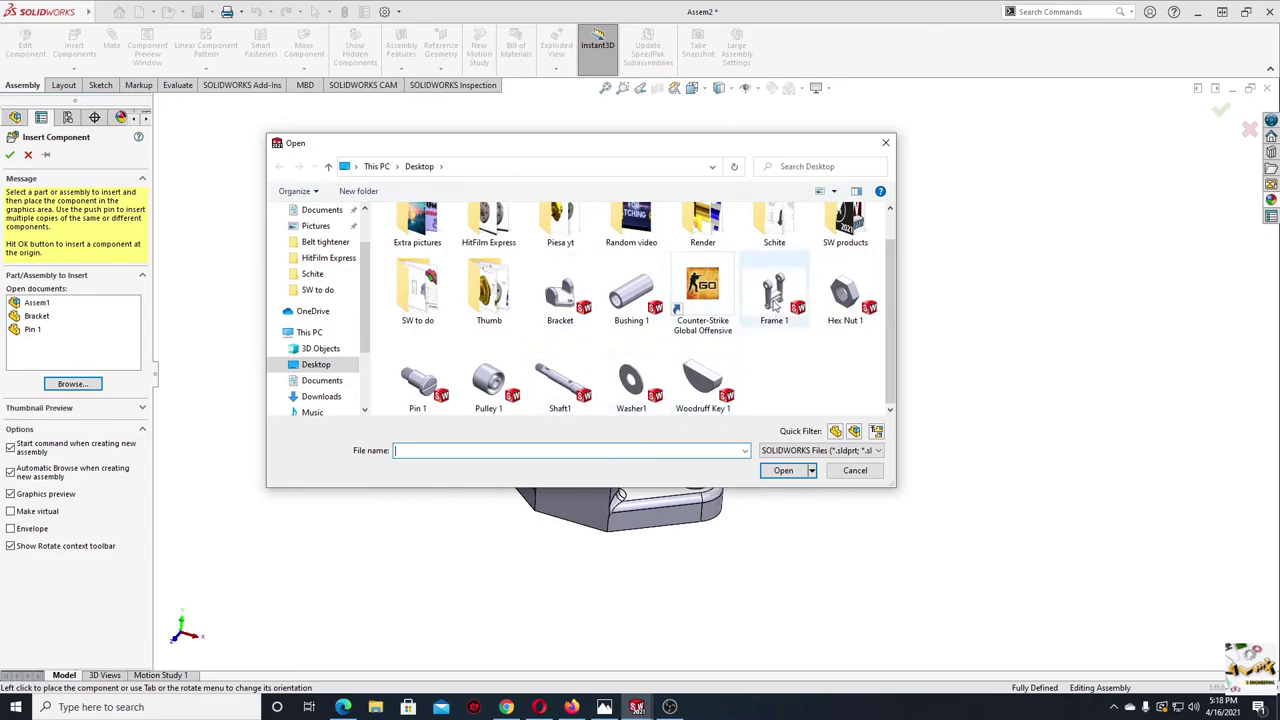
pyautogui.keyDown('ctrl'); pyautogui.click(843, 297); pyautogui.keyUp('ctrl')
pyautogui.keyDown('ctrl'); pyautogui.click(631, 295); pyautogui.keyUp('ctrl')
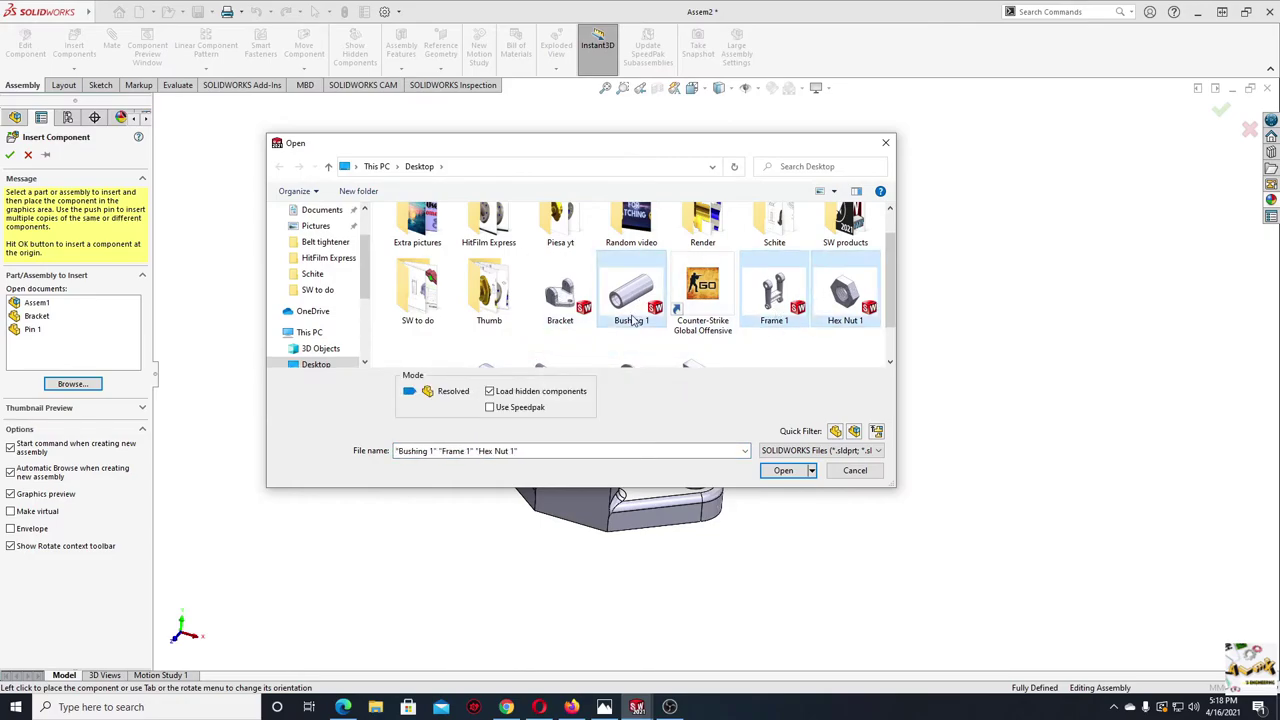
pyautogui.scroll(-1, 635, 300)
pyautogui.keyDown('ctrl'); pyautogui.click(560, 335); pyautogui.keyUp('ctrl')
pyautogui.keyDown('ctrl'); pyautogui.click(631, 335); pyautogui.keyUp('ctrl')
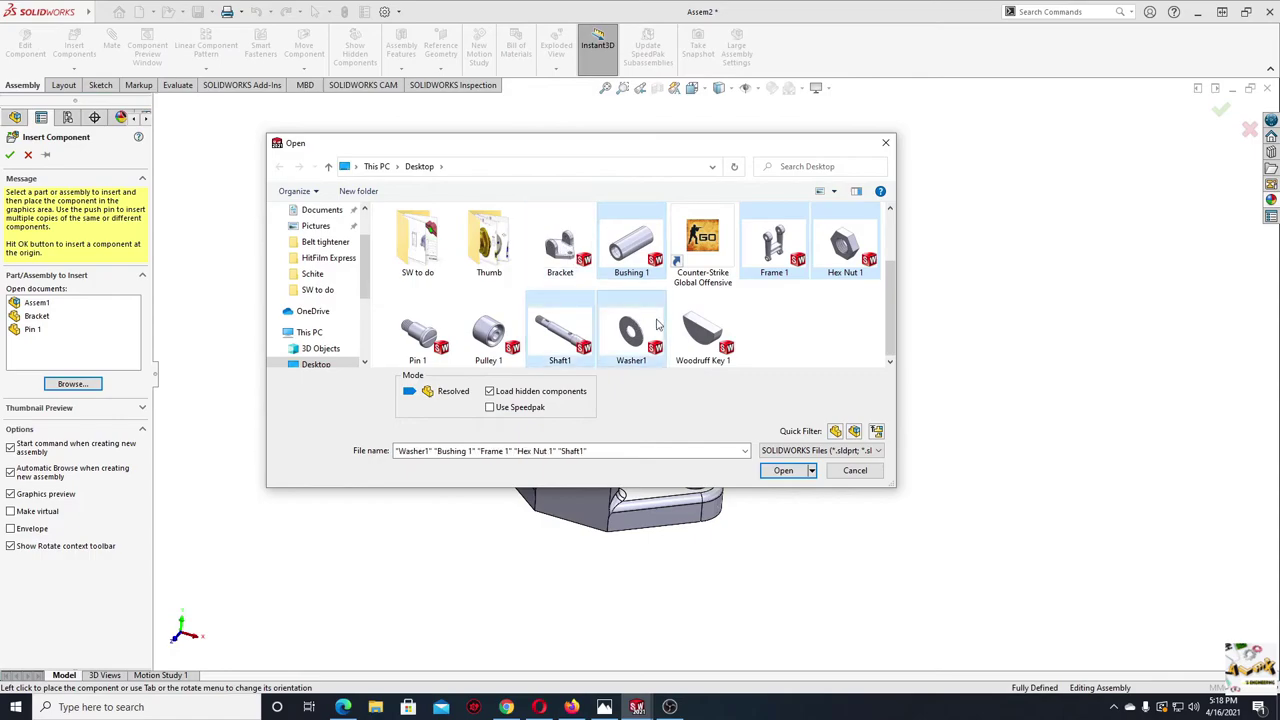
pyautogui.keyDown('ctrl'); pyautogui.click(703, 335); pyautogui.keyUp('ctrl')
pyautogui.keyDown('ctrl'); pyautogui.click(489, 335); pyautogui.keyUp('ctrl')
pyautogui.keyDown('ctrl'); pyautogui.click(410, 335); pyautogui.keyUp('ctrl')
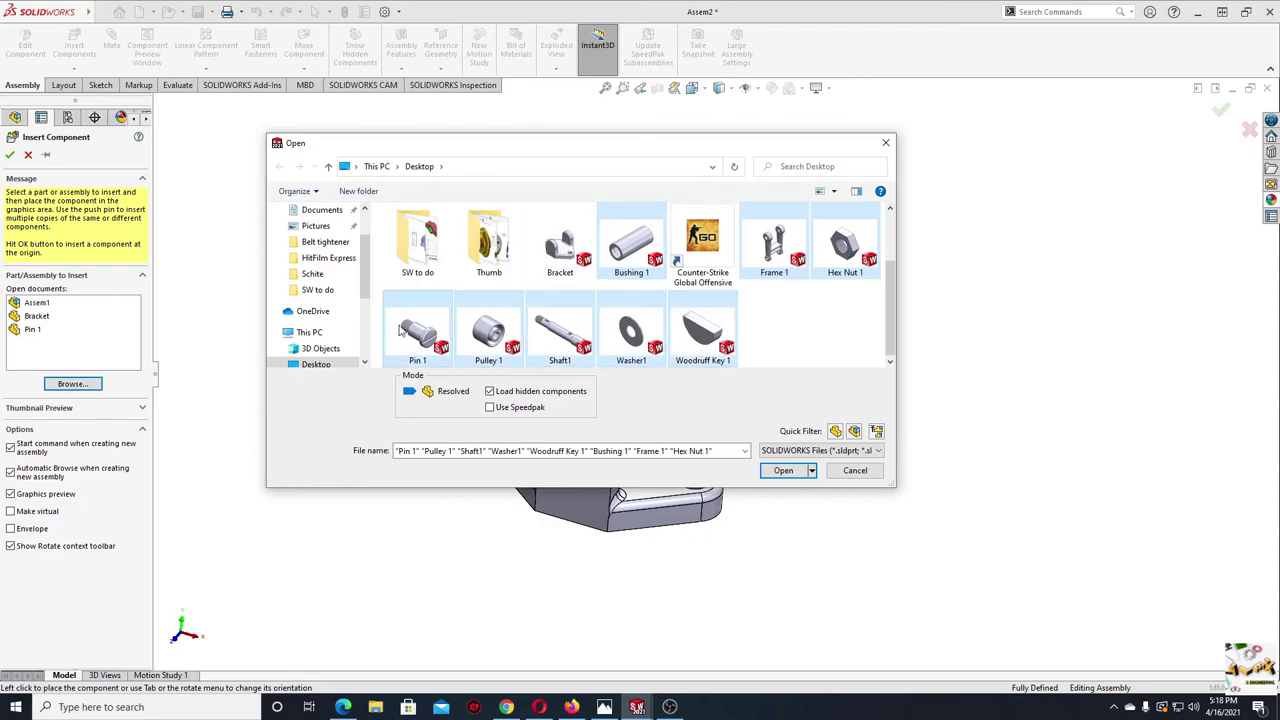
pyautogui.click(782, 471)
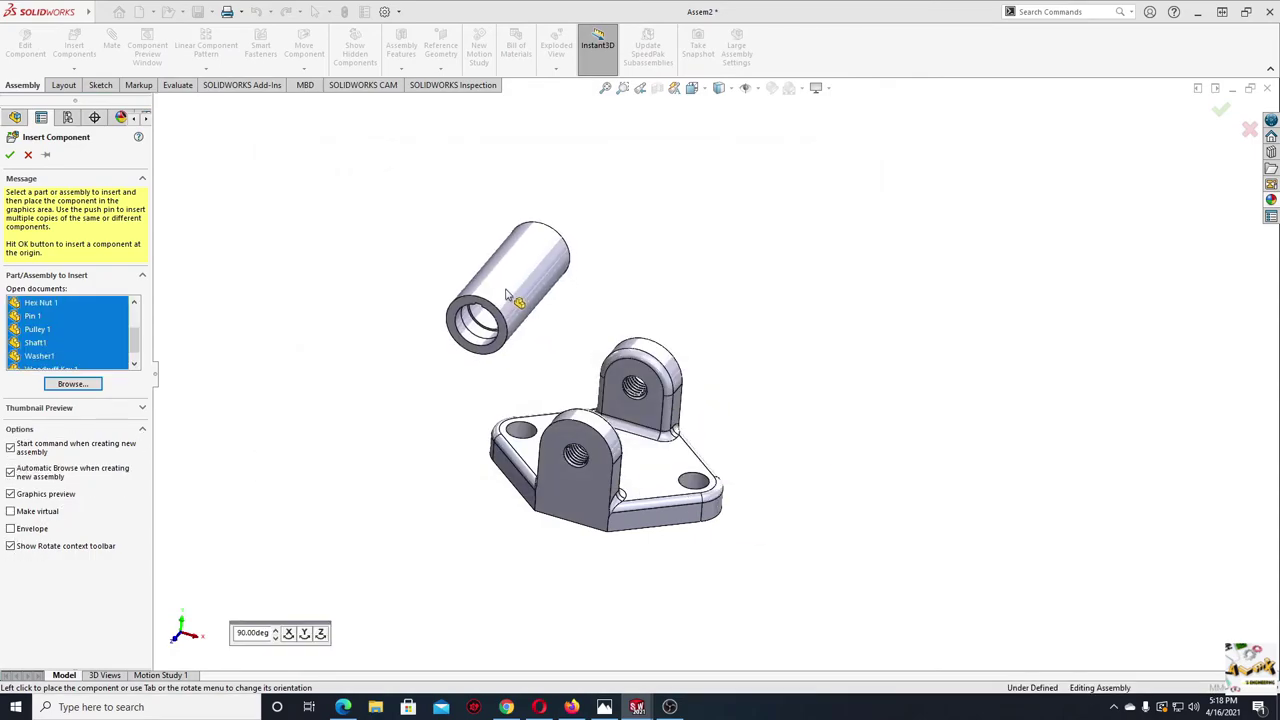
# - Drop the bushing, frame, hex nut, slotted pin, pulley, shaft, washer and Woodruff key around the Bracket in Assem2
pyautogui.click(505, 294)
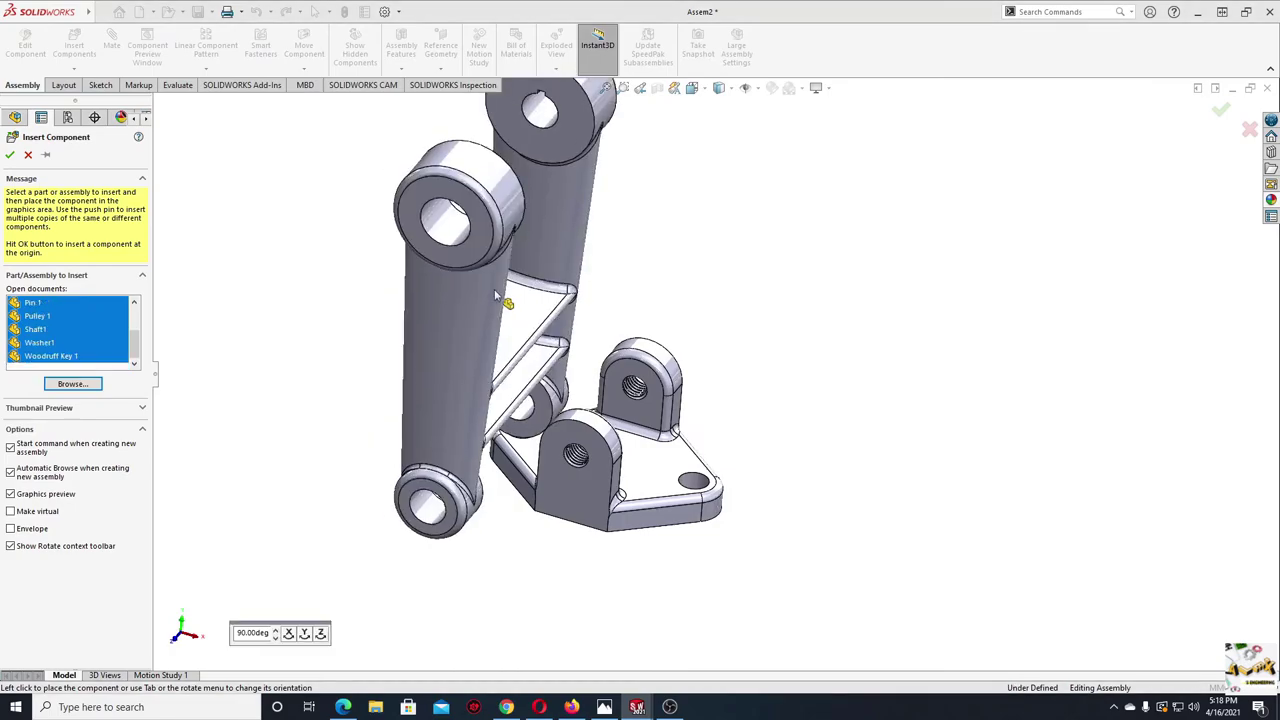
pyautogui.click(648, 236)
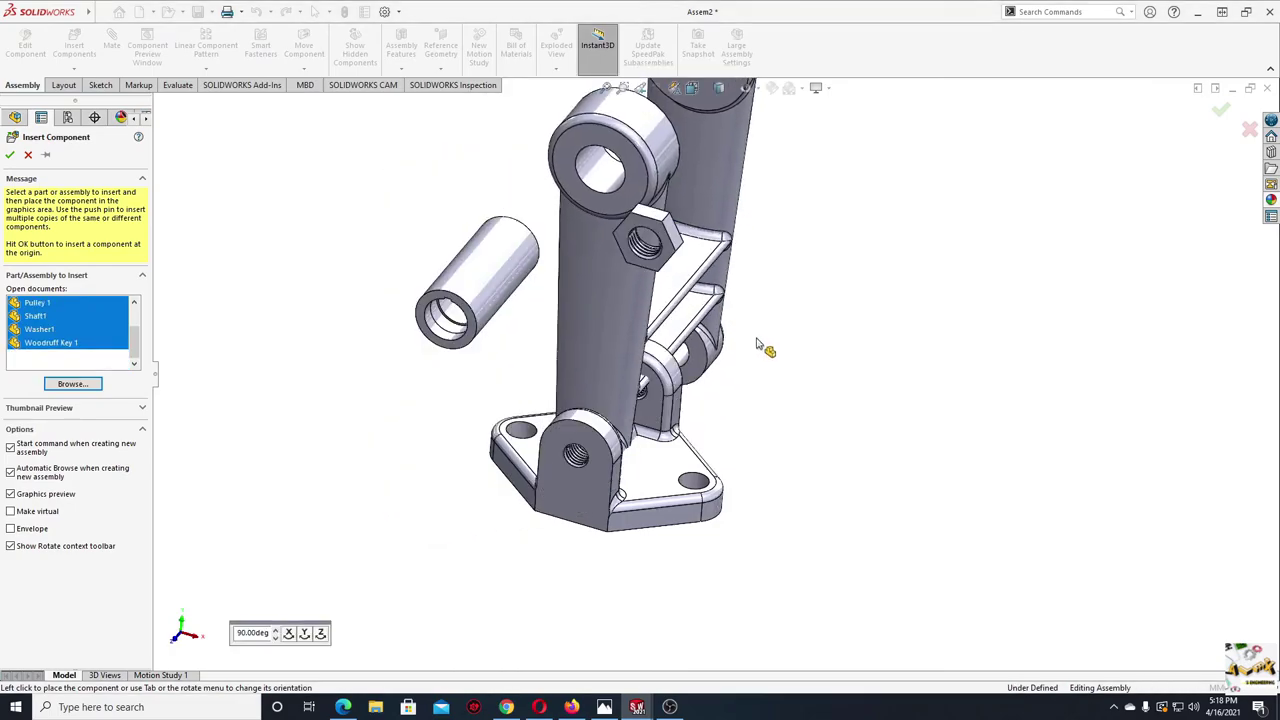
pyautogui.click(420, 450)
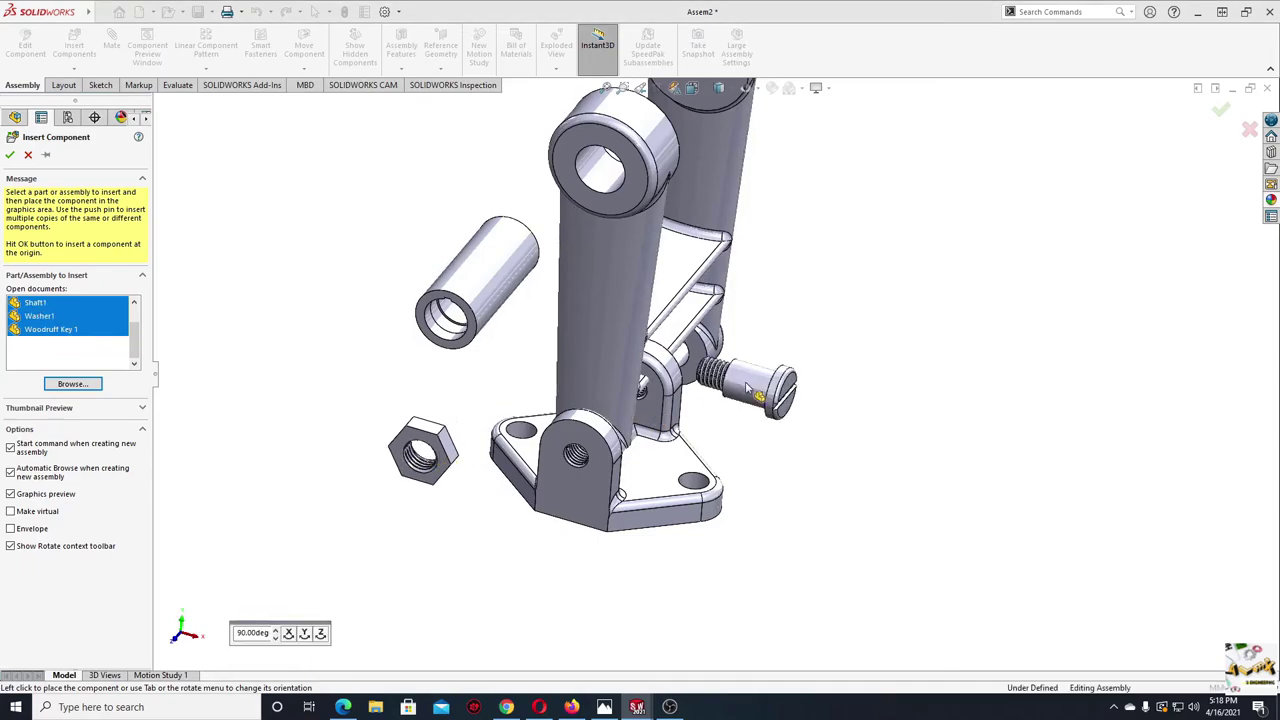
pyautogui.click(832, 400)
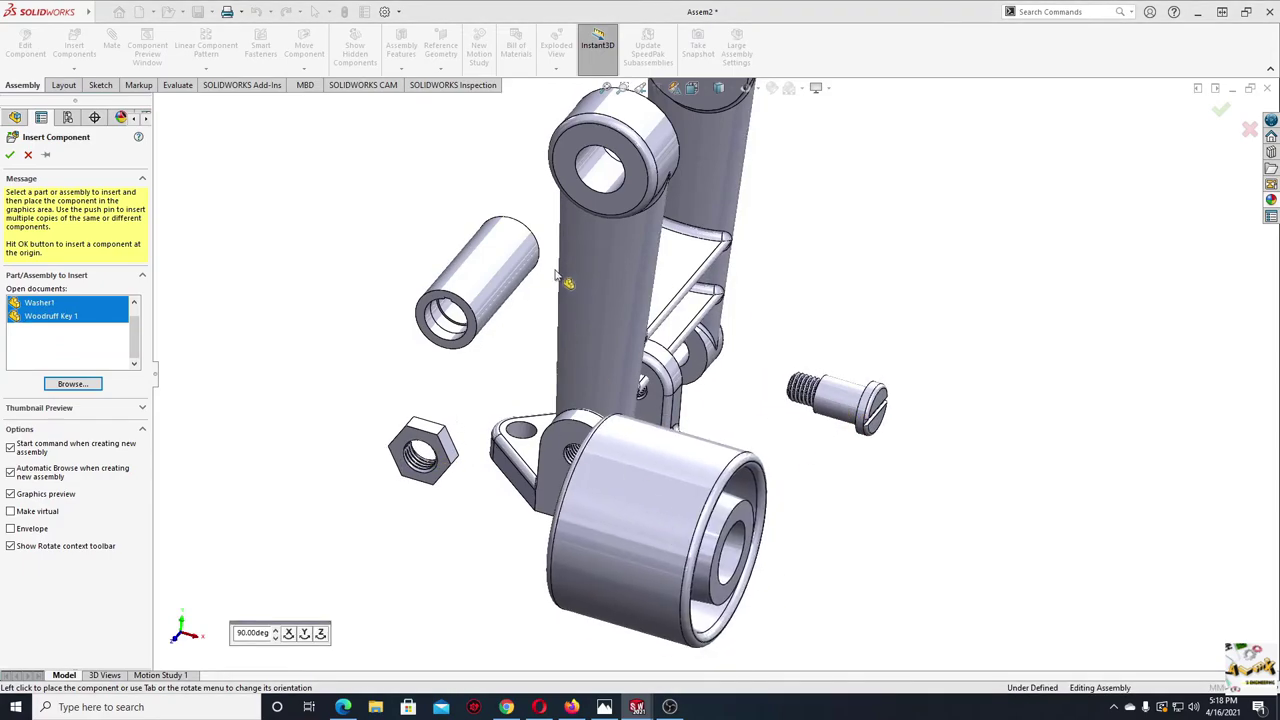
pyautogui.click(485, 182)
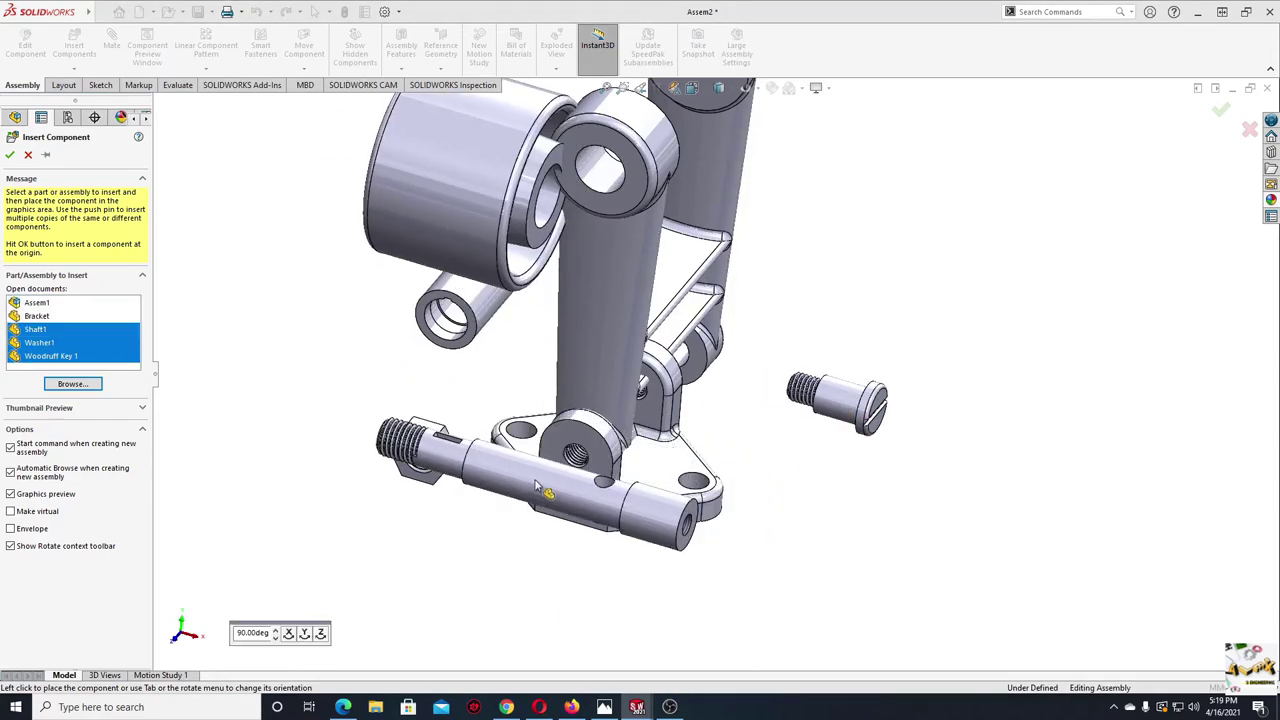
pyautogui.click(430, 372)
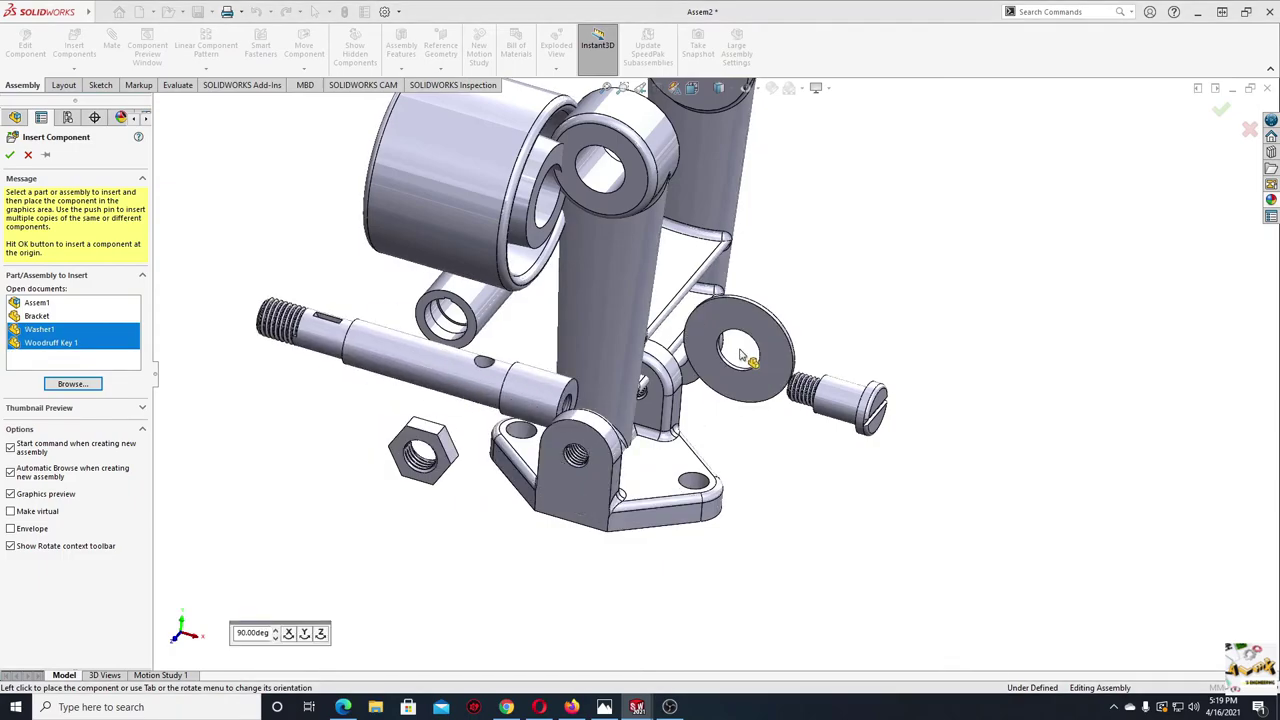
pyautogui.click(832, 265)
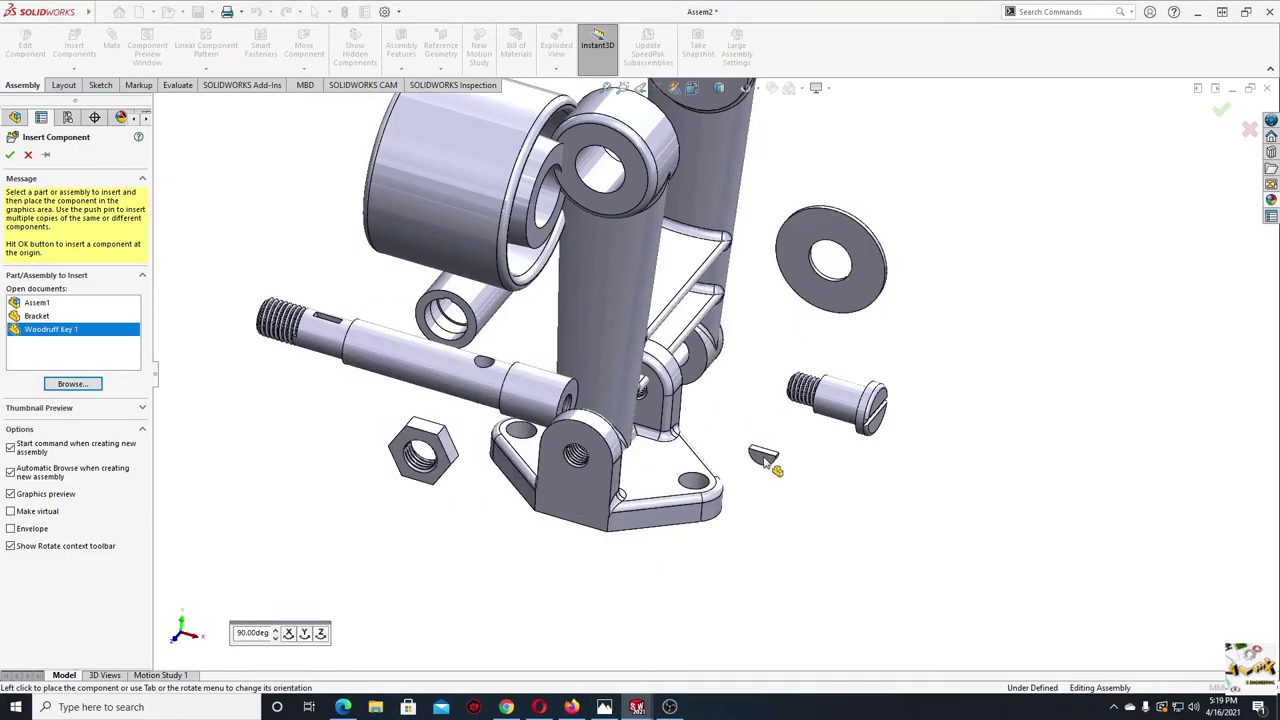
pyautogui.click(765, 460)
pyautogui.moveTo(713, 490); pyautogui.dragTo(687, 473, button='middle')
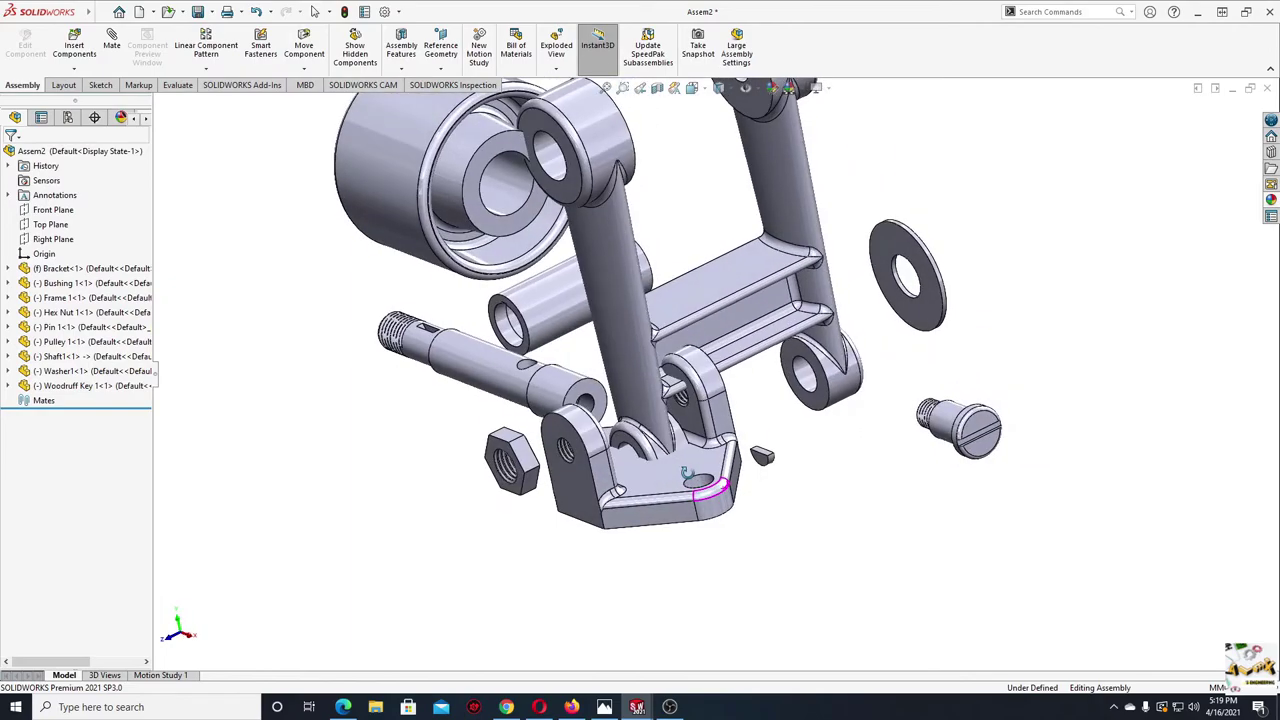
# - Drag the shaft down beside the Woodruff key and zoom in on the pair
pyautogui.moveTo(475, 372); pyautogui.dragTo(828, 525)
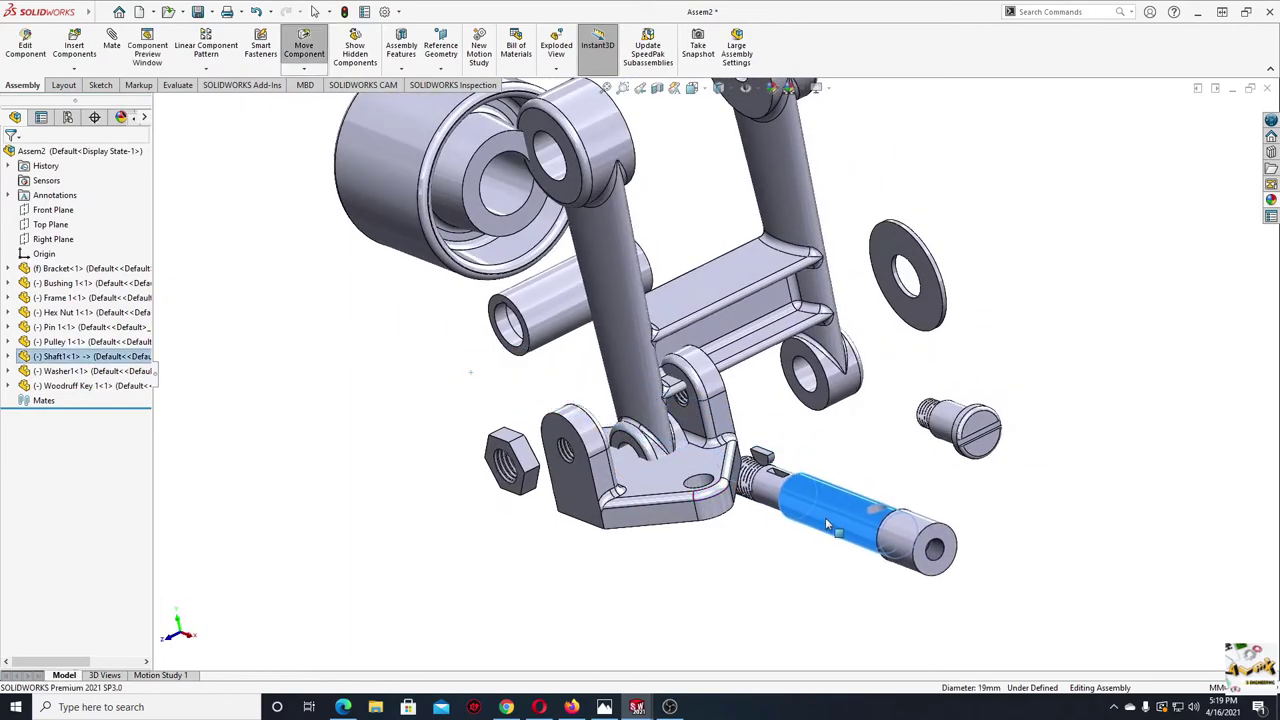
pyautogui.scroll(-3, 752, 455)
pyautogui.scroll(-3, 751, 452)
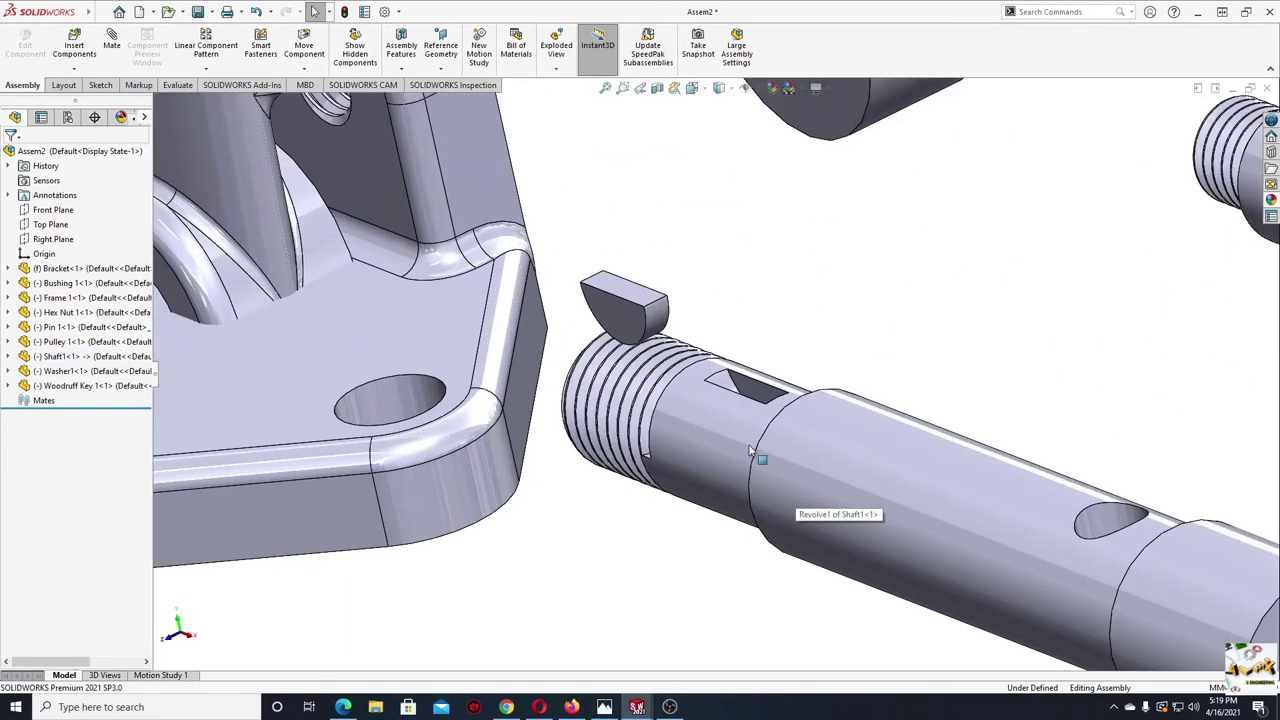
pyautogui.keyDown('ctrl'); pyautogui.moveTo(750, 452); pyautogui.dragTo(650, 492, button='middle'); pyautogui.keyUp('ctrl')
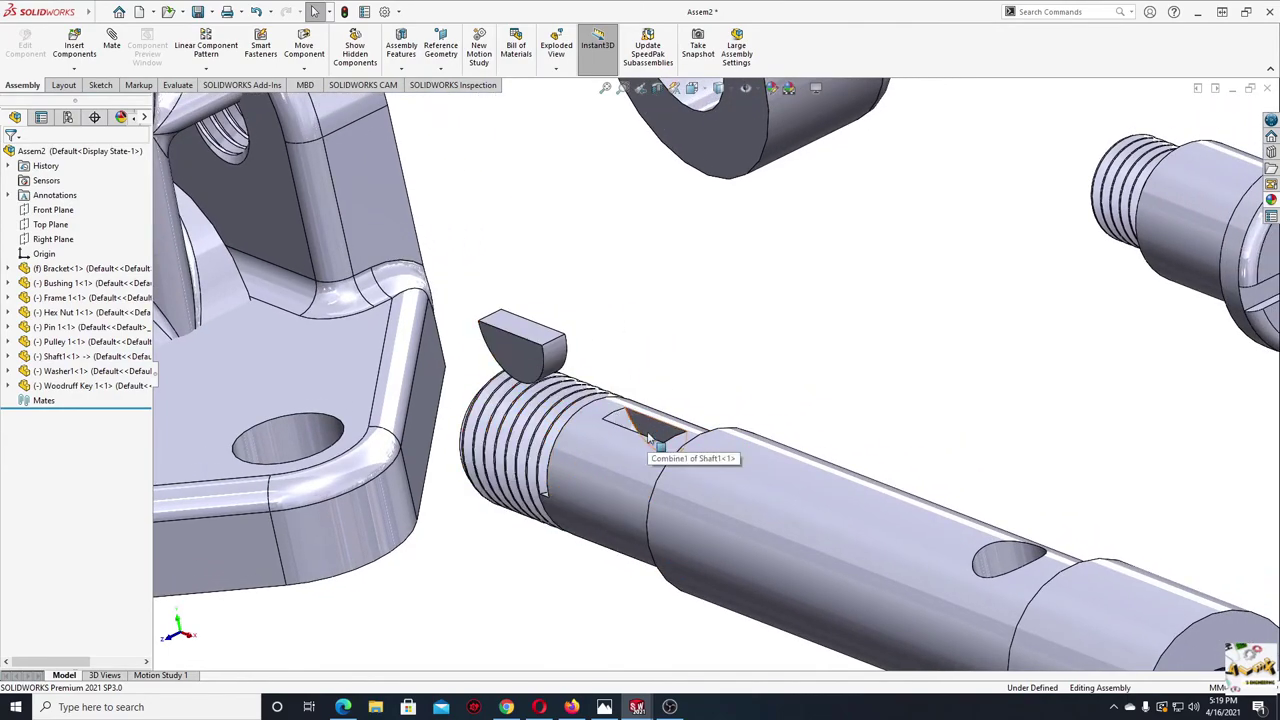
pyautogui.scroll(-2, 655, 346)
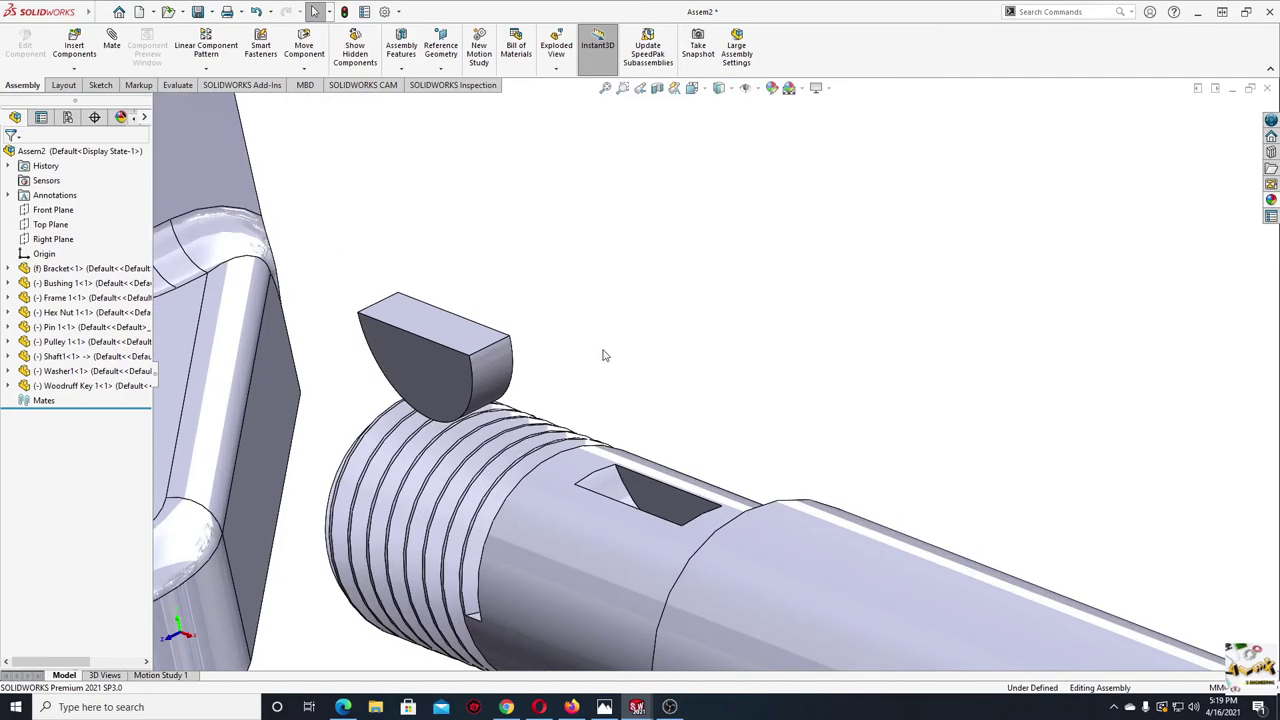
# - Mate a Woodruff key face to the shaft's keyseat face
pyautogui.click(496, 386)
pyautogui.keyDown('ctrl'); pyautogui.click(617, 496); pyautogui.keyUp('ctrl')
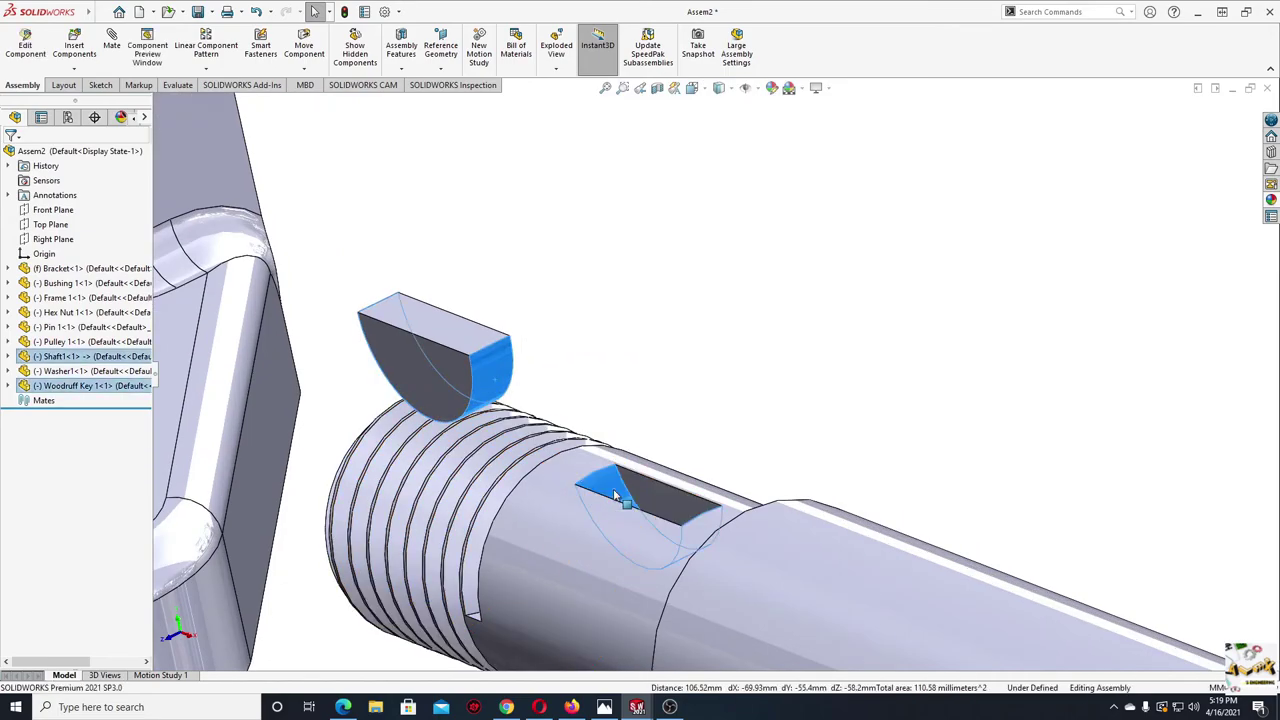
pyautogui.click(700, 479)
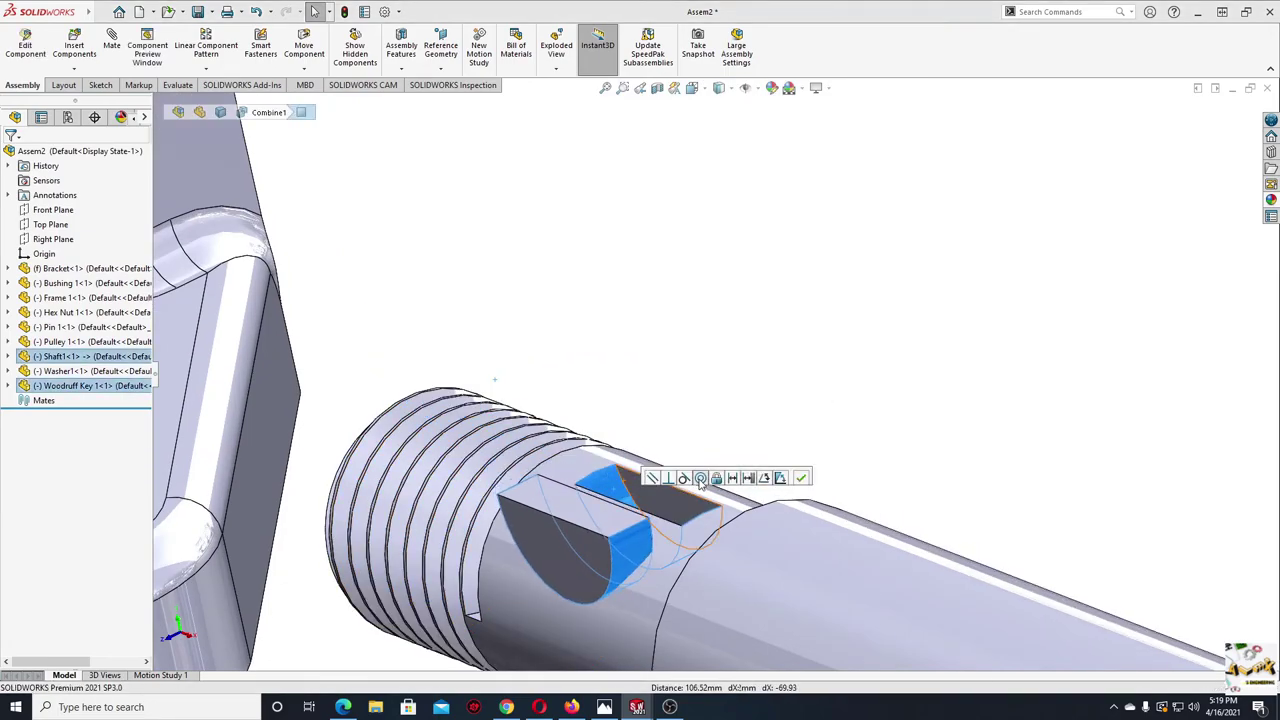
# - Make the key's side face coincident with the shaft's keyseat face
pyautogui.click(648, 497)
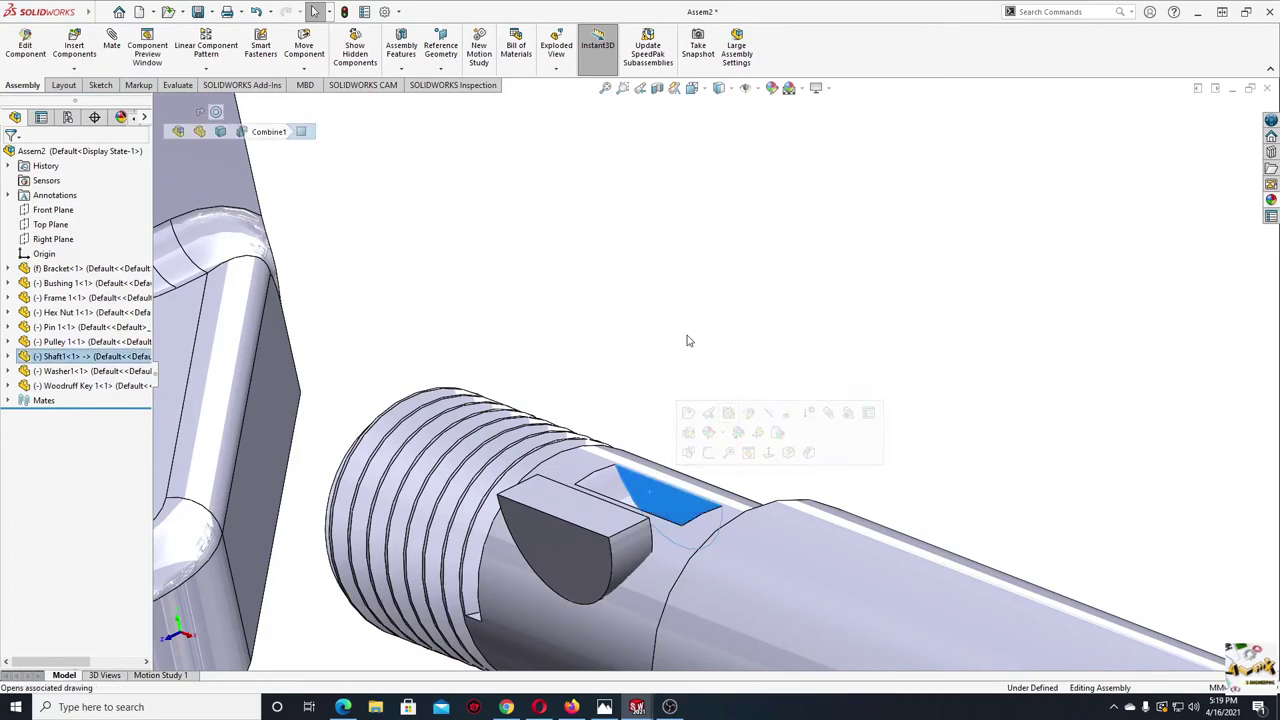
pyautogui.moveTo(686, 337)
pyautogui.mouseDown(button='middle')
pyautogui.moveTo(609, 360)
pyautogui.moveTo(660, 390)
pyautogui.moveTo(579, 419)
pyautogui.moveTo(613, 344)
pyautogui.mouseUp(button='middle')
pyautogui.keyDown('ctrl'); pyautogui.click(612, 344); pyautogui.keyUp('ctrl')
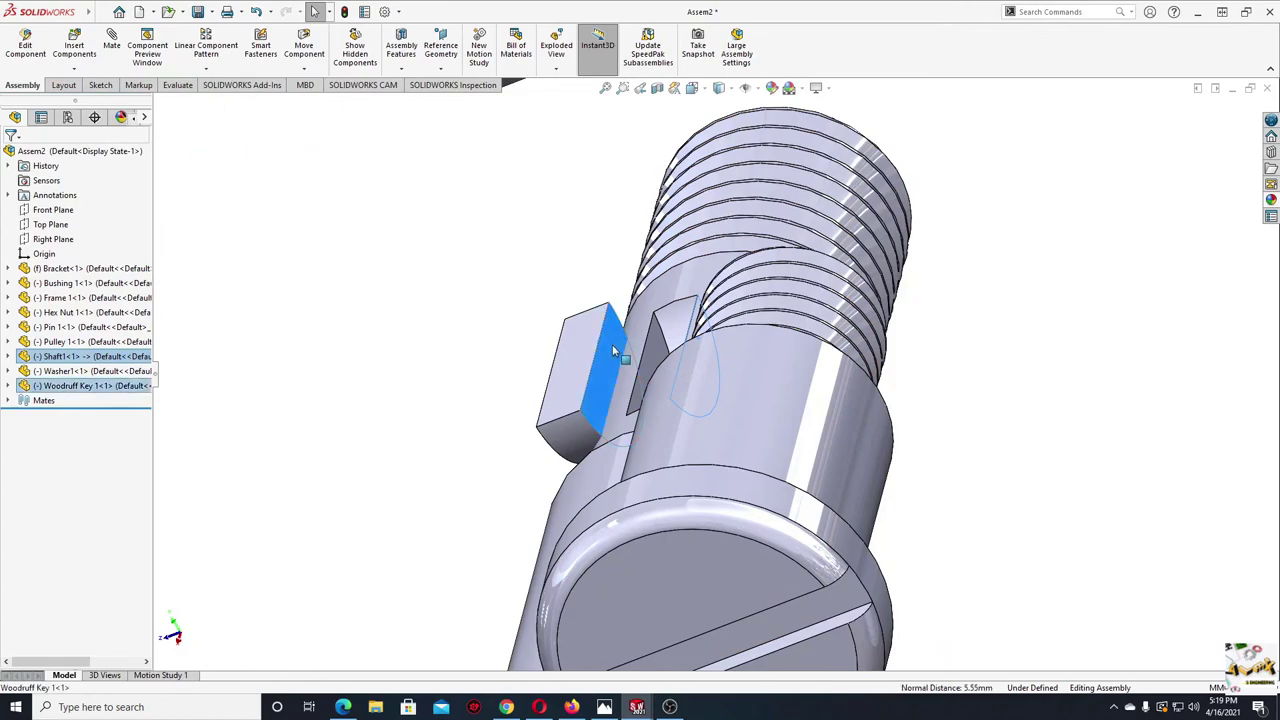
pyautogui.click(650, 333)
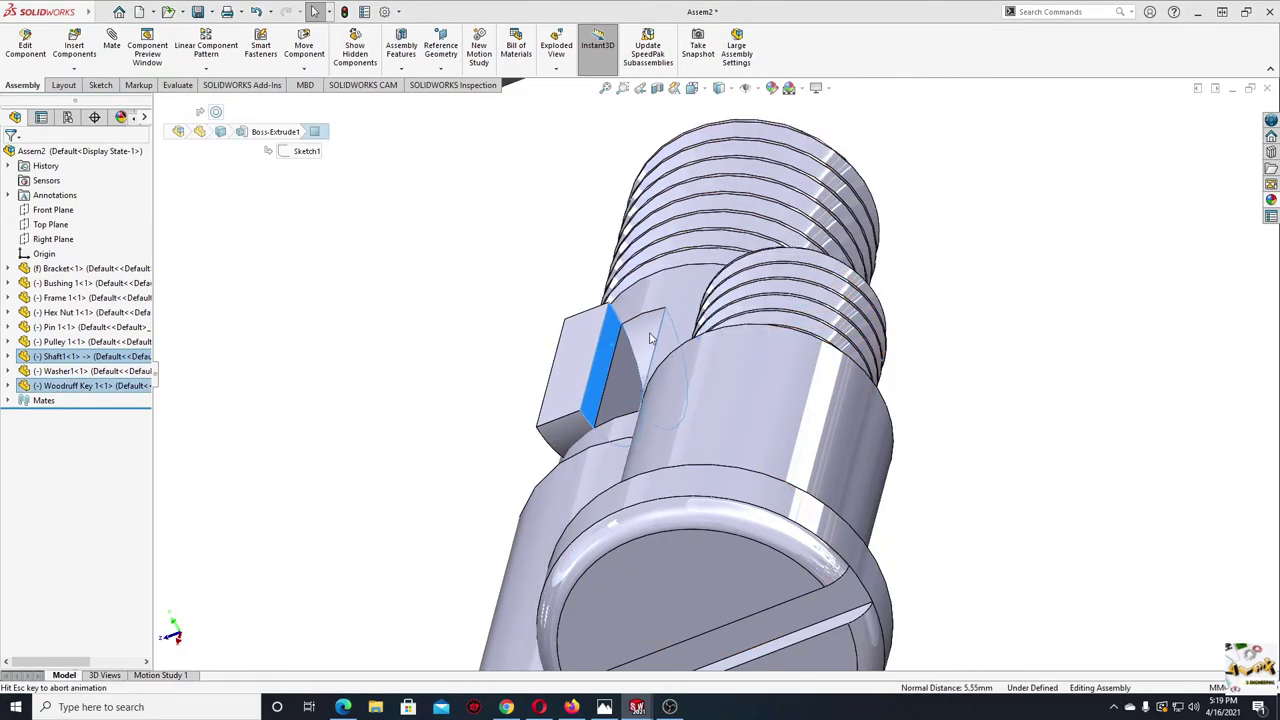
# - Pick a Woodruff key face as the first entity of a new mate
pyautogui.scroll(2, 478, 403)
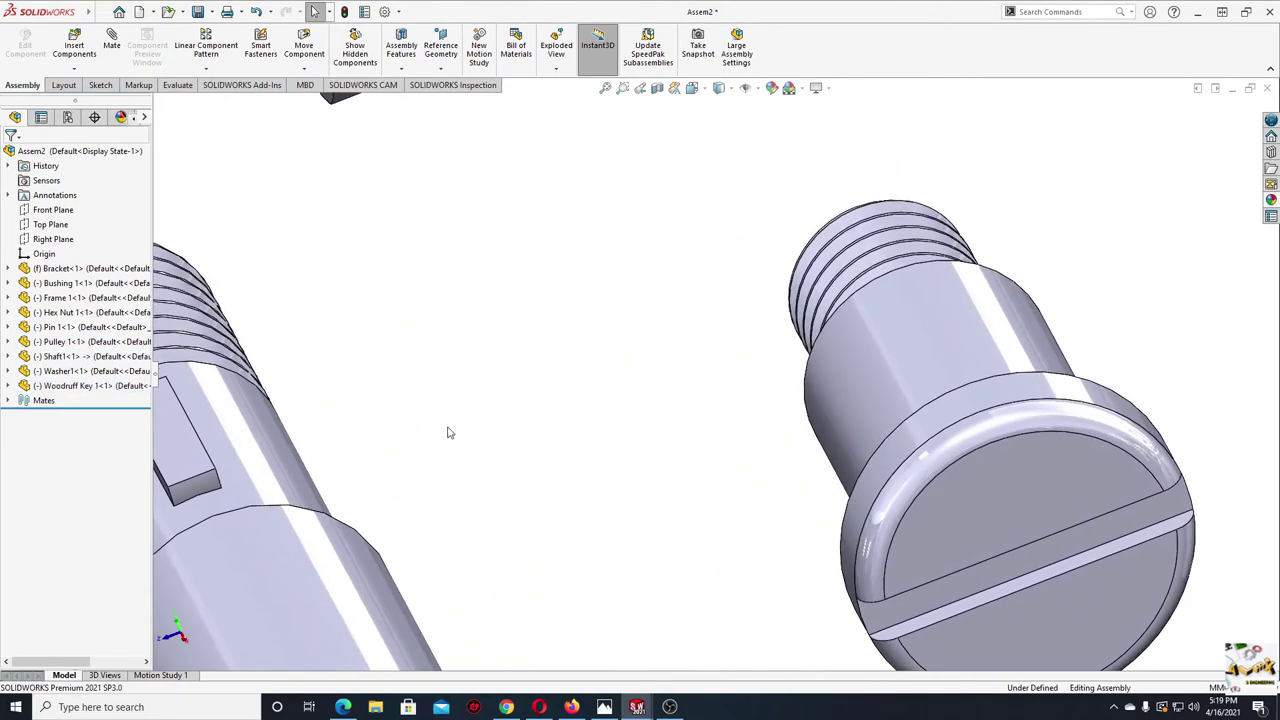
pyautogui.keyDown('ctrl'); pyautogui.moveTo(449, 429); pyautogui.dragTo(831, 457, button='middle'); pyautogui.keyUp('ctrl')
pyautogui.click(704, 497)
# - Mate the Woodruff key face parallel to Shaft1's Top Plane via the flyout tree
pyautogui.click(704, 497)
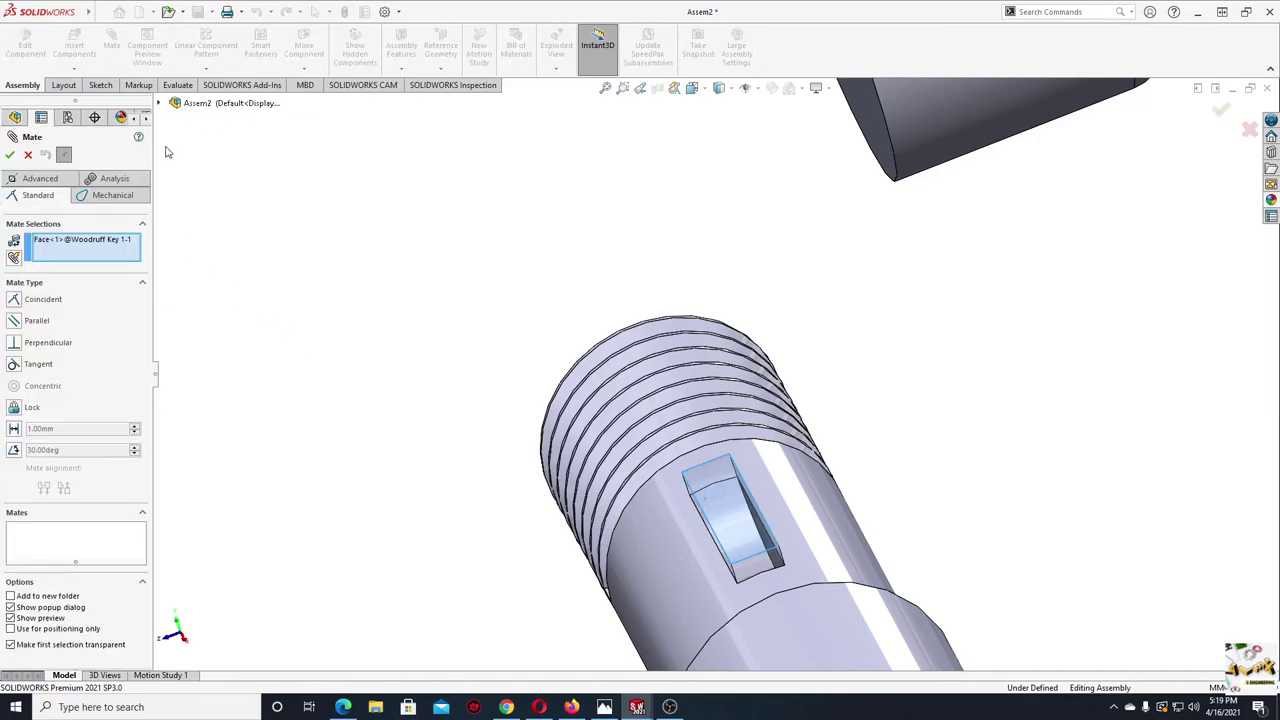
pyautogui.click(158, 104)
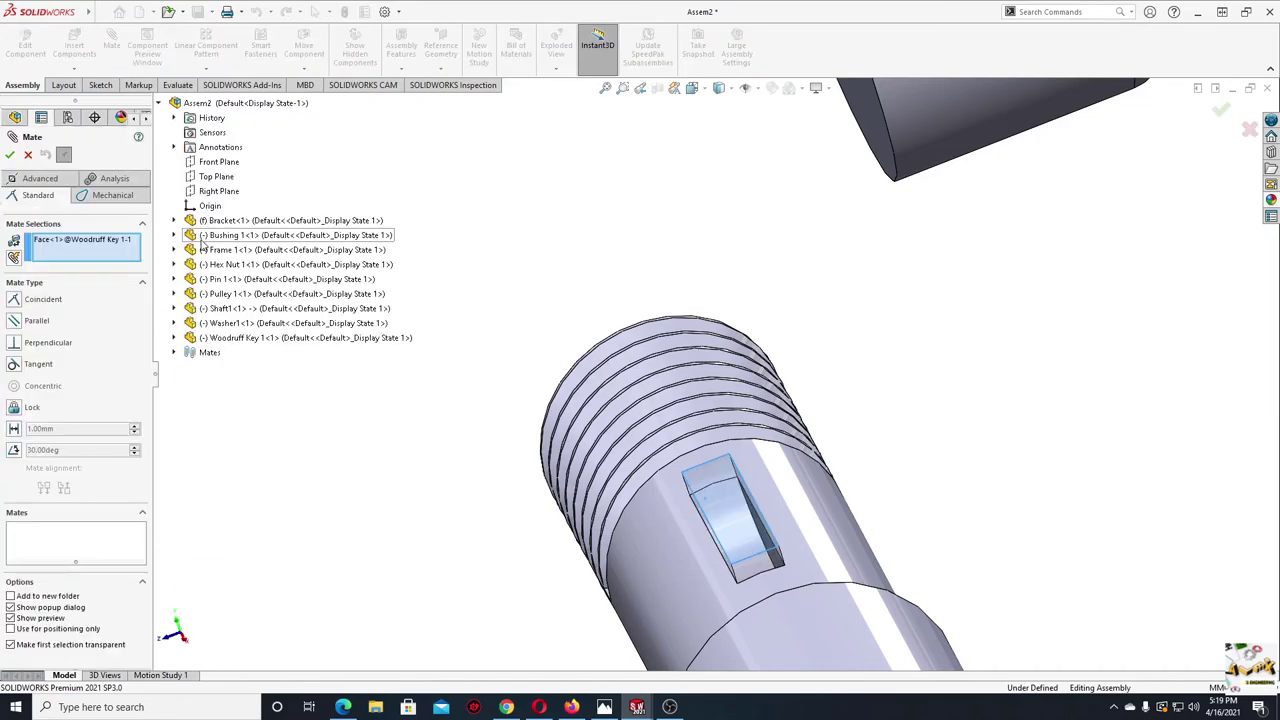
pyautogui.click(174, 310)
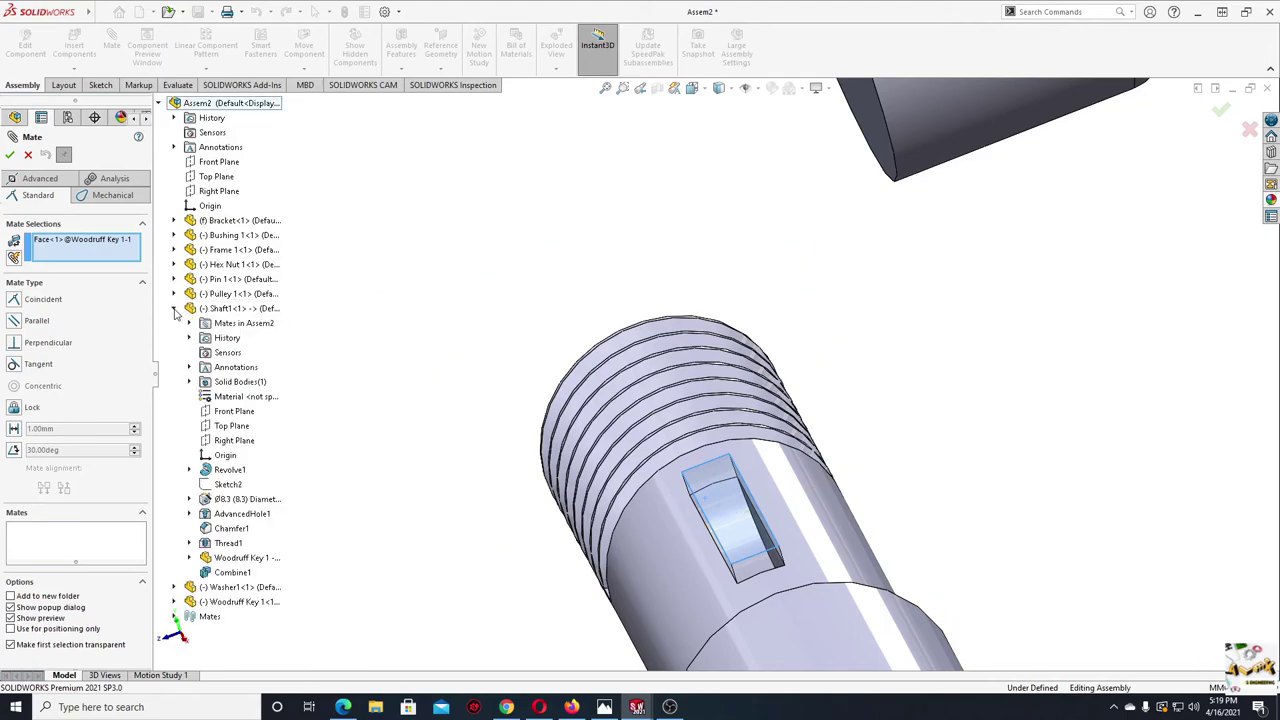
pyautogui.click(232, 428)
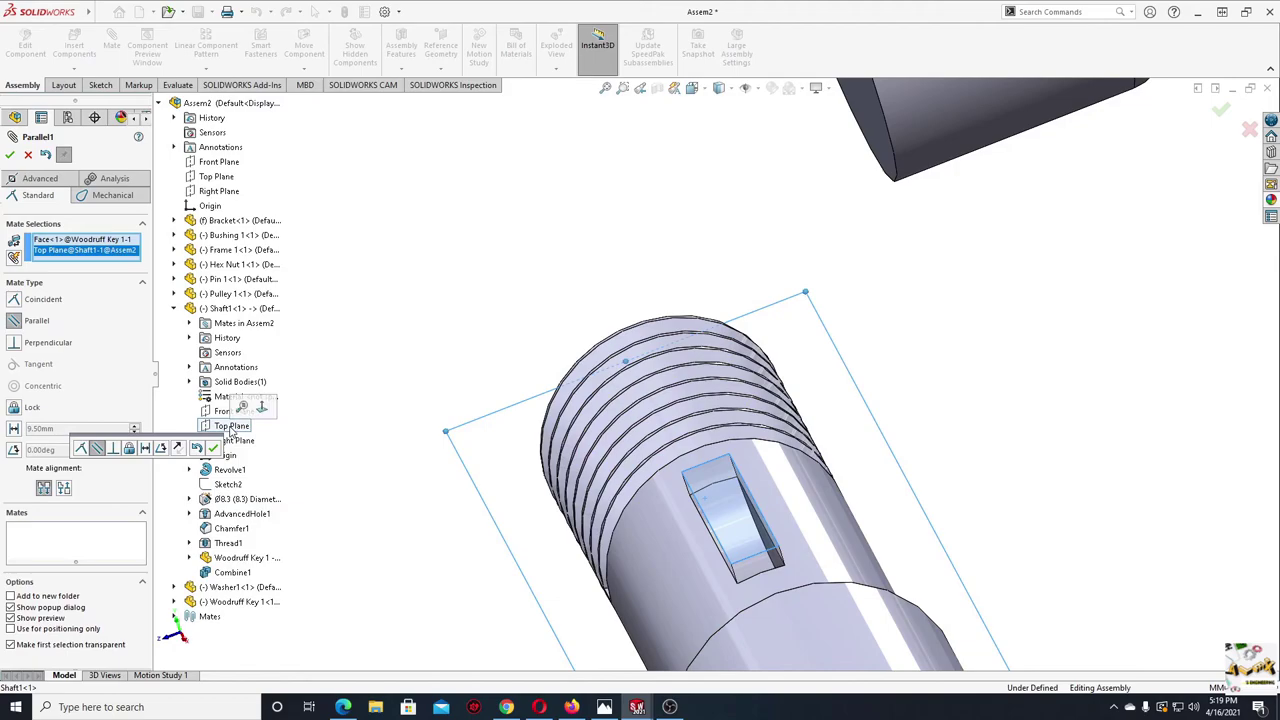
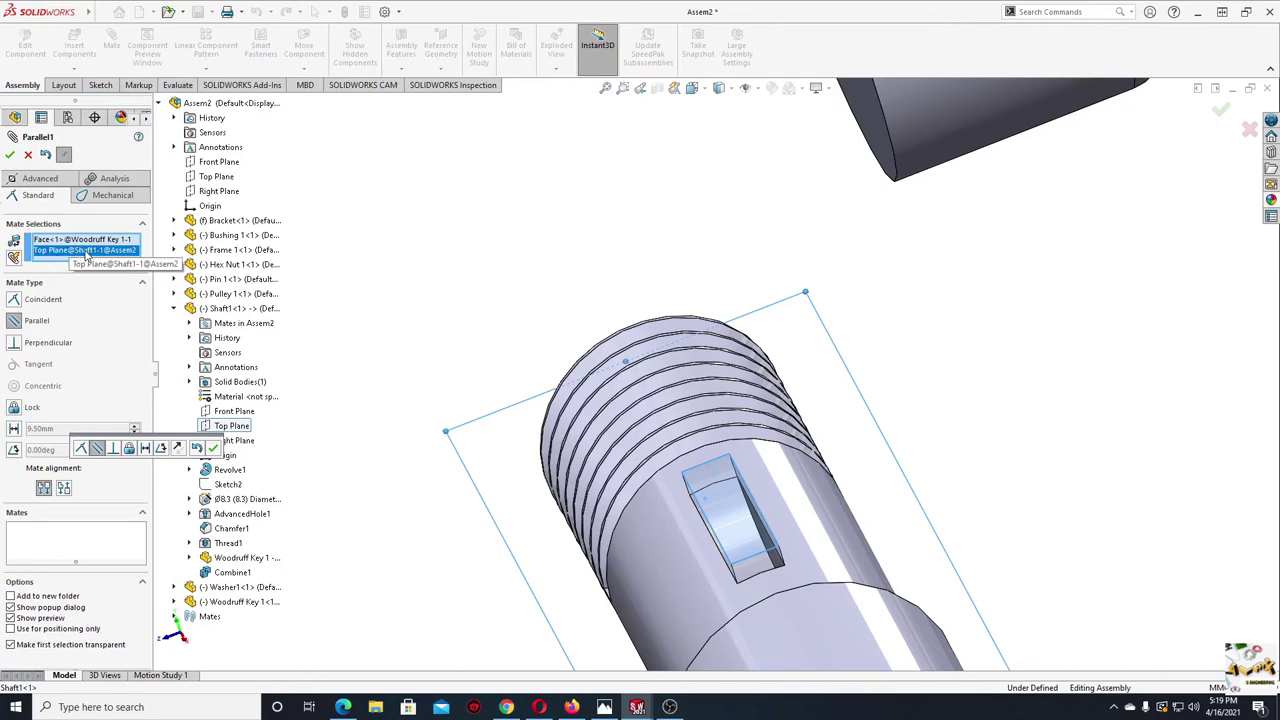
# - Confirm the parallel mate between the Woodruff key and the shaft's top plane and close the Mate settings
pyautogui.click(212, 447)
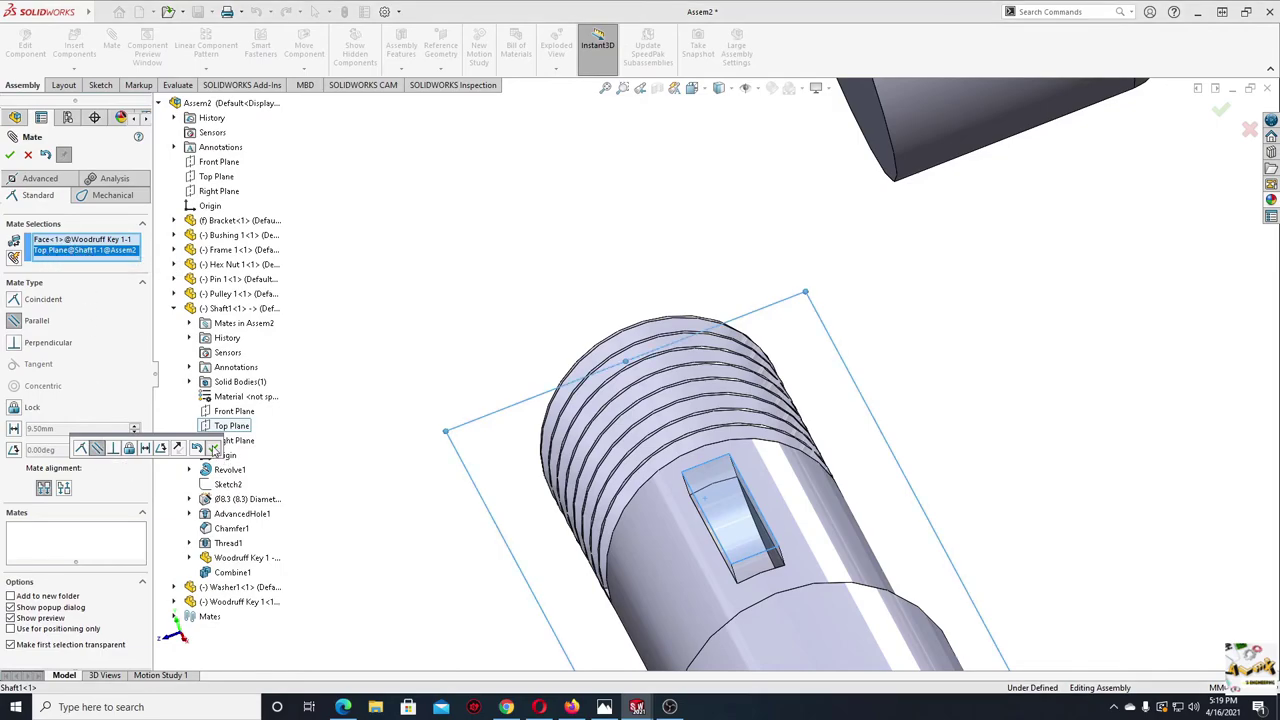
pyautogui.click(10, 156)
pyautogui.scroll(3, 529, 460)
pyautogui.scroll(3, 531, 463)
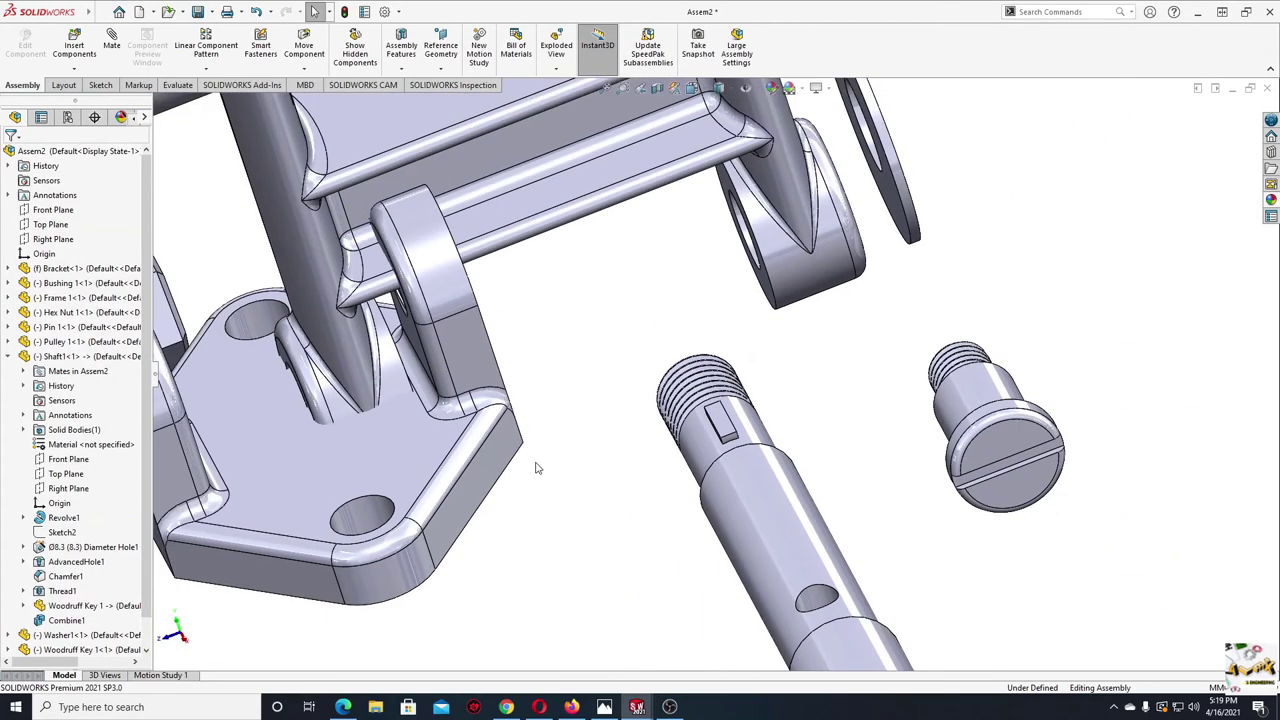
pyautogui.scroll(2, 550, 456)
# - Drag the shaft clear of the frame
pyautogui.moveTo(563, 452); pyautogui.dragTo(700, 470, button='middle')
pyautogui.moveTo(722, 462)
pyautogui.mouseDown()
pyautogui.moveTo(763, 432)
pyautogui.moveTo(867, 112)
pyautogui.mouseUp()
pyautogui.press('Escape')
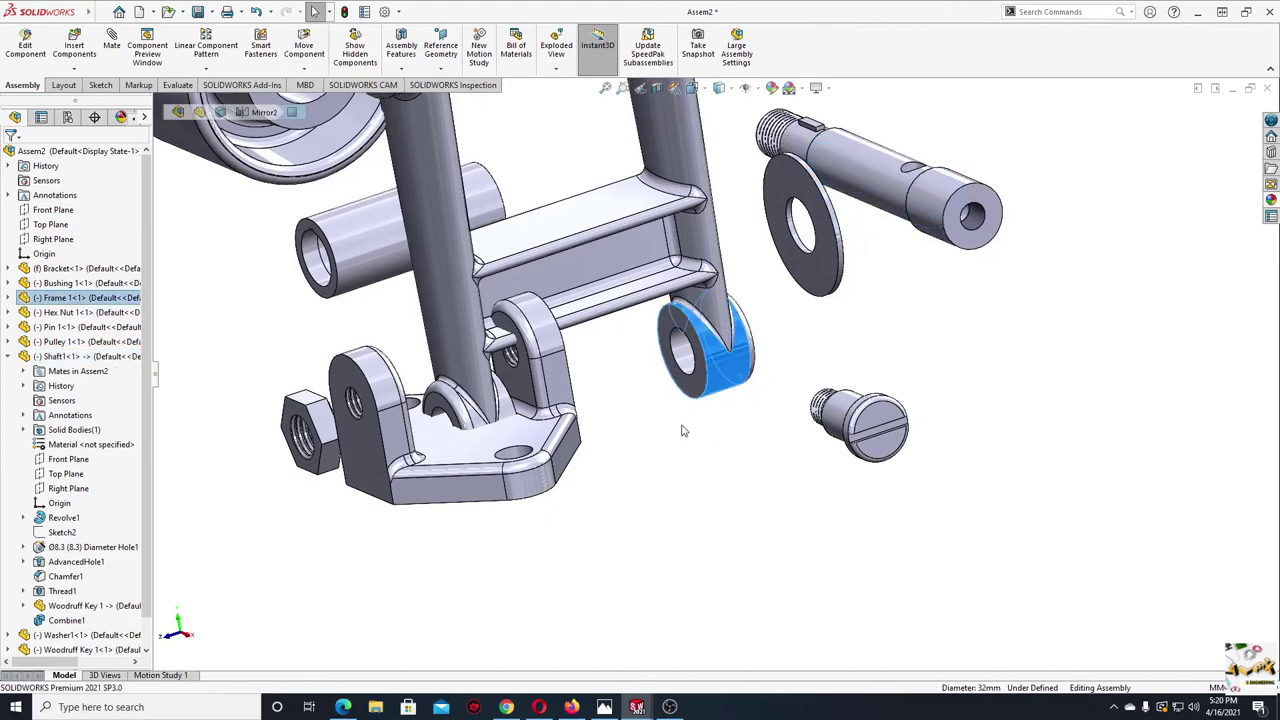
# - Select the bracket's rounded edge
pyautogui.moveTo(676, 388)
pyautogui.keyDown('ctrl'); pyautogui.mouseDown(button='middle')
pyautogui.moveTo(754, 508)
pyautogui.moveTo(540, 548)
pyautogui.mouseUp(button='middle'); pyautogui.keyUp('ctrl')
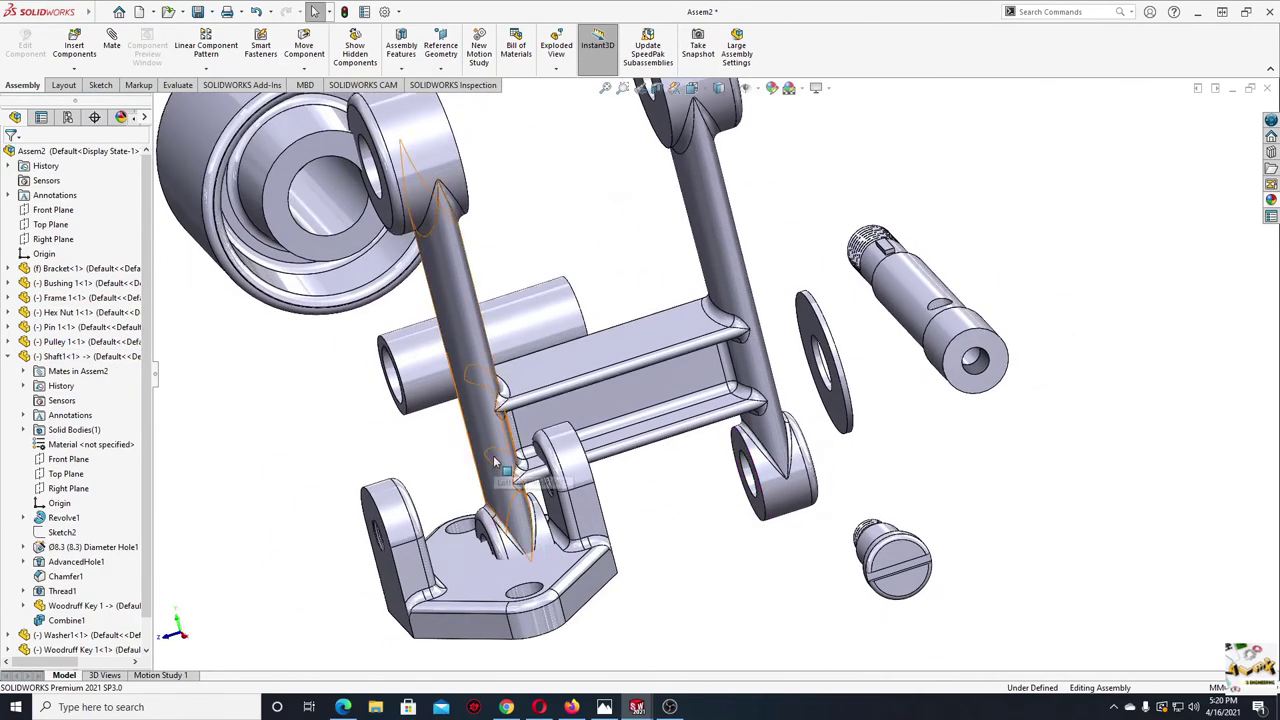
pyautogui.scroll(-2, 494, 462)
pyautogui.scroll(-2, 545, 527)
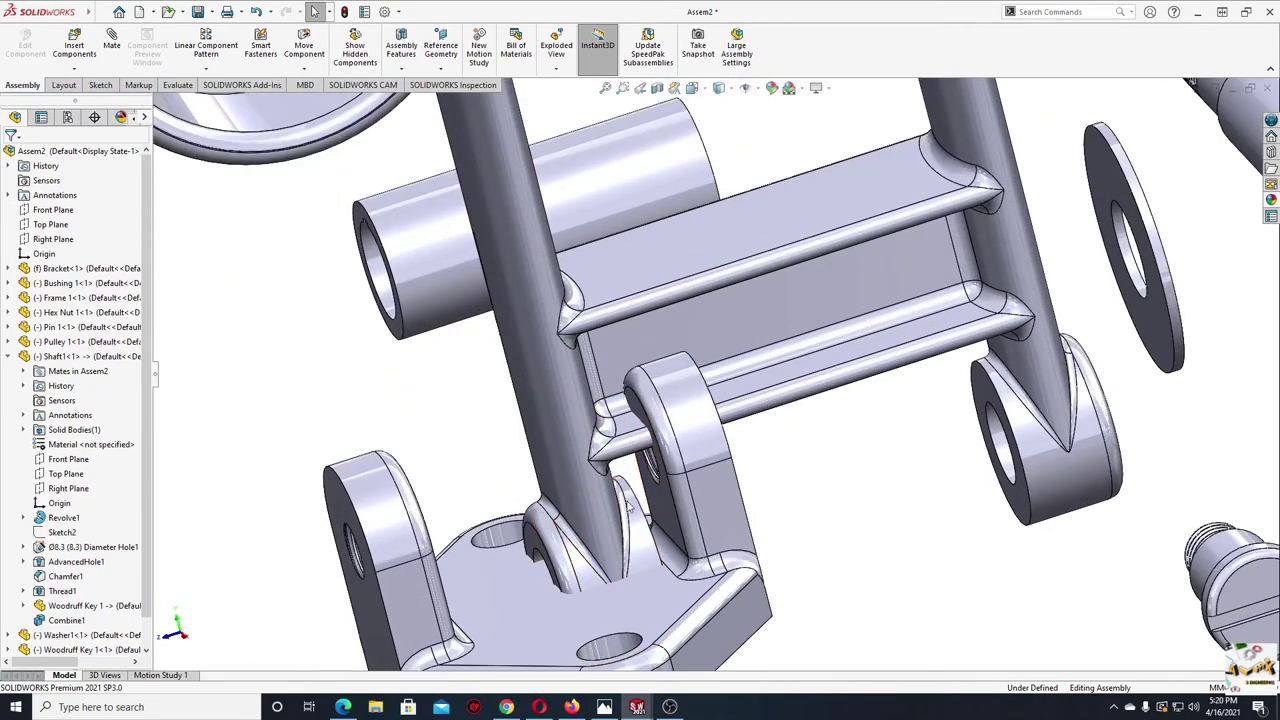
pyautogui.scroll(-2, 657, 474)
pyautogui.moveTo(657, 474); pyautogui.dragTo(722, 330, button='middle')
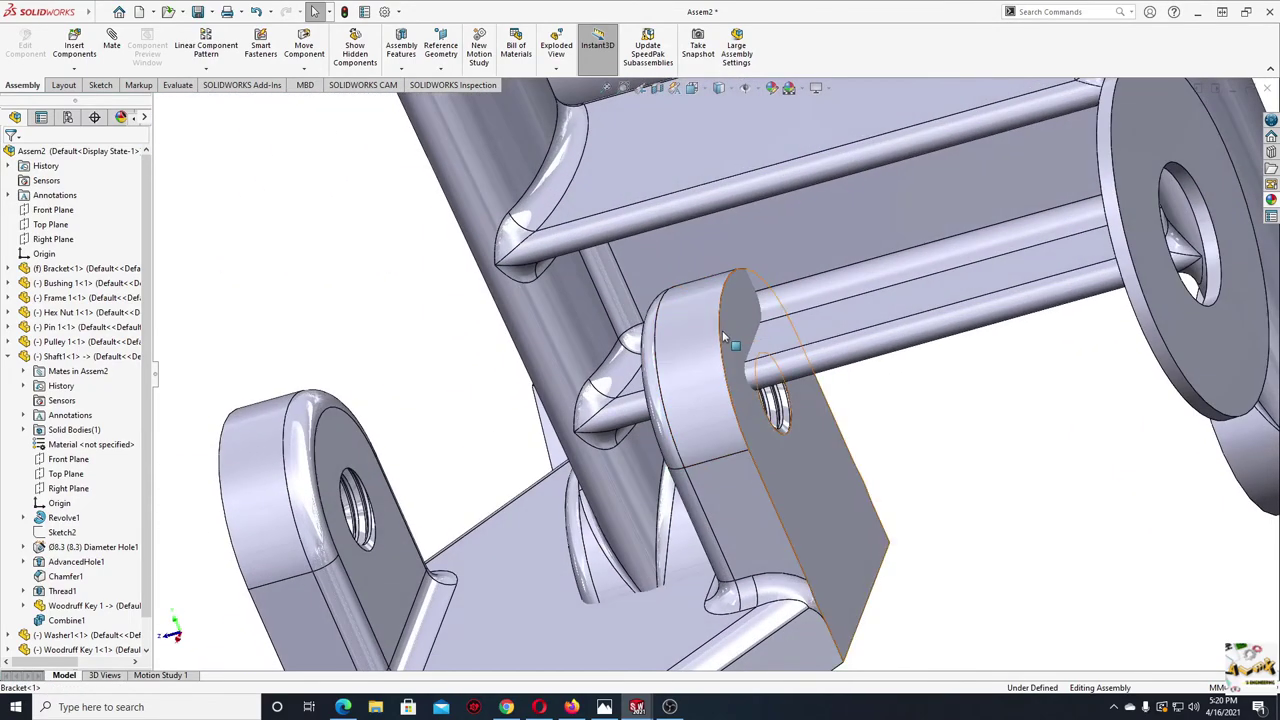
pyautogui.click(722, 336)
# - Select the face of the rod-end eye next to the washer
pyautogui.scroll(2, 896, 423)
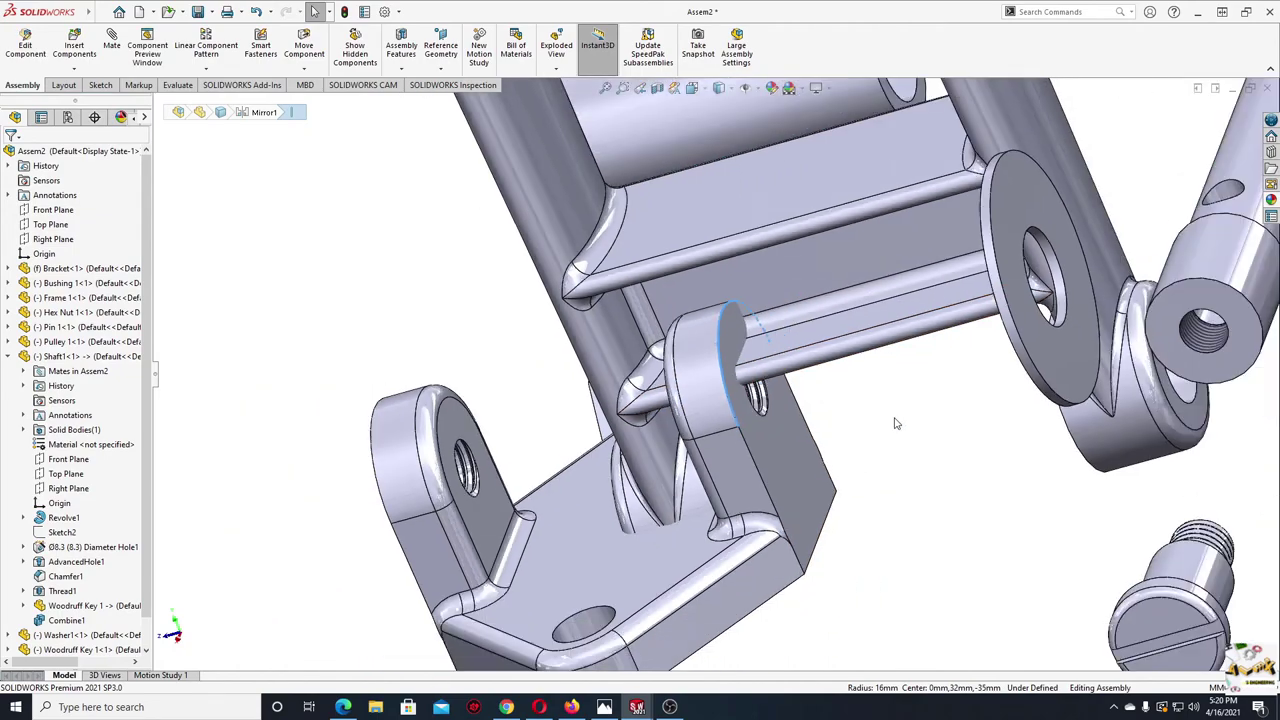
pyautogui.moveTo(982, 422); pyautogui.dragTo(980, 550, button='middle')
pyautogui.scroll(-3, 980, 550)
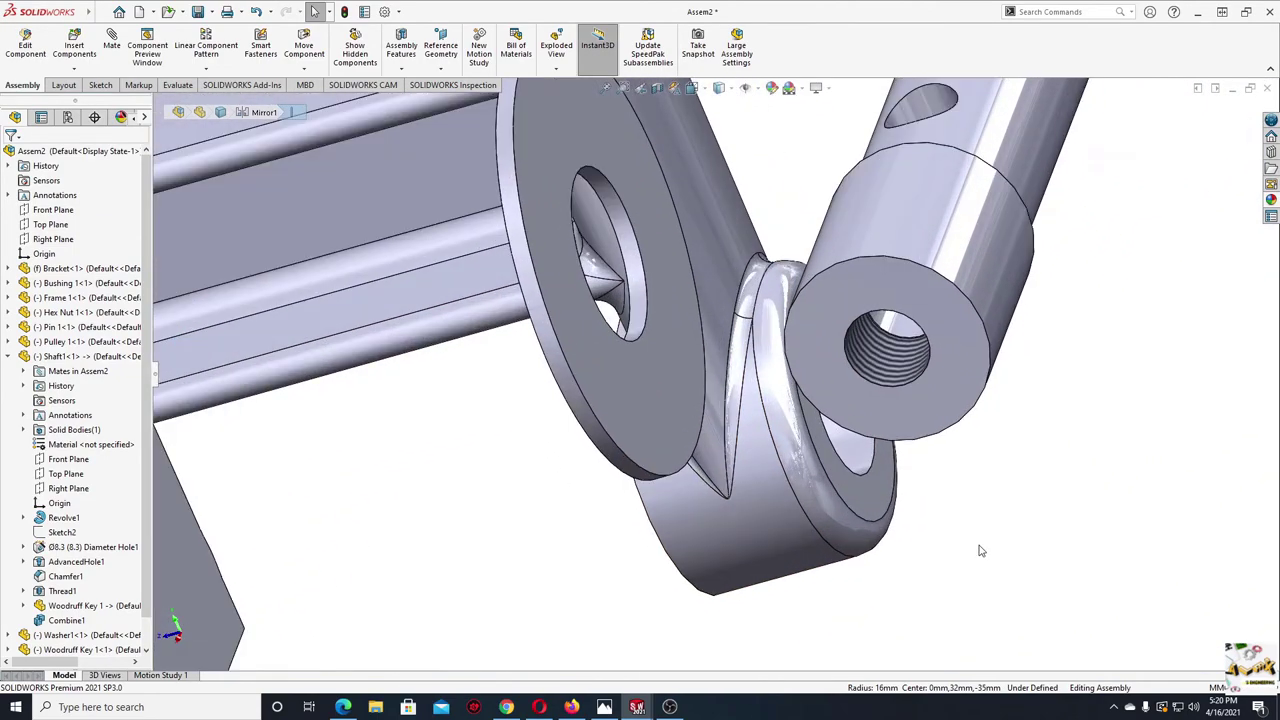
pyautogui.click(864, 460)
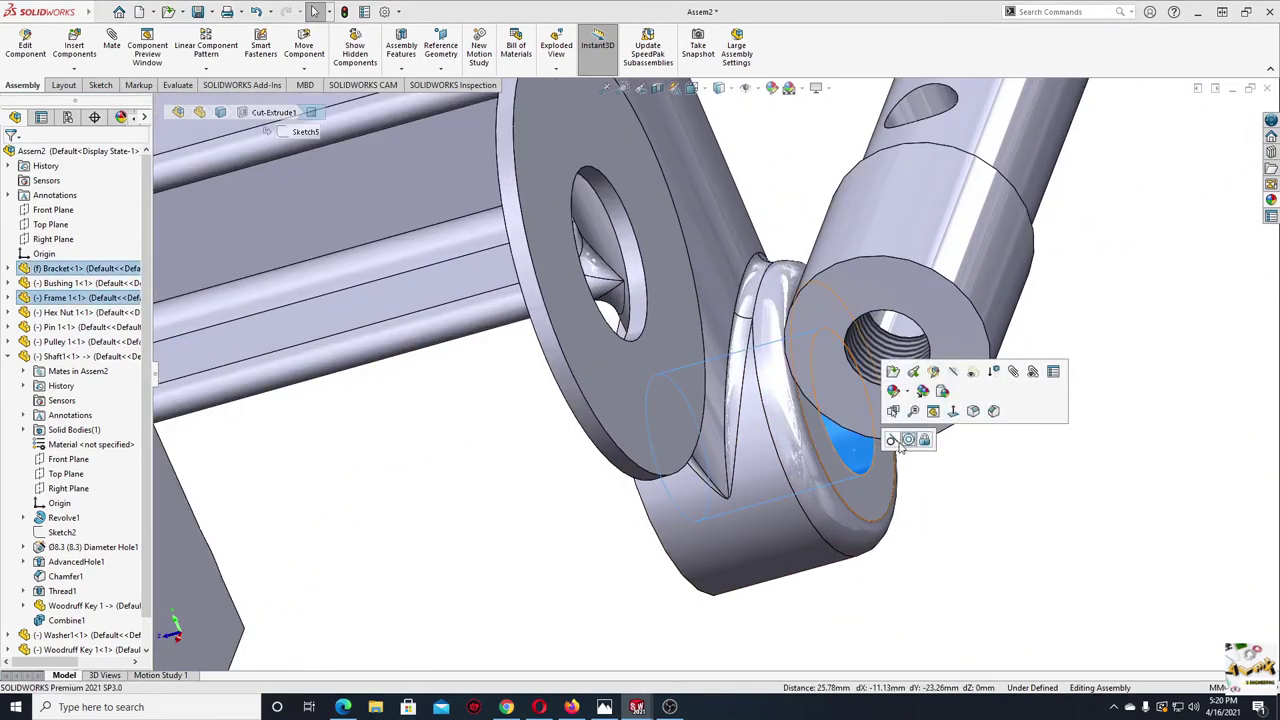
# - Add a Coincident mate between the frame lug face and the bracket's flat face
pyautogui.scroll(3, 910, 447)
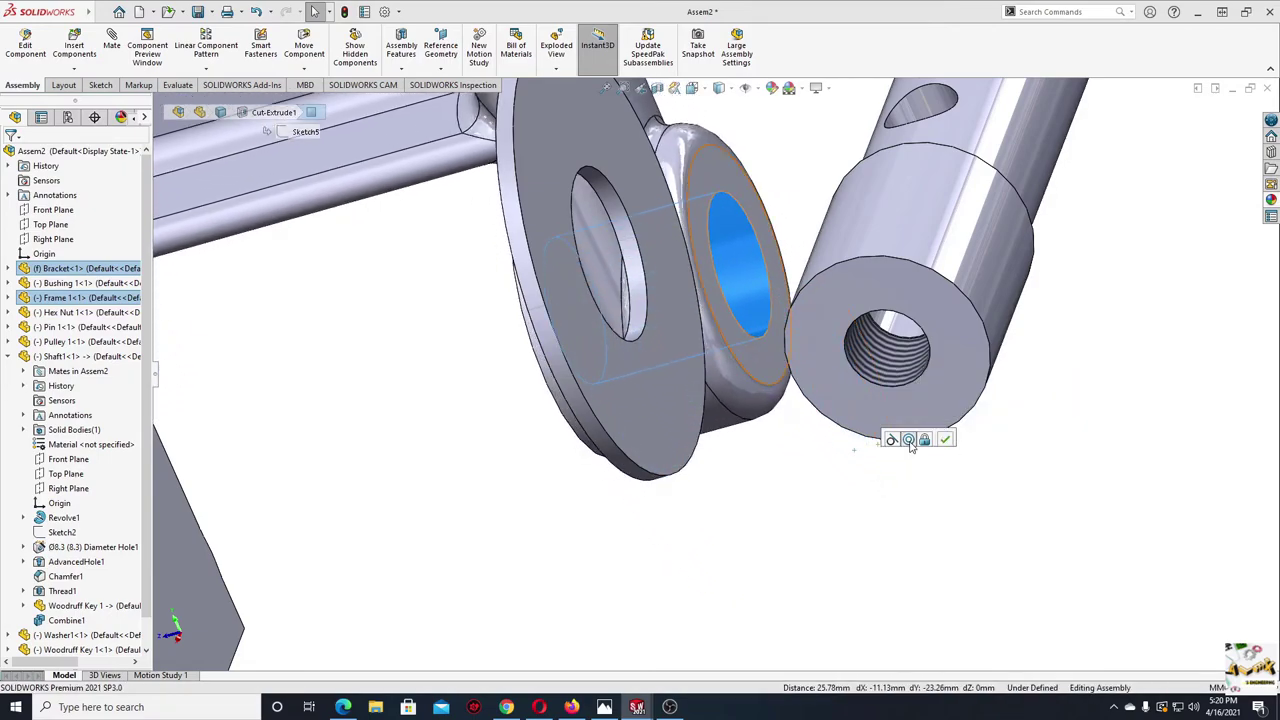
pyautogui.click(666, 522)
pyautogui.scroll(3, 620, 504)
pyautogui.moveTo(620, 504)
pyautogui.mouseDown(button='middle')
pyautogui.moveTo(554, 463)
pyautogui.moveTo(583, 473)
pyautogui.mouseUp(button='middle')
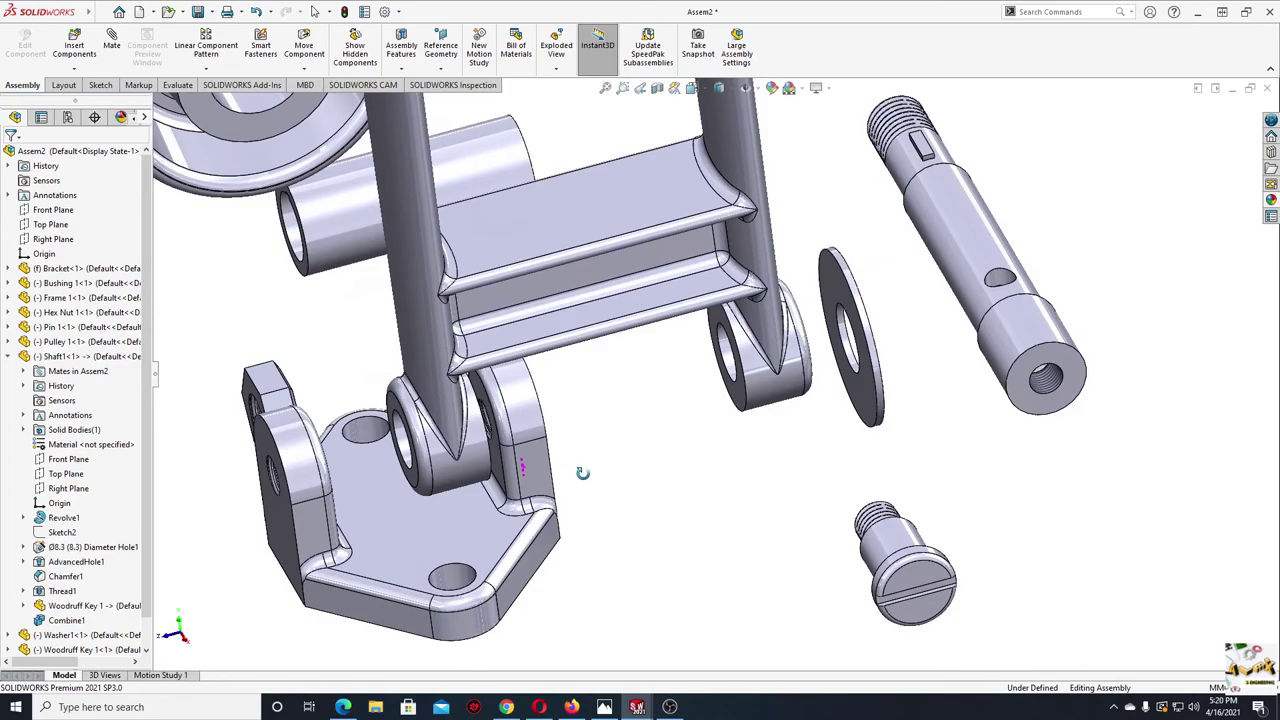
pyautogui.scroll(-2, 689, 403)
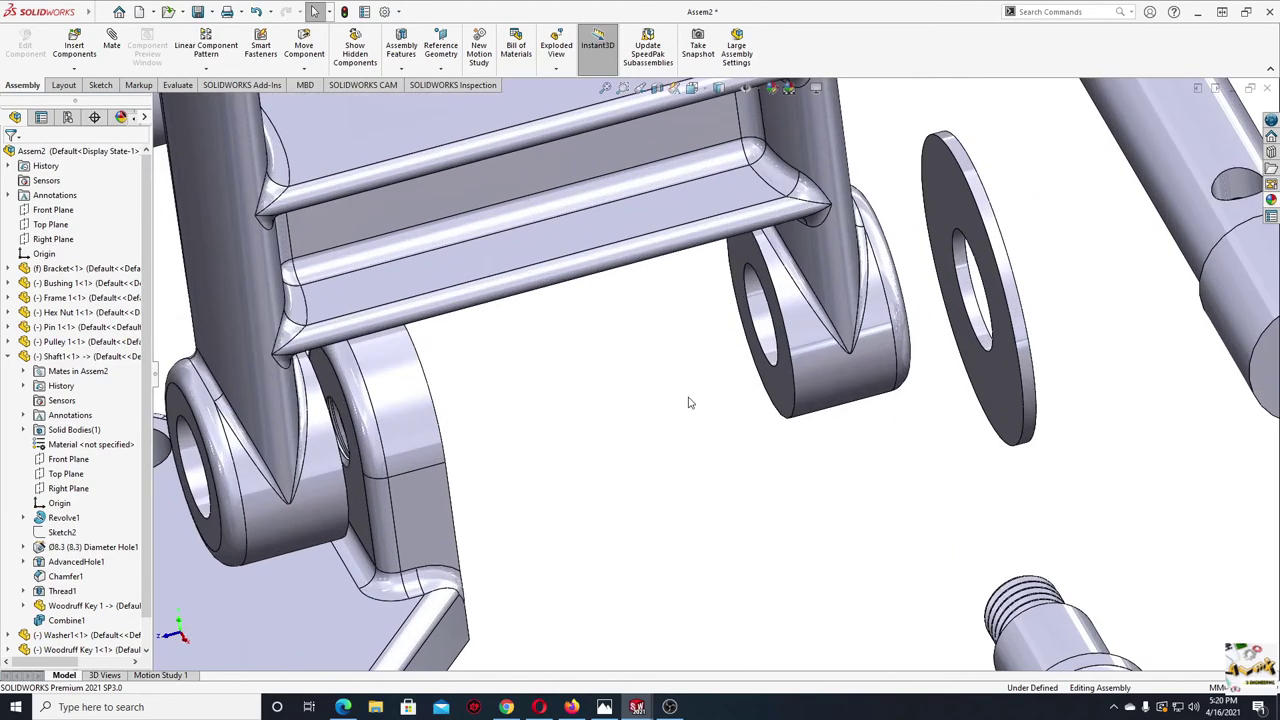
pyautogui.click(770, 390)
pyautogui.moveTo(651, 480); pyautogui.dragTo(586, 500, button='middle')
pyautogui.keyDown('ctrl'); pyautogui.click(578, 472); pyautogui.keyUp('ctrl')
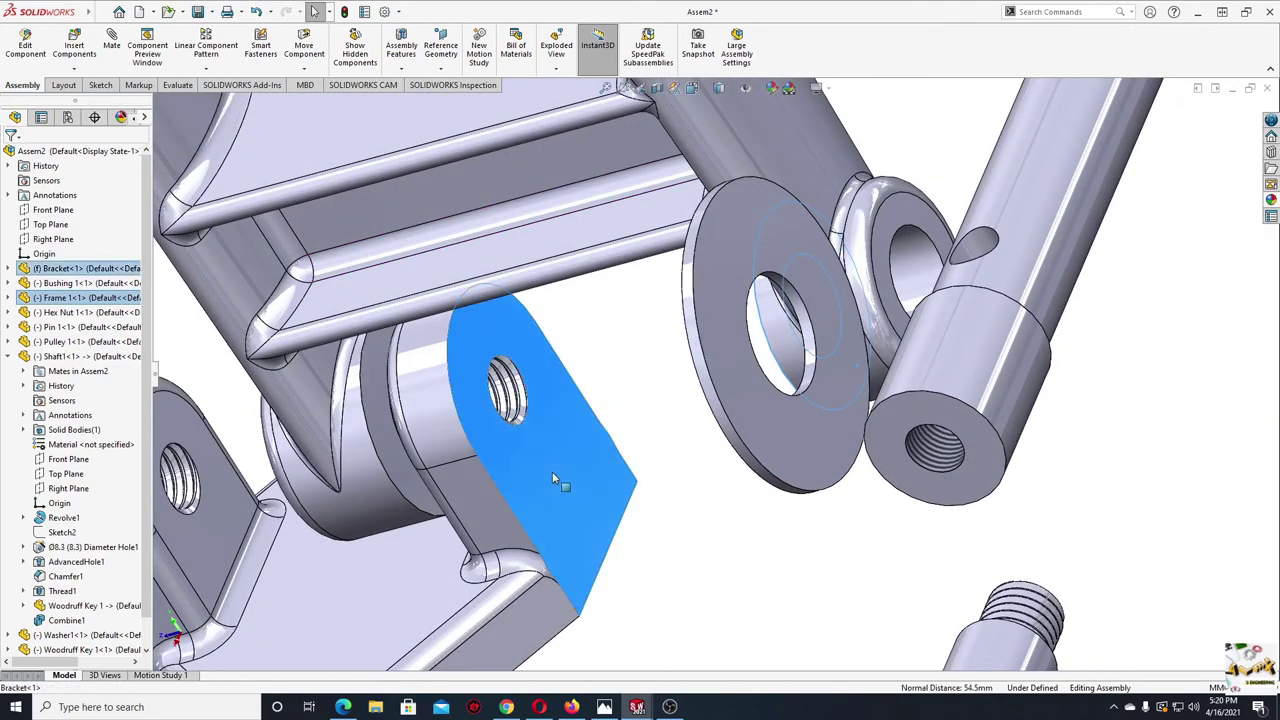
pyautogui.click(590, 461)
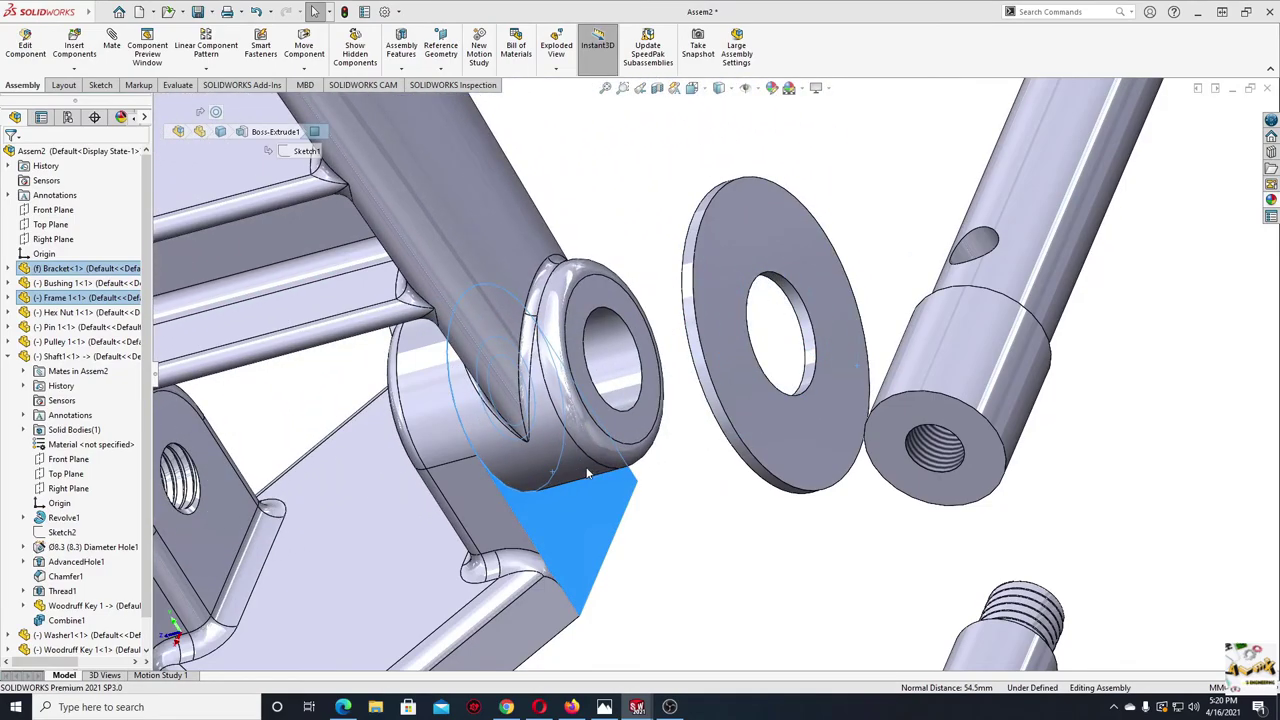
pyautogui.moveTo(675, 547)
pyautogui.mouseDown(button='middle')
pyautogui.moveTo(598, 473)
pyautogui.moveTo(637, 434)
pyautogui.moveTo(480, 474)
pyautogui.moveTo(509, 406)
pyautogui.moveTo(566, 450)
pyautogui.mouseUp(button='middle')
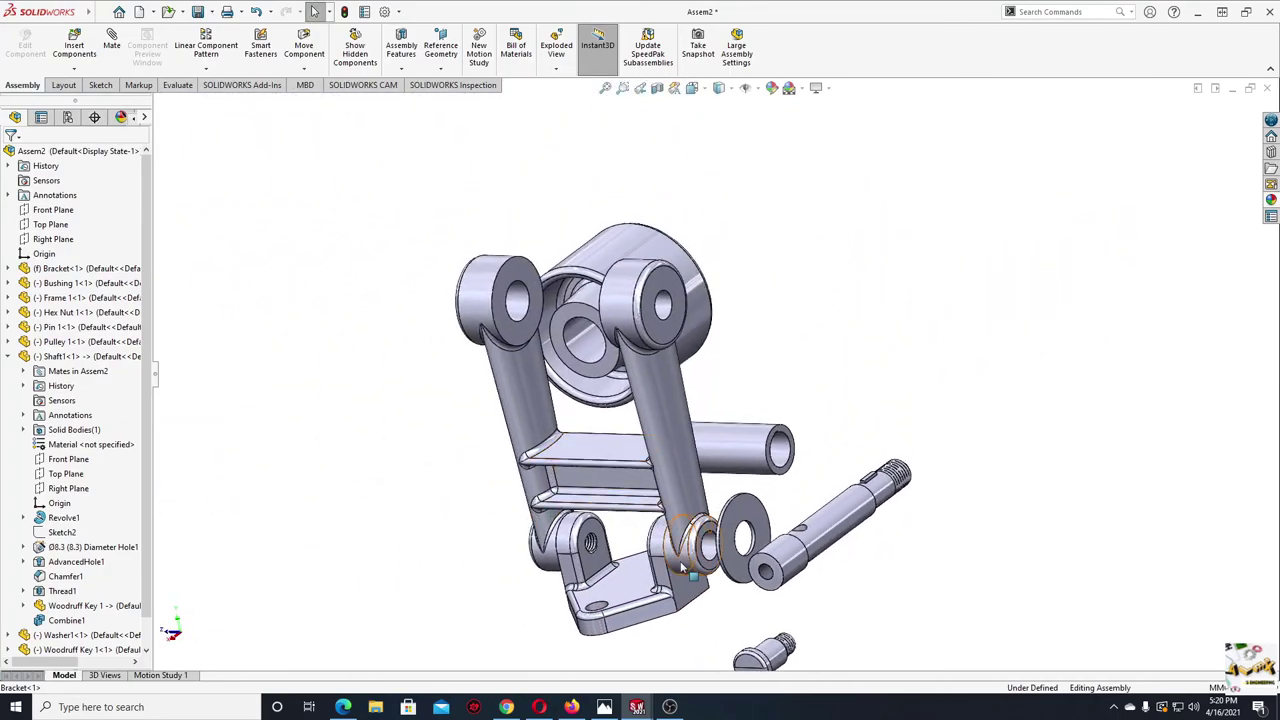
# - Move the washer beside the shaft and the shoulder pin next to the shaft end
pyautogui.scroll(-1, 682, 568)
pyautogui.scroll(-1, 698, 580)
pyautogui.scroll(-2, 703, 530)
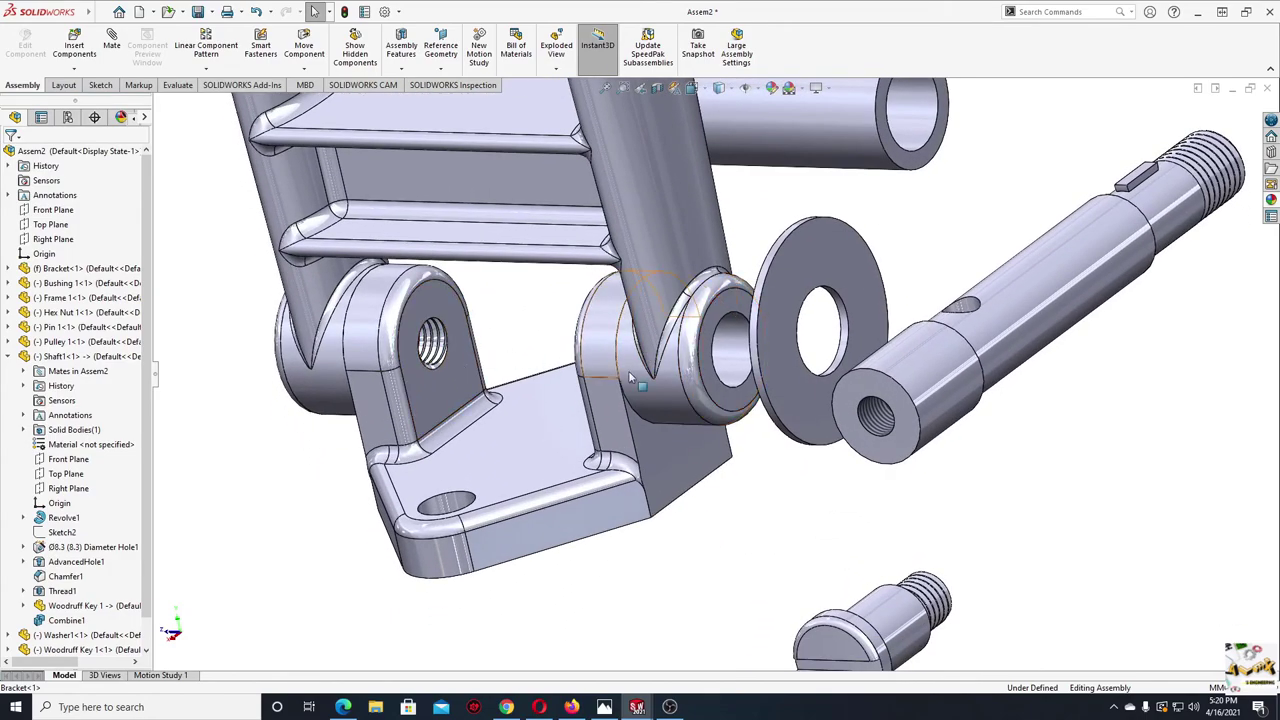
pyautogui.moveTo(845, 390); pyautogui.dragTo(1005, 230)
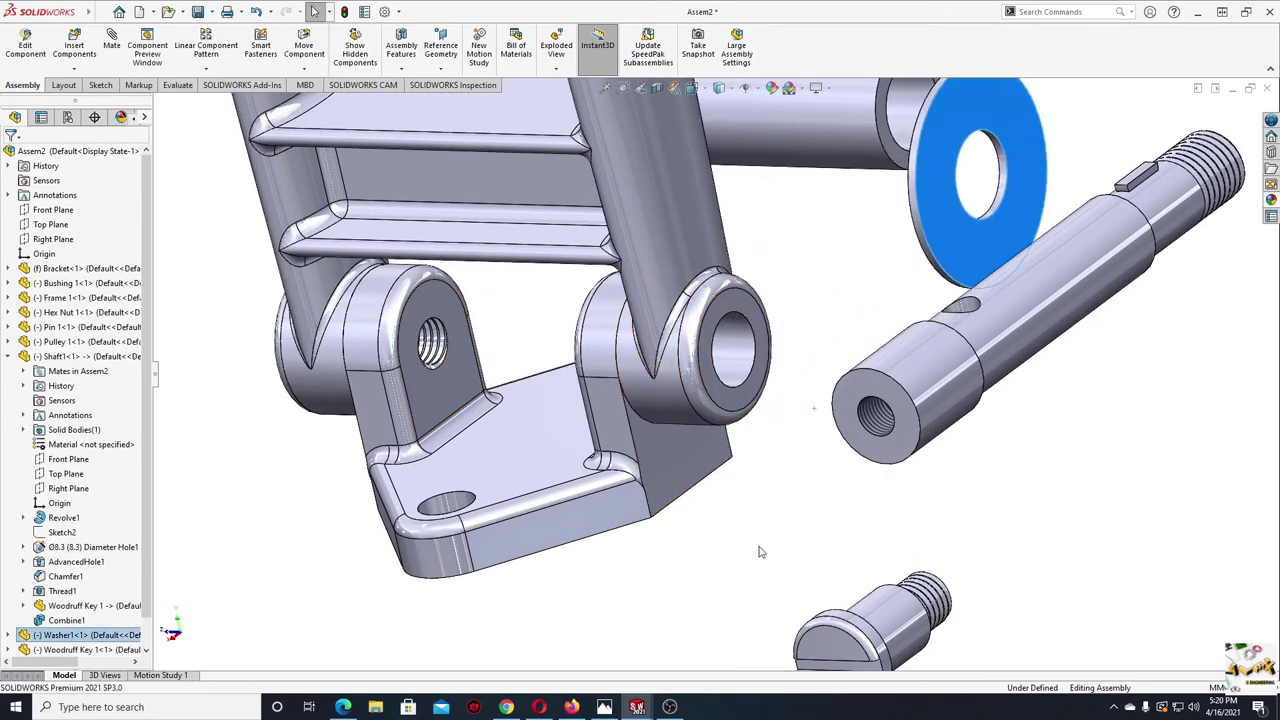
pyautogui.click(898, 628)
pyautogui.moveTo(898, 628); pyautogui.dragTo(800, 470)
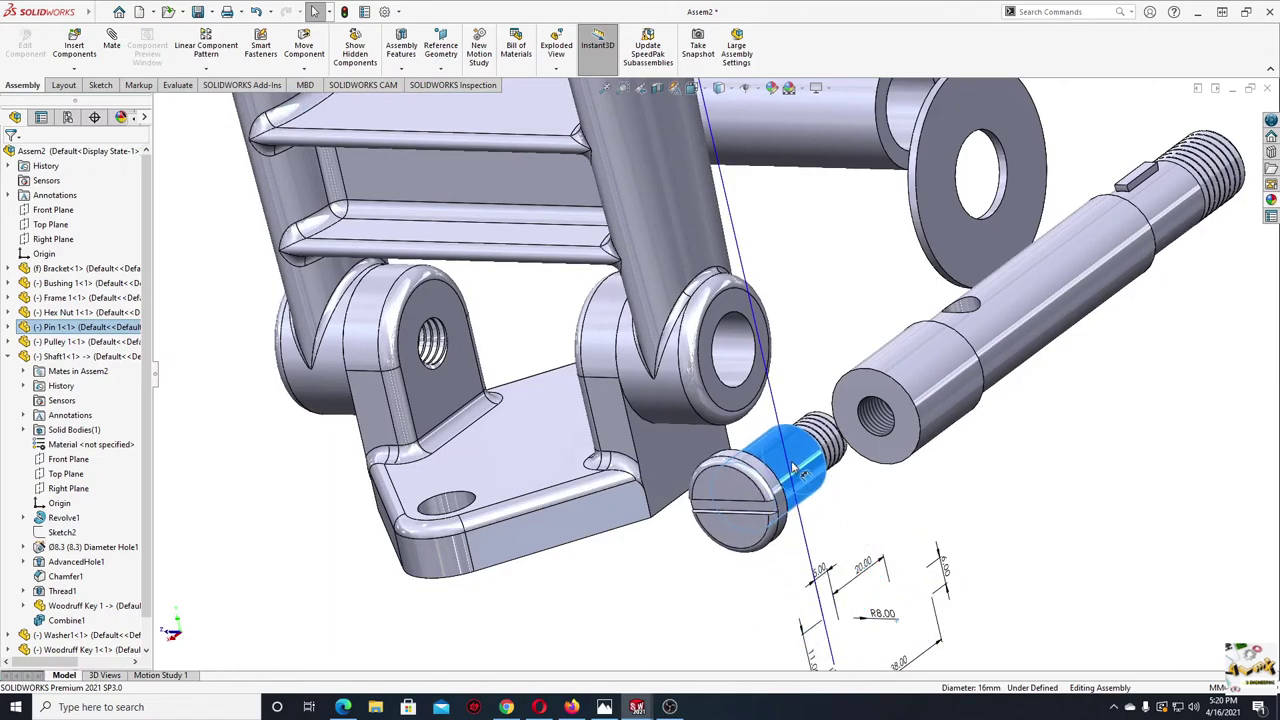
# - Make the pin's cylindrical shank concentric with the lug bore
pyautogui.click(800, 470)
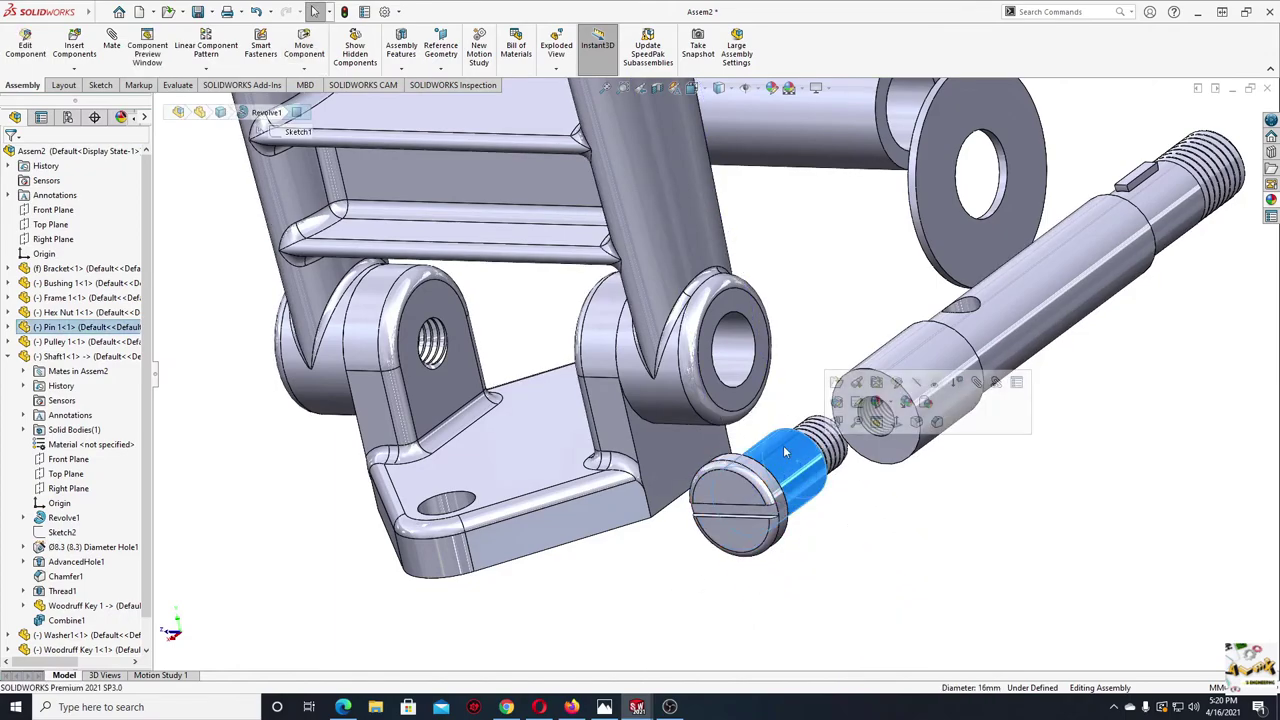
pyautogui.keyDown('ctrl'); pyautogui.click(750, 350); pyautogui.keyUp('ctrl')
pyautogui.click(820, 341)
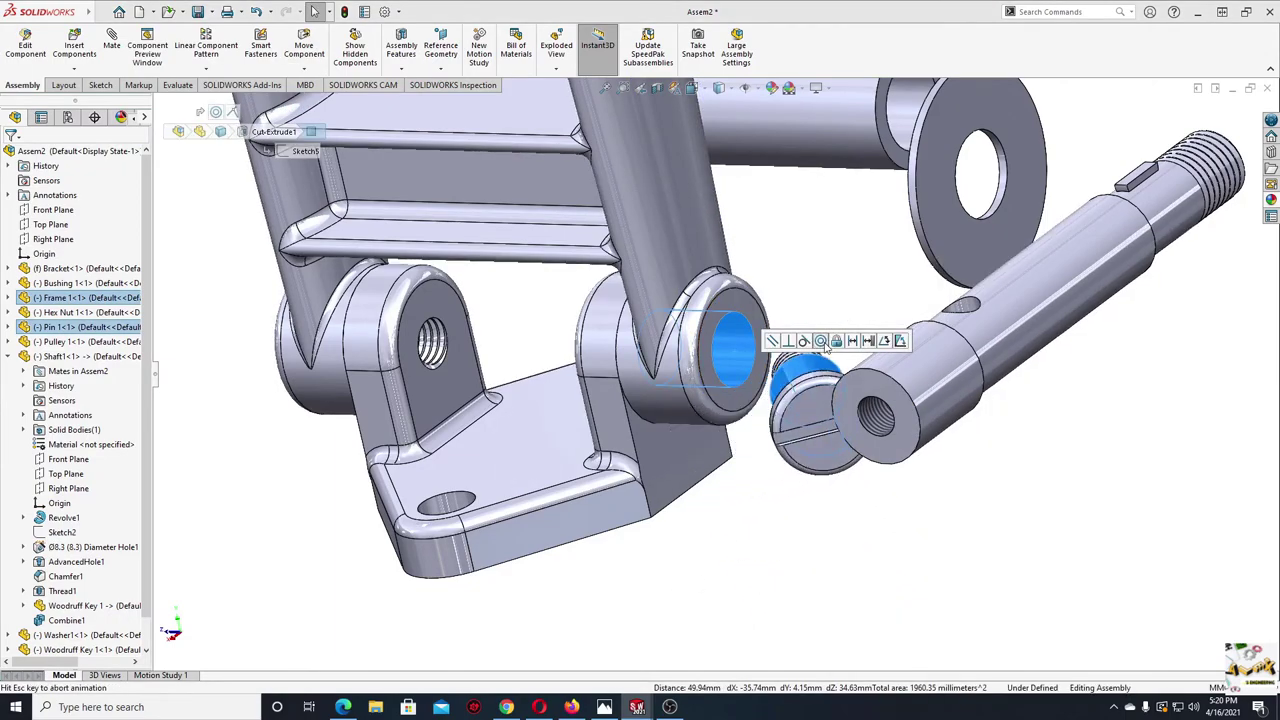
# - Make the pin head coincident with the bore's end face and place a second pin left of the frame
pyautogui.moveTo(827, 345); pyautogui.dragTo(808, 428, button='middle')
pyautogui.scroll(-3, 790, 407)
pyautogui.scroll(-3, 571, 237)
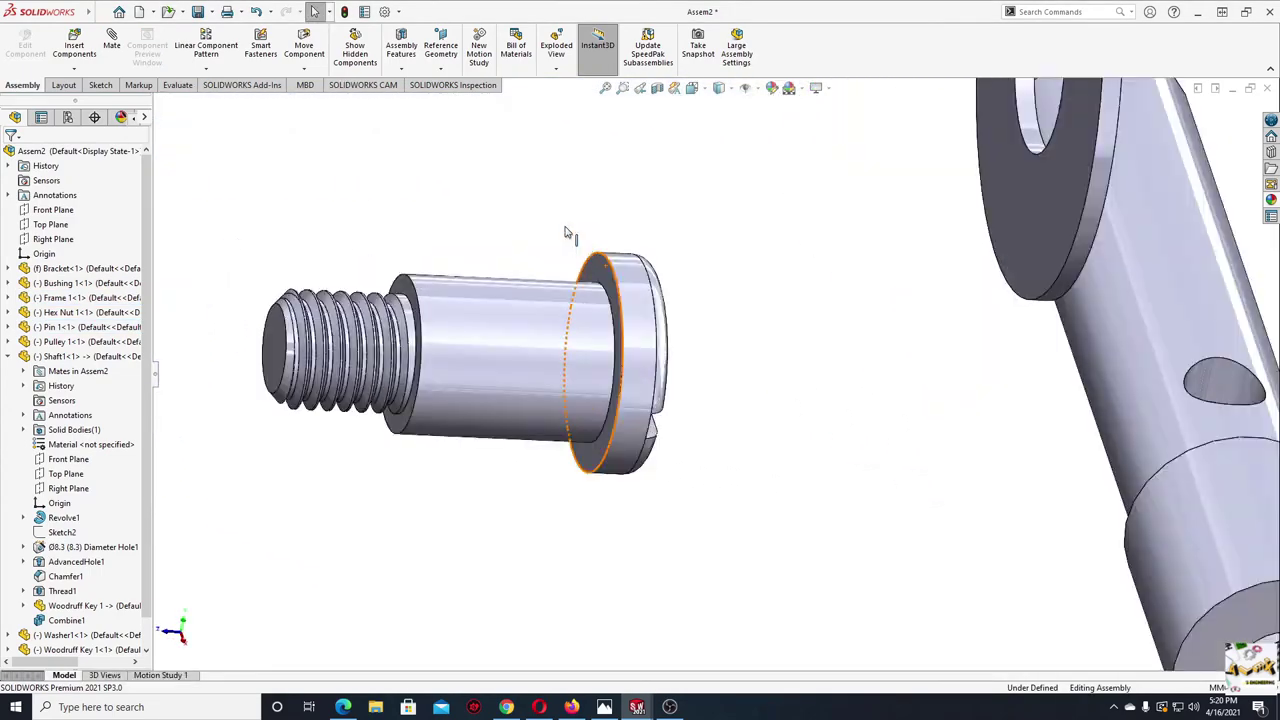
pyautogui.scroll(-2, 600, 300)
pyautogui.click(644, 332)
pyautogui.scroll(4, 644, 332)
pyautogui.moveTo(644, 332)
pyautogui.mouseDown(button='middle')
pyautogui.moveTo(497, 404)
pyautogui.moveTo(447, 396)
pyautogui.mouseUp(button='middle')
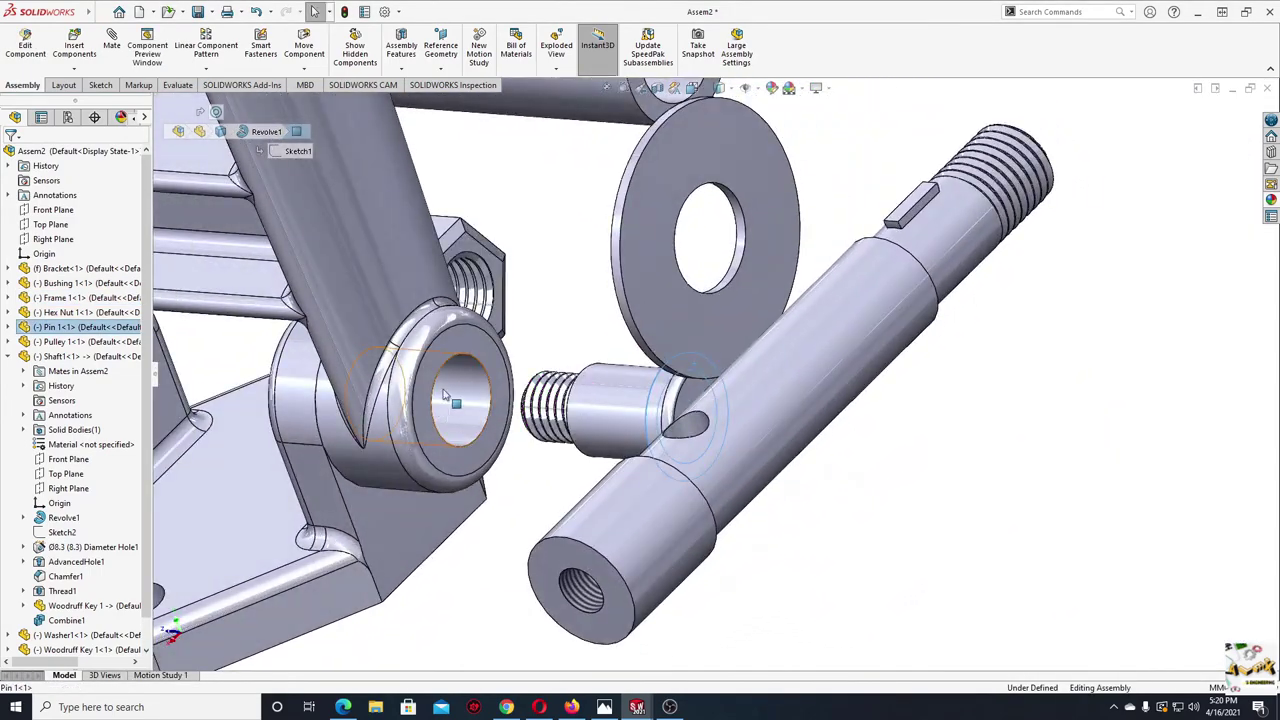
pyautogui.keyDown('ctrl'); pyautogui.click(452, 340); pyautogui.keyUp('ctrl')
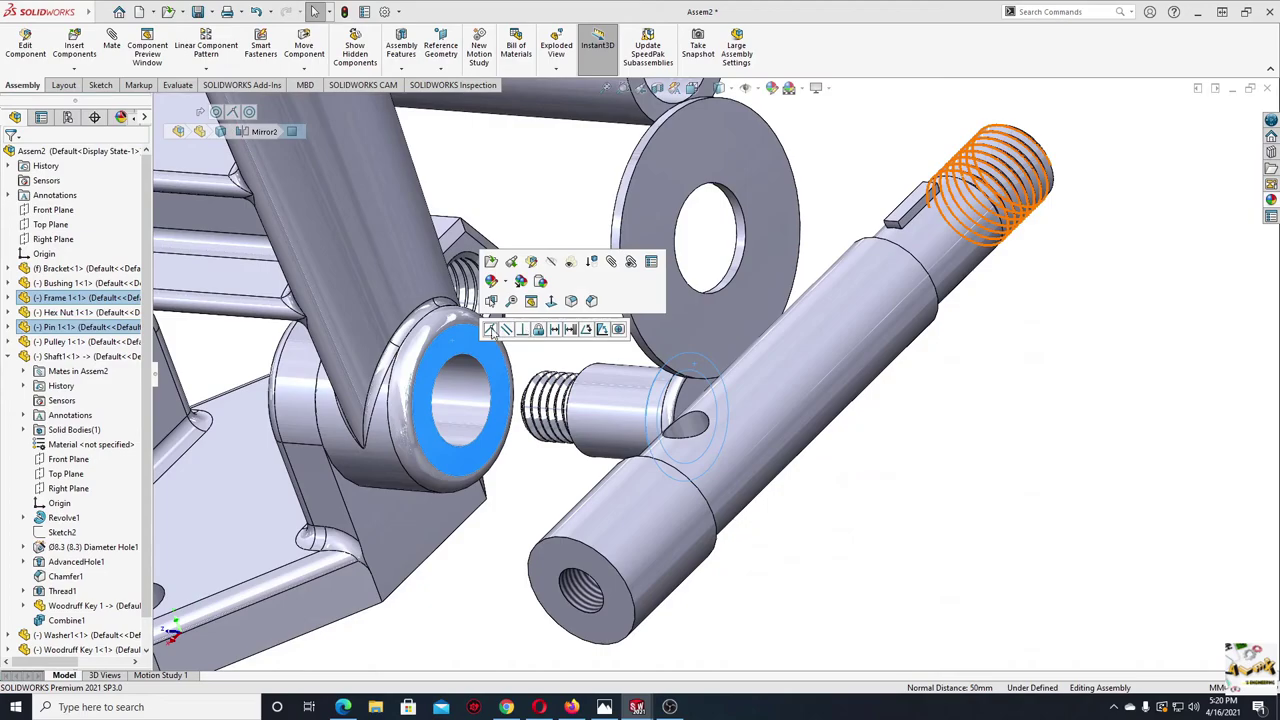
pyautogui.click(491, 331)
pyautogui.moveTo(476, 578)
pyautogui.mouseDown(button='middle')
pyautogui.moveTo(525, 577)
pyautogui.moveTo(700, 480)
pyautogui.moveTo(737, 486)
pyautogui.moveTo(706, 470)
pyautogui.moveTo(760, 387)
pyautogui.mouseUp(button='middle')
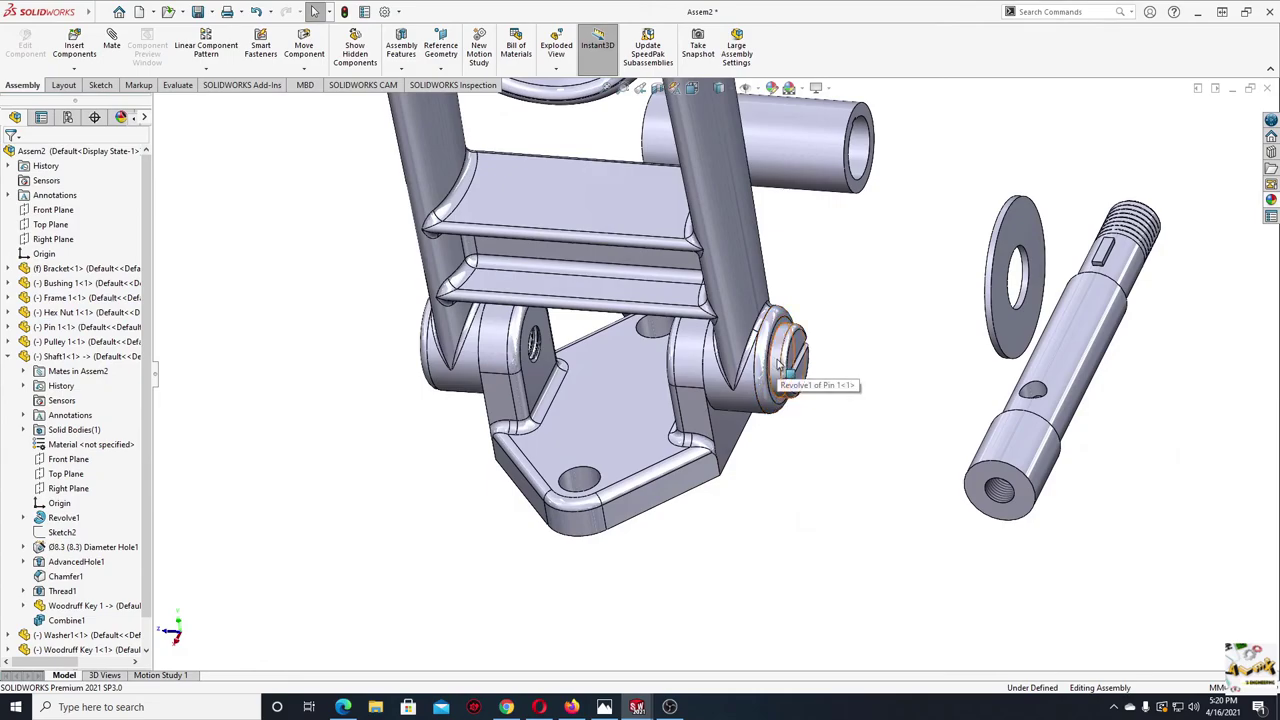
pyautogui.moveTo(779, 365); pyautogui.dragTo(320, 380)
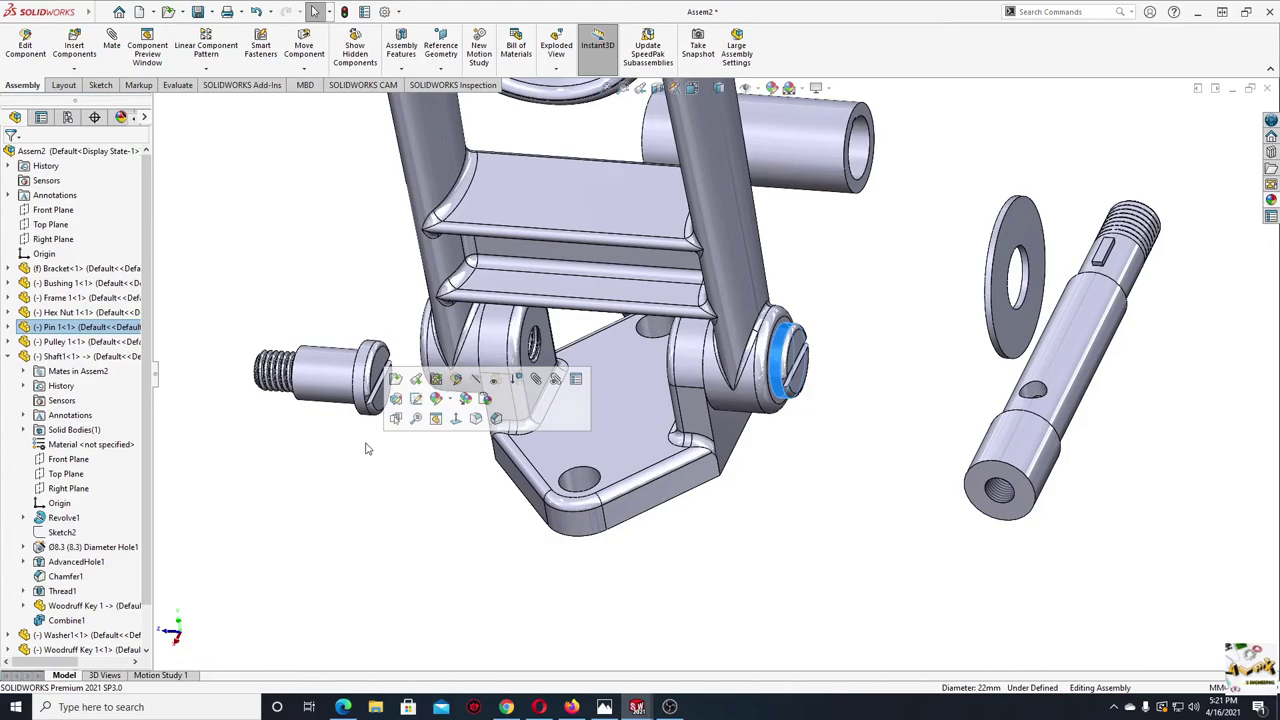
# - Try a concentric mate between the second pin and the frame hole, then undo it
pyautogui.hotkey('ctrl', 'c')
pyautogui.hotkey('ctrl', 'v')
pyautogui.moveTo(366, 449); pyautogui.dragTo(405, 343, button='middle')
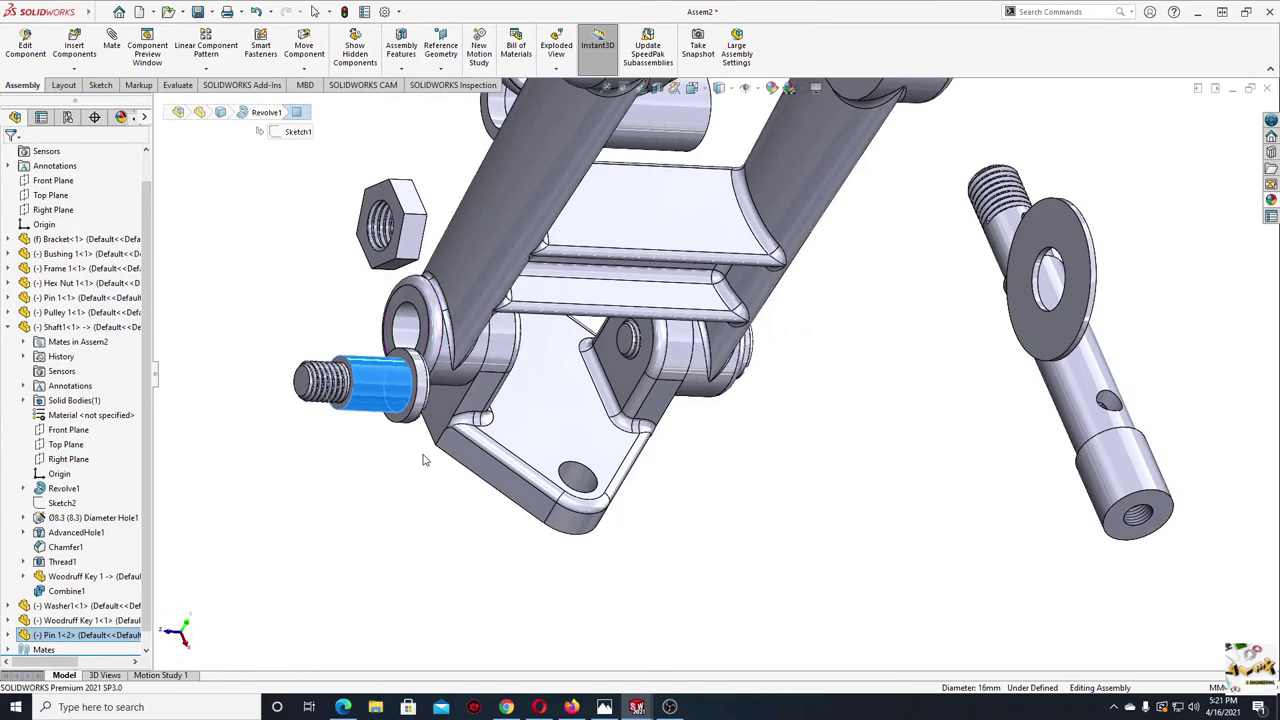
pyautogui.click(405, 343)
pyautogui.click(489, 326)
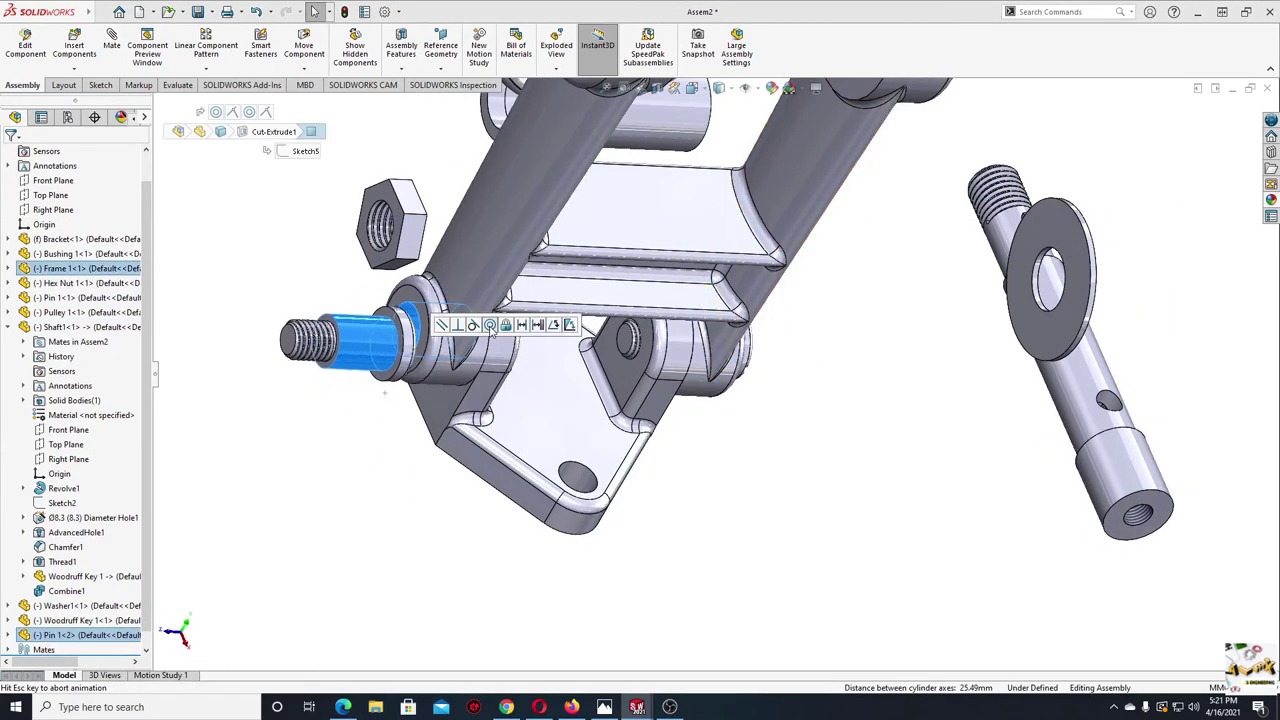
pyautogui.hotkey('ctrl', 'z')
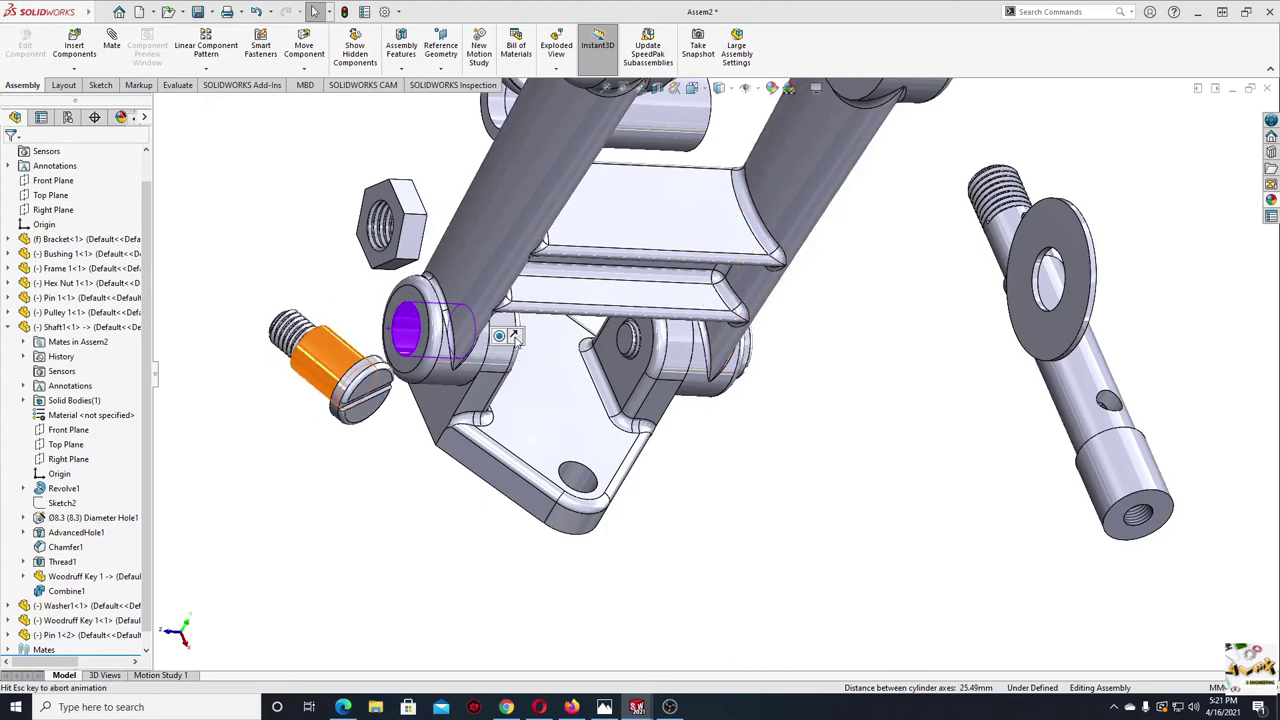
# - Mate the pin face into the frame hole
pyautogui.click(400, 325)
pyautogui.moveTo(280, 428); pyautogui.dragTo(270, 355, button='middle')
pyautogui.scroll(-3, 270, 355)
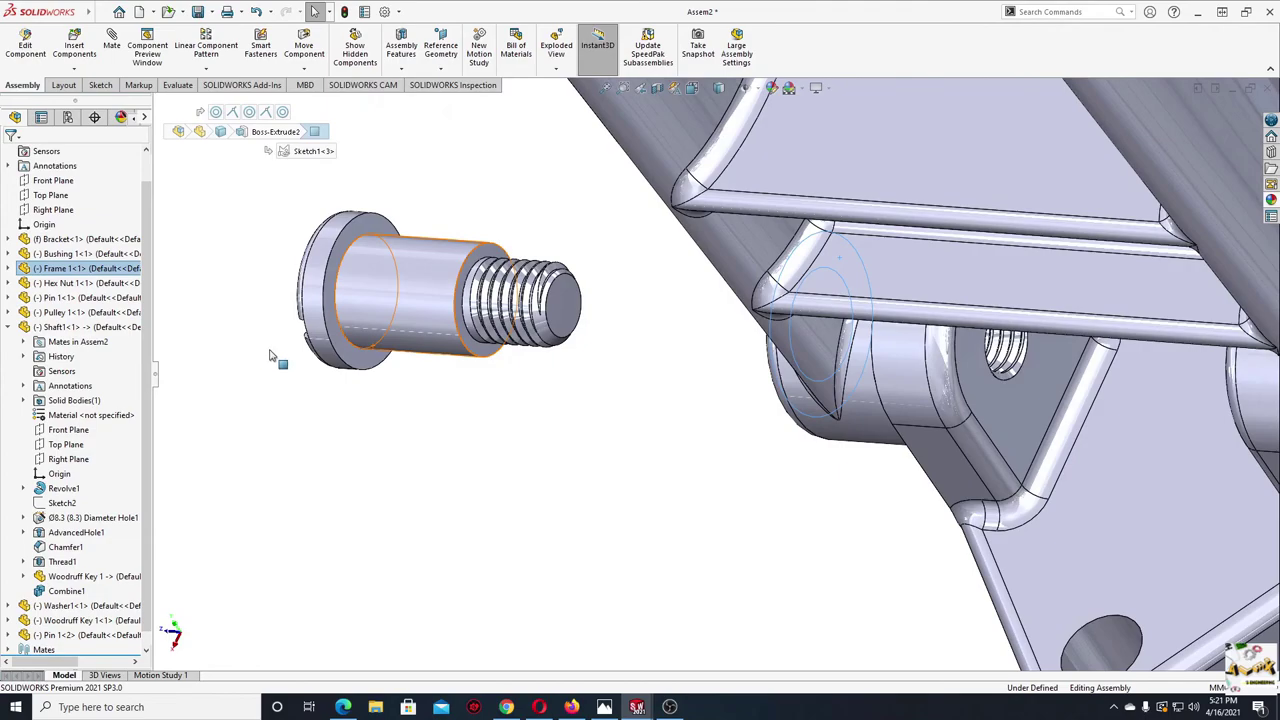
pyautogui.keyDown('ctrl'); pyautogui.click(358, 362); pyautogui.keyUp('ctrl')
pyautogui.click(455, 275)
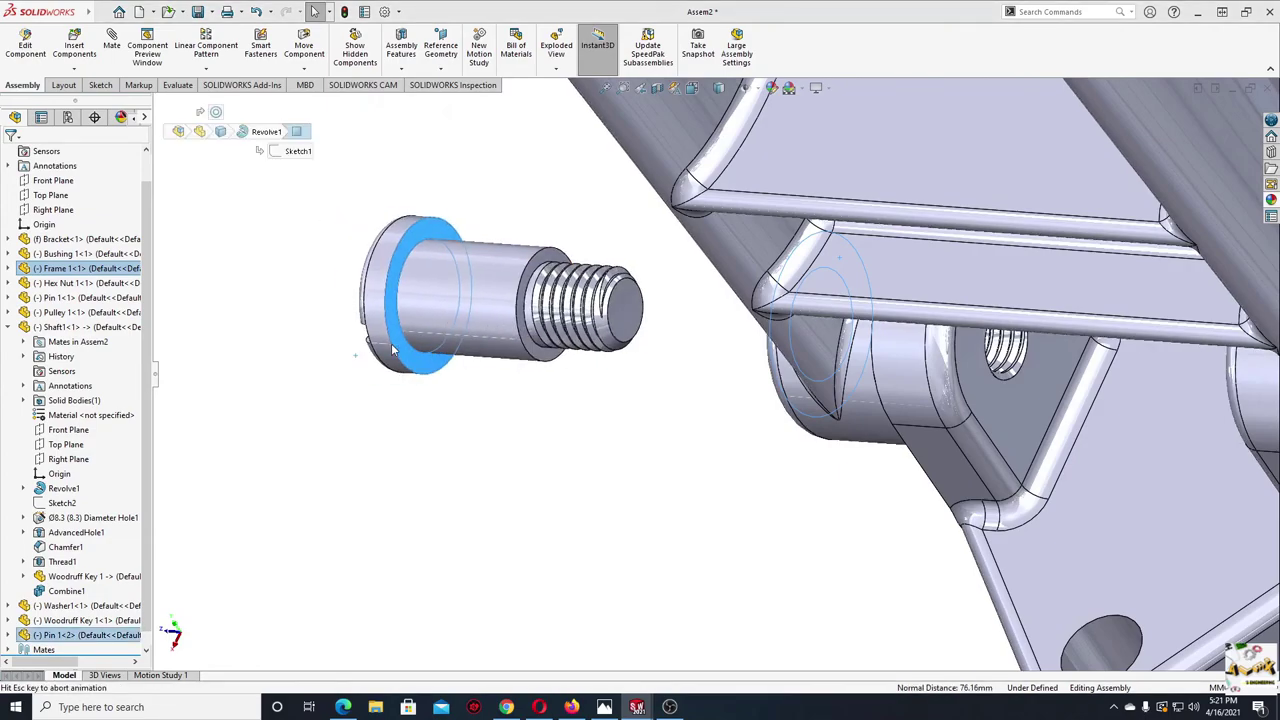
# - Swing the frame arm into place beside the other arm
pyautogui.scroll(5, 508, 471)
pyautogui.scroll(2, 815, 430)
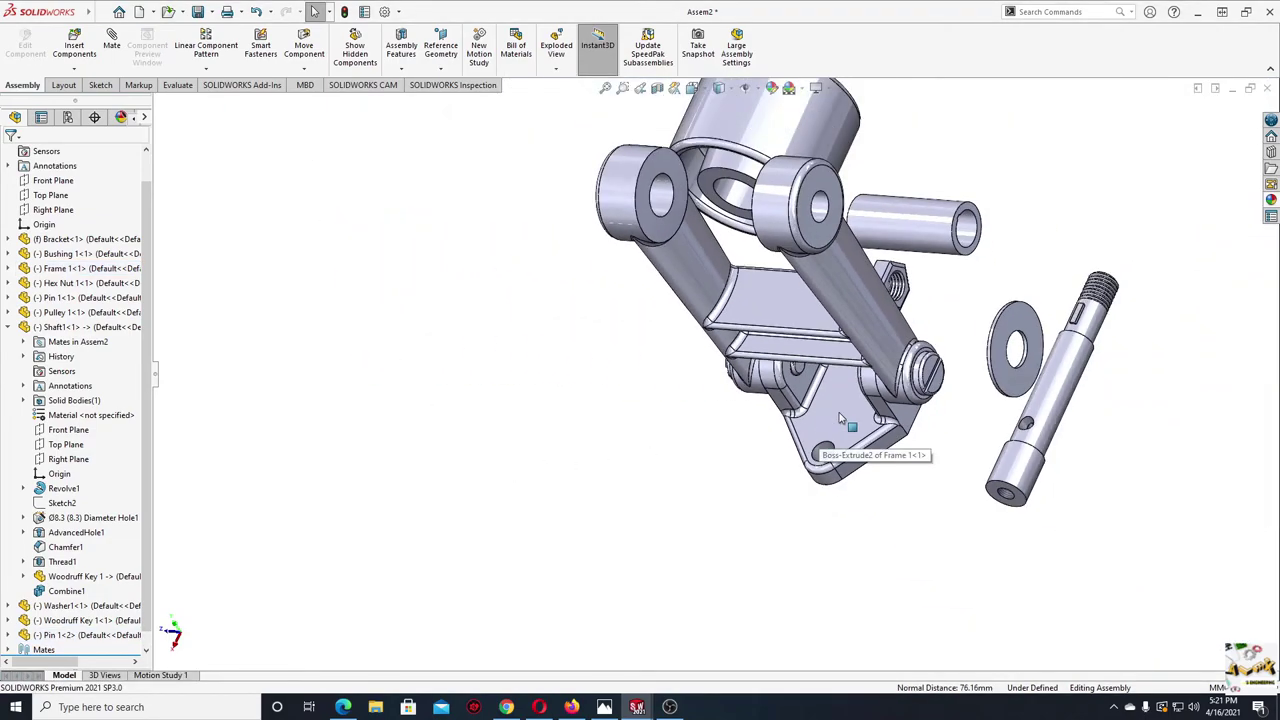
pyautogui.moveTo(815, 430)
pyautogui.mouseDown(button='middle')
pyautogui.moveTo(658, 568)
pyautogui.moveTo(600, 500)
pyautogui.mouseUp(button='middle')
pyautogui.click(578, 470)
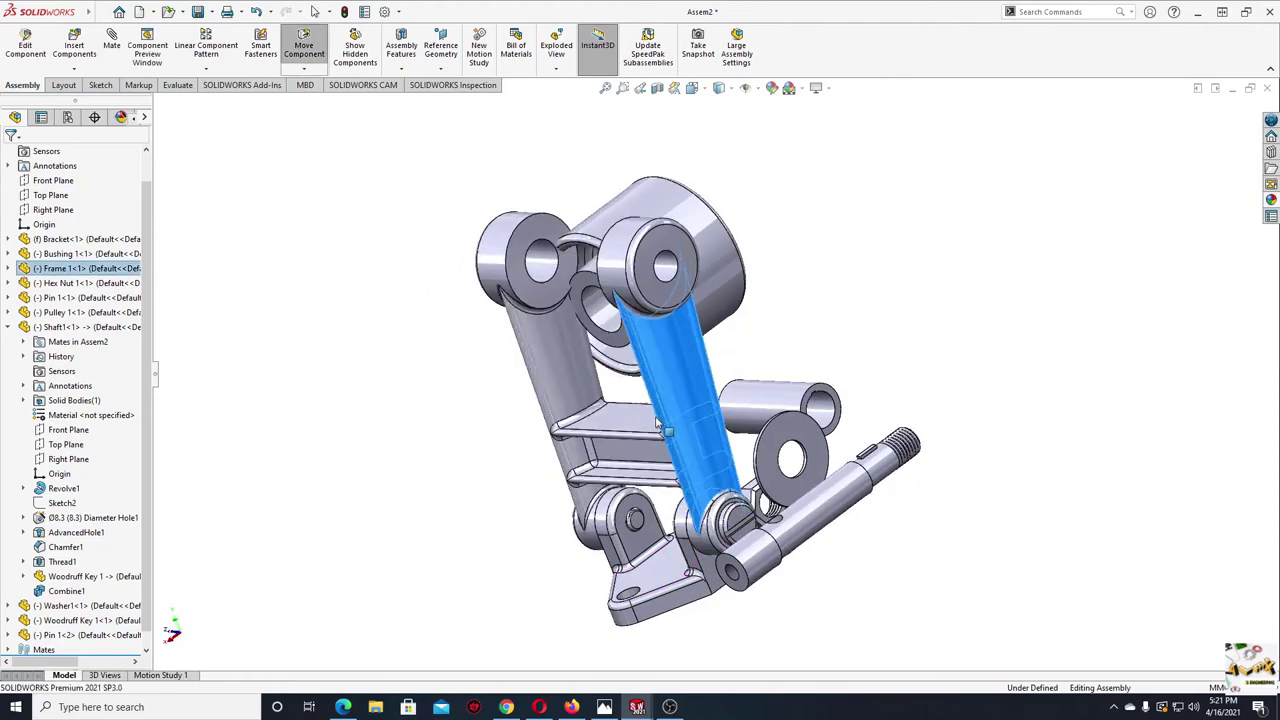
pyautogui.moveTo(578, 470); pyautogui.dragTo(450, 505)
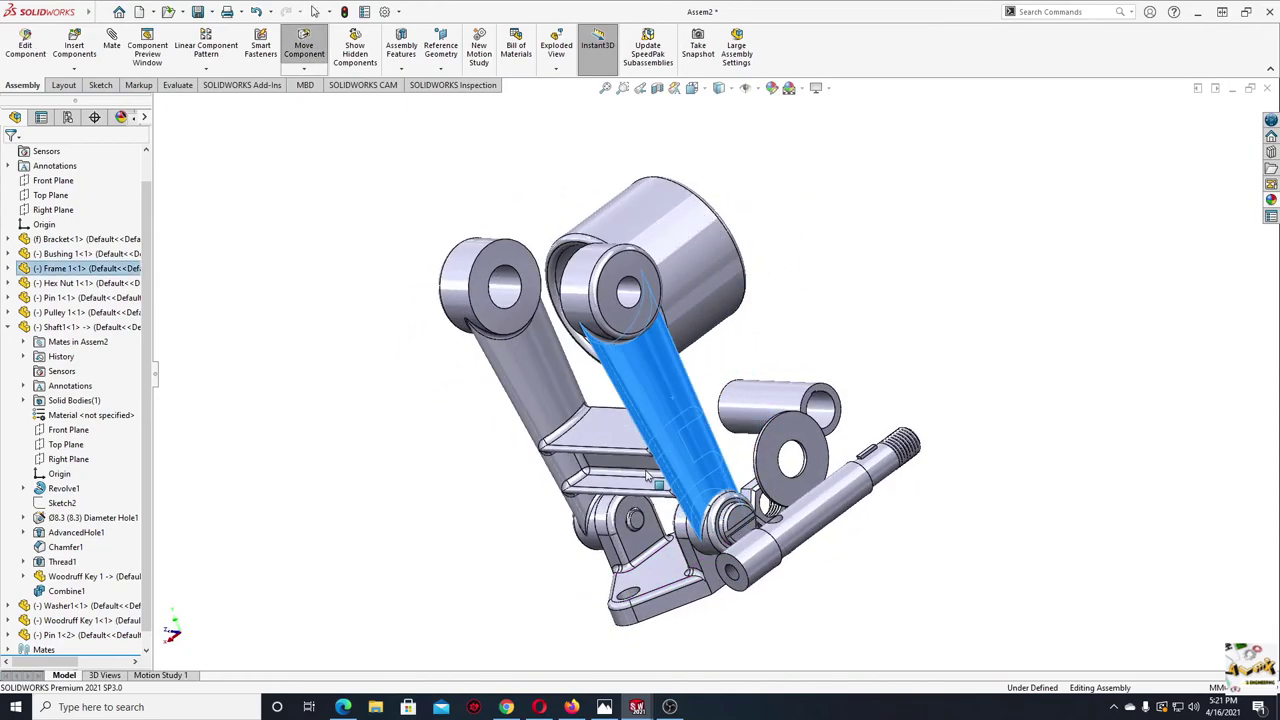
pyautogui.moveTo(450, 505); pyautogui.dragTo(559, 416, button='middle')
# - Pull the pulley up between the arms and make it concentric with the bushing
pyautogui.scroll(-3, 559, 416)
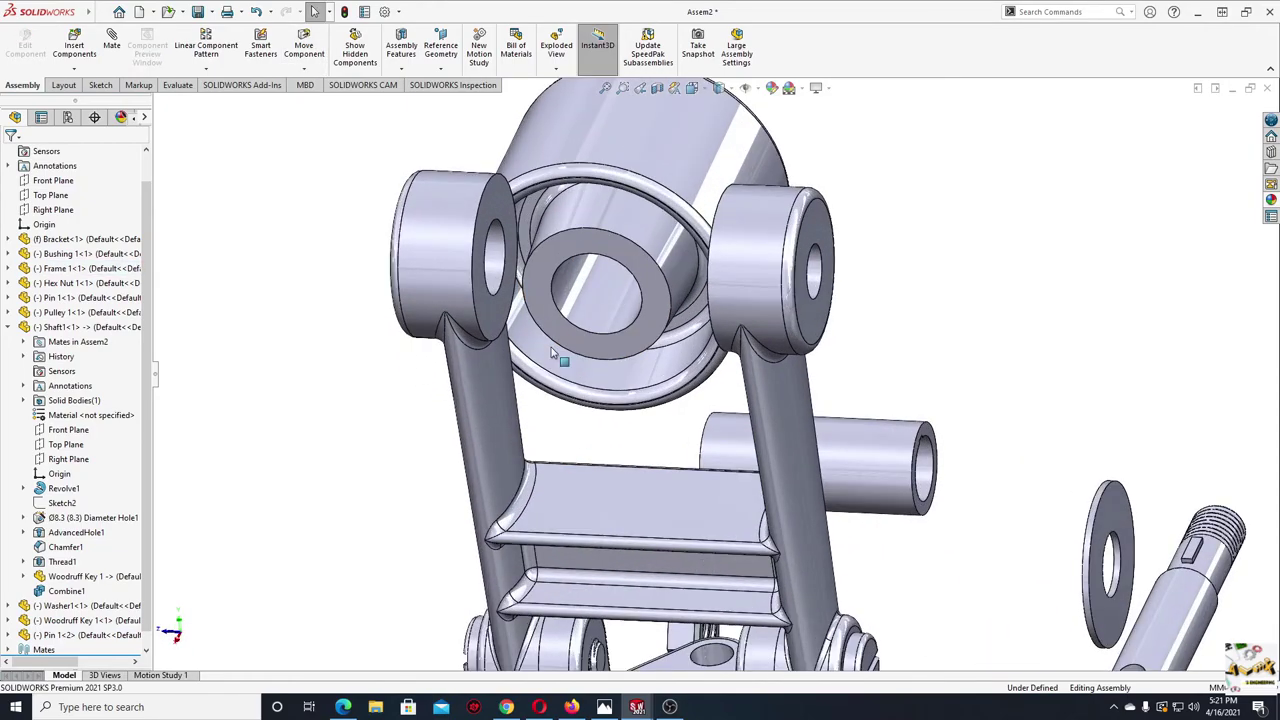
pyautogui.scroll(-2, 559, 416)
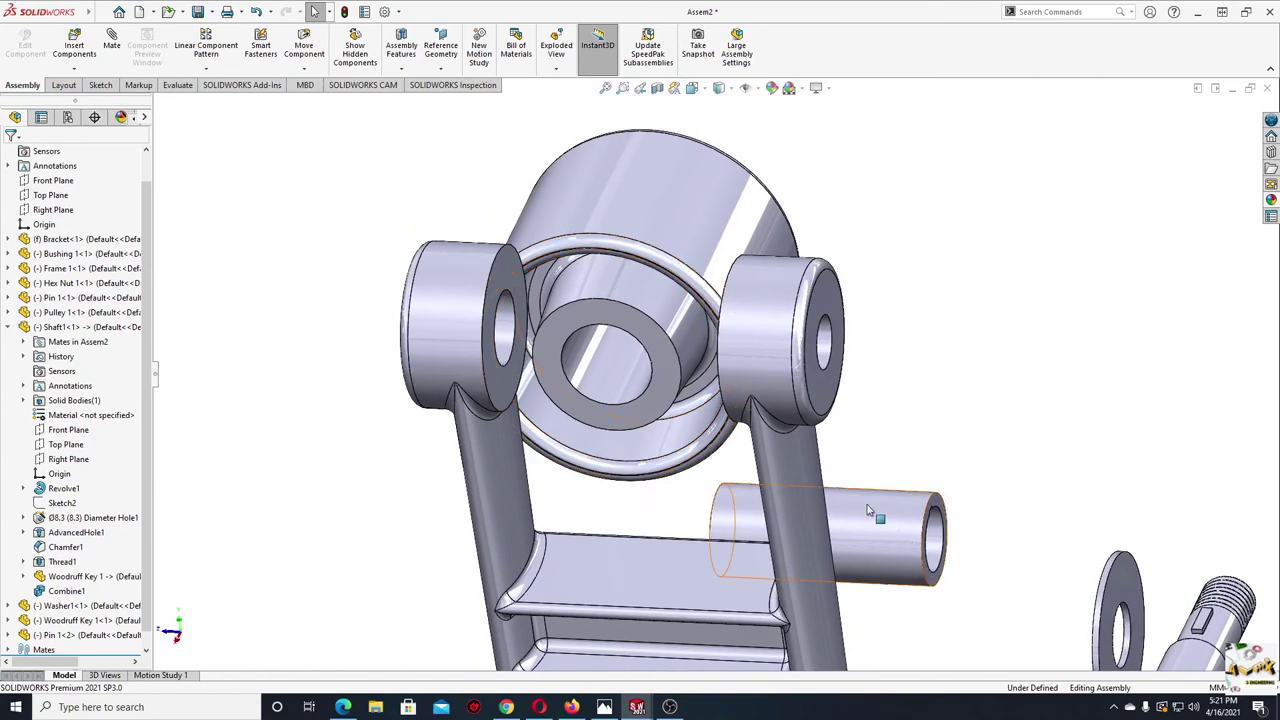
pyautogui.moveTo(694, 463); pyautogui.dragTo(668, 377)
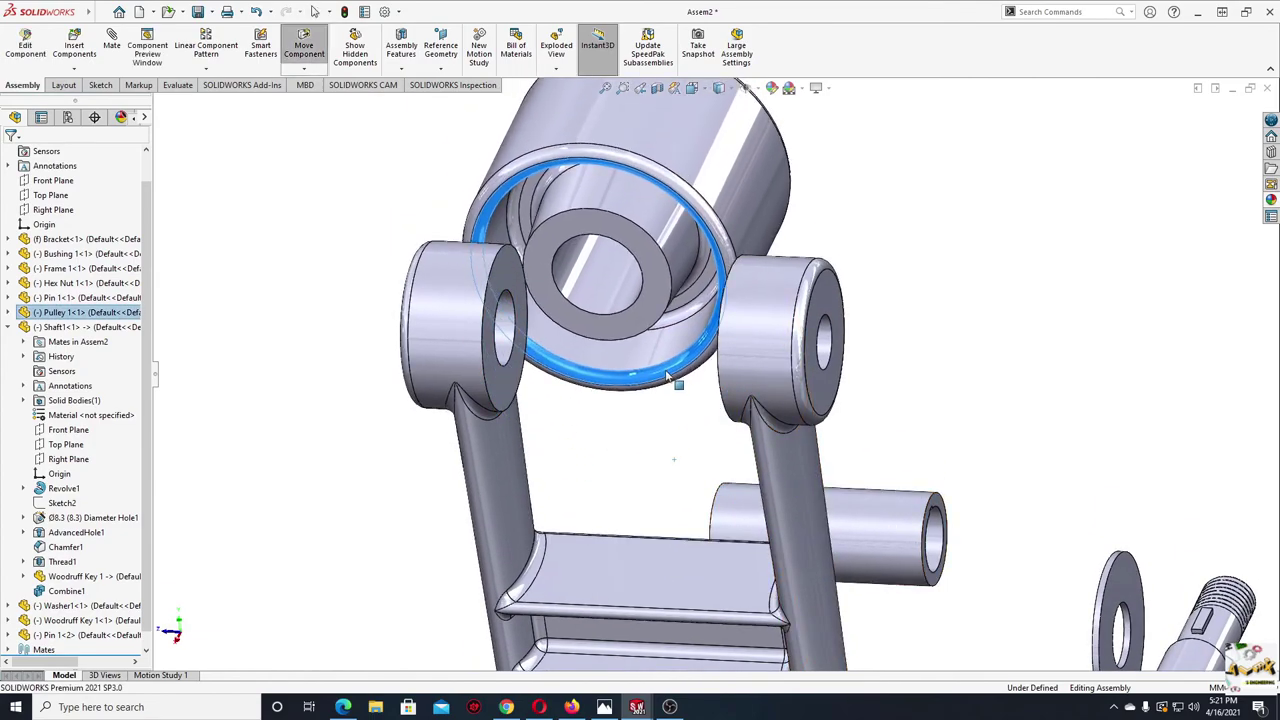
pyautogui.click(826, 481)
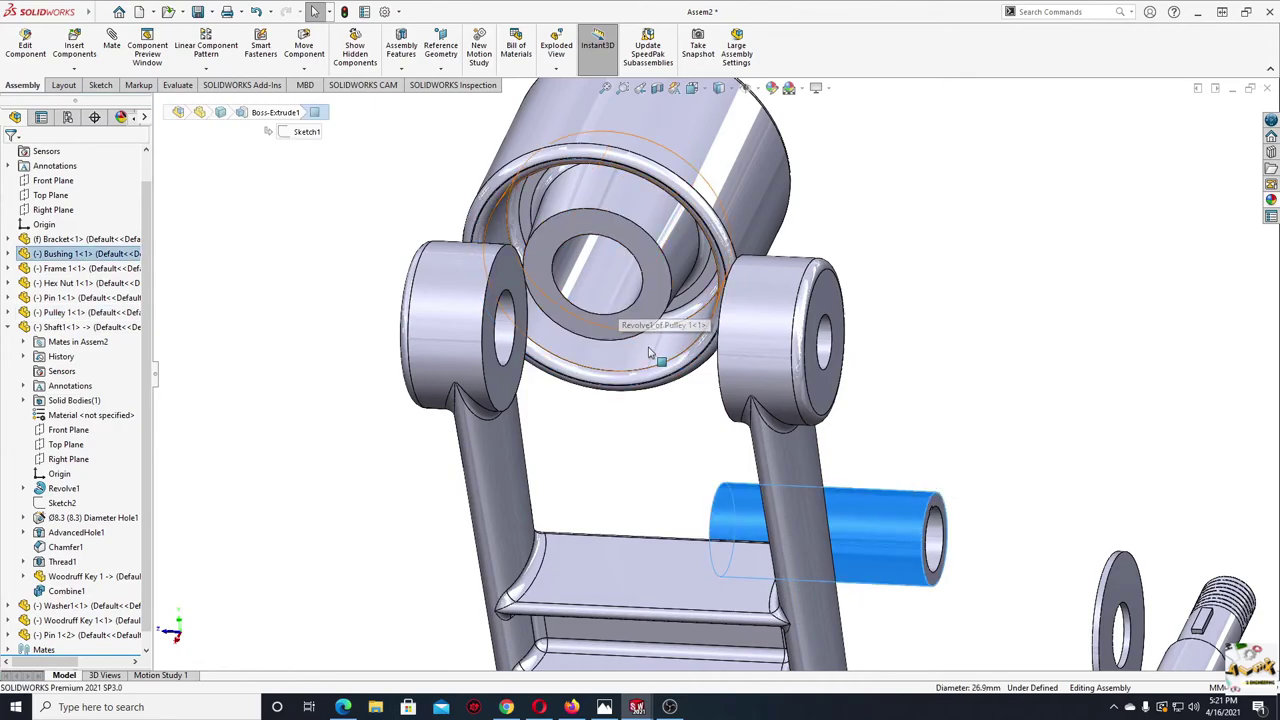
pyautogui.keyDown('ctrl'); pyautogui.click(581, 277); pyautogui.keyUp('ctrl')
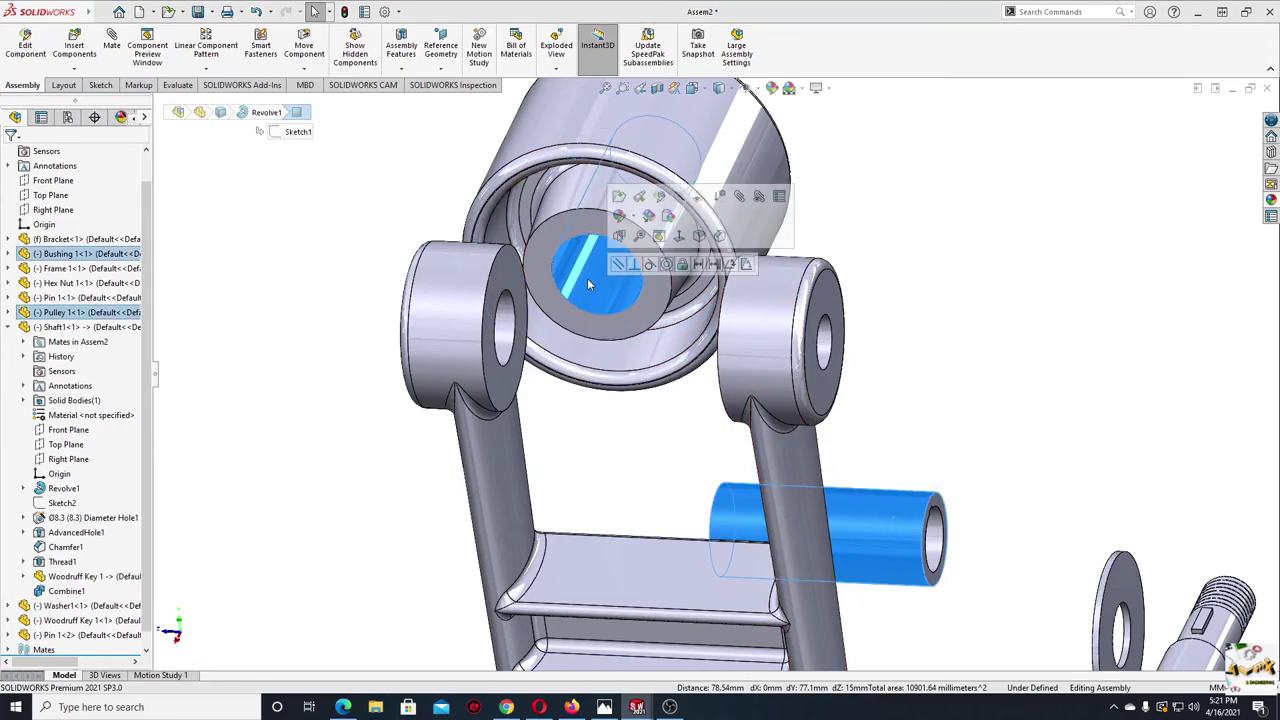
pyautogui.click(667, 265)
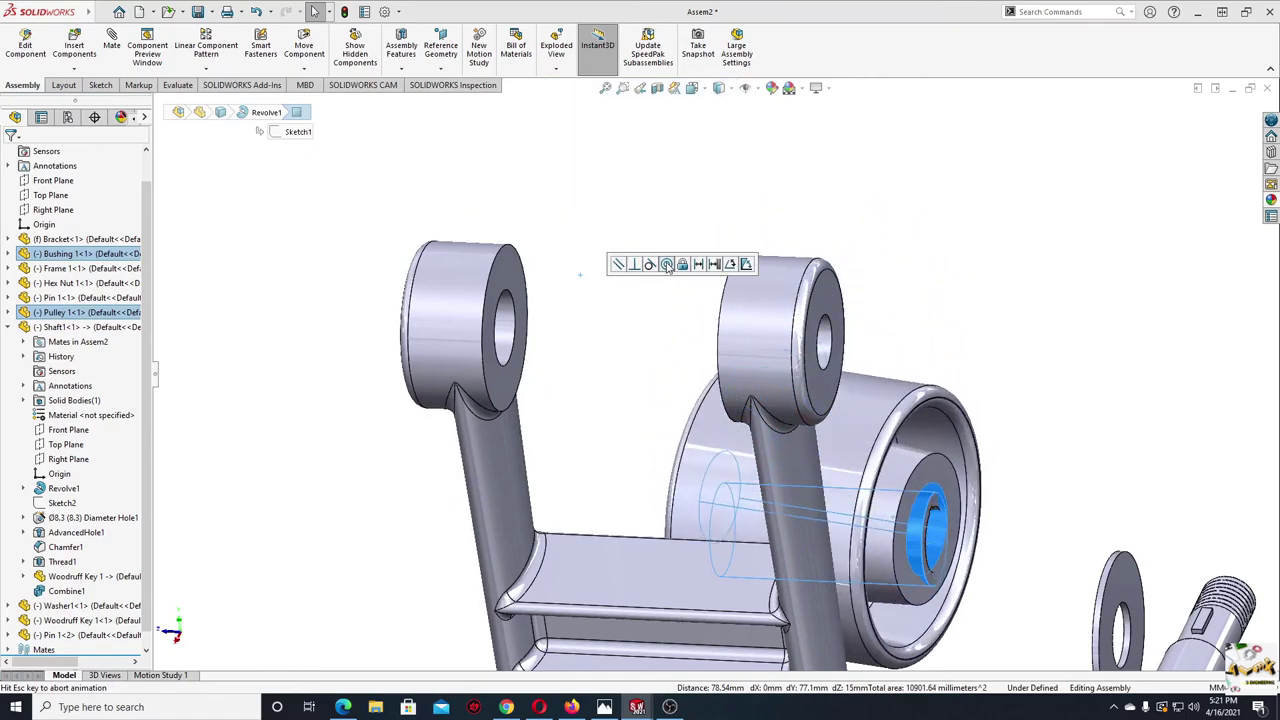
# - Select the bushing bore face to start a new mate
pyautogui.scroll(-3, 1035, 503)
pyautogui.scroll(-1, 876, 521)
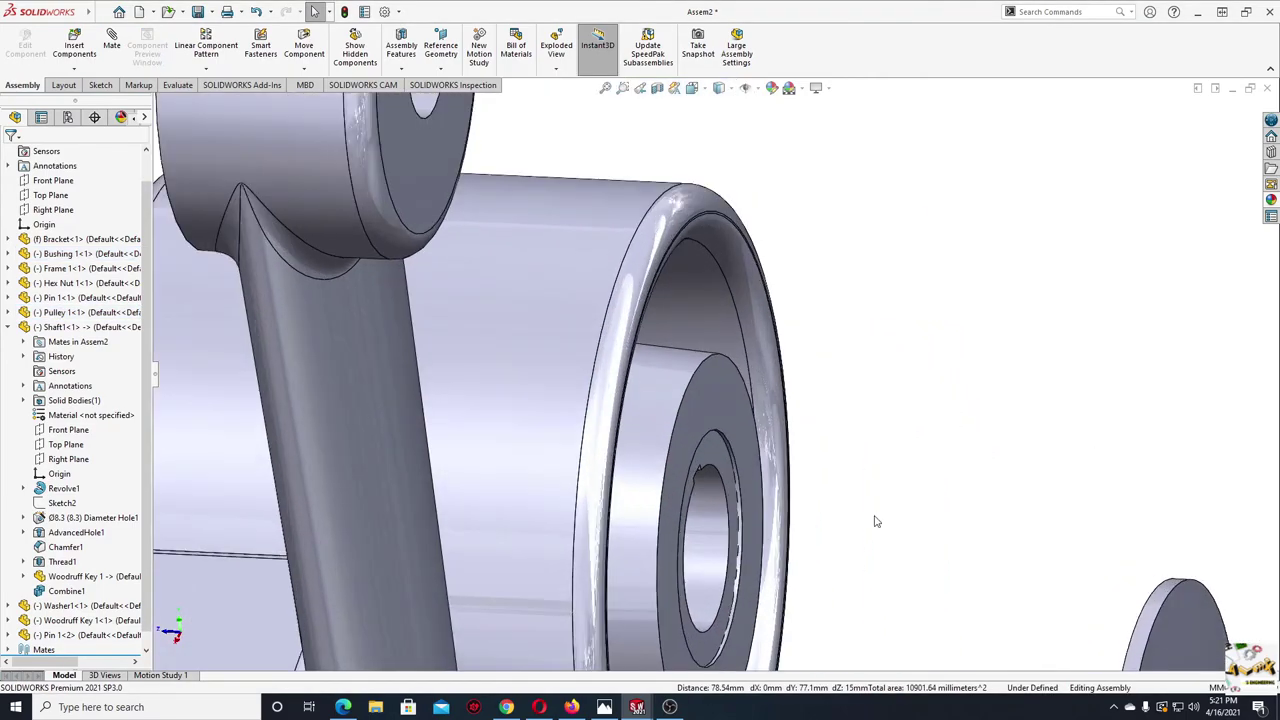
pyautogui.moveTo(737, 454)
pyautogui.mouseDown(button='middle')
pyautogui.moveTo(609, 419)
pyautogui.moveTo(657, 449)
pyautogui.mouseUp(button='middle')
pyautogui.click(638, 448)
pyautogui.scroll(-1, 659, 461)
pyautogui.press('Escape')
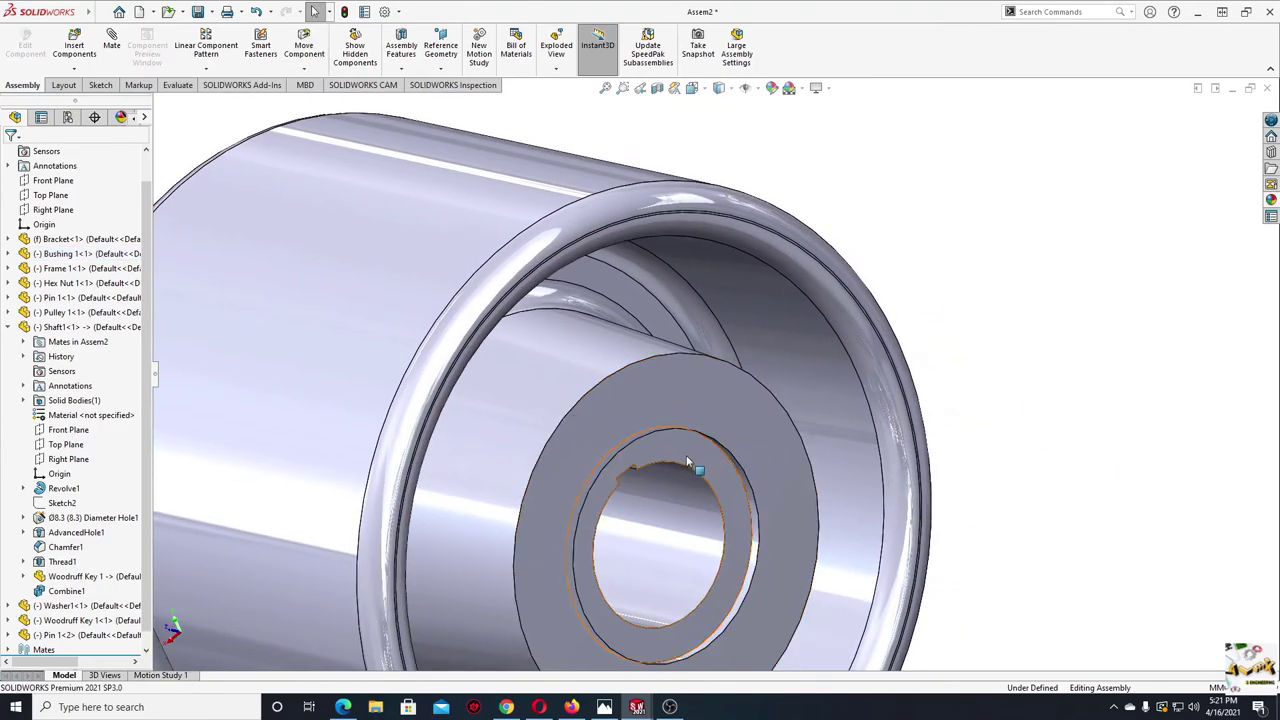
pyautogui.click(688, 461)
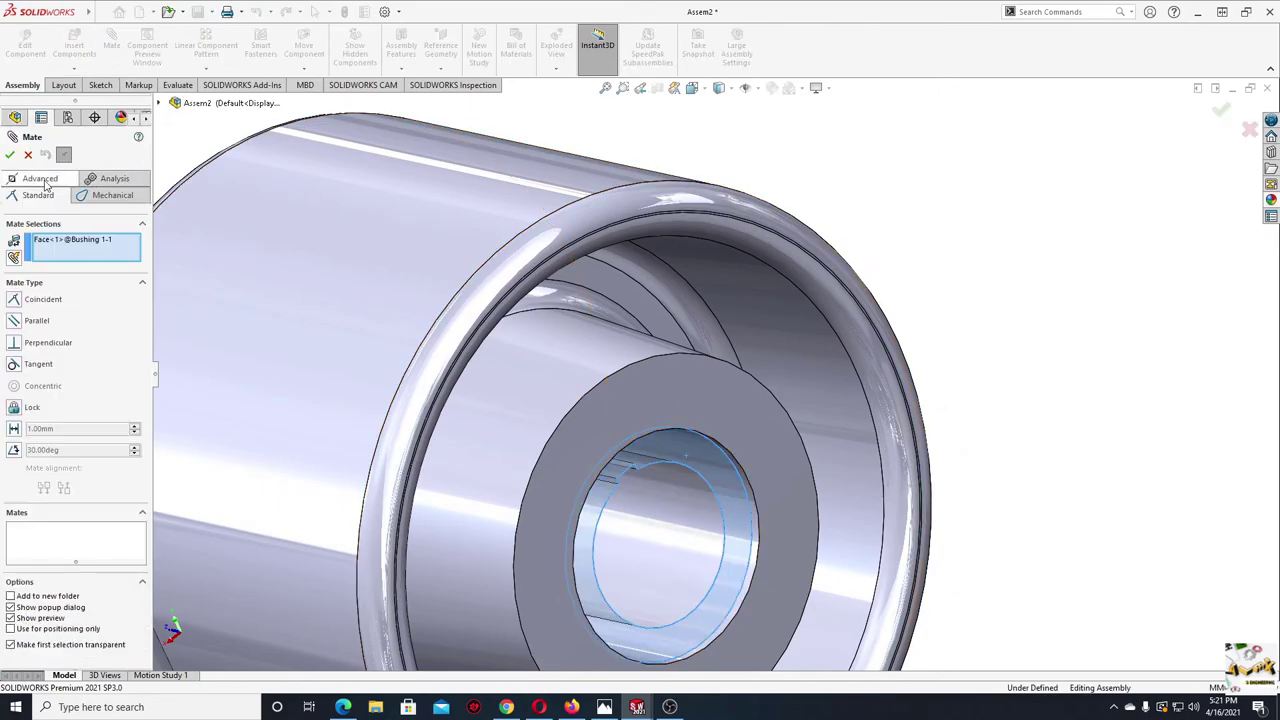
# - Apply an advanced Width mate using bushing faces as width references and both pulley faces as tab references
pyautogui.click(45, 183)
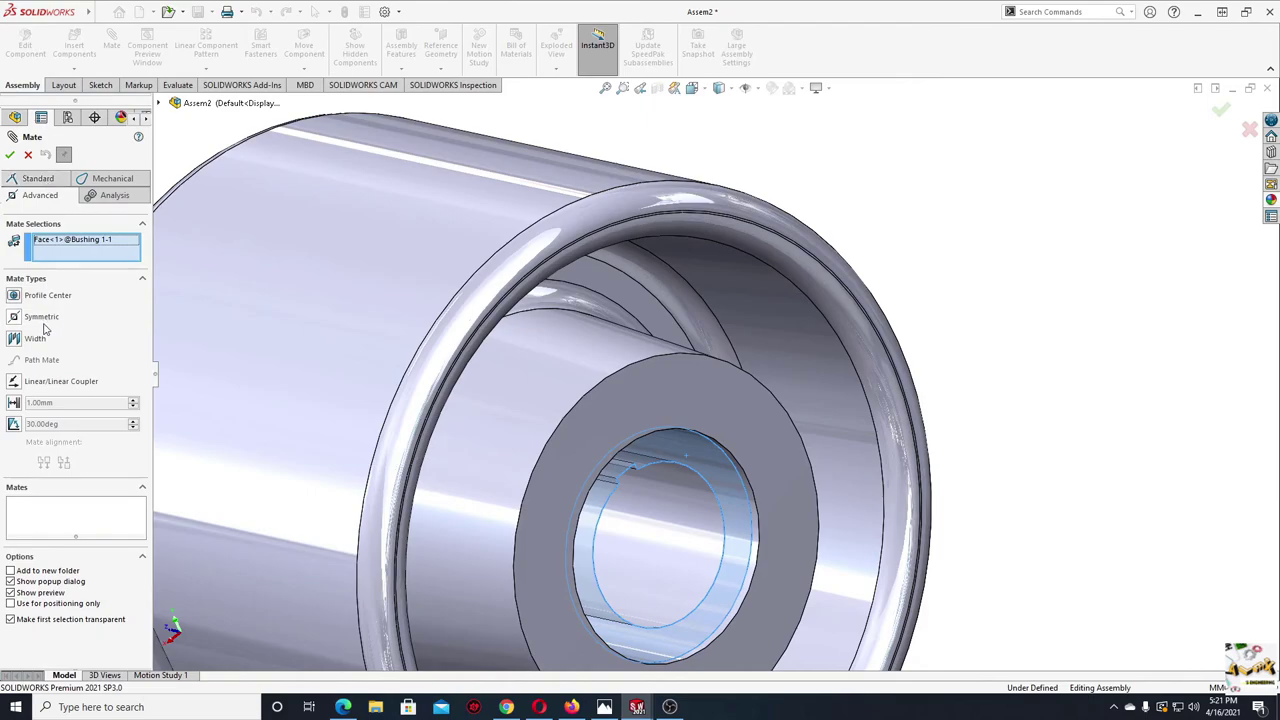
pyautogui.click(15, 339)
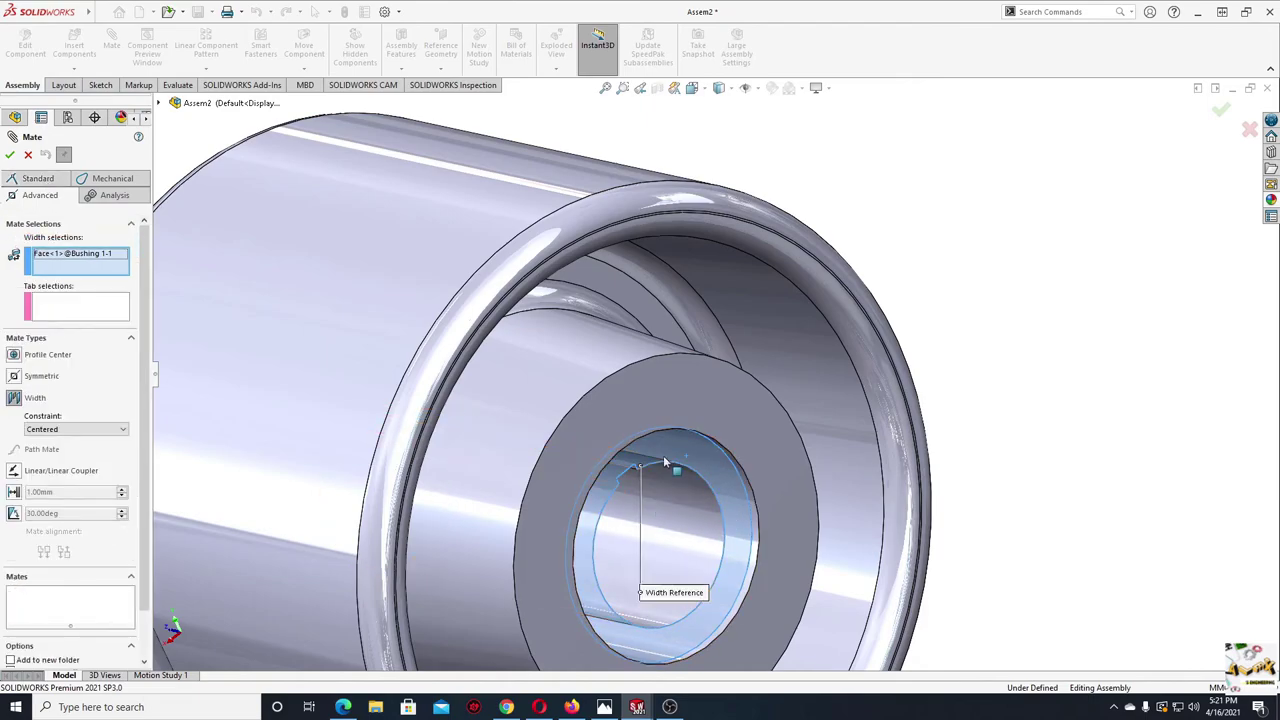
pyautogui.scroll(5, 665, 462)
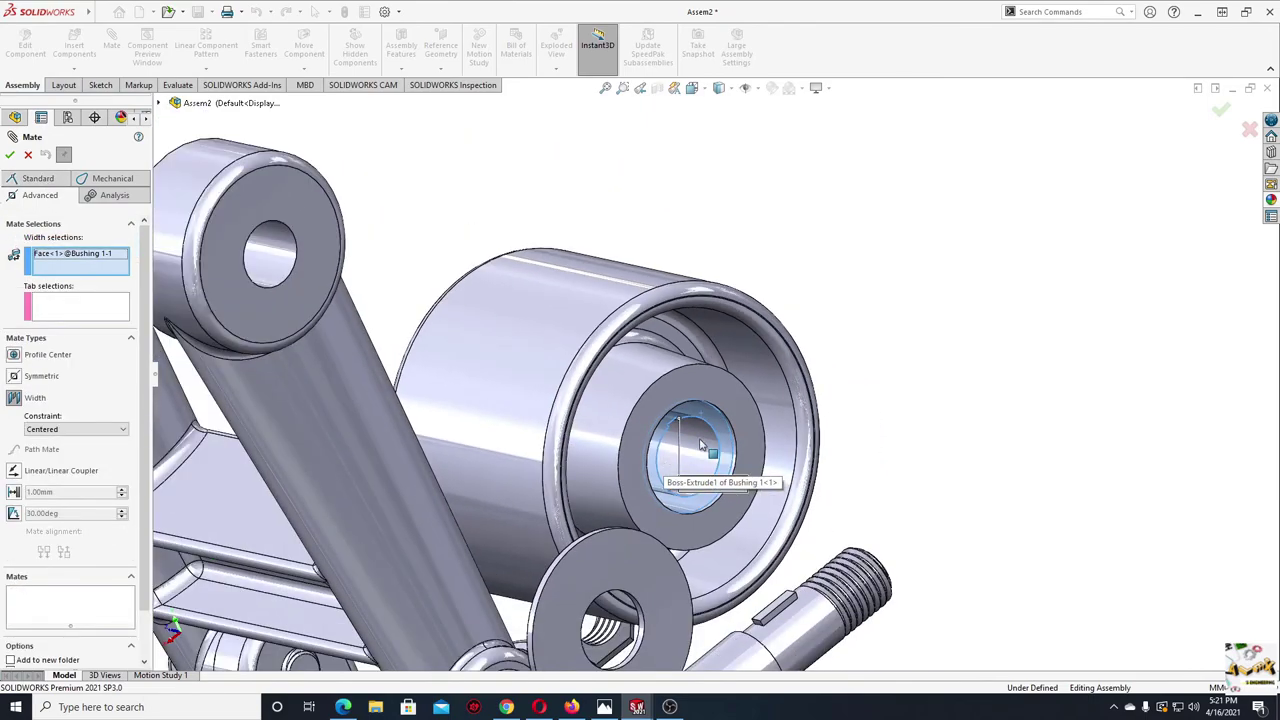
pyautogui.moveTo(668, 450)
pyautogui.mouseDown(button='middle')
pyautogui.moveTo(416, 481)
pyautogui.moveTo(440, 475)
pyautogui.mouseUp(button='middle')
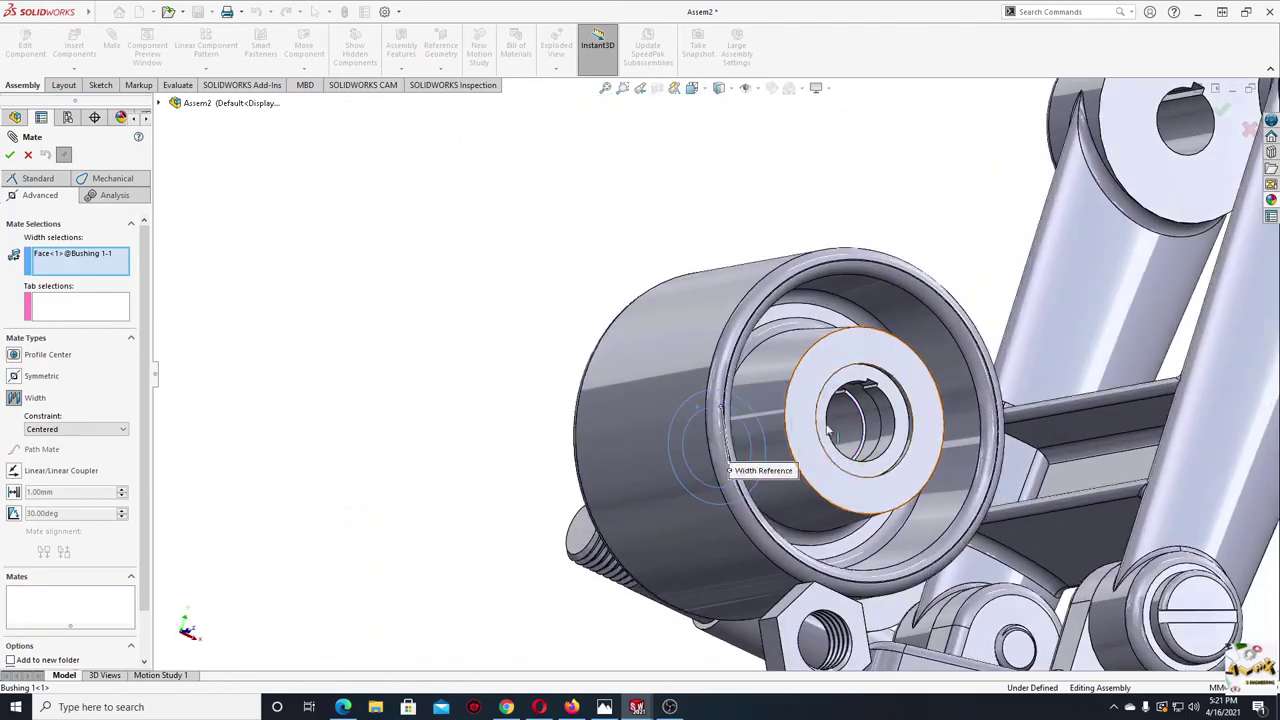
pyautogui.click(866, 386)
pyautogui.click(850, 368)
pyautogui.moveTo(850, 368); pyautogui.dragTo(407, 344, button='middle')
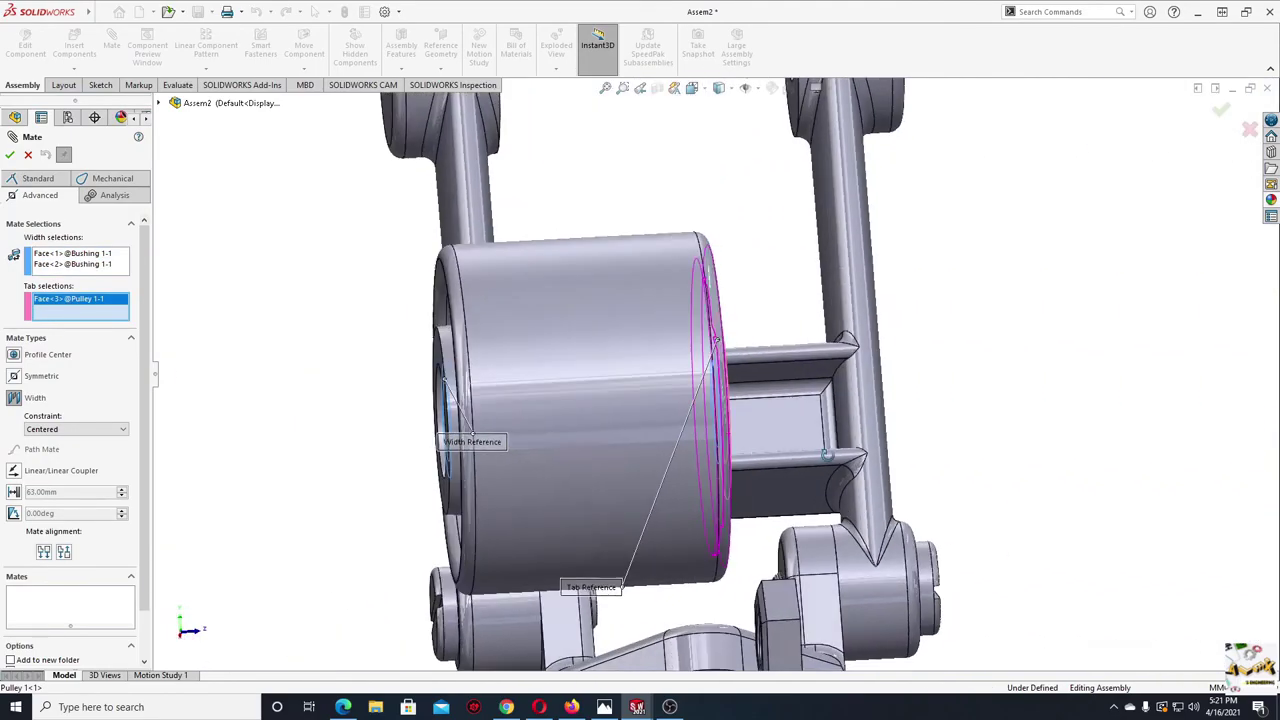
pyautogui.click(407, 344)
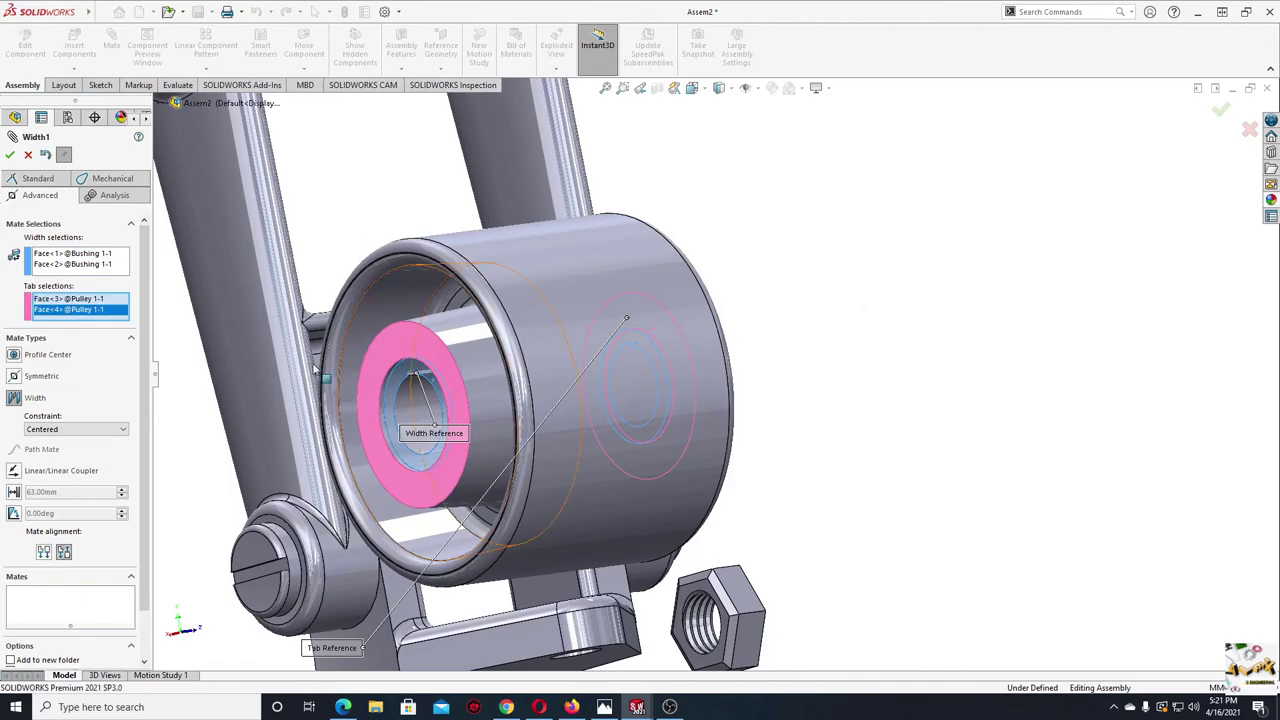
pyautogui.click(9, 156)
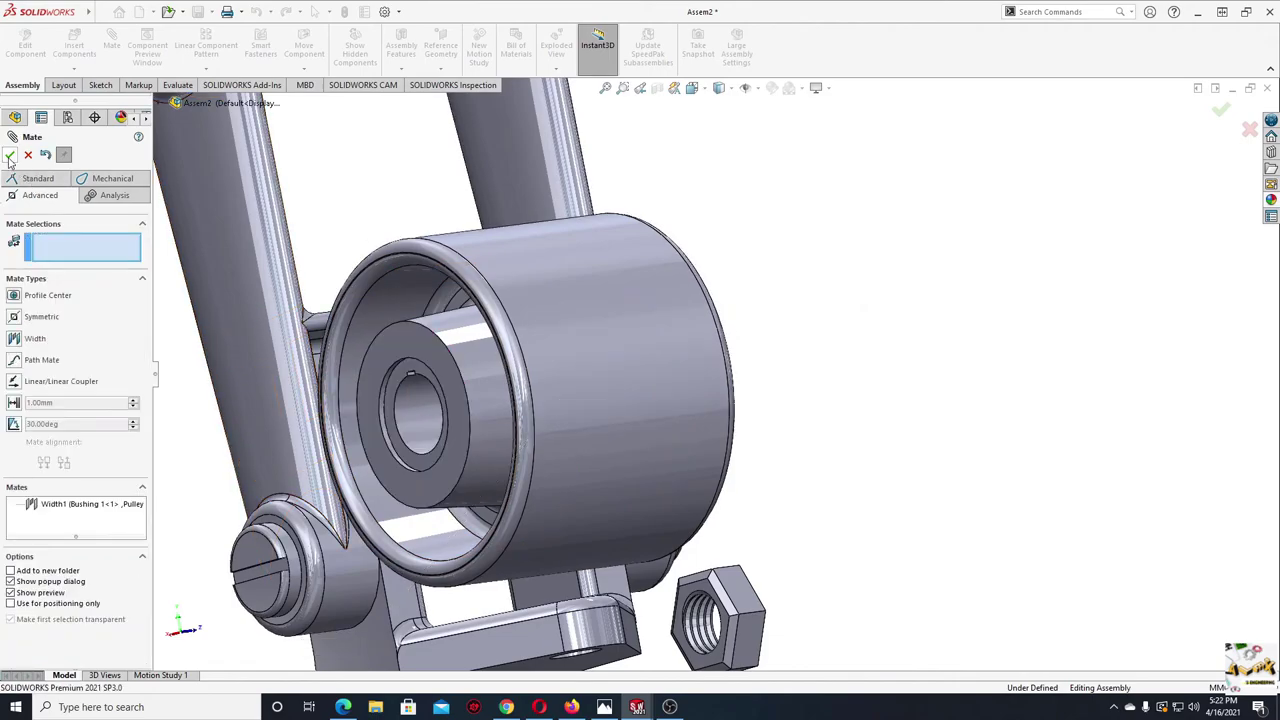
# - Close the mate settings and drag the pulley upward to test its movement
pyautogui.click(9, 156)
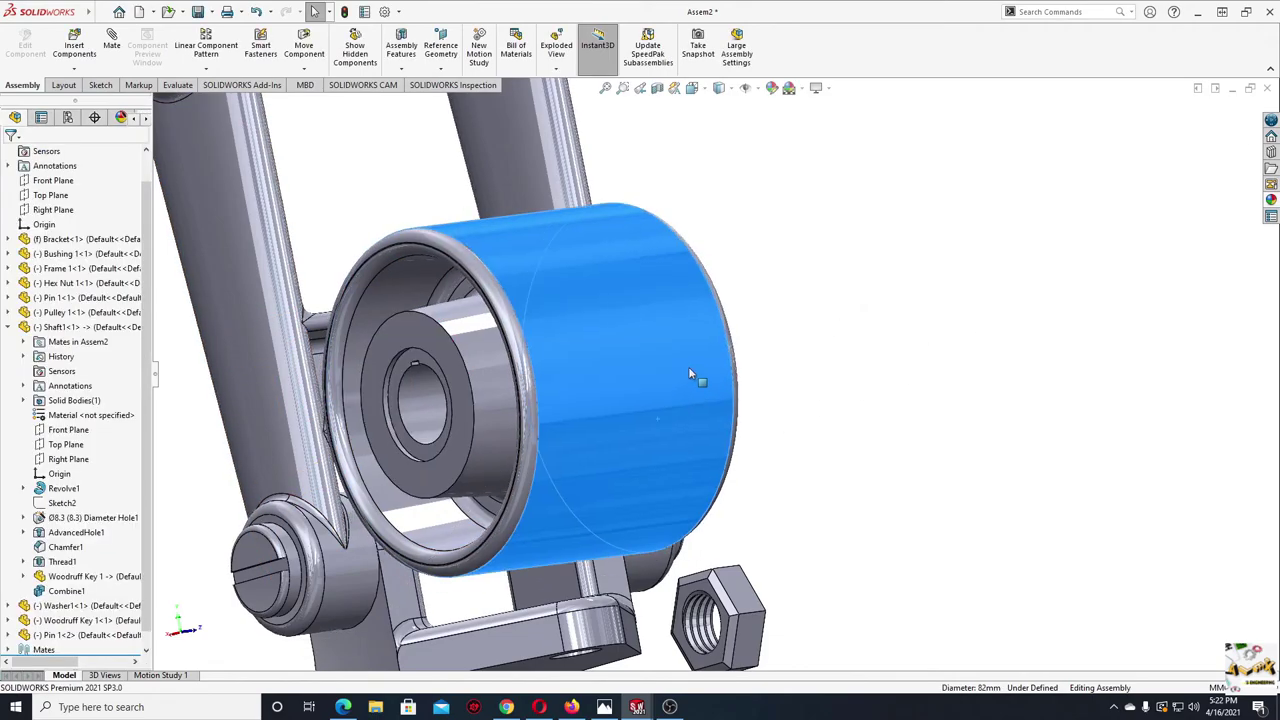
pyautogui.moveTo(688, 366); pyautogui.dragTo(676, 271)
pyautogui.scroll(-5, 676, 271)
pyautogui.moveTo(676, 271)
pyautogui.mouseDown(button='middle')
pyautogui.moveTo(613, 416)
pyautogui.moveTo(688, 392)
pyautogui.mouseUp(button='middle')
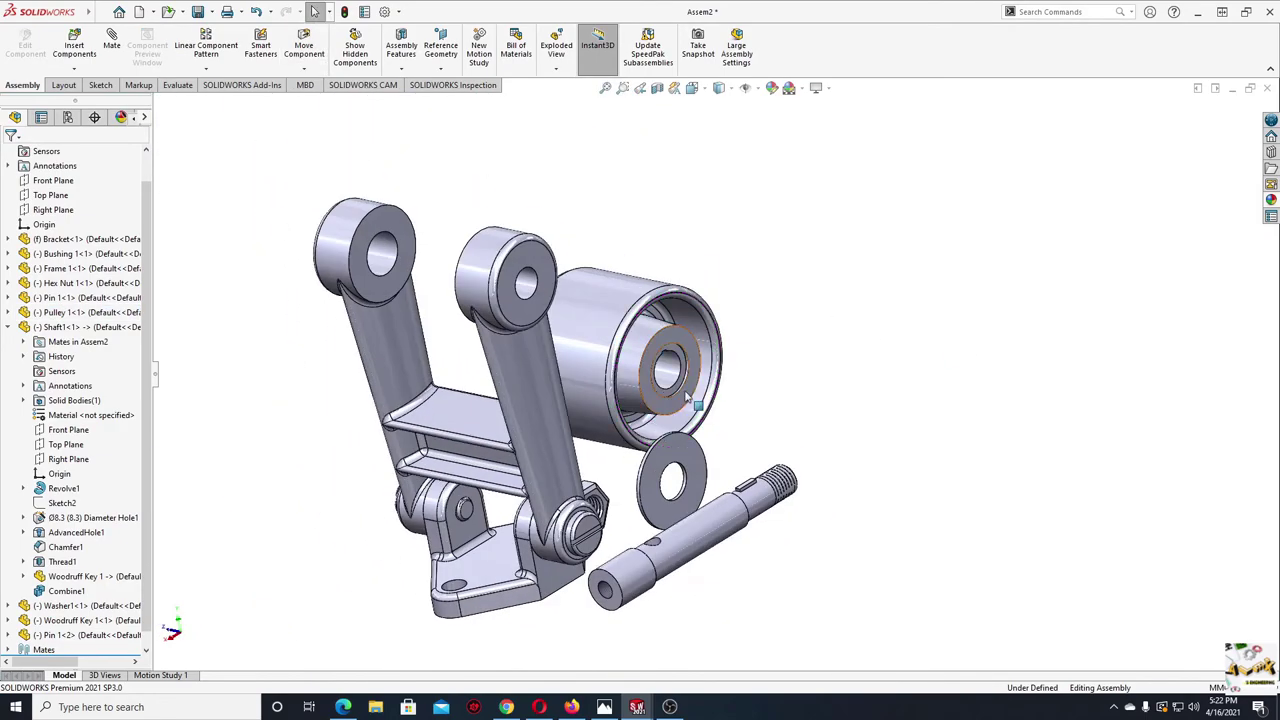
pyautogui.scroll(-5, 688, 392)
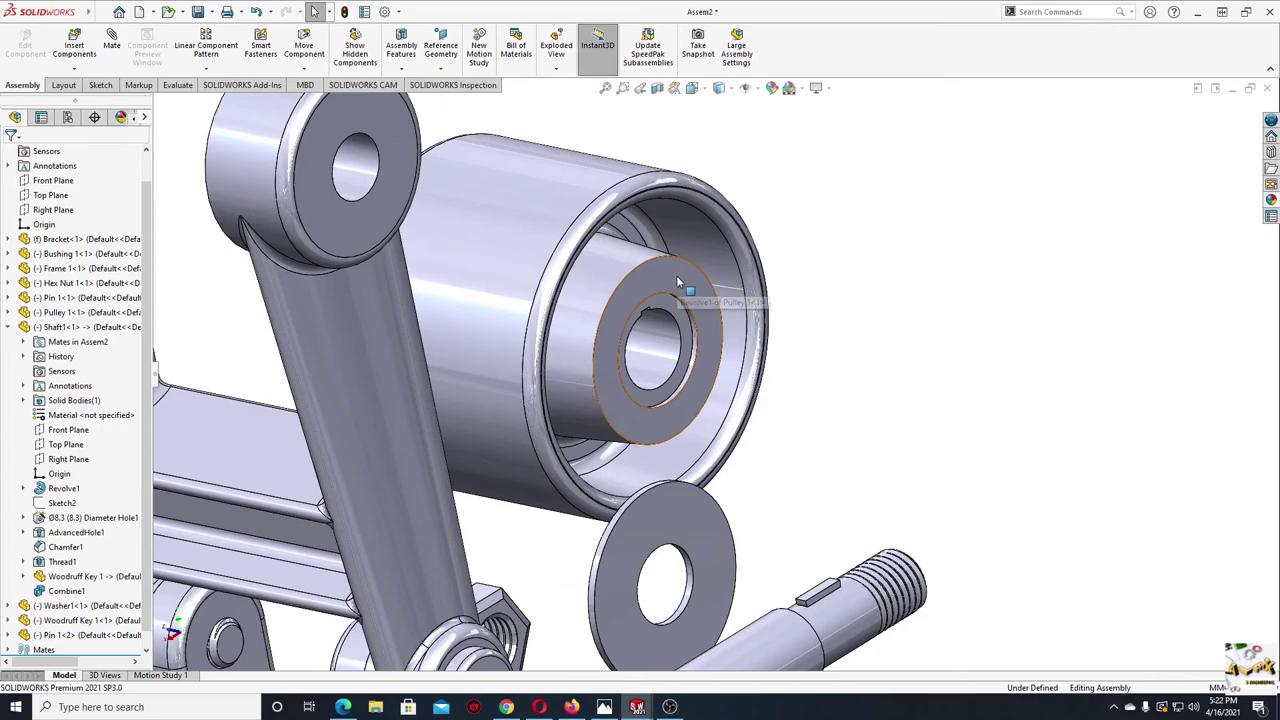
# - Make the pulley's hole concentric with the frame arm's hole
pyautogui.click(669, 340)
pyautogui.keyDown('ctrl'); pyautogui.click(360, 190); pyautogui.keyUp('ctrl')
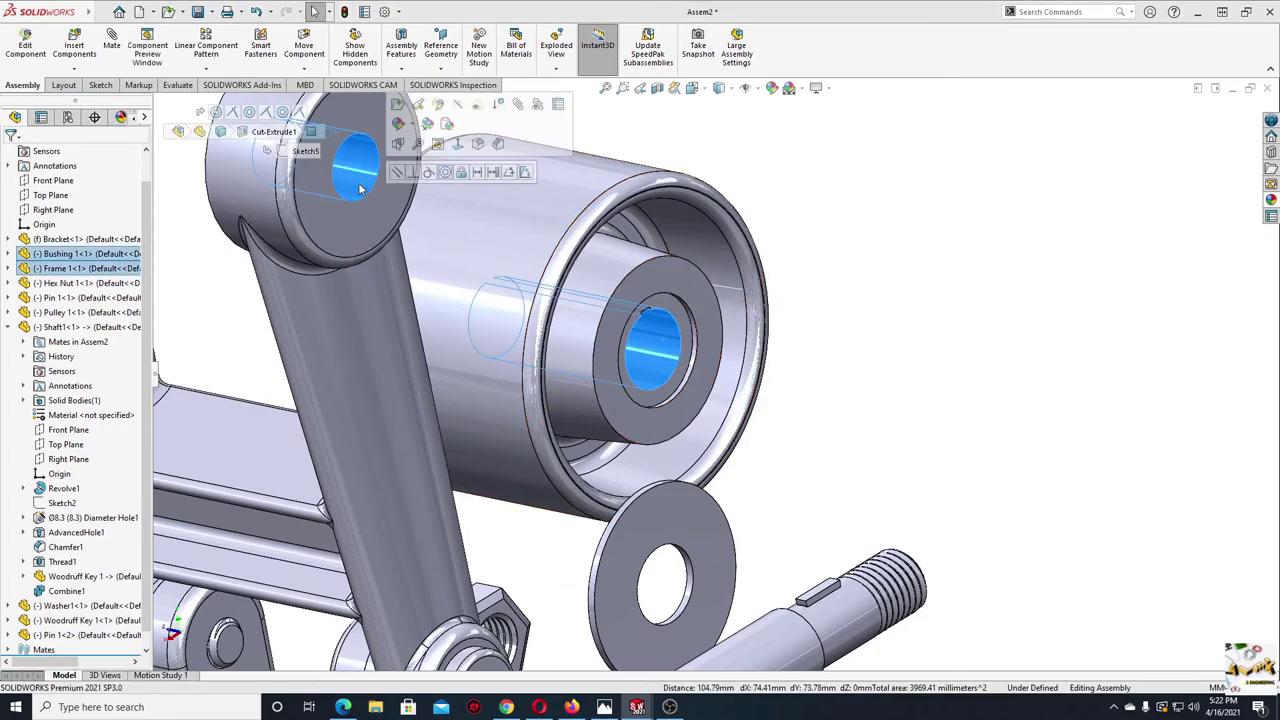
pyautogui.click(443, 175)
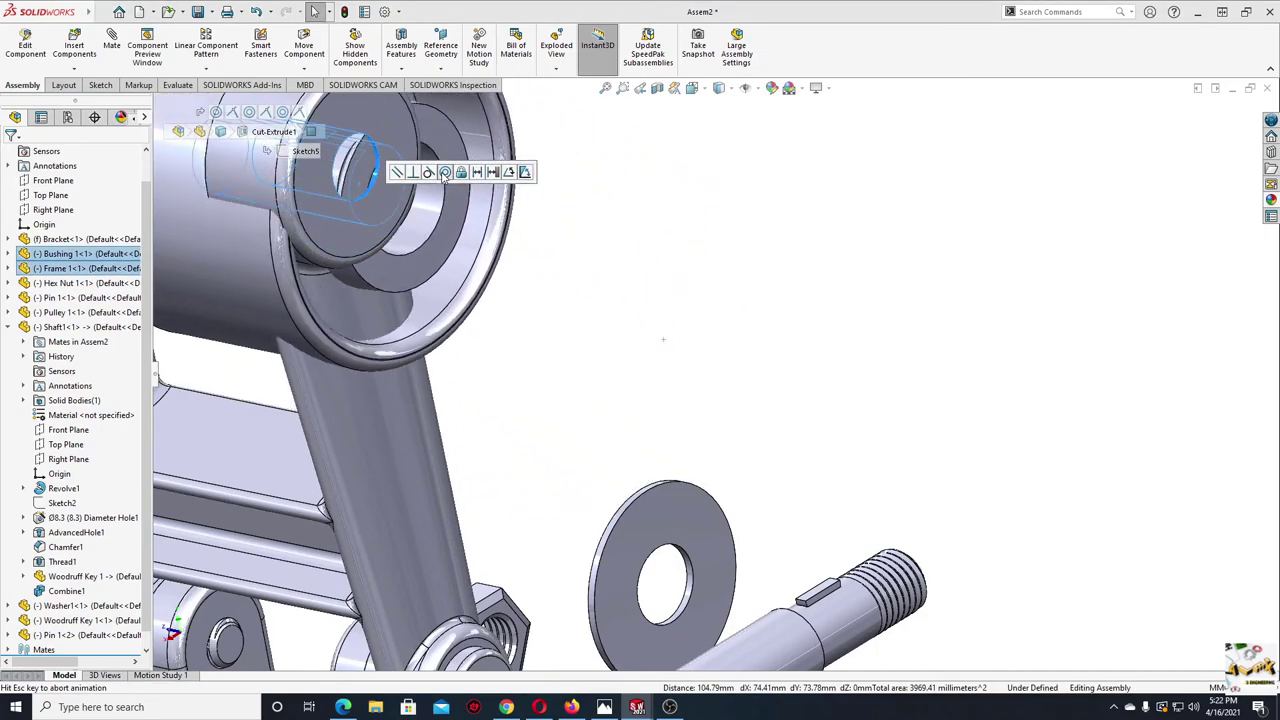
pyautogui.press('f')
pyautogui.scroll(-3, 470, 360)
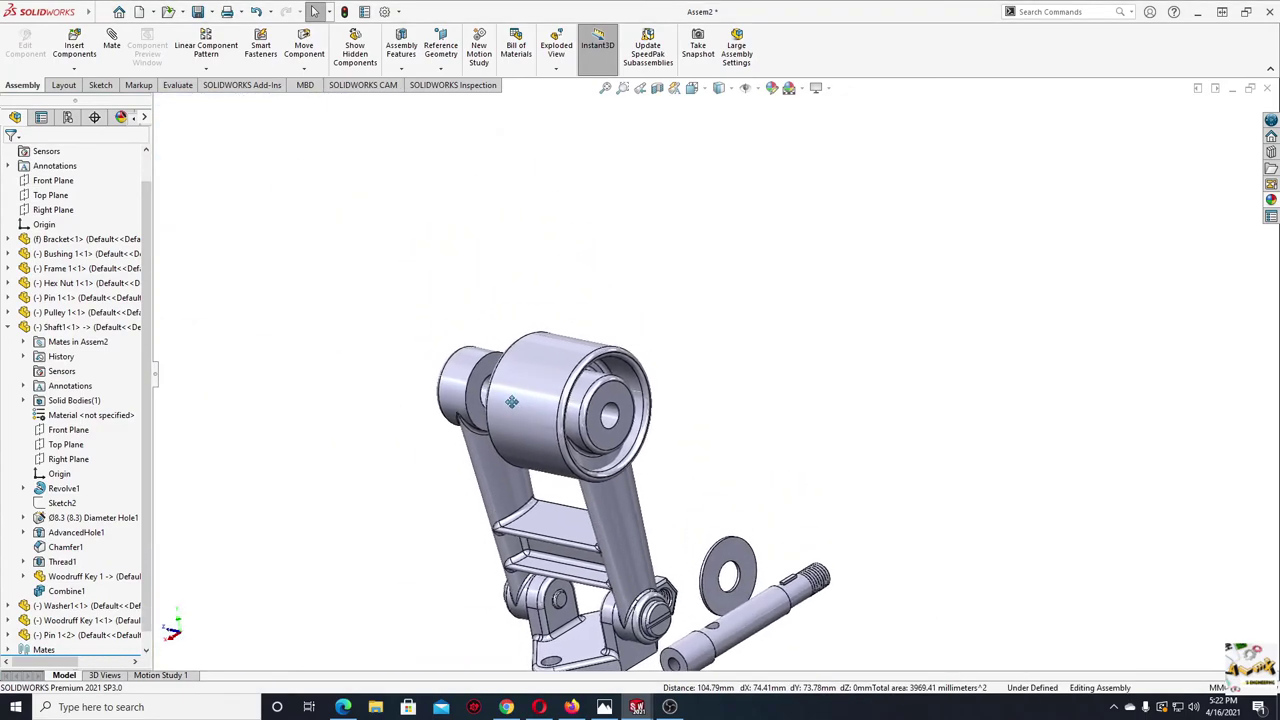
# - Drag the pulley around to check its remaining freedom of movement
pyautogui.click(465, 368)
pyautogui.moveTo(465, 367); pyautogui.dragTo(478, 364)
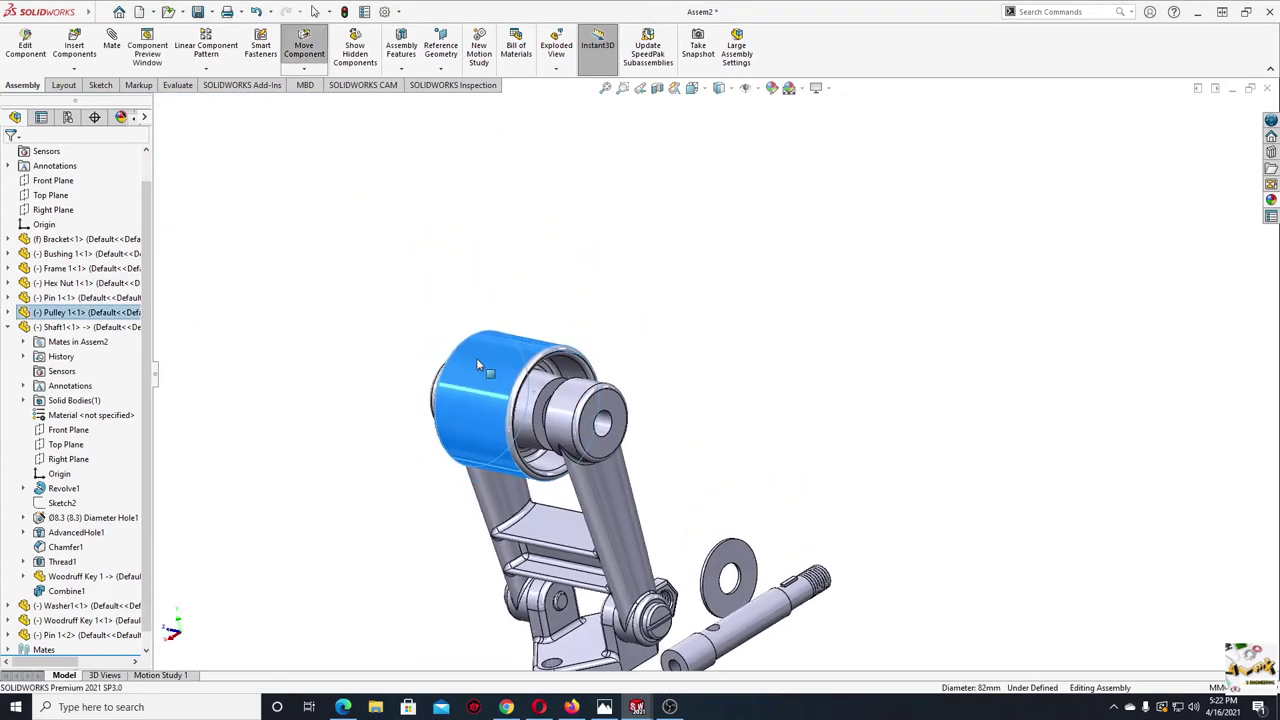
pyautogui.press('Escape')
pyautogui.scroll(-4, 538, 350)
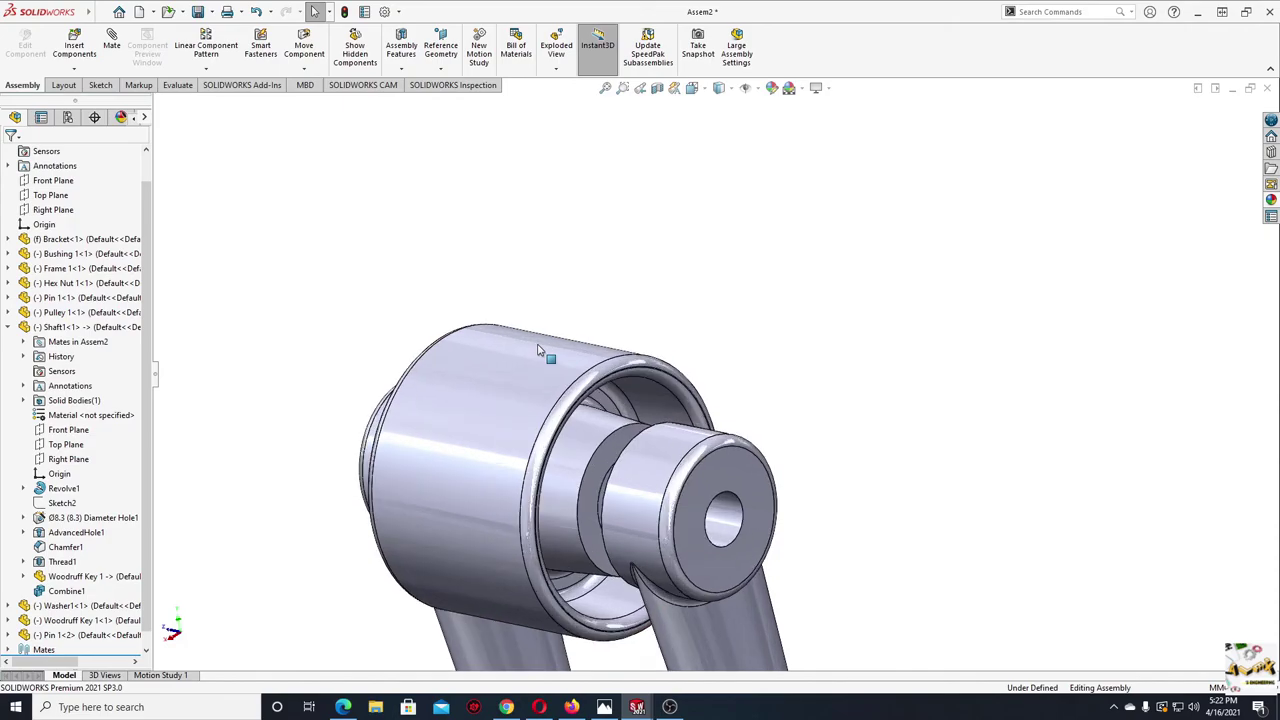
pyautogui.moveTo(555, 370); pyautogui.dragTo(551, 367, button='middle')
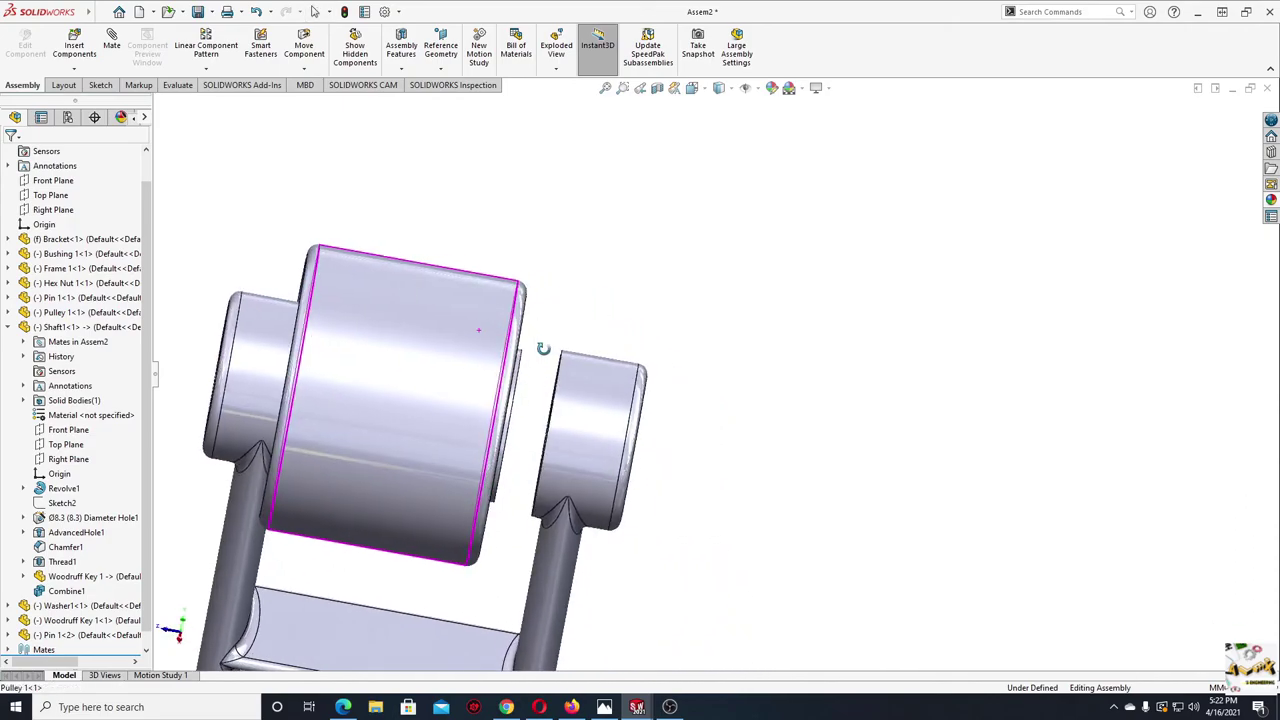
pyautogui.moveTo(480, 340); pyautogui.dragTo(166, 308)
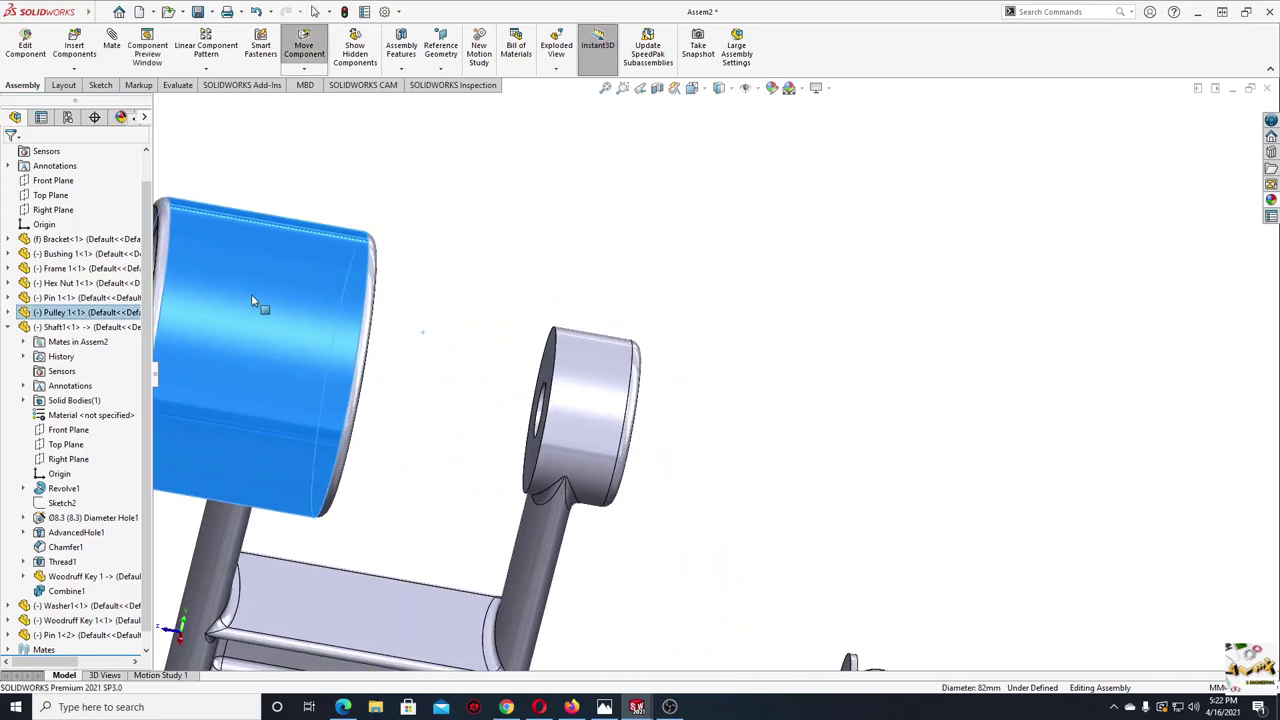
pyautogui.click(433, 312)
# - Pull the washer off the shaft toward the frame arm's bore
pyautogui.scroll(3, 433, 315)
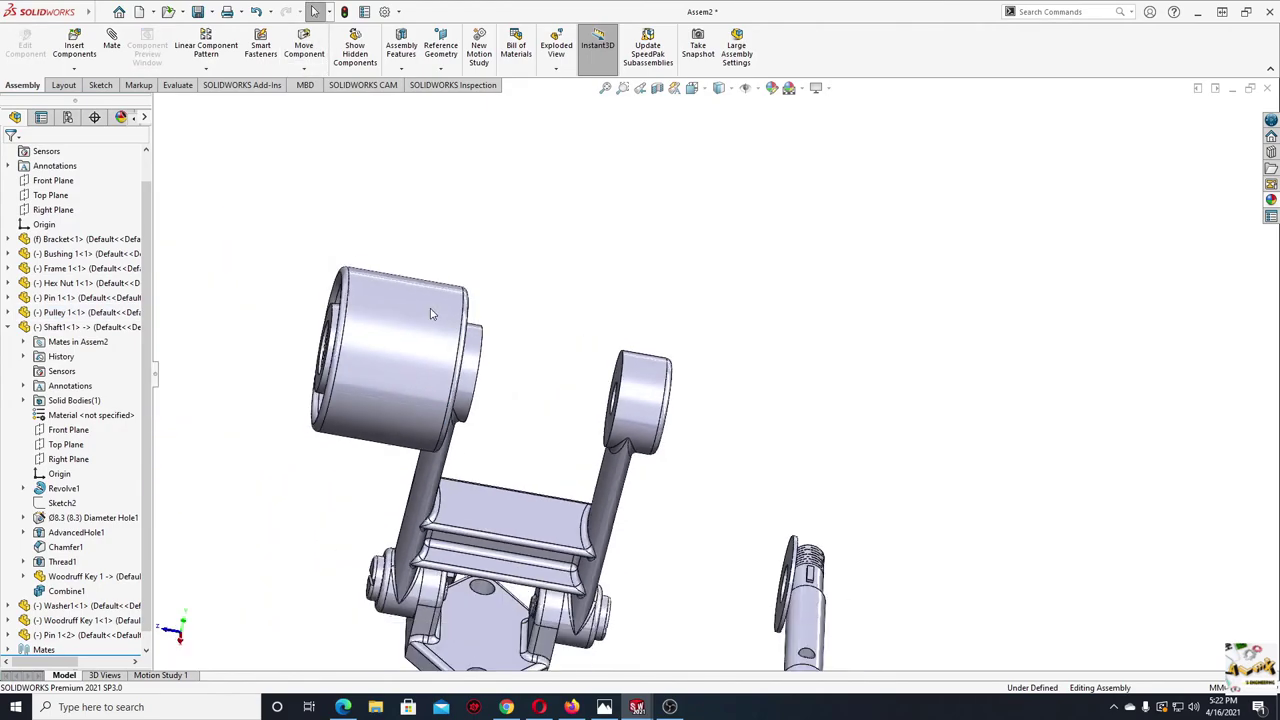
pyautogui.keyDown('ctrl'); pyautogui.moveTo(495, 354); pyautogui.dragTo(437, 266, button='middle'); pyautogui.keyUp('ctrl')
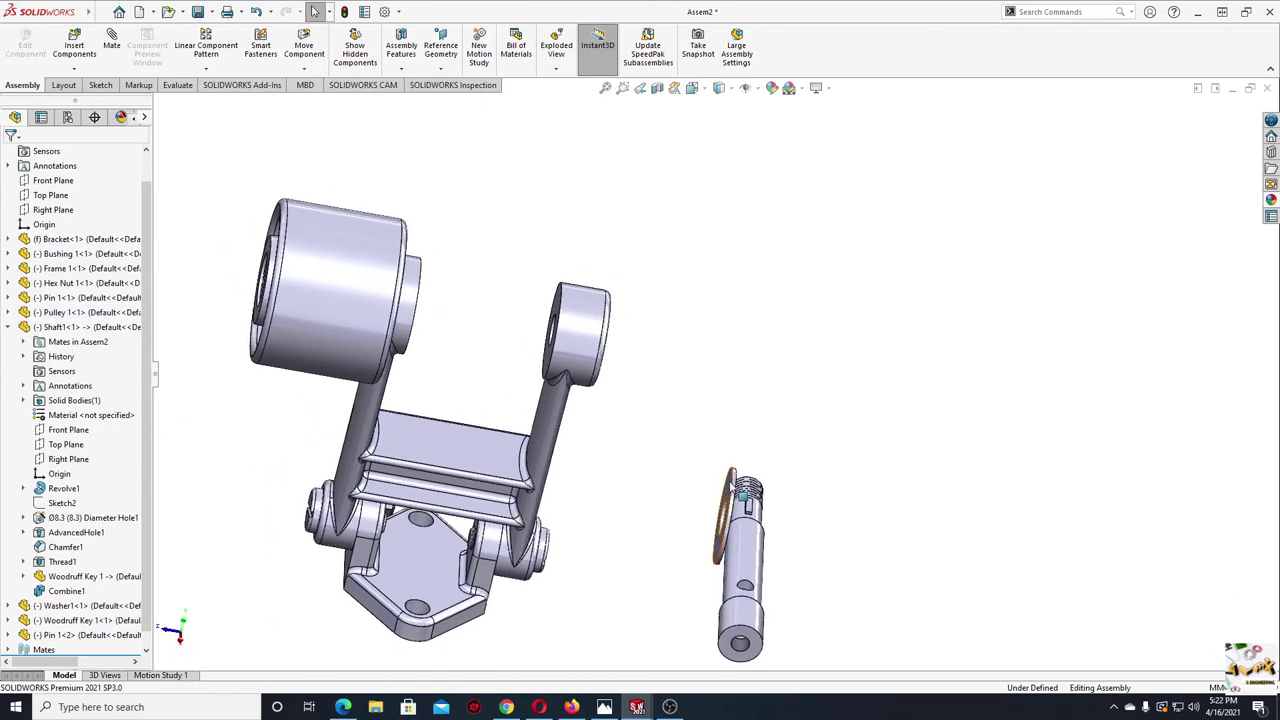
pyautogui.moveTo(742, 490); pyautogui.dragTo(515, 305)
pyautogui.scroll(-5, 577, 293)
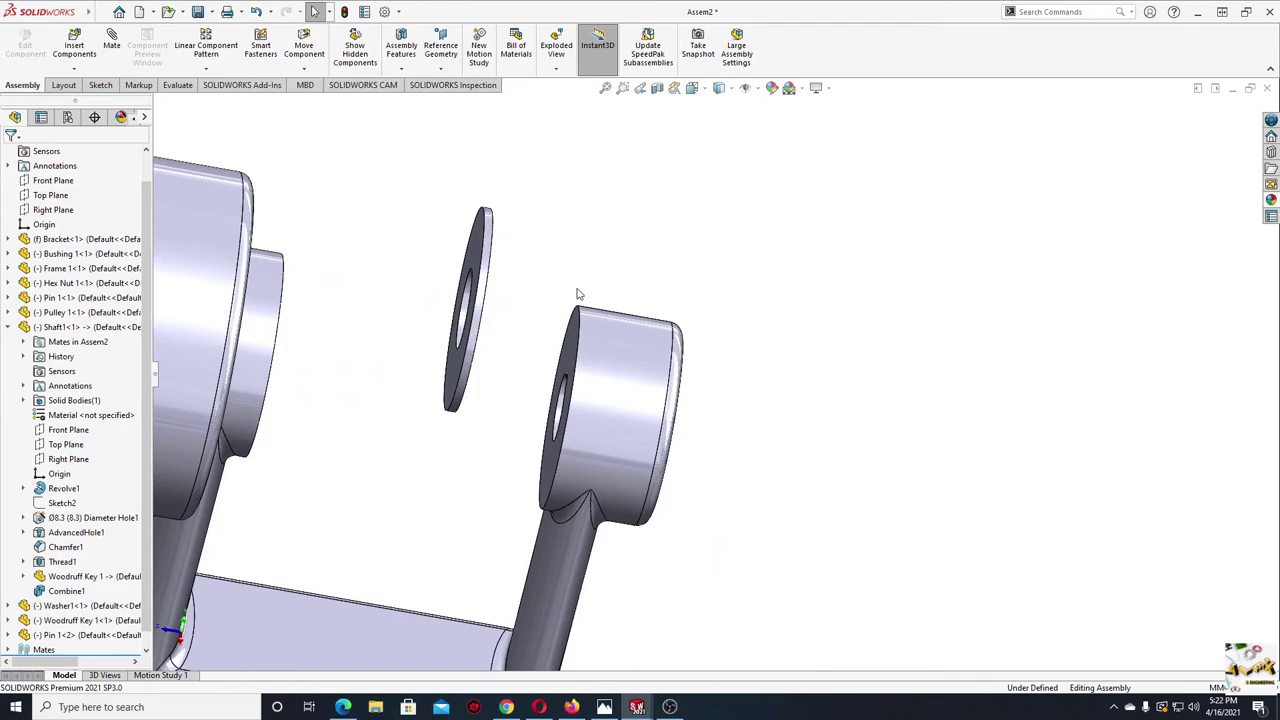
pyautogui.scroll(-2, 577, 293)
# - Seat the washer concentric with the frame arm bore and flush against the arm face
pyautogui.click(572, 470)
pyautogui.moveTo(509, 460); pyautogui.dragTo(526, 477, button='middle')
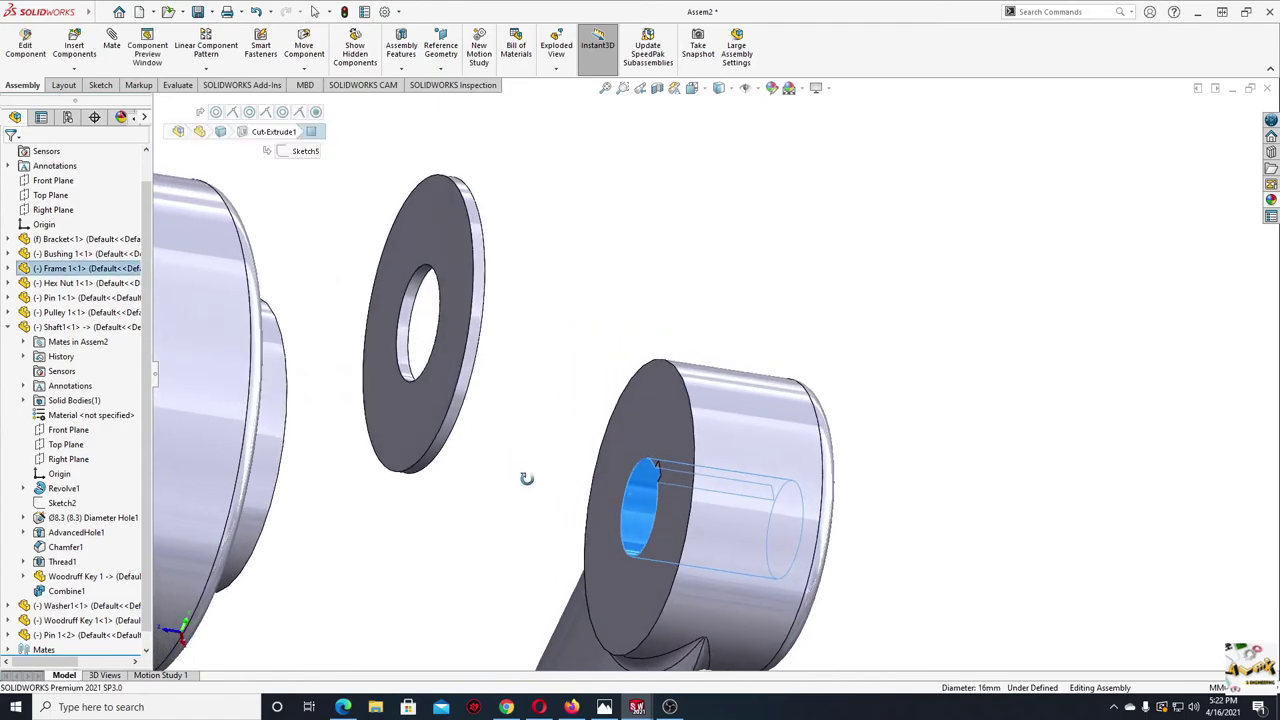
pyautogui.keyDown('ctrl'); pyautogui.click(405, 367); pyautogui.keyUp('ctrl')
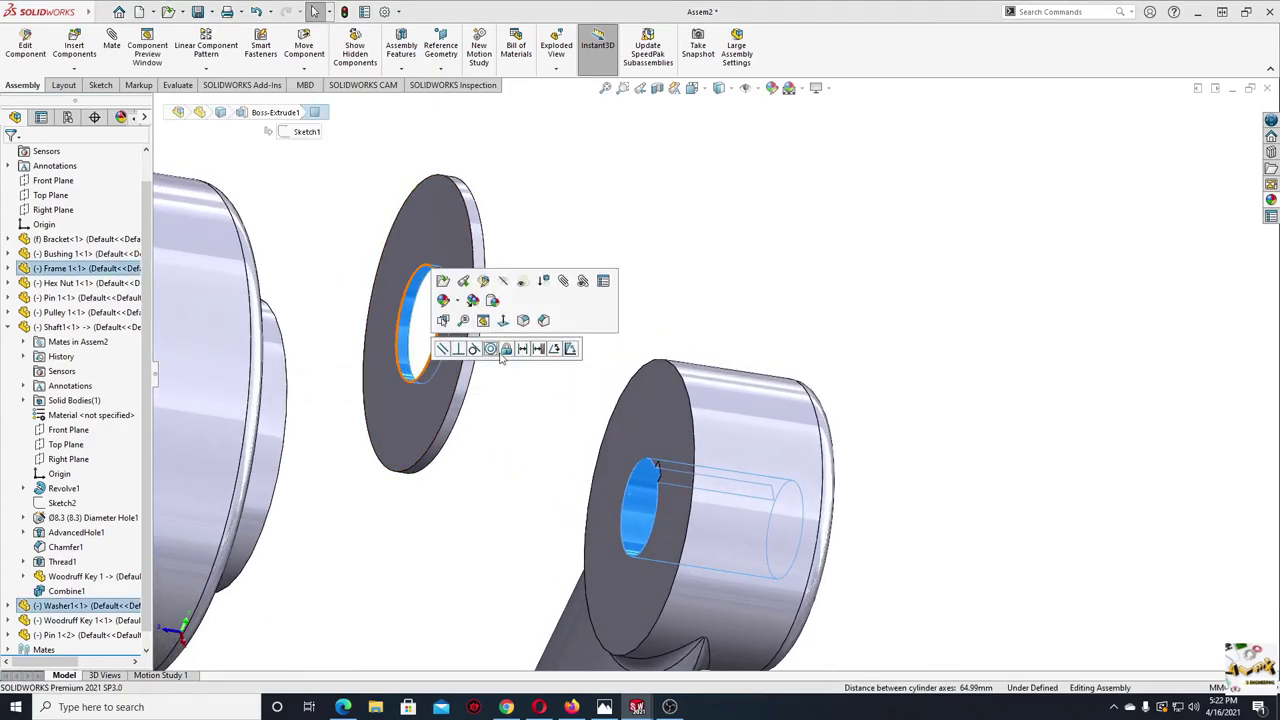
pyautogui.click(491, 350)
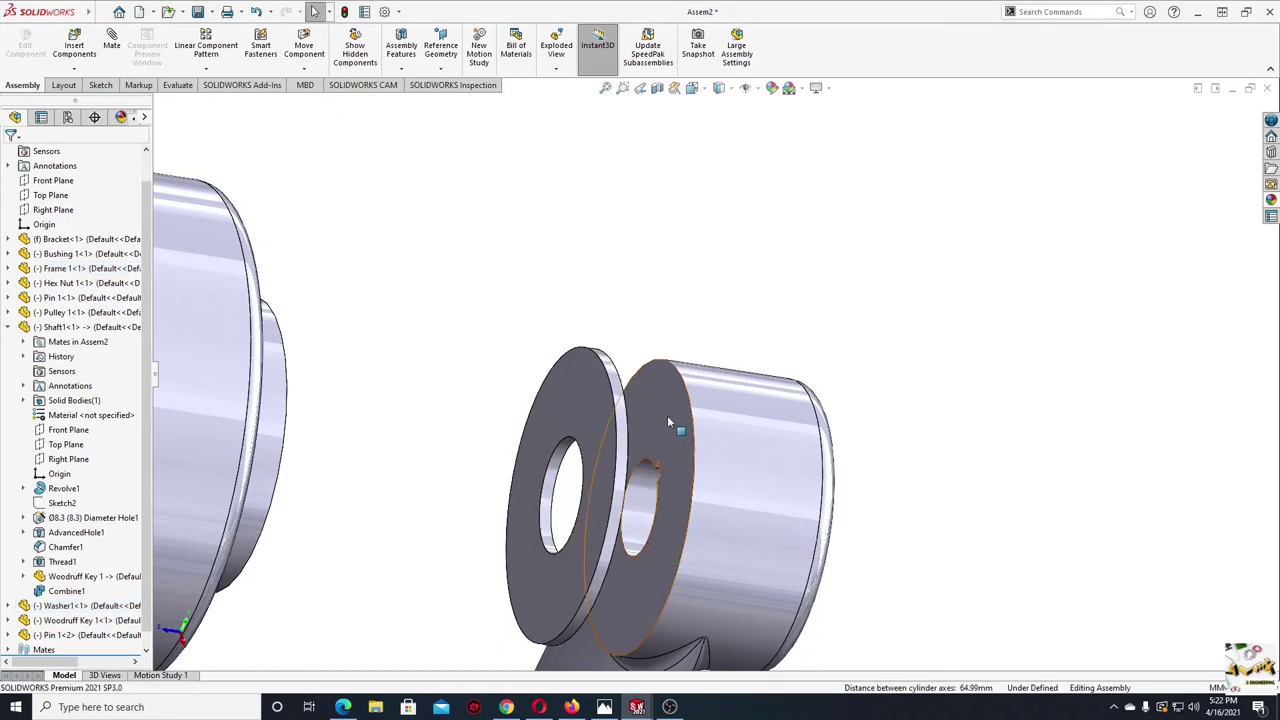
pyautogui.click(667, 415)
pyautogui.moveTo(667, 415); pyautogui.dragTo(471, 463, button='middle')
pyautogui.keyDown('ctrl'); pyautogui.click(520, 418); pyautogui.keyUp('ctrl')
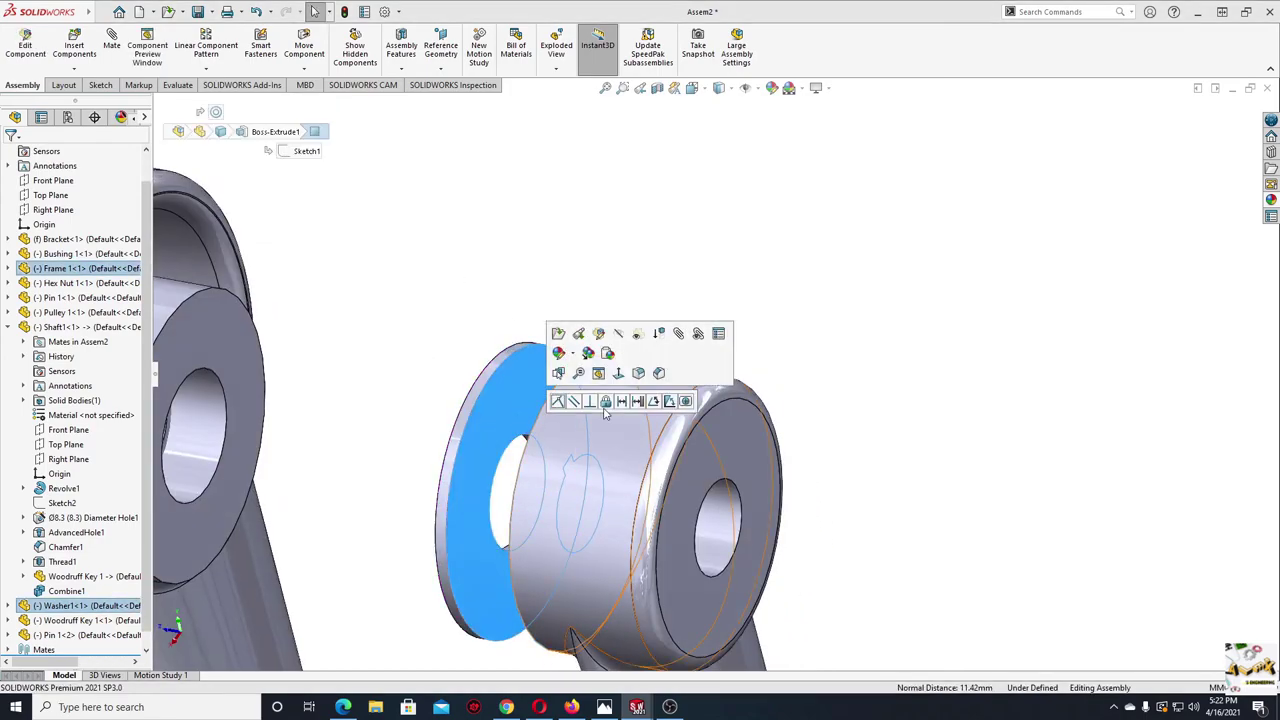
pyautogui.click(423, 366)
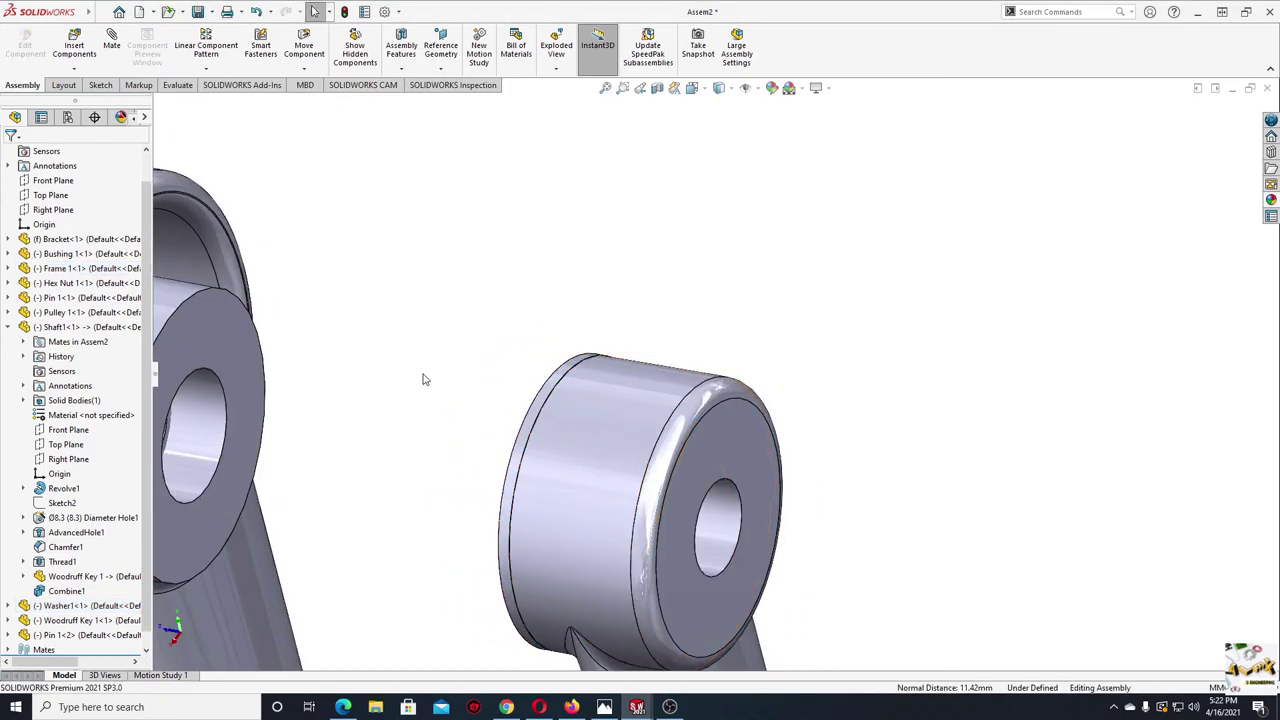
# - Mate the pulley hub's end face coincident with the washer's outer face
pyautogui.moveTo(423, 371); pyautogui.dragTo(443, 371, button='middle')
pyautogui.middleClick(257, 277)
pyautogui.moveTo(257, 277); pyautogui.dragTo(482, 549, button='middle')
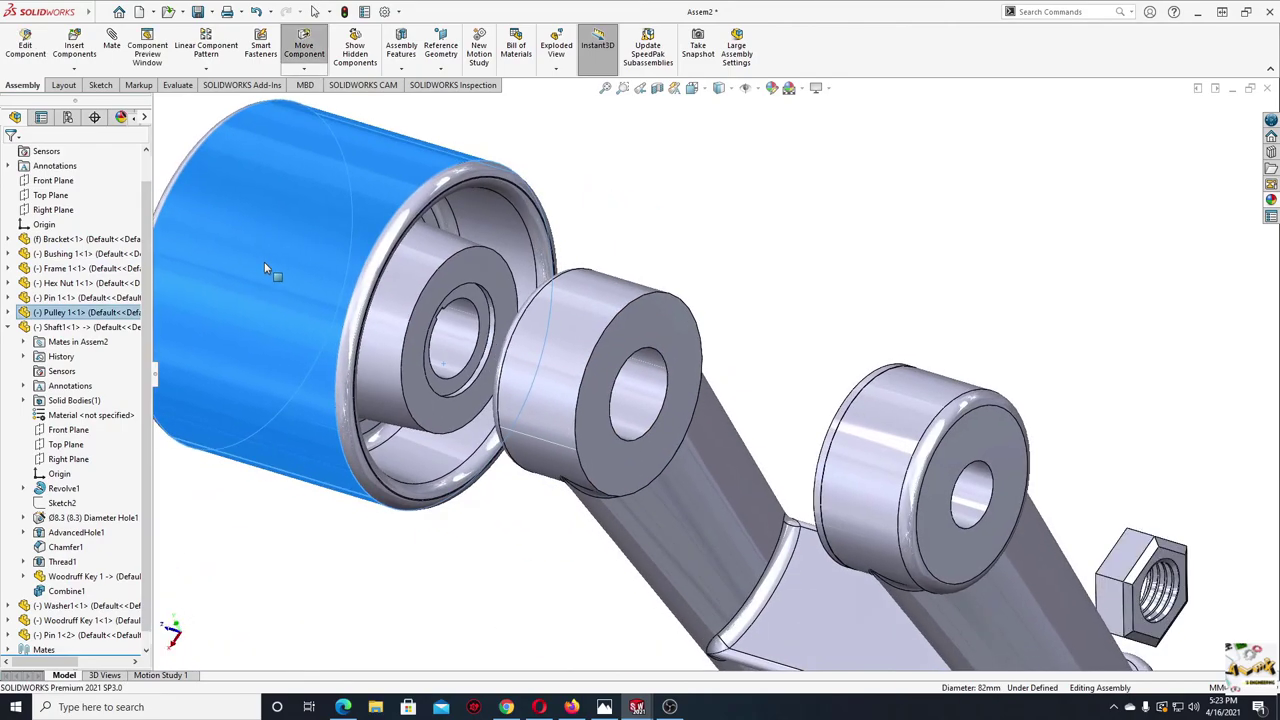
pyautogui.scroll(-2, 580, 478)
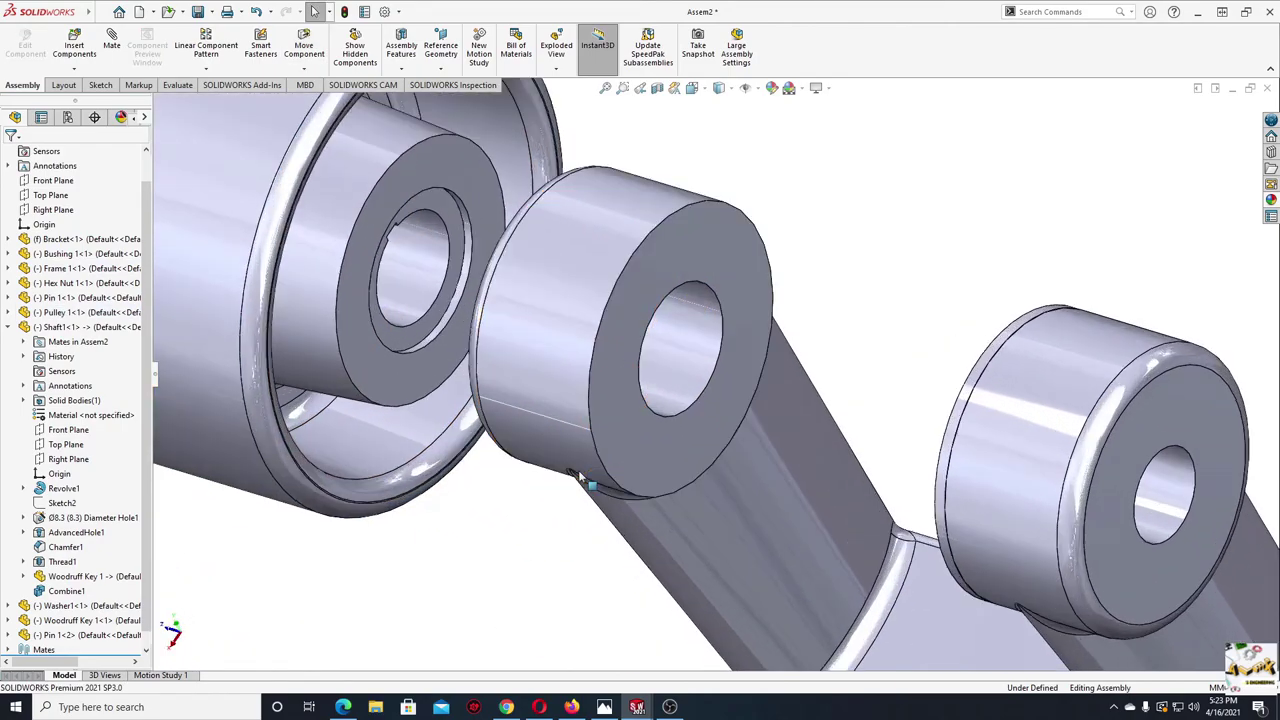
pyautogui.click(397, 390)
pyautogui.moveTo(398, 392); pyautogui.dragTo(1041, 545, button='middle')
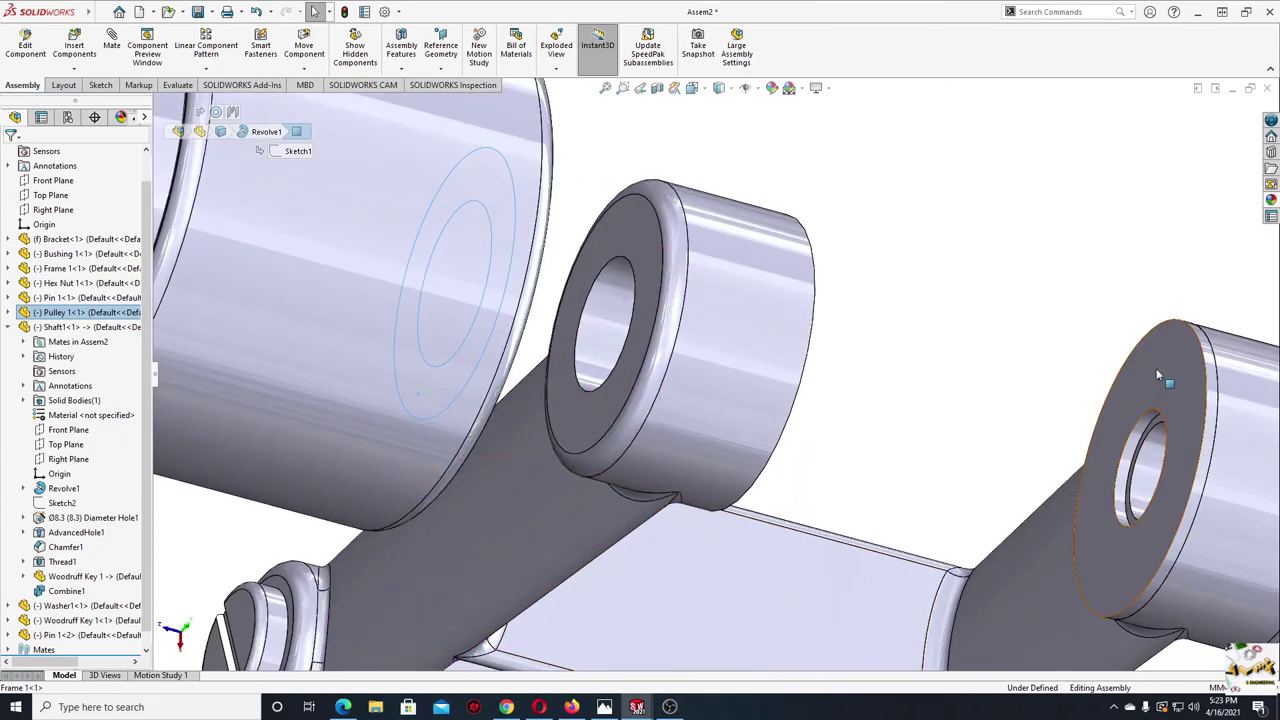
pyautogui.click(1157, 375)
pyautogui.click(1103, 358)
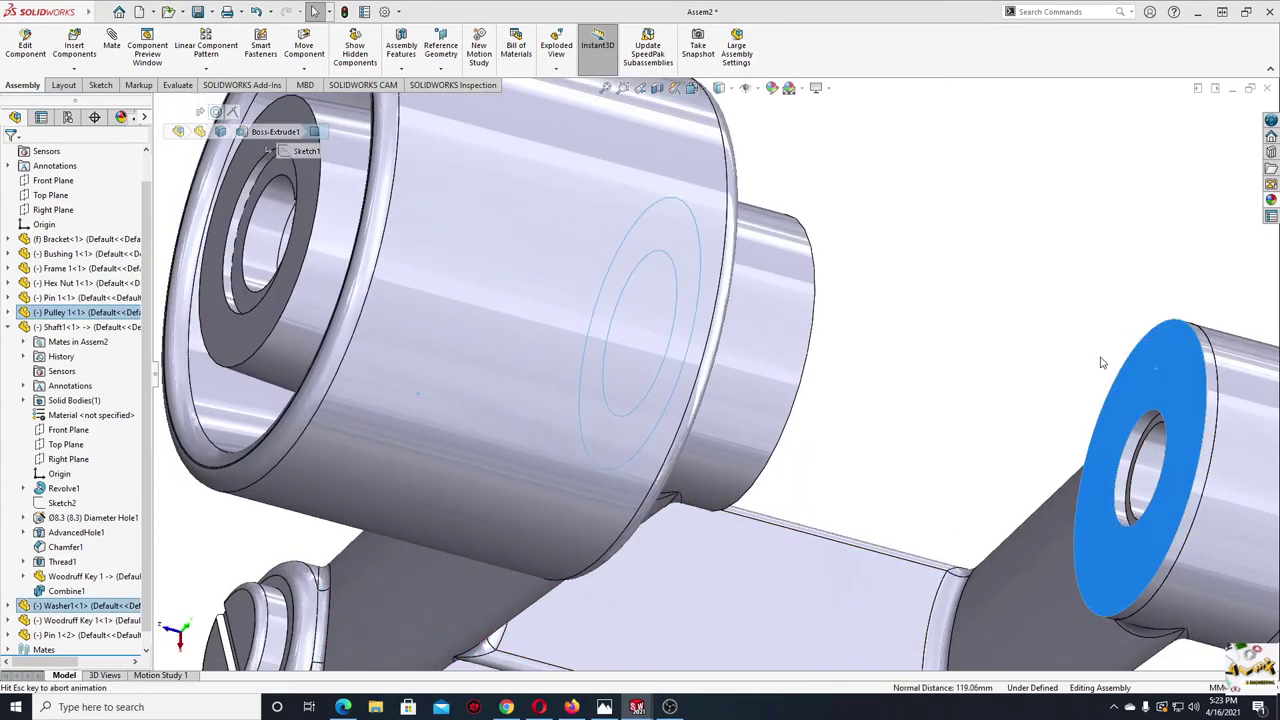
# - Find the second washer and move it closer to the pulley
pyautogui.moveTo(723, 358); pyautogui.dragTo(604, 370, button='middle')
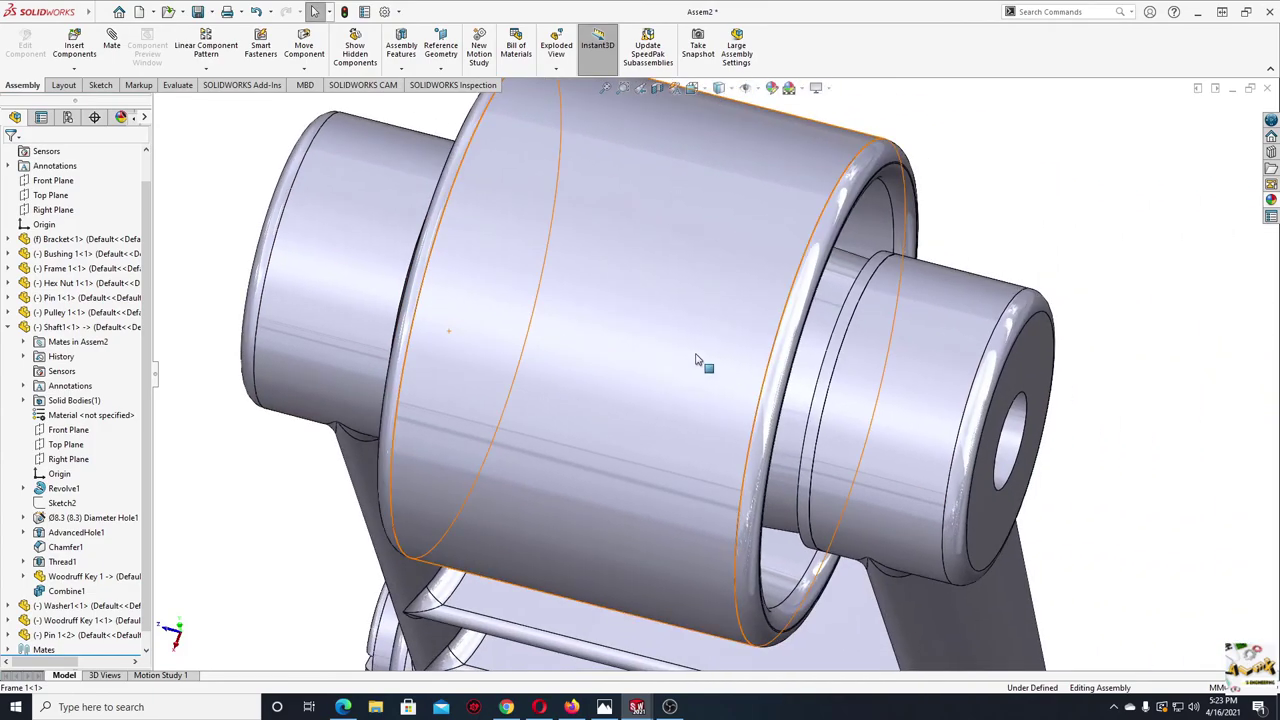
pyautogui.moveTo(697, 360)
pyautogui.mouseDown(button='middle')
pyautogui.moveTo(666, 374)
pyautogui.moveTo(420, 300)
pyautogui.mouseUp(button='middle')
pyautogui.scroll(3, 480, 326)
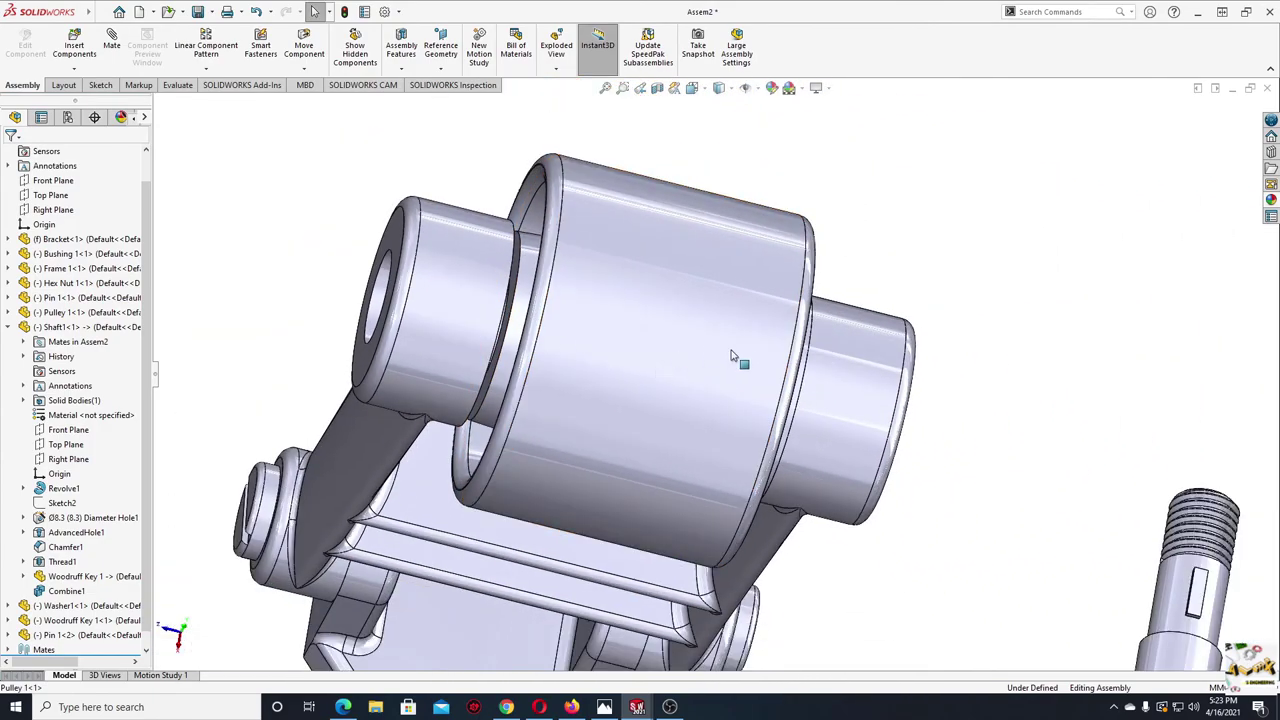
pyautogui.scroll(1, 740, 380)
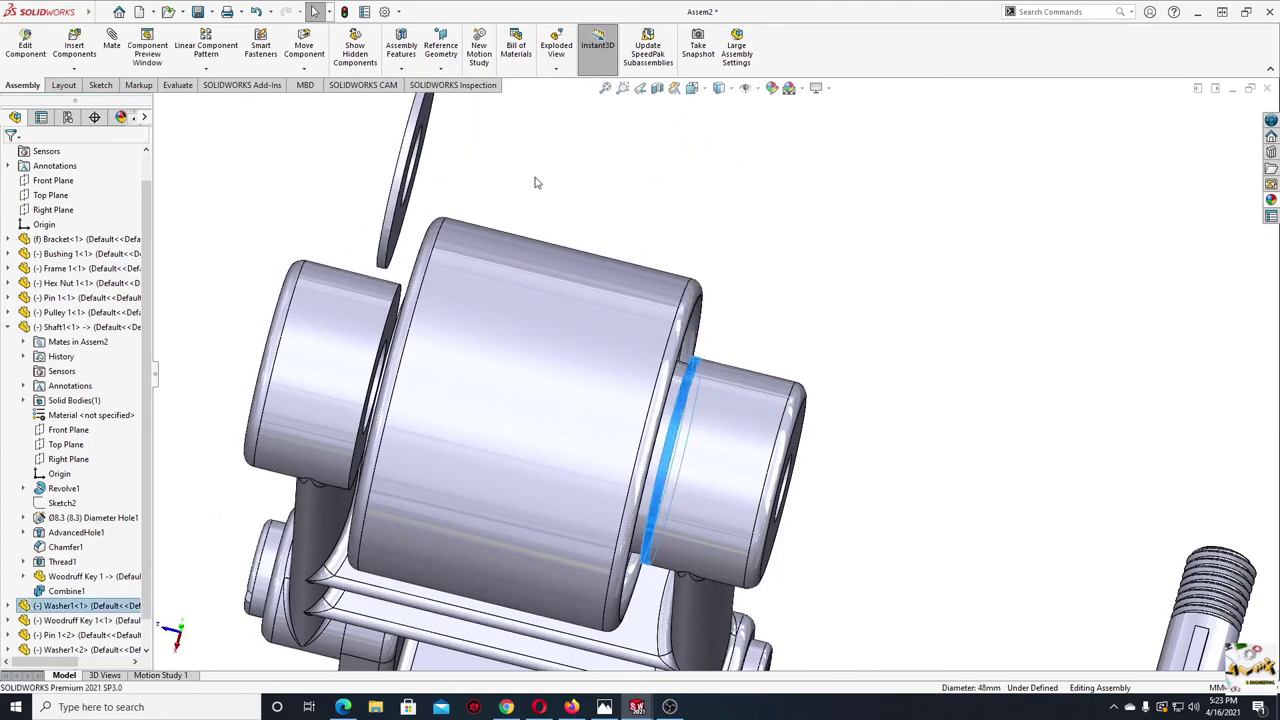
pyautogui.moveTo(370, 260); pyautogui.dragTo(378, 236, button='middle')
pyautogui.click(376, 215)
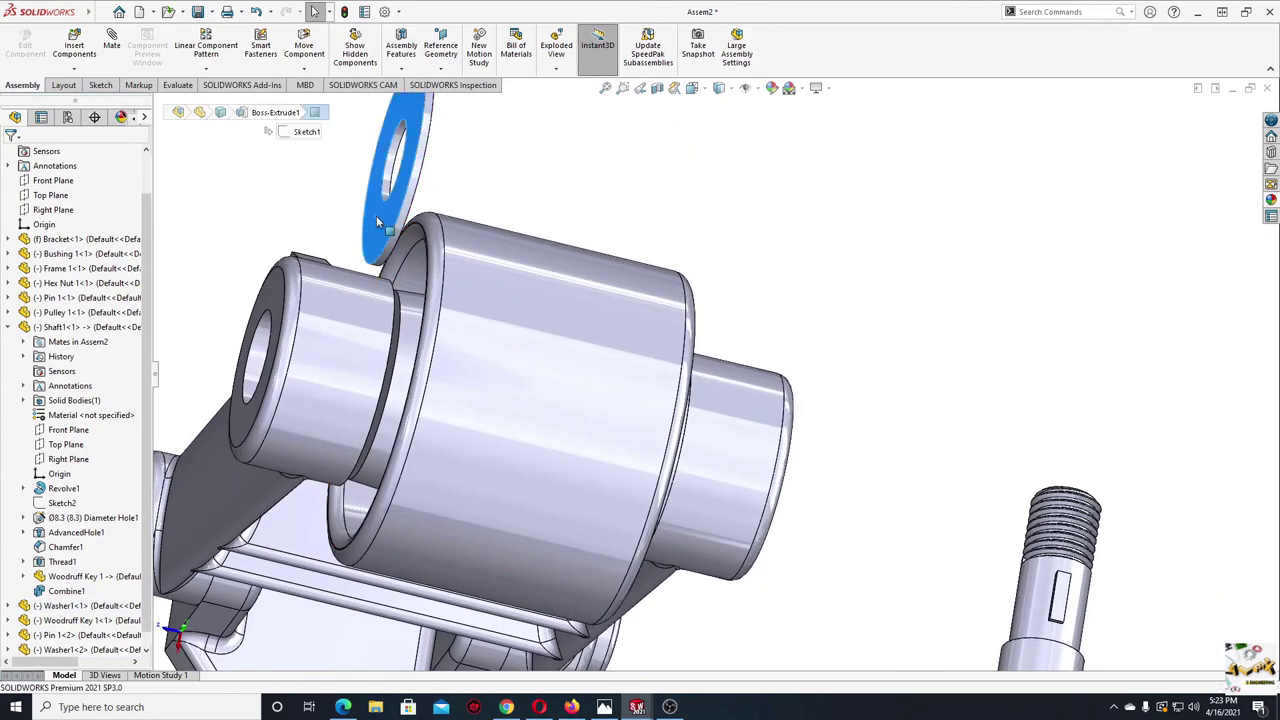
pyautogui.moveTo(417, 303); pyautogui.dragTo(396, 307, button='middle')
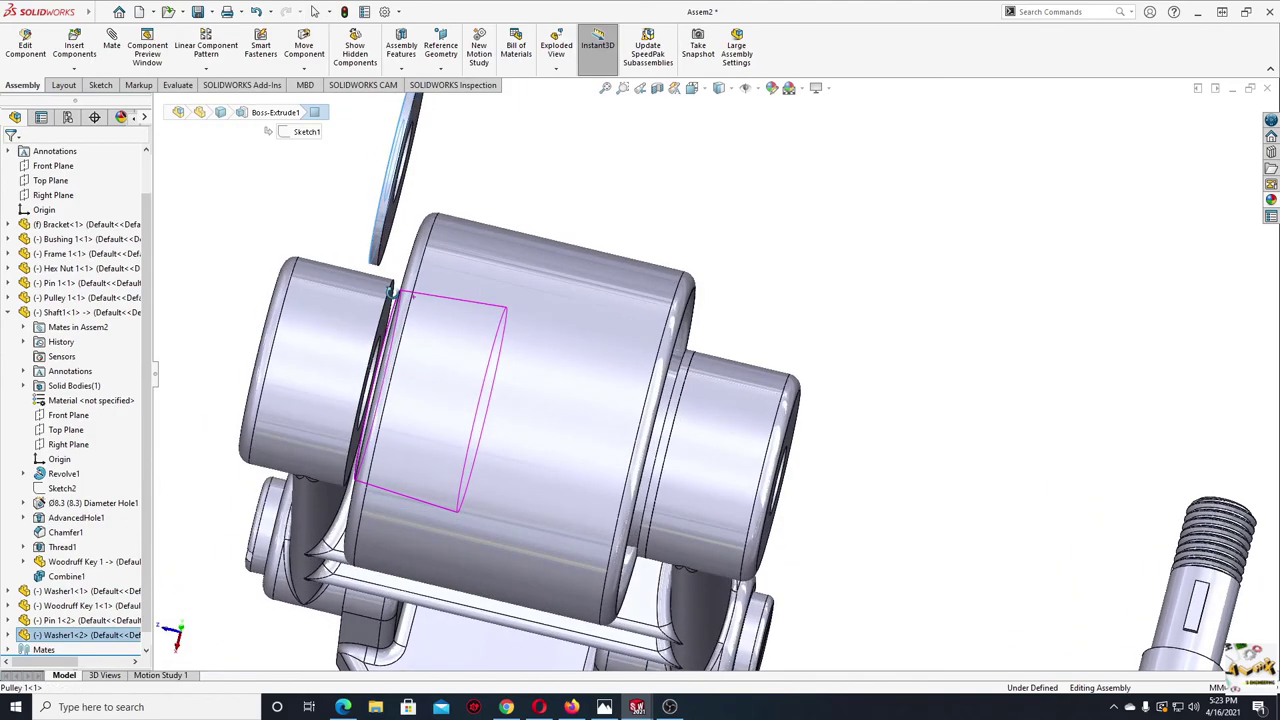
pyautogui.click(390, 312)
pyautogui.moveTo(405, 205); pyautogui.dragTo(435, 205)
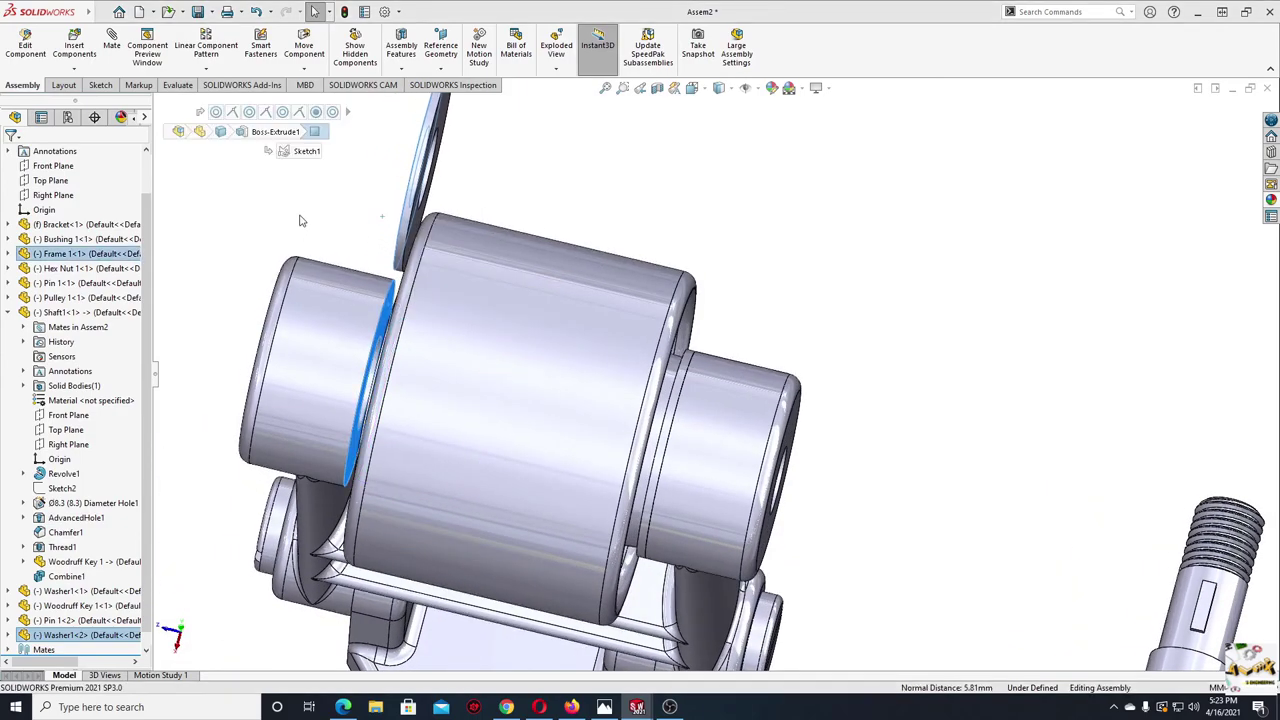
# - Make the second washer (Washer1<2>) concentric with the frame bore beside the pulley
pyautogui.scroll(-4, 435, 205)
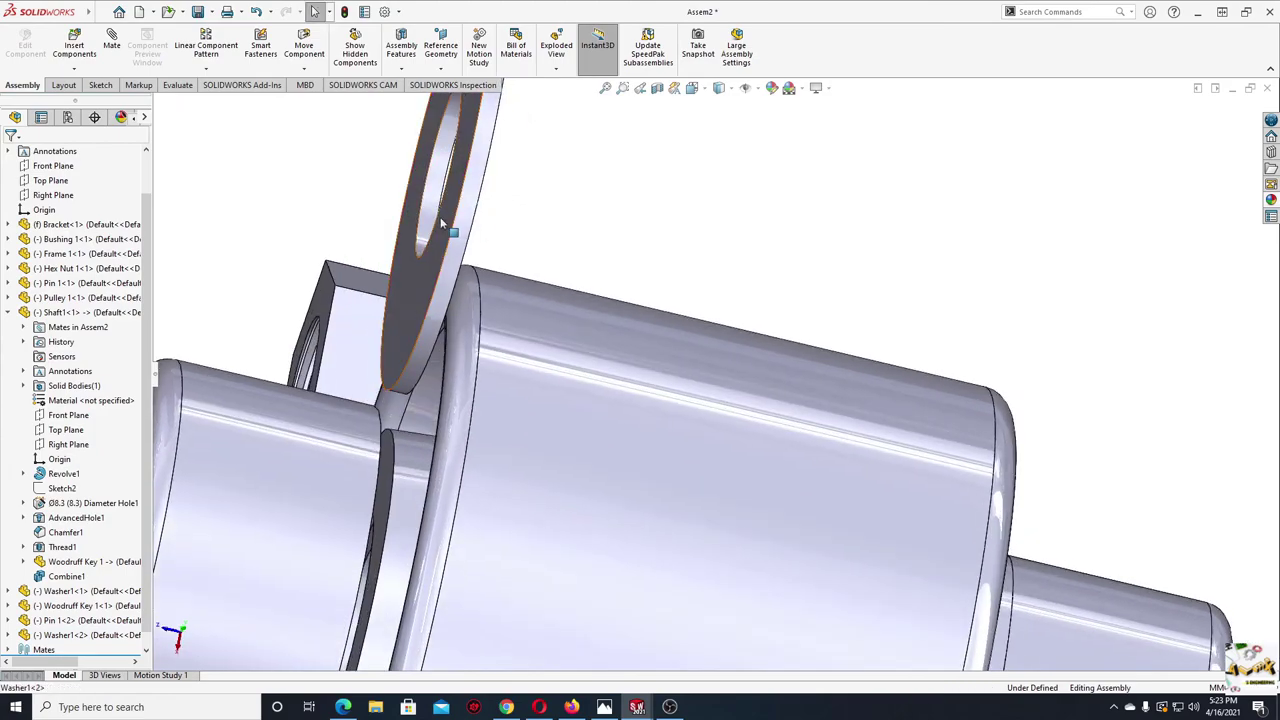
pyautogui.click(425, 228)
pyautogui.scroll(3, 404, 360)
pyautogui.moveTo(406, 380)
pyautogui.mouseDown(button='middle')
pyautogui.moveTo(408, 289)
pyautogui.moveTo(420, 345)
pyautogui.mouseUp(button='middle')
pyautogui.click(419, 403)
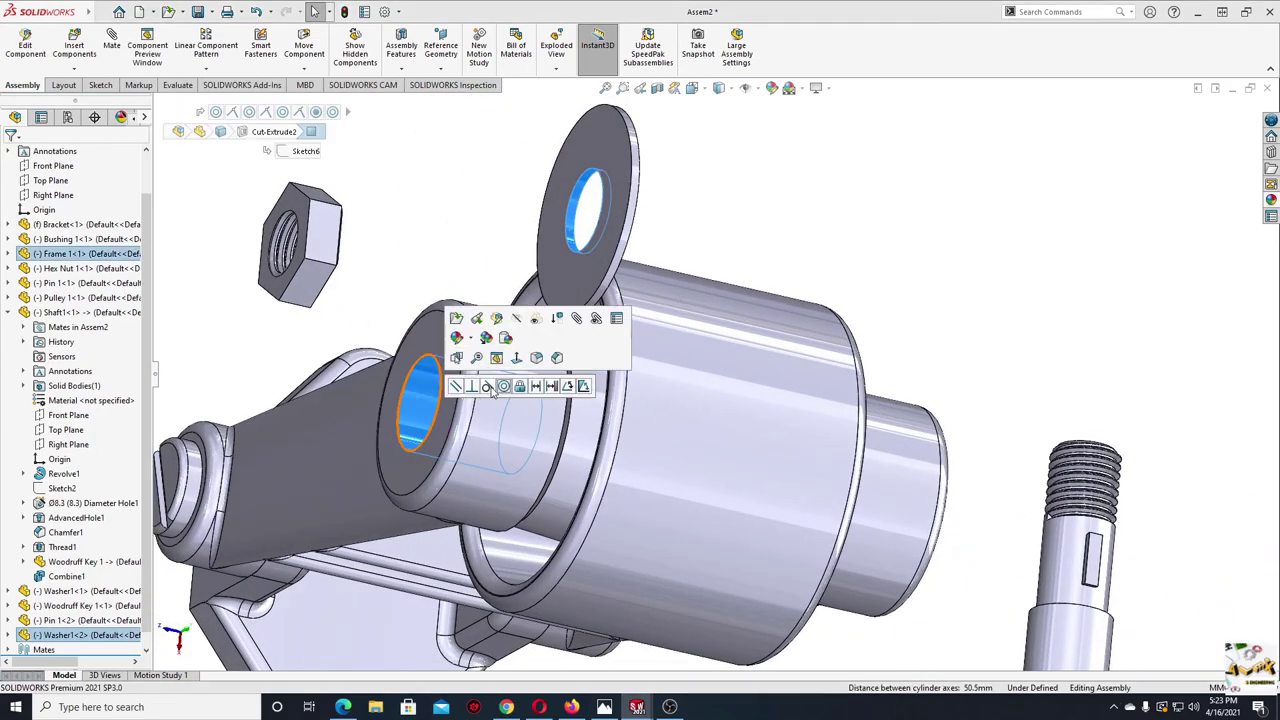
pyautogui.click(505, 387)
# - Turn the view to face the pulley end-on and move the shaft clear of the bracket
pyautogui.click(463, 227)
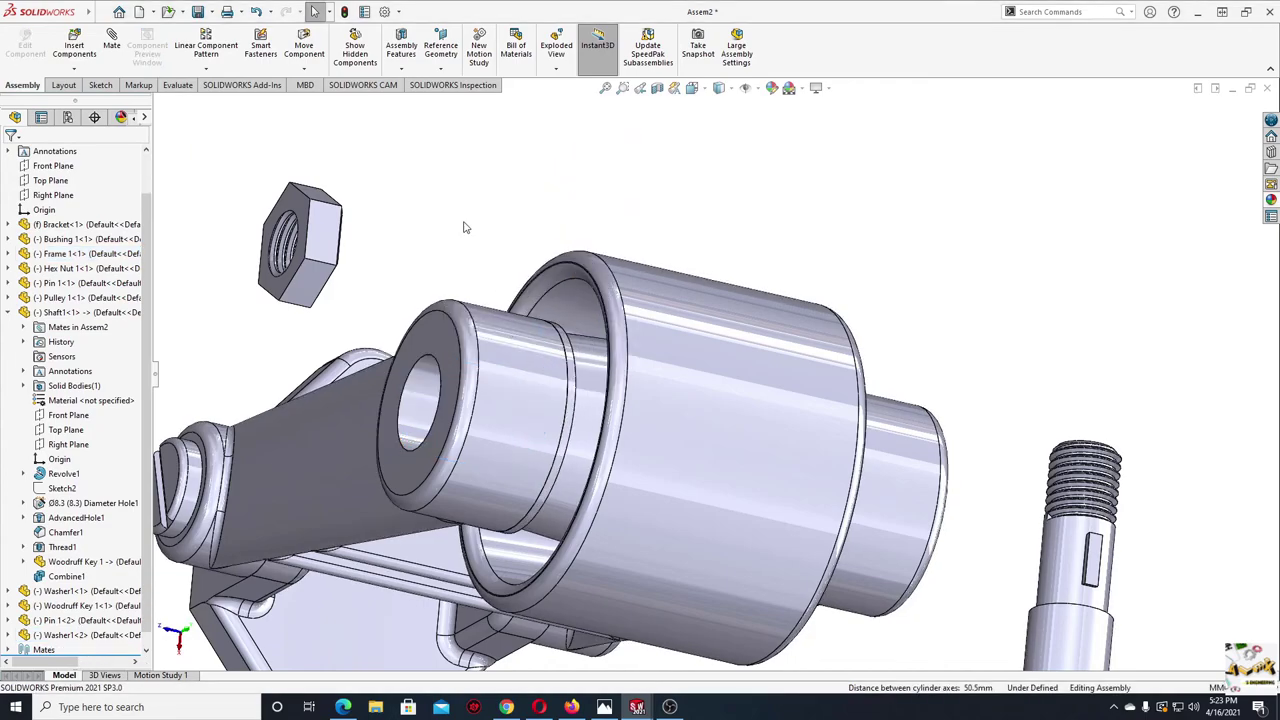
pyautogui.moveTo(519, 341)
pyautogui.mouseDown(button='middle')
pyautogui.moveTo(472, 323)
pyautogui.moveTo(631, 423)
pyautogui.moveTo(491, 252)
pyautogui.moveTo(386, 90)
pyautogui.moveTo(523, 189)
pyautogui.moveTo(688, 399)
pyautogui.moveTo(835, 510)
pyautogui.mouseUp(button='middle')
pyautogui.scroll(5, 831, 514)
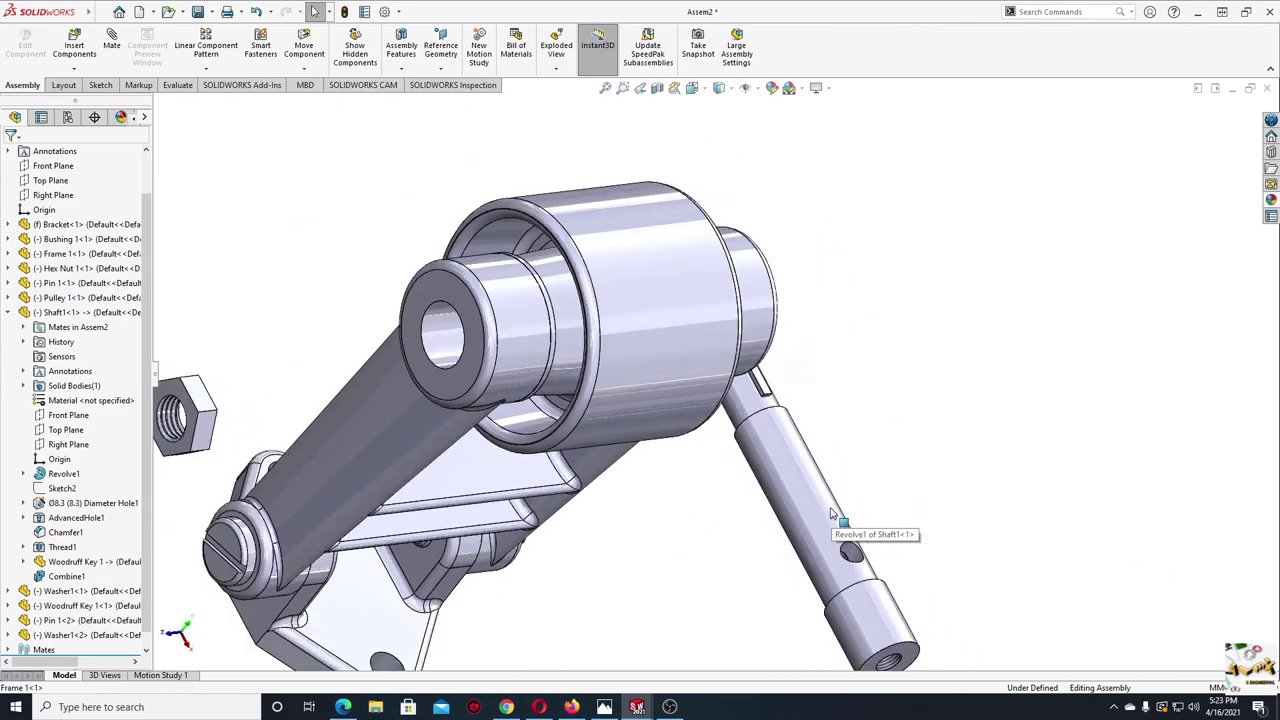
pyautogui.moveTo(829, 523)
pyautogui.mouseDown()
pyautogui.moveTo(729, 457)
pyautogui.moveTo(760, 462)
pyautogui.mouseUp()
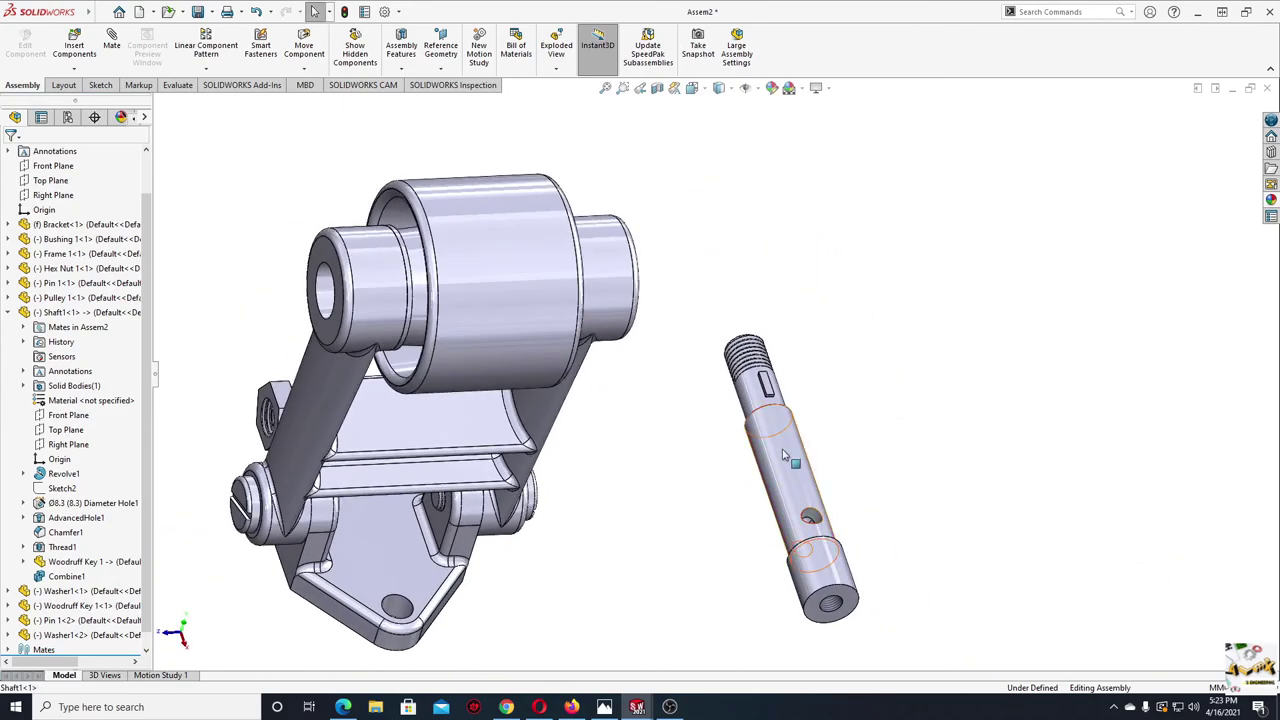
pyautogui.scroll(-3, 343, 316)
# - Mate the shaft's outer surface concentric with the frame bore beside the pulley
pyautogui.click(360, 295)
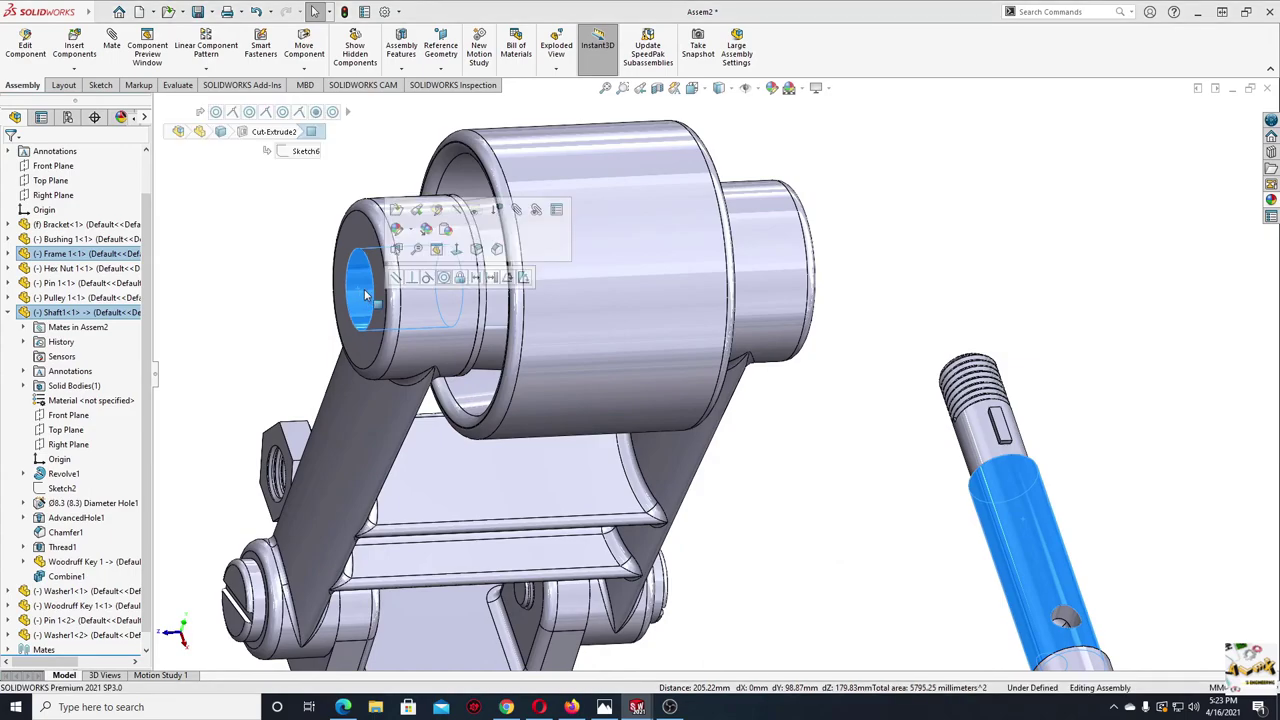
pyautogui.click(427, 281)
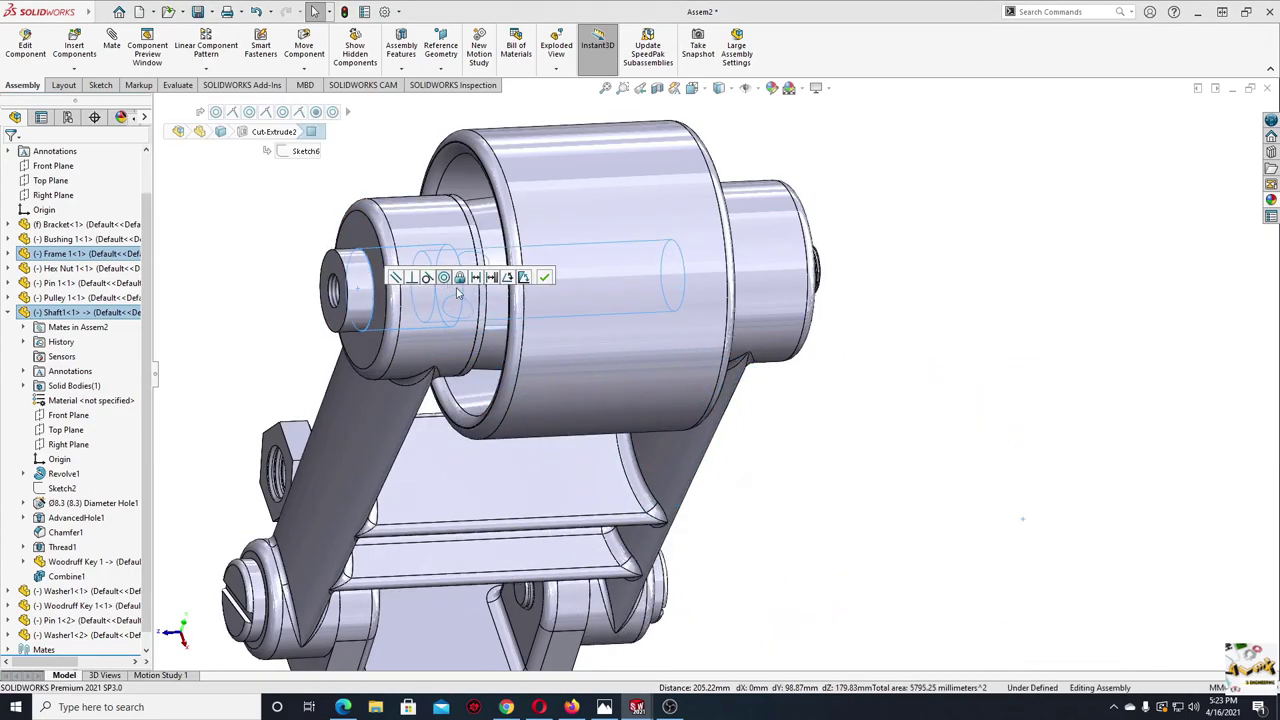
pyautogui.click(951, 431)
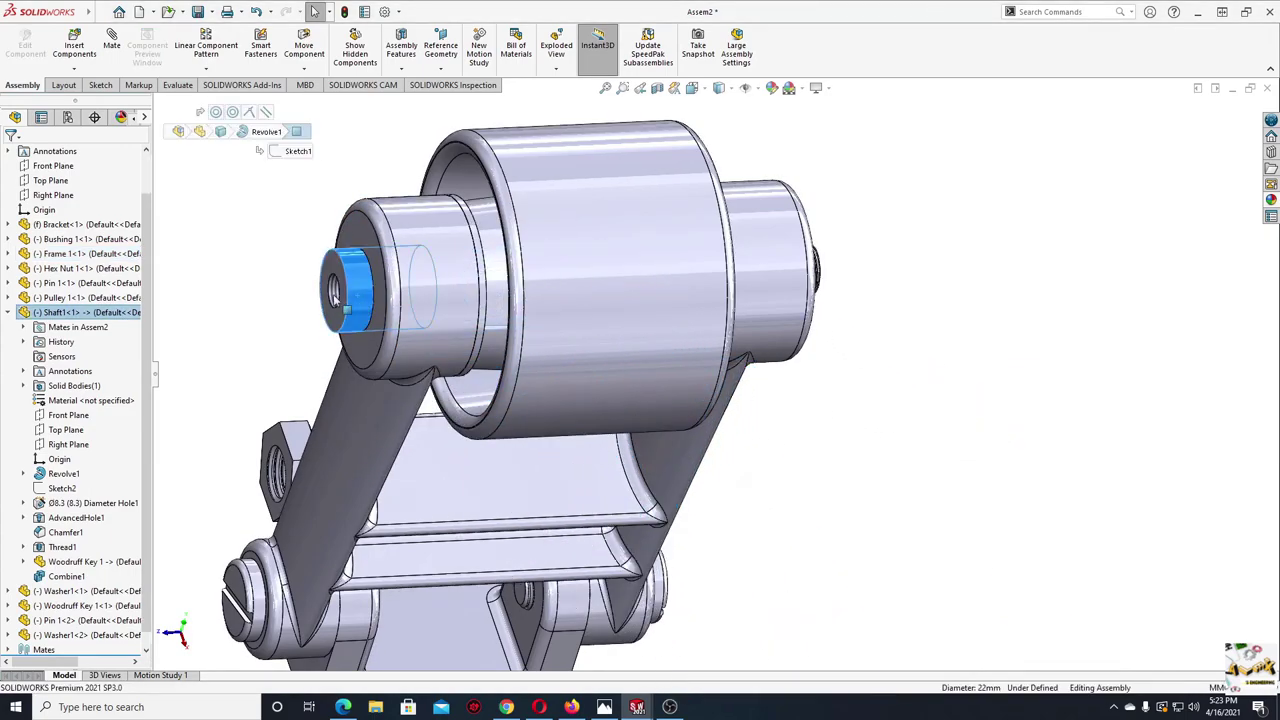
# - Slide the shaft along its axis through the frame arm and bushing bore
pyautogui.moveTo(335, 297); pyautogui.dragTo(195, 390)
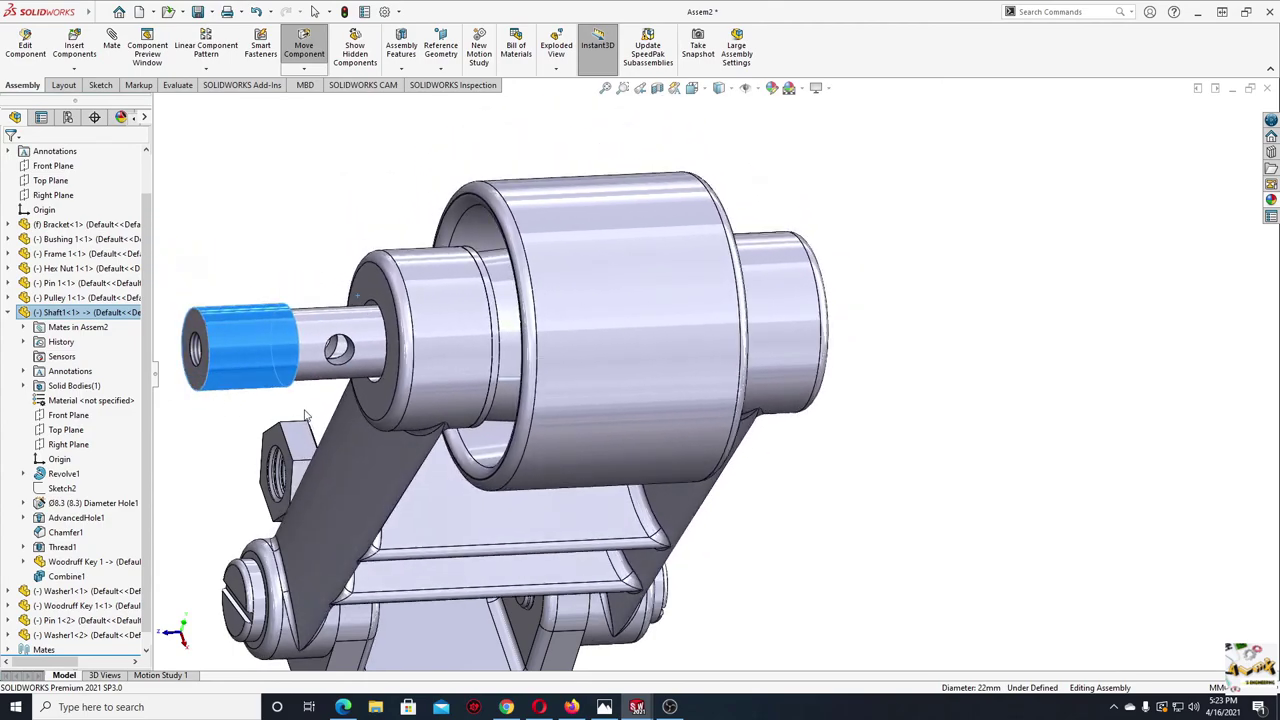
pyautogui.moveTo(272, 356); pyautogui.dragTo(432, 387, button='middle')
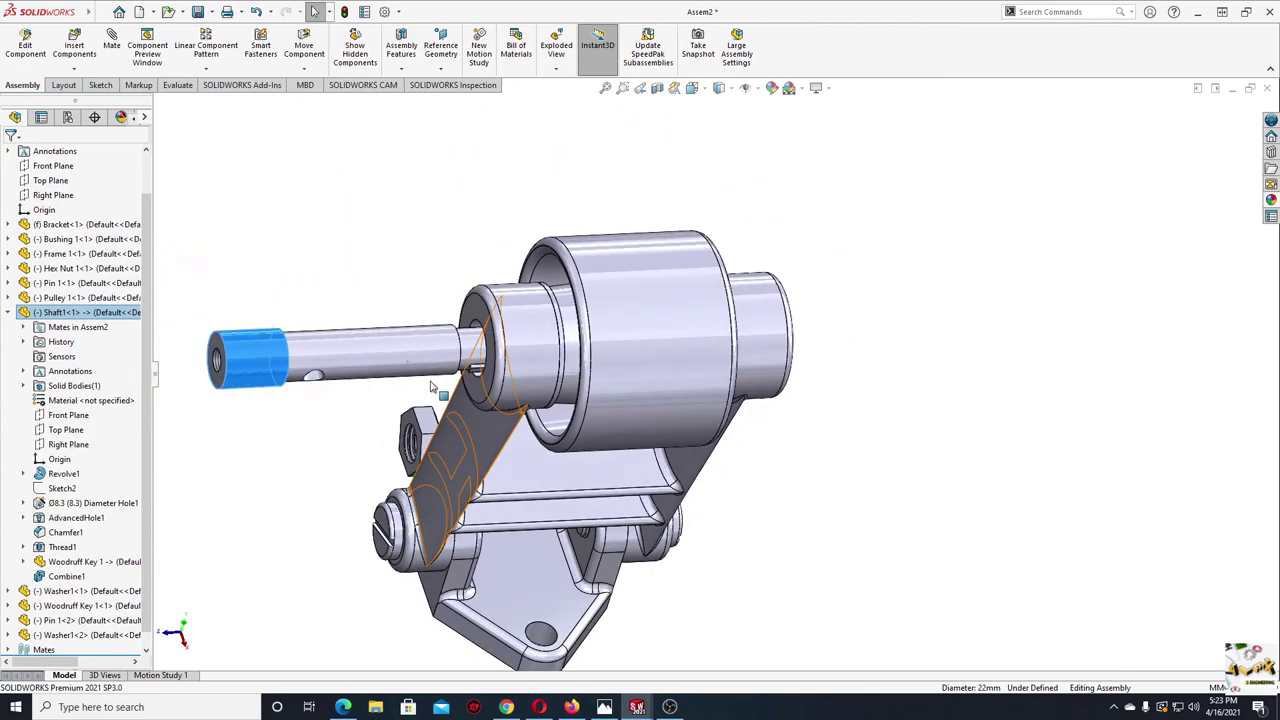
pyautogui.moveTo(397, 366); pyautogui.dragTo(326, 382)
pyautogui.scroll(-3, 449, 398)
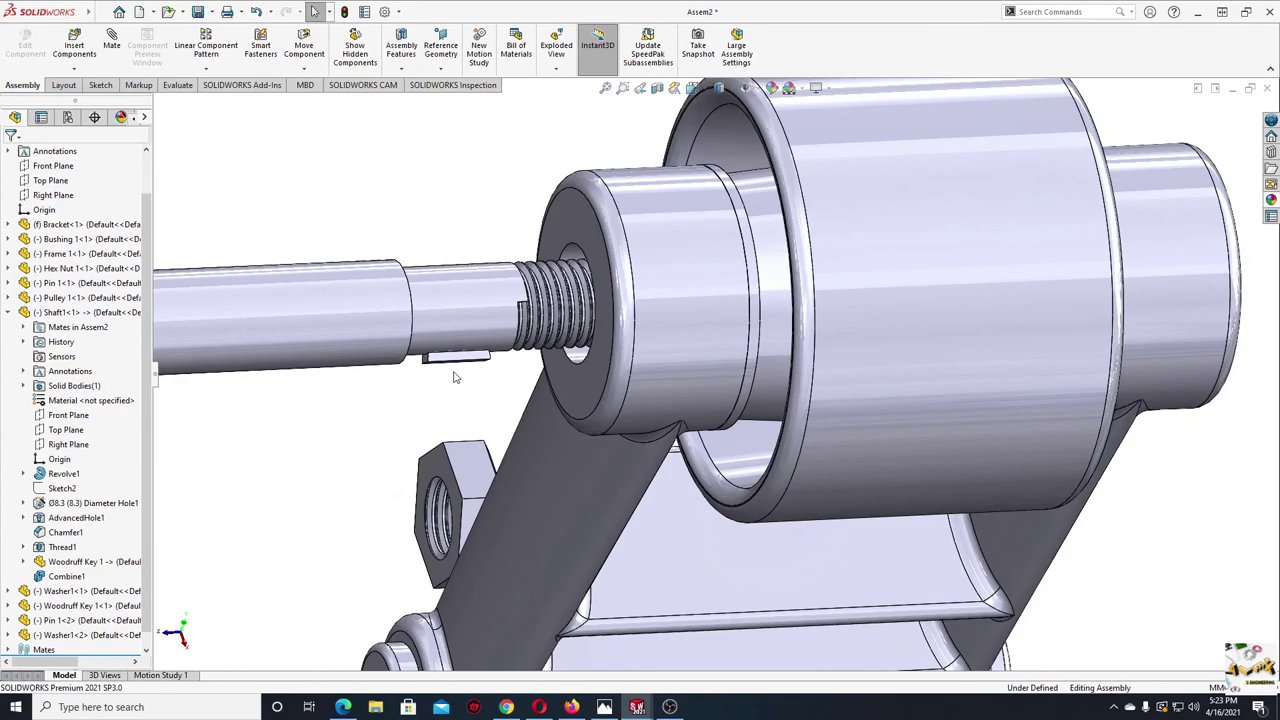
pyautogui.scroll(-3, 520, 345)
pyautogui.scroll(-2, 589, 297)
pyautogui.click(580, 292)
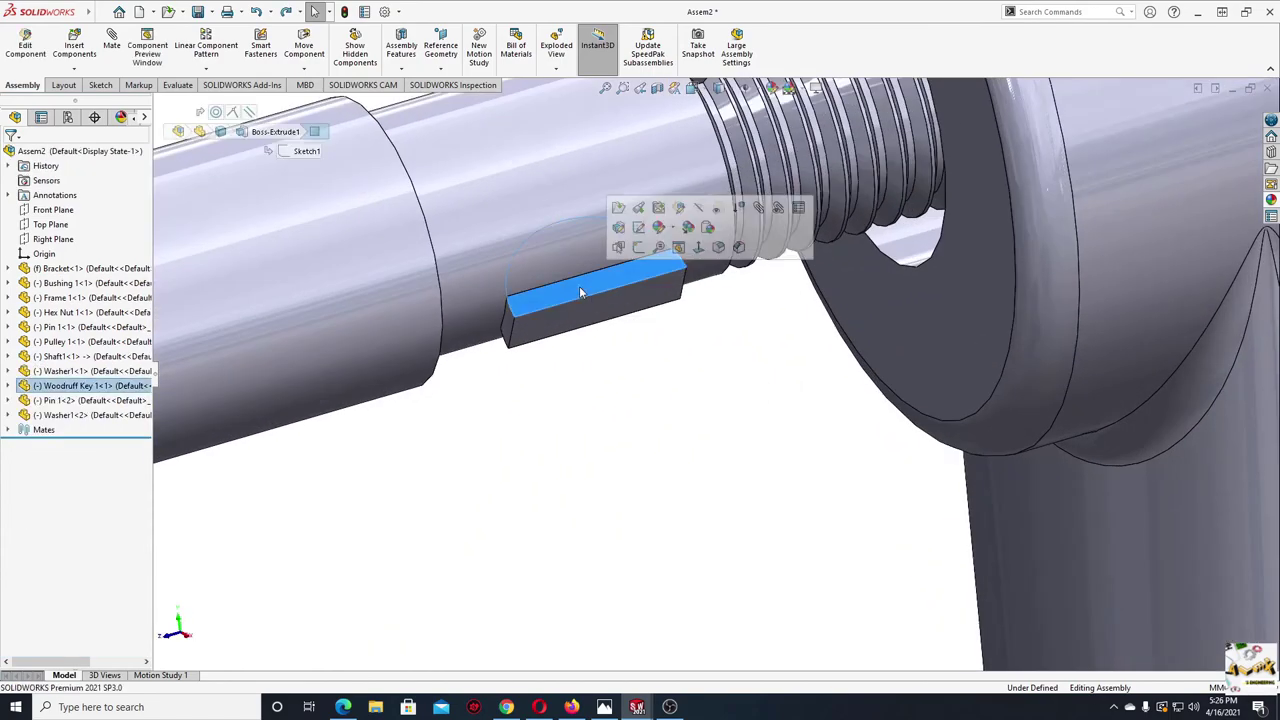
pyautogui.scroll(3, 712, 375)
pyautogui.scroll(3, 727, 363)
pyautogui.moveTo(768, 350)
pyautogui.mouseDown(button='middle')
pyautogui.moveTo(634, 430)
pyautogui.moveTo(800, 420)
pyautogui.moveTo(751, 391)
pyautogui.moveTo(638, 398)
pyautogui.mouseUp(button='middle')
pyautogui.scroll(-5, 823, 423)
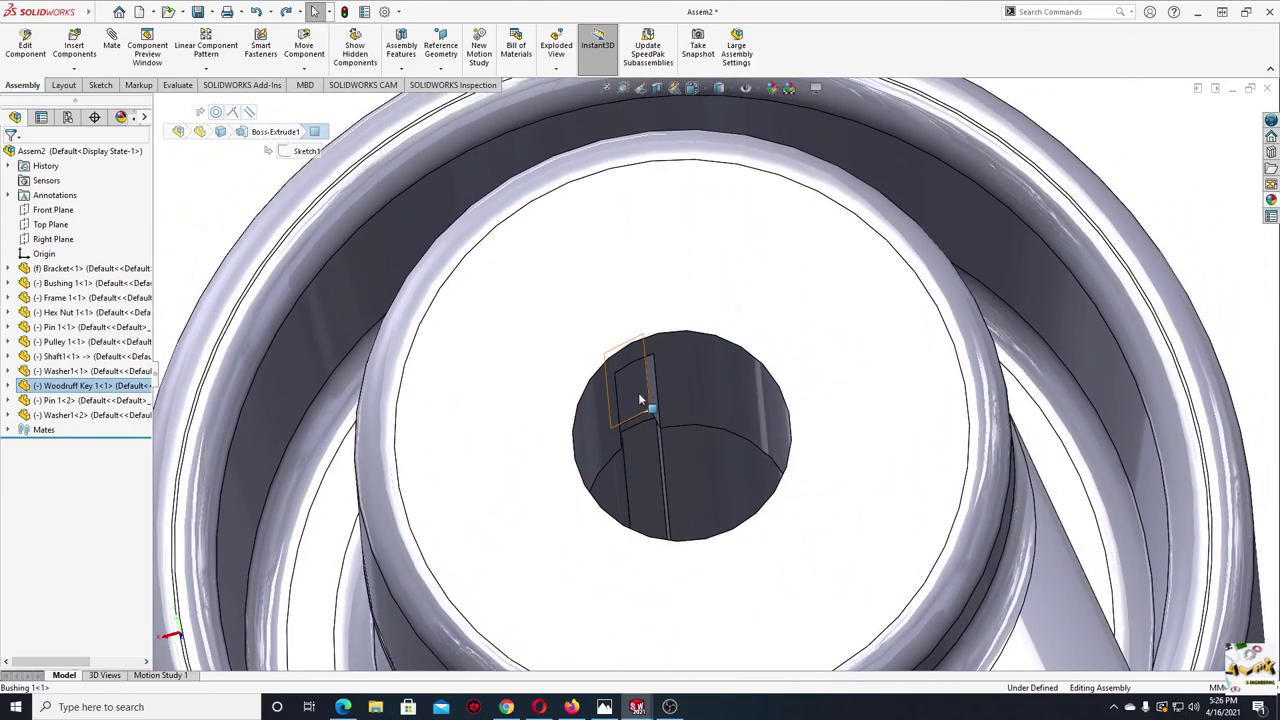
pyautogui.click(651, 393)
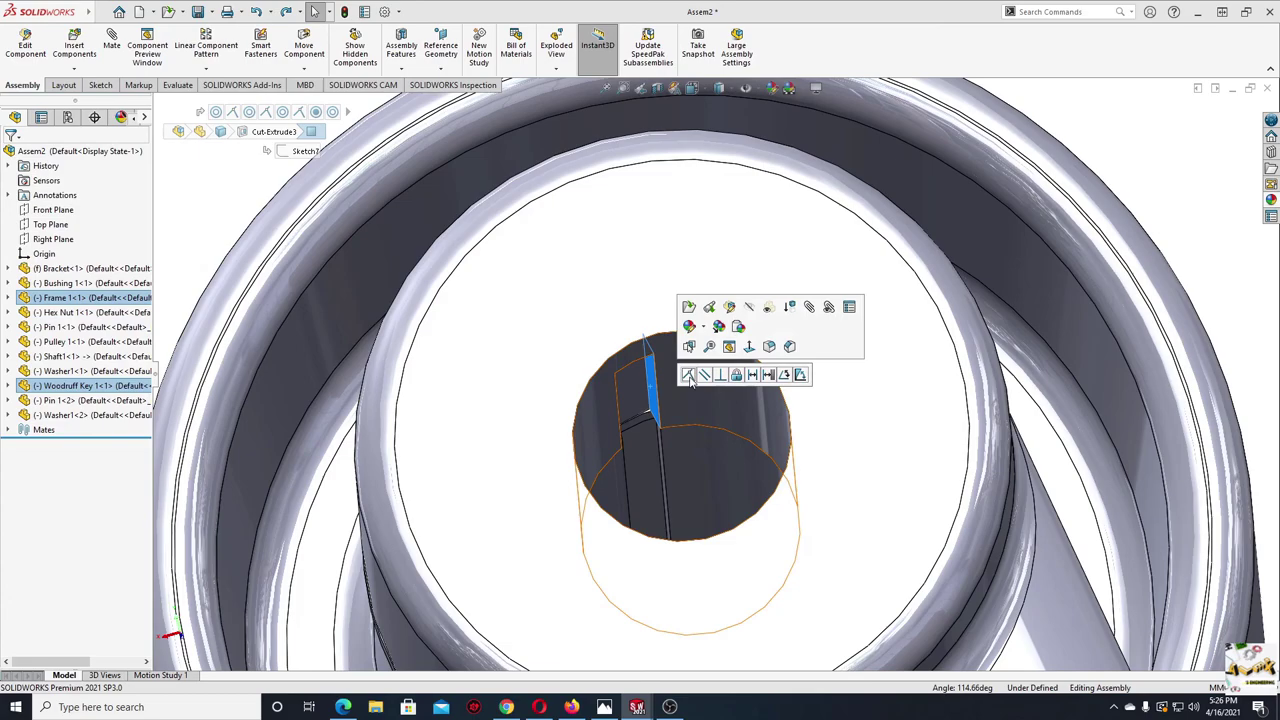
pyautogui.press('Escape')
pyautogui.scroll(5, 620, 430)
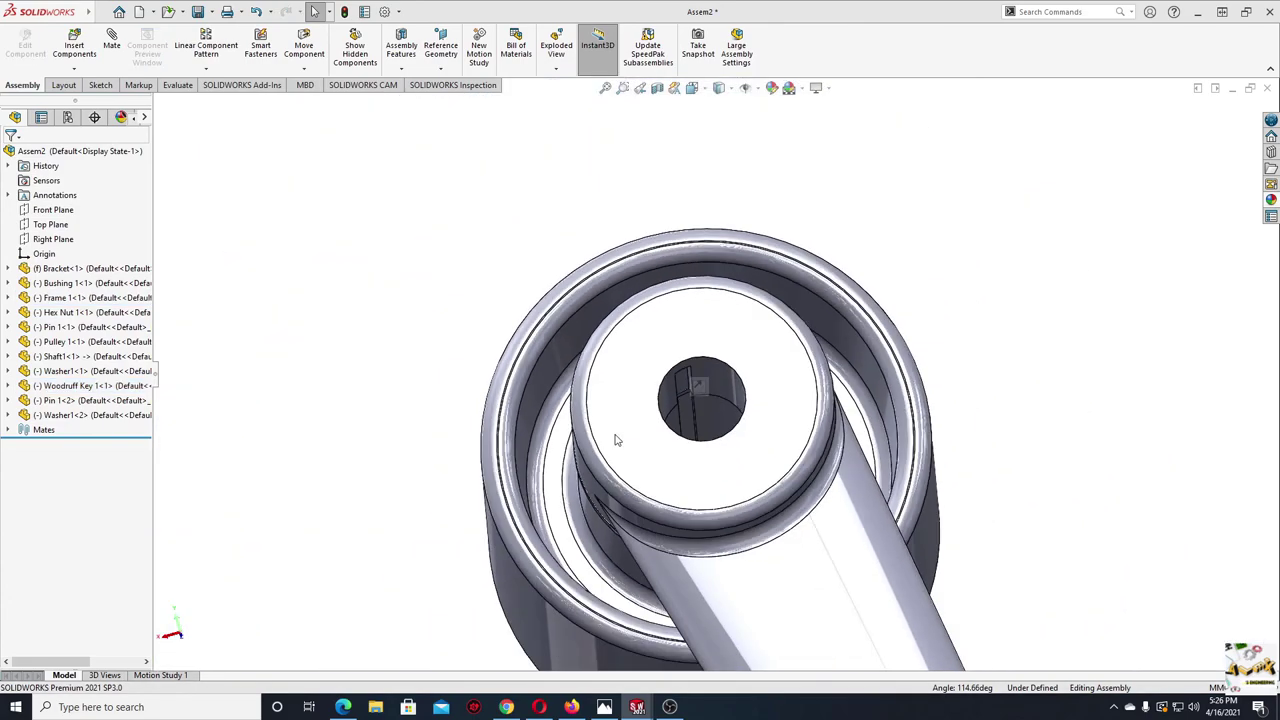
pyautogui.moveTo(616, 440); pyautogui.dragTo(659, 445, button='middle')
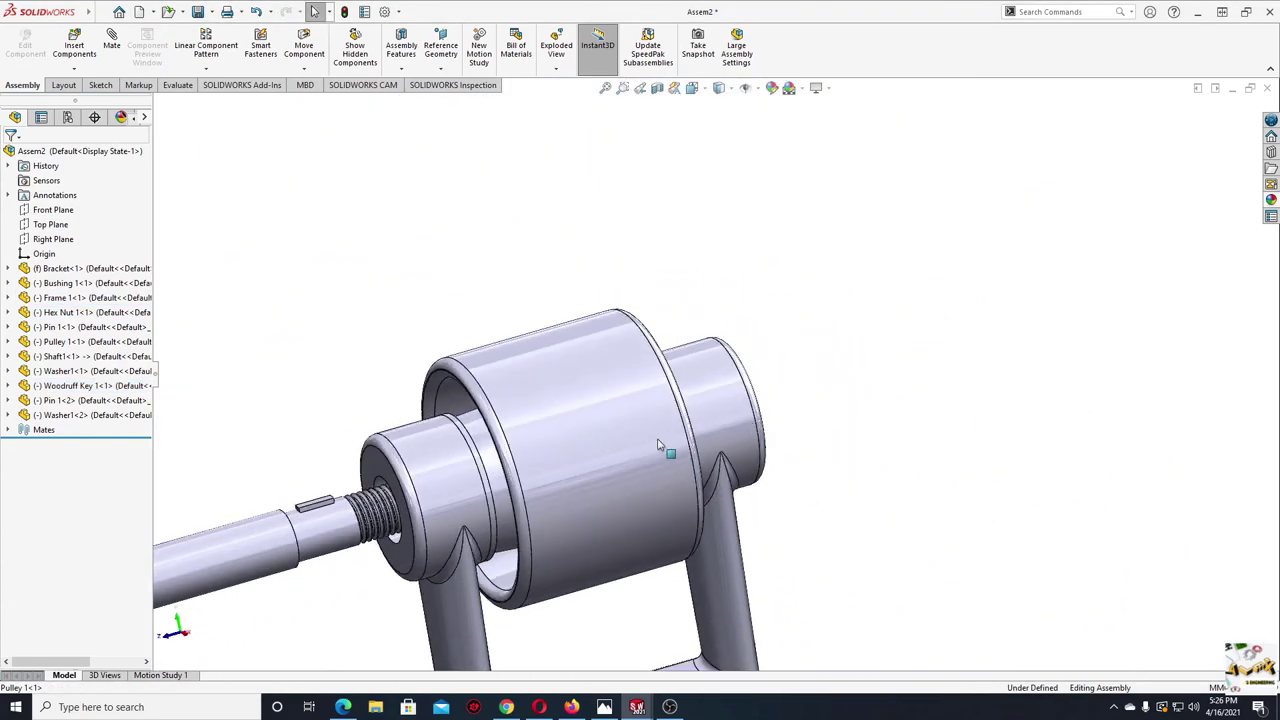
pyautogui.click(374, 457)
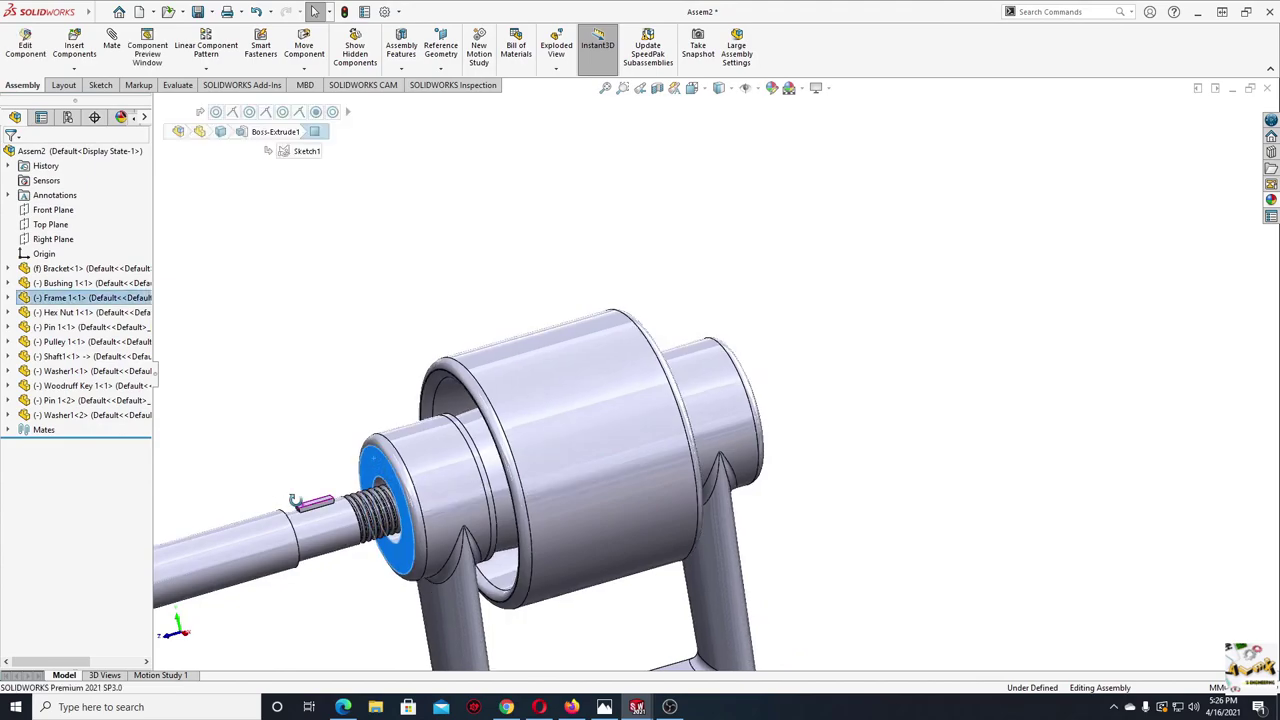
pyautogui.moveTo(374, 457); pyautogui.dragTo(505, 460, button='middle')
pyautogui.scroll(-3, 470, 470)
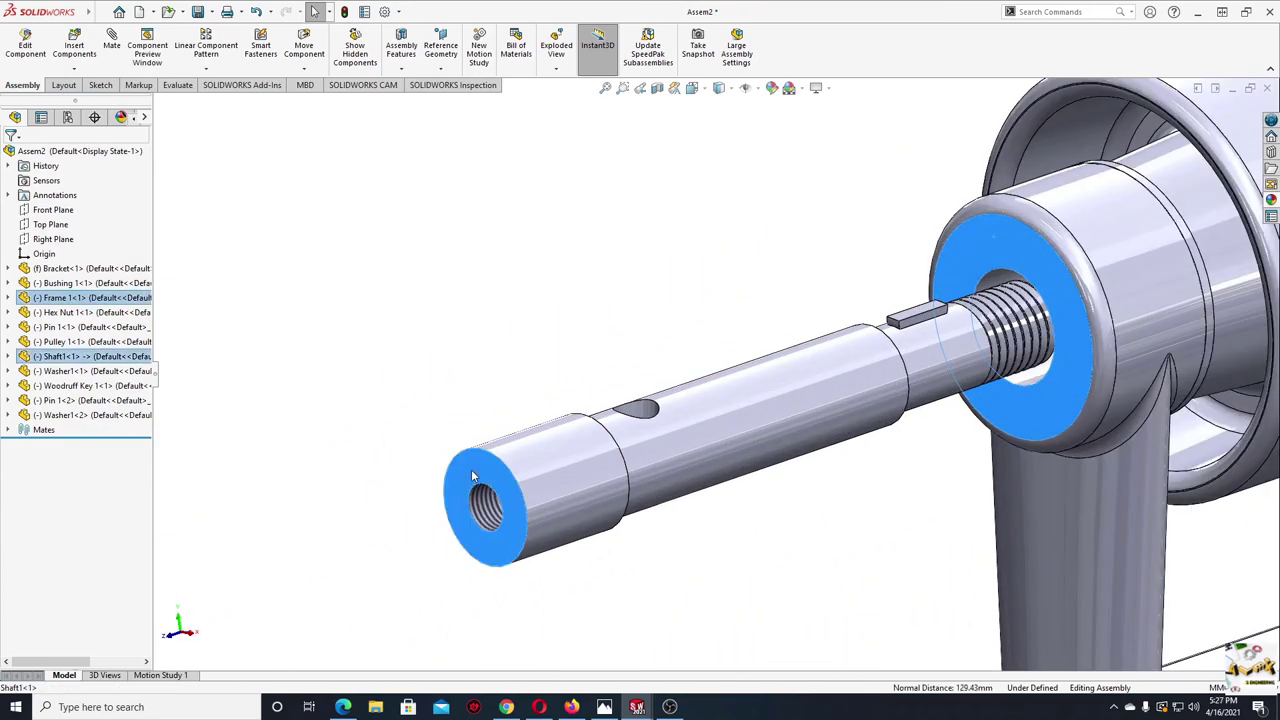
pyautogui.click(473, 475)
pyautogui.click(580, 429)
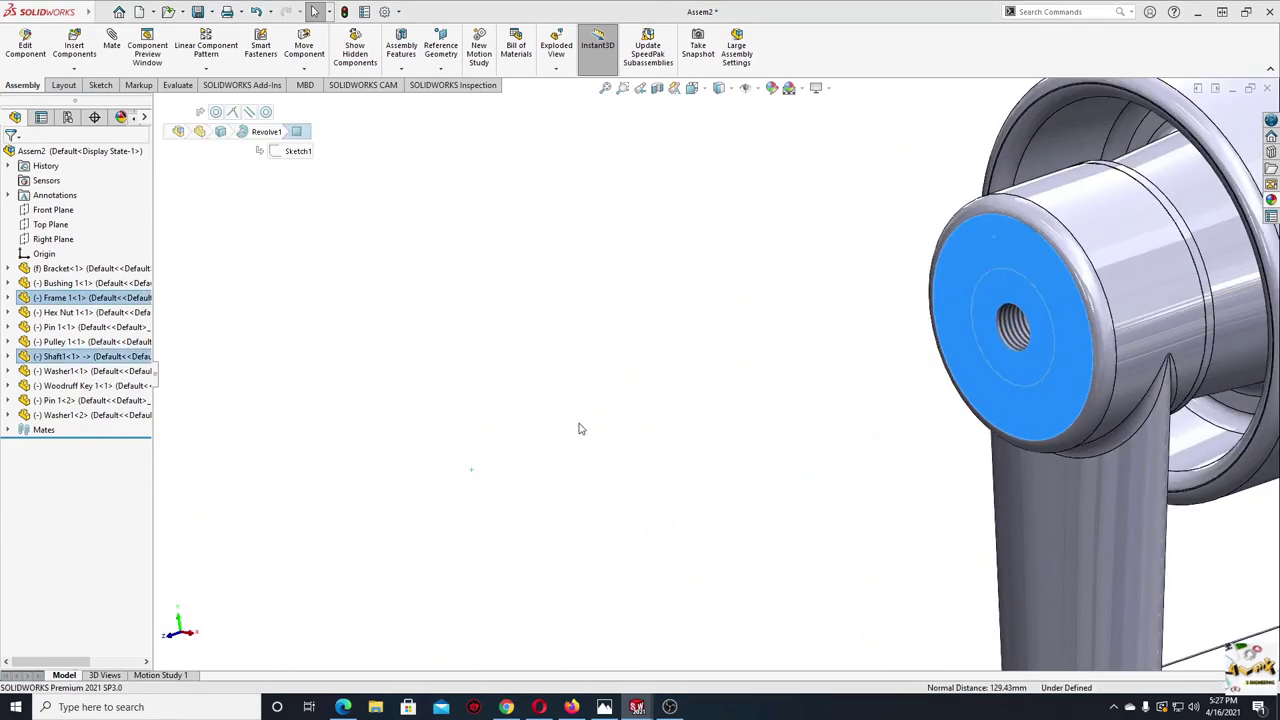
pyautogui.click(693, 410)
pyautogui.moveTo(1098, 344)
pyautogui.mouseDown(button='middle')
pyautogui.moveTo(657, 374)
pyautogui.moveTo(690, 312)
pyautogui.mouseUp(button='middle')
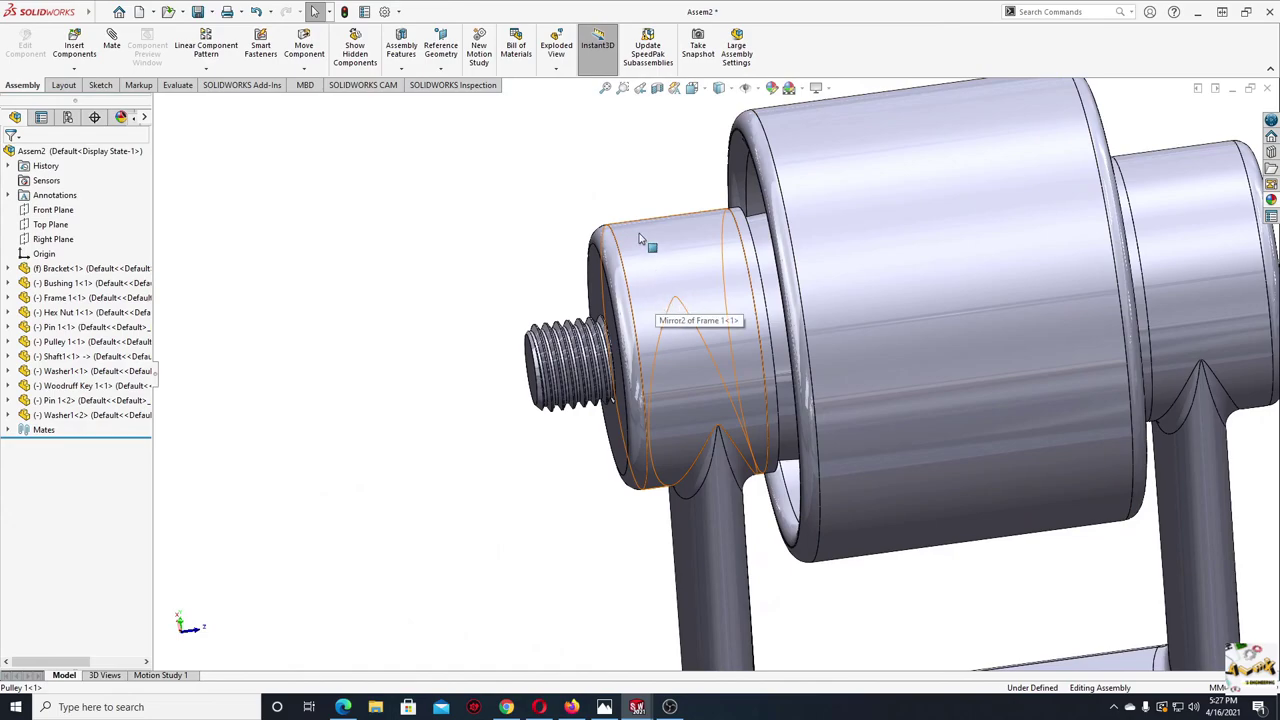
# - Make the frame transparent and zoom in to confirm the key sits in the shaft groove
pyautogui.rightClick(641, 237)
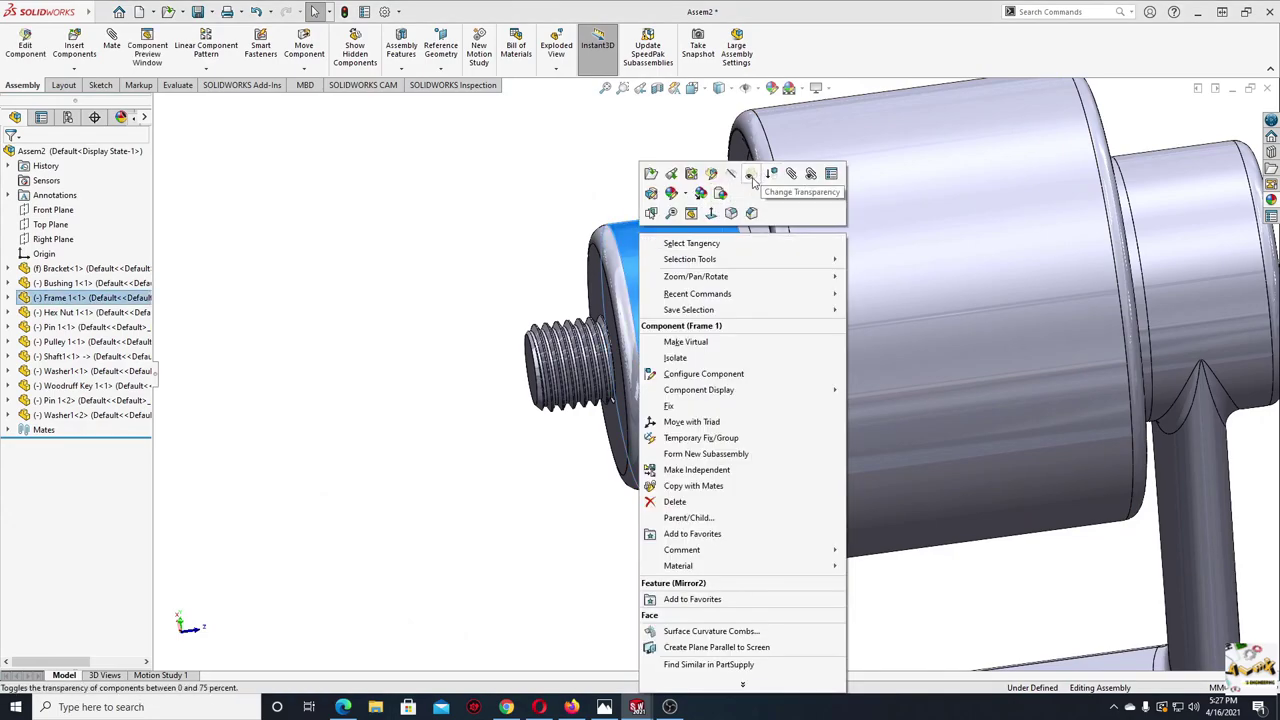
pyautogui.click(751, 176)
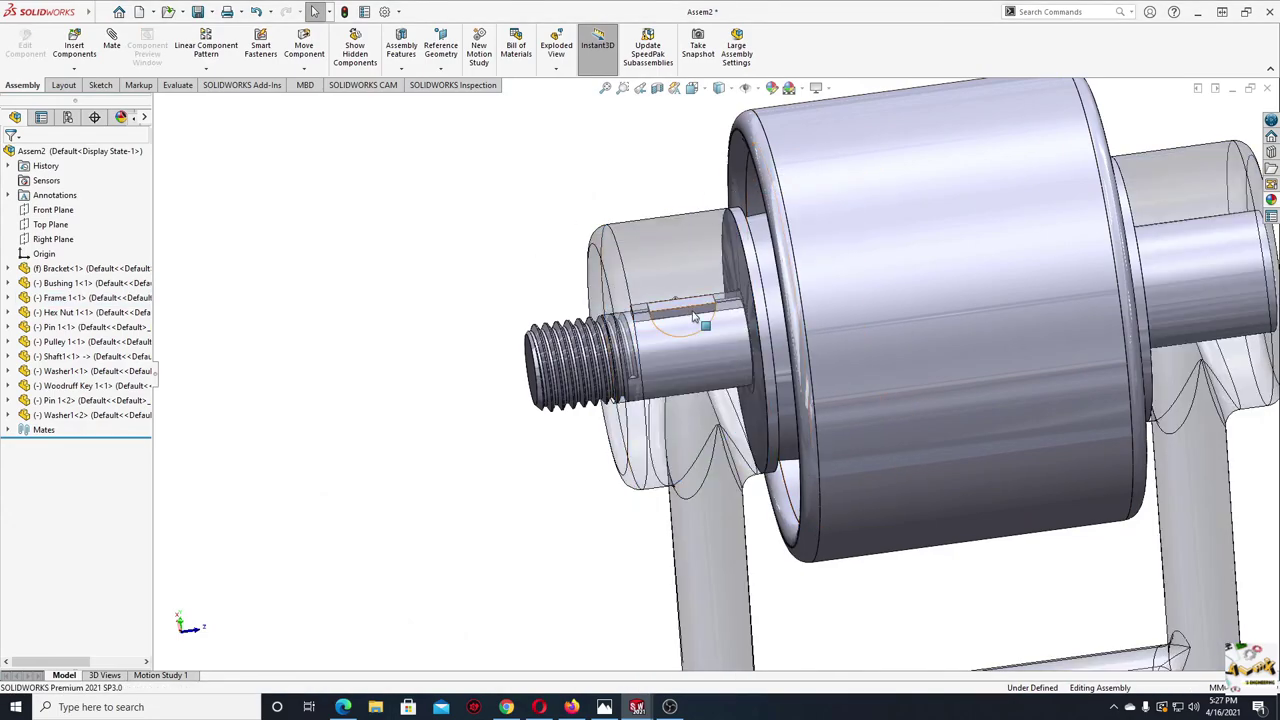
pyautogui.scroll(-2, 693, 317)
pyautogui.scroll(-2, 693, 317)
pyautogui.scroll(-2, 693, 315)
pyautogui.scroll(-2, 693, 313)
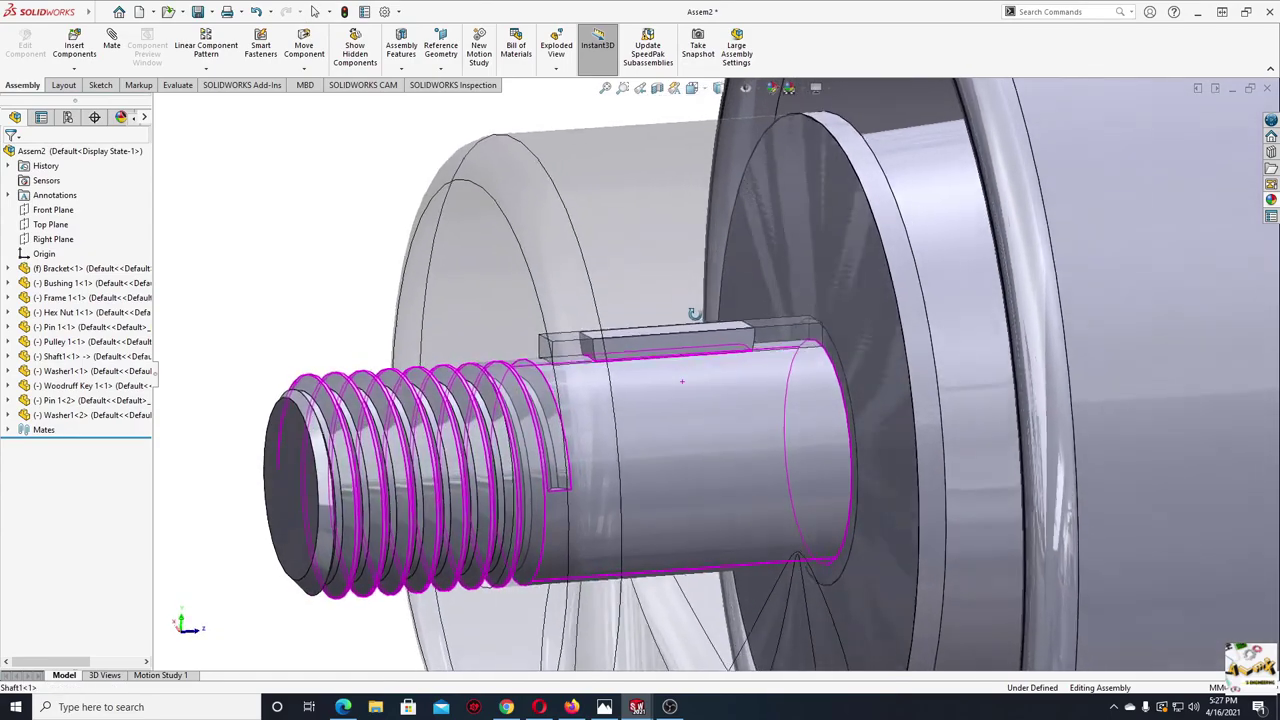
pyautogui.moveTo(693, 314)
pyautogui.mouseDown(button='middle')
pyautogui.moveTo(686, 371)
pyautogui.moveTo(632, 354)
pyautogui.mouseUp(button='middle')
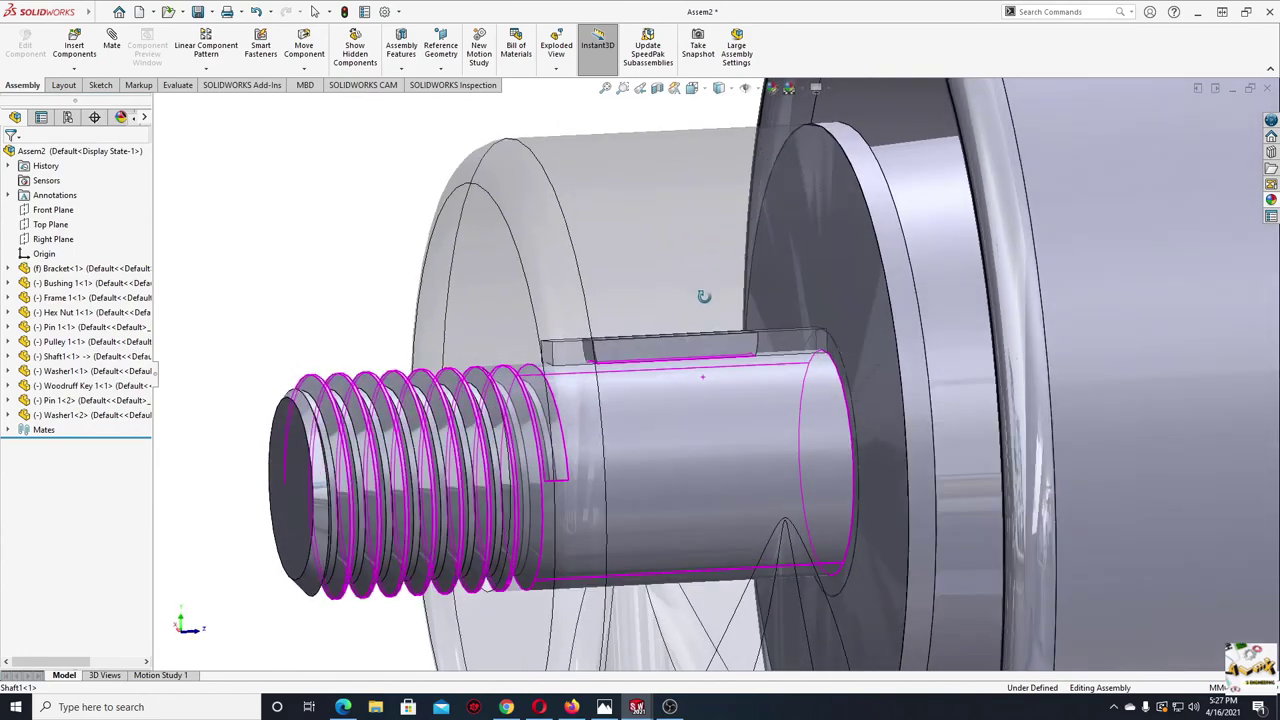
pyautogui.scroll(3, 645, 380)
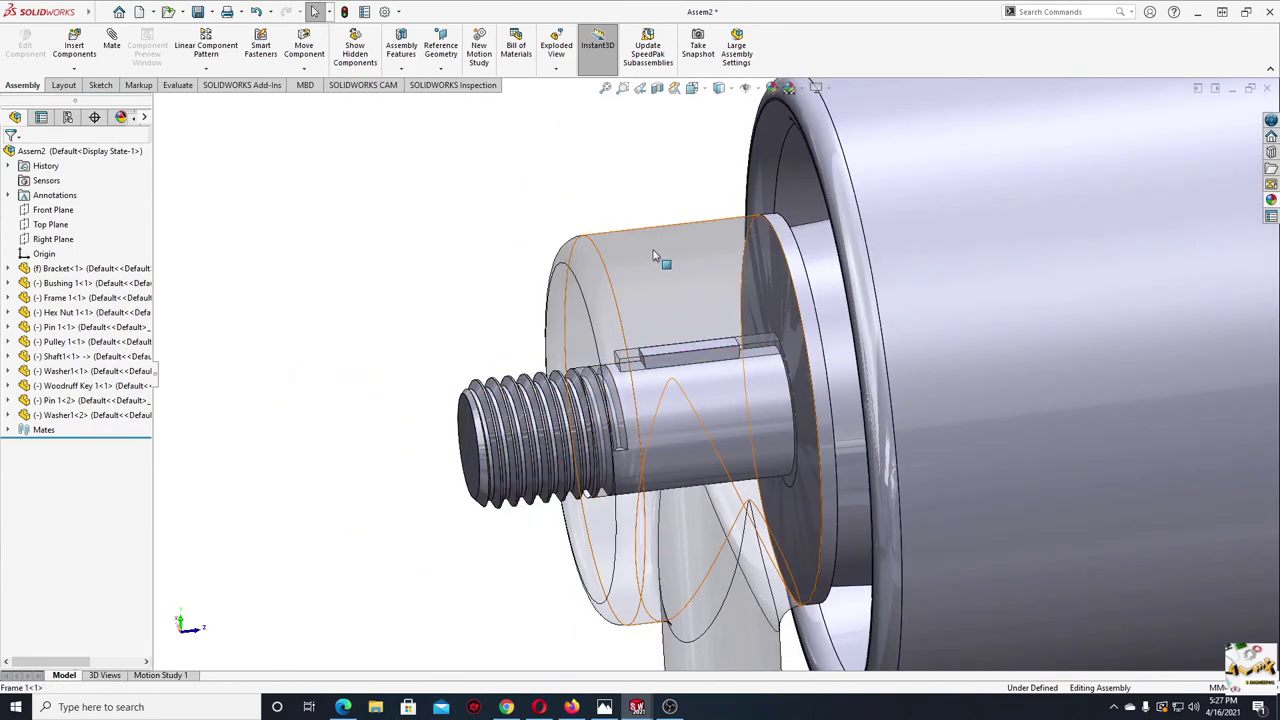
# - Restore the frame's opacity and swing the frame by the pulley about the bracket pivot
pyautogui.rightClick(660, 255)
pyautogui.click(735, 210)
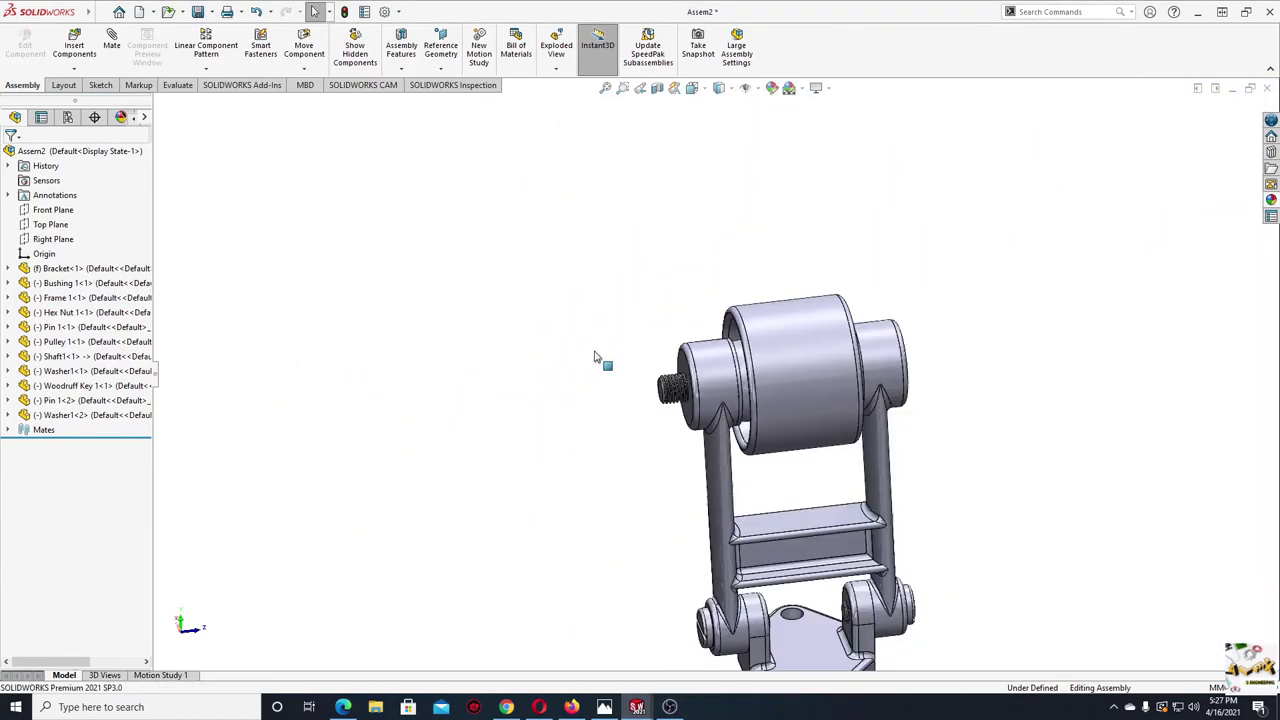
pyautogui.moveTo(710, 430); pyautogui.dragTo(555, 407, button='middle')
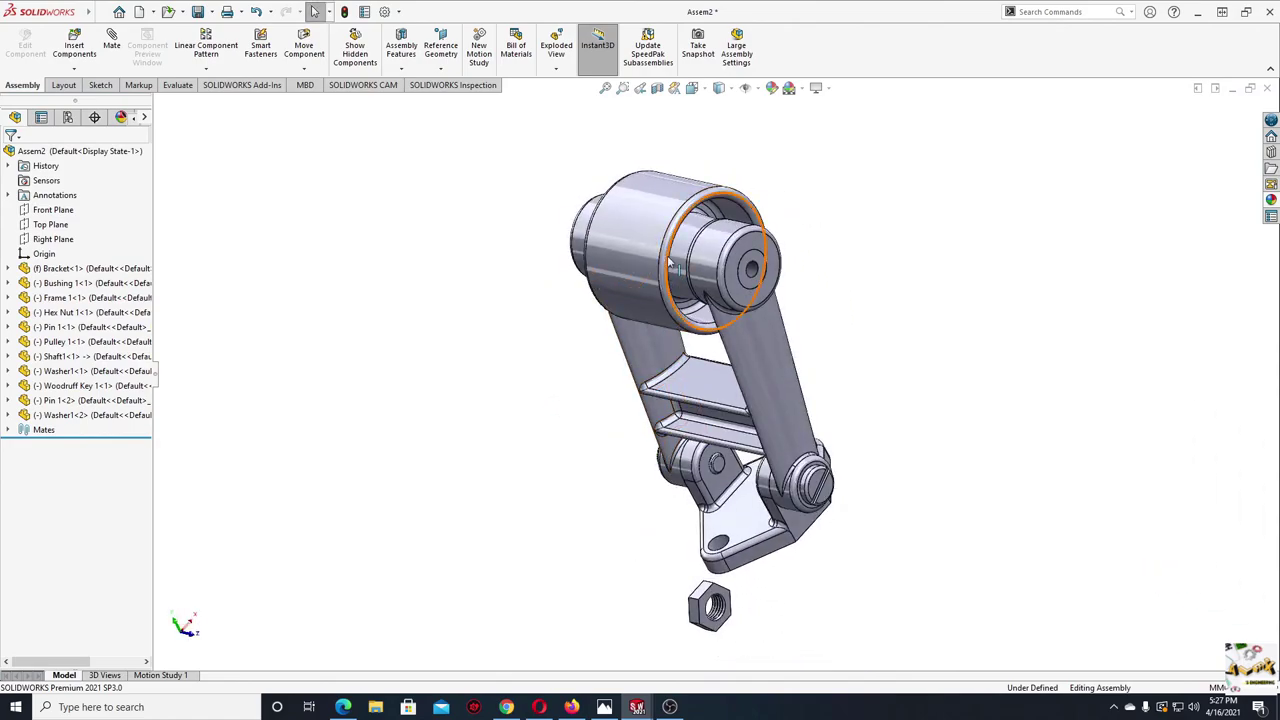
pyautogui.moveTo(670, 262)
pyautogui.mouseDown()
pyautogui.moveTo(688, 290)
pyautogui.moveTo(838, 345)
pyautogui.mouseUp()
pyautogui.moveTo(733, 225); pyautogui.dragTo(612, 381)
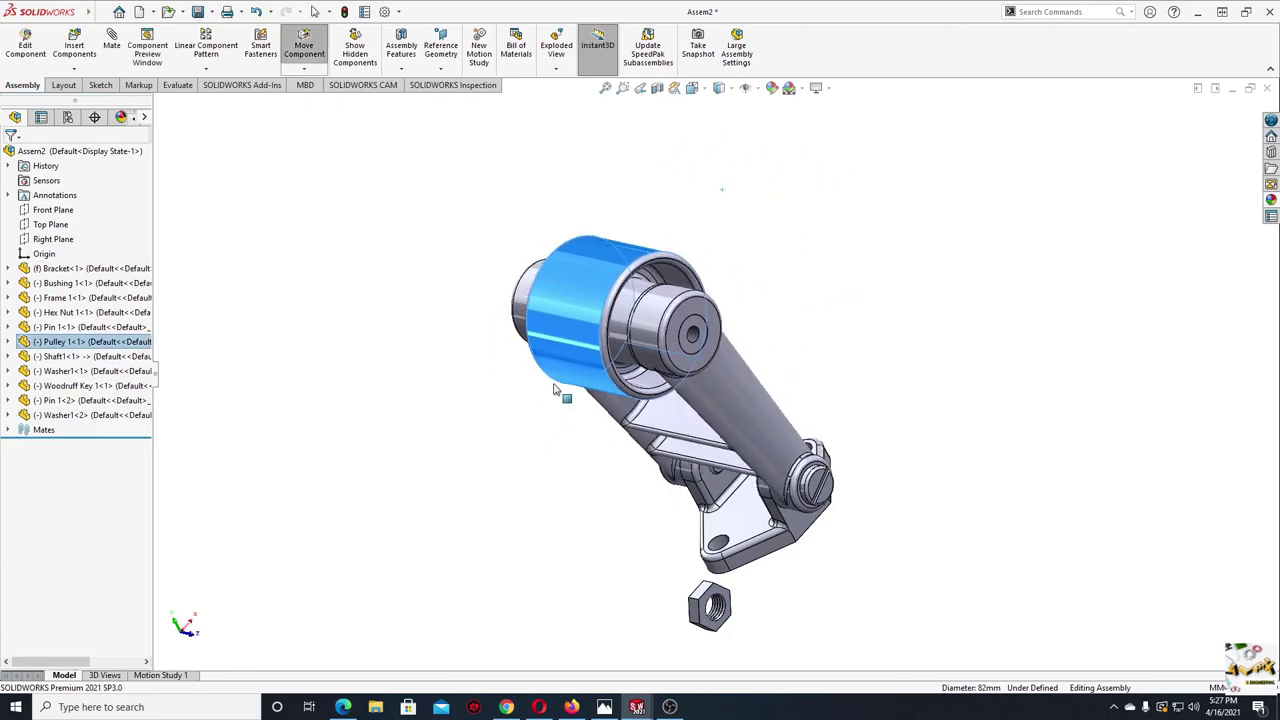
pyautogui.moveTo(610, 381)
pyautogui.mouseDown(button='middle')
pyautogui.moveTo(500, 429)
pyautogui.moveTo(594, 537)
pyautogui.moveTo(665, 460)
pyautogui.mouseUp(button='middle')
# - Pan, orbit and zoom until the loose hex nut and the shaft's threaded end are centred in view
pyautogui.scroll(-3, 707, 598)
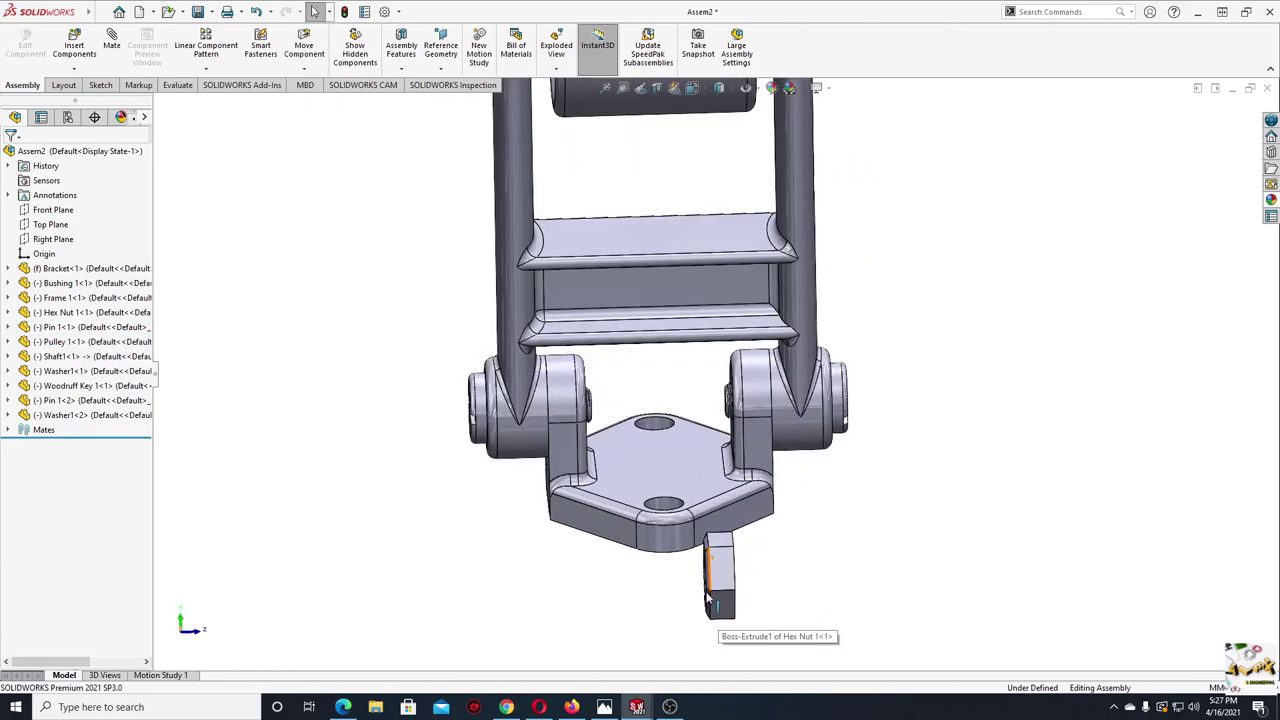
pyautogui.keyDown('ctrl'); pyautogui.moveTo(458, 205); pyautogui.dragTo(607, 560, button='middle'); pyautogui.keyUp('ctrl')
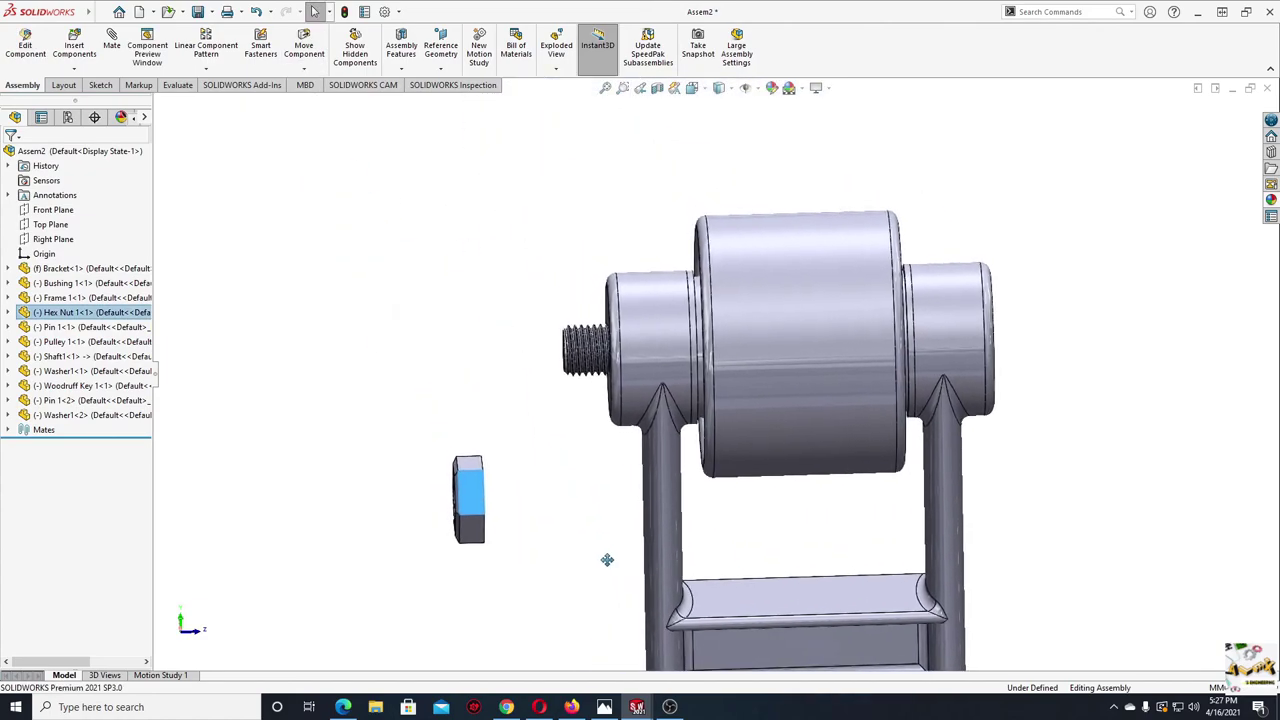
pyautogui.moveTo(533, 377); pyautogui.dragTo(489, 406, button='middle')
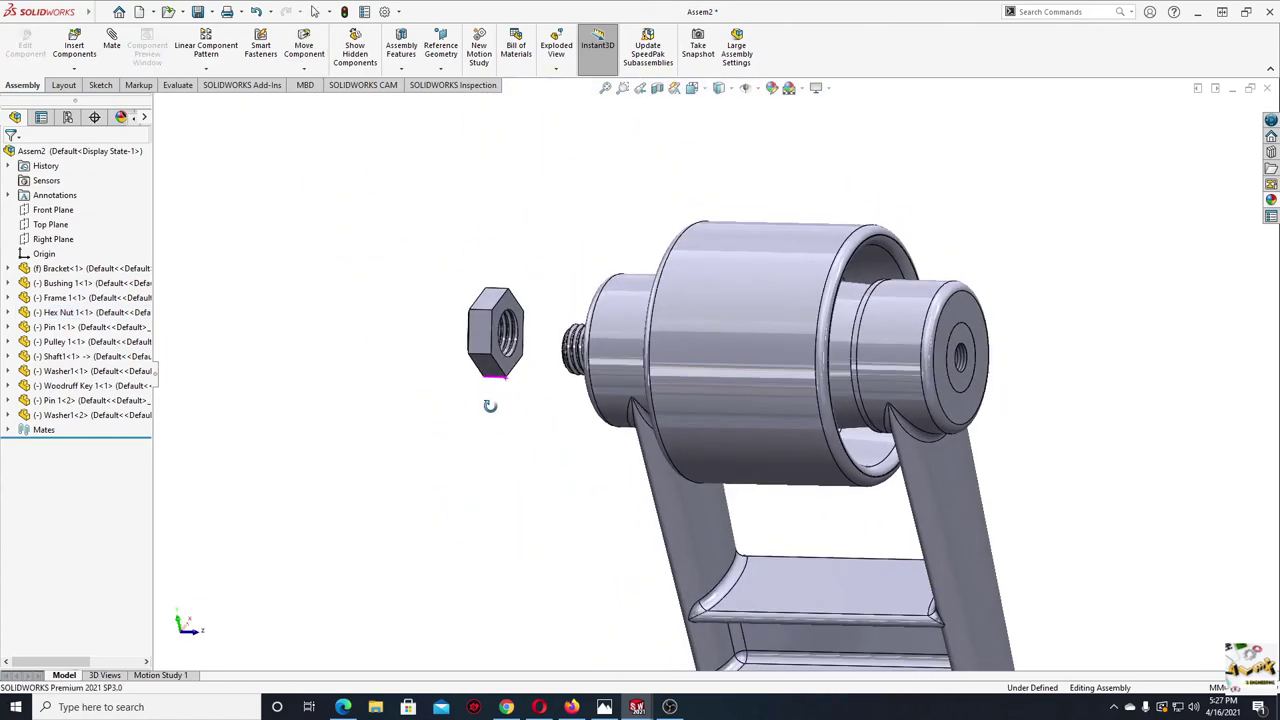
pyautogui.scroll(-2, 510, 340)
pyautogui.scroll(-2, 560, 370)
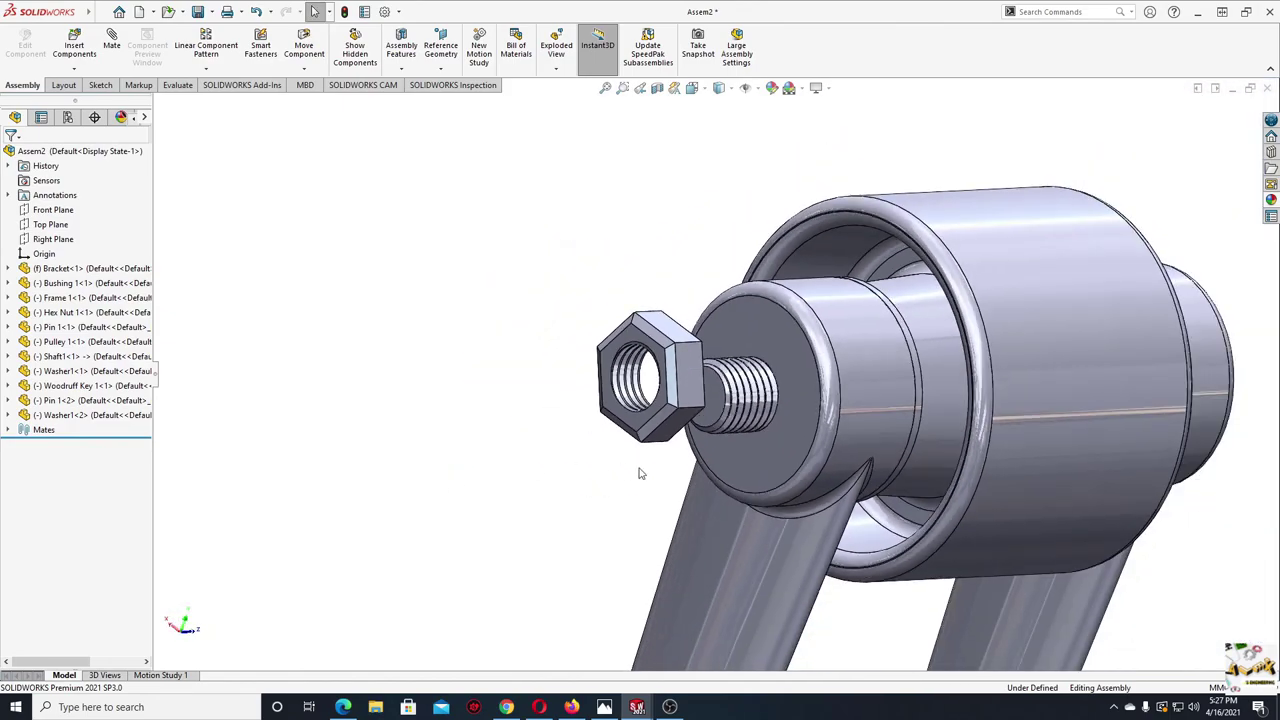
pyautogui.keyDown('ctrl'); pyautogui.moveTo(641, 473); pyautogui.dragTo(508, 498, button='middle'); pyautogui.keyUp('ctrl')
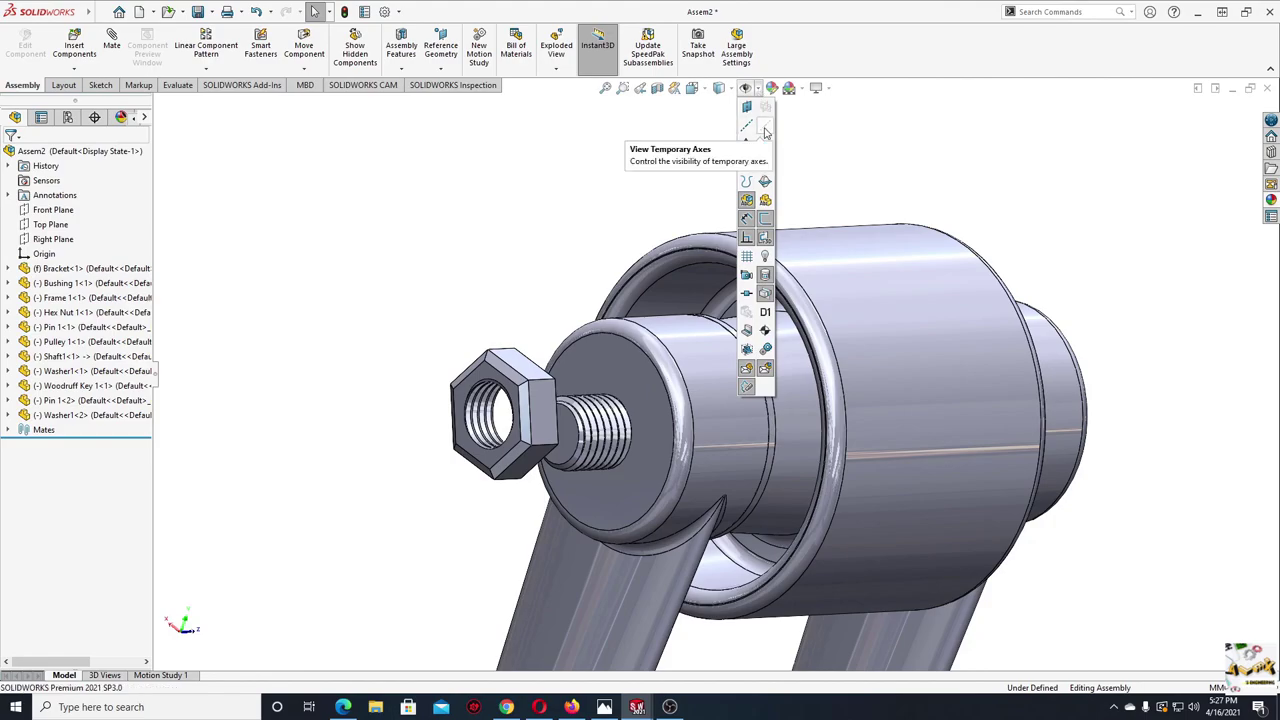
# - Make the hex nut concentric with the threaded end of the shaft
pyautogui.scroll(-3, 463, 353)
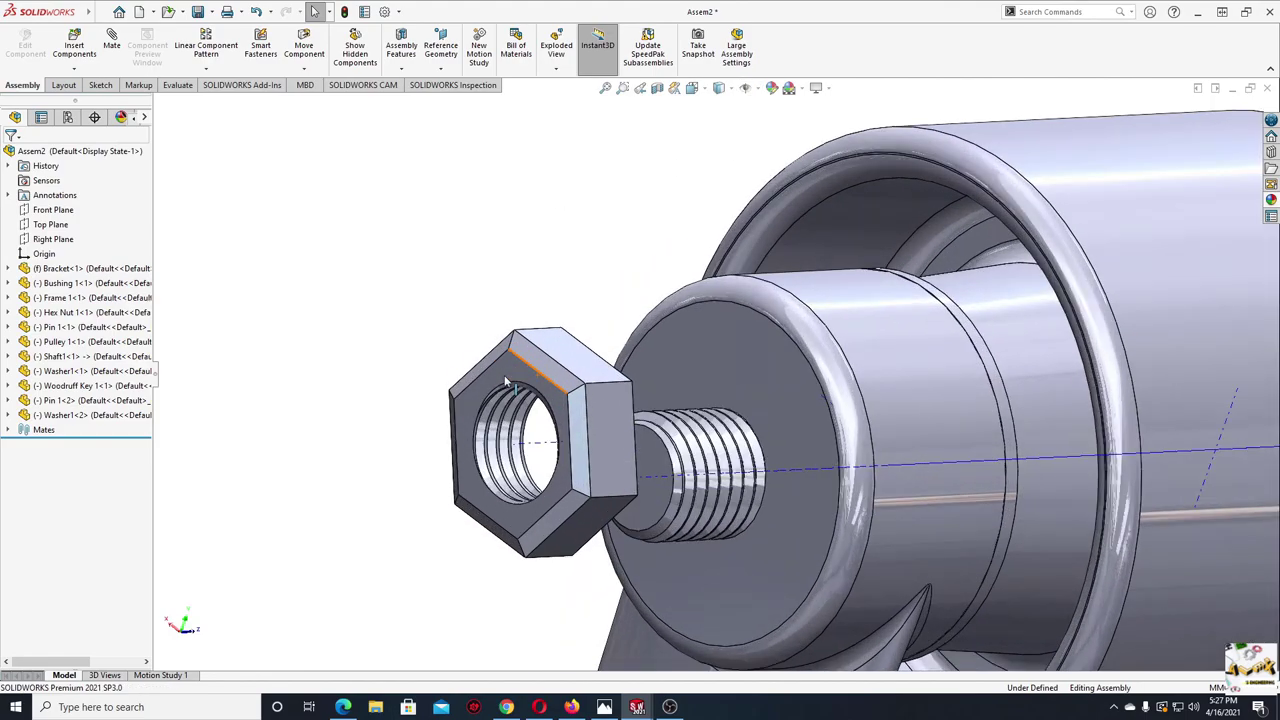
pyautogui.scroll(-2, 480, 390)
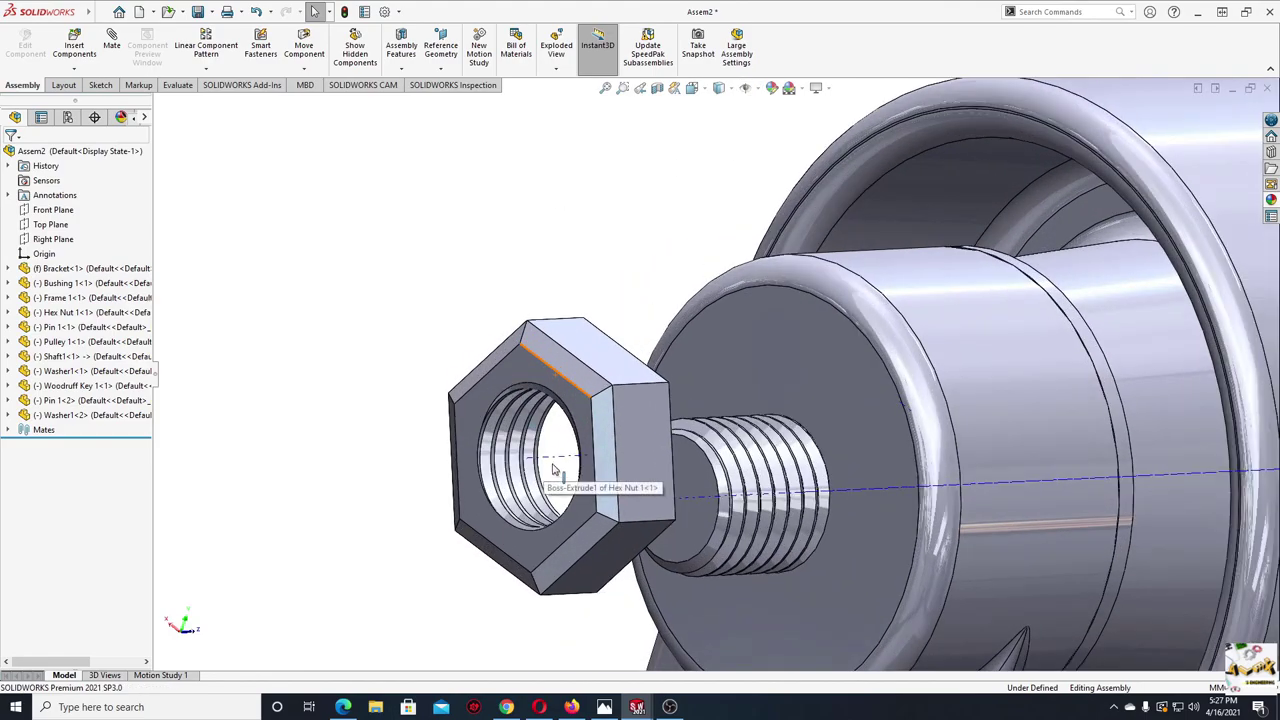
pyautogui.click(697, 496)
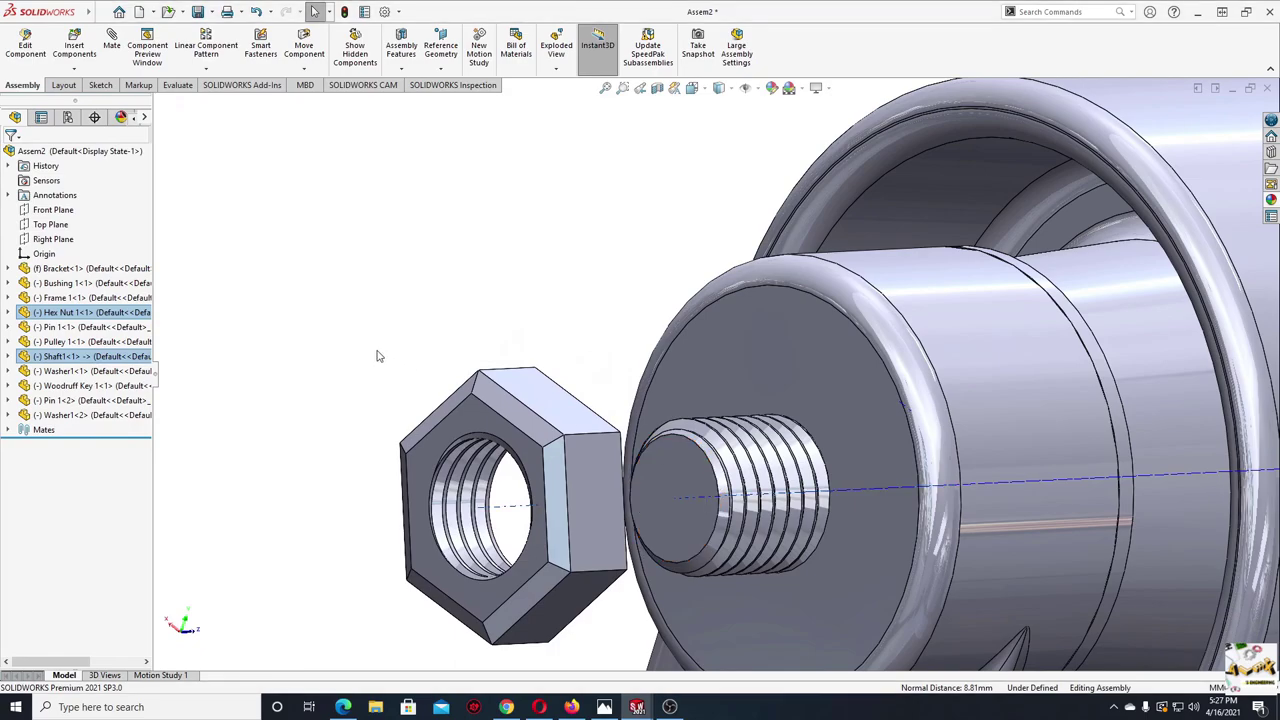
pyautogui.click(468, 393)
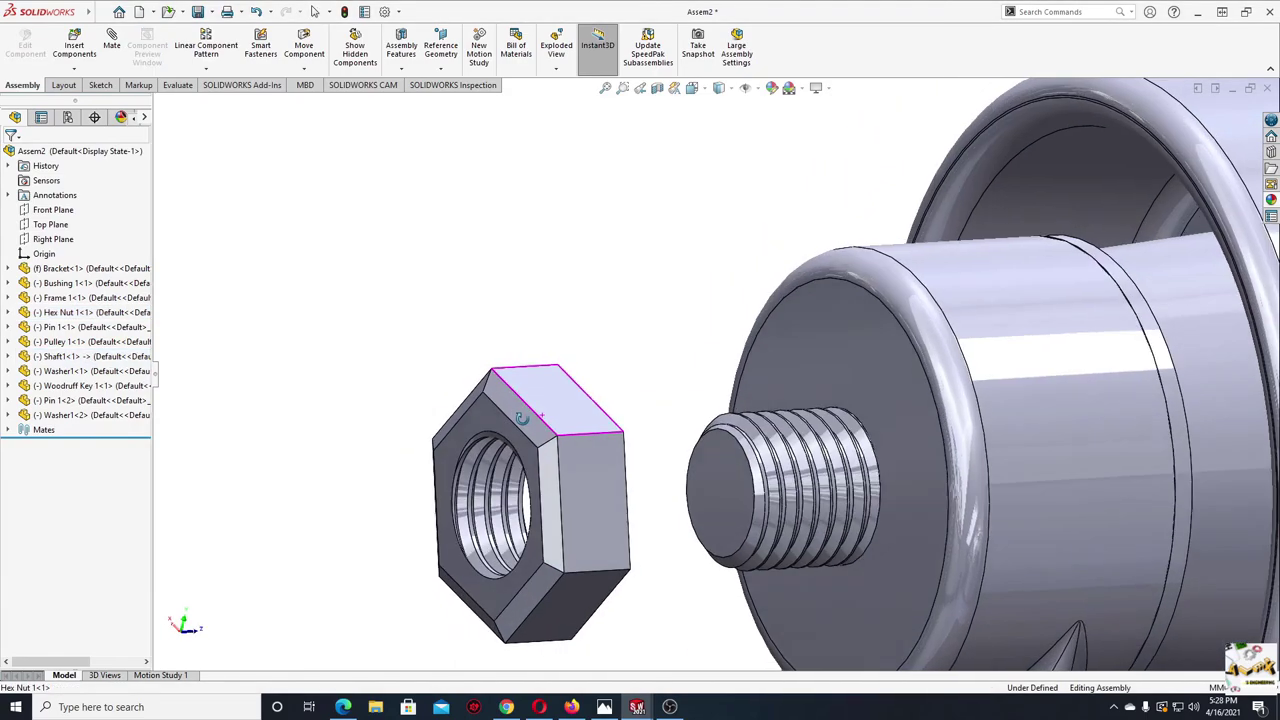
# - Mate the nut's front face coincident with the shaft shoulder so it sits flush
pyautogui.click(758, 354)
pyautogui.moveTo(632, 429)
pyautogui.mouseDown(button='middle')
pyautogui.moveTo(535, 450)
pyautogui.moveTo(699, 413)
pyautogui.mouseUp(button='middle')
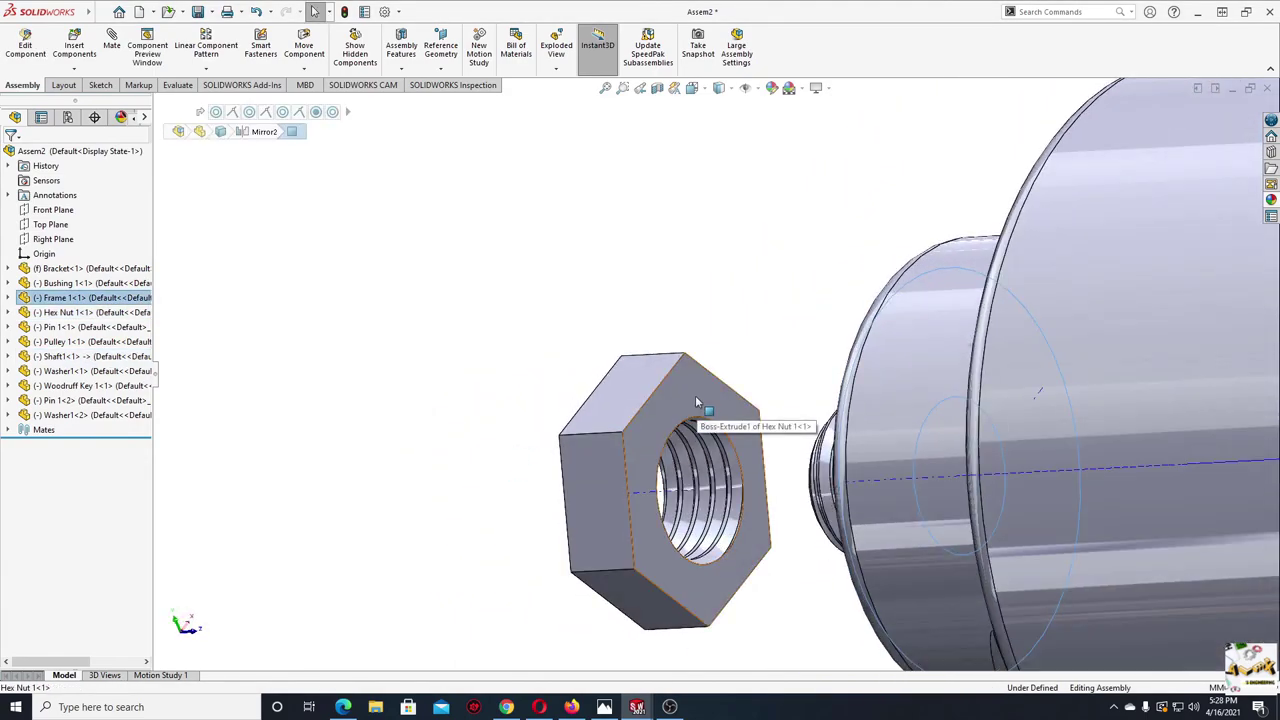
pyautogui.click(697, 402)
pyautogui.click(740, 386)
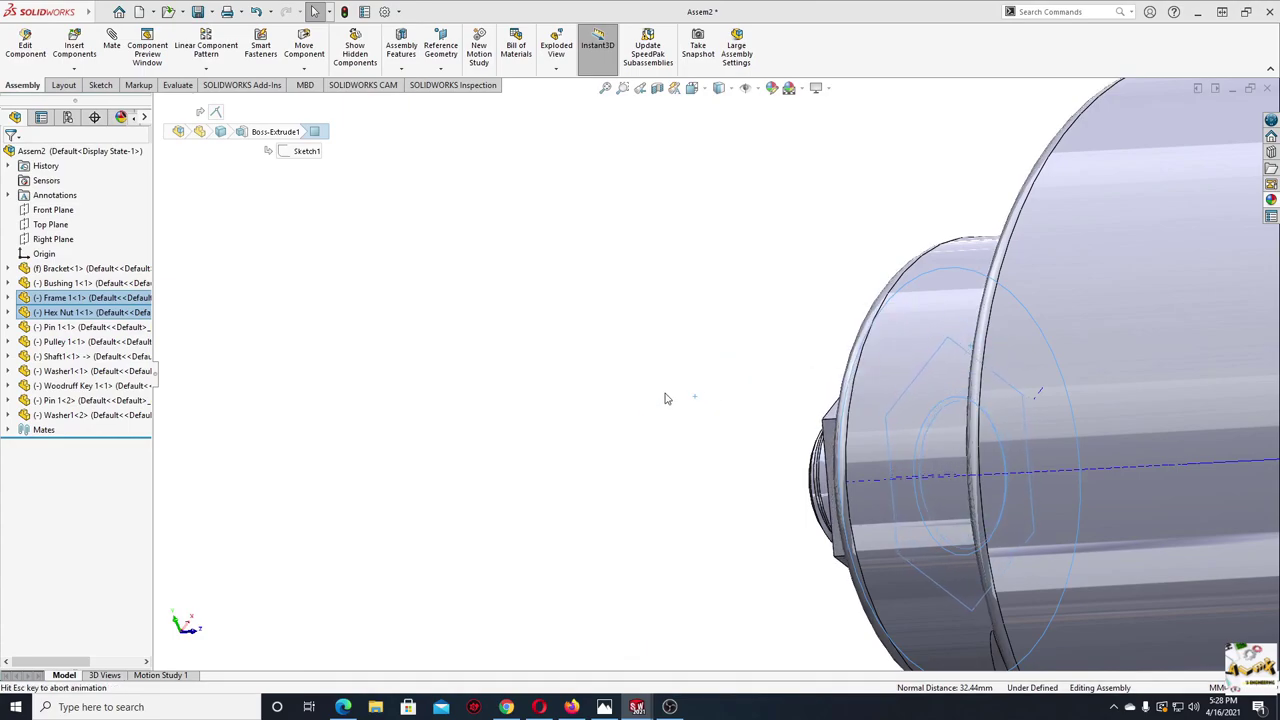
pyautogui.moveTo(629, 466)
pyautogui.mouseDown(button='middle')
pyautogui.moveTo(777, 486)
pyautogui.moveTo(932, 472)
pyautogui.moveTo(586, 466)
pyautogui.moveTo(609, 477)
pyautogui.moveTo(603, 453)
pyautogui.mouseUp(button='middle')
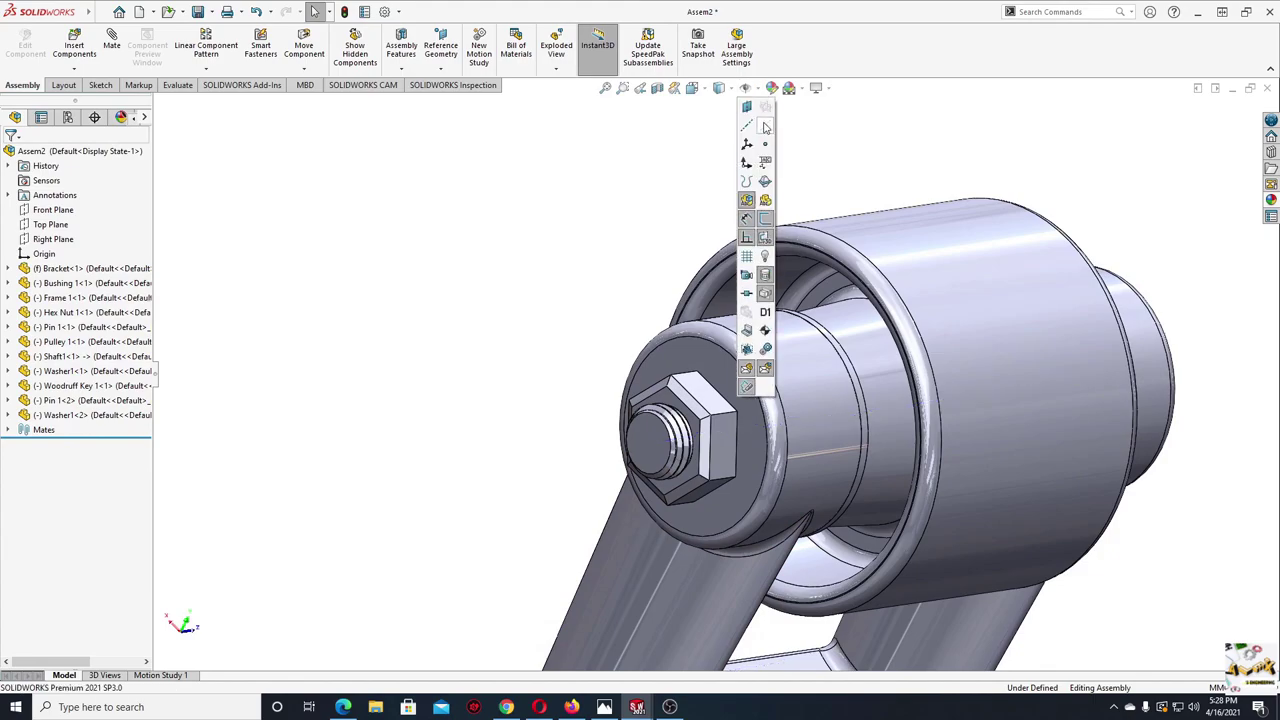
# - Drag the pulley to swing the frame arm back and forth about the base pivot, then orbit the upright linkage
pyautogui.scroll(3, 524, 244)
pyautogui.moveTo(591, 323)
pyautogui.mouseDown(button='middle')
pyautogui.moveTo(666, 357)
pyautogui.moveTo(651, 394)
pyautogui.moveTo(526, 311)
pyautogui.moveTo(571, 380)
pyautogui.moveTo(449, 323)
pyautogui.moveTo(423, 343)
pyautogui.moveTo(426, 386)
pyautogui.moveTo(489, 336)
pyautogui.mouseUp(button='middle')
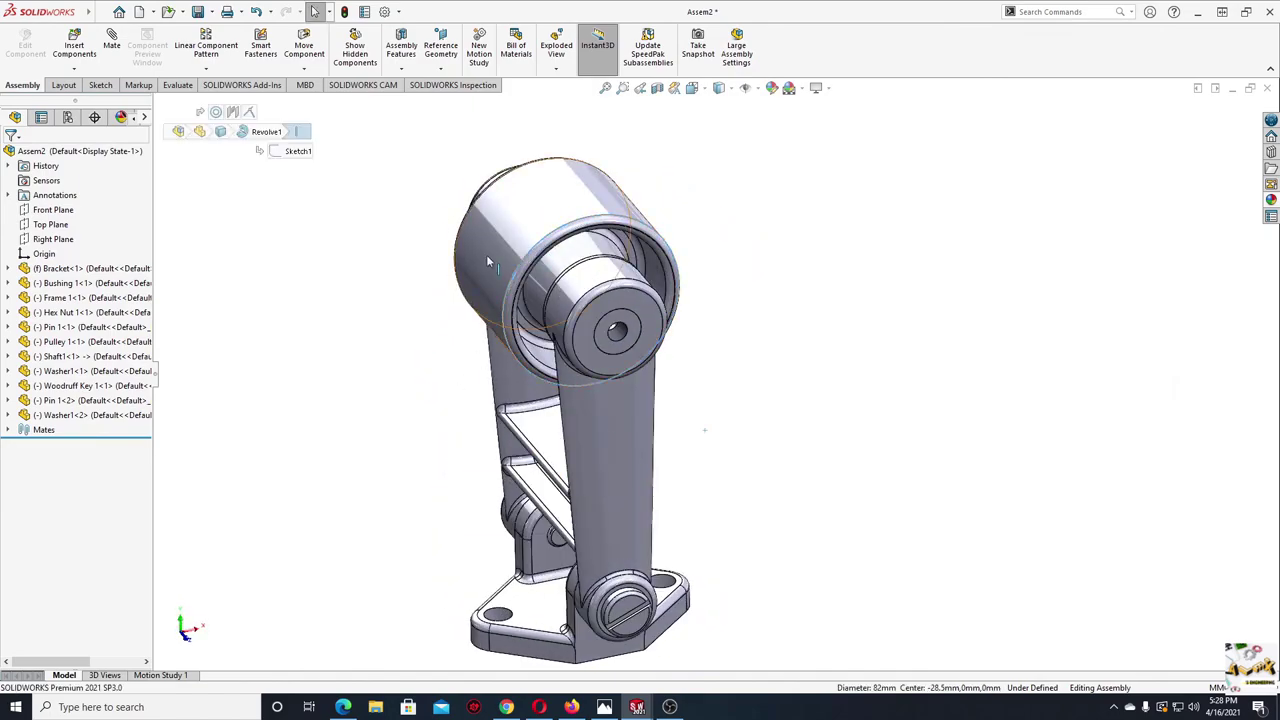
pyautogui.moveTo(488, 262); pyautogui.dragTo(467, 332)
pyautogui.moveTo(702, 244)
pyautogui.mouseDown()
pyautogui.moveTo(365, 352)
pyautogui.moveTo(560, 230)
pyautogui.moveTo(754, 318)
pyautogui.moveTo(545, 330)
pyautogui.moveTo(652, 350)
pyautogui.moveTo(543, 370)
pyautogui.moveTo(420, 420)
pyautogui.moveTo(745, 345)
pyautogui.moveTo(430, 395)
pyautogui.moveTo(363, 530)
pyautogui.moveTo(300, 540)
pyautogui.moveTo(720, 370)
pyautogui.moveTo(582, 412)
pyautogui.mouseUp()
pyautogui.press('Escape')
pyautogui.moveTo(582, 412)
pyautogui.mouseDown(button='middle')
pyautogui.moveTo(794, 480)
pyautogui.moveTo(891, 448)
pyautogui.moveTo(952, 458)
pyautogui.moveTo(760, 456)
pyautogui.moveTo(641, 474)
pyautogui.moveTo(777, 480)
pyautogui.moveTo(789, 519)
pyautogui.mouseUp(button='middle')
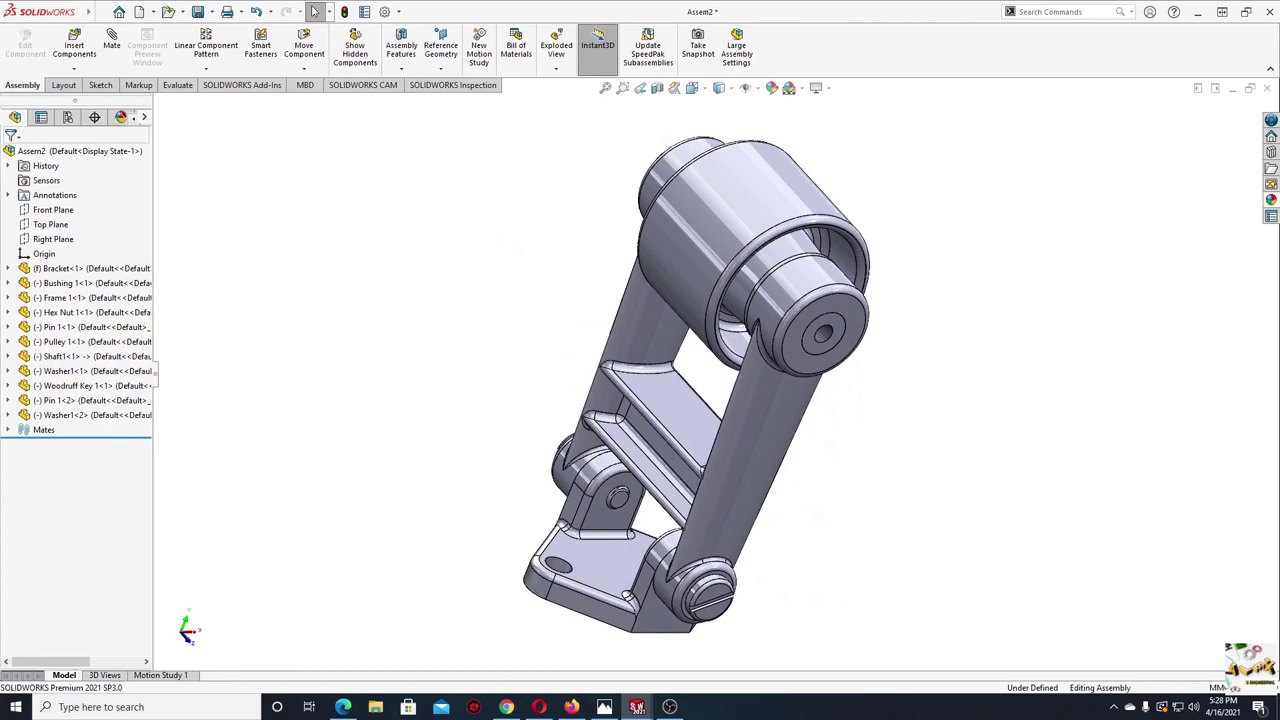